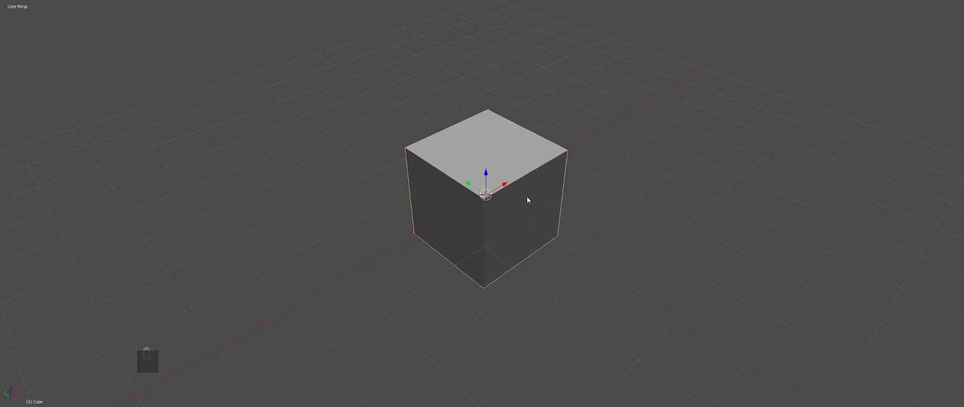
Open the add-on preferences, filter the list with "9" and expand the Hard Ops 9 settings
{"action": "scroll", "coordinate": [523, 190], "scroll_direction": "up", "scroll_amount": 2}
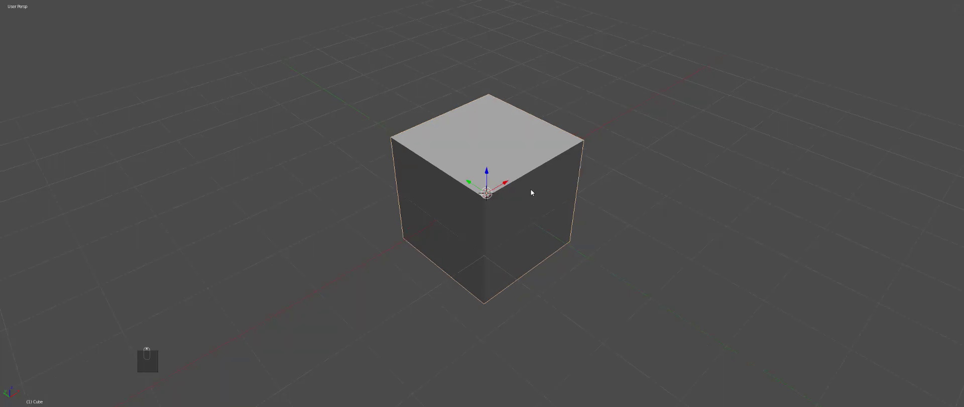
{"action": "middle_click_drag", "start_coordinate": [526, 195], "coordinate": [525, 192]}
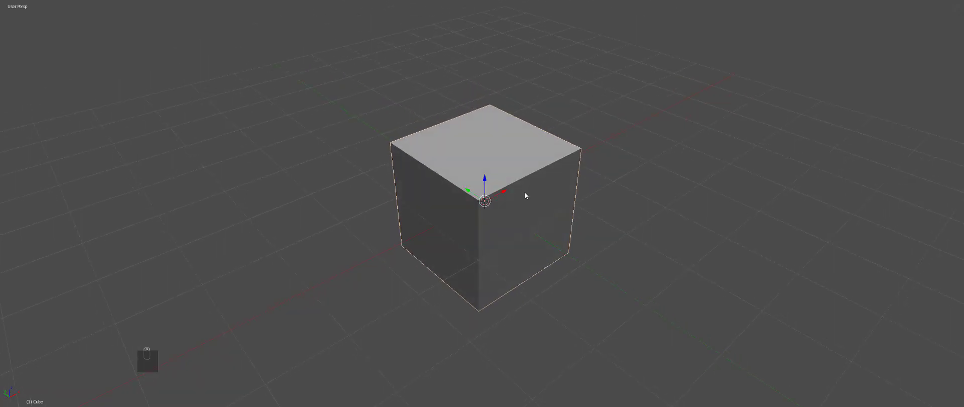
{"action": "key", "text": "ctrl+alt+u"}
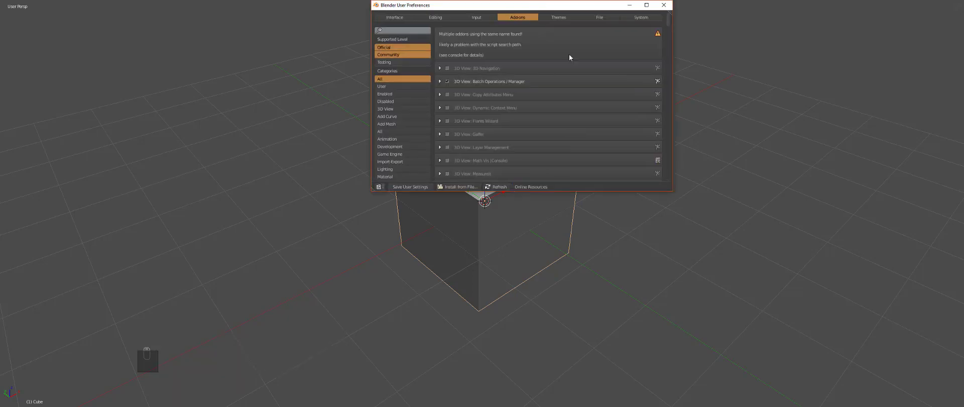
{"action": "left_click_drag", "start_coordinate": [442, 5], "coordinate": [531, 115]}
{"action": "left_click", "coordinate": [485, 141]}
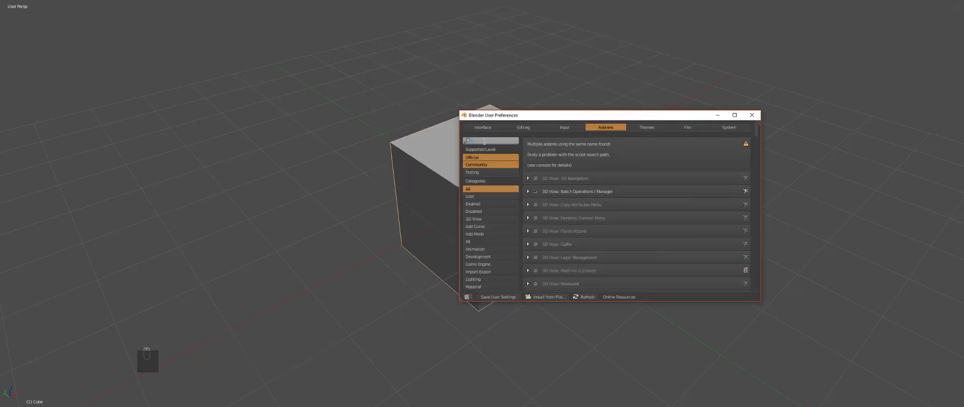
{"action": "type", "text": "9"}
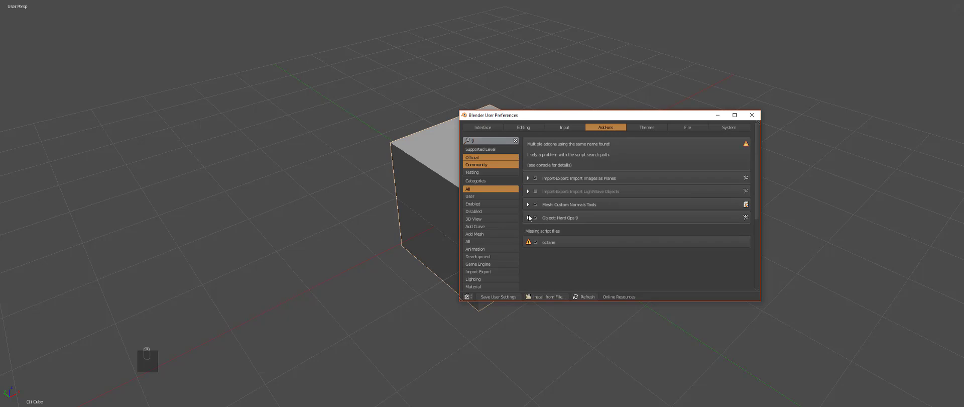
{"action": "left_click", "coordinate": [527, 217]}
{"action": "scroll", "coordinate": [606, 230], "scroll_direction": "down", "scroll_amount": 5}
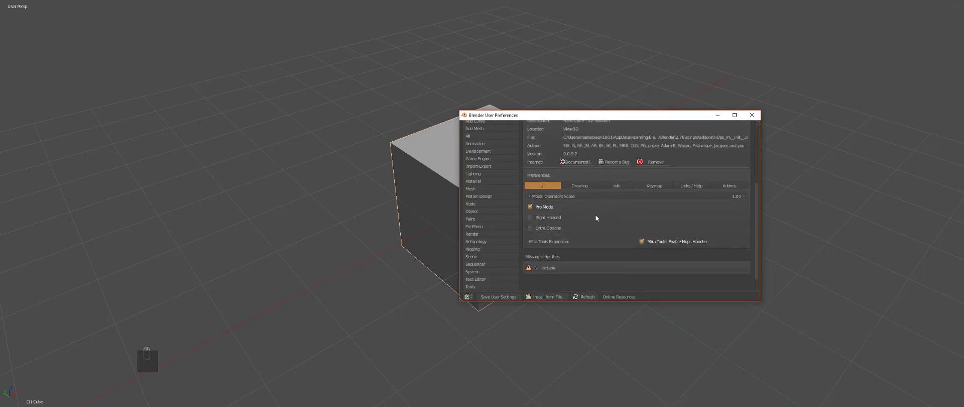
{"action": "scroll", "coordinate": [596, 217], "scroll_direction": "up", "scroll_amount": 2}
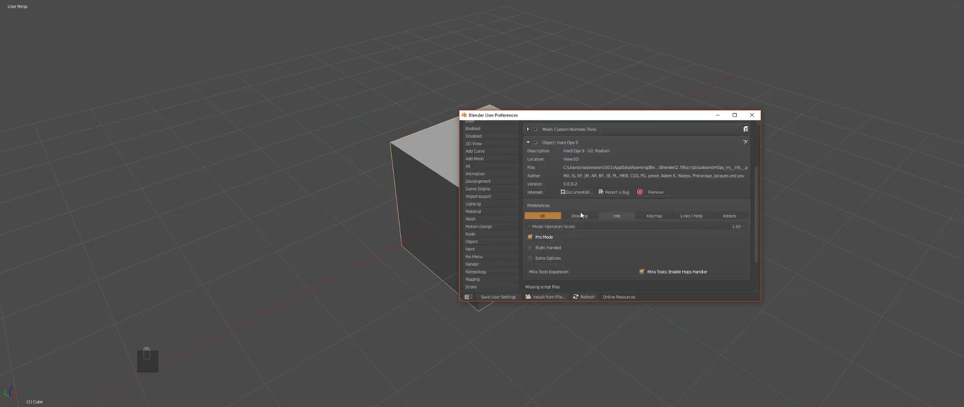
Review the Drawing preferences of Hard Ops 9, including the tool overlay colors, logo and HUD settings
{"action": "left_click", "coordinate": [586, 216]}
{"action": "scroll", "coordinate": [607, 211], "scroll_direction": "down", "scroll_amount": 2}
{"action": "scroll", "coordinate": [610, 207], "scroll_direction": "down", "scroll_amount": 6}
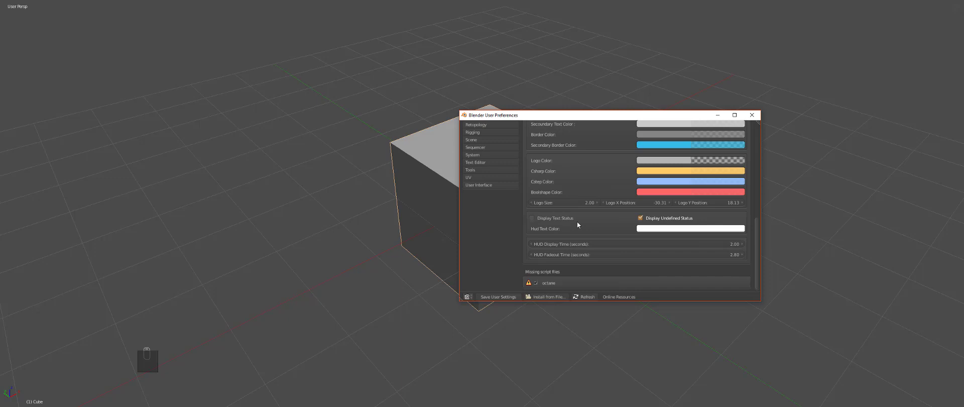
{"action": "scroll", "coordinate": [577, 224], "scroll_direction": "up", "scroll_amount": 2}
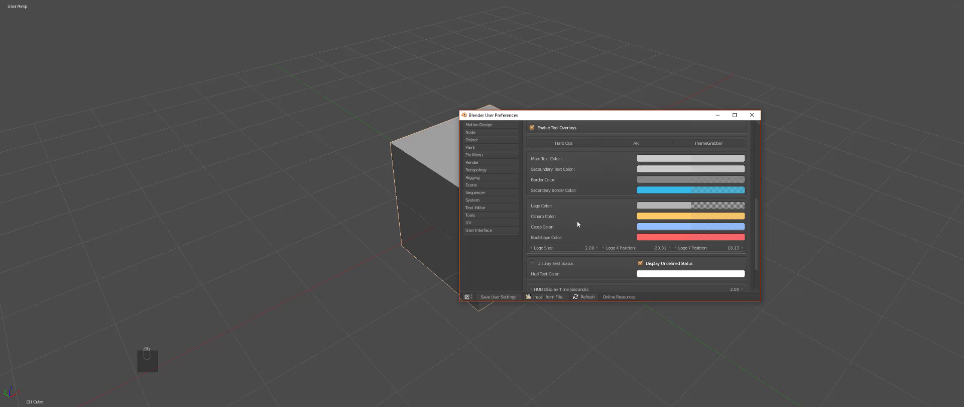
{"action": "scroll", "coordinate": [585, 190], "scroll_direction": "up", "scroll_amount": 2}
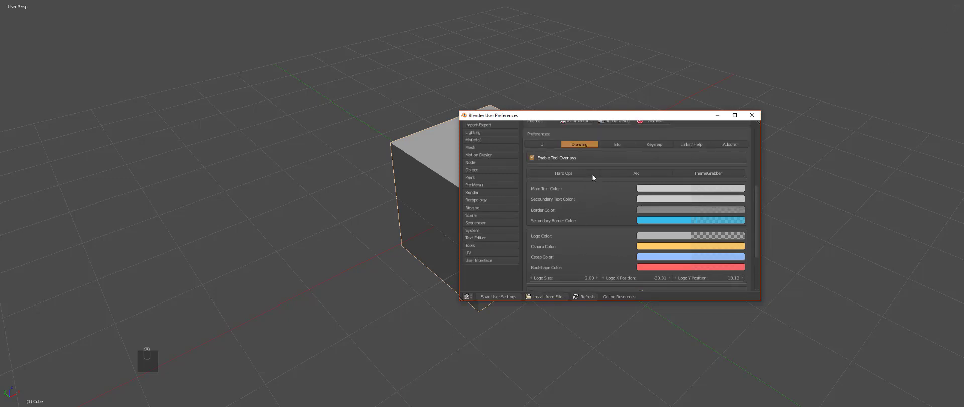
Read the Info and Keymap preferences of Hard Ops 9, covering the menu, operator and boolean hotkeys
{"action": "left_click", "coordinate": [618, 144]}
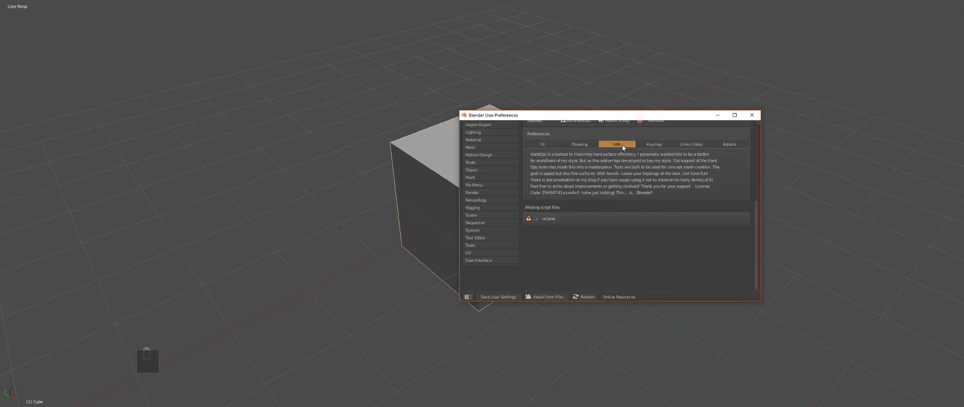
{"action": "left_click", "coordinate": [675, 143]}
{"action": "left_click", "coordinate": [654, 144]}
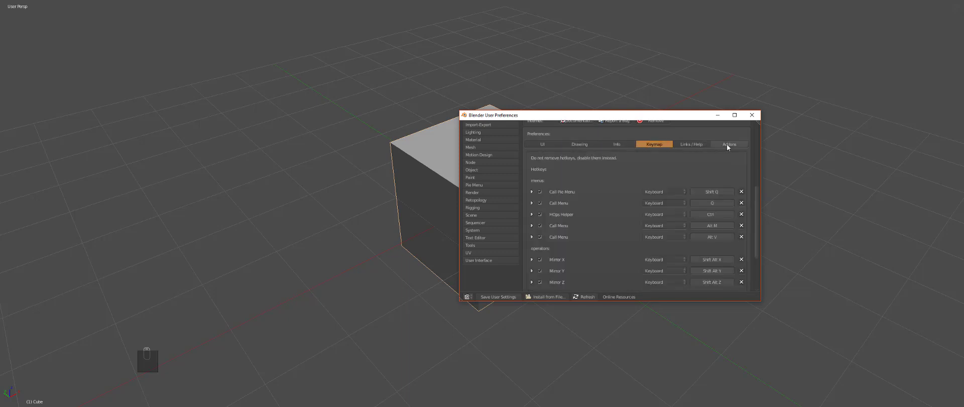
{"action": "scroll", "coordinate": [603, 198], "scroll_direction": "down", "scroll_amount": 4}
{"action": "scroll", "coordinate": [603, 190], "scroll_direction": "up", "scroll_amount": 4}
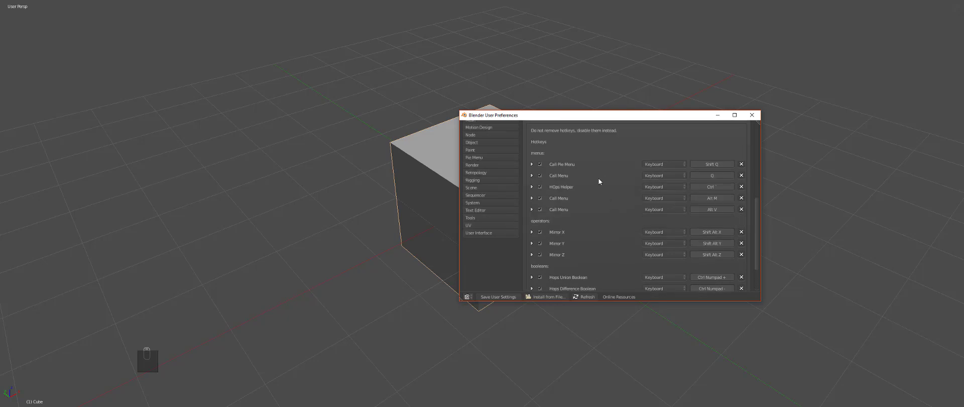
{"action": "scroll", "coordinate": [602, 191], "scroll_direction": "down", "scroll_amount": 3}
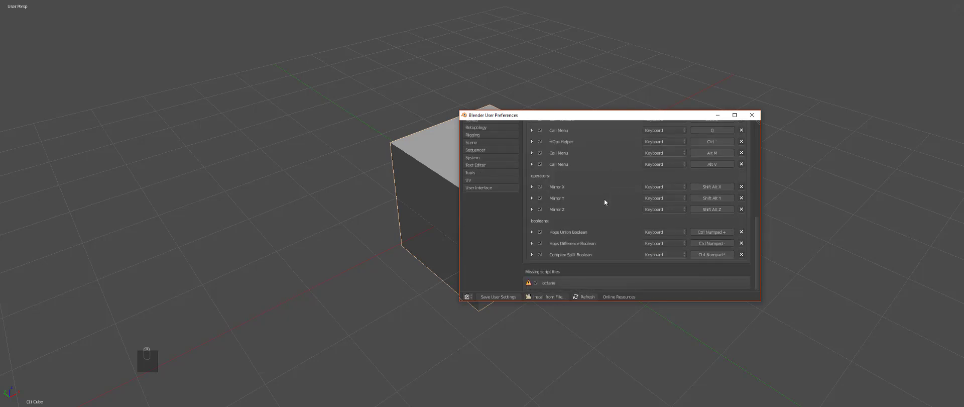
{"action": "scroll", "coordinate": [607, 204], "scroll_direction": "up", "scroll_amount": 4}
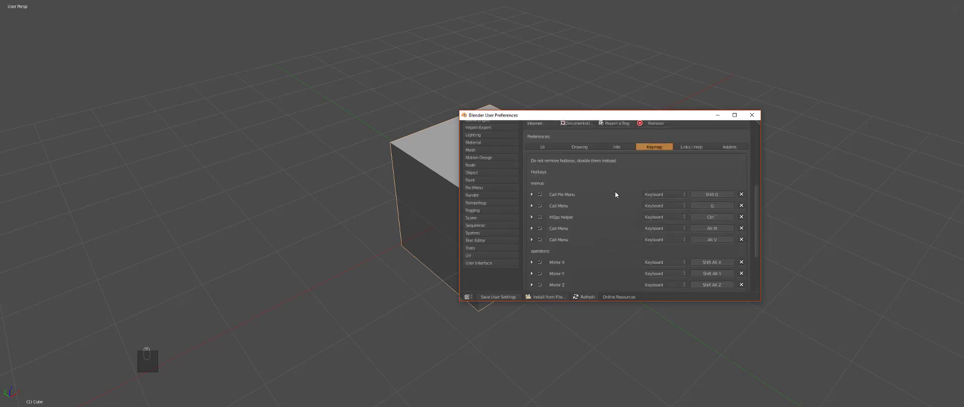
{"action": "scroll", "coordinate": [616, 192], "scroll_direction": "down", "scroll_amount": 4}
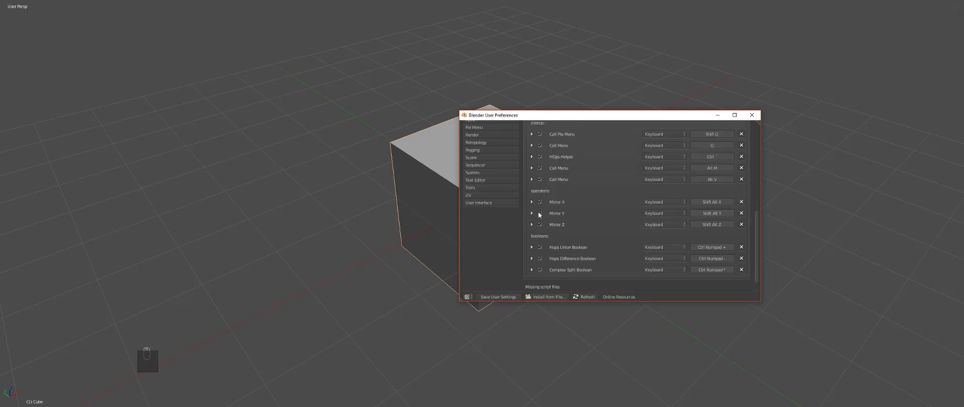
{"action": "scroll", "coordinate": [643, 219], "scroll_direction": "up", "scroll_amount": 5}
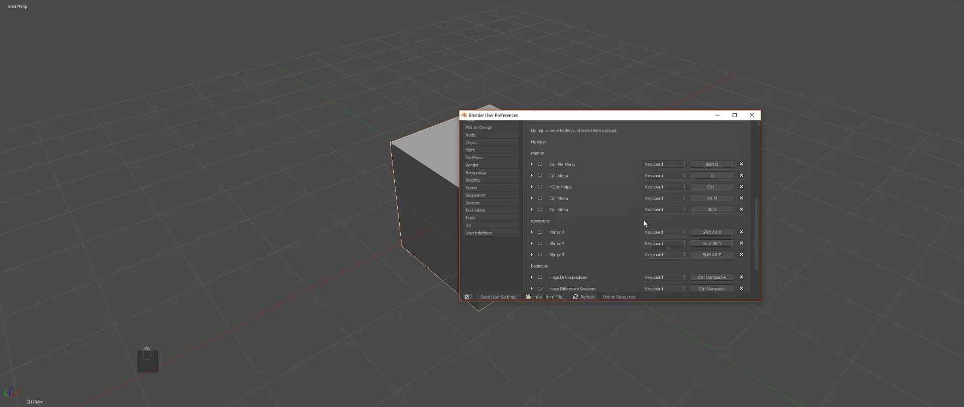
View the Links / Help and Addons preferences of Hard Ops 9 and close the preferences window
{"action": "left_click", "coordinate": [695, 162]}
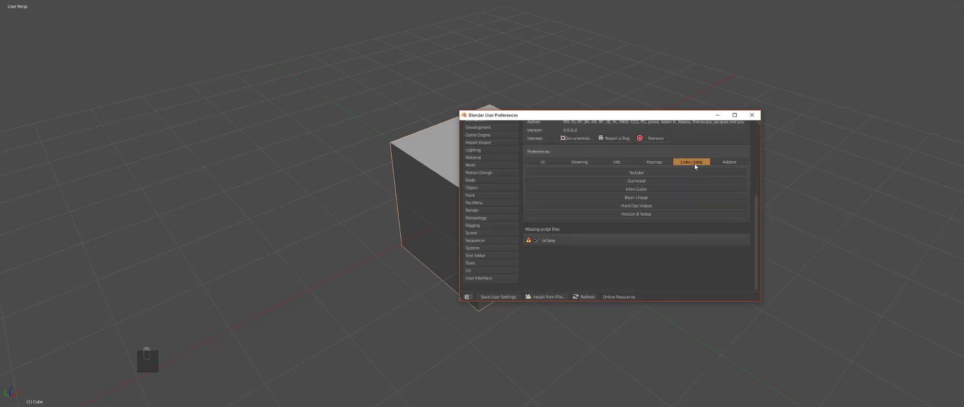
{"action": "left_click", "coordinate": [725, 163]}
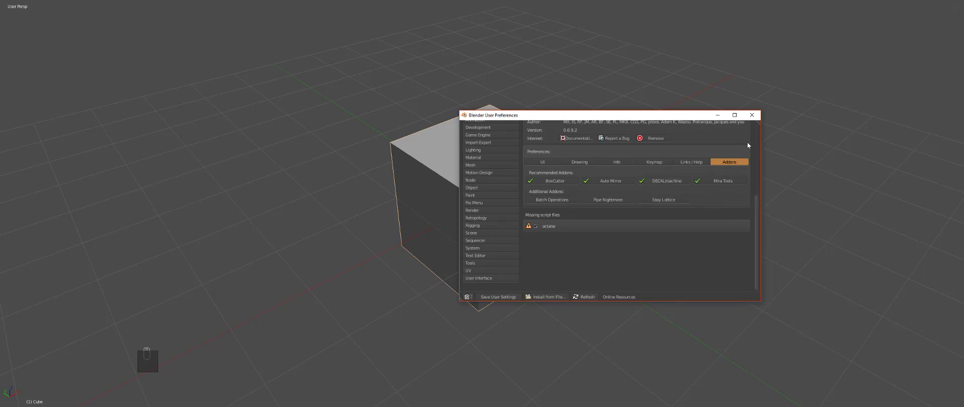
{"action": "left_click", "coordinate": [752, 114]}
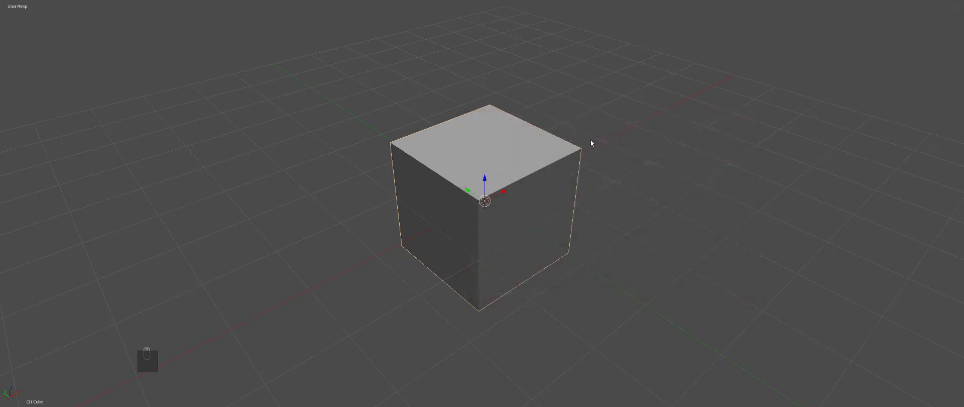
{"action": "middle_click_drag", "start_coordinate": [520, 186], "coordinate": [518, 187]}
{"action": "scroll", "coordinate": [518, 188], "scroll_direction": "down", "scroll_amount": 2}
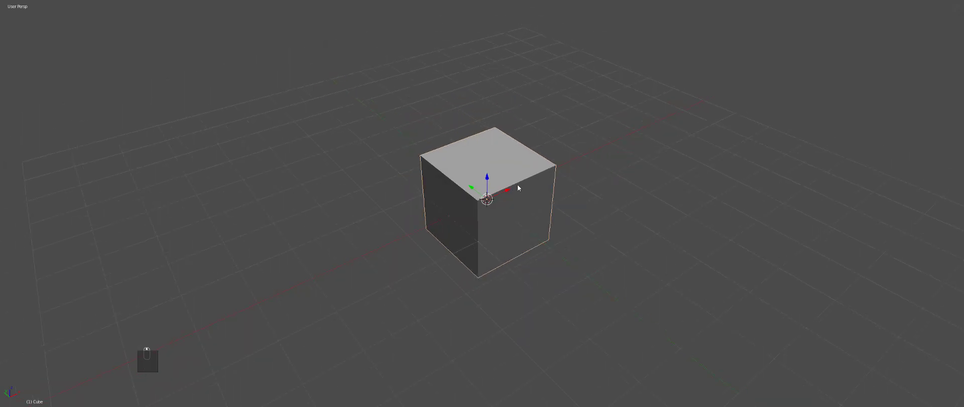
{"action": "key", "text": "KP_1"}
{"action": "key", "text": "KP_5"}
{"action": "key", "text": "KP_Decimal"}
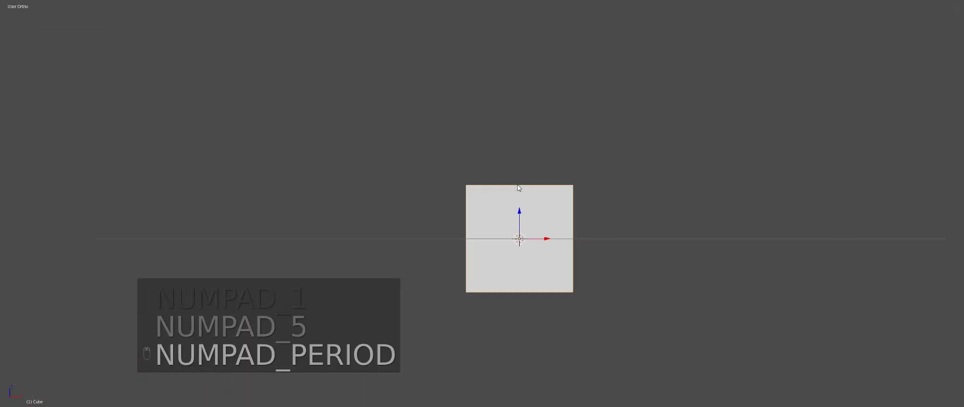
{"action": "middle_click_drag", "start_coordinate": [507, 210], "coordinate": [580, 224]}
{"action": "key", "text": "KP_2"}
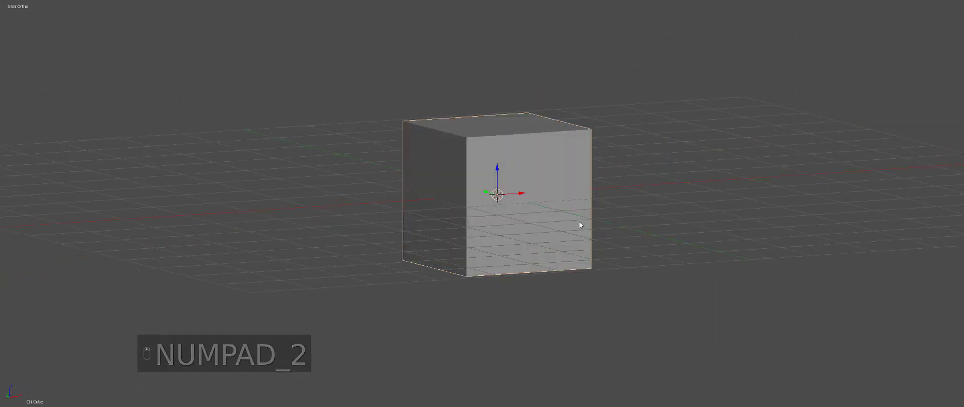
{"action": "key", "text": "KP_5"}
{"action": "middle_click_drag", "start_coordinate": [437, 165], "coordinate": [543, 207]}
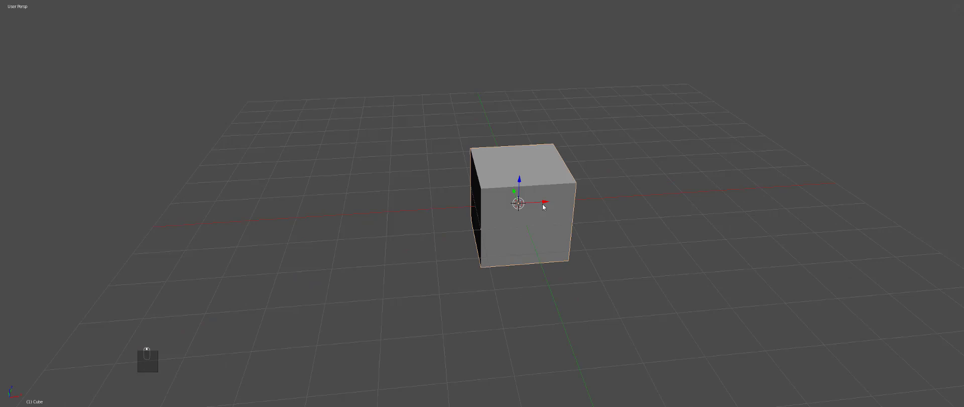
{"action": "key", "text": "KP_0"}
{"action": "key", "text": "KP_2"}
{"action": "key", "text": "KP_0"}
Duplicate the cube in front orthographic wireframe, place the copy beside its upper left, and scale it along X into a thin slab
{"action": "key", "text": "KP_1"}
{"action": "key", "text": "KP_5"}
{"action": "key", "text": "z"}
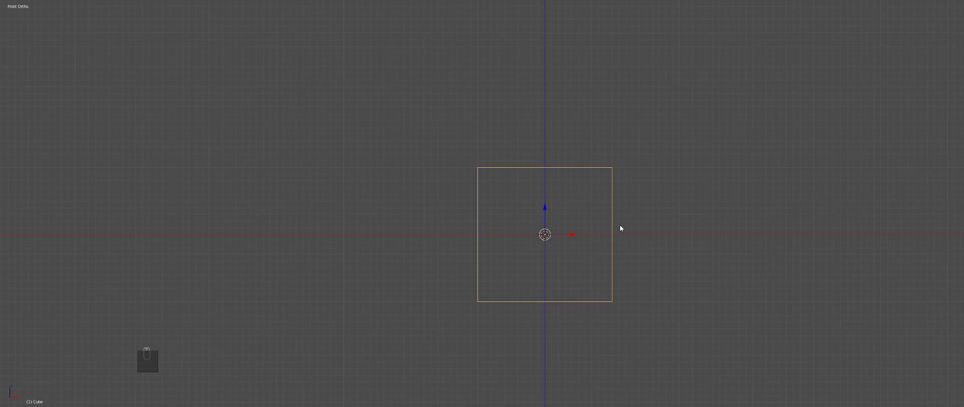
{"action": "scroll", "coordinate": [620, 228], "scroll_direction": "up", "scroll_amount": 1}
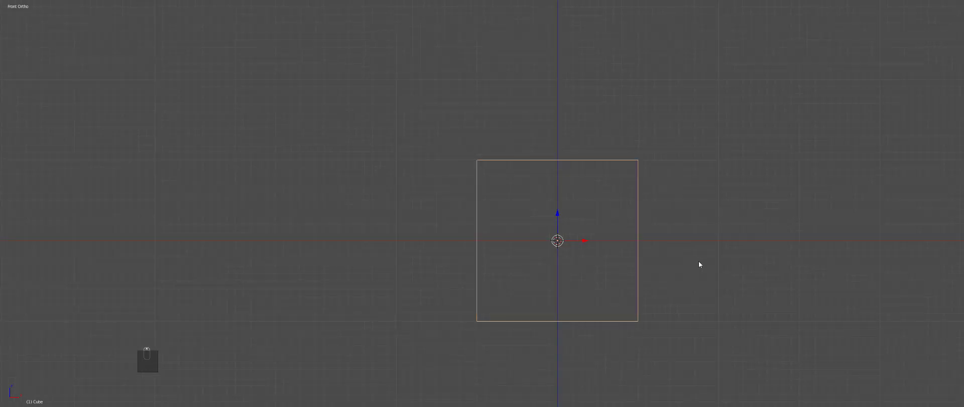
{"action": "scroll", "coordinate": [687, 270], "scroll_direction": "down", "scroll_amount": 1}
{"action": "scroll", "coordinate": [680, 269], "scroll_direction": "up", "scroll_amount": 3}
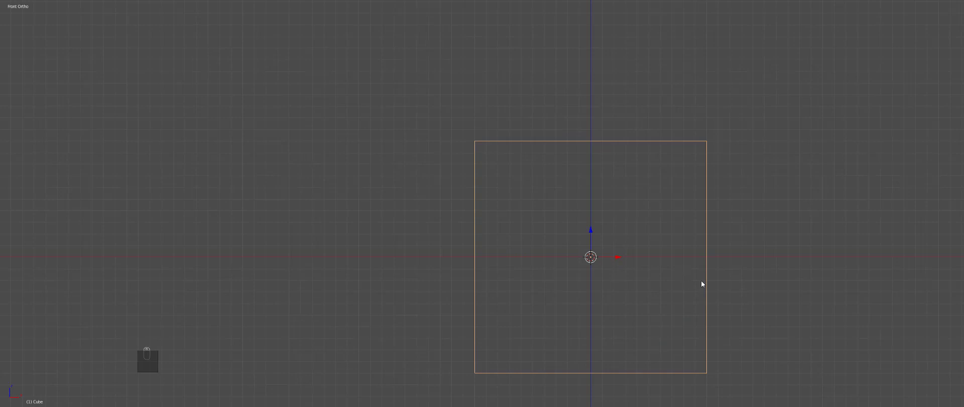
{"action": "key", "text": "shift+d"}
{"action": "left_click", "coordinate": [543, 181]}
{"action": "key", "text": "s"}
{"action": "key", "text": "x"}
{"action": "left_click", "coordinate": [454, 171]}
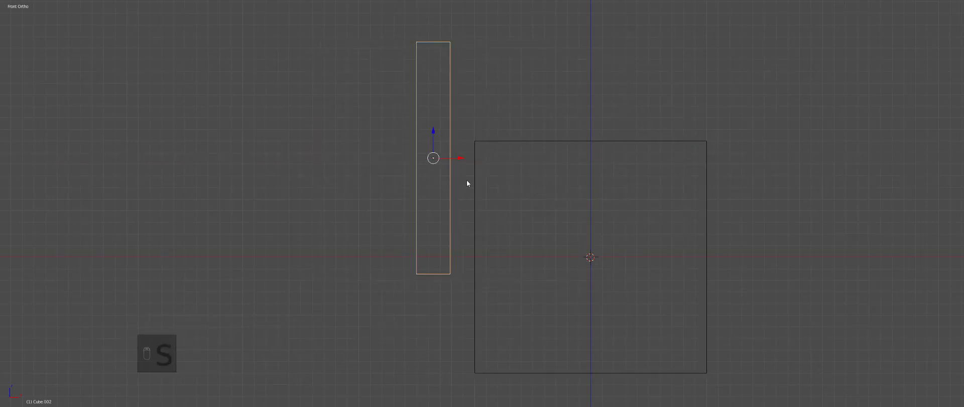
Enlarge the thin slab slightly and move it so it straddles the cube's left edge and sticks out above it
{"action": "key", "text": "g"}
{"action": "left_click", "coordinate": [505, 197]}
{"action": "key", "text": "s"}
{"action": "left_click", "coordinate": [512, 193]}
{"action": "key", "text": "g"}
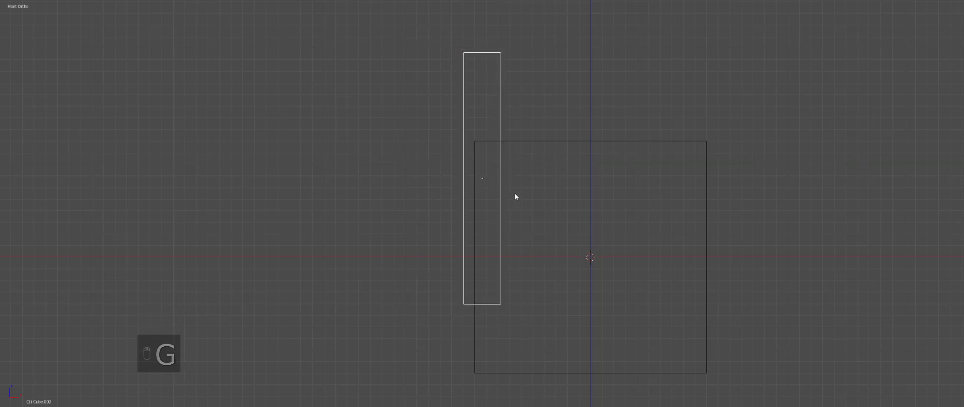
{"action": "left_click", "coordinate": [514, 192]}
Move the slab in a side wireframe view so its lower corner overlaps the upper part of the cube
{"action": "key", "text": "z"}
{"action": "key", "text": "KP_0"}
{"action": "key", "text": "KP_1"}
{"action": "key", "text": "KP_3"}
{"action": "key", "text": "KP_9"}
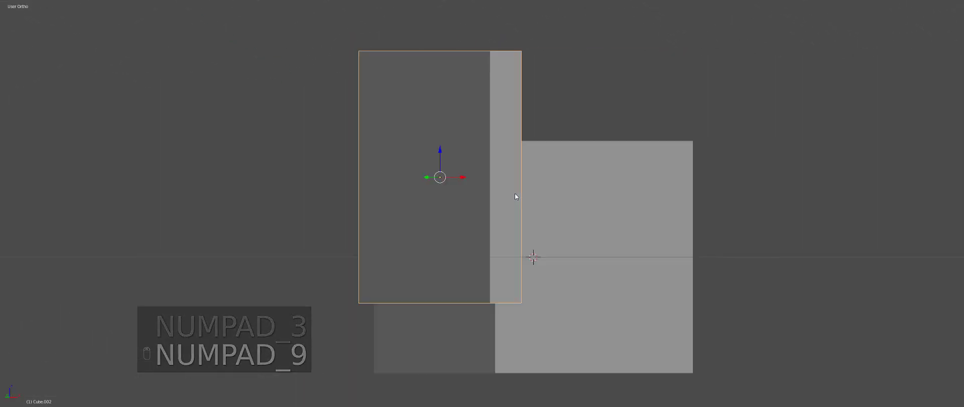
{"action": "key", "text": "z"}
{"action": "key", "text": "g"}
{"action": "left_click", "coordinate": [608, 206]}
Bevel the slab's lower edge that lies inside the cube into a smooth, multi-segment rounded corner
{"action": "key", "text": "Tab"}
{"action": "key", "text": "a"}
{"action": "key", "text": "a"}
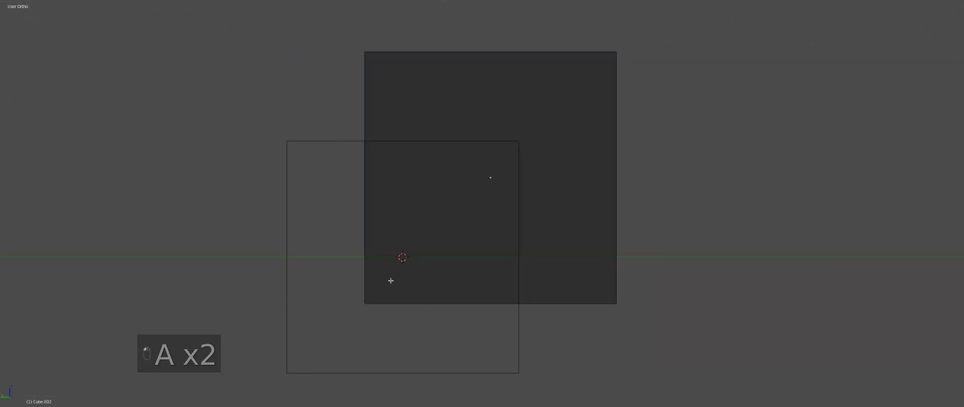
{"action": "right_click", "coordinate": [386, 283]}
{"action": "key", "text": "ctrl+b"}
{"action": "scroll", "coordinate": [507, 314], "scroll_direction": "up", "scroll_amount": 5}
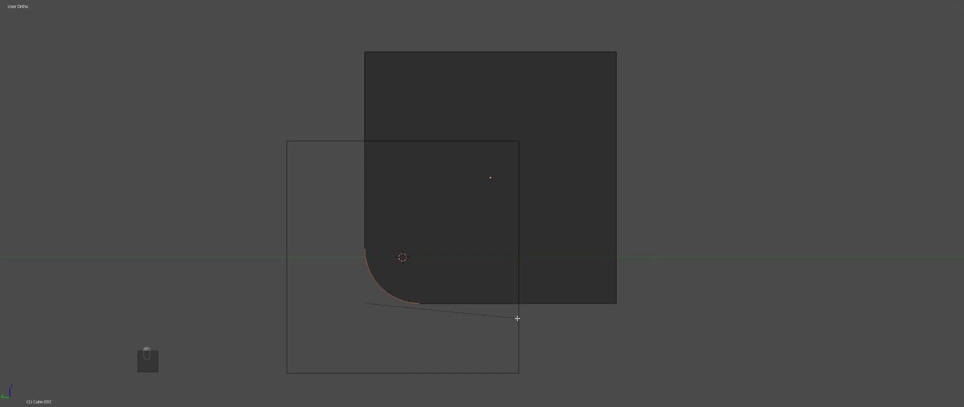
{"action": "left_click", "coordinate": [511, 317]}
{"action": "key", "text": "Tab"}
Subtract the slab from the cube with a Hard Ops difference boolean
{"action": "mouse_move", "coordinate": [545, 236]}
{"action": "middle_mouse_down"}
{"action": "mouse_move", "coordinate": [534, 239]}
{"action": "mouse_move", "coordinate": [591, 199]}
{"action": "mouse_move", "coordinate": [564, 222]}
{"action": "mouse_move", "coordinate": [525, 140]}
{"action": "mouse_move", "coordinate": [495, 120]}
{"action": "middle_mouse_up"}
{"action": "key", "text": "z"}
{"action": "right_click", "coordinate": [564, 219], "text": "shift"}
{"action": "key", "text": "ctrl+KP_Subtract"}
Mirror the slab cutter across X to notch the cube's opposite side, and hide the cutter
{"action": "right_click", "coordinate": [495, 119]}
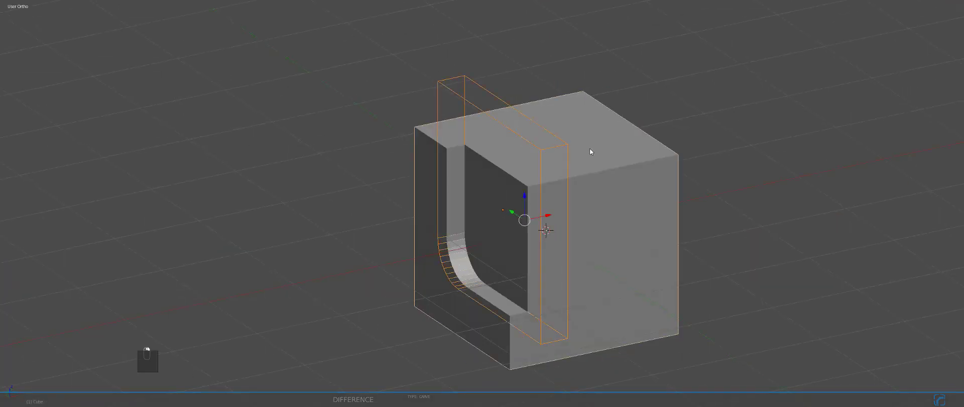
{"action": "key", "text": "alt+shift+x"}
{"action": "key", "text": "a"}
{"action": "key", "text": "g"}
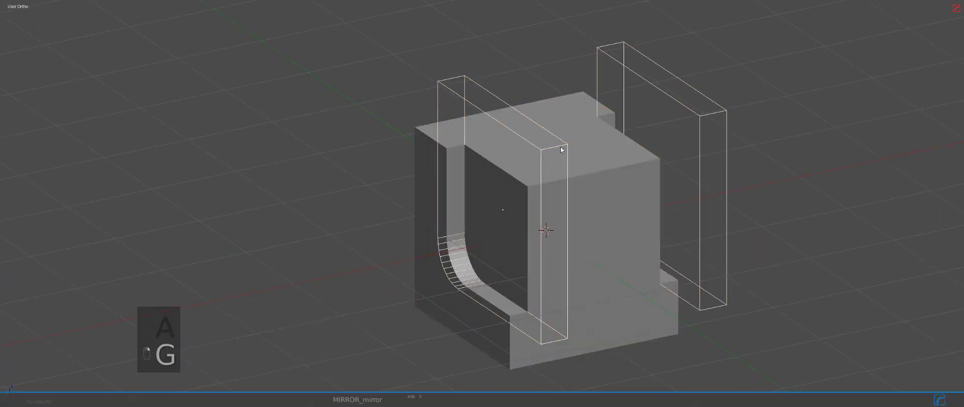
{"action": "left_click", "coordinate": [559, 147]}
{"action": "key", "text": "h"}
Split the notched cube with the Hard Ops menu's third operation so both cut-out notch volumes remain as loose pieces
{"action": "mouse_move", "coordinate": [578, 179]}
{"action": "middle_mouse_down"}
{"action": "mouse_move", "coordinate": [516, 168]}
{"action": "mouse_move", "coordinate": [590, 187]}
{"action": "middle_mouse_up"}
{"action": "scroll", "coordinate": [528, 181], "scroll_direction": "up", "scroll_amount": 1}
{"action": "scroll", "coordinate": [544, 194], "scroll_direction": "up", "scroll_amount": 2}
{"action": "middle_click_drag", "start_coordinate": [529, 181], "coordinate": [452, 145], "text": "shift"}
{"action": "right_click", "coordinate": [550, 199]}
{"action": "scroll", "coordinate": [551, 199], "scroll_direction": "down", "scroll_amount": 3}
{"action": "key", "text": "g"}
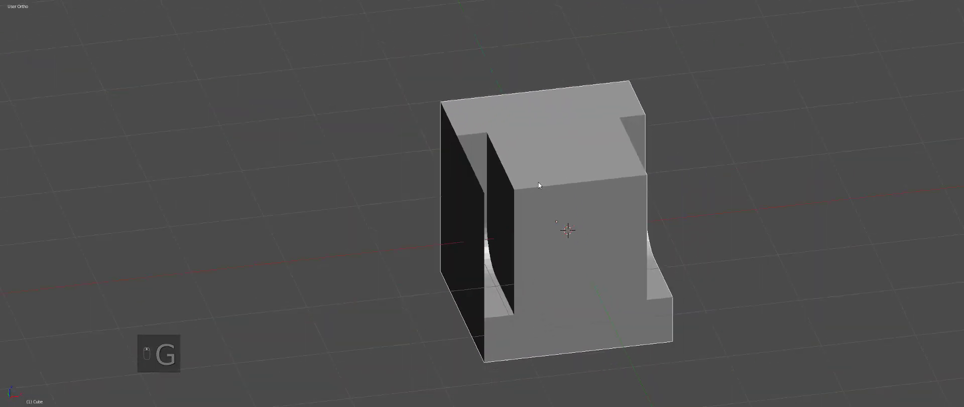
{"action": "left_click", "coordinate": [559, 188]}
{"action": "key", "text": "q"}
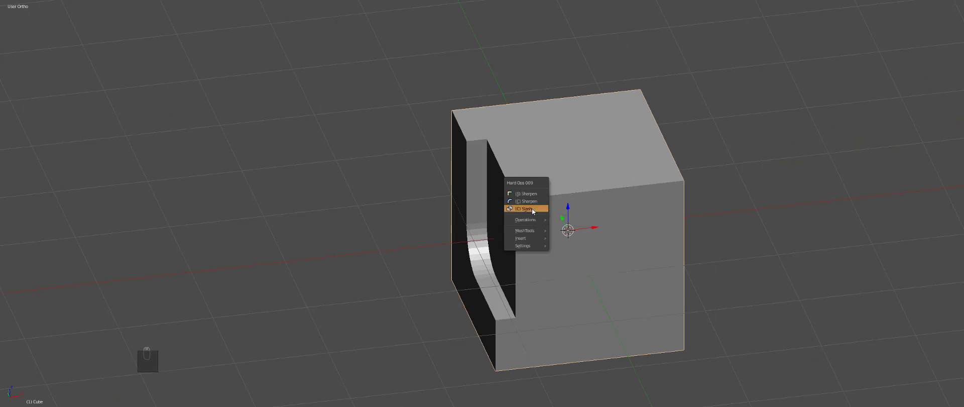
{"action": "left_click", "coordinate": [531, 208]}
{"action": "key", "text": "a"}
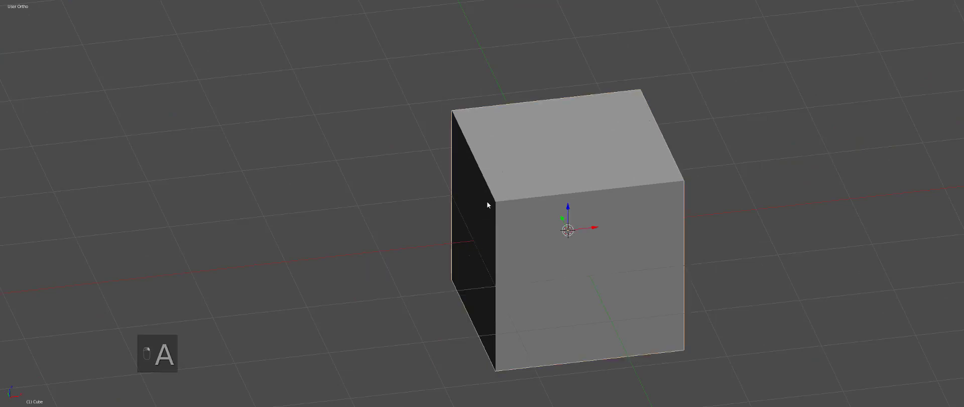
{"action": "key", "text": "g"}
{"action": "right_click", "coordinate": [494, 219]}
Separate the two notch-filling side pieces from the cube into their own object by selection
{"action": "key", "text": "Tab"}
{"action": "key", "text": "a"}
{"action": "key", "text": "a"}
{"action": "key", "text": "a"}
{"action": "key", "text": "a"}
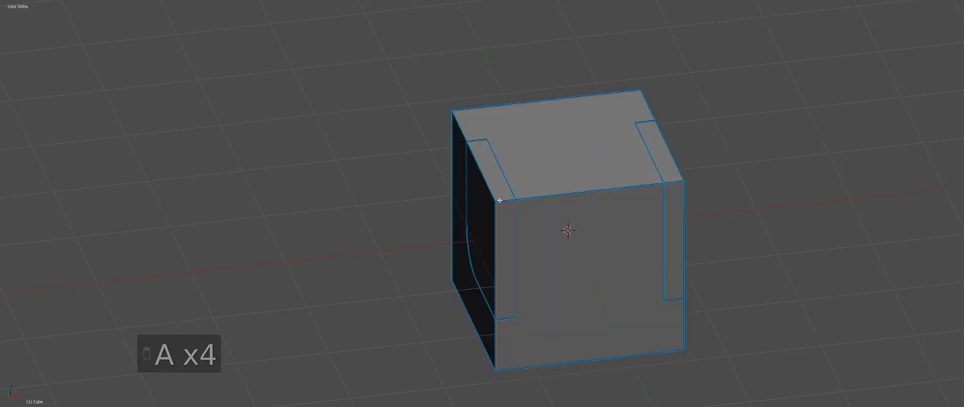
{"action": "key", "text": "l"}
{"action": "key", "text": "l"}
{"action": "key", "text": "p"}
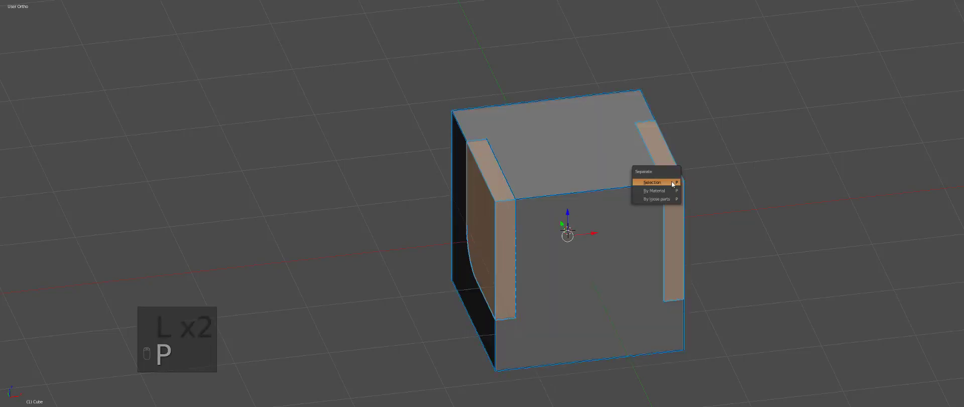
{"action": "left_click", "coordinate": [673, 184]}
{"action": "key", "text": "p"}
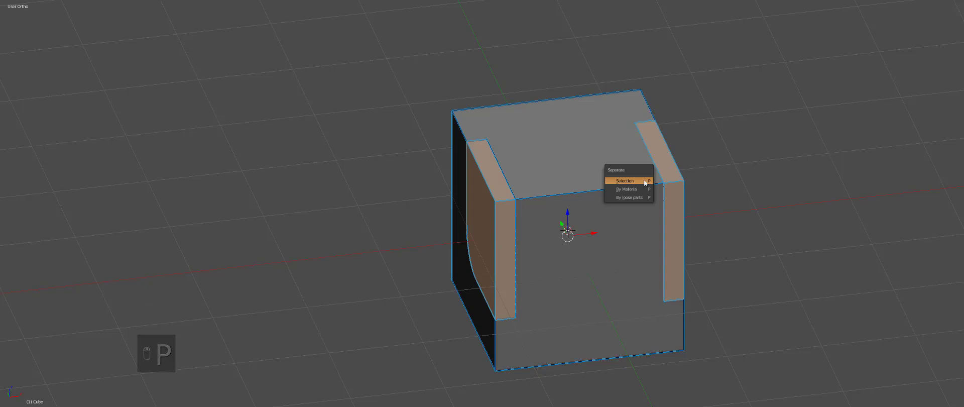
{"action": "key", "text": "p"}
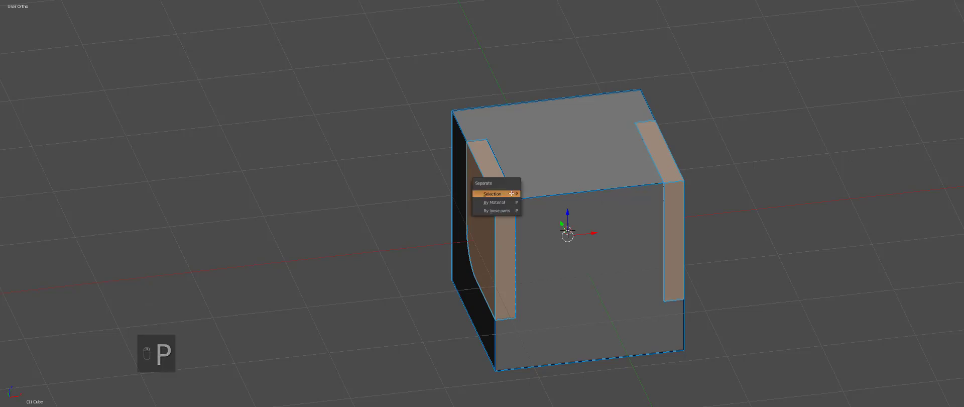
{"action": "left_click", "coordinate": [511, 193]}
{"action": "key", "text": "Tab"}
{"action": "right_click", "coordinate": [502, 194]}
{"action": "key", "text": "g"}
{"action": "right_click", "coordinate": [543, 199]}
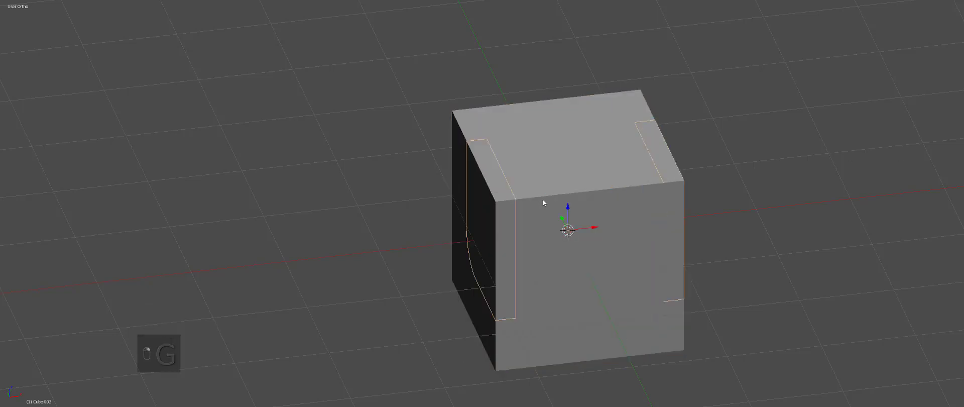
Delete the positive-X side piece from the separated object, keeping only the piece on the opposite side
{"action": "key", "text": "Tab"}
{"action": "key", "text": "a"}
{"action": "key", "text": "a"}
{"action": "key", "text": "a"}
{"action": "key", "text": "l"}
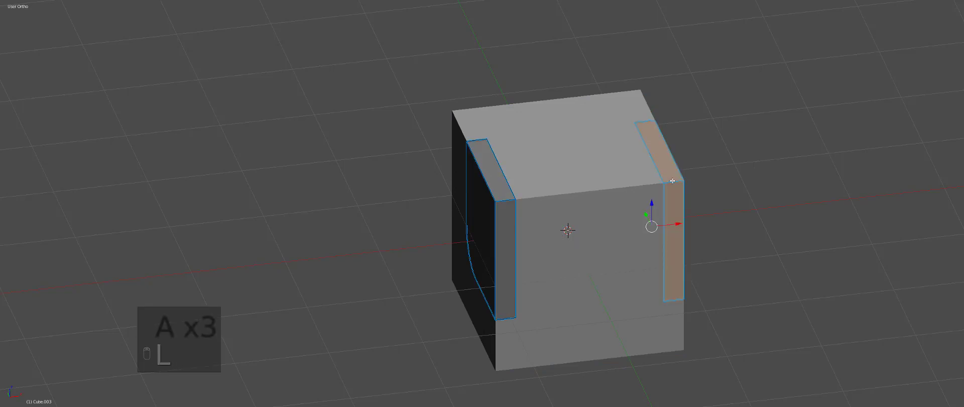
{"action": "key", "text": "x"}
{"action": "left_click", "coordinate": [672, 180]}
{"action": "key", "text": "Tab"}
Mirror the remaining side piece across X, using the cube as the mirror object
{"action": "key", "text": "a"}
{"action": "key", "text": "a"}
{"action": "right_click", "coordinate": [503, 200]}
{"action": "key", "text": "g"}
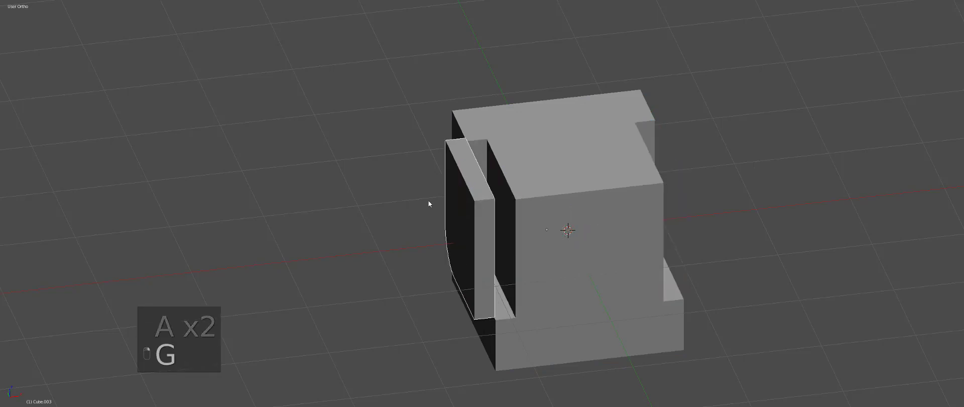
{"action": "right_click", "coordinate": [582, 203]}
{"action": "right_click", "coordinate": [598, 200], "text": "shift"}
{"action": "key", "text": "alt+shift+x"}
{"action": "key", "text": "a"}
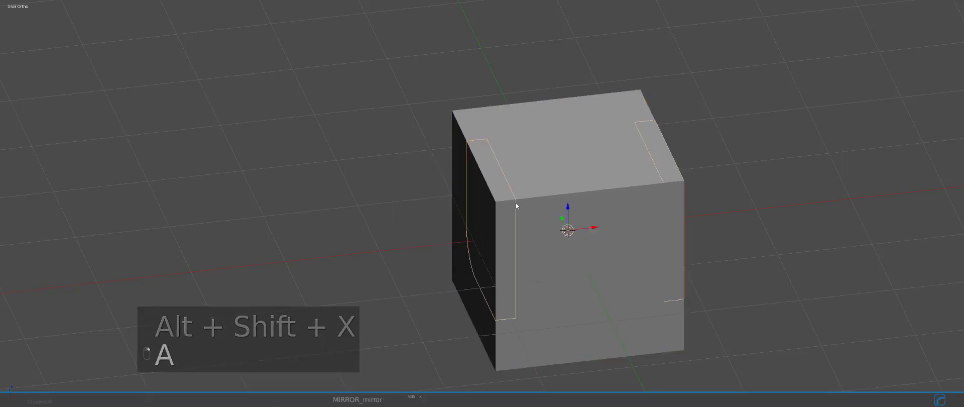
Apply Hard Ops CSharpen to the mirrored side panels and set their origin to geometry
{"action": "key", "text": "q"}
{"action": "left_click", "coordinate": [510, 212]}
{"action": "key", "text": "shift+s"}
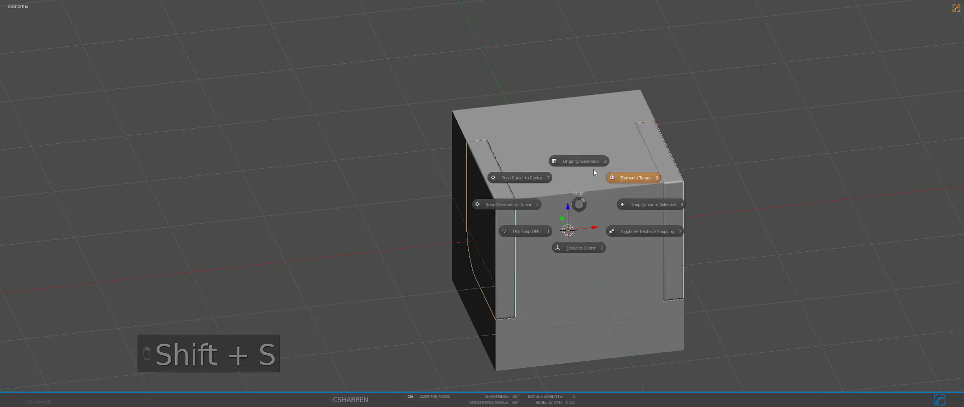
{"action": "left_click", "coordinate": [602, 173]}
Adjust the side panels' bevel width with the Hard Ops bevel tool
{"action": "key", "text": "q"}
{"action": "left_click", "coordinate": [549, 211]}
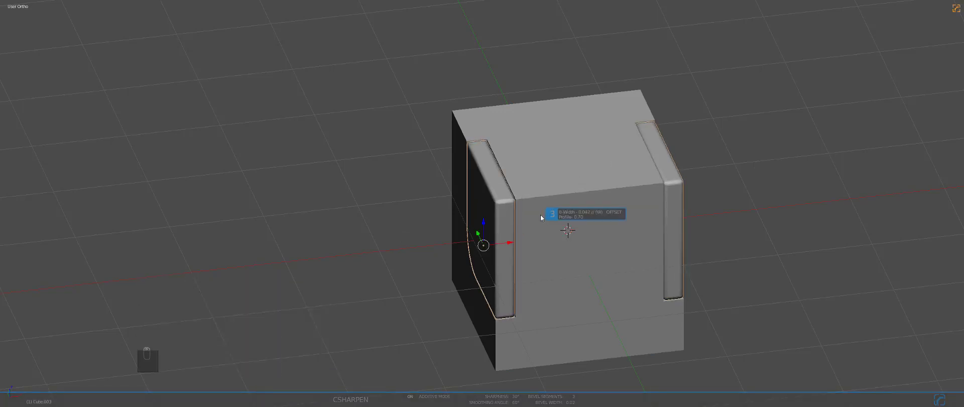
{"action": "left_click", "coordinate": [567, 216]}
Bevel the cube's upper front edge between the side panels into a smooth, multi-segment rounded corner
{"action": "key", "text": "a"}
{"action": "middle_click_drag", "start_coordinate": [567, 213], "coordinate": [645, 232]}
{"action": "right_click", "coordinate": [601, 225]}
{"action": "key", "text": "z"}
{"action": "key", "text": "KP_1"}
{"action": "key", "text": "KP_5"}
{"action": "key", "text": "z"}
{"action": "key", "text": "Tab"}
{"action": "key", "text": "q"}
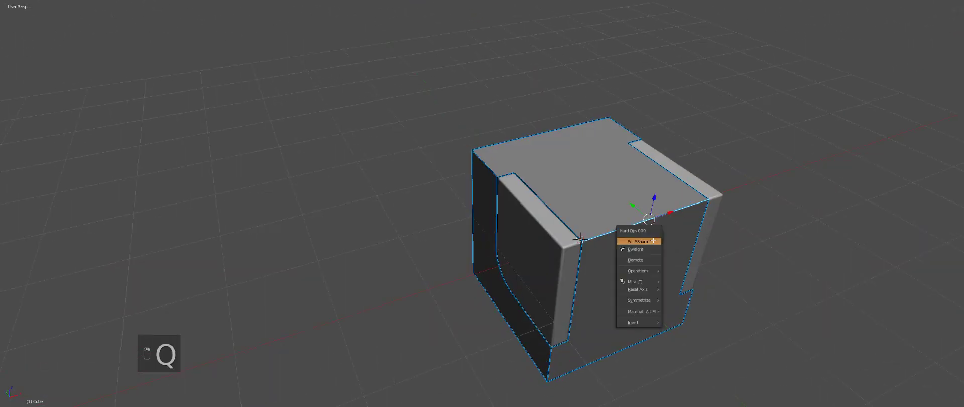
{"action": "key", "text": "ctrl+b"}
{"action": "left_click", "coordinate": [629, 269]}
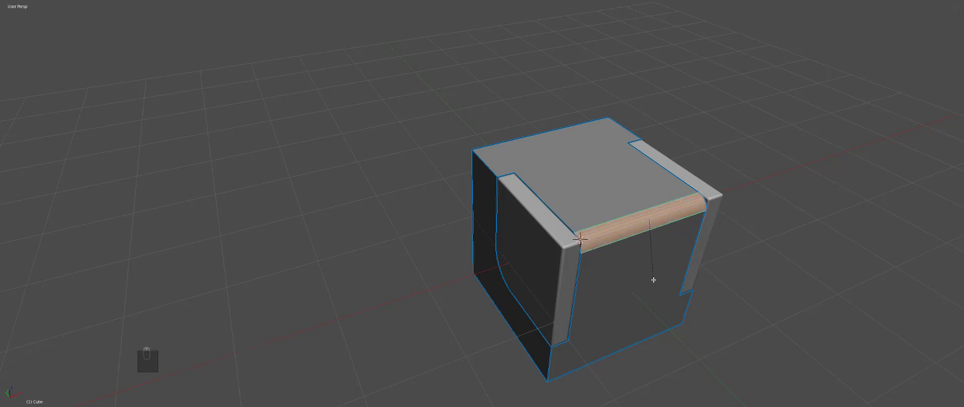
{"action": "key", "text": "Tab"}
Bevel the notch's lower front edge beneath the negative-X side panel
{"action": "middle_click_drag", "start_coordinate": [629, 269], "coordinate": [607, 269]}
{"action": "key", "text": "a"}
{"action": "key", "text": "Tab"}
{"action": "scroll", "coordinate": [582, 245], "scroll_direction": "up", "scroll_amount": 5}
{"action": "key", "text": "ctrl+b"}
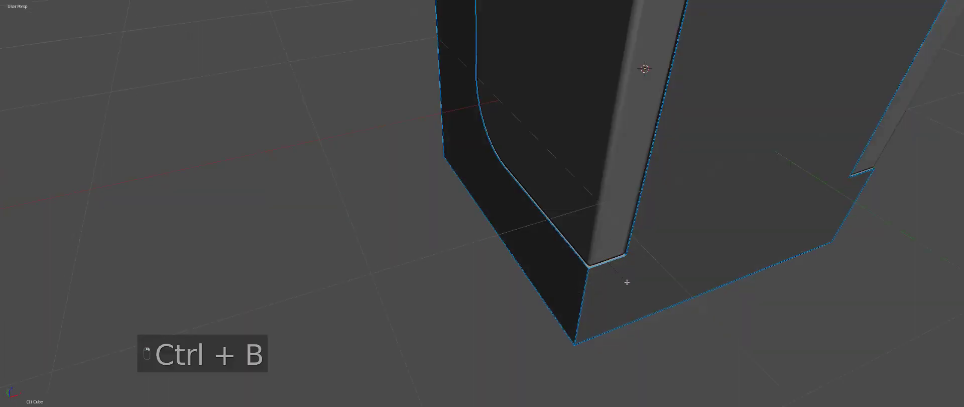
{"action": "left_click", "coordinate": [630, 274]}
{"action": "key", "text": "ctrl+z"}
{"action": "key", "text": "ctrl+b"}
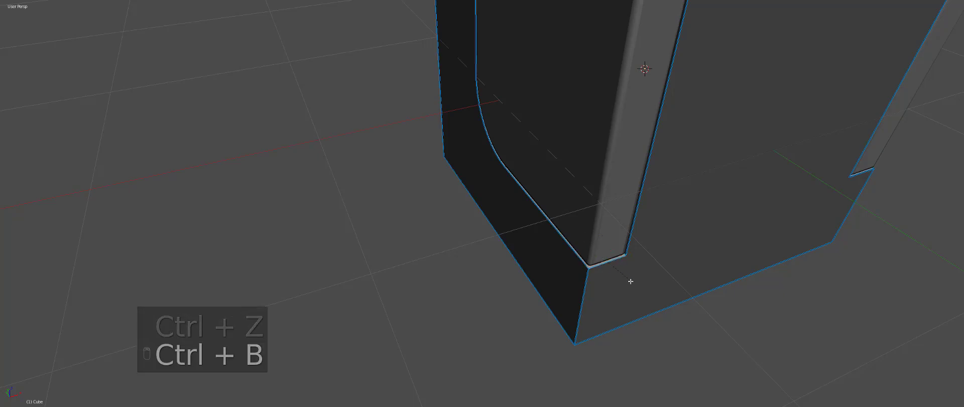
{"action": "left_click", "coordinate": [637, 287]}
Move the outer edge of the notch's lower bevel down along Z to form a sloped face
{"action": "scroll", "coordinate": [637, 286], "scroll_direction": "down", "scroll_amount": 3}
{"action": "key", "text": "z"}
{"action": "key", "text": "g"}
{"action": "key", "text": "z"}
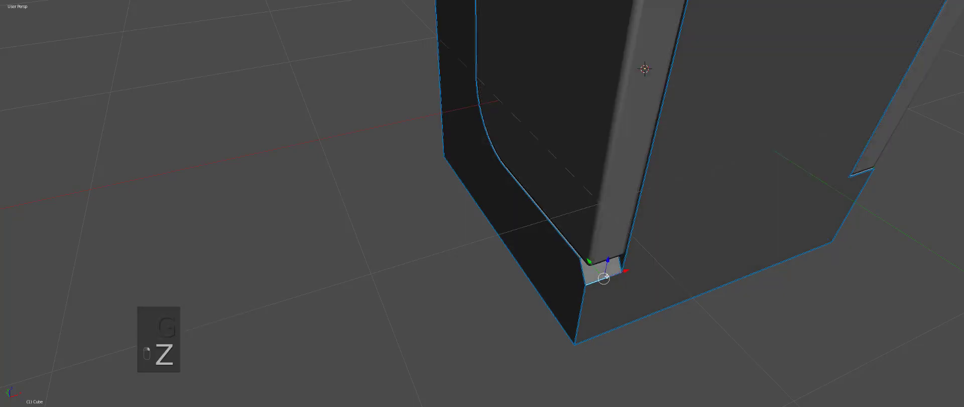
Symmetrize the cube across X to repeat the sloped notch detail on the opposite side
{"action": "scroll", "coordinate": [558, 313], "scroll_direction": "down", "scroll_amount": 3}
{"action": "middle_click_drag", "start_coordinate": [558, 312], "coordinate": [567, 199]}
{"action": "key", "text": "alt+x"}
{"action": "key", "text": "Tab"}
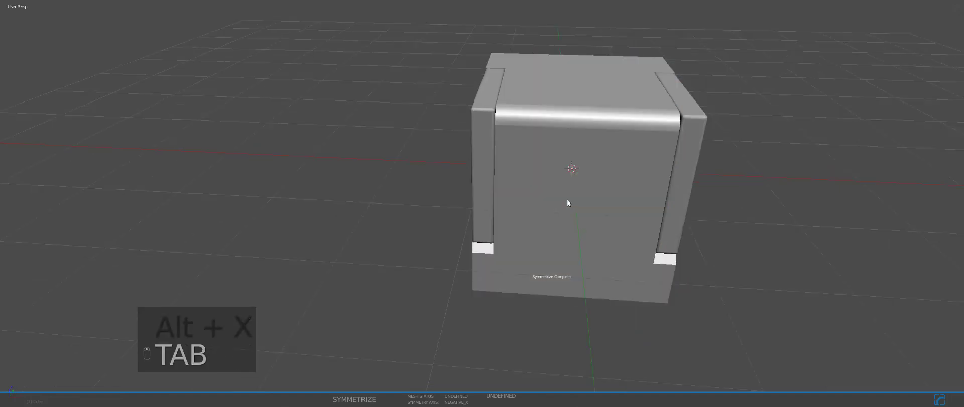
Bevel the edge loop along the cube's centre line into a wide band of faces
{"action": "key", "text": "Tab"}
{"action": "middle_click_drag", "start_coordinate": [589, 227], "coordinate": [577, 215]}
{"action": "left_click", "coordinate": [577, 214], "text": "alt"}
{"action": "key", "text": "ctrl+b"}
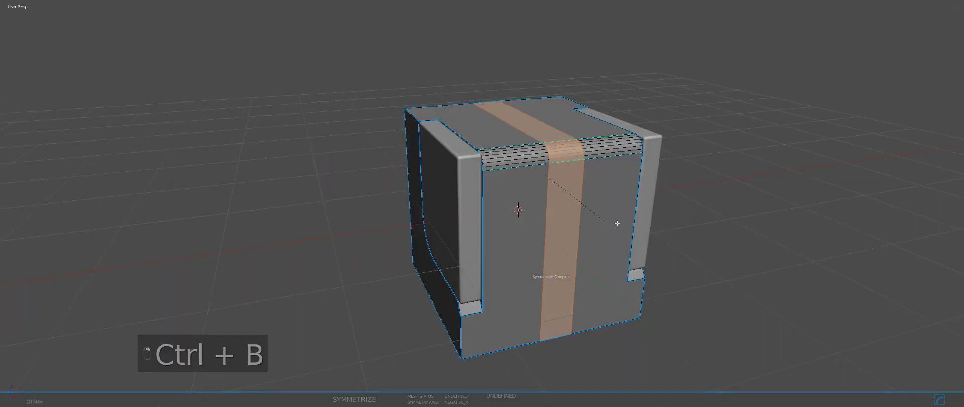
{"action": "key", "text": "Tab"}
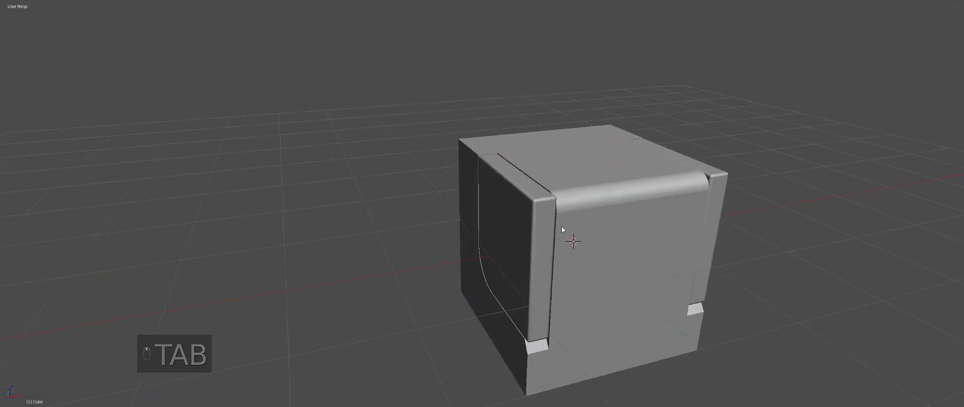
Select the side panels and readjust their bevel width with Hard Ops
{"action": "scroll", "coordinate": [561, 226], "scroll_direction": "up", "scroll_amount": 3}
{"action": "key", "text": "q"}
{"action": "left_click", "coordinate": [603, 218]}
{"action": "left_click", "coordinate": [609, 219]}
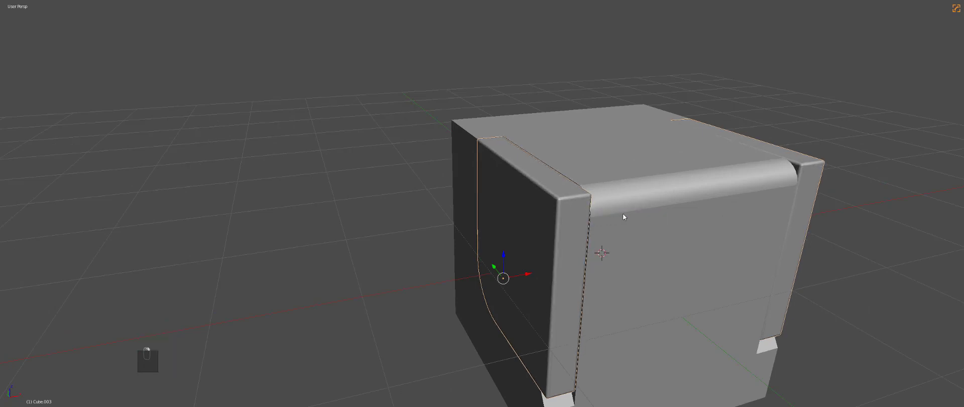
Apply Hard Ops CSharpen to the main cube to bevel its sharp edges
{"action": "mouse_move", "coordinate": [622, 213]}
{"action": "middle_mouse_down"}
{"action": "mouse_move", "coordinate": [562, 221]}
{"action": "mouse_move", "coordinate": [694, 196]}
{"action": "mouse_move", "coordinate": [599, 230]}
{"action": "mouse_move", "coordinate": [616, 204]}
{"action": "middle_mouse_up"}
{"action": "key", "text": "q"}
{"action": "left_click", "coordinate": [689, 198]}
Bevel the rear edge of the negative-X notch on the cube's upper face into a sloped face
{"action": "key", "text": "Tab"}
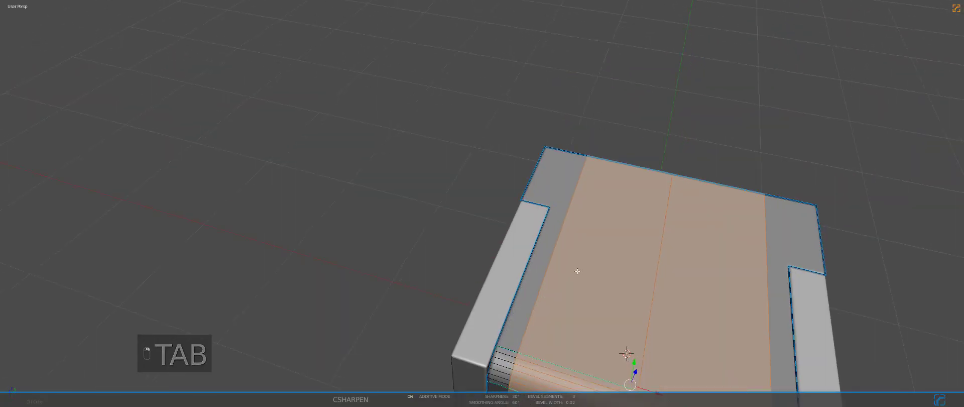
{"action": "scroll", "coordinate": [602, 211], "scroll_direction": "up", "scroll_amount": 3}
{"action": "right_click", "coordinate": [570, 205]}
{"action": "key", "text": "ctrl+b"}
{"action": "key", "text": "z"}
{"action": "key", "text": "z"}
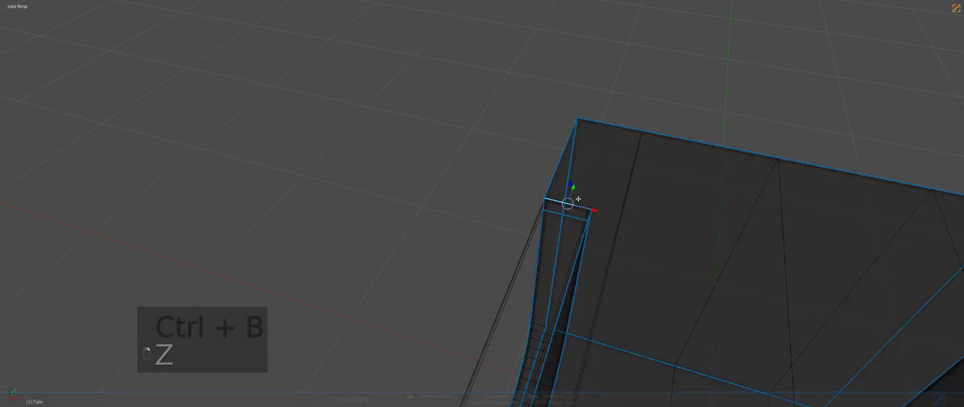
Symmetrize the cube across X to copy the rear notch slope, and adjust its bevel with Hard Ops
{"action": "key", "text": "Tab"}
{"action": "scroll", "coordinate": [613, 220], "scroll_direction": "down", "scroll_amount": 5}
{"action": "key", "text": "alt+x"}
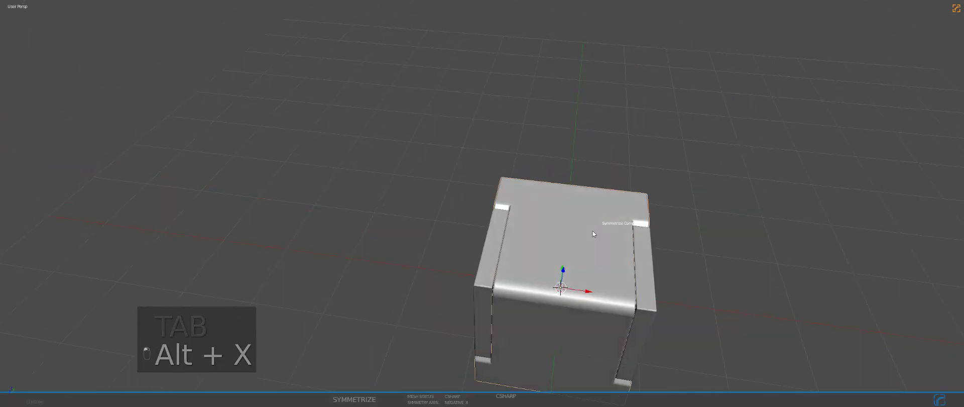
{"action": "key", "text": "q"}
{"action": "middle_click_drag", "start_coordinate": [592, 230], "coordinate": [592, 214]}
{"action": "left_click", "coordinate": [588, 238]}
{"action": "left_click", "coordinate": [592, 213]}
Demote the side panel's upper front edge and bevel it into a rounded corner matching the cube's
{"action": "key", "text": "Tab"}
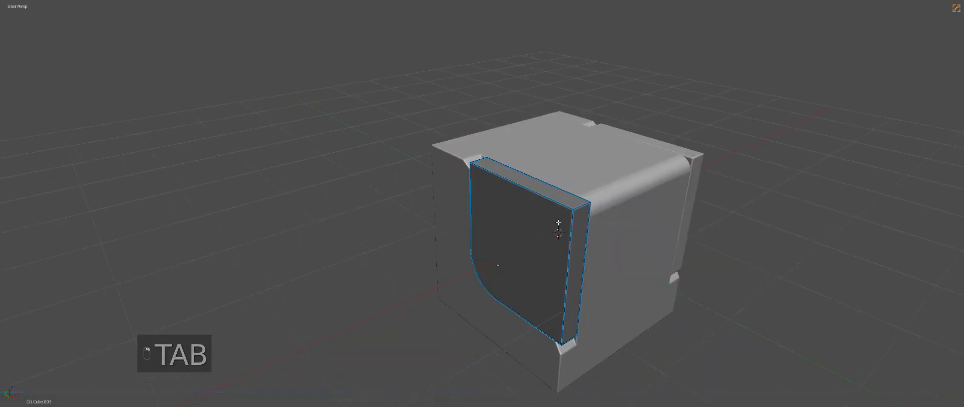
{"action": "key", "text": "q"}
{"action": "left_click", "coordinate": [539, 254]}
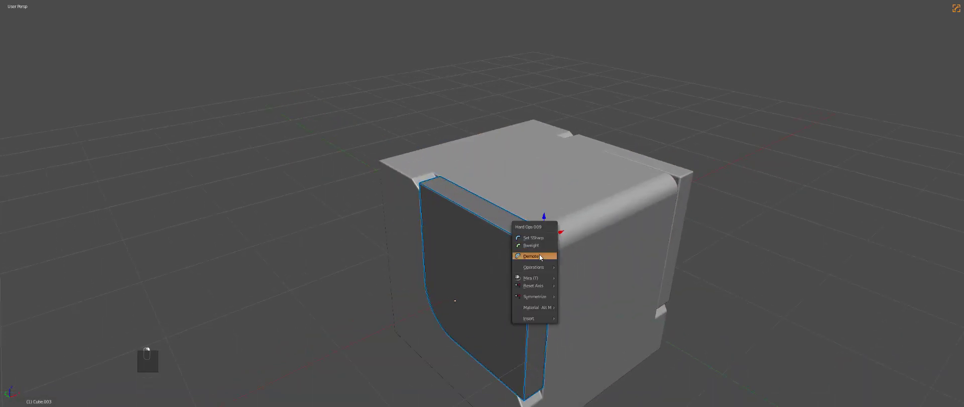
{"action": "key", "text": "ctrl+b"}
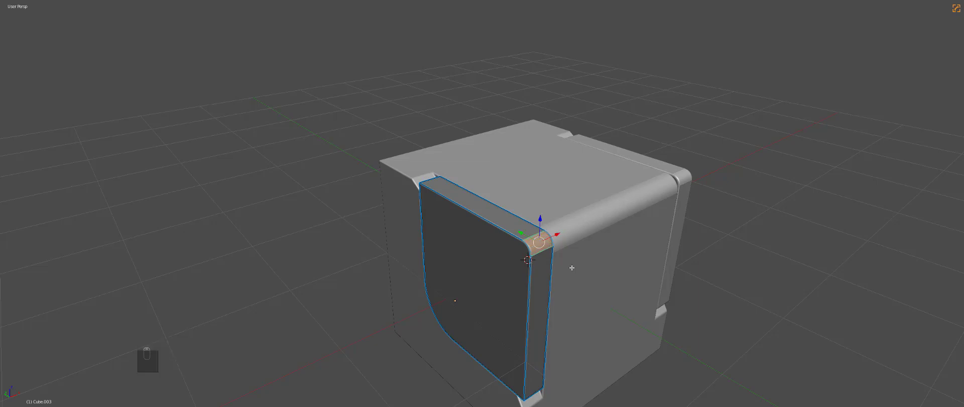
{"action": "key", "text": "Tab"}
{"action": "middle_click_drag", "start_coordinate": [572, 267], "coordinate": [422, 232]}
{"action": "key", "text": "a"}
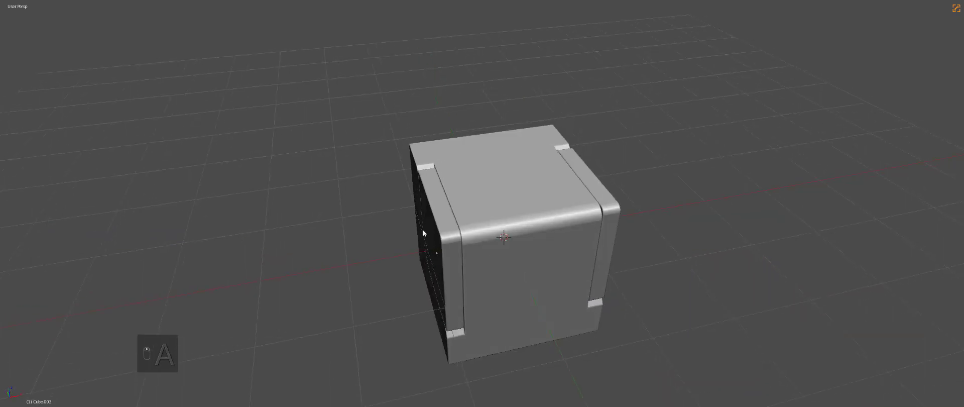
Place the 3D cursor near the upper outer corner of the negative-X side panel in front wireframe view
{"action": "right_click", "coordinate": [439, 227]}
{"action": "key", "text": "KP_1"}
{"action": "key", "text": "KP_5"}
{"action": "key", "text": "z"}
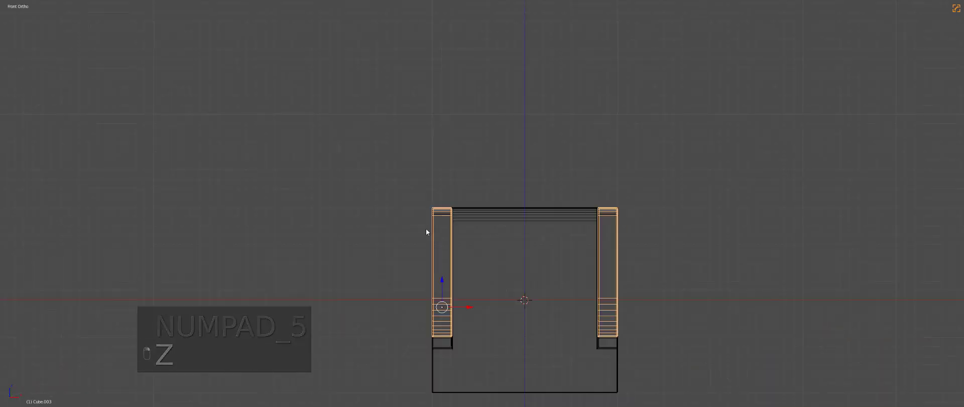
{"action": "scroll", "coordinate": [520, 211], "scroll_direction": "up", "scroll_amount": 3}
{"action": "scroll", "coordinate": [535, 215], "scroll_direction": "down", "scroll_amount": 2, "text": "ctrl"}
{"action": "scroll", "coordinate": [514, 212], "scroll_direction": "down", "scroll_amount": 2}
{"action": "scroll", "coordinate": [504, 191], "scroll_direction": "up", "scroll_amount": 1}
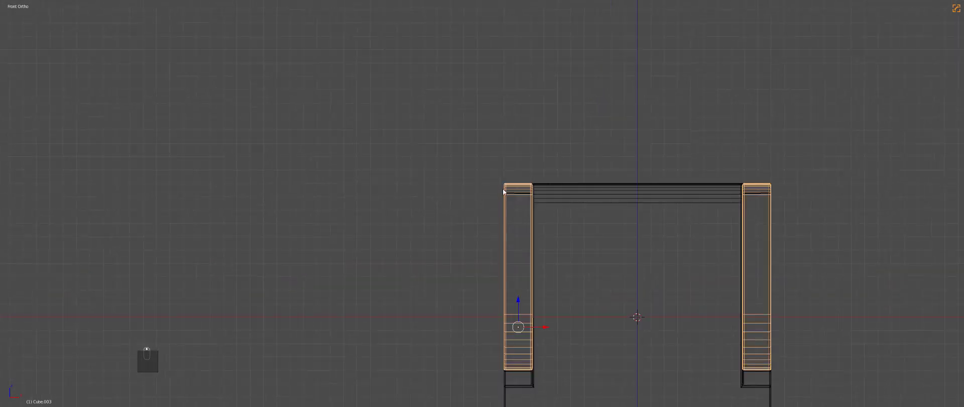
{"action": "left_click", "coordinate": [503, 190]}
{"action": "key", "text": "shift+a"}
{"action": "key", "text": "d"}
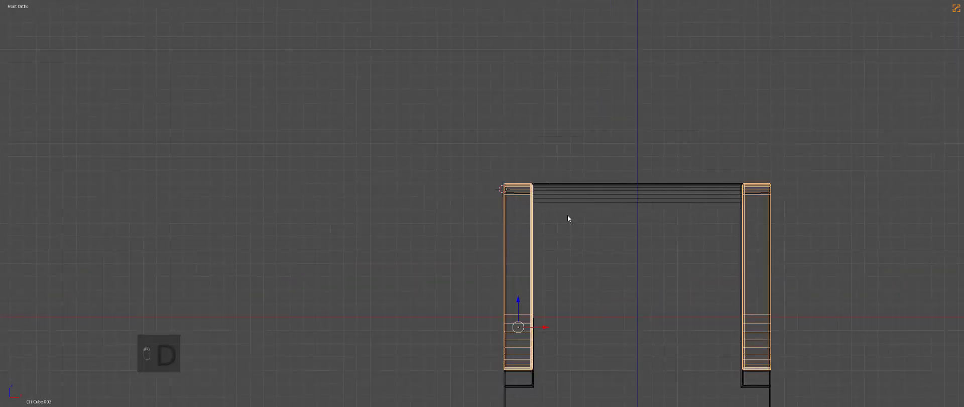
Open the HOps Helper for the side panels and collapse all entries in their modifier stack
{"action": "key", "text": "ctrl+grave"}
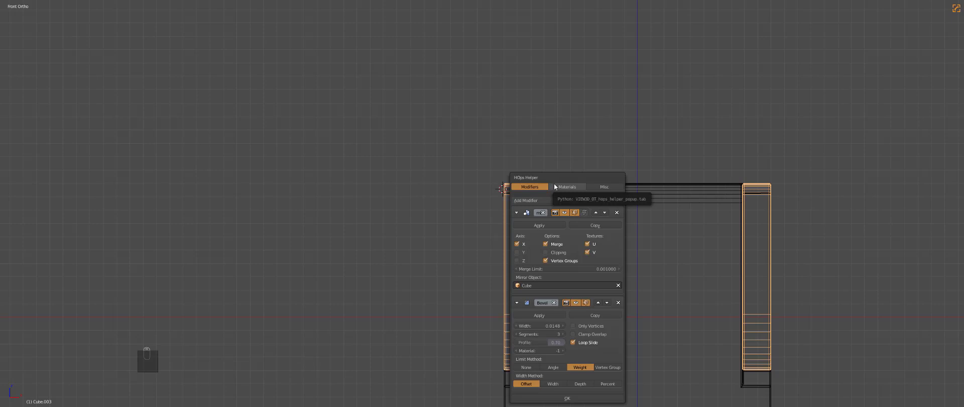
{"action": "left_click_drag", "start_coordinate": [549, 174], "coordinate": [547, 113]}
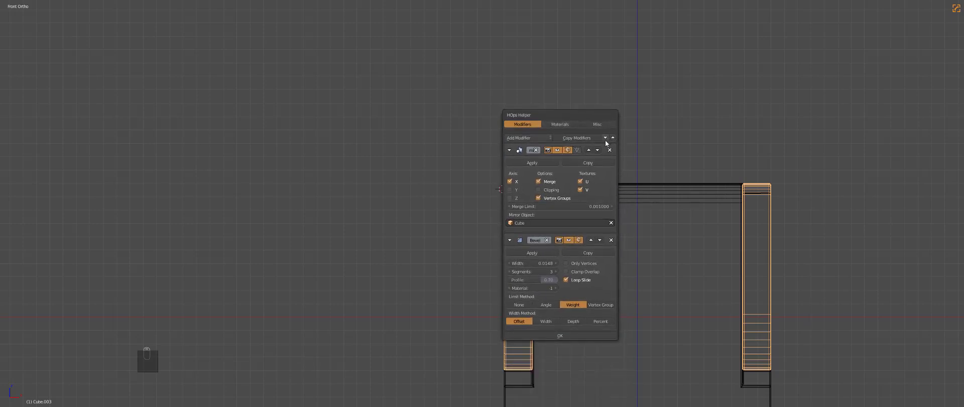
{"action": "left_click_drag", "start_coordinate": [604, 140], "coordinate": [592, 176]}
{"action": "left_click", "coordinate": [612, 176]}
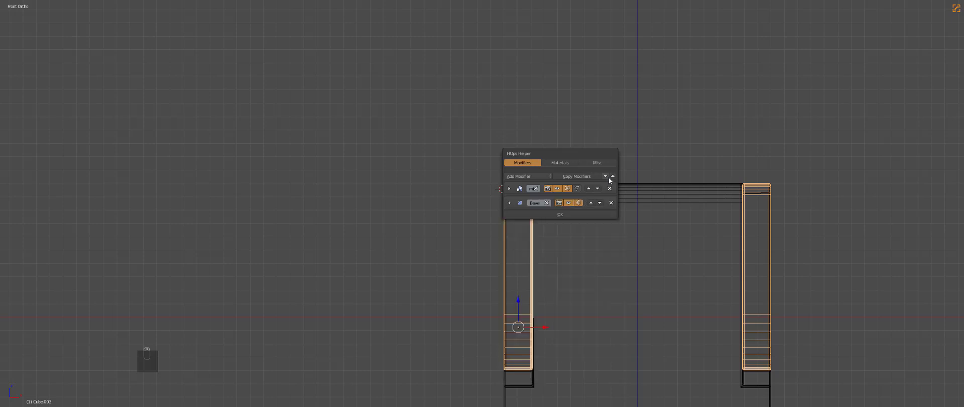
Expand all entries in the side panels' modifier stack to show the Mirror and Bevel settings in full
{"action": "left_click", "coordinate": [605, 176]}
{"action": "left_click", "coordinate": [611, 177]}
{"action": "left_click", "coordinate": [609, 176]}
{"action": "left_click", "coordinate": [607, 175]}
{"action": "left_click", "coordinate": [608, 175]}
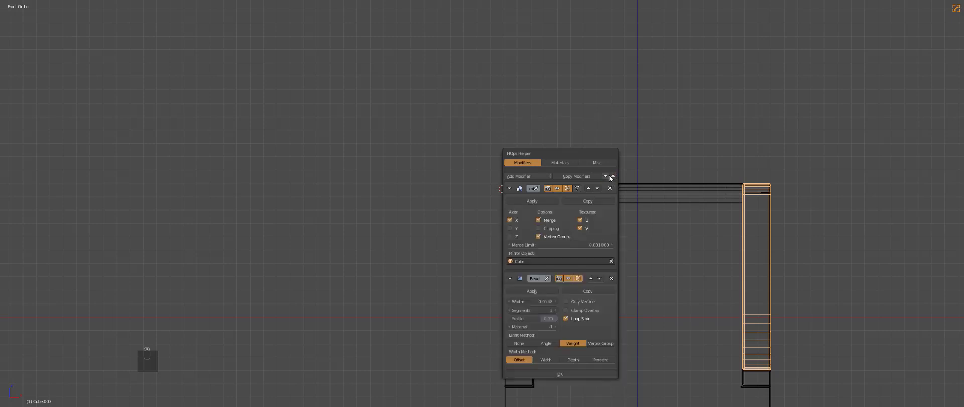
Review the HOps Helper's Materials and Misc pages, including the sharpening options, and move the window clear of the side panels
{"action": "left_click", "coordinate": [557, 162]}
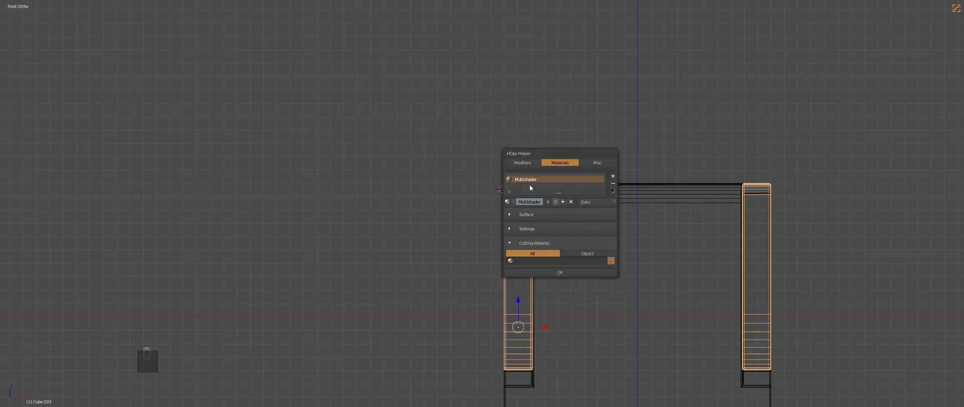
{"action": "left_click", "coordinate": [590, 164]}
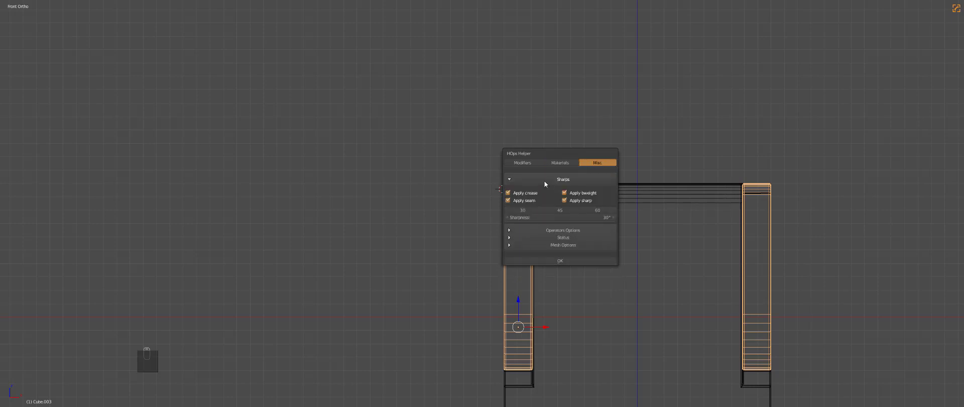
{"action": "left_click", "coordinate": [510, 179]}
{"action": "left_click", "coordinate": [510, 179]}
{"action": "left_click_drag", "start_coordinate": [557, 158], "coordinate": [709, 68]}
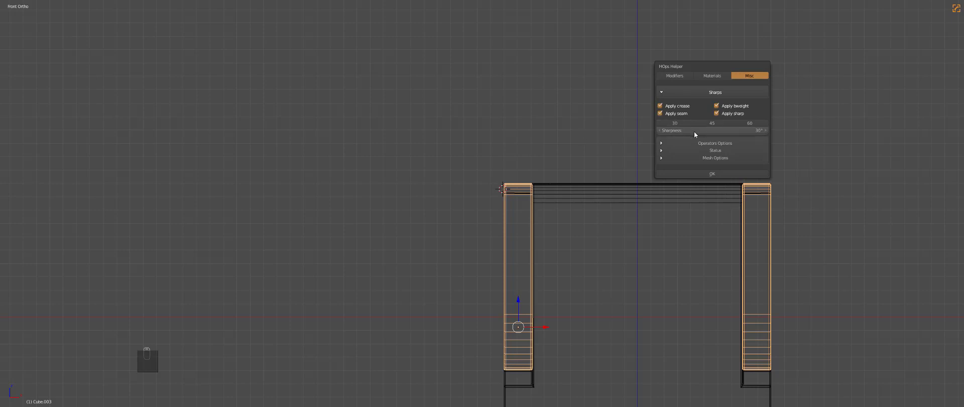
Run Hard Ops (C) Sharpen on the side panels and inspect the operator's sharpness settings
{"action": "key", "text": "q"}
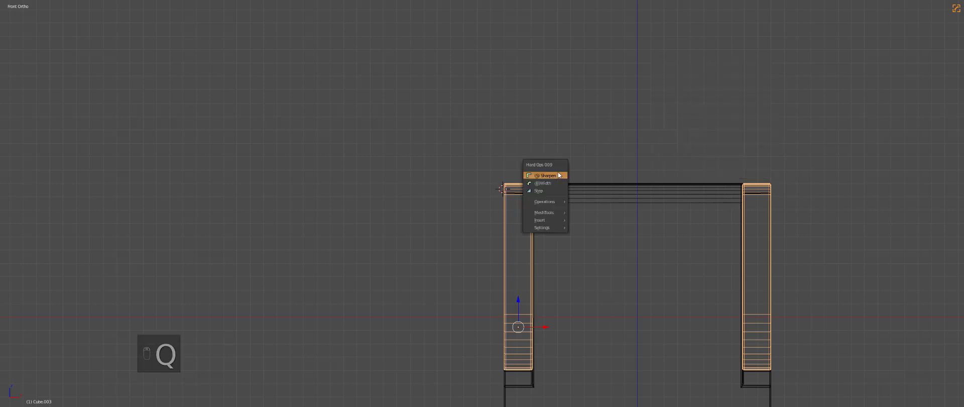
{"action": "left_click", "coordinate": [557, 173]}
{"action": "key", "text": "F6"}
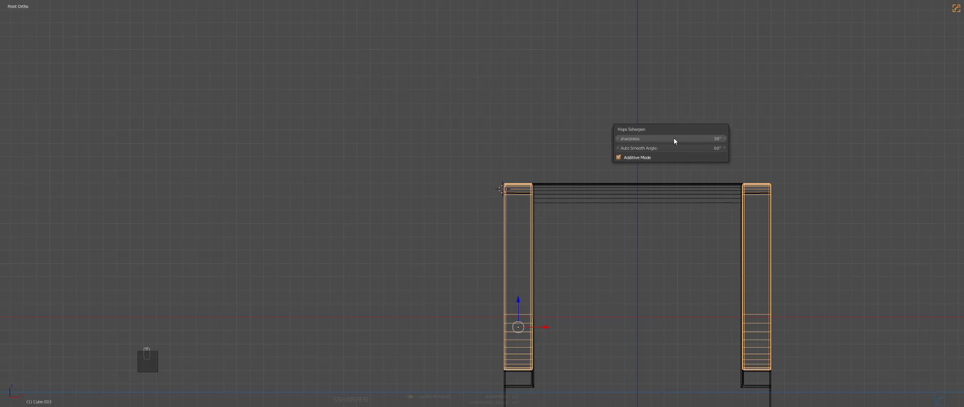
{"action": "left_click", "coordinate": [652, 139]}
{"action": "key", "text": "Escape"}
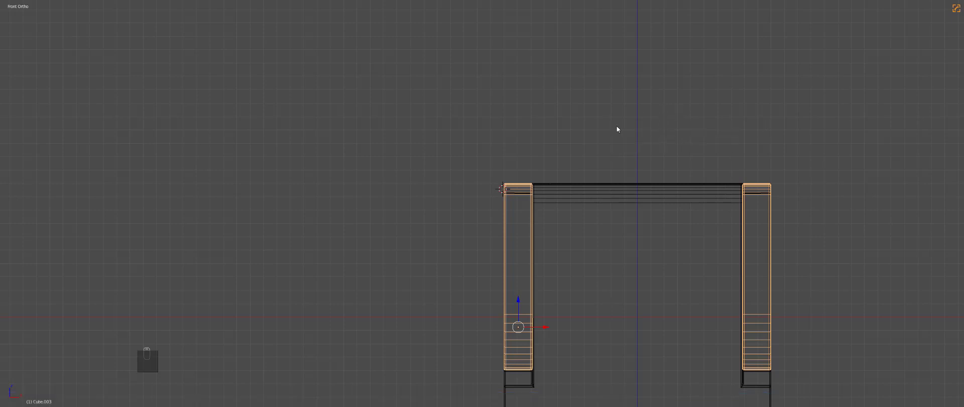
Compare the Hard Ops sharpening options in the tool shelf with those in the HOps Helper
{"action": "key", "text": "t"}
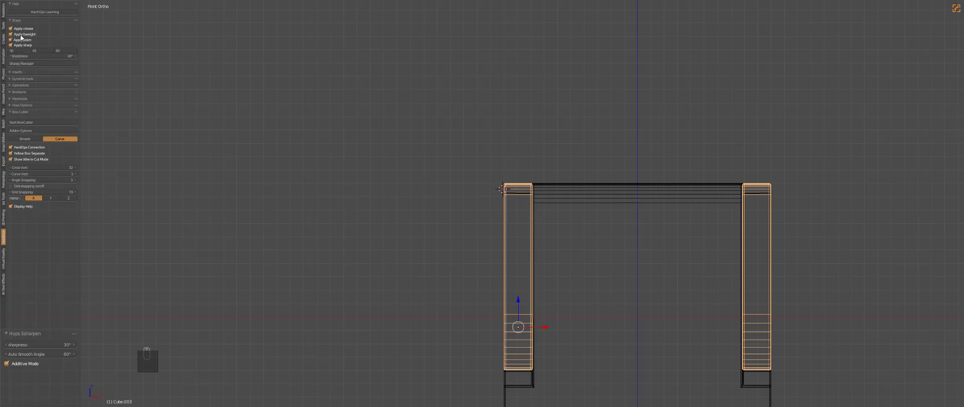
{"action": "key", "text": "t"}
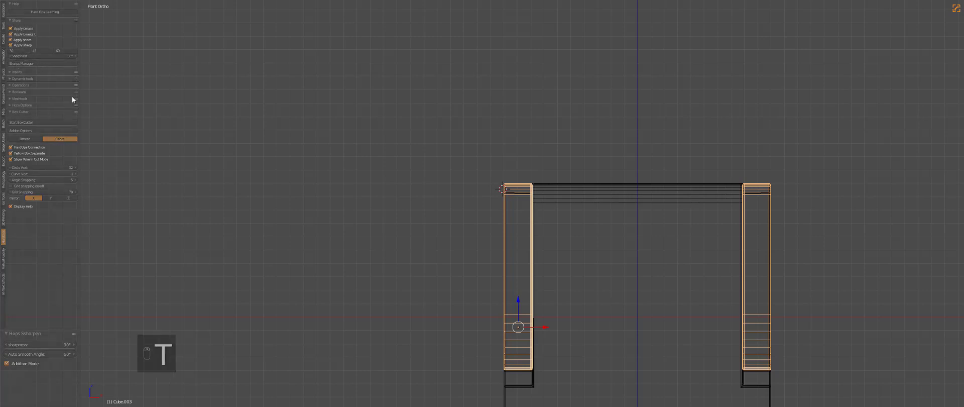
{"action": "key", "text": "ctrl+grave"}
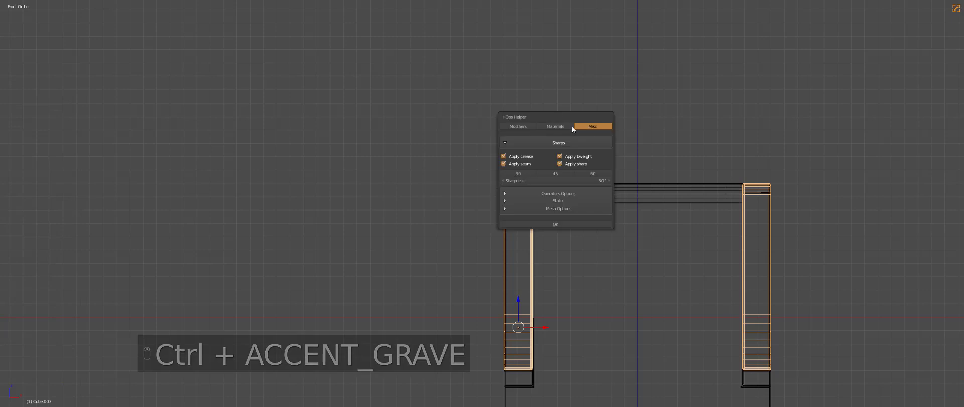
{"action": "left_click_drag", "start_coordinate": [635, 110], "coordinate": [667, 94]}
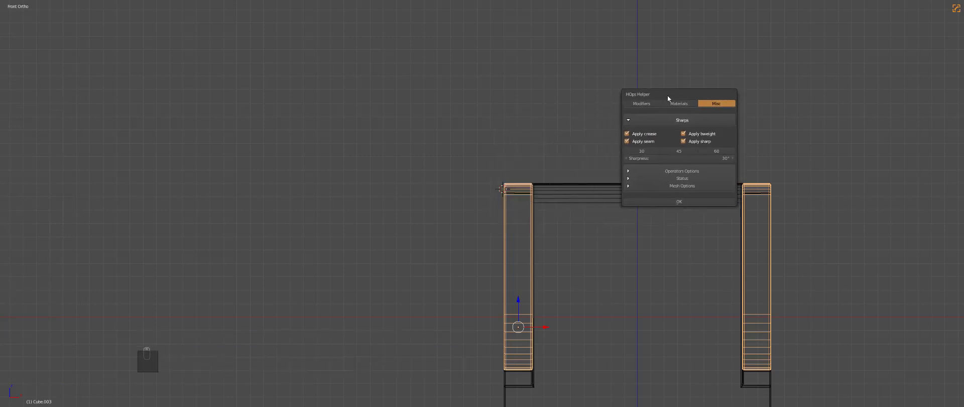
Check the side panels' modifier stack in the HOps Helper and return to its Misc options
{"action": "left_click", "coordinate": [643, 103]}
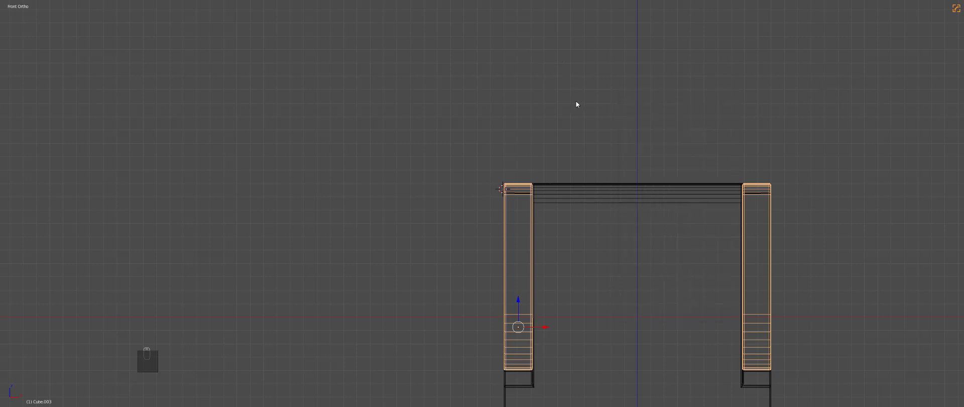
{"action": "key", "text": "ctrl+grave"}
{"action": "left_click_drag", "start_coordinate": [575, 101], "coordinate": [672, 92]}
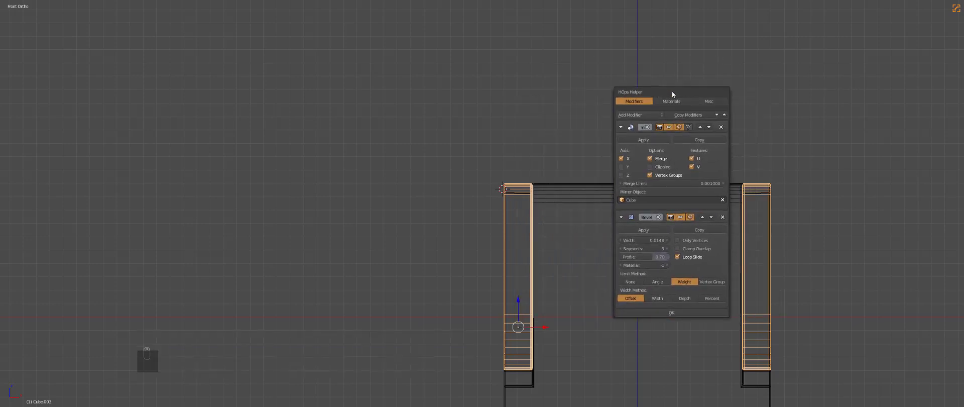
{"action": "left_click", "coordinate": [702, 101]}
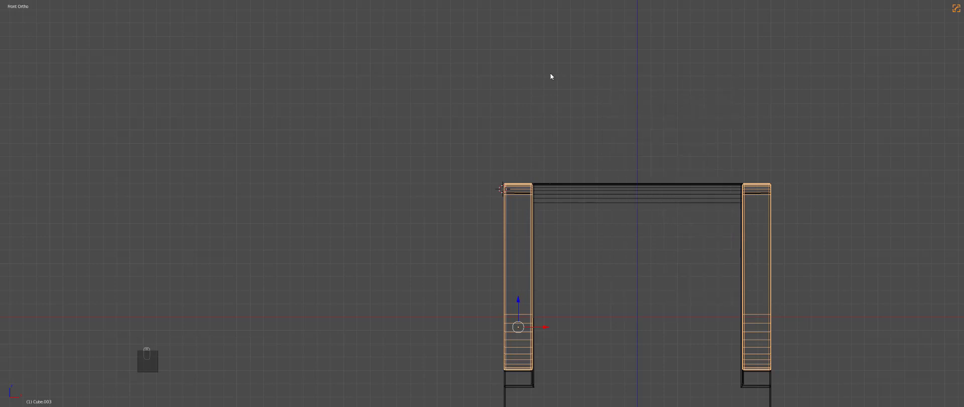
{"action": "key", "text": "ctrl+grave"}
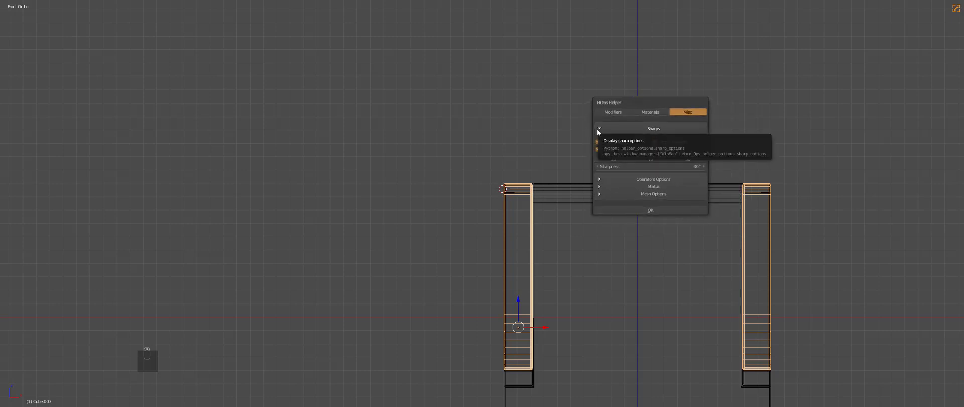
Set the Modal Scale to 0.1 in the Operators Options and adjust the side panels' bevel width with it
{"action": "left_click", "coordinate": [598, 129]}
{"action": "left_click", "coordinate": [597, 135]}
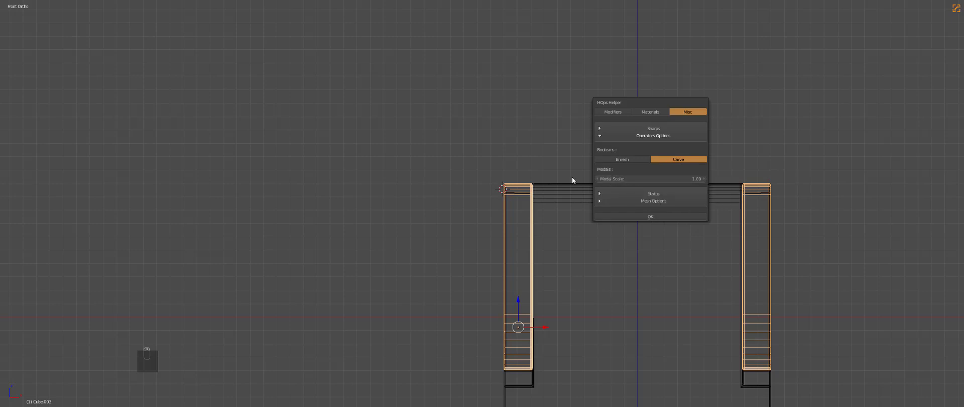
{"action": "left_click", "coordinate": [648, 176]}
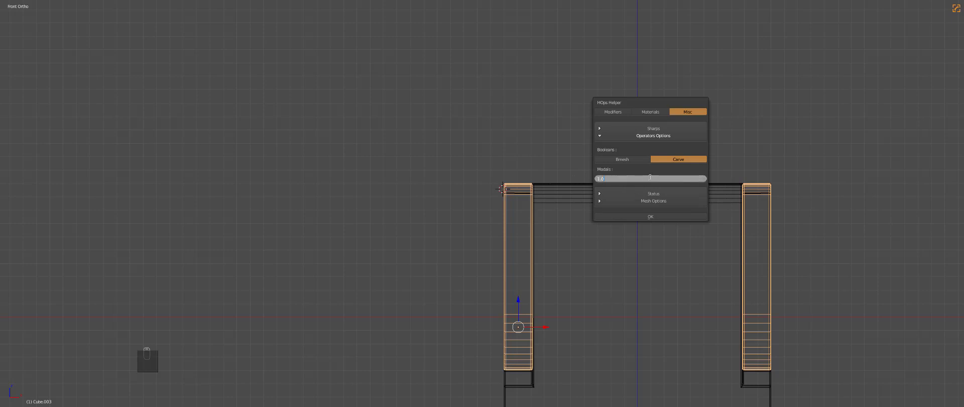
{"action": "key", "text": "Return"}
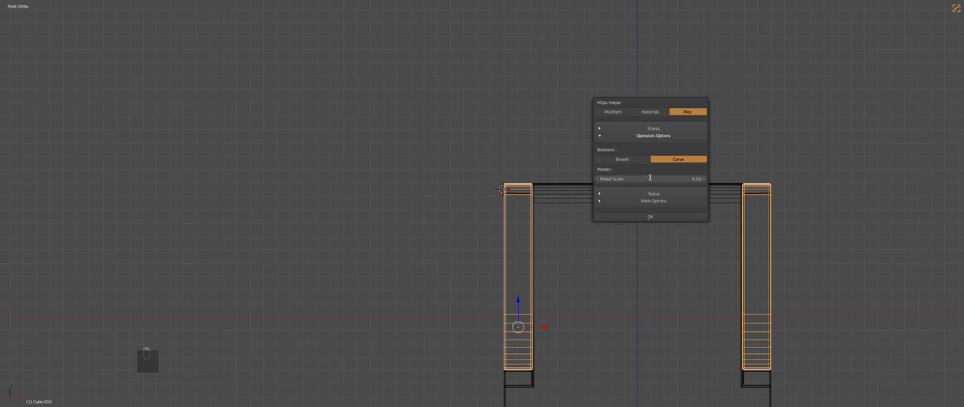
{"action": "key", "text": "q"}
{"action": "left_click", "coordinate": [507, 203]}
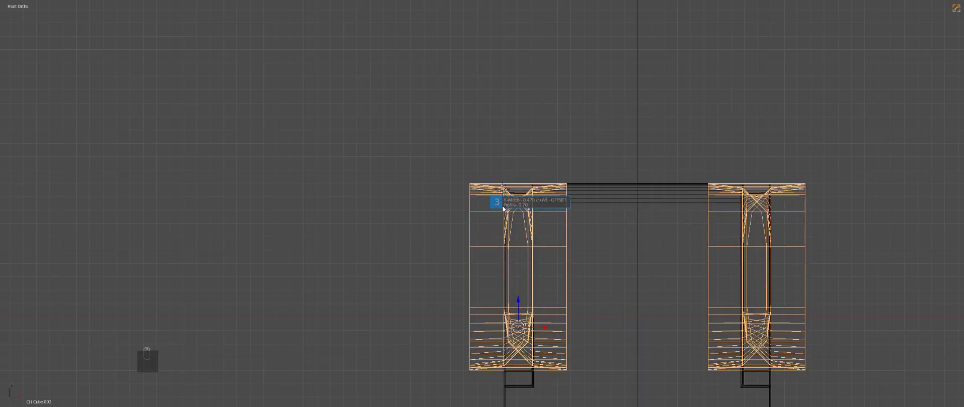
{"action": "left_click", "coordinate": [615, 209]}
Set the Modal Scale to 100 and adjust the side panels' bevel width to about 0.015 with (B) Width
{"action": "key", "text": "ctrl+grave"}
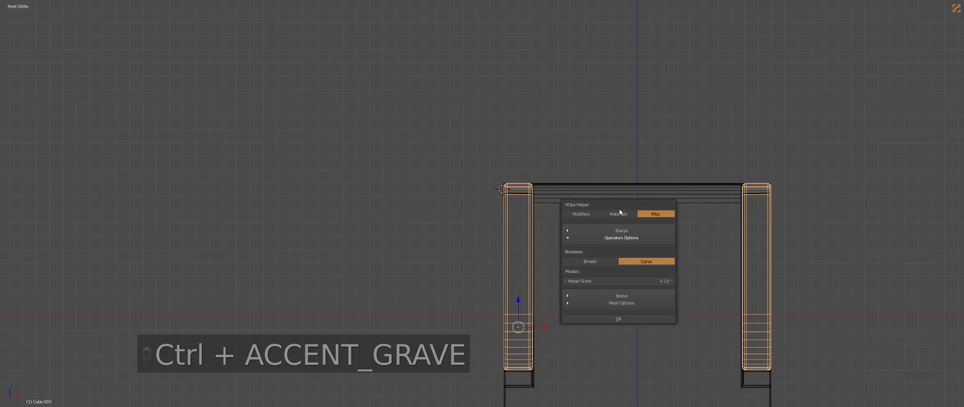
{"action": "left_click", "coordinate": [602, 281]}
{"action": "type", "text": "100"}
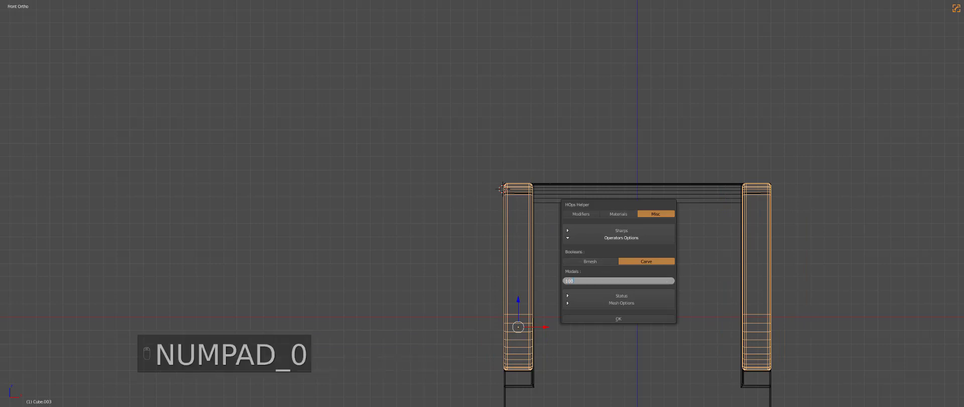
{"action": "key", "text": "Return"}
{"action": "key", "text": "q"}
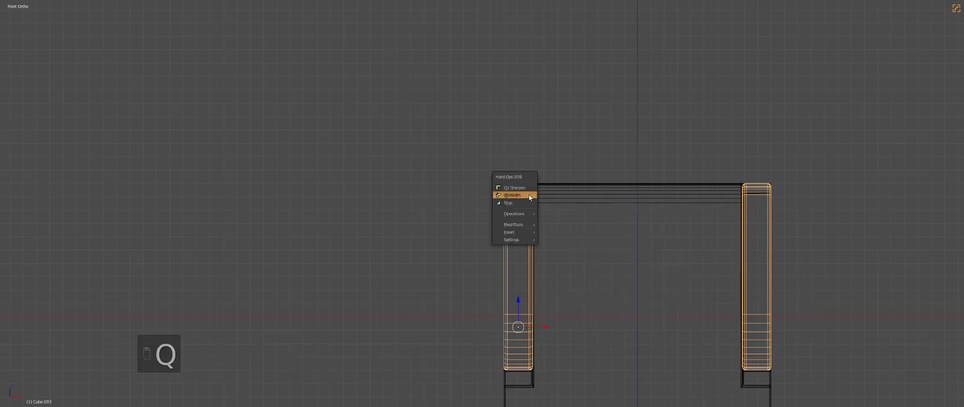
{"action": "left_click", "coordinate": [528, 195]}
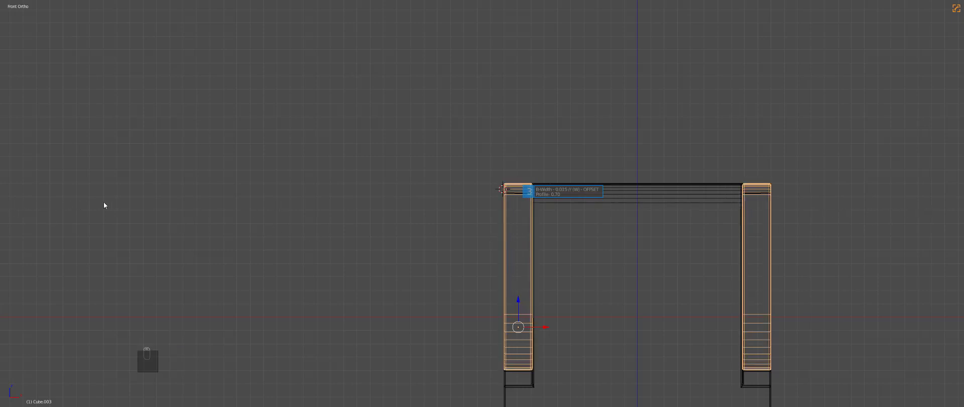
{"action": "left_click", "coordinate": [245, 199]}
{"action": "key", "text": "d"}
{"action": "key", "text": "q"}
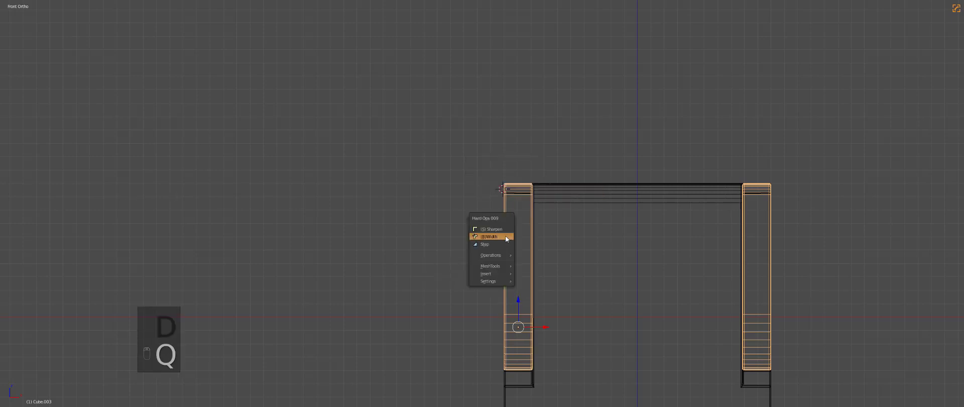
Set the Modal Scale to 1 in the HOps Helper and expand the Status section
{"action": "key", "text": "ctrl+grave"}
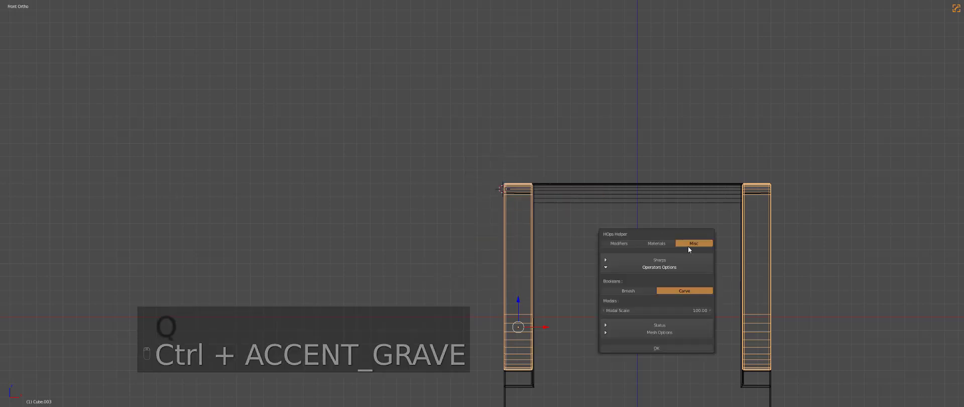
{"action": "left_click", "coordinate": [636, 309]}
{"action": "type", "text": "1"}
{"action": "key", "text": "Return"}
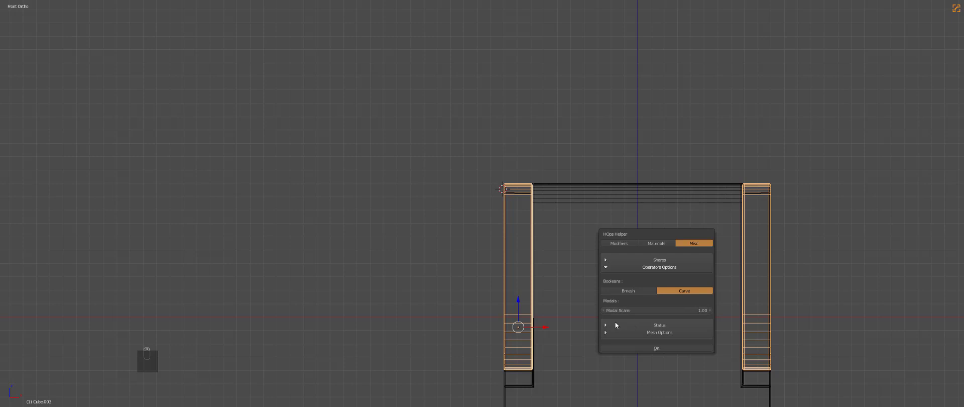
{"action": "left_click", "coordinate": [630, 325]}
{"action": "left_click_drag", "start_coordinate": [655, 240], "coordinate": [607, 135]}
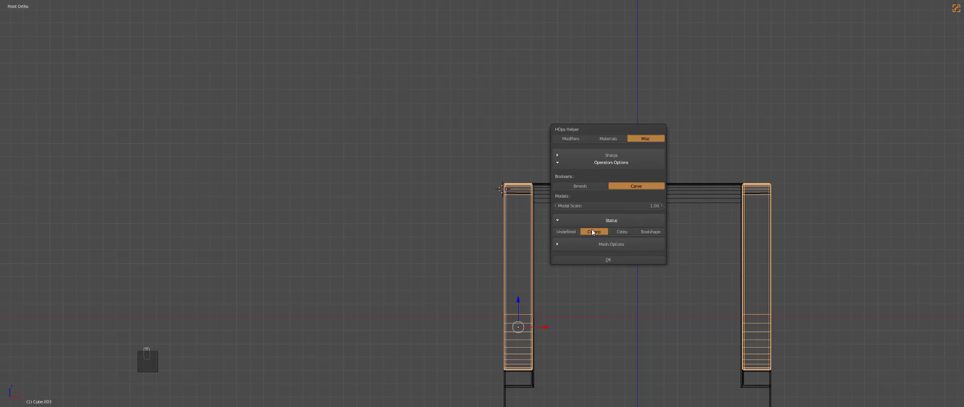
Reset the side panels' mesh status with Hard Ops and run (C) Sharpen on them again
{"action": "key", "text": "q"}
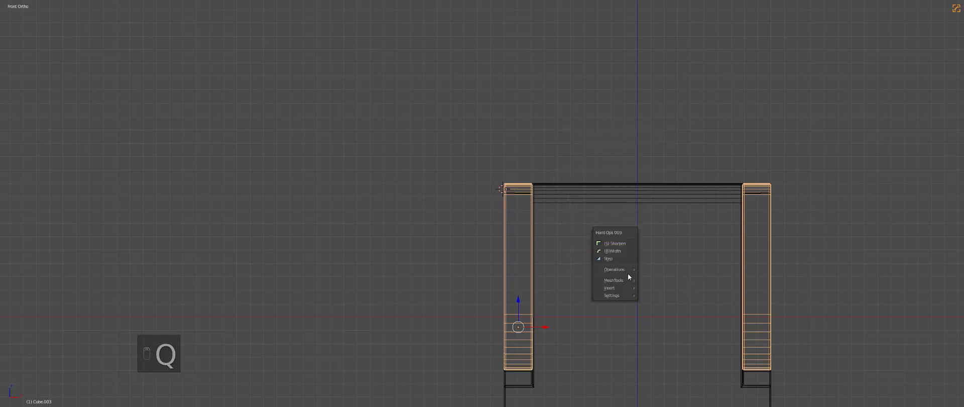
{"action": "left_click", "coordinate": [622, 280]}
{"action": "left_click", "coordinate": [662, 295]}
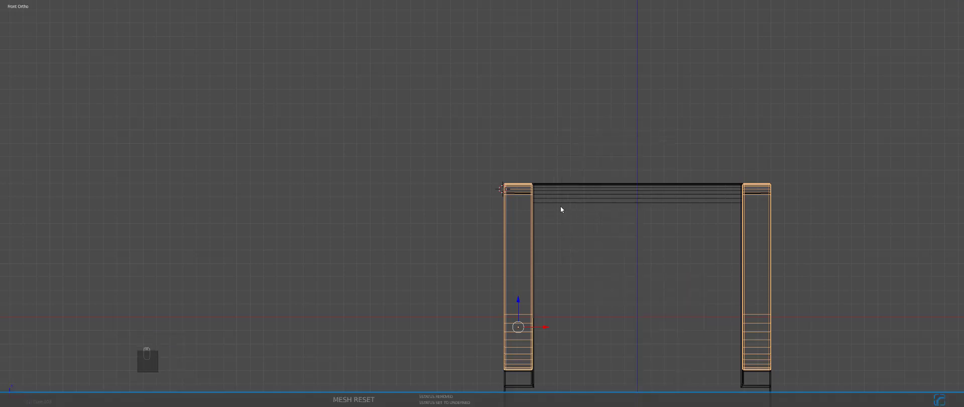
{"action": "key", "text": "q"}
{"action": "left_click", "coordinate": [573, 201]}
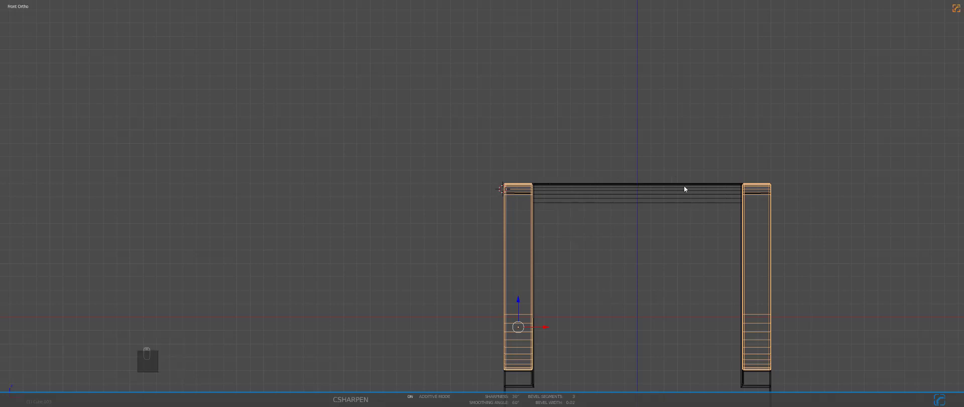
Reopen the HOps Helper, collapse the Status section and expand the Mesh Options of the side panels
{"action": "key", "text": "ctrl+grave"}
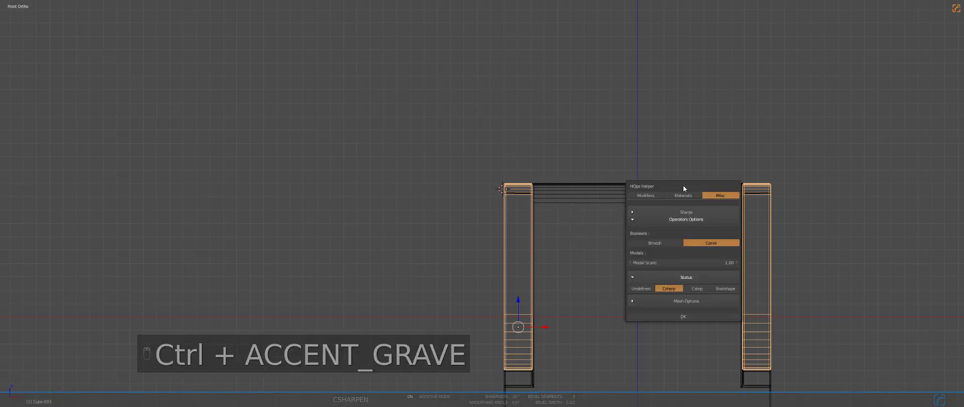
{"action": "left_click", "coordinate": [632, 277]}
{"action": "left_click", "coordinate": [633, 284]}
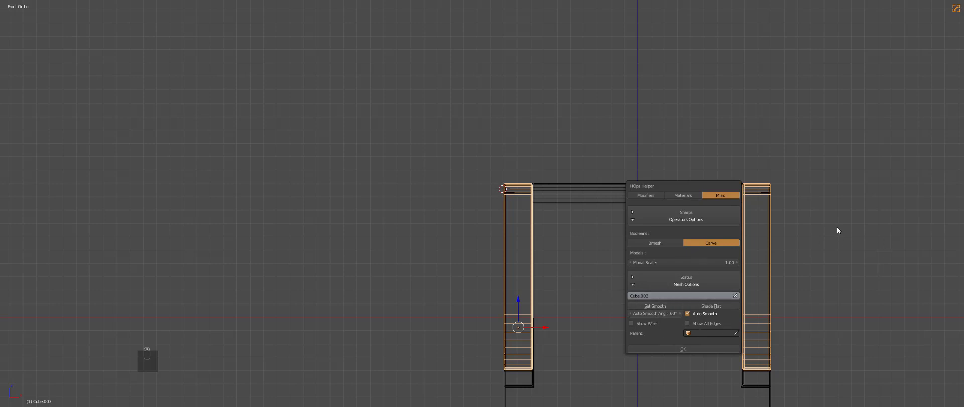
Place the 3D cursor near the upper end of the negative-X side panel, centred on its width, and show the model in solid shading
{"action": "scroll", "coordinate": [532, 254], "scroll_direction": "down", "scroll_amount": 2}
{"action": "key", "text": "z"}
{"action": "mouse_move", "coordinate": [551, 274]}
{"action": "middle_mouse_down"}
{"action": "mouse_move", "coordinate": [564, 294]}
{"action": "mouse_move", "coordinate": [582, 269]}
{"action": "mouse_move", "coordinate": [637, 317]}
{"action": "mouse_move", "coordinate": [594, 291]}
{"action": "middle_mouse_up"}
{"action": "key", "text": "a"}
{"action": "scroll", "coordinate": [585, 268], "scroll_direction": "up", "scroll_amount": 3}
{"action": "key", "text": "z"}
{"action": "key", "text": "KP_5"}
{"action": "key", "text": "KP_1"}
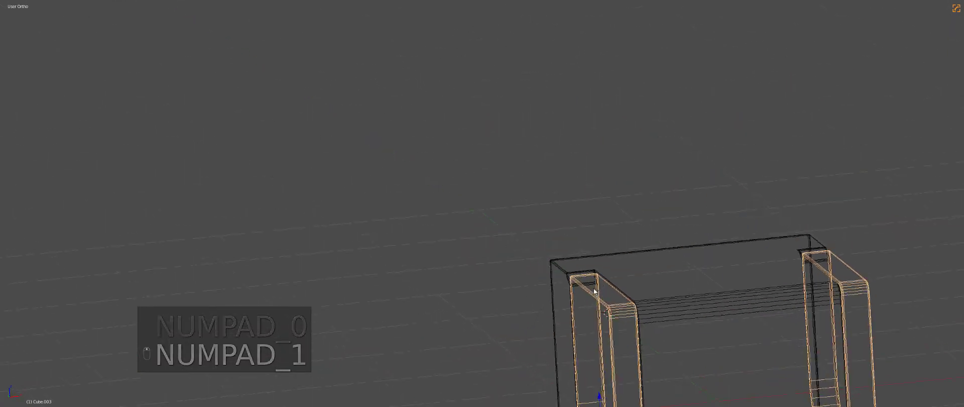
{"action": "scroll", "coordinate": [594, 289], "scroll_direction": "up", "scroll_amount": 3}
{"action": "left_click", "coordinate": [597, 245]}
{"action": "key", "text": "z"}
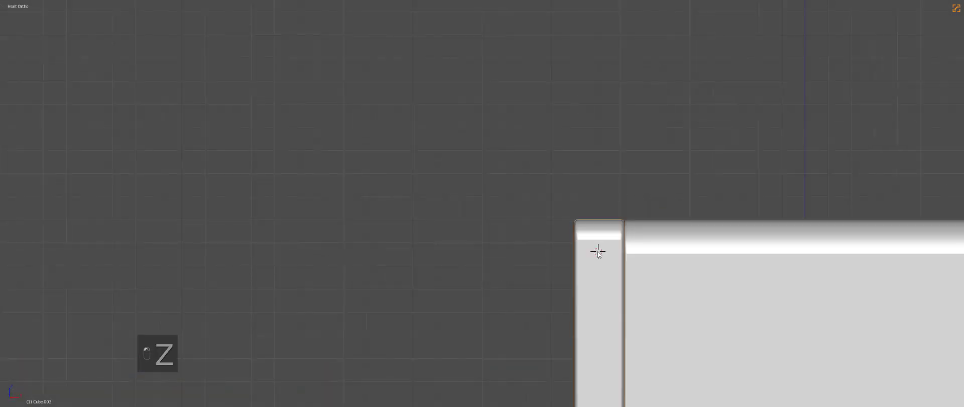
{"action": "key", "text": "KP_7"}
{"action": "scroll", "coordinate": [607, 265], "scroll_direction": "down", "scroll_amount": 5}
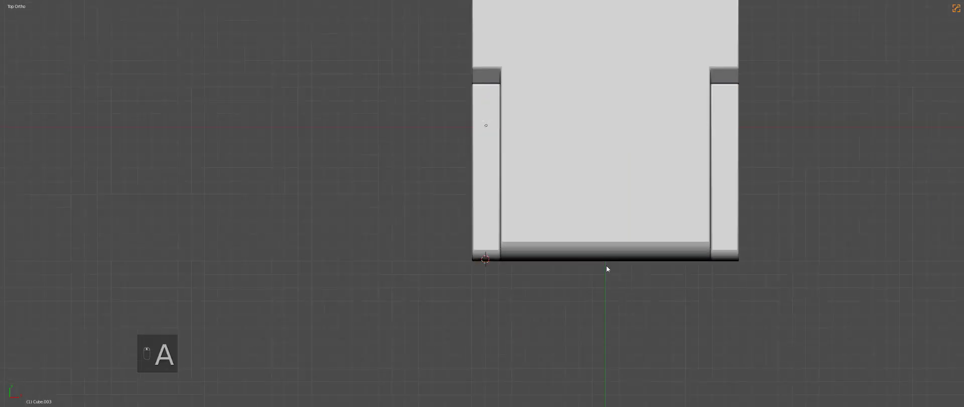
Select the side panels together with the main cube and adjust their bevel width with Hard Ops (B)Width
{"action": "middle_click_drag", "start_coordinate": [601, 278], "coordinate": [529, 281]}
{"action": "scroll", "coordinate": [532, 274], "scroll_direction": "up", "scroll_amount": 2}
{"action": "key", "text": "a"}
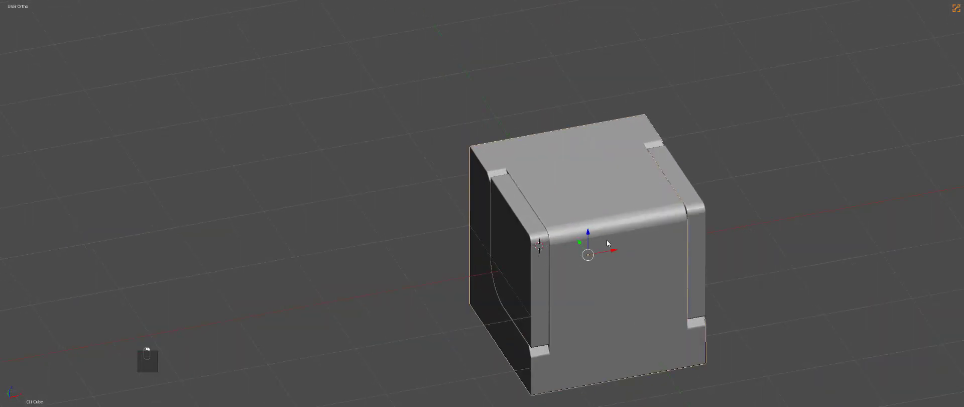
{"action": "middle_click_drag", "start_coordinate": [580, 240], "coordinate": [580, 225], "text": "shift"}
{"action": "right_click", "coordinate": [529, 233]}
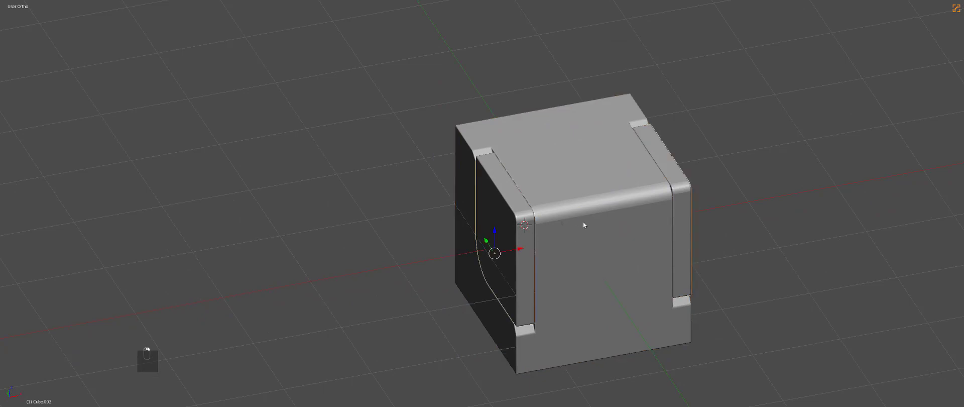
{"action": "right_click", "coordinate": [583, 222], "text": "shift"}
{"action": "scroll", "coordinate": [598, 221], "scroll_direction": "up", "scroll_amount": 3}
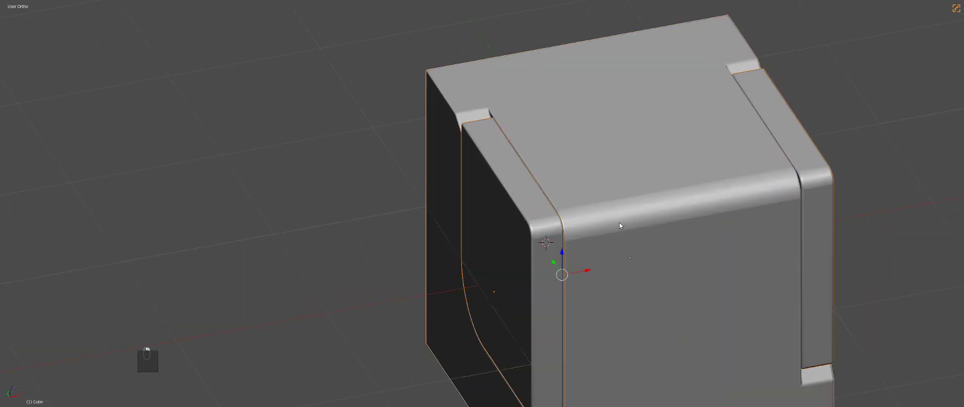
{"action": "scroll", "coordinate": [653, 219], "scroll_direction": "up", "scroll_amount": 2}
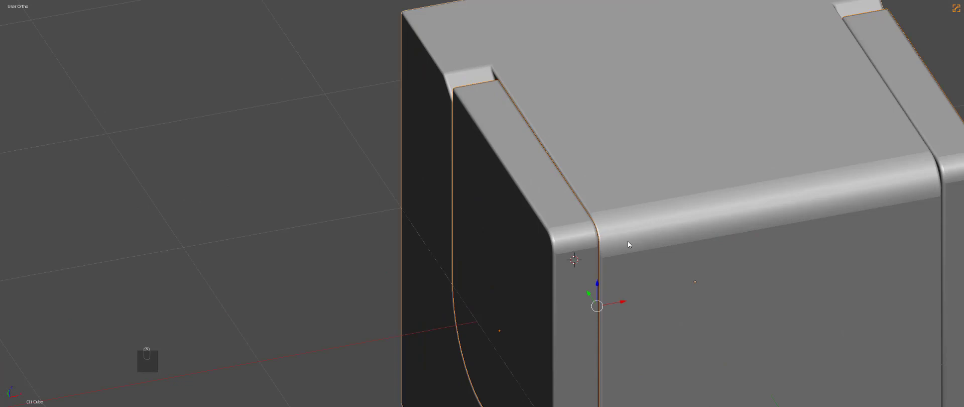
{"action": "scroll", "coordinate": [613, 238], "scroll_direction": "down", "scroll_amount": 1}
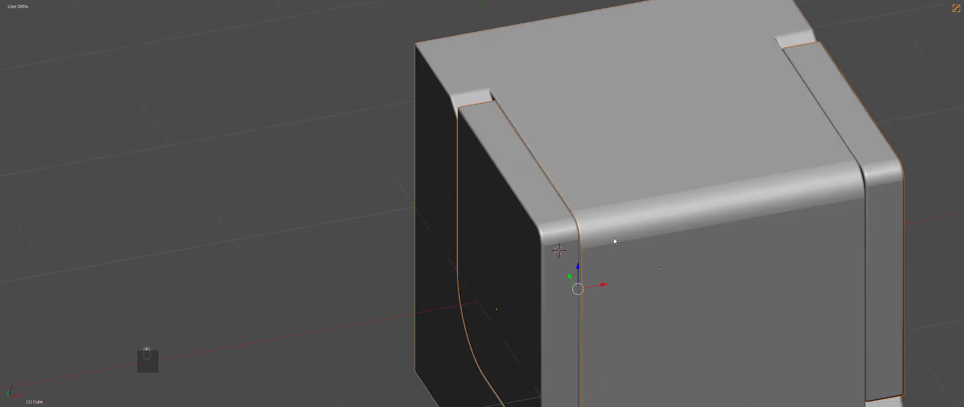
{"action": "scroll", "coordinate": [613, 222], "scroll_direction": "down", "scroll_amount": 3}
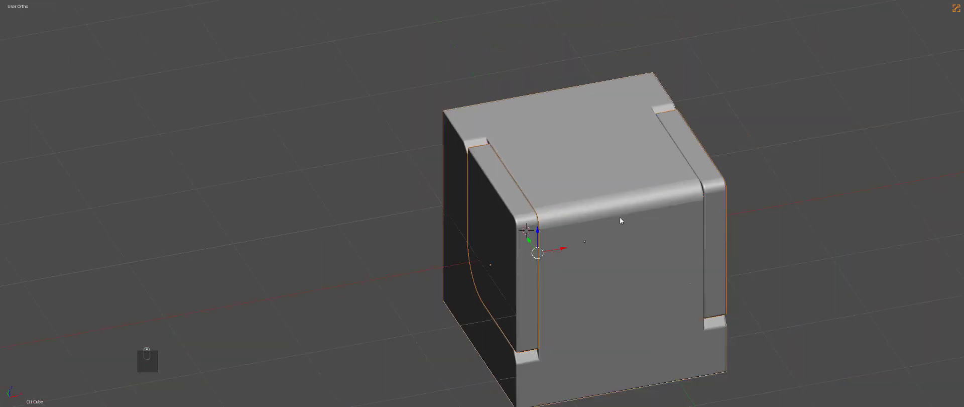
{"action": "key", "text": "q"}
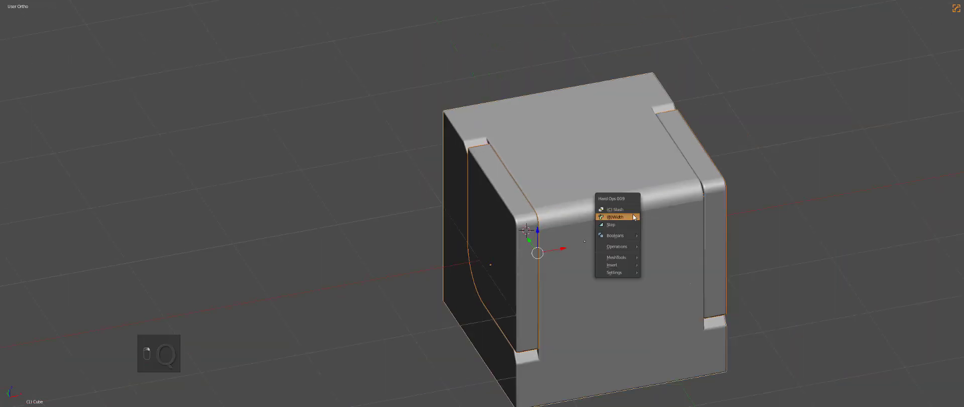
{"action": "left_click", "coordinate": [605, 219]}
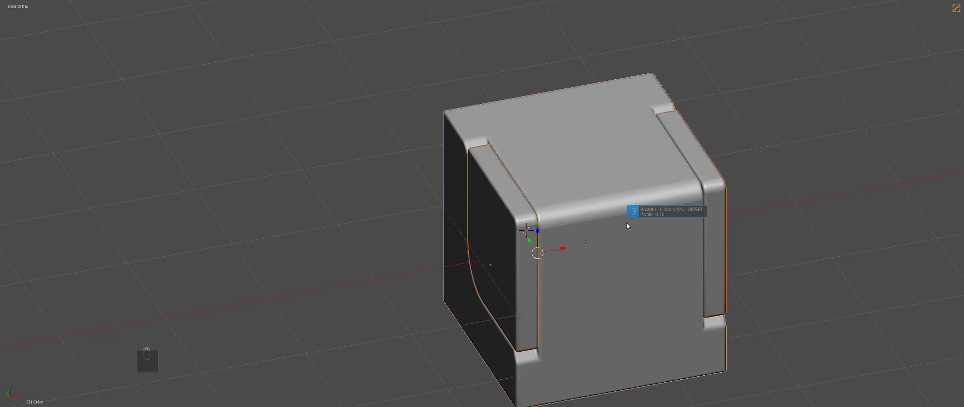
{"action": "left_click", "coordinate": [626, 222]}
{"action": "scroll", "coordinate": [579, 234], "scroll_direction": "down", "scroll_amount": 2}
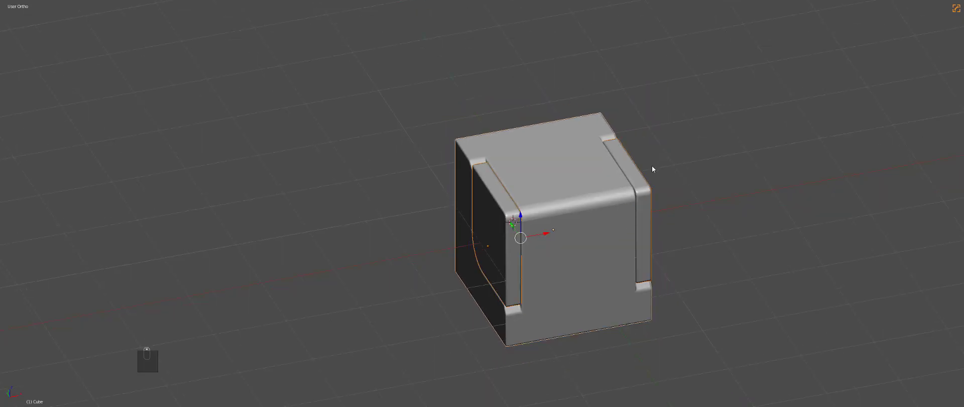
Run the Hard Ops Bevel Multiplier on the side panels and main cube with Multiply/Divide switched off
{"action": "key", "text": "ctrl+grave"}
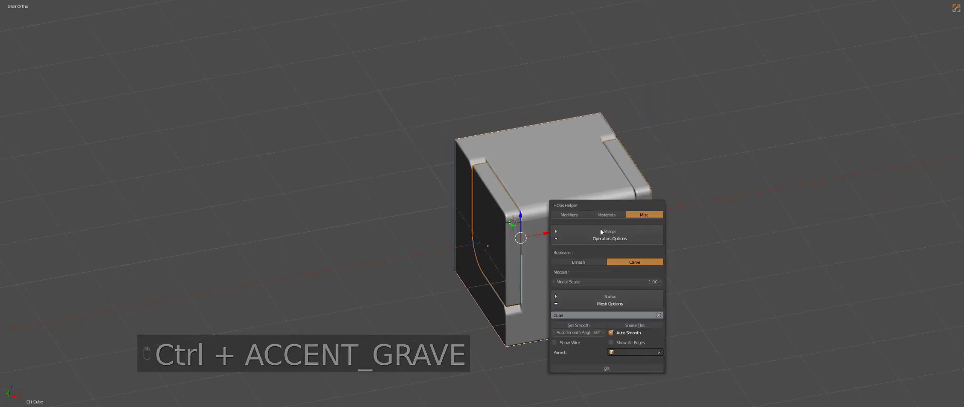
{"action": "key", "text": "q"}
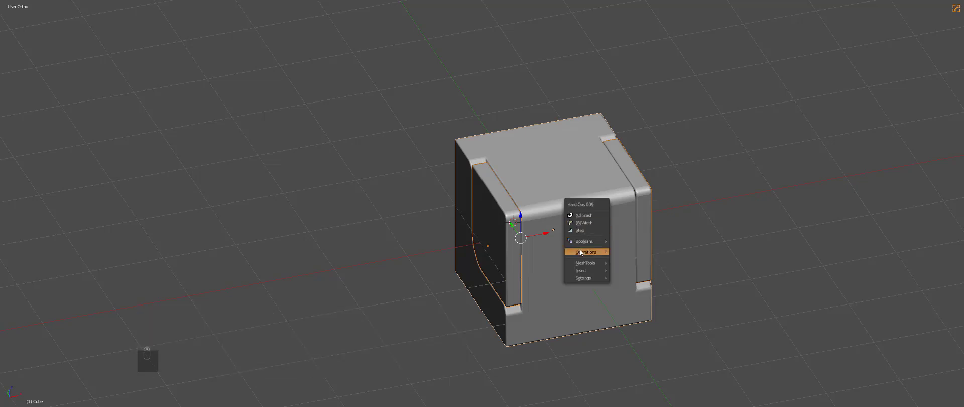
{"action": "mouse_move", "coordinate": [581, 252]}
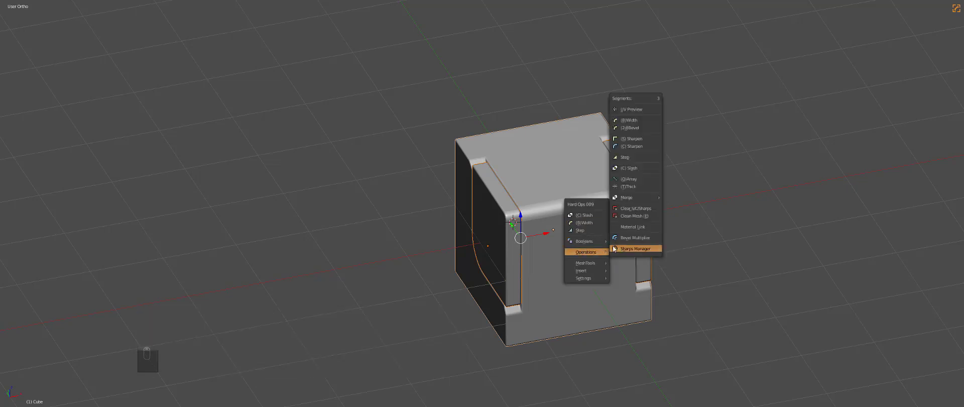
{"action": "left_click", "coordinate": [641, 237]}
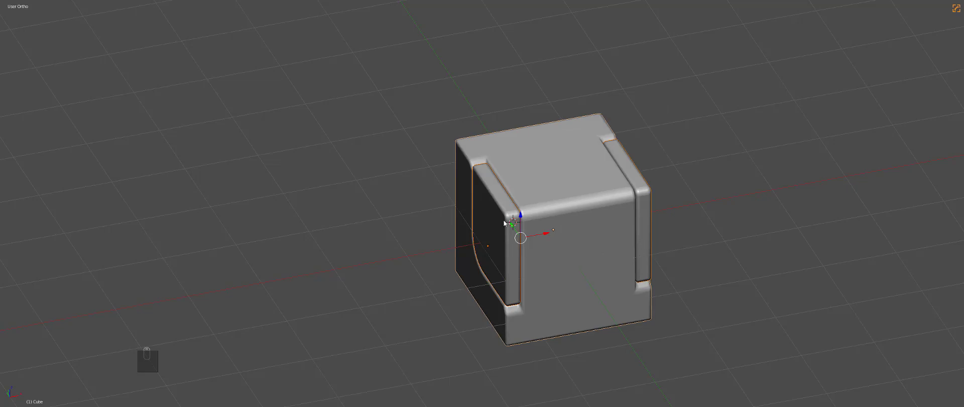
{"action": "key", "text": "F6"}
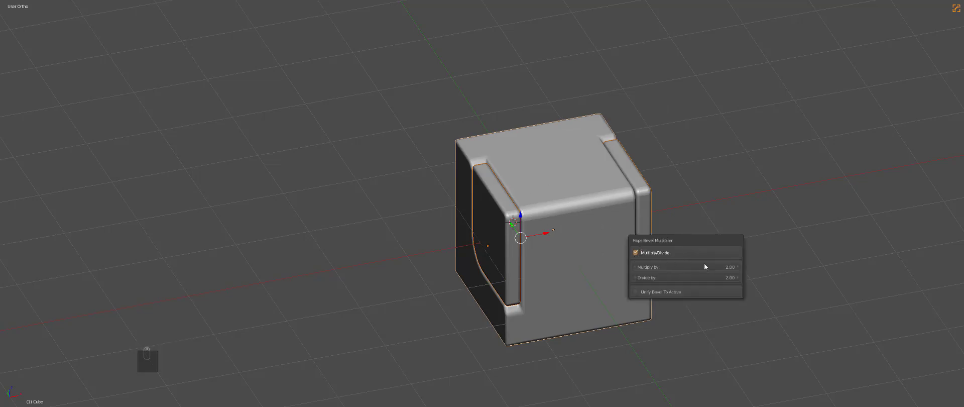
{"action": "left_click", "coordinate": [648, 254]}
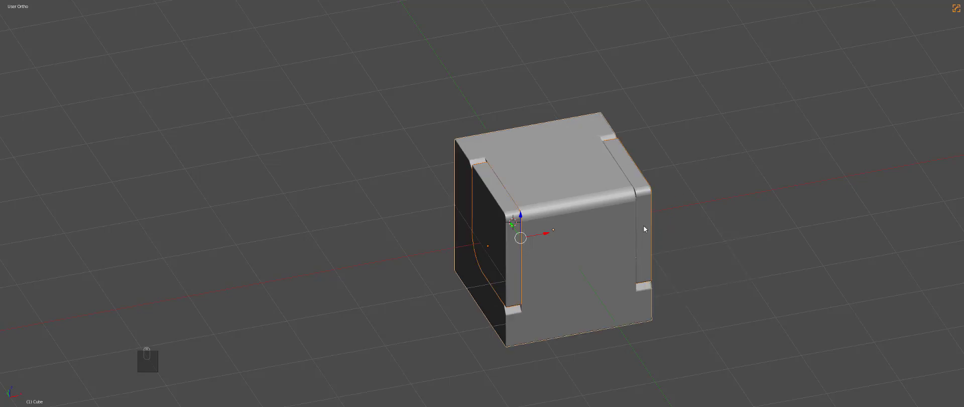
Reselect the side panels and main cube and run the Bevel Multiplier again with Multiply/Divide enabled
{"action": "key", "text": "a"}
{"action": "left_click", "coordinate": [603, 196]}
{"action": "left_click", "coordinate": [490, 247]}
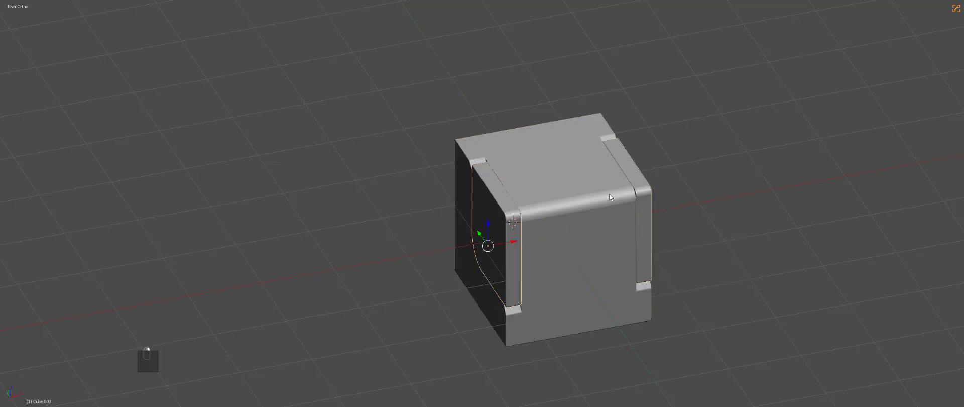
{"action": "left_click", "coordinate": [602, 211], "text": "shift"}
{"action": "key", "text": "q"}
{"action": "left_click", "coordinate": [715, 183]}
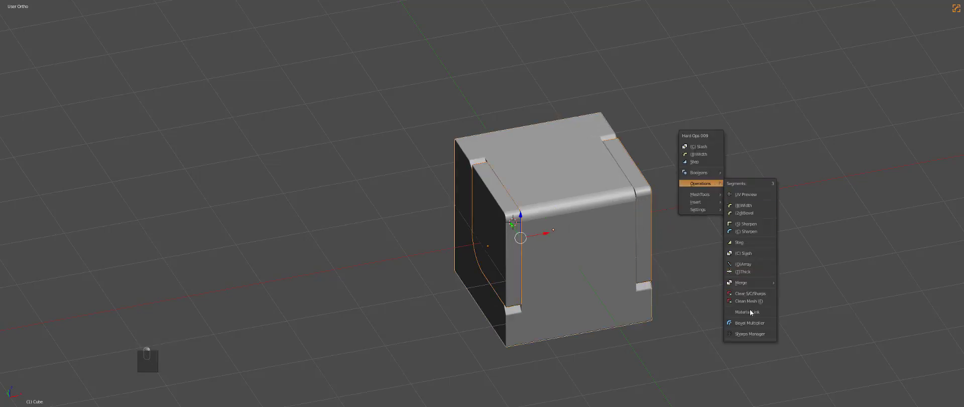
{"action": "left_click", "coordinate": [751, 322]}
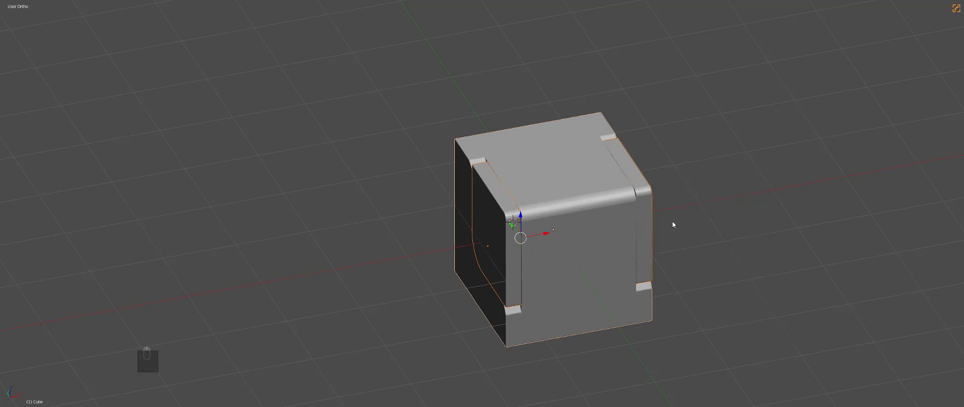
{"action": "key", "text": "F6"}
{"action": "left_click", "coordinate": [719, 242]}
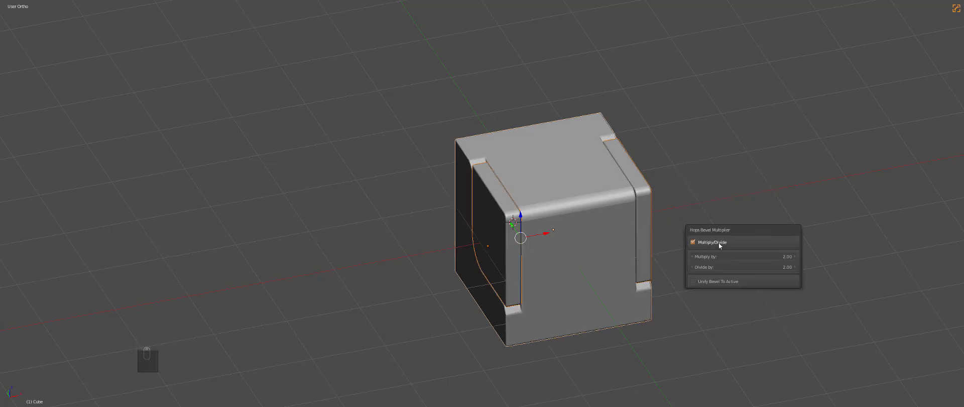
In the negative-X side panel's mesh, demote the upper edge at its rear end and bevel it into a rounded corner
{"action": "key", "text": "a"}
{"action": "middle_click_drag", "start_coordinate": [643, 225], "coordinate": [510, 248]}
{"action": "right_click", "coordinate": [518, 245]}
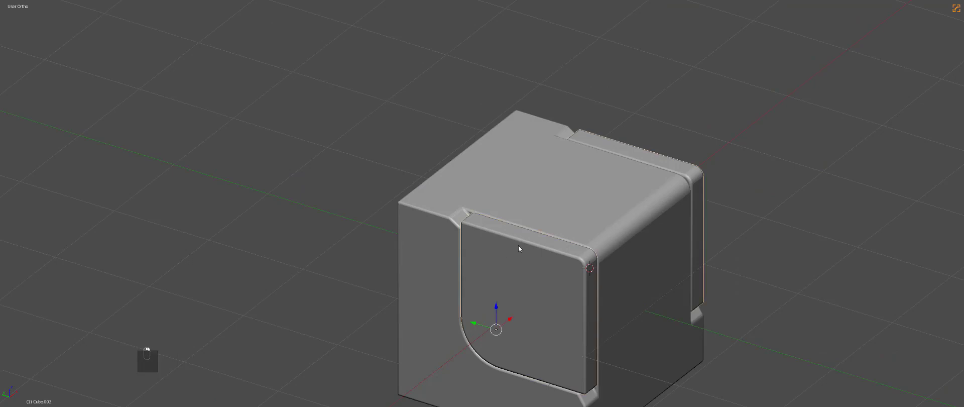
{"action": "scroll", "coordinate": [487, 261], "scroll_direction": "up", "scroll_amount": 5}
{"action": "key", "text": "Tab"}
{"action": "scroll", "coordinate": [552, 241], "scroll_direction": "up", "scroll_amount": 2}
{"action": "key", "text": "q"}
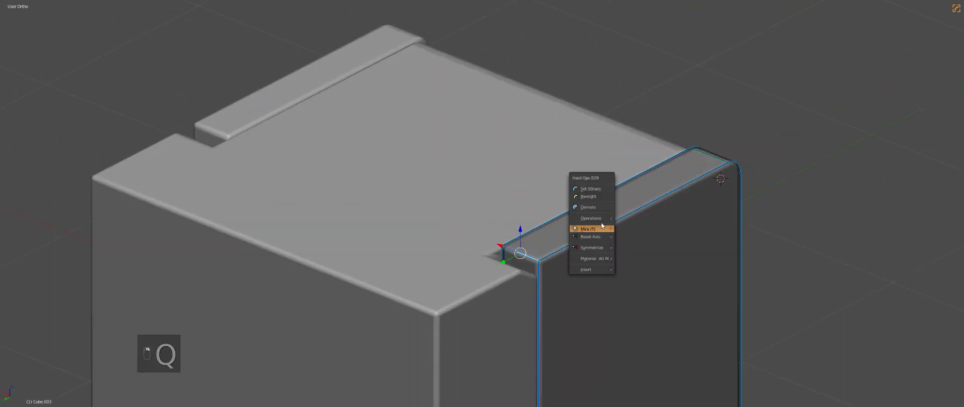
{"action": "left_click", "coordinate": [599, 207]}
{"action": "key", "text": "ctrl+b"}
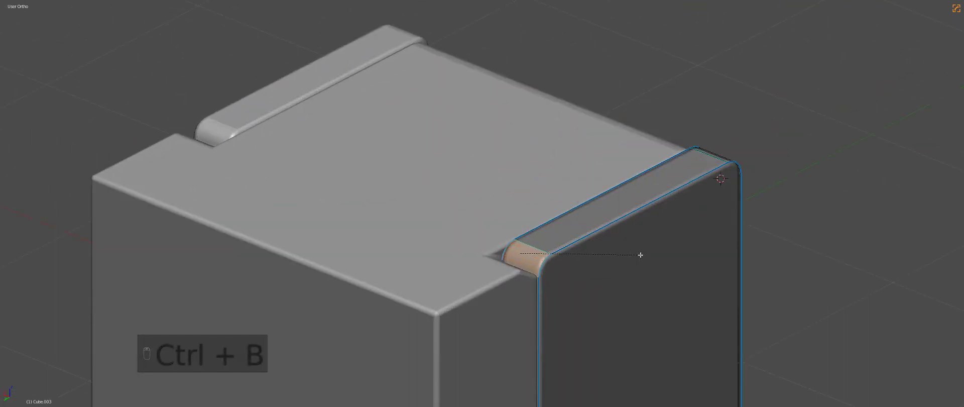
{"action": "left_click", "coordinate": [640, 255]}
Return to object mode, adjust the side panels' bevel width with Hard Ops (B)Width and deselect everything
{"action": "key", "text": "Tab"}
{"action": "key", "text": "q"}
{"action": "left_click", "coordinate": [640, 258]}
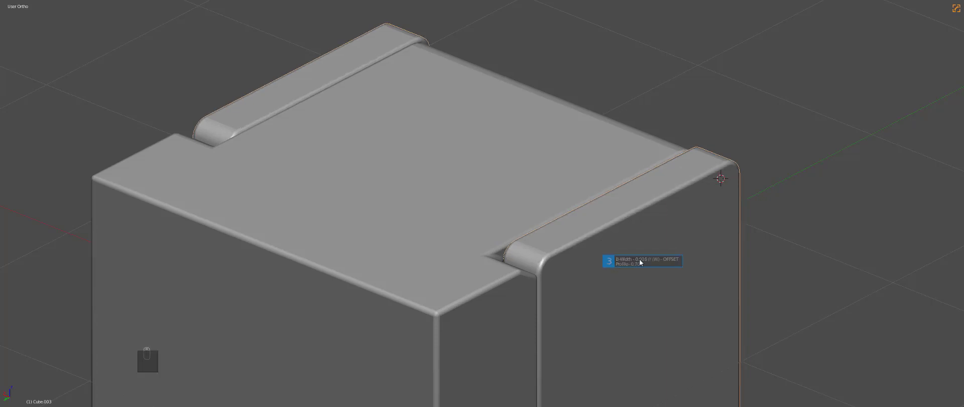
{"action": "middle_click_drag", "start_coordinate": [641, 236], "coordinate": [538, 255]}
{"action": "scroll", "coordinate": [538, 255], "scroll_direction": "down", "scroll_amount": 4}
{"action": "key", "text": "a"}
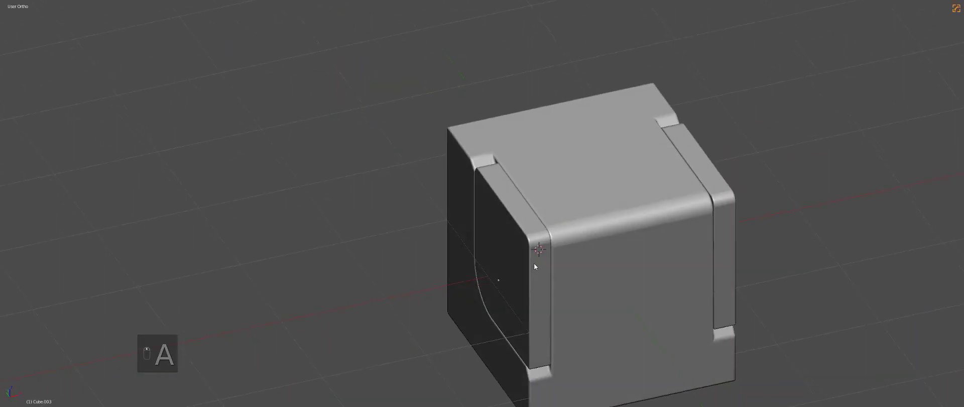
Bevel the edge at the lower front end of the side panel's mesh, with fewer segments than the rounded rear corner
{"action": "key", "text": "KP_1"}
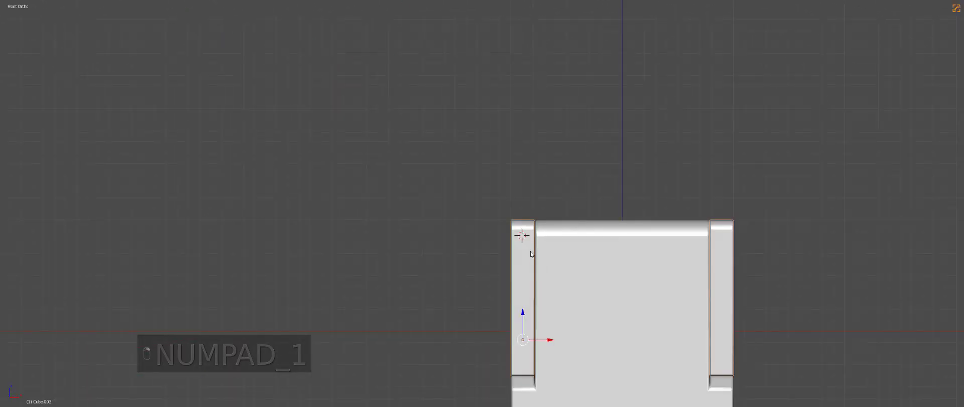
{"action": "middle_click_drag", "start_coordinate": [530, 251], "coordinate": [556, 261], "text": "shift"}
{"action": "key", "text": "Tab"}
{"action": "left_click", "coordinate": [550, 287]}
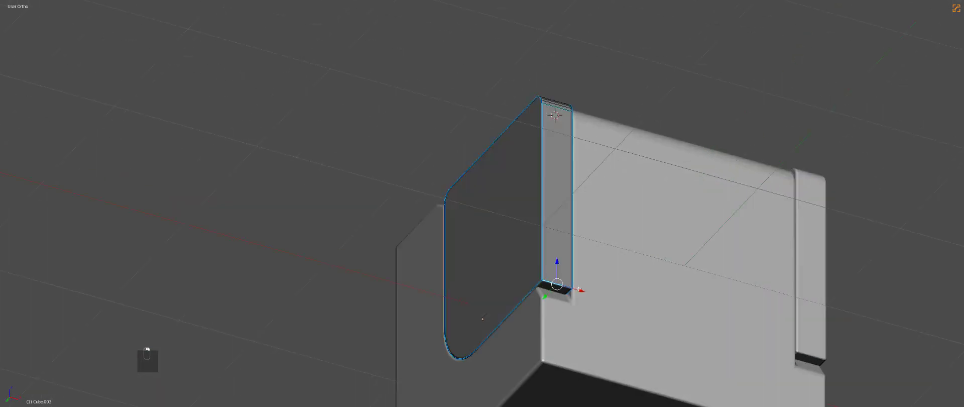
{"action": "key", "text": "ctrl+b"}
{"action": "scroll", "coordinate": [611, 298], "scroll_direction": "up", "scroll_amount": 1}
{"action": "left_click", "coordinate": [611, 298]}
{"action": "key", "text": "Tab"}
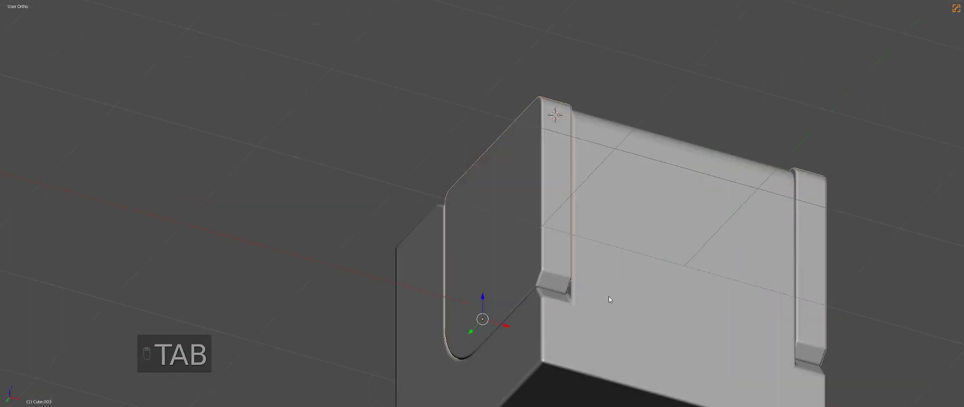
Examine the bevelled side panels and main cube from the front and at an angle
{"action": "key", "text": "KP_1"}
{"action": "key", "text": "a"}
{"action": "key", "text": "a"}
{"action": "scroll", "coordinate": [576, 248], "scroll_direction": "down", "scroll_amount": 2}
{"action": "mouse_move", "coordinate": [575, 248]}
{"action": "middle_mouse_down"}
{"action": "mouse_move", "coordinate": [560, 241]}
{"action": "mouse_move", "coordinate": [556, 223]}
{"action": "mouse_move", "coordinate": [578, 251]}
{"action": "middle_mouse_up"}
{"action": "right_click", "coordinate": [555, 224]}
{"action": "key", "text": "a"}
{"action": "scroll", "coordinate": [579, 251], "scroll_direction": "down", "scroll_amount": 3}
{"action": "right_click", "coordinate": [619, 244]}
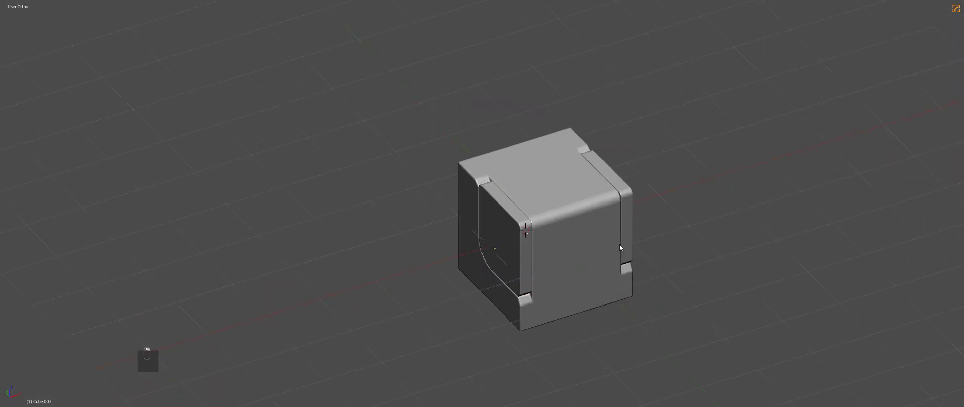
{"action": "right_click", "coordinate": [570, 206]}
{"action": "scroll", "coordinate": [590, 226], "scroll_direction": "up", "scroll_amount": 2}
{"action": "scroll", "coordinate": [561, 218], "scroll_direction": "down", "scroll_amount": 1}
{"action": "key", "text": "a"}
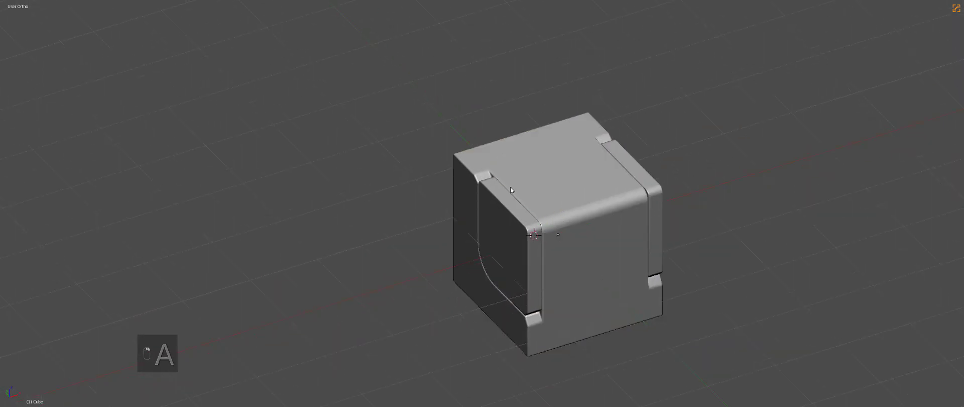
Add a new cube on the upper inner edge of the negative-X side panel and scale it down to a small block
{"action": "key", "text": "shift+a"}
{"action": "mouse_move", "coordinate": [520, 198]}
{"action": "left_click", "coordinate": [564, 206]}
{"action": "key", "text": "s"}
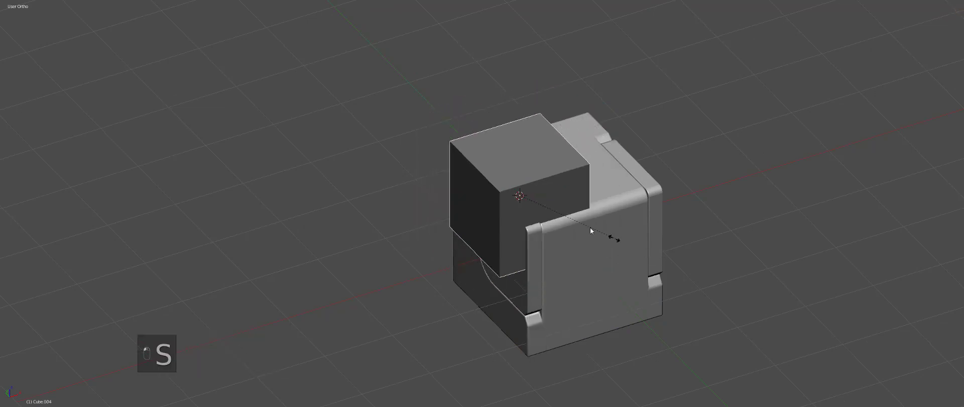
{"action": "key", "text": "g"}
{"action": "middle_click", "coordinate": [552, 196]}
{"action": "left_click", "coordinate": [547, 198]}
Stretch the small block along the length of the side panel and move it over the seam with the cube's top face
{"action": "key", "text": "s"}
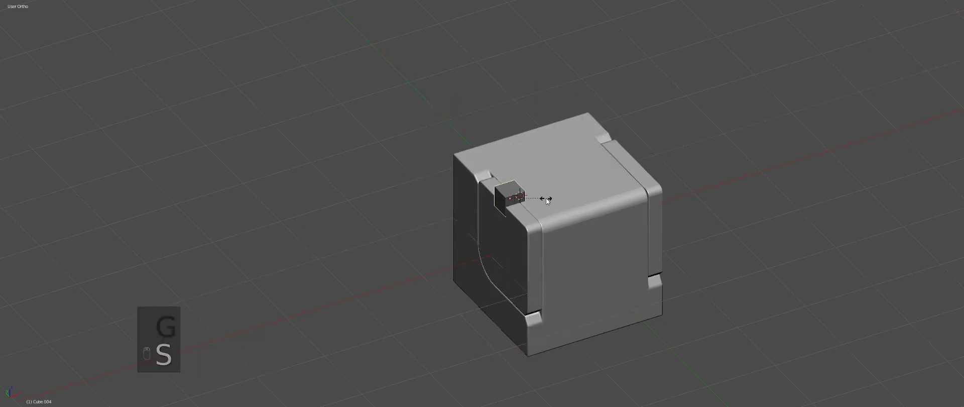
{"action": "middle_click", "coordinate": [558, 209]}
{"action": "left_click", "coordinate": [601, 219]}
{"action": "scroll", "coordinate": [571, 221], "scroll_direction": "up", "scroll_amount": 5}
{"action": "middle_click_drag", "start_coordinate": [600, 218], "coordinate": [547, 227]}
{"action": "key", "text": "g"}
{"action": "left_click", "coordinate": [616, 215]}
Subtract the stretched block from the main cube with a Hard Ops Boolean Difference
{"action": "right_click", "coordinate": [617, 215]}
{"action": "key", "text": "q"}
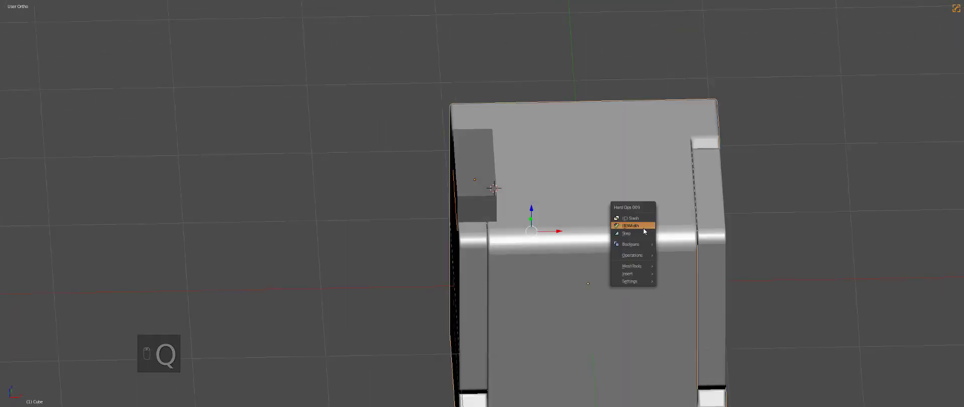
{"action": "mouse_move", "coordinate": [646, 244]}
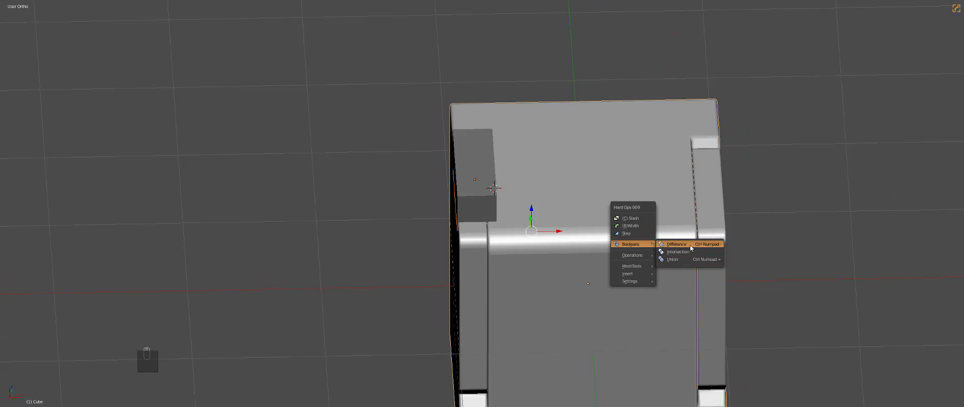
{"action": "left_click", "coordinate": [703, 244]}
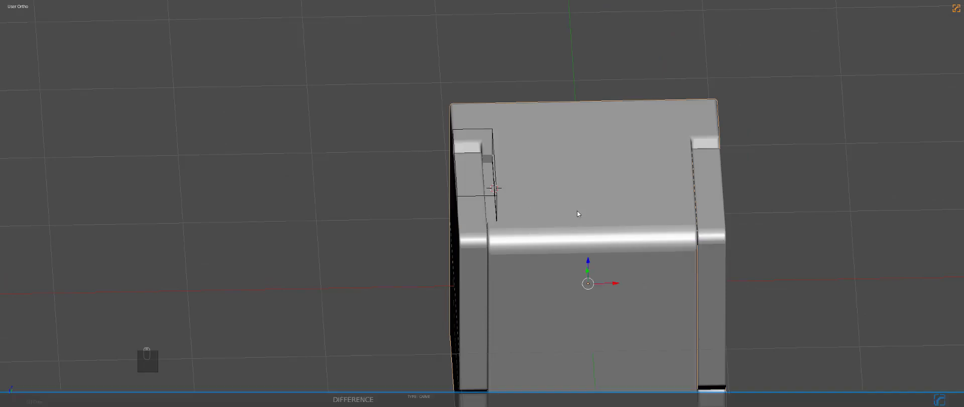
{"action": "middle_click_drag", "start_coordinate": [577, 210], "coordinate": [535, 233]}
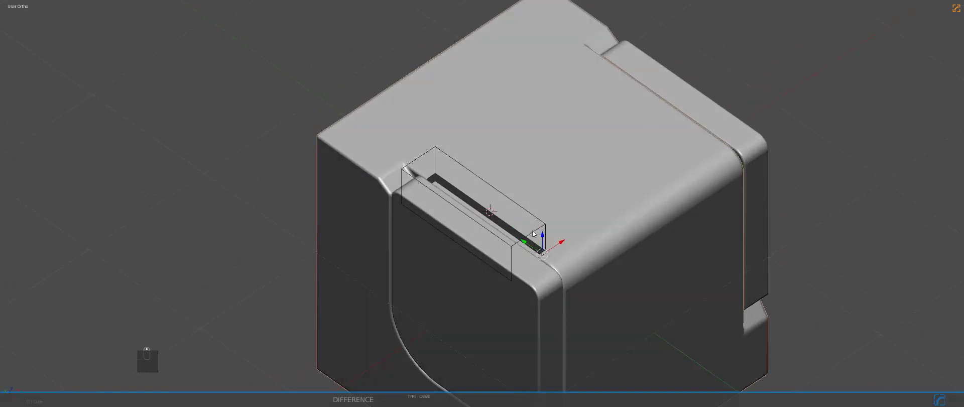
Shorten the slot's cutter block along Y and reposition it vertically and along X over the panel seam
{"action": "right_click", "coordinate": [548, 239]}
{"action": "key", "text": "y"}
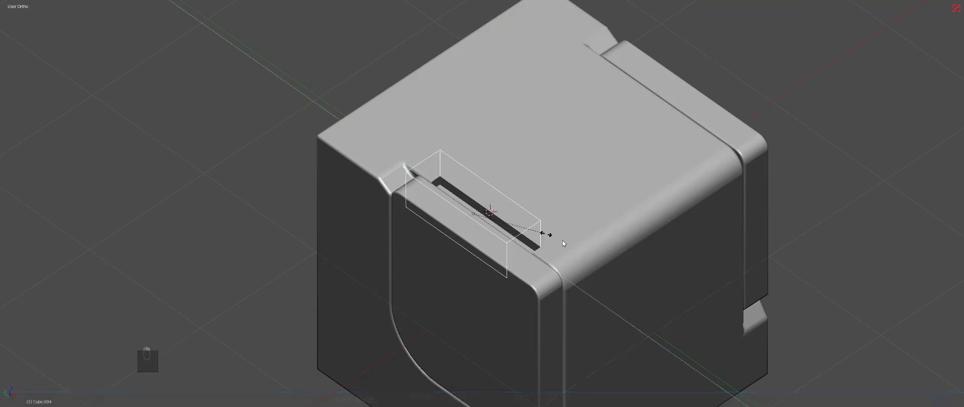
{"action": "left_click", "coordinate": [547, 237]}
{"action": "scroll", "coordinate": [563, 241], "scroll_direction": "up", "scroll_amount": 3}
{"action": "key", "text": "g"}
{"action": "key", "text": "z"}
{"action": "left_click", "coordinate": [576, 242]}
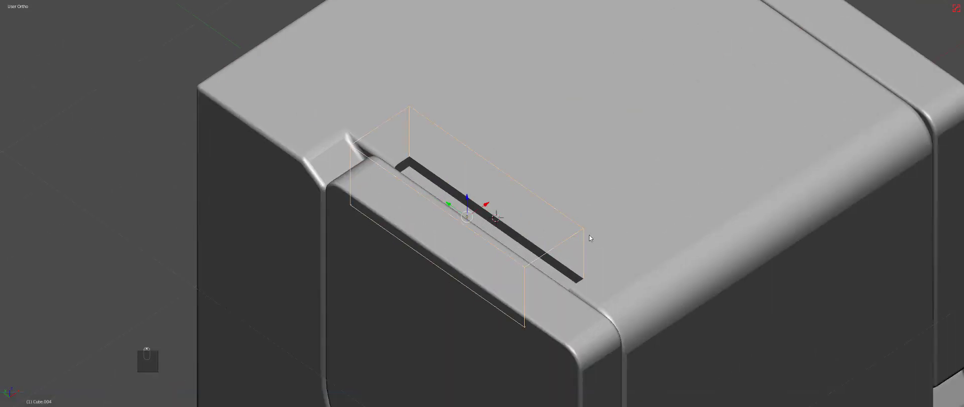
{"action": "middle_click_drag", "start_coordinate": [588, 234], "coordinate": [580, 230]}
{"action": "key", "text": "g"}
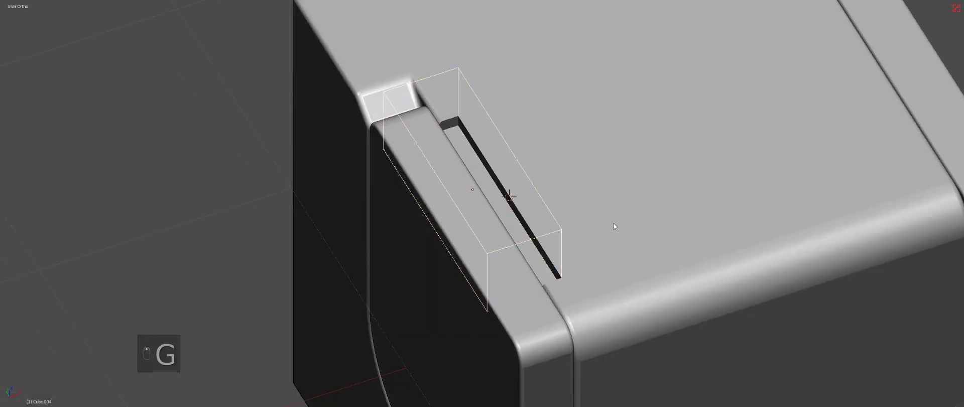
{"action": "key", "text": "x"}
{"action": "left_click", "coordinate": [600, 221]}
Hide the cutter block, then apply Hard Ops (C) Sharpen to the main cube and symmetrize its slot across X
{"action": "key", "text": "h"}
{"action": "key", "text": "q"}
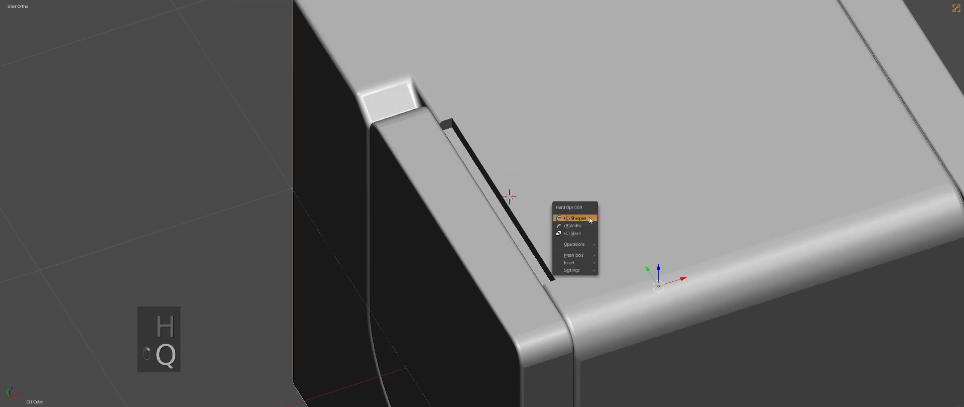
{"action": "scroll", "coordinate": [592, 221], "scroll_direction": "down", "scroll_amount": 4}
{"action": "key", "text": "alt+x"}
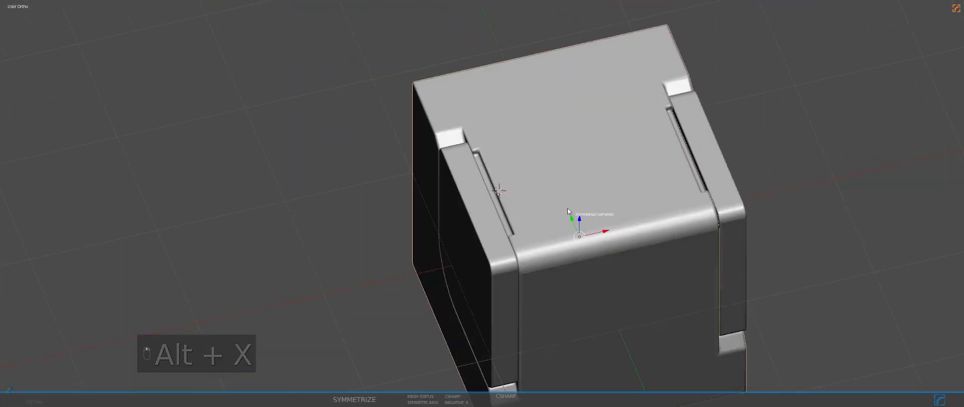
{"action": "scroll", "coordinate": [568, 208], "scroll_direction": "down", "scroll_amount": 2}
{"action": "key", "text": "a"}
{"action": "middle_click_drag", "start_coordinate": [567, 208], "coordinate": [568, 227]}
{"action": "scroll", "coordinate": [569, 226], "scroll_direction": "up", "scroll_amount": 2}
{"action": "scroll", "coordinate": [516, 230], "scroll_direction": "up", "scroll_amount": 4}
{"action": "scroll", "coordinate": [516, 230], "scroll_direction": "down", "scroll_amount": 4}
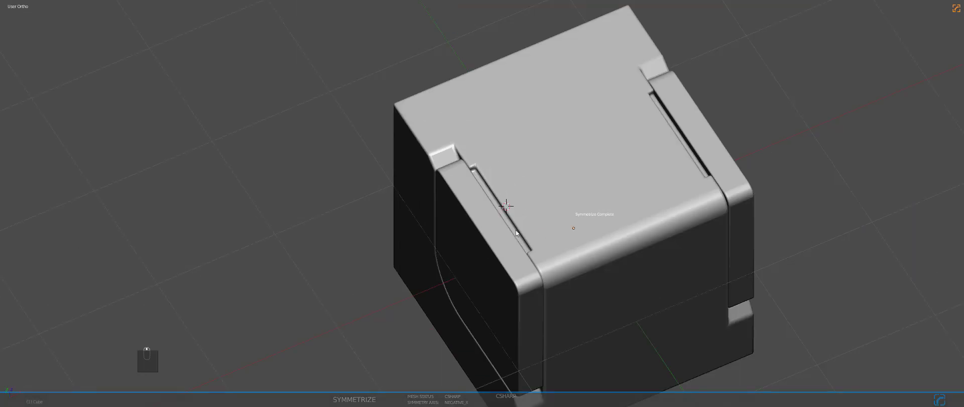
Cut a straight edge line across the cube through both slots in top view, bevel it into a wide band and move the band
{"action": "key", "text": "KP_7"}
{"action": "key", "text": "z"}
{"action": "key", "text": "Tab"}
{"action": "key", "text": "alt+w"}
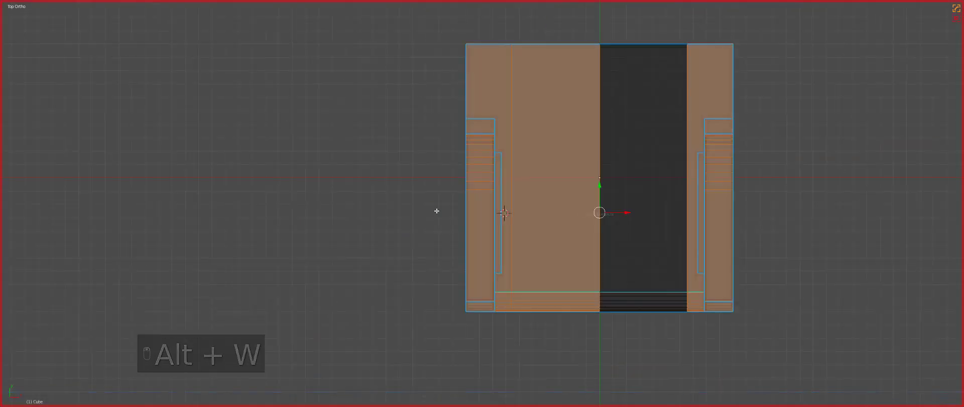
{"action": "left_click", "coordinate": [437, 211]}
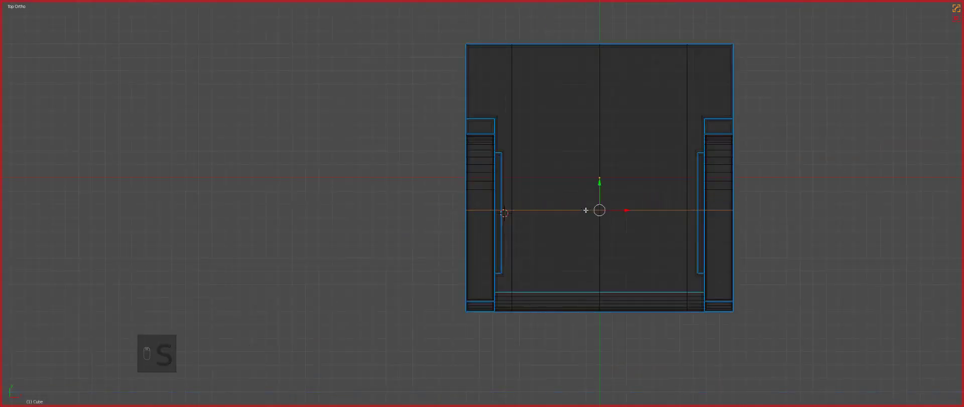
{"action": "key", "text": "ctrl+b"}
{"action": "left_click", "coordinate": [658, 235]}
{"action": "key", "text": "g"}
{"action": "left_click", "coordinate": [663, 243]}
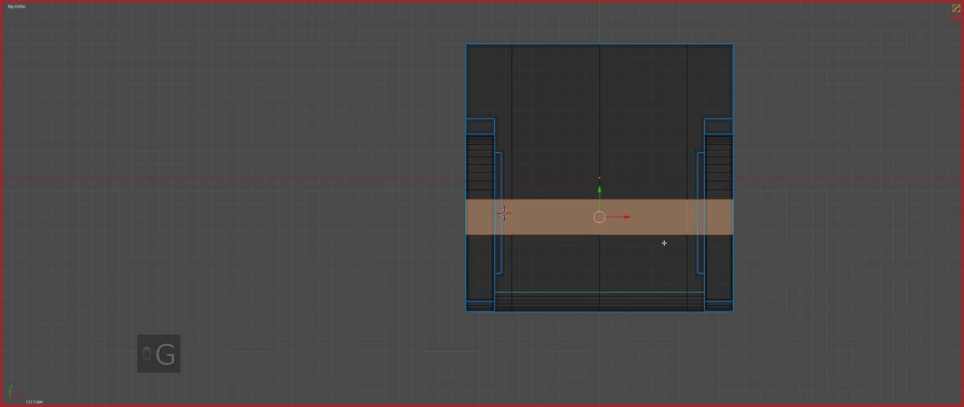
Bevel the band's two boundary edge loops into thin strips
{"action": "key", "text": "z"}
{"action": "middle_click_drag", "start_coordinate": [609, 248], "coordinate": [628, 250]}
{"action": "key", "text": "shift+grave"}
{"action": "key", "text": "ctrl+b"}
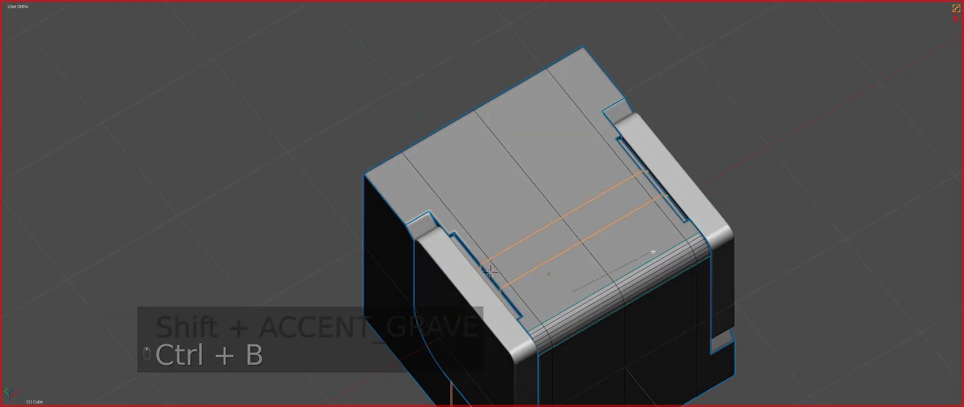
{"action": "left_click", "coordinate": [630, 263]}
Select the front floor faces of both top slots in face mode and move them down to deepen the slots
{"action": "scroll", "coordinate": [630, 263], "scroll_direction": "up", "scroll_amount": 3}
{"action": "key", "text": "ctrl+Tab"}
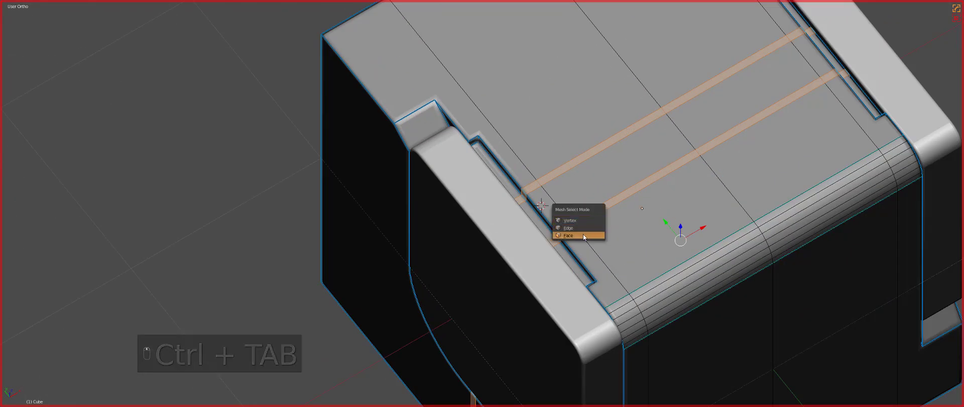
{"action": "left_click", "coordinate": [583, 234]}
{"action": "left_click", "coordinate": [565, 251]}
{"action": "middle_click_drag", "start_coordinate": [565, 251], "coordinate": [666, 185]}
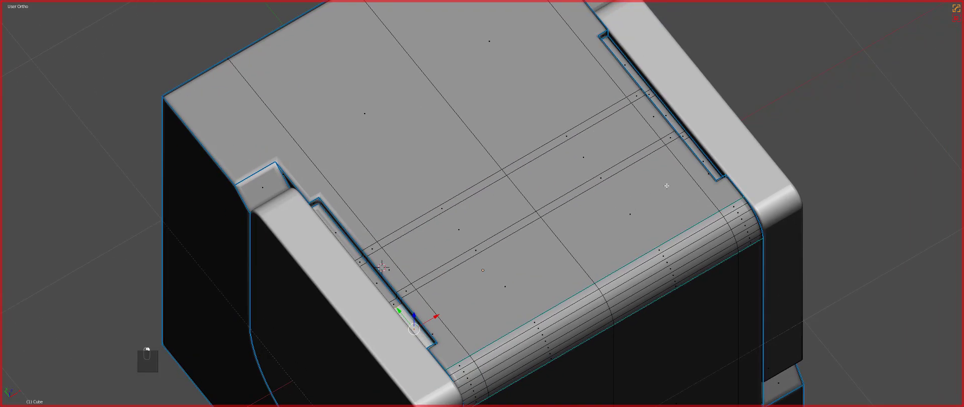
{"action": "right_click", "coordinate": [696, 152], "text": "shift"}
{"action": "middle_click_drag", "start_coordinate": [529, 216], "coordinate": [664, 196], "text": "shift"}
{"action": "scroll", "coordinate": [662, 166], "scroll_direction": "up", "scroll_amount": 2}
{"action": "key", "text": "g"}
{"action": "left_click", "coordinate": [665, 196]}
Return to Object Mode and apply Hard Ops (S) Sharpen to the main cube
{"action": "key", "text": "Tab"}
{"action": "key", "text": "q"}
{"action": "left_click", "coordinate": [652, 193]}
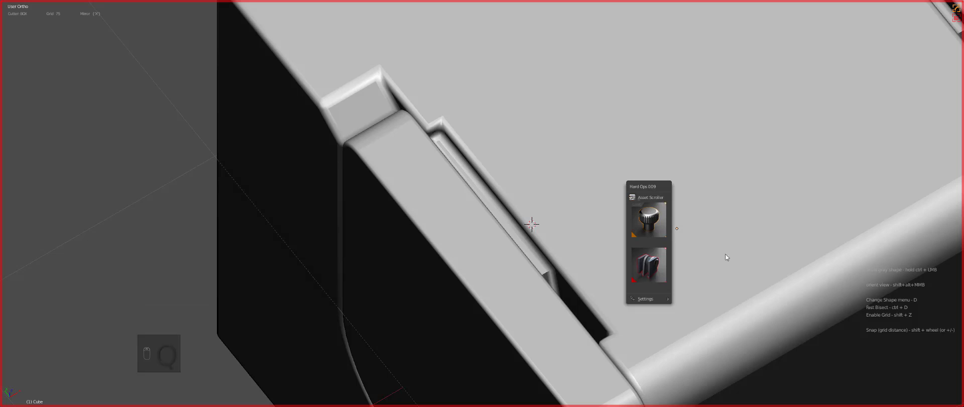
{"action": "key", "text": "q"}
{"action": "left_click", "coordinate": [795, 294]}
{"action": "scroll", "coordinate": [697, 272], "scroll_direction": "down", "scroll_amount": 3}
{"action": "middle_click_drag", "start_coordinate": [697, 271], "coordinate": [611, 236]}
Select two faces inside the negative-X slot of the main cube in Edit Mode
{"action": "key", "text": "Tab"}
{"action": "scroll", "coordinate": [611, 236], "scroll_direction": "up", "scroll_amount": 5}
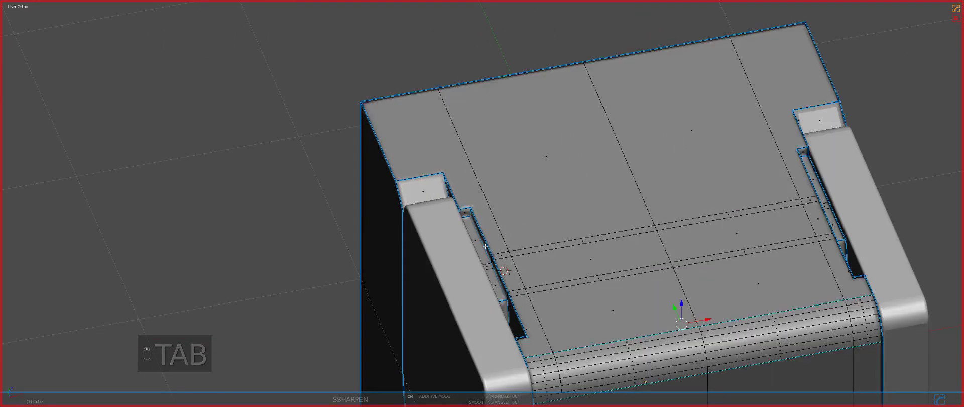
{"action": "scroll", "coordinate": [470, 242], "scroll_direction": "up", "scroll_amount": 2}
{"action": "middle_click_drag", "start_coordinate": [470, 242], "coordinate": [504, 271]}
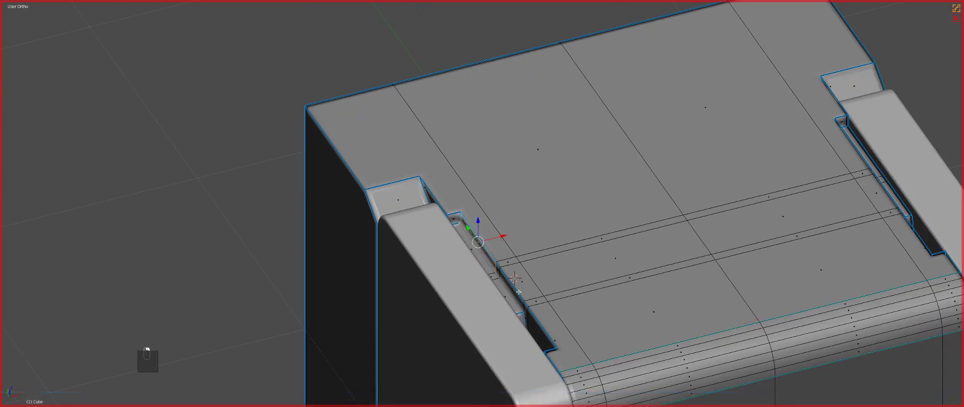
{"action": "left_click", "coordinate": [531, 313], "text": "shift"}
{"action": "key", "text": "Escape"}
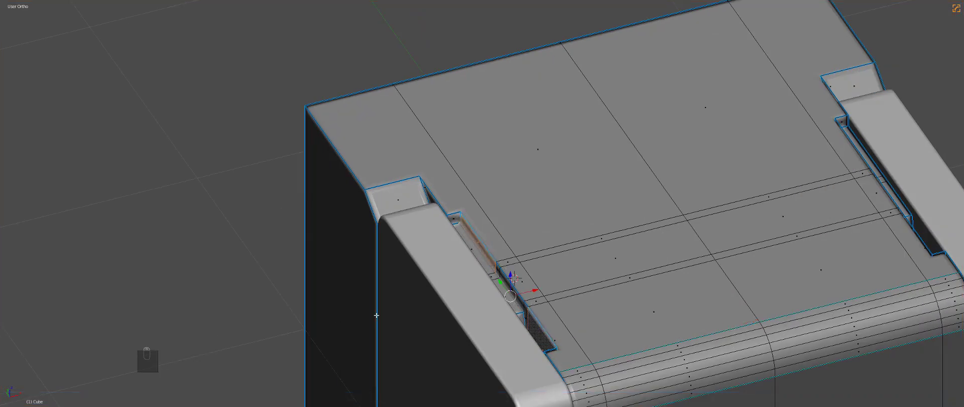
Show the viewport header and look up the Shortest Path selection command and its shortcut options
{"action": "key", "text": "alt+F9"}
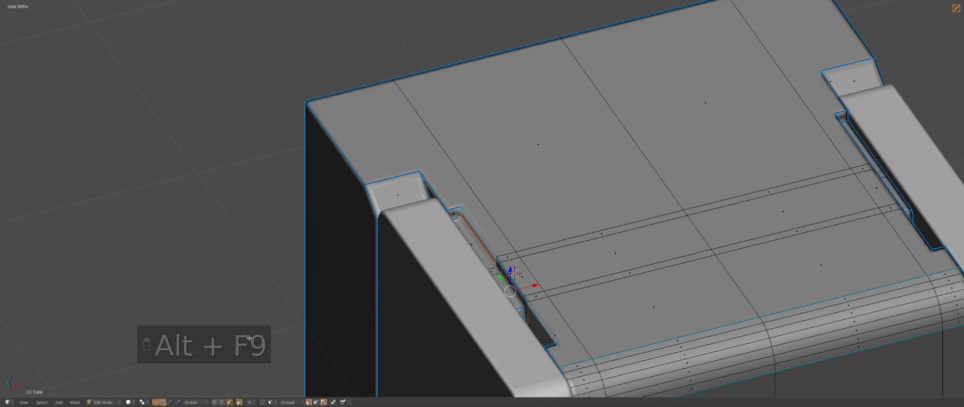
{"action": "left_click", "coordinate": [41, 402]}
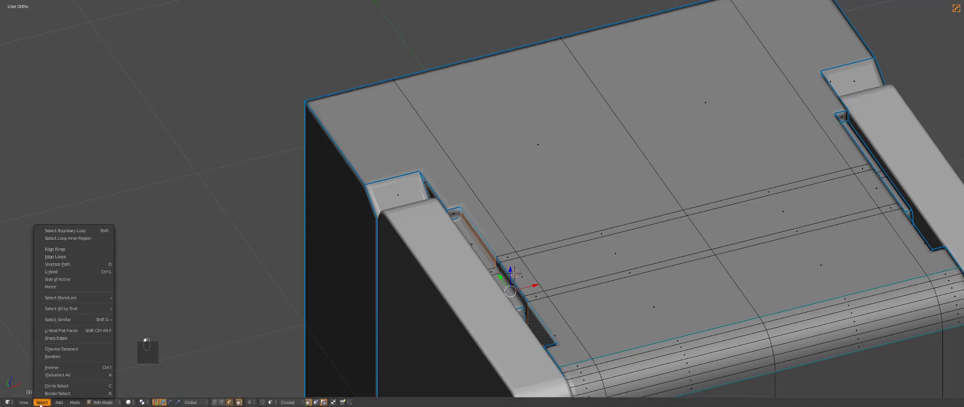
{"action": "right_click", "coordinate": [64, 265]}
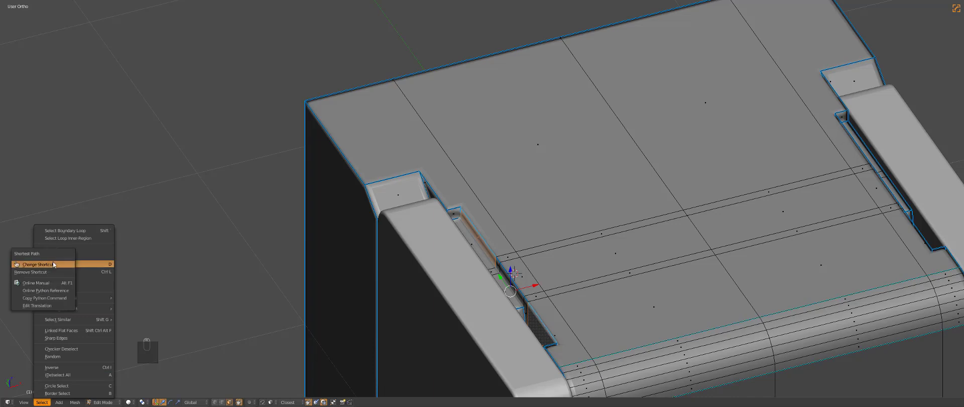
{"action": "left_click", "coordinate": [47, 266]}
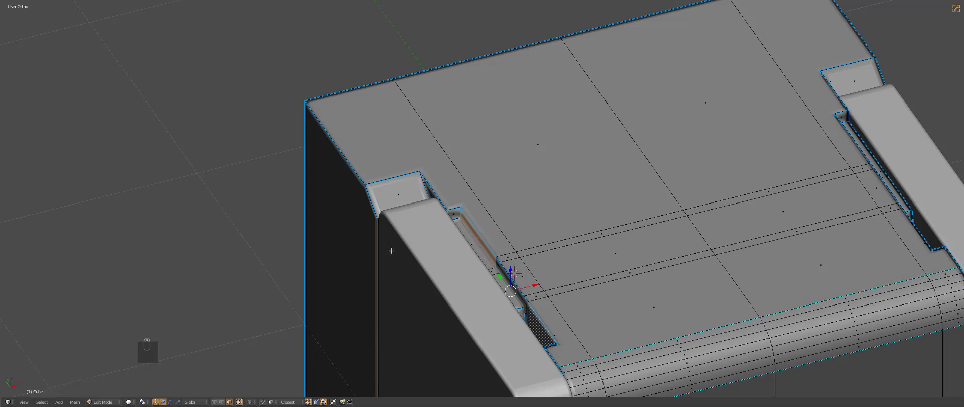
Select the connected run of faces along the negative-X slot with Shortest Path
{"action": "mouse_move", "coordinate": [504, 216]}
{"action": "middle_mouse_down"}
{"action": "mouse_move", "coordinate": [522, 233]}
{"action": "mouse_move", "coordinate": [514, 254]}
{"action": "mouse_move", "coordinate": [516, 241]}
{"action": "middle_mouse_up"}
{"action": "right_click", "coordinate": [490, 224]}
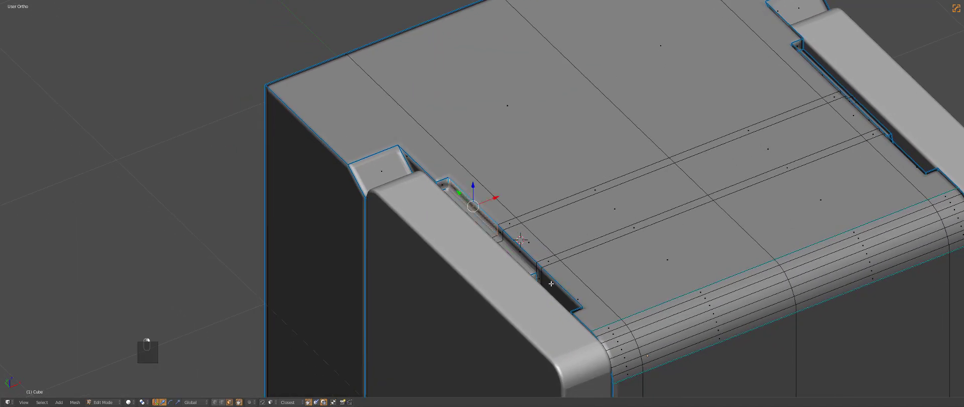
{"action": "right_click", "coordinate": [553, 285], "text": "shift"}
{"action": "key", "text": "d"}
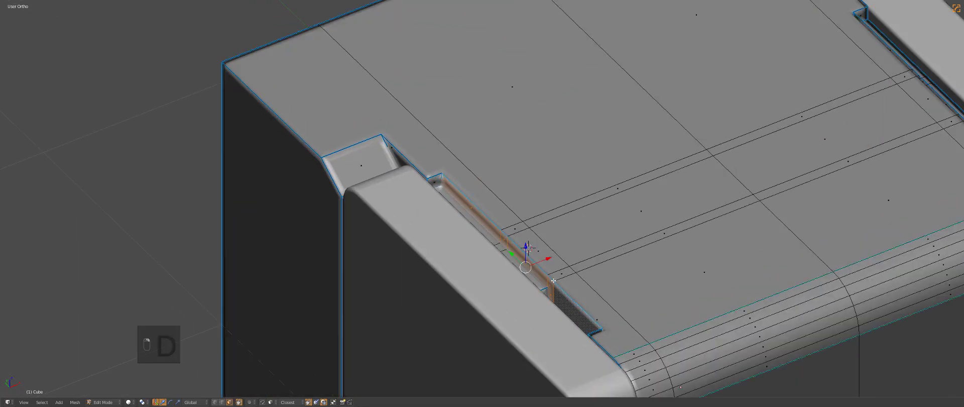
Return to Object Mode and examine the Hard Ops Symmetry Options and the shortcut for symmetrizing across X
{"action": "key", "text": "Tab"}
{"action": "key", "text": "q"}
{"action": "left_click", "coordinate": [584, 298]}
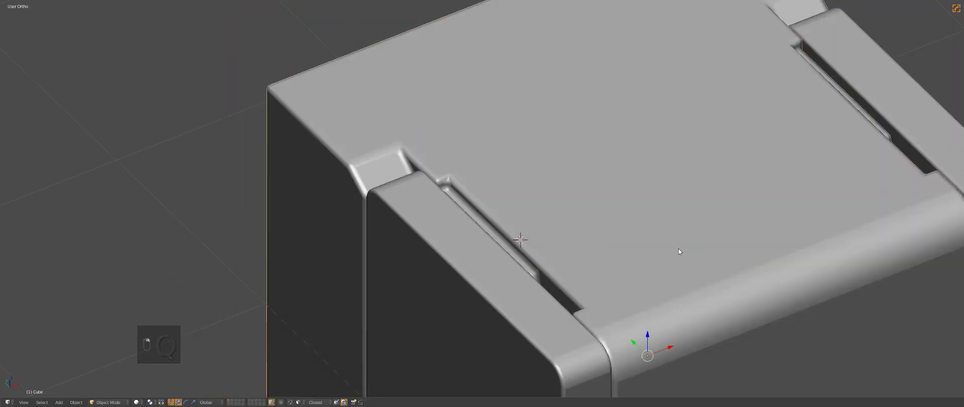
{"action": "key", "text": "q"}
{"action": "mouse_move", "coordinate": [668, 285]}
{"action": "mouse_move", "coordinate": [726, 256]}
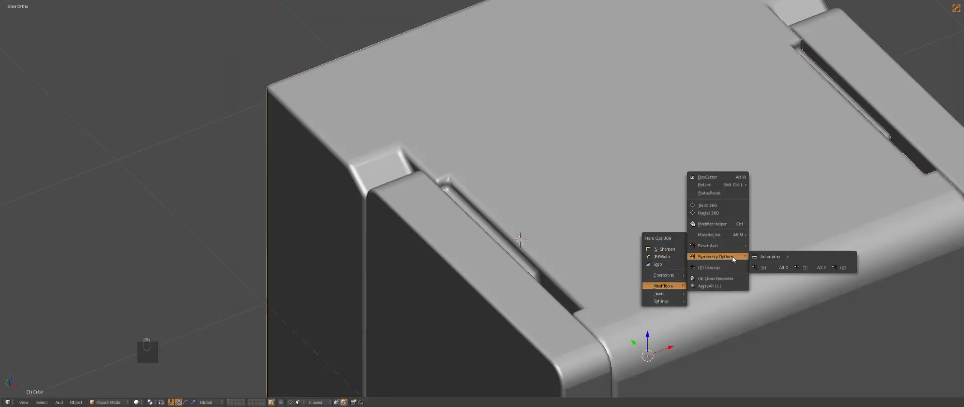
{"action": "right_click", "coordinate": [773, 267]}
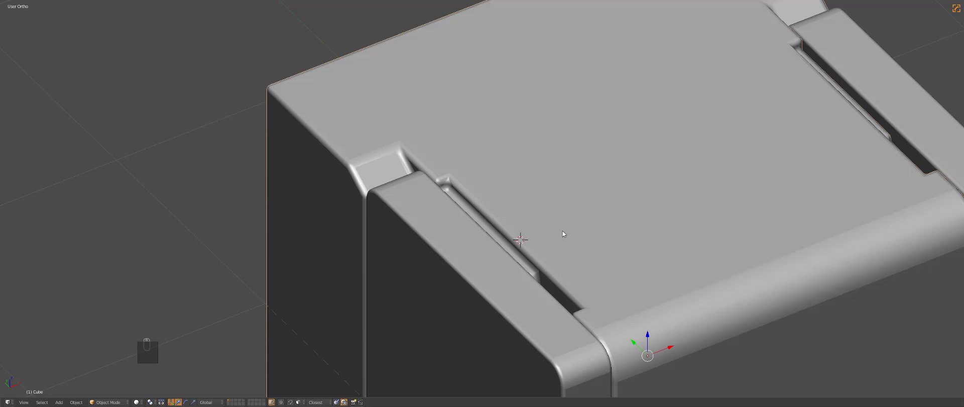
Adjust the main cube's bevel width with Hard Ops (B)Width
{"action": "middle_click_drag", "start_coordinate": [562, 234], "coordinate": [564, 243]}
{"action": "key", "text": "q"}
{"action": "left_click", "coordinate": [556, 252]}
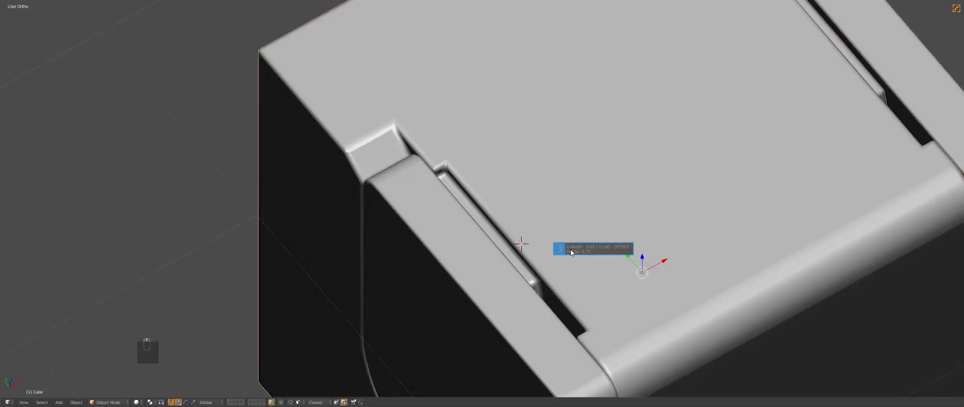
{"action": "left_click", "coordinate": [586, 242]}
Move the raised rear floor face of the negative-X slot down and symmetrize the cube across X
{"action": "middle_click_drag", "start_coordinate": [572, 298], "coordinate": [551, 277]}
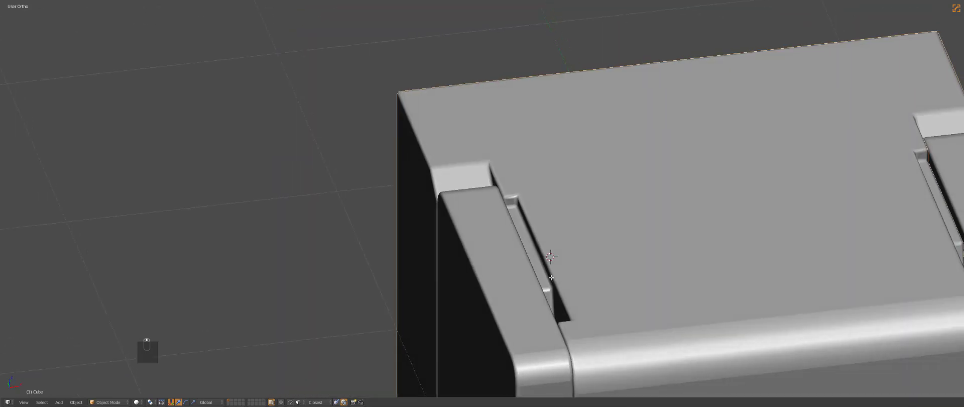
{"action": "key", "text": "Tab"}
{"action": "right_click", "coordinate": [536, 253]}
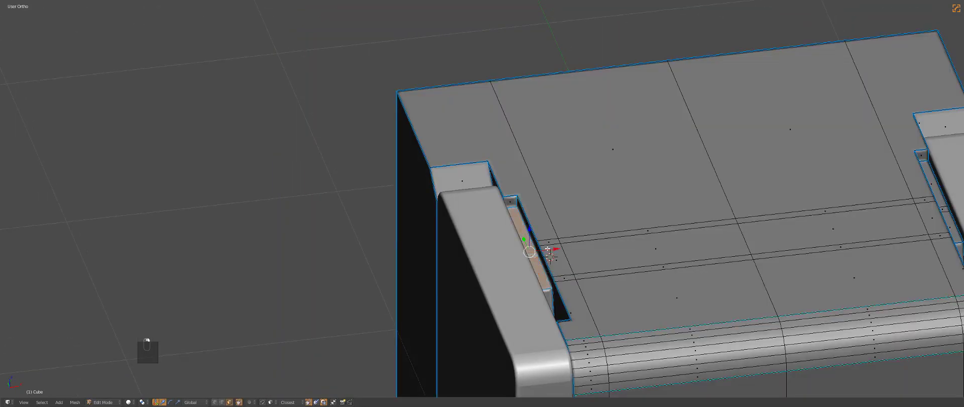
{"action": "key", "text": "g"}
{"action": "left_click", "coordinate": [549, 261]}
{"action": "key", "text": "Tab"}
{"action": "middle_click_drag", "start_coordinate": [548, 261], "coordinate": [593, 221]}
{"action": "key", "text": "alt+x"}
{"action": "key", "text": "a"}
Select the top edge at the rear end of the negative-X slot and move it backwards to form a sloped end
{"action": "scroll", "coordinate": [527, 231], "scroll_direction": "up", "scroll_amount": 2}
{"action": "key", "text": "Tab"}
{"action": "middle_click_drag", "start_coordinate": [498, 231], "coordinate": [580, 240], "text": "shift"}
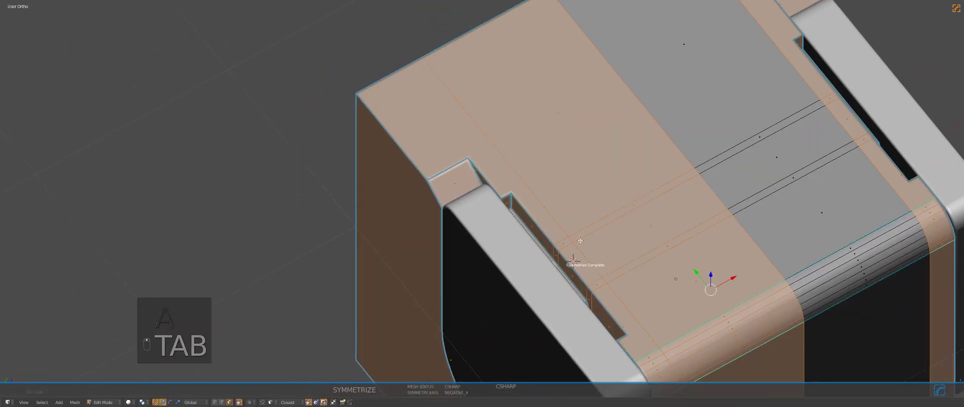
{"action": "scroll", "coordinate": [580, 241], "scroll_direction": "up", "scroll_amount": 5}
{"action": "key", "text": "ctrl+Tab"}
{"action": "left_click", "coordinate": [610, 232]}
{"action": "right_click", "coordinate": [610, 234]}
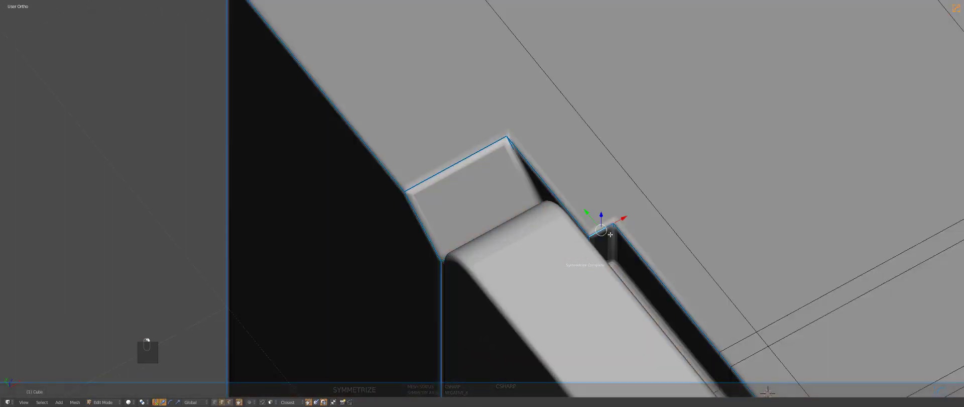
{"action": "key", "text": "ctrl+b"}
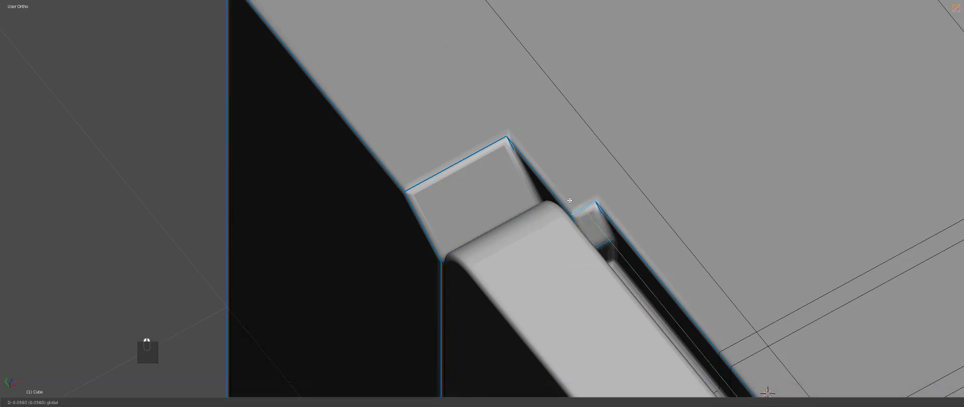
{"action": "left_click", "coordinate": [570, 200]}
Sharpen the main cube with Hard Ops and reduce its bevel width
{"action": "key", "text": "Tab"}
{"action": "key", "text": "q"}
{"action": "left_click", "coordinate": [612, 242]}
{"action": "key", "text": "q"}
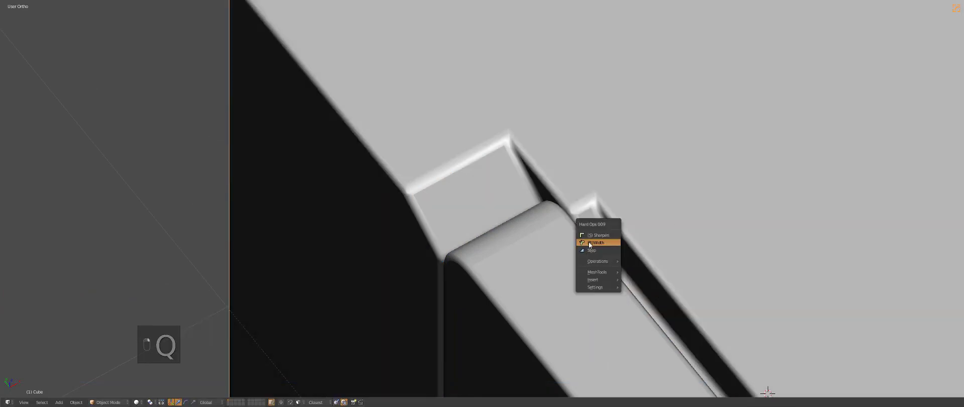
{"action": "left_click", "coordinate": [596, 243]}
{"action": "scroll", "coordinate": [604, 248], "scroll_direction": "down", "scroll_amount": 6}
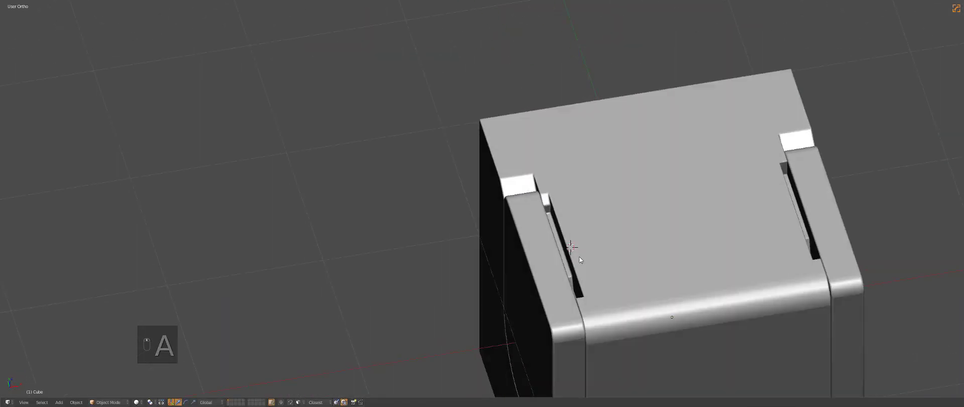
Symmetrize the main cube across X to mirror the sloped slot end, and deselect everything
{"action": "scroll", "coordinate": [579, 257], "scroll_direction": "down", "scroll_amount": 3}
{"action": "key", "text": "alt+x"}
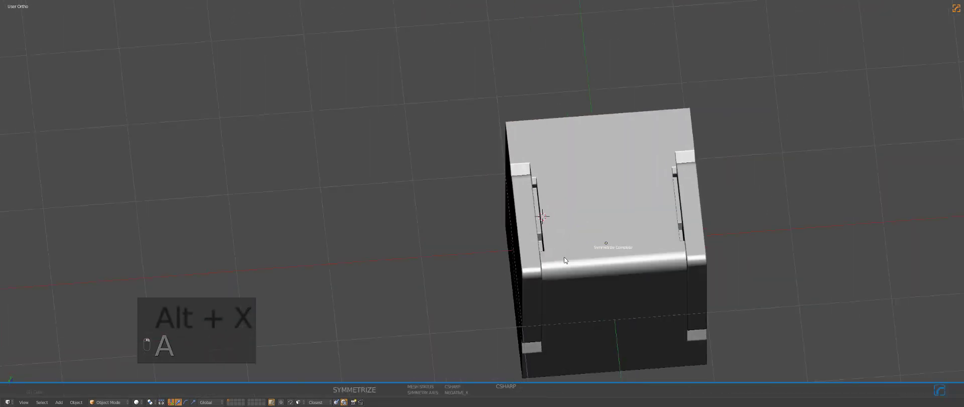
{"action": "scroll", "coordinate": [588, 265], "scroll_direction": "up", "scroll_amount": 3}
{"action": "middle_click_drag", "start_coordinate": [551, 276], "coordinate": [526, 222]}
{"action": "key", "text": "a"}
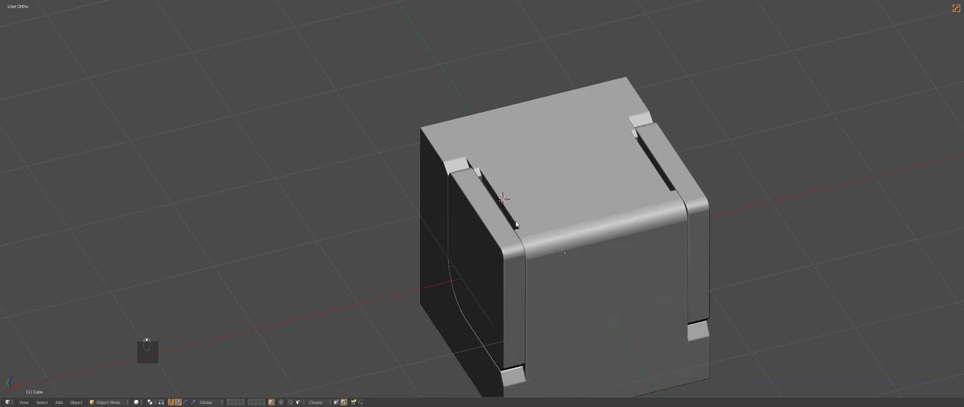
Add a cube at the 3D cursor and scale it down to a small block at the front end of the negative-X slot
{"action": "key", "text": "shift+a"}
{"action": "mouse_move", "coordinate": [510, 231]}
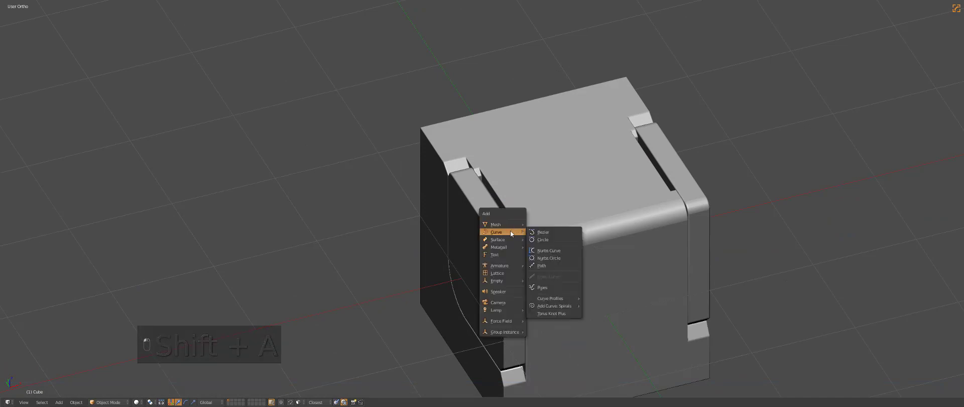
{"action": "left_click", "coordinate": [553, 232]}
{"action": "key", "text": "s"}
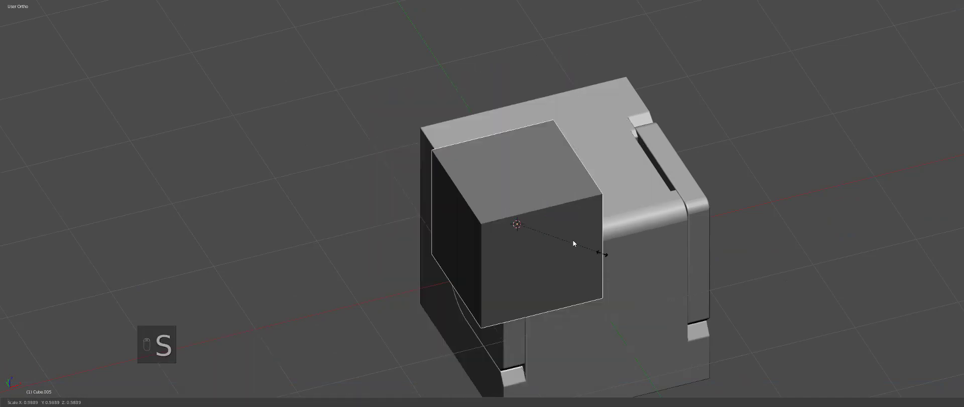
{"action": "left_click", "coordinate": [556, 233]}
{"action": "key", "text": "g"}
{"action": "left_click", "coordinate": [570, 260]}
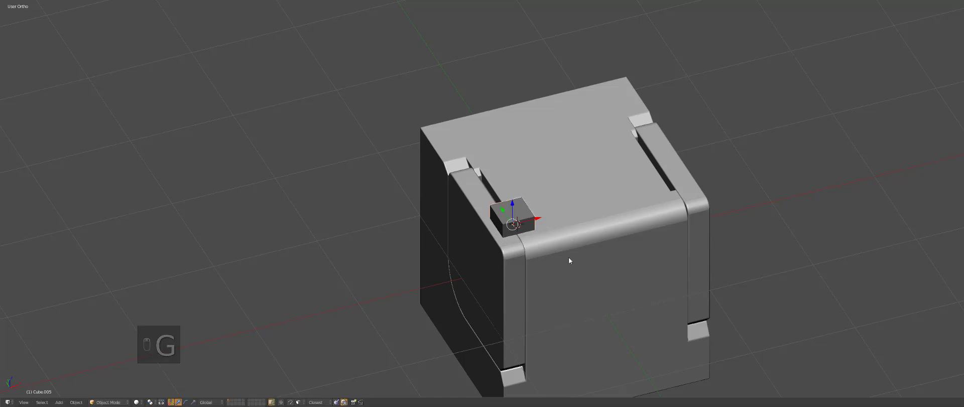
Raise the small block along Z and subtract it from the main cube with a Hard Ops boolean difference
{"action": "key", "text": "s"}
{"action": "key", "text": "g"}
{"action": "key", "text": "z"}
{"action": "left_click", "coordinate": [568, 246]}
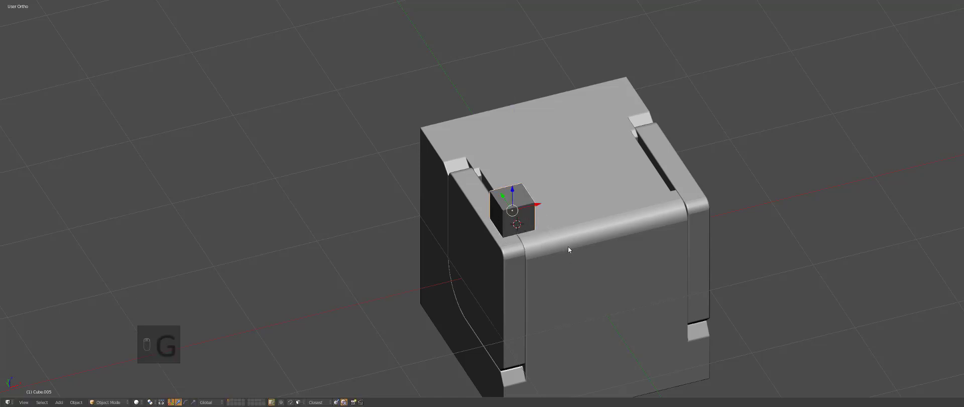
{"action": "right_click", "coordinate": [570, 248], "text": "shift"}
{"action": "key", "text": "ctrl+KP_Subtract"}
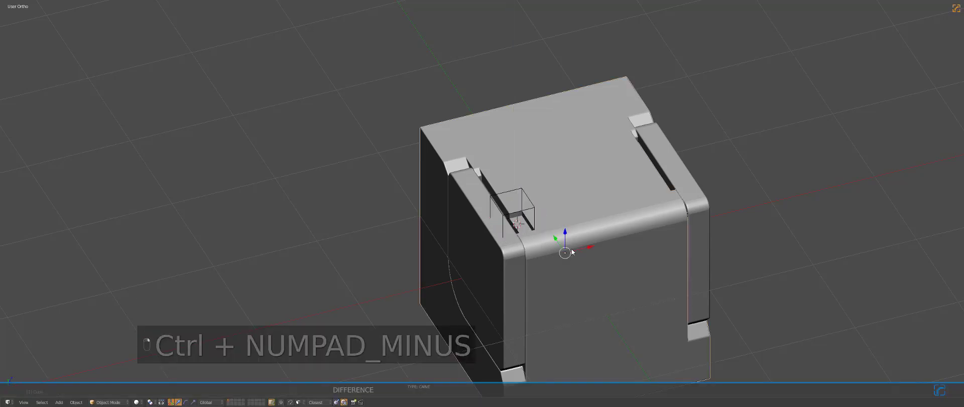
Select the wireframe cutter block and reposition it to adjust the pocket beside the negative-X slot
{"action": "scroll", "coordinate": [571, 248], "scroll_direction": "up", "scroll_amount": 4}
{"action": "key", "text": "a"}
{"action": "key", "text": "a"}
{"action": "key", "text": "g"}
{"action": "left_click", "coordinate": [589, 215]}
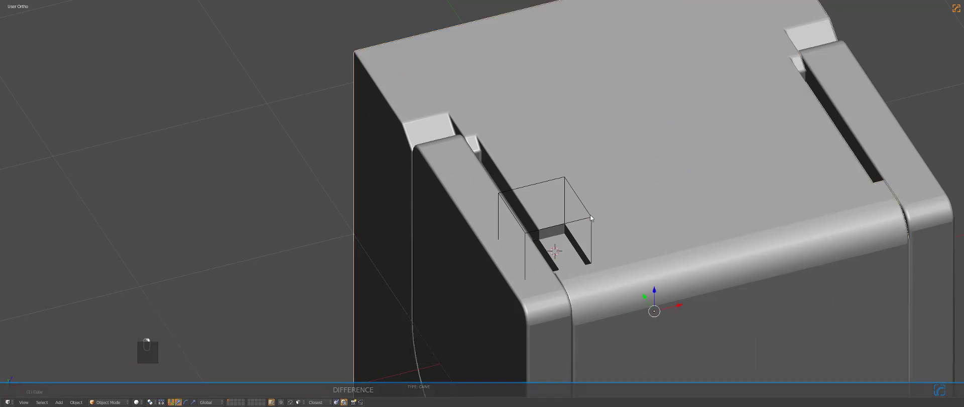
{"action": "right_click", "coordinate": [590, 216]}
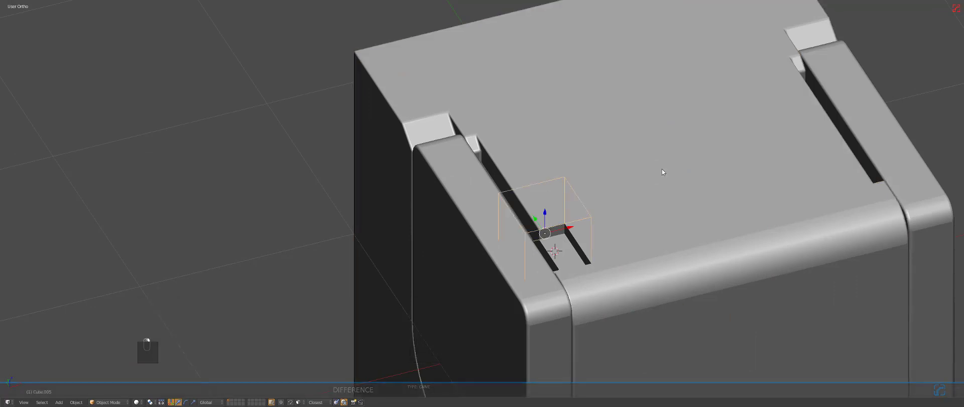
{"action": "key", "text": "g"}
{"action": "left_click", "coordinate": [585, 210]}
Round the cutter block's edges with Hard Ops B-Width, raising the bevel segments, and hide the cutter
{"action": "middle_click_drag", "start_coordinate": [585, 210], "coordinate": [640, 239]}
{"action": "scroll", "coordinate": [640, 239], "scroll_direction": "up", "scroll_amount": 3}
{"action": "key", "text": "q"}
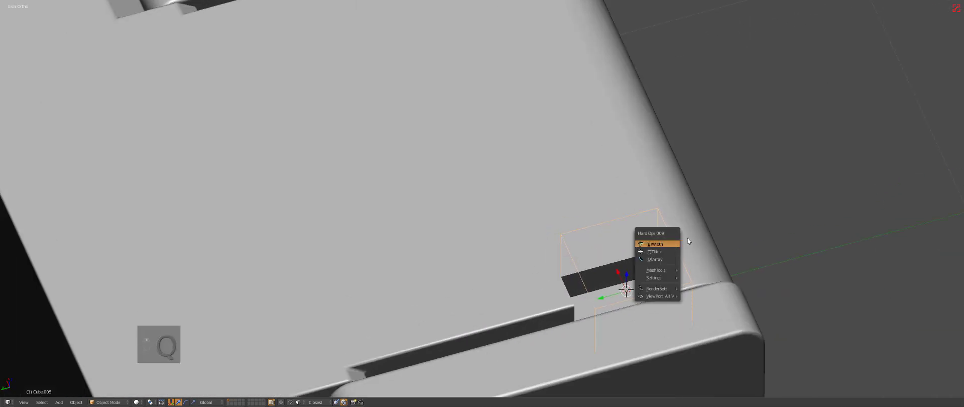
{"action": "key", "text": "b"}
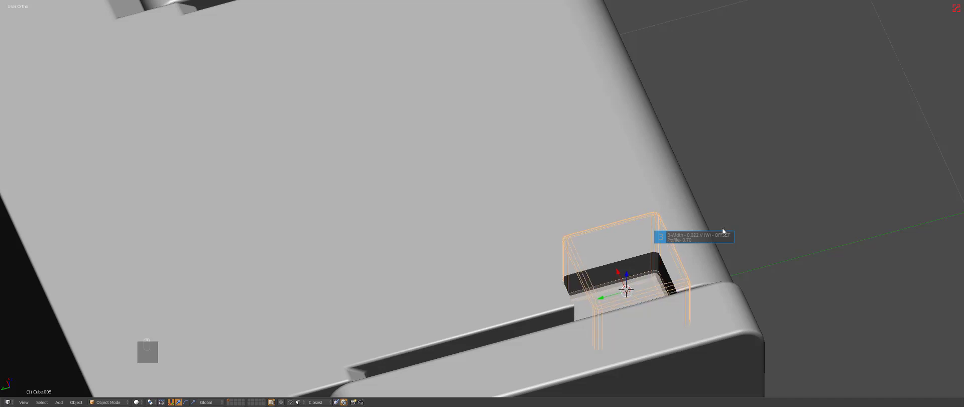
{"action": "scroll", "coordinate": [723, 231], "scroll_direction": "up", "scroll_amount": 3}
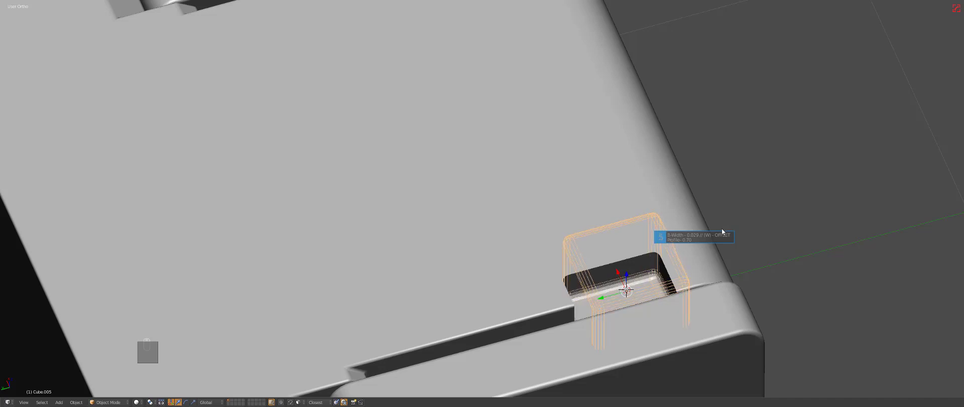
{"action": "scroll", "coordinate": [722, 231], "scroll_direction": "up", "scroll_amount": 1}
{"action": "left_click", "coordinate": [706, 239]}
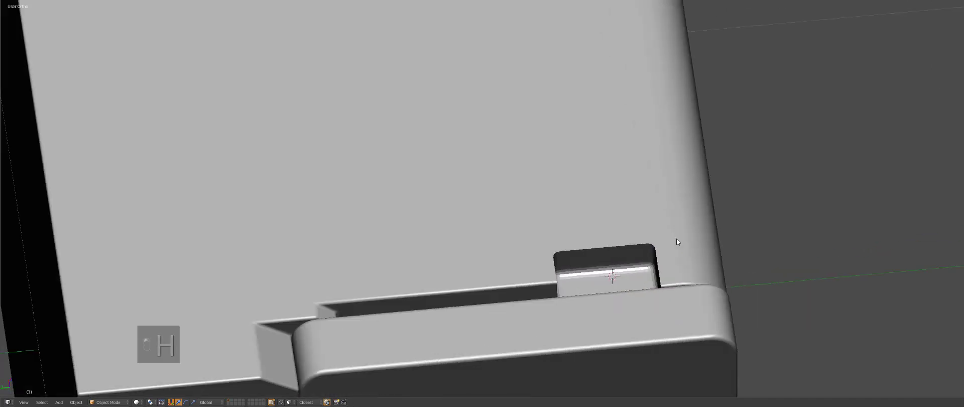
Apply Hard Ops CSharpen to the main cube and symmetrize it across X to mirror the rounded pocket
{"action": "middle_click_drag", "start_coordinate": [676, 239], "coordinate": [645, 212]}
{"action": "key", "text": "q"}
{"action": "left_click", "coordinate": [646, 205]}
{"action": "scroll", "coordinate": [721, 194], "scroll_direction": "down", "scroll_amount": 6}
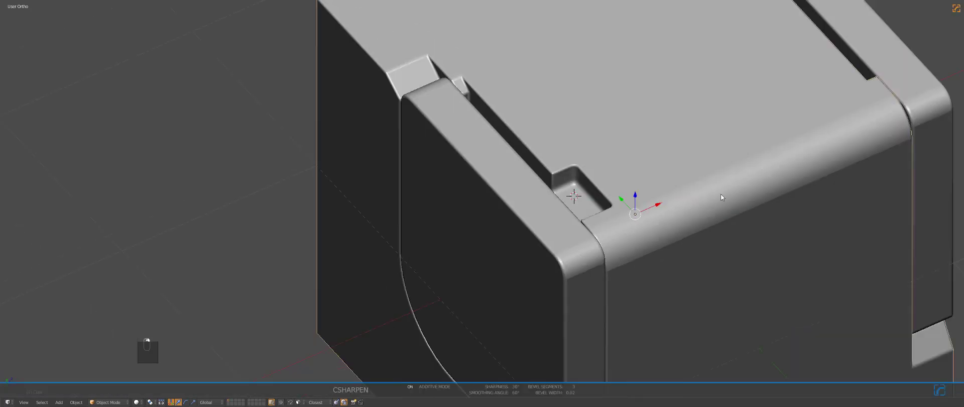
{"action": "key", "text": "alt+x"}
{"action": "key", "text": "a"}
Select the negative-X side piece and examine the Hard Ops operations, mesh tools, insert and settings commands available for it
{"action": "middle_click_drag", "start_coordinate": [583, 236], "coordinate": [472, 234]}
{"action": "right_click", "coordinate": [483, 230]}
{"action": "key", "text": "d"}
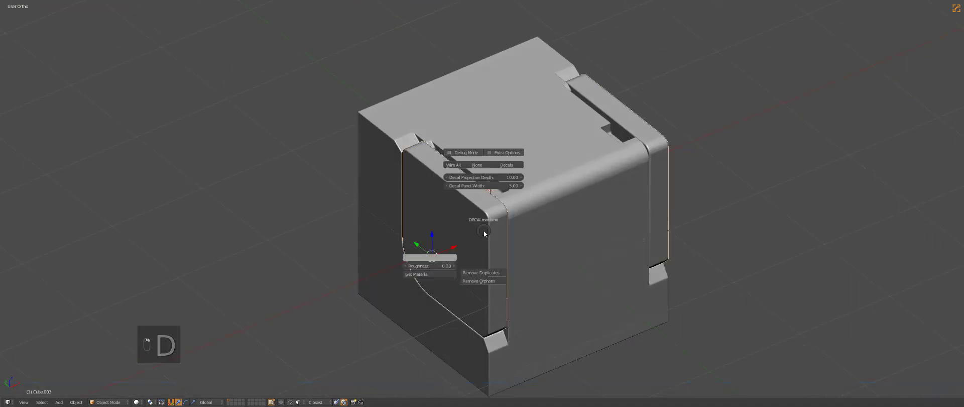
{"action": "key", "text": "q"}
{"action": "mouse_move", "coordinate": [466, 268]}
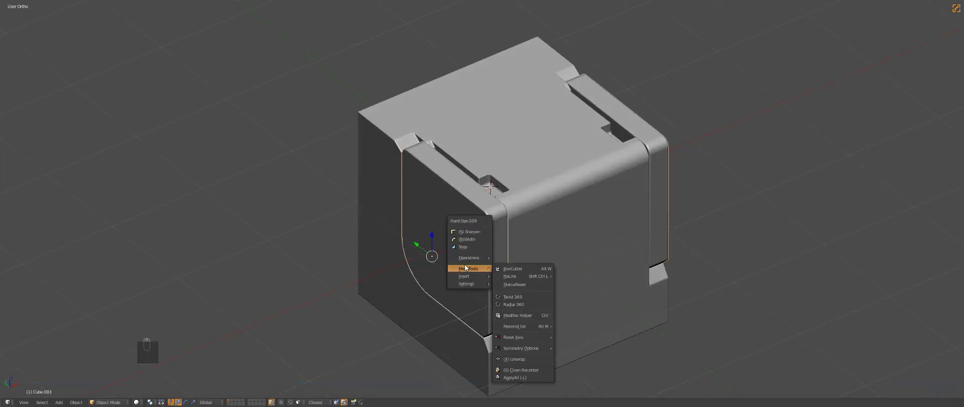
{"action": "mouse_move", "coordinate": [471, 285]}
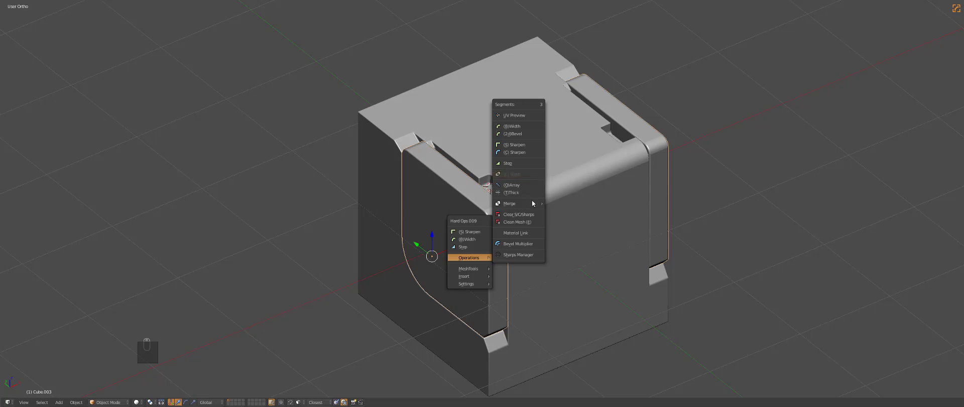
{"action": "mouse_move", "coordinate": [531, 203]}
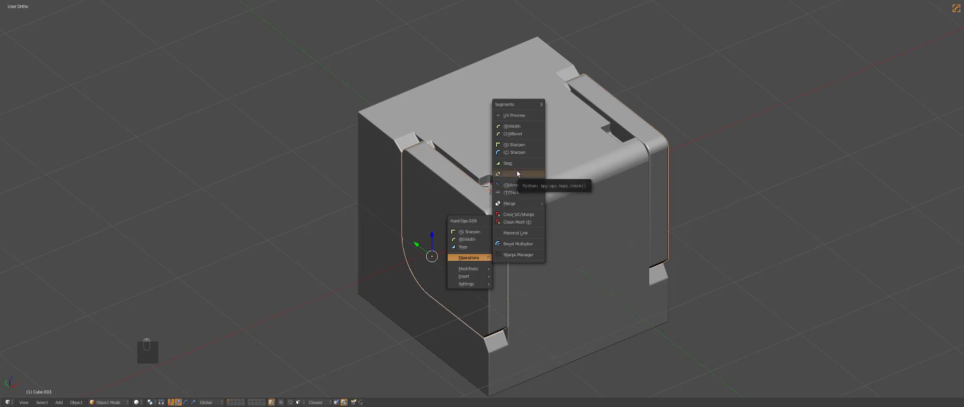
{"action": "mouse_move", "coordinate": [523, 202]}
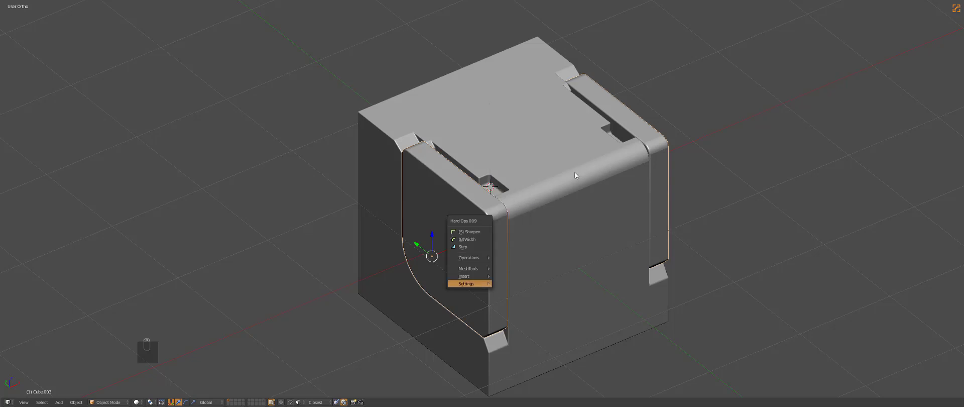
{"action": "key", "text": "Escape"}
Place the 3D cursor within the depth of the negative-X pocket at its inner side, and select the main cube
{"action": "key", "text": "z"}
{"action": "key", "text": "KP_1"}
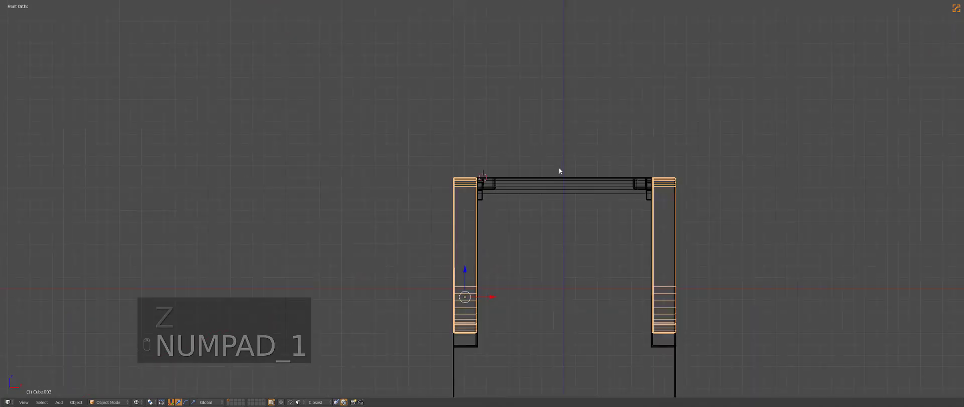
{"action": "scroll", "coordinate": [559, 167], "scroll_direction": "up", "scroll_amount": 5}
{"action": "scroll", "coordinate": [520, 153], "scroll_direction": "up", "scroll_amount": 1}
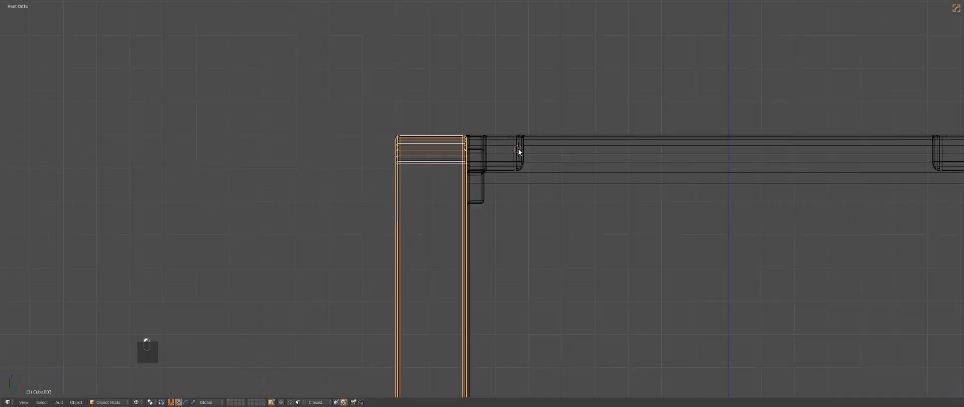
{"action": "key", "text": "z"}
{"action": "key", "text": "KP_7"}
{"action": "key", "text": "a"}
{"action": "key", "text": "a"}
{"action": "scroll", "coordinate": [528, 148], "scroll_direction": "down", "scroll_amount": 3}
{"action": "scroll", "coordinate": [502, 143], "scroll_direction": "up", "scroll_amount": 2}
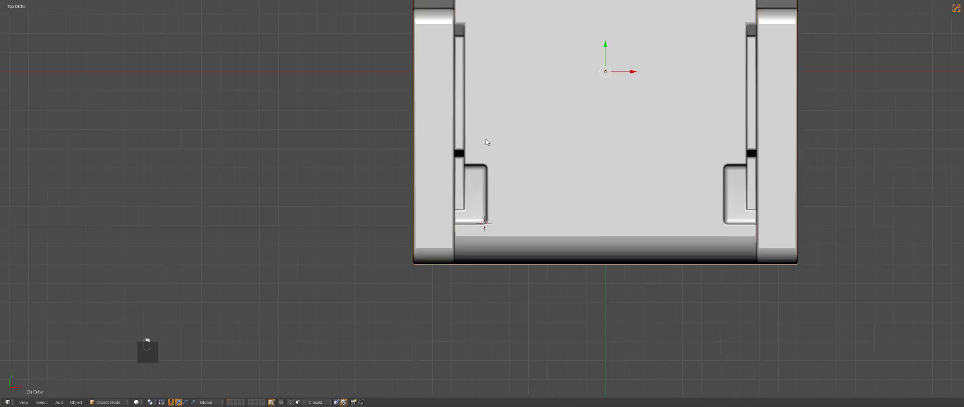
Cut a shallow mirrored recess with rounded corners around the pockets using BoxCutter from the top view
{"action": "key", "text": "alt+w"}
{"action": "left_click_drag", "start_coordinate": [441, 141], "coordinate": [505, 210]}
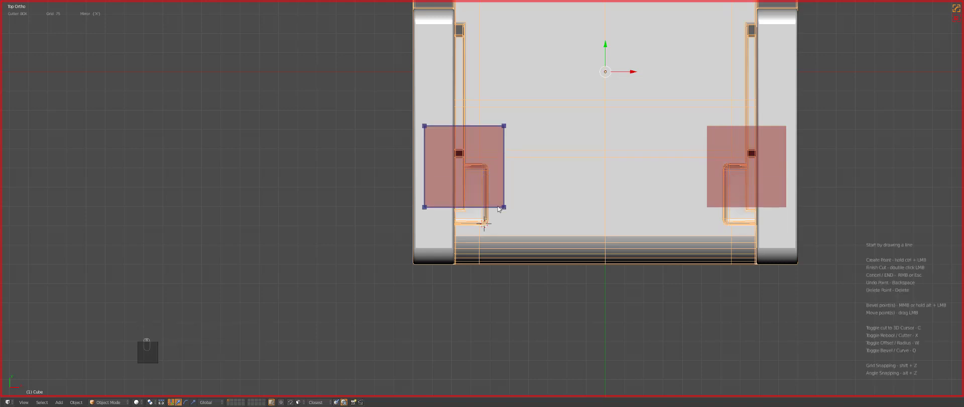
{"action": "mouse_move", "coordinate": [532, 215]}
{"action": "middle_mouse_down"}
{"action": "mouse_move", "coordinate": [543, 215]}
{"action": "mouse_move", "coordinate": [531, 211]}
{"action": "middle_mouse_up"}
{"action": "scroll", "coordinate": [543, 215], "scroll_direction": "up", "scroll_amount": 3}
{"action": "mouse_move", "coordinate": [526, 210]}
{"action": "middle_mouse_down"}
{"action": "mouse_move", "coordinate": [562, 213]}
{"action": "mouse_move", "coordinate": [529, 209]}
{"action": "middle_mouse_up"}
{"action": "double_click", "coordinate": [519, 192]}
Adjust the main cube's bevel width with Hard Ops after the recess cut
{"action": "mouse_move", "coordinate": [520, 191]}
{"action": "middle_mouse_down"}
{"action": "mouse_move", "coordinate": [537, 176]}
{"action": "mouse_move", "coordinate": [521, 190]}
{"action": "middle_mouse_up"}
{"action": "scroll", "coordinate": [520, 190], "scroll_direction": "up", "scroll_amount": 3}
{"action": "key", "text": "q"}
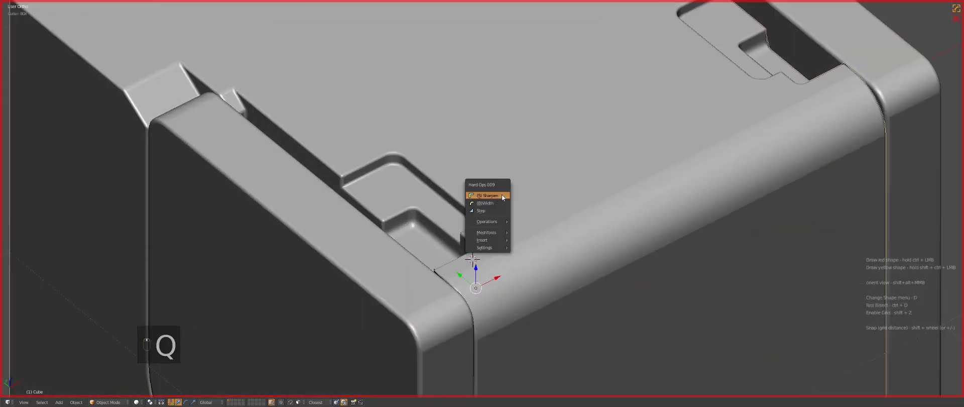
{"action": "left_click", "coordinate": [489, 203]}
{"action": "left_click", "coordinate": [497, 201]}
{"action": "scroll", "coordinate": [482, 197], "scroll_direction": "down", "scroll_amount": 4}
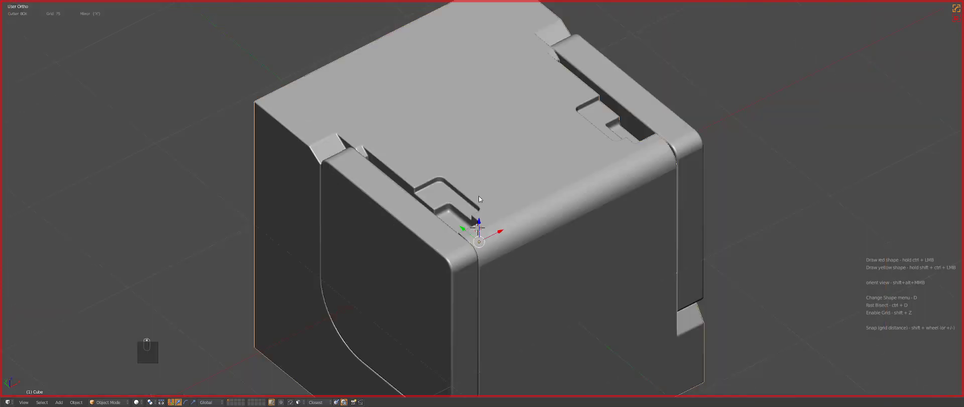
Cut a rectangular notch across the rounded front top edge near the negative-X slot with BoxCutter, mirrored across X
{"action": "middle_click_drag", "start_coordinate": [478, 195], "coordinate": [520, 222]}
{"action": "scroll", "coordinate": [477, 210], "scroll_direction": "down", "scroll_amount": 2}
{"action": "key", "text": "KP_1"}
{"action": "key", "text": "KP_3"}
{"action": "key", "text": "z"}
{"action": "key", "text": "KP_1"}
{"action": "key", "text": "z"}
{"action": "scroll", "coordinate": [480, 206], "scroll_direction": "up", "scroll_amount": 2}
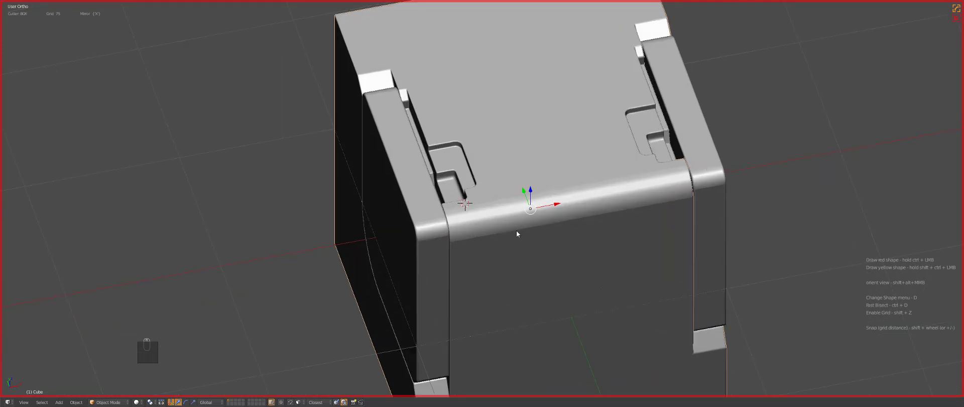
{"action": "middle_click_drag", "start_coordinate": [511, 212], "coordinate": [495, 176]}
{"action": "middle_click_drag", "start_coordinate": [503, 203], "coordinate": [517, 209]}
{"action": "scroll", "coordinate": [517, 211], "scroll_direction": "up", "scroll_amount": 3}
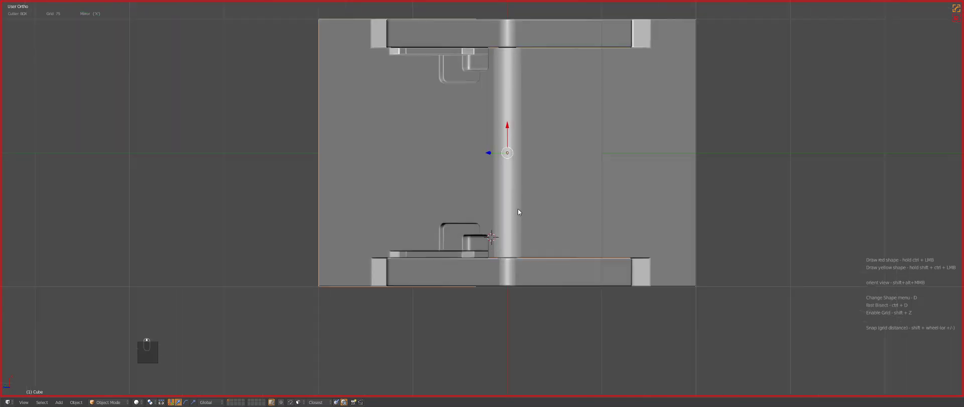
{"action": "left_click_drag", "start_coordinate": [486, 209], "coordinate": [552, 239], "text": "ctrl"}
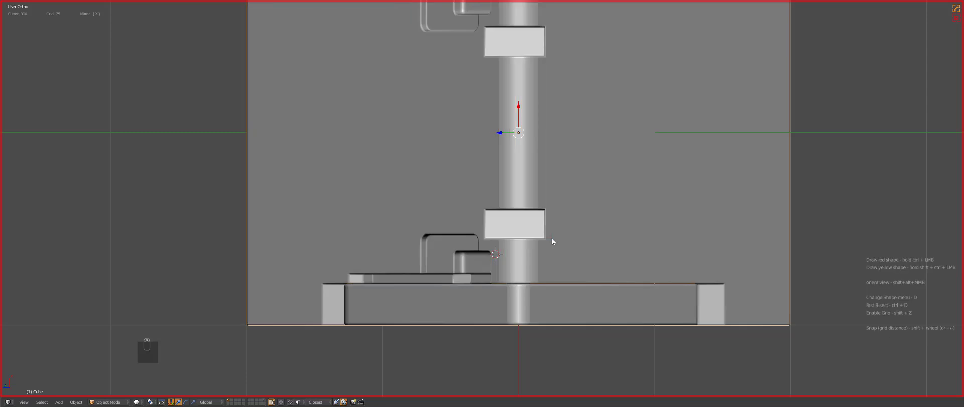
Select the floor face of the negative-X notch in face mode and move it inward to deepen the notch
{"action": "middle_click_drag", "start_coordinate": [546, 227], "coordinate": [472, 292]}
{"action": "key", "text": "KP_1"}
{"action": "scroll", "coordinate": [517, 263], "scroll_direction": "up", "scroll_amount": 2}
{"action": "middle_click_drag", "start_coordinate": [517, 263], "coordinate": [479, 259]}
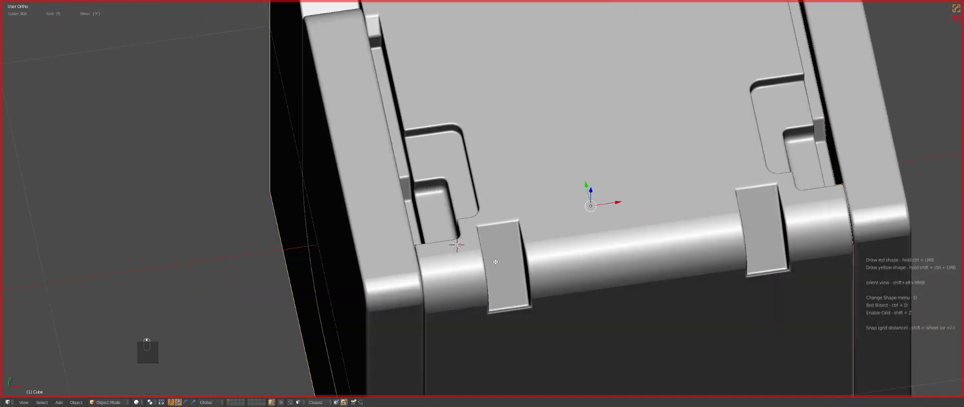
{"action": "key", "text": "Tab"}
{"action": "key", "text": "ctrl+Tab"}
{"action": "left_click", "coordinate": [494, 270]}
{"action": "right_click", "coordinate": [509, 266]}
{"action": "mouse_move", "coordinate": [543, 261]}
{"action": "middle_mouse_down"}
{"action": "mouse_move", "coordinate": [515, 283]}
{"action": "mouse_move", "coordinate": [557, 269]}
{"action": "middle_mouse_up"}
{"action": "key", "text": "g"}
{"action": "scroll", "coordinate": [589, 265], "scroll_direction": "down", "scroll_amount": 5}
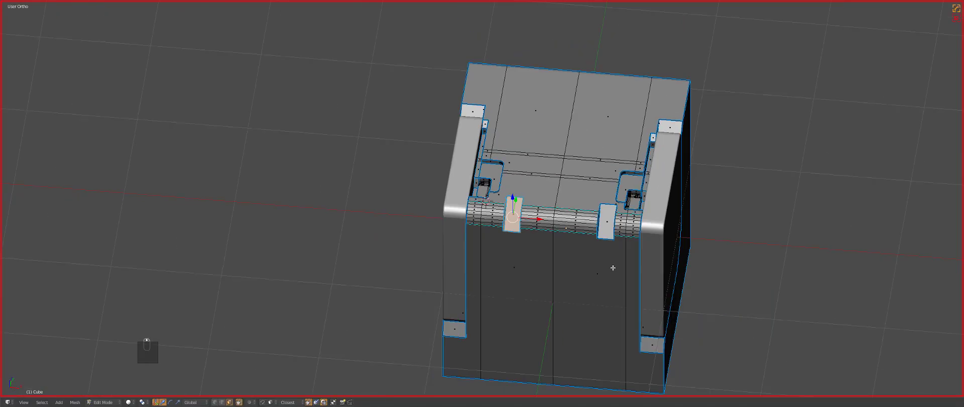
Cut a new edge down the front face below the negative-X notch and switch to edge selection
{"action": "key", "text": "KP_1"}
{"action": "key", "text": "alt+w"}
{"action": "left_click_drag", "start_coordinate": [512, 167], "coordinate": [515, 191]}
{"action": "key", "text": "ctrl+Tab"}
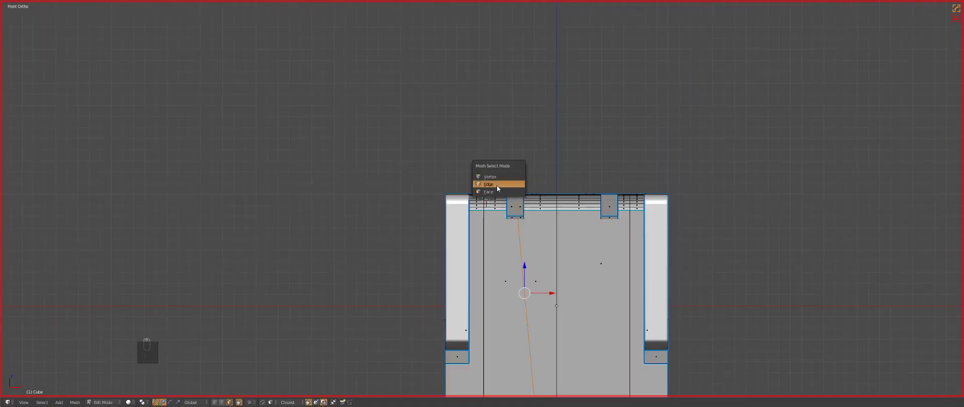
{"action": "left_click", "coordinate": [496, 185]}
Straighten the new edge by scaling it to 0 along X, move it along X under the notch, and leave Edit Mode
{"action": "key", "text": "s"}
{"action": "key", "text": "x"}
{"action": "key", "text": "0"}
{"action": "key", "text": "Return"}
{"action": "key", "text": "g"}
{"action": "key", "text": "x"}
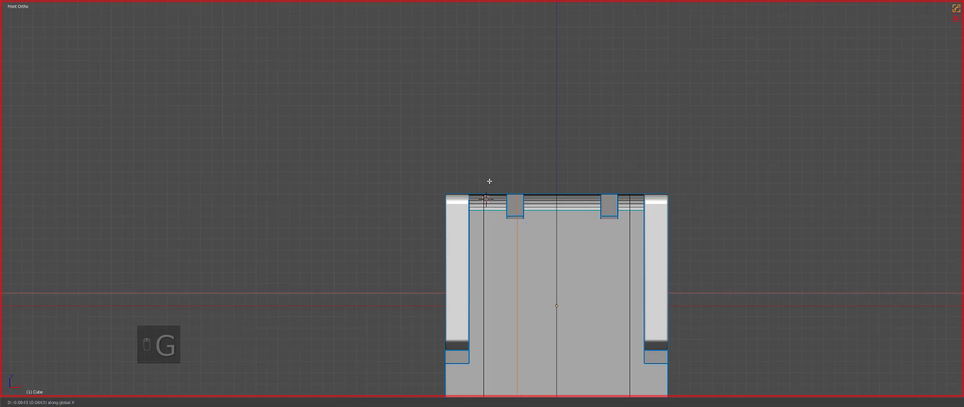
{"action": "left_click", "coordinate": [488, 179]}
{"action": "key", "text": "Tab"}
Place the 3D cursor at the lower inner corner of the negative-X notch in the front view
{"action": "middle_click_drag", "start_coordinate": [559, 197], "coordinate": [577, 228]}
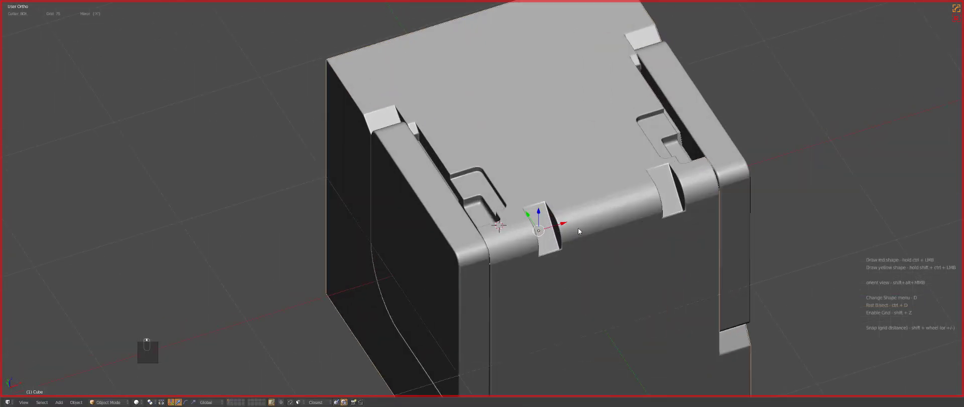
{"action": "key", "text": "KP_1"}
{"action": "scroll", "coordinate": [579, 229], "scroll_direction": "up", "scroll_amount": 4}
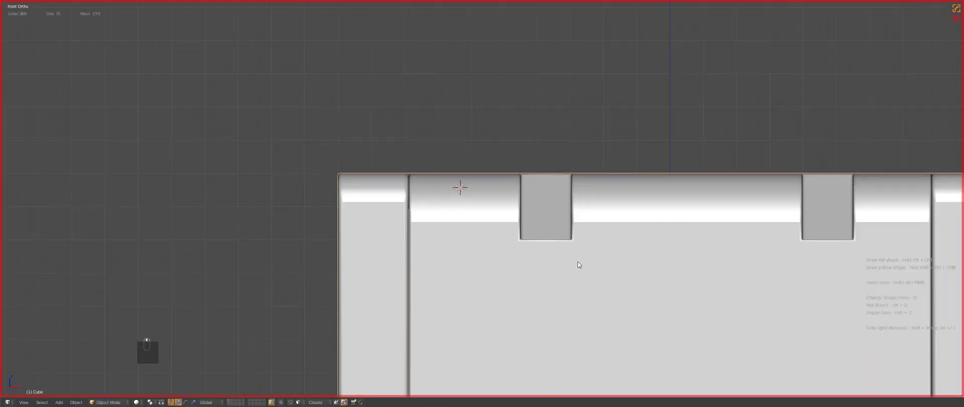
{"action": "key", "text": "KP_1"}
{"action": "key", "text": "KP_7"}
{"action": "key", "text": "z"}
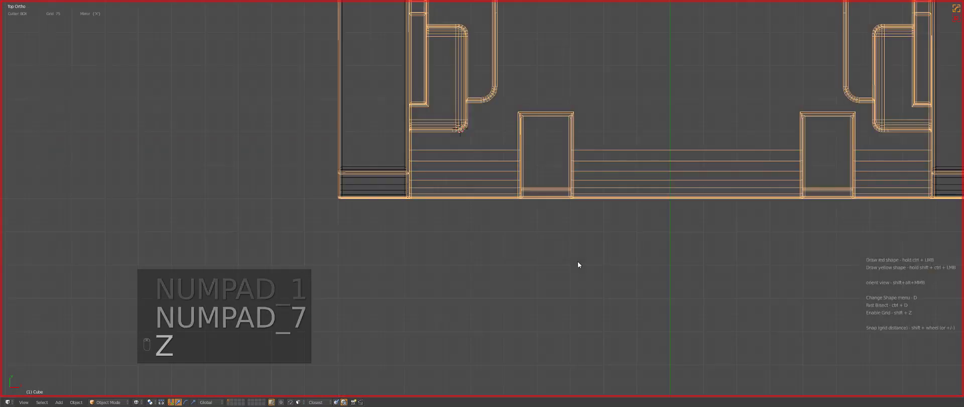
{"action": "key", "text": "KP_1"}
{"action": "key", "text": "z"}
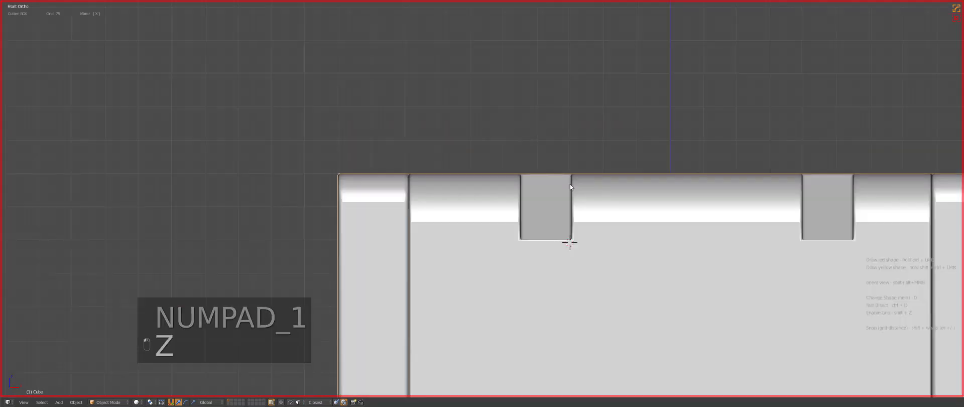
Cut a small square pocket with rounded corners into the cube at the negative-X notch's lower inner corner
{"action": "scroll", "coordinate": [598, 241], "scroll_direction": "up", "scroll_amount": 1}
{"action": "key", "text": "alt+w"}
{"action": "left_click_drag", "start_coordinate": [576, 238], "coordinate": [600, 261]}
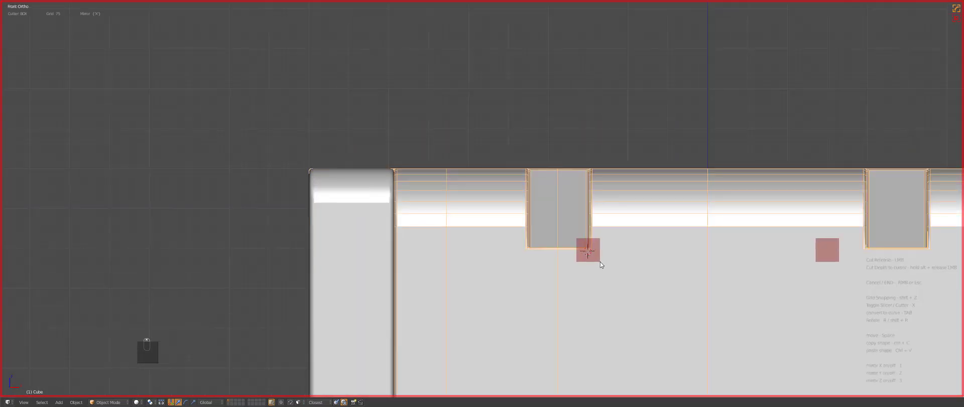
{"action": "key", "text": "Tab"}
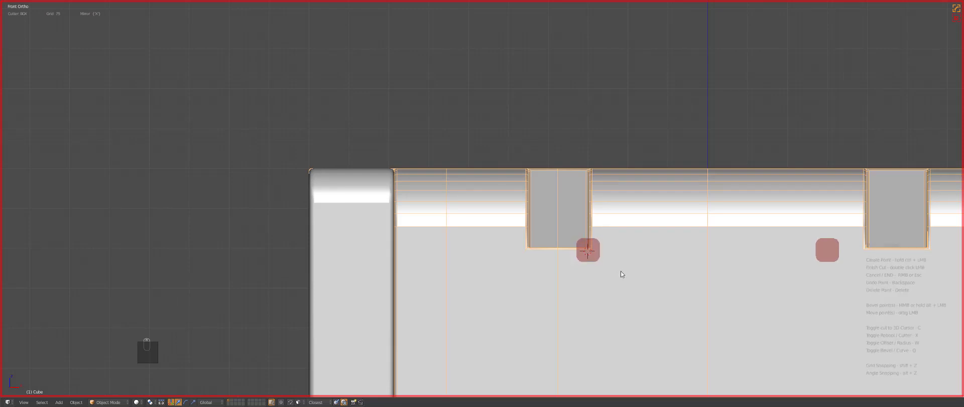
{"action": "mouse_move", "coordinate": [601, 259]}
{"action": "double_click", "coordinate": [605, 261]}
{"action": "middle_click_drag", "start_coordinate": [603, 271], "coordinate": [552, 232], "text": "shift"}
{"action": "scroll", "coordinate": [595, 262], "scroll_direction": "up", "scroll_amount": 3}
{"action": "key", "text": "q"}
{"action": "left_click", "coordinate": [617, 261]}
{"action": "left_click", "coordinate": [627, 267]}
Symmetrize the cube along X so the small corner pocket is mirrored onto the opposite notch
{"action": "scroll", "coordinate": [615, 270], "scroll_direction": "down", "scroll_amount": 5}
{"action": "key", "text": "a"}
{"action": "scroll", "coordinate": [589, 249], "scroll_direction": "down", "scroll_amount": 1}
{"action": "right_click", "coordinate": [589, 237]}
{"action": "key", "text": "alt+x"}
{"action": "scroll", "coordinate": [587, 230], "scroll_direction": "down", "scroll_amount": 1}
{"action": "key", "text": "a"}
{"action": "key", "text": "z"}
{"action": "key", "text": "KP_1"}
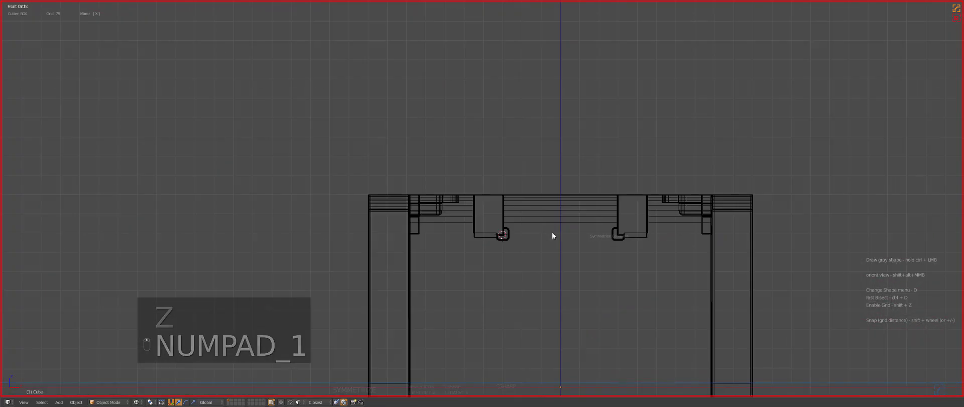
{"action": "key", "text": "z"}
{"action": "scroll", "coordinate": [553, 232], "scroll_direction": "up", "scroll_amount": 3}
{"action": "scroll", "coordinate": [574, 227], "scroll_direction": "down", "scroll_amount": 1}
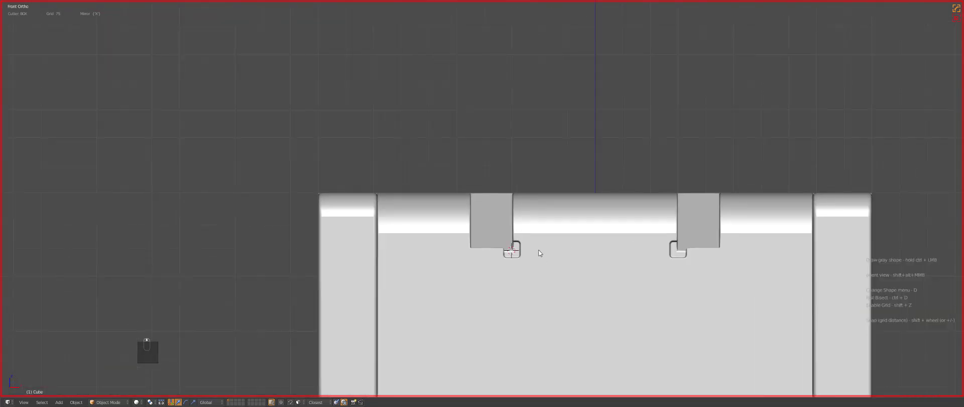
Inspect the two notches and their corner pockets from the front, side and above in shaded and wireframe display
{"action": "middle_click_drag", "start_coordinate": [537, 252], "coordinate": [539, 235]}
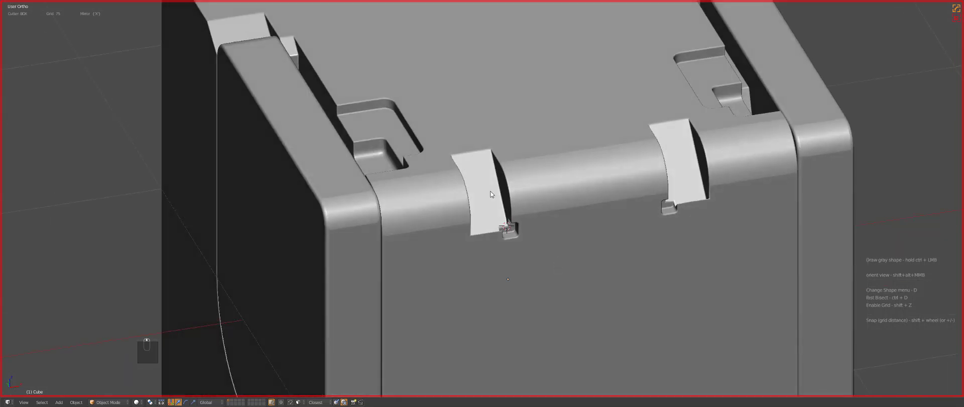
{"action": "middle_click_drag", "start_coordinate": [489, 179], "coordinate": [497, 207]}
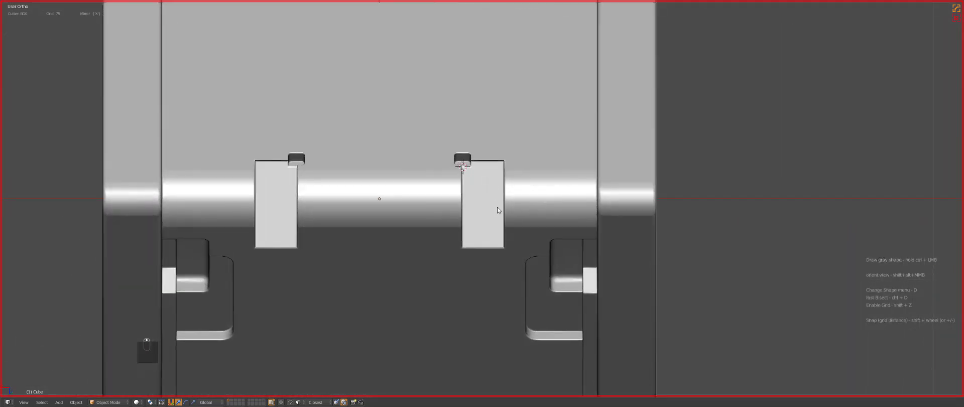
{"action": "key", "text": "KP_1"}
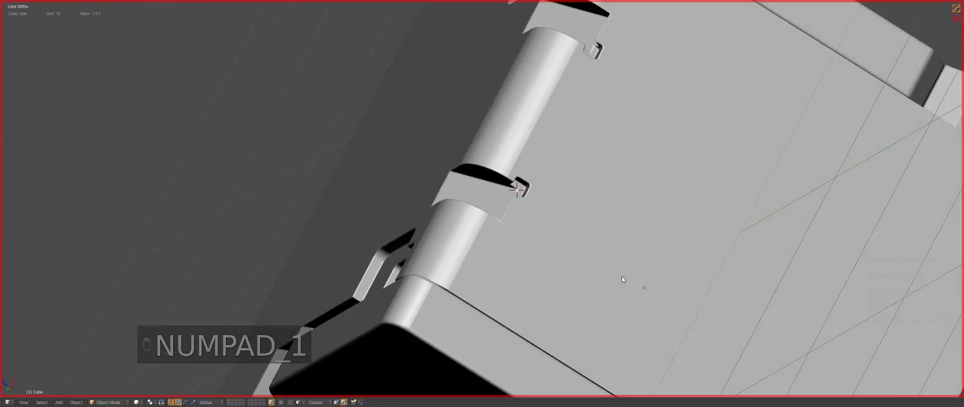
{"action": "key", "text": "KP_3"}
{"action": "key", "text": "z"}
{"action": "middle_click_drag", "start_coordinate": [510, 179], "coordinate": [541, 212]}
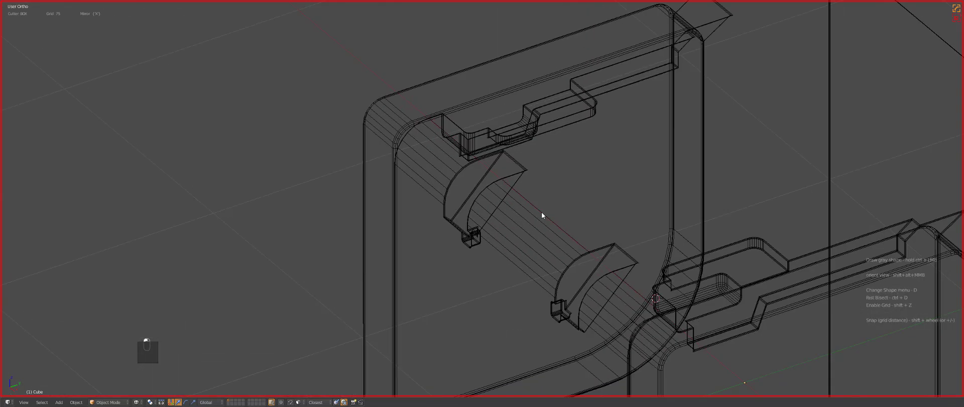
{"action": "key", "text": "z"}
{"action": "key", "text": "z"}
{"action": "key", "text": "KP_1"}
{"action": "key", "text": "KP_3"}
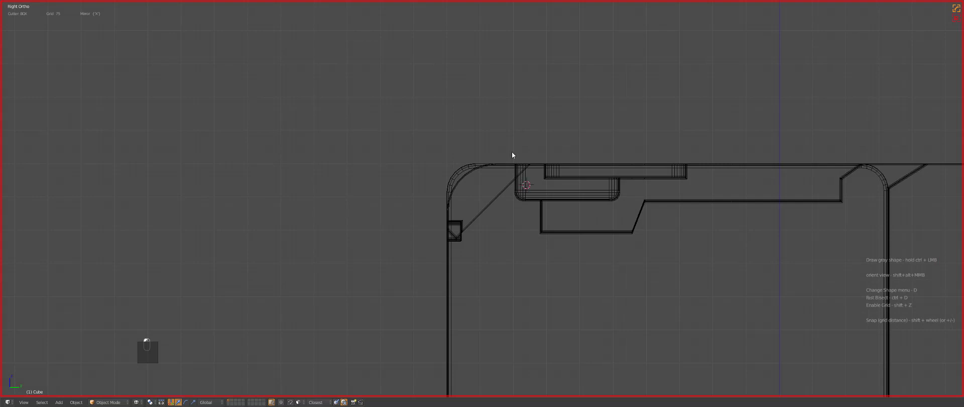
{"action": "middle_click_drag", "start_coordinate": [517, 186], "coordinate": [562, 226]}
{"action": "key", "text": "z"}
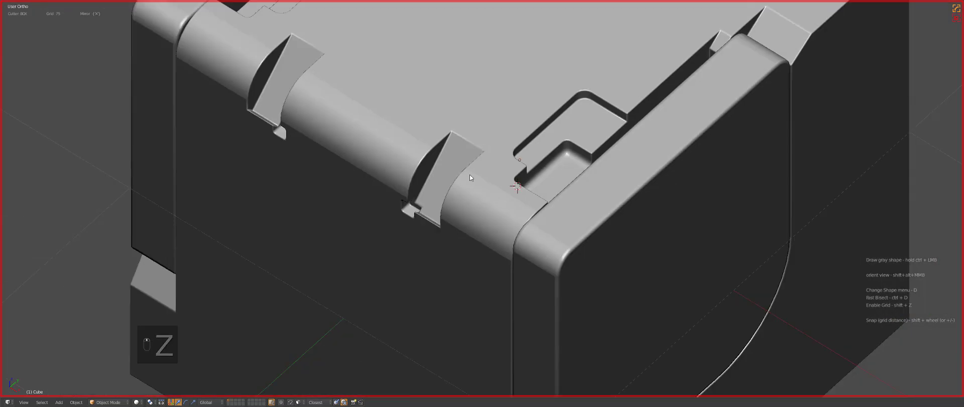
Try to cut a tall rectangular pocket with bevelled corners across the inner edge of the negative-X notch
{"action": "middle_click", "coordinate": [457, 160], "text": "alt+shift"}
{"action": "middle_click_drag", "start_coordinate": [471, 236], "coordinate": [715, 259], "text": "shift"}
{"action": "scroll", "coordinate": [480, 178], "scroll_direction": "up", "scroll_amount": 2}
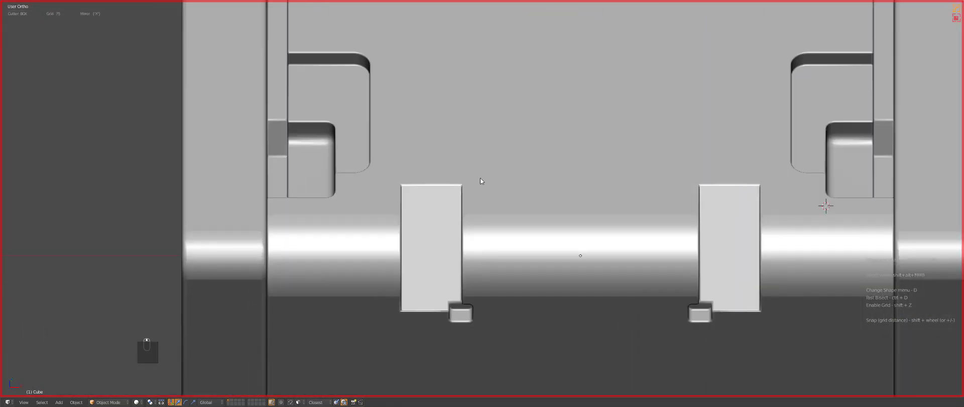
{"action": "left_click_drag", "start_coordinate": [447, 160], "coordinate": [487, 256]}
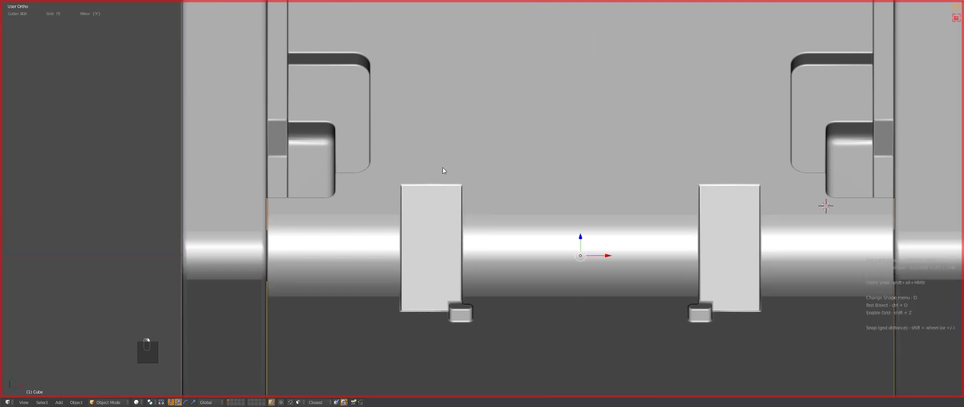
{"action": "mouse_move", "coordinate": [444, 168]}
{"action": "left_mouse_down"}
{"action": "mouse_move", "coordinate": [490, 278]}
{"action": "mouse_move", "coordinate": [486, 270]}
{"action": "left_mouse_up"}
{"action": "middle_click_drag", "start_coordinate": [486, 269], "coordinate": [533, 208]}
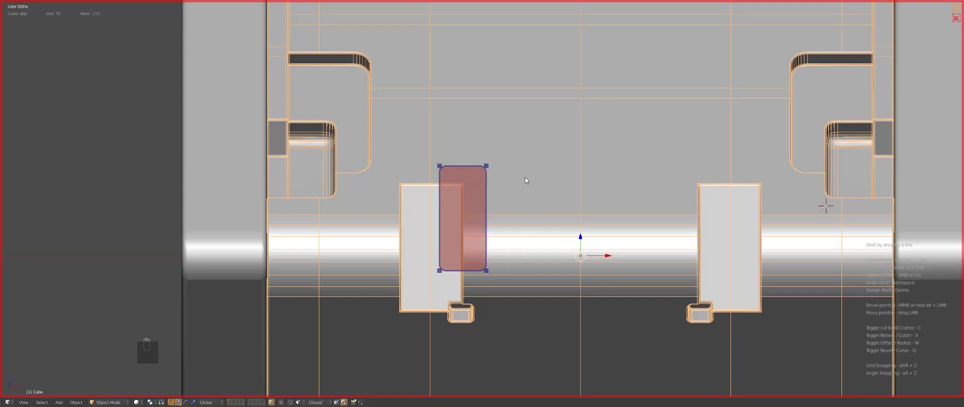
{"action": "key", "text": "q"}
{"action": "left_click", "coordinate": [473, 204]}
{"action": "middle_click_drag", "start_coordinate": [474, 204], "coordinate": [520, 231]}
Check the new pocket's mesh and undo the cut across the negative-X notch's inner edge
{"action": "key", "text": "Tab"}
{"action": "key", "text": "Tab"}
{"action": "key", "text": "ctrl+z"}
{"action": "scroll", "coordinate": [522, 230], "scroll_direction": "down", "scroll_amount": 1}
{"action": "scroll", "coordinate": [523, 228], "scroll_direction": "up", "scroll_amount": 4}
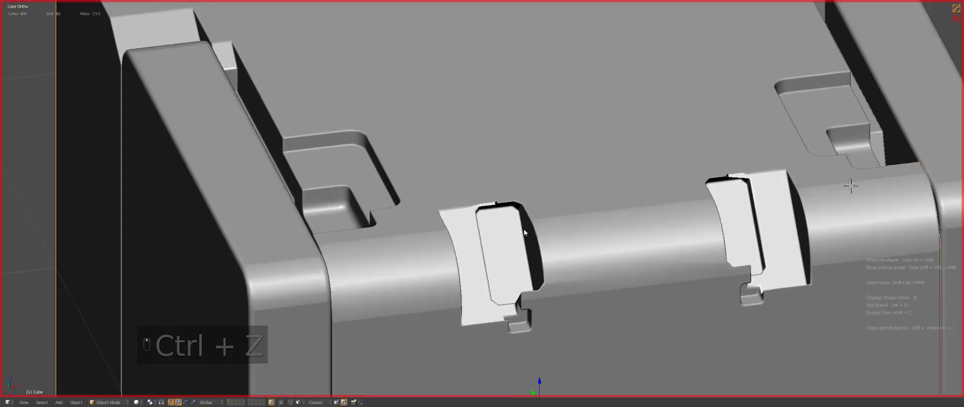
{"action": "key", "text": "ctrl+z"}
Try to cut a smaller bevelled rectangular pocket across the negative-X notch's inner edge
{"action": "scroll", "coordinate": [520, 212], "scroll_direction": "down", "scroll_amount": 3}
{"action": "middle_click_drag", "start_coordinate": [520, 212], "coordinate": [541, 137]}
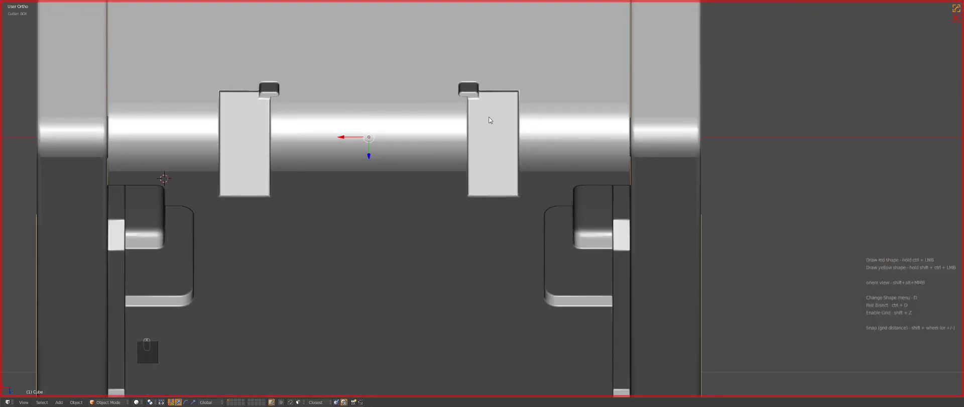
{"action": "left_click_drag", "start_coordinate": [489, 116], "coordinate": [450, 181], "text": "ctrl"}
{"action": "mouse_move", "coordinate": [483, 155]}
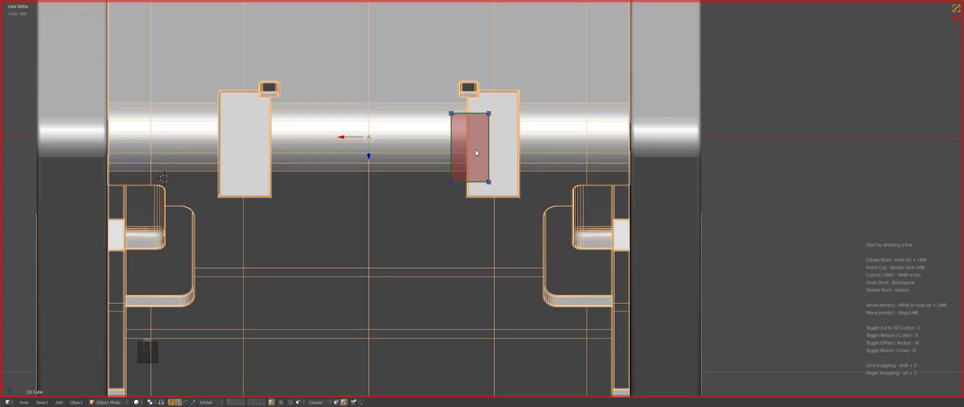
{"action": "double_click", "coordinate": [475, 149]}
{"action": "middle_click_drag", "start_coordinate": [475, 149], "coordinate": [543, 182]}
Try dissolving an edge on the notch face beside the pocket and undo it together with the pocket cut
{"action": "key", "text": "Tab"}
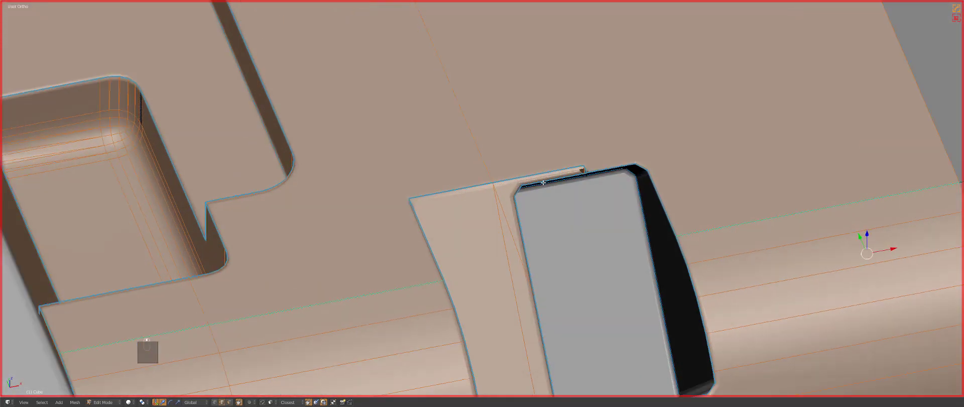
{"action": "right_click", "coordinate": [504, 206]}
{"action": "key", "text": "ctrl+x"}
{"action": "middle_click_drag", "start_coordinate": [504, 206], "coordinate": [575, 174]}
{"action": "key", "text": "ctrl+z"}
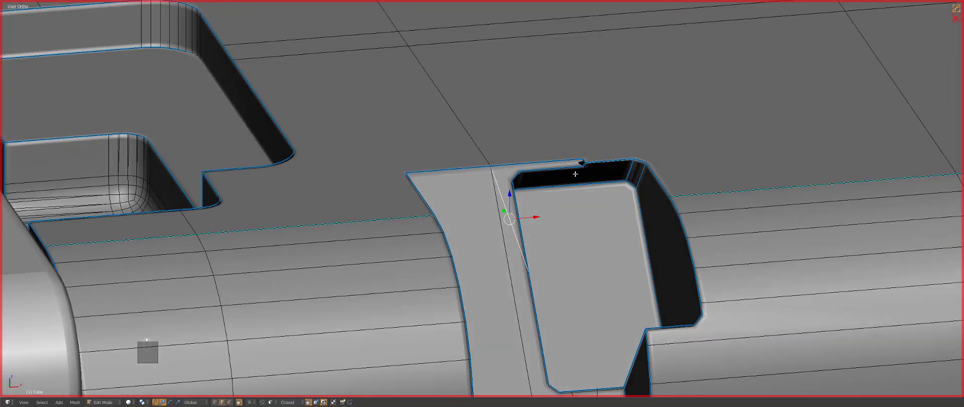
{"action": "key", "text": "Tab"}
{"action": "key", "text": "ctrl+z"}
{"action": "key", "text": "ctrl+z"}
Cut a bevelled rectangular pocket across the inner edge of the negative-X notch, just above the small corner pocket
{"action": "key", "text": "z"}
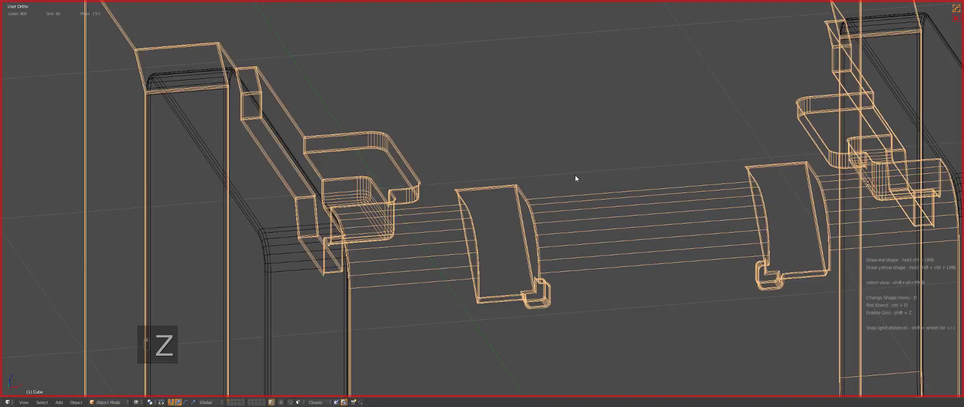
{"action": "key", "text": "KP_1"}
{"action": "key", "text": "z"}
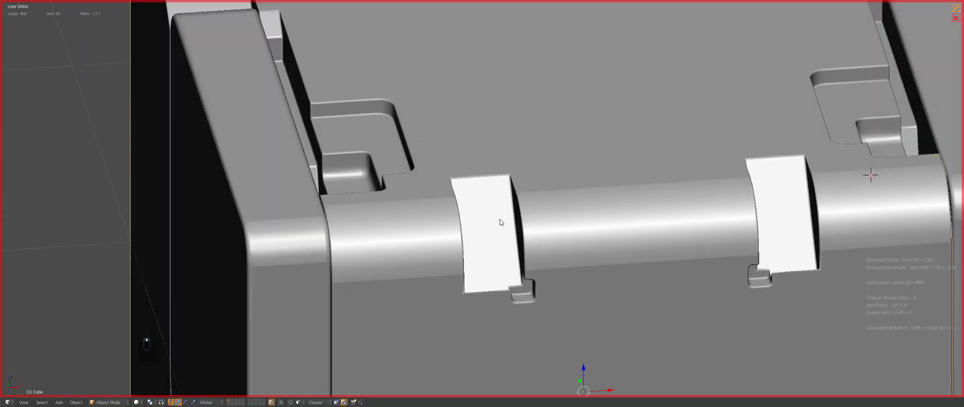
{"action": "mouse_move", "coordinate": [500, 221]}
{"action": "middle_mouse_down"}
{"action": "mouse_move", "coordinate": [542, 160]}
{"action": "mouse_move", "coordinate": [489, 133]}
{"action": "middle_mouse_up"}
{"action": "scroll", "coordinate": [525, 173], "scroll_direction": "up", "scroll_amount": 4}
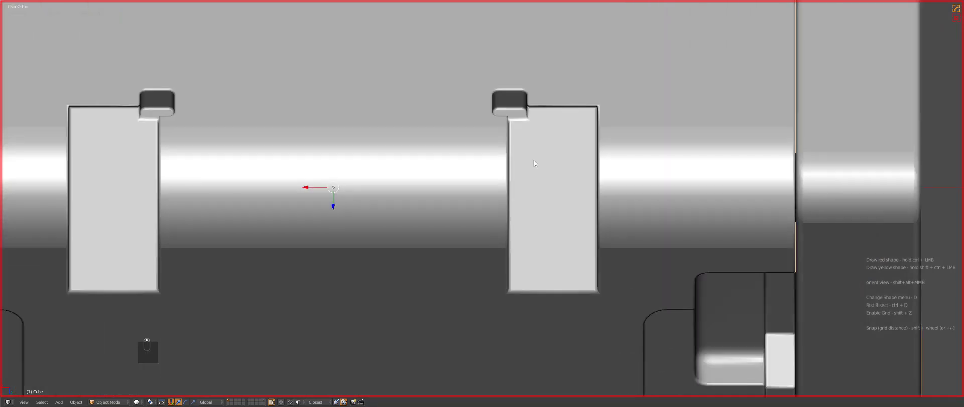
{"action": "mouse_move", "coordinate": [534, 159]}
{"action": "left_mouse_down", "text": "ctrl"}
{"action": "mouse_move", "coordinate": [483, 239]}
{"action": "mouse_move", "coordinate": [487, 263]}
{"action": "left_mouse_up", "text": "ctrl"}
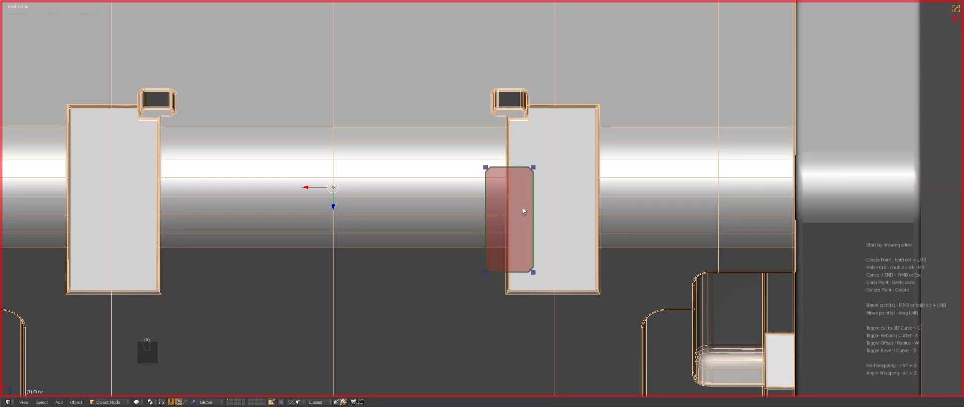
{"action": "double_click", "coordinate": [523, 207]}
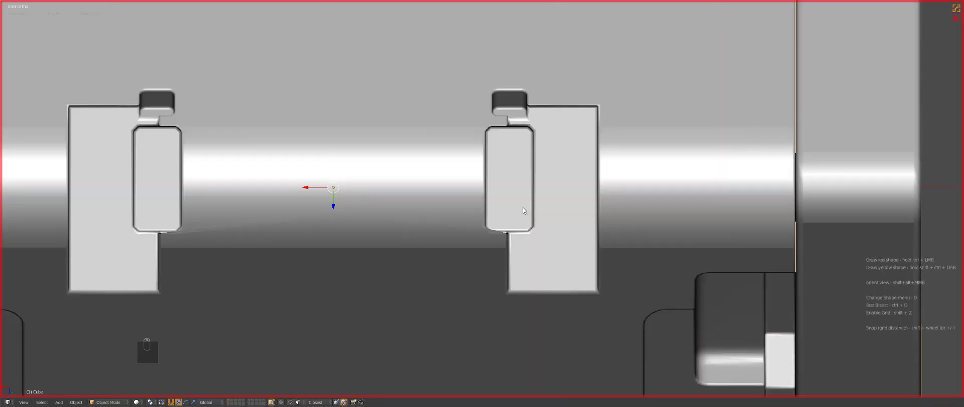
Slide the edge running along the rounded front edge beside the new pocket and symmetrize the cube along X
{"action": "middle_click_drag", "start_coordinate": [528, 250], "coordinate": [663, 237]}
{"action": "key", "text": "Tab"}
{"action": "left_click", "coordinate": [663, 238], "text": "alt"}
{"action": "left_click", "coordinate": [763, 209], "text": "alt"}
{"action": "key", "text": "g"}
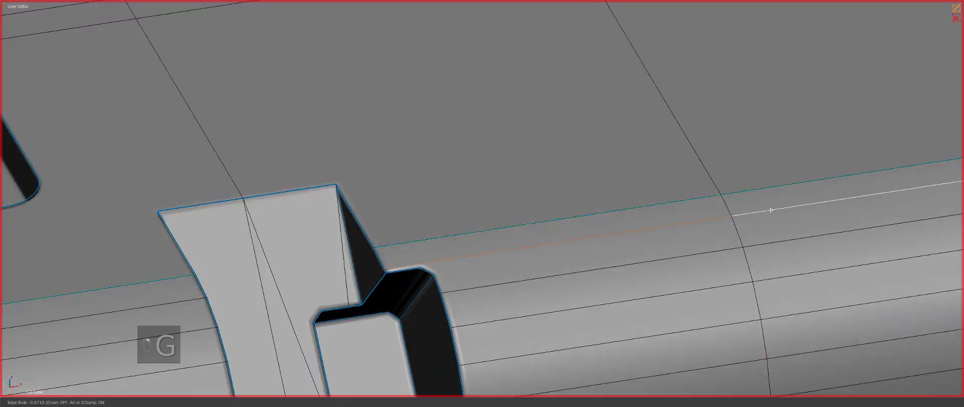
{"action": "left_click", "coordinate": [763, 205]}
{"action": "scroll", "coordinate": [632, 202], "scroll_direction": "down", "scroll_amount": 4}
{"action": "key", "text": "alt+x"}
{"action": "middle_click_drag", "start_coordinate": [632, 202], "coordinate": [419, 196]}
{"action": "key", "text": "Tab"}
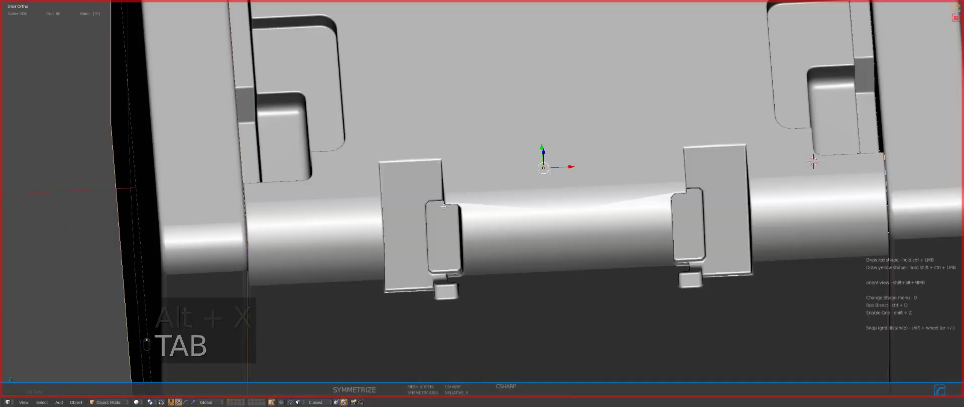
Dissolve the stray diagonal edges on the face of the negative-X notch
{"action": "key", "text": "Tab"}
{"action": "key", "text": "Tab"}
{"action": "key", "text": "ctrl+x"}
{"action": "key", "text": "ctrl+x"}
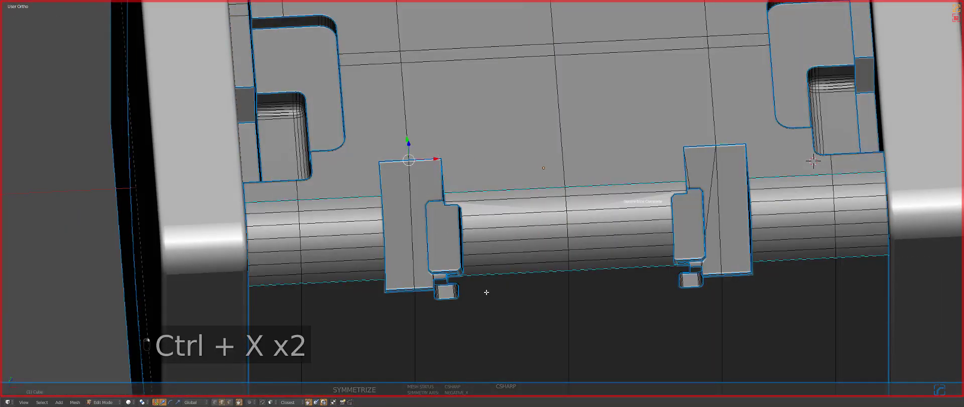
{"action": "key", "text": "Tab"}
{"action": "scroll", "coordinate": [492, 288], "scroll_direction": "down", "scroll_amount": 3}
{"action": "scroll", "coordinate": [514, 236], "scroll_direction": "up", "scroll_amount": 3}
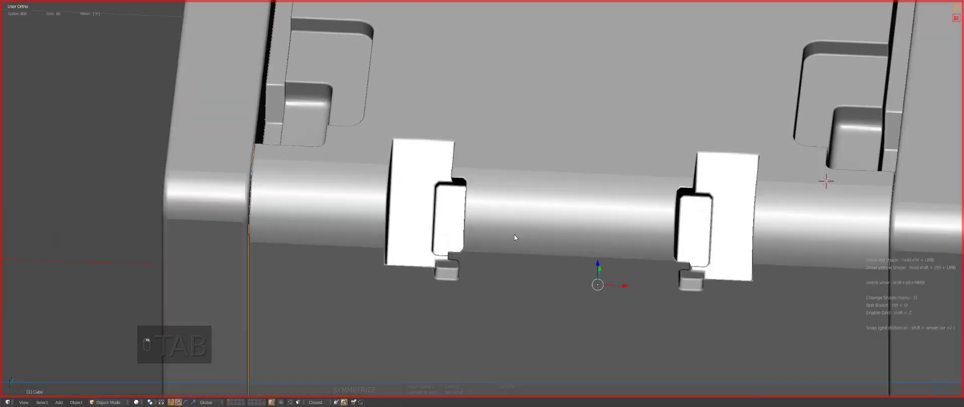
Bevel the central vertical edge loop into a wide one-segment strip between the notches and symmetrize the mesh from negative X
{"action": "key", "text": "Tab"}
{"action": "scroll", "coordinate": [514, 234], "scroll_direction": "down", "scroll_amount": 3}
{"action": "key", "text": "KP_1"}
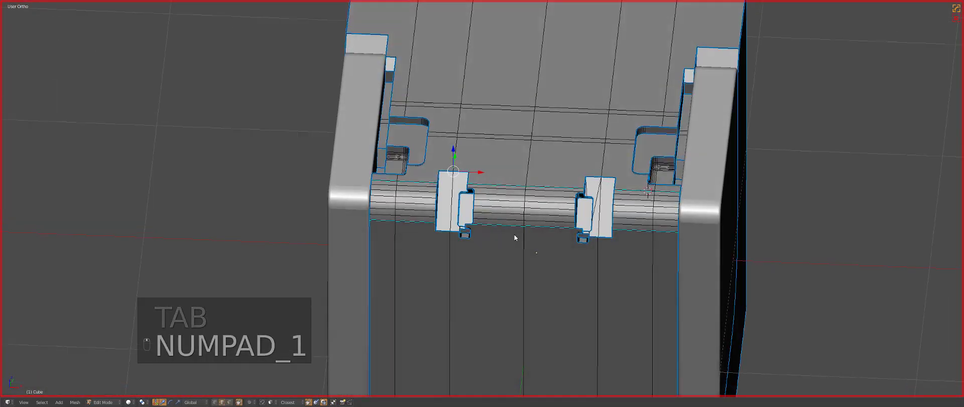
{"action": "key", "text": "ctrl+b"}
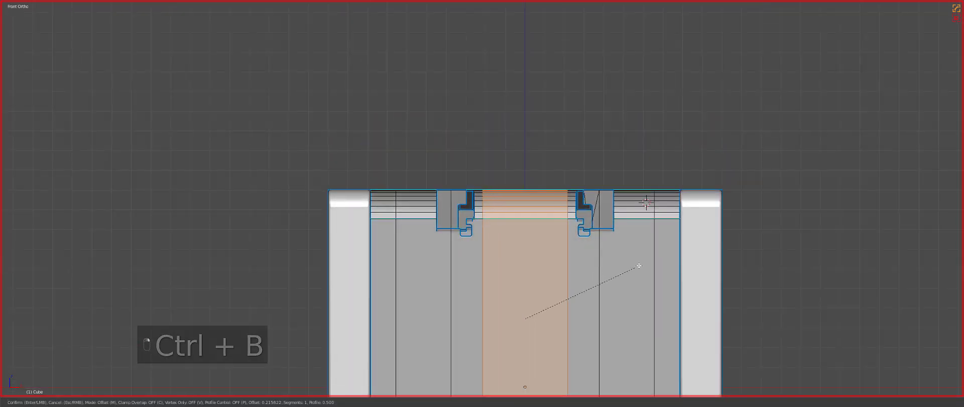
{"action": "left_click", "coordinate": [639, 267]}
{"action": "middle_click_drag", "start_coordinate": [639, 267], "coordinate": [643, 201]}
{"action": "key", "text": "a"}
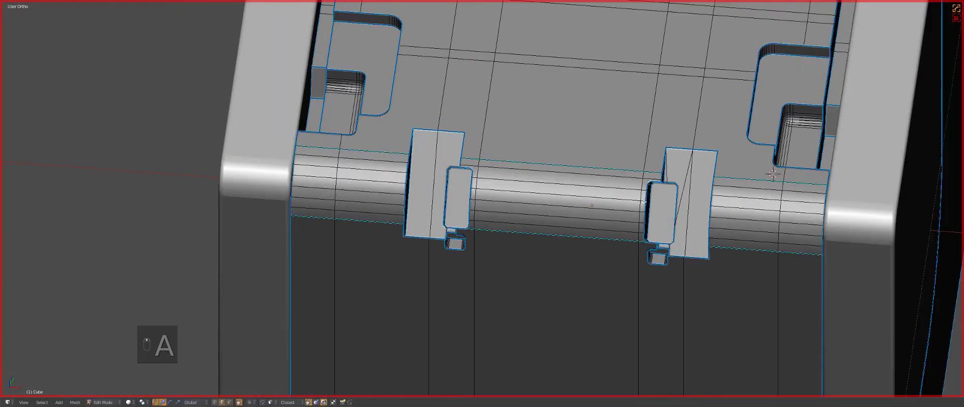
{"action": "key", "text": "alt+x"}
{"action": "middle_click_drag", "start_coordinate": [509, 261], "coordinate": [527, 254]}
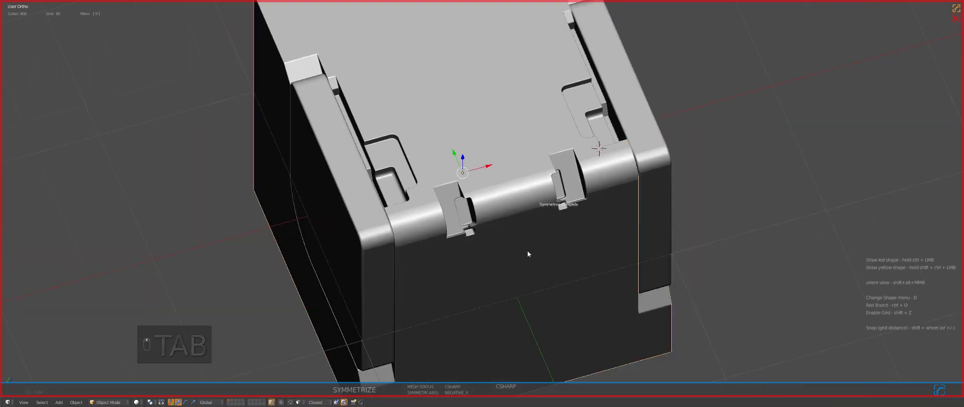
Bevel the cube's centre edge loop again into a narrow strip and leave Edit Mode
{"action": "key", "text": "Tab"}
{"action": "left_click", "coordinate": [522, 229], "text": "alt"}
{"action": "key", "text": "ctrl+b"}
{"action": "left_click", "coordinate": [608, 220]}
{"action": "key", "text": "Tab"}
{"action": "scroll", "coordinate": [523, 227], "scroll_direction": "down", "scroll_amount": 5}
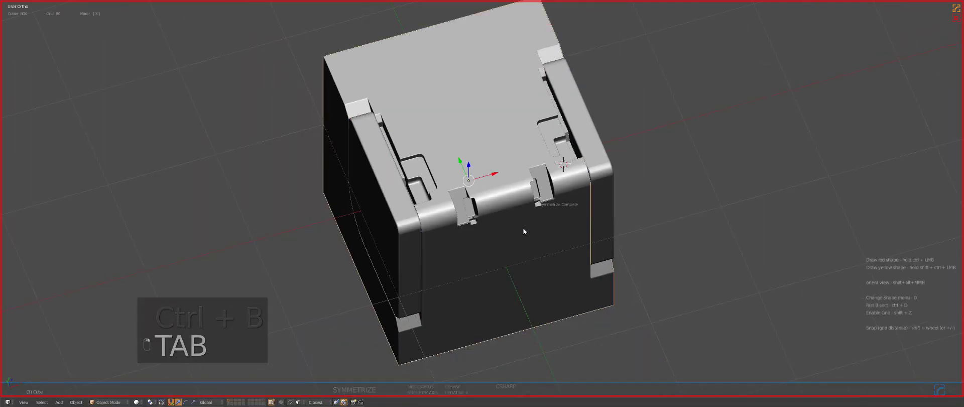
Examine the cube and its centre strip in the front view, comparing wireframe and shaded display
{"action": "middle_click_drag", "start_coordinate": [522, 227], "coordinate": [504, 227]}
{"action": "key", "text": "a"}
{"action": "key", "text": "a"}
{"action": "key", "text": "KP_1"}
{"action": "key", "text": "z"}
{"action": "key", "text": "z"}
{"action": "key", "text": "z"}
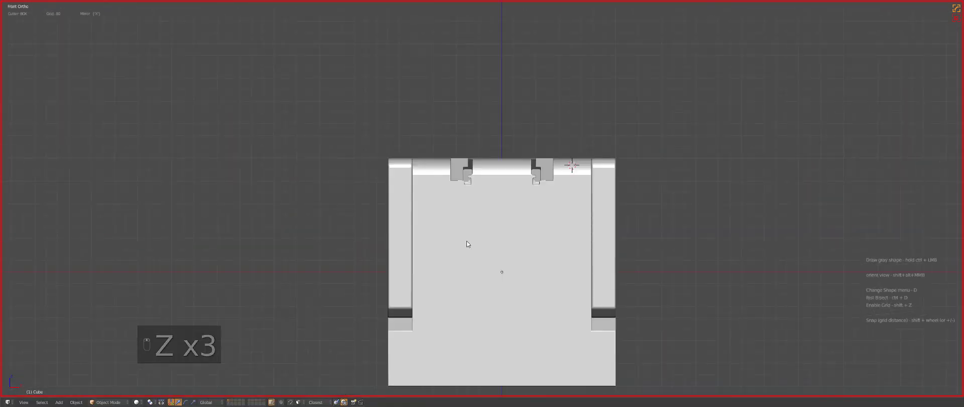
{"action": "right_click", "coordinate": [467, 244]}
{"action": "key", "text": "z"}
{"action": "key", "text": "Tab"}
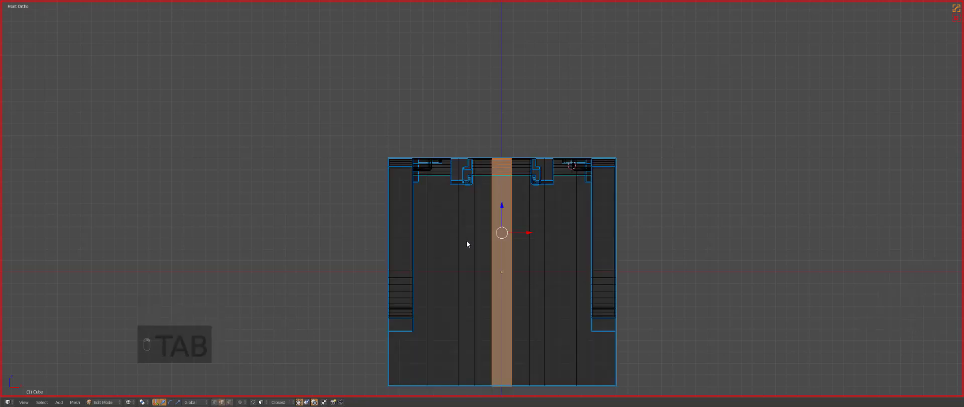
{"action": "scroll", "coordinate": [466, 240], "scroll_direction": "up", "scroll_amount": 1}
{"action": "key", "text": "Tab"}
{"action": "key", "text": "z"}
{"action": "key", "text": "Tab"}
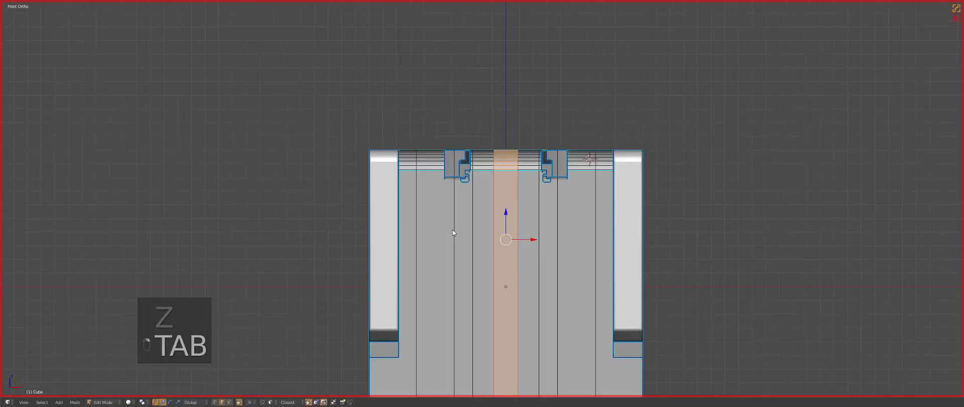
Snap the 3D cursor to the vertical edge below the cube's negative-X notch and leave Edit Mode
{"action": "right_click", "coordinate": [453, 232]}
{"action": "key", "text": "ctrl+Tab"}
{"action": "key", "text": "shift+s"}
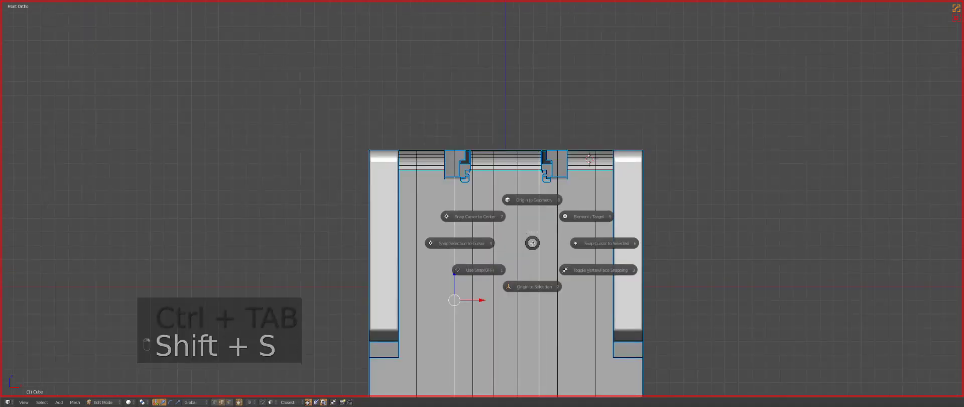
{"action": "left_click", "coordinate": [586, 248]}
{"action": "key", "text": "Tab"}
{"action": "key", "text": "a"}
{"action": "key", "text": "a"}
Draw a tall box below the negative-X notch on the front face and delete its mirrored copy on positive X
{"action": "mouse_move", "coordinate": [418, 192]}
{"action": "left_mouse_down", "text": "ctrl"}
{"action": "mouse_move", "coordinate": [485, 276]}
{"action": "mouse_move", "coordinate": [477, 304]}
{"action": "left_mouse_up", "text": "ctrl"}
{"action": "key", "text": "Tab"}
{"action": "key", "text": "a"}
{"action": "key", "text": "a"}
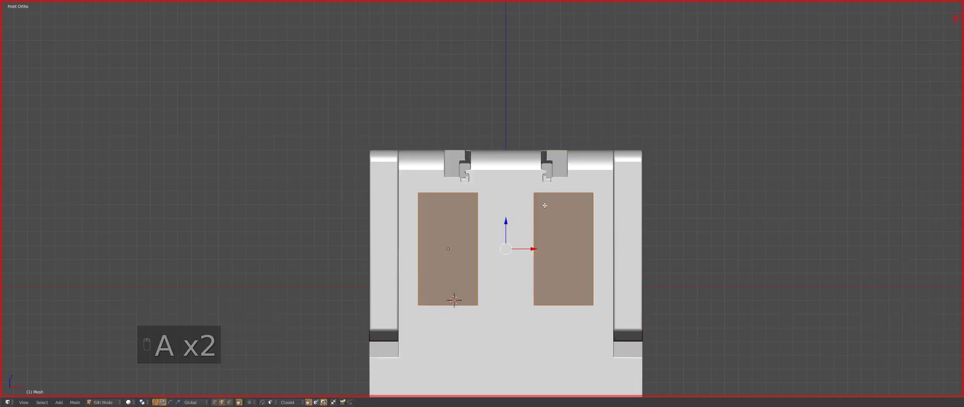
{"action": "key", "text": "a"}
{"action": "key", "text": "a"}
{"action": "key", "text": "l"}
{"action": "key", "text": "x"}
{"action": "left_click", "coordinate": [544, 205]}
{"action": "key", "text": "Tab"}
Rotate the box diagonally in the right view and move it so its corner cuts into the cube's front face
{"action": "key", "text": "z"}
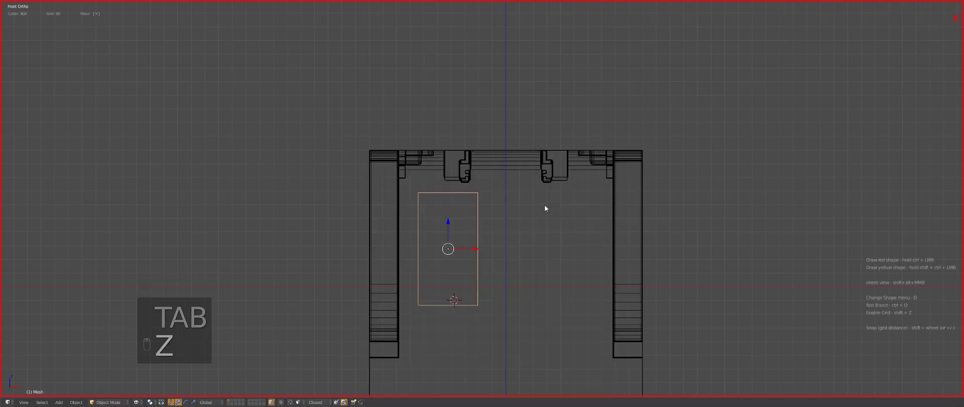
{"action": "key", "text": "KP_1"}
{"action": "key", "text": "KP_3"}
{"action": "key", "text": "r"}
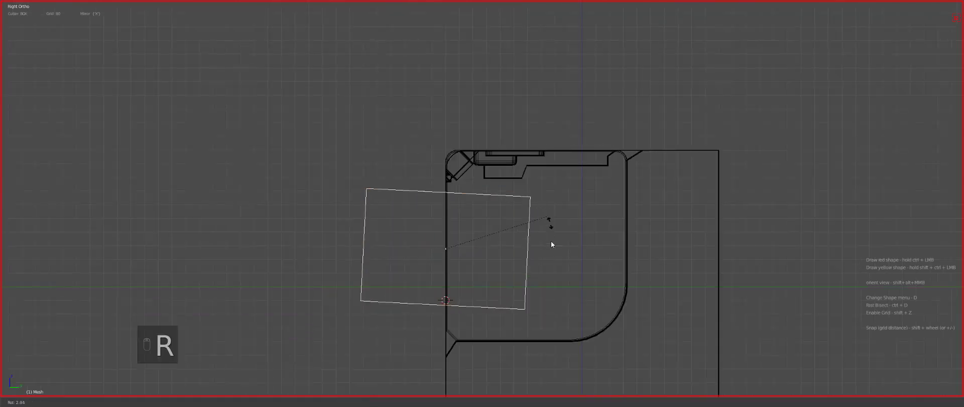
{"action": "left_click", "coordinate": [525, 243]}
{"action": "key", "text": "g"}
{"action": "key", "text": "r"}
{"action": "left_click", "coordinate": [494, 248]}
{"action": "key", "text": "g"}
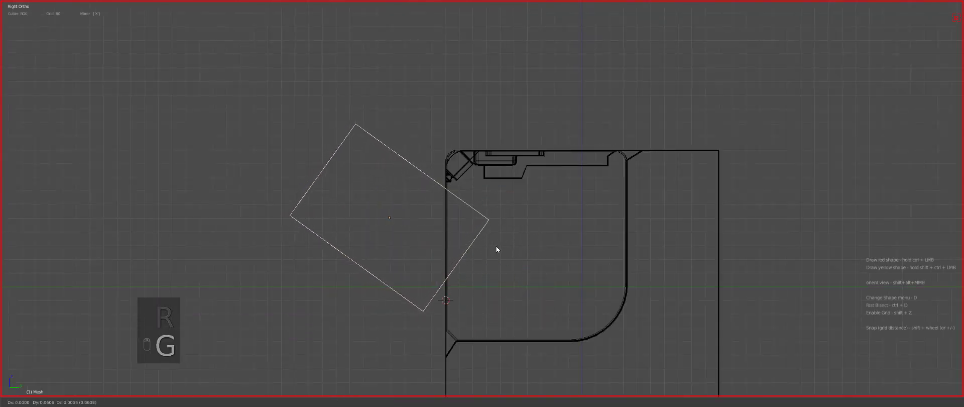
{"action": "key", "text": "r"}
{"action": "left_click", "coordinate": [498, 248]}
Enlarge the box and align it between the negative-X side piece and the cube's centre in the front view
{"action": "key", "text": "z"}
{"action": "key", "text": "KP_1"}
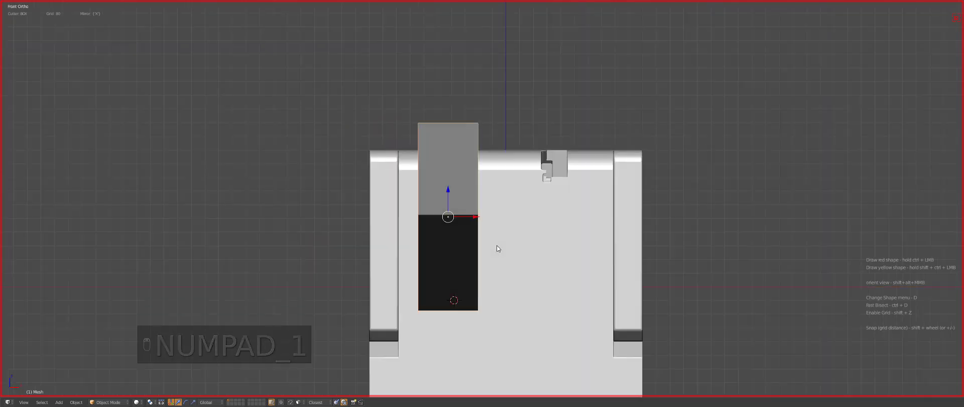
{"action": "key", "text": "g"}
{"action": "key", "text": "s"}
{"action": "key", "text": "g"}
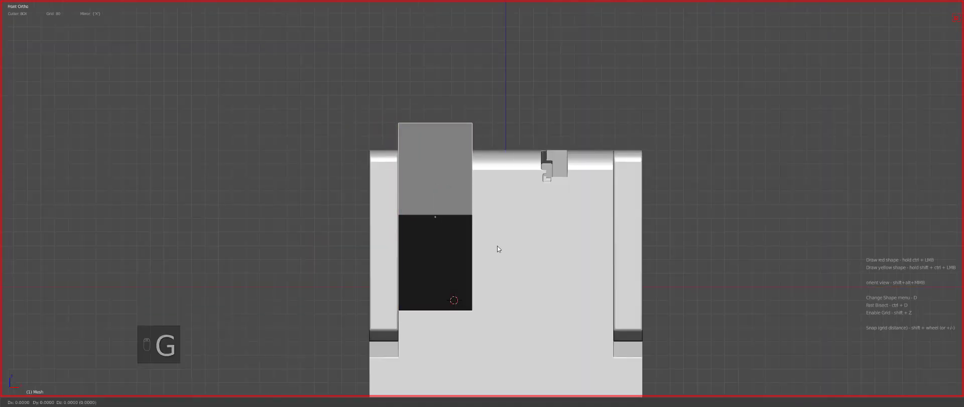
{"action": "left_click", "coordinate": [504, 248]}
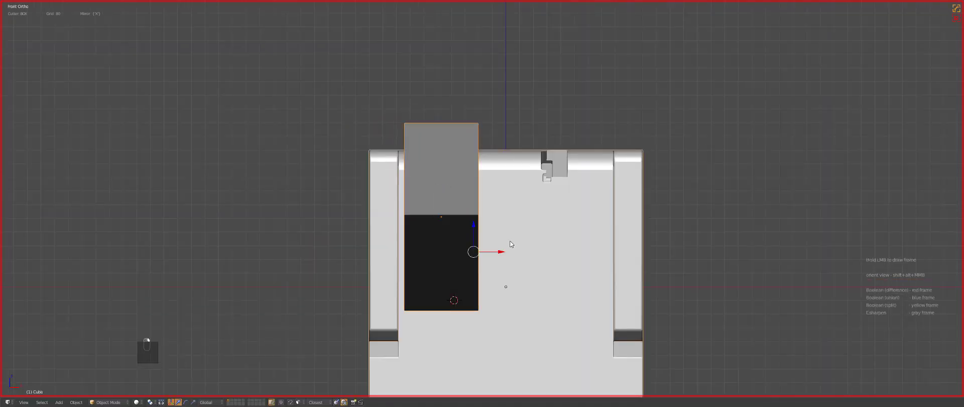
Subtract the box from the cube as a pocket, rounding the cutter with a six-segment bevel 0.040 wide, and hide the cutter
{"action": "middle_click_drag", "start_coordinate": [459, 213], "coordinate": [510, 221]}
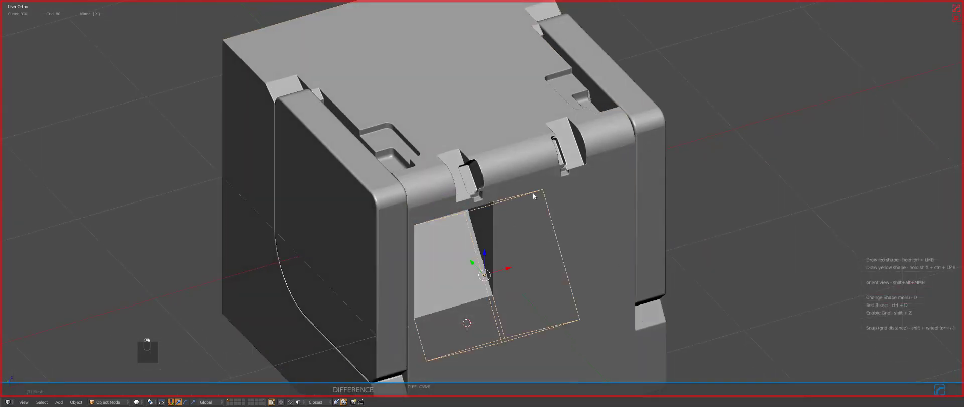
{"action": "key", "text": "q"}
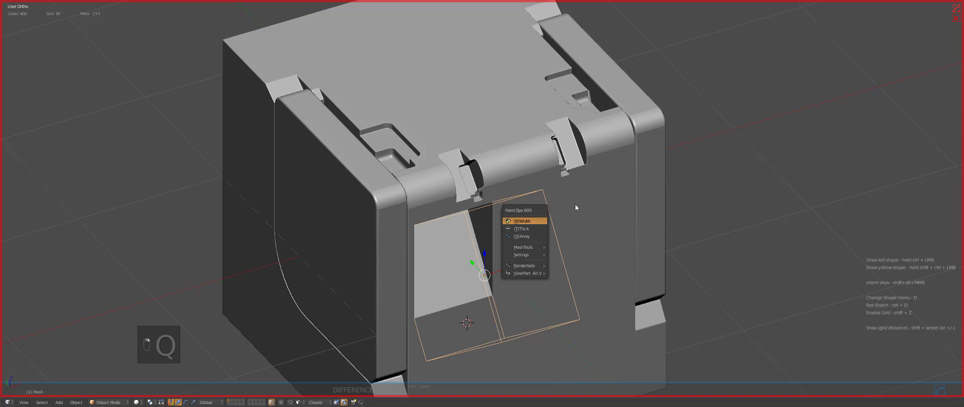
{"action": "key", "text": "b"}
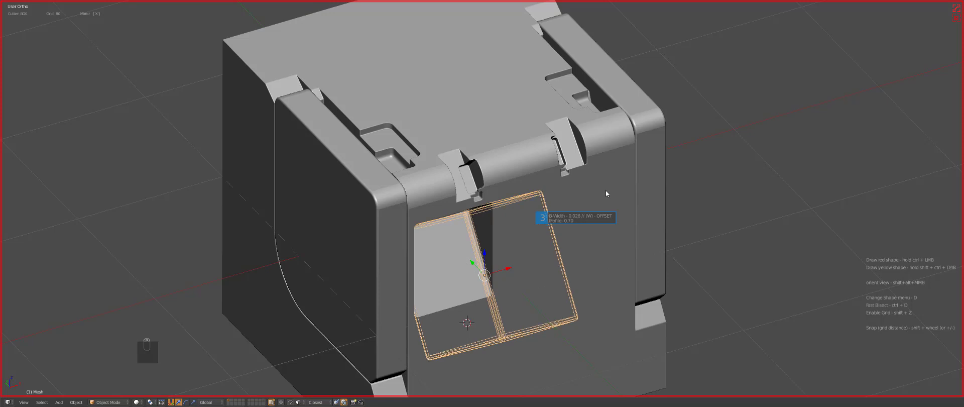
{"action": "scroll", "coordinate": [603, 193], "scroll_direction": "up", "scroll_amount": 2}
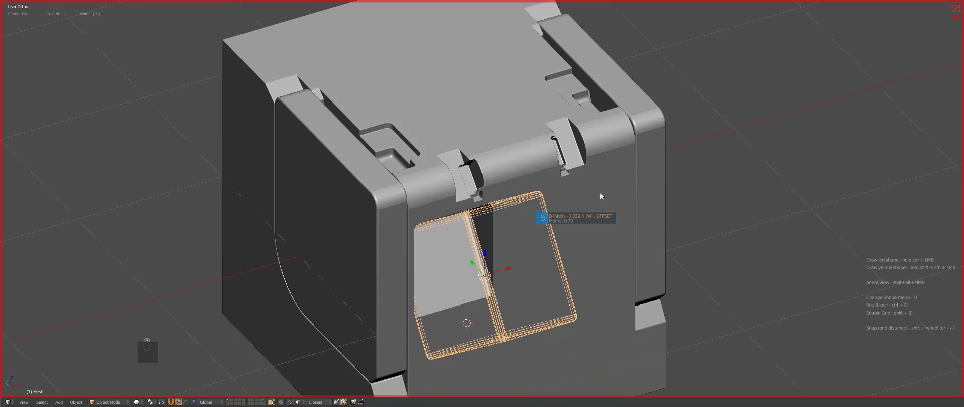
{"action": "scroll", "coordinate": [601, 192], "scroll_direction": "up", "scroll_amount": 1}
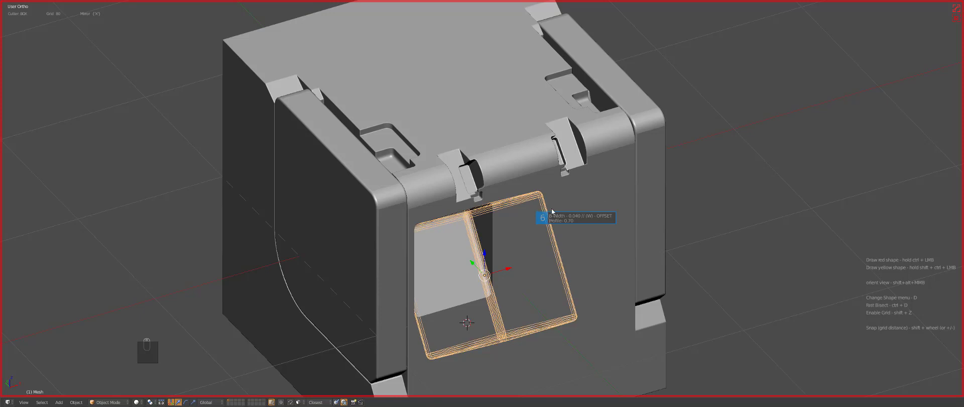
{"action": "key", "text": "h"}
Symmetrize the cube from negative X to repeat the rounded pocket on the positive-X side
{"action": "mouse_move", "coordinate": [523, 240]}
{"action": "middle_mouse_down"}
{"action": "mouse_move", "coordinate": [502, 240]}
{"action": "mouse_move", "coordinate": [497, 201]}
{"action": "mouse_move", "coordinate": [524, 241]}
{"action": "mouse_move", "coordinate": [572, 256]}
{"action": "mouse_move", "coordinate": [524, 250]}
{"action": "middle_mouse_up"}
{"action": "right_click", "coordinate": [515, 226]}
{"action": "key", "text": "q"}
{"action": "key", "text": "alt+x"}
{"action": "scroll", "coordinate": [524, 250], "scroll_direction": "up", "scroll_amount": 1}
{"action": "key", "text": "z"}
{"action": "key", "text": "KP_1"}
{"action": "key", "text": "a"}
{"action": "key", "text": "a"}
{"action": "scroll", "coordinate": [527, 256], "scroll_direction": "down", "scroll_amount": 2}
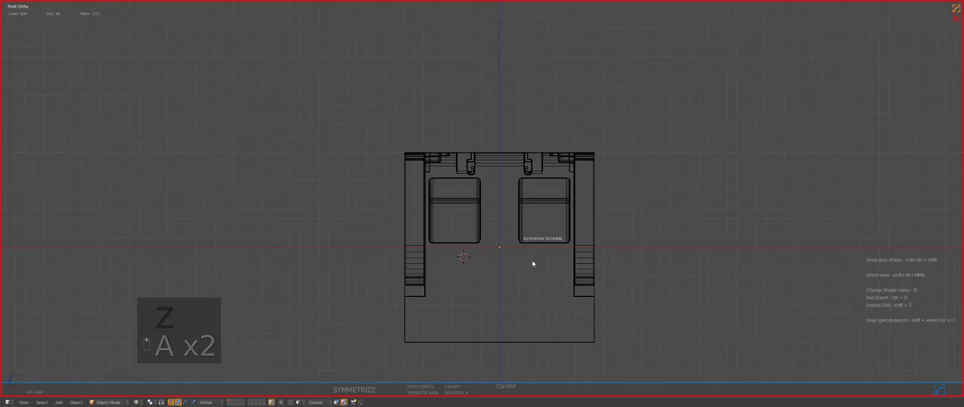
Split the cube into a centre strip and outer bodies with a mirrored pair of full-height box cuts
{"action": "right_click", "coordinate": [533, 209]}
{"action": "key", "text": "z"}
{"action": "left_click_drag", "start_coordinate": [409, 103], "coordinate": [501, 335], "text": "ctrl"}
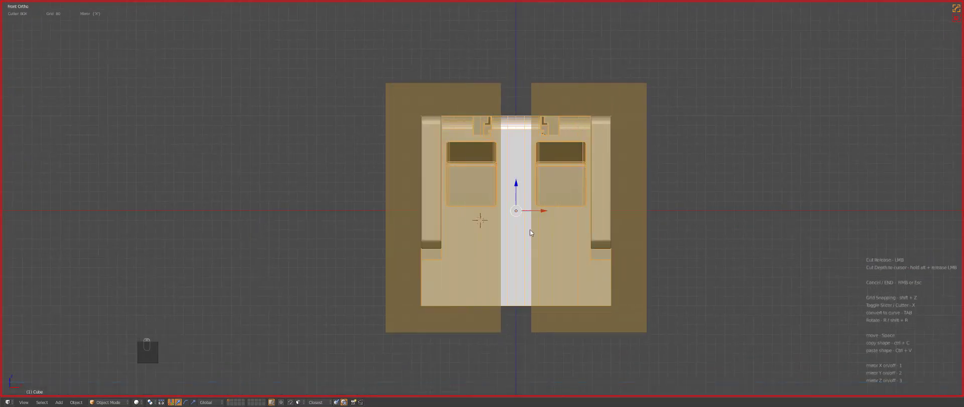
{"action": "key", "text": "a"}
{"action": "right_click", "coordinate": [545, 209]}
Delete the linked vertices of the positive-X body, keeping the negative-X body, and leave Edit Mode
{"action": "key", "text": "Tab"}
{"action": "key", "text": "a"}
{"action": "key", "text": "a"}
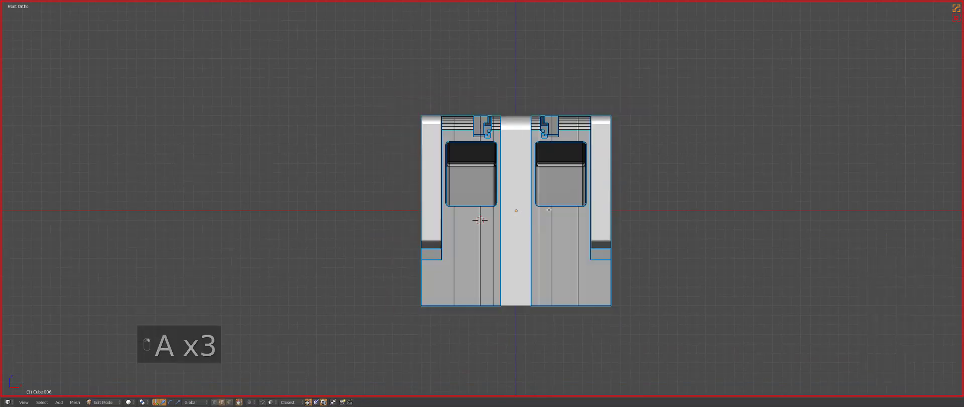
{"action": "key", "text": "ctrl+Tab"}
{"action": "left_click", "coordinate": [544, 206]}
{"action": "key", "text": "semicolon"}
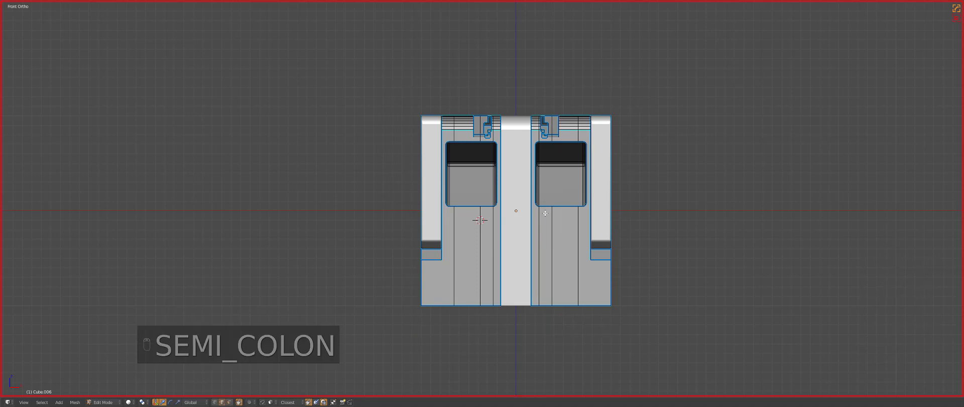
{"action": "key", "text": "l"}
{"action": "key", "text": "l"}
{"action": "key", "text": "x"}
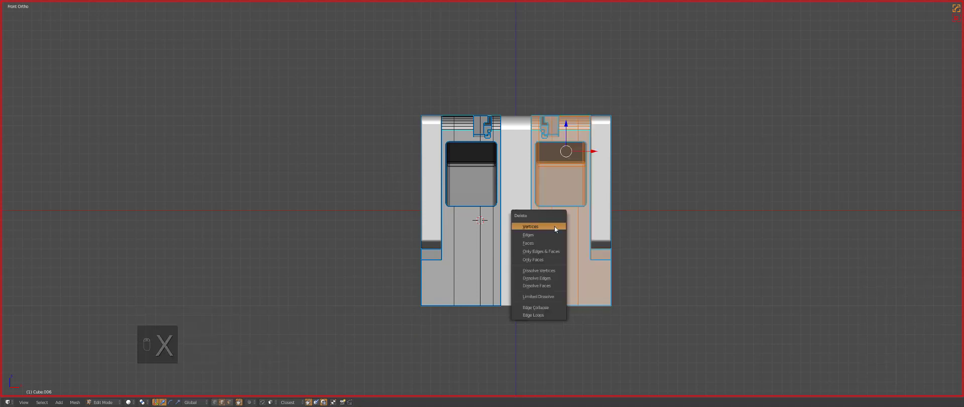
{"action": "left_click", "coordinate": [556, 226]}
{"action": "key", "text": "Tab"}
Examine the Sharps options for crease, bevel weight, seam and sharp in the HOps Helper
{"action": "key", "text": "a"}
{"action": "key", "text": "a"}
{"action": "middle_click_drag", "start_coordinate": [552, 192], "coordinate": [547, 228]}
{"action": "key", "text": "a"}
{"action": "key", "text": "a"}
{"action": "key", "text": "ctrl+grave"}
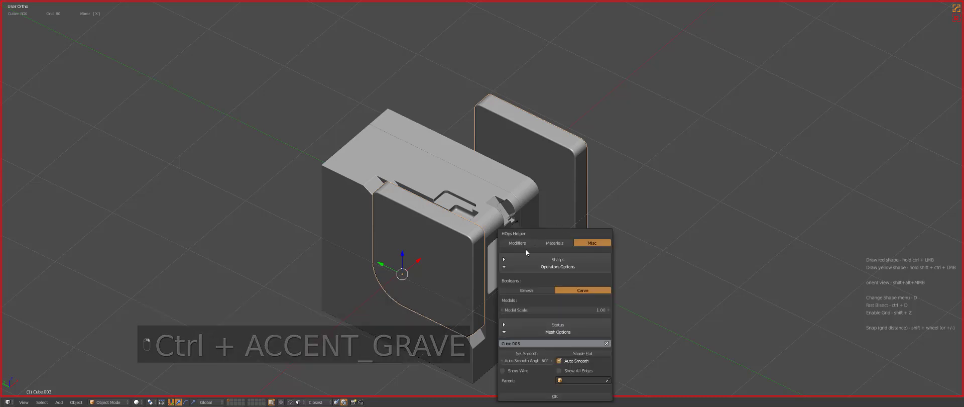
{"action": "left_click", "coordinate": [505, 268]}
{"action": "left_click", "coordinate": [506, 283]}
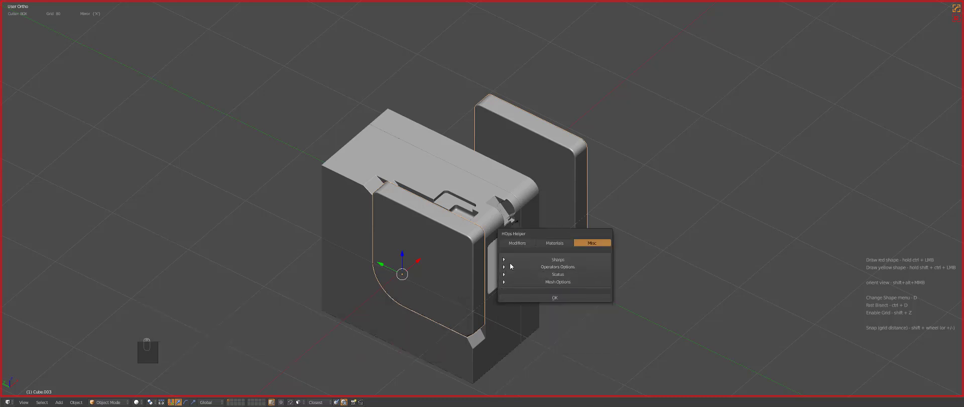
{"action": "left_click", "coordinate": [505, 261]}
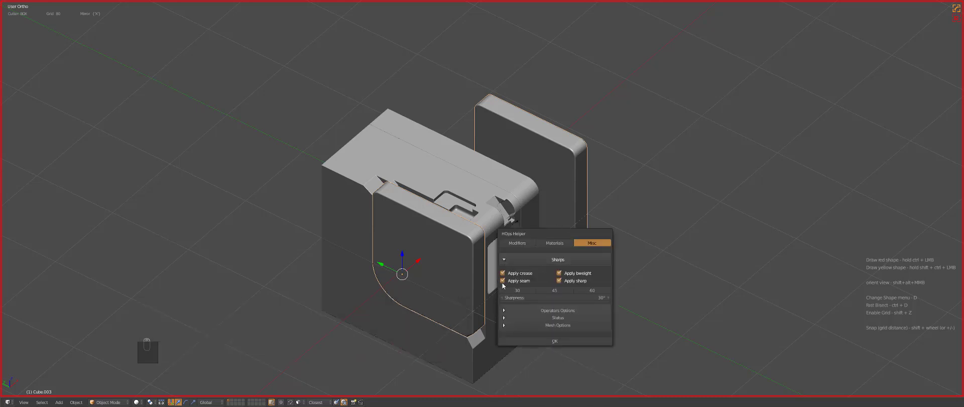
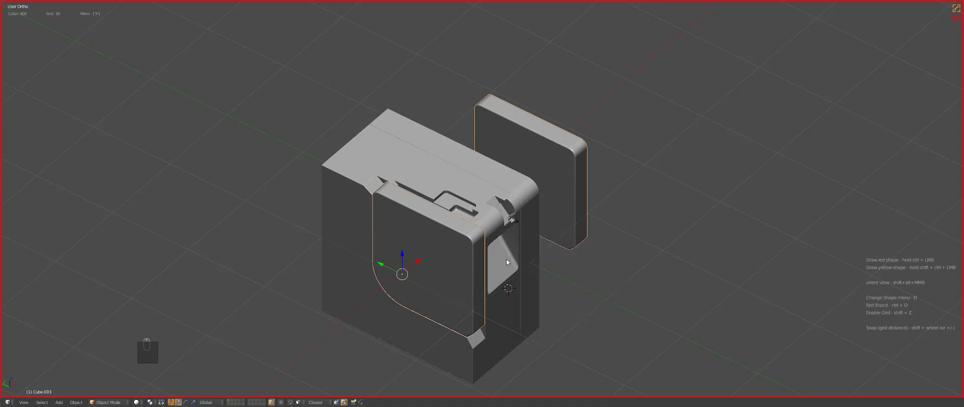
Try to mirror the negative-X body across X with the side piece also selected
{"action": "middle_click_drag", "start_coordinate": [506, 258], "coordinate": [484, 281]}
{"action": "key", "text": "a"}
{"action": "right_click", "coordinate": [464, 261]}
{"action": "key", "text": "alt+shift+x"}
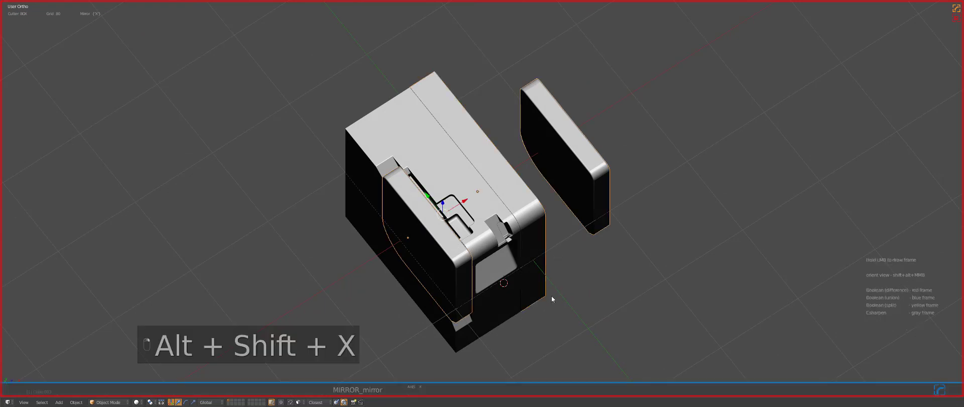
{"action": "middle_click_drag", "start_coordinate": [551, 295], "coordinate": [511, 239]}
{"action": "key", "text": "ctrl+z"}
Mirror the negative-X body across the X axis to rebuild the positive-X half
{"action": "key", "text": "a"}
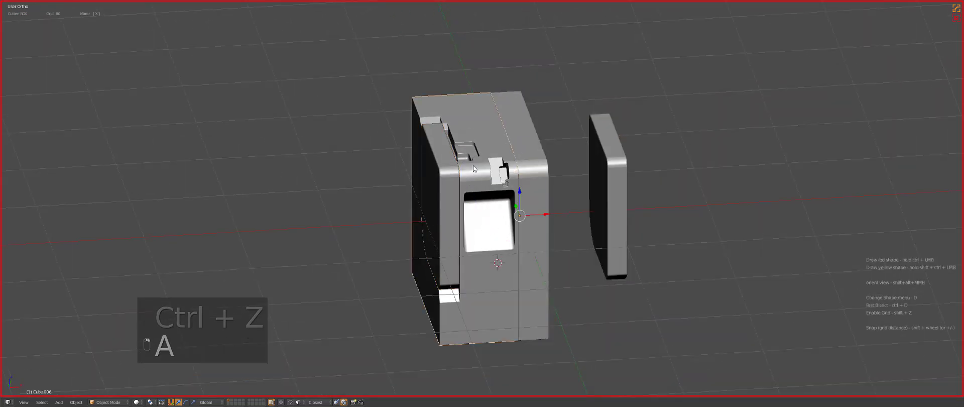
{"action": "key", "text": "alt+shift+x"}
{"action": "key", "text": "a"}
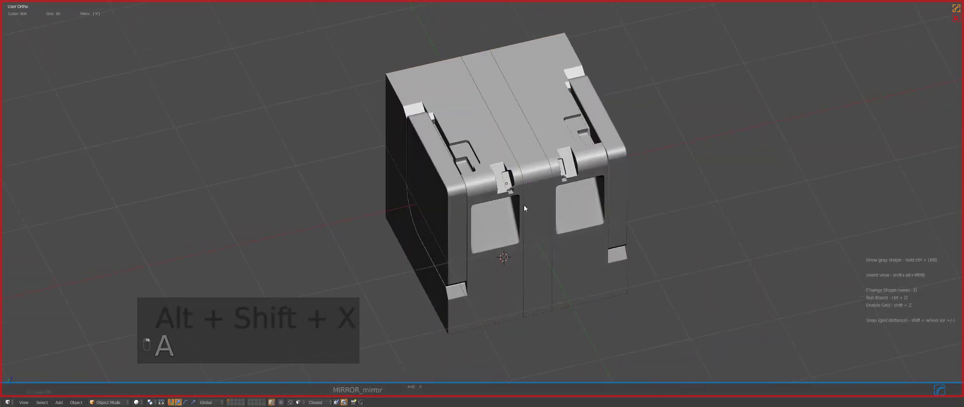
{"action": "middle_click_drag", "start_coordinate": [523, 204], "coordinate": [508, 271]}
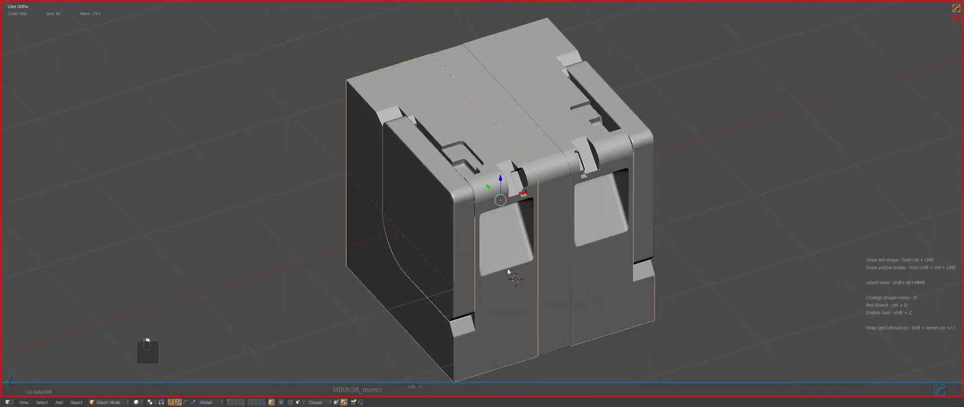
{"action": "scroll", "coordinate": [494, 224], "scroll_direction": "up", "scroll_amount": 3}
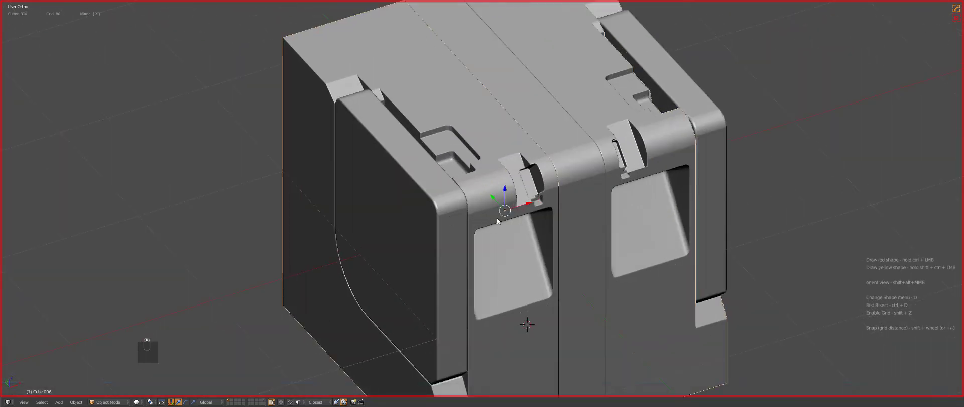
Open the negative-X body in Edit Mode with face selection
{"action": "key", "text": "ctrl+grave"}
{"action": "key", "text": "Tab"}
{"action": "key", "text": "ctrl+Tab"}
{"action": "left_click", "coordinate": [504, 238]}
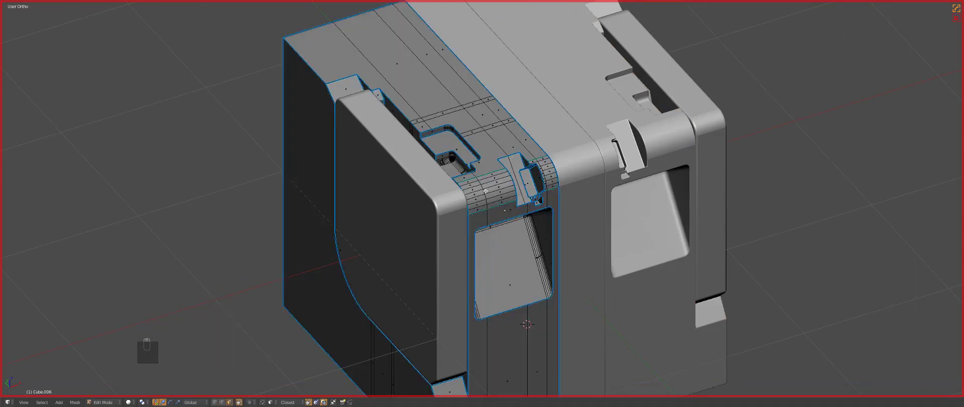
{"action": "scroll", "coordinate": [510, 211], "scroll_direction": "down", "scroll_amount": 2, "text": "shift"}
{"action": "scroll", "coordinate": [509, 211], "scroll_direction": "up", "scroll_amount": 5, "text": "shift"}
{"action": "scroll", "coordinate": [528, 189], "scroll_direction": "up", "scroll_amount": 1}
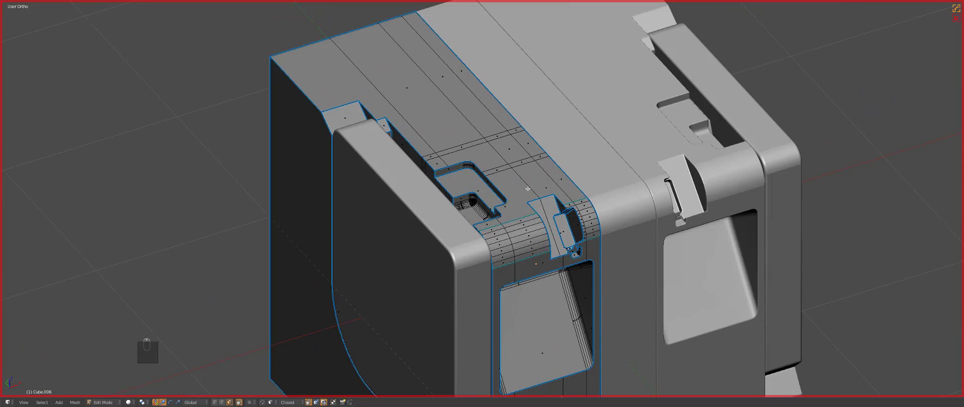
{"action": "scroll", "coordinate": [524, 185], "scroll_direction": "down", "scroll_amount": 1}
Select the linked face regions of the body's top, rounded edge, notch and front, then return to Object Mode and deselect everything
{"action": "key", "text": "l"}
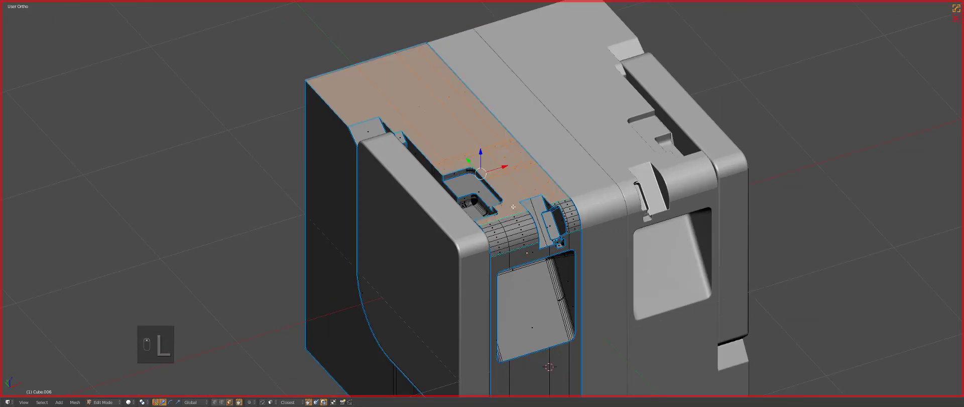
{"action": "key", "text": "l"}
{"action": "key", "text": "l"}
{"action": "key", "text": "l"}
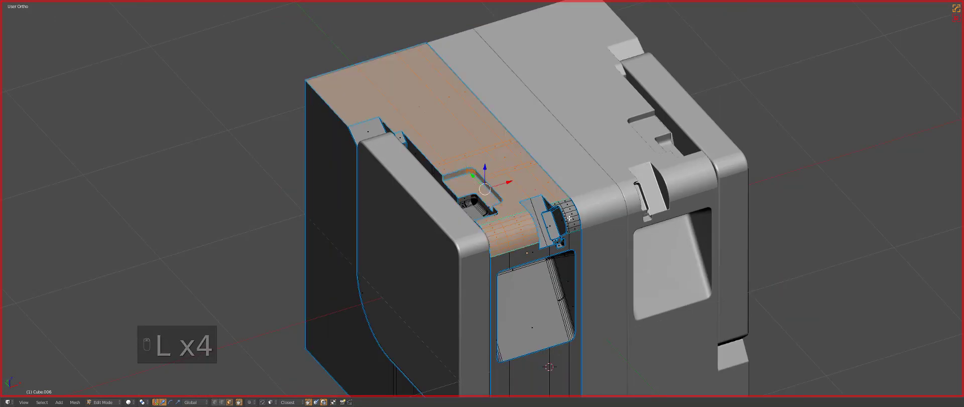
{"action": "key", "text": "l"}
{"action": "key", "text": "l"}
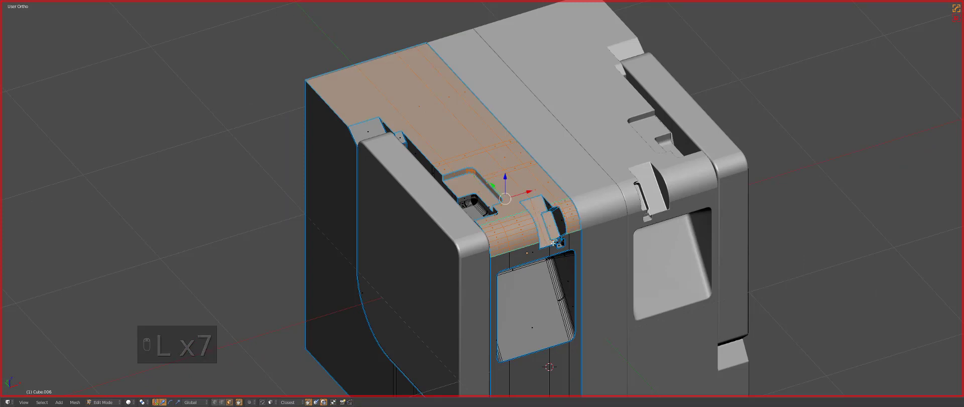
{"action": "key", "text": "l"}
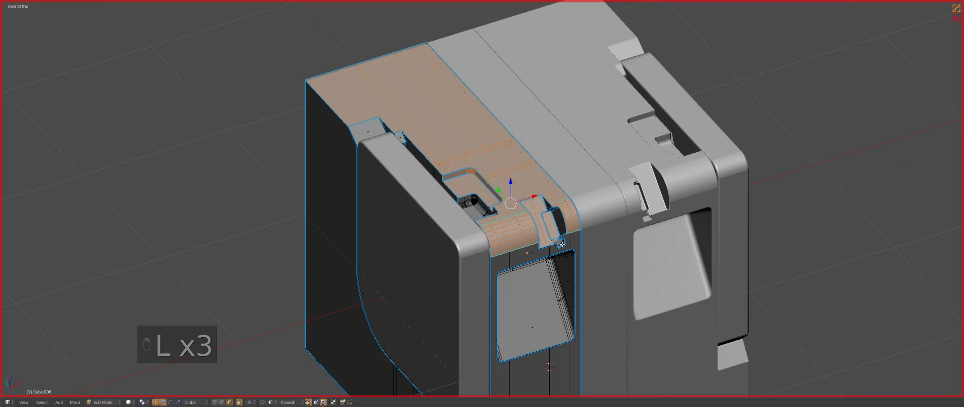
{"action": "key", "text": "l"}
{"action": "scroll", "coordinate": [563, 244], "scroll_direction": "down", "scroll_amount": 1}
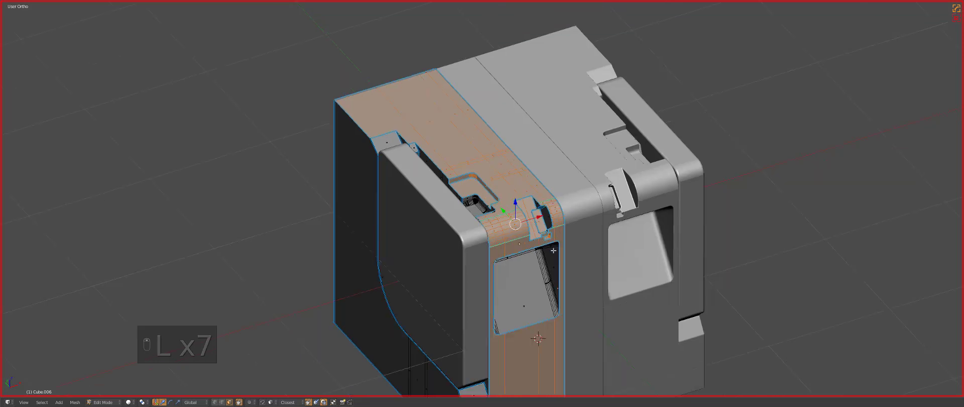
{"action": "key", "text": "Tab"}
{"action": "middle_click_drag", "start_coordinate": [548, 242], "coordinate": [508, 237]}
{"action": "key", "text": "a"}
{"action": "key", "text": "a"}
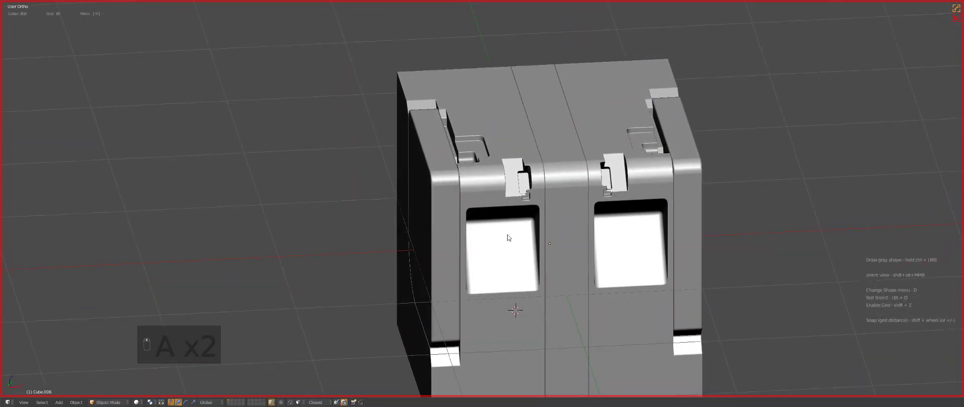
Draw a circular BoxCutter cutter in front view over the body's upper edge, between the side panel and the notch
{"action": "key", "text": "KP_1"}
{"action": "key", "text": "z"}
{"action": "key", "text": "z"}
{"action": "key", "text": "z"}
{"action": "scroll", "coordinate": [522, 258], "scroll_direction": "up", "scroll_amount": 2}
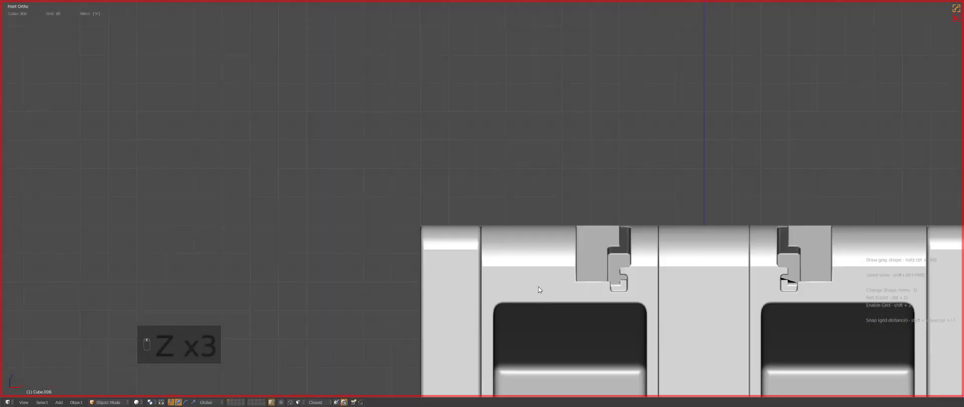
{"action": "key", "text": "shift+a"}
{"action": "mouse_move", "coordinate": [516, 243]}
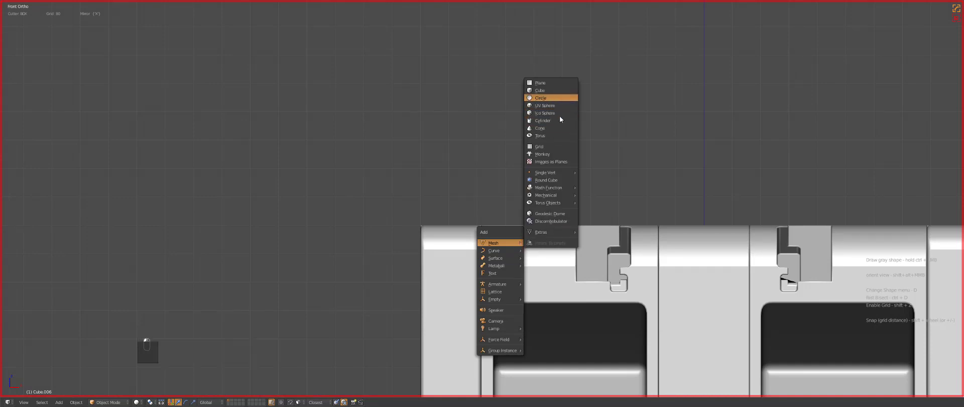
{"action": "middle_click_drag", "start_coordinate": [583, 213], "coordinate": [579, 183], "text": "shift"}
{"action": "key", "text": "a"}
{"action": "key", "text": "a"}
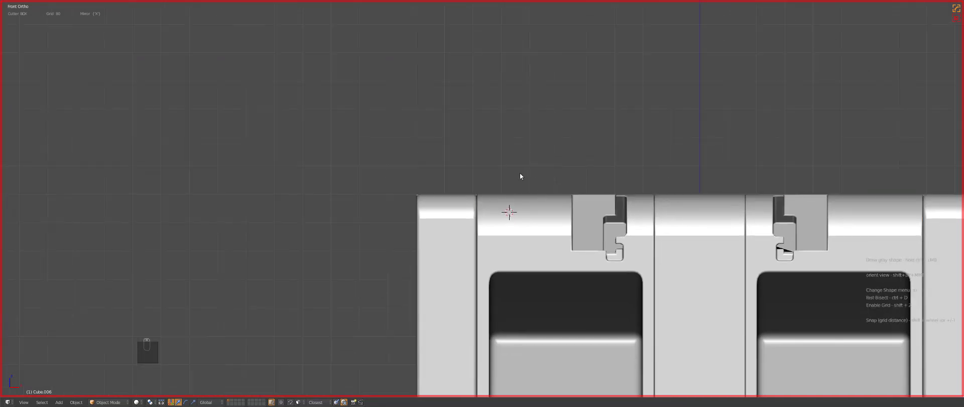
{"action": "key", "text": "d"}
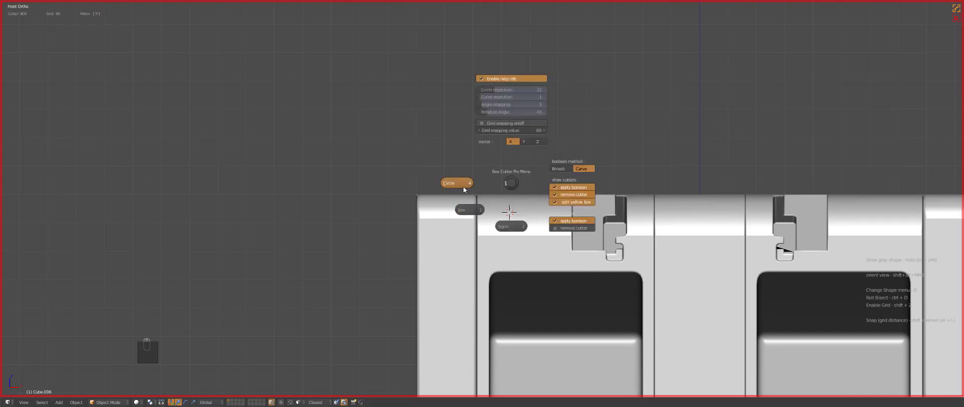
{"action": "left_click", "coordinate": [463, 187]}
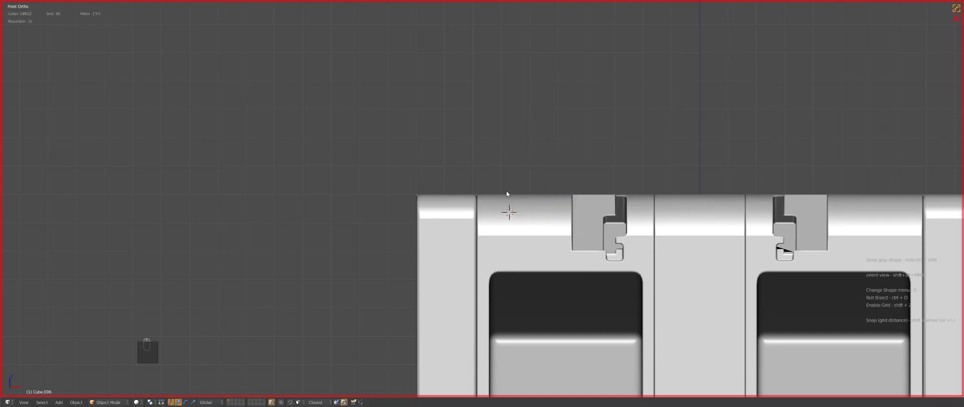
{"action": "left_click", "coordinate": [528, 207]}
Open the circular cutter in Edit Mode with vertex selection and wireframe, and select its upper-half vertices
{"action": "scroll", "coordinate": [552, 196], "scroll_direction": "up", "scroll_amount": 2}
{"action": "key", "text": "Tab"}
{"action": "key", "text": "ctrl+Tab"}
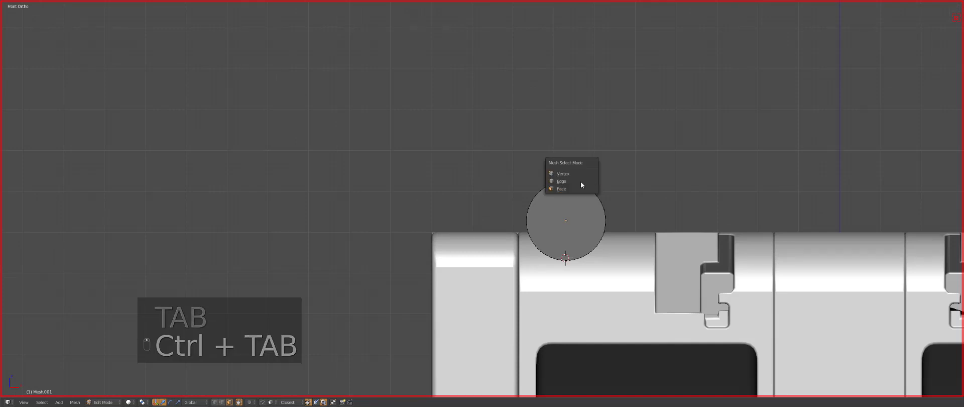
{"action": "left_click", "coordinate": [563, 173]}
{"action": "key", "text": "z"}
{"action": "key", "text": "a"}
{"action": "key", "text": "a"}
{"action": "key", "text": "b"}
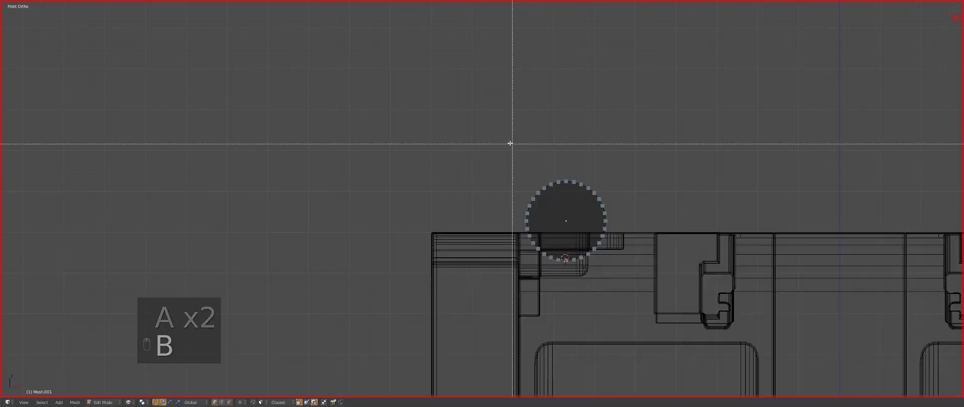
{"action": "left_click_drag", "start_coordinate": [510, 143], "coordinate": [619, 224]}
Extrude the selected upper vertices upward and flatten them by scaling to 0 on Z
{"action": "key", "text": "e"}
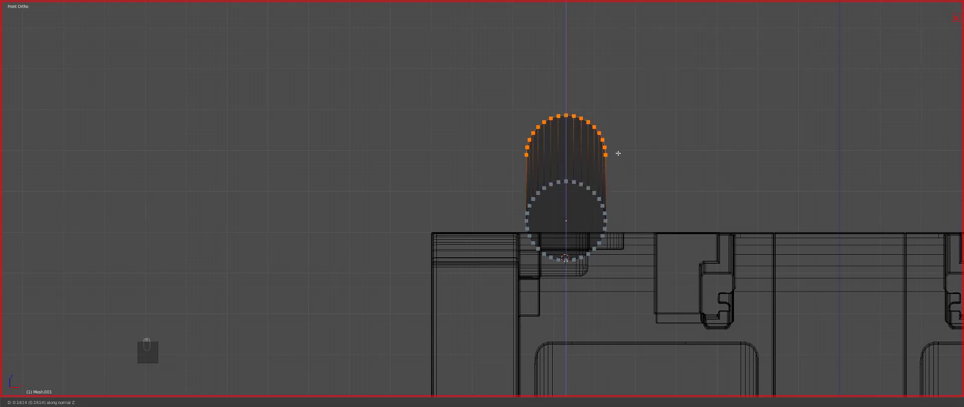
{"action": "left_click", "coordinate": [619, 156]}
{"action": "key", "text": "s"}
{"action": "key", "text": "z"}
{"action": "key", "text": "0"}
{"action": "left_click", "coordinate": [620, 153]}
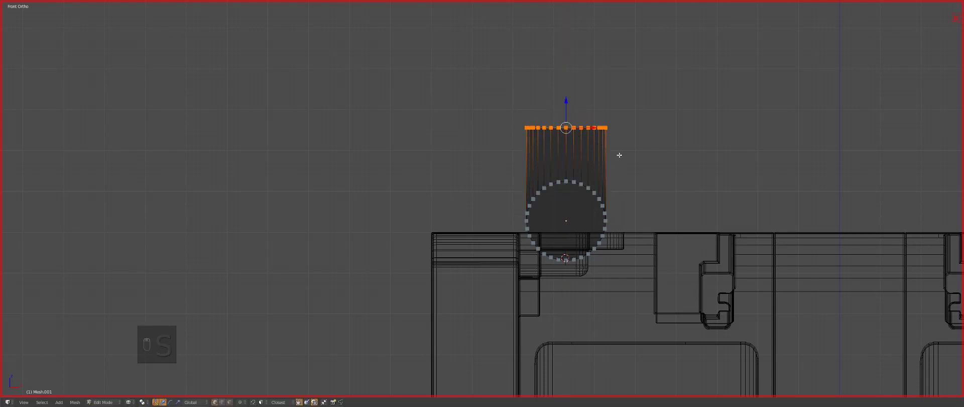
{"action": "key", "text": "Tab"}
{"action": "key", "text": "Tab"}
{"action": "key", "text": "Tab"}
{"action": "key", "text": "z"}
{"action": "middle_click_drag", "start_coordinate": [582, 154], "coordinate": [649, 201]}
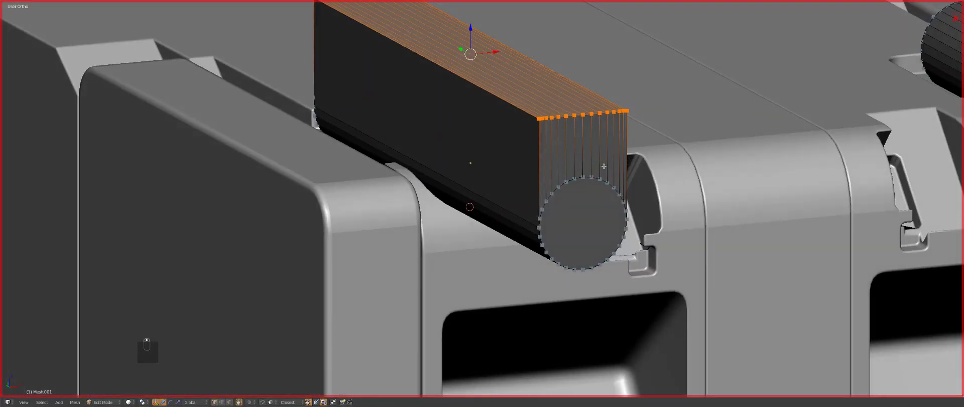
Clean the U-shaped cutter's mesh with Hard Ops Clean Mesh and apply SSharpen to it
{"action": "key", "text": "Tab"}
{"action": "key", "text": "q"}
{"action": "mouse_move", "coordinate": [650, 209]}
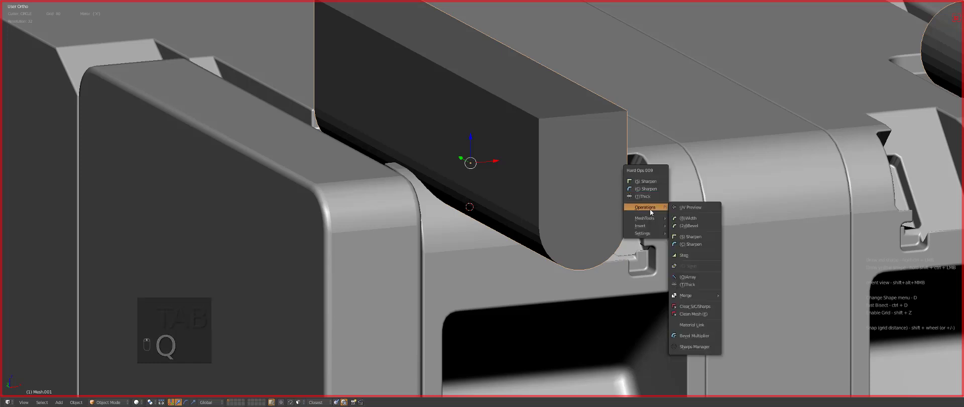
{"action": "left_click", "coordinate": [696, 313]}
{"action": "key", "text": "Tab"}
{"action": "key", "text": "Tab"}
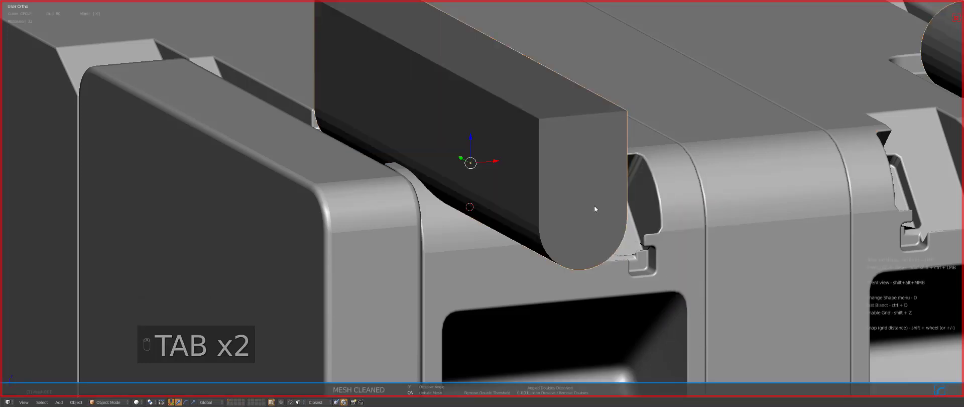
{"action": "key", "text": "q"}
{"action": "left_click", "coordinate": [578, 190]}
{"action": "scroll", "coordinate": [608, 215], "scroll_direction": "down", "scroll_amount": 3}
{"action": "key", "text": "s"}
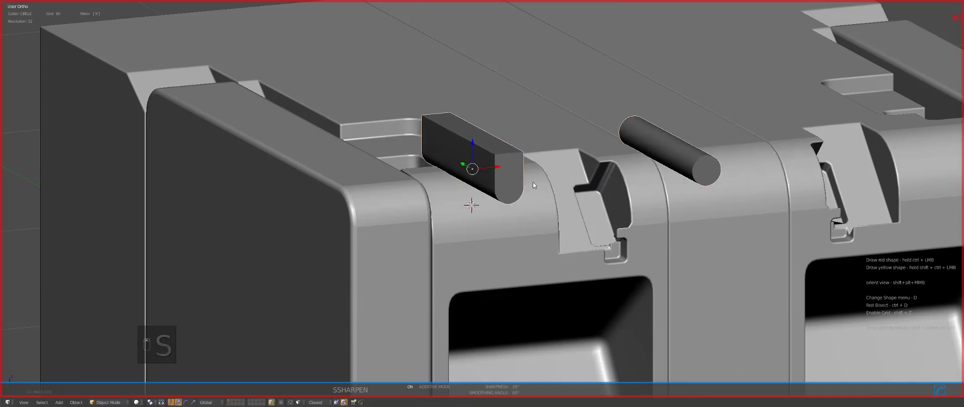
{"action": "left_click", "coordinate": [530, 180]}
Delete the vertices of the separate cylindrical copy from the cutter mesh and return to Object Mode
{"action": "scroll", "coordinate": [544, 181], "scroll_direction": "down", "scroll_amount": 3}
{"action": "key", "text": "Tab"}
{"action": "key", "text": "a"}
{"action": "key", "text": "a"}
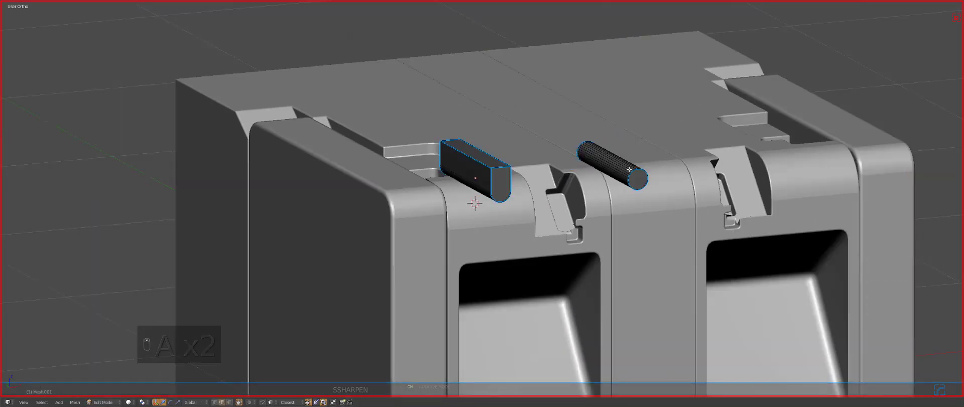
{"action": "key", "text": "l"}
{"action": "key", "text": "x"}
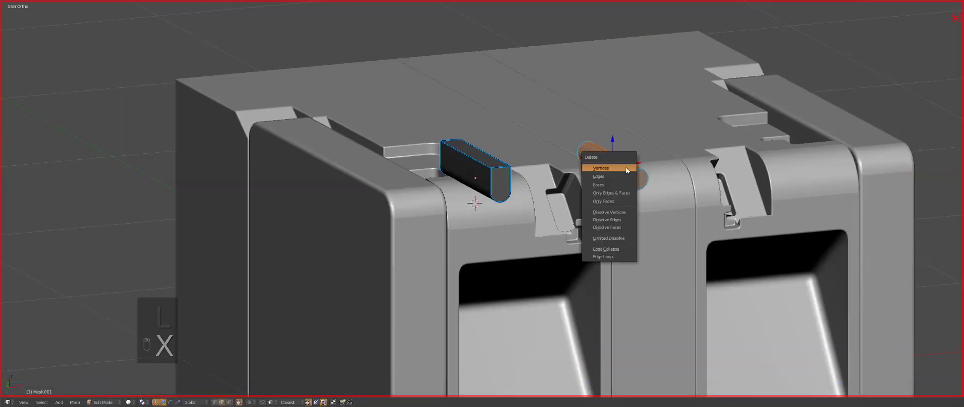
{"action": "left_click", "coordinate": [626, 168]}
{"action": "key", "text": "Tab"}
In top view, widen the U-shaped cutter, shorten its depth and place it over the body's front edge beside the notch
{"action": "middle_click_drag", "start_coordinate": [625, 168], "coordinate": [557, 214]}
{"action": "key", "text": "KP_7"}
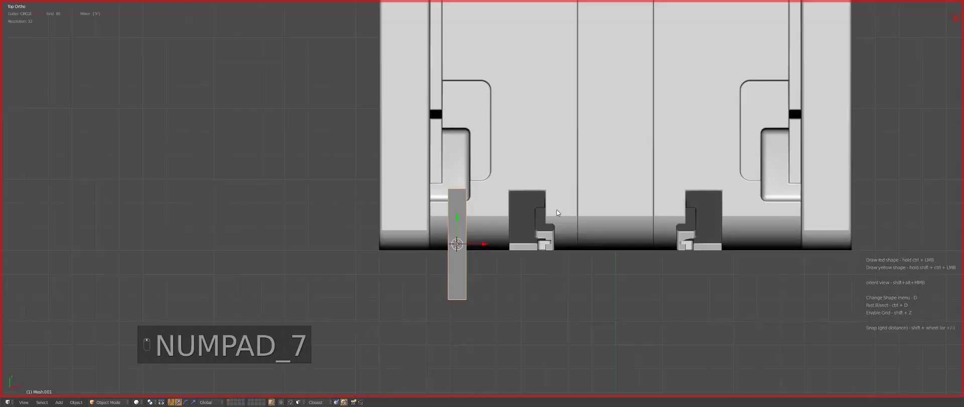
{"action": "key", "text": "s"}
{"action": "key", "text": "s"}
{"action": "key", "text": "s"}
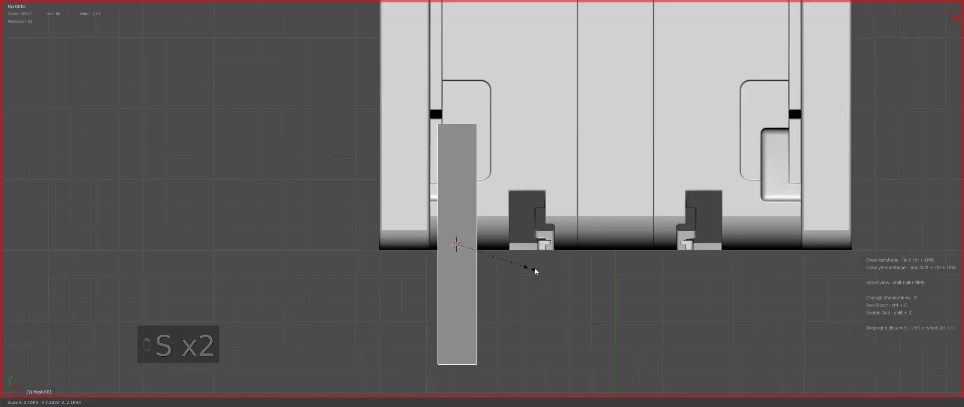
{"action": "middle_click", "coordinate": [553, 273]}
{"action": "key", "text": "g"}
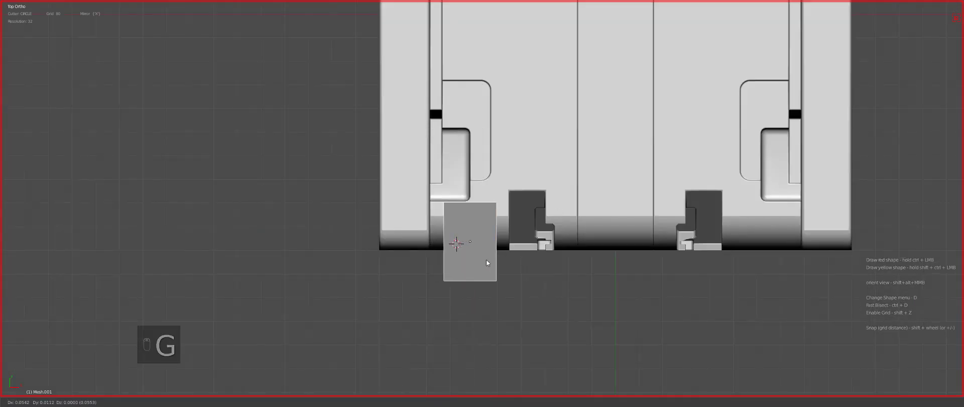
{"action": "key", "text": "s"}
{"action": "key", "text": "g"}
{"action": "left_click", "coordinate": [524, 258]}
{"action": "key", "text": "s"}
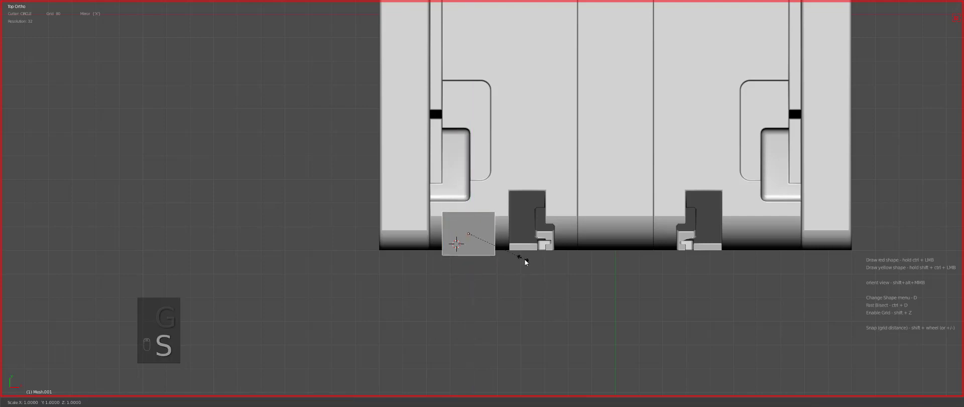
{"action": "left_click", "coordinate": [535, 266]}
In front view, move the U-shaped cutter down so its round end sits just above the large front pocket
{"action": "key", "text": "KP_1"}
{"action": "key", "text": "KP_2"}
{"action": "key", "text": "KP_1"}
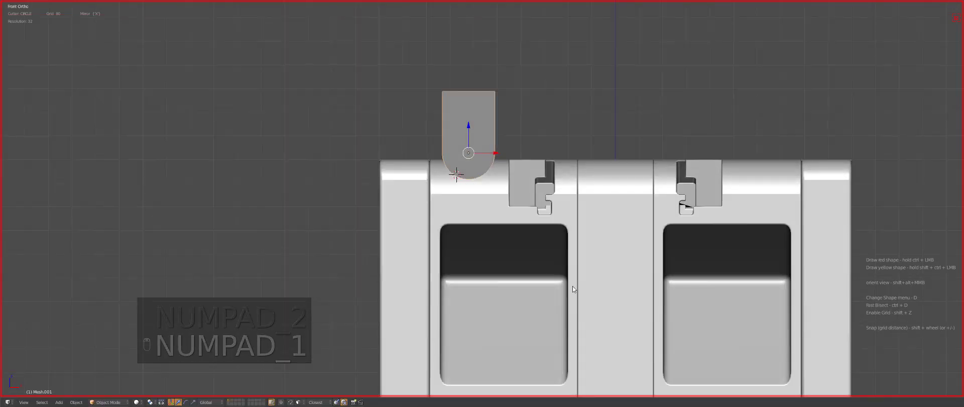
{"action": "scroll", "coordinate": [572, 285], "scroll_direction": "up", "scroll_amount": 2}
{"action": "key", "text": "g"}
{"action": "left_click", "coordinate": [575, 183]}
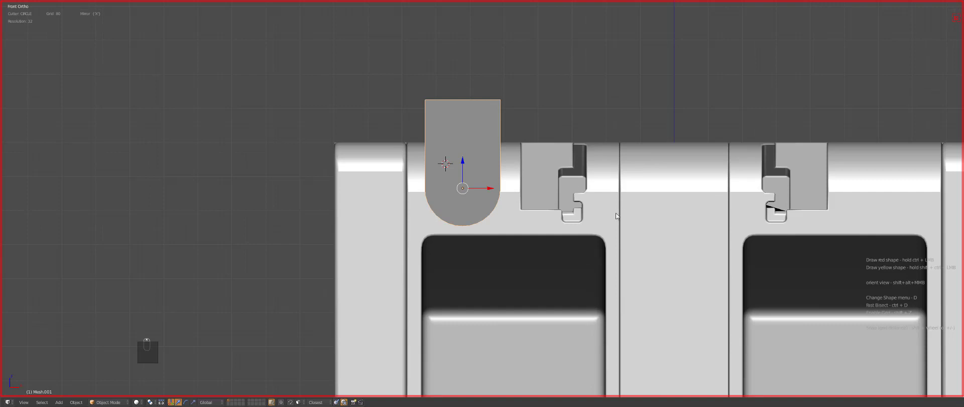
Subtract the U-shaped cutter from the body with a Difference boolean and hide the cutter
{"action": "middle_click_drag", "start_coordinate": [605, 197], "coordinate": [589, 224]}
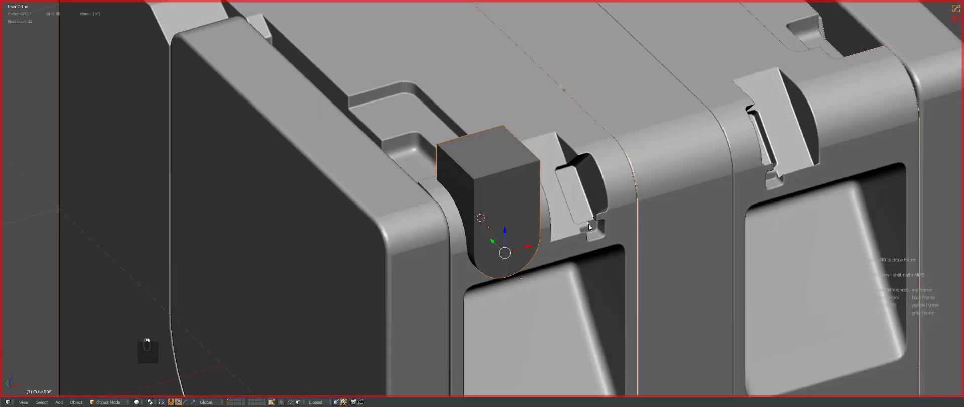
{"action": "key", "text": "a"}
{"action": "right_click", "coordinate": [515, 168]}
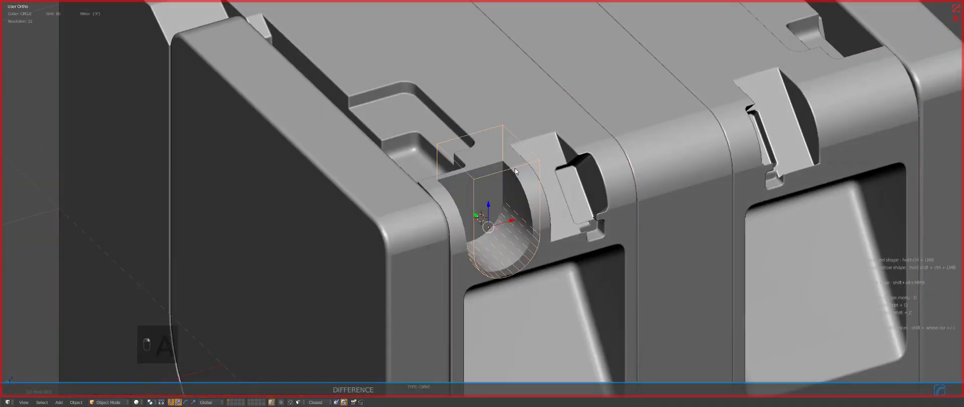
{"action": "key", "text": "h"}
Apply Hard Ops CSharpen to the body with the new rounded pocket
{"action": "right_click", "coordinate": [522, 167]}
{"action": "key", "text": "q"}
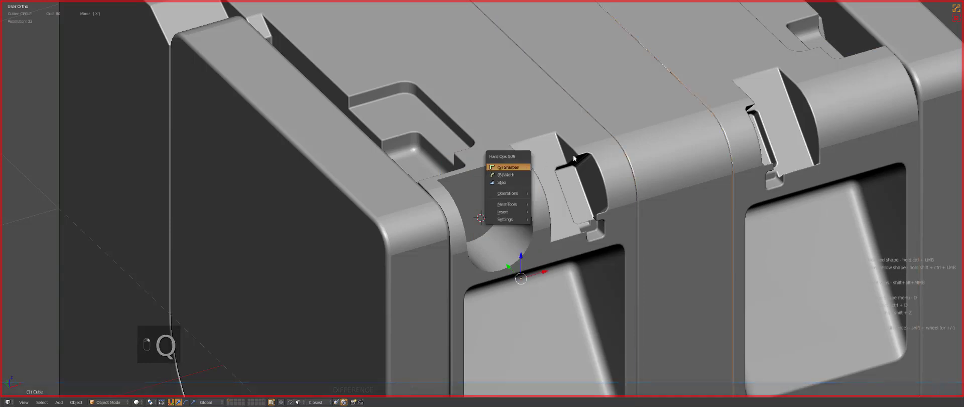
{"action": "key", "text": "q"}
{"action": "left_click", "coordinate": [537, 160]}
{"action": "mouse_move", "coordinate": [538, 160]}
{"action": "middle_mouse_down"}
{"action": "mouse_move", "coordinate": [548, 197]}
{"action": "mouse_move", "coordinate": [491, 189]}
{"action": "mouse_move", "coordinate": [490, 168]}
{"action": "middle_mouse_up"}
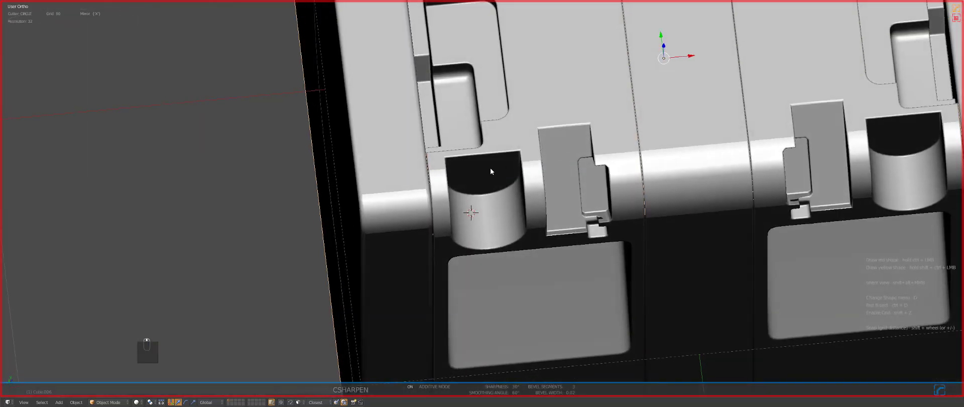
In the body's Edit Mode, snap the 3D cursor to the selected geometry at the rounded pocket's arc centre
{"action": "key", "text": "Tab"}
{"action": "key", "text": "Tab"}
{"action": "middle_click_drag", "start_coordinate": [497, 194], "coordinate": [474, 227]}
{"action": "key", "text": "KP_1"}
{"action": "scroll", "coordinate": [525, 218], "scroll_direction": "up", "scroll_amount": 4}
{"action": "key", "text": "Tab"}
{"action": "key", "text": "ctrl+Tab"}
{"action": "left_click", "coordinate": [467, 235]}
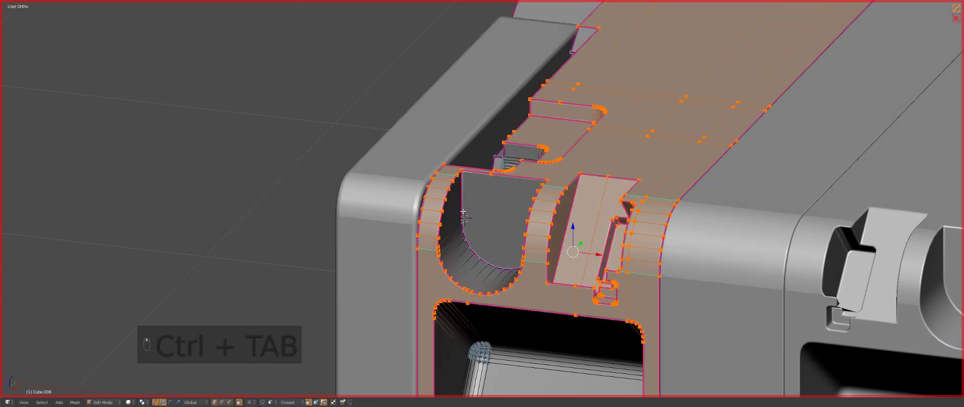
{"action": "key", "text": "shift+s"}
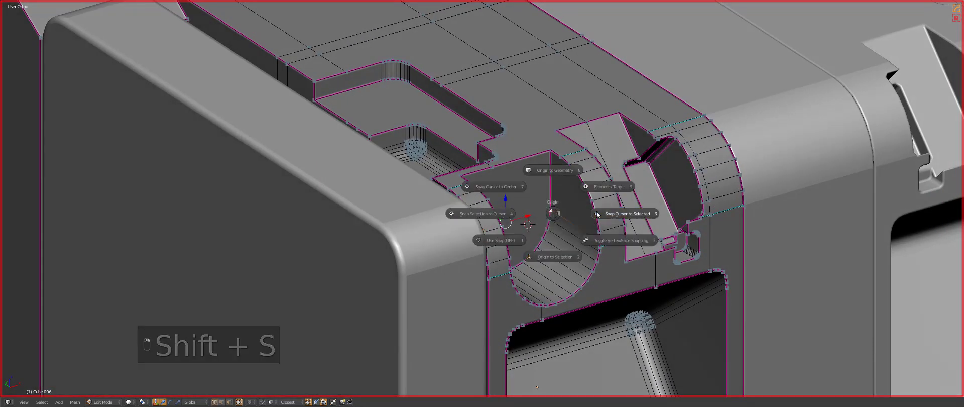
{"action": "left_click", "coordinate": [596, 213]}
Add a cylinder at the 3D cursor aligned to the front view and scale it down to fit inside the rounded pocket
{"action": "key", "text": "Tab"}
{"action": "key", "text": "KP_1"}
{"action": "key", "text": "shift+a"}
{"action": "mouse_move", "coordinate": [596, 211]}
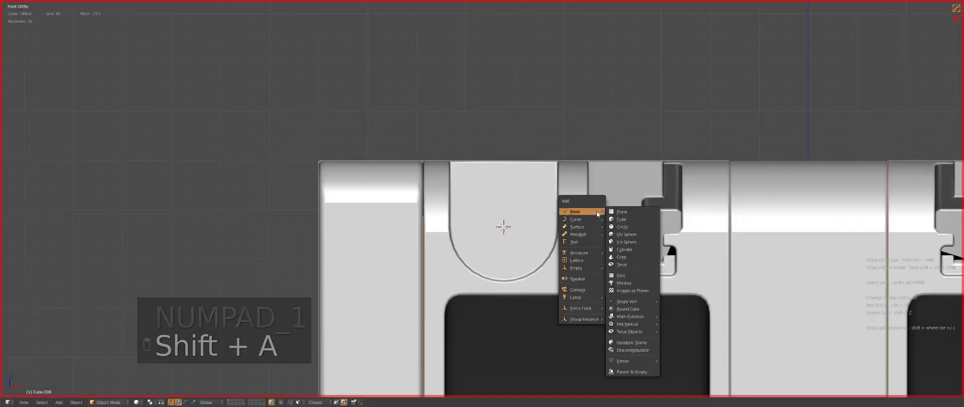
{"action": "left_click", "coordinate": [624, 249]}
{"action": "key", "text": "F6"}
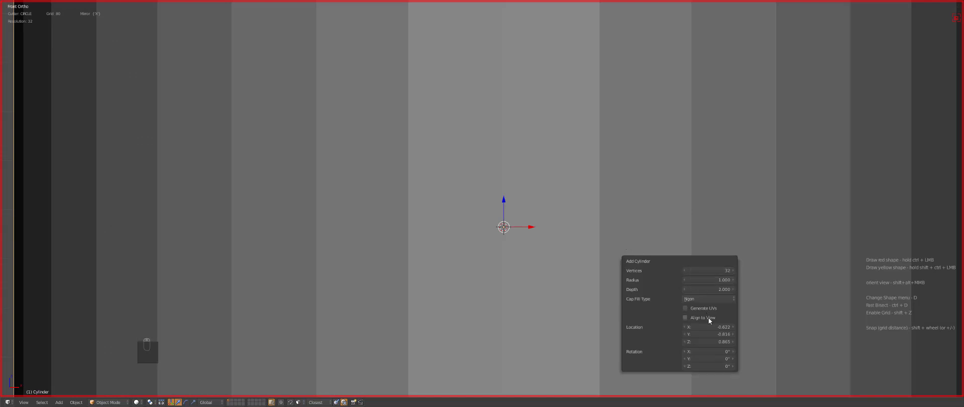
{"action": "key", "text": "s"}
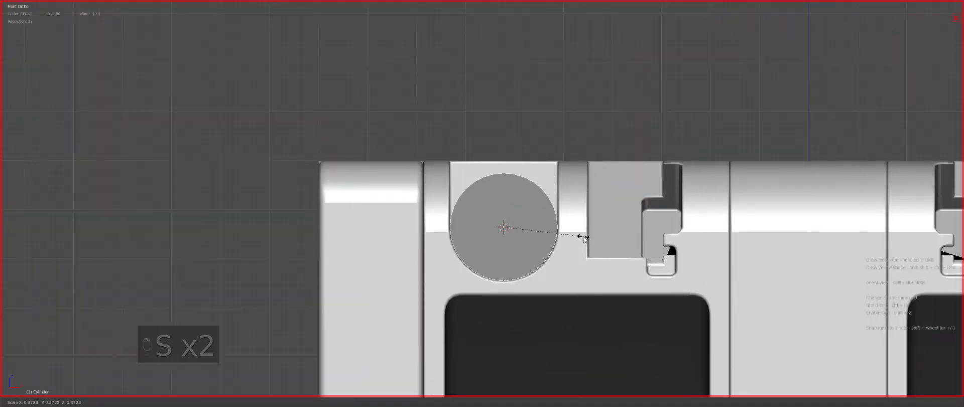
{"action": "left_click", "coordinate": [580, 229]}
Apply CSharpen and a bevel width to the cylinder, and move it forward along Y in the pocket
{"action": "key", "text": "q"}
{"action": "left_click", "coordinate": [579, 229]}
{"action": "middle_click_drag", "start_coordinate": [579, 229], "coordinate": [586, 253]}
{"action": "key", "text": "q"}
{"action": "left_click", "coordinate": [576, 260]}
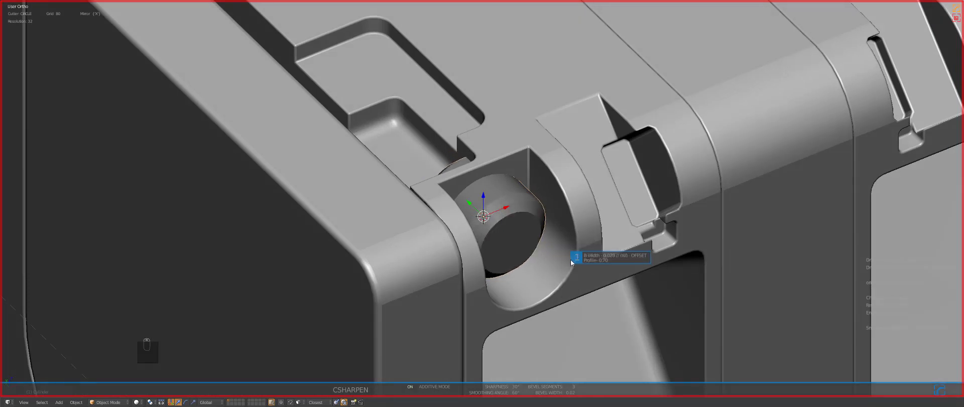
{"action": "key", "text": "g"}
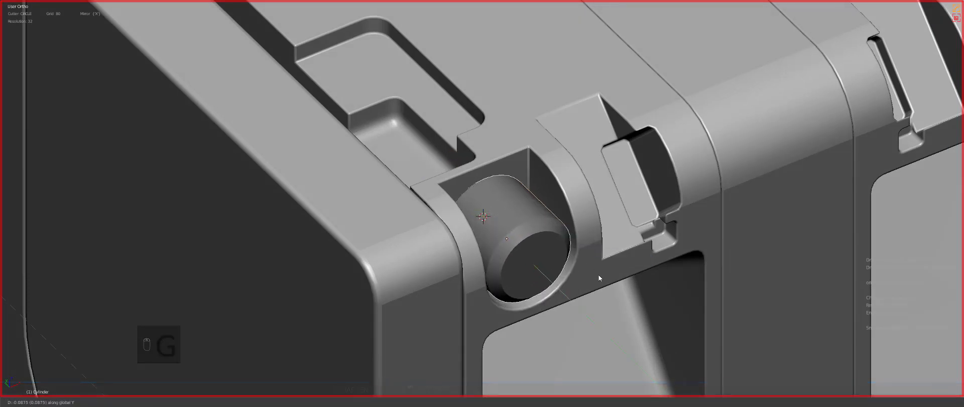
{"action": "left_click", "coordinate": [598, 274]}
Select the cylinder's rear edge loop, apply Demote to it and return to solid Object Mode
{"action": "key", "text": "Tab"}
{"action": "key", "text": "z"}
{"action": "right_click", "coordinate": [485, 176], "text": "alt"}
{"action": "key", "text": "q"}
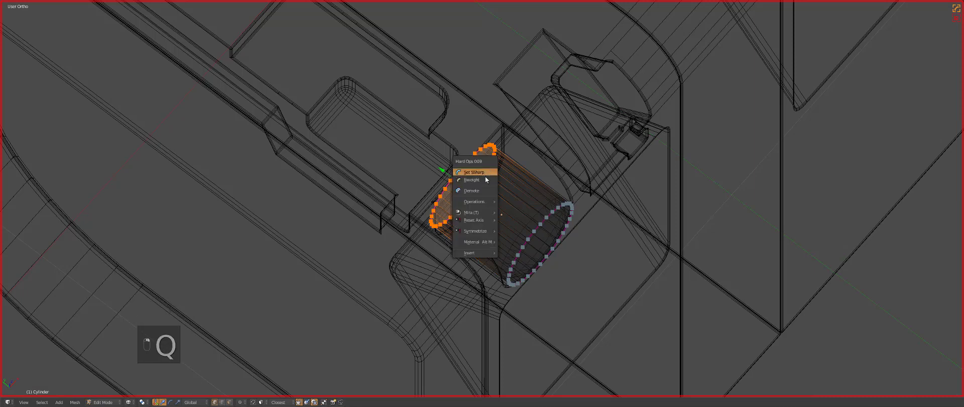
{"action": "left_click", "coordinate": [474, 191]}
{"action": "key", "text": "Tab"}
{"action": "key", "text": "z"}
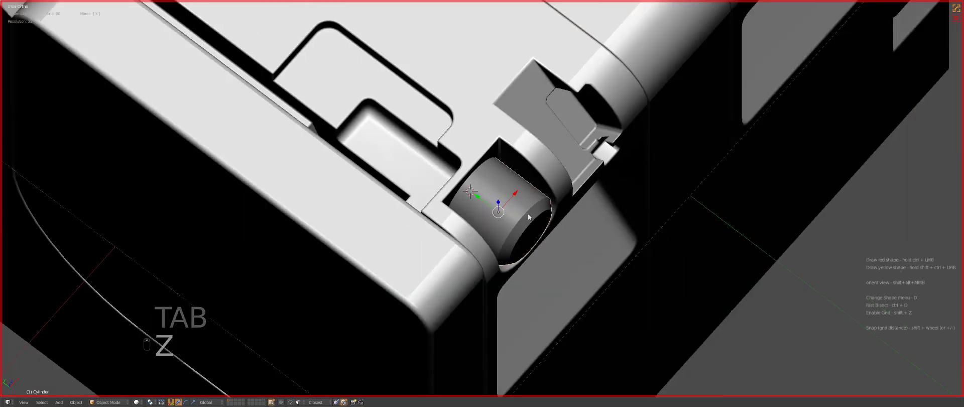
{"action": "right_click", "coordinate": [534, 154], "text": "shift"}
{"action": "key", "text": "ctrl+l"}
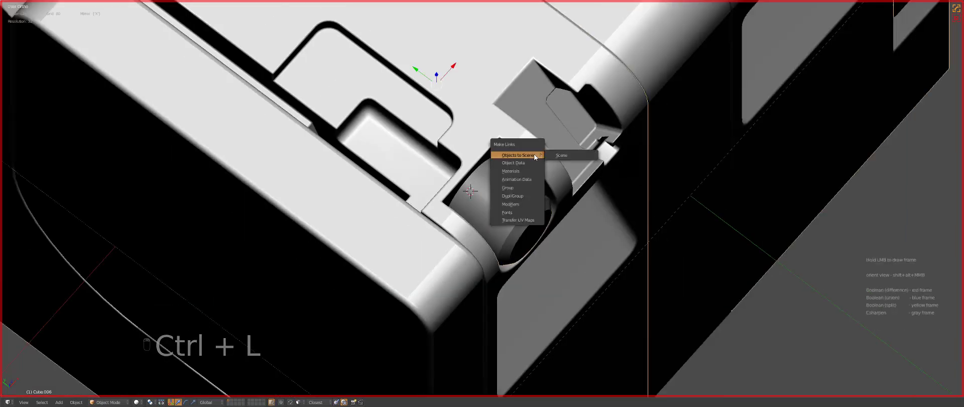
{"action": "key", "text": "Down"}
{"action": "key", "text": "a"}
{"action": "key", "text": "a"}
Mirror the pocket cylinder across X to the opposite pocket, using the main body as the mirror reference
{"action": "right_click", "coordinate": [519, 187]}
{"action": "scroll", "coordinate": [521, 185], "scroll_direction": "down", "scroll_amount": 5}
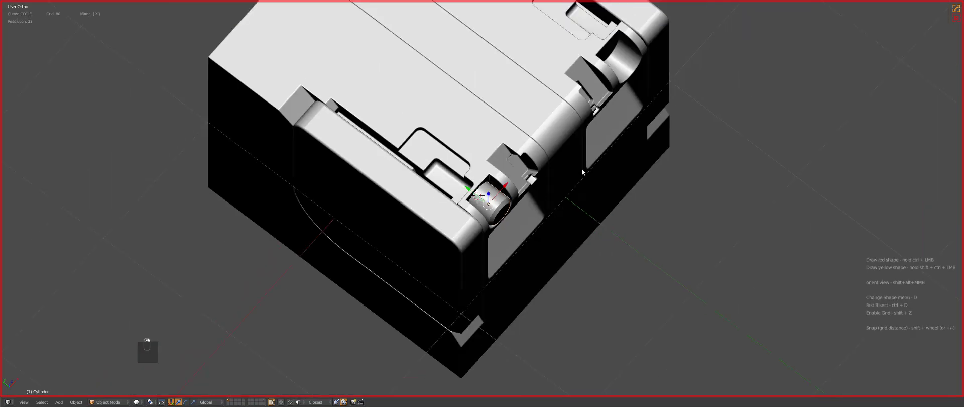
{"action": "right_click", "coordinate": [556, 125], "text": "shift"}
{"action": "key", "text": "alt+shift+x"}
{"action": "middle_click_drag", "start_coordinate": [589, 192], "coordinate": [542, 163]}
{"action": "key", "text": "a"}
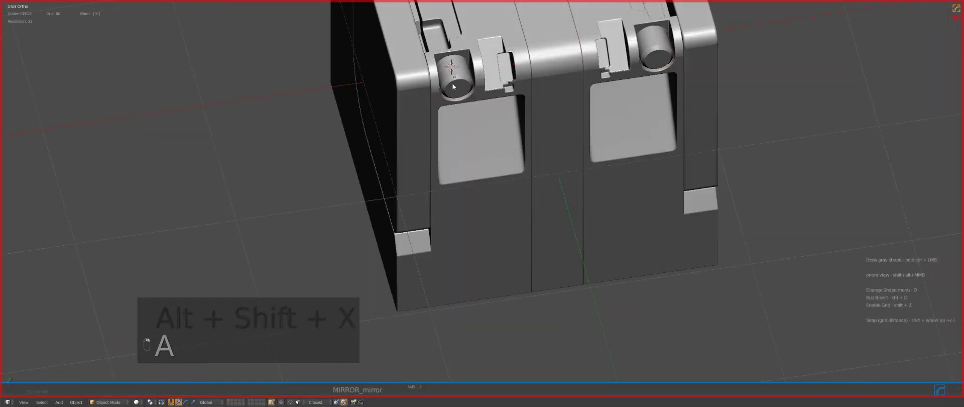
Shift the original pocket cylinder slightly along the global Y axis inside its pocket
{"action": "right_click", "coordinate": [455, 80]}
{"action": "middle_click_drag", "start_coordinate": [462, 108], "coordinate": [498, 194]}
{"action": "scroll", "coordinate": [498, 193], "scroll_direction": "up", "scroll_amount": 3}
{"action": "scroll", "coordinate": [498, 194], "scroll_direction": "up", "scroll_amount": 1}
{"action": "key", "text": "g"}
{"action": "middle_click", "coordinate": [499, 194]}
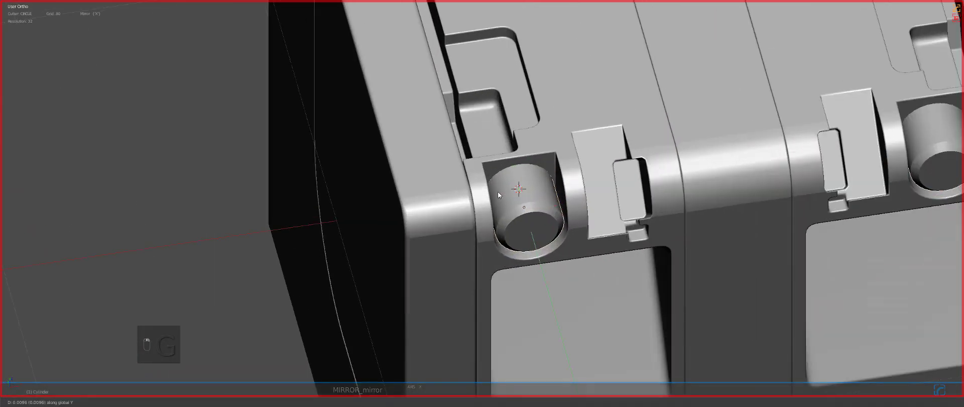
{"action": "left_click", "coordinate": [498, 192]}
{"action": "key", "text": "a"}
Examine the mirrored cylinders in their pockets and the cube's top face in perspective
{"action": "scroll", "coordinate": [517, 196], "scroll_direction": "down", "scroll_amount": 4}
{"action": "key", "text": "KP_0"}
{"action": "key", "text": "KP_2"}
{"action": "key", "text": "KP_1"}
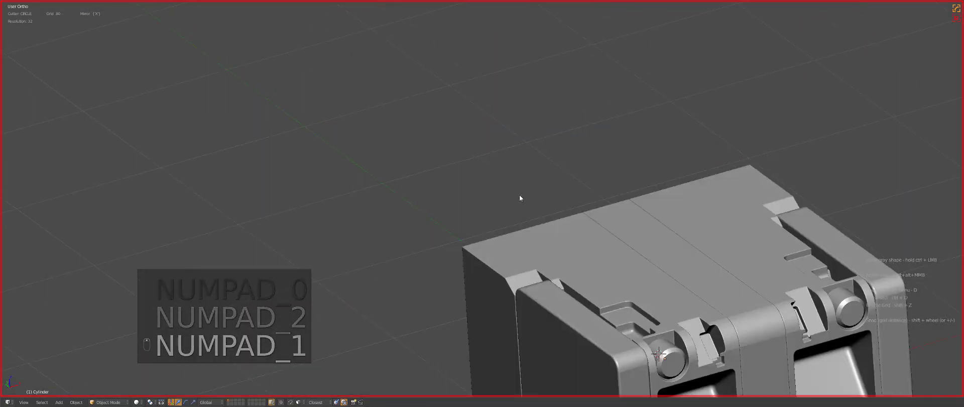
{"action": "key", "text": "KP_5"}
{"action": "key", "text": "a"}
{"action": "key", "text": "a"}
{"action": "key", "text": "a"}
{"action": "middle_click_drag", "start_coordinate": [559, 207], "coordinate": [474, 233]}
Select the main body and open it in Edit Mode from the top view
{"action": "right_click", "coordinate": [473, 233]}
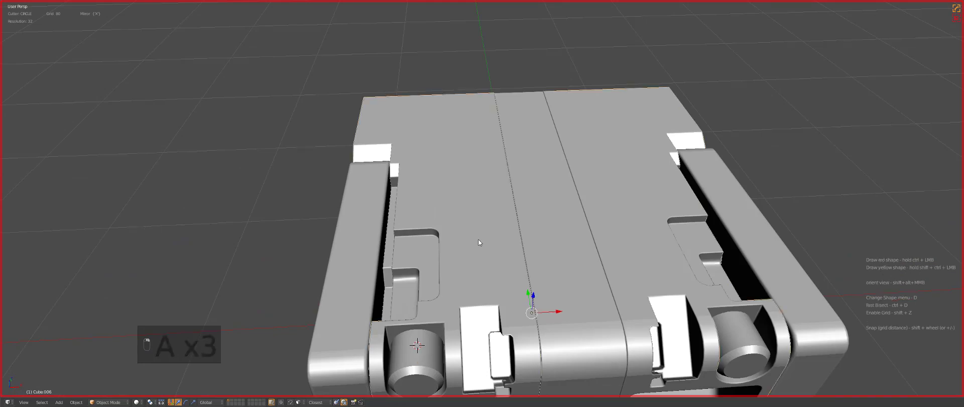
{"action": "key", "text": "KP_1"}
{"action": "key", "text": "KP_5"}
{"action": "key", "text": "z"}
{"action": "scroll", "coordinate": [474, 237], "scroll_direction": "up", "scroll_amount": 4}
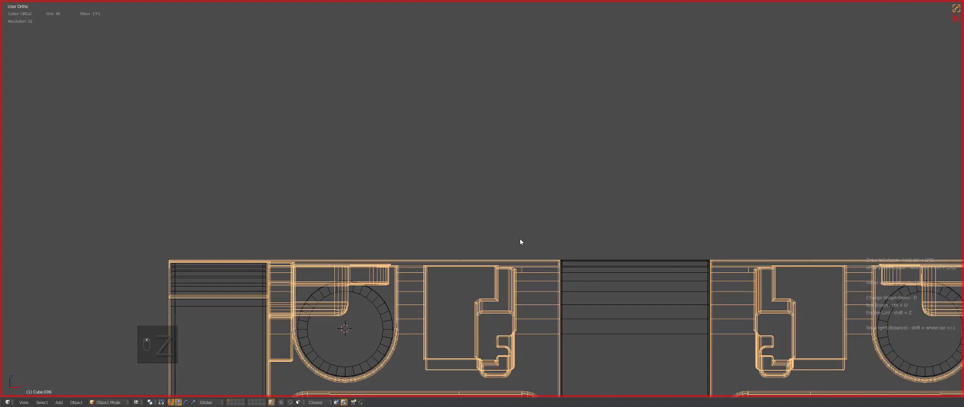
{"action": "middle_click_drag", "start_coordinate": [519, 238], "coordinate": [501, 228]}
{"action": "key", "text": "z"}
{"action": "scroll", "coordinate": [501, 229], "scroll_direction": "down", "scroll_amount": 6}
{"action": "key", "text": "KP_7"}
{"action": "key", "text": "Tab"}
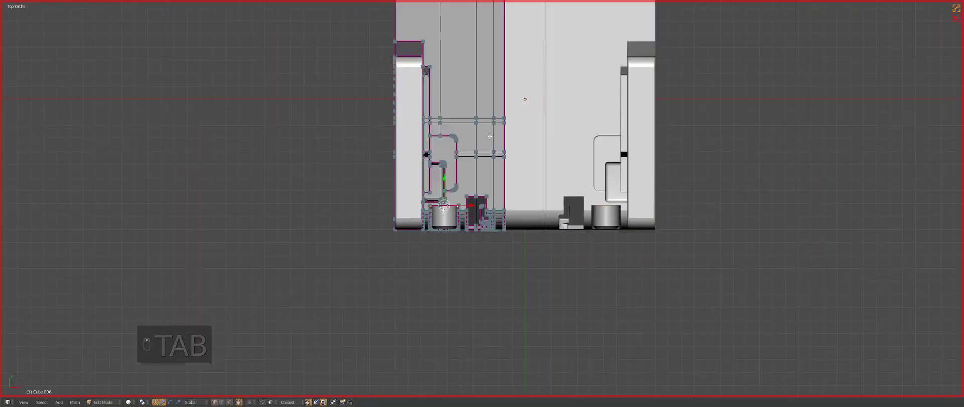
Select the body's vertex row near the X axis through the wireframe and flatten it by scaling to 0 along Y
{"action": "scroll", "coordinate": [566, 164], "scroll_direction": "up", "scroll_amount": 2}
{"action": "key", "text": "z"}
{"action": "key", "text": "alt+w"}
{"action": "left_click_drag", "start_coordinate": [290, 153], "coordinate": [454, 152]}
{"action": "key", "text": "s"}
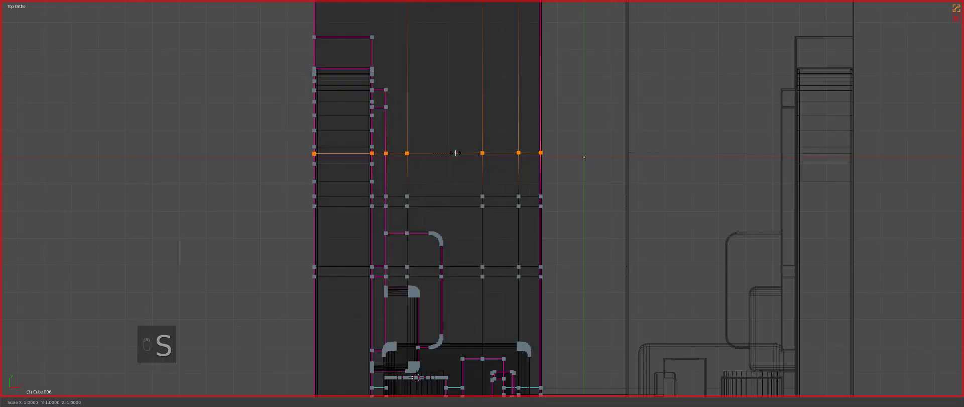
{"action": "key", "text": "y"}
{"action": "key", "text": "0"}
{"action": "key", "text": "Return"}
{"action": "key", "text": "z"}
Snap the 3D cursor to a vertex of the flattened row on the top face and return to Object Mode
{"action": "key", "text": "Tab"}
{"action": "key", "text": "Tab"}
{"action": "right_click", "coordinate": [484, 155]}
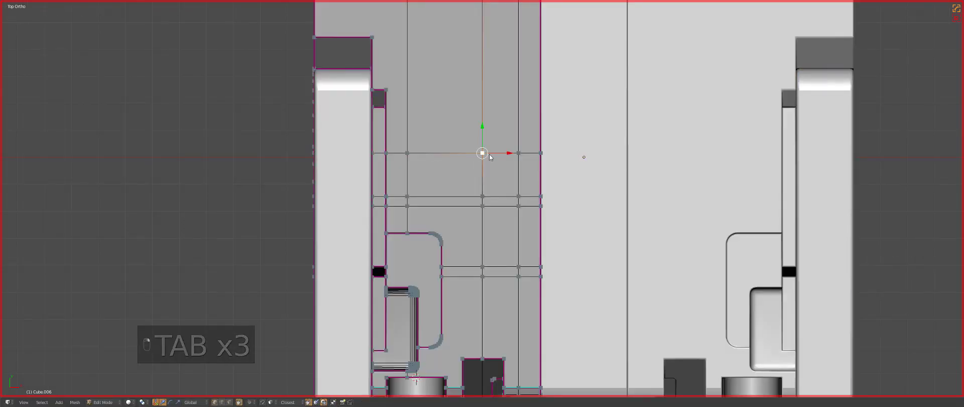
{"action": "key", "text": "shift+s"}
{"action": "scroll", "coordinate": [562, 160], "scroll_direction": "down", "scroll_amount": 4}
{"action": "key", "text": "Tab"}
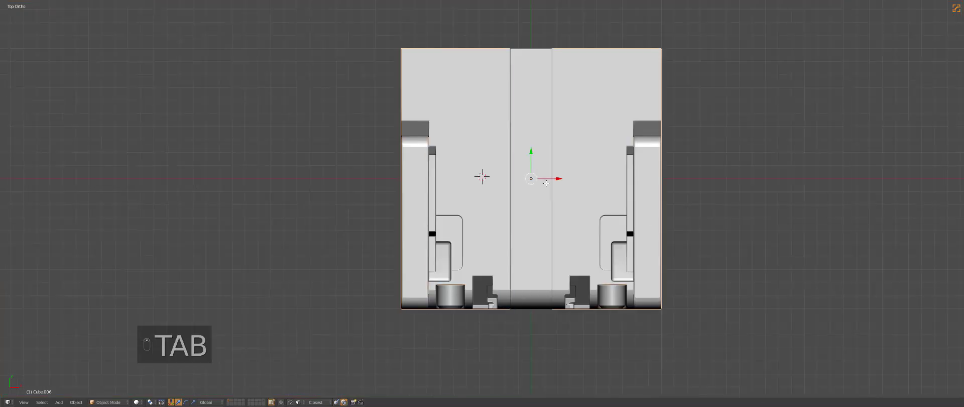
{"action": "key", "text": "Tab"}
{"action": "key", "text": "Tab"}
{"action": "key", "text": "Tab"}
Unhide all objects and move the solid cube parts to a separate layer from the boolean cutters
{"action": "key", "text": "alt+h"}
{"action": "key", "text": "a"}
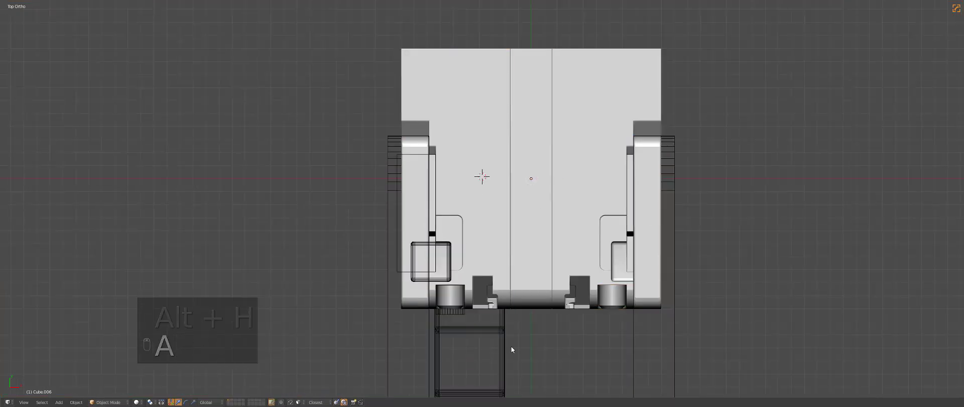
{"action": "middle_click_drag", "start_coordinate": [510, 345], "coordinate": [498, 297]}
{"action": "key", "text": "ctrl+z"}
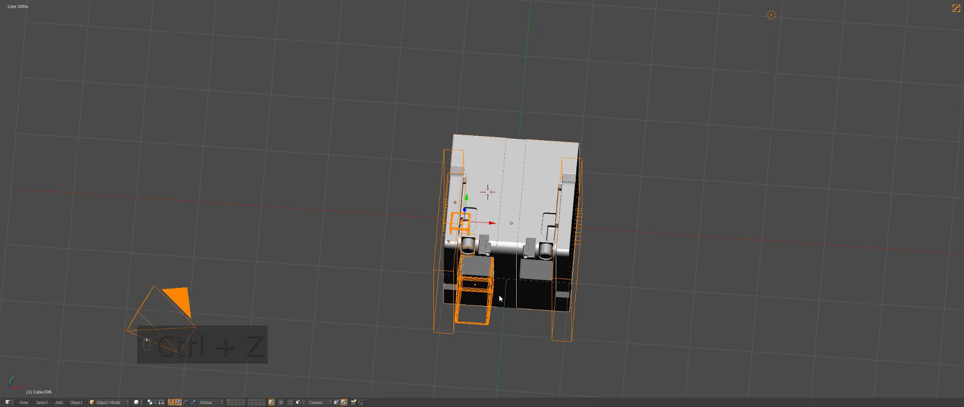
{"action": "key", "text": "m"}
{"action": "key", "text": "alt+1"}
{"action": "key", "text": "alt+1"}
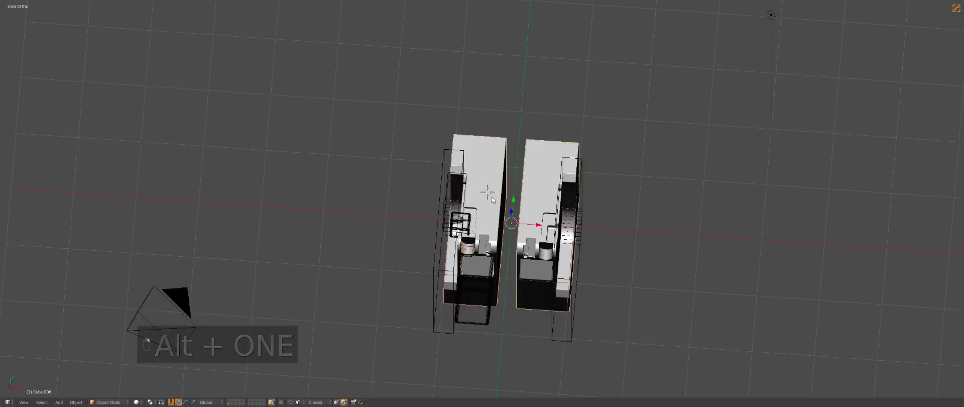
{"action": "key", "text": "m"}
{"action": "key", "text": "alt+1"}
{"action": "scroll", "coordinate": [470, 237], "scroll_direction": "up", "scroll_amount": 2}
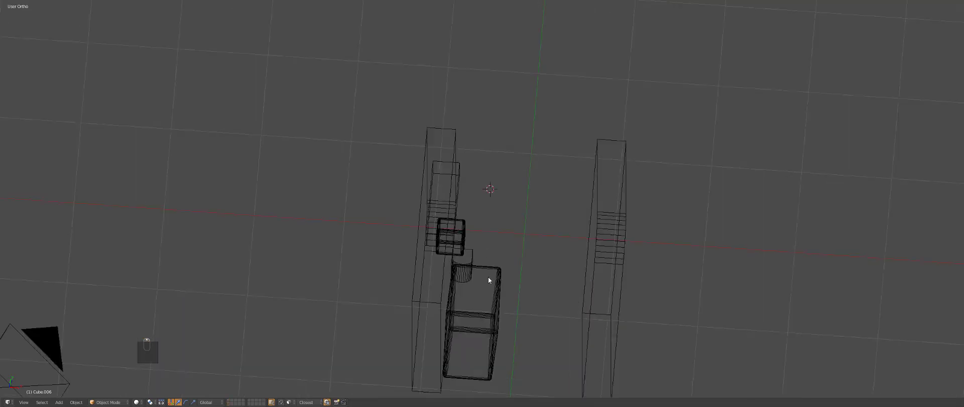
Transfer the rounded pocket's cutter to the solid cube's layer and place it over the top panel
{"action": "right_click", "coordinate": [473, 271]}
{"action": "key", "text": "m"}
{"action": "key", "text": "1"}
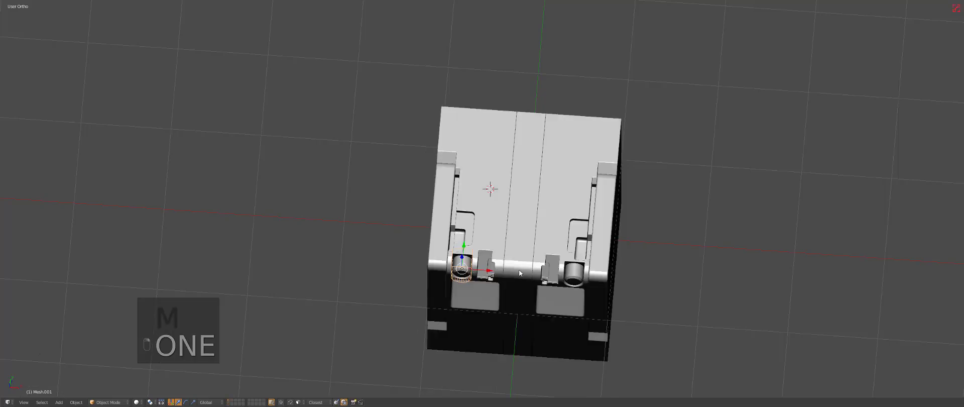
{"action": "scroll", "coordinate": [527, 274], "scroll_direction": "up", "scroll_amount": 2}
{"action": "key", "text": "g"}
{"action": "left_click", "coordinate": [555, 208]}
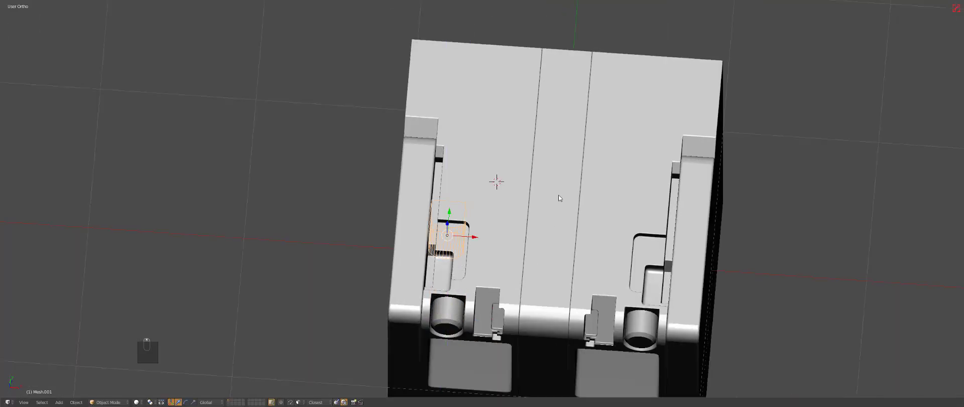
In the right-side wireframe view, move and rotate the rounded cutter so it slants into the cube's top surface
{"action": "key", "text": "KP_1"}
{"action": "key", "text": "KP_3"}
{"action": "key", "text": "z"}
{"action": "key", "text": "g"}
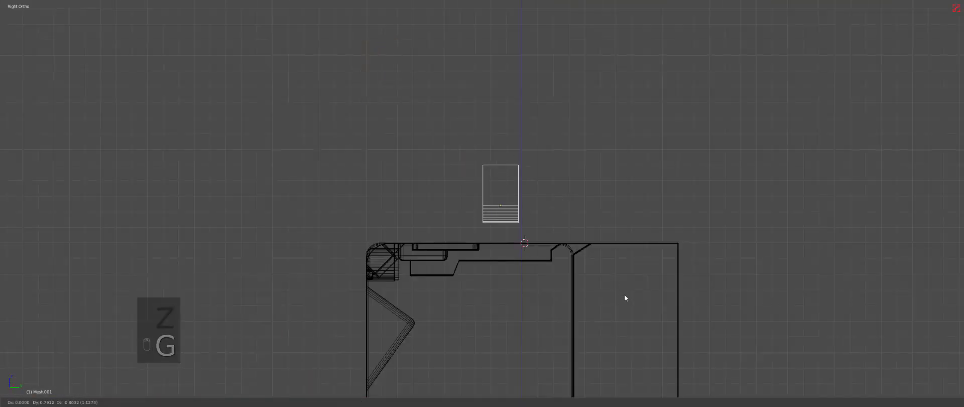
{"action": "key", "text": "r"}
{"action": "left_click", "coordinate": [569, 269]}
{"action": "key", "text": "g"}
{"action": "key", "text": "g"}
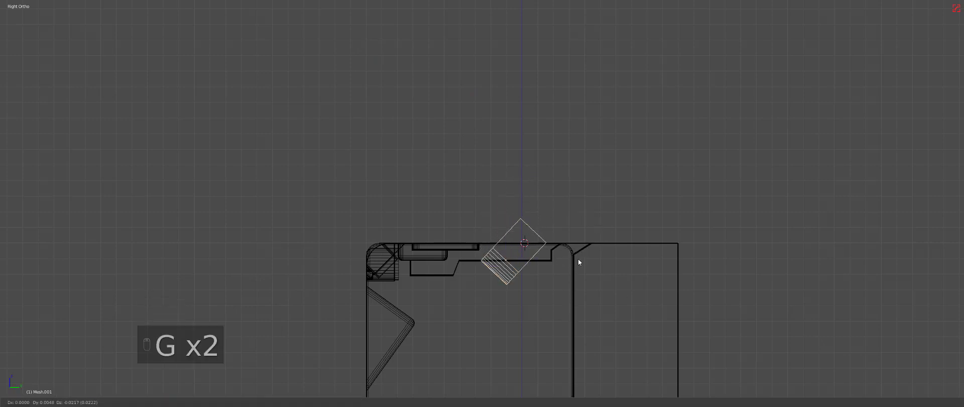
{"action": "left_click", "coordinate": [577, 261]}
{"action": "key", "text": "r"}
{"action": "left_click", "coordinate": [577, 273]}
Stretch the cutter along a local axis, and reposition and rotate it so its lower corner dips into the top surface
{"action": "key", "text": "s"}
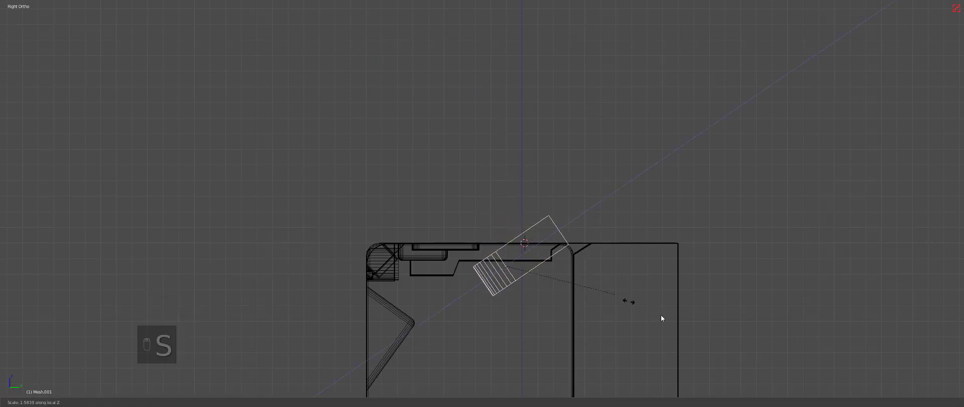
{"action": "key", "text": "z"}
{"action": "key", "text": "z"}
{"action": "left_click", "coordinate": [680, 325]}
{"action": "key", "text": "g"}
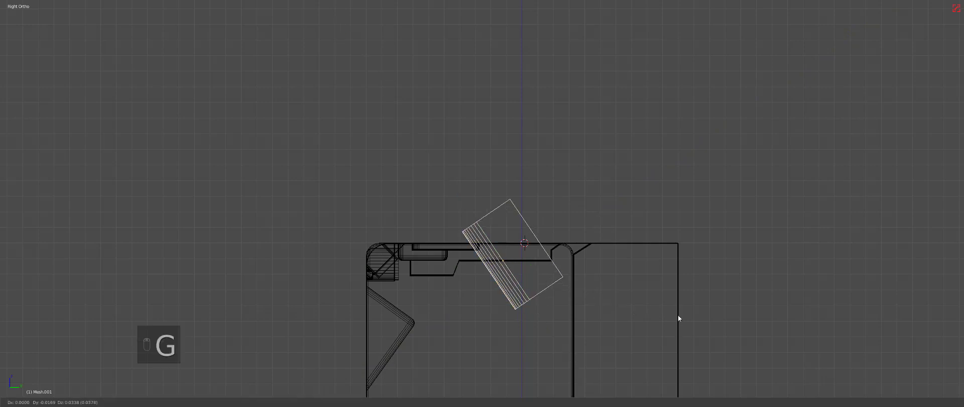
{"action": "left_click", "coordinate": [668, 291]}
{"action": "key", "text": "r"}
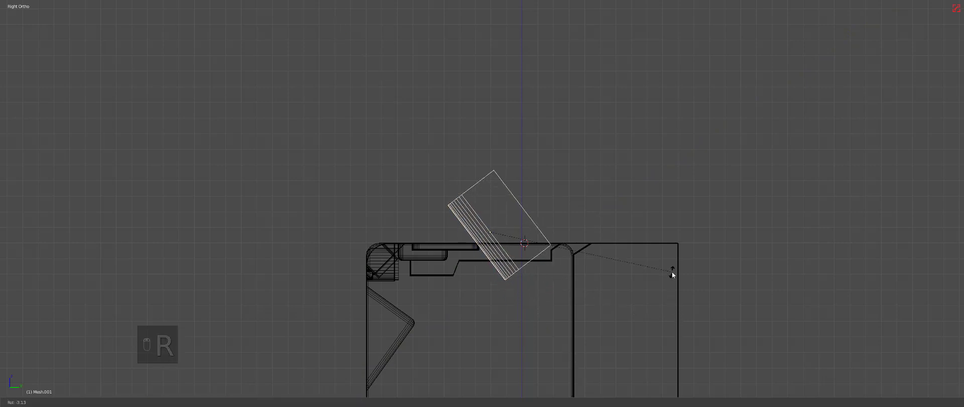
{"action": "left_click", "coordinate": [672, 271]}
Move the slanted cutter along X onto the top panel between the side recess and the centre strip
{"action": "key", "text": "z"}
{"action": "middle_click_drag", "start_coordinate": [547, 265], "coordinate": [501, 248]}
{"action": "middle_click_drag", "start_coordinate": [365, 234], "coordinate": [484, 241], "text": "shift"}
{"action": "key", "text": "g"}
{"action": "key", "text": "x"}
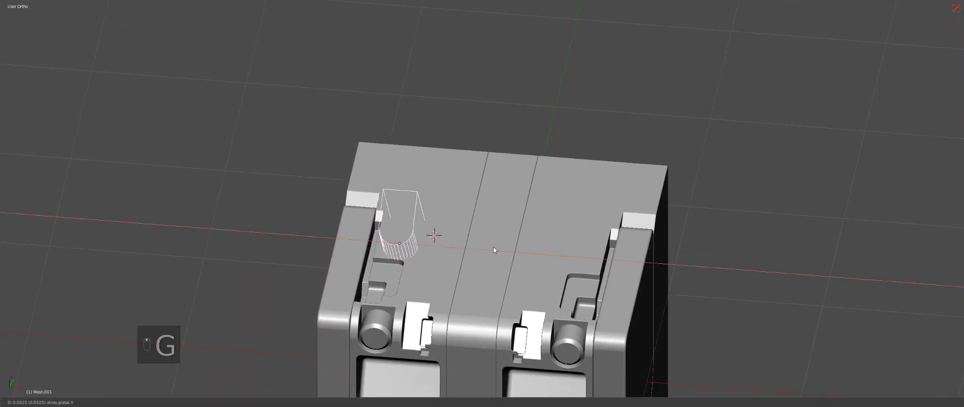
{"action": "left_click", "coordinate": [520, 252]}
Subtract the slanted cutter from the main body with a Boolean difference
{"action": "right_click", "coordinate": [435, 276], "text": "shift"}
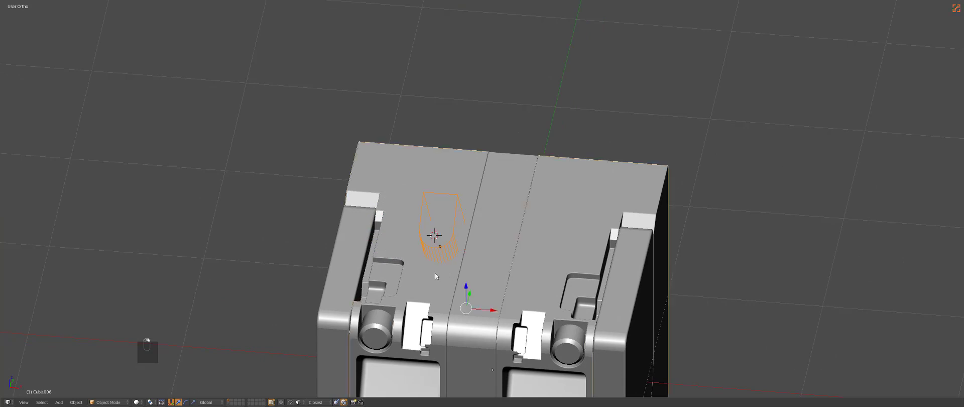
{"action": "key", "text": "ctrl+minus"}
{"action": "middle_click_drag", "start_coordinate": [427, 272], "coordinate": [421, 288]}
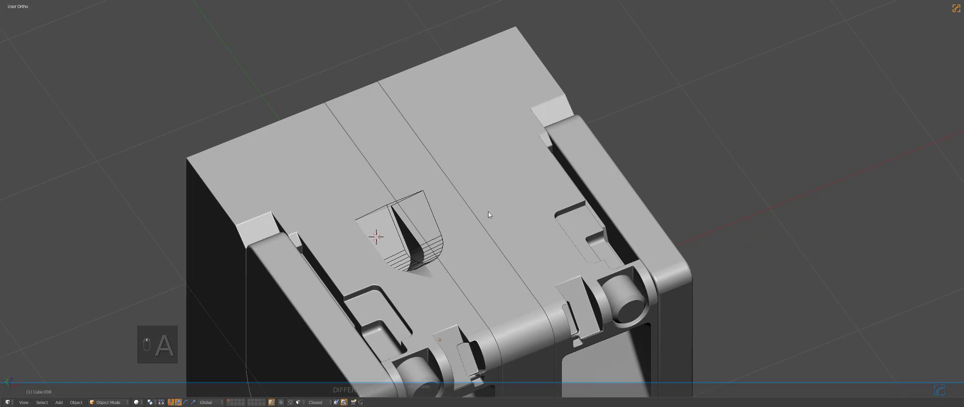
Preview the cut in rendered shading and switch the centre strip's display to Hard Ops Wire Mode in solid view
{"action": "key", "text": "shift+z"}
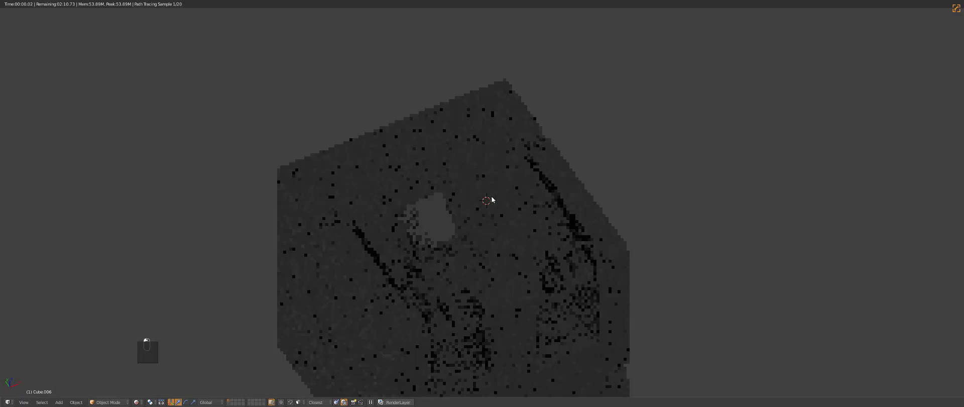
{"action": "right_click", "coordinate": [436, 218]}
{"action": "key", "text": "q"}
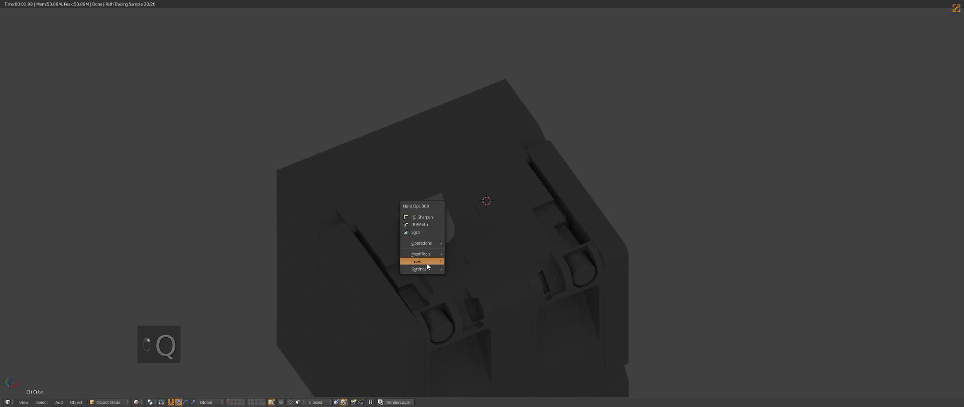
{"action": "mouse_move", "coordinate": [424, 268]}
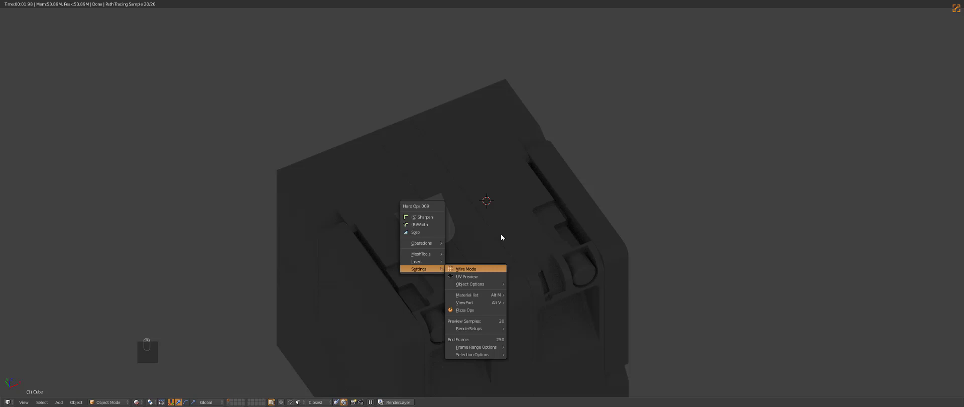
{"action": "key", "text": "Return"}
{"action": "key", "text": "z"}
{"action": "key", "text": "z"}
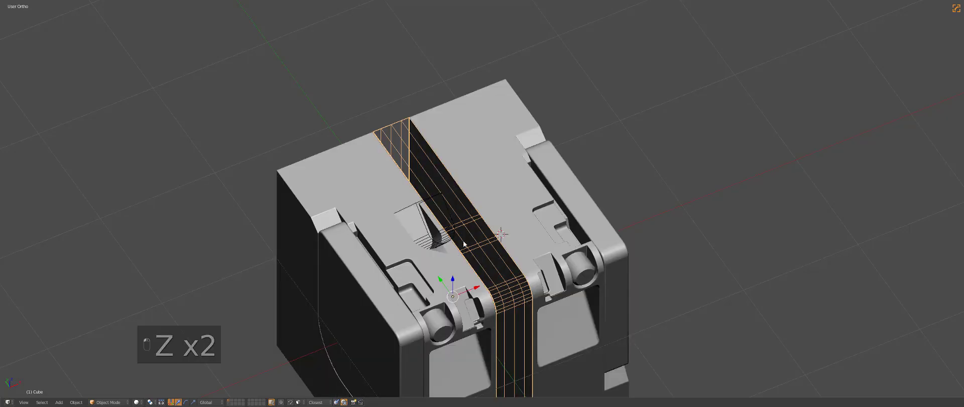
Hide the slanted cutter and examine the new rounded notch in the top panel up close
{"action": "middle_click_drag", "start_coordinate": [447, 242], "coordinate": [499, 199]}
{"action": "scroll", "coordinate": [437, 233], "scroll_direction": "up", "scroll_amount": 4}
{"action": "key", "text": "h"}
{"action": "scroll", "coordinate": [507, 215], "scroll_direction": "up", "scroll_amount": 2}
{"action": "right_click", "coordinate": [495, 220]}
{"action": "scroll", "coordinate": [519, 233], "scroll_direction": "up", "scroll_amount": 2}
{"action": "scroll", "coordinate": [529, 244], "scroll_direction": "up", "scroll_amount": 2}
{"action": "middle_click_drag", "start_coordinate": [490, 172], "coordinate": [528, 241], "text": "shift"}
{"action": "scroll", "coordinate": [528, 241], "scroll_direction": "down", "scroll_amount": 2}
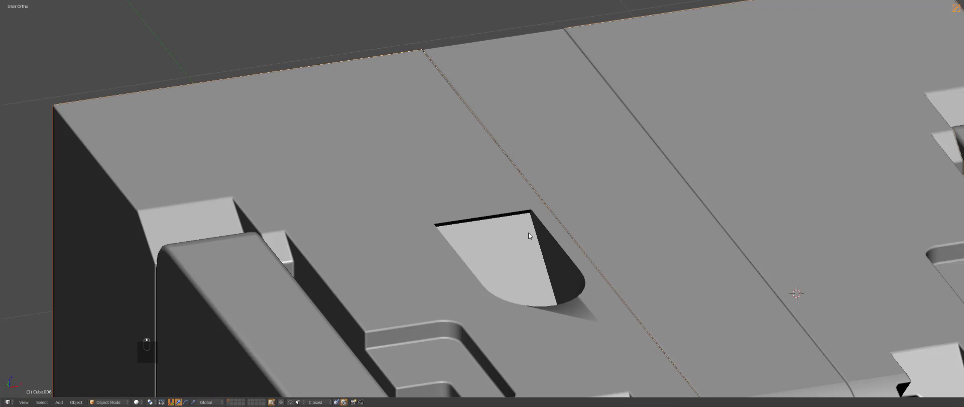
{"action": "scroll", "coordinate": [528, 235], "scroll_direction": "down", "scroll_amount": 3}
{"action": "key", "text": "a"}
{"action": "scroll", "coordinate": [528, 236], "scroll_direction": "up", "scroll_amount": 2}
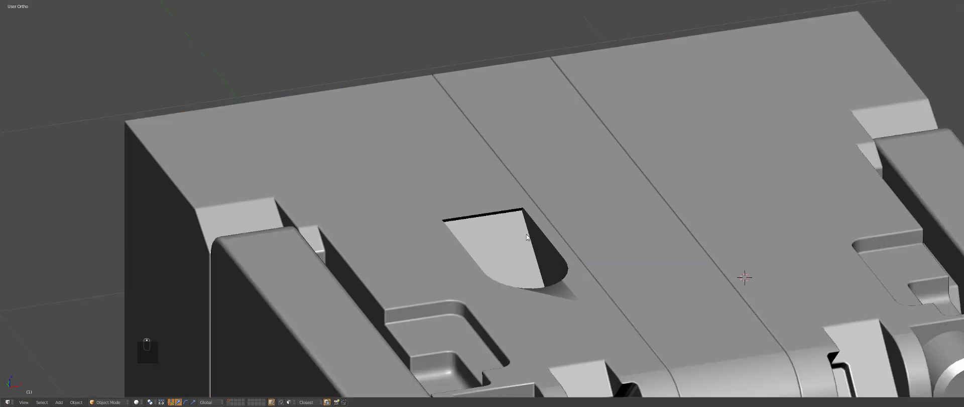
Raise the notch's cutter about 0.025 along the global Z axis and hide it
{"action": "right_click", "coordinate": [527, 237]}
{"action": "scroll", "coordinate": [527, 237], "scroll_direction": "up", "scroll_amount": 3}
{"action": "scroll", "coordinate": [528, 240], "scroll_direction": "down", "scroll_amount": 2}
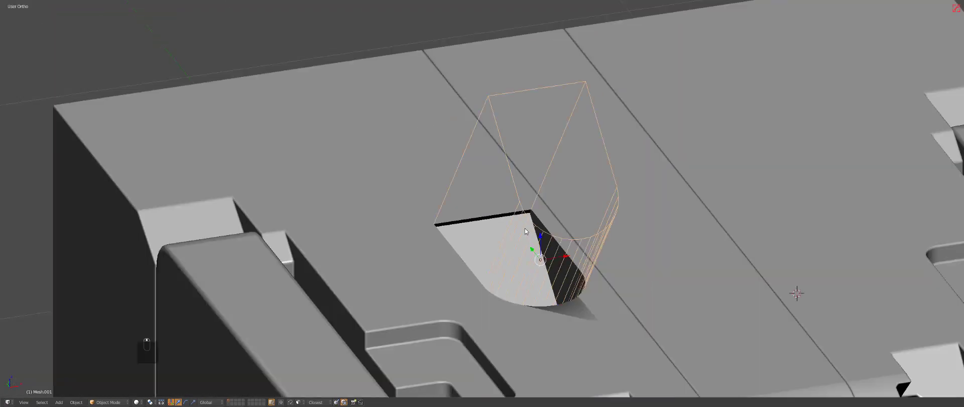
{"action": "key", "text": "a"}
{"action": "key", "text": "g"}
{"action": "key", "text": "z"}
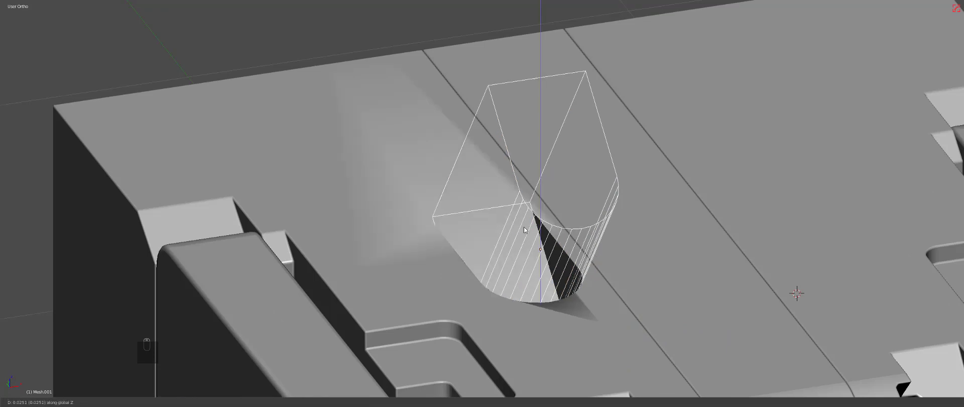
{"action": "left_click", "coordinate": [524, 230]}
{"action": "scroll", "coordinate": [524, 230], "scroll_direction": "down", "scroll_amount": 3}
{"action": "key", "text": "h"}
{"action": "middle_click_drag", "start_coordinate": [524, 230], "coordinate": [514, 273]}
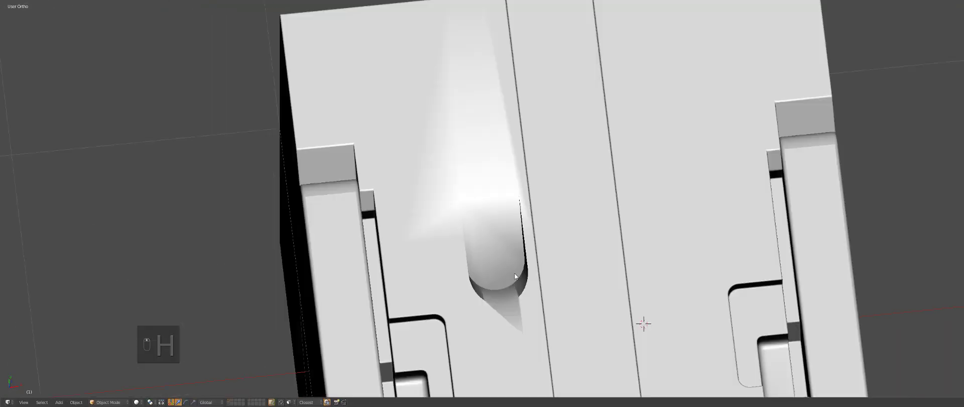
Apply CSharpen to the notched main body and open it in Edit Mode at the notch
{"action": "key", "text": "q"}
{"action": "left_click", "coordinate": [498, 221]}
{"action": "mouse_move", "coordinate": [501, 302]}
{"action": "middle_mouse_down"}
{"action": "mouse_move", "coordinate": [541, 275]}
{"action": "mouse_move", "coordinate": [478, 248]}
{"action": "middle_mouse_up"}
{"action": "key", "text": "Tab"}
{"action": "scroll", "coordinate": [451, 271], "scroll_direction": "up", "scroll_amount": 3}
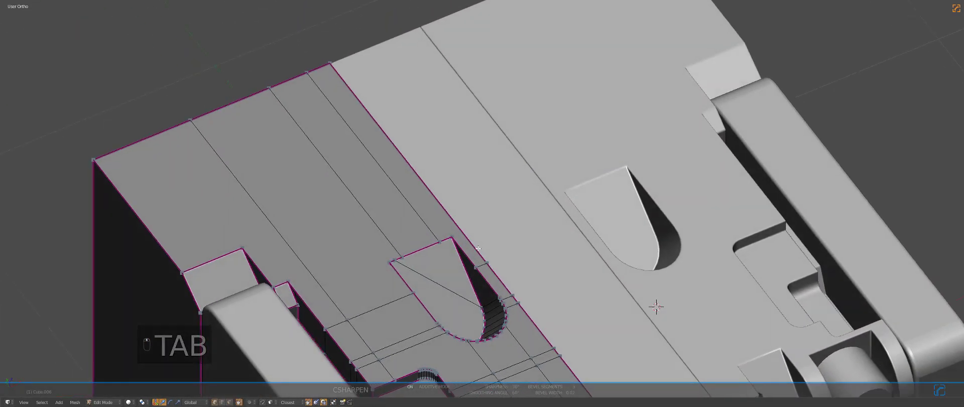
Switch to edge selection and dissolve the stray edge running across the rounded notch's floor
{"action": "key", "text": "ctrl+Tab"}
{"action": "left_click", "coordinate": [440, 291]}
{"action": "key", "text": "ctrl+x"}
{"action": "middle_click_drag", "start_coordinate": [440, 291], "coordinate": [400, 247]}
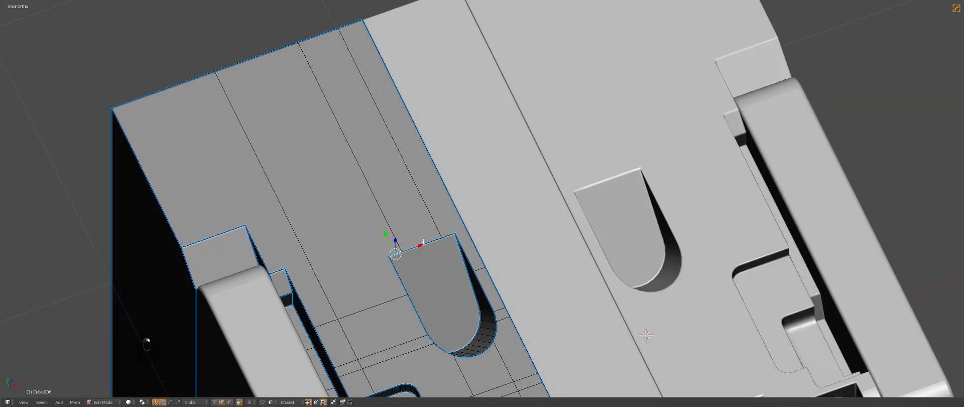
Select the corner vertices along the notch's straight edge in vertex mode, clear the selection and return to Object Mode
{"action": "key", "text": "ctrl+Tab"}
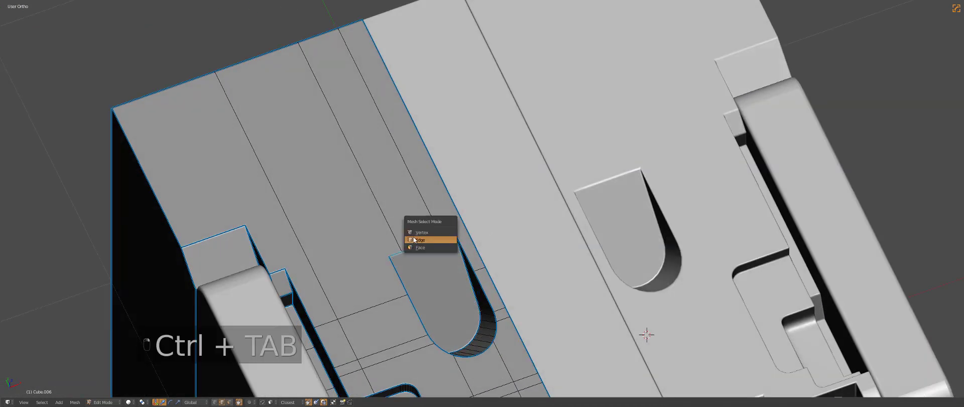
{"action": "left_click", "coordinate": [428, 230]}
{"action": "right_click", "coordinate": [389, 256]}
{"action": "right_click", "coordinate": [455, 233], "text": "shift"}
{"action": "key", "text": "d"}
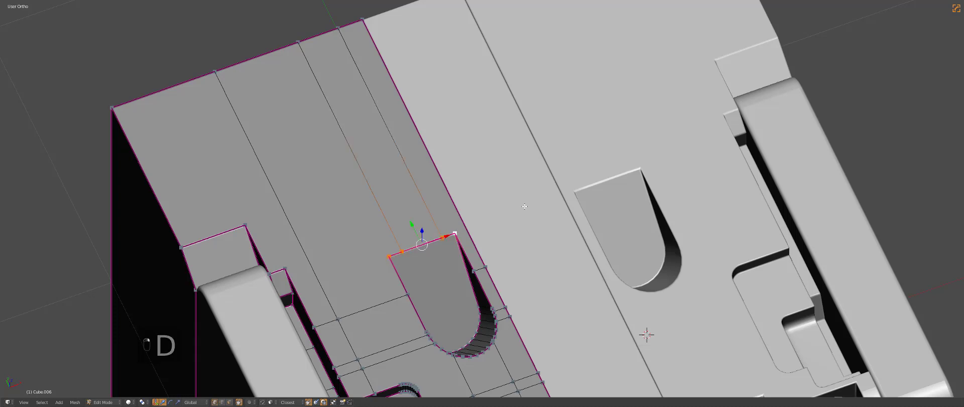
{"action": "key", "text": "a"}
{"action": "middle_click_drag", "start_coordinate": [463, 309], "coordinate": [472, 225]}
{"action": "key", "text": "Tab"}
{"action": "scroll", "coordinate": [465, 289], "scroll_direction": "down", "scroll_amount": 5}
Duplicate the inset corner cylinder and place the copy in the rounded notch of the top panel
{"action": "key", "text": "a"}
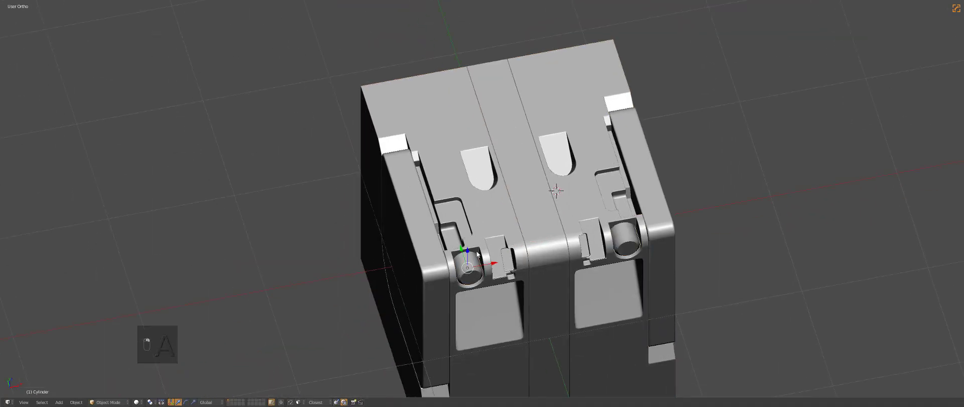
{"action": "key", "text": "shift+d"}
{"action": "left_click", "coordinate": [485, 182]}
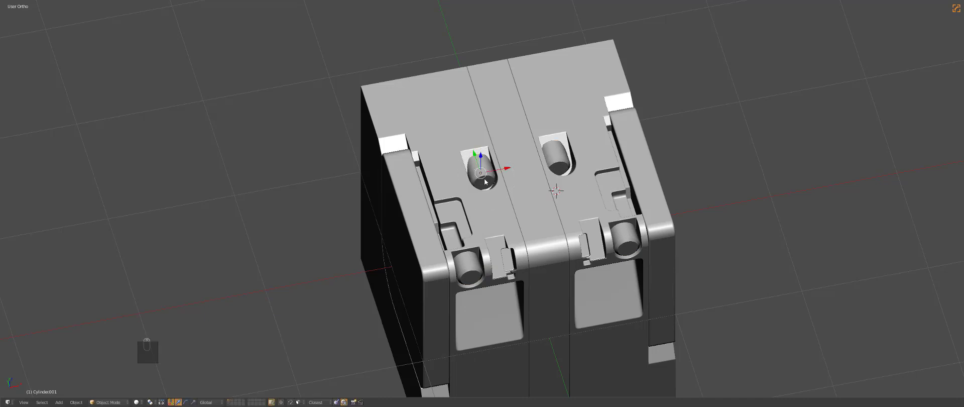
Scale the copied cylinder down and reposition it inside the notch in the right wireframe view
{"action": "key", "text": "KP_1"}
{"action": "key", "text": "KP_3"}
{"action": "key", "text": "z"}
{"action": "scroll", "coordinate": [643, 258], "scroll_direction": "up", "scroll_amount": 2}
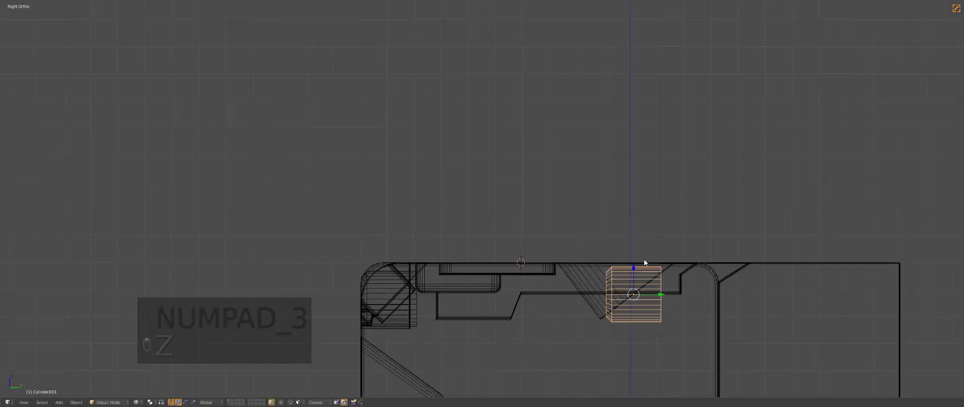
{"action": "key", "text": "s"}
{"action": "key", "text": "g"}
{"action": "left_click", "coordinate": [715, 294]}
{"action": "key", "text": "s"}
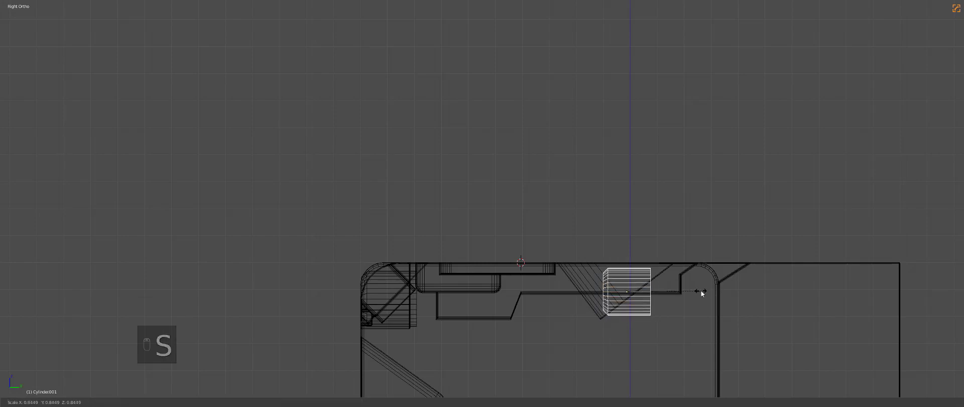
{"action": "left_click", "coordinate": [699, 292]}
{"action": "key", "text": "g"}
{"action": "left_click", "coordinate": [696, 290]}
Lengthen the copied cylinder in Edit Mode by moving its rear end along the Y axis, and return to solid shading
{"action": "key", "text": "Tab"}
{"action": "mouse_move", "coordinate": [678, 290]}
{"action": "left_mouse_down"}
{"action": "mouse_move", "coordinate": [709, 294]}
{"action": "mouse_move", "coordinate": [701, 291]}
{"action": "left_mouse_up"}
{"action": "key", "text": "z"}
{"action": "key", "text": "Tab"}
{"action": "mouse_move", "coordinate": [700, 292]}
{"action": "middle_mouse_down"}
{"action": "mouse_move", "coordinate": [415, 211]}
{"action": "mouse_move", "coordinate": [517, 253]}
{"action": "middle_mouse_up"}
Move the copied cylinder slightly along the global X axis to centre it within the notch
{"action": "key", "text": "a"}
{"action": "key", "text": "a"}
{"action": "key", "text": "KP_1"}
{"action": "key", "text": "KP_5"}
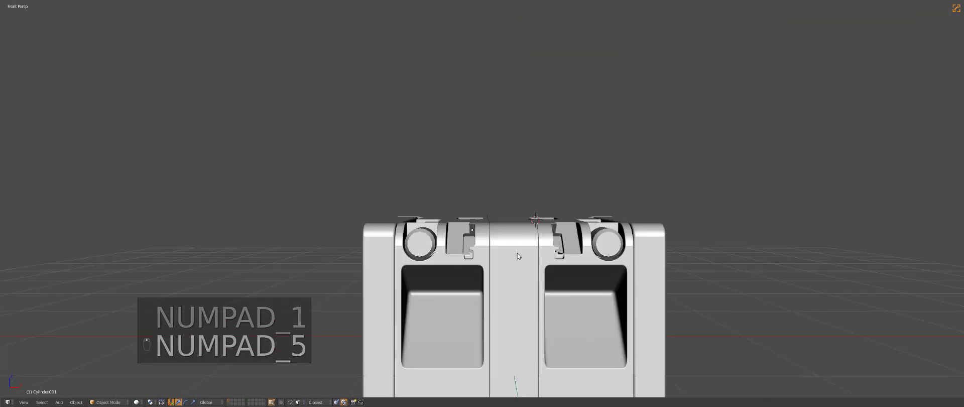
{"action": "scroll", "coordinate": [517, 253], "scroll_direction": "down", "scroll_amount": 3}
{"action": "middle_click_drag", "start_coordinate": [474, 222], "coordinate": [505, 251]}
{"action": "scroll", "coordinate": [472, 165], "scroll_direction": "up", "scroll_amount": 3}
{"action": "key", "text": "g"}
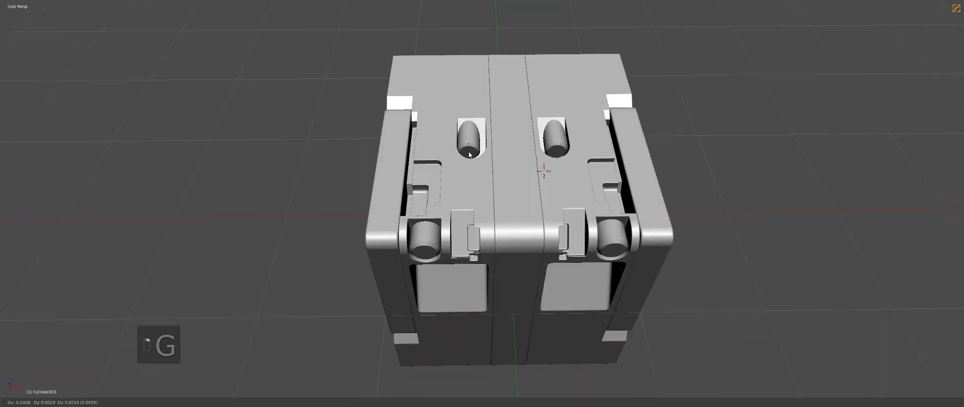
{"action": "middle_click", "coordinate": [471, 155]}
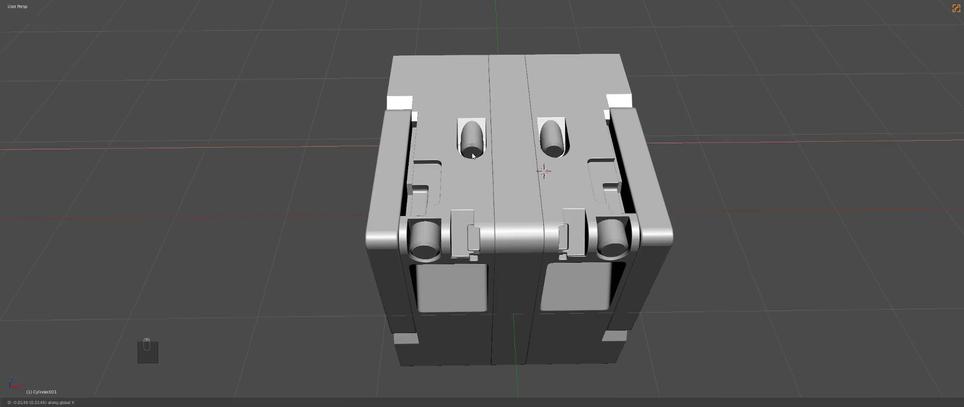
{"action": "left_click", "coordinate": [472, 156]}
{"action": "key", "text": "a"}
{"action": "scroll", "coordinate": [490, 160], "scroll_direction": "down", "scroll_amount": 2}
{"action": "key", "text": "g"}
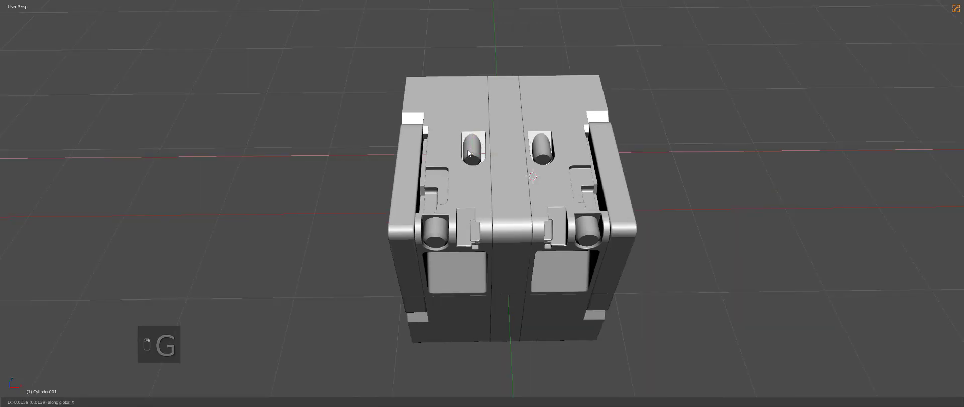
{"action": "right_click", "coordinate": [472, 156]}
{"action": "key", "text": "a"}
Inspect the outer side panel in wireframe and adjust its bevel width with Hard Ops
{"action": "scroll", "coordinate": [507, 235], "scroll_direction": "down", "scroll_amount": 2}
{"action": "right_click", "coordinate": [507, 232]}
{"action": "middle_click_drag", "start_coordinate": [507, 232], "coordinate": [471, 230]}
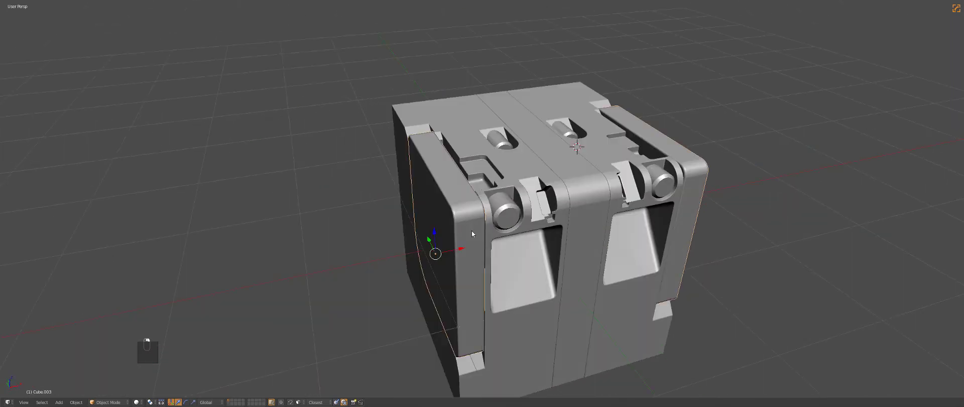
{"action": "key", "text": "z"}
{"action": "key", "text": "KP_1"}
{"action": "key", "text": "KP_5"}
{"action": "scroll", "coordinate": [512, 233], "scroll_direction": "up", "scroll_amount": 4}
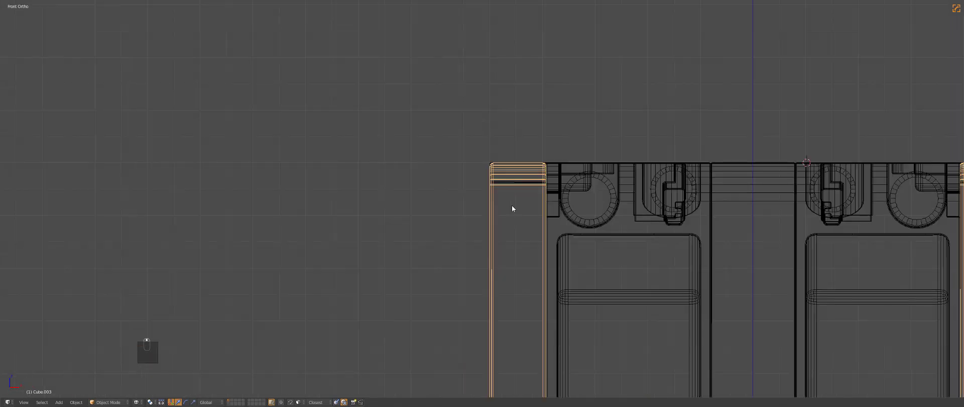
{"action": "key", "text": "KP_7"}
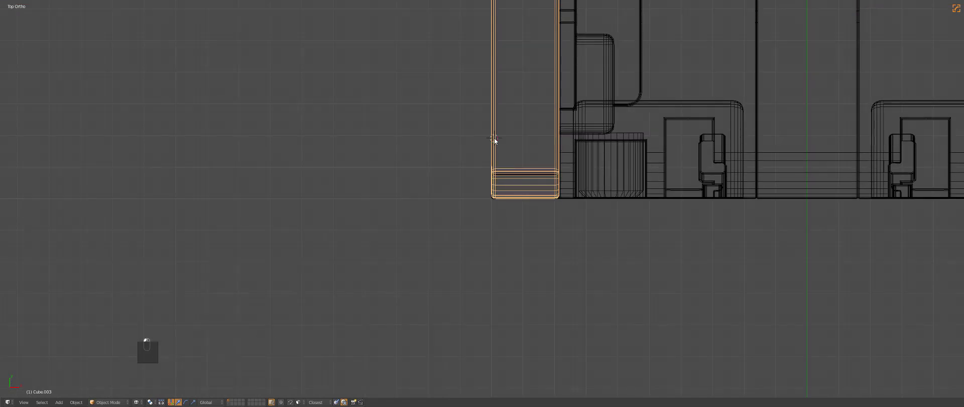
{"action": "key", "text": "KP_1"}
{"action": "scroll", "coordinate": [534, 170], "scroll_direction": "up", "scroll_amount": 2}
{"action": "key", "text": "q"}
{"action": "left_click", "coordinate": [534, 171]}
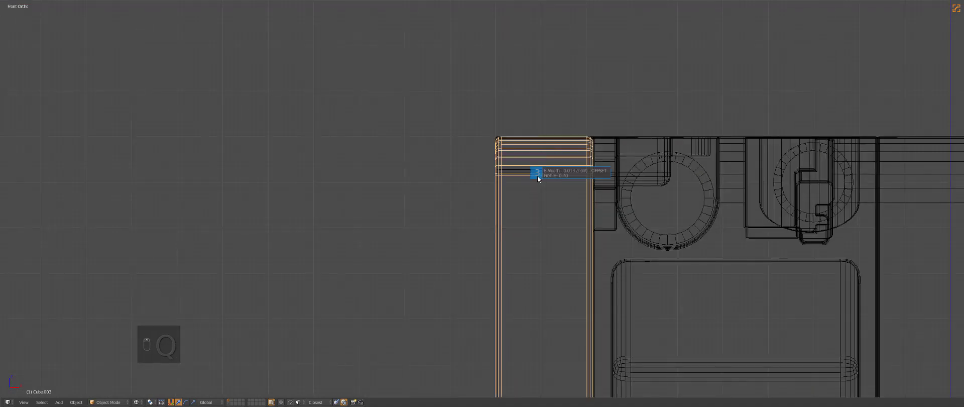
{"action": "scroll", "coordinate": [480, 119], "scroll_direction": "down", "scroll_amount": 2}
{"action": "key", "text": "z"}
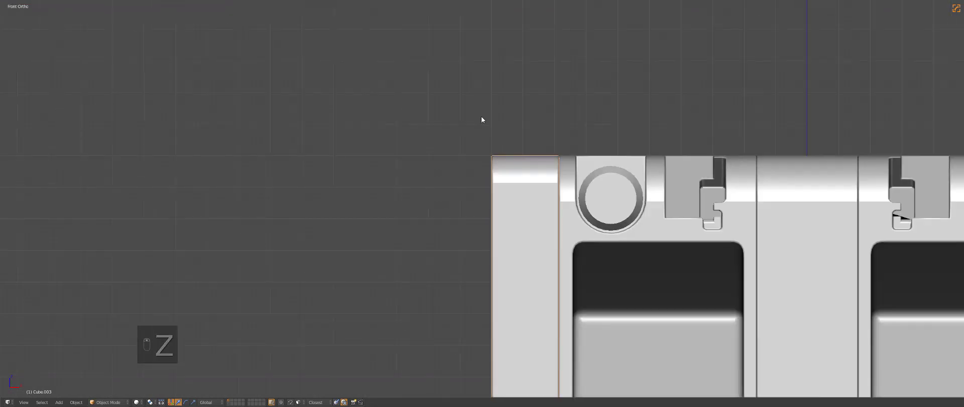
Activate BoxCutter in the front view and open its shape and settings menu
{"action": "key", "text": "alt+w"}
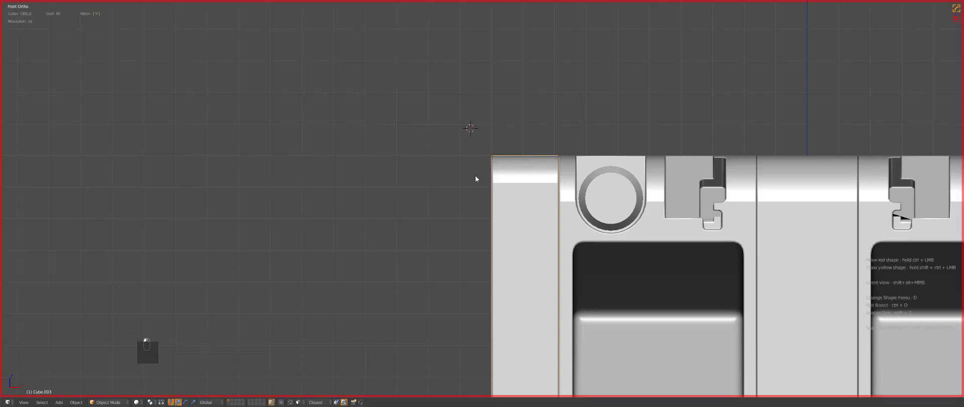
{"action": "scroll", "coordinate": [474, 176], "scroll_direction": "down", "scroll_amount": 4}
{"action": "key", "text": "a"}
{"action": "scroll", "coordinate": [502, 216], "scroll_direction": "down", "scroll_amount": 2}
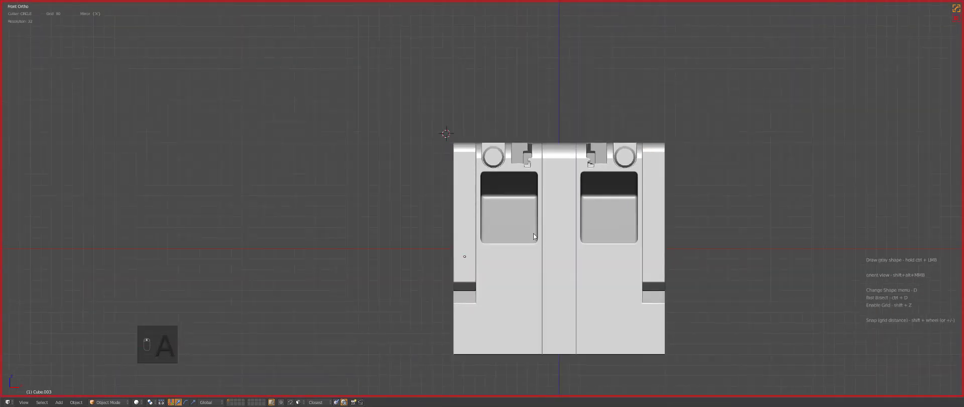
{"action": "scroll", "coordinate": [532, 231], "scroll_direction": "up", "scroll_amount": 1}
{"action": "key", "text": "d"}
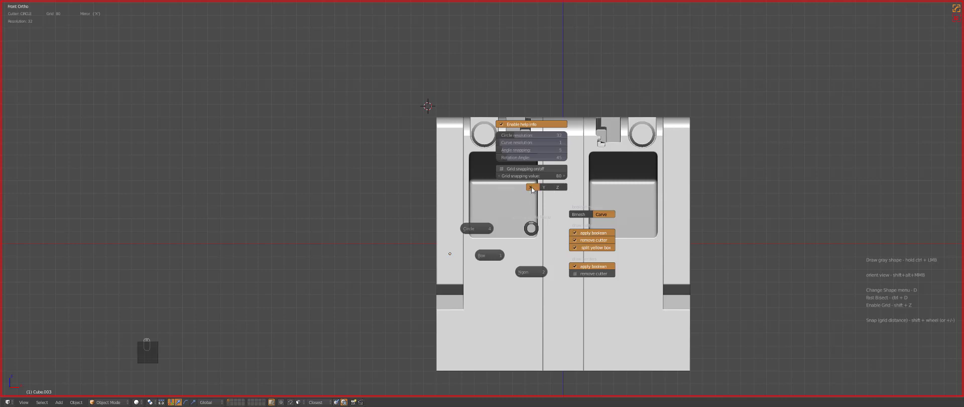
Switch BoxCutter's X-axis mirror option off and back on
{"action": "left_click", "coordinate": [531, 187]}
{"action": "key", "text": "d"}
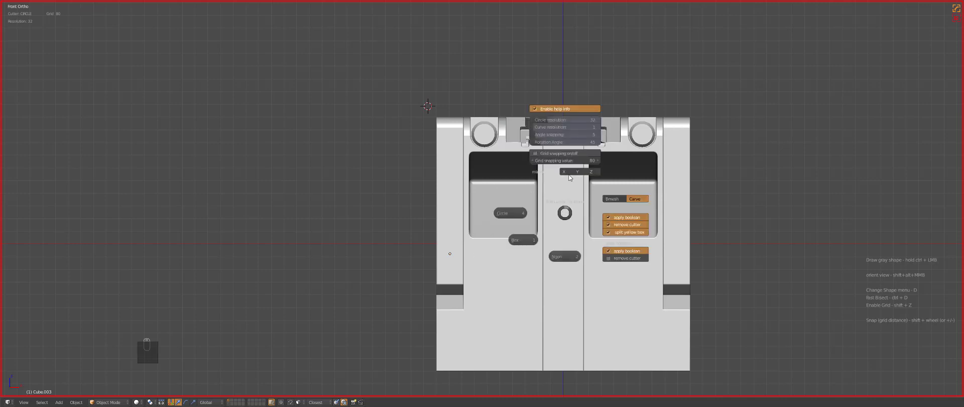
{"action": "left_click", "coordinate": [569, 174]}
{"action": "key", "text": "d"}
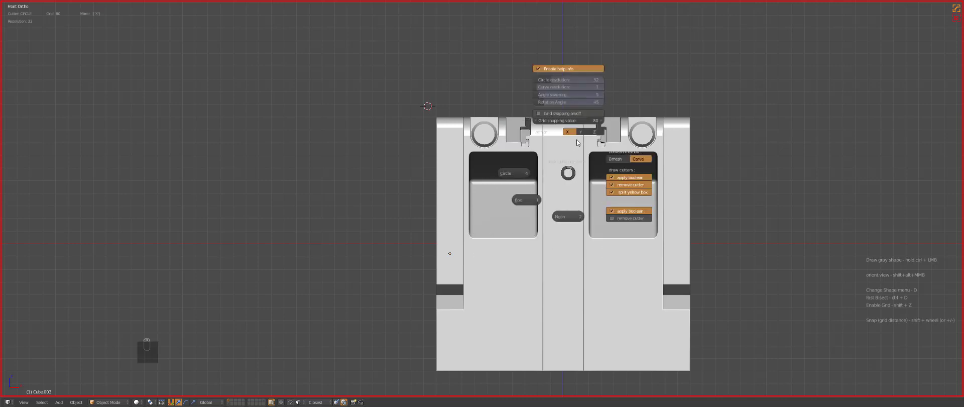
{"action": "key", "text": "d"}
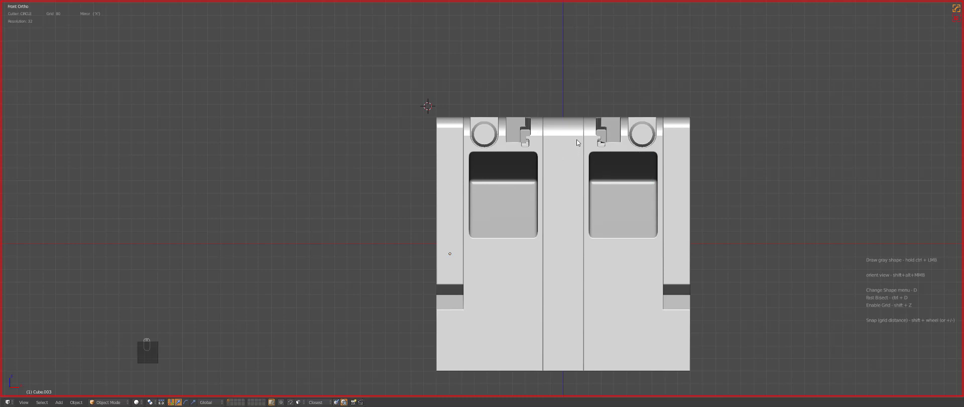
Search the add-on preferences for "box", examine the BoxCutter Properties including its default mirror axis, and close the preferences
{"action": "key", "text": "ctrl+alt+u"}
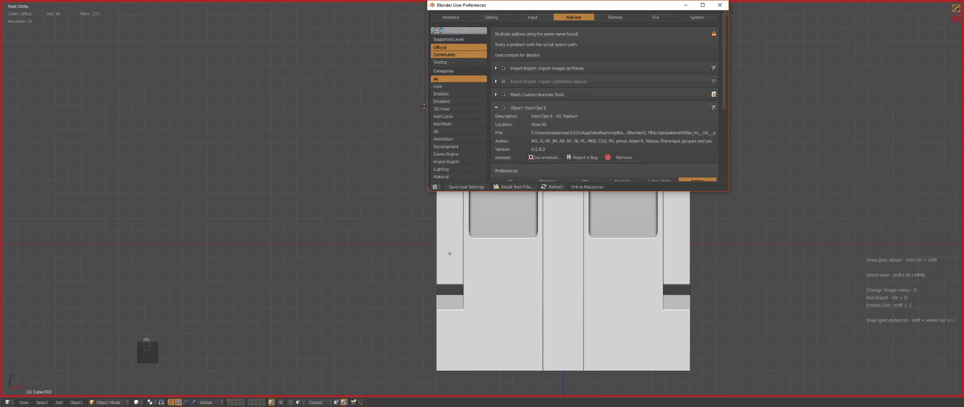
{"action": "left_click", "coordinate": [464, 30]}
{"action": "type", "text": "box"}
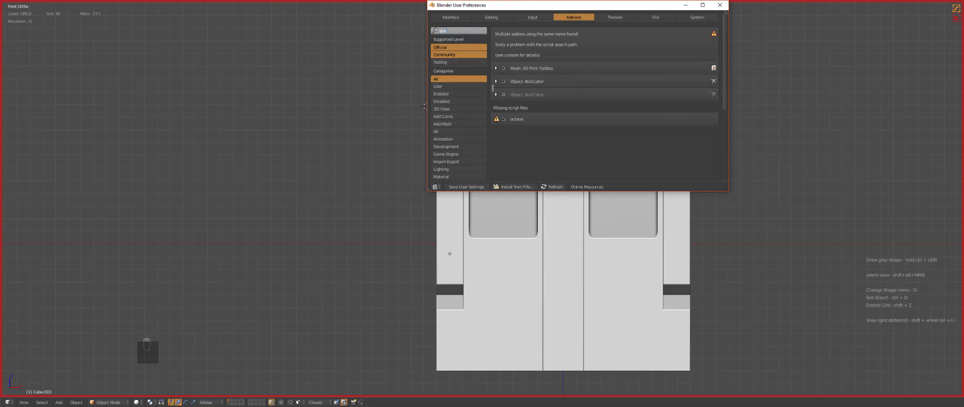
{"action": "left_click", "coordinate": [495, 81]}
{"action": "scroll", "coordinate": [579, 136], "scroll_direction": "down", "scroll_amount": 4}
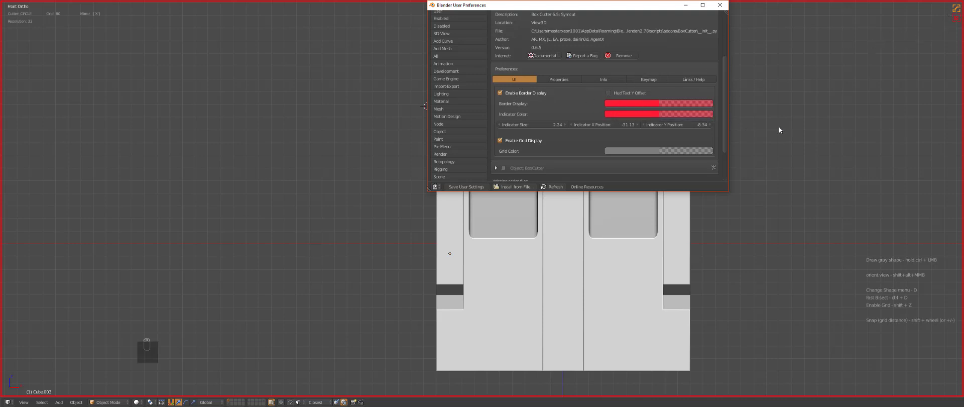
{"action": "left_click", "coordinate": [556, 79]}
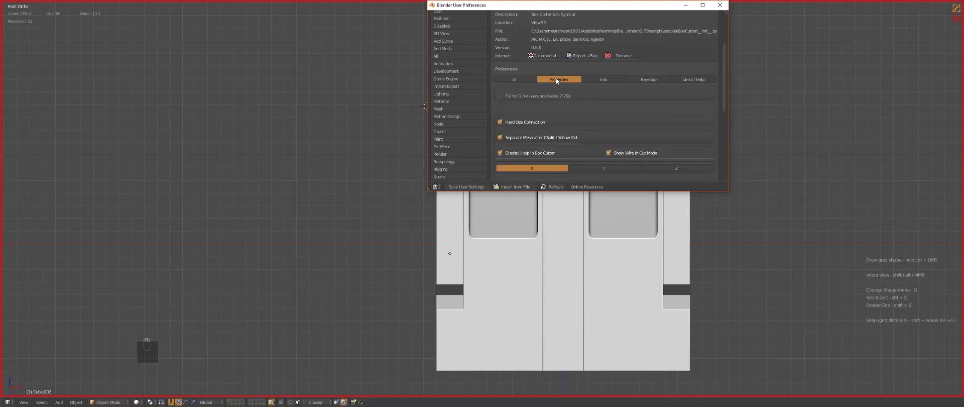
{"action": "scroll", "coordinate": [518, 100], "scroll_direction": "down", "scroll_amount": 1}
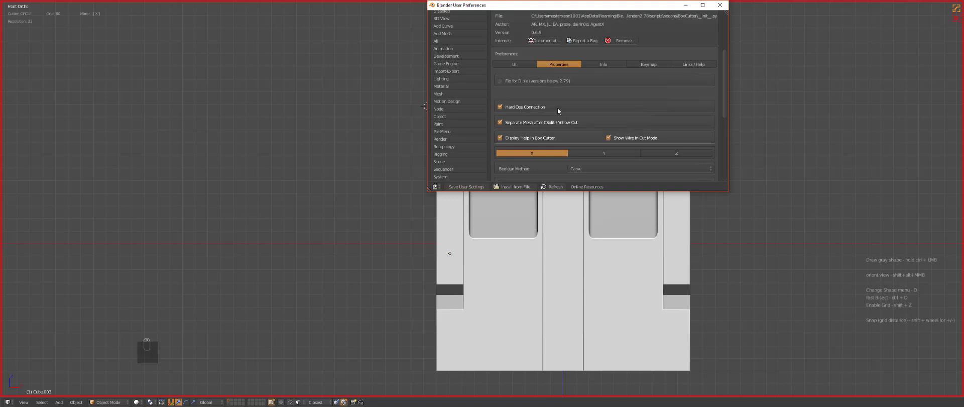
{"action": "scroll", "coordinate": [567, 95], "scroll_direction": "down", "scroll_amount": 2}
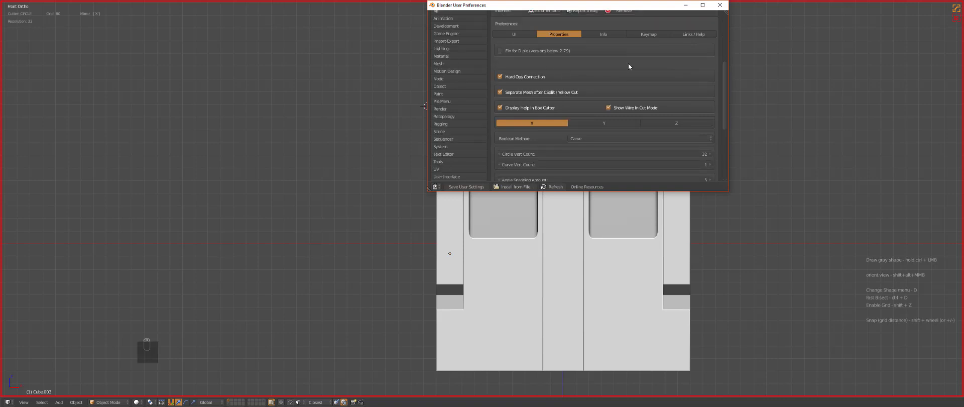
{"action": "left_click", "coordinate": [719, 5]}
Bevel the bottom front edge of the centre strip with 5 segments in Edit Mode
{"action": "middle_click_drag", "start_coordinate": [558, 188], "coordinate": [598, 249]}
{"action": "right_click", "coordinate": [625, 309]}
{"action": "key", "text": "Tab"}
{"action": "scroll", "coordinate": [625, 309], "scroll_direction": "up", "scroll_amount": 6}
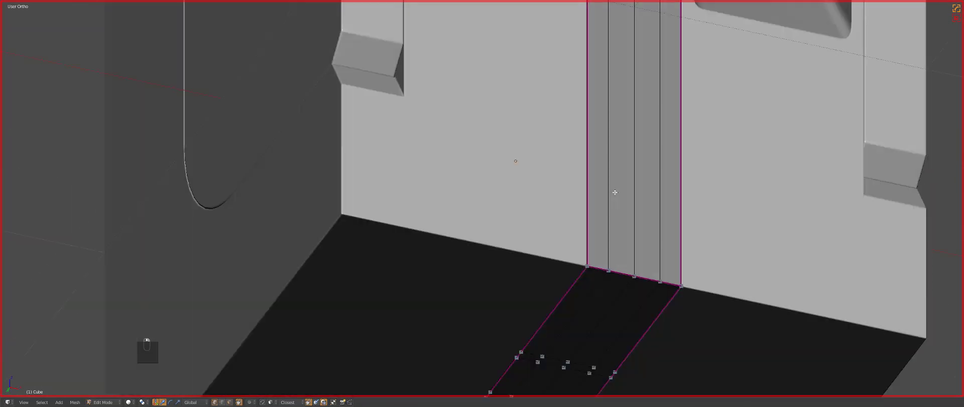
{"action": "key", "text": "ctrl+Tab"}
{"action": "left_click", "coordinate": [603, 208]}
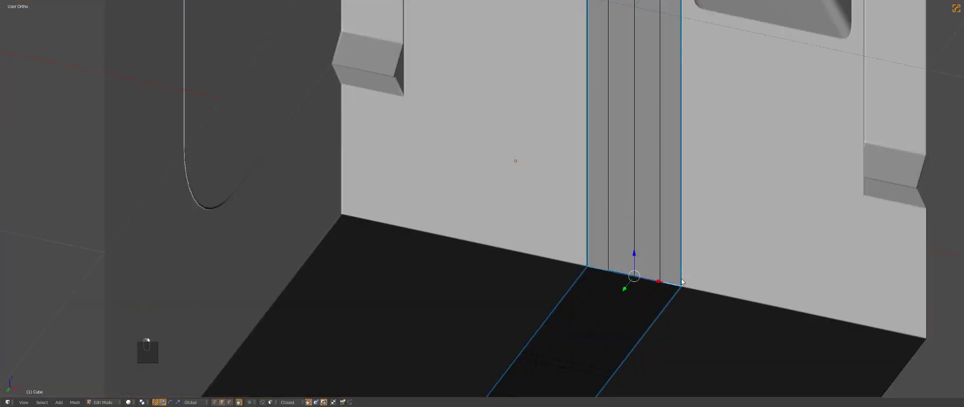
{"action": "key", "text": "d"}
{"action": "key", "text": "q"}
{"action": "key", "text": "ctrl+b"}
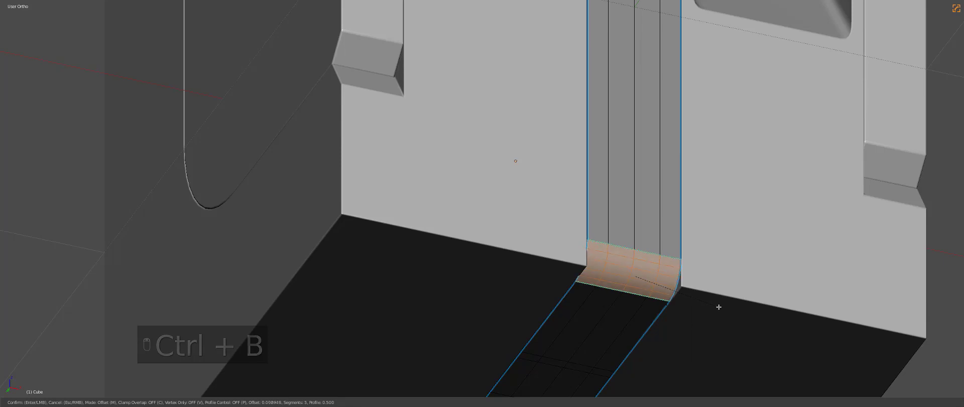
{"action": "left_click", "coordinate": [709, 301]}
{"action": "key", "text": "Tab"}
{"action": "scroll", "coordinate": [698, 290], "scroll_direction": "down", "scroll_amount": 5}
Bevel the bottom front edge of the side panels with 5 segments in Edit Mode, roughly matching the centre strip's rounding
{"action": "key", "text": "KP_1"}
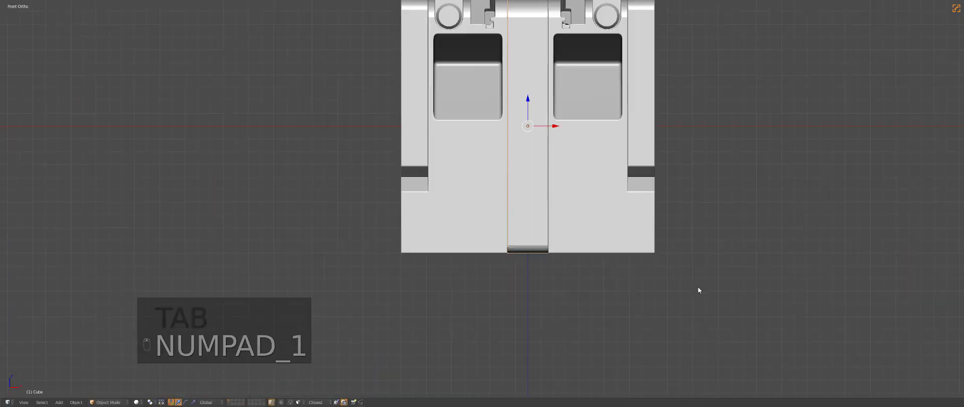
{"action": "scroll", "coordinate": [568, 260], "scroll_direction": "up", "scroll_amount": 6}
{"action": "right_click", "coordinate": [504, 269]}
{"action": "key", "text": "Tab"}
{"action": "middle_click_drag", "start_coordinate": [505, 269], "coordinate": [527, 276]}
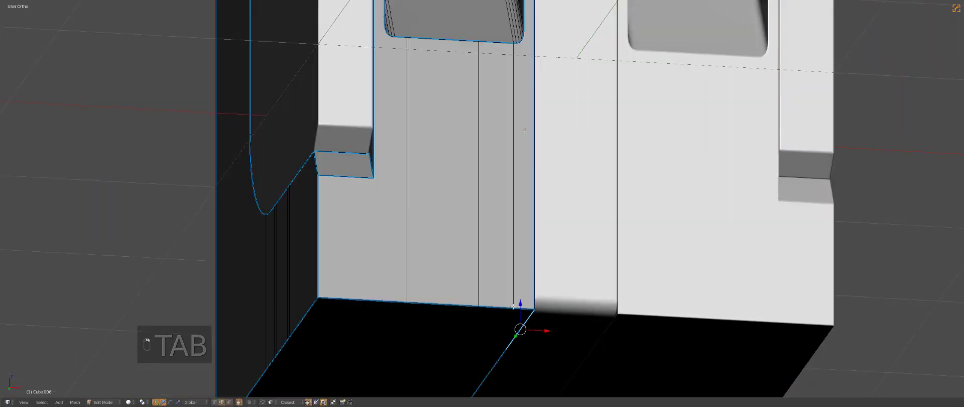
{"action": "middle_click_drag", "start_coordinate": [427, 280], "coordinate": [477, 259]}
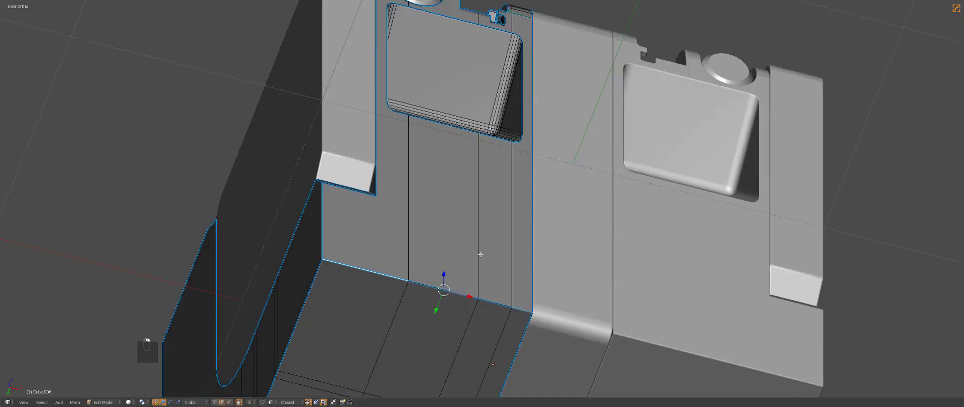
{"action": "key", "text": "s"}
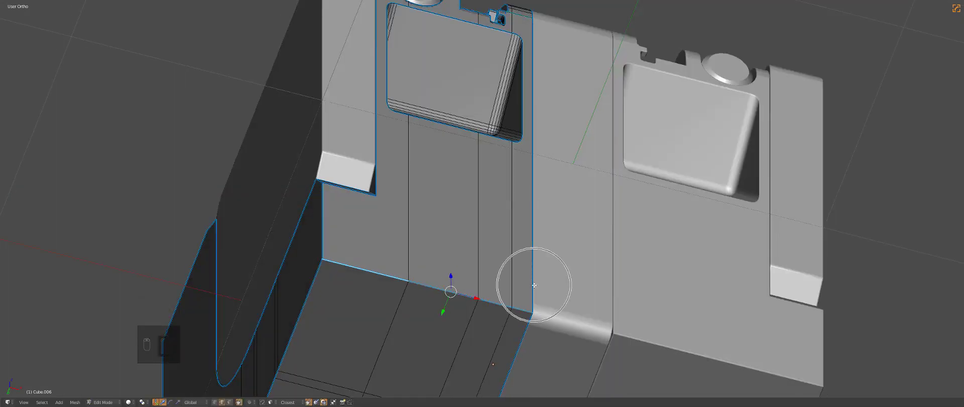
{"action": "key", "text": "q"}
{"action": "left_click", "coordinate": [525, 280]}
{"action": "key", "text": "ctrl+b"}
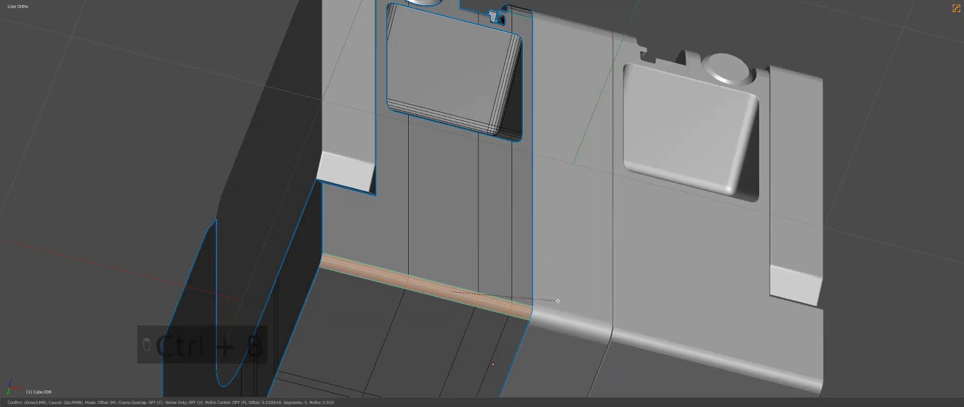
{"action": "left_click", "coordinate": [558, 300]}
{"action": "key", "text": "Tab"}
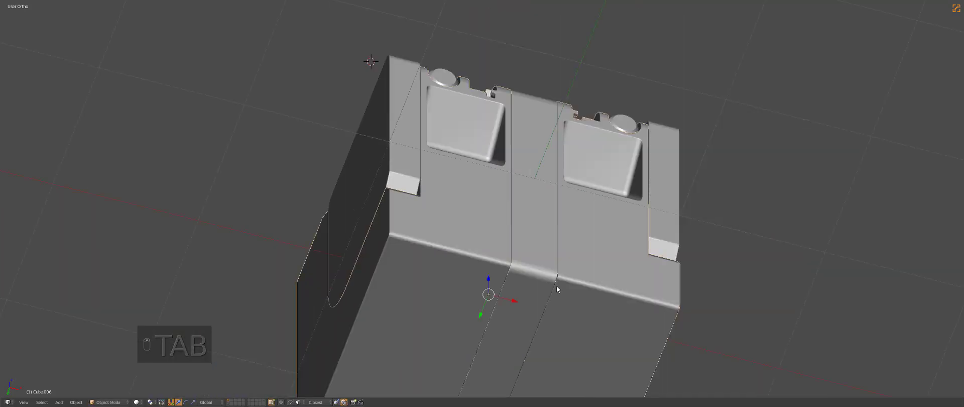
Cut narrow mirrored box notches into the inner and outer lower edges of the side panels with BoxCutter in the front wireframe view
{"action": "key", "text": "KP_1"}
{"action": "key", "text": "z"}
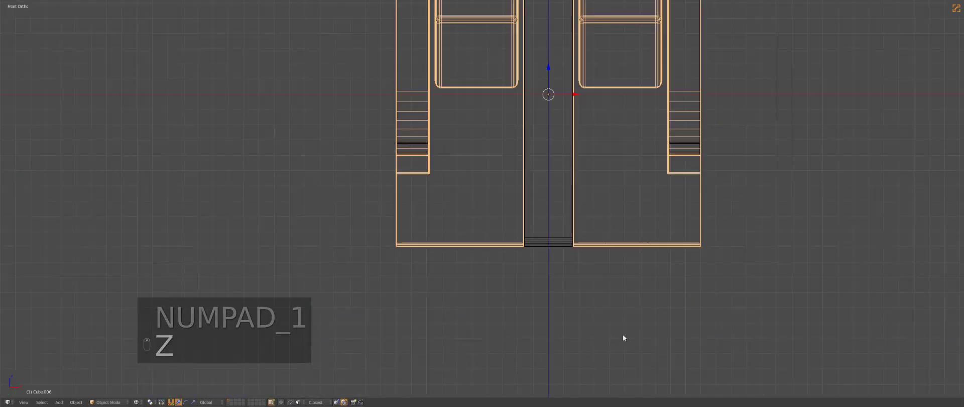
{"action": "scroll", "coordinate": [622, 265], "scroll_direction": "up", "scroll_amount": 2}
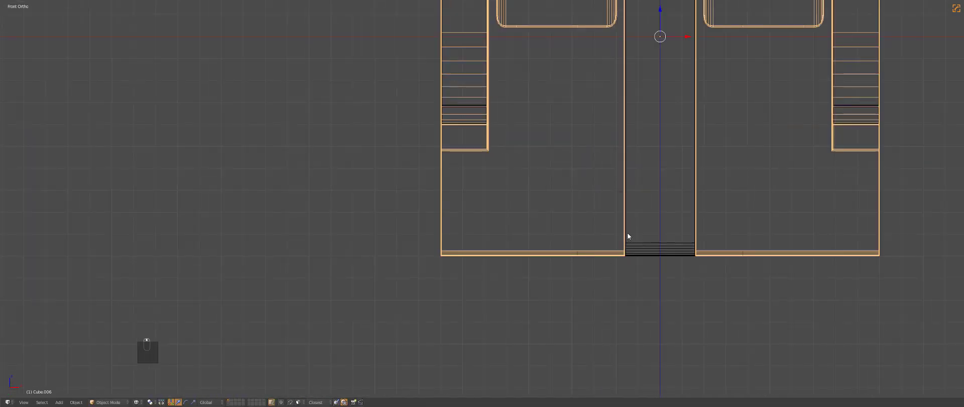
{"action": "key", "text": "alt+w"}
{"action": "key", "text": "d"}
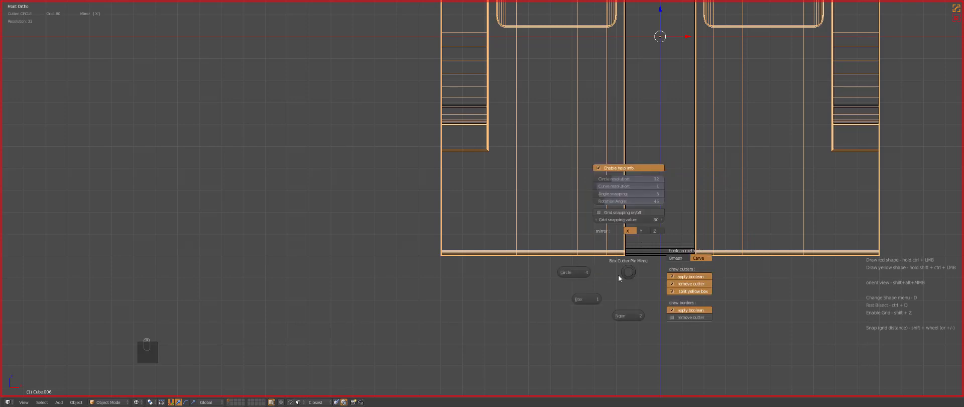
{"action": "left_click", "coordinate": [618, 277]}
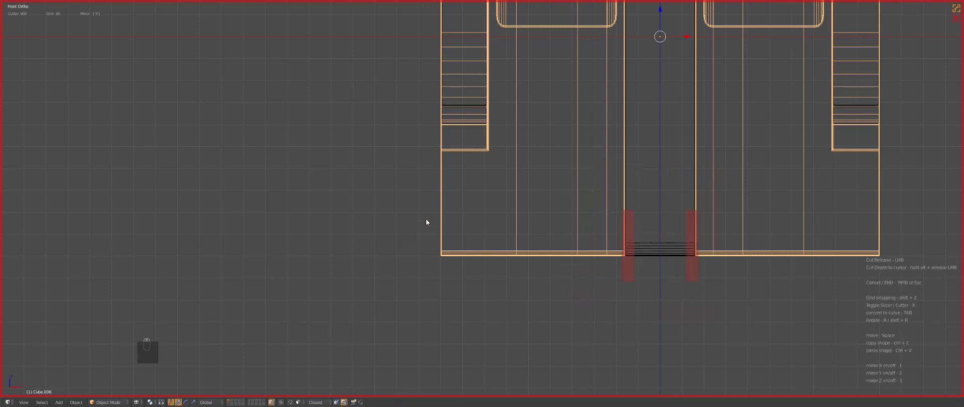
{"action": "left_click_drag", "start_coordinate": [431, 217], "coordinate": [443, 290]}
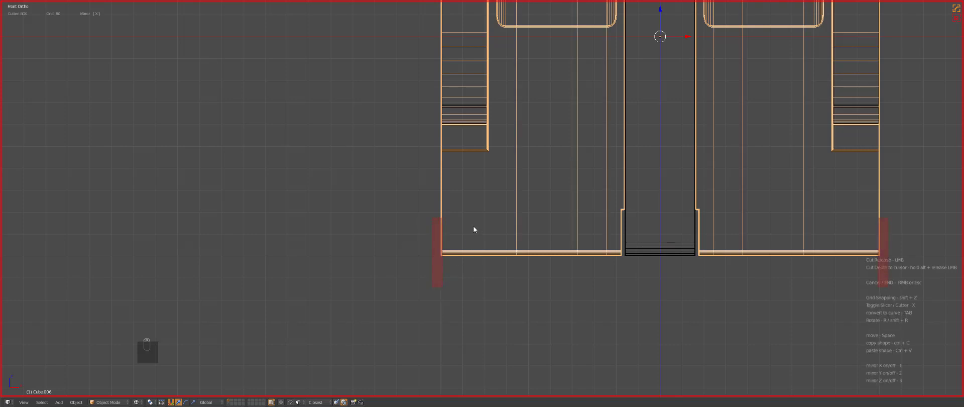
Slide the upper edge of the outer lower notch to slope its ledge in Edit Mode, and bring up the Hard Ops commands
{"action": "key", "text": "z"}
{"action": "mouse_move", "coordinate": [486, 227]}
{"action": "middle_mouse_down"}
{"action": "mouse_move", "coordinate": [545, 224]}
{"action": "mouse_move", "coordinate": [552, 173]}
{"action": "middle_mouse_up"}
{"action": "key", "text": "Tab"}
{"action": "scroll", "coordinate": [529, 233], "scroll_direction": "up", "scroll_amount": 5}
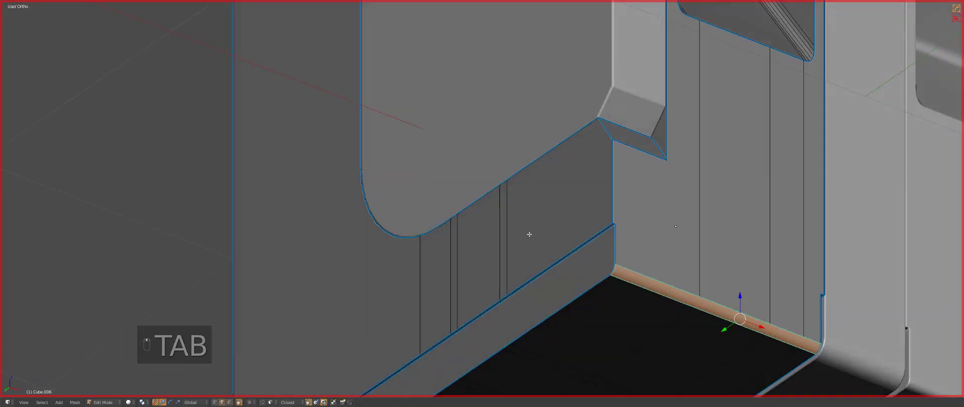
{"action": "right_click", "coordinate": [513, 280]}
{"action": "key", "text": "g"}
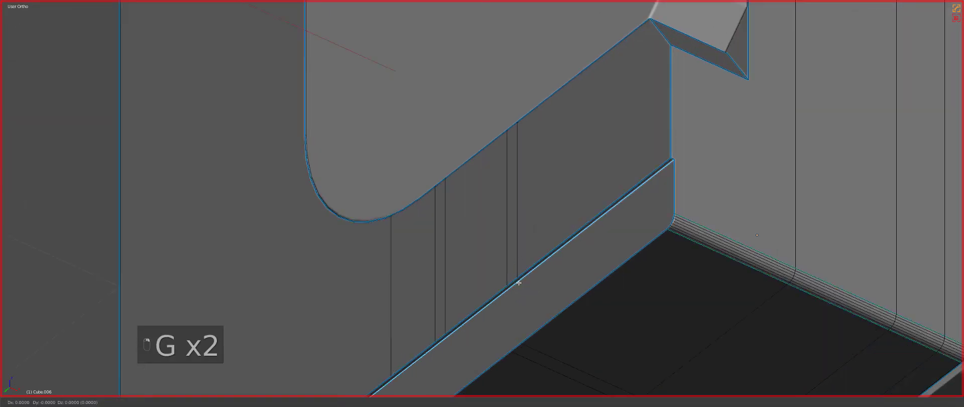
{"action": "key", "text": "Tab"}
{"action": "key", "text": "q"}
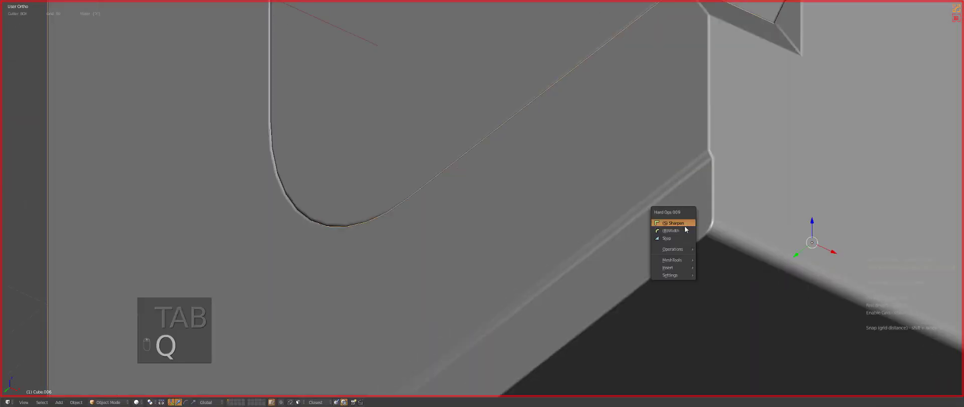
Apply the Hard Ops (S) Sharpen operation to the selected side blocks of the body
{"action": "left_click", "coordinate": [678, 223]}
{"action": "scroll", "coordinate": [682, 231], "scroll_direction": "down", "scroll_amount": 5}
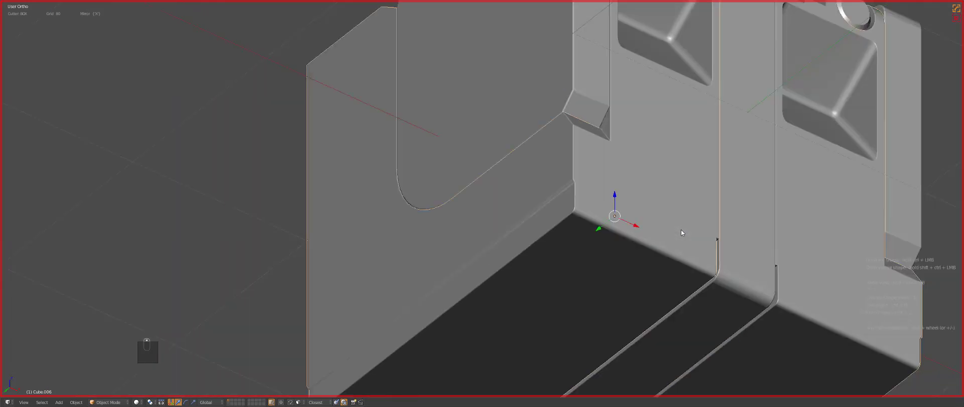
{"action": "key", "text": "KP_0"}
{"action": "key", "text": "KP_1"}
{"action": "scroll", "coordinate": [578, 234], "scroll_direction": "down", "scroll_amount": 4}
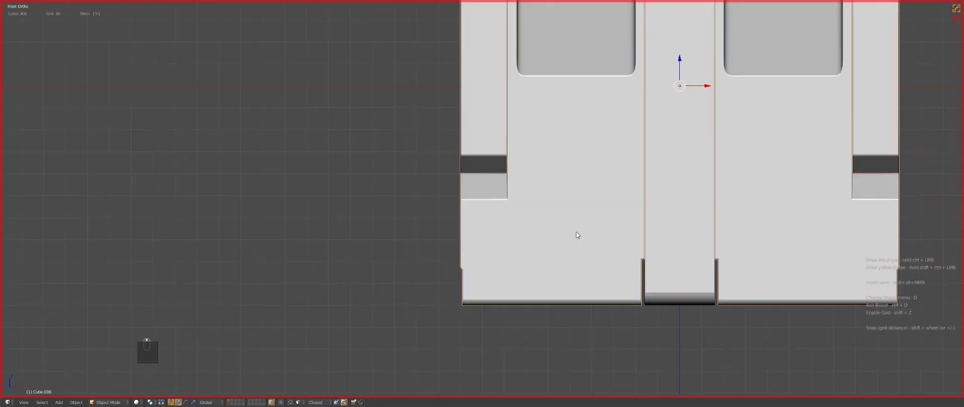
Bevel the top edge of the narrow slot between the side block and the centre strip in the block's mesh
{"action": "key", "text": "a"}
{"action": "scroll", "coordinate": [482, 208], "scroll_direction": "up", "scroll_amount": 5}
{"action": "middle_click_drag", "start_coordinate": [482, 207], "coordinate": [524, 188]}
{"action": "key", "text": "Tab"}
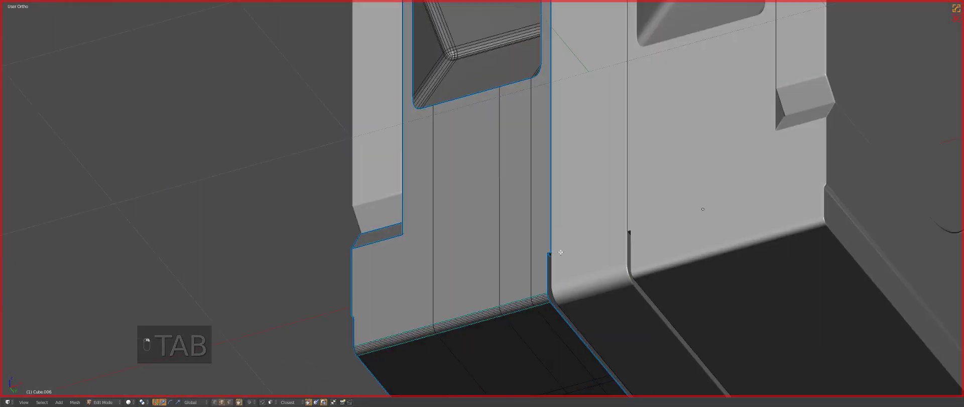
{"action": "key", "text": "z"}
{"action": "scroll", "coordinate": [527, 214], "scroll_direction": "up", "scroll_amount": 3}
{"action": "key", "text": "z"}
{"action": "key", "text": "ctrl+b"}
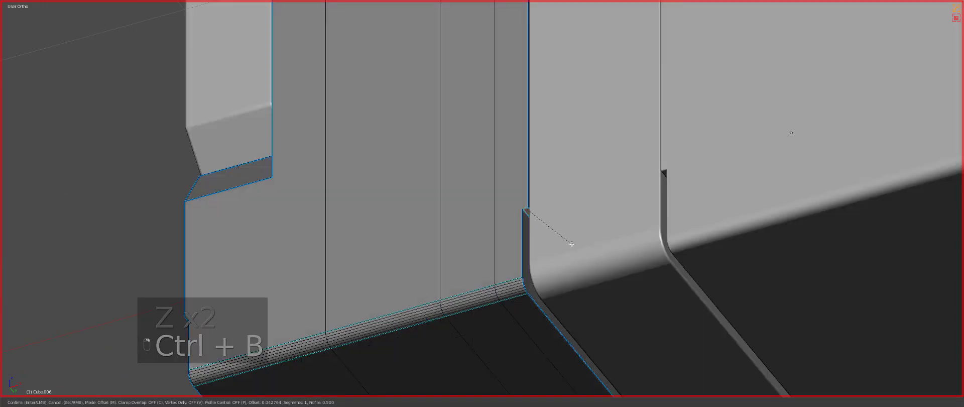
{"action": "key", "text": "z"}
{"action": "key", "text": "z"}
Raise the slot's top edge about 0.09 along global Z and finish editing the mesh
{"action": "key", "text": "g"}
{"action": "key", "text": "z"}
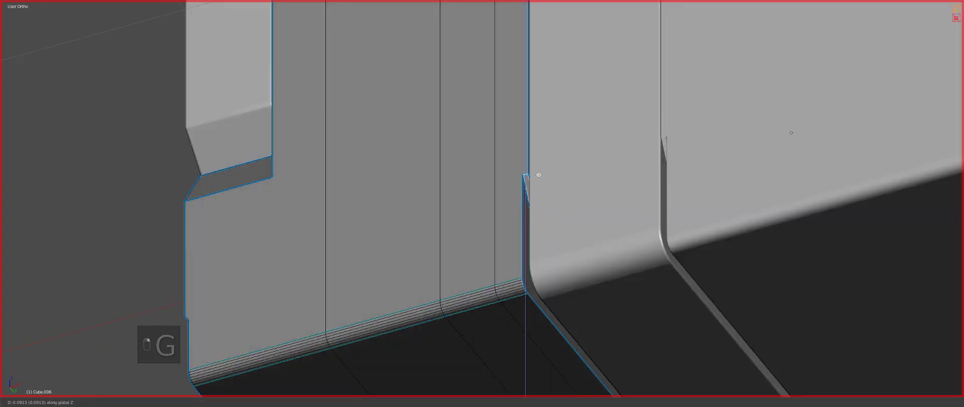
{"action": "left_click", "coordinate": [540, 168]}
{"action": "scroll", "coordinate": [541, 161], "scroll_direction": "down", "scroll_amount": 4}
{"action": "key", "text": "Tab"}
Slice off tall, thin rectangular strips around both slots beside the centre strip with a mirrored BoxCutter box in front view
{"action": "key", "text": "KP_0"}
{"action": "key", "text": "KP_1"}
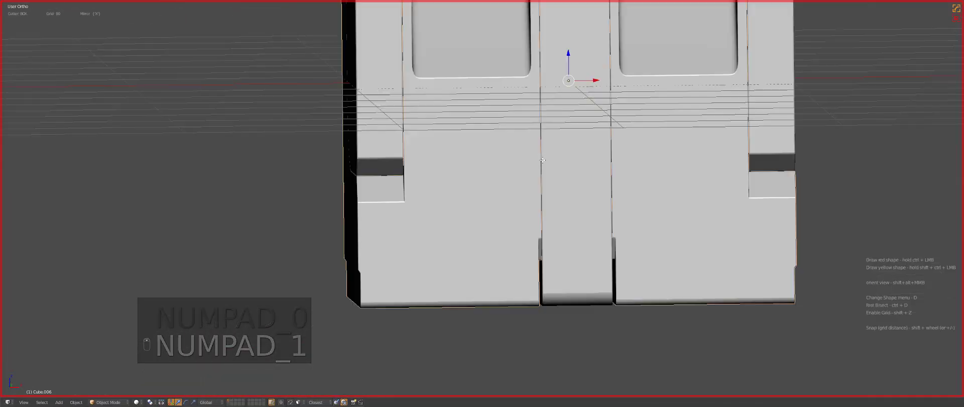
{"action": "scroll", "coordinate": [531, 189], "scroll_direction": "up", "scroll_amount": 4}
{"action": "key", "text": "z"}
{"action": "key", "text": "alt+w"}
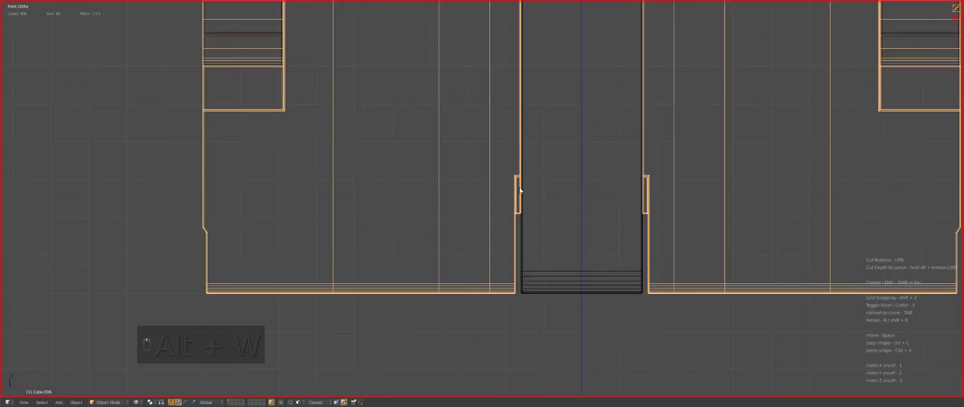
{"action": "left_click_drag", "start_coordinate": [525, 170], "coordinate": [508, 318]}
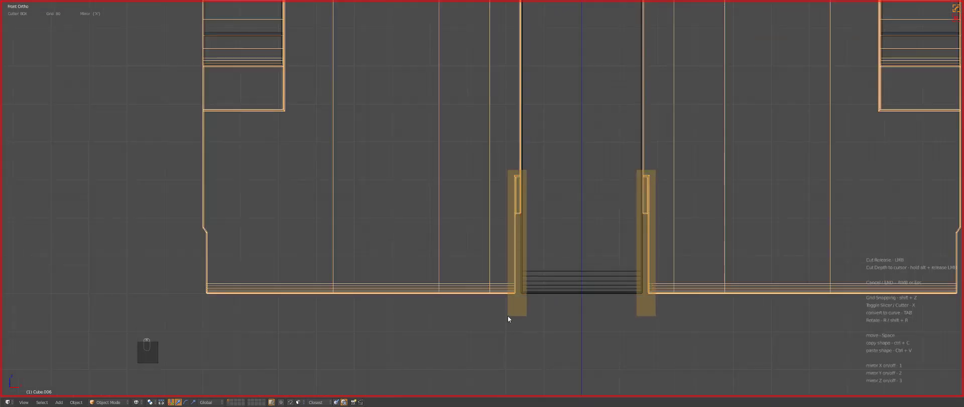
{"action": "left_click", "coordinate": [516, 208]}
{"action": "key", "text": "z"}
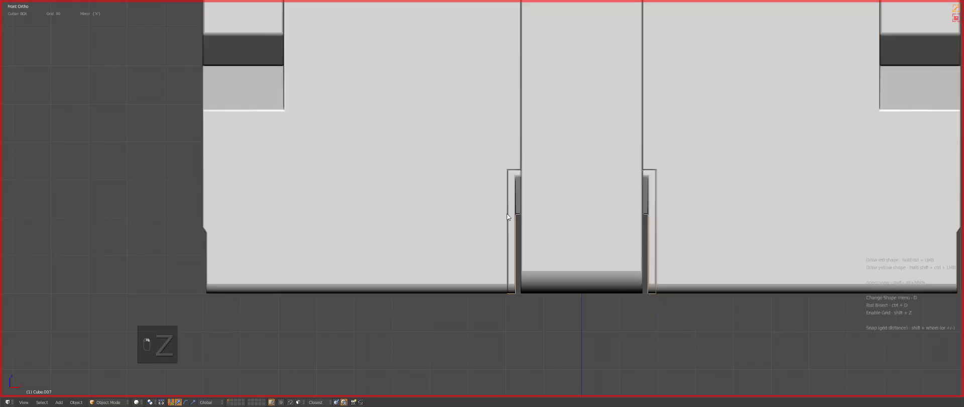
Cut mirrored rectangular notches into the thin strips' outer edges near their upper and lower ends, plus a small inner-edge cut
{"action": "key", "text": "z"}
{"action": "scroll", "coordinate": [493, 202], "scroll_direction": "up", "scroll_amount": 2}
{"action": "scroll", "coordinate": [483, 199], "scroll_direction": "up", "scroll_amount": 2}
{"action": "left_click_drag", "start_coordinate": [465, 175], "coordinate": [478, 205], "text": "ctrl"}
{"action": "scroll", "coordinate": [502, 275], "scroll_direction": "down", "scroll_amount": 4, "text": "shift"}
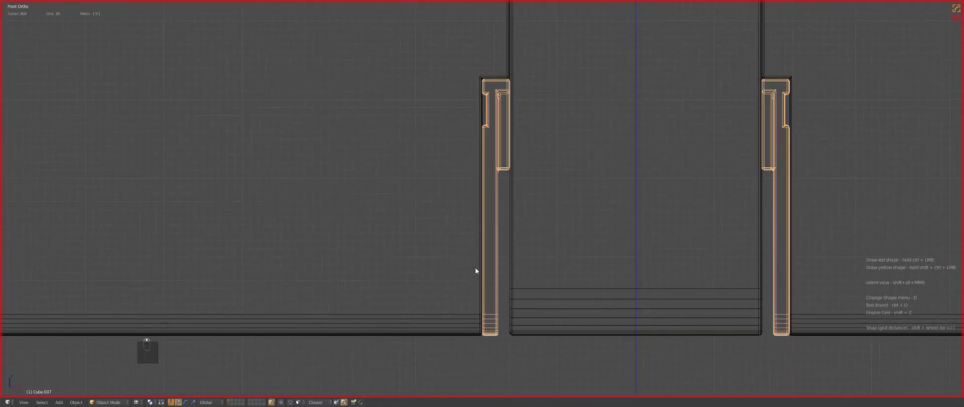
{"action": "left_click_drag", "start_coordinate": [475, 268], "coordinate": [487, 303], "text": "ctrl"}
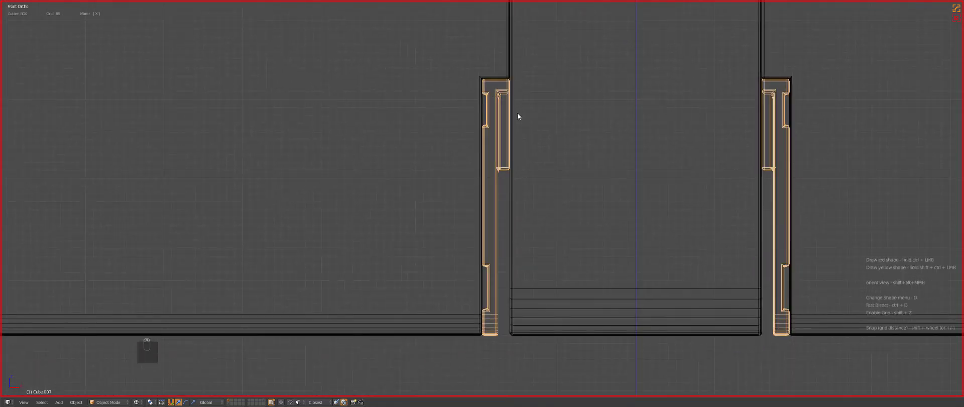
{"action": "left_click_drag", "start_coordinate": [517, 154], "coordinate": [507, 158], "text": "ctrl"}
Sharpen the notched strips with Hard Ops and deselect them
{"action": "key", "text": "z"}
{"action": "scroll", "coordinate": [508, 160], "scroll_direction": "down", "scroll_amount": 6}
{"action": "middle_click_drag", "start_coordinate": [502, 175], "coordinate": [499, 221], "text": "shift"}
{"action": "scroll", "coordinate": [522, 234], "scroll_direction": "up", "scroll_amount": 10}
{"action": "mouse_move", "coordinate": [533, 275]}
{"action": "middle_mouse_down", "text": "shift"}
{"action": "mouse_move", "coordinate": [521, 221]}
{"action": "mouse_move", "coordinate": [493, 215]}
{"action": "mouse_move", "coordinate": [513, 241]}
{"action": "middle_mouse_up", "text": "shift"}
{"action": "scroll", "coordinate": [523, 223], "scroll_direction": "up", "scroll_amount": 3}
{"action": "key", "text": "q"}
{"action": "left_click", "coordinate": [526, 227]}
{"action": "left_click", "coordinate": [531, 228]}
{"action": "scroll", "coordinate": [531, 236], "scroll_direction": "down", "scroll_amount": 2}
{"action": "scroll", "coordinate": [532, 236], "scroll_direction": "down", "scroll_amount": 5}
{"action": "key", "text": "KP_5"}
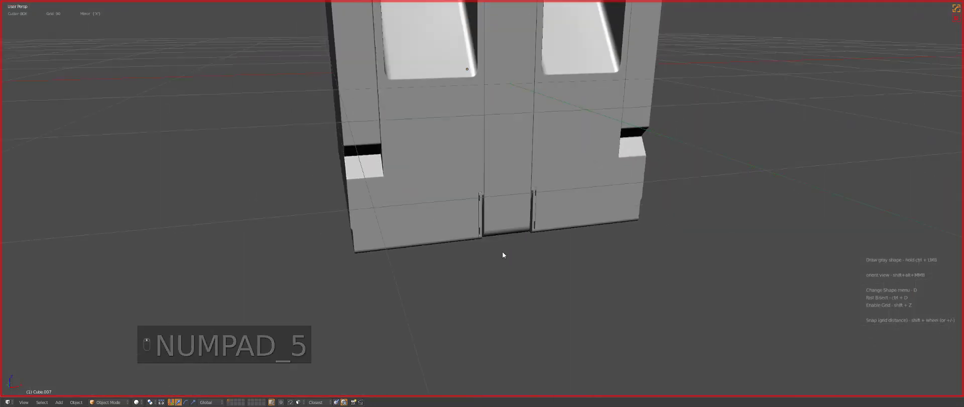
Select the outer side panel and examine its shape in wireframe and from the top view
{"action": "scroll", "coordinate": [502, 252], "scroll_direction": "down", "scroll_amount": 3}
{"action": "middle_click_drag", "start_coordinate": [472, 201], "coordinate": [480, 242], "text": "shift"}
{"action": "scroll", "coordinate": [442, 216], "scroll_direction": "up", "scroll_amount": 3}
{"action": "right_click", "coordinate": [407, 195]}
{"action": "key", "text": "z"}
{"action": "scroll", "coordinate": [412, 197], "scroll_direction": "down", "scroll_amount": 3}
{"action": "middle_click_drag", "start_coordinate": [419, 203], "coordinate": [502, 234], "text": "shift"}
{"action": "scroll", "coordinate": [502, 234], "scroll_direction": "up", "scroll_amount": 2}
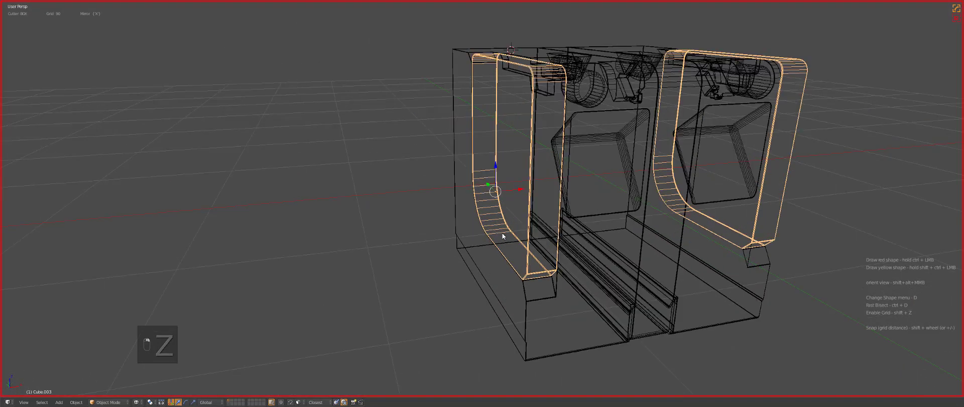
{"action": "key", "text": "z"}
{"action": "key", "text": "KP_7"}
{"action": "key", "text": "KP_5"}
{"action": "key", "text": "z"}
{"action": "key", "text": "KP_Decimal"}
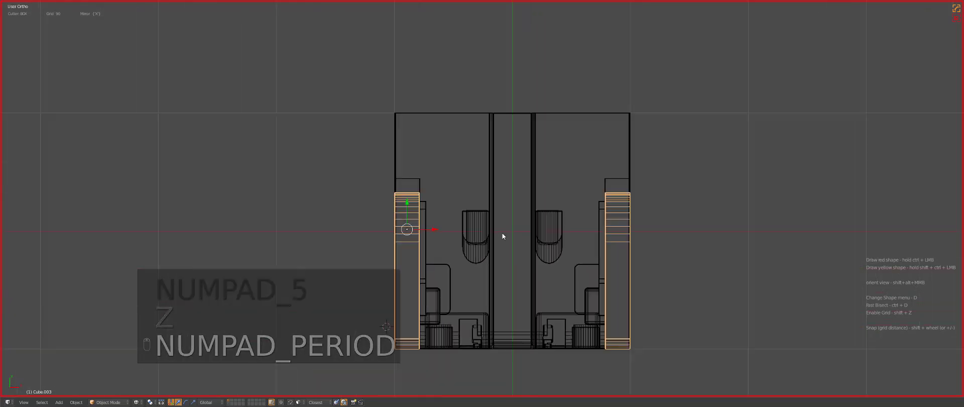
{"action": "key", "text": "z"}
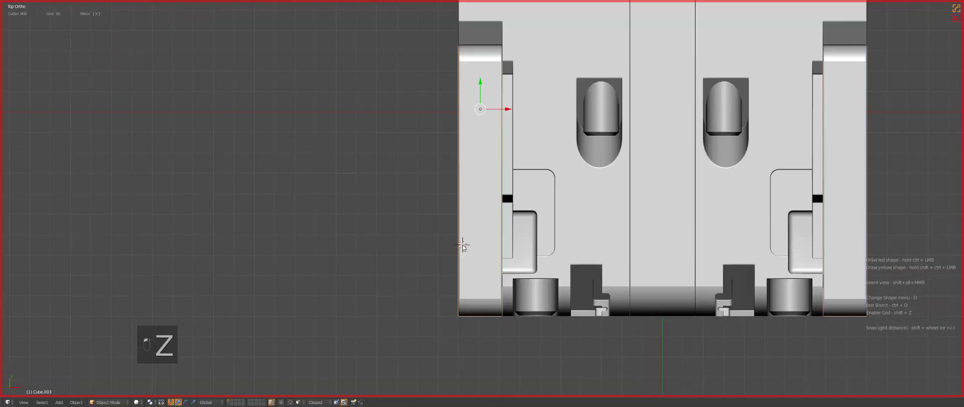
Slice a tall rectangular piece from the outer side panel's lower front corner with a BoxCutter box in front view
{"action": "key", "text": "KP_1"}
{"action": "key", "text": "z"}
{"action": "scroll", "coordinate": [484, 243], "scroll_direction": "up", "scroll_amount": 4}
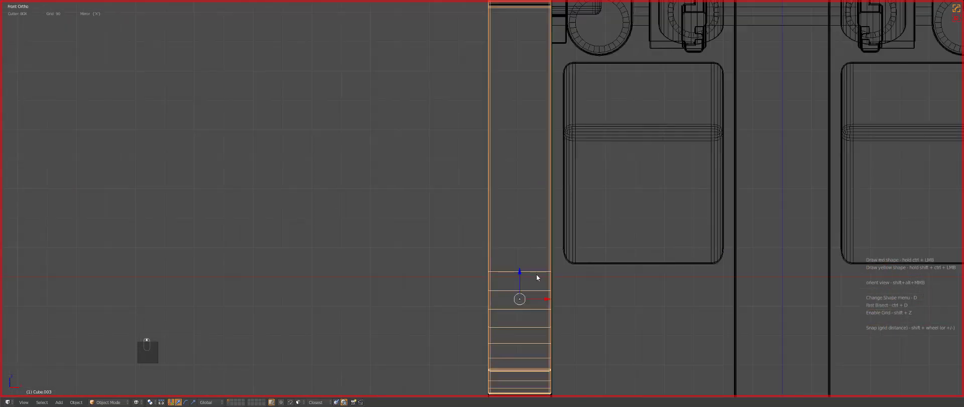
{"action": "key", "text": "z"}
{"action": "key", "text": "z"}
{"action": "key", "text": "z"}
{"action": "key", "text": "z"}
{"action": "left_click_drag", "start_coordinate": [469, 178], "coordinate": [506, 353], "text": "ctrl"}
{"action": "middle_click_drag", "start_coordinate": [487, 240], "coordinate": [558, 278]}
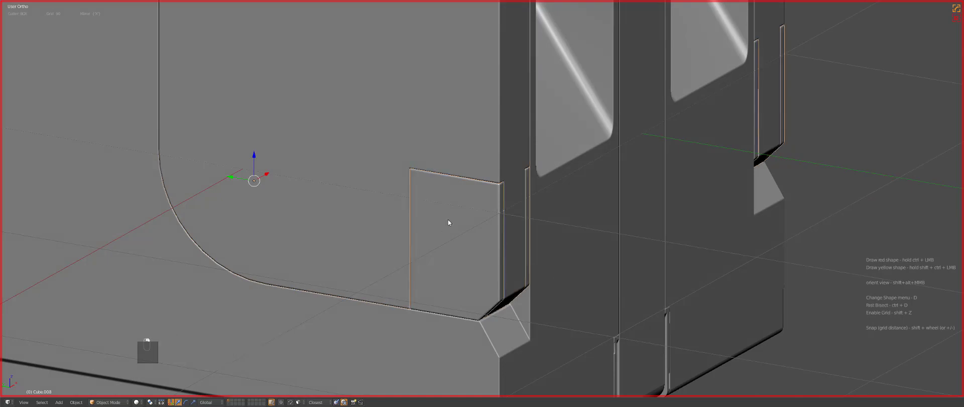
Round the rear upper corner of the sliced corner piece with a 10-segment bevel
{"action": "middle_click_drag", "start_coordinate": [448, 222], "coordinate": [506, 250]}
{"action": "scroll", "coordinate": [506, 250], "scroll_direction": "up", "scroll_amount": 3}
{"action": "key", "text": "z"}
{"action": "scroll", "coordinate": [467, 209], "scroll_direction": "up", "scroll_amount": 2}
{"action": "key", "text": "Tab"}
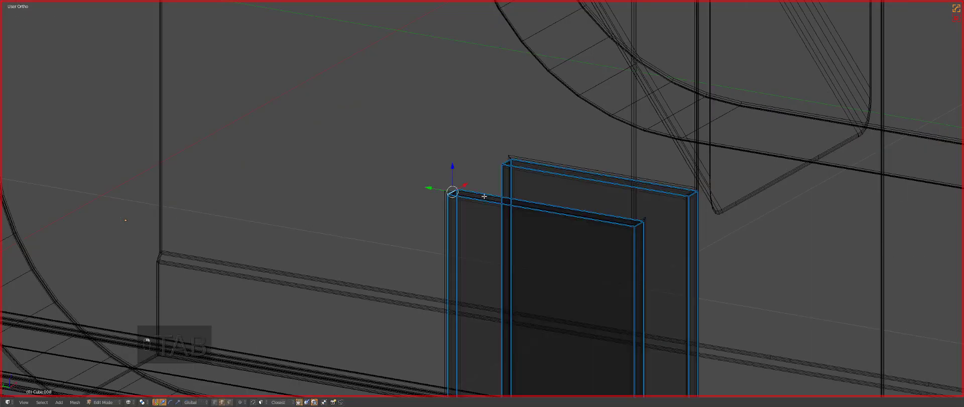
{"action": "key", "text": "q"}
{"action": "mouse_move", "coordinate": [496, 223]}
{"action": "left_click", "coordinate": [532, 231]}
{"action": "key", "text": "ctrl+b"}
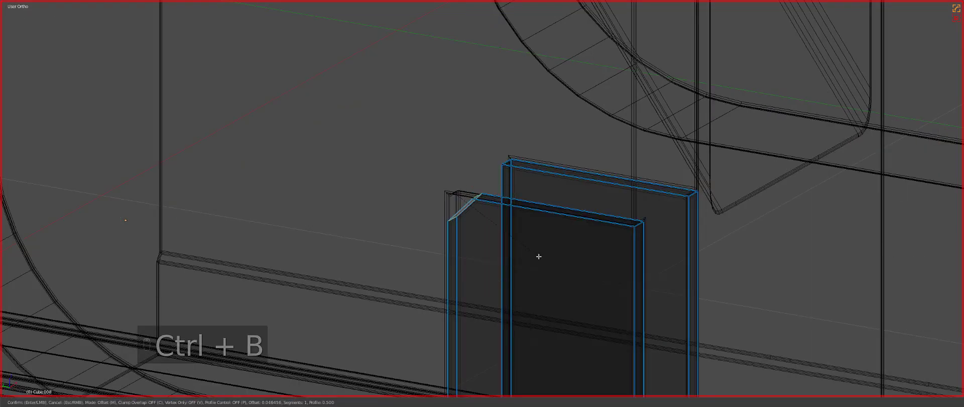
{"action": "scroll", "coordinate": [541, 256], "scroll_direction": "up", "scroll_amount": 4}
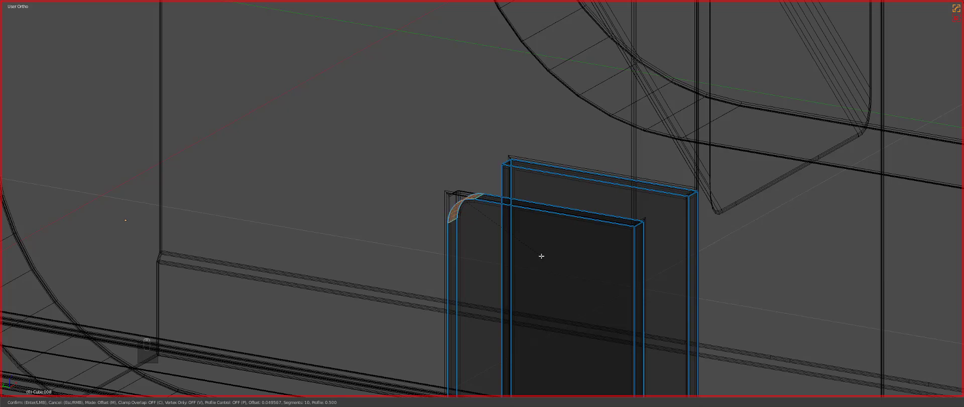
{"action": "left_click", "coordinate": [541, 256]}
{"action": "key", "text": "z"}
{"action": "middle_click_drag", "start_coordinate": [553, 230], "coordinate": [551, 251]}
Bevel the front upper corner edge of the sliced piece to round it
{"action": "key", "text": "Tab"}
{"action": "key", "text": "Tab"}
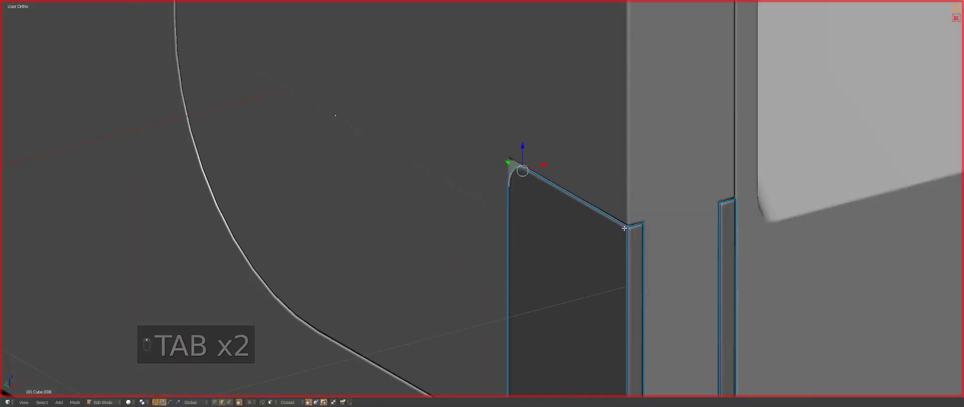
{"action": "left_click", "coordinate": [641, 224]}
{"action": "key", "text": "q"}
{"action": "left_click", "coordinate": [633, 248]}
{"action": "key", "text": "ctrl+b"}
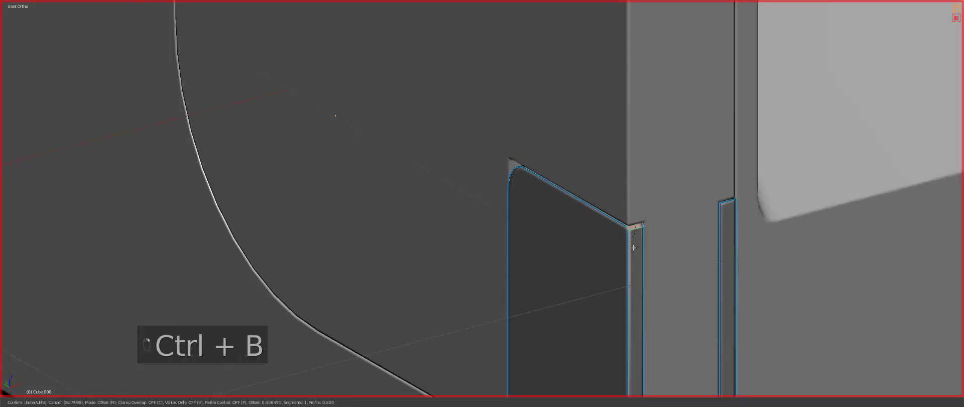
{"action": "left_click", "coordinate": [637, 260]}
{"action": "key", "text": "Tab"}
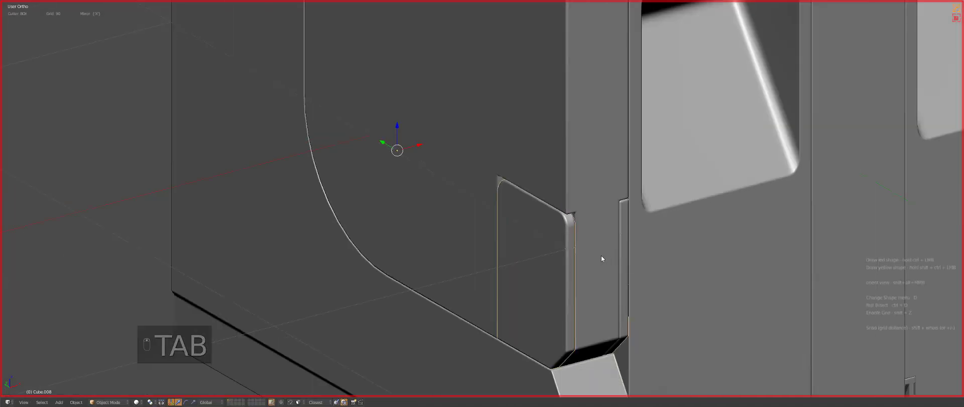
Delete the vertices of the inner duplicate piece, keeping only the rounded outer one
{"action": "key", "text": "z"}
{"action": "middle_click_drag", "start_coordinate": [565, 257], "coordinate": [598, 239]}
{"action": "key", "text": "Tab"}
{"action": "key", "text": "a"}
{"action": "key", "text": "a"}
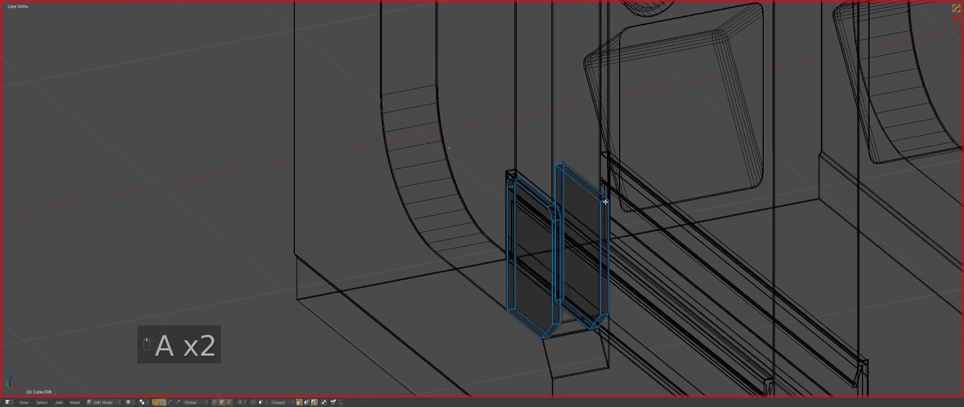
{"action": "key", "text": "z"}
{"action": "key", "text": "l"}
{"action": "key", "text": "x"}
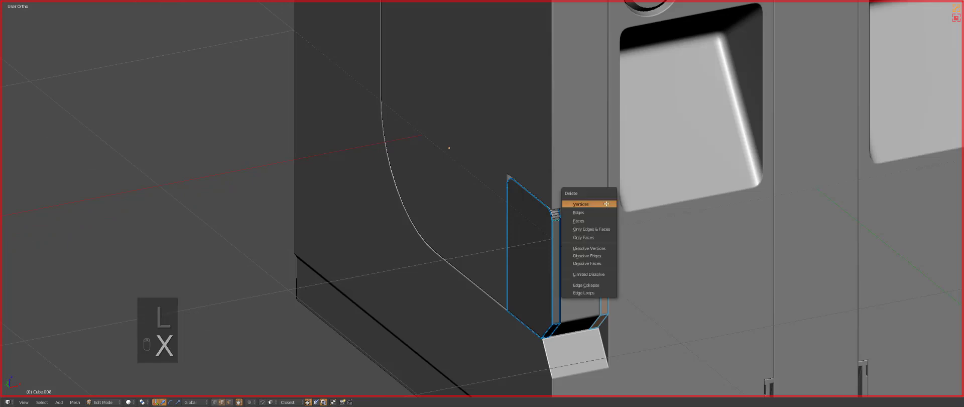
{"action": "left_click", "coordinate": [606, 204]}
{"action": "key", "text": "Tab"}
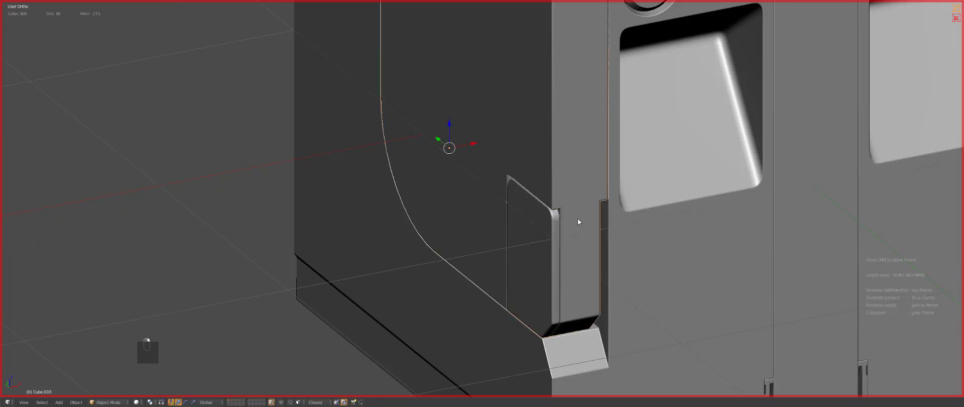
Mirror the rounded corner piece along X across the side panel
{"action": "key", "text": "alt+shift+x"}
{"action": "key", "text": "a"}
{"action": "scroll", "coordinate": [577, 219], "scroll_direction": "down", "scroll_amount": 3}
{"action": "middle_click_drag", "start_coordinate": [570, 214], "coordinate": [526, 224]}
Remove the corner piece's first Mirror modifier, the one using Cube as its mirror object
{"action": "key", "text": "z"}
{"action": "left_click", "coordinate": [526, 224]}
{"action": "key", "text": "ctrl+grave"}
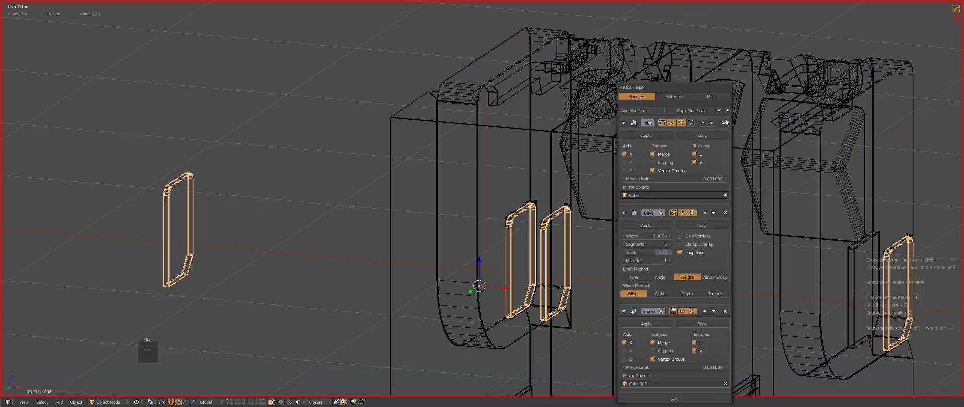
{"action": "left_click", "coordinate": [725, 122]}
{"action": "key", "text": "Escape"}
{"action": "key", "text": "z"}
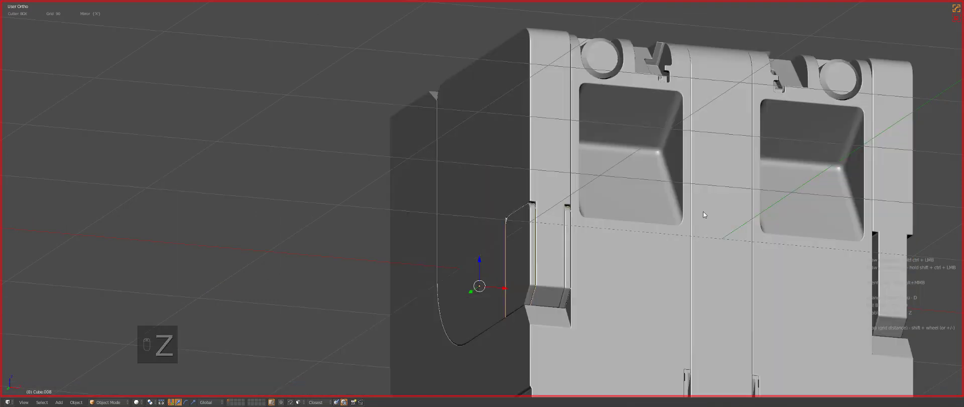
Mirror both corner pieces along X across the main body to the opposite side panel
{"action": "key", "text": "alt+shift+x"}
{"action": "key", "text": "a"}
{"action": "middle_click_drag", "start_coordinate": [578, 171], "coordinate": [612, 170]}
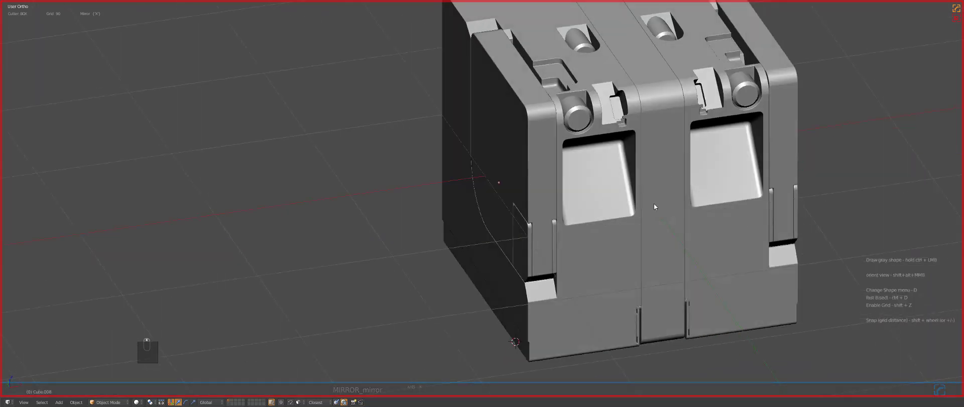
{"action": "middle_click_drag", "start_coordinate": [604, 202], "coordinate": [621, 212]}
{"action": "middle_click_drag", "start_coordinate": [551, 204], "coordinate": [604, 207], "text": "shift"}
{"action": "scroll", "coordinate": [604, 211], "scroll_direction": "up", "scroll_amount": 1}
Examine the side panel and its inset corner pieces from the front and right in solid and wireframe shading
{"action": "right_click", "coordinate": [618, 254]}
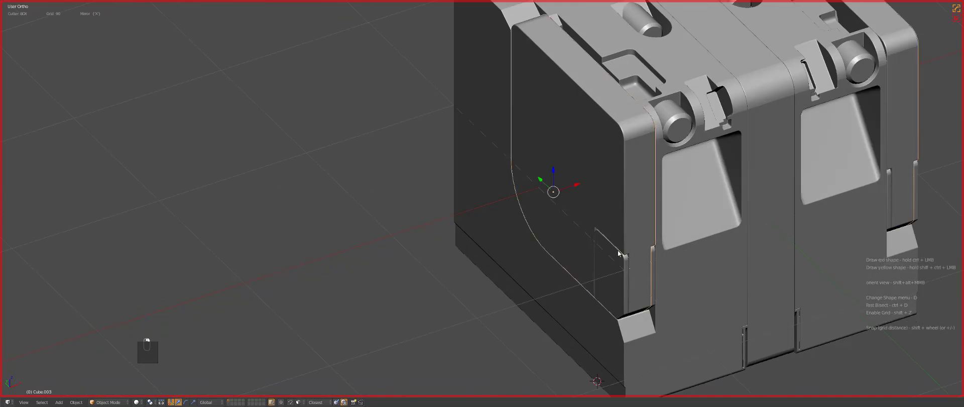
{"action": "middle_click_drag", "start_coordinate": [619, 253], "coordinate": [565, 248]}
{"action": "key", "text": "KP_1"}
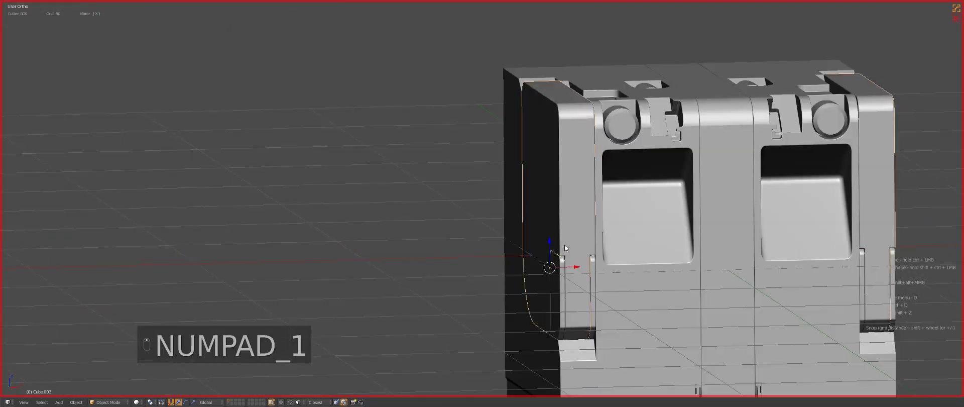
{"action": "key", "text": "z"}
{"action": "key", "text": "KP_Decimal"}
{"action": "key", "text": "z"}
{"action": "scroll", "coordinate": [675, 271], "scroll_direction": "up", "scroll_amount": 4}
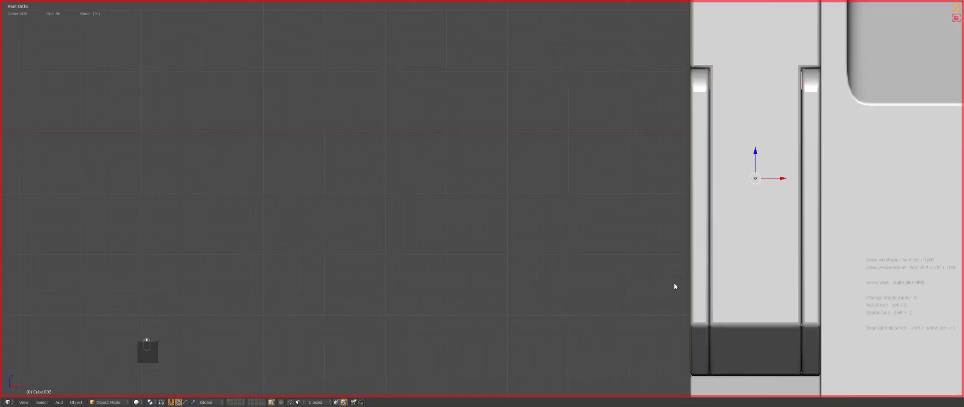
{"action": "key", "text": "KP_3"}
{"action": "key", "text": "z"}
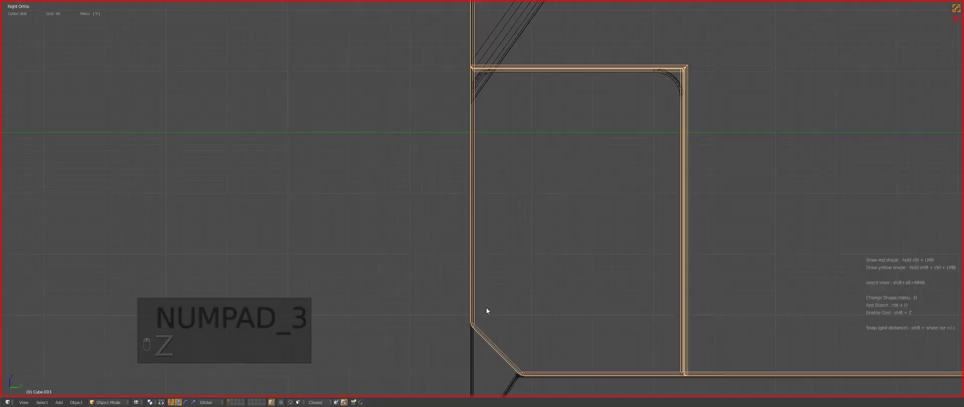
{"action": "key", "text": "KP_1"}
{"action": "key", "text": "z"}
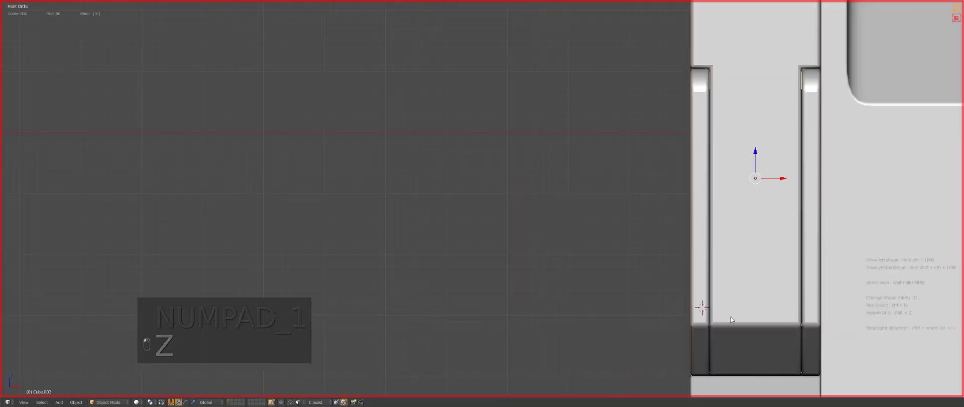
Cut two mirrored shallow notches with chamfered corners into the side panel's lower front, beside the corner pieces
{"action": "middle_click_drag", "start_coordinate": [730, 316], "coordinate": [581, 299], "text": "shift"}
{"action": "scroll", "coordinate": [582, 296], "scroll_direction": "up", "scroll_amount": 1}
{"action": "key", "text": "a"}
{"action": "right_click", "coordinate": [558, 255]}
{"action": "left_click_drag", "start_coordinate": [556, 235], "coordinate": [593, 370], "text": "ctrl"}
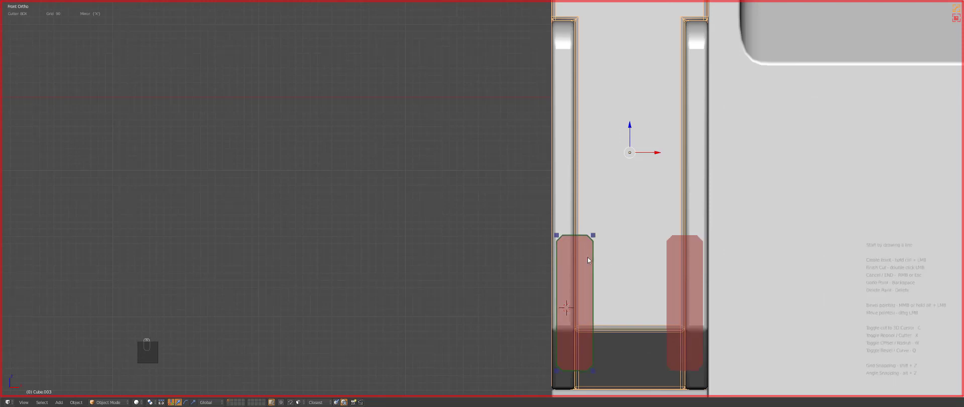
{"action": "key", "text": "ctrl"}
{"action": "key", "text": "z"}
{"action": "middle_click_drag", "start_coordinate": [588, 257], "coordinate": [544, 262]}
{"action": "key", "text": "z"}
{"action": "key", "text": "q"}
{"action": "left_click", "coordinate": [628, 256]}
{"action": "right_click", "coordinate": [544, 262]}
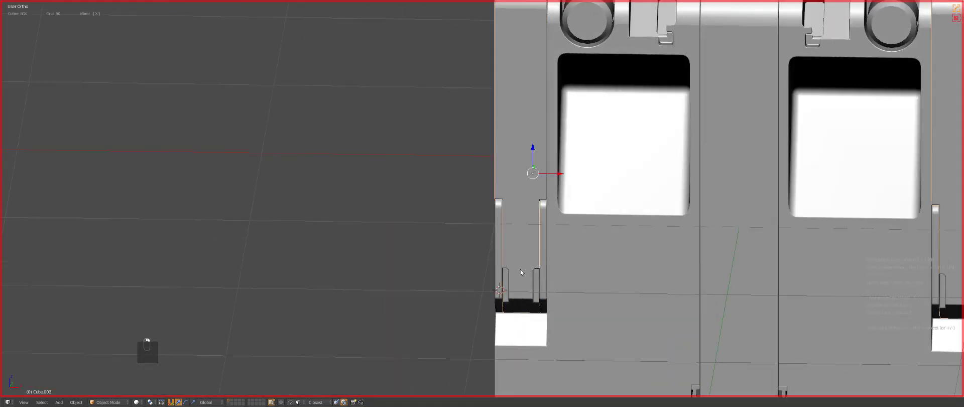
Place the 3D cursor slightly behind the side panel's lower front face to set the cutting depth
{"action": "key", "text": "z"}
{"action": "key", "text": "KP_1"}
{"action": "key", "text": "KP_Decimal"}
{"action": "key", "text": "z"}
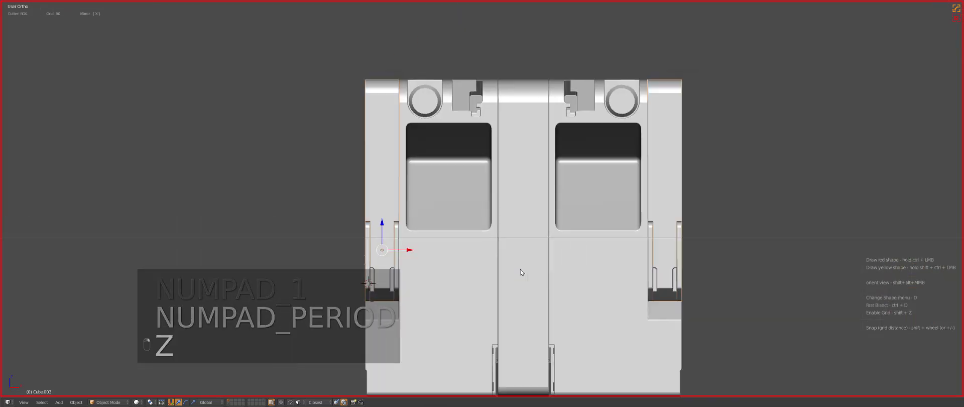
{"action": "scroll", "coordinate": [597, 215], "scroll_direction": "up", "scroll_amount": 3}
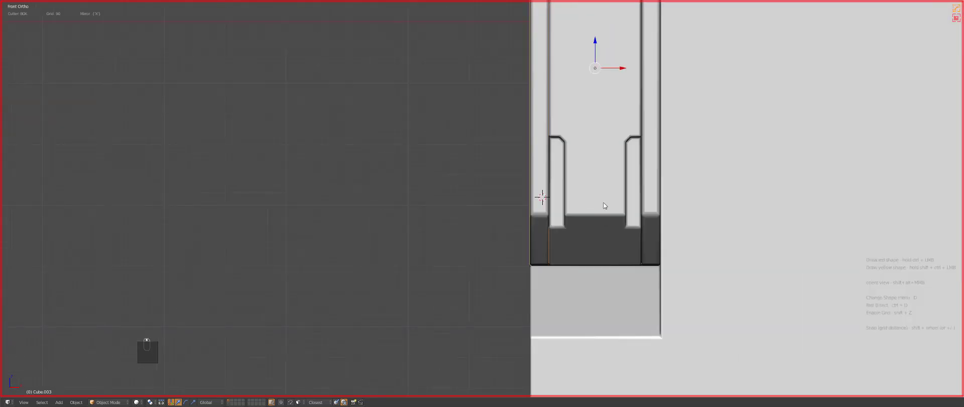
{"action": "key", "text": "KP_3"}
{"action": "key", "text": "z"}
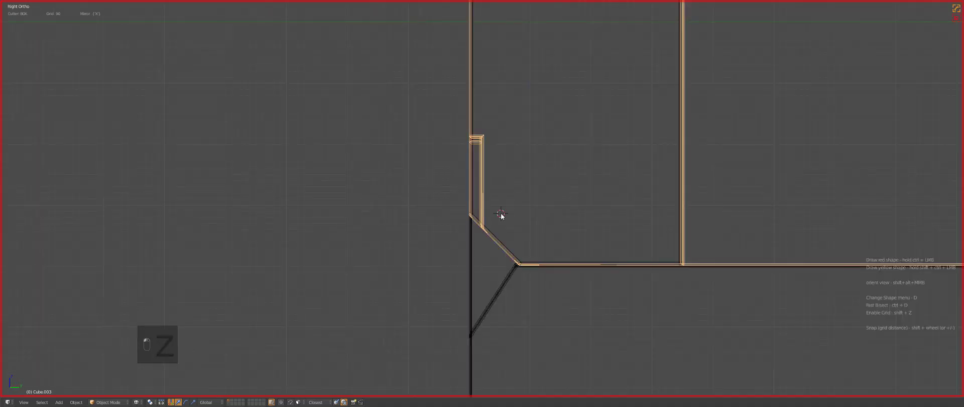
{"action": "key", "text": "z"}
{"action": "key", "text": "KP_1"}
{"action": "key", "text": "a"}
{"action": "key", "text": "a"}
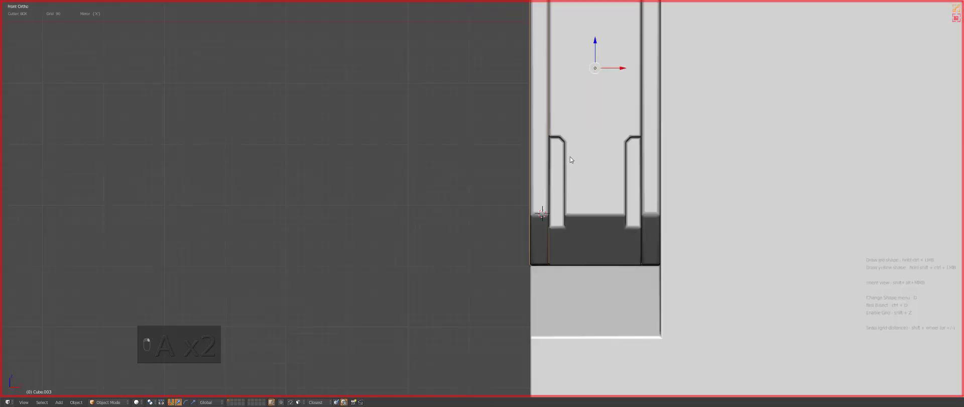
Cut a centred upright slot with chamfered corners between the two notches, down to the 3D cursor's depth
{"action": "left_click_drag", "start_coordinate": [571, 160], "coordinate": [610, 240], "text": "ctrl"}
{"action": "key", "text": "Tab"}
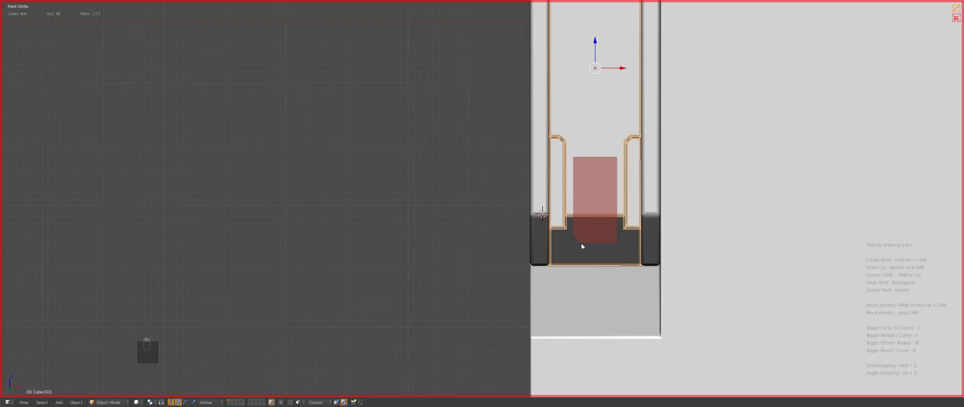
{"action": "right_click", "coordinate": [625, 248]}
{"action": "key", "text": "Tab"}
{"action": "left_click_drag", "start_coordinate": [608, 244], "coordinate": [629, 254]}
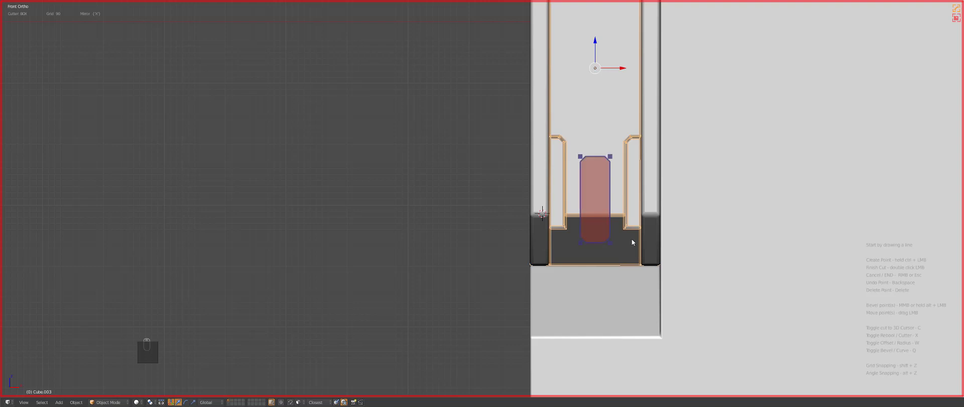
{"action": "double_click", "coordinate": [599, 207]}
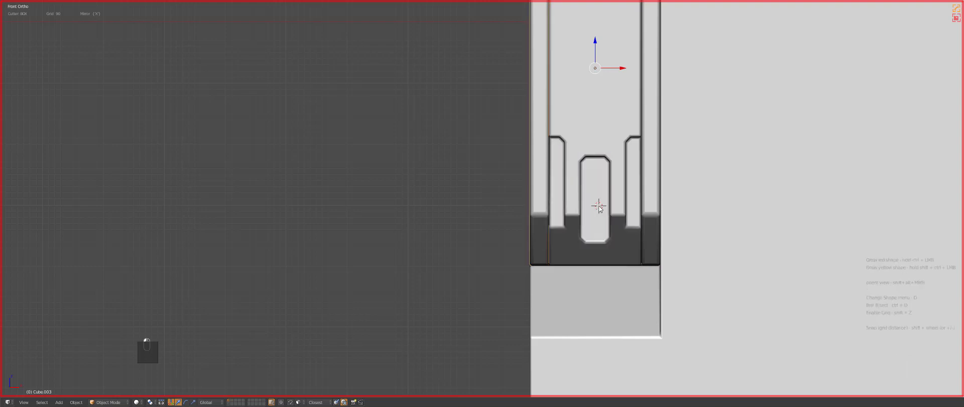
Bisect the side panel's mesh horizontally through the centre slot, flatten the cut line and bevel it into a narrow band
{"action": "scroll", "coordinate": [598, 208], "scroll_direction": "down", "scroll_amount": 2}
{"action": "middle_click_drag", "start_coordinate": [595, 210], "coordinate": [616, 199]}
{"action": "key", "text": "Tab"}
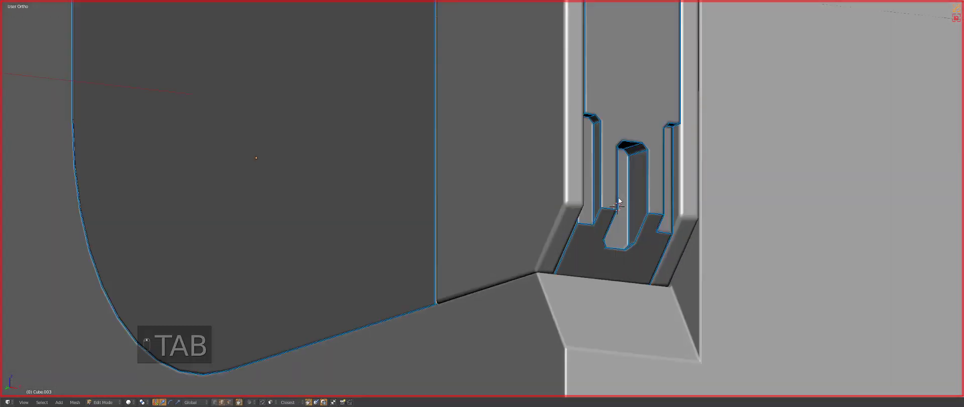
{"action": "key", "text": "KP_1"}
{"action": "key", "text": "alt+w"}
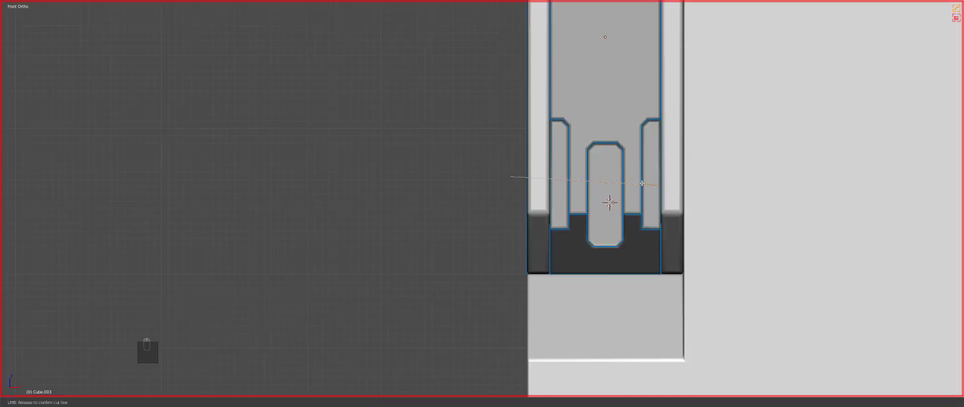
{"action": "key", "text": "s"}
{"action": "right_click", "coordinate": [651, 174]}
{"action": "key", "text": "z"}
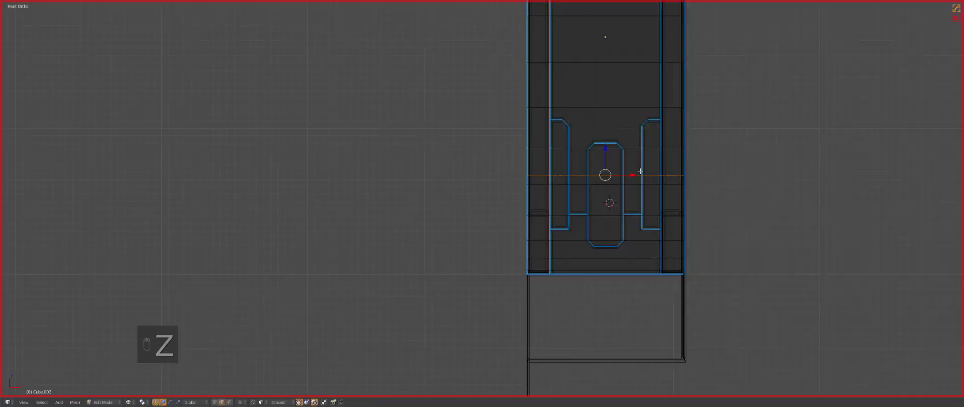
{"action": "key", "text": "ctrl+b"}
{"action": "left_click", "coordinate": [736, 214]}
{"action": "key", "text": "z"}
{"action": "middle_click_drag", "start_coordinate": [736, 214], "coordinate": [656, 209]}
Push the centre slot's upper back face deeper so the band becomes a slope, and sharpen the side panel
{"action": "key", "text": "ctrl+Tab"}
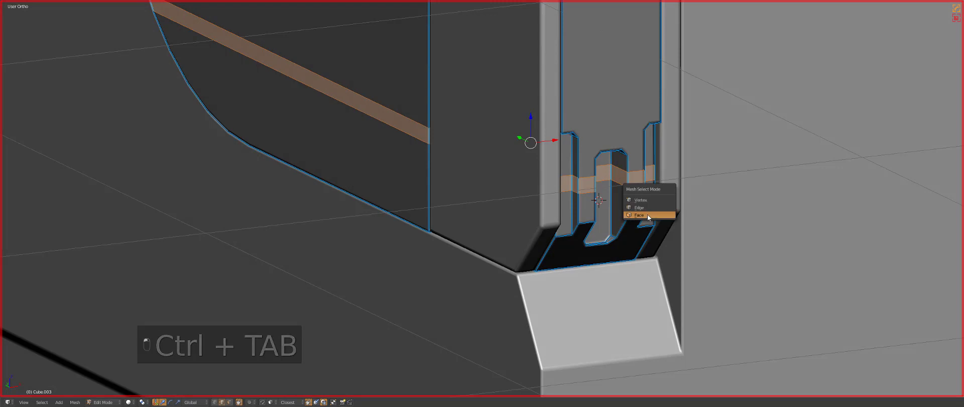
{"action": "left_click", "coordinate": [646, 215]}
{"action": "key", "text": "Tab"}
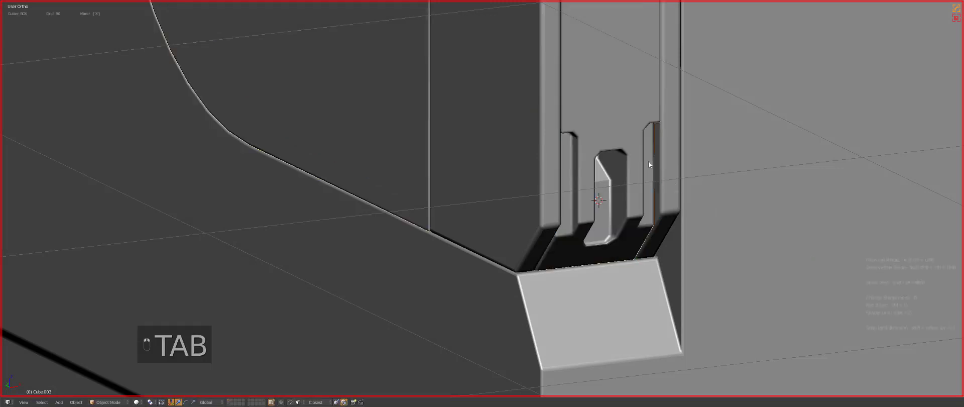
{"action": "key", "text": "q"}
{"action": "left_click", "coordinate": [636, 158]}
{"action": "key", "text": "KP_1"}
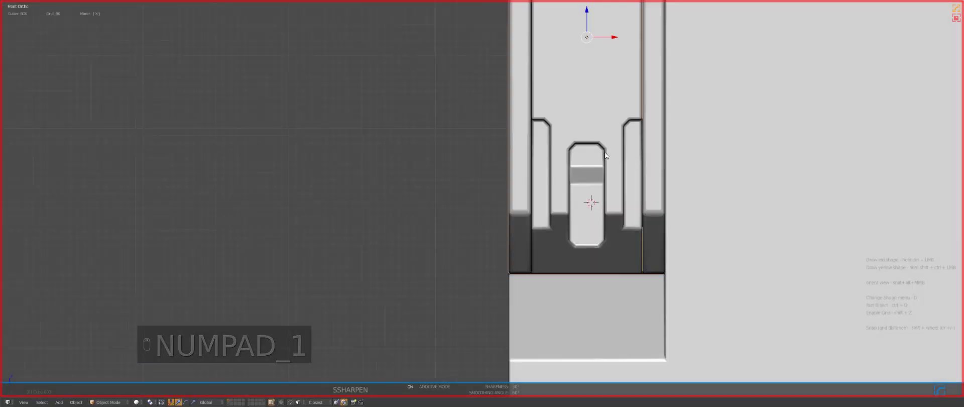
Cut a shallow step from the side view into the panel's front around the upper part of the centre slot
{"action": "key", "text": "z"}
{"action": "key", "text": "KP_1"}
{"action": "key", "text": "KP_3"}
{"action": "key", "text": "a"}
{"action": "key", "text": "a"}
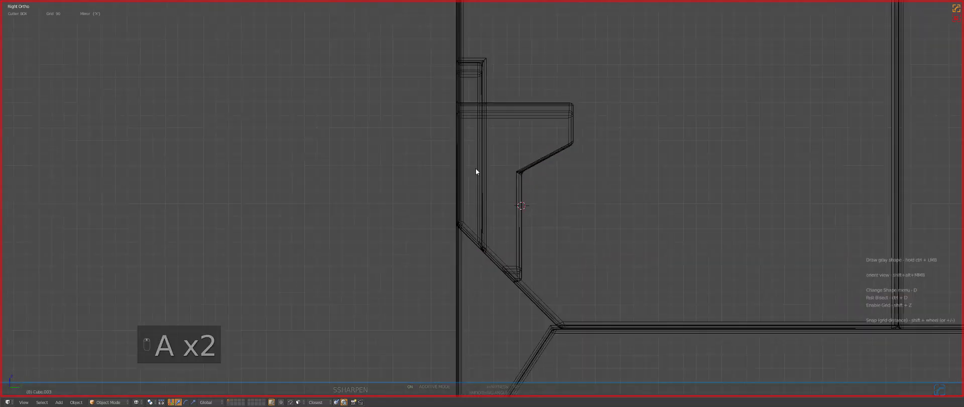
{"action": "key", "text": "a"}
{"action": "key", "text": "z"}
{"action": "key", "text": "z"}
{"action": "mouse_move", "coordinate": [441, 91]}
{"action": "left_mouse_down", "text": "ctrl"}
{"action": "mouse_move", "coordinate": [469, 171]}
{"action": "mouse_move", "coordinate": [467, 162]}
{"action": "left_mouse_up", "text": "ctrl"}
{"action": "key", "text": "z"}
{"action": "key", "text": "KP_1"}
{"action": "key", "text": "z"}
{"action": "key", "text": "z"}
Adjust the side panel's bevel width with Hard Ops
{"action": "key", "text": "q"}
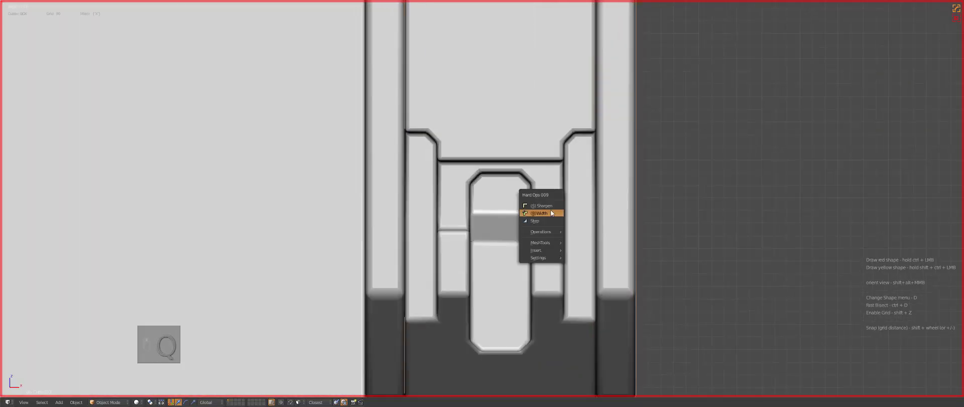
{"action": "left_click", "coordinate": [552, 212]}
{"action": "middle_click_drag", "start_coordinate": [547, 214], "coordinate": [554, 241]}
{"action": "key", "text": "Tab"}
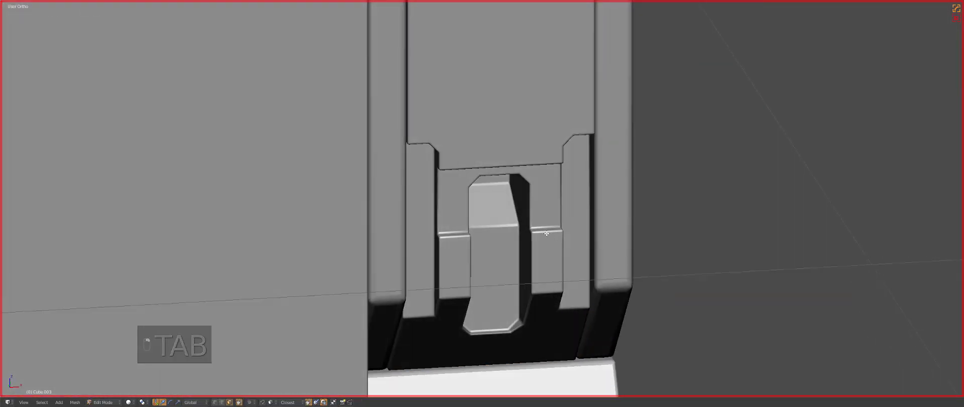
{"action": "key", "text": "Tab"}
Examine the stepped slot detail on the side panel up close and the Hard Ops render setup options
{"action": "scroll", "coordinate": [547, 233], "scroll_direction": "down", "scroll_amount": 5}
{"action": "scroll", "coordinate": [309, 245], "scroll_direction": "right", "scroll_amount": 5, "text": "ctrl"}
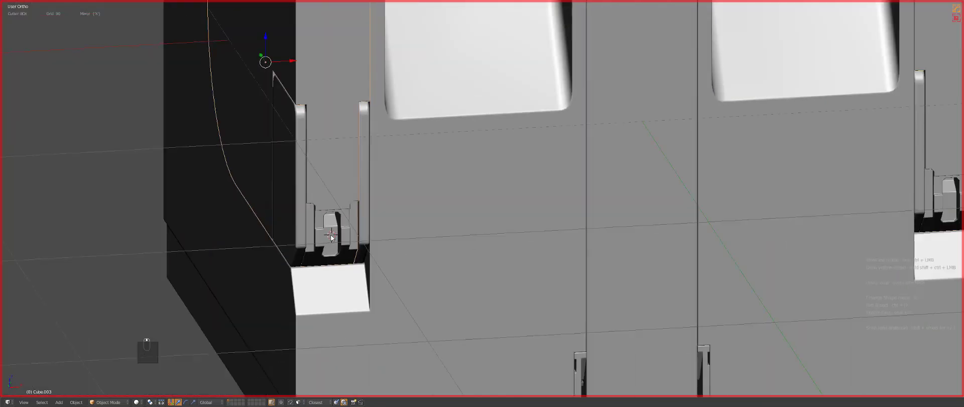
{"action": "scroll", "coordinate": [330, 233], "scroll_direction": "up", "scroll_amount": 5}
{"action": "key", "text": "Tab"}
{"action": "key", "text": "Tab"}
{"action": "key", "text": "q"}
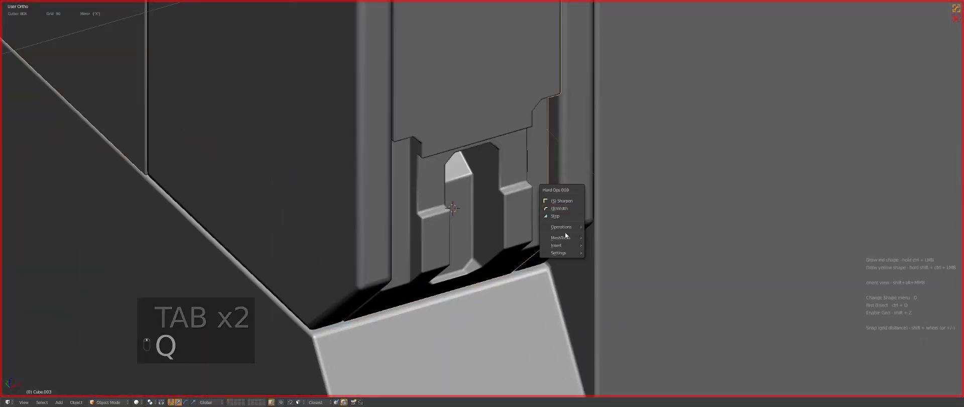
{"action": "mouse_move", "coordinate": [564, 252]}
{"action": "mouse_move", "coordinate": [631, 312]}
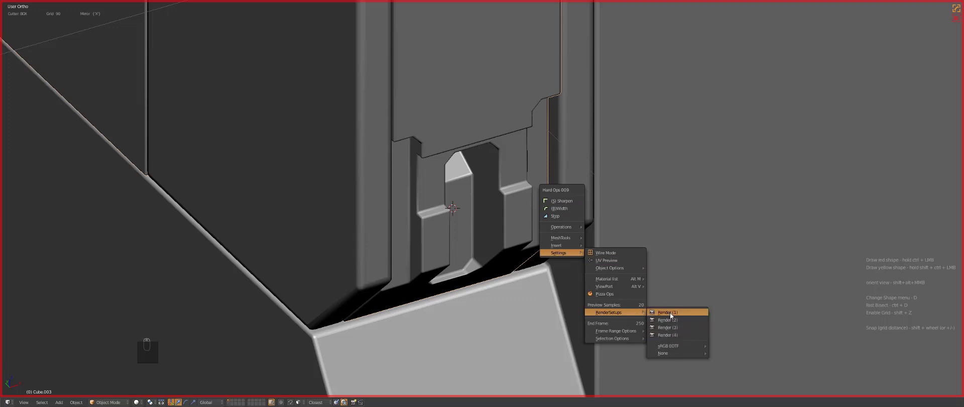
{"action": "scroll", "coordinate": [507, 246], "scroll_direction": "down", "scroll_amount": 2}
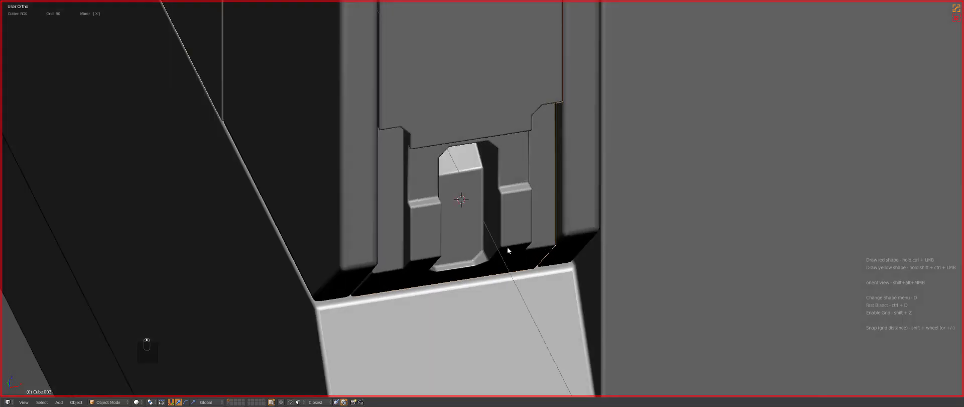
Move the edges of the two small ledges beside the centre slot to reshape their slopes
{"action": "middle_click_drag", "start_coordinate": [507, 246], "coordinate": [442, 241]}
{"action": "key", "text": "Tab"}
{"action": "right_click", "coordinate": [423, 244]}
{"action": "key", "text": "ctrl+Tab"}
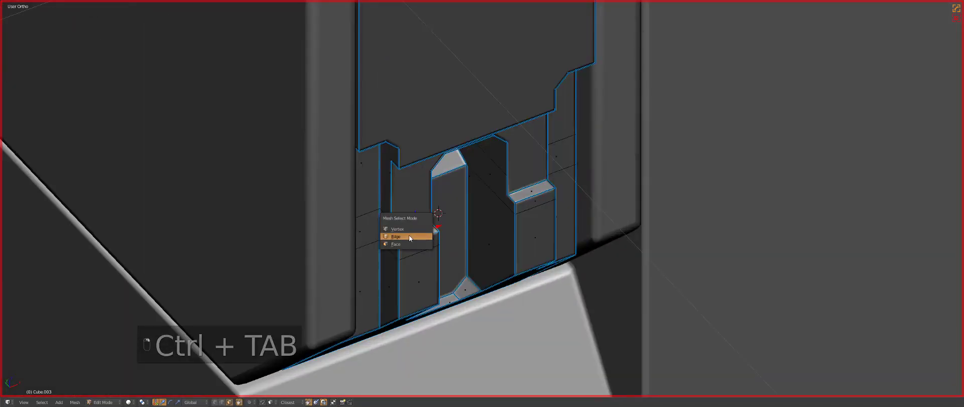
{"action": "left_click", "coordinate": [408, 234]}
{"action": "key", "text": "g"}
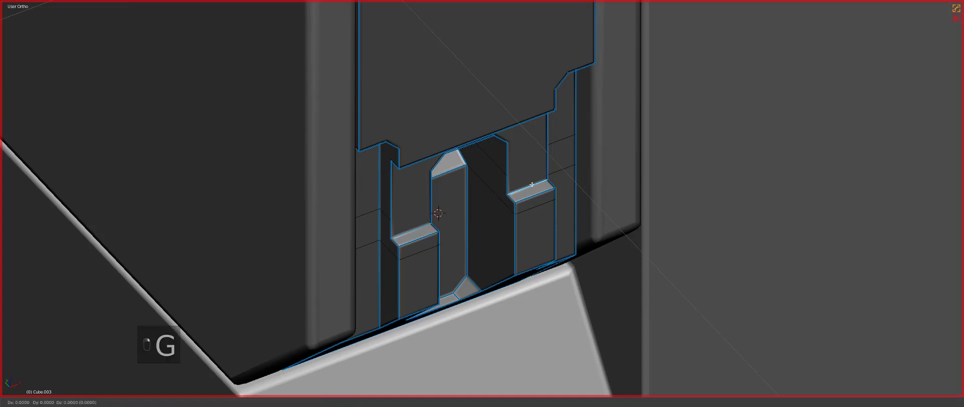
{"action": "left_click", "coordinate": [510, 202]}
{"action": "key", "text": "Tab"}
{"action": "middle_click_drag", "start_coordinate": [510, 202], "coordinate": [538, 209]}
{"action": "scroll", "coordinate": [472, 180], "scroll_direction": "down", "scroll_amount": 9}
{"action": "scroll", "coordinate": [528, 195], "scroll_direction": "up", "scroll_amount": 1}
{"action": "scroll", "coordinate": [534, 226], "scroll_direction": "down", "scroll_amount": 2}
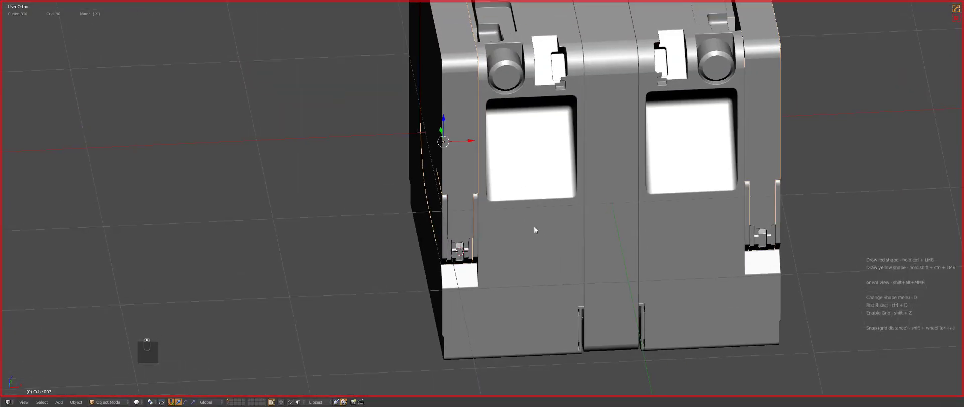
Move the front top edges of both tall corner recesses up along Z by about 0.07 to slope them
{"action": "key", "text": "a"}
{"action": "key", "text": "KP_1"}
{"action": "scroll", "coordinate": [430, 168], "scroll_direction": "up", "scroll_amount": 3}
{"action": "middle_click_drag", "start_coordinate": [429, 167], "coordinate": [468, 131]}
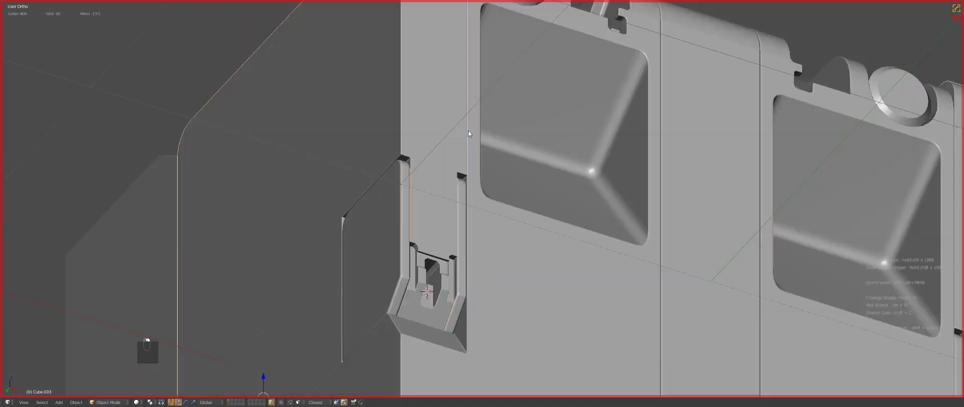
{"action": "scroll", "coordinate": [468, 130], "scroll_direction": "up", "scroll_amount": 2}
{"action": "key", "text": "Tab"}
{"action": "scroll", "coordinate": [562, 205], "scroll_direction": "up", "scroll_amount": 3}
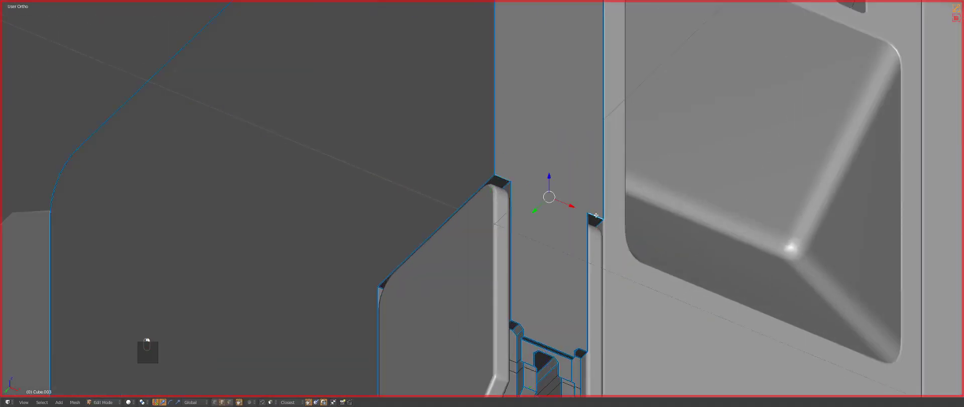
{"action": "key", "text": "ctrl+b"}
{"action": "right_click", "coordinate": [634, 250]}
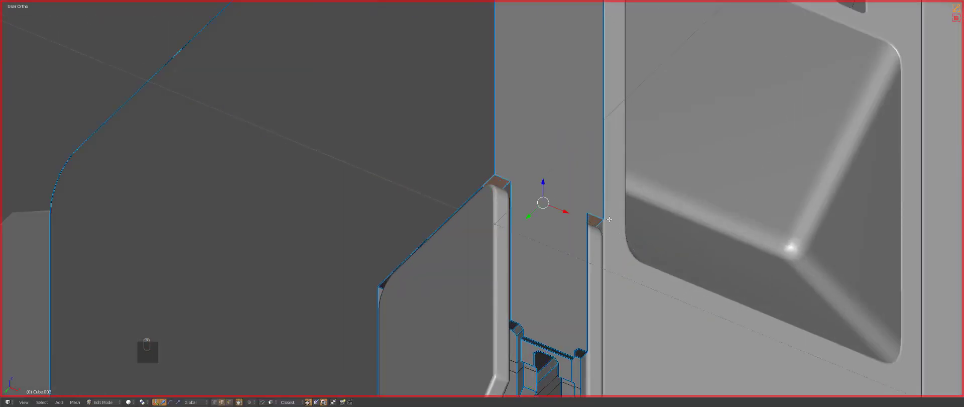
{"action": "right_click", "coordinate": [603, 210]}
{"action": "right_click", "coordinate": [598, 214]}
{"action": "key", "text": "g"}
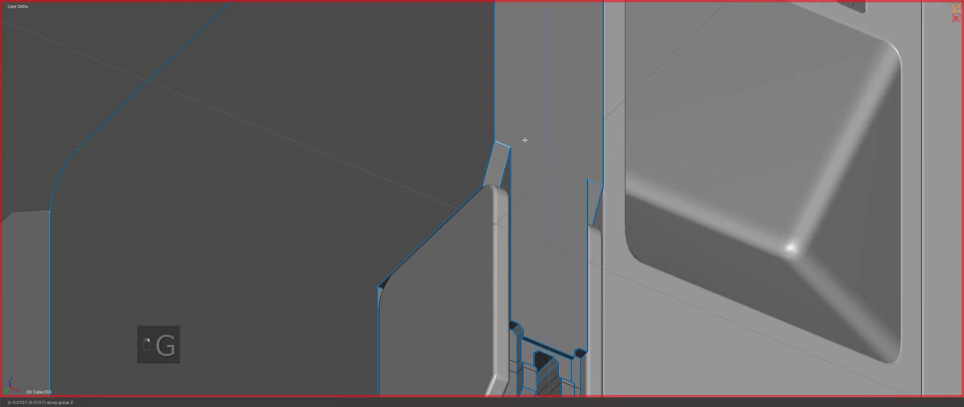
{"action": "key", "text": "Tab"}
Cut a box with a rounded rear upper corner out of the side panel around the tops of the sloped recesses
{"action": "key", "text": "z"}
{"action": "key", "text": "KP_1"}
{"action": "key", "text": "KP_3"}
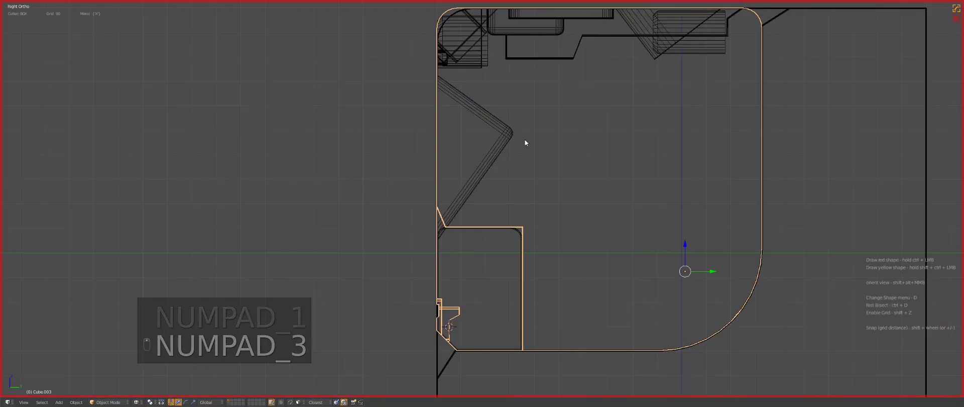
{"action": "key", "text": "KP_1"}
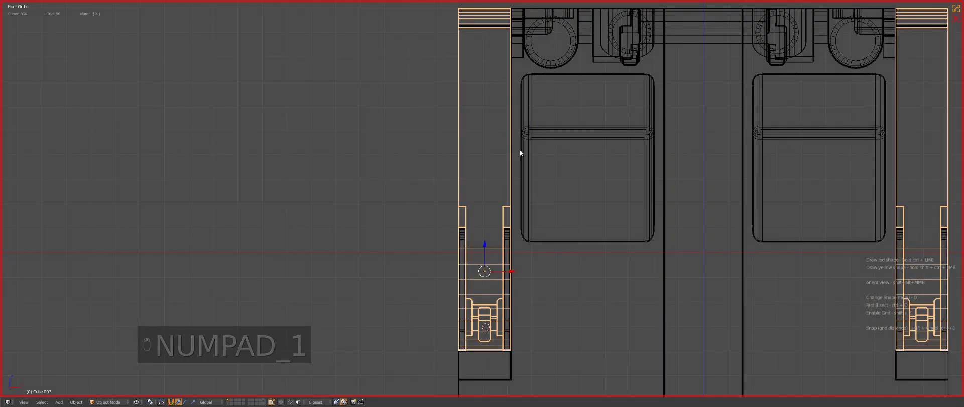
{"action": "key", "text": "KP_1"}
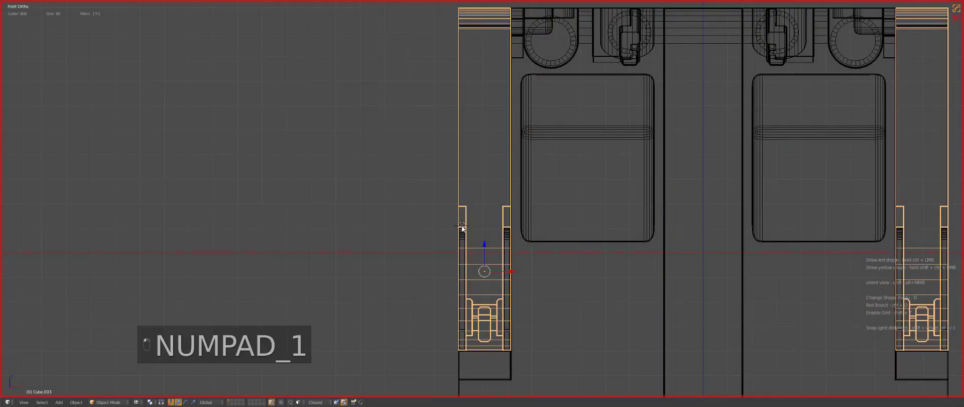
{"action": "key", "text": "KP_3"}
{"action": "key", "text": "KP_9"}
{"action": "key", "text": "z"}
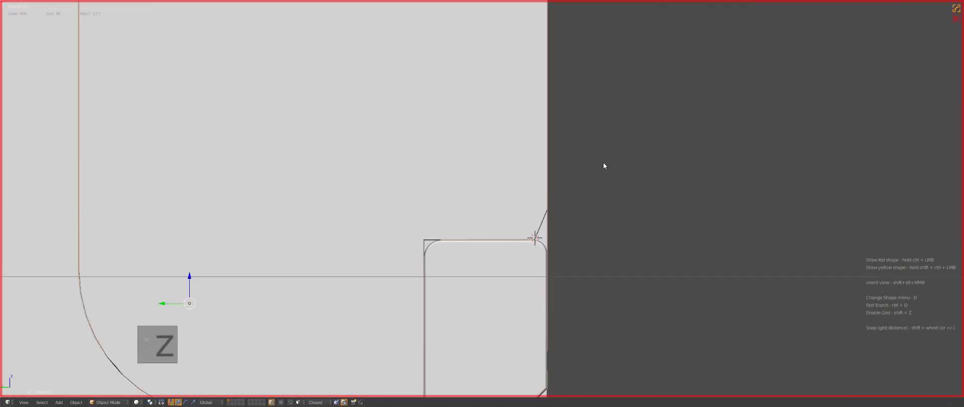
{"action": "left_click_drag", "start_coordinate": [603, 156], "coordinate": [501, 291], "text": "ctrl"}
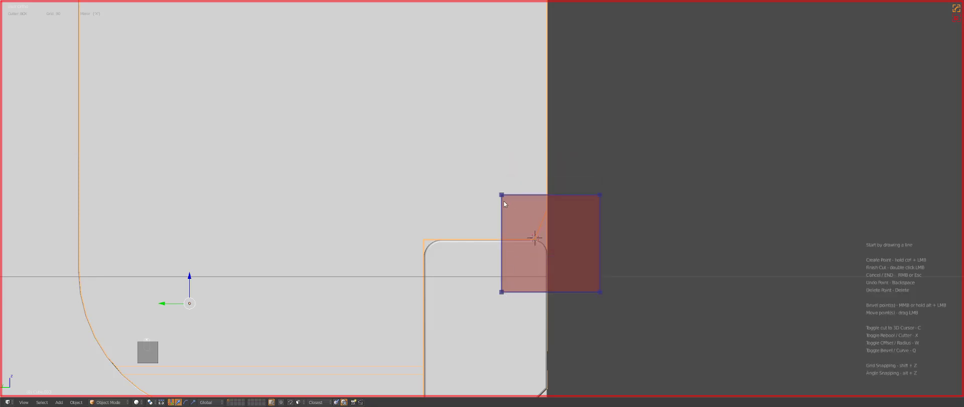
{"action": "middle_click_drag", "start_coordinate": [506, 197], "coordinate": [512, 200]}
{"action": "double_click", "coordinate": [605, 219]}
{"action": "middle_click_drag", "start_coordinate": [604, 220], "coordinate": [602, 240]}
{"action": "scroll", "coordinate": [577, 200], "scroll_direction": "up", "scroll_amount": 2}
{"action": "scroll", "coordinate": [593, 241], "scroll_direction": "down", "scroll_amount": 2}
Bevel the top front edge of the new box cut around the sloped recesses on the side panel
{"action": "key", "text": "a"}
{"action": "right_click", "coordinate": [570, 212]}
{"action": "scroll", "coordinate": [586, 176], "scroll_direction": "up", "scroll_amount": 2}
{"action": "mouse_move", "coordinate": [571, 212]}
{"action": "middle_mouse_down"}
{"action": "mouse_move", "coordinate": [586, 176]}
{"action": "mouse_move", "coordinate": [575, 203]}
{"action": "middle_mouse_up"}
{"action": "key", "text": "Tab"}
{"action": "key", "text": "ctrl+b"}
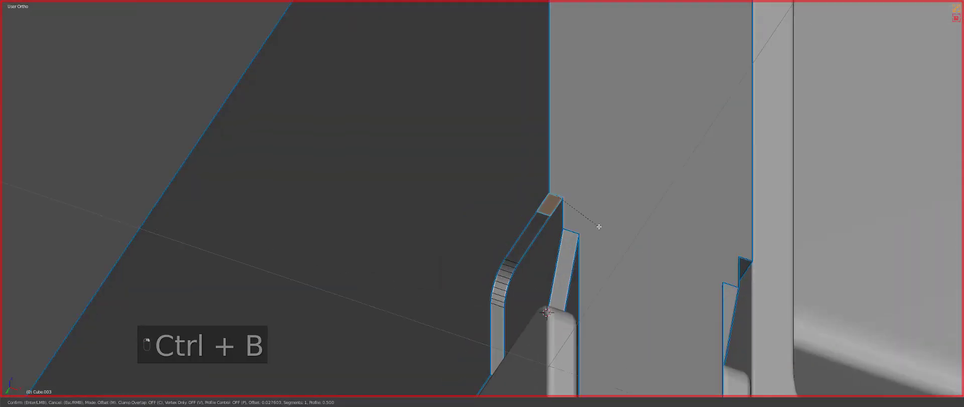
{"action": "left_click", "coordinate": [582, 209]}
Slide the upper bevelled edge of the box cut upward to form a sloped transition in the side panel
{"action": "key", "text": "g"}
{"action": "right_click", "coordinate": [556, 187]}
{"action": "right_click", "coordinate": [556, 191]}
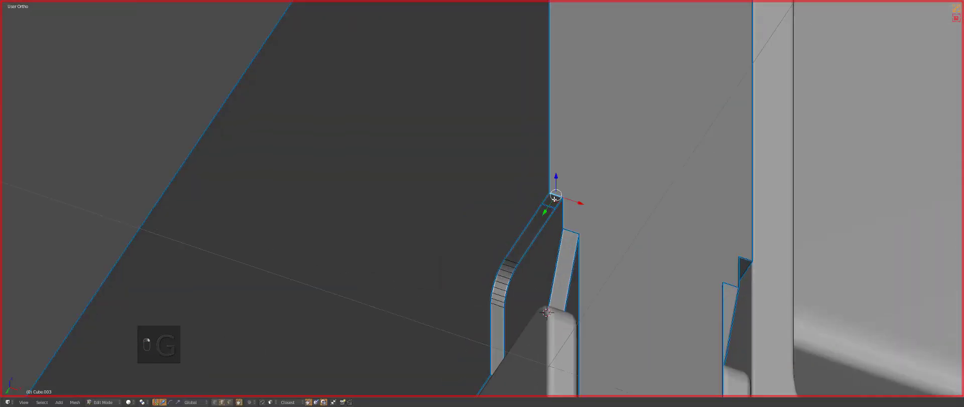
{"action": "key", "text": "g"}
{"action": "key", "text": "g"}
{"action": "left_click", "coordinate": [560, 148]}
{"action": "key", "text": "Tab"}
Symmetrize the side panel across the X axis and inspect both sides of the model
{"action": "scroll", "coordinate": [561, 196], "scroll_direction": "down", "scroll_amount": 3}
{"action": "middle_click_drag", "start_coordinate": [561, 197], "coordinate": [561, 208]}
{"action": "key", "text": "alt+x"}
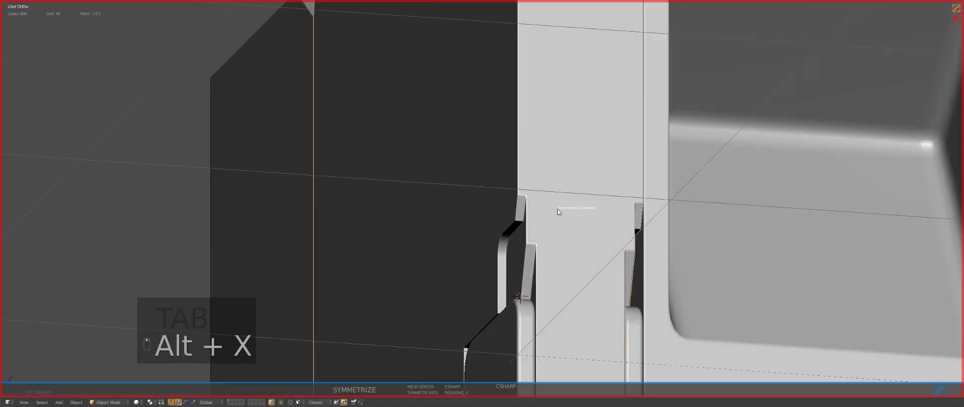
{"action": "key", "text": "KP_1"}
{"action": "key", "text": "a"}
{"action": "key", "text": "a"}
{"action": "middle_click_drag", "start_coordinate": [507, 142], "coordinate": [432, 164]}
{"action": "middle_click_drag", "start_coordinate": [512, 164], "coordinate": [503, 207]}
{"action": "key", "text": "a"}
{"action": "key", "text": "q"}
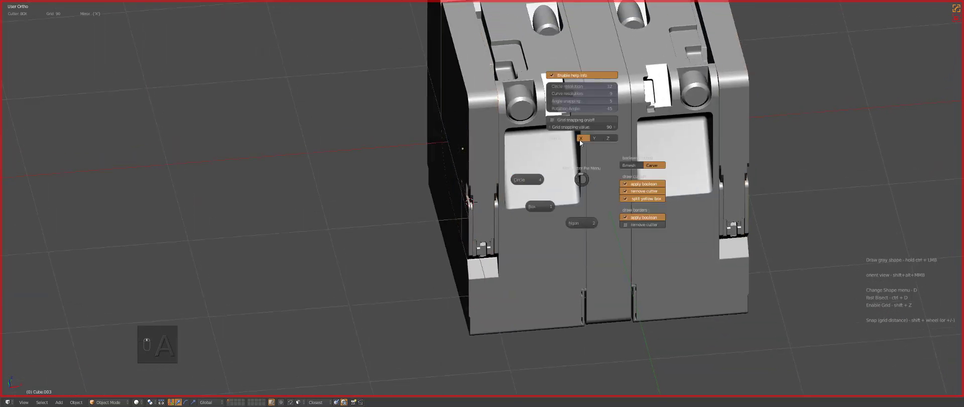
{"action": "key", "text": "Escape"}
Cut a narrow vertical notch into the front body beside the side panel's lower ledge, mirrored on X
{"action": "key", "text": "z"}
{"action": "key", "text": "KP_1"}
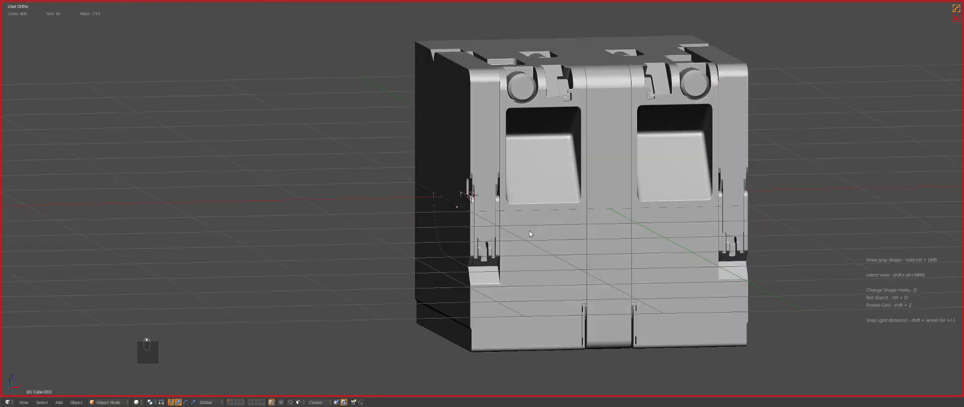
{"action": "key", "text": "KP_7"}
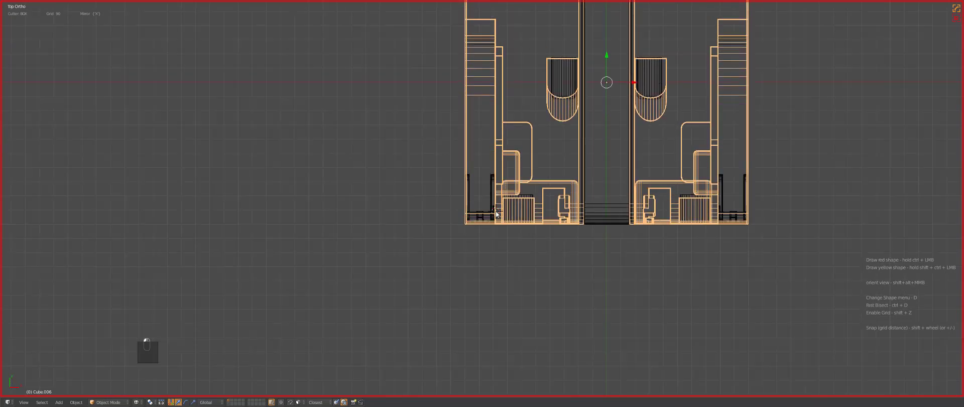
{"action": "key", "text": "KP_1"}
{"action": "key", "text": "z"}
{"action": "scroll", "coordinate": [508, 260], "scroll_direction": "up", "scroll_amount": 5}
{"action": "key", "text": "a"}
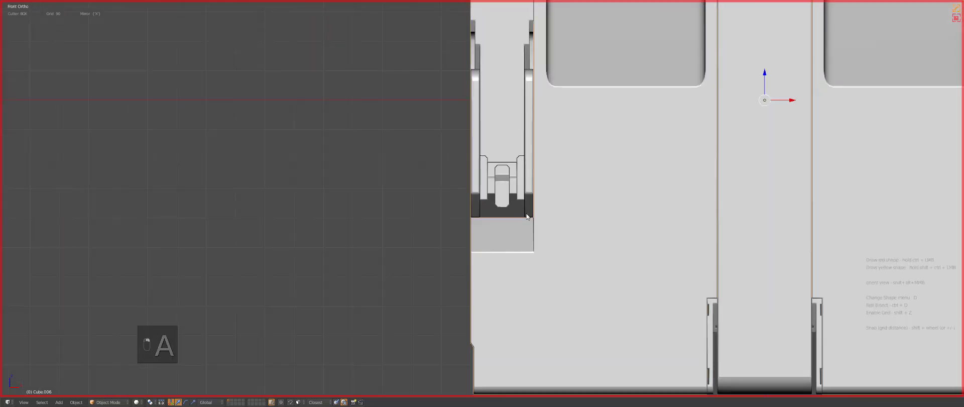
{"action": "left_click_drag", "start_coordinate": [528, 206], "coordinate": [538, 261]}
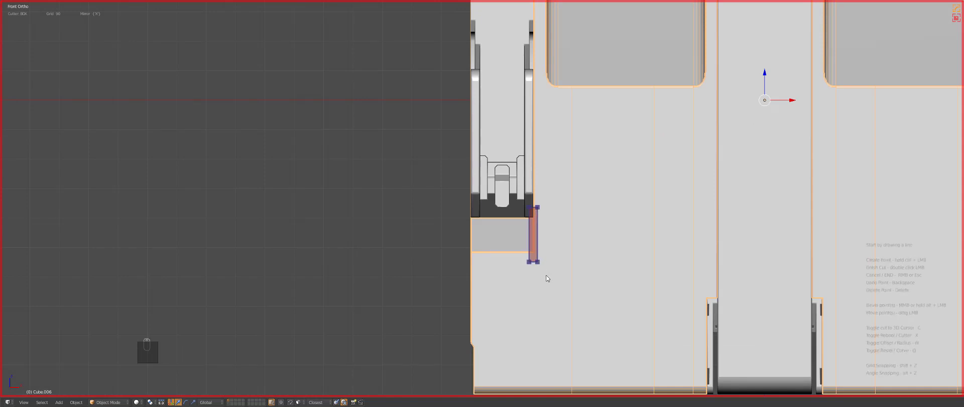
{"action": "double_click", "coordinate": [534, 229]}
{"action": "middle_click_drag", "start_coordinate": [541, 237], "coordinate": [530, 273]}
{"action": "key", "text": "a"}
{"action": "key", "text": "KP_1"}
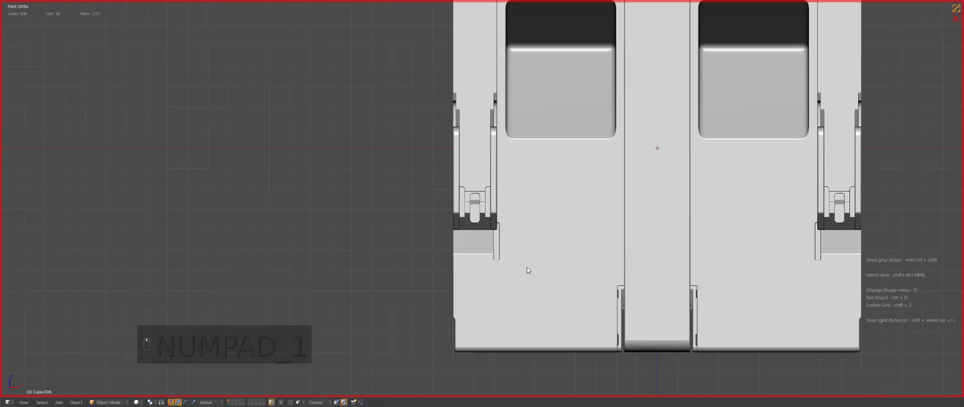
Cut a horizontal groove with angled upper and lower walls across the front body below the windows, using a four-point polygon in side view
{"action": "key", "text": "KP_5"}
{"action": "right_click", "coordinate": [557, 261]}
{"action": "key", "text": "KP_5"}
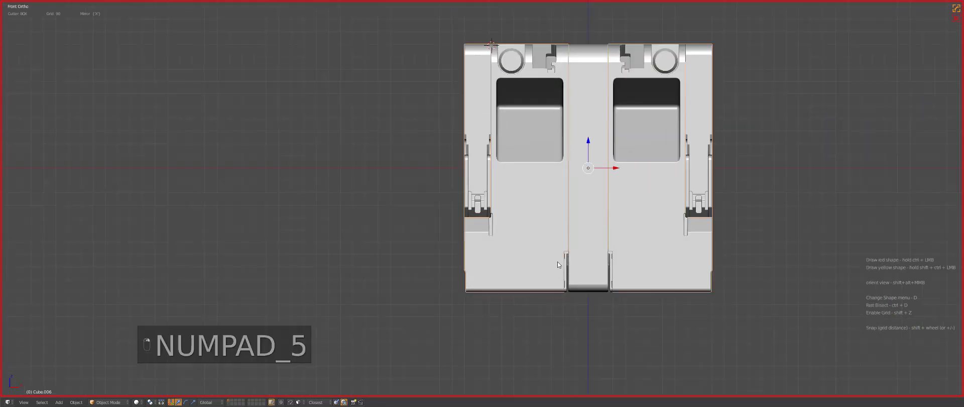
{"action": "scroll", "coordinate": [551, 245], "scroll_direction": "up", "scroll_amount": 3}
{"action": "key", "text": "z"}
{"action": "key", "text": "KP_1"}
{"action": "key", "text": "KP_3"}
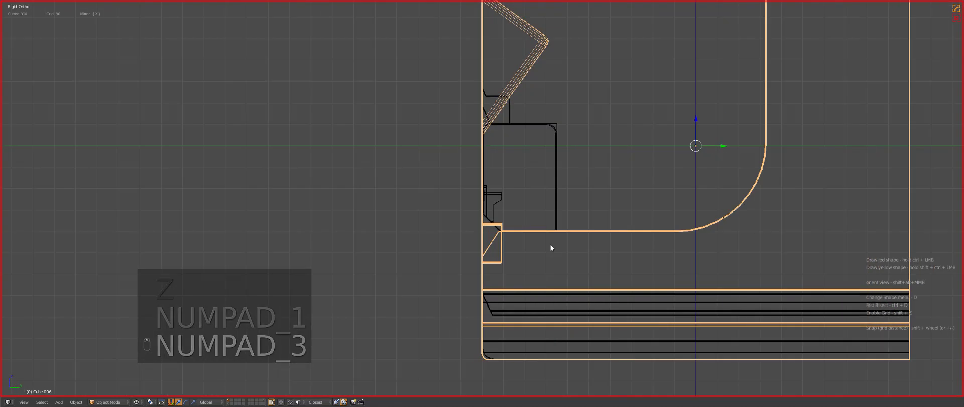
{"action": "scroll", "coordinate": [469, 194], "scroll_direction": "up", "scroll_amount": 2}
{"action": "key", "text": "d"}
{"action": "left_click", "coordinate": [493, 190]}
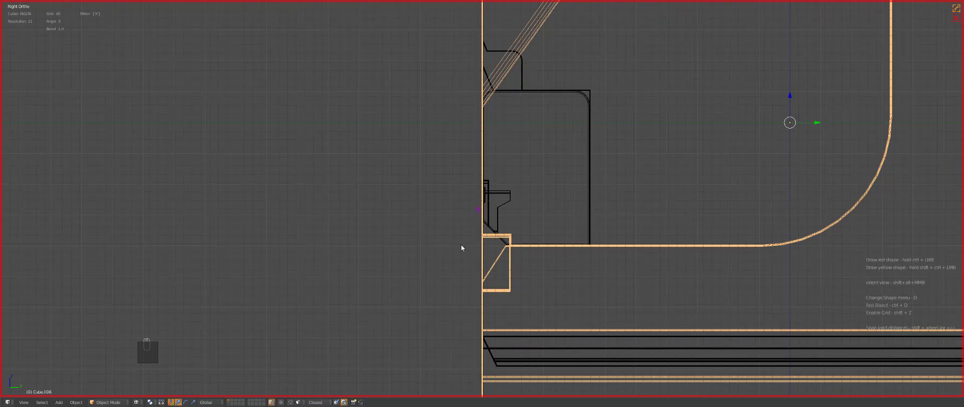
{"action": "left_click", "coordinate": [468, 230], "text": "ctrl"}
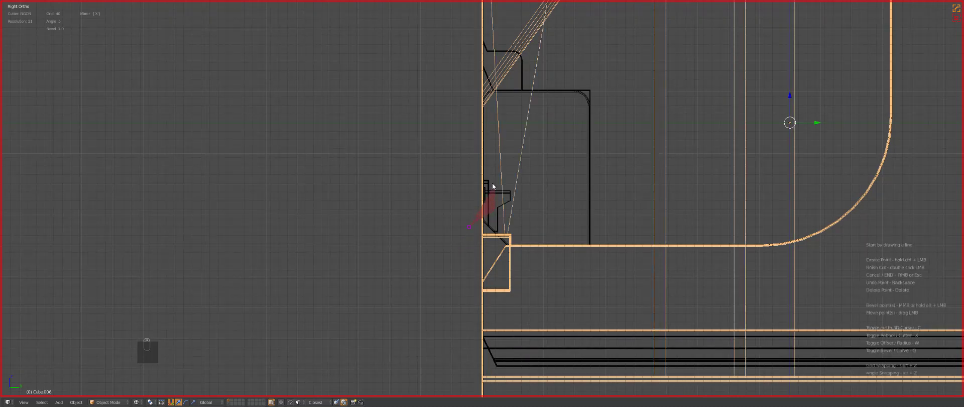
{"action": "left_click", "coordinate": [491, 161], "text": "ctrl"}
{"action": "left_click", "coordinate": [468, 141], "text": "ctrl"}
{"action": "double_click", "coordinate": [475, 180]}
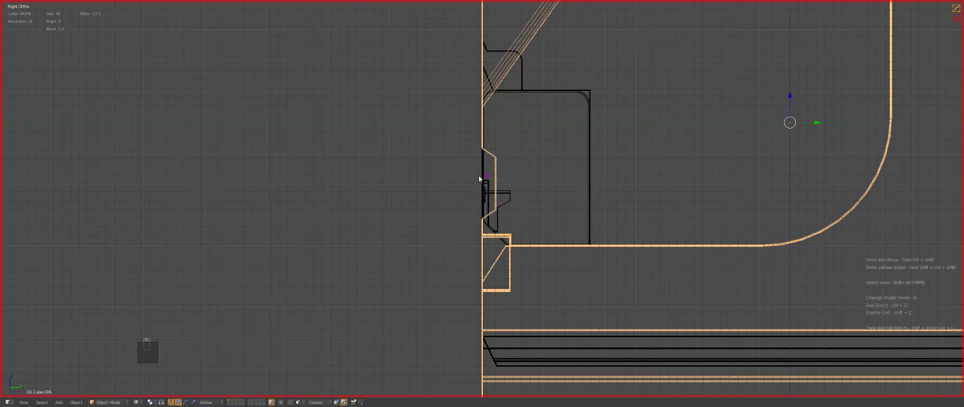
{"action": "middle_click_drag", "start_coordinate": [497, 173], "coordinate": [562, 188], "text": "shift"}
{"action": "key", "text": "z"}
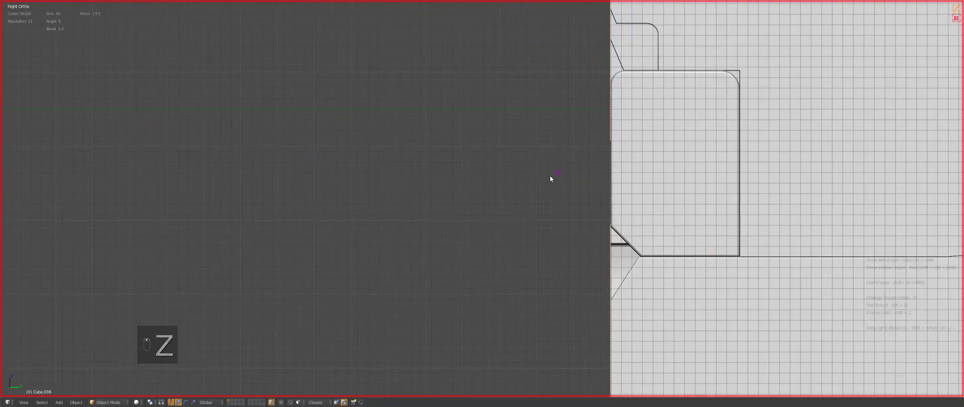
{"action": "key", "text": "KP_1"}
{"action": "left_click", "coordinate": [554, 181]}
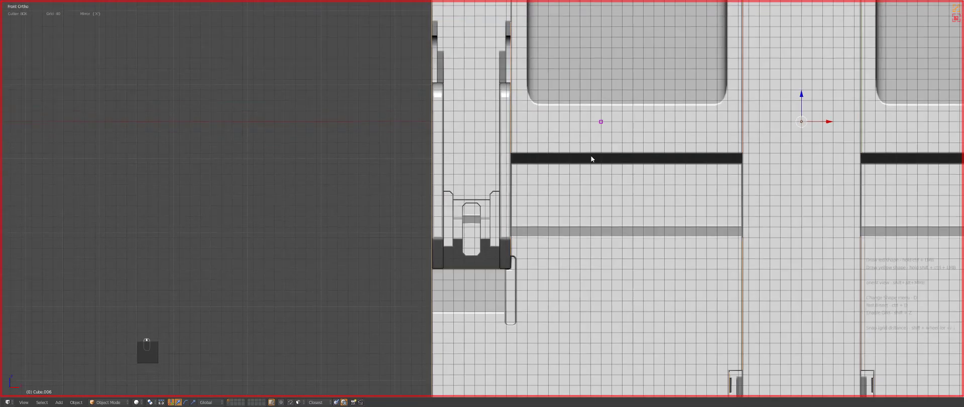
Cut a narrow vertical slot with chamfered ends across the horizontal groove, near the side panel, and check its depth
{"action": "scroll", "coordinate": [553, 165], "scroll_direction": "down", "scroll_amount": 3}
{"action": "scroll", "coordinate": [511, 166], "scroll_direction": "up", "scroll_amount": 3}
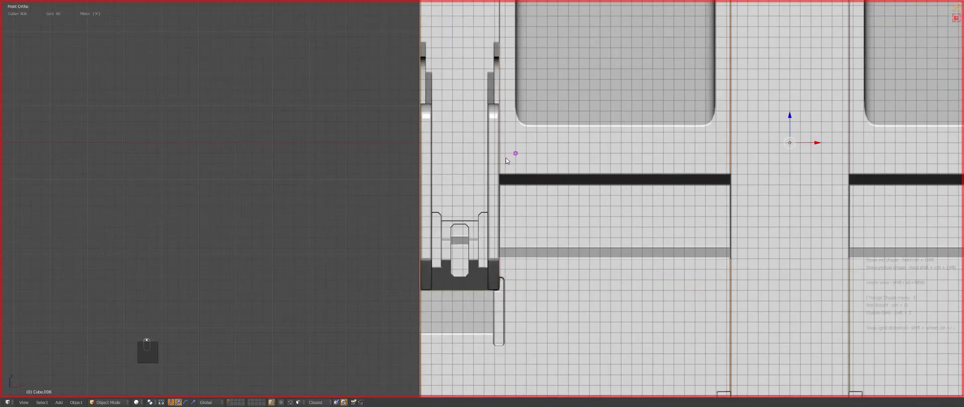
{"action": "left_click_drag", "start_coordinate": [505, 158], "coordinate": [527, 280], "text": "ctrl"}
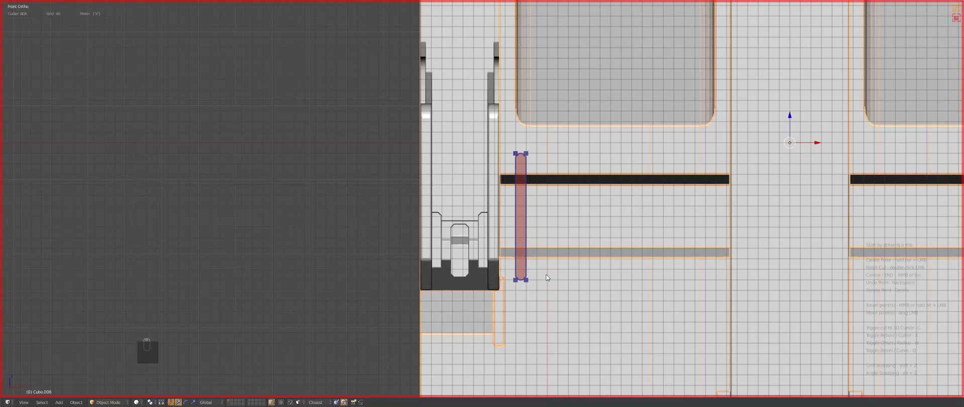
{"action": "double_click", "coordinate": [528, 218]}
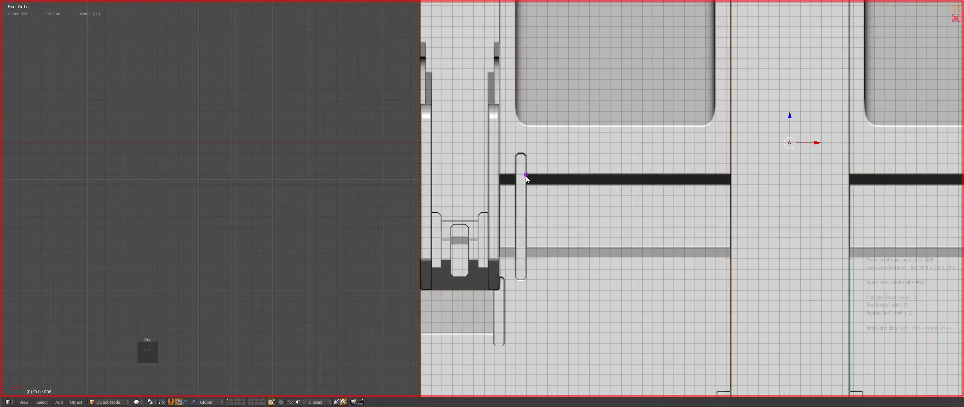
{"action": "key", "text": "z"}
{"action": "key", "text": "KP_1"}
{"action": "key", "text": "KP_3"}
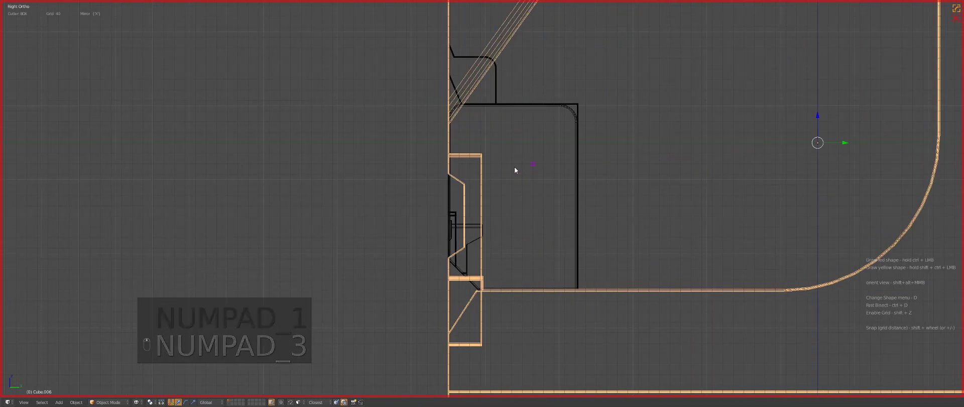
{"action": "key", "text": "KP_1"}
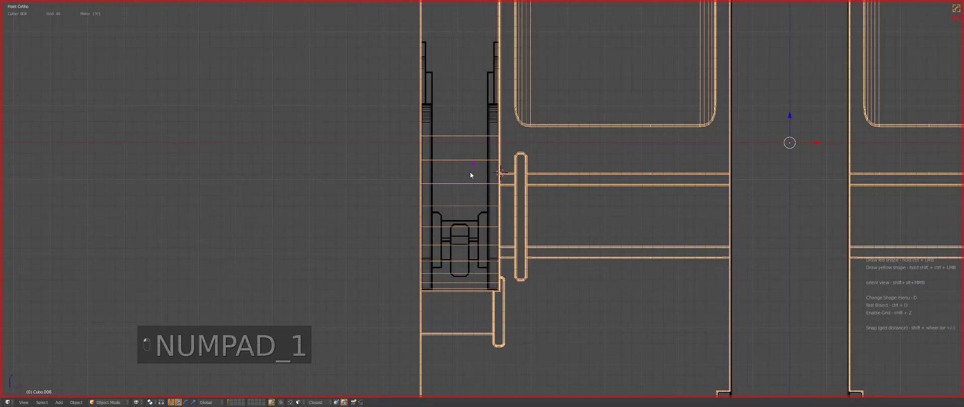
Reselect the front body in solid view and make BoxCutter's snapping grid finer
{"action": "key", "text": "z"}
{"action": "key", "text": "a"}
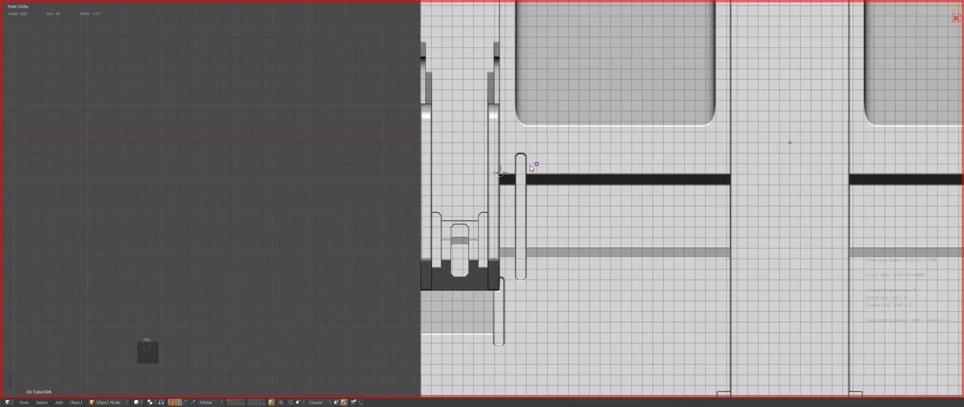
{"action": "right_click", "coordinate": [530, 163]}
{"action": "scroll", "coordinate": [530, 163], "scroll_direction": "down", "scroll_amount": 3, "text": "shift"}
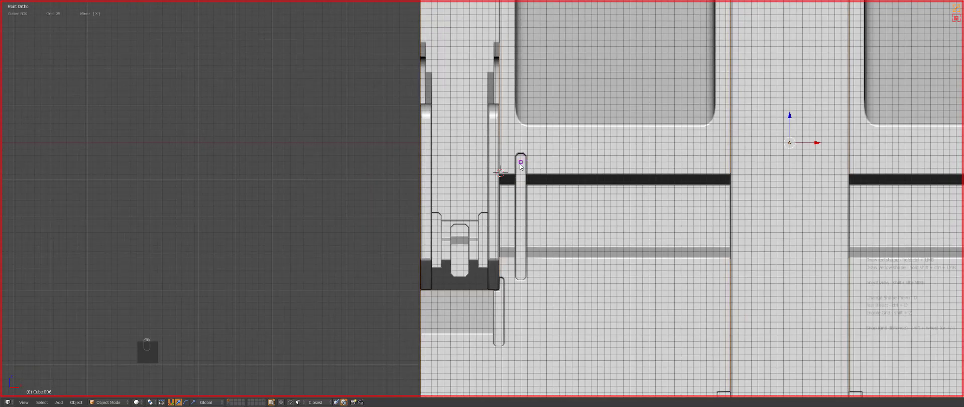
Try two plain rectangular cuts that start inside the narrow vertical slot and span the groove, undoing each one
{"action": "left_click_drag", "start_coordinate": [524, 167], "coordinate": [562, 279], "text": "ctrl"}
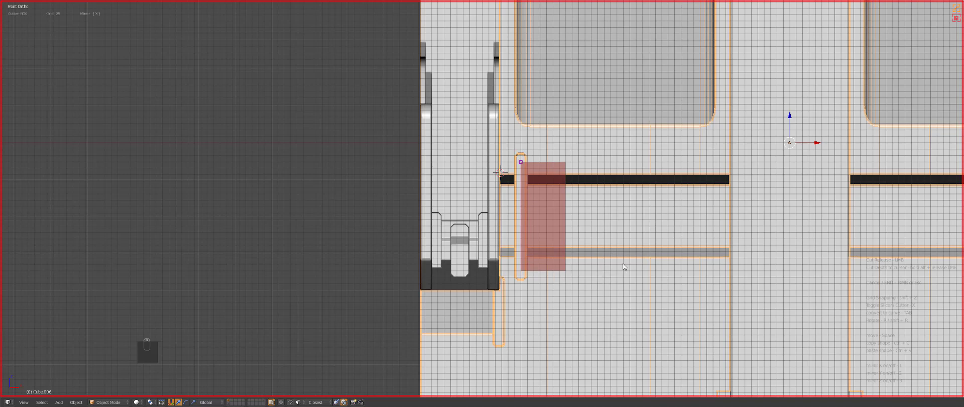
{"action": "mouse_move", "coordinate": [608, 260]}
{"action": "middle_mouse_down"}
{"action": "mouse_move", "coordinate": [629, 256]}
{"action": "mouse_move", "coordinate": [604, 266]}
{"action": "middle_mouse_up"}
{"action": "scroll", "coordinate": [604, 266], "scroll_direction": "down", "scroll_amount": 1}
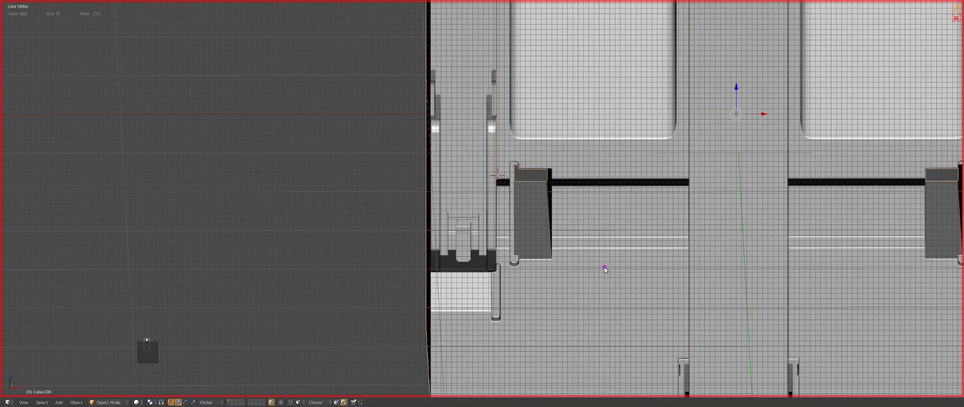
{"action": "key", "text": "KP_1"}
{"action": "key", "text": "ctrl+z"}
{"action": "left_click_drag", "start_coordinate": [529, 157], "coordinate": [587, 290], "text": "ctrl"}
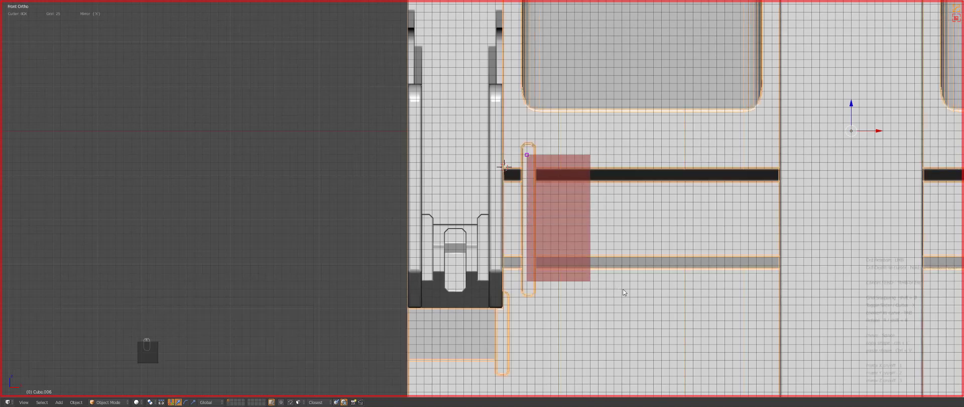
{"action": "left_click_drag", "start_coordinate": [613, 279], "coordinate": [613, 279], "text": "ctrl"}
{"action": "middle_click_drag", "start_coordinate": [613, 279], "coordinate": [615, 236]}
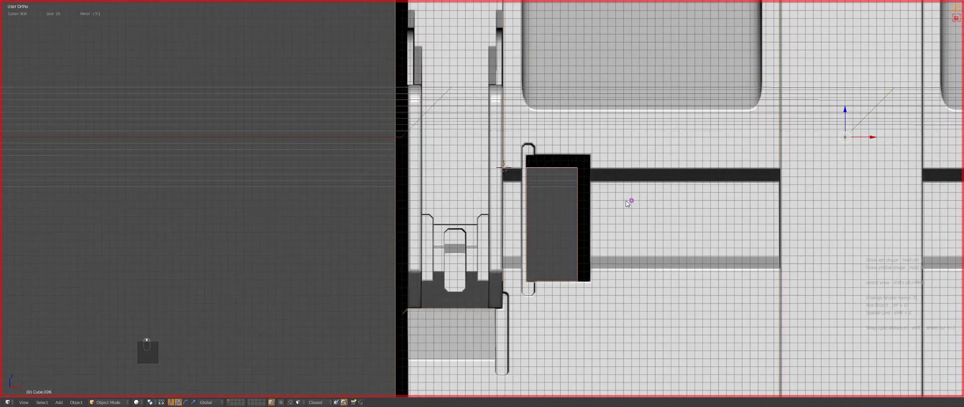
{"action": "key", "text": "KP_1"}
{"action": "key", "text": "ctrl+z"}
Try a rectangular cut from the narrow slot's centre line, check its outline in edit mode, and undo it
{"action": "scroll", "coordinate": [552, 170], "scroll_direction": "up", "scroll_amount": 2}
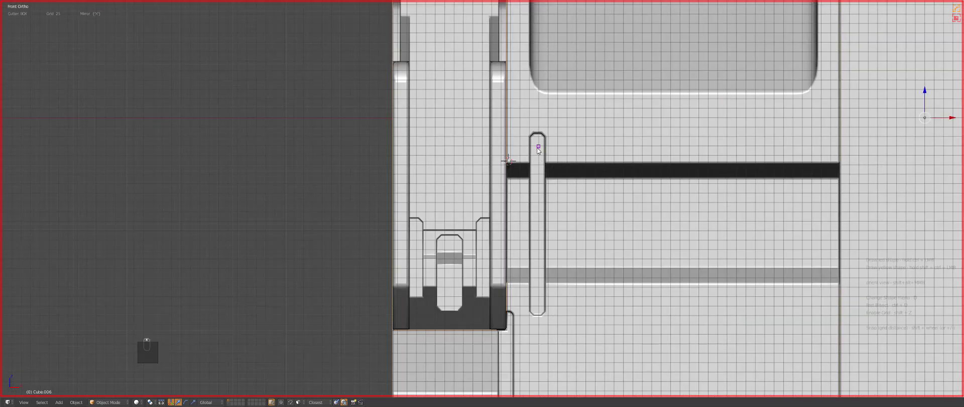
{"action": "left_click_drag", "start_coordinate": [538, 146], "coordinate": [612, 297], "text": "ctrl"}
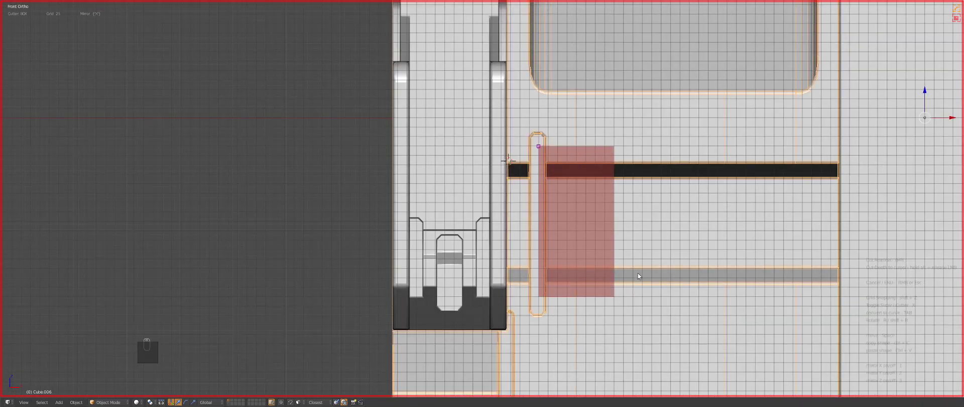
{"action": "left_click_drag", "start_coordinate": [580, 170], "coordinate": [577, 171], "text": "ctrl"}
{"action": "key", "text": "Tab"}
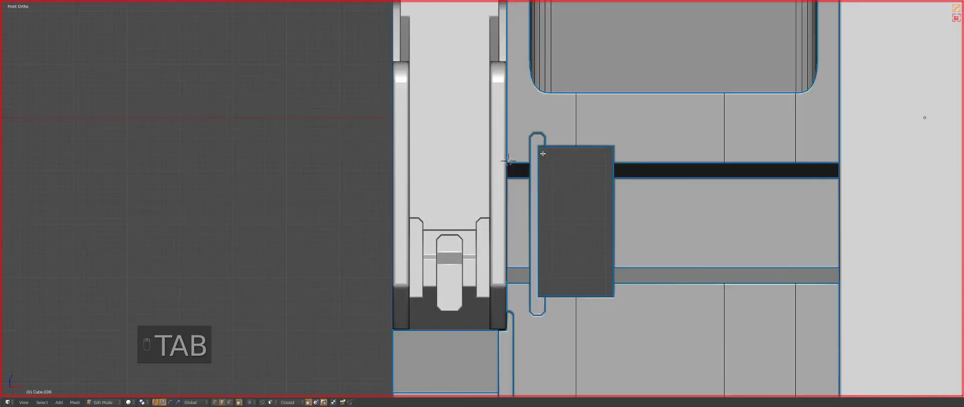
{"action": "key", "text": "ctrl+z"}
{"action": "scroll", "coordinate": [576, 171], "scroll_direction": "down", "scroll_amount": 3}
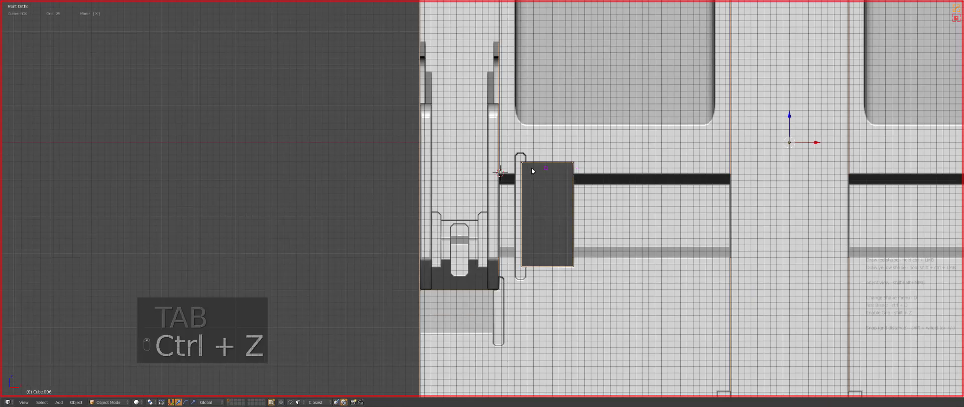
{"action": "scroll", "coordinate": [574, 155], "scroll_direction": "up", "scroll_amount": 4}
{"action": "key", "text": "ctrl+z"}
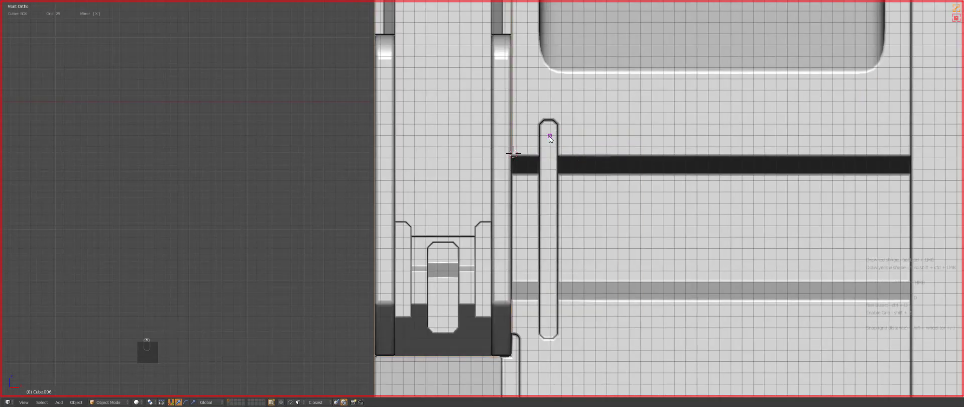
Cut a tall box with chamfered corners into the groove, starting from inside the narrow vertical slot
{"action": "left_click_drag", "start_coordinate": [549, 136], "coordinate": [625, 333], "text": "ctrl"}
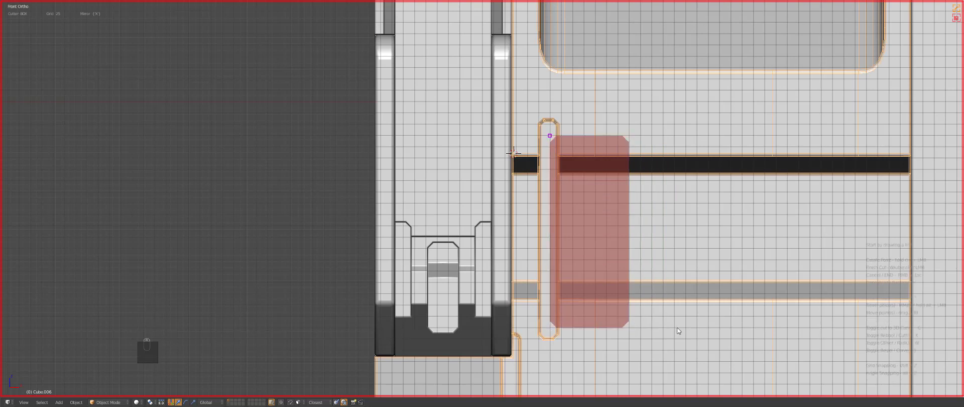
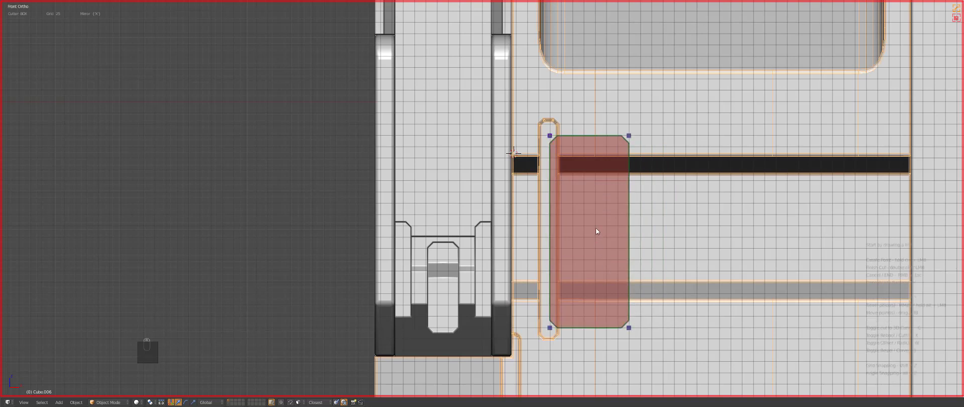
{"action": "double_click", "coordinate": [585, 204]}
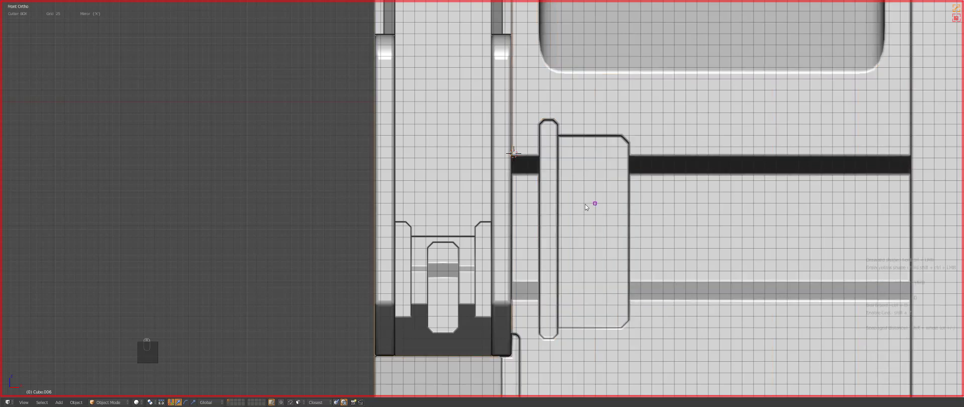
Examine the chamfered box cut in the groove from an angled view and in a wireframe side view
{"action": "mouse_move", "coordinate": [585, 204]}
{"action": "middle_mouse_down"}
{"action": "mouse_move", "coordinate": [571, 230]}
{"action": "mouse_move", "coordinate": [614, 264]}
{"action": "mouse_move", "coordinate": [563, 248]}
{"action": "middle_mouse_up"}
{"action": "scroll", "coordinate": [614, 264], "scroll_direction": "down", "scroll_amount": 5}
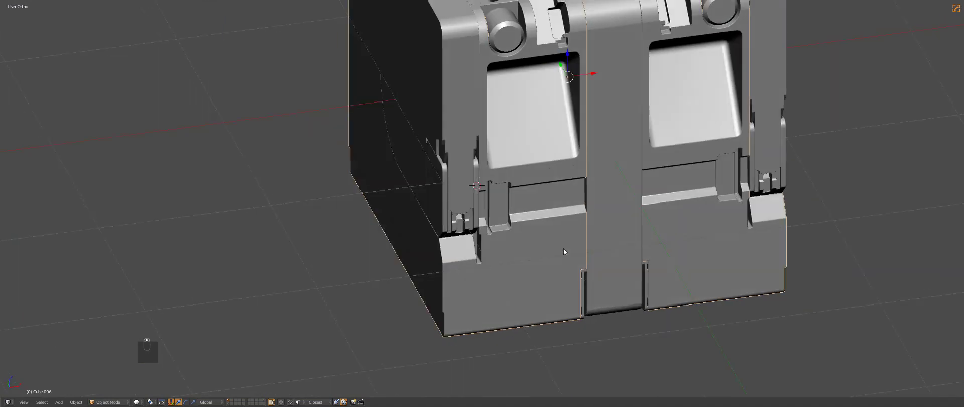
{"action": "scroll", "coordinate": [563, 248], "scroll_direction": "up", "scroll_amount": 8}
{"action": "key", "text": "z"}
{"action": "key", "text": "KP_1"}
{"action": "key", "text": "KP_3"}
{"action": "scroll", "coordinate": [512, 215], "scroll_direction": "up", "scroll_amount": 6}
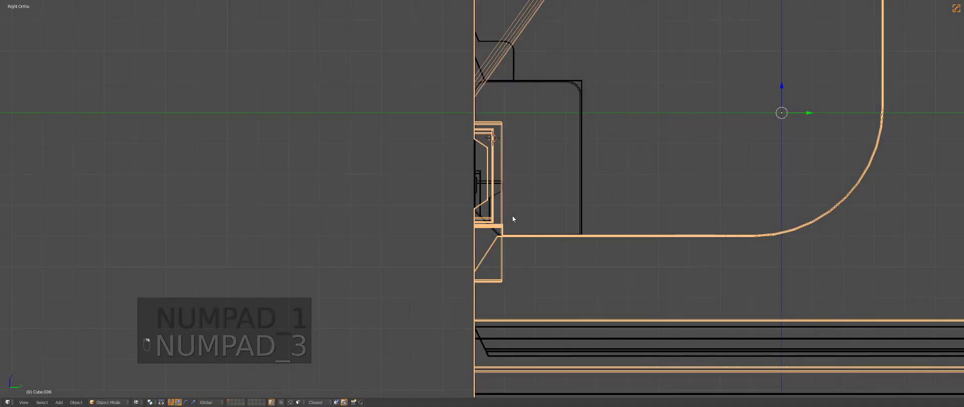
{"action": "key", "text": "z"}
{"action": "key", "text": "KP_1"}
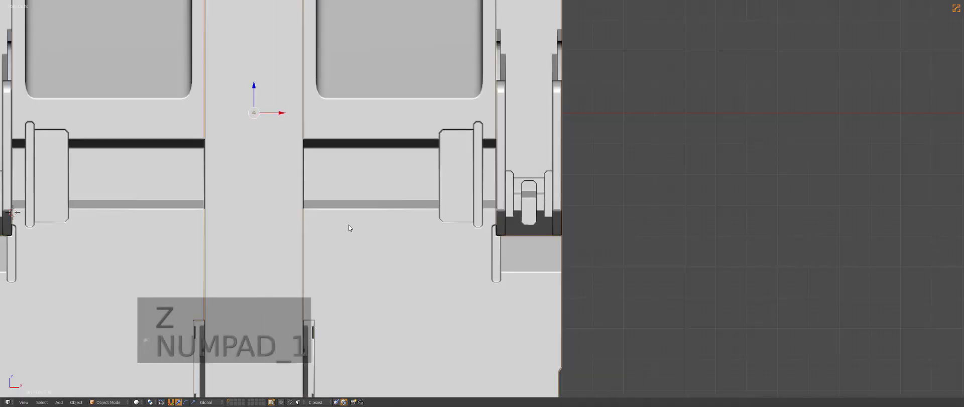
Cut a small vertical slot across the groove's lower edge on the front body, just beside the centre strip
{"action": "scroll", "coordinate": [348, 225], "scroll_direction": "up", "scroll_amount": 4}
{"action": "left_click_drag", "start_coordinate": [532, 174], "coordinate": [520, 246], "text": "ctrl"}
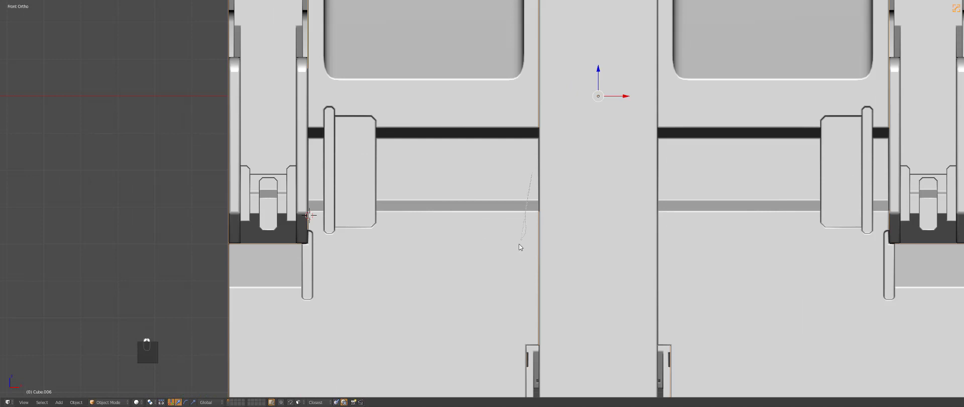
{"action": "key", "text": "alt+w"}
{"action": "left_click_drag", "start_coordinate": [521, 174], "coordinate": [530, 253]}
{"action": "middle_click_drag", "start_coordinate": [520, 241], "coordinate": [534, 260]}
{"action": "scroll", "coordinate": [534, 258], "scroll_direction": "up", "scroll_amount": 3}
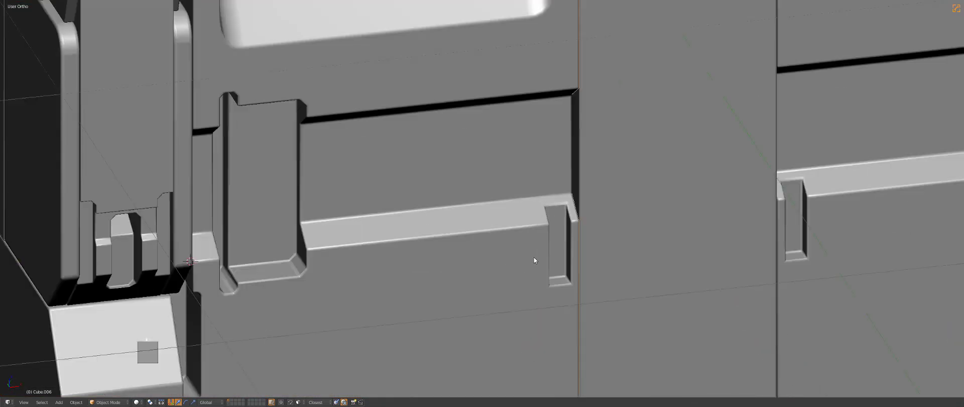
Slide the small slot's lower inner edge to slope its bottom, and bevel that edge into a rounded ramp
{"action": "key", "text": "Tab"}
{"action": "key", "text": "g"}
{"action": "right_click", "coordinate": [558, 272]}
{"action": "key", "text": "q"}
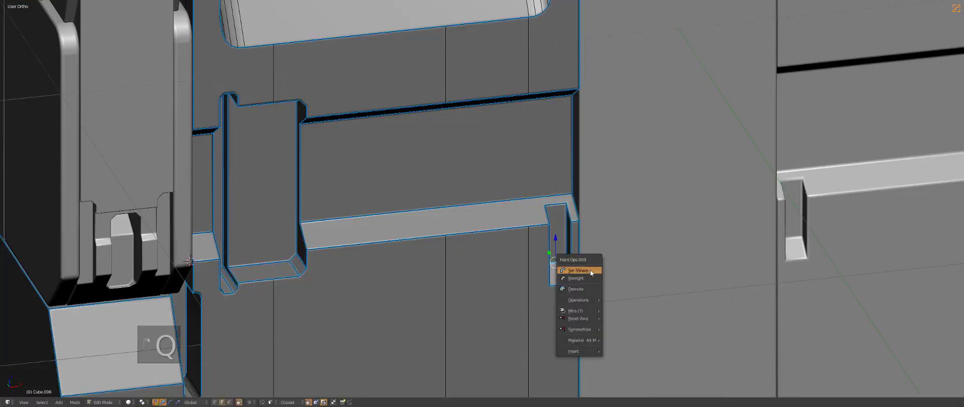
{"action": "key", "text": "ctrl+b"}
{"action": "left_click", "coordinate": [584, 300]}
{"action": "key", "text": "Tab"}
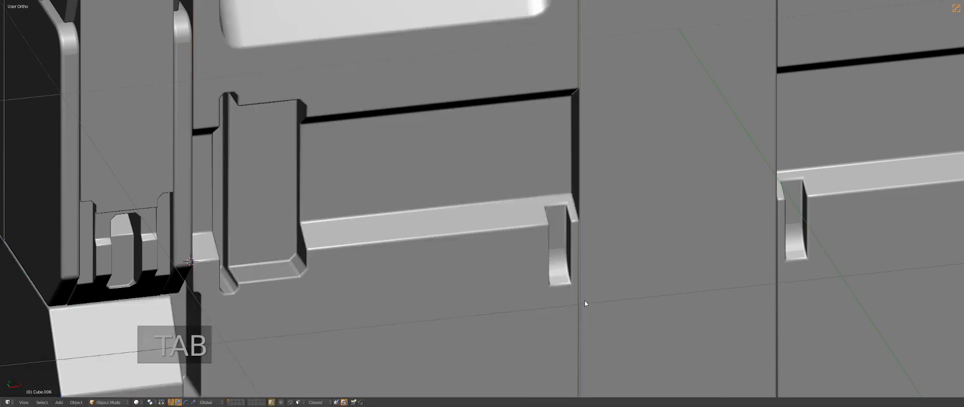
Try drawing BoxCutter shapes in the empty space beside the model in front view, and delete them
{"action": "scroll", "coordinate": [579, 298], "scroll_direction": "down", "scroll_amount": 5}
{"action": "key", "text": "a"}
{"action": "key", "text": "a"}
{"action": "key", "text": "KP_2"}
{"action": "key", "text": "KP_1"}
{"action": "scroll", "coordinate": [579, 301], "scroll_direction": "down", "scroll_amount": 3}
{"action": "middle_click_drag", "start_coordinate": [541, 205], "coordinate": [612, 260], "text": "shift"}
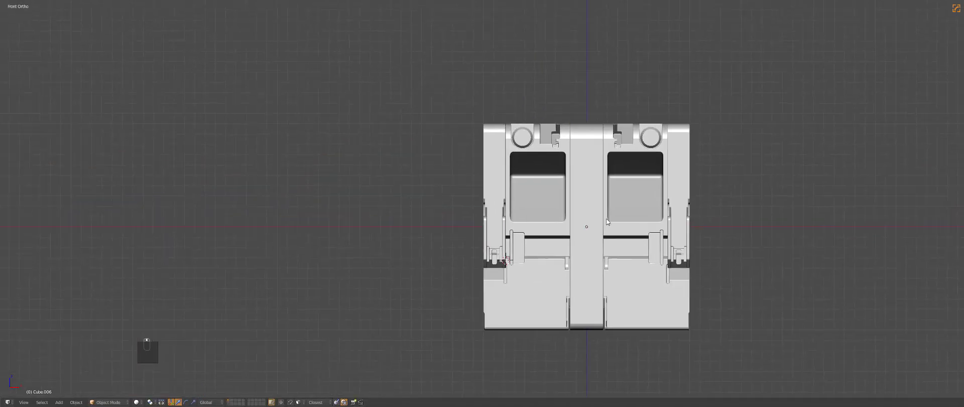
{"action": "key", "text": "alt+w"}
{"action": "left_click_drag", "start_coordinate": [423, 154], "coordinate": [456, 279]}
{"action": "key", "text": "a"}
{"action": "mouse_move", "coordinate": [399, 143]}
{"action": "left_mouse_down"}
{"action": "mouse_move", "coordinate": [421, 224]}
{"action": "mouse_move", "coordinate": [383, 226]}
{"action": "left_mouse_up"}
{"action": "mouse_move", "coordinate": [347, 151]}
{"action": "left_mouse_down", "text": "ctrl+shift"}
{"action": "mouse_move", "coordinate": [351, 202]}
{"action": "mouse_move", "coordinate": [363, 217]}
{"action": "left_mouse_up", "text": "ctrl+shift"}
{"action": "key", "text": "x"}
{"action": "left_click", "coordinate": [424, 160]}
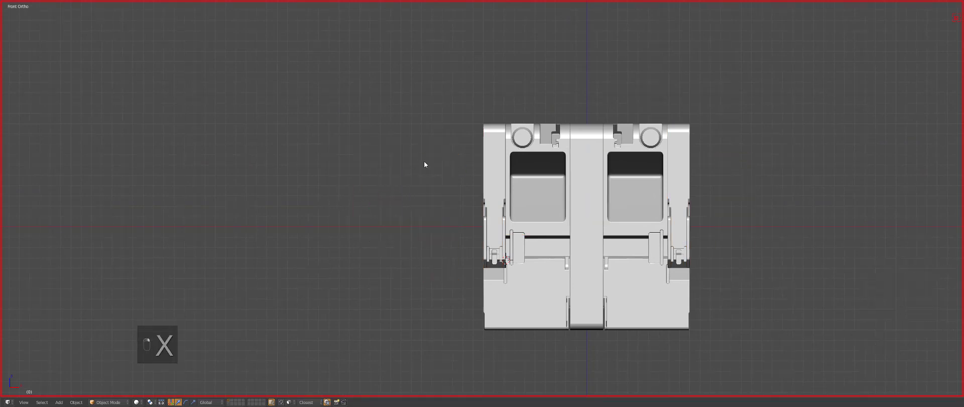
Try BoxCutter on the outer side panel by creating separate rectangular boxes beside the model, and delete them
{"action": "scroll", "coordinate": [424, 161], "scroll_direction": "up", "scroll_amount": 2}
{"action": "middle_click_drag", "start_coordinate": [513, 160], "coordinate": [500, 147], "text": "shift"}
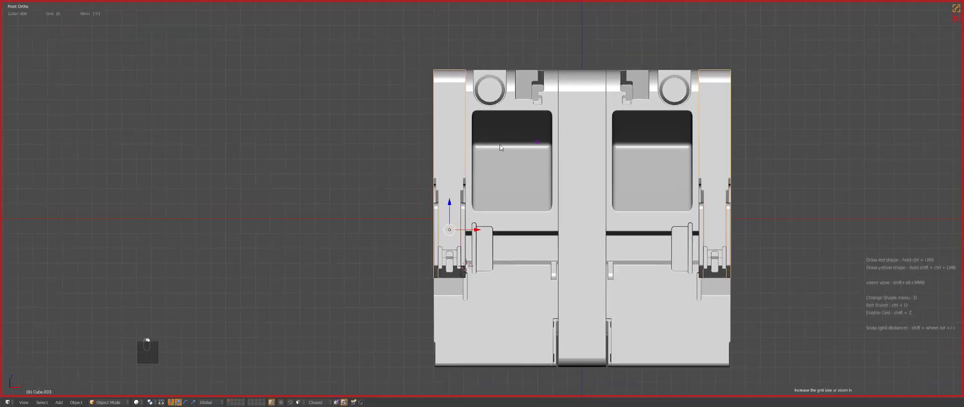
{"action": "mouse_move", "coordinate": [387, 130]}
{"action": "left_mouse_down", "text": "ctrl"}
{"action": "mouse_move", "coordinate": [409, 200]}
{"action": "mouse_move", "coordinate": [413, 186]}
{"action": "mouse_move", "coordinate": [408, 207]}
{"action": "left_mouse_up", "text": "ctrl"}
{"action": "key", "text": "a"}
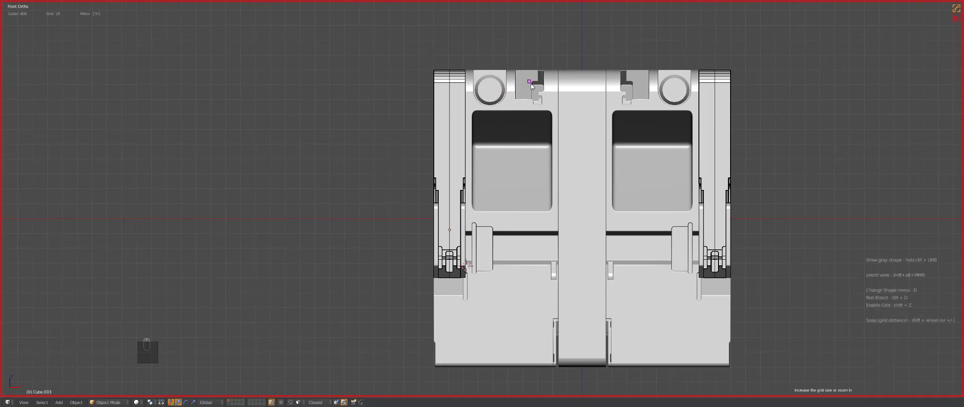
{"action": "left_click_drag", "start_coordinate": [355, 96], "coordinate": [405, 210], "text": "ctrl"}
{"action": "left_click_drag", "start_coordinate": [315, 146], "coordinate": [348, 236], "text": "ctrl+shift"}
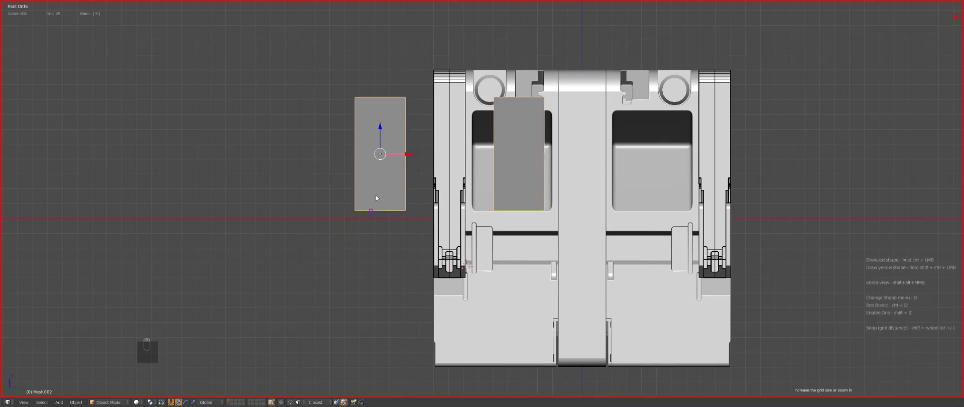
{"action": "key", "text": "x"}
Reselect the side panel and try chamfered and plain cutter shapes beside it in front view, cancelling them
{"action": "middle_click_drag", "start_coordinate": [565, 176], "coordinate": [416, 182]}
{"action": "right_click", "coordinate": [416, 181]}
{"action": "scroll", "coordinate": [529, 227], "scroll_direction": "up", "scroll_amount": 4}
{"action": "key", "text": "KP_7"}
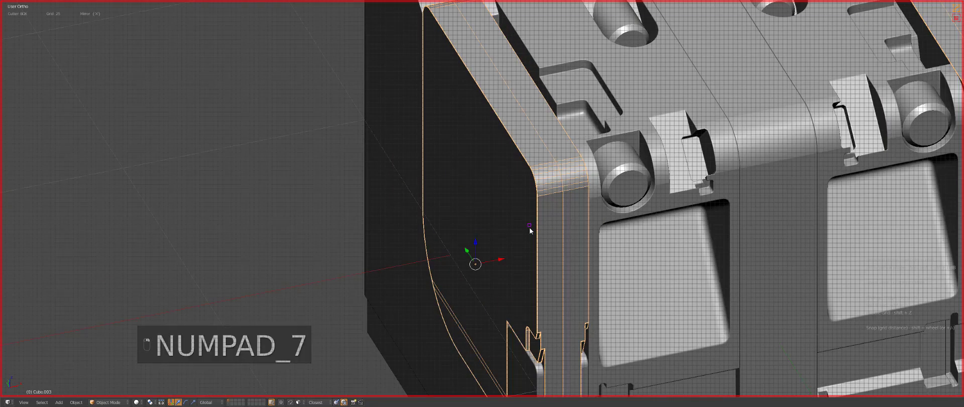
{"action": "key", "text": "KP_1"}
{"action": "scroll", "coordinate": [474, 169], "scroll_direction": "down", "scroll_amount": 5}
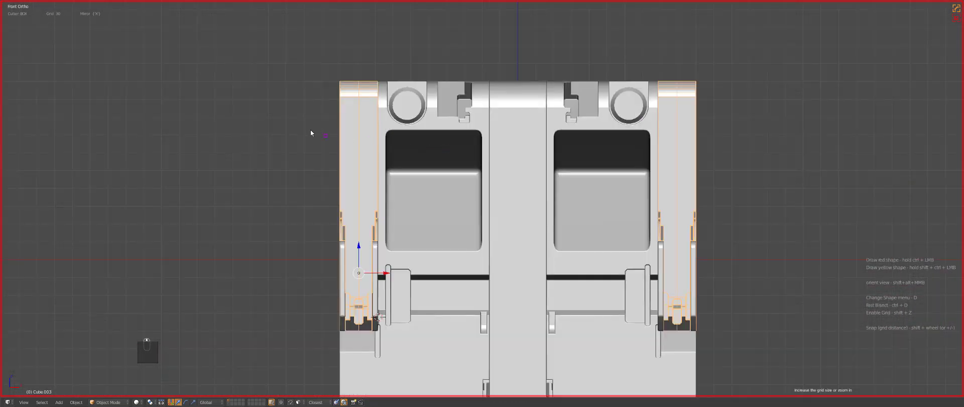
{"action": "mouse_move", "coordinate": [310, 132]}
{"action": "left_mouse_down", "text": "ctrl"}
{"action": "mouse_move", "coordinate": [359, 233]}
{"action": "mouse_move", "coordinate": [311, 205]}
{"action": "left_mouse_up", "text": "ctrl"}
{"action": "key", "text": "Tab"}
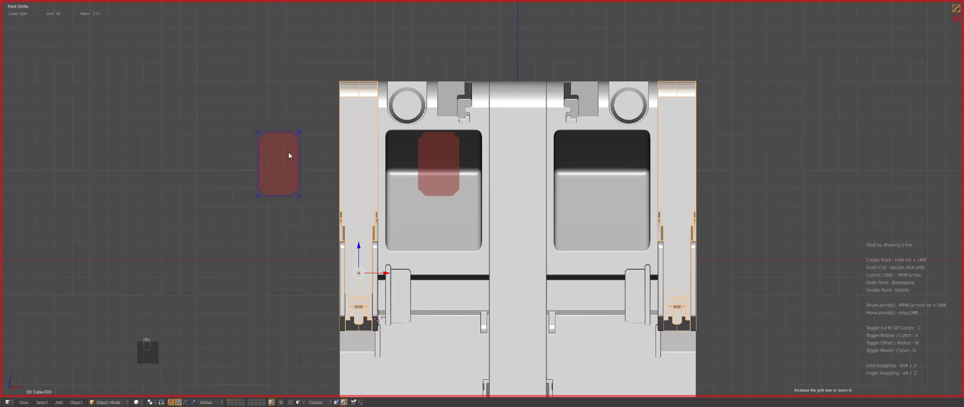
{"action": "key", "text": "Escape"}
{"action": "left_click_drag", "start_coordinate": [261, 129], "coordinate": [307, 216], "text": "ctrl"}
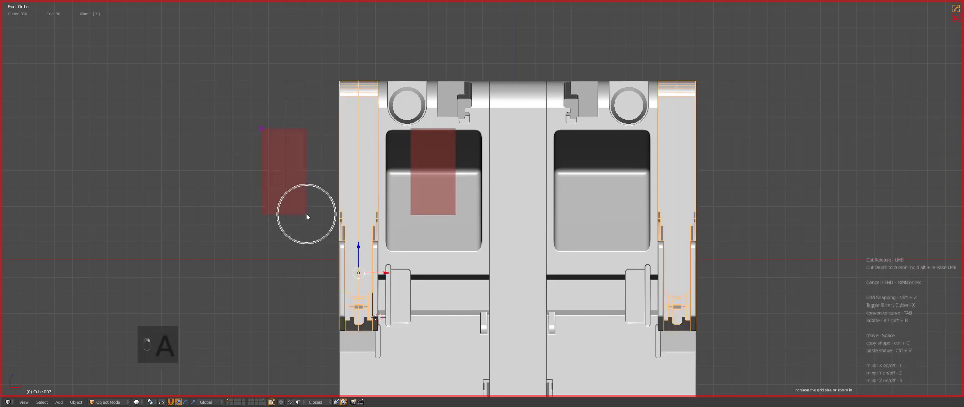
{"action": "right_click", "coordinate": [329, 151]}
Select the outer side panel and adjust its bevel width with the Hard Ops bevel width tool
{"action": "mouse_move", "coordinate": [338, 152]}
{"action": "middle_mouse_down"}
{"action": "mouse_move", "coordinate": [347, 127]}
{"action": "mouse_move", "coordinate": [410, 208]}
{"action": "middle_mouse_up"}
{"action": "scroll", "coordinate": [410, 209], "scroll_direction": "up", "scroll_amount": 3}
{"action": "right_click", "coordinate": [358, 195]}
{"action": "key", "text": "q"}
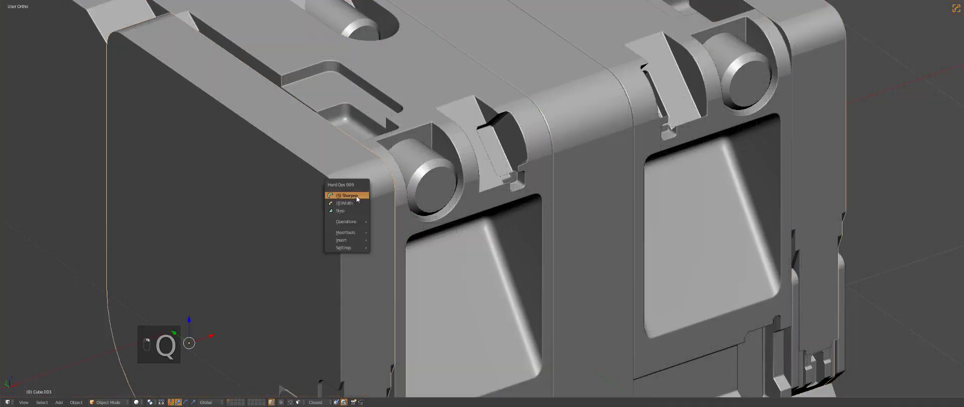
{"action": "left_click", "coordinate": [351, 203]}
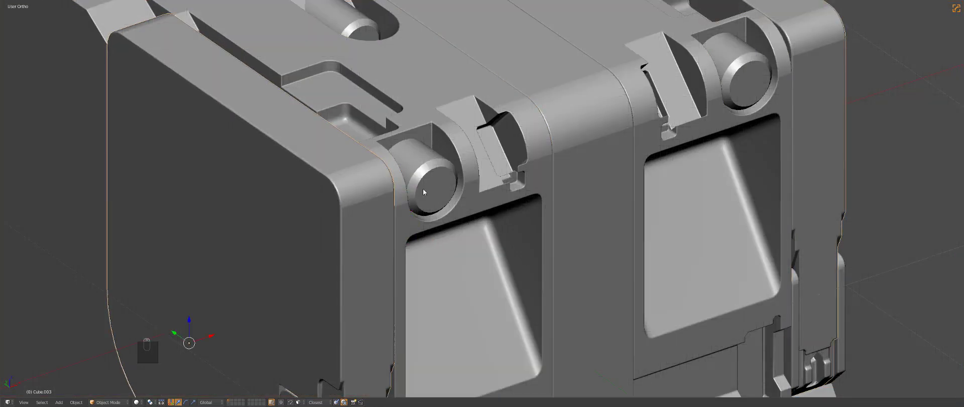
{"action": "scroll", "coordinate": [431, 190], "scroll_direction": "down", "scroll_amount": 3}
{"action": "key", "text": "KP_1"}
{"action": "key", "text": "KP_Decimal"}
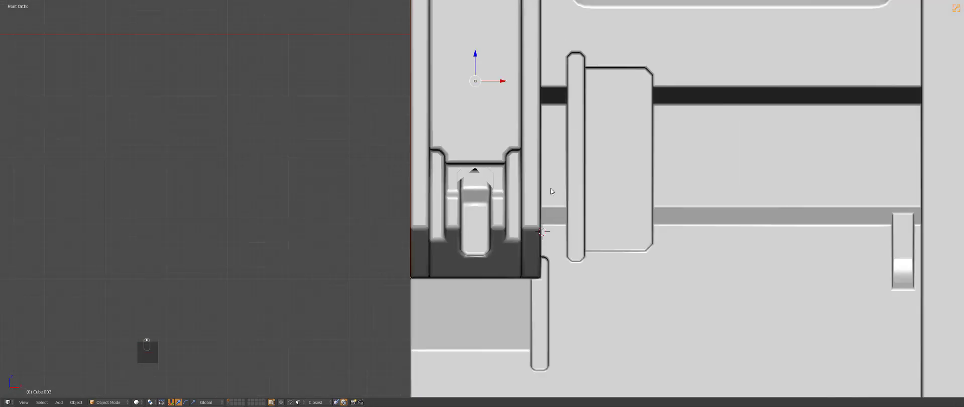
{"action": "scroll", "coordinate": [552, 192], "scroll_direction": "up", "scroll_amount": 3}
{"action": "key", "text": "q"}
{"action": "left_click", "coordinate": [517, 185]}
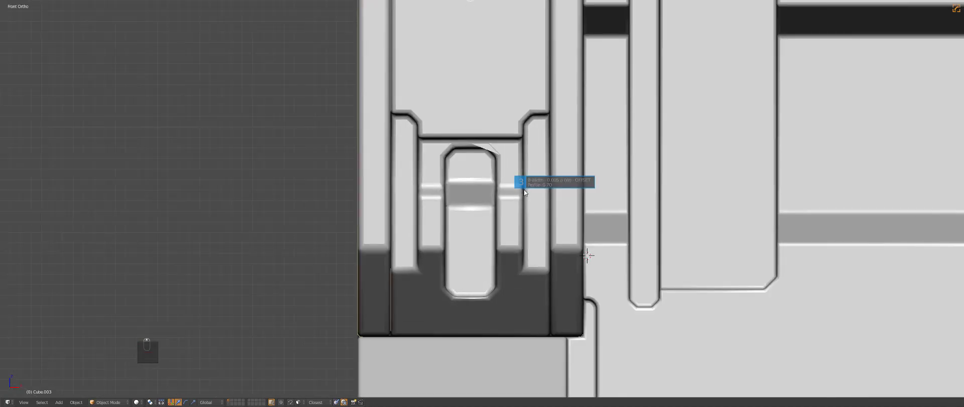
{"action": "left_click", "coordinate": [527, 188]}
Select the chamfered top vertices of the side panel's small centre box in wireframe and move them down along Z
{"action": "scroll", "coordinate": [517, 213], "scroll_direction": "up", "scroll_amount": 2}
{"action": "key", "text": "Tab"}
{"action": "scroll", "coordinate": [517, 212], "scroll_direction": "up", "scroll_amount": 2}
{"action": "key", "text": "ctrl+Tab"}
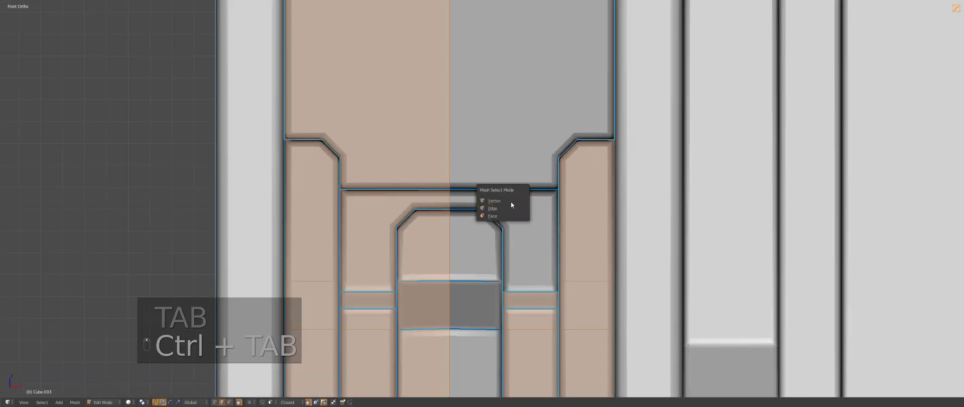
{"action": "left_click", "coordinate": [511, 201]}
{"action": "key", "text": "z"}
{"action": "key", "text": "a"}
{"action": "key", "text": "b"}
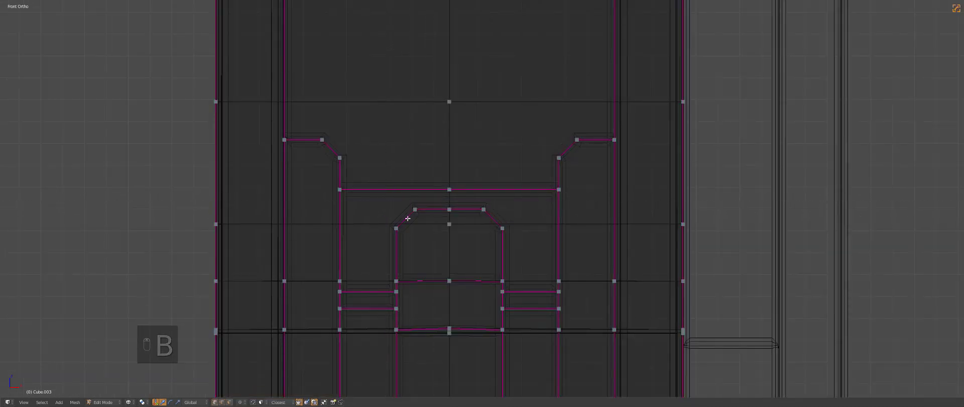
{"action": "left_click_drag", "start_coordinate": [374, 201], "coordinate": [529, 242]}
{"action": "key", "text": "g"}
{"action": "key", "text": "z"}
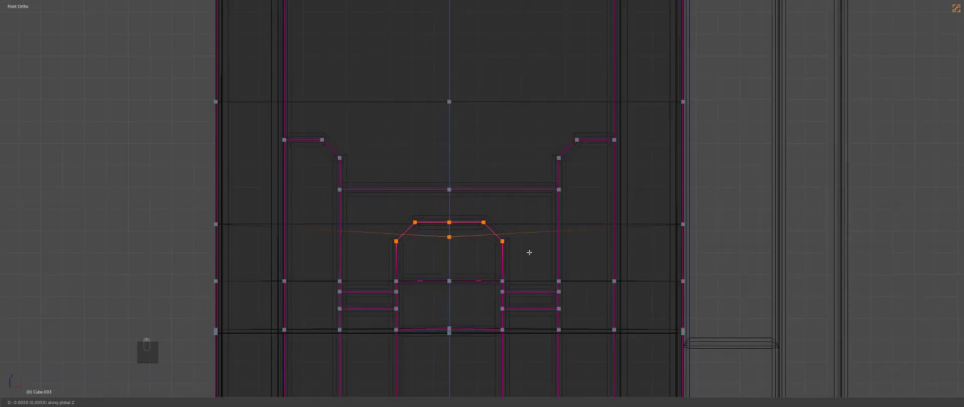
{"action": "left_click", "coordinate": [497, 239]}
Raise the centre box's chamfered top slightly in solid view, and readjust the side panel's bevel width
{"action": "key", "text": "z"}
{"action": "key", "text": "g"}
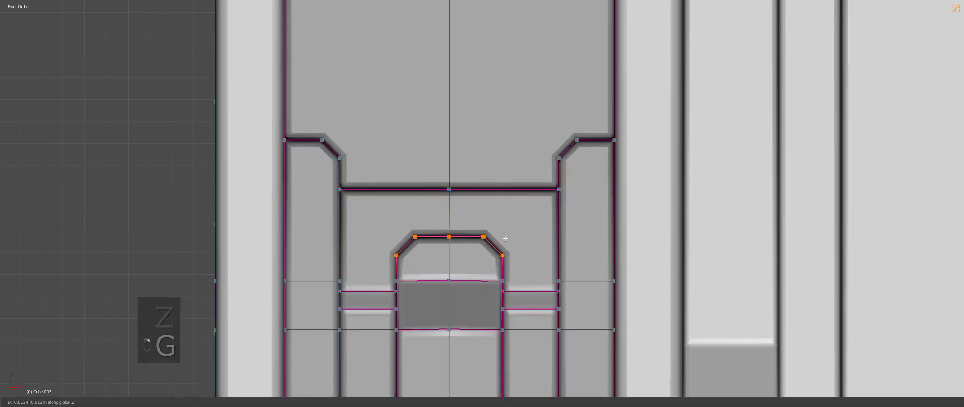
{"action": "left_click", "coordinate": [506, 245]}
{"action": "middle_click", "coordinate": [524, 250]}
{"action": "left_click", "coordinate": [523, 244]}
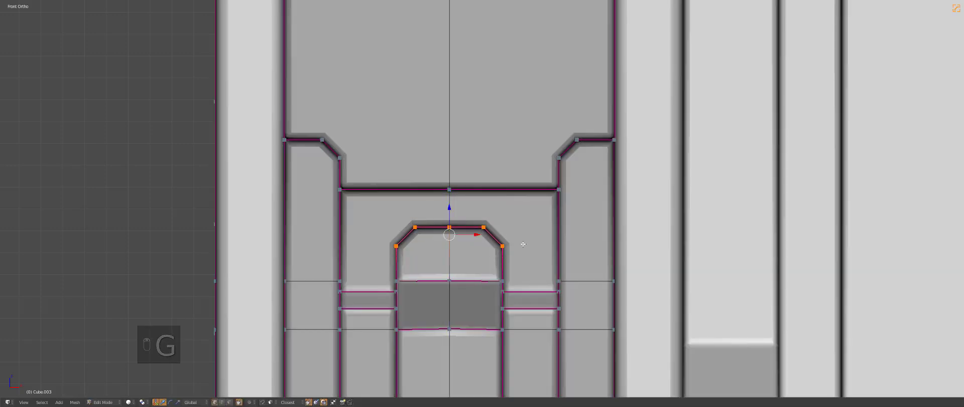
{"action": "key", "text": "Tab"}
{"action": "key", "text": "q"}
{"action": "left_click", "coordinate": [515, 252]}
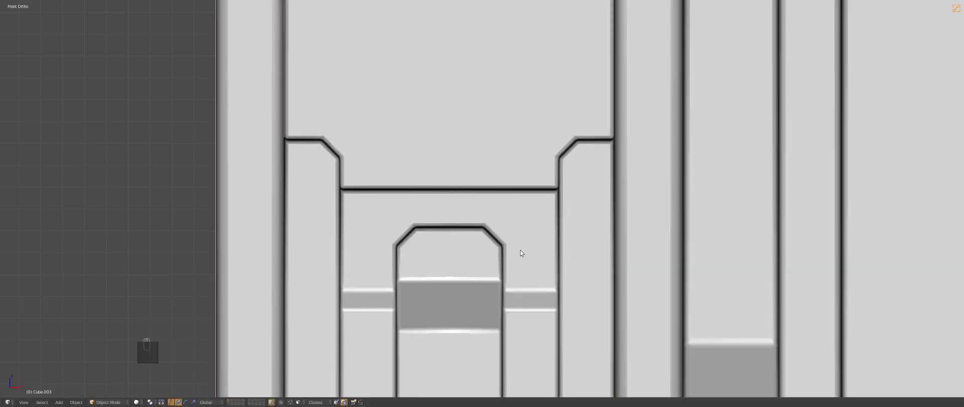
Examine the side panel's recess profile in a wireframe side view and its bevels in front view
{"action": "key", "text": "z"}
{"action": "key", "text": "KP_1"}
{"action": "key", "text": "z"}
{"action": "key", "text": "KP_3"}
{"action": "key", "text": "z"}
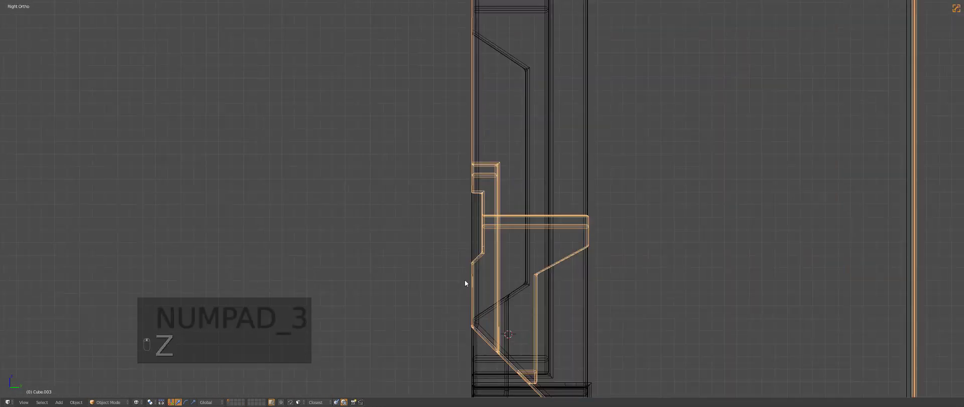
{"action": "key", "text": "z"}
{"action": "key", "text": "KP_1"}
{"action": "middle_click_drag", "start_coordinate": [469, 257], "coordinate": [569, 218], "text": "shift"}
{"action": "key", "text": "a"}
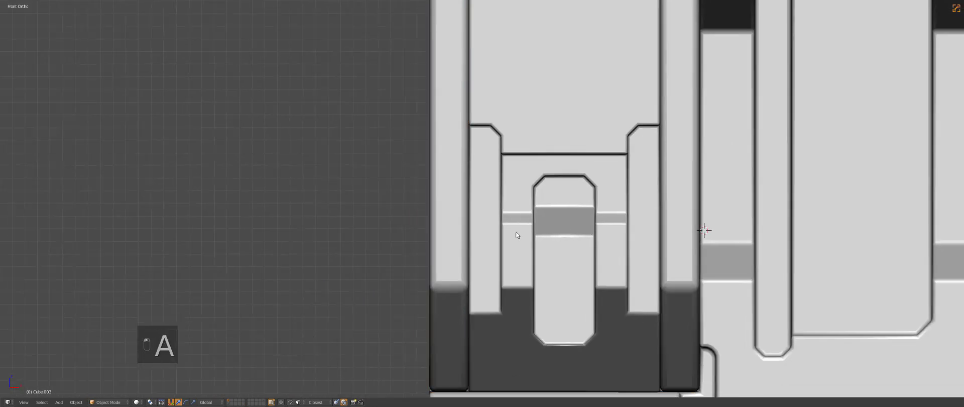
{"action": "scroll", "coordinate": [520, 221], "scroll_direction": "down", "scroll_amount": 1}
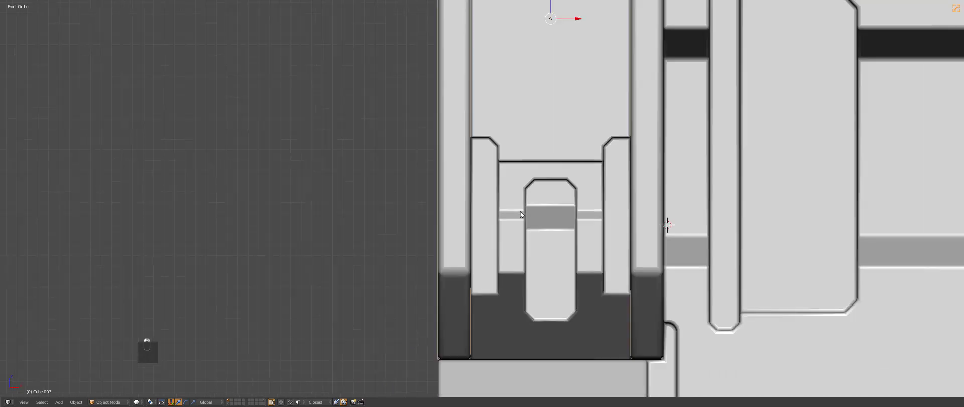
Adjust the bevel width of the inner side panel and narrow the bevel on the strips flanking it
{"action": "scroll", "coordinate": [520, 211], "scroll_direction": "up", "scroll_amount": 3}
{"action": "key", "text": "q"}
{"action": "left_click", "coordinate": [484, 225]}
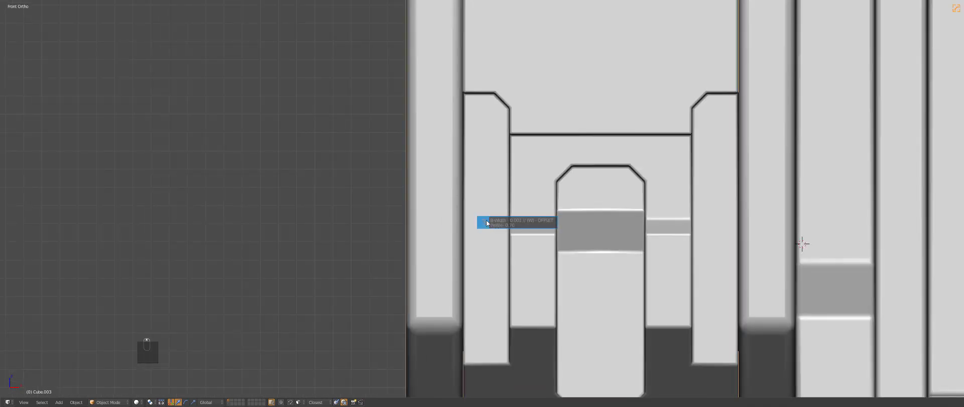
{"action": "left_click", "coordinate": [486, 220]}
{"action": "key", "text": "q"}
{"action": "left_click", "coordinate": [424, 243]}
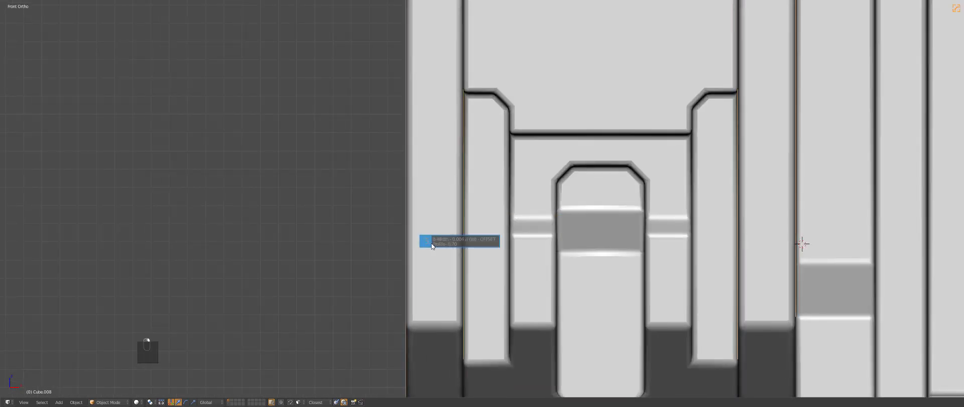
{"action": "left_click", "coordinate": [431, 243]}
Make BoxCutter's grid finer and cut a narrow vertical slot beside the side panel's centre box, checking it in edit mode
{"action": "key", "text": "a"}
{"action": "key", "text": "alt+w"}
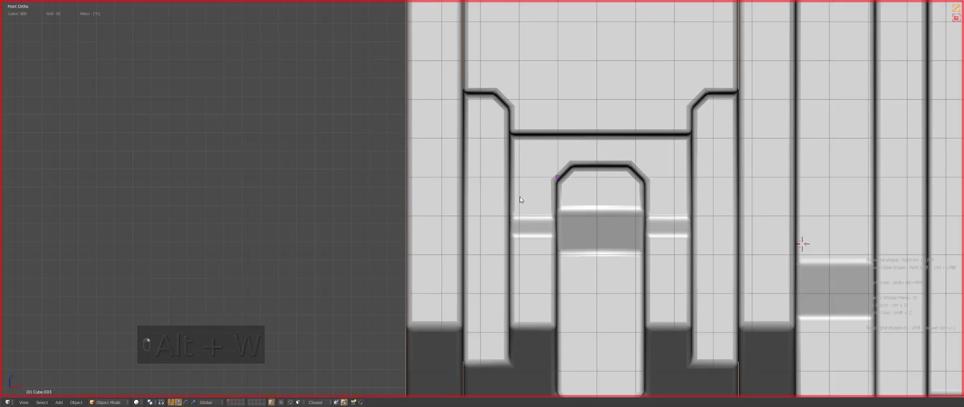
{"action": "scroll", "coordinate": [520, 197], "scroll_direction": "down", "scroll_amount": 3, "text": "shift"}
{"action": "left_click_drag", "start_coordinate": [532, 254], "coordinate": [541, 284]}
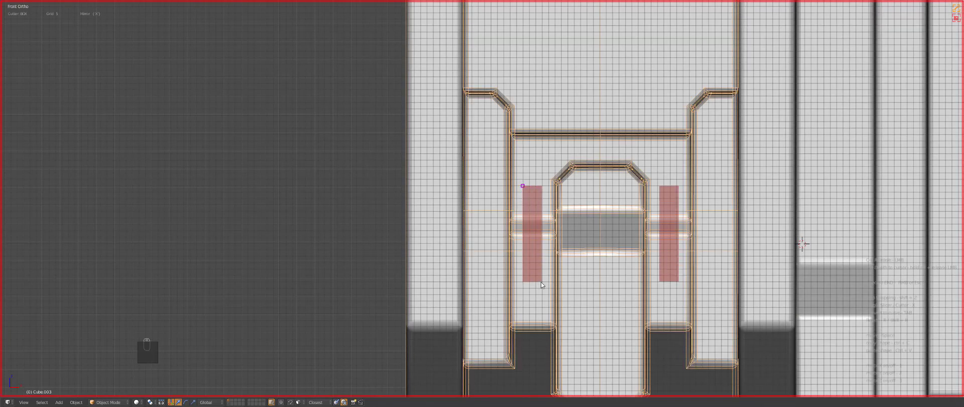
{"action": "key", "text": "Tab"}
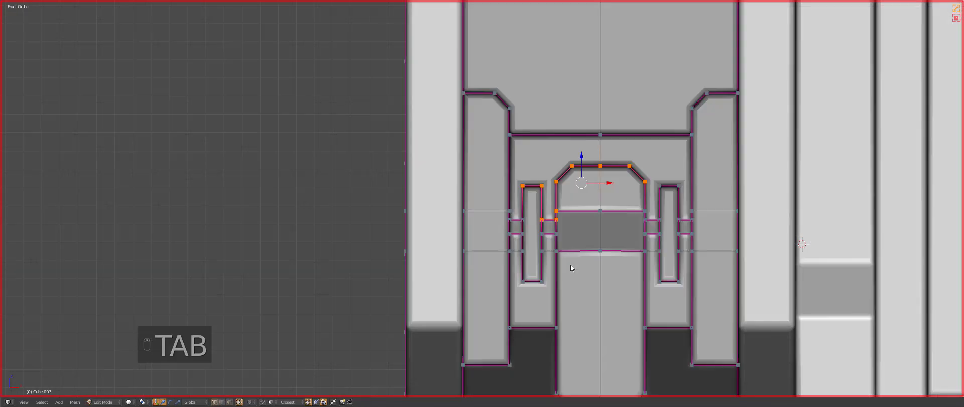
{"action": "key", "text": "Tab"}
{"action": "key", "text": "a"}
Examine the whole block in perspective view with nothing selected
{"action": "middle_click_drag", "start_coordinate": [486, 239], "coordinate": [544, 273]}
{"action": "scroll", "coordinate": [544, 273], "scroll_direction": "down", "scroll_amount": 3}
{"action": "right_click", "coordinate": [544, 273]}
{"action": "key", "text": "KP_5"}
{"action": "key", "text": "a"}
{"action": "key", "text": "a"}
{"action": "key", "text": "a"}
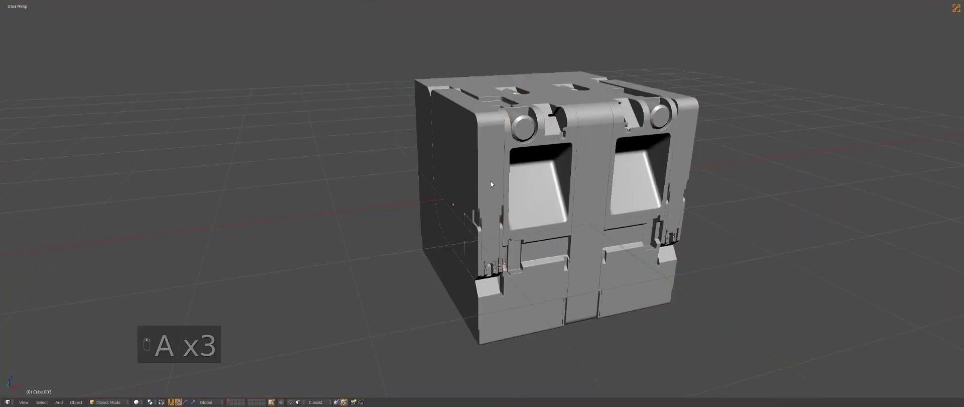
Cut a rectangular panel with chamfered lower corners into the upper end of the block's outer side strip in front view
{"action": "key", "text": "z"}
{"action": "key", "text": "KP_1"}
{"action": "key", "text": "KP_5"}
{"action": "scroll", "coordinate": [490, 241], "scroll_direction": "up", "scroll_amount": 5}
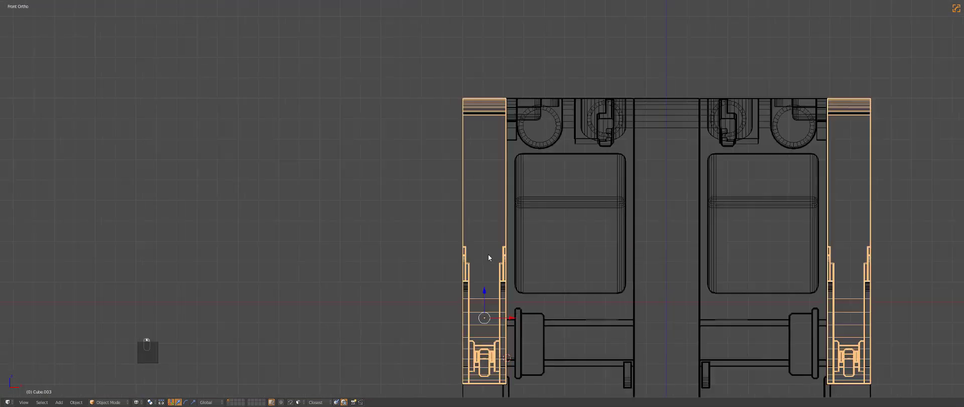
{"action": "key", "text": "KP_7"}
{"action": "key", "text": "z"}
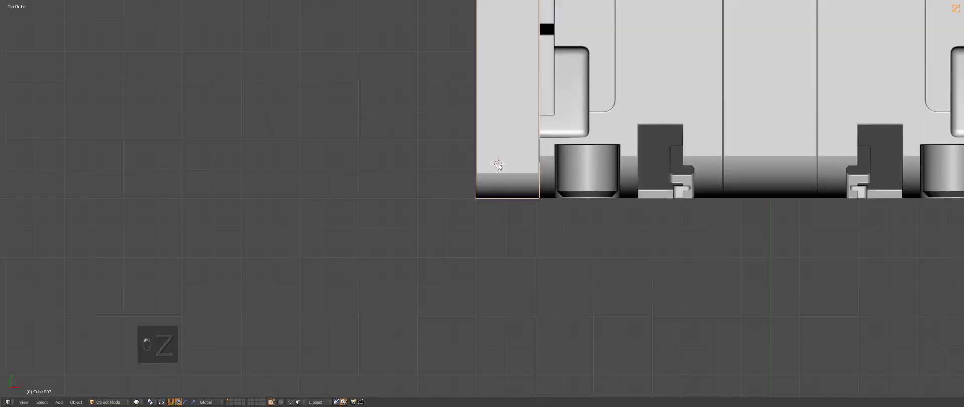
{"action": "key", "text": "z"}
{"action": "key", "text": "KP_1"}
{"action": "key", "text": "z"}
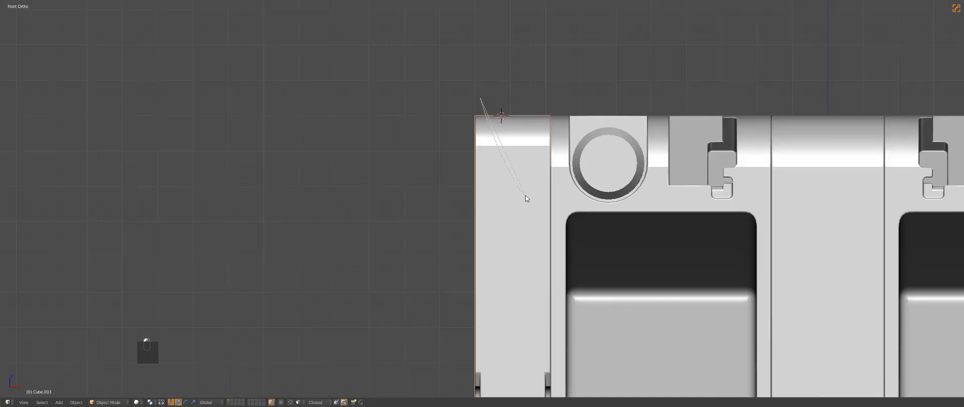
{"action": "key", "text": "alt+w"}
{"action": "left_click_drag", "start_coordinate": [475, 94], "coordinate": [539, 210]}
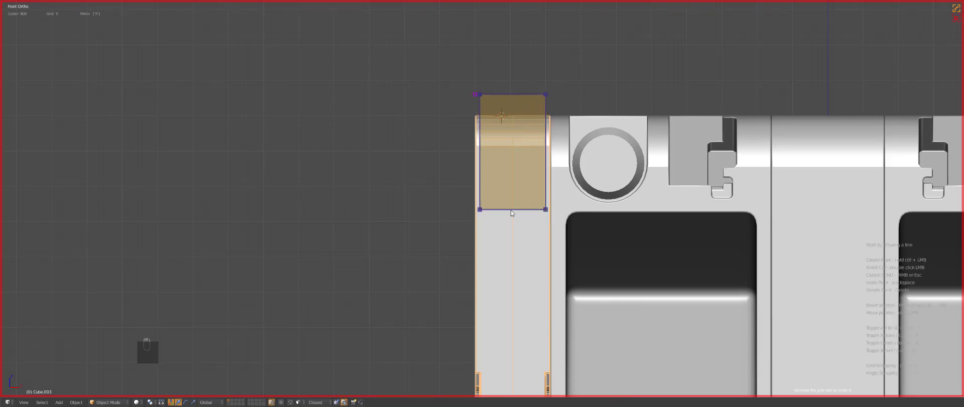
{"action": "middle_click_drag", "start_coordinate": [481, 208], "coordinate": [486, 209]}
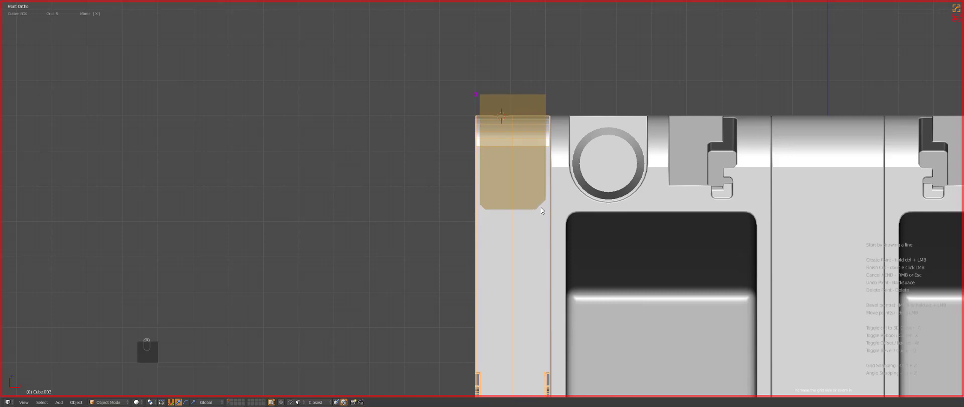
{"action": "middle_click_drag", "start_coordinate": [541, 208], "coordinate": [538, 205]}
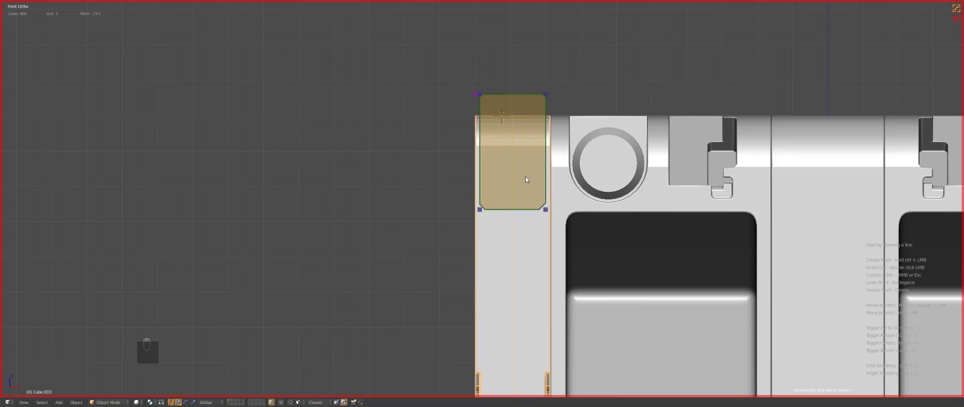
{"action": "double_click", "coordinate": [513, 195]}
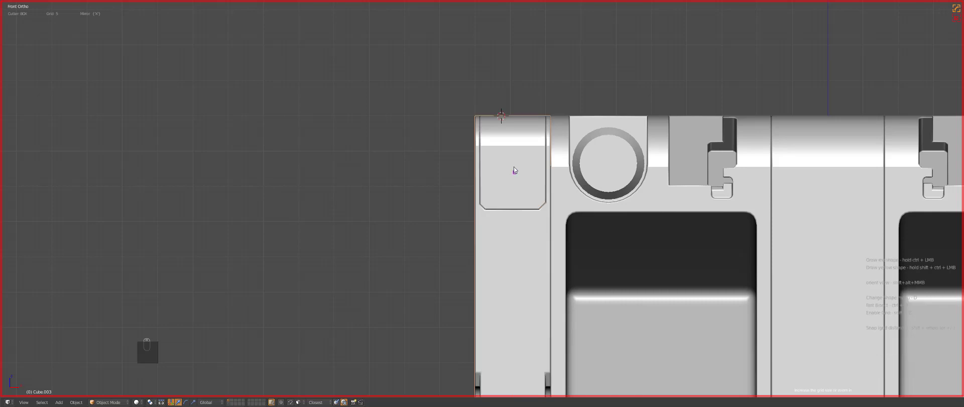
Symmetrize the new panel across X and check its mesh in edit mode
{"action": "key", "text": "alt+x"}
{"action": "key", "text": "alt+x"}
{"action": "key", "text": "a"}
{"action": "key", "text": "a"}
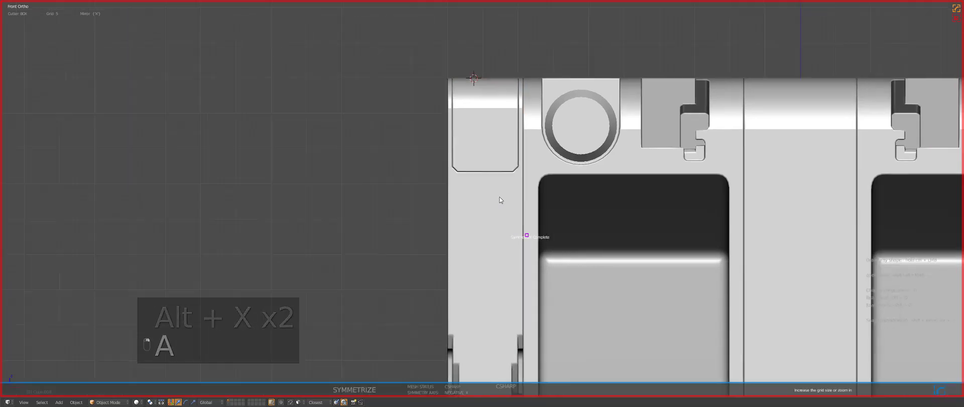
{"action": "middle_click_drag", "start_coordinate": [520, 226], "coordinate": [491, 215]}
{"action": "key", "text": "Tab"}
{"action": "scroll", "coordinate": [520, 226], "scroll_direction": "up", "scroll_amount": 5}
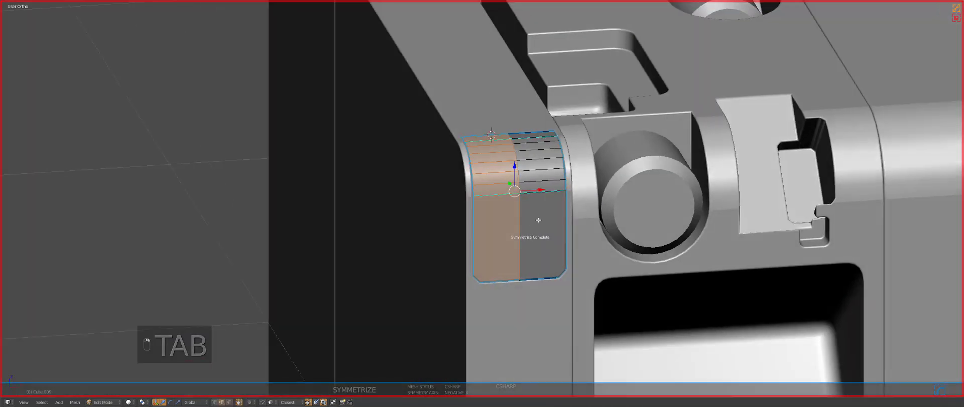
{"action": "key", "text": "ctrl+Tab"}
{"action": "key", "text": "ctrl+Tab"}
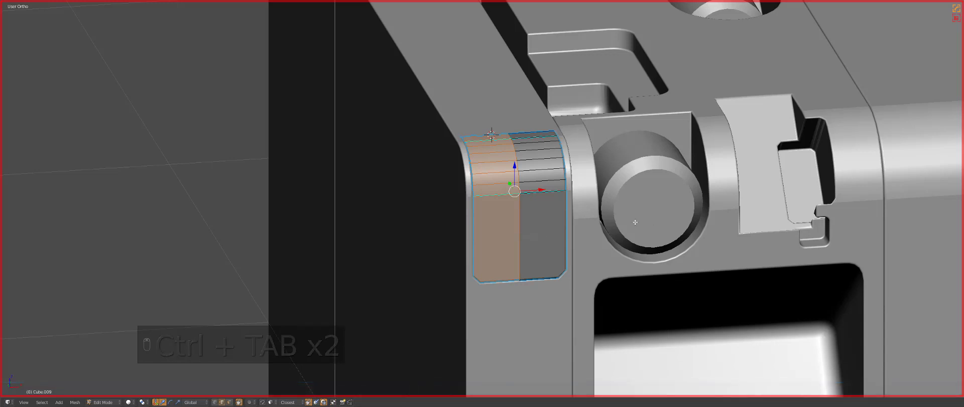
Cut two small mirrored rectangular notches into the panel's lower edge
{"action": "key", "text": "Tab"}
{"action": "key", "text": "z"}
{"action": "key", "text": "KP_1"}
{"action": "key", "text": "KP_8"}
{"action": "key", "text": "KP_8"}
{"action": "key", "text": "KP_8"}
{"action": "key", "text": "z"}
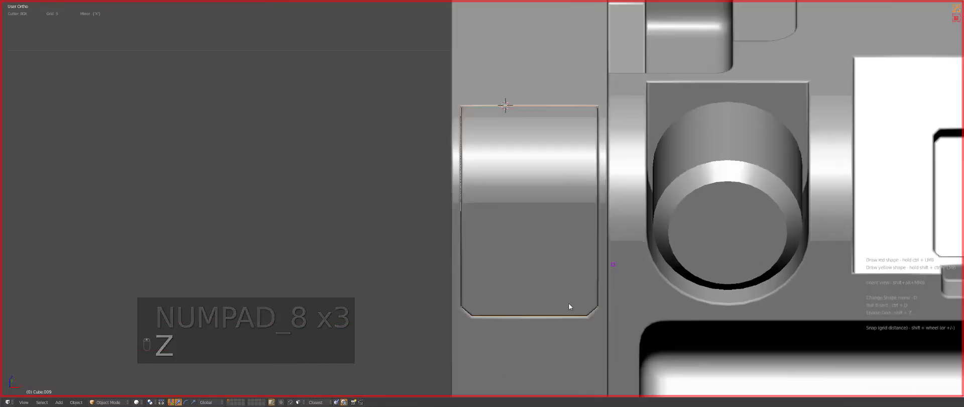
{"action": "key", "text": "z"}
{"action": "left_click_drag", "start_coordinate": [480, 329], "coordinate": [500, 303], "text": "ctrl"}
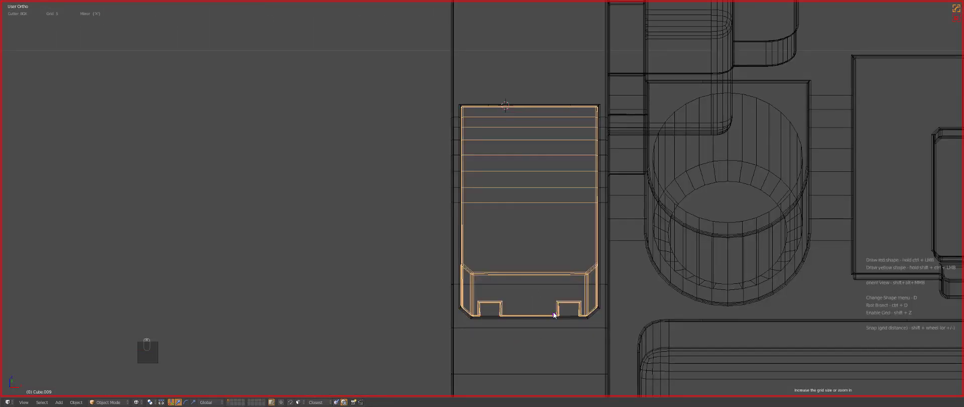
{"action": "key", "text": "z"}
{"action": "middle_click_drag", "start_coordinate": [554, 315], "coordinate": [530, 301]}
{"action": "key", "text": "Tab"}
{"action": "key", "text": "Tab"}
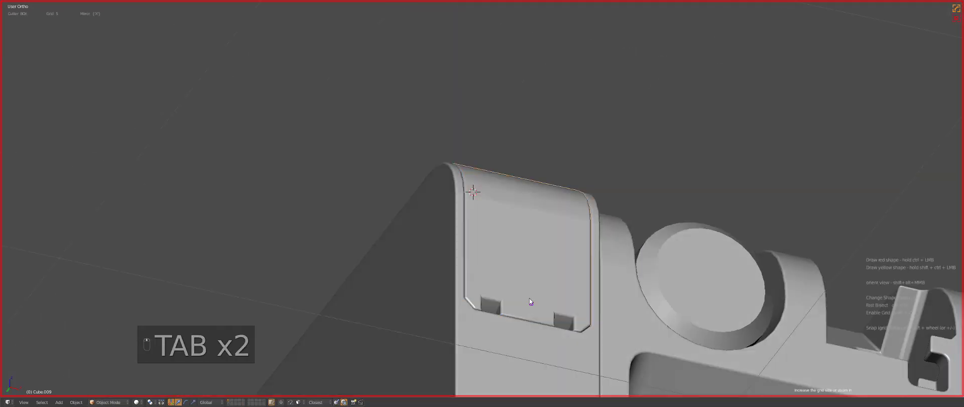
Demote the panel mesh with Hard Ops and bevel its lower edge between the two notches
{"action": "scroll", "coordinate": [530, 301], "scroll_direction": "up", "scroll_amount": 3}
{"action": "key", "text": "Tab"}
{"action": "key", "text": "q"}
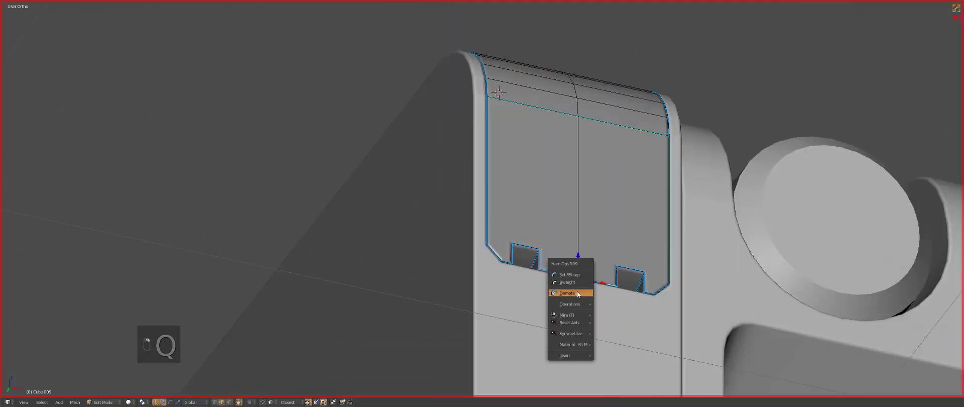
{"action": "left_click", "coordinate": [578, 293]}
{"action": "key", "text": "ctrl+b"}
{"action": "left_click", "coordinate": [653, 304]}
{"action": "key", "text": "Tab"}
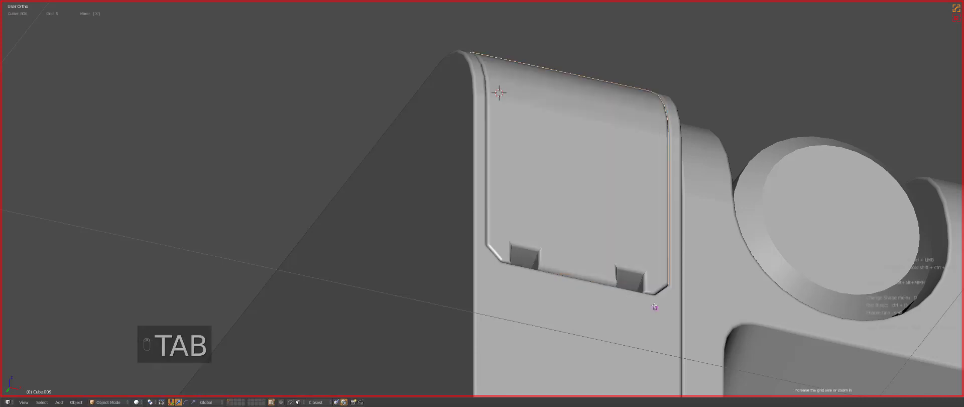
Examine the rounded lower edge between the notches from the front and from an angle
{"action": "key", "text": "KP_1"}
{"action": "key", "text": "Tab"}
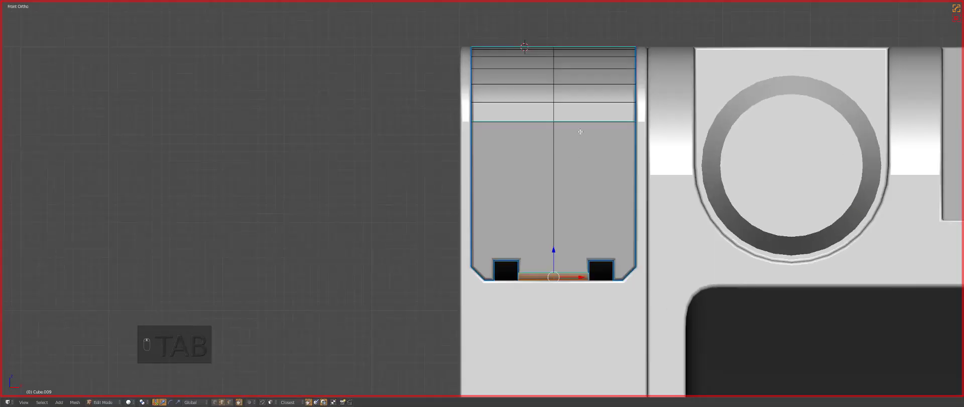
{"action": "scroll", "coordinate": [530, 139], "scroll_direction": "down", "scroll_amount": 1}
{"action": "scroll", "coordinate": [547, 206], "scroll_direction": "up", "scroll_amount": 4}
{"action": "key", "text": "Tab"}
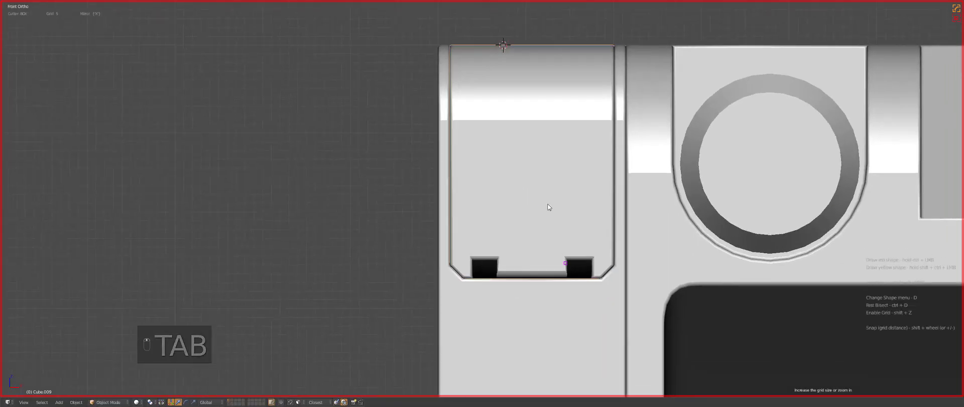
{"action": "key", "text": "Tab"}
{"action": "middle_click_drag", "start_coordinate": [526, 245], "coordinate": [539, 295]}
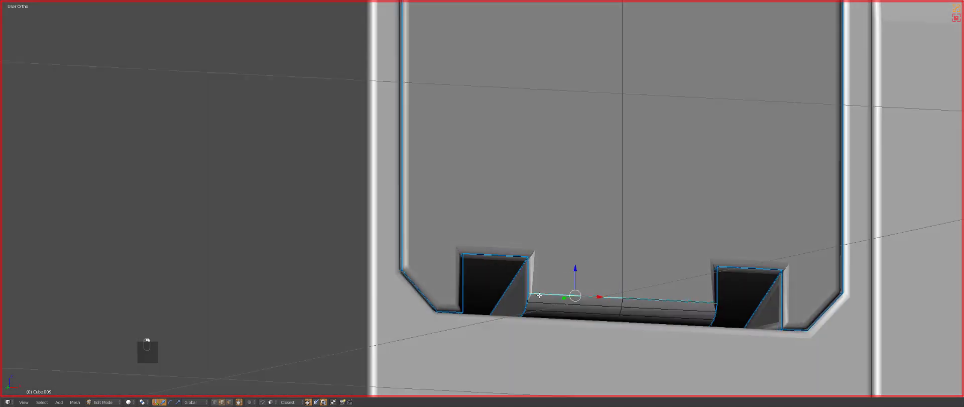
{"action": "key", "text": "z"}
{"action": "key", "text": "Tab"}
{"action": "key", "text": "KP_1"}
{"action": "key", "text": "z"}
{"action": "key", "text": "KP_1"}
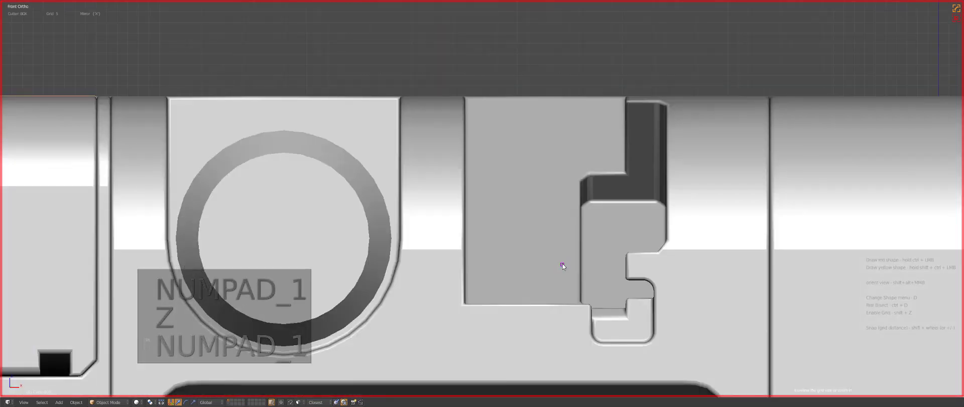
Try cutting two mirrored rectangular pockets in the middle of the panel, inspect the topology, and undo the cut
{"action": "scroll", "coordinate": [464, 212], "scroll_direction": "down", "scroll_amount": 3}
{"action": "key", "text": "z"}
{"action": "scroll", "coordinate": [464, 213], "scroll_direction": "up", "scroll_amount": 3}
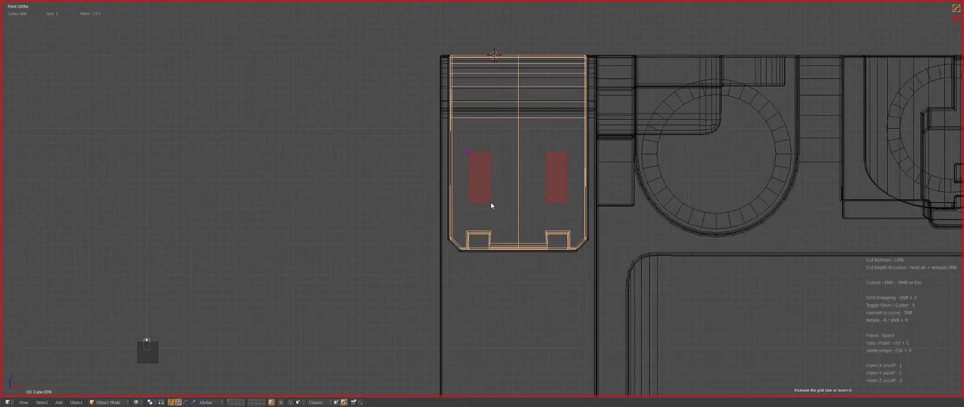
{"action": "left_click", "coordinate": [491, 205]}
{"action": "key", "text": "z"}
{"action": "scroll", "coordinate": [499, 144], "scroll_direction": "up", "scroll_amount": 2}
{"action": "key", "text": "Tab"}
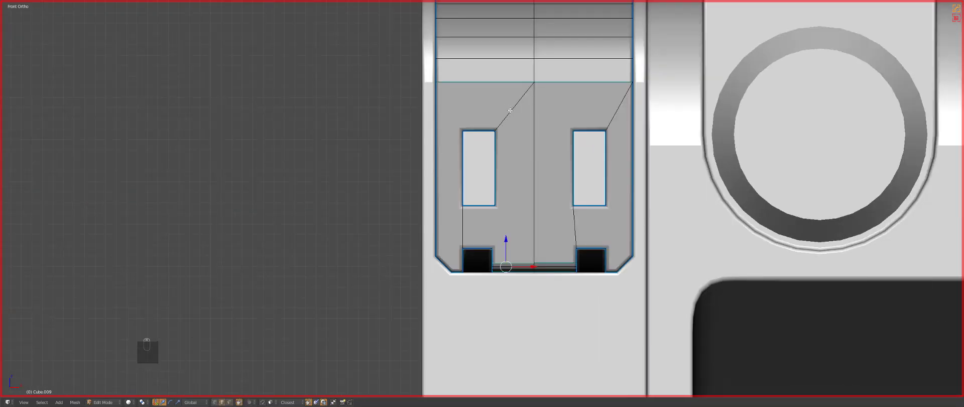
{"action": "key", "text": "Tab"}
{"action": "key", "text": "ctrl+z"}
{"action": "key", "text": "ctrl+z"}
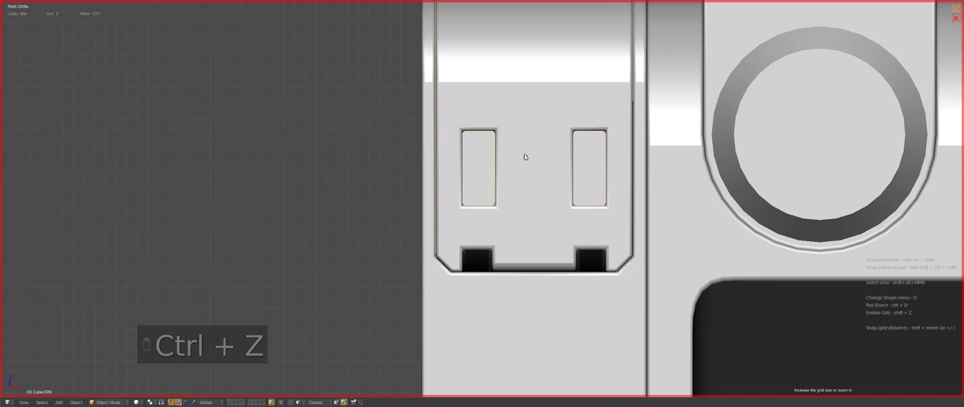
Bisect the panel with a horizontal edge line across its flat area below the curve
{"action": "key", "text": "z"}
{"action": "key", "text": "alt+x"}
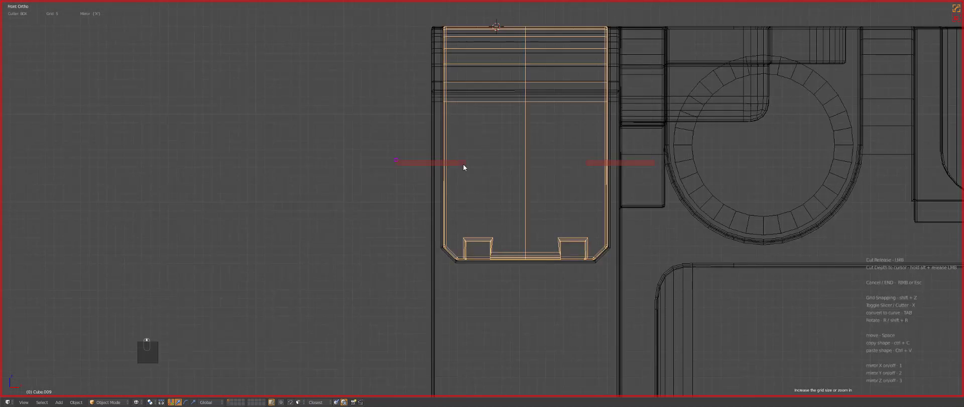
{"action": "left_click", "coordinate": [463, 164]}
{"action": "key", "text": "ctrl+d"}
{"action": "left_click_drag", "start_coordinate": [369, 175], "coordinate": [644, 167]}
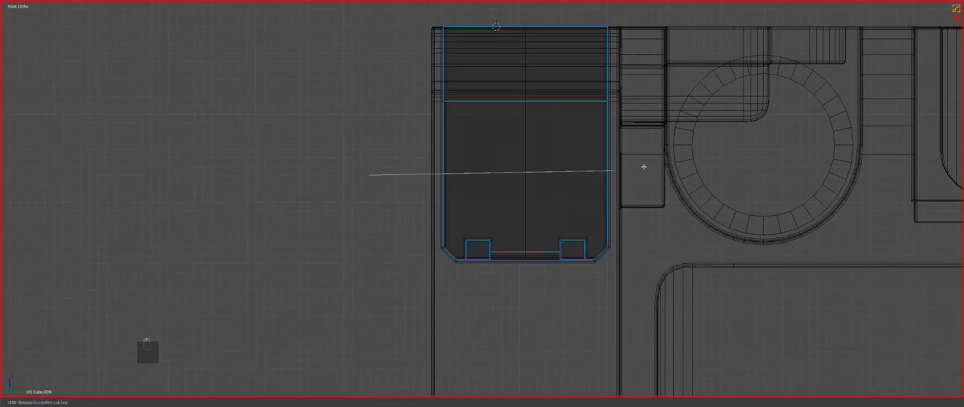
{"action": "left_click_drag", "start_coordinate": [647, 135], "coordinate": [676, 173]}
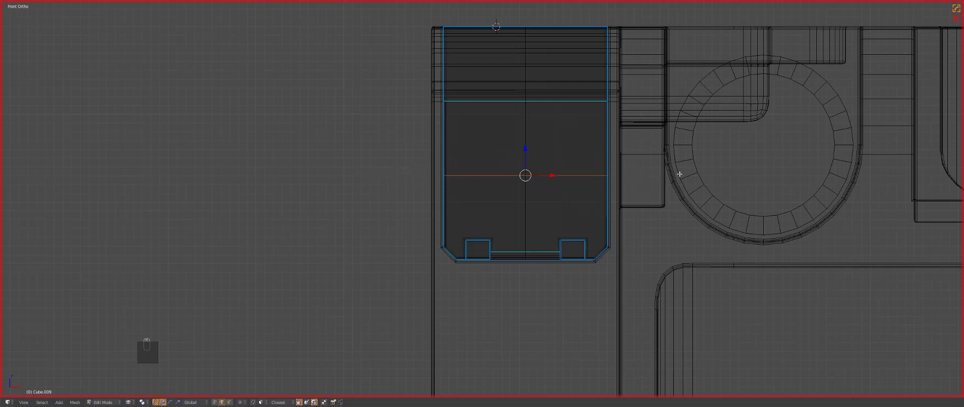
{"action": "key", "text": "s"}
{"action": "key", "text": "g"}
{"action": "right_click", "coordinate": [676, 175]}
{"action": "key", "text": "Tab"}
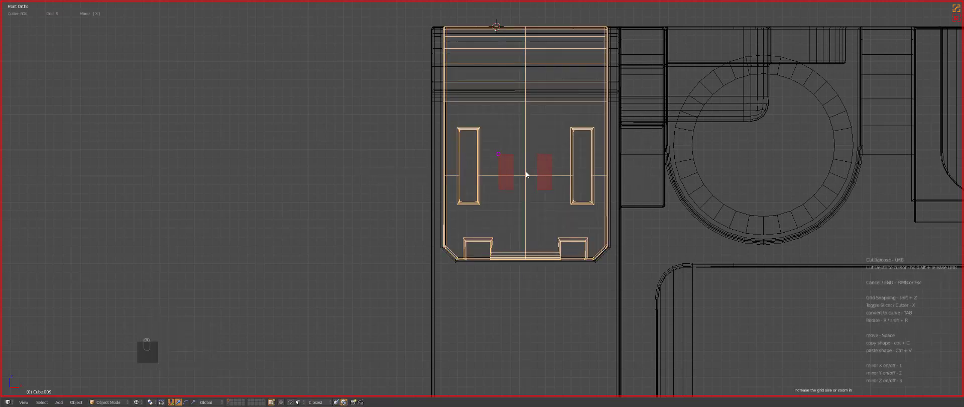
Inspect and undo the mirrored cuts of tall outer slots and shorter inner slots in the panel
{"action": "key", "text": "z"}
{"action": "key", "text": "Tab"}
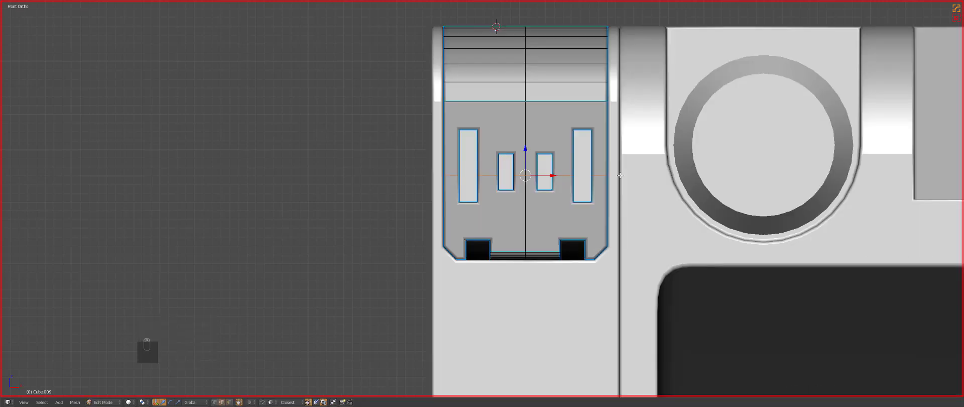
{"action": "key", "text": "Tab"}
{"action": "key", "text": "ctrl+z"}
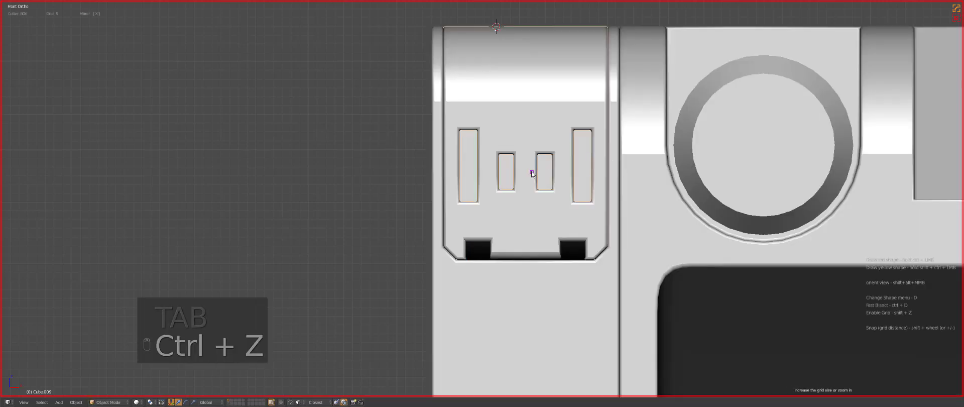
{"action": "key", "text": "ctrl+z"}
{"action": "scroll", "coordinate": [524, 172], "scroll_direction": "up", "scroll_amount": 2}
{"action": "key", "text": "ctrl+z"}
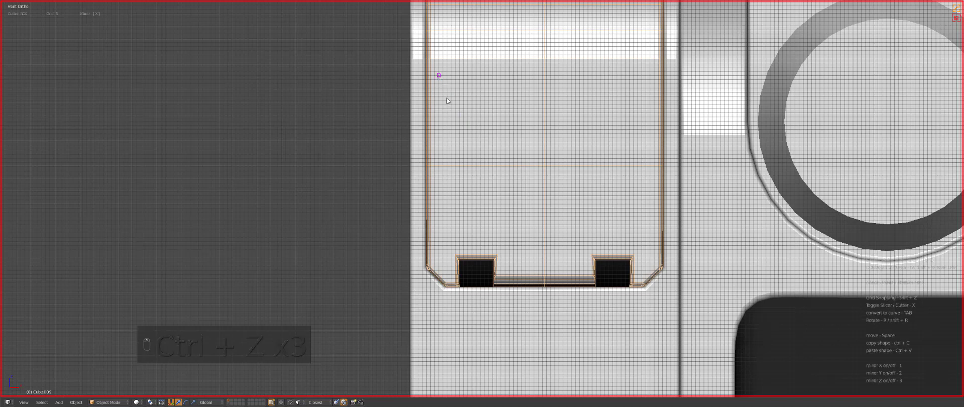
Cut a mirrored pair of tall narrow slots near the panel's side edges and adjust the depth of the left slot's floor
{"action": "left_click_drag", "start_coordinate": [438, 75], "coordinate": [461, 230]}
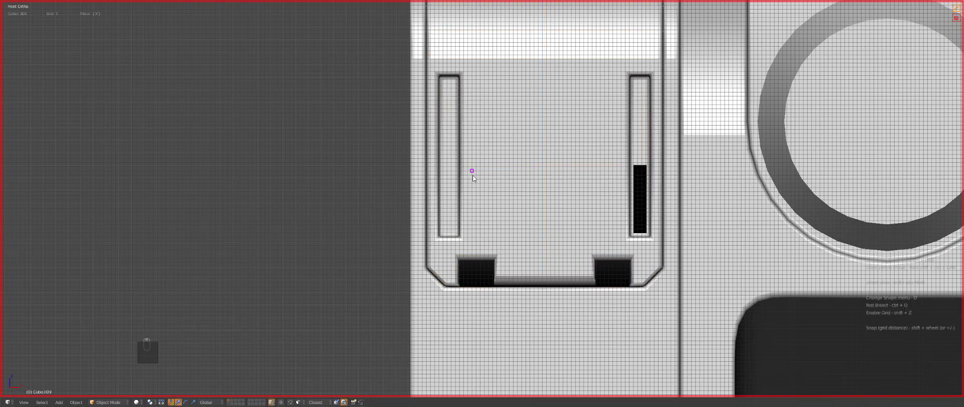
{"action": "mouse_move", "coordinate": [472, 175]}
{"action": "middle_mouse_down"}
{"action": "mouse_move", "coordinate": [495, 194]}
{"action": "mouse_move", "coordinate": [445, 210]}
{"action": "middle_mouse_up"}
{"action": "key", "text": "Tab"}
{"action": "key", "text": "ctrl+Tab"}
{"action": "left_click", "coordinate": [444, 210]}
{"action": "middle_click_drag", "start_coordinate": [457, 165], "coordinate": [452, 169]}
{"action": "key", "text": "g"}
{"action": "left_click", "coordinate": [454, 197]}
{"action": "key", "text": "Tab"}
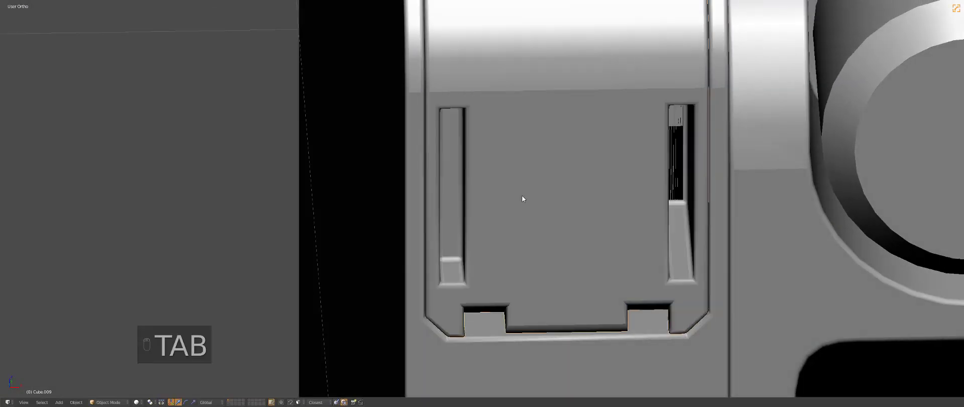
Symmetrize the panel across X so both tall slots match, and check the mesh in front view
{"action": "key", "text": "alt+x"}
{"action": "scroll", "coordinate": [537, 203], "scroll_direction": "down", "scroll_amount": 9}
{"action": "key", "text": "KP_1"}
{"action": "key", "text": "Tab"}
{"action": "scroll", "coordinate": [545, 222], "scroll_direction": "up", "scroll_amount": 9}
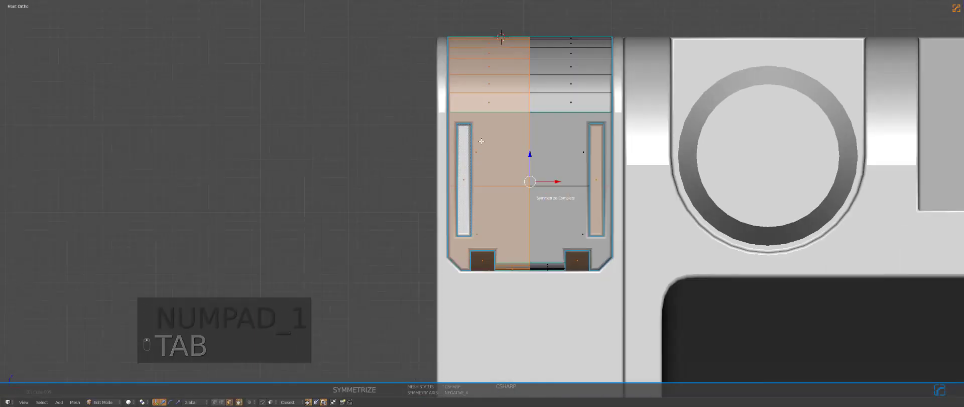
Bevel the vertical inner edge of the left tall slot
{"action": "middle_click_drag", "start_coordinate": [544, 222], "coordinate": [577, 244]}
{"action": "key", "text": "ctrl+Tab"}
{"action": "left_click", "coordinate": [477, 144]}
{"action": "right_click", "coordinate": [472, 150]}
{"action": "key", "text": "ctrl+b"}
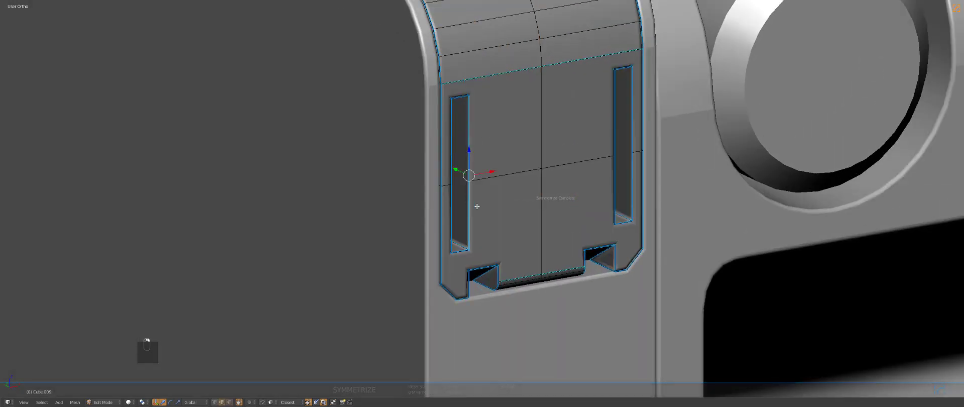
{"action": "left_click", "coordinate": [502, 226]}
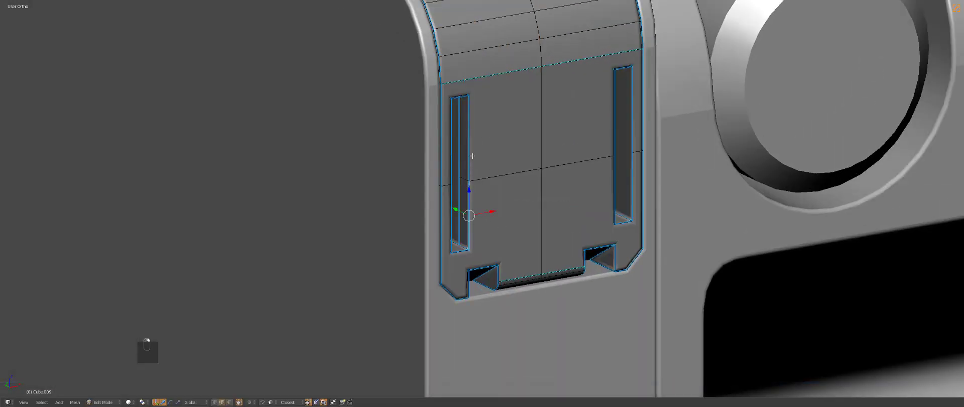
Move the left slot's inner rim edge along X toward the panel's centre to slope its wall, and symmetrize the panel
{"action": "key", "text": "g"}
{"action": "key", "text": "x"}
{"action": "left_click", "coordinate": [510, 144]}
{"action": "key", "text": "Tab"}
{"action": "scroll", "coordinate": [510, 143], "scroll_direction": "down", "scroll_amount": 4}
{"action": "key", "text": "alt+x"}
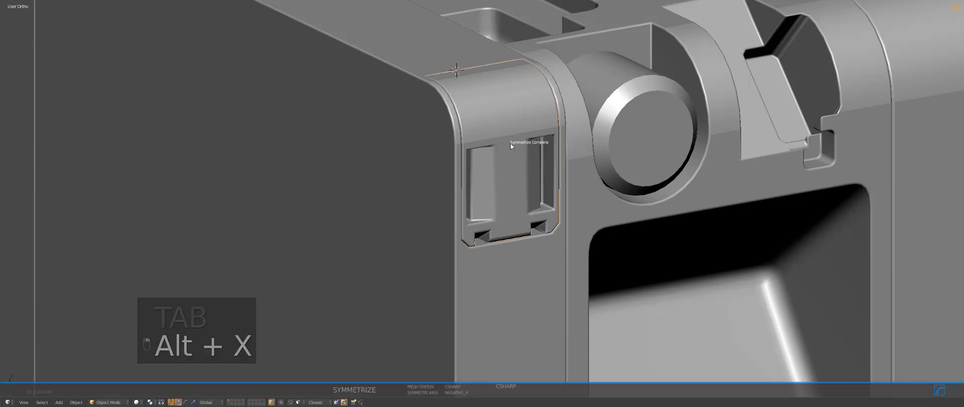
Cut mirrored pairs of small rectangular notches at the upper and lower inner edges of the panel's two slots in front view
{"action": "key", "text": "KP_1"}
{"action": "key", "text": "q"}
{"action": "left_click", "coordinate": [513, 144]}
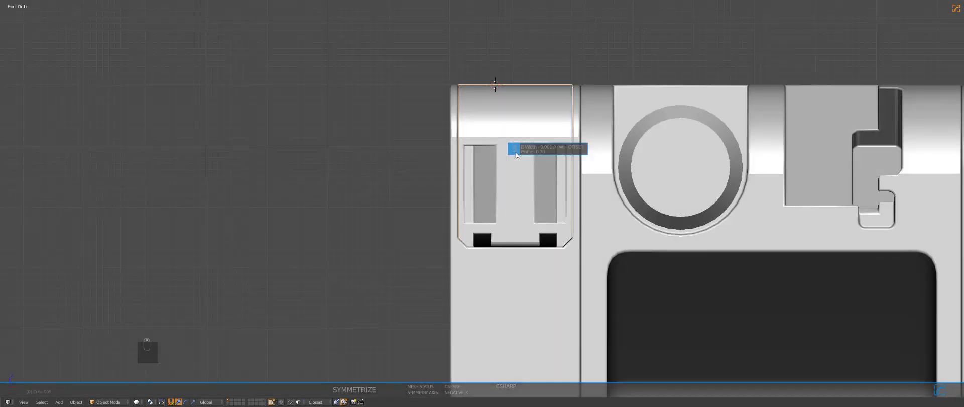
{"action": "key", "text": "a"}
{"action": "right_click", "coordinate": [517, 192]}
{"action": "scroll", "coordinate": [507, 184], "scroll_direction": "up", "scroll_amount": 3}
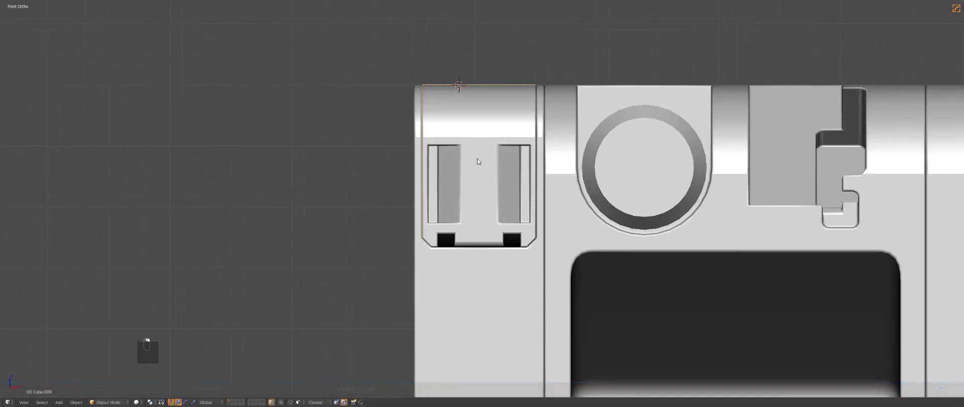
{"action": "key", "text": "alt+w"}
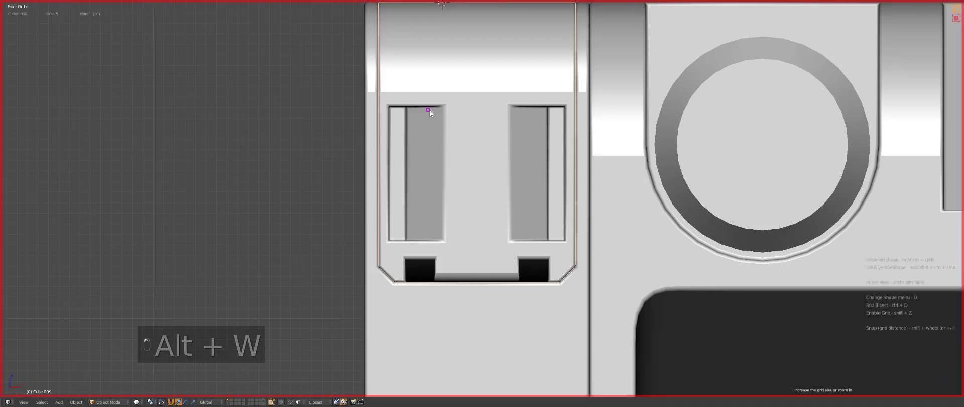
{"action": "left_click_drag", "start_coordinate": [430, 110], "coordinate": [433, 181]}
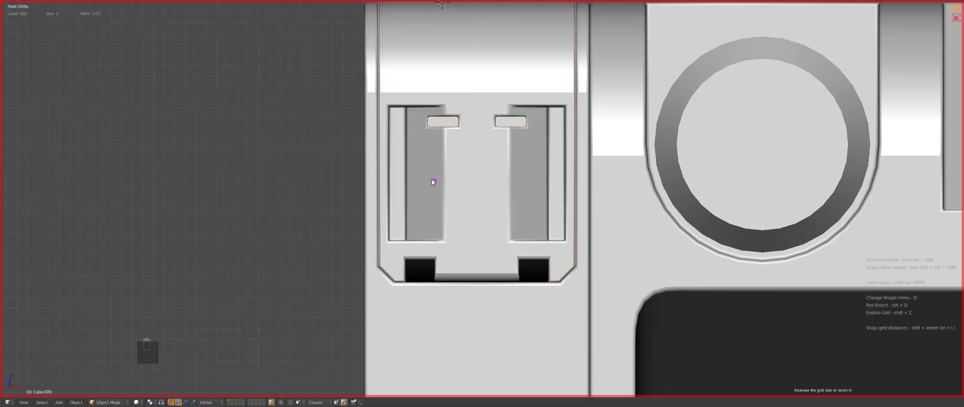
{"action": "left_click_drag", "start_coordinate": [438, 222], "coordinate": [451, 229]}
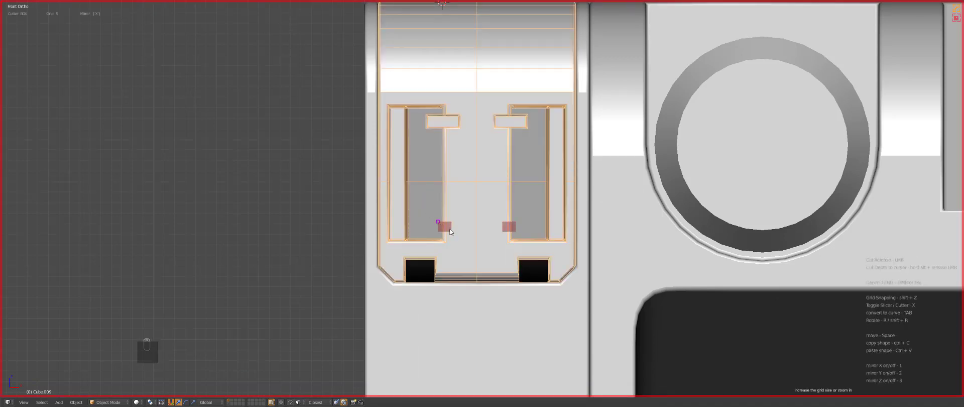
Slice the front section off the mirrored side frame with a yellow BoxCutter box in top view
{"action": "scroll", "coordinate": [492, 206], "scroll_direction": "down", "scroll_amount": 4}
{"action": "middle_click_drag", "start_coordinate": [492, 206], "coordinate": [486, 257]}
{"action": "scroll", "coordinate": [520, 240], "scroll_direction": "up", "scroll_amount": 3}
{"action": "key", "text": "KP_1"}
{"action": "key", "text": "KP_5"}
{"action": "scroll", "coordinate": [510, 238], "scroll_direction": "down", "scroll_amount": 5}
{"action": "key", "text": "a"}
{"action": "key", "text": "z"}
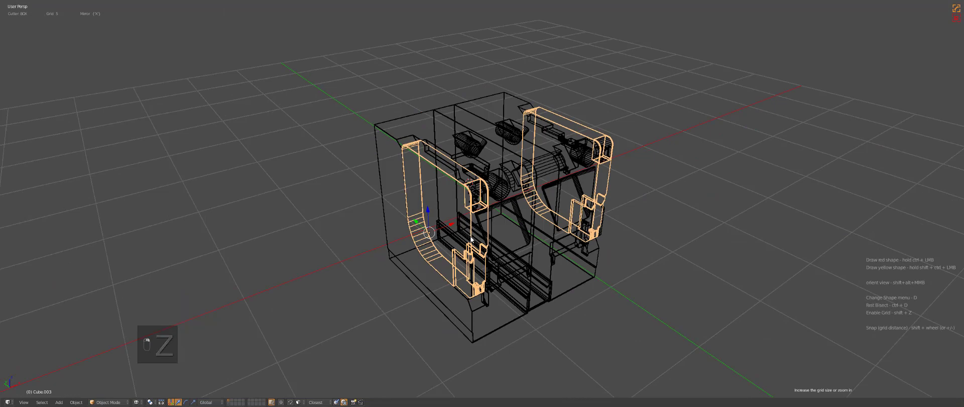
{"action": "key", "text": "KP_7"}
{"action": "key", "text": "KP_5"}
{"action": "scroll", "coordinate": [482, 241], "scroll_direction": "up", "scroll_amount": 6}
{"action": "key", "text": "alt+w"}
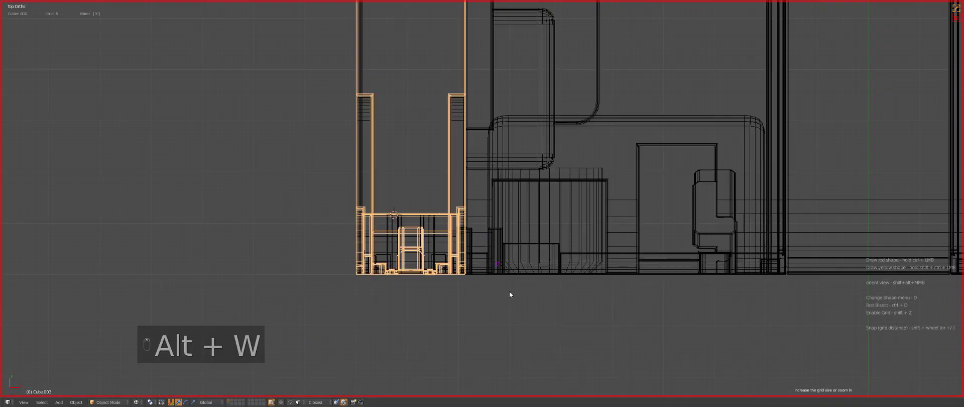
{"action": "left_click_drag", "start_coordinate": [520, 313], "coordinate": [323, 201], "text": "ctrl+shift"}
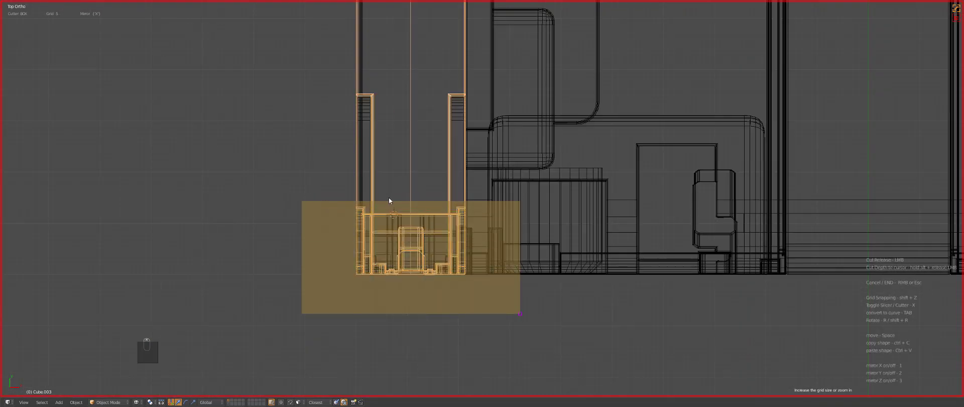
{"action": "left_click_drag", "start_coordinate": [409, 228], "coordinate": [409, 222], "text": "ctrl+shift"}
Select the sliced front piece and cut a tall, narrow recess along its rear edge in side view
{"action": "key", "text": "z"}
{"action": "key", "text": "z"}
{"action": "key", "text": "z"}
{"action": "middle_click_drag", "start_coordinate": [408, 221], "coordinate": [441, 219]}
{"action": "key", "text": "z"}
{"action": "key", "text": "a"}
{"action": "key", "text": "z"}
{"action": "key", "text": "KP_1"}
{"action": "key", "text": "KP_3"}
{"action": "key", "text": "KP_9"}
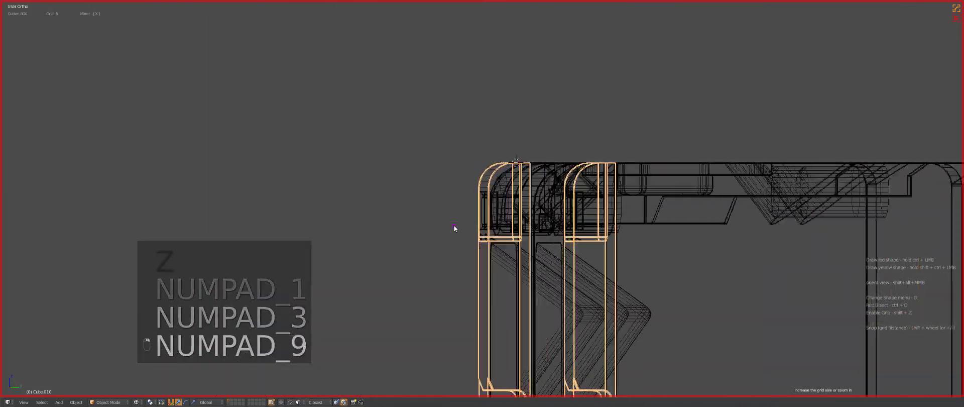
{"action": "key", "text": "KP_Decimal"}
{"action": "key", "text": "z"}
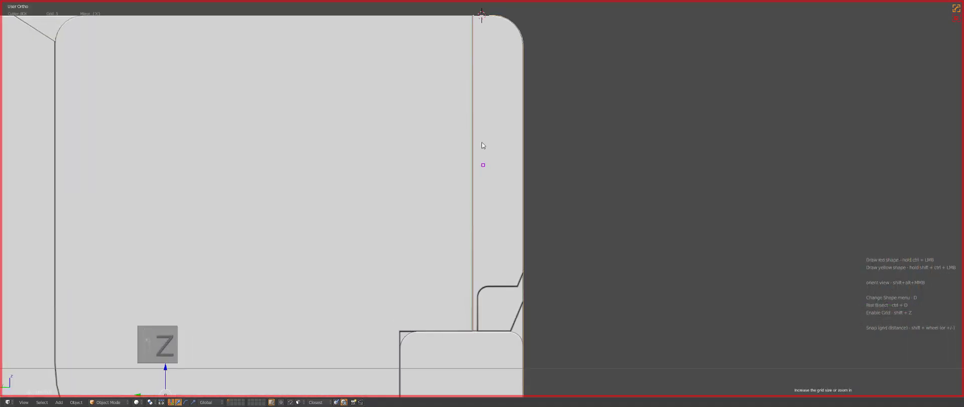
{"action": "key", "text": "z"}
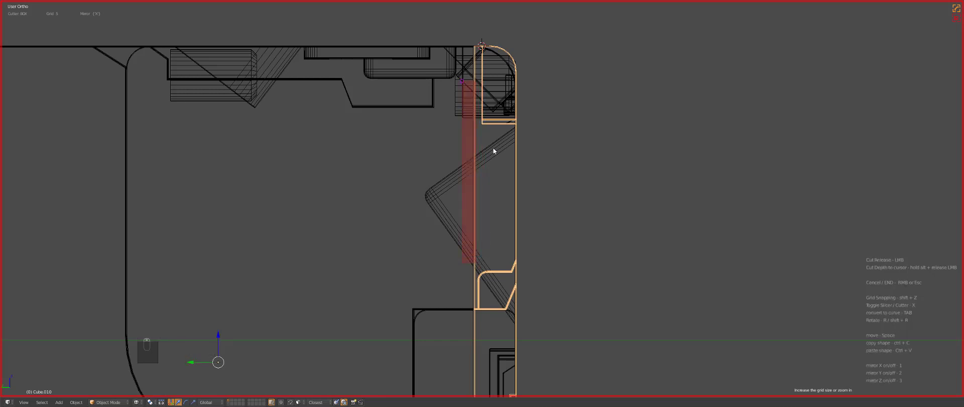
{"action": "key", "text": "z"}
{"action": "key", "text": "z"}
Cut a small notch near the upper end of the front piece's rear edge in side view
{"action": "scroll", "coordinate": [475, 185], "scroll_direction": "up", "scroll_amount": 4}
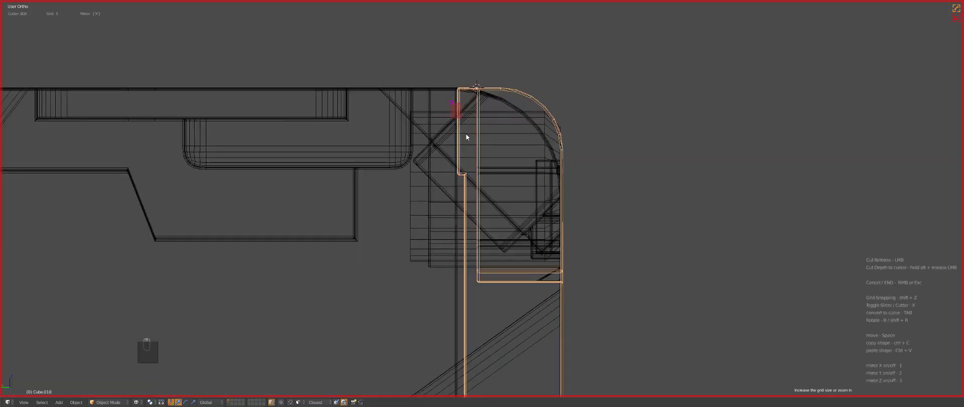
{"action": "key", "text": "z"}
{"action": "key", "text": "z"}
{"action": "scroll", "coordinate": [480, 266], "scroll_direction": "down", "scroll_amount": 4}
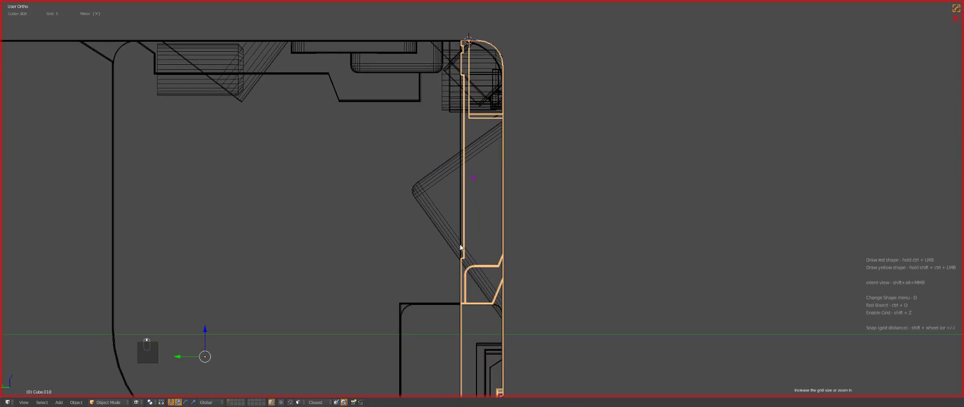
{"action": "key", "text": "z"}
{"action": "scroll", "coordinate": [471, 188], "scroll_direction": "down", "scroll_amount": 3, "text": "ctrl"}
{"action": "key", "text": "z"}
{"action": "key", "text": "z"}
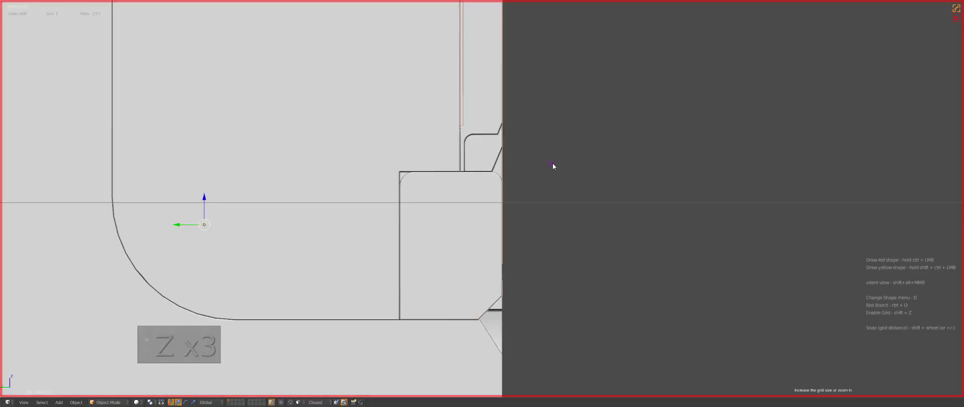
Cut a mirrored pair of small square notches into the front piece's outer edges just below the slotted panel
{"action": "key", "text": "KP_1"}
{"action": "key", "text": "z"}
{"action": "key", "text": "z"}
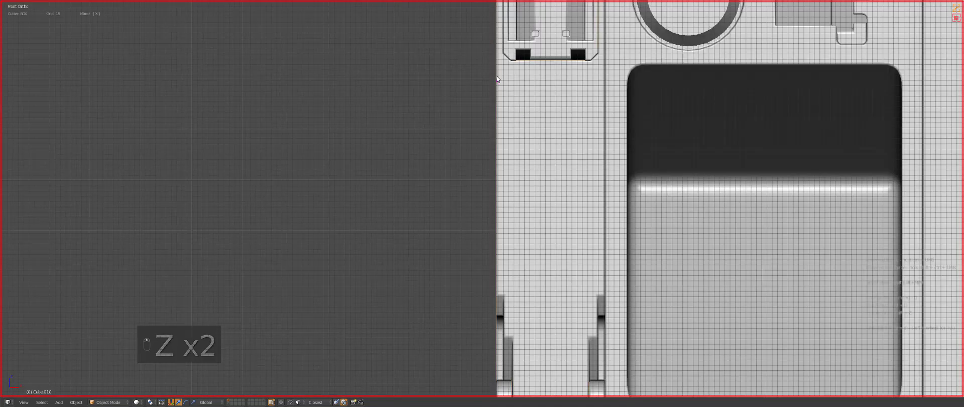
{"action": "left_click", "coordinate": [497, 80]}
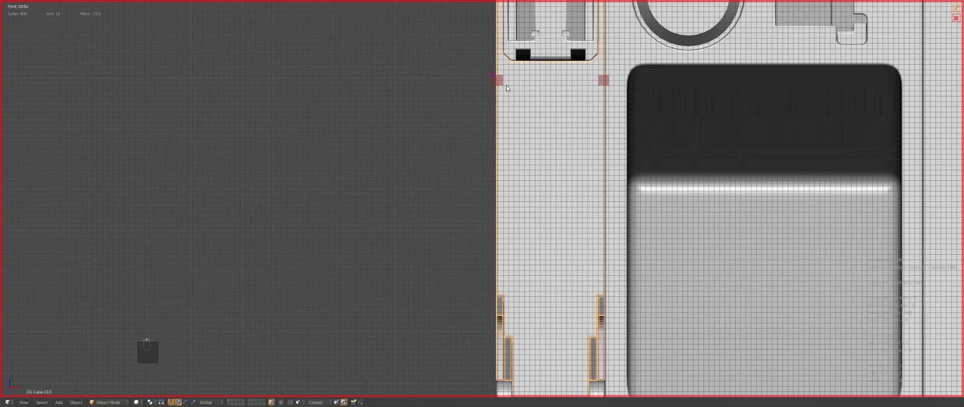
{"action": "scroll", "coordinate": [551, 119], "scroll_direction": "down", "scroll_amount": 6}
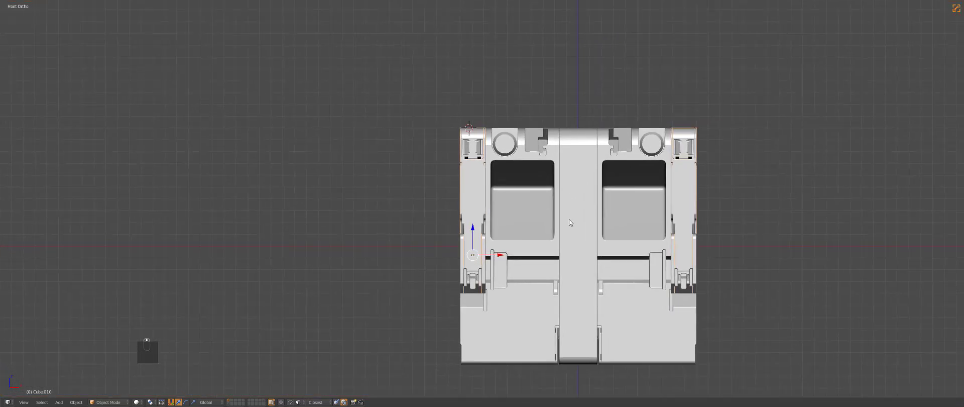
Select the central strip and snap the 3D cursor to its selected geometry in Edit Mode
{"action": "key", "text": "a"}
{"action": "middle_click_drag", "start_coordinate": [568, 218], "coordinate": [487, 150]}
{"action": "key", "text": "KP_5"}
{"action": "key", "text": "a"}
{"action": "key", "text": "a"}
{"action": "right_click", "coordinate": [487, 149]}
{"action": "key", "text": "Tab"}
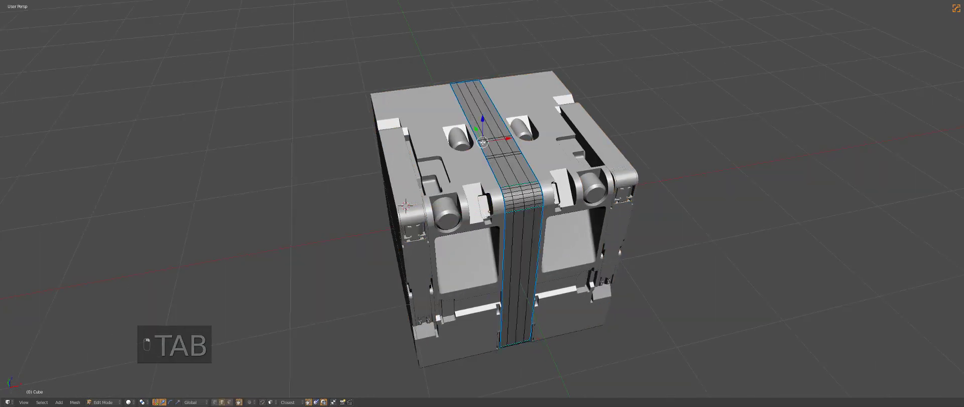
{"action": "key", "text": "shift+s"}
{"action": "left_click", "coordinate": [556, 160]}
{"action": "key", "text": "Tab"}
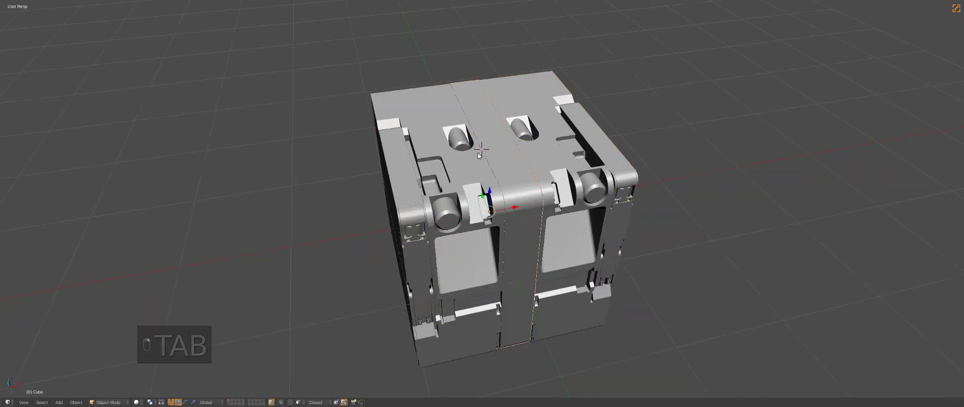
Cut a narrow mirrored notch into the upper side edges of the central strip in front view
{"action": "key", "text": "KP_1"}
{"action": "key", "text": "KP_5"}
{"action": "key", "text": "z"}
{"action": "key", "text": "KP_Decimal"}
{"action": "scroll", "coordinate": [504, 178], "scroll_direction": "up", "scroll_amount": 4}
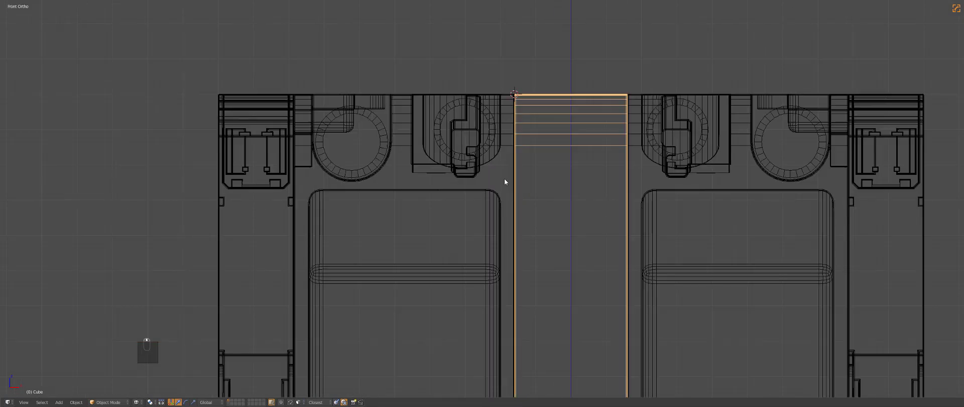
{"action": "scroll", "coordinate": [518, 157], "scroll_direction": "up", "scroll_amount": 3}
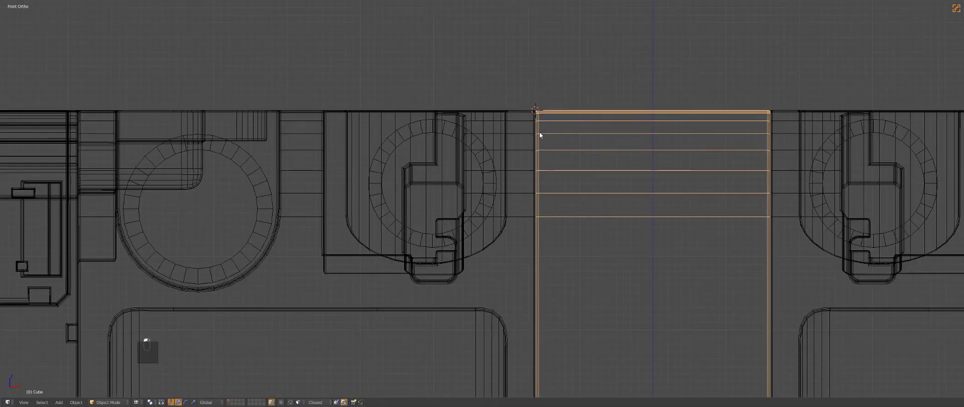
{"action": "key", "text": "alt+w"}
{"action": "left_click_drag", "start_coordinate": [525, 81], "coordinate": [540, 162]}
{"action": "key", "text": "z"}
{"action": "middle_click_drag", "start_coordinate": [550, 139], "coordinate": [576, 159]}
Slide the crosswise edge loop near the strip's notch ends along the curved corner, and symmetrize the strip across X
{"action": "key", "text": "Tab"}
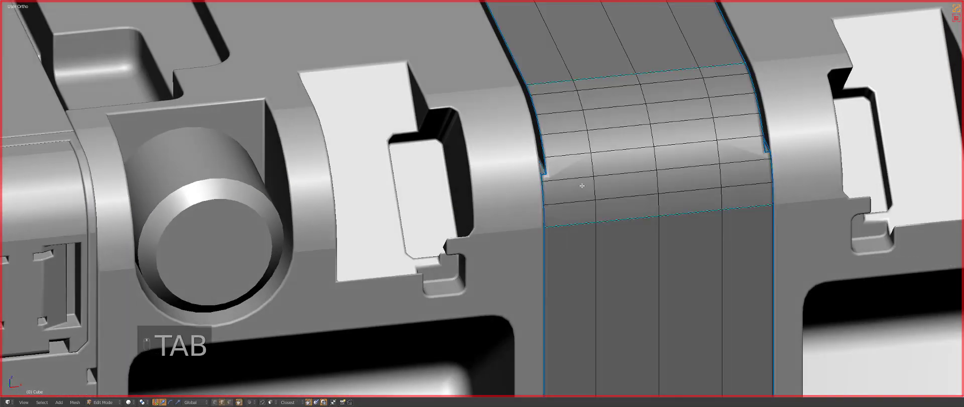
{"action": "scroll", "coordinate": [582, 186], "scroll_direction": "up", "scroll_amount": 2}
{"action": "middle_click_drag", "start_coordinate": [581, 186], "coordinate": [507, 201], "text": "shift"}
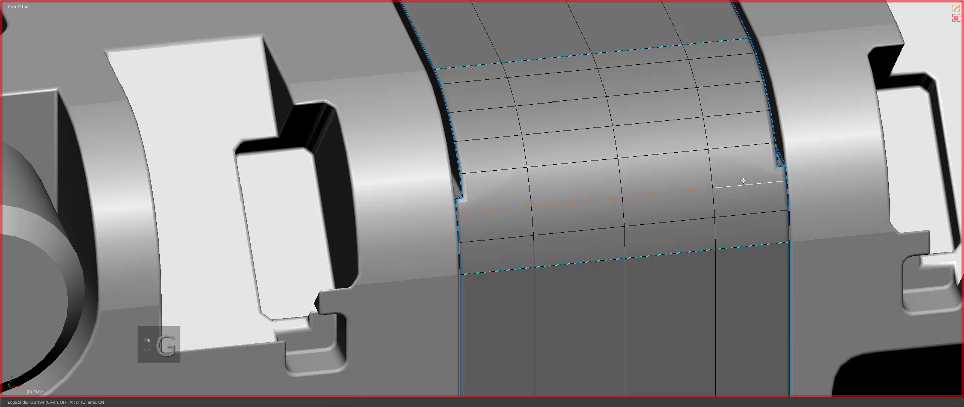
{"action": "key", "text": "Tab"}
{"action": "scroll", "coordinate": [599, 185], "scroll_direction": "down", "scroll_amount": 3}
{"action": "key", "text": "Tab"}
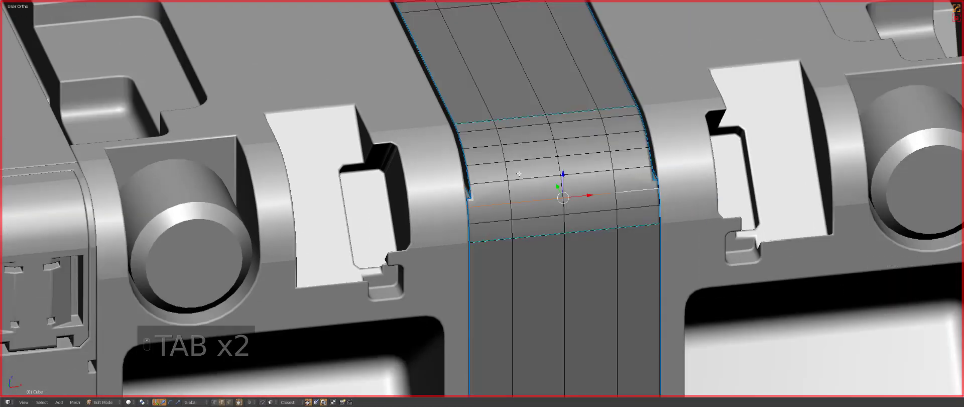
{"action": "key", "text": "g"}
{"action": "left_click", "coordinate": [508, 183]}
{"action": "key", "text": "Tab"}
{"action": "scroll", "coordinate": [577, 179], "scroll_direction": "down", "scroll_amount": 2}
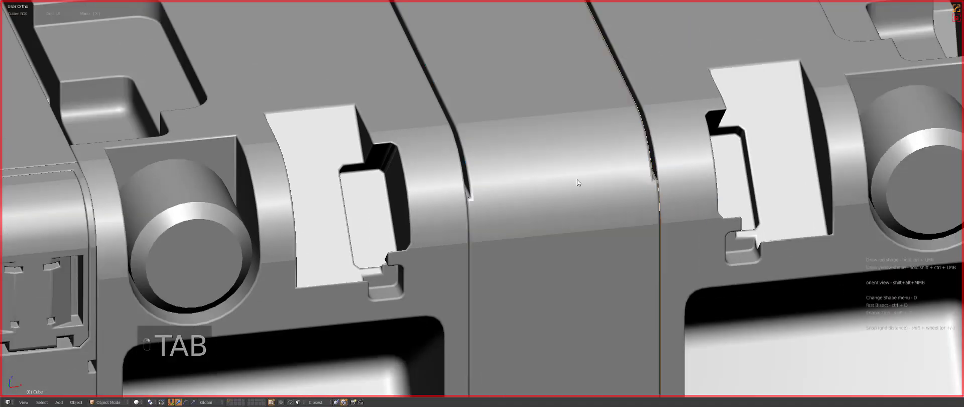
{"action": "key", "text": "alt+x"}
{"action": "scroll", "coordinate": [595, 193], "scroll_direction": "down", "scroll_amount": 2}
{"action": "scroll", "coordinate": [567, 204], "scroll_direction": "up", "scroll_amount": 4}
Cut a mirrored pair of rectangular recesses with rounded corners into the central strip's side edges in top view
{"action": "key", "text": "Tab"}
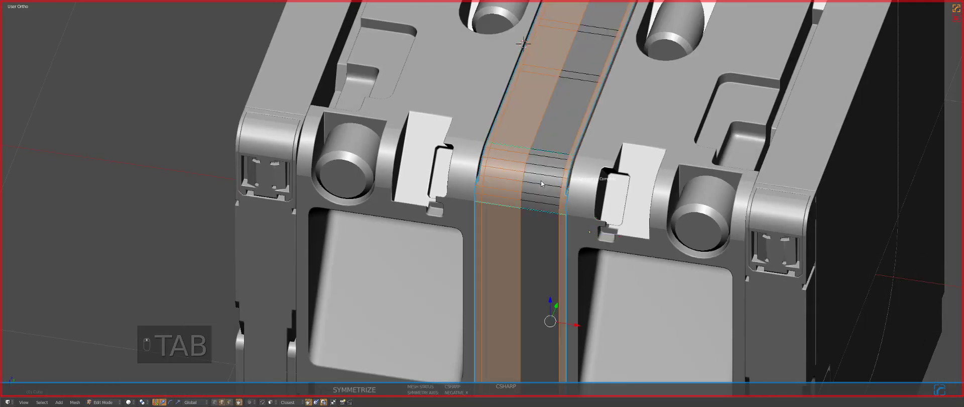
{"action": "key", "text": "KP_7"}
{"action": "key", "text": "KP_1"}
{"action": "key", "text": "z"}
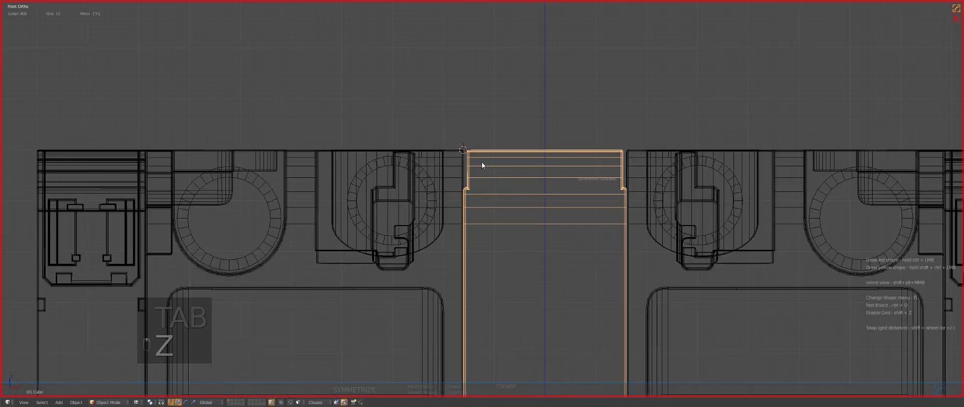
{"action": "key", "text": "z"}
{"action": "key", "text": "KP_7"}
{"action": "key", "text": "z"}
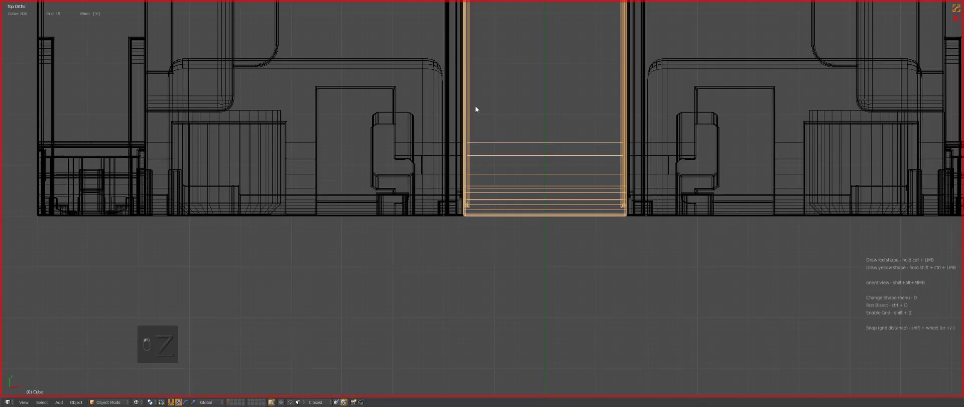
{"action": "middle_click_drag", "start_coordinate": [526, 141], "coordinate": [529, 205], "text": "shift"}
{"action": "key", "text": "z"}
{"action": "left_click_drag", "start_coordinate": [441, 112], "coordinate": [507, 196]}
{"action": "key", "text": "Tab"}
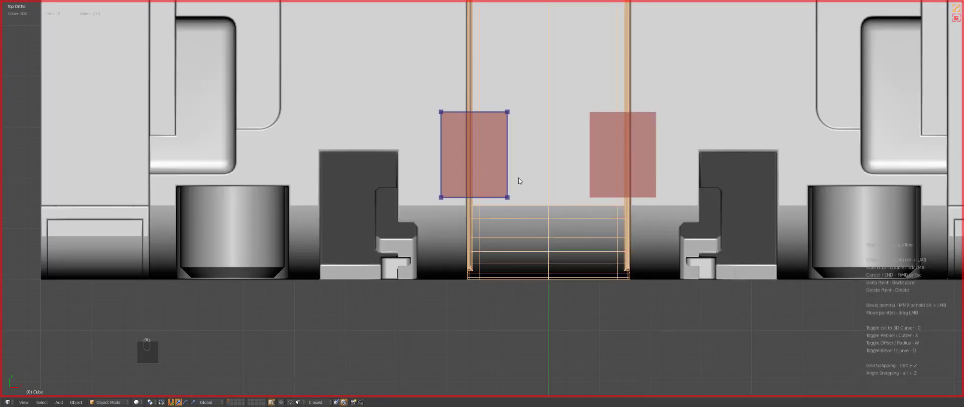
{"action": "middle_click_drag", "start_coordinate": [518, 177], "coordinate": [525, 179]}
{"action": "double_click", "coordinate": [498, 133]}
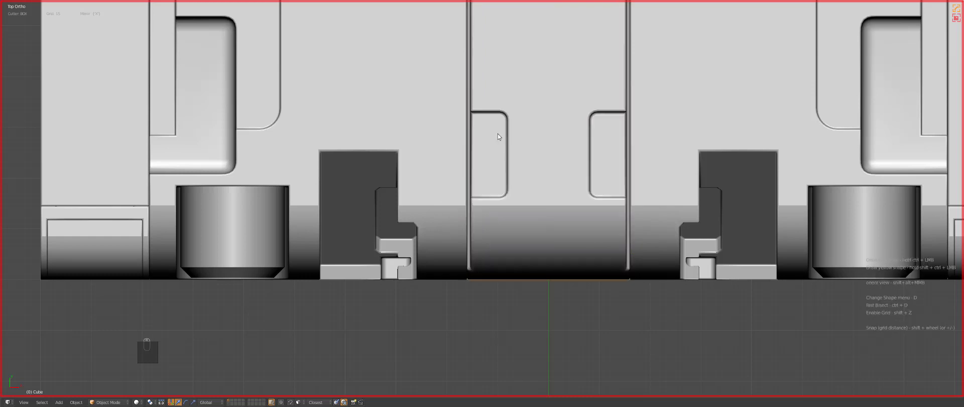
{"action": "middle_click_drag", "start_coordinate": [498, 133], "coordinate": [517, 174]}
Cut a line across the central strip through both recesses and scale it to 0 along global Y
{"action": "key", "text": "Tab"}
{"action": "key", "text": "KP_7"}
{"action": "key", "text": "z"}
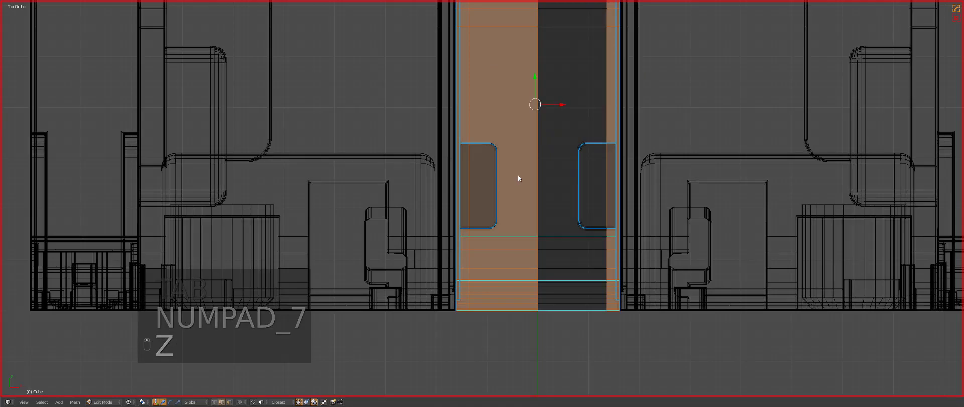
{"action": "key", "text": "alt+w"}
{"action": "left_click_drag", "start_coordinate": [435, 179], "coordinate": [560, 178]}
{"action": "key", "text": "s"}
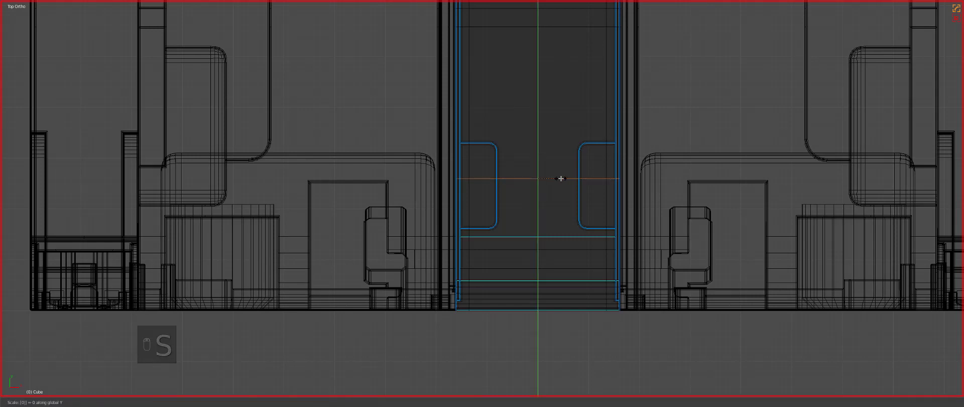
{"action": "left_click", "coordinate": [561, 178]}
{"action": "key", "text": "z"}
Bevel the crosswise line into two parallel edge loops running through the recesses
{"action": "key", "text": "ctrl+b"}
{"action": "left_click", "coordinate": [616, 219]}
{"action": "middle_click_drag", "start_coordinate": [532, 215], "coordinate": [578, 192]}
{"action": "middle_click_drag", "start_coordinate": [527, 216], "coordinate": [588, 181], "text": "shift"}
{"action": "scroll", "coordinate": [589, 181], "scroll_direction": "up", "scroll_amount": 3}
Bevel the two parallel edge loops into a pair of narrow face bands across the strip
{"action": "key", "text": "ctrl+Tab"}
{"action": "left_click", "coordinate": [582, 182]}
{"action": "key", "text": "shift+grave"}
{"action": "key", "text": "ctrl+b"}
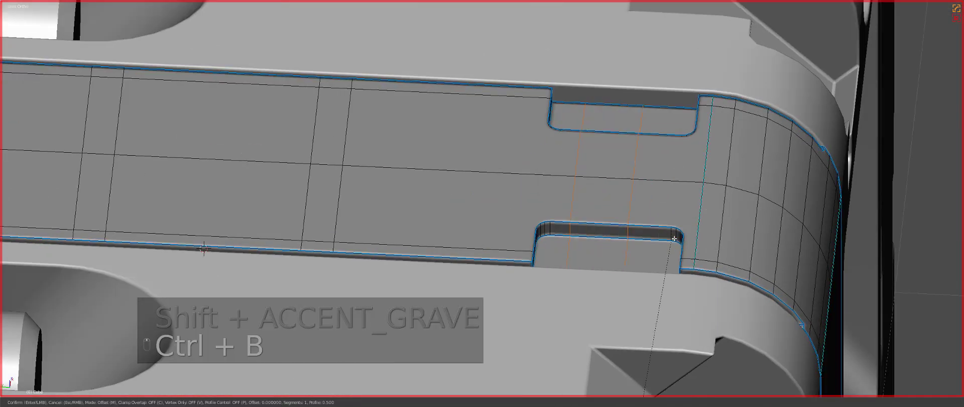
{"action": "left_click", "coordinate": [674, 239]}
{"action": "key", "text": "ctrl+b"}
{"action": "left_click", "coordinate": [673, 227]}
{"action": "middle_click_drag", "start_coordinate": [674, 226], "coordinate": [616, 259], "text": "shift"}
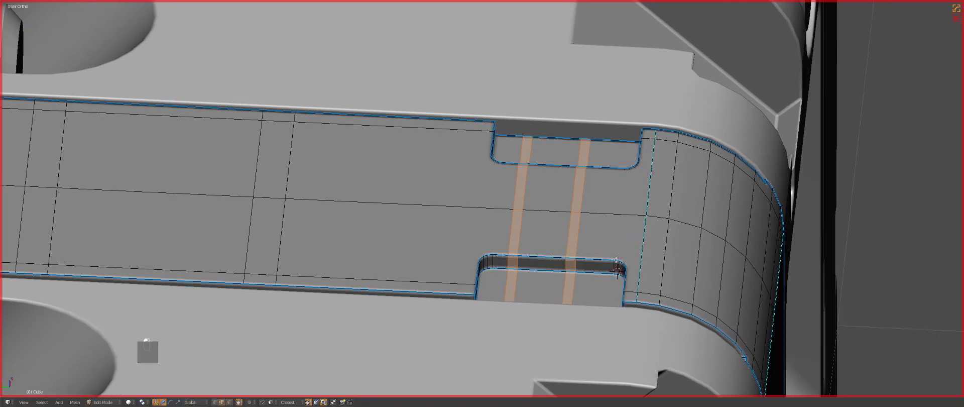
Select the central strip's top faces between the crosswise band and the side recesses, including the edge borders, and raise them
{"action": "scroll", "coordinate": [615, 259], "scroll_direction": "up", "scroll_amount": 1}
{"action": "key", "text": "ctrl+Tab"}
{"action": "left_click", "coordinate": [607, 253]}
{"action": "right_click", "coordinate": [485, 229]}
{"action": "right_click", "coordinate": [422, 175], "text": "shift"}
{"action": "middle_click_drag", "start_coordinate": [381, 119], "coordinate": [462, 123], "text": "shift"}
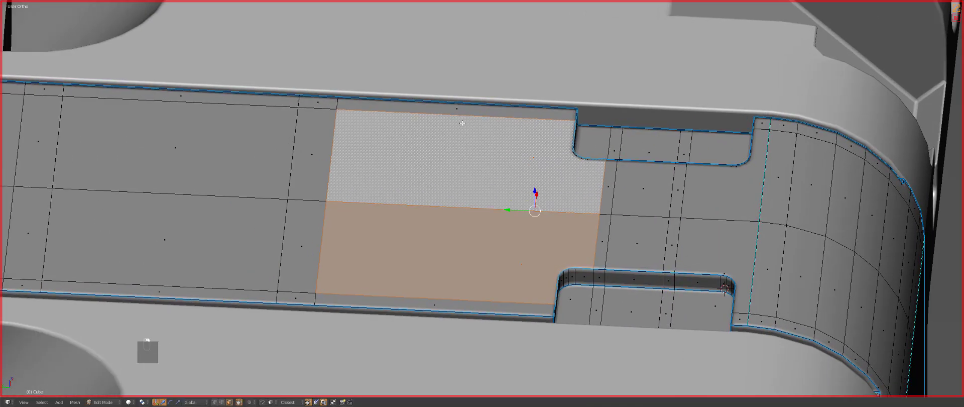
{"action": "right_click", "coordinate": [460, 115], "text": "shift"}
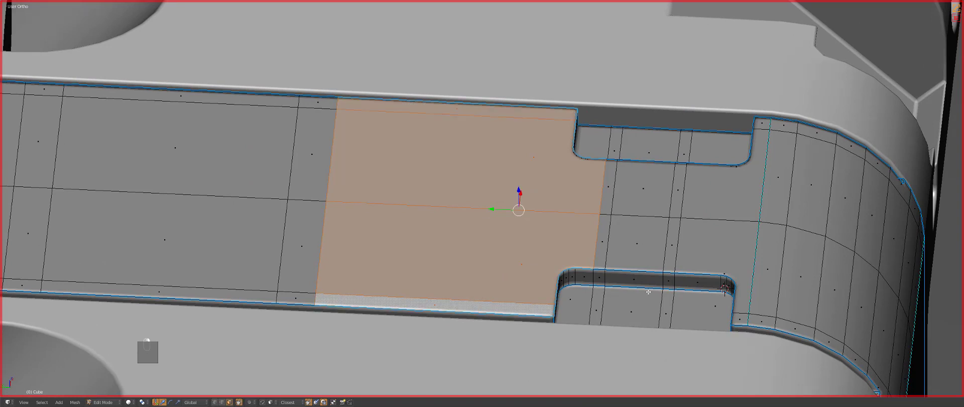
{"action": "key", "text": "g"}
{"action": "left_click", "coordinate": [660, 261]}
Sharpen the whole central strip with the Hard Ops SSharpen operation
{"action": "key", "text": "Tab"}
{"action": "key", "text": "q"}
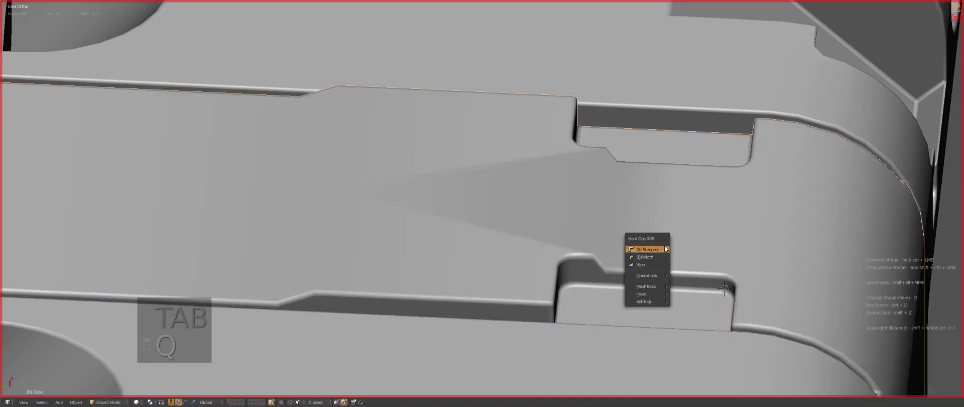
{"action": "left_click", "coordinate": [652, 249]}
{"action": "middle_click_drag", "start_coordinate": [637, 207], "coordinate": [575, 209]}
Select the sloped band across the strip, reduce the selection to its boundary edges, and set them as SSharp
{"action": "key", "text": "Tab"}
{"action": "right_click", "coordinate": [291, 215]}
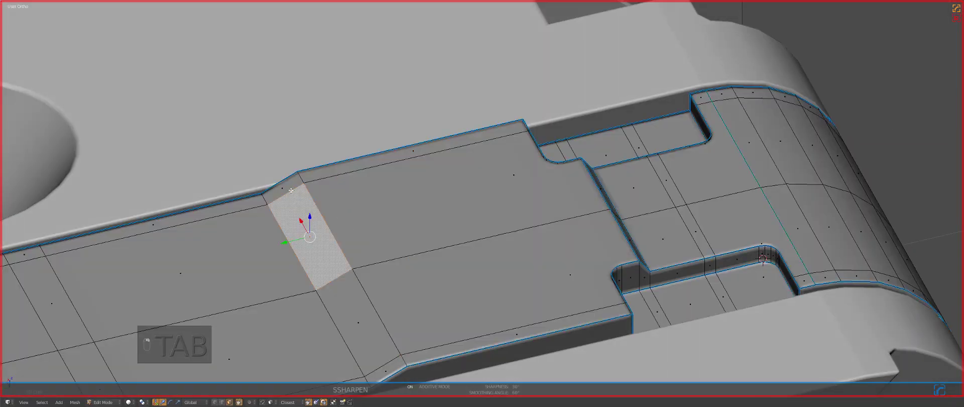
{"action": "right_click", "coordinate": [290, 190]}
{"action": "middle_click_drag", "start_coordinate": [359, 143], "coordinate": [398, 50], "text": "shift"}
{"action": "right_click", "coordinate": [415, 268], "text": "shift"}
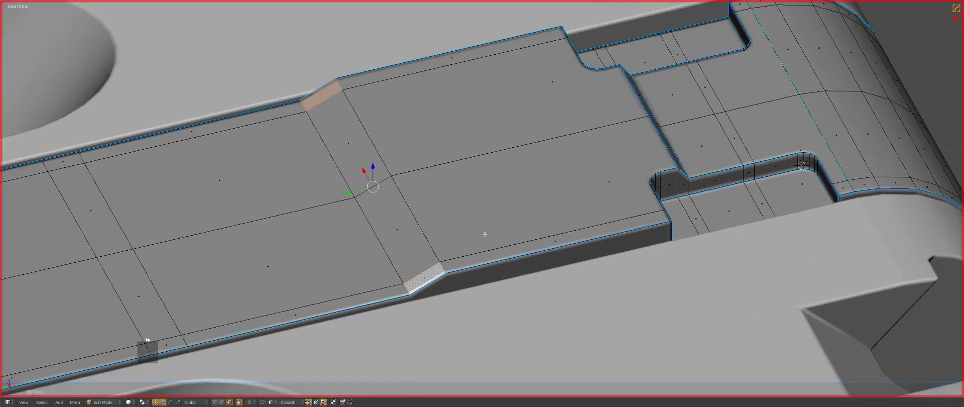
{"action": "key", "text": "s"}
{"action": "left_click", "coordinate": [509, 194]}
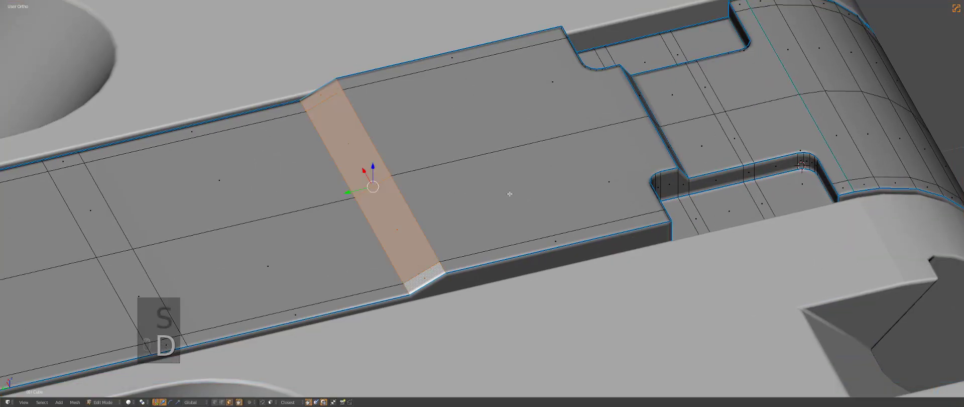
{"action": "key", "text": "shift+grave"}
{"action": "key", "text": "q"}
{"action": "left_click", "coordinate": [507, 186]}
{"action": "key", "text": "q"}
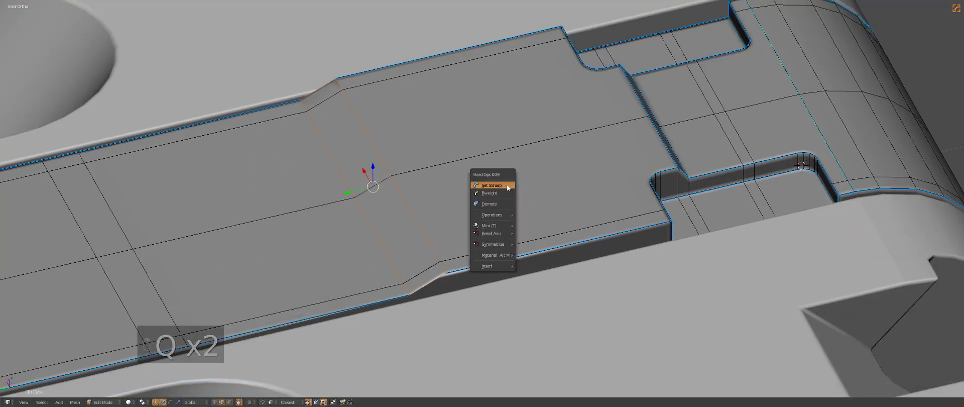
{"action": "left_click", "coordinate": [507, 186]}
{"action": "key", "text": "Tab"}
Adjust the strip's bevel width and check its bevel modifier settings in the Hard Ops helper
{"action": "middle_click_drag", "start_coordinate": [487, 207], "coordinate": [411, 210]}
{"action": "key", "text": "q"}
{"action": "left_click", "coordinate": [564, 250]}
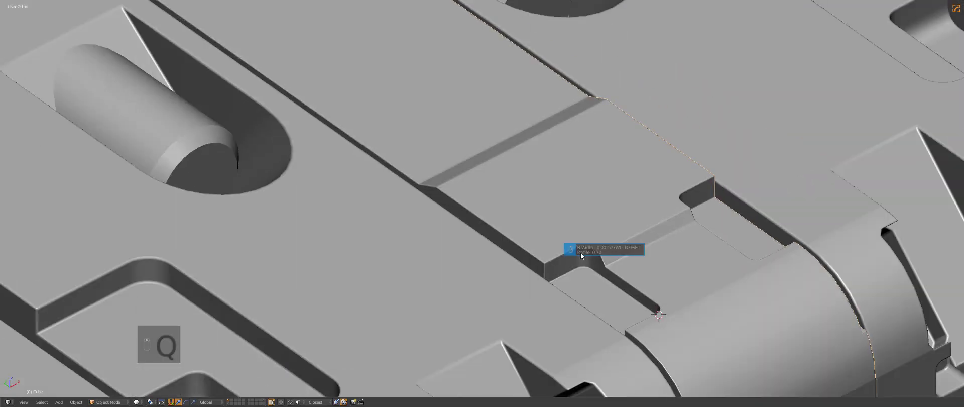
{"action": "left_click", "coordinate": [581, 252]}
{"action": "key", "text": "ctrl+grave"}
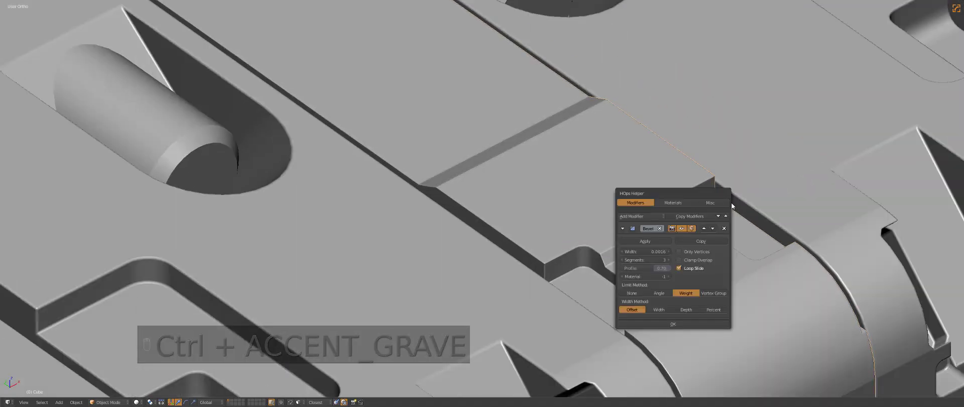
{"action": "scroll", "coordinate": [666, 255], "scroll_direction": "up", "scroll_amount": 2}
{"action": "left_click", "coordinate": [661, 254]}
{"action": "left_click", "coordinate": [656, 250]}
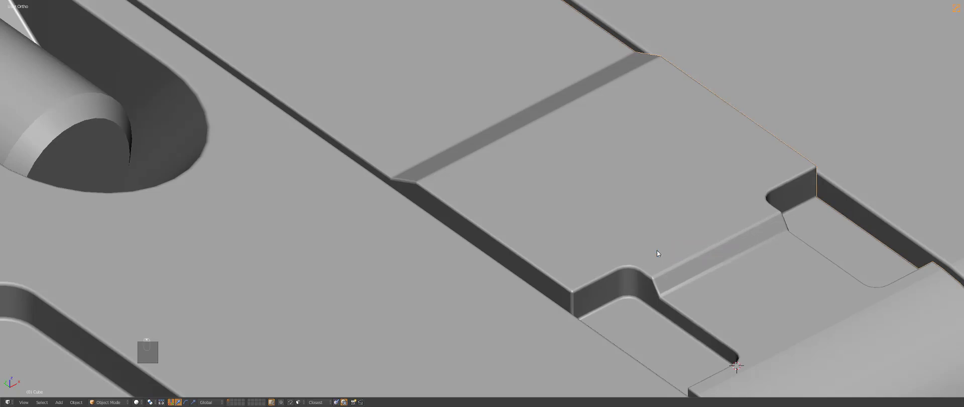
Cut a mirrored pair of narrow slots into the ends of the small ramp between the side recesses in top view
{"action": "key", "text": "Tab"}
{"action": "middle_click_drag", "start_coordinate": [656, 250], "coordinate": [645, 265]}
{"action": "key", "text": "Tab"}
{"action": "key", "text": "KP_7"}
{"action": "key", "text": "z"}
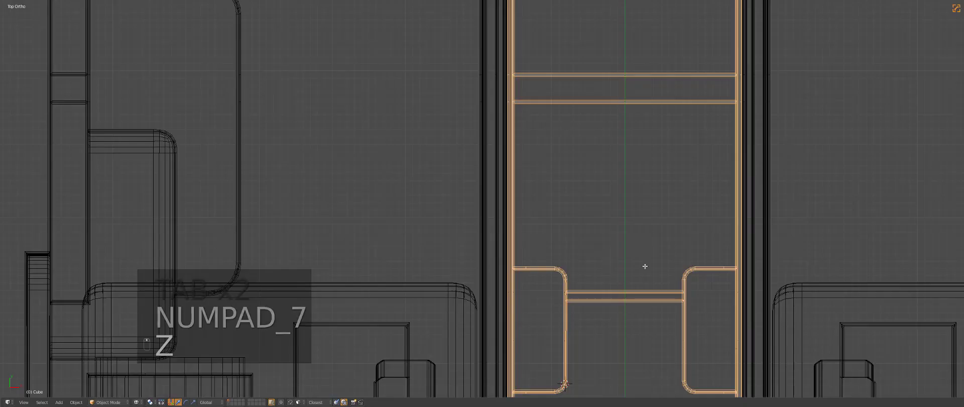
{"action": "scroll", "coordinate": [641, 267], "scroll_direction": "up", "scroll_amount": 2}
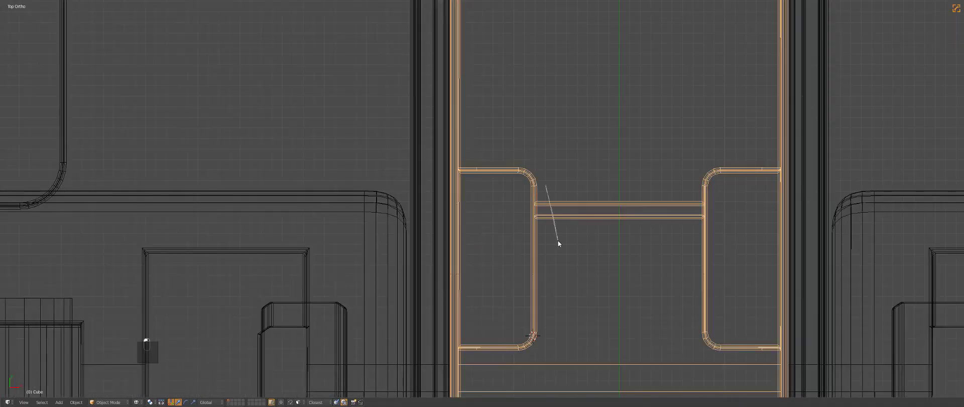
{"action": "key", "text": "alt+w"}
{"action": "mouse_move", "coordinate": [546, 186]}
{"action": "left_mouse_down"}
{"action": "mouse_move", "coordinate": [565, 256]}
{"action": "mouse_move", "coordinate": [561, 248]}
{"action": "left_mouse_up"}
{"action": "key", "text": "z"}
Round the ramp's two crosswise edges between the narrow slots with a multi-segment bevel
{"action": "mouse_move", "coordinate": [574, 266]}
{"action": "middle_mouse_down"}
{"action": "mouse_move", "coordinate": [579, 224]}
{"action": "mouse_move", "coordinate": [570, 242]}
{"action": "mouse_move", "coordinate": [624, 205]}
{"action": "middle_mouse_up"}
{"action": "key", "text": "Tab"}
{"action": "scroll", "coordinate": [569, 242], "scroll_direction": "up", "scroll_amount": 3}
{"action": "right_click", "coordinate": [610, 185], "text": "shift"}
{"action": "scroll", "coordinate": [623, 210], "scroll_direction": "up", "scroll_amount": 1}
{"action": "right_click", "coordinate": [623, 215], "text": "shift"}
{"action": "key", "text": "q"}
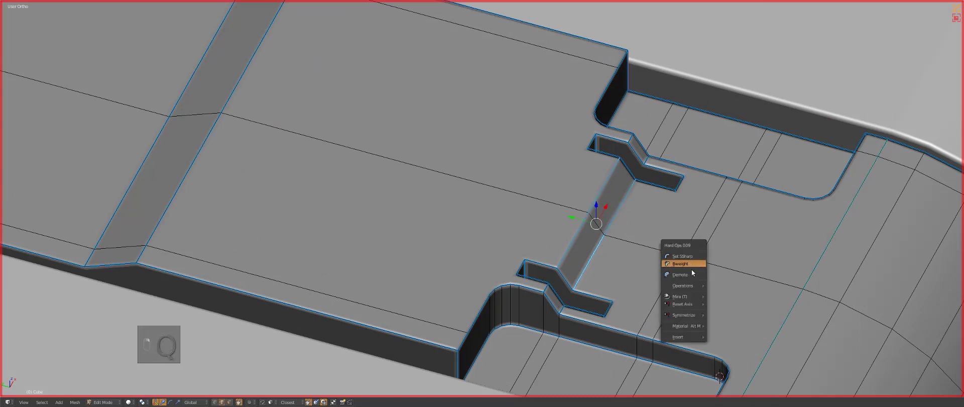
{"action": "left_click", "coordinate": [694, 272]}
{"action": "key", "text": "ctrl+b"}
{"action": "scroll", "coordinate": [699, 279], "scroll_direction": "up", "scroll_amount": 1}
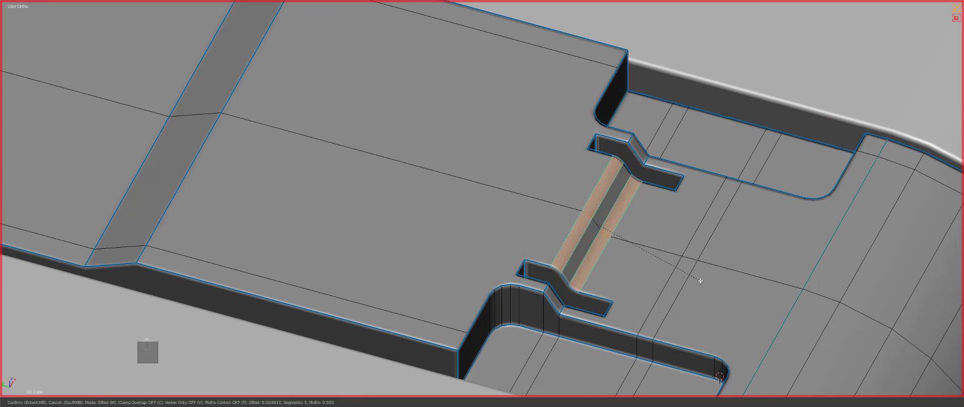
{"action": "left_click", "coordinate": [698, 279]}
{"action": "key", "text": "Tab"}
Examine the strip's new slots in wireframe and shaded top view, and the whole model in perspective
{"action": "key", "text": "z"}
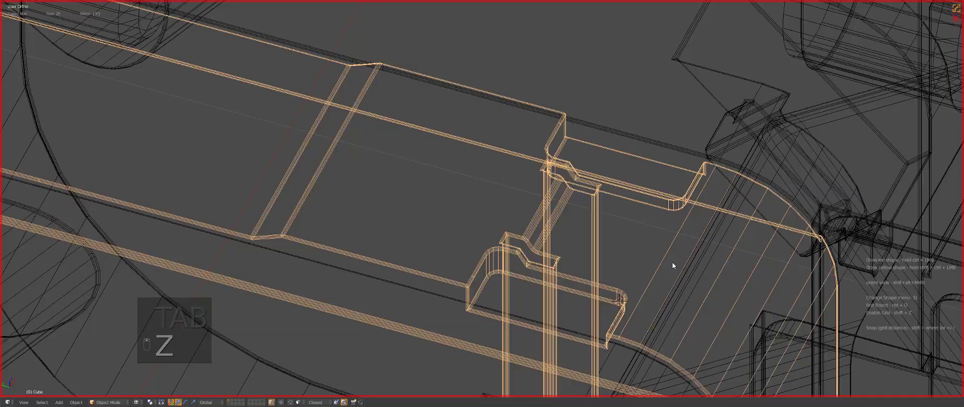
{"action": "key", "text": "KP_4"}
{"action": "key", "text": "z"}
{"action": "key", "text": "KP_7"}
{"action": "scroll", "coordinate": [538, 252], "scroll_direction": "down", "scroll_amount": 3}
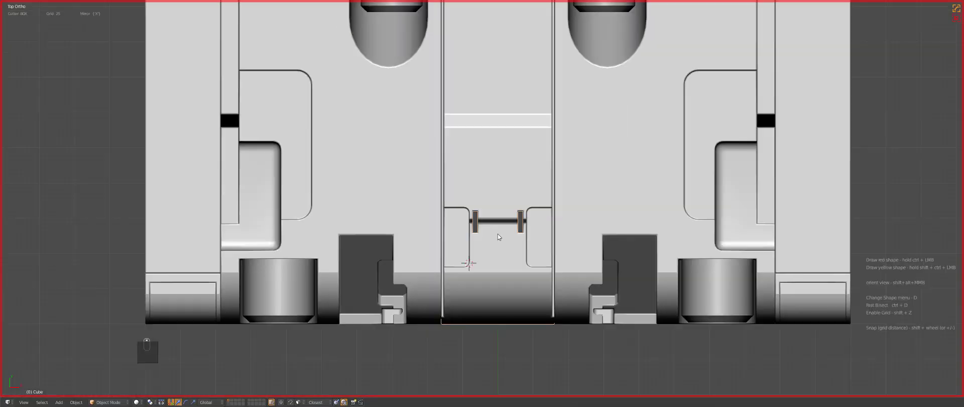
{"action": "scroll", "coordinate": [571, 227], "scroll_direction": "down", "scroll_amount": 3}
{"action": "key", "text": "a"}
{"action": "key", "text": "KP_5"}
{"action": "middle_click_drag", "start_coordinate": [571, 227], "coordinate": [490, 187]}
Select the main block and examine its wireframe in front and side views
{"action": "right_click", "coordinate": [462, 190]}
{"action": "key", "text": "z"}
{"action": "key", "text": "z"}
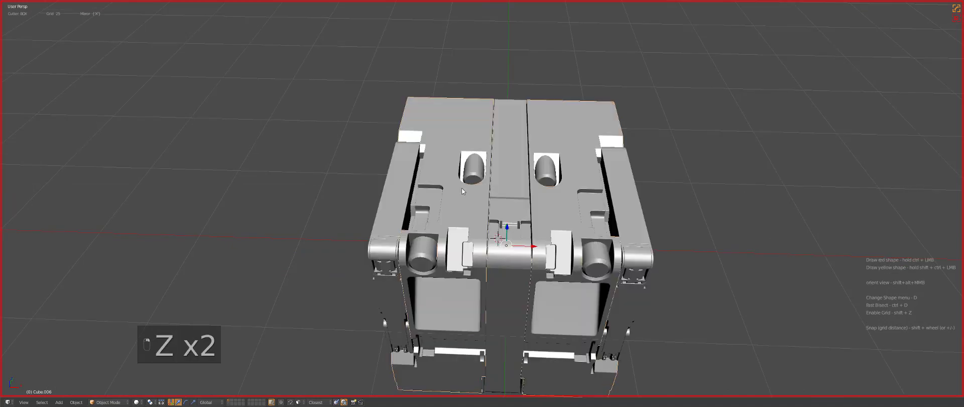
{"action": "key", "text": "KP_7"}
{"action": "key", "text": "KP_5"}
{"action": "key", "text": "z"}
{"action": "key", "text": "KP_1"}
{"action": "key", "text": "KP_3"}
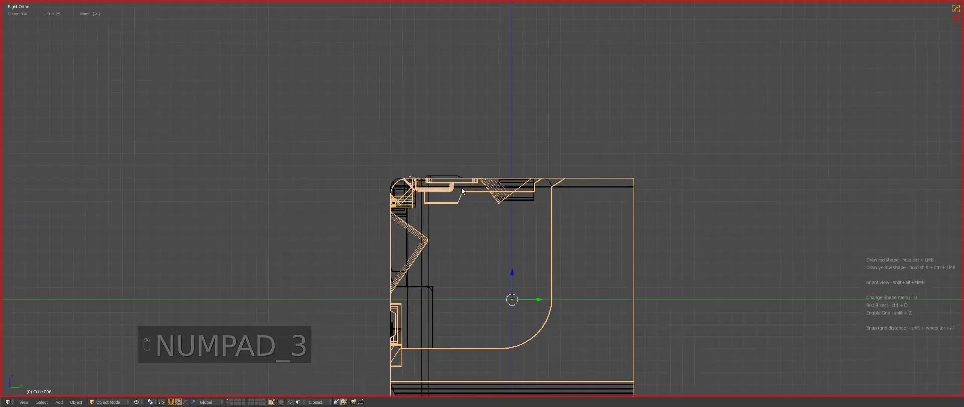
{"action": "key", "text": "KP_1"}
{"action": "left_click", "coordinate": [455, 175]}
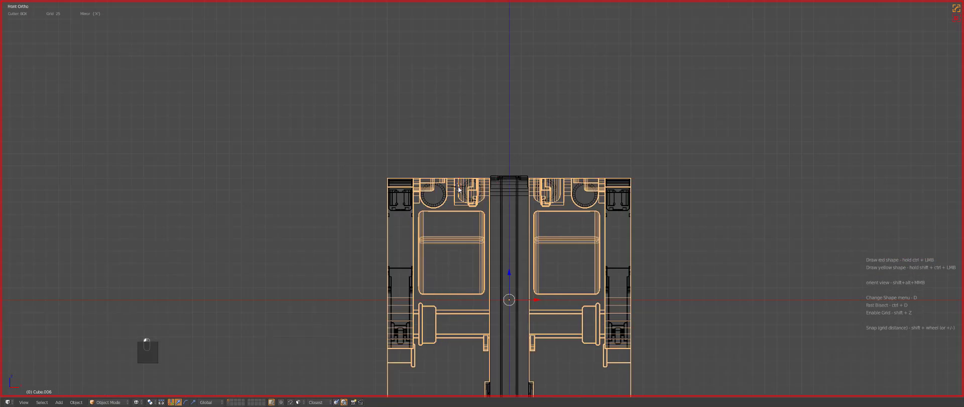
Slice a mirrored pair of rectangular panels out of the main block around the squared ends of the capsule pockets
{"action": "key", "text": "z"}
{"action": "key", "text": "KP_7"}
{"action": "key", "text": "a"}
{"action": "key", "text": "a"}
{"action": "scroll", "coordinate": [473, 163], "scroll_direction": "up", "scroll_amount": 5}
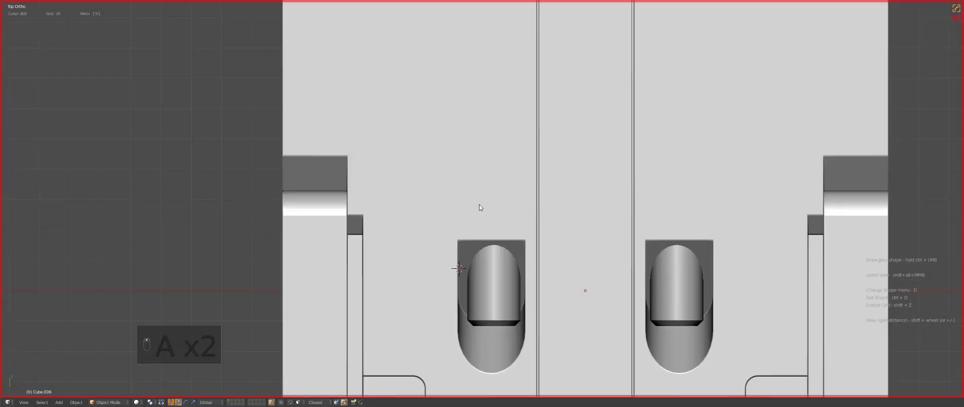
{"action": "key", "text": "alt+w"}
{"action": "left_click_drag", "start_coordinate": [449, 224], "coordinate": [534, 275]}
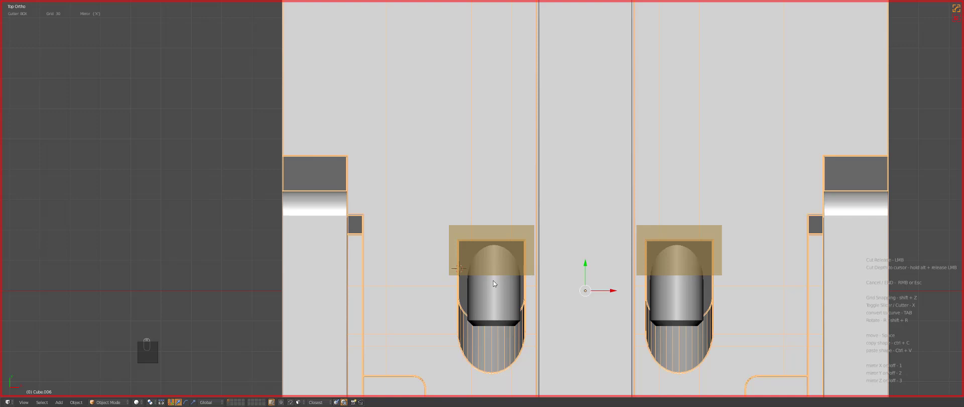
{"action": "left_click_drag", "start_coordinate": [494, 277], "coordinate": [494, 277]}
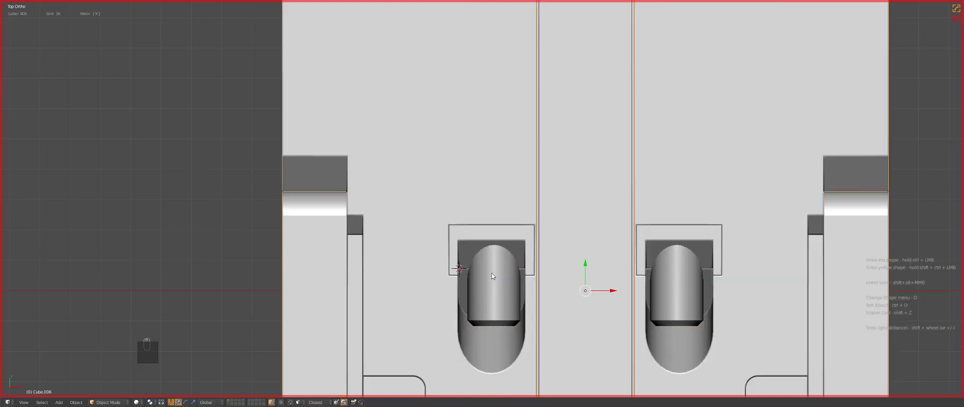
Dissolve the stray diagonal edges on the sliced U-shaped panel around the capsule pocket
{"action": "middle_click_drag", "start_coordinate": [492, 272], "coordinate": [472, 248]}
{"action": "key", "text": "a"}
{"action": "key", "text": "Tab"}
{"action": "scroll", "coordinate": [471, 249], "scroll_direction": "up", "scroll_amount": 5}
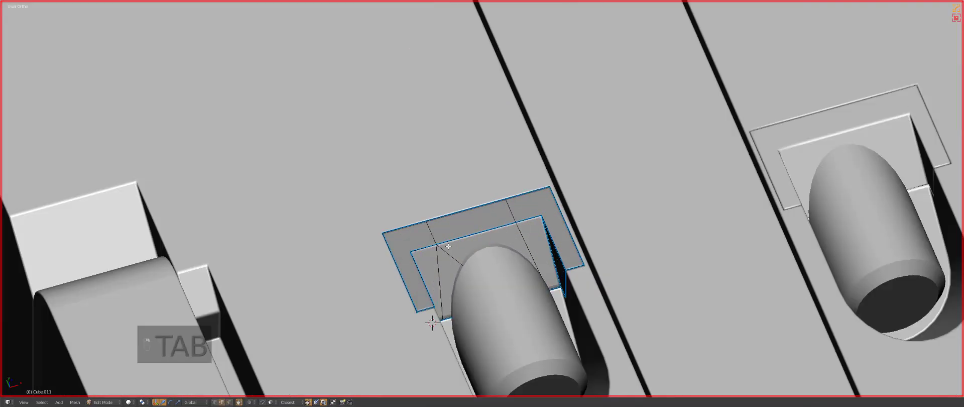
{"action": "key", "text": "ctrl+x"}
{"action": "key", "text": "ctrl+x"}
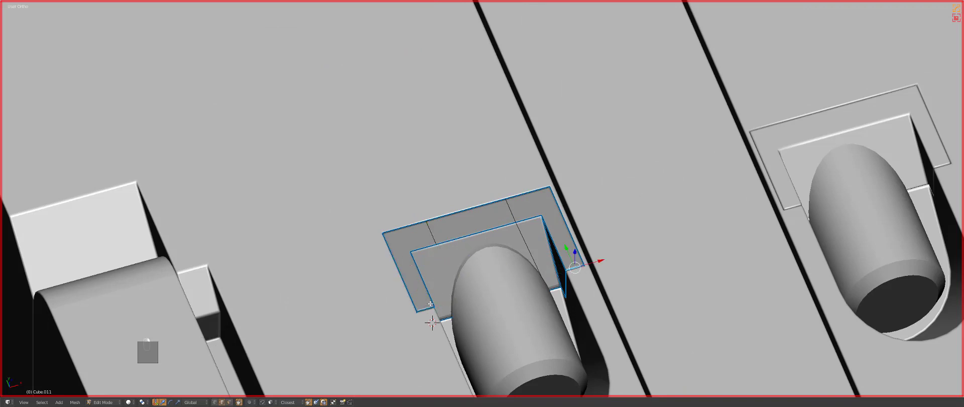
Bevel the upper end edges of the U-shaped panel's two arms with several segments
{"action": "middle_click_drag", "start_coordinate": [471, 306], "coordinate": [613, 281]}
{"action": "key", "text": "q"}
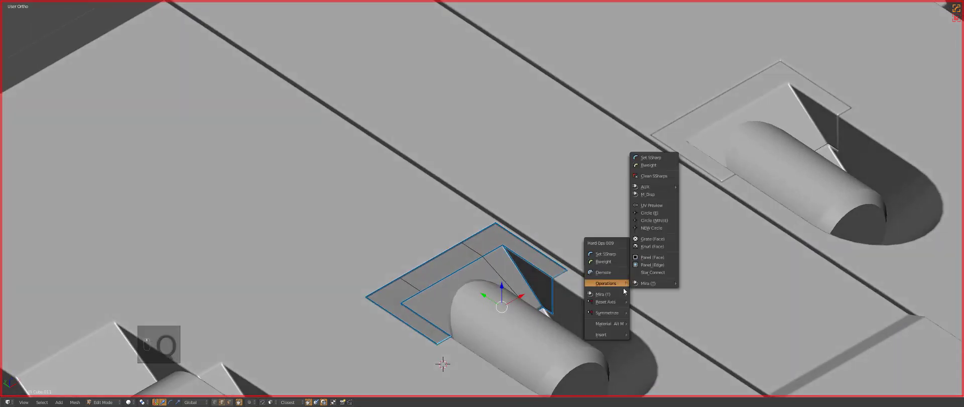
{"action": "key", "text": "ctrl+b"}
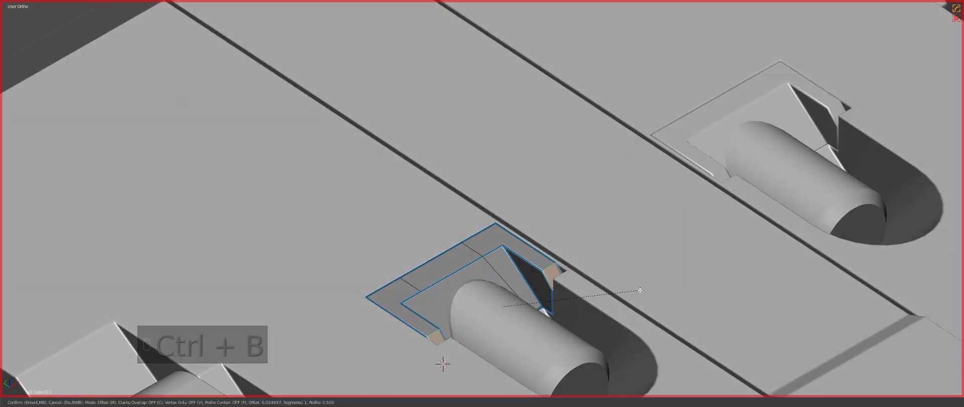
{"action": "scroll", "coordinate": [640, 291], "scroll_direction": "up", "scroll_amount": 3}
{"action": "left_click", "coordinate": [637, 289]}
{"action": "key", "text": "Tab"}
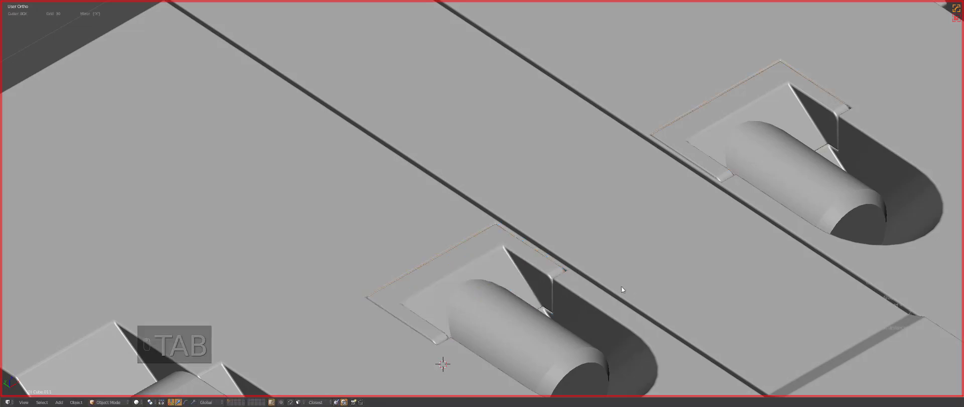
Set the U-shaped panel's origin to its geometry and symmetrize the panel along X
{"action": "key", "text": "KP_7"}
{"action": "key", "text": "z"}
{"action": "key", "text": "shift+s"}
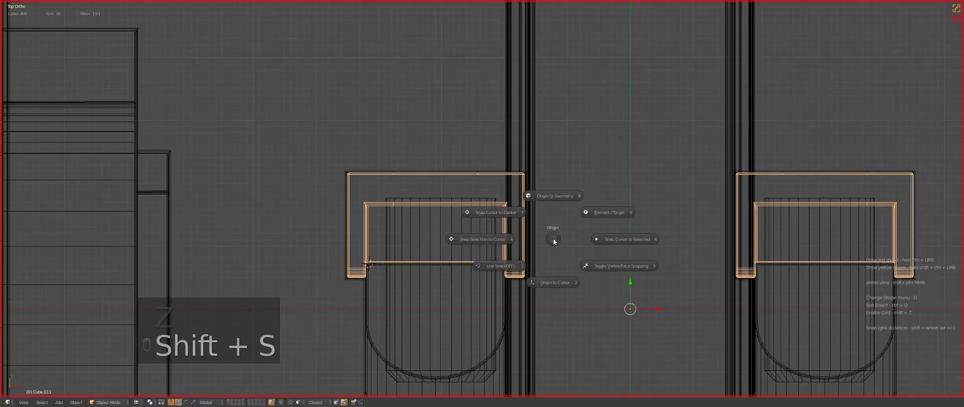
{"action": "left_click", "coordinate": [550, 200]}
{"action": "key", "text": "alt+x"}
{"action": "key", "text": "z"}
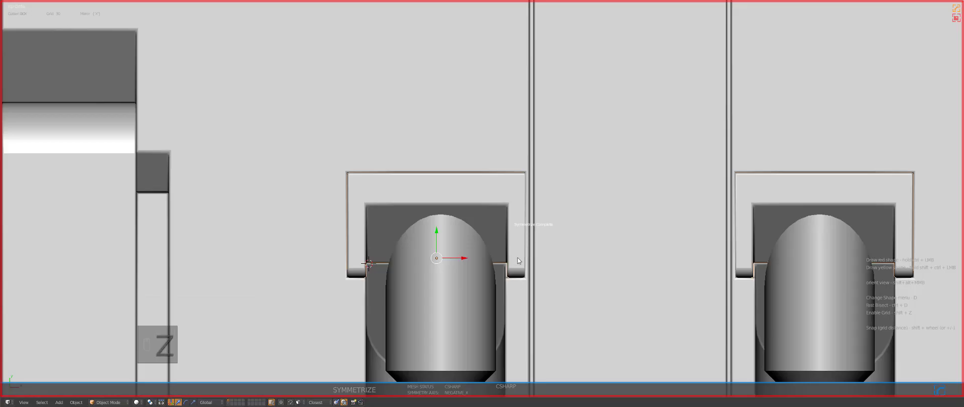
Nudge the U-shaped panel's outer arm slightly inward from the surrounding block and symmetrize the panel along X
{"action": "scroll", "coordinate": [482, 231], "scroll_direction": "up", "scroll_amount": 1}
{"action": "key", "text": "Tab"}
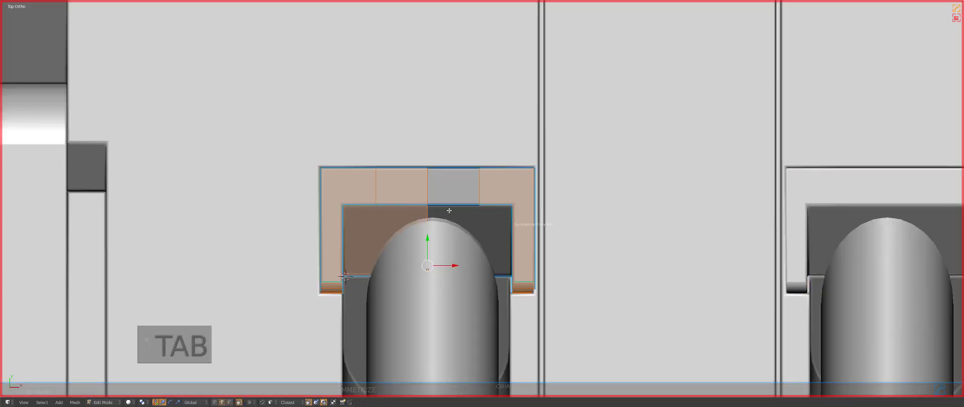
{"action": "key", "text": "z"}
{"action": "key", "text": "a"}
{"action": "mouse_move", "coordinate": [392, 250]}
{"action": "left_mouse_down", "text": "ctrl"}
{"action": "mouse_move", "coordinate": [262, 254]}
{"action": "mouse_move", "coordinate": [381, 261]}
{"action": "left_mouse_up", "text": "ctrl"}
{"action": "key", "text": "z"}
{"action": "key", "text": "g"}
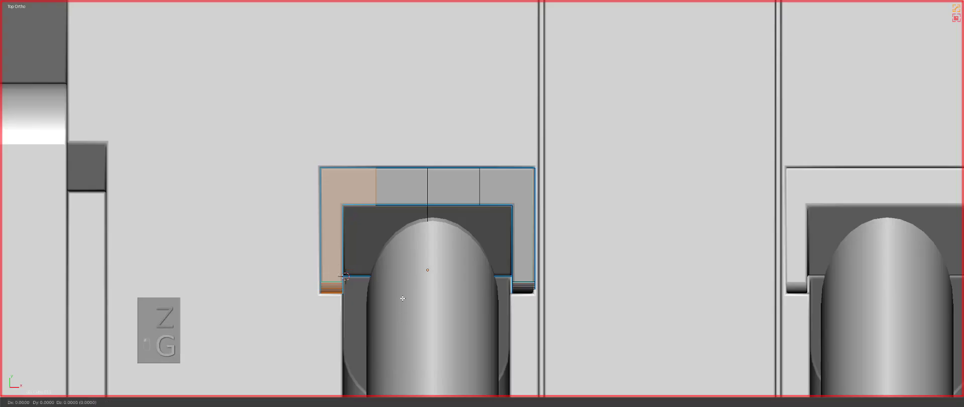
{"action": "left_click", "coordinate": [404, 297]}
{"action": "key", "text": "alt+x"}
{"action": "key", "text": "Tab"}
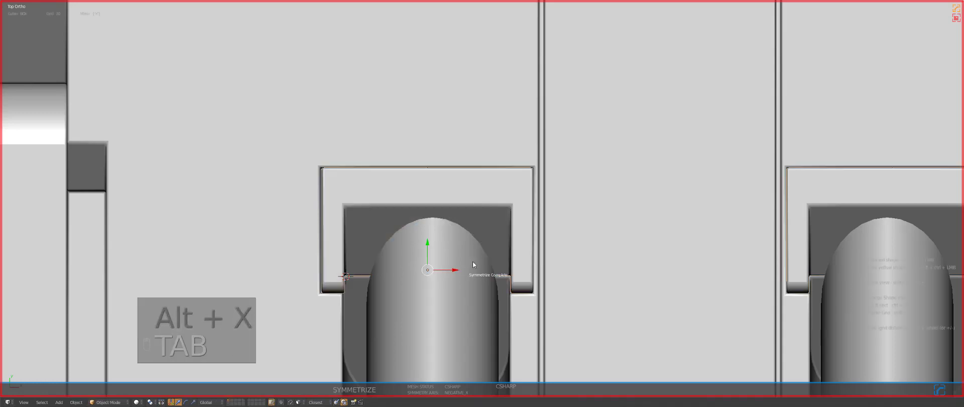
Cut a mirrored pair of narrow upright slots into the inner corners of the U-shaped panel
{"action": "key", "text": "z"}
{"action": "key", "text": "z"}
{"action": "left_click_drag", "start_coordinate": [382, 201], "coordinate": [398, 240], "text": "ctrl"}
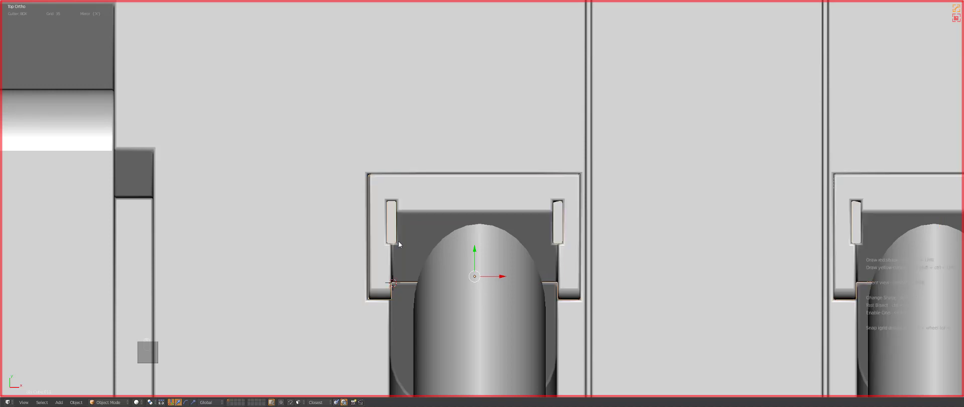
Examine the slotted U-shaped panel in perspective and in shaded and wireframe top view
{"action": "scroll", "coordinate": [399, 240], "scroll_direction": "down", "scroll_amount": 2}
{"action": "middle_click_drag", "start_coordinate": [443, 242], "coordinate": [450, 209]}
{"action": "key", "text": "KP_5"}
{"action": "scroll", "coordinate": [490, 215], "scroll_direction": "up", "scroll_amount": 1}
{"action": "right_click", "coordinate": [450, 208]}
{"action": "key", "text": "z"}
{"action": "key", "text": "KP_7"}
{"action": "key", "text": "KP_5"}
{"action": "key", "text": "z"}
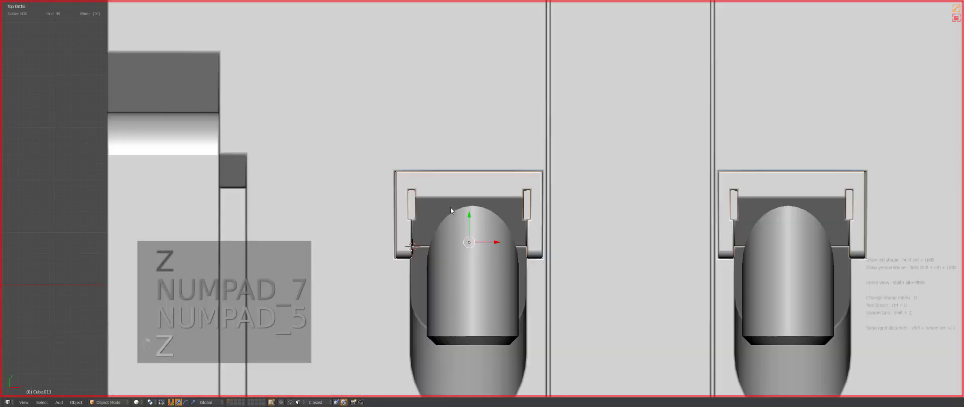
{"action": "key", "text": "KP_Decimal"}
{"action": "key", "text": "z"}
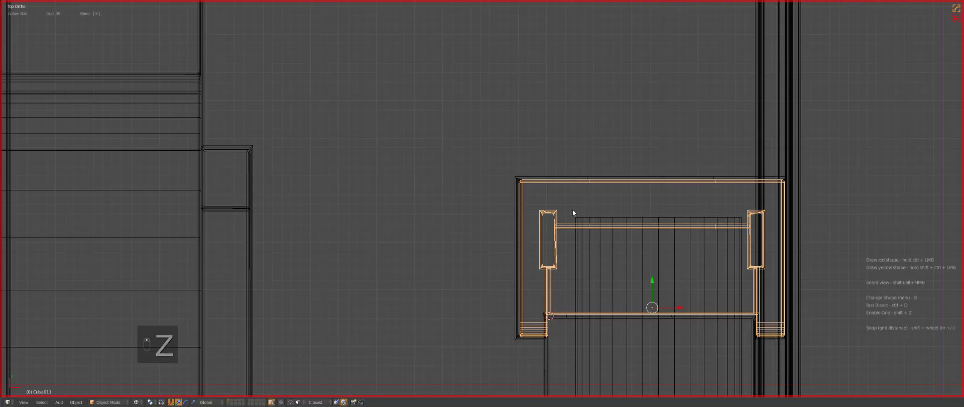
Cut a mirrored pair of shallow notches into the U-shaped panel's outer edge and adjust the panel's bevel width
{"action": "key", "text": "alt+w"}
{"action": "left_click_drag", "start_coordinate": [534, 166], "coordinate": [598, 186], "text": "ctrl"}
{"action": "key", "text": "z"}
{"action": "scroll", "coordinate": [623, 216], "scroll_direction": "down", "scroll_amount": 1}
{"action": "middle_click_drag", "start_coordinate": [628, 220], "coordinate": [546, 215], "text": "shift"}
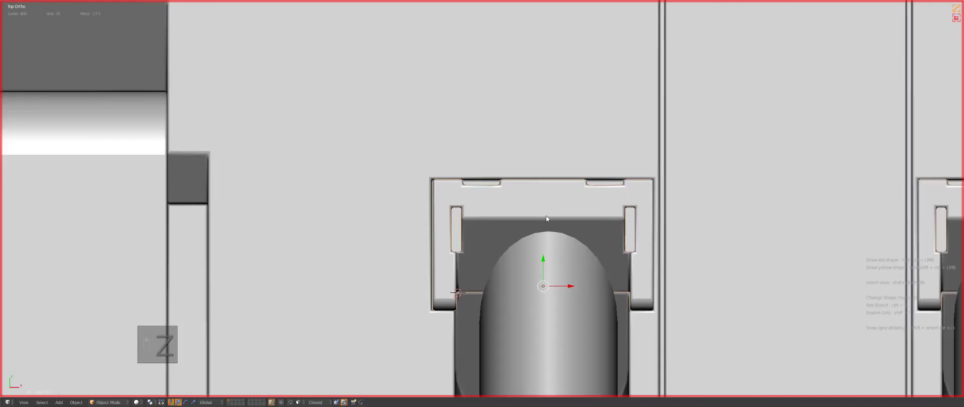
{"action": "scroll", "coordinate": [547, 212], "scroll_direction": "up", "scroll_amount": 4}
{"action": "key", "text": "q"}
{"action": "left_click", "coordinate": [543, 217]}
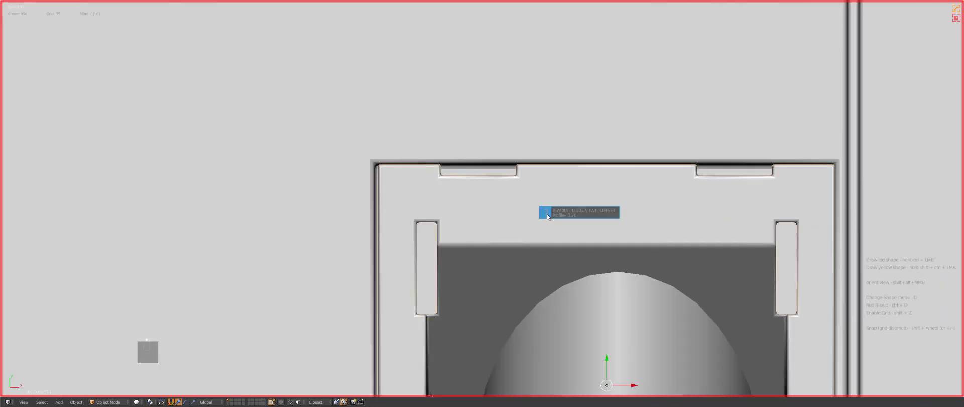
{"action": "left_click", "coordinate": [544, 217]}
{"action": "scroll", "coordinate": [482, 204], "scroll_direction": "down", "scroll_amount": 1}
Bevel the inner edge of one shallow notch in the U-shaped panel into a sloped face
{"action": "key", "text": "Tab"}
{"action": "middle_click_drag", "start_coordinate": [428, 187], "coordinate": [445, 228]}
{"action": "right_click", "coordinate": [443, 229]}
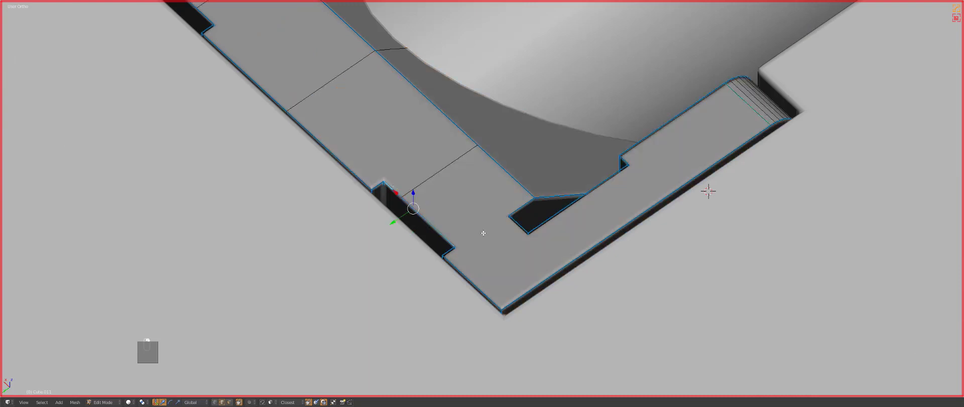
{"action": "key", "text": "ctrl+b"}
{"action": "left_click", "coordinate": [400, 186]}
{"action": "key", "text": "Tab"}
{"action": "right_click", "coordinate": [463, 270]}
{"action": "key", "text": "Tab"}
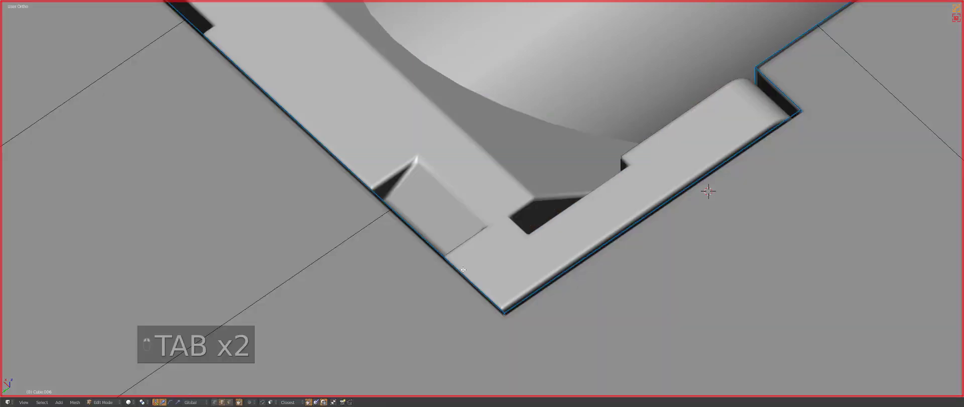
{"action": "key", "text": "Tab"}
Bevel the upright corner edges along the notched outer side of the U-shaped panel
{"action": "right_click", "coordinate": [465, 271]}
{"action": "key", "text": "Tab"}
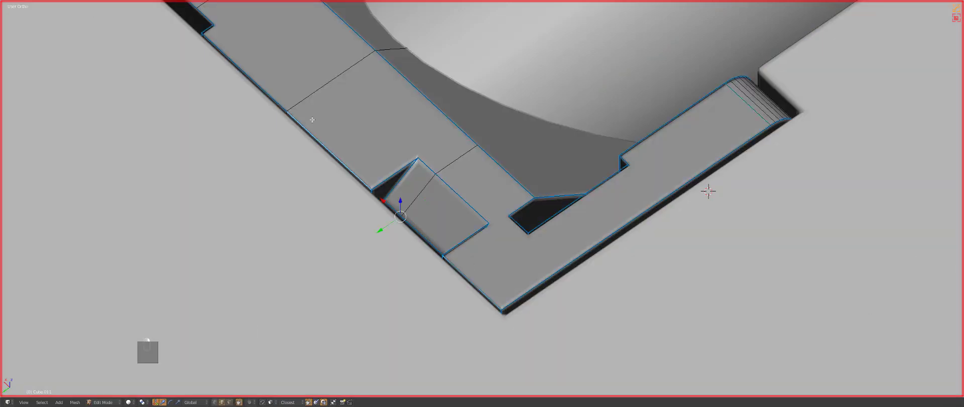
{"action": "middle_click_drag", "start_coordinate": [312, 120], "coordinate": [362, 154], "text": "shift"}
{"action": "scroll", "coordinate": [460, 267], "scroll_direction": "up", "scroll_amount": 3}
{"action": "key", "text": "q"}
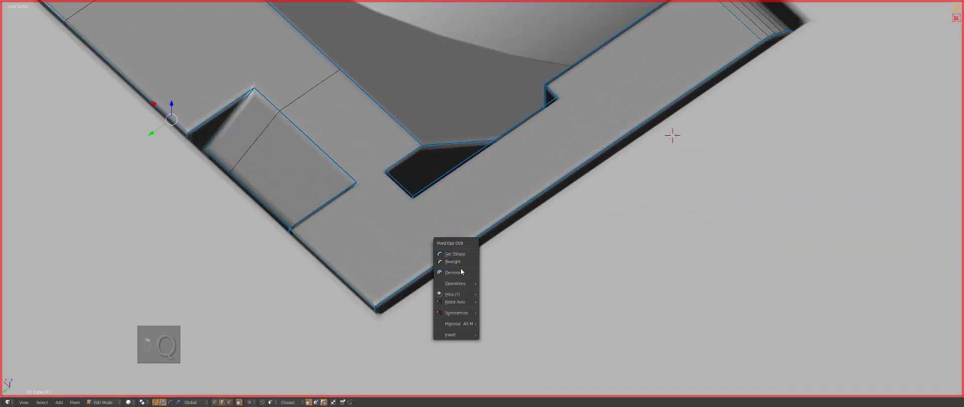
{"action": "key", "text": "ctrl+b"}
{"action": "left_click", "coordinate": [485, 278]}
{"action": "key", "text": "Tab"}
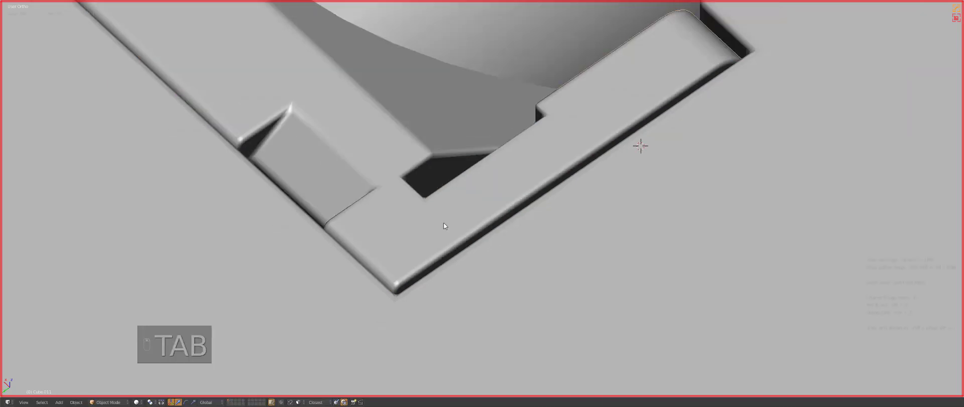
Symmetrize the notched U-shaped panel along negative X and check the result in perspective and front view
{"action": "middle_click_drag", "start_coordinate": [485, 278], "coordinate": [549, 226]}
{"action": "key", "text": "alt+x"}
{"action": "scroll", "coordinate": [492, 201], "scroll_direction": "up", "scroll_amount": 3}
{"action": "scroll", "coordinate": [460, 220], "scroll_direction": "down", "scroll_amount": 5}
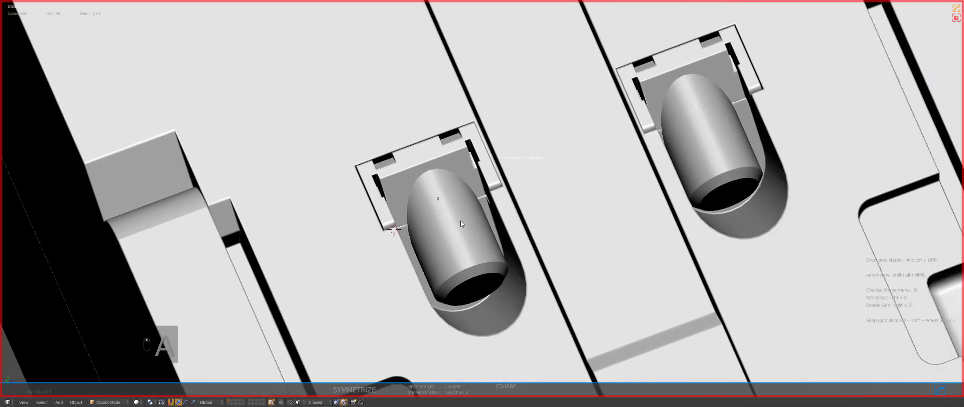
{"action": "middle_click_drag", "start_coordinate": [460, 220], "coordinate": [459, 252]}
{"action": "key", "text": "KP_1"}
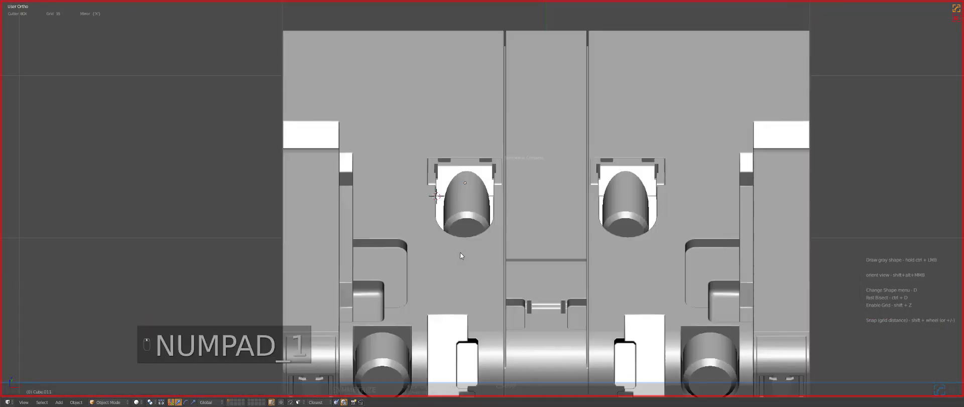
{"action": "key", "text": "z"}
{"action": "key", "text": "z"}
Cut a small mirrored rectangular notch into the main block at the tip of each rounded recess
{"action": "key", "text": "KP_7"}
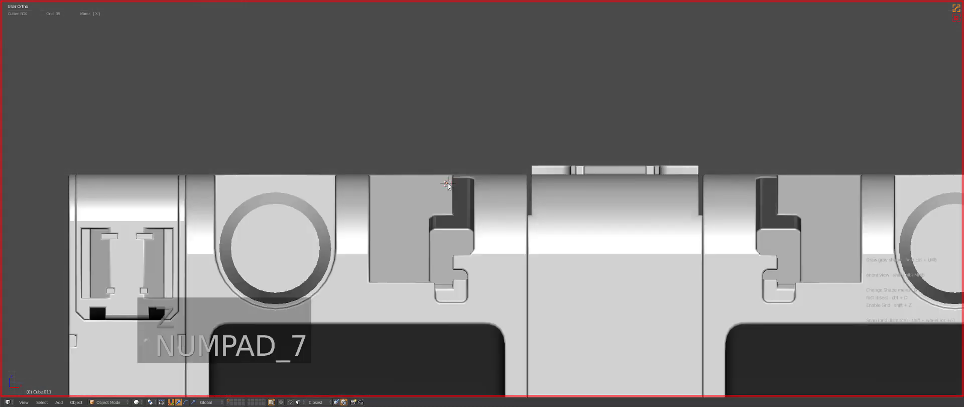
{"action": "scroll", "coordinate": [485, 191], "scroll_direction": "up", "scroll_amount": 4}
{"action": "key", "text": "a"}
{"action": "key", "text": "a"}
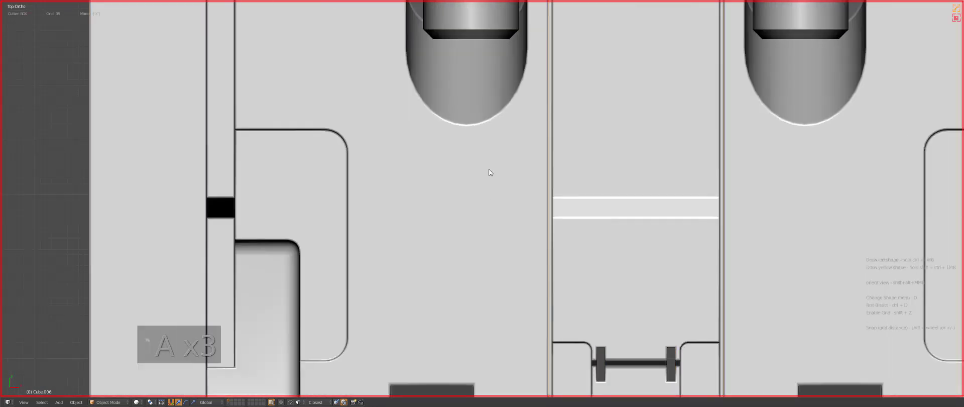
{"action": "key", "text": "a"}
{"action": "scroll", "coordinate": [477, 191], "scroll_direction": "up", "scroll_amount": 2}
{"action": "key", "text": "z"}
{"action": "key", "text": "z"}
{"action": "key", "text": "z"}
{"action": "left_click_drag", "start_coordinate": [468, 194], "coordinate": [484, 223], "text": "ctrl"}
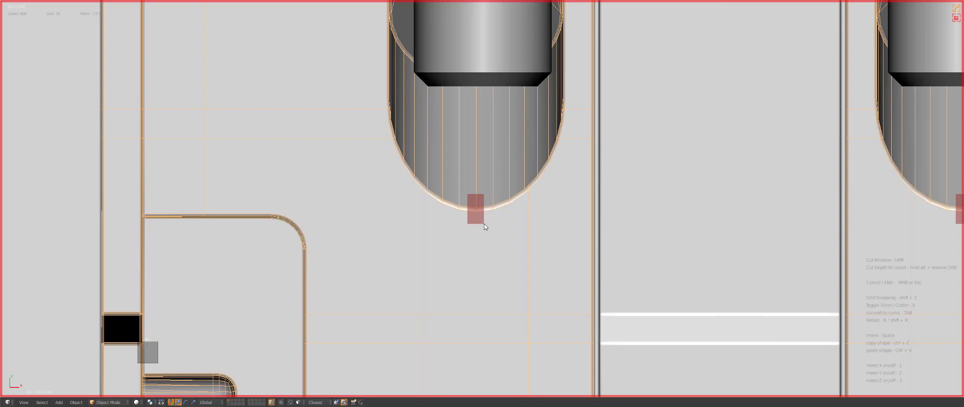
{"action": "left_click_drag", "start_coordinate": [486, 222], "coordinate": [486, 222], "text": "ctrl"}
{"action": "scroll", "coordinate": [523, 227], "scroll_direction": "down", "scroll_amount": 6}
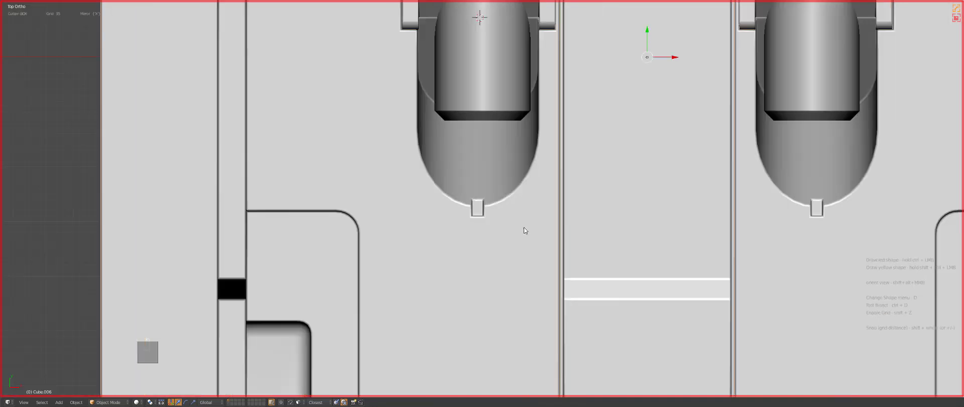
Cut two mirrored pairs of narrow upright slots into the main block along the inner edges of the side channels
{"action": "middle_click_drag", "start_coordinate": [502, 255], "coordinate": [430, 209]}
{"action": "key", "text": "KP_5"}
{"action": "key", "text": "z"}
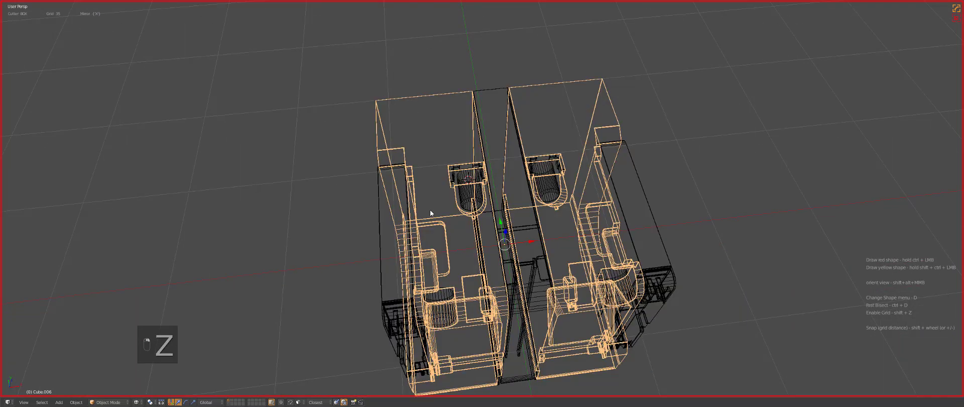
{"action": "key", "text": "KP_7"}
{"action": "key", "text": "KP_5"}
{"action": "key", "text": "KP_Decimal"}
{"action": "key", "text": "z"}
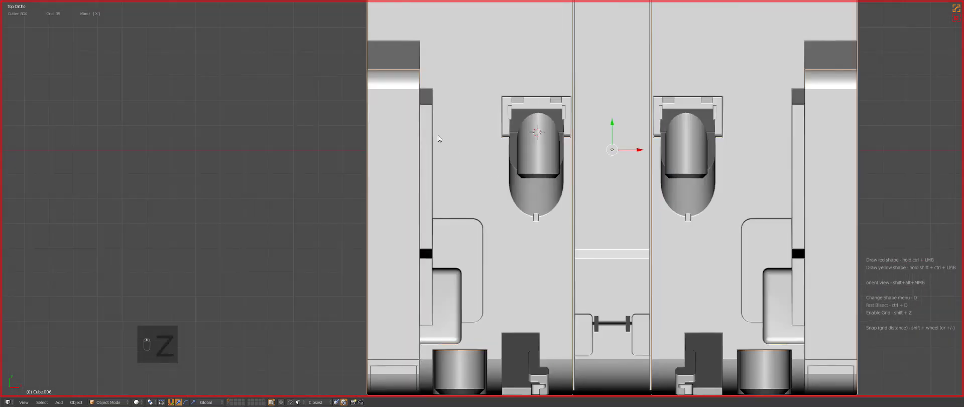
{"action": "left_click_drag", "start_coordinate": [430, 118], "coordinate": [435, 173], "text": "ctrl"}
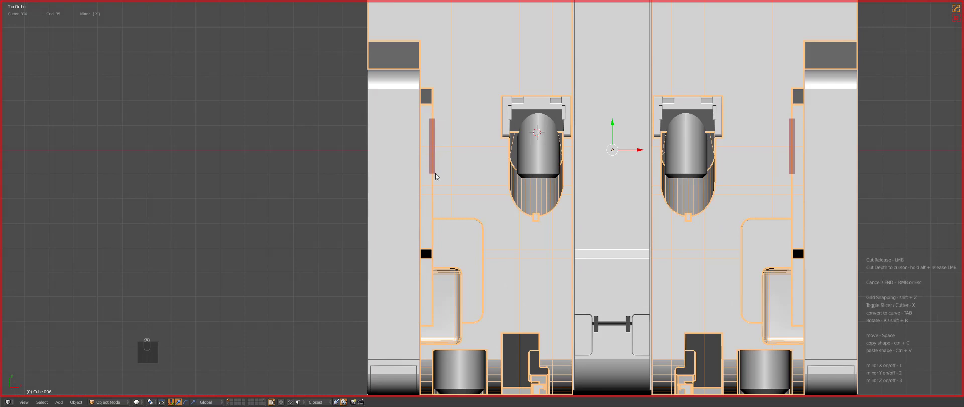
{"action": "left_click", "coordinate": [430, 207]}
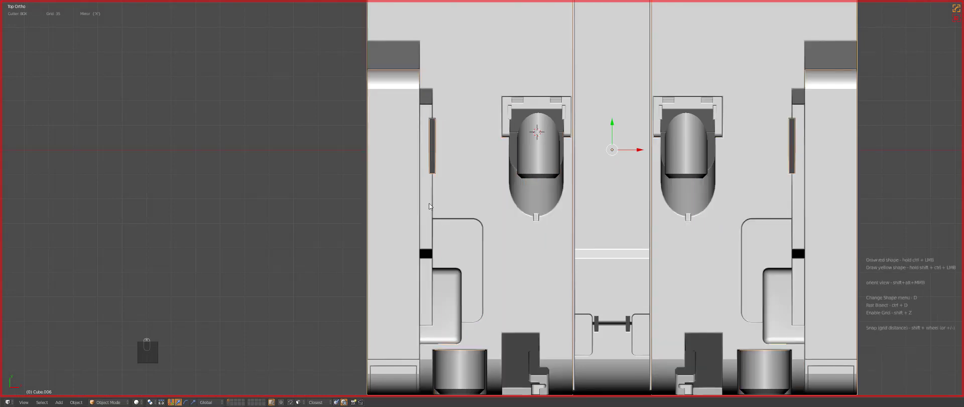
{"action": "left_click_drag", "start_coordinate": [430, 203], "coordinate": [435, 238], "text": "ctrl"}
Cut a shorter mirrored pair of narrow slots at the channel ends beside the rounded rectangular pockets
{"action": "middle_click_drag", "start_coordinate": [449, 285], "coordinate": [497, 207], "text": "shift"}
{"action": "scroll", "coordinate": [497, 210], "scroll_direction": "up", "scroll_amount": 3}
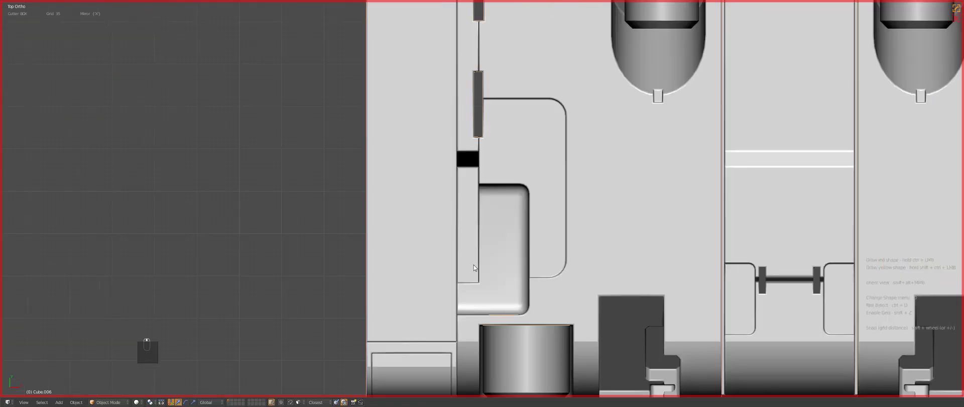
{"action": "left_click_drag", "start_coordinate": [474, 265], "coordinate": [478, 287], "text": "ctrl"}
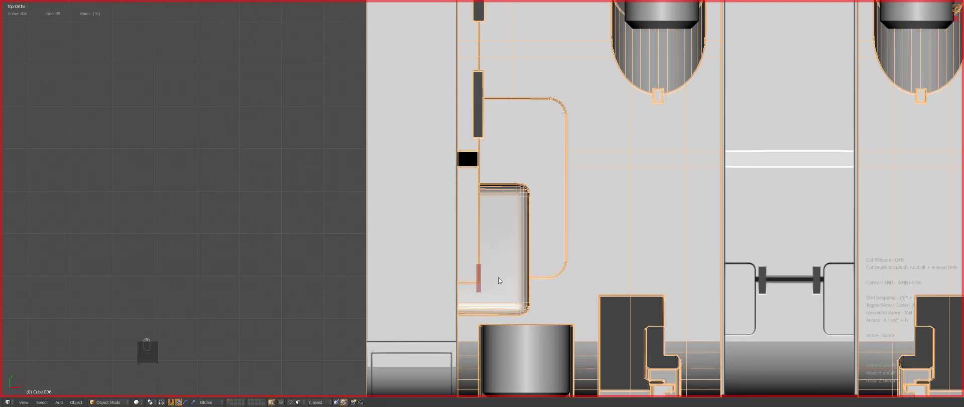
{"action": "scroll", "coordinate": [502, 258], "scroll_direction": "down", "scroll_amount": 5}
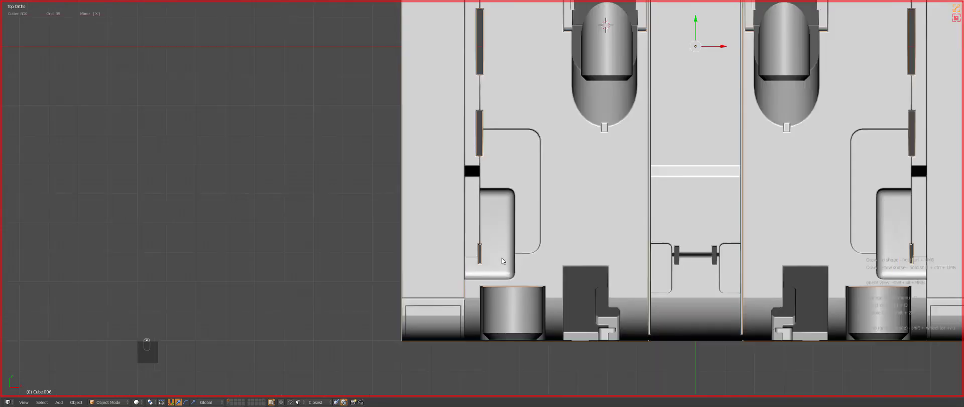
{"action": "middle_click_drag", "start_coordinate": [556, 278], "coordinate": [560, 251]}
{"action": "key", "text": "a"}
{"action": "key", "text": "KP_5"}
{"action": "key", "text": "a"}
{"action": "key", "text": "a"}
{"action": "scroll", "coordinate": [560, 245], "scroll_direction": "down", "scroll_amount": 3}
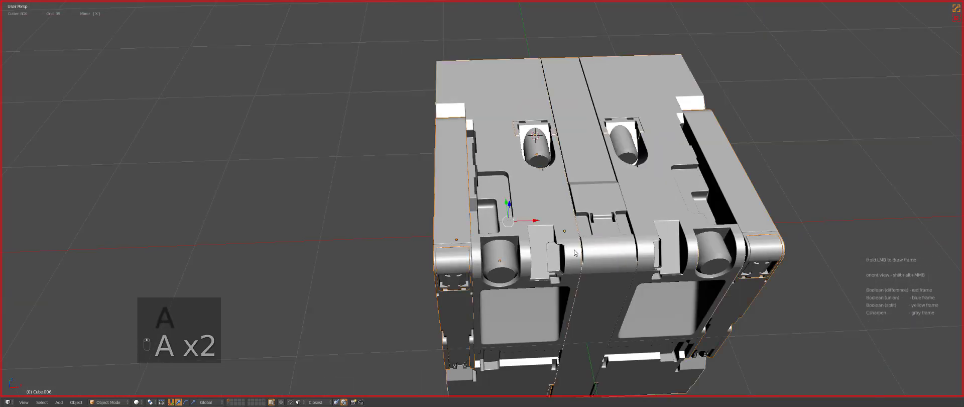
Demote the rear upper edge of the central strip and bevel it into a rounded edge
{"action": "middle_click_drag", "start_coordinate": [510, 221], "coordinate": [506, 260]}
{"action": "key", "text": "a"}
{"action": "scroll", "coordinate": [523, 204], "scroll_direction": "up", "scroll_amount": 2}
{"action": "middle_click_drag", "start_coordinate": [523, 203], "coordinate": [520, 348]}
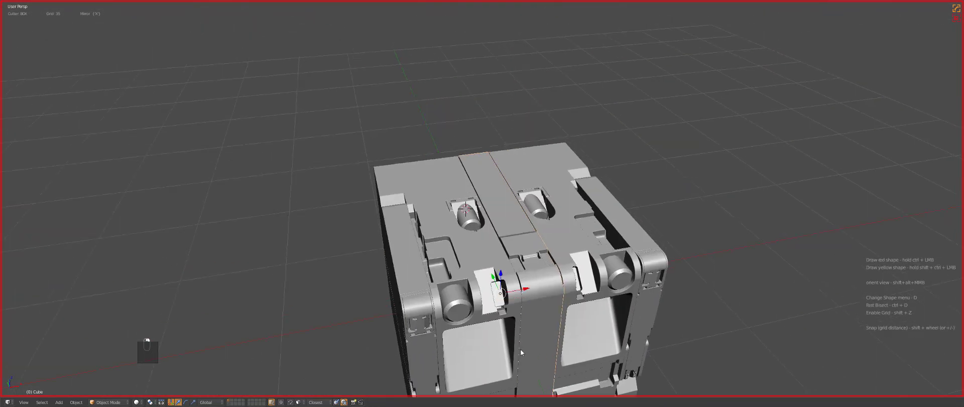
{"action": "key", "text": "Tab"}
{"action": "scroll", "coordinate": [298, 185], "scroll_direction": "up", "scroll_amount": 6}
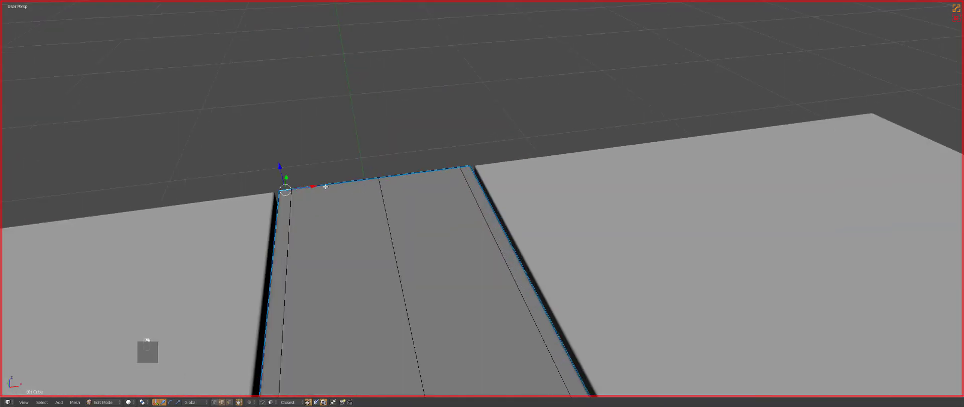
{"action": "key", "text": "q"}
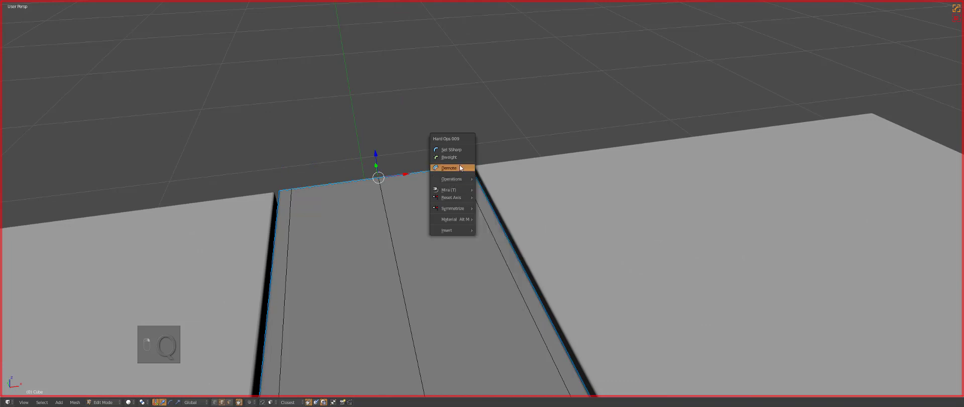
{"action": "left_click", "coordinate": [460, 168]}
{"action": "key", "text": "ctrl+b"}
{"action": "left_click", "coordinate": [526, 252]}
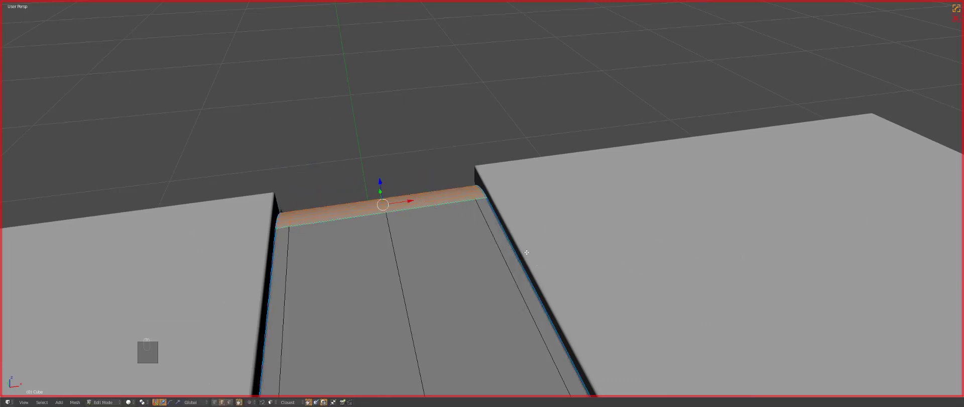
{"action": "key", "text": "Tab"}
Demote the rear upper edge segments of the mirrored main block and bevel them into a rounded edge
{"action": "scroll", "coordinate": [527, 252], "scroll_direction": "down", "scroll_amount": 5}
{"action": "key", "text": "a"}
{"action": "key", "text": "a"}
{"action": "middle_click_drag", "start_coordinate": [480, 249], "coordinate": [380, 268]}
{"action": "key", "text": "Tab"}
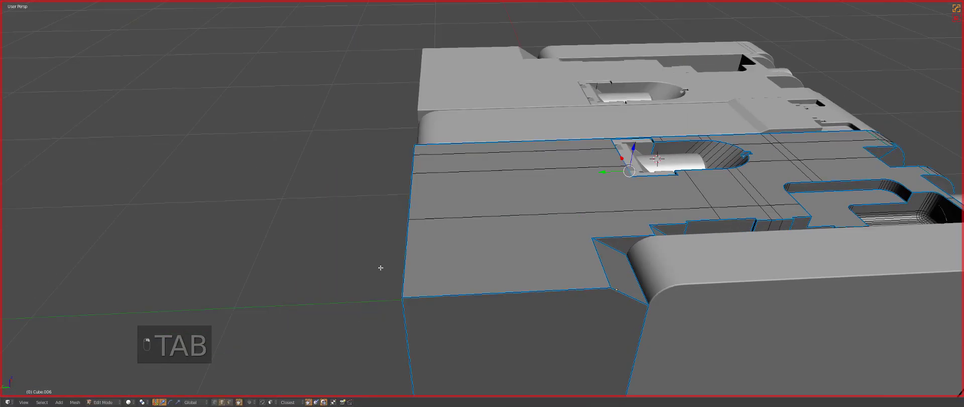
{"action": "right_click_drag", "start_coordinate": [404, 251], "coordinate": [403, 224]}
{"action": "right_click", "coordinate": [406, 221]}
{"action": "right_click", "coordinate": [410, 196], "text": "shift"}
{"action": "right_click", "coordinate": [412, 159], "text": "shift"}
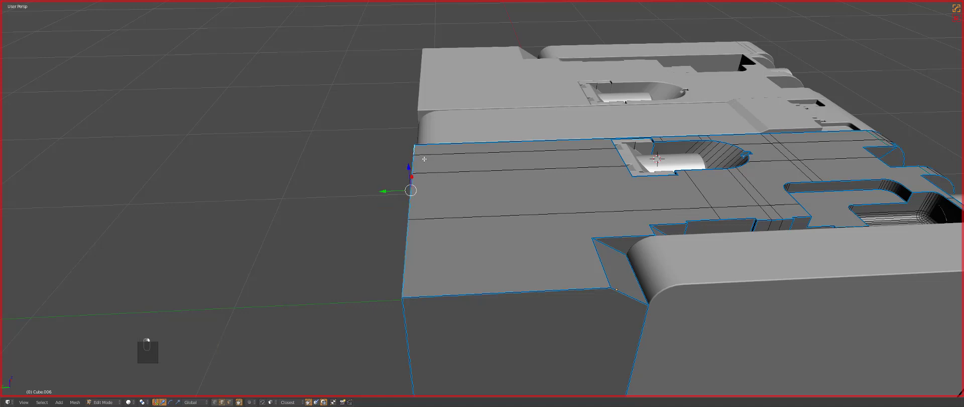
{"action": "key", "text": "q"}
{"action": "left_click", "coordinate": [419, 184]}
{"action": "key", "text": "ctrl+b"}
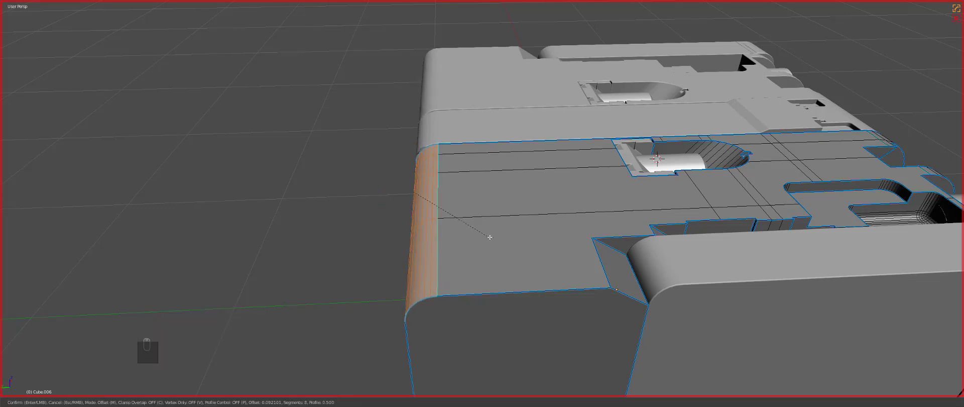
{"action": "left_click", "coordinate": [478, 219]}
{"action": "middle_click_drag", "start_coordinate": [477, 219], "coordinate": [427, 234]}
{"action": "key", "text": "Tab"}
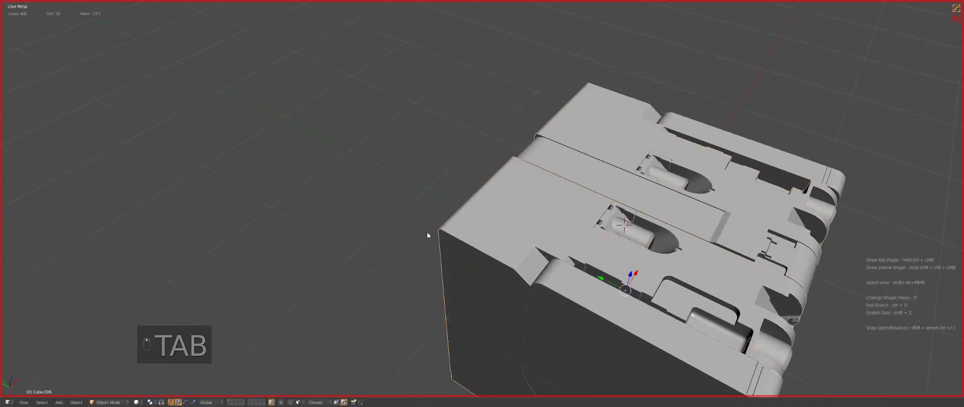
Cut a thin mirrored strip into the main block's outer side edges across the rear end of the side channels
{"action": "key", "text": "a"}
{"action": "key", "text": "a"}
{"action": "key", "text": "KP_7"}
{"action": "key", "text": "KP_5"}
{"action": "key", "text": "z"}
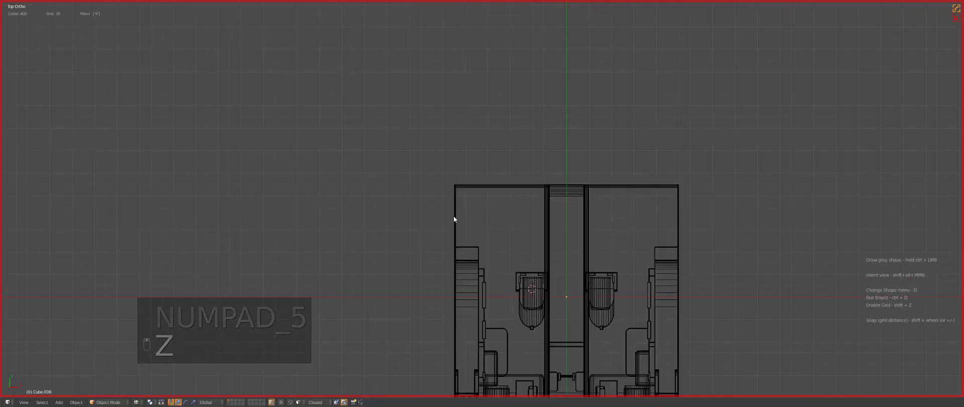
{"action": "key", "text": "z"}
{"action": "key", "text": "z"}
{"action": "scroll", "coordinate": [477, 231], "scroll_direction": "up", "scroll_amount": 5}
{"action": "key", "text": "z"}
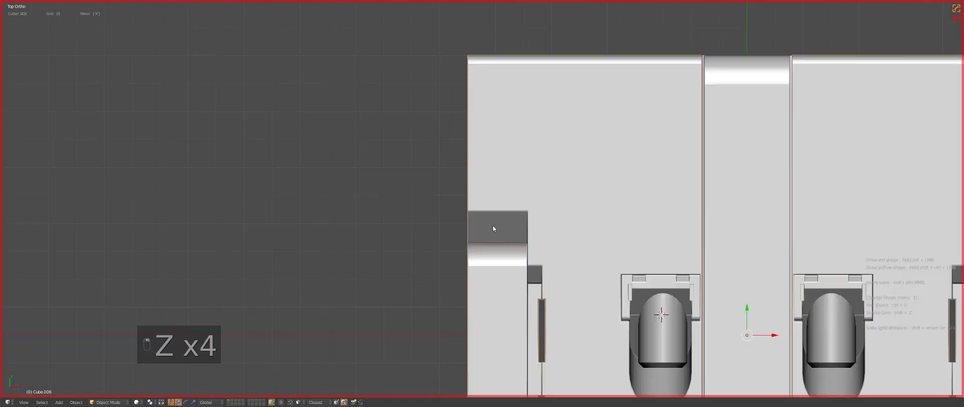
{"action": "key", "text": "alt+w"}
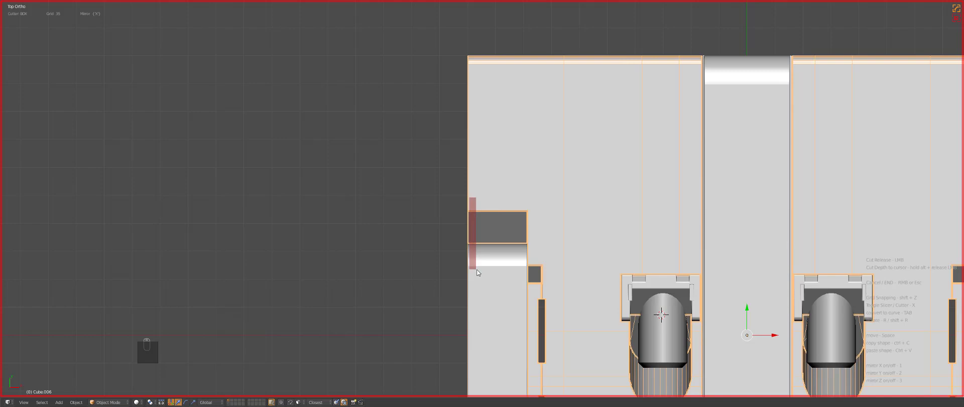
{"action": "left_click_drag", "start_coordinate": [477, 269], "coordinate": [478, 277]}
Examine the whole block in perspective and inspect the main block's edge layout in Edit Mode
{"action": "scroll", "coordinate": [481, 241], "scroll_direction": "down", "scroll_amount": 5}
{"action": "middle_click_drag", "start_coordinate": [452, 221], "coordinate": [551, 215]}
{"action": "key", "text": "a"}
{"action": "key", "text": "KP_5"}
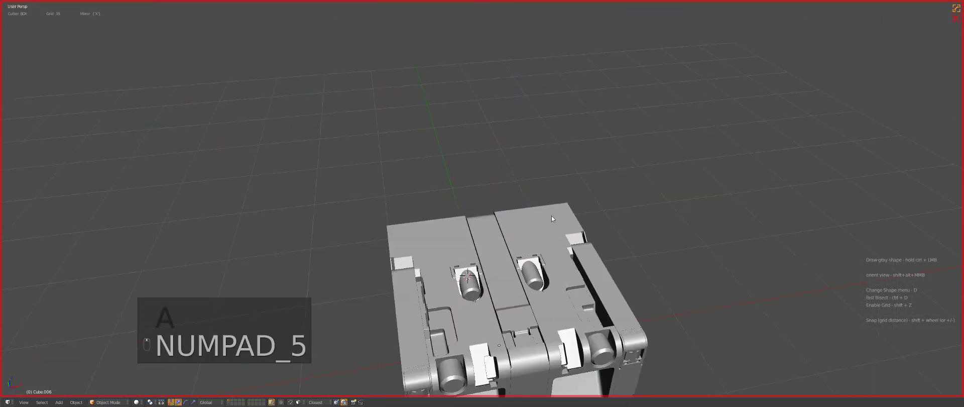
{"action": "key", "text": "a"}
{"action": "scroll", "coordinate": [502, 201], "scroll_direction": "up", "scroll_amount": 4}
{"action": "key", "text": "a"}
{"action": "key", "text": "Tab"}
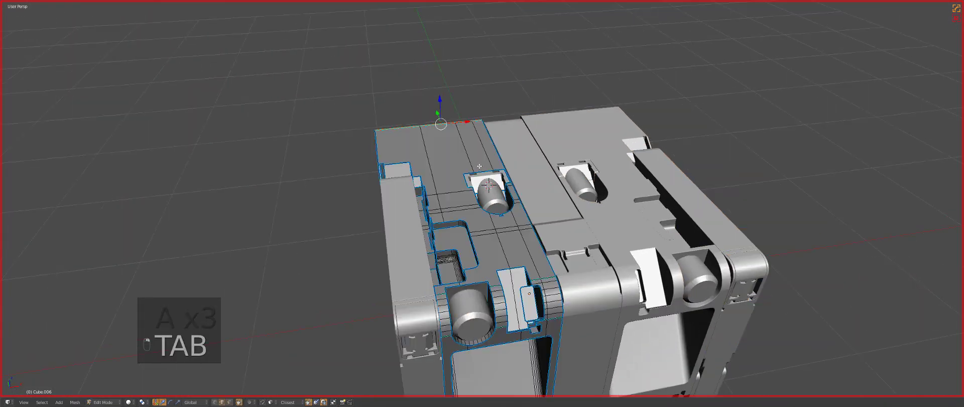
{"action": "middle_click_drag", "start_coordinate": [479, 166], "coordinate": [422, 45]}
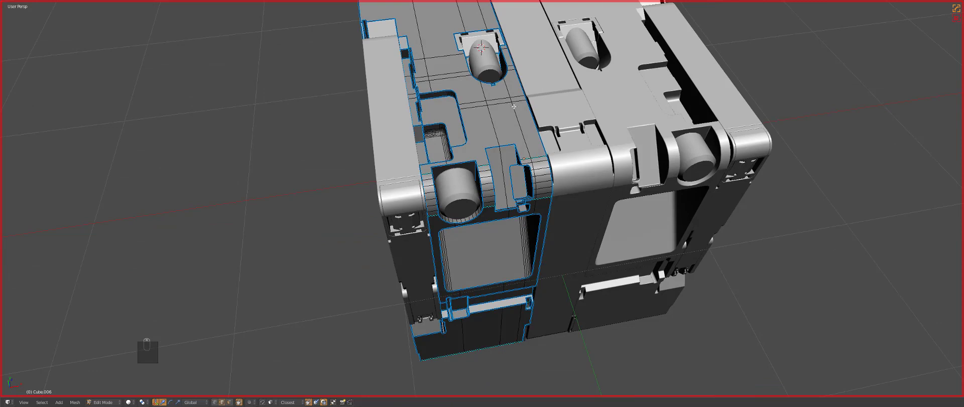
Dissolve the surplus edges running along the rounded fillet at the end of the main block's stepped side recess
{"action": "middle_click_drag", "start_coordinate": [506, 118], "coordinate": [469, 143]}
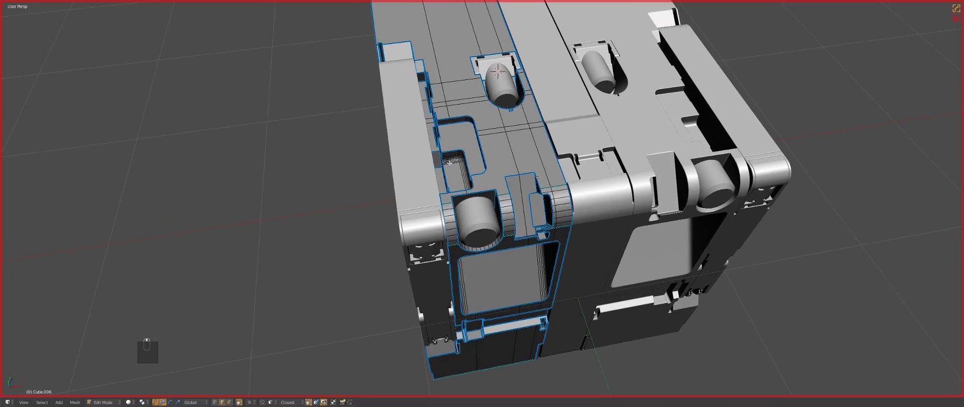
{"action": "scroll", "coordinate": [423, 177], "scroll_direction": "up", "scroll_amount": 10}
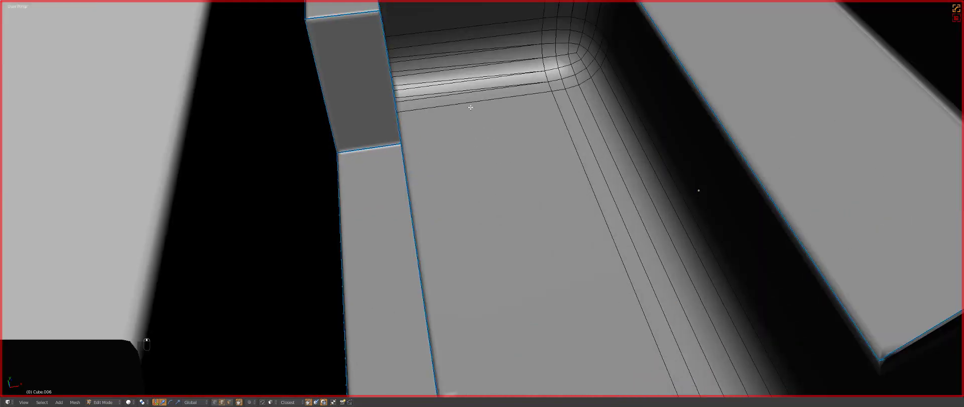
{"action": "key", "text": "ctrl+x"}
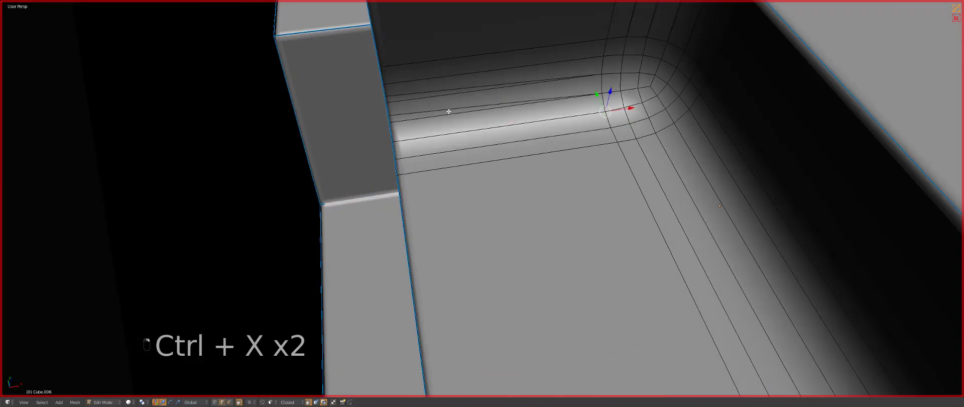
{"action": "key", "text": "ctrl+x"}
{"action": "key", "text": "ctrl+x"}
{"action": "scroll", "coordinate": [415, 184], "scroll_direction": "down", "scroll_amount": 5}
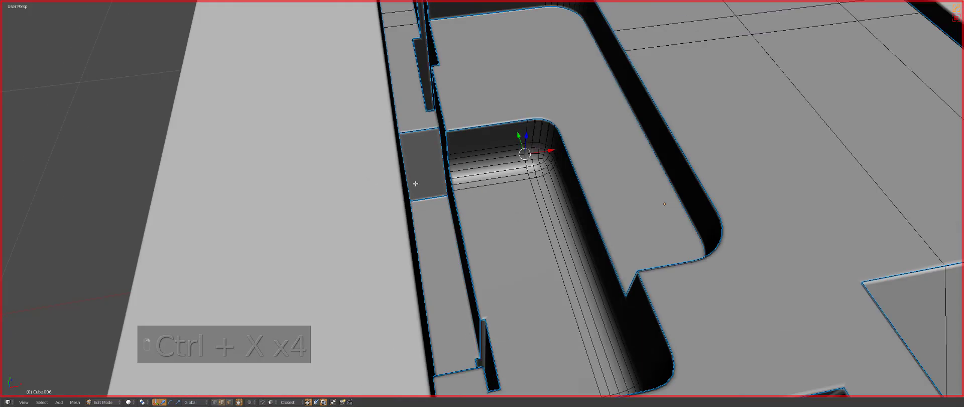
{"action": "middle_click_drag", "start_coordinate": [415, 184], "coordinate": [574, 157]}
{"action": "scroll", "coordinate": [573, 158], "scroll_direction": "up", "scroll_amount": 2}
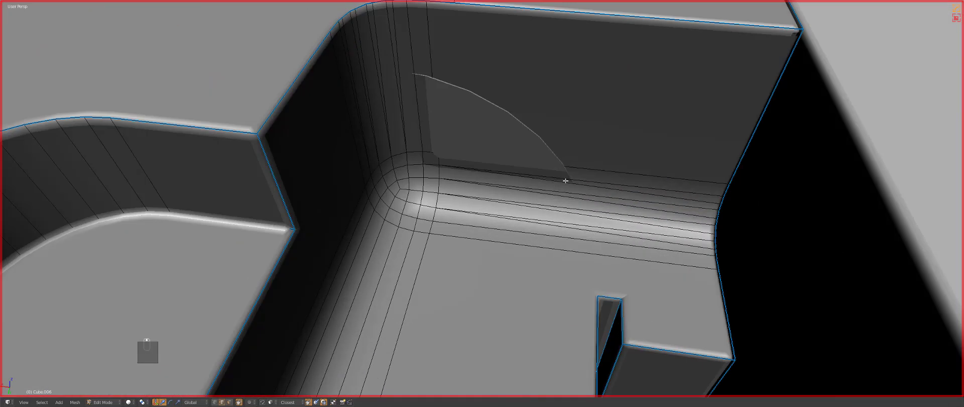
{"action": "key", "text": "ctrl+x"}
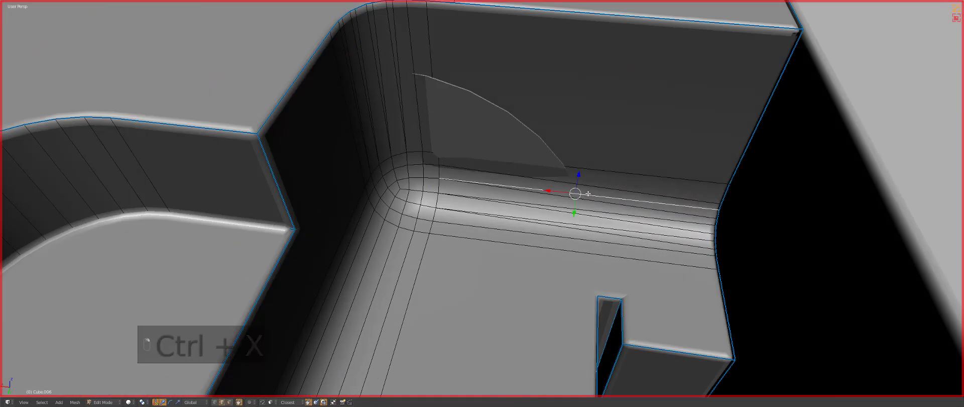
{"action": "key", "text": "ctrl+z"}
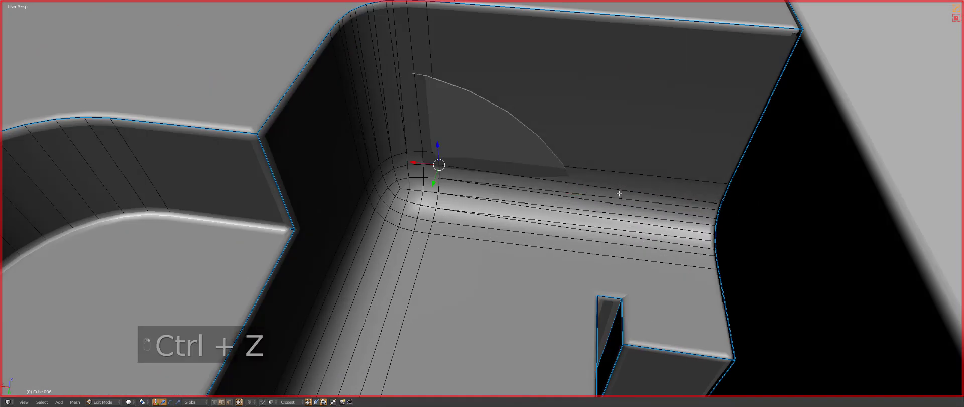
{"action": "key", "text": "ctrl+z"}
{"action": "key", "text": "ctrl+x"}
{"action": "key", "text": "ctrl+x"}
{"action": "right_click", "coordinate": [635, 219]}
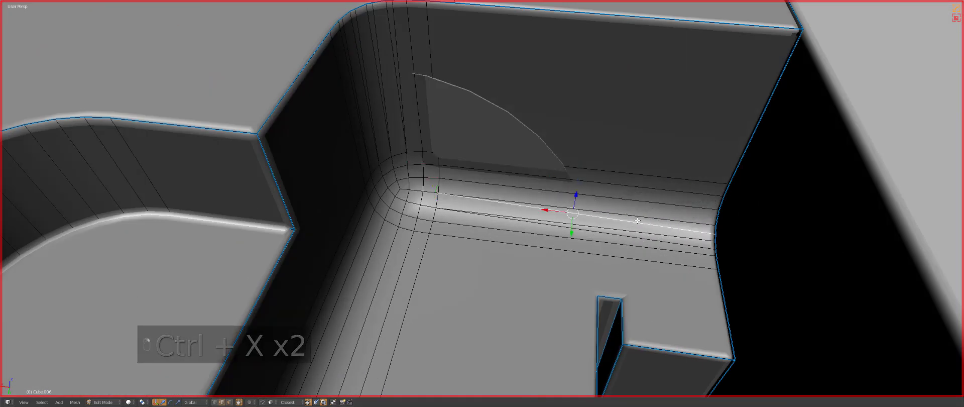
{"action": "key", "text": "ctrl+x"}
{"action": "right_click", "coordinate": [639, 234]}
{"action": "key", "text": "ctrl+x"}
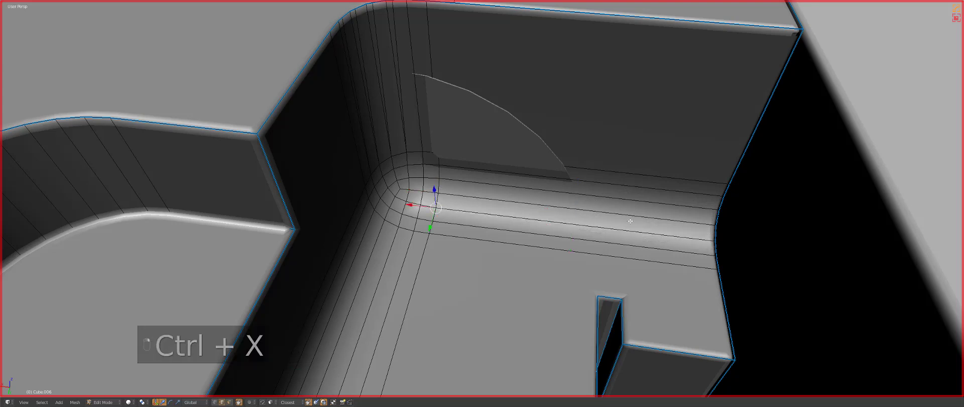
{"action": "scroll", "coordinate": [539, 151], "scroll_direction": "down", "scroll_amount": 2}
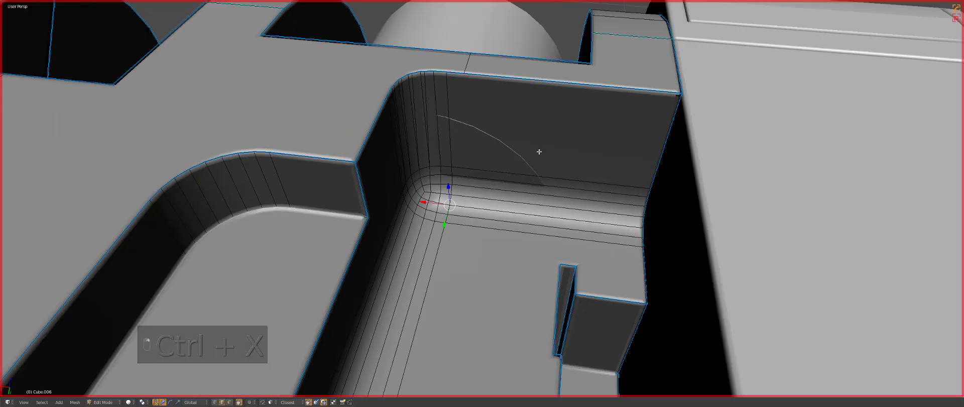
Leave Edit Mode and move the front cylinder slightly along the Y axis
{"action": "key", "text": "Tab"}
{"action": "right_click", "coordinate": [507, 32]}
{"action": "key", "text": "g"}
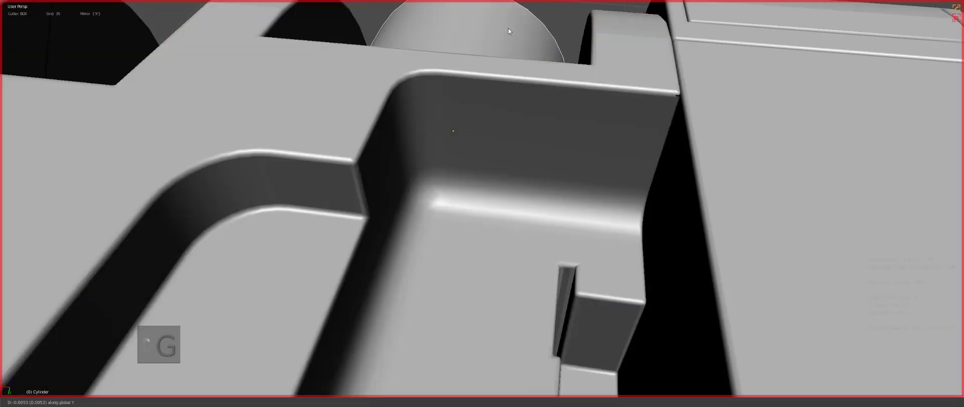
{"action": "left_click", "coordinate": [508, 28]}
Examine the whole block in perspective from the front and above
{"action": "scroll", "coordinate": [580, 150], "scroll_direction": "down", "scroll_amount": 6}
{"action": "scroll", "coordinate": [580, 149], "scroll_direction": "down", "scroll_amount": 3}
{"action": "key", "text": "a"}
{"action": "middle_click_drag", "start_coordinate": [580, 149], "coordinate": [477, 113]}
{"action": "scroll", "coordinate": [551, 122], "scroll_direction": "down", "scroll_amount": 2}
{"action": "key", "text": "a"}
{"action": "scroll", "coordinate": [476, 150], "scroll_direction": "down", "scroll_amount": 1}
{"action": "middle_click_drag", "start_coordinate": [482, 171], "coordinate": [528, 222]}
{"action": "key", "text": "a"}
{"action": "key", "text": "a"}
{"action": "key", "text": "a"}
Inspect the cutting material settings in the Hard Ops helper
{"action": "key", "text": "ctrl+grave"}
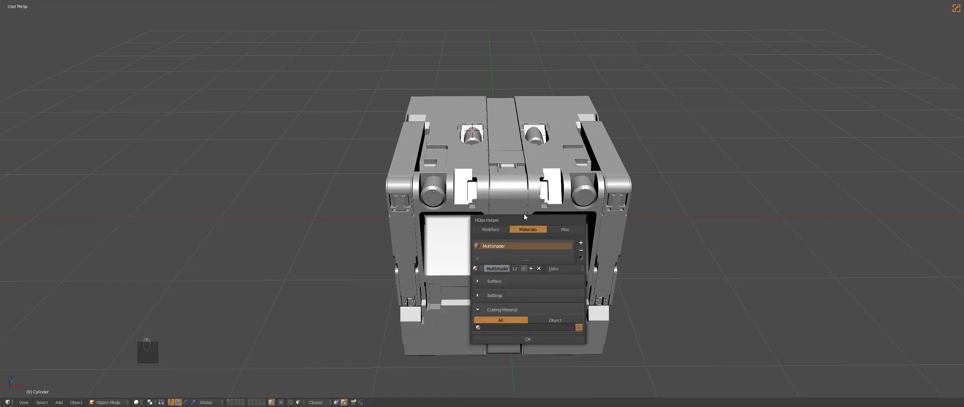
{"action": "key", "text": "Escape"}
{"action": "key", "text": "super"}
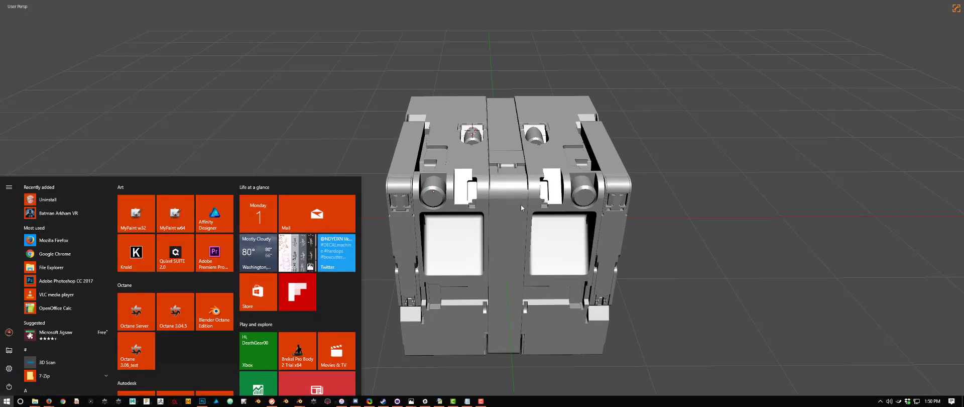
{"action": "left_click", "coordinate": [520, 206]}
{"action": "key", "text": "ctrl+grave"}
{"action": "left_click_drag", "start_coordinate": [521, 210], "coordinate": [617, 152]}
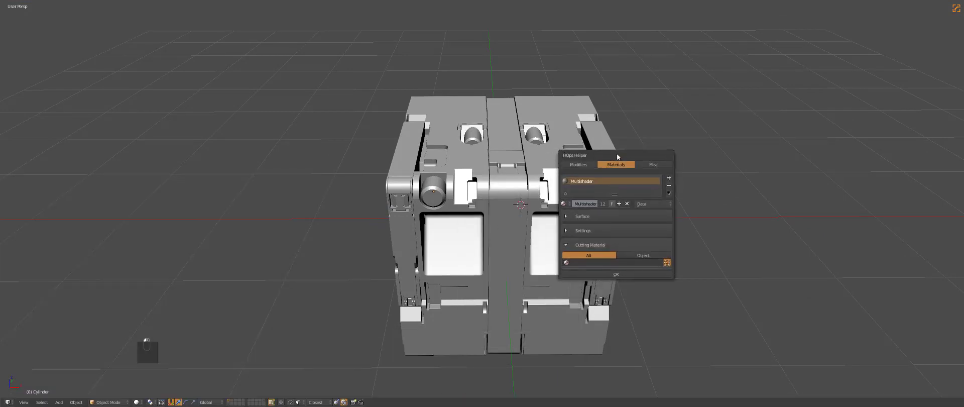
{"action": "left_click", "coordinate": [587, 259]}
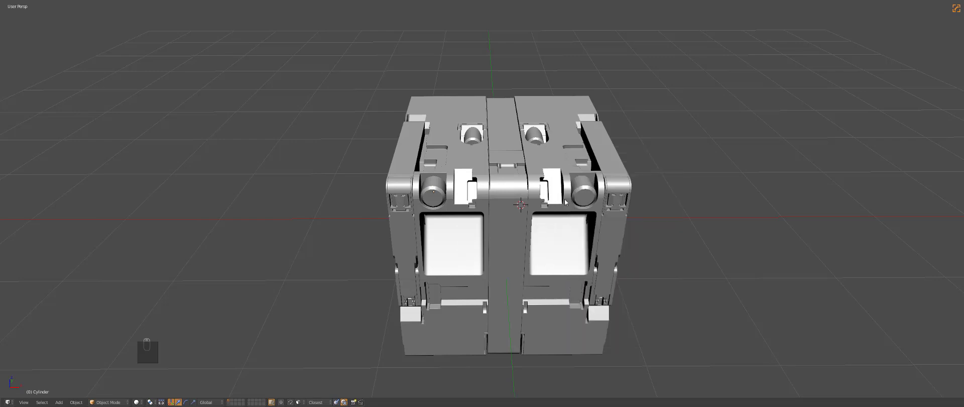
Select all objects, assign one dark material from the material list to them, and clear the selection
{"action": "key", "text": "a"}
{"action": "key", "text": "alt+m"}
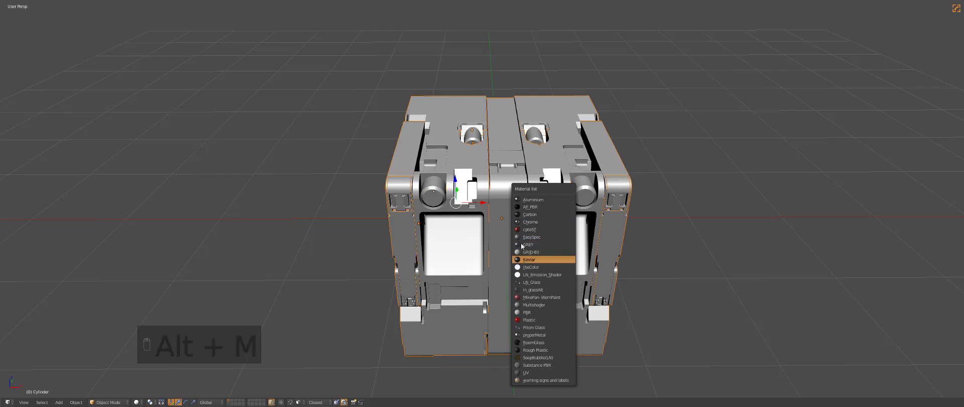
{"action": "left_click", "coordinate": [547, 259]}
{"action": "key", "text": "a"}
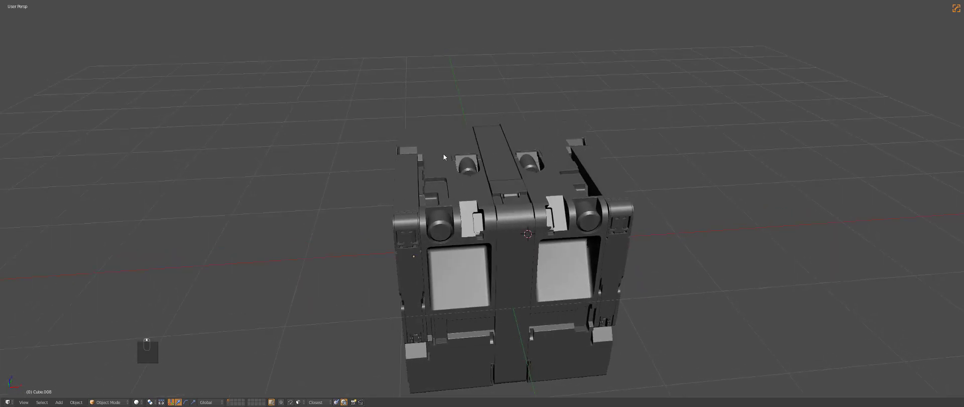
Move the cylinder in the rounded upper recess slightly along the X axis in the top orthographic view
{"action": "right_click", "coordinate": [443, 153]}
{"action": "middle_click_drag", "start_coordinate": [433, 152], "coordinate": [439, 185]}
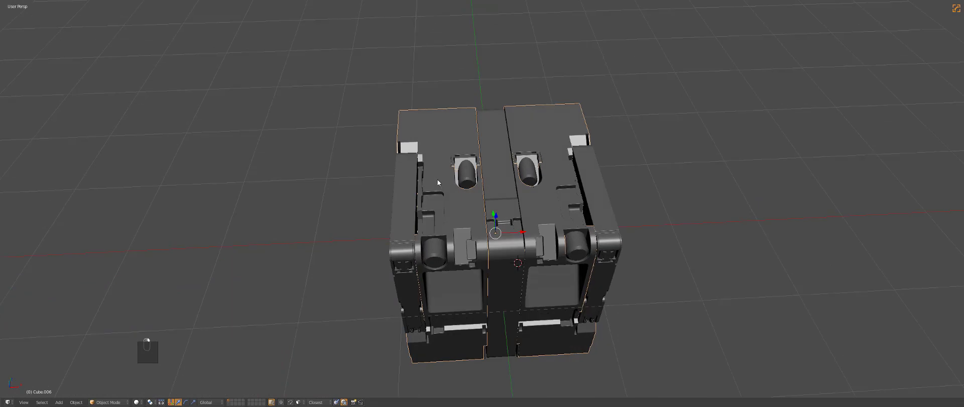
{"action": "key", "text": "KP_7"}
{"action": "key", "text": "KP_5"}
{"action": "key", "text": "KP_Decimal"}
{"action": "key", "text": "z"}
{"action": "key", "text": "z"}
{"action": "key", "text": "z"}
{"action": "scroll", "coordinate": [436, 182], "scroll_direction": "up", "scroll_amount": 3}
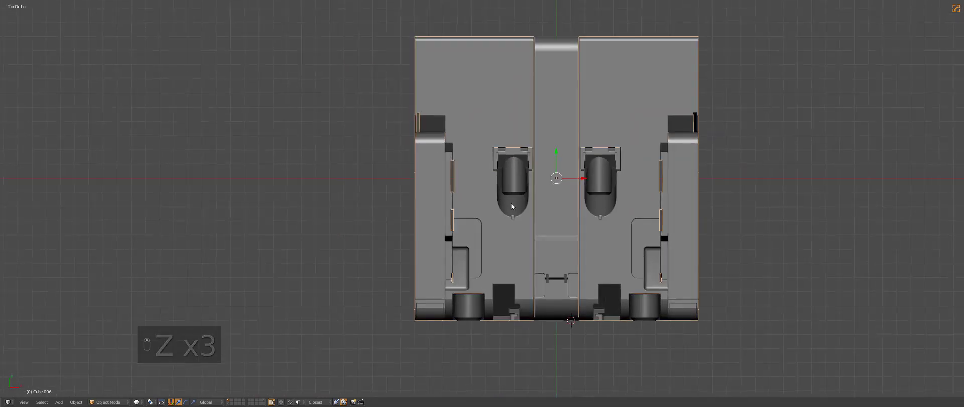
{"action": "right_click", "coordinate": [435, 202]}
{"action": "key", "text": "g"}
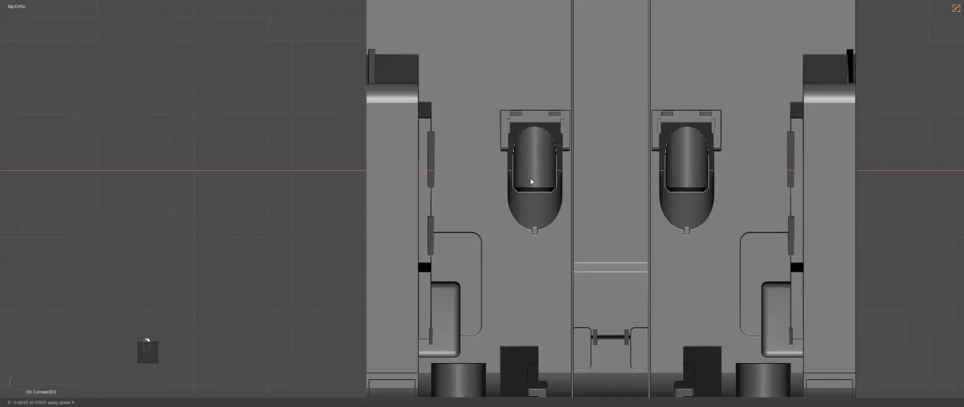
{"action": "left_click", "coordinate": [530, 176]}
Examine the main block's side channels and recesses from above in wireframe and solid shading
{"action": "scroll", "coordinate": [531, 191], "scroll_direction": "down", "scroll_amount": 2}
{"action": "key", "text": "a"}
{"action": "middle_click_drag", "start_coordinate": [534, 263], "coordinate": [567, 217], "text": "shift"}
{"action": "scroll", "coordinate": [515, 225], "scroll_direction": "up", "scroll_amount": 1}
{"action": "right_click", "coordinate": [515, 225]}
{"action": "scroll", "coordinate": [512, 223], "scroll_direction": "down", "scroll_amount": 2}
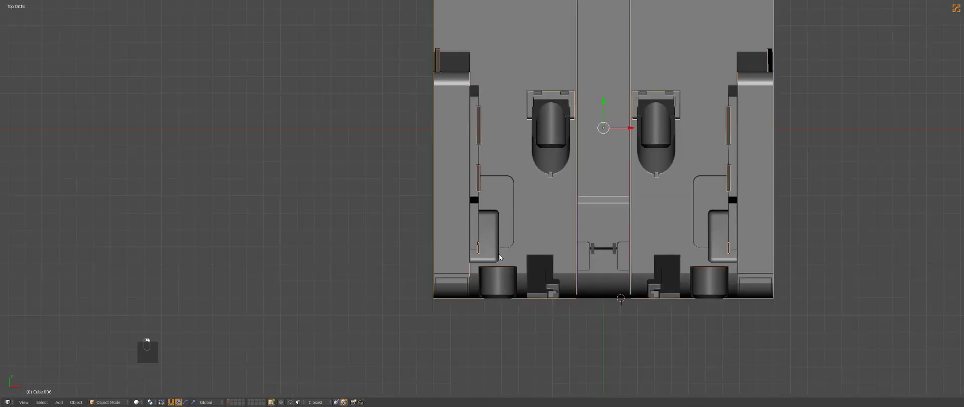
{"action": "key", "text": "z"}
{"action": "scroll", "coordinate": [500, 215], "scroll_direction": "up", "scroll_amount": 2}
{"action": "key", "text": "z"}
{"action": "scroll", "coordinate": [497, 213], "scroll_direction": "up", "scroll_amount": 1}
{"action": "key", "text": "z"}
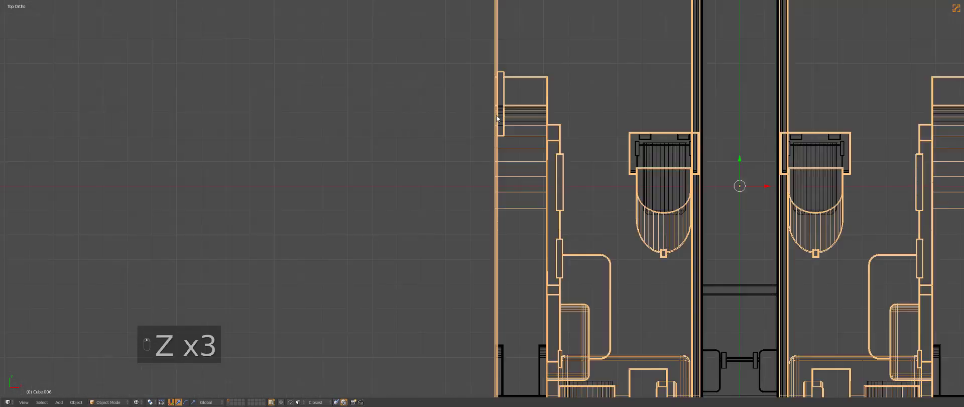
{"action": "key", "text": "z"}
{"action": "key", "text": "z"}
Select the outer side panels and cut thin mirrored strips into their long upper edges with BoxCutter
{"action": "right_click", "coordinate": [497, 99]}
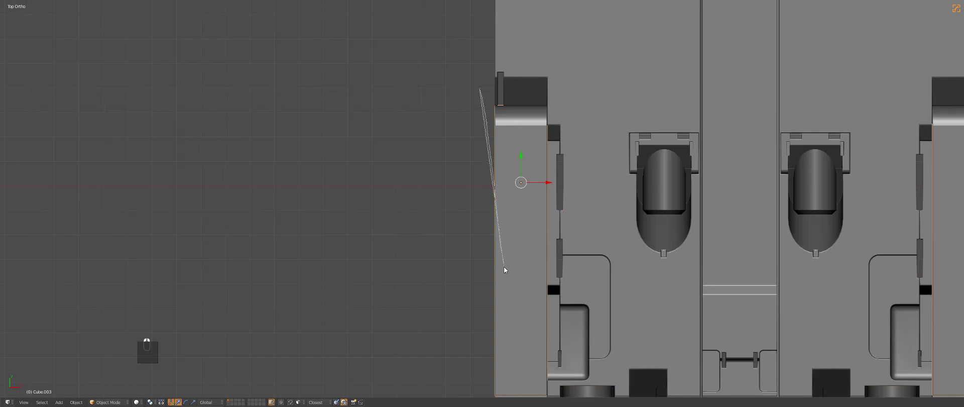
{"action": "key", "text": "alt+w"}
{"action": "left_click_drag", "start_coordinate": [472, 86], "coordinate": [507, 250]}
{"action": "key", "text": "a"}
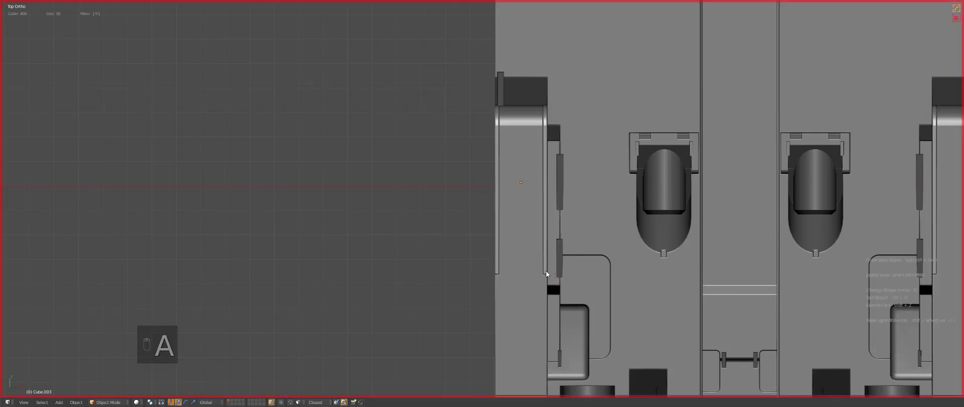
Examine the main block's front end in wireframe from the top and front views
{"action": "middle_click_drag", "start_coordinate": [547, 270], "coordinate": [552, 244]}
{"action": "key", "text": "z"}
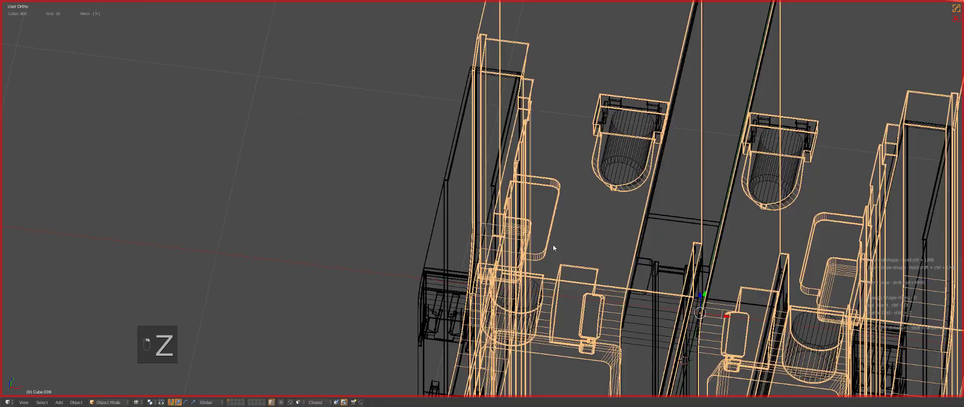
{"action": "key", "text": "KP_7"}
{"action": "key", "text": "z"}
{"action": "scroll", "coordinate": [577, 249], "scroll_direction": "up", "scroll_amount": 3}
{"action": "key", "text": "z"}
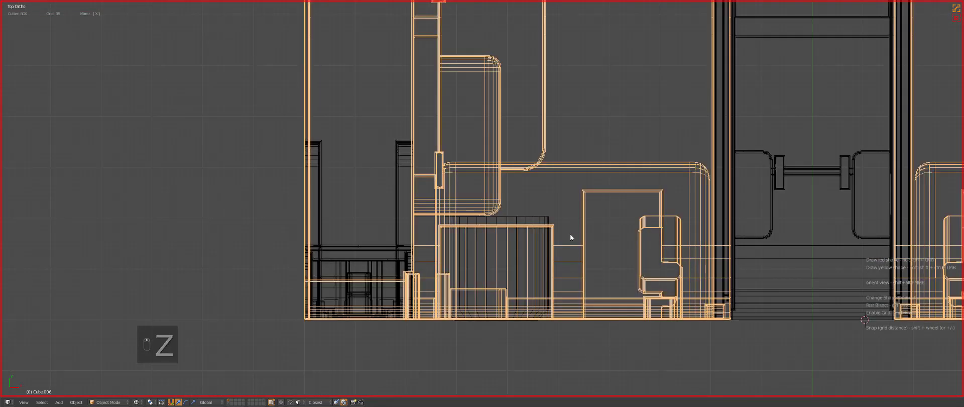
{"action": "key", "text": "z"}
{"action": "key", "text": "KP_1"}
{"action": "key", "text": "z"}
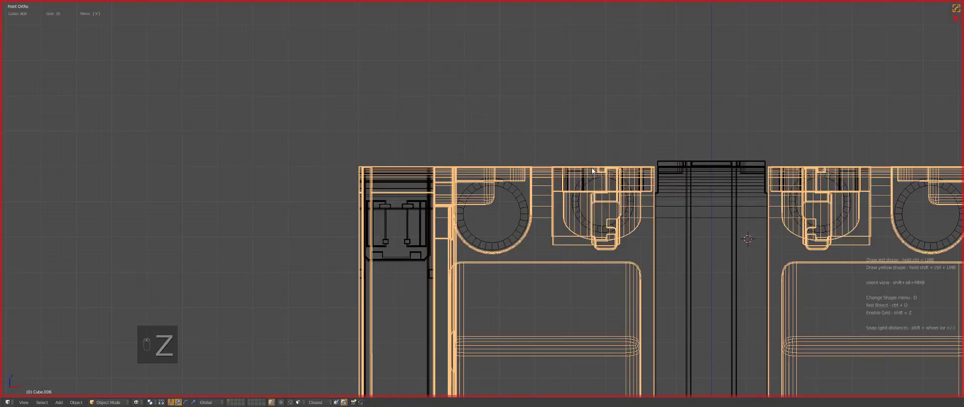
{"action": "key", "text": "z"}
{"action": "key", "text": "z"}
Slice a narrow mirrored strip through the main block's upper surface beside the inner edge of the front cylinder recess
{"action": "mouse_move", "coordinate": [544, 133]}
{"action": "left_mouse_down", "text": "ctrl+shift"}
{"action": "mouse_move", "coordinate": [574, 170]}
{"action": "mouse_move", "coordinate": [610, 249]}
{"action": "left_mouse_up", "text": "ctrl+shift"}
{"action": "key", "text": "z"}
{"action": "scroll", "coordinate": [554, 161], "scroll_direction": "up", "scroll_amount": 1}
{"action": "left_click_drag", "start_coordinate": [539, 156], "coordinate": [540, 184], "text": "ctrl+shift"}
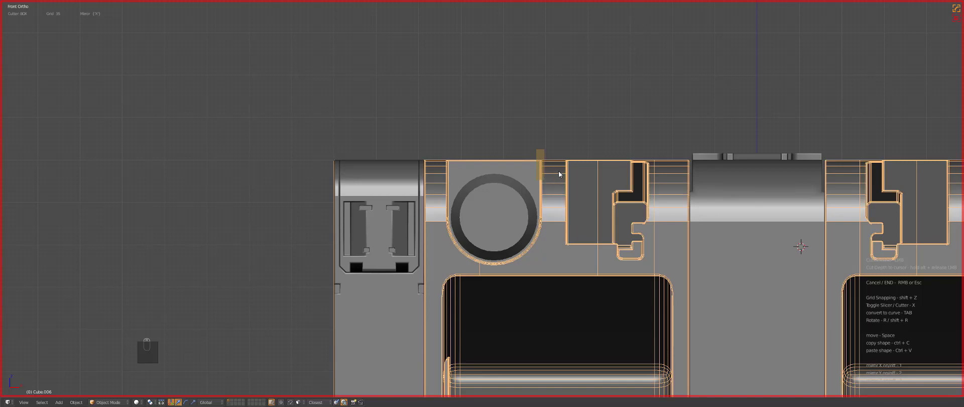
{"action": "left_click_drag", "start_coordinate": [558, 173], "coordinate": [559, 169], "text": "ctrl+shift"}
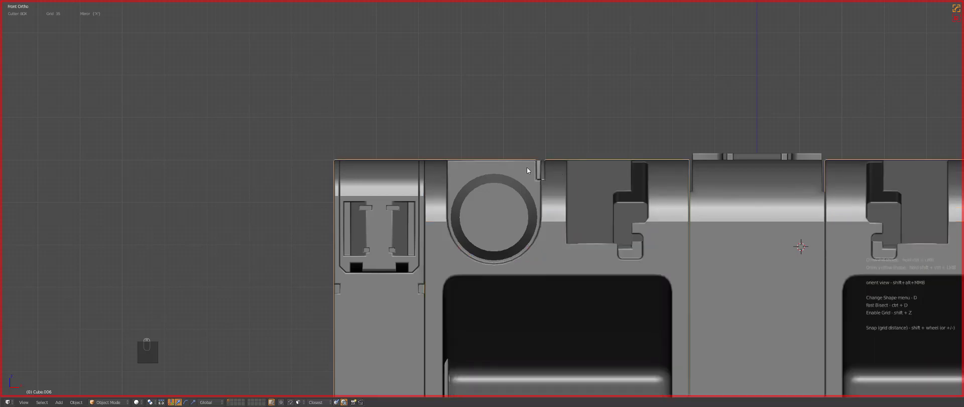
{"action": "key", "text": "z"}
Inspect the new slice up close and adjust the main block's bevel width with Hard Ops
{"action": "middle_click_drag", "start_coordinate": [527, 172], "coordinate": [534, 183]}
{"action": "key", "text": "z"}
{"action": "scroll", "coordinate": [533, 183], "scroll_direction": "up", "scroll_amount": 4}
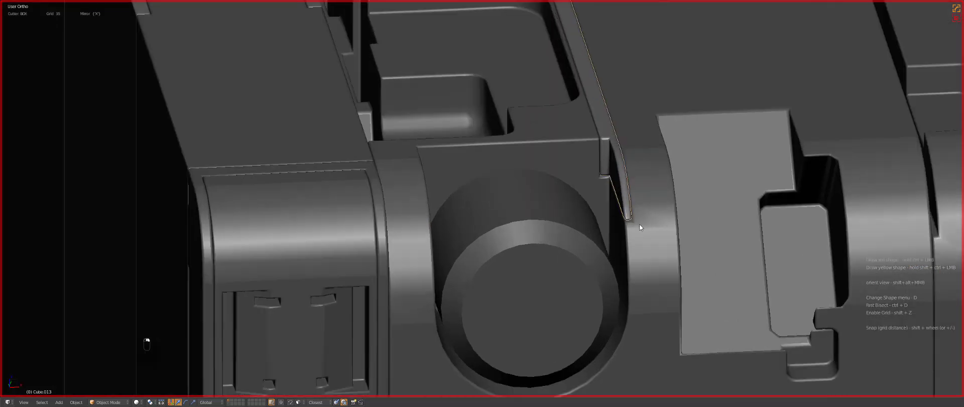
{"action": "key", "text": "Tab"}
{"action": "key", "text": "Tab"}
{"action": "scroll", "coordinate": [567, 221], "scroll_direction": "down", "scroll_amount": 1}
{"action": "key", "text": "q"}
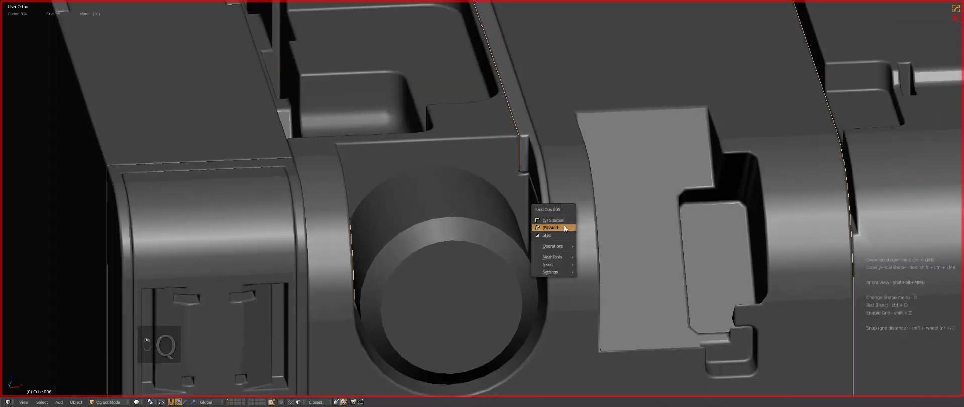
{"action": "left_click", "coordinate": [564, 225]}
{"action": "scroll", "coordinate": [568, 219], "scroll_direction": "down", "scroll_amount": 5}
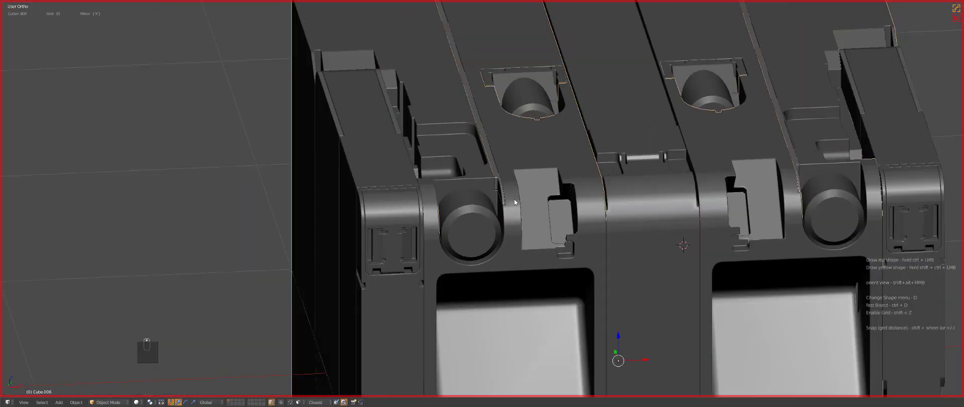
Select all parts and slice the front end off across the full width in top view with a mirrored BoxCutter box
{"action": "key", "text": "a"}
{"action": "key", "text": "a"}
{"action": "key", "text": "z"}
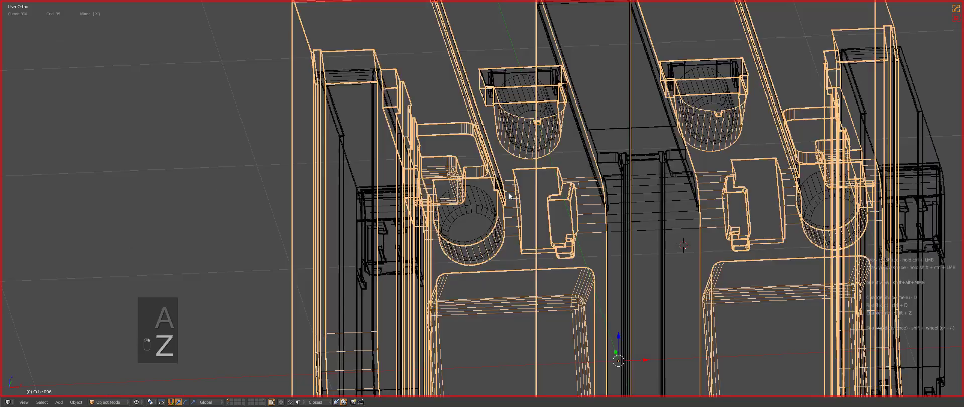
{"action": "key", "text": "KP_7"}
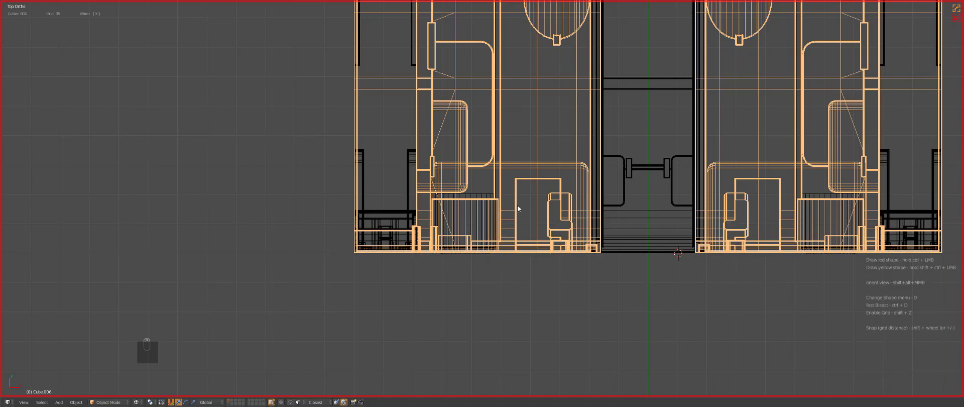
{"action": "key", "text": "ctrl+grave"}
{"action": "left_click", "coordinate": [552, 340]}
{"action": "left_click_drag", "start_coordinate": [622, 311], "coordinate": [333, 195], "text": "ctrl"}
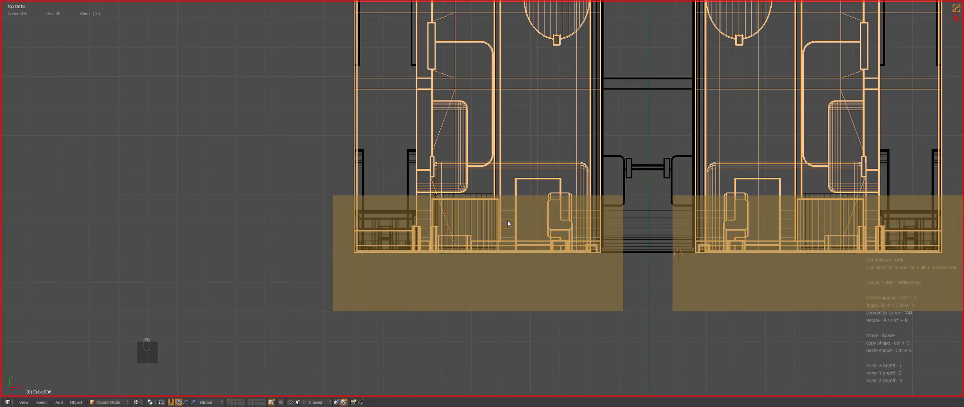
{"action": "left_click", "coordinate": [513, 121]}
{"action": "key", "text": "z"}
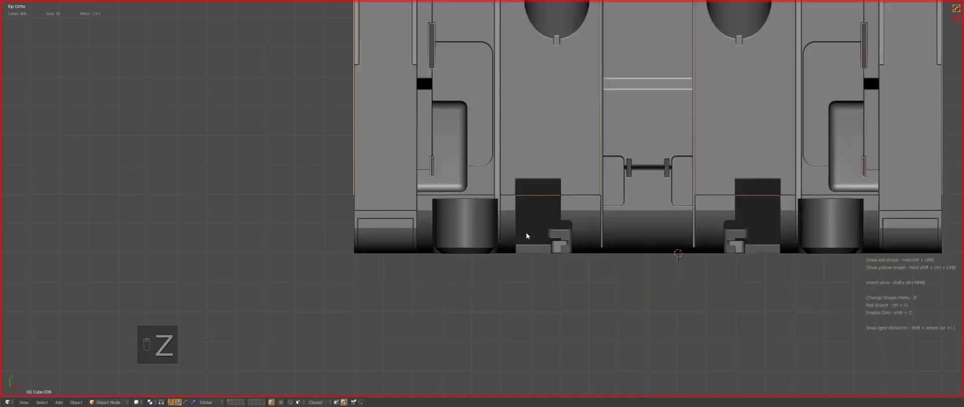
Set the cutting material in the Hard Ops helper by searching for "pla"
{"action": "key", "text": "ctrl+grave"}
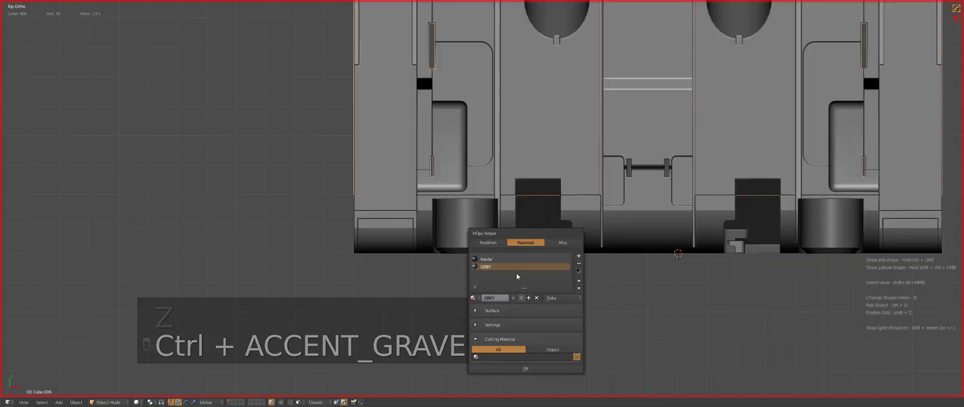
{"action": "left_click", "coordinate": [524, 356]}
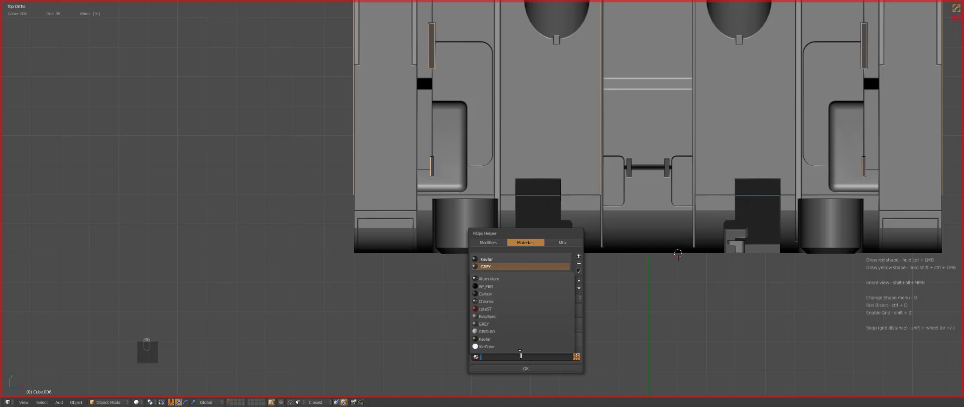
{"action": "type", "text": "pla"}
{"action": "key", "text": "Return"}
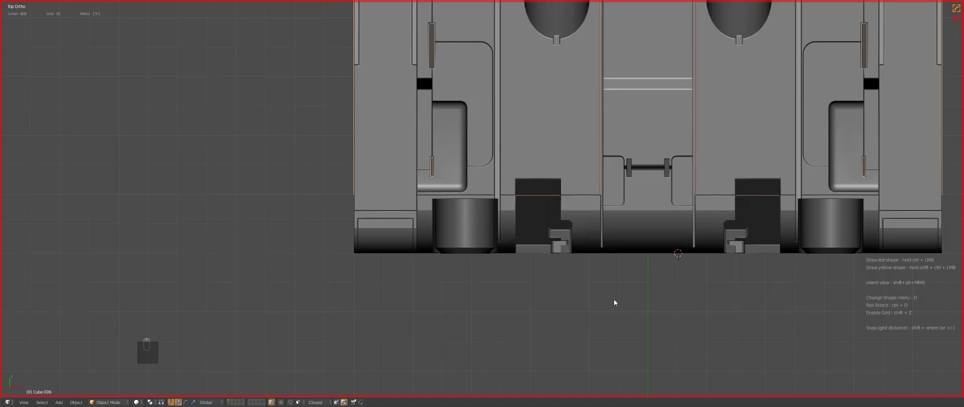
Select the central panel in front view and slice narrow mirrored vertical strips from its upper side edges
{"action": "key", "text": "KP_1"}
{"action": "key", "text": "a"}
{"action": "key", "text": "a"}
{"action": "middle_click_drag", "start_coordinate": [650, 303], "coordinate": [612, 235], "text": "shift"}
{"action": "scroll", "coordinate": [614, 227], "scroll_direction": "up", "scroll_amount": 2}
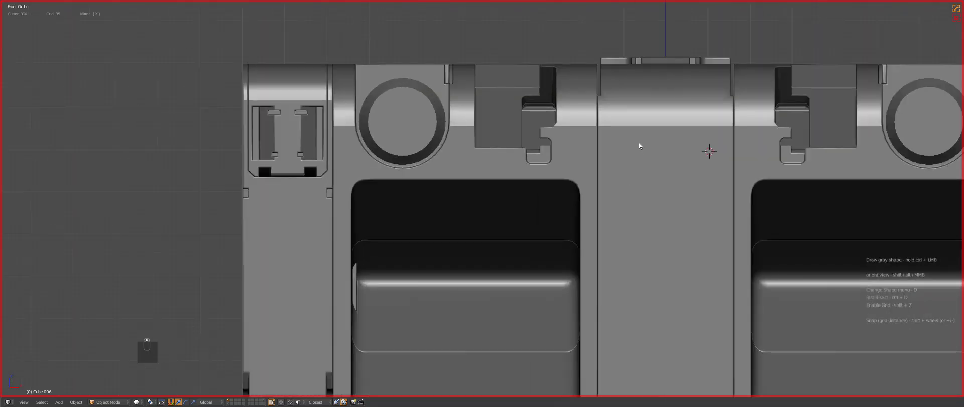
{"action": "middle_click_drag", "start_coordinate": [640, 133], "coordinate": [568, 249], "text": "shift"}
{"action": "scroll", "coordinate": [568, 221], "scroll_direction": "up", "scroll_amount": 3}
{"action": "right_click", "coordinate": [571, 169]}
{"action": "key", "text": "z"}
{"action": "scroll", "coordinate": [570, 171], "scroll_direction": "up", "scroll_amount": 2}
{"action": "left_click_drag", "start_coordinate": [567, 123], "coordinate": [595, 279], "text": "ctrl+shift"}
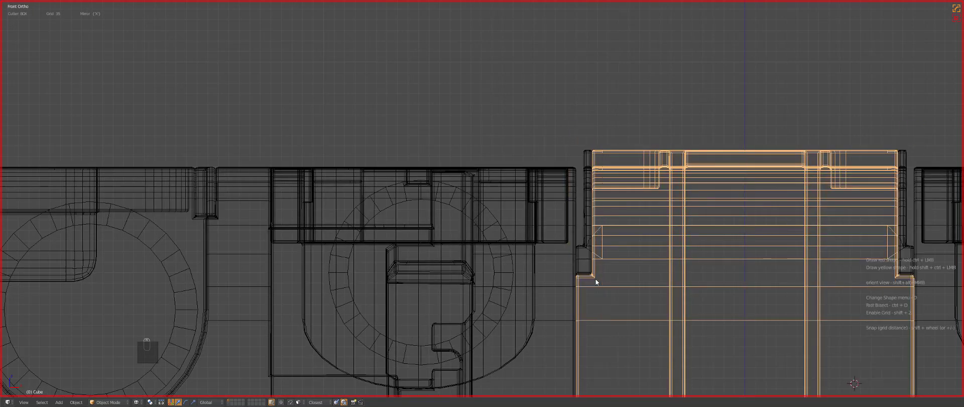
{"action": "key", "text": "z"}
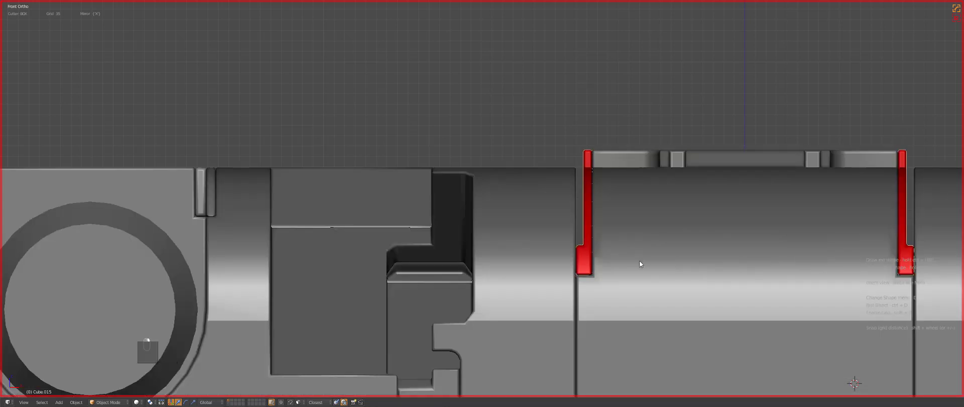
Refresh the sharpening and bevel of the central panel and its new strips with Hard Ops
{"action": "key", "text": "q"}
{"action": "left_click", "coordinate": [638, 262]}
{"action": "key", "text": "q"}
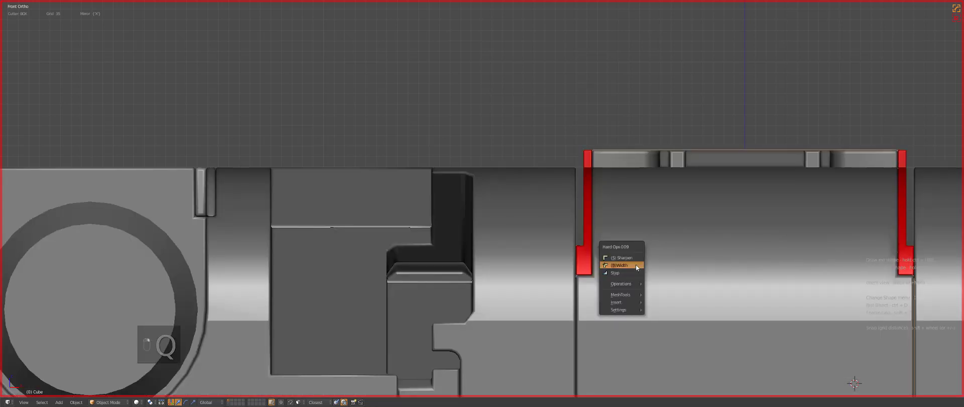
{"action": "left_click", "coordinate": [640, 264]}
Dissolve stray geometry on the central panel's curved front beside the new strip
{"action": "key", "text": "Tab"}
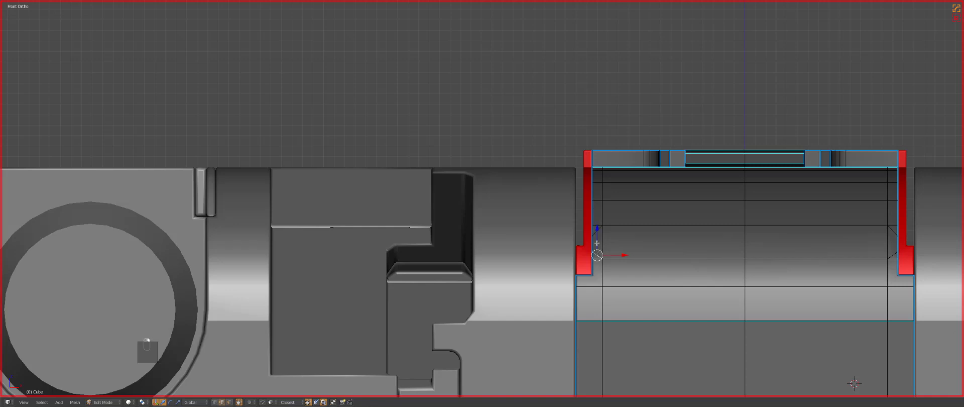
{"action": "right_click", "coordinate": [596, 229]}
{"action": "key", "text": "ctrl+x"}
{"action": "key", "text": "ctrl+x"}
{"action": "key", "text": "Tab"}
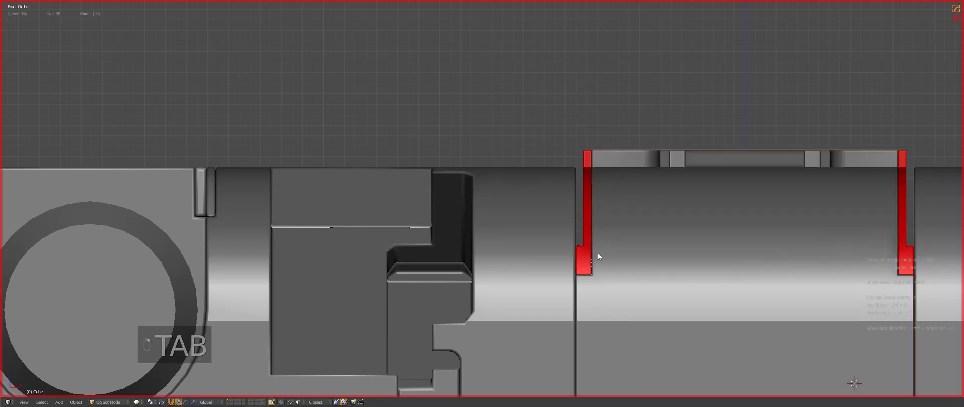
Edit the red curved strip beside the central panel and dissolve surplus geometry near its lower end
{"action": "scroll", "coordinate": [598, 253], "scroll_direction": "down", "scroll_amount": 2}
{"action": "middle_click_drag", "start_coordinate": [570, 255], "coordinate": [608, 292]}
{"action": "scroll", "coordinate": [607, 292], "scroll_direction": "up", "scroll_amount": 2}
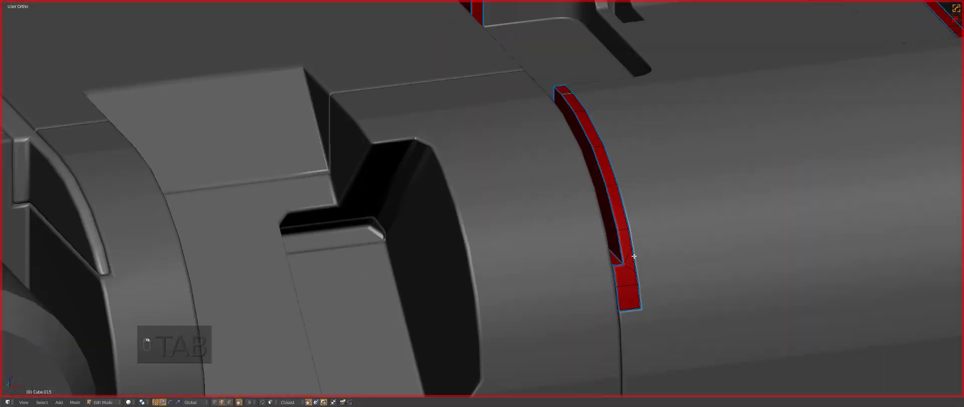
{"action": "right_click", "coordinate": [624, 261]}
{"action": "key", "text": "ctrl+x"}
{"action": "key", "text": "ctrl+x"}
Round the lower end of the red curved strip with a multi-segment edge bevel
{"action": "key", "text": "q"}
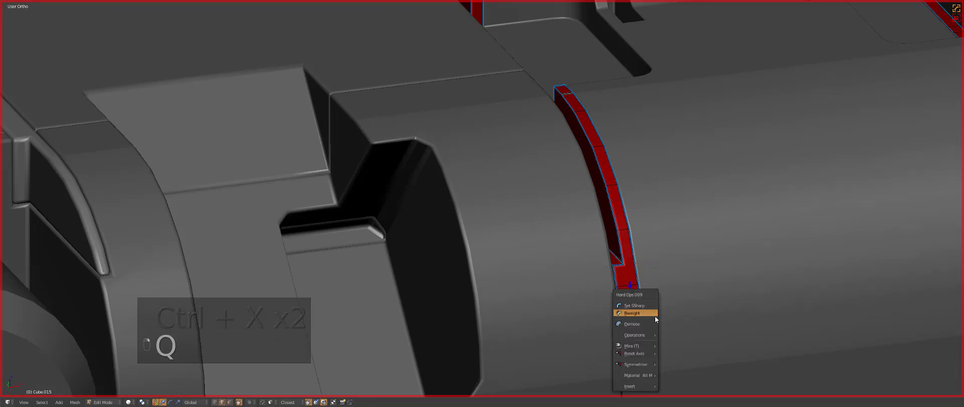
{"action": "left_click", "coordinate": [643, 321]}
{"action": "key", "text": "ctrl+b"}
{"action": "scroll", "coordinate": [705, 342], "scroll_direction": "up", "scroll_amount": 5}
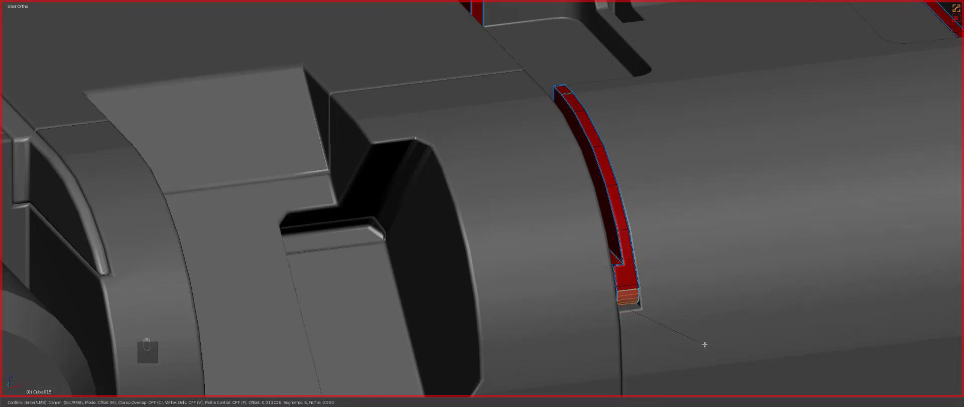
{"action": "left_click", "coordinate": [705, 344]}
{"action": "key", "text": "Tab"}
{"action": "key", "text": "a"}
{"action": "key", "text": "a"}
{"action": "key", "text": "KP_1"}
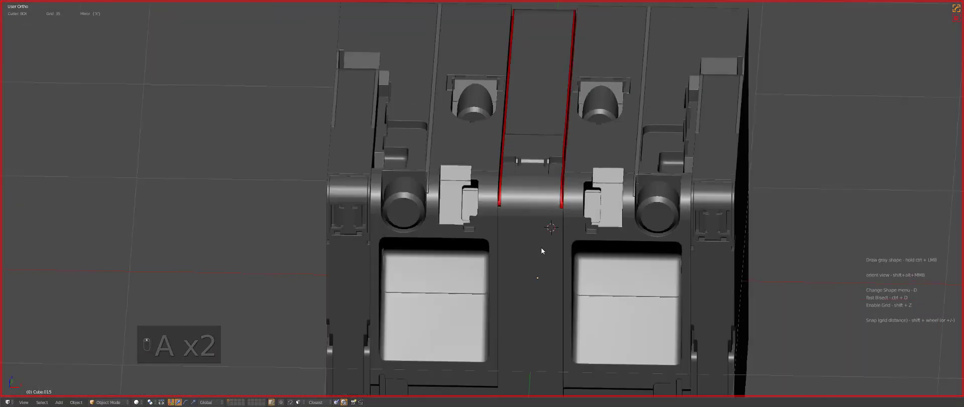
Select the front segment holding the cylinder and slice a narrow strip along the outer upper edge of its rectangular notch
{"action": "scroll", "coordinate": [467, 232], "scroll_direction": "up", "scroll_amount": 8}
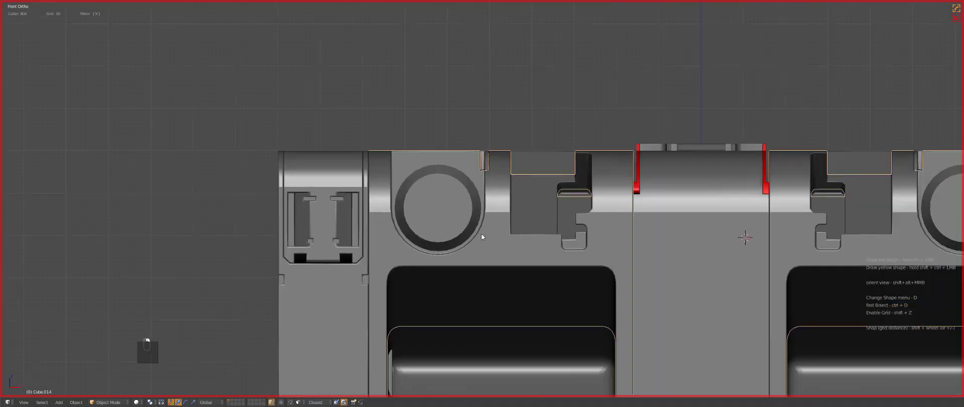
{"action": "key", "text": "z"}
{"action": "right_click", "coordinate": [530, 126]}
{"action": "left_click_drag", "start_coordinate": [526, 102], "coordinate": [537, 187], "text": "ctrl+shift"}
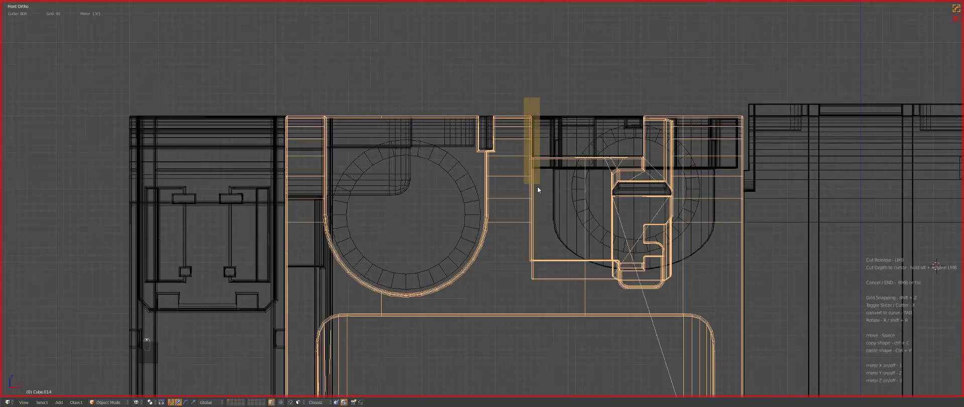
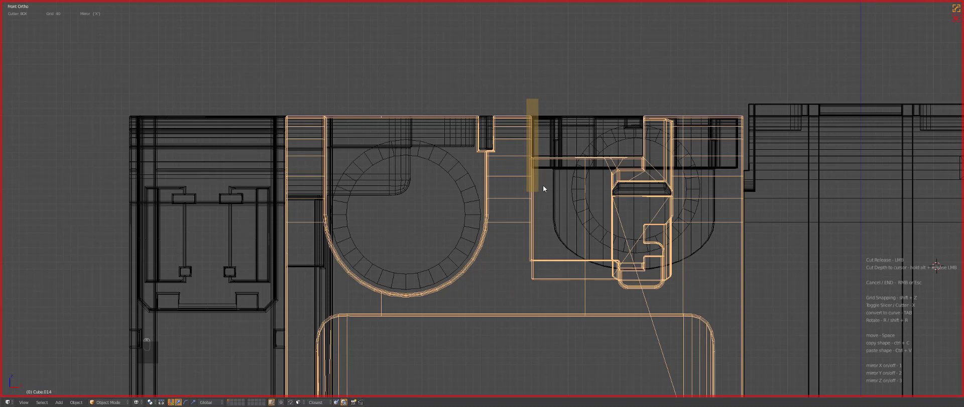
{"action": "left_click_drag", "start_coordinate": [543, 188], "coordinate": [543, 185], "text": "ctrl+shift"}
{"action": "key", "text": "z"}
Dissolve stray geometry on the front segment between the cylinder recess and the new red strip
{"action": "scroll", "coordinate": [543, 184], "scroll_direction": "up", "scroll_amount": 2}
{"action": "key", "text": "Tab"}
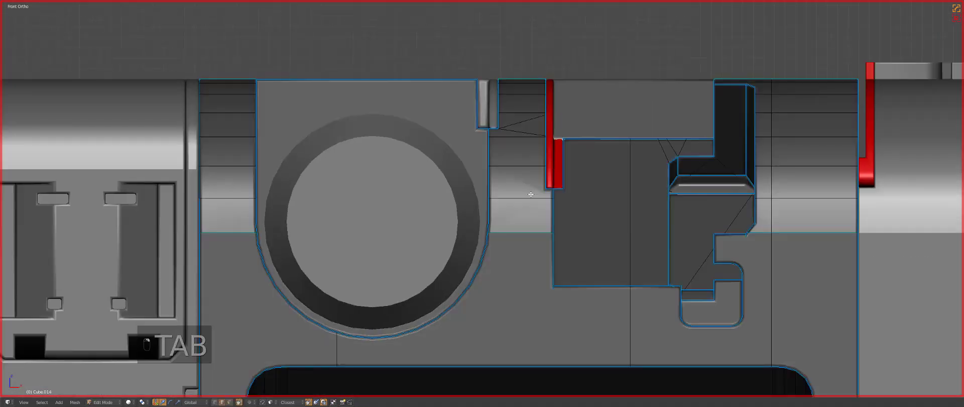
{"action": "scroll", "coordinate": [507, 192], "scroll_direction": "down", "scroll_amount": 3}
{"action": "scroll", "coordinate": [507, 151], "scroll_direction": "up", "scroll_amount": 2}
{"action": "key", "text": "ctrl+x"}
{"action": "key", "text": "ctrl+x"}
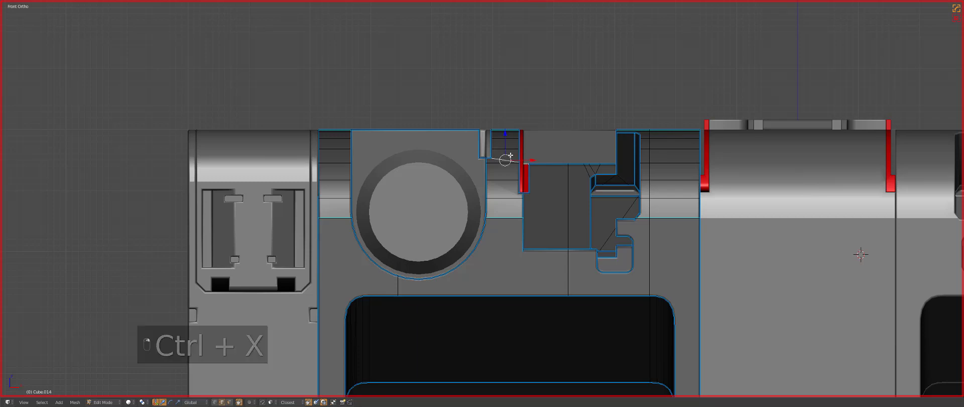
Bisect the front segment with two vertical cuts, one on each side of the red strip at the notch
{"action": "key", "text": "alt+w"}
{"action": "left_click_drag", "start_coordinate": [512, 112], "coordinate": [511, 168]}
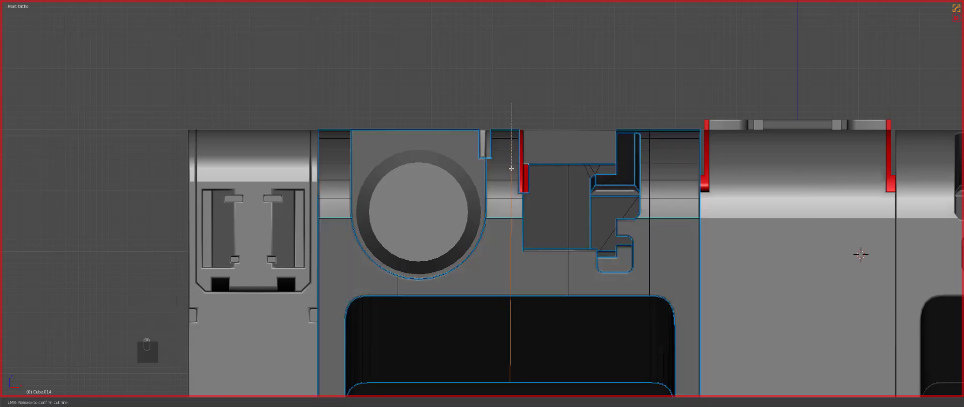
{"action": "key", "text": "g"}
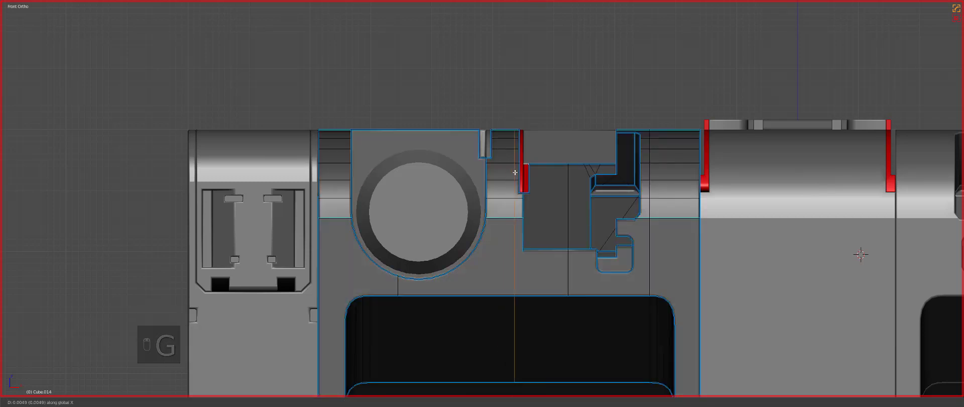
{"action": "left_click", "coordinate": [546, 143]}
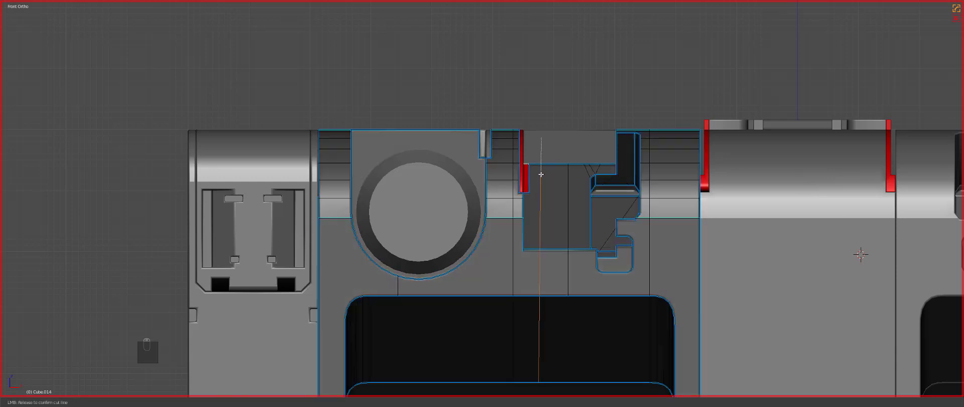
{"action": "key", "text": "s"}
{"action": "key", "text": "g"}
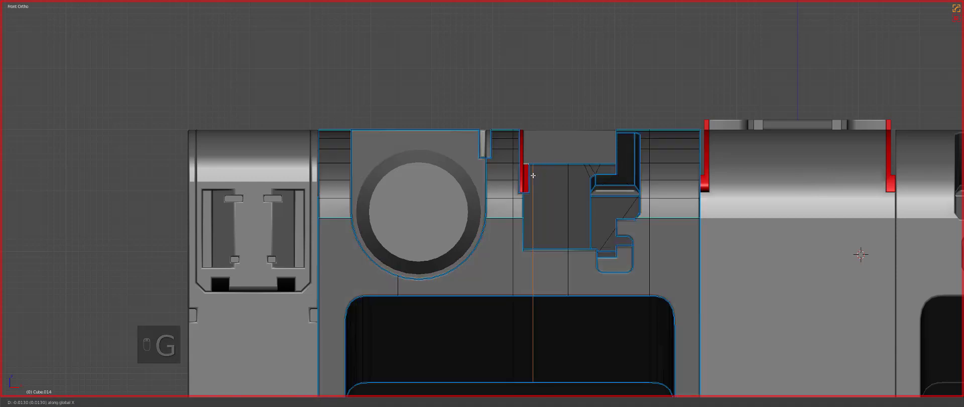
{"action": "left_click", "coordinate": [533, 175]}
Dissolve the stray edges and vertices around the notch and its stepped slot on the front segment
{"action": "scroll", "coordinate": [641, 172], "scroll_direction": "up", "scroll_amount": 2}
{"action": "key", "text": "ctrl+x"}
{"action": "key", "text": "ctrl+x"}
{"action": "key", "text": "ctrl+x"}
{"action": "key", "text": "ctrl+x"}
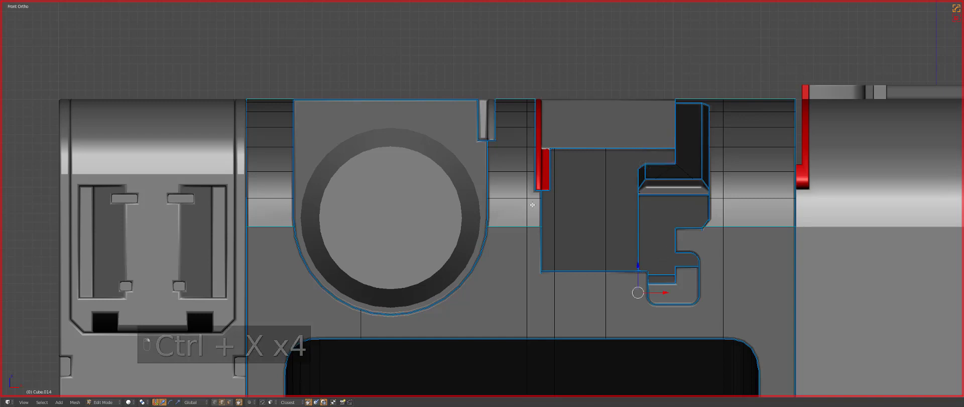
{"action": "key", "text": "Tab"}
Bisect the front segment with another vertical cut just inward of the narrow slot beside the cylinder recess
{"action": "scroll", "coordinate": [535, 211], "scroll_direction": "down", "scroll_amount": 4}
{"action": "middle_click_drag", "start_coordinate": [539, 221], "coordinate": [517, 209]}
{"action": "key", "text": "a"}
{"action": "key", "text": "a"}
{"action": "scroll", "coordinate": [520, 203], "scroll_direction": "up", "scroll_amount": 5}
{"action": "key", "text": "Tab"}
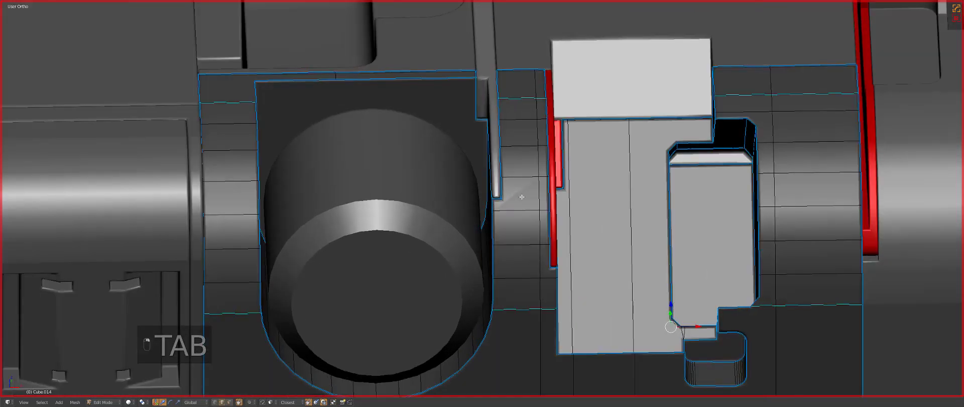
{"action": "scroll", "coordinate": [522, 197], "scroll_direction": "down", "scroll_amount": 2}
{"action": "key", "text": "z"}
{"action": "key", "text": "KP_1"}
{"action": "key", "text": "alt+w"}
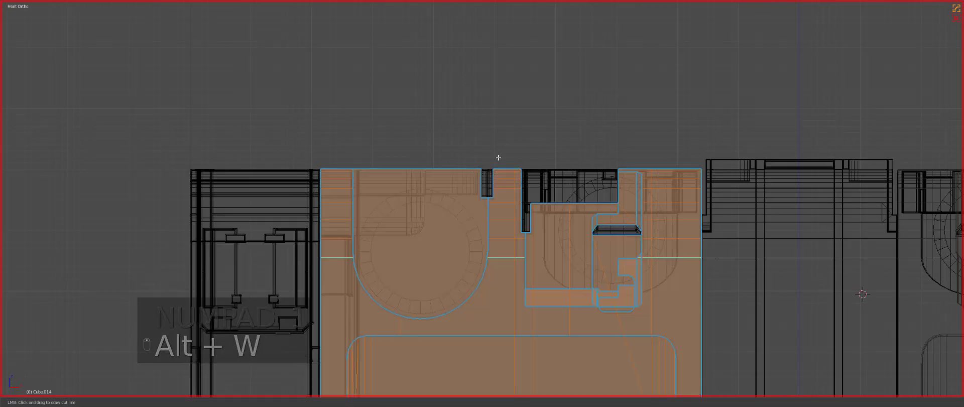
{"action": "left_click_drag", "start_coordinate": [498, 157], "coordinate": [498, 182]}
{"action": "key", "text": "g"}
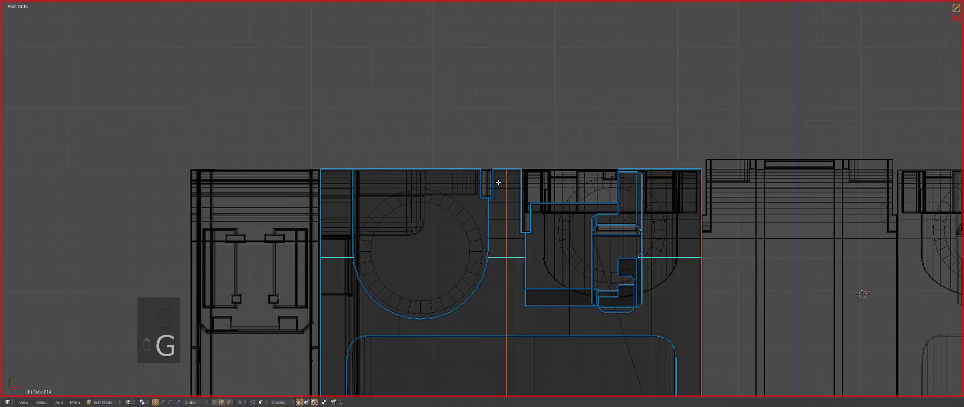
{"action": "left_click", "coordinate": [488, 180]}
{"action": "key", "text": "z"}
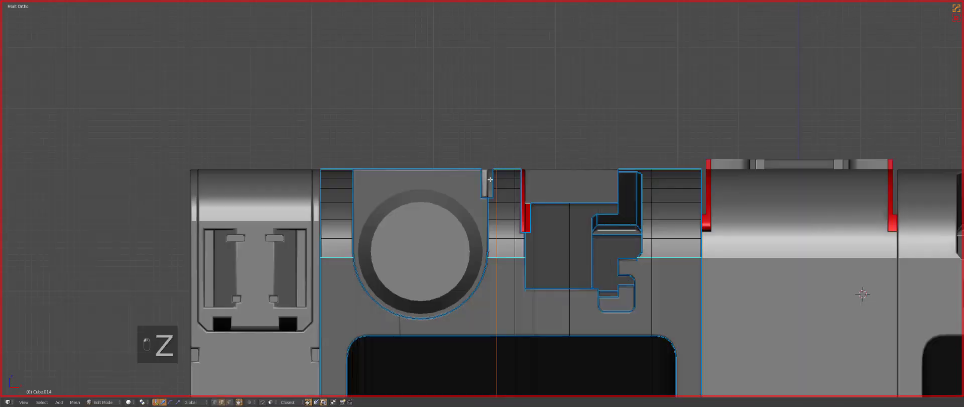
{"action": "key", "text": "Tab"}
Slice a short narrow mirrored strip from the front segment's outer rear corner in top view
{"action": "mouse_move", "coordinate": [372, 160]}
{"action": "middle_mouse_down", "text": "shift"}
{"action": "mouse_move", "coordinate": [470, 160]}
{"action": "mouse_move", "coordinate": [457, 203]}
{"action": "middle_mouse_up", "text": "shift"}
{"action": "key", "text": "a"}
{"action": "key", "text": "a"}
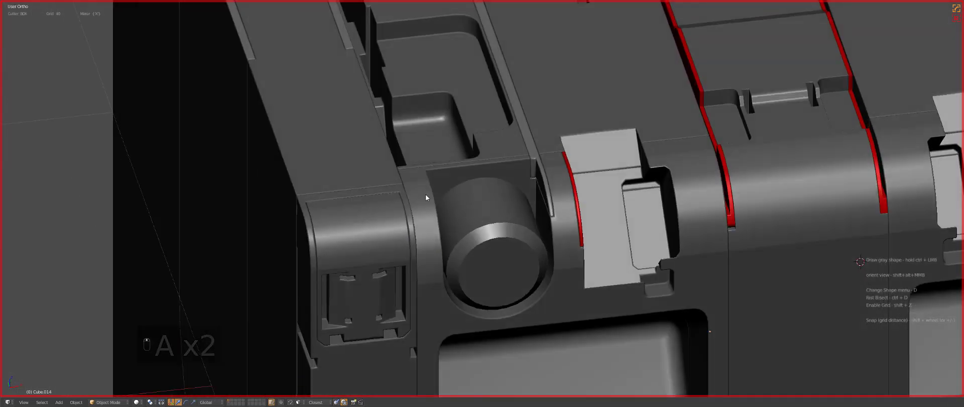
{"action": "key", "text": "z"}
{"action": "key", "text": "KP_7"}
{"action": "key", "text": "z"}
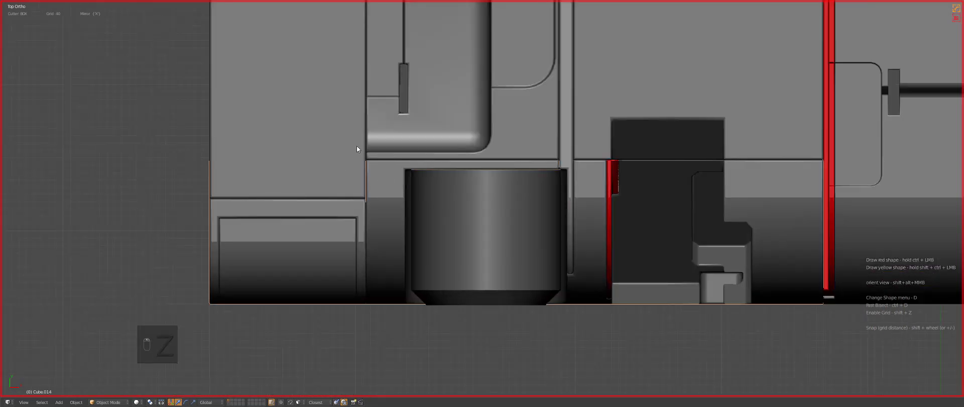
{"action": "left_click_drag", "start_coordinate": [357, 146], "coordinate": [372, 240], "text": "ctrl+shift"}
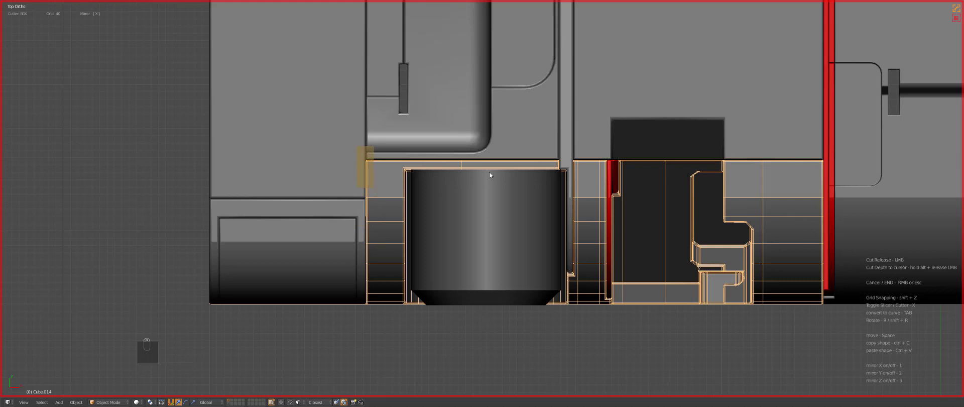
{"action": "scroll", "coordinate": [487, 170], "scroll_direction": "down", "scroll_amount": 6}
{"action": "key", "text": "a"}
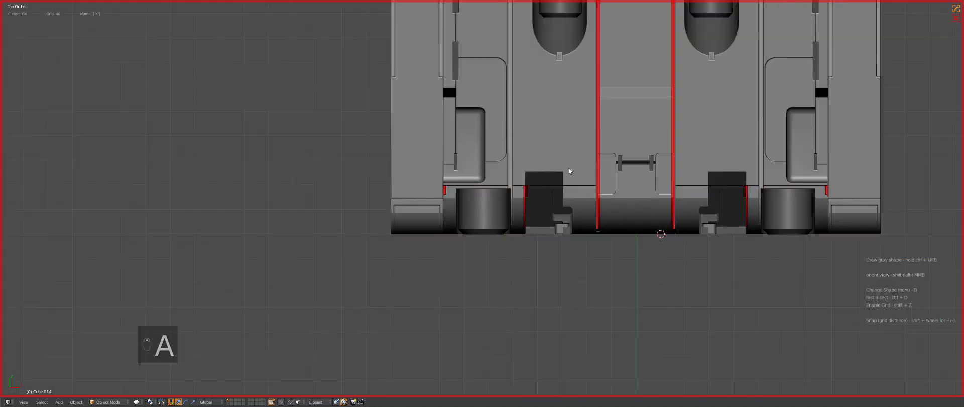
Try to slice a small rectangle over the lower end of the tab below the cylinder recess in top view
{"action": "middle_click_drag", "start_coordinate": [568, 167], "coordinate": [553, 225], "text": "shift"}
{"action": "right_click", "coordinate": [598, 122]}
{"action": "scroll", "coordinate": [546, 228], "scroll_direction": "up", "scroll_amount": 7}
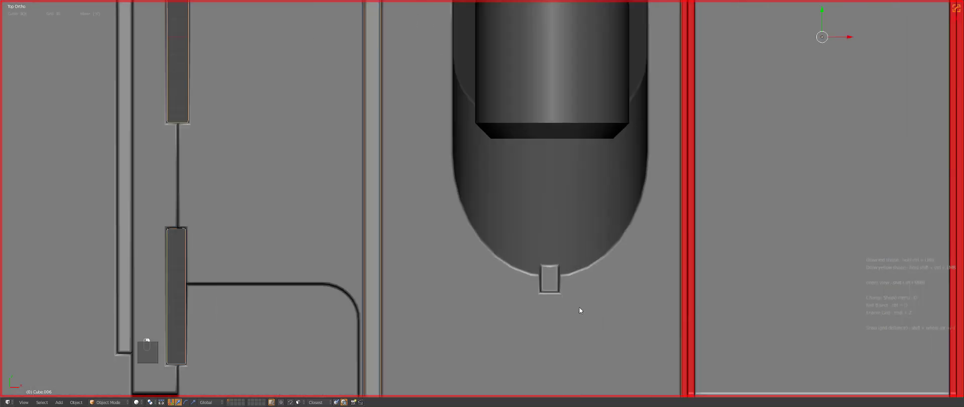
{"action": "left_click_drag", "start_coordinate": [534, 282], "coordinate": [563, 297], "text": "ctrl+shift"}
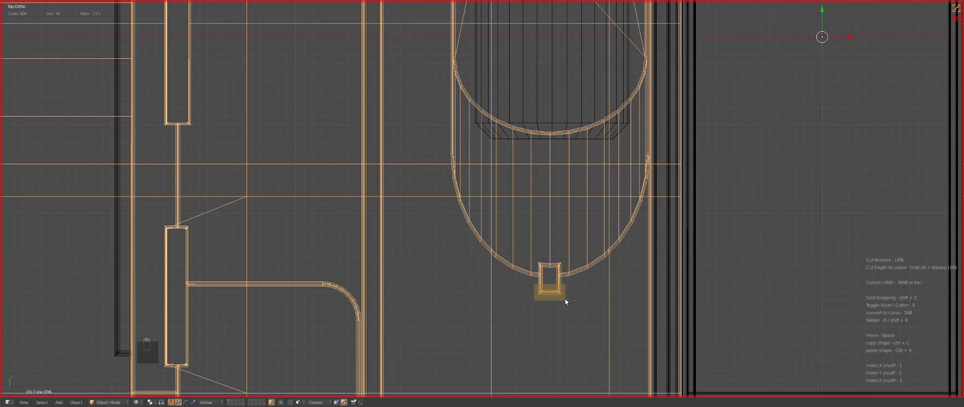
{"action": "left_click_drag", "start_coordinate": [564, 297], "coordinate": [563, 296], "text": "ctrl+shift"}
{"action": "key", "text": "z"}
{"action": "scroll", "coordinate": [535, 278], "scroll_direction": "down", "scroll_amount": 3}
{"action": "key", "text": "ctrl+z"}
Slice a small mirrored rectangle enclosing the whole tab at the rounded tip of the cylinder recess
{"action": "scroll", "coordinate": [528, 260], "scroll_direction": "up", "scroll_amount": 2}
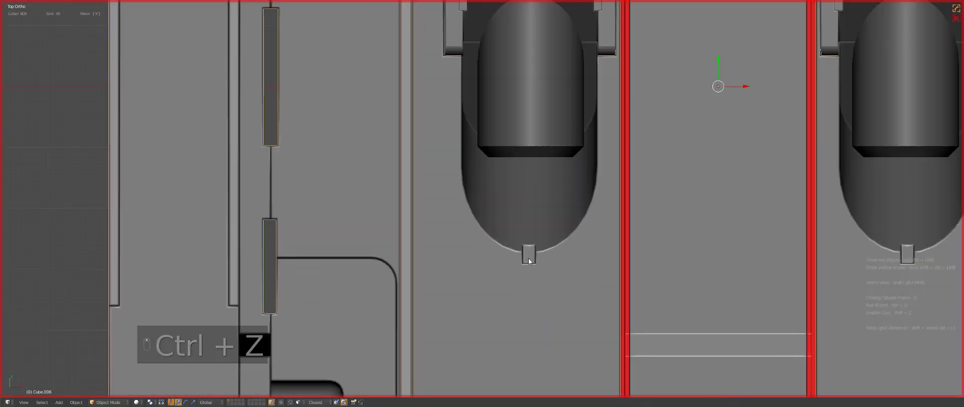
{"action": "scroll", "coordinate": [528, 260], "scroll_direction": "down", "scroll_amount": 4}
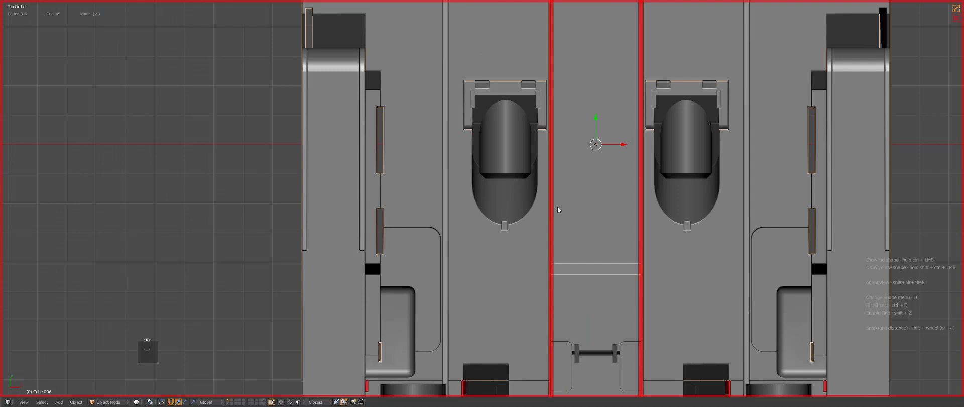
{"action": "middle_click_drag", "start_coordinate": [557, 206], "coordinate": [540, 176], "text": "shift"}
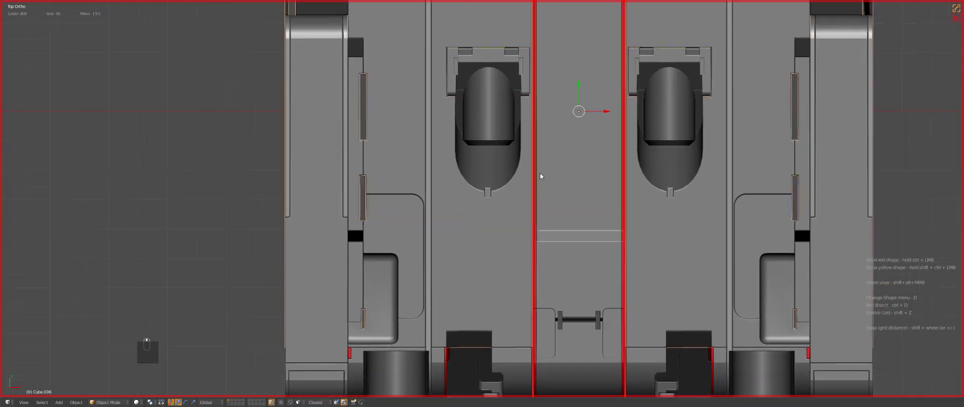
{"action": "scroll", "coordinate": [520, 198], "scroll_direction": "up", "scroll_amount": 5}
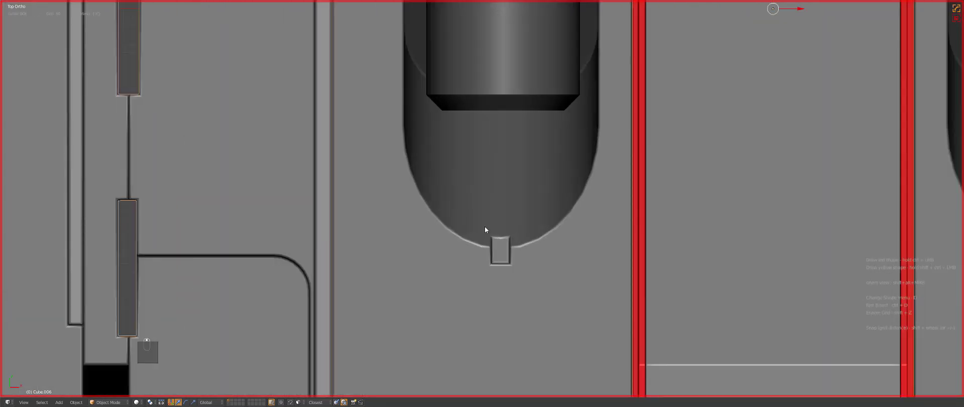
{"action": "left_click_drag", "start_coordinate": [484, 228], "coordinate": [509, 275], "text": "ctrl+shift"}
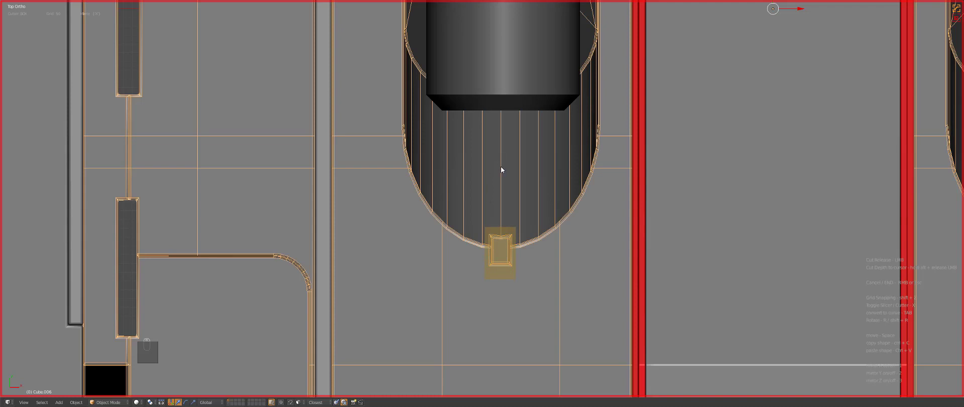
{"action": "left_click_drag", "start_coordinate": [498, 247], "coordinate": [496, 243]}
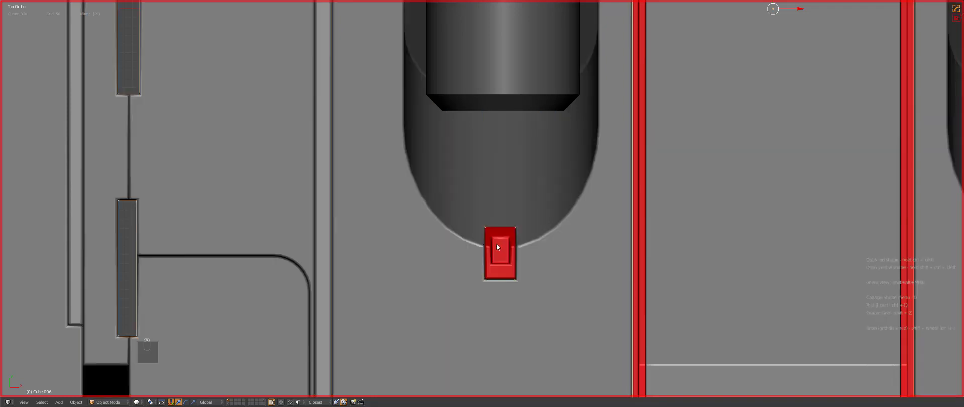
{"action": "scroll", "coordinate": [504, 248], "scroll_direction": "down", "scroll_amount": 10}
{"action": "key", "text": "a"}
Slice a narrow vertical mirrored strip over the long groove beside the rounded side panel
{"action": "scroll", "coordinate": [492, 180], "scroll_direction": "up", "scroll_amount": 3}
{"action": "middle_click_drag", "start_coordinate": [498, 266], "coordinate": [540, 248], "text": "shift"}
{"action": "right_click", "coordinate": [491, 173]}
{"action": "scroll", "coordinate": [482, 193], "scroll_direction": "down", "scroll_amount": 3}
{"action": "key", "text": "a"}
{"action": "right_click", "coordinate": [470, 203]}
{"action": "scroll", "coordinate": [470, 202], "scroll_direction": "up", "scroll_amount": 1}
{"action": "scroll", "coordinate": [540, 248], "scroll_direction": "up", "scroll_amount": 4}
{"action": "left_click_drag", "start_coordinate": [551, 296], "coordinate": [551, 296], "text": "ctrl"}
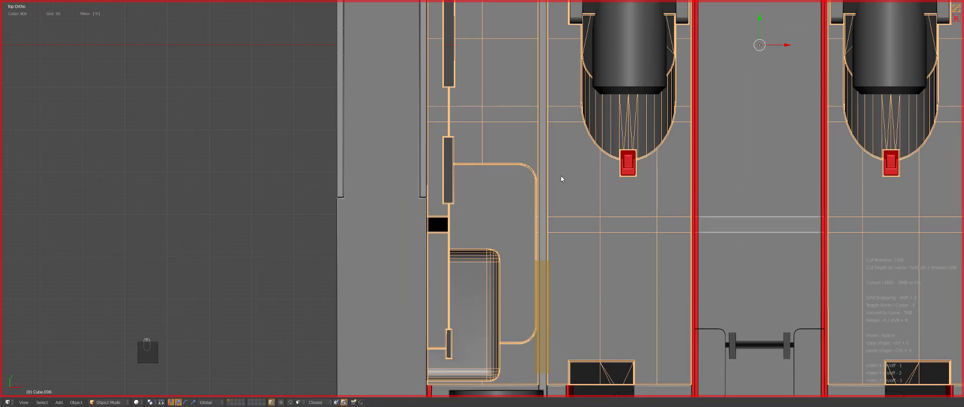
{"action": "scroll", "coordinate": [561, 176], "scroll_direction": "down", "scroll_amount": 3}
Slice a short horizontal mirrored block across the long groove near the model's rear edge
{"action": "middle_click_drag", "start_coordinate": [548, 141], "coordinate": [562, 249], "text": "shift"}
{"action": "scroll", "coordinate": [563, 246], "scroll_direction": "up", "scroll_amount": 3}
{"action": "key", "text": "a"}
{"action": "right_click", "coordinate": [573, 108]}
{"action": "middle_click_drag", "start_coordinate": [577, 178], "coordinate": [573, 217], "text": "shift"}
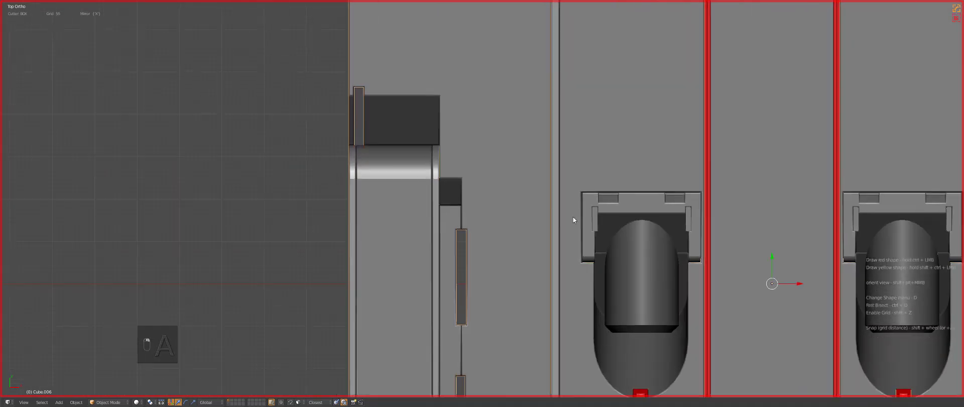
{"action": "scroll", "coordinate": [573, 217], "scroll_direction": "down", "scroll_amount": 3}
{"action": "right_click", "coordinate": [513, 68]}
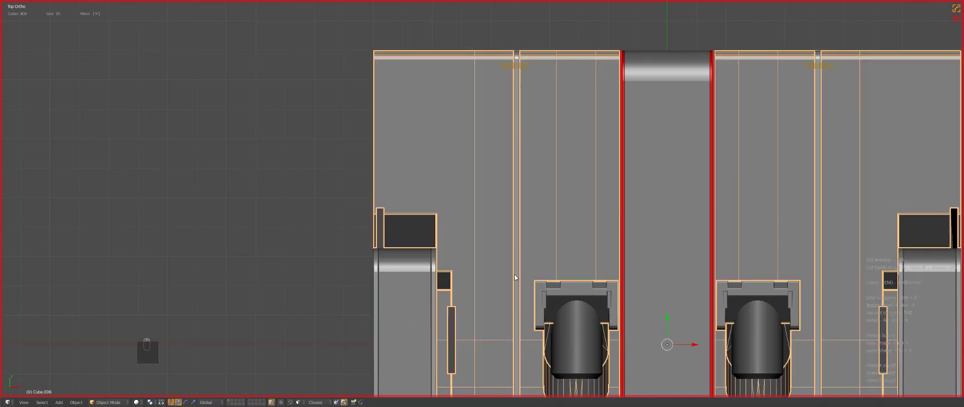
{"action": "key", "text": "a"}
{"action": "scroll", "coordinate": [528, 238], "scroll_direction": "up", "scroll_amount": 1}
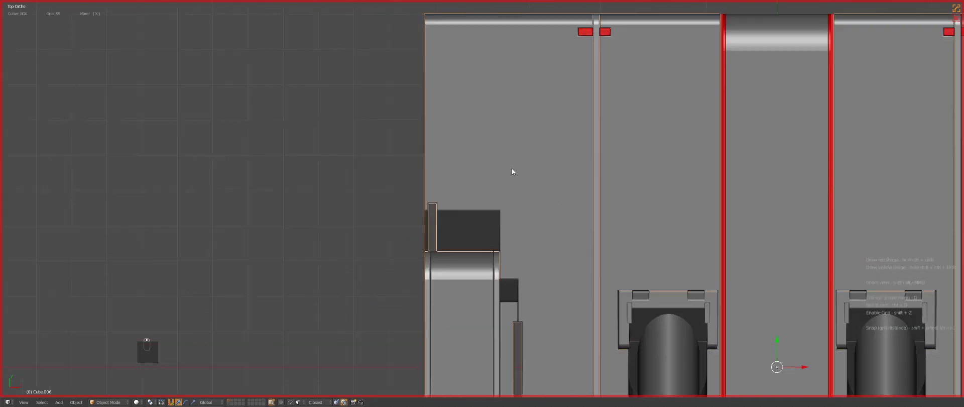
Bevel the outer end edges of the red insert that crosses the groove near the rear edge
{"action": "right_click", "coordinate": [609, 32]}
{"action": "middle_click_drag", "start_coordinate": [608, 32], "coordinate": [516, 296], "text": "shift"}
{"action": "key", "text": "Tab"}
{"action": "scroll", "coordinate": [528, 237], "scroll_direction": "up", "scroll_amount": 3}
{"action": "scroll", "coordinate": [517, 297], "scroll_direction": "up", "scroll_amount": 3}
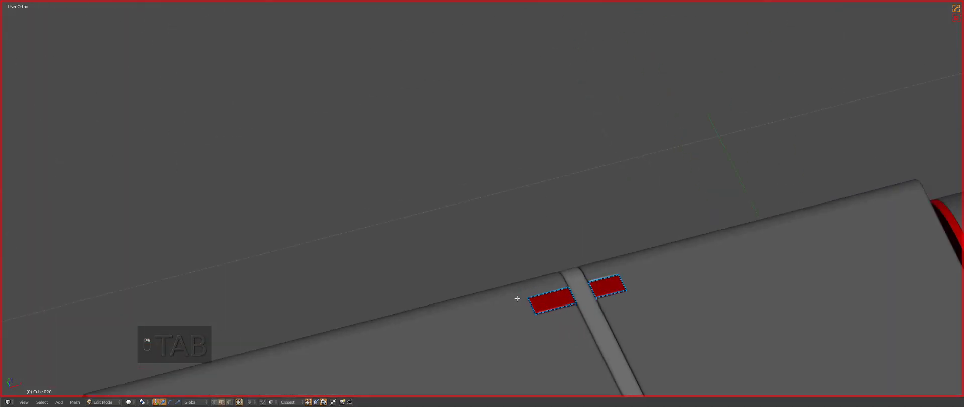
{"action": "key", "text": "q"}
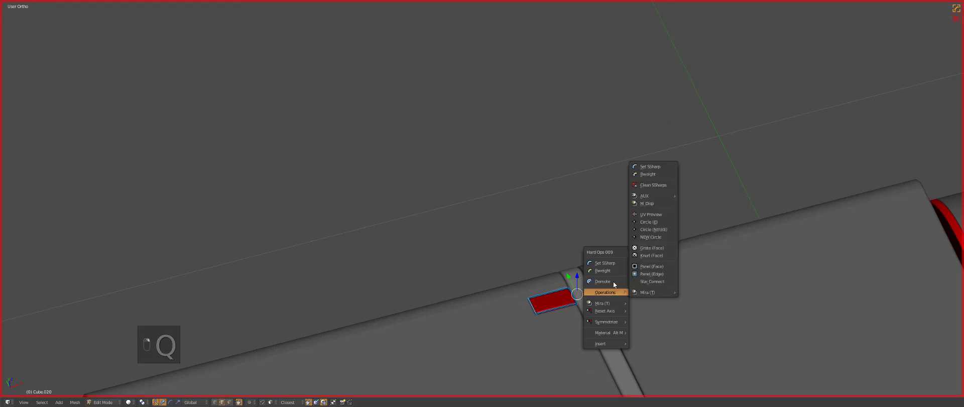
{"action": "key", "text": "ctrl+b"}
{"action": "left_click", "coordinate": [640, 299]}
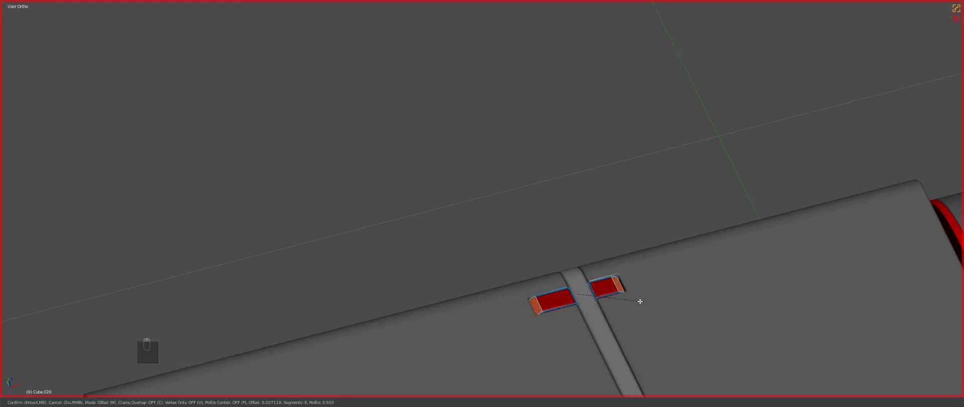
Adjust the red insert's Hard Ops bevel width in offset mode with a profile of 0.70
{"action": "key", "text": "Tab"}
{"action": "key", "text": "z"}
{"action": "key", "text": "KP_7"}
{"action": "key", "text": "z"}
{"action": "key", "text": "z"}
{"action": "key", "text": "z"}
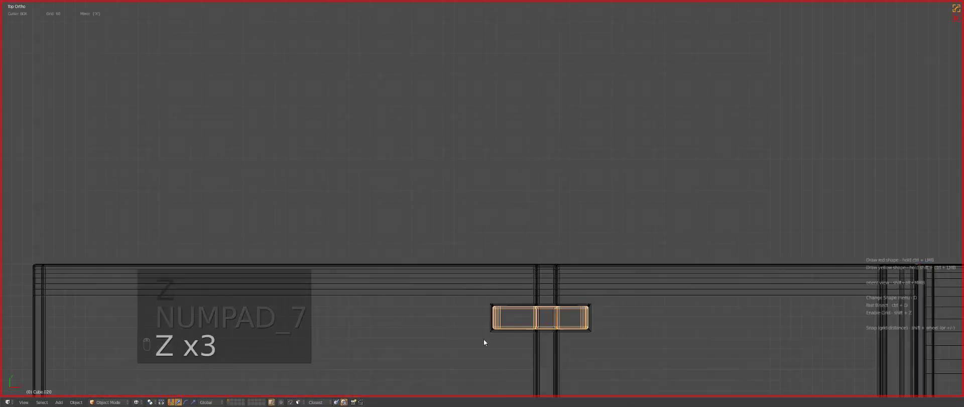
{"action": "key", "text": "z"}
{"action": "key", "text": "q"}
{"action": "left_click", "coordinate": [609, 305]}
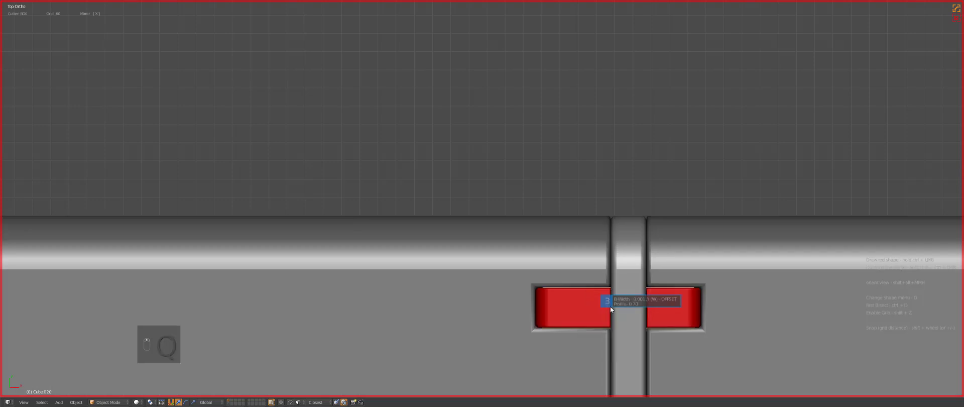
{"action": "left_click", "coordinate": [607, 308]}
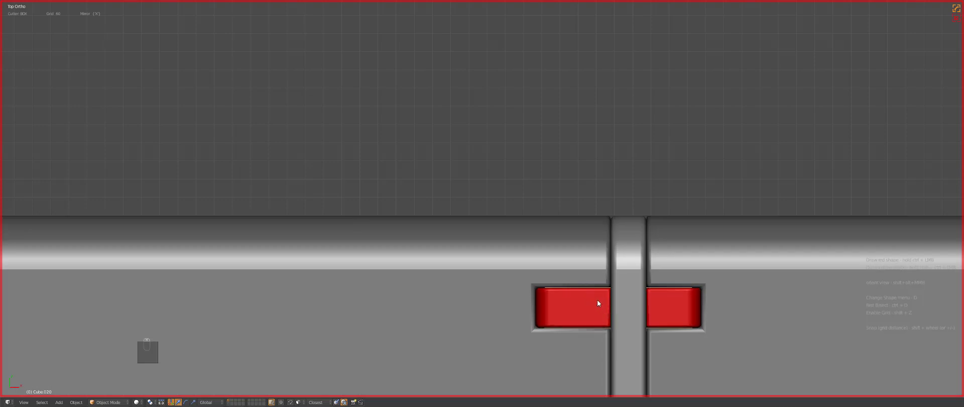
Cut a short horizontal slot into the red insert's inner ends on both sides of the groove
{"action": "left_click_drag", "start_coordinate": [633, 312], "coordinate": [634, 312], "text": "ctrl"}
{"action": "key", "text": "Tab"}
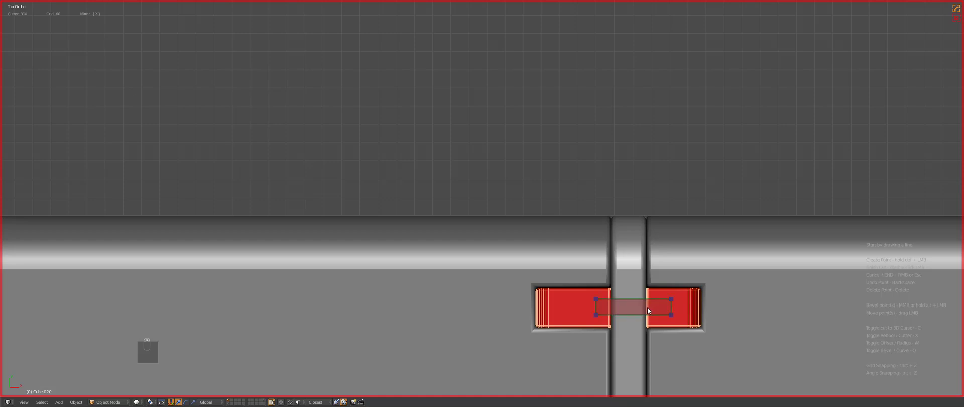
{"action": "key", "text": "a"}
{"action": "scroll", "coordinate": [602, 307], "scroll_direction": "down", "scroll_amount": 5}
{"action": "key", "text": "a"}
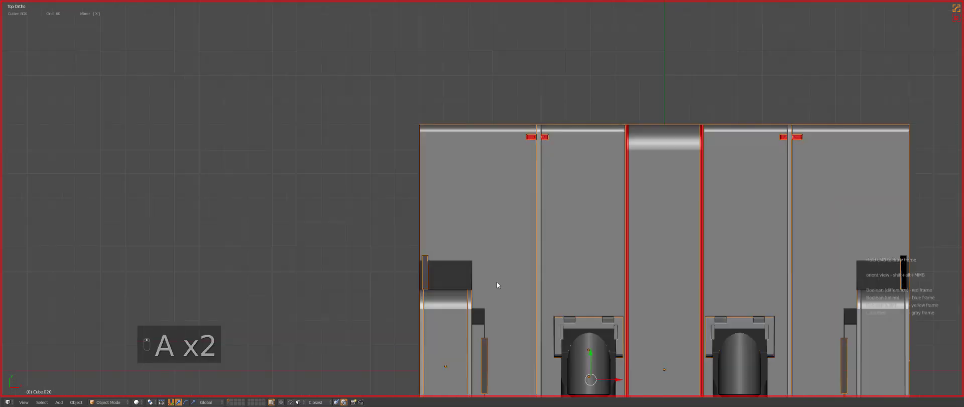
{"action": "scroll", "coordinate": [497, 282], "scroll_direction": "up", "scroll_amount": 1}
{"action": "key", "text": "a"}
{"action": "key", "text": "a"}
{"action": "right_click", "coordinate": [498, 281]}
{"action": "key", "text": "F15"}
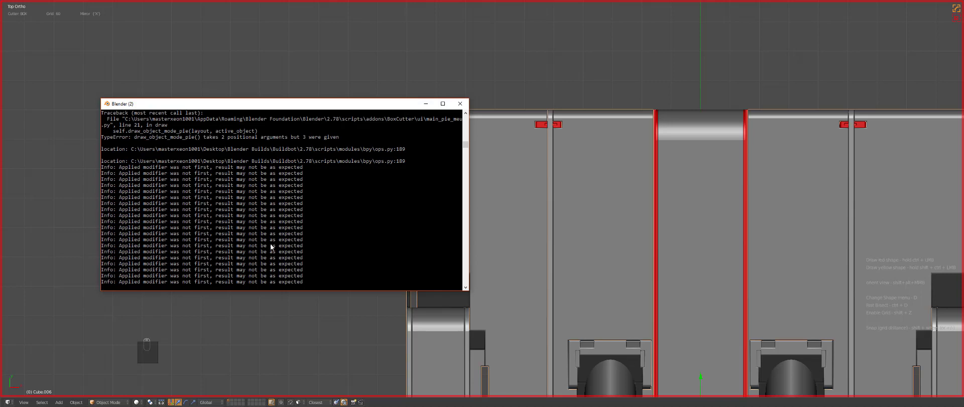
{"action": "left_click", "coordinate": [425, 103]}
{"action": "scroll", "coordinate": [508, 293], "scroll_direction": "down", "scroll_amount": 2}
{"action": "key", "text": "a"}
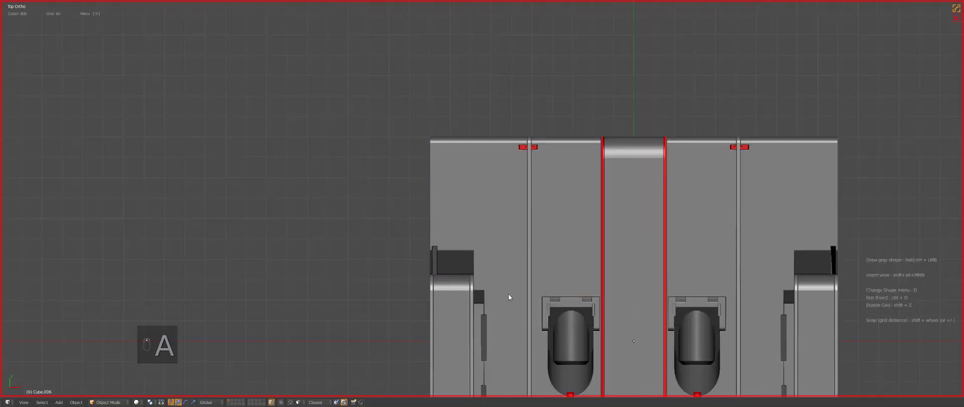
Slice a narrow vertical mirrored strip along the inner edge of the dark side recess in top view
{"action": "scroll", "coordinate": [510, 213], "scroll_direction": "up", "scroll_amount": 4}
{"action": "key", "text": "a"}
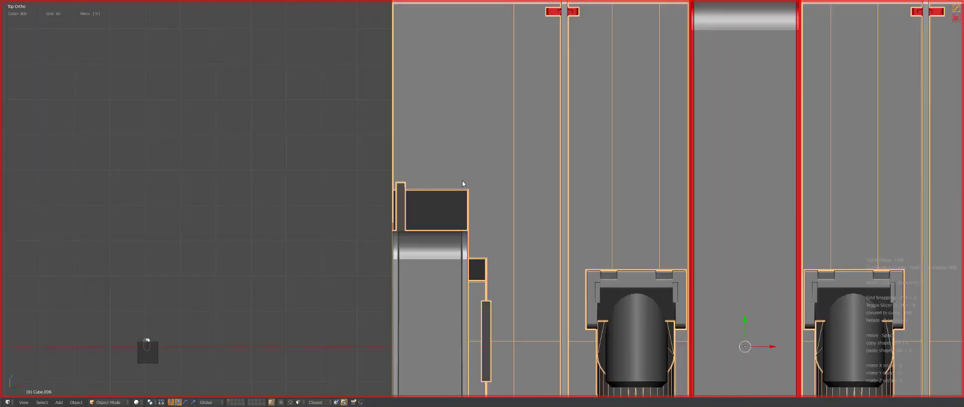
{"action": "left_click_drag", "start_coordinate": [462, 181], "coordinate": [478, 292]}
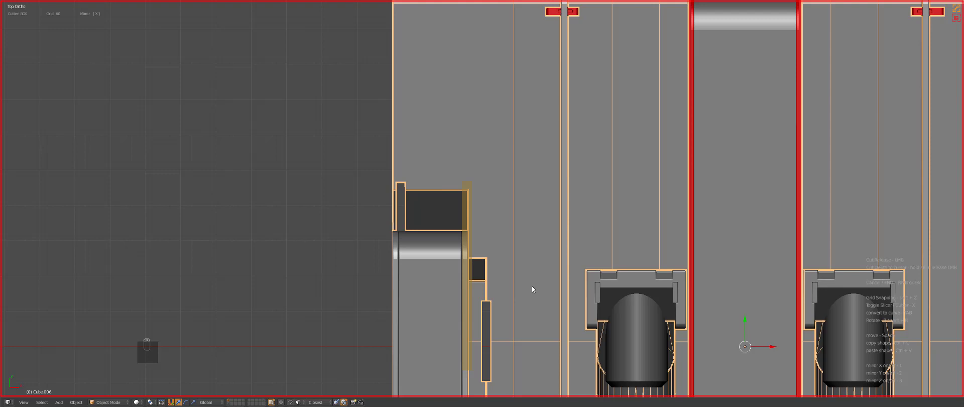
{"action": "scroll", "coordinate": [531, 286], "scroll_direction": "down", "scroll_amount": 8}
{"action": "key", "text": "a"}
{"action": "scroll", "coordinate": [550, 251], "scroll_direction": "up", "scroll_amount": 2}
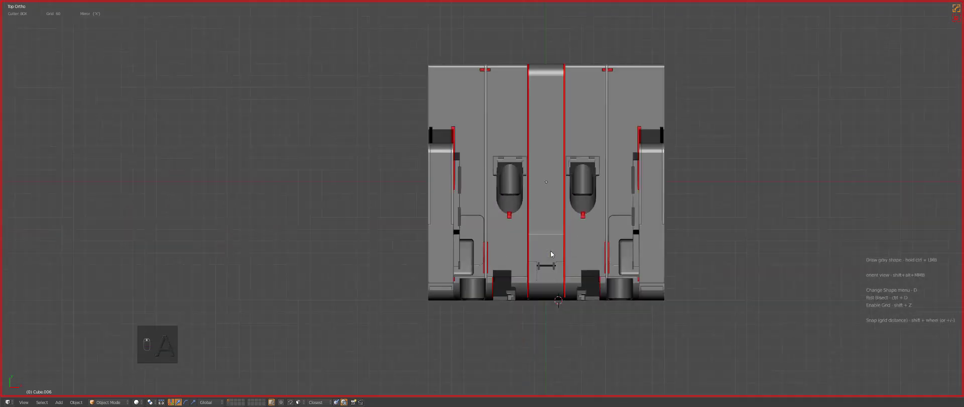
Select the segment with the two large rounded recesses and frame it in front orthographic view
{"action": "key", "text": "KP_1"}
{"action": "key", "text": "KP_5"}
{"action": "key", "text": "a"}
{"action": "key", "text": "a"}
{"action": "scroll", "coordinate": [552, 251], "scroll_direction": "down", "scroll_amount": 3}
{"action": "key", "text": "a"}
{"action": "scroll", "coordinate": [552, 256], "scroll_direction": "up", "scroll_amount": 2}
{"action": "middle_click_drag", "start_coordinate": [549, 275], "coordinate": [528, 243], "text": "shift"}
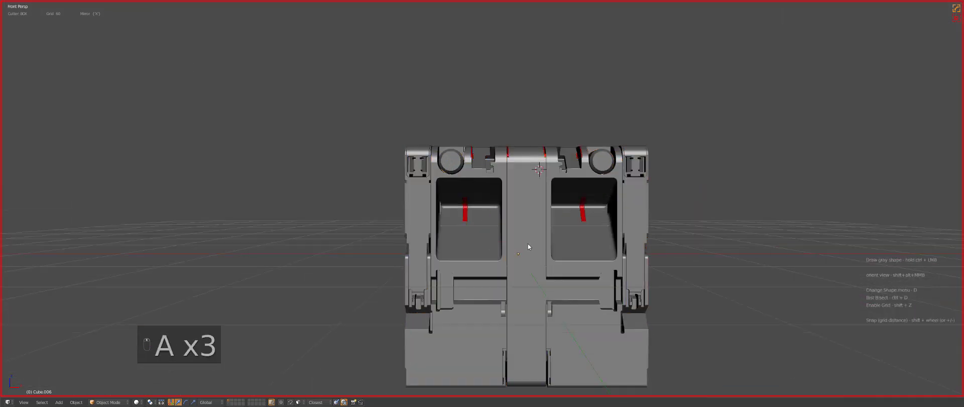
{"action": "scroll", "coordinate": [528, 243], "scroll_direction": "up", "scroll_amount": 3}
{"action": "right_click", "coordinate": [468, 243]}
{"action": "middle_click_drag", "start_coordinate": [446, 327], "coordinate": [493, 265], "text": "shift"}
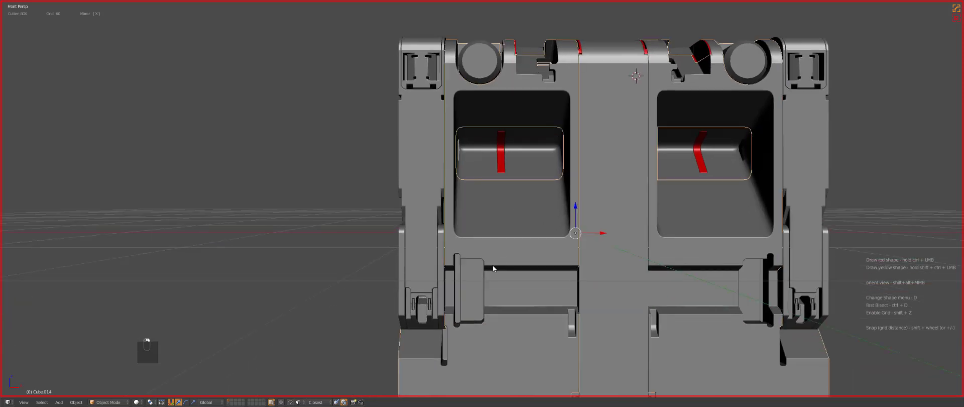
{"action": "key", "text": "a"}
{"action": "key", "text": "KP_5"}
{"action": "key", "text": "z"}
{"action": "key", "text": "KP_Decimal"}
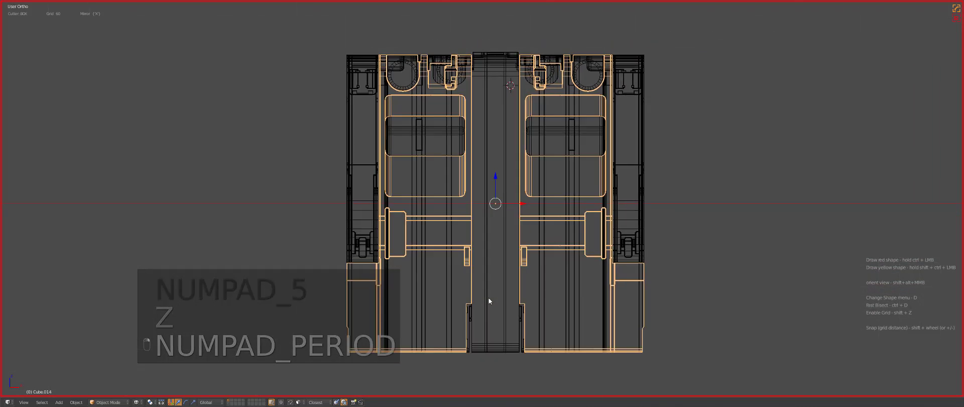
Slice a narrow vertical mirrored strip over the outer edge of the small bracket beside the central column
{"action": "scroll", "coordinate": [463, 258], "scroll_direction": "up", "scroll_amount": 3}
{"action": "key", "text": "z"}
{"action": "scroll", "coordinate": [619, 199], "scroll_direction": "up", "scroll_amount": 4}
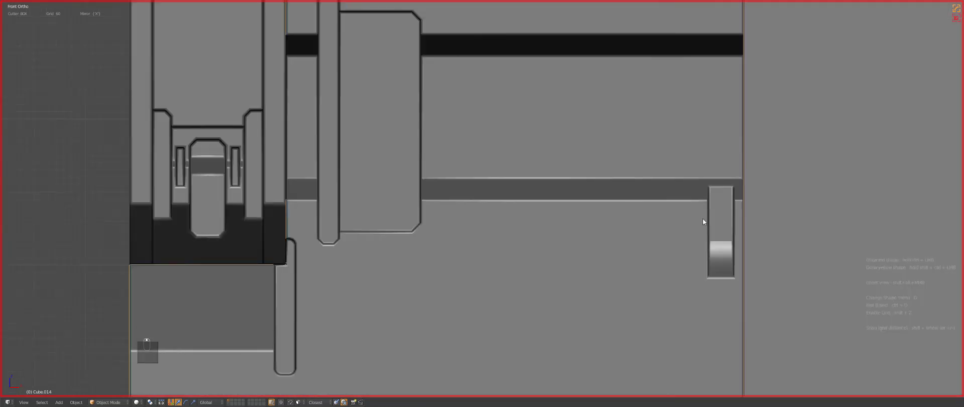
{"action": "left_click_drag", "start_coordinate": [702, 218], "coordinate": [721, 288]}
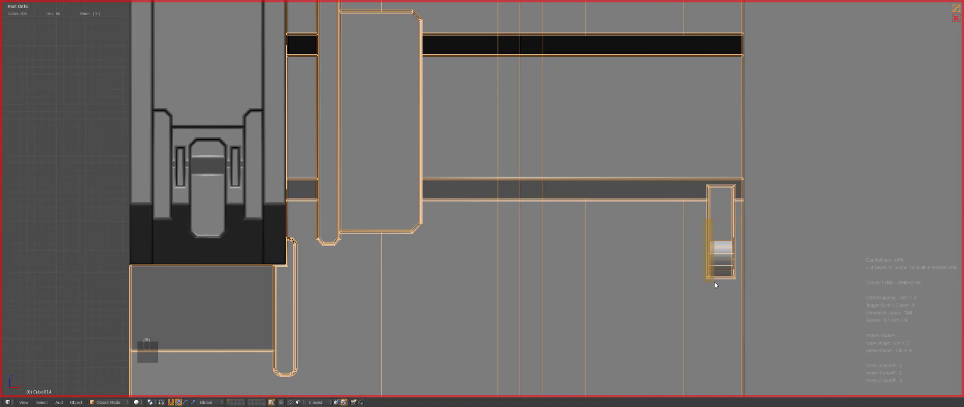
{"action": "left_click", "coordinate": [551, 222]}
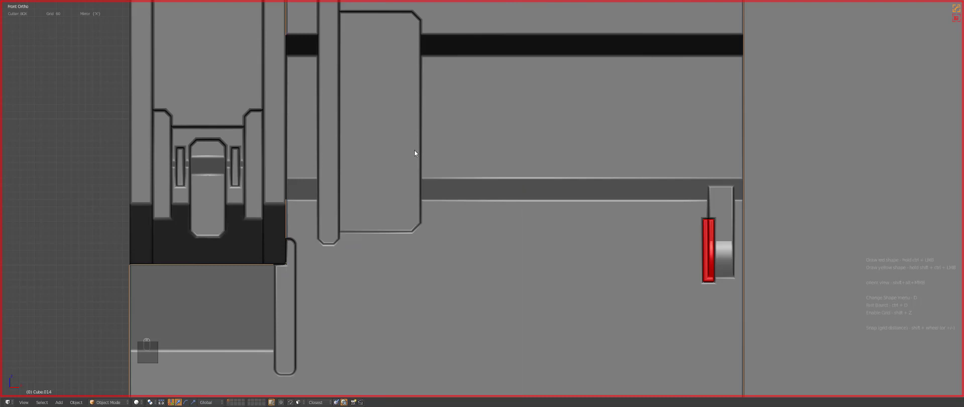
Slice a tall mirrored rectangle with a chamfered lower corner across the inner lower edge of the chamfered housing
{"action": "left_click_drag", "start_coordinate": [433, 149], "coordinate": [404, 260]}
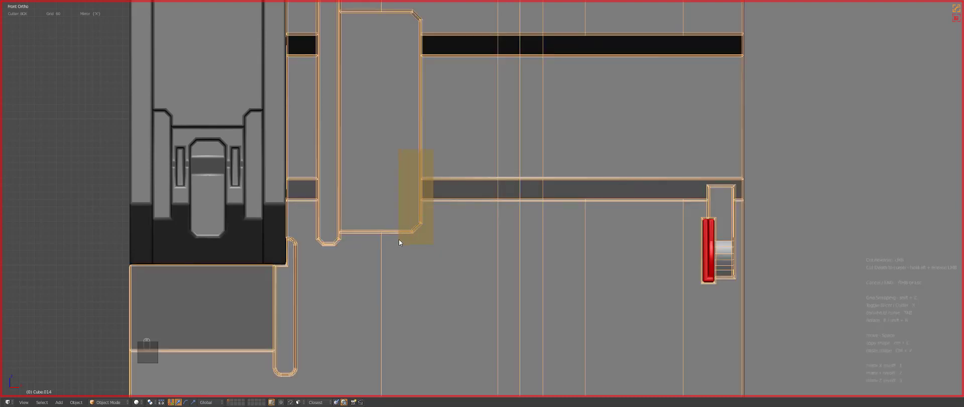
{"action": "key", "text": "Tab"}
{"action": "middle_click_drag", "start_coordinate": [432, 238], "coordinate": [417, 242]}
{"action": "middle_click_drag", "start_coordinate": [442, 234], "coordinate": [443, 235]}
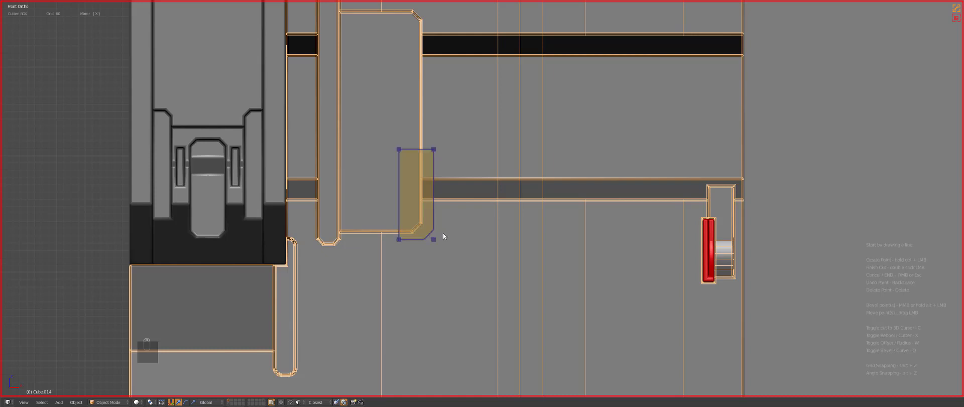
{"action": "double_click", "coordinate": [426, 203]}
{"action": "scroll", "coordinate": [431, 201], "scroll_direction": "down", "scroll_amount": 6}
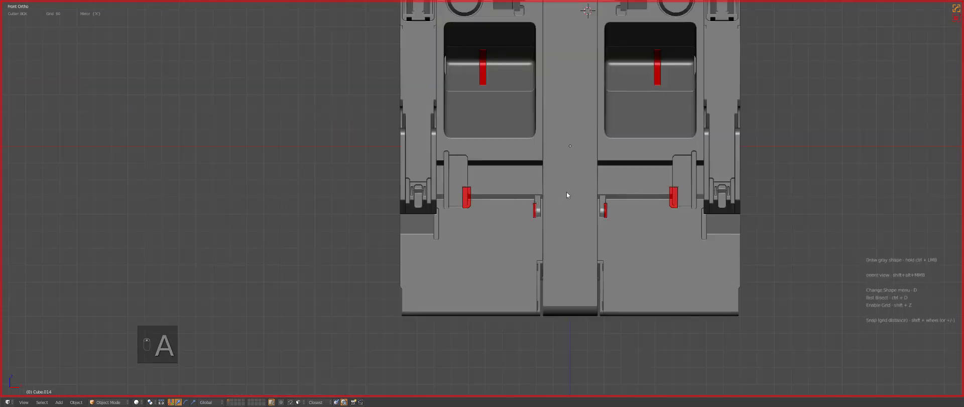
Cut a shallow angled recess into the front of the central column with an Ngon cutter drawn in right side view
{"action": "scroll", "coordinate": [536, 204], "scroll_direction": "down", "scroll_amount": 1}
{"action": "right_click", "coordinate": [536, 203]}
{"action": "key", "text": "z"}
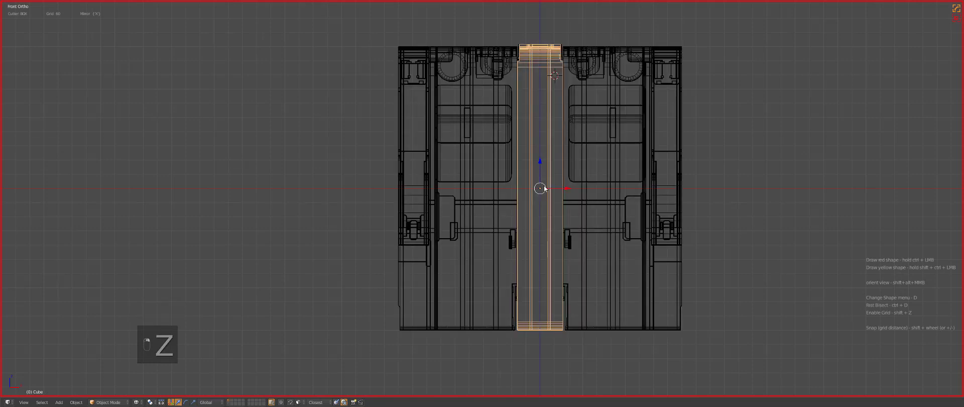
{"action": "key", "text": "KP_1"}
{"action": "key", "text": "KP_3"}
{"action": "key", "text": "d"}
{"action": "left_click", "coordinate": [492, 216]}
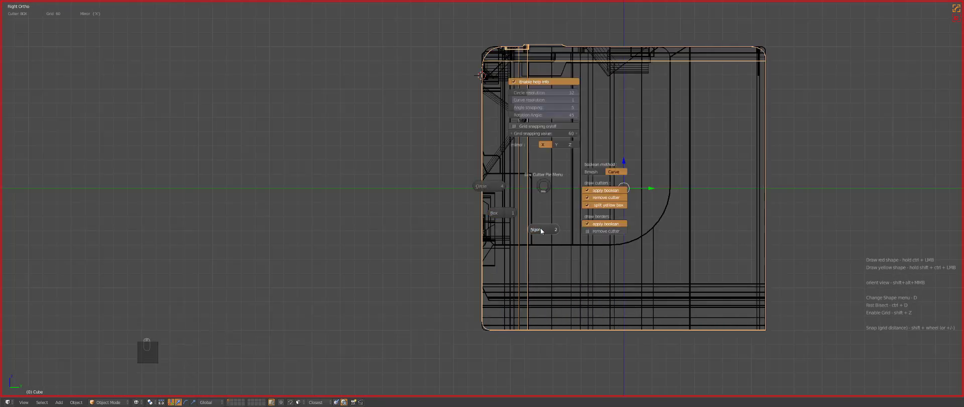
{"action": "left_click", "coordinate": [474, 248], "text": "ctrl"}
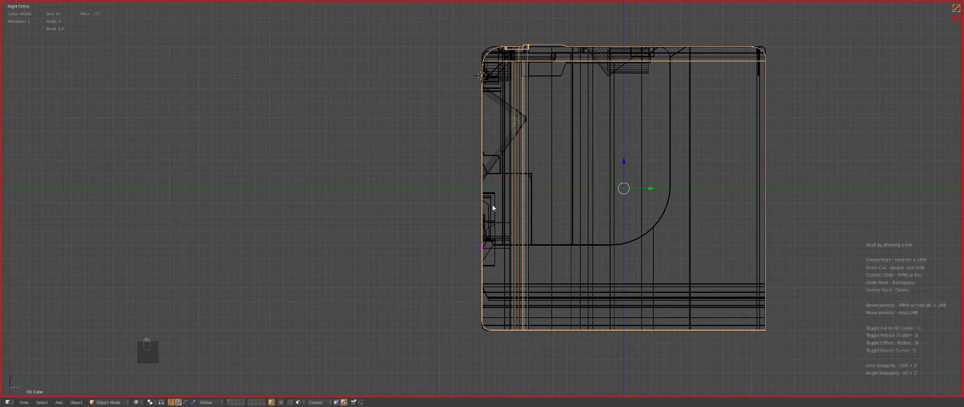
{"action": "left_click", "coordinate": [472, 109], "text": "ctrl"}
{"action": "double_click", "coordinate": [480, 139]}
Enter Edit Mode on the central column and select the edge above the sloped lower end of the new recess
{"action": "key", "text": "KP_1"}
{"action": "key", "text": "z"}
{"action": "scroll", "coordinate": [480, 140], "scroll_direction": "up", "scroll_amount": 3}
{"action": "middle_click_drag", "start_coordinate": [574, 254], "coordinate": [547, 247]}
{"action": "key", "text": "Tab"}
{"action": "middle_click_drag", "start_coordinate": [604, 243], "coordinate": [495, 209], "text": "shift"}
{"action": "scroll", "coordinate": [496, 209], "scroll_direction": "up", "scroll_amount": 2}
{"action": "key", "text": "q"}
{"action": "left_click", "coordinate": [477, 209]}
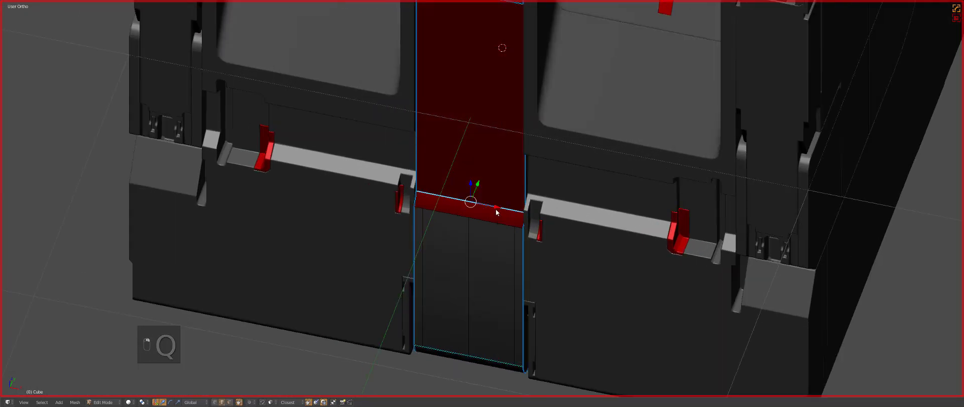
Select the narrow sloped face at the recess's lower end in face select mode, examine the recess, and return to Object Mode
{"action": "key", "text": "ctrl+Tab"}
{"action": "left_click", "coordinate": [484, 209]}
{"action": "key", "text": "q"}
{"action": "key", "text": "q"}
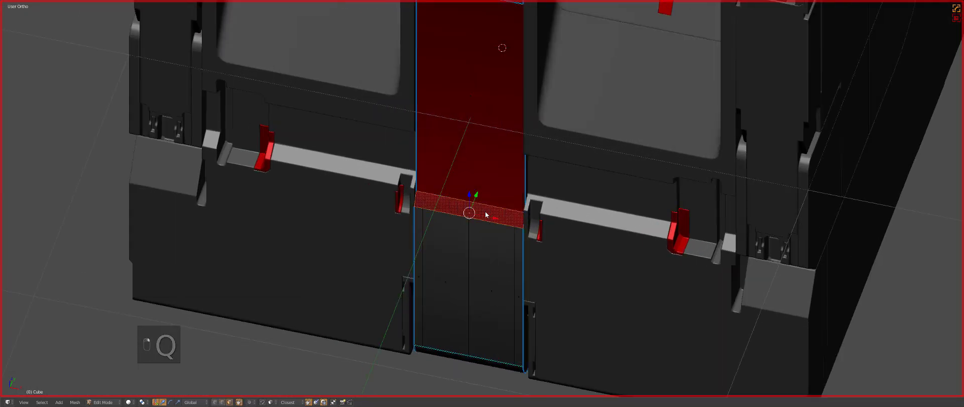
{"action": "scroll", "coordinate": [465, 234], "scroll_direction": "down", "scroll_amount": 3}
{"action": "middle_click_drag", "start_coordinate": [464, 233], "coordinate": [486, 164]}
{"action": "scroll", "coordinate": [482, 190], "scroll_direction": "up", "scroll_amount": 2}
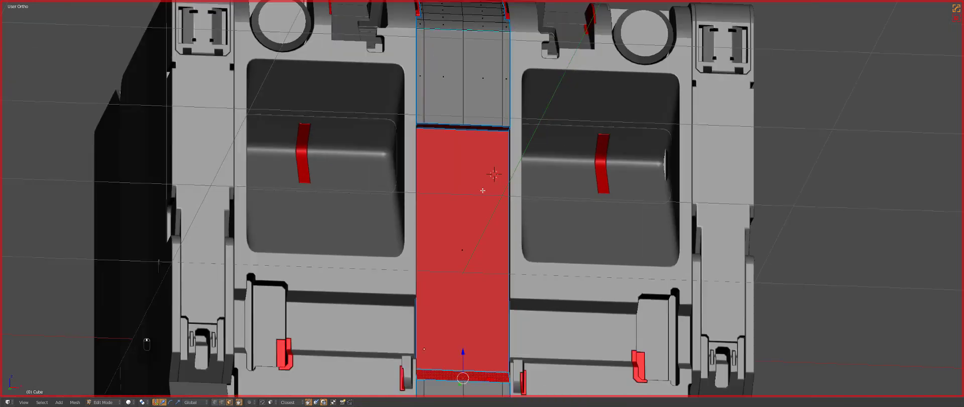
{"action": "scroll", "coordinate": [482, 189], "scroll_direction": "down", "scroll_amount": 2}
{"action": "key", "text": "Tab"}
Choose Kevlar in place of Plastic in the HOps Helper material settings with the central column selected
{"action": "key", "text": "z"}
{"action": "key", "text": "KP_1"}
{"action": "key", "text": "z"}
{"action": "scroll", "coordinate": [538, 200], "scroll_direction": "down", "scroll_amount": 2}
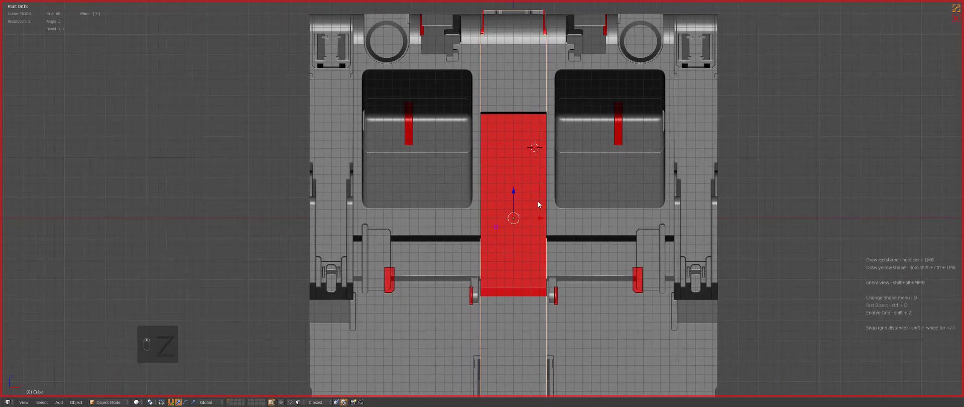
{"action": "key", "text": "z"}
{"action": "key", "text": "ctrl+grave"}
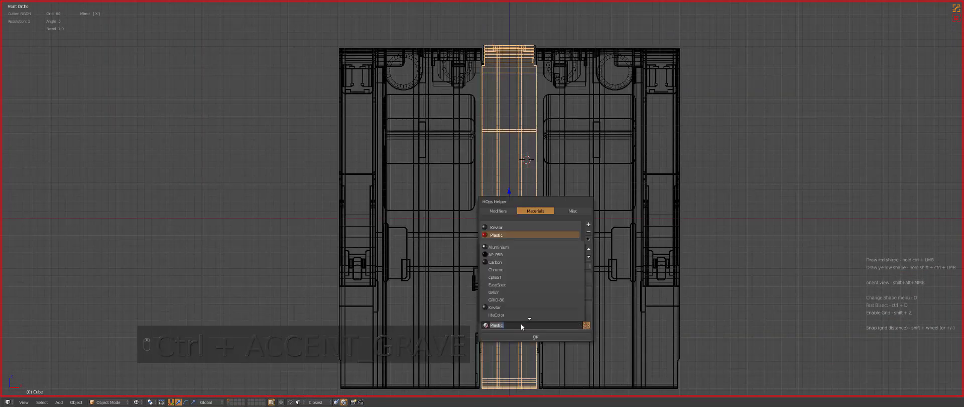
{"action": "left_click", "coordinate": [520, 325]}
{"action": "type", "text": "kn"}
{"action": "type", "text": "v"}
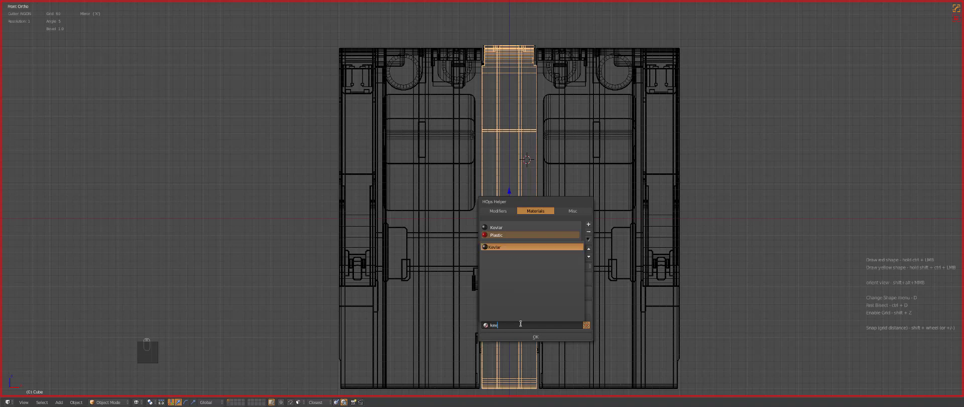
{"action": "key", "text": "Return"}
Check the column from the side, and switch the cutter shape to Box in front orthographic view
{"action": "key", "text": "z"}
{"action": "key", "text": "KP_1"}
{"action": "key", "text": "KP_3"}
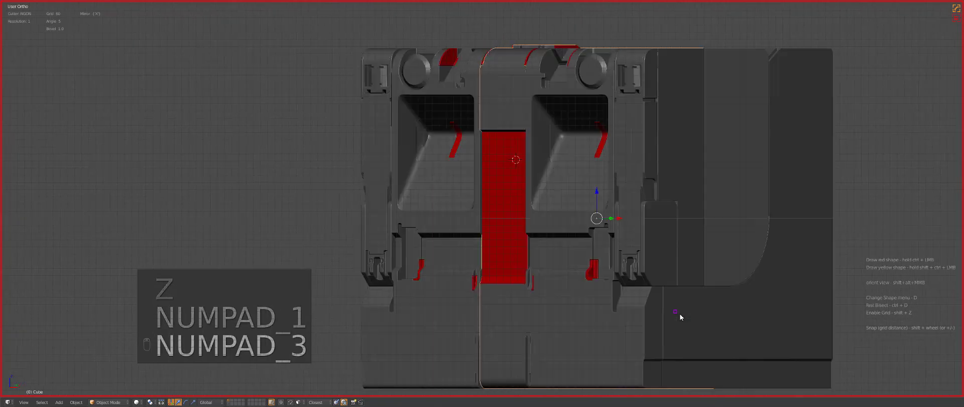
{"action": "key", "text": "z"}
{"action": "key", "text": "z"}
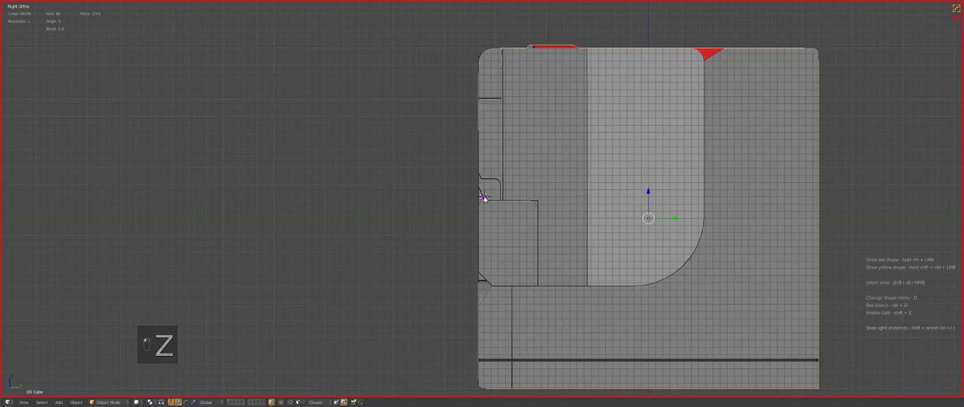
{"action": "key", "text": "KP_1"}
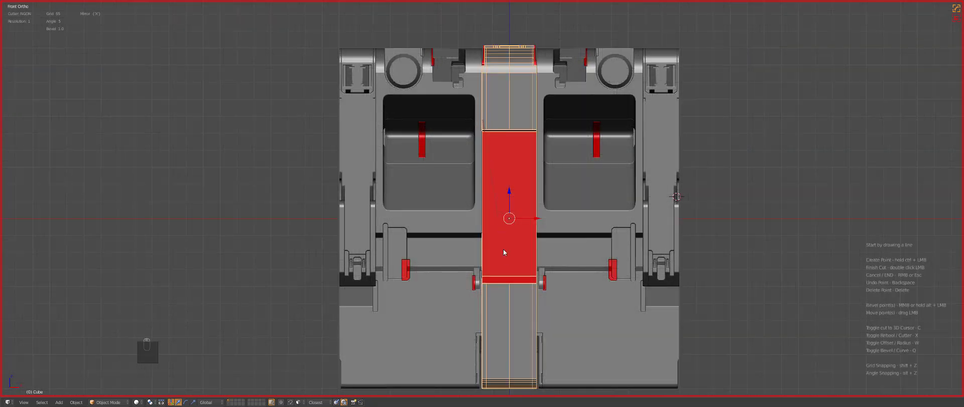
{"action": "key", "text": "d"}
{"action": "left_click", "coordinate": [480, 300]}
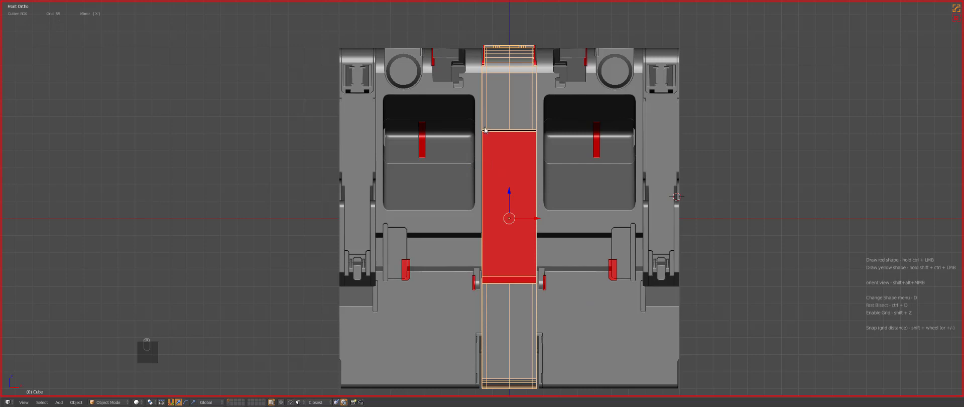
Cut two mirrored side-by-side rectangular panels into the central front strip, leaving a narrow gap between them
{"action": "left_click_drag", "start_coordinate": [484, 129], "coordinate": [482, 127], "text": "ctrl"}
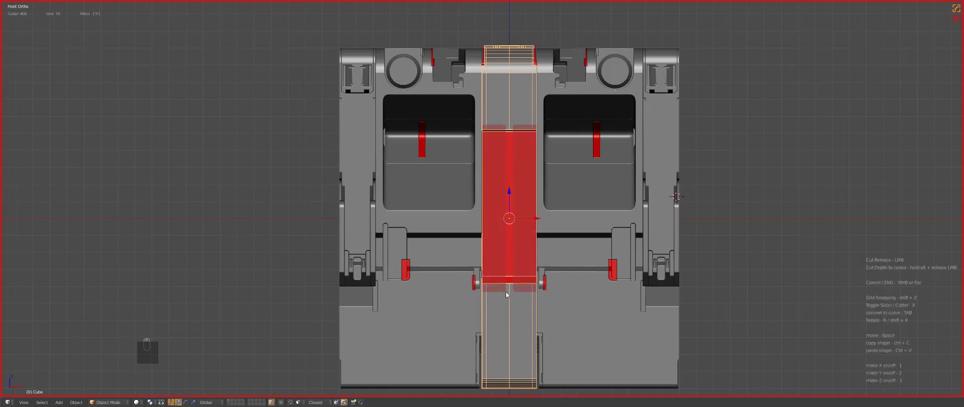
{"action": "left_click_drag", "start_coordinate": [507, 291], "coordinate": [507, 291]}
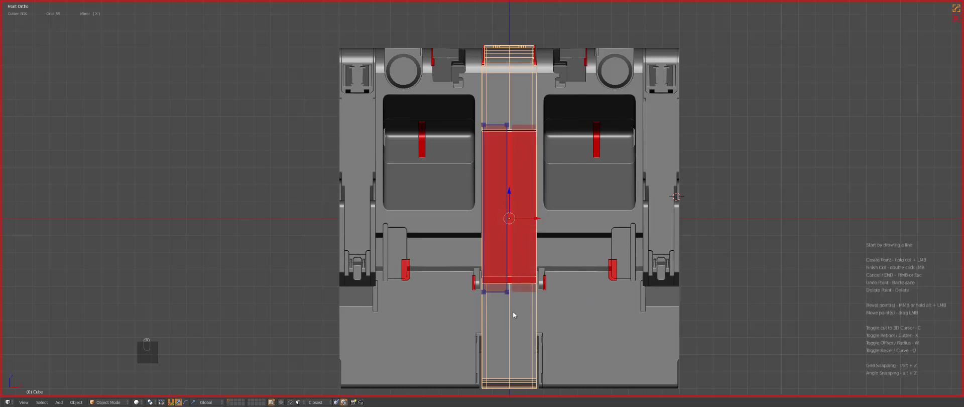
{"action": "double_click", "coordinate": [499, 184]}
{"action": "middle_click_drag", "start_coordinate": [500, 184], "coordinate": [517, 255]}
{"action": "key", "text": "a"}
{"action": "scroll", "coordinate": [516, 248], "scroll_direction": "down", "scroll_amount": 1}
{"action": "key", "text": "KP_5"}
{"action": "key", "text": "Escape"}
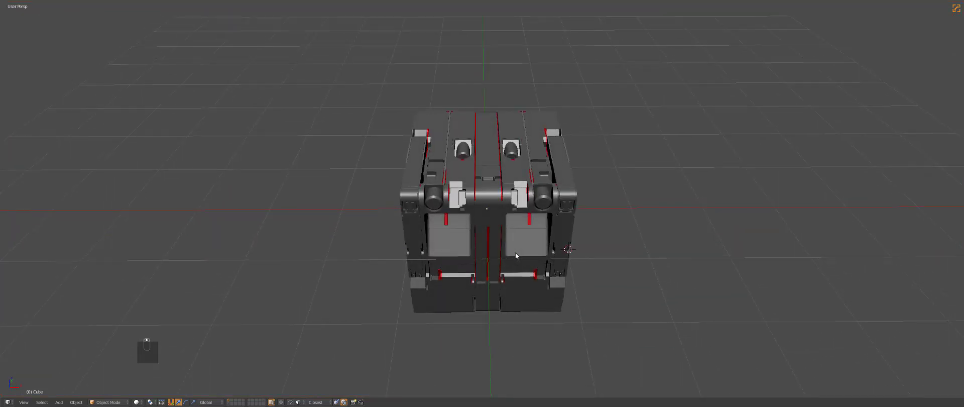
Preview the model in rendered shading, add a Sun lamp beside it and freely rotate the lamp
{"action": "key", "text": "shift+z"}
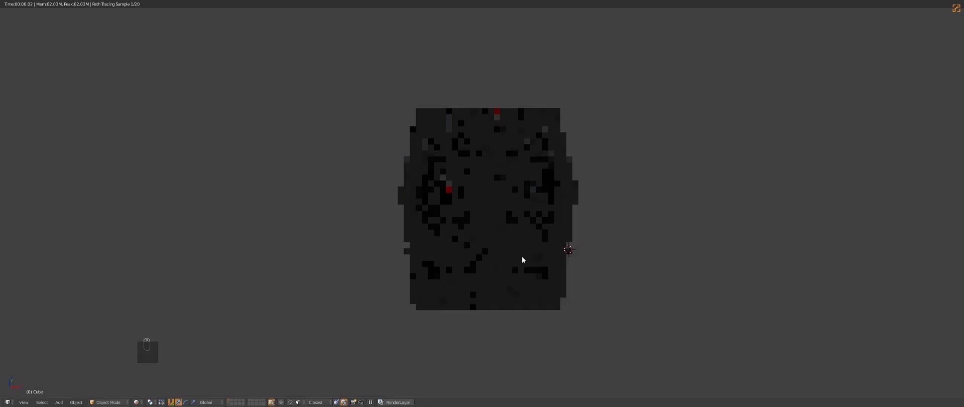
{"action": "key", "text": "shift+a"}
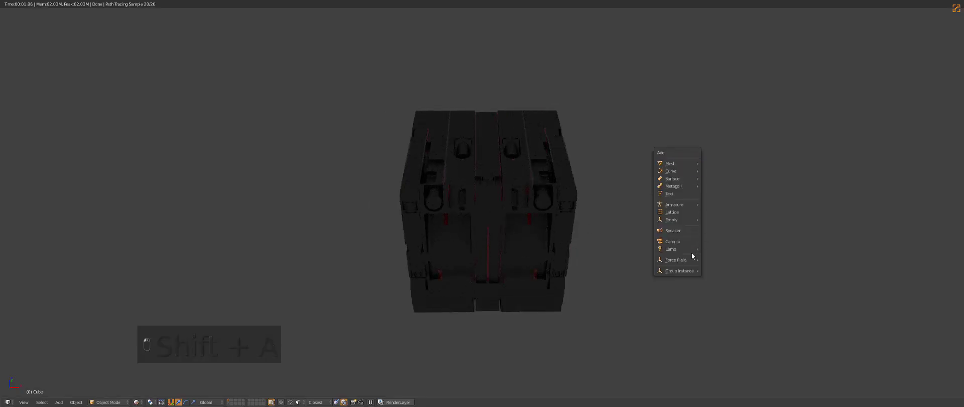
{"action": "mouse_move", "coordinate": [689, 252]}
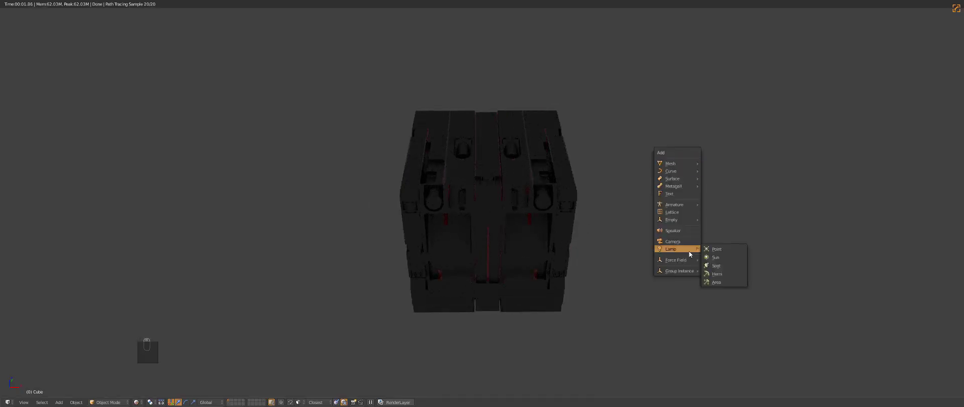
{"action": "left_click", "coordinate": [724, 254]}
{"action": "key", "text": "r"}
{"action": "key", "text": "r"}
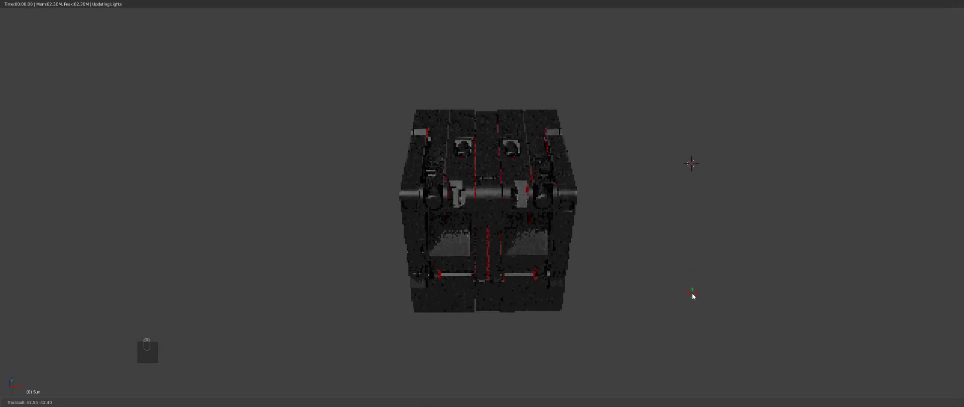
{"action": "left_click", "coordinate": [681, 285]}
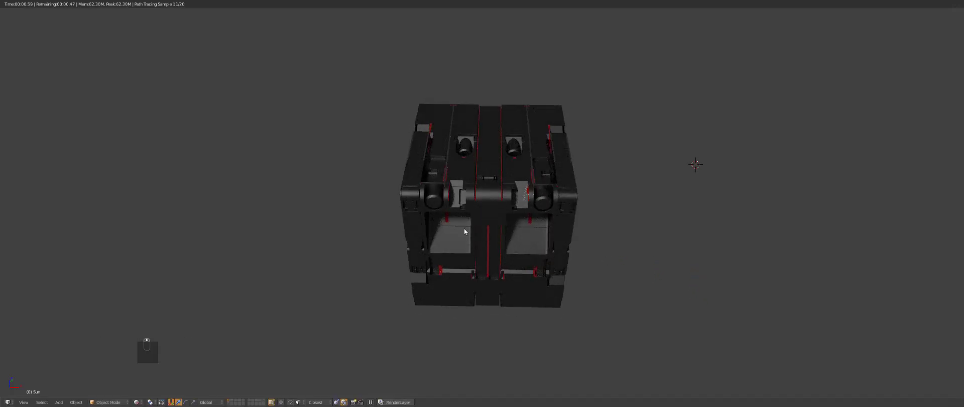
{"action": "key", "text": "z"}
{"action": "key", "text": "z"}
{"action": "key", "text": "z"}
Examine the mirrored side covers in wireframe from the top, front and right
{"action": "right_click", "coordinate": [422, 241]}
{"action": "middle_click_drag", "start_coordinate": [432, 248], "coordinate": [438, 203]}
{"action": "key", "text": "a"}
{"action": "right_click", "coordinate": [433, 221]}
{"action": "key", "text": "z"}
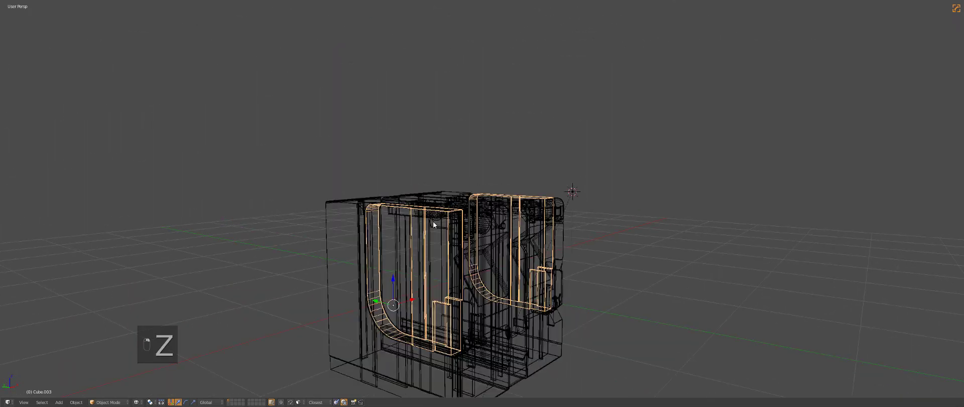
{"action": "key", "text": "KP_7"}
{"action": "key", "text": "KP_5"}
{"action": "key", "text": "KP_Decimal"}
{"action": "key", "text": "KP_1"}
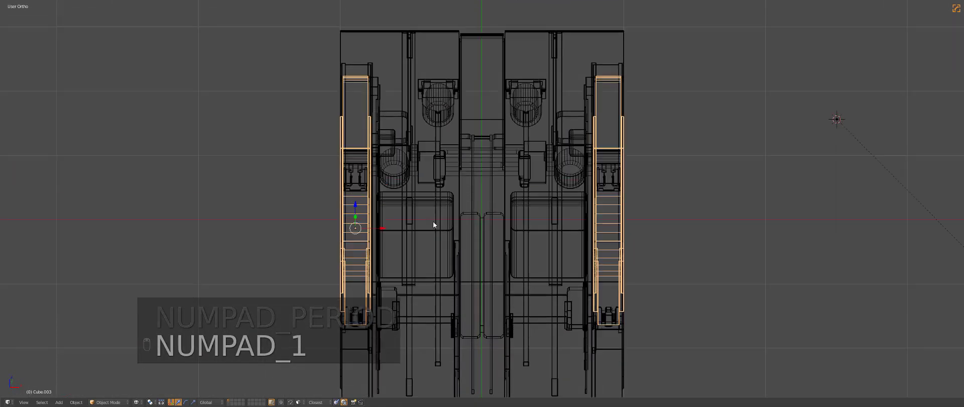
{"action": "key", "text": "KP_3"}
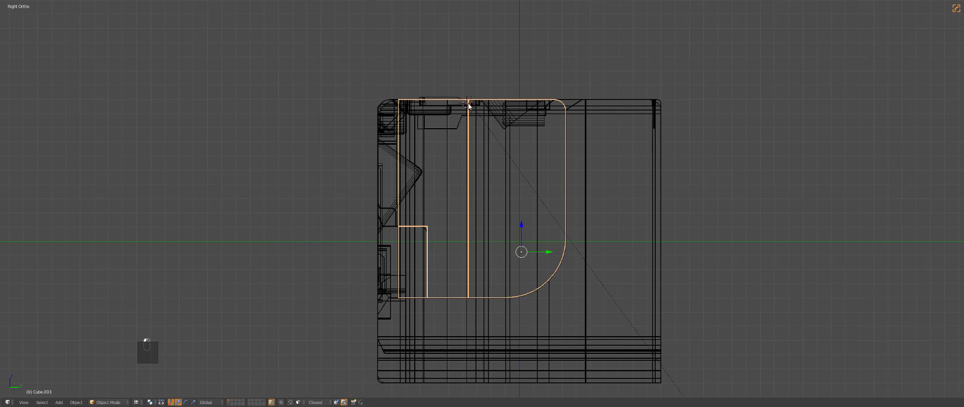
{"action": "key", "text": "z"}
Set the side cover's cutting material to GREY
{"action": "key", "text": "KP_7"}
{"action": "scroll", "coordinate": [427, 211], "scroll_direction": "up", "scroll_amount": 3}
{"action": "key", "text": "a"}
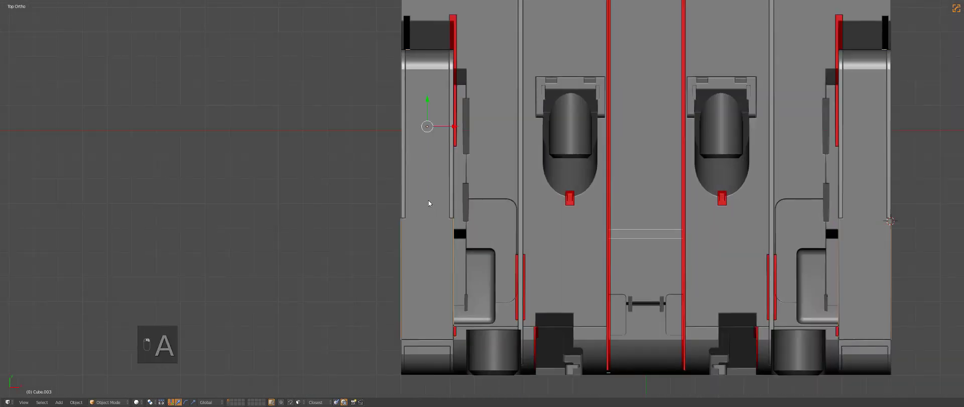
{"action": "key", "text": "ctrl+grave"}
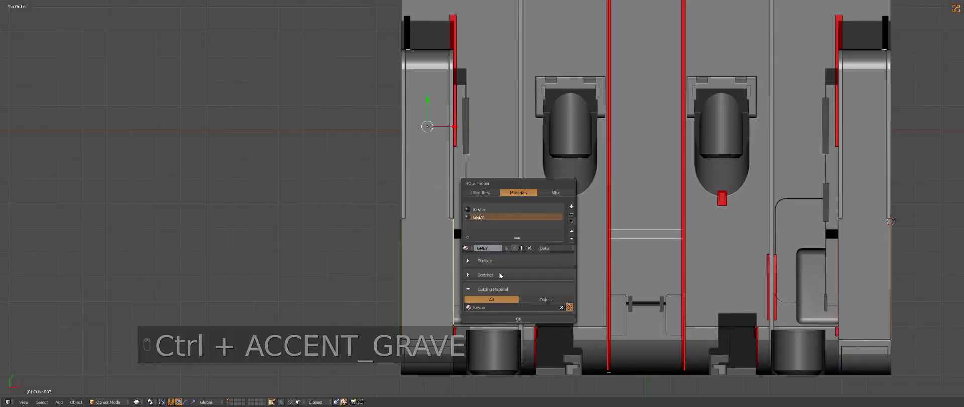
{"action": "left_click", "coordinate": [496, 306]}
{"action": "type", "text": "gre"}
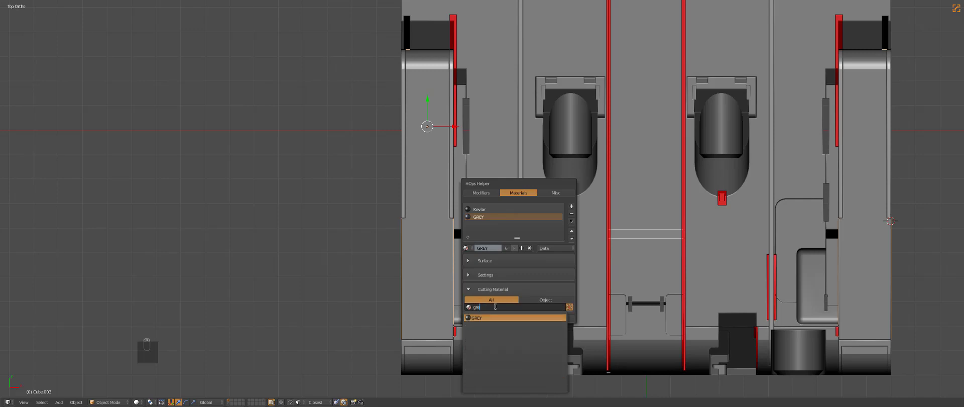
{"action": "left_click", "coordinate": [476, 317]}
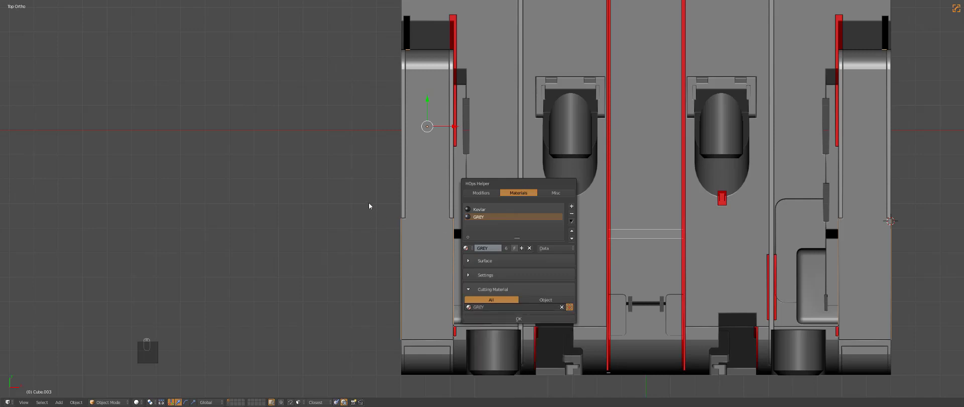
Cut a rectangular recess across the full width of the side cover's upper surface, mirrored to the opposite cover
{"action": "left_click_drag", "start_coordinate": [364, 174], "coordinate": [452, 226], "text": "ctrl"}
{"action": "key", "text": "alt+w"}
{"action": "mouse_move", "coordinate": [381, 177]}
{"action": "left_mouse_down"}
{"action": "mouse_move", "coordinate": [469, 226]}
{"action": "mouse_move", "coordinate": [471, 245]}
{"action": "left_mouse_up"}
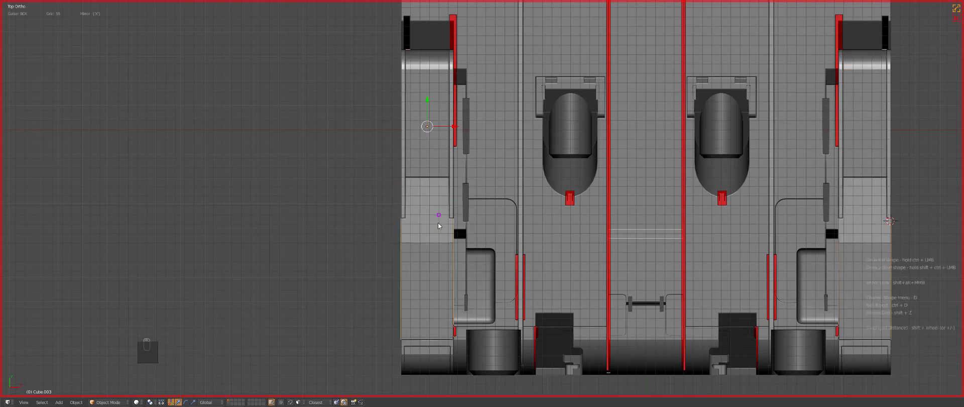
{"action": "scroll", "coordinate": [439, 225], "scroll_direction": "down", "scroll_amount": 2}
{"action": "middle_click_drag", "start_coordinate": [438, 226], "coordinate": [510, 247]}
{"action": "key", "text": "Escape"}
Move the upper edge of the side cover's recess wall along Y to turn the step into a slope
{"action": "key", "text": "Tab"}
{"action": "scroll", "coordinate": [510, 248], "scroll_direction": "up", "scroll_amount": 3}
{"action": "key", "text": "ctrl+Tab"}
{"action": "left_click", "coordinate": [461, 256]}
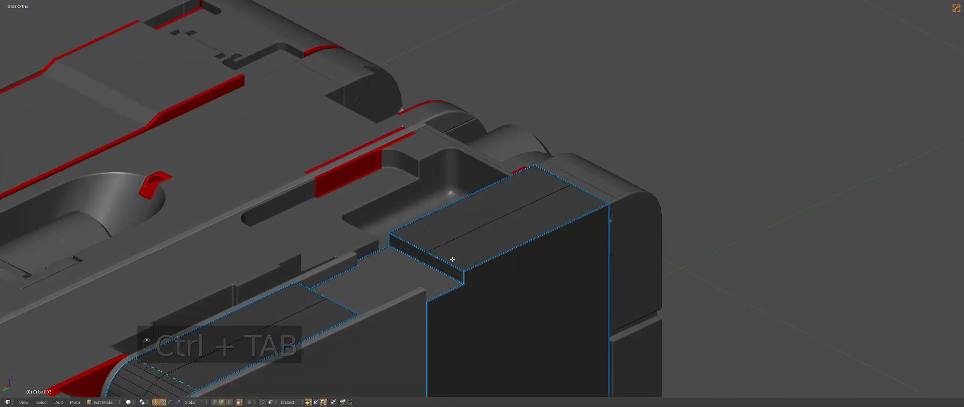
{"action": "right_click", "coordinate": [437, 256]}
{"action": "key", "text": "g"}
{"action": "key", "text": "y"}
{"action": "left_click", "coordinate": [421, 256]}
{"action": "key", "text": "Tab"}
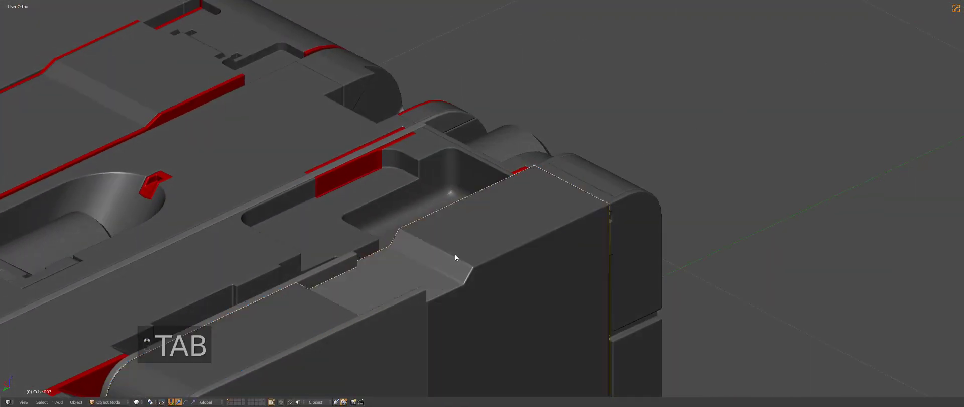
Add an edge loop across the outer side plate's upper rim and bevel it into two edges beside the recess
{"action": "middle_click_drag", "start_coordinate": [455, 254], "coordinate": [375, 263]}
{"action": "right_click", "coordinate": [397, 276]}
{"action": "key", "text": "Tab"}
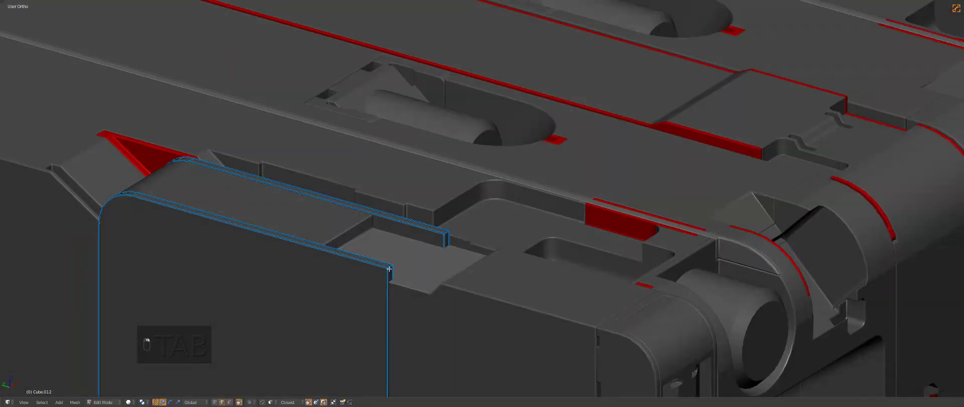
{"action": "right_click", "coordinate": [390, 269]}
{"action": "key", "text": "ctrl+r"}
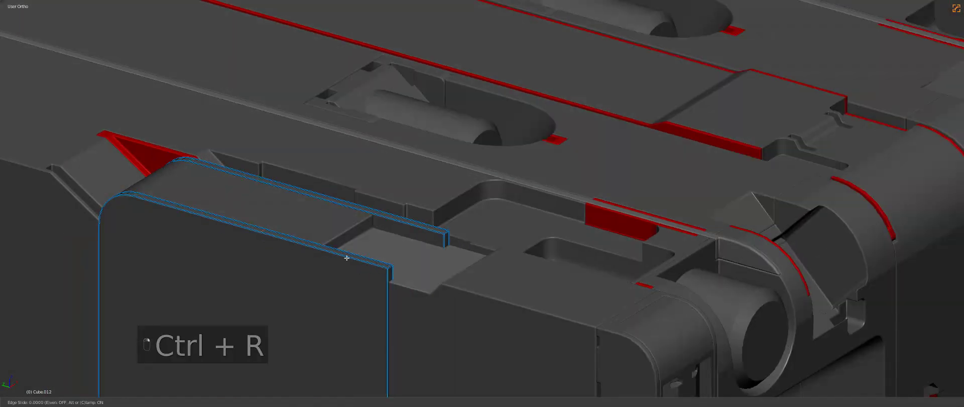
{"action": "left_click", "coordinate": [394, 274]}
{"action": "key", "text": "ctrl+b"}
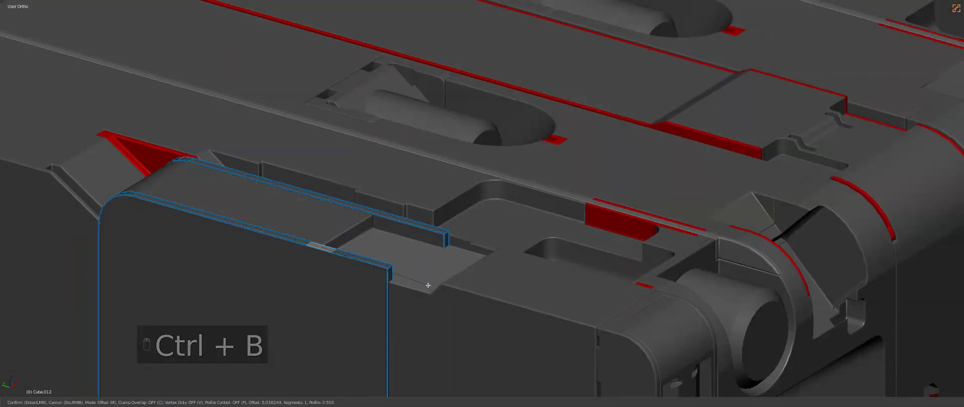
{"action": "left_click", "coordinate": [371, 271]}
Lower the end face of the outer side plate's rim along Z to follow the recessed cover
{"action": "key", "text": "ctrl+Tab"}
{"action": "left_click", "coordinate": [370, 274]}
{"action": "key", "text": "g"}
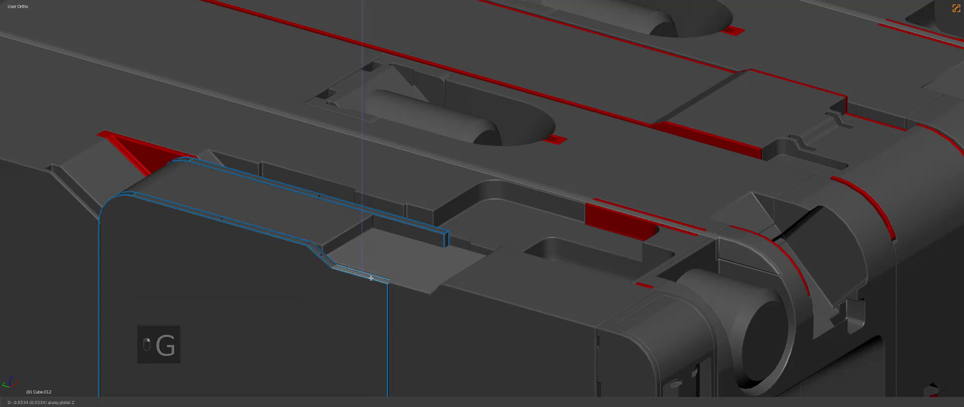
{"action": "left_click", "coordinate": [370, 275]}
{"action": "key", "text": "Tab"}
{"action": "key", "text": "Tab"}
{"action": "key", "text": "a"}
{"action": "key", "text": "a"}
{"action": "key", "text": "a"}
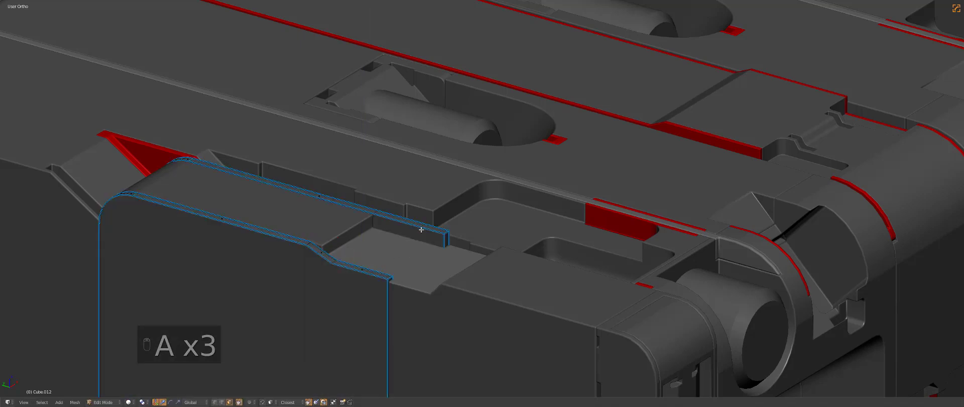
Delete the linked geometry of the inner side plate, keeping only the reshaped outer plate
{"action": "key", "text": "l"}
{"action": "key", "text": "ctrl+Tab"}
{"action": "left_click", "coordinate": [417, 216]}
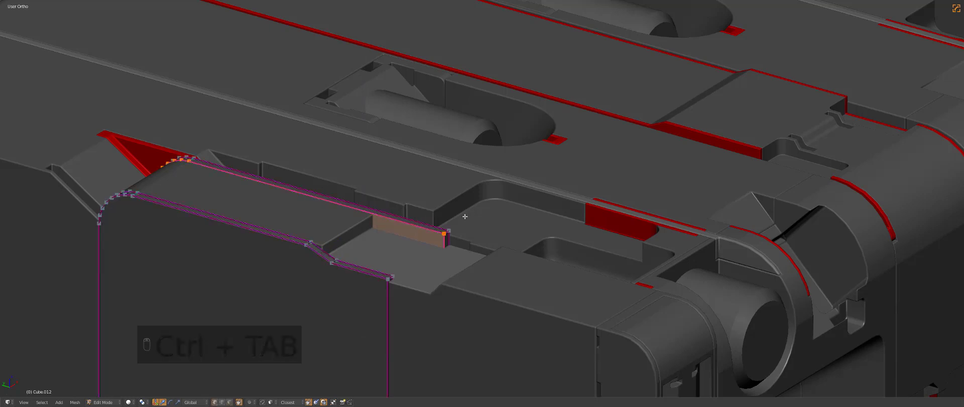
{"action": "key", "text": "a"}
{"action": "key", "text": "l"}
{"action": "key", "text": "x"}
{"action": "left_click", "coordinate": [445, 238]}
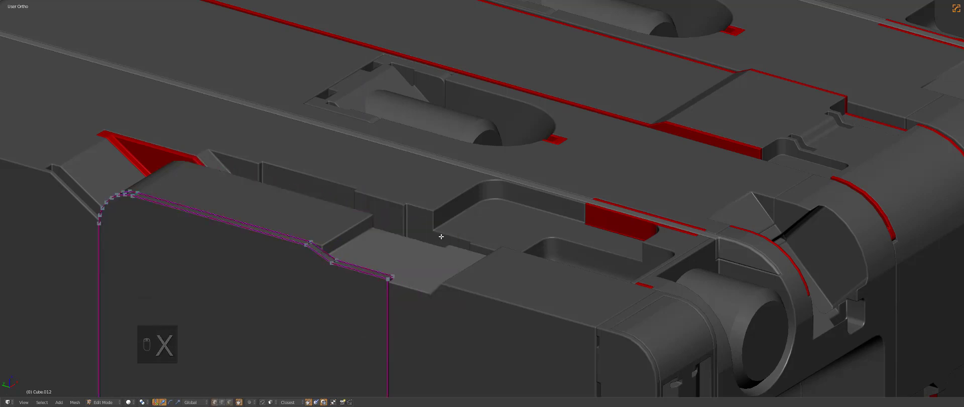
Mirror the remaining outer plate on X across the side cover
{"action": "key", "text": "Tab"}
{"action": "key", "text": "alt+shift+x"}
{"action": "key", "text": "a"}
{"action": "scroll", "coordinate": [455, 248], "scroll_direction": "down", "scroll_amount": 10}
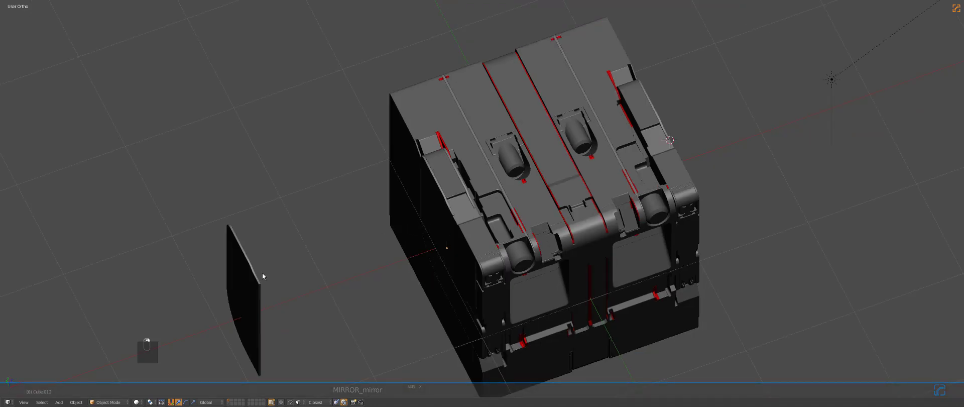
Reorder the side plate's modifiers so the Cube.003 mirror comes first, followed by the Cube mirror and the bevel
{"action": "right_click", "coordinate": [262, 276]}
{"action": "key", "text": "ctrl+grave"}
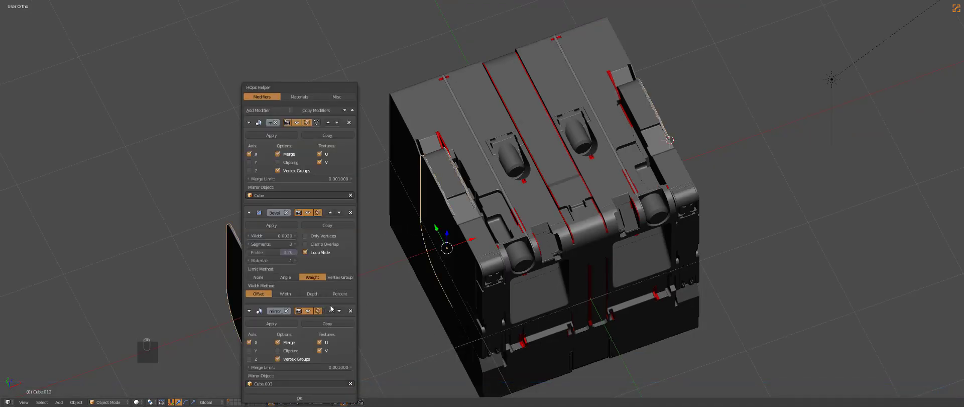
{"action": "left_click", "coordinate": [329, 311]}
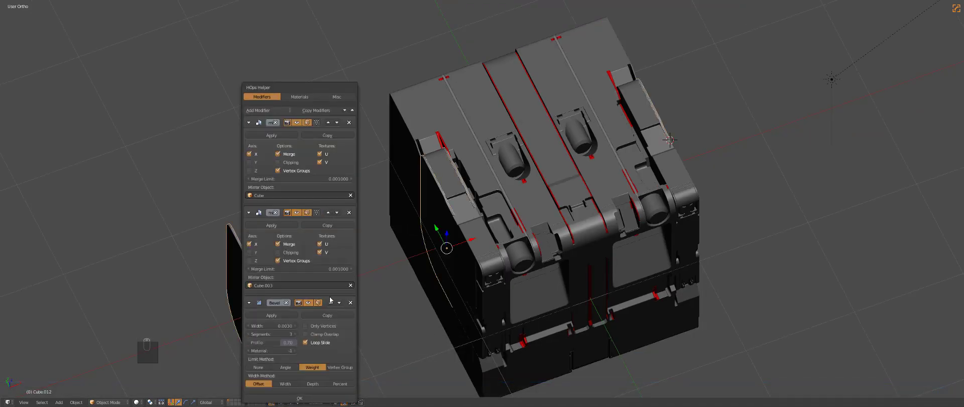
{"action": "left_click", "coordinate": [329, 213]}
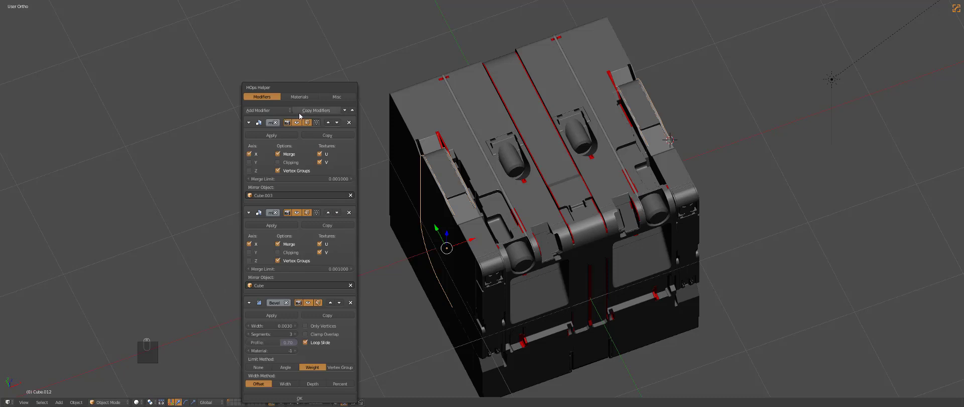
{"action": "left_click", "coordinate": [352, 110]}
{"action": "key", "text": "a"}
Examine the mirrored side plates around the covers in perspective and from the top
{"action": "middle_click_drag", "start_coordinate": [461, 273], "coordinate": [485, 205]}
{"action": "scroll", "coordinate": [484, 205], "scroll_direction": "up", "scroll_amount": 2}
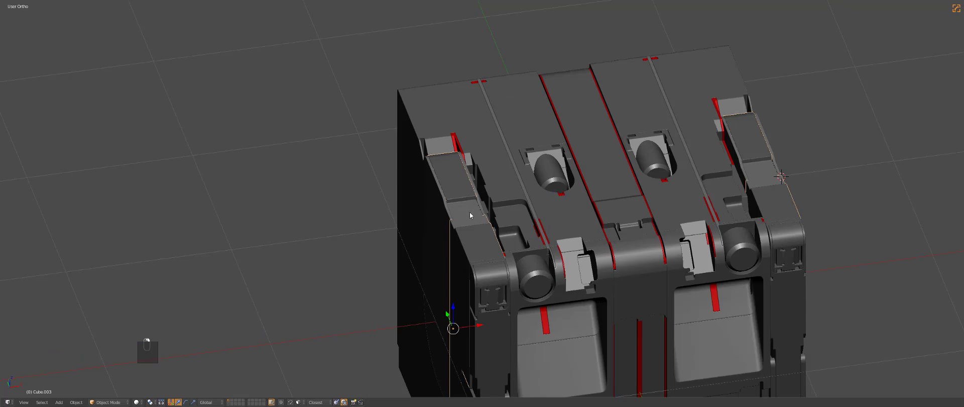
{"action": "key", "text": "KP_5"}
{"action": "key", "text": "a"}
{"action": "key", "text": "a"}
{"action": "key", "text": "z"}
{"action": "key", "text": "KP_7"}
{"action": "key", "text": "KP_5"}
{"action": "key", "text": "z"}
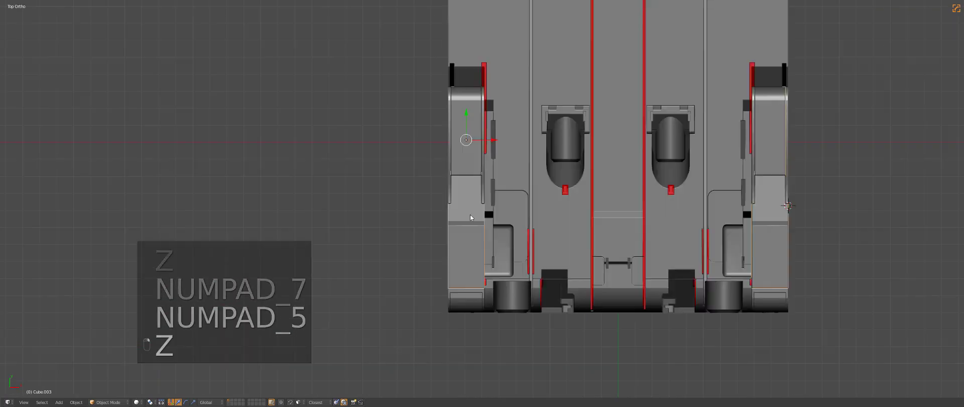
Set the side cover's cutting material to Chrome
{"action": "key", "text": "KP_Decimal"}
{"action": "key", "text": "a"}
{"action": "key", "text": "ctrl+grave"}
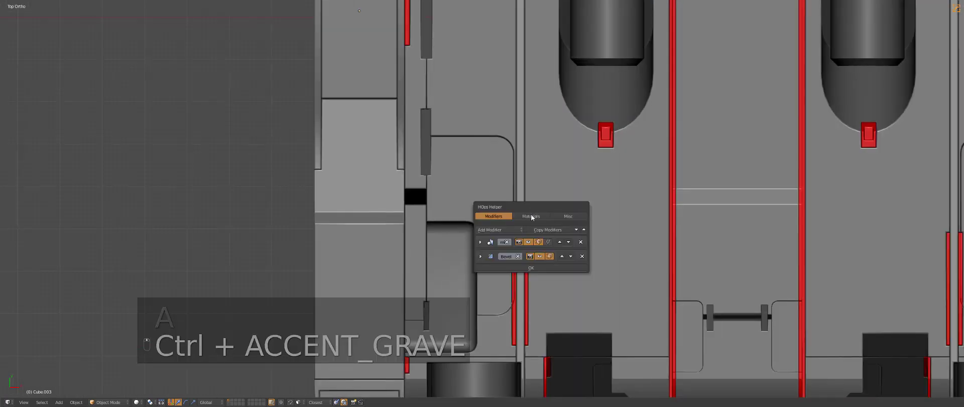
{"action": "left_click", "coordinate": [530, 216]}
{"action": "double_click", "coordinate": [498, 331]}
{"action": "type", "text": "Chrome"}
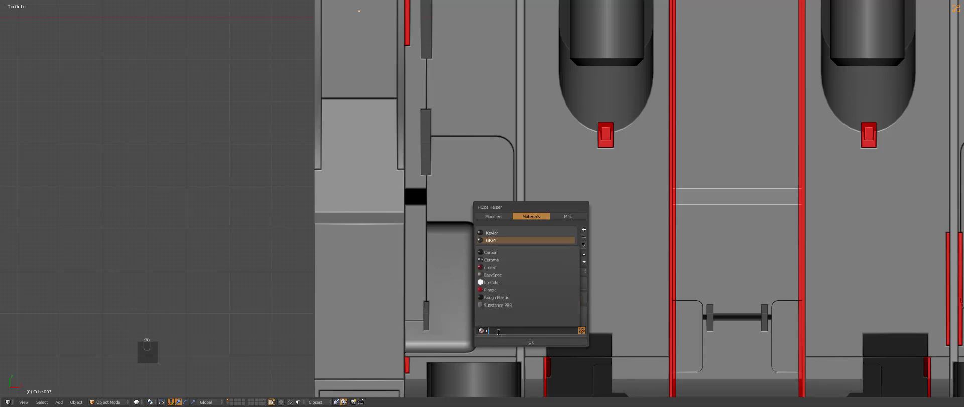
{"action": "key", "text": "Return"}
Slice mirrored rectangular areas around the lower ends of the outer side cover's two edge strips with BoxCutter
{"action": "key", "text": "a"}
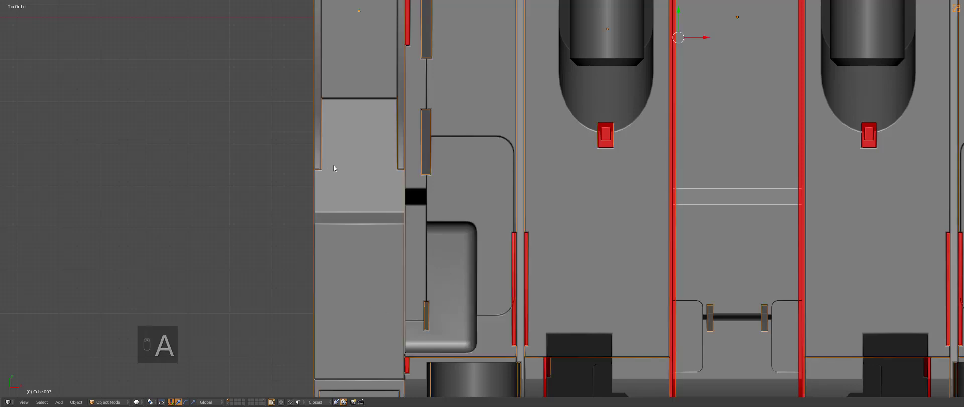
{"action": "right_click", "coordinate": [333, 165]}
{"action": "middle_click_drag", "start_coordinate": [392, 180], "coordinate": [460, 250], "text": "shift"}
{"action": "key", "text": "a"}
{"action": "right_click", "coordinate": [424, 194]}
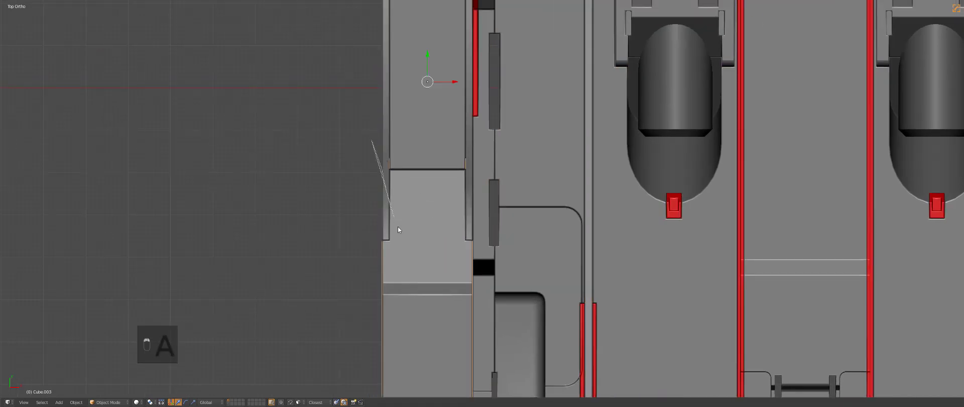
{"action": "key", "text": "alt+w"}
{"action": "left_click_drag", "start_coordinate": [375, 139], "coordinate": [395, 246]}
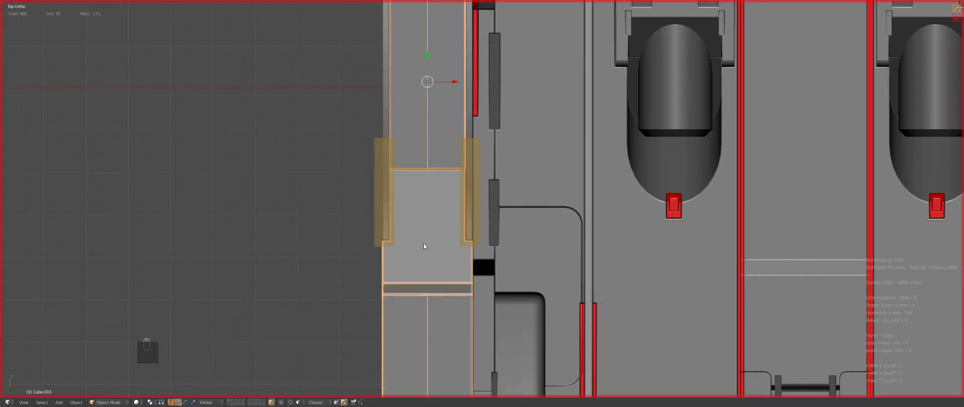
Cut a rectangular recess into the neighbouring panel around the lower narrow dark plate beside the side cover
{"action": "scroll", "coordinate": [478, 249], "scroll_direction": "down", "scroll_amount": 1}
{"action": "key", "text": "a"}
{"action": "scroll", "coordinate": [495, 226], "scroll_direction": "up", "scroll_amount": 3}
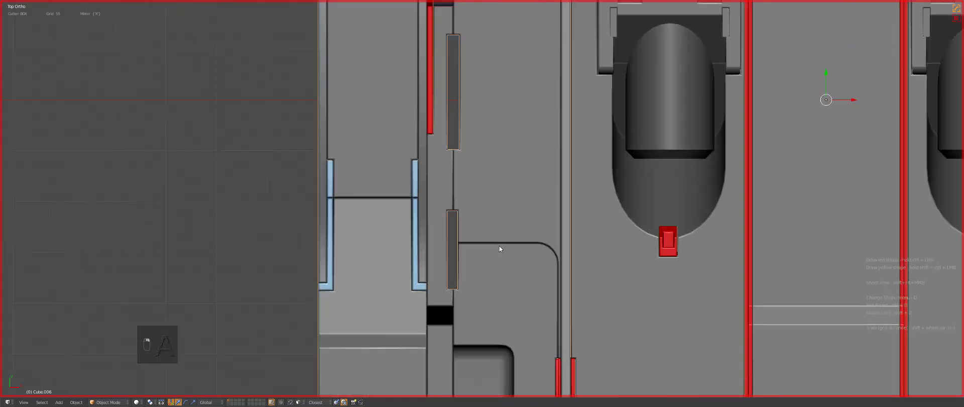
{"action": "mouse_move", "coordinate": [436, 210]}
{"action": "left_mouse_down", "text": "ctrl"}
{"action": "mouse_move", "coordinate": [457, 224]}
{"action": "mouse_move", "coordinate": [459, 285]}
{"action": "left_mouse_up", "text": "ctrl"}
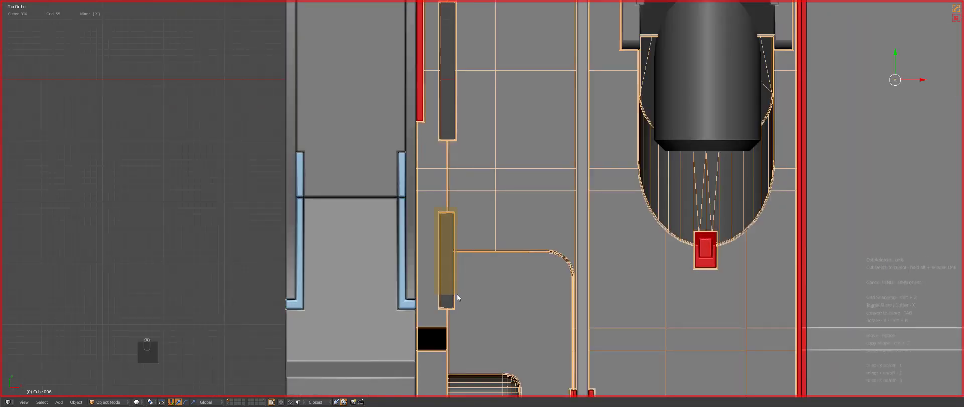
{"action": "left_click", "coordinate": [675, 300]}
Cut a small mirrored rectangular recess around the lower end of the red clip below the rounded slot
{"action": "scroll", "coordinate": [665, 294], "scroll_direction": "down", "scroll_amount": 2}
{"action": "middle_click_drag", "start_coordinate": [660, 291], "coordinate": [547, 269], "text": "shift"}
{"action": "key", "text": "a"}
{"action": "scroll", "coordinate": [554, 269], "scroll_direction": "up", "scroll_amount": 5}
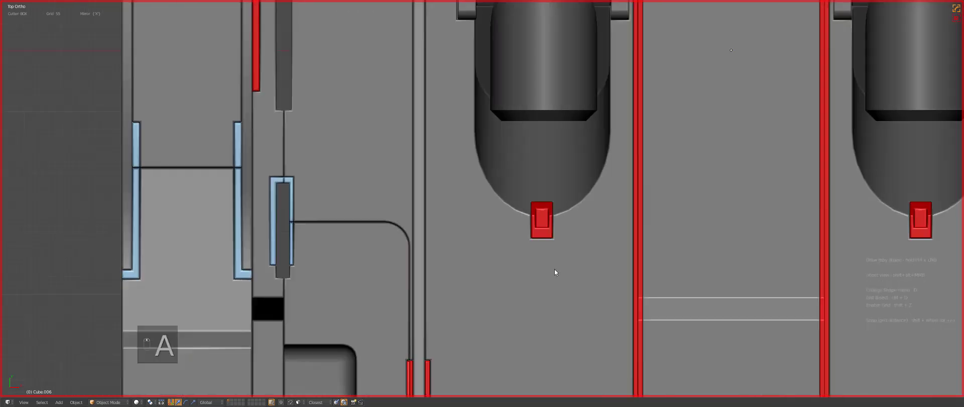
{"action": "key", "text": "z"}
{"action": "left_click_drag", "start_coordinate": [555, 253], "coordinate": [614, 275], "text": "ctrl"}
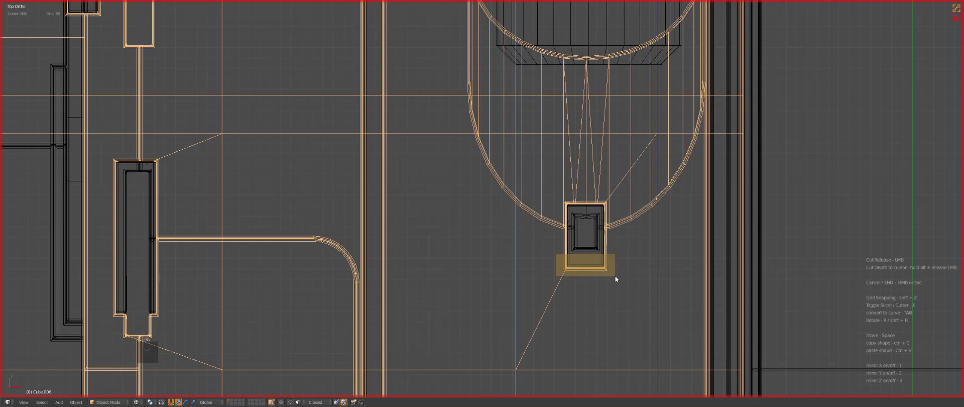
{"action": "left_click", "coordinate": [613, 225]}
{"action": "scroll", "coordinate": [612, 224], "scroll_direction": "down", "scroll_amount": 5}
{"action": "key", "text": "z"}
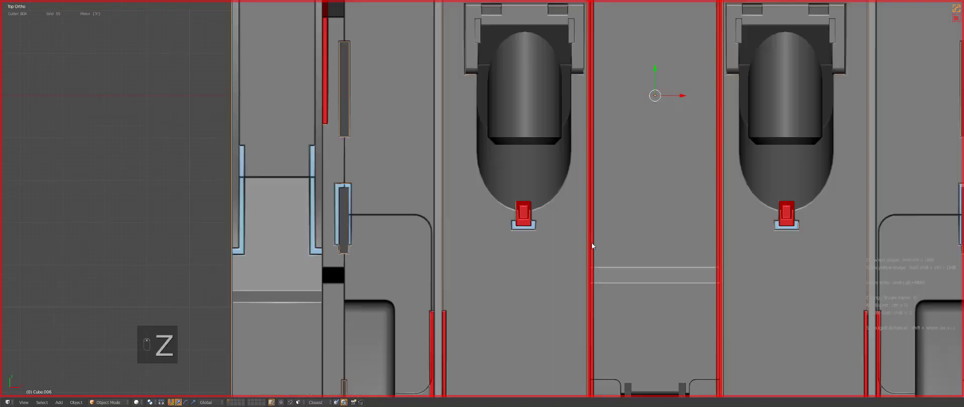
Cut thin mirrored vertical strips into the center panel alongside its red rails, spanning the height of the rounded side cutouts
{"action": "scroll", "coordinate": [589, 251], "scroll_direction": "down", "scroll_amount": 2}
{"action": "middle_click_drag", "start_coordinate": [584, 301], "coordinate": [546, 188], "text": "shift"}
{"action": "scroll", "coordinate": [557, 221], "scroll_direction": "up", "scroll_amount": 1}
{"action": "key", "text": "a"}
{"action": "scroll", "coordinate": [556, 221], "scroll_direction": "up", "scroll_amount": 5}
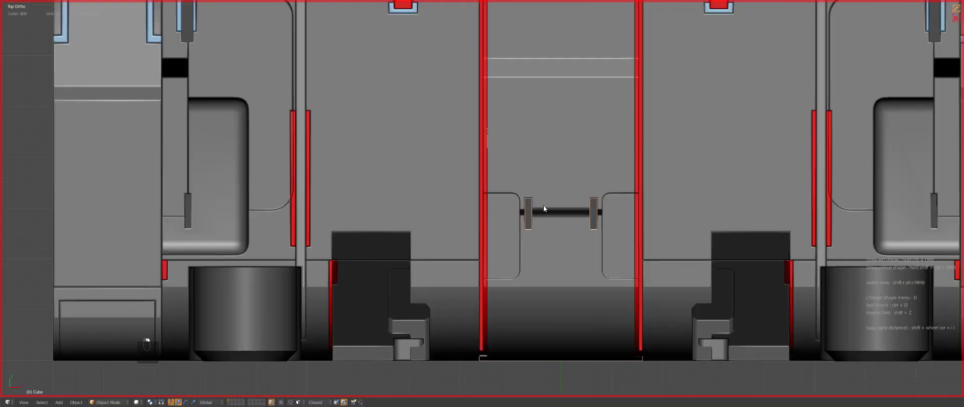
{"action": "left_click_drag", "start_coordinate": [486, 178], "coordinate": [500, 351], "text": "ctrl"}
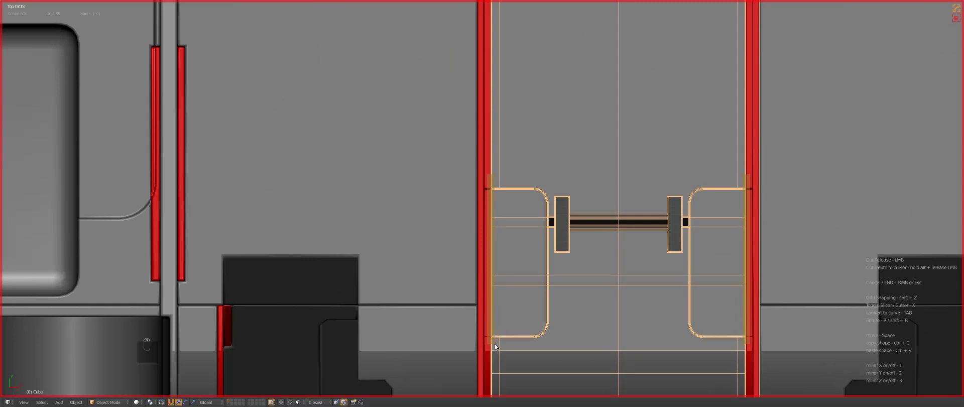
{"action": "left_click_drag", "start_coordinate": [495, 338], "coordinate": [495, 337], "text": "ctrl"}
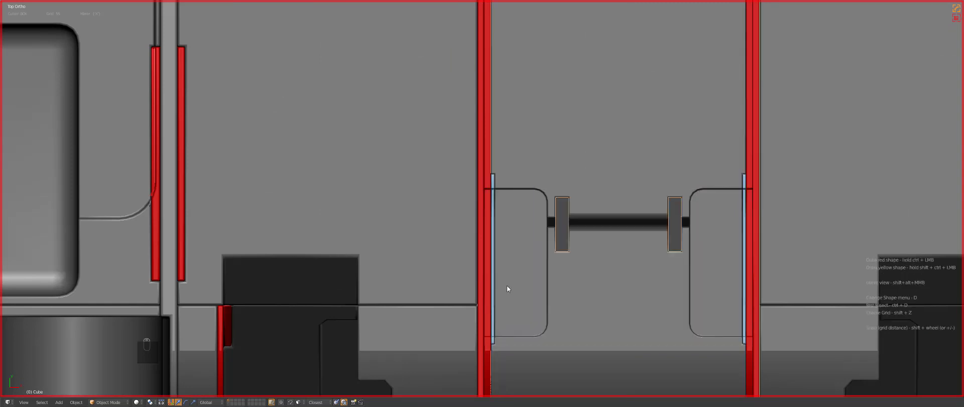
Slice a small mirrored notch around the lower corners of the center panel's hinge blocks
{"action": "scroll", "coordinate": [577, 271], "scroll_direction": "up", "scroll_amount": 1}
{"action": "key", "text": "a"}
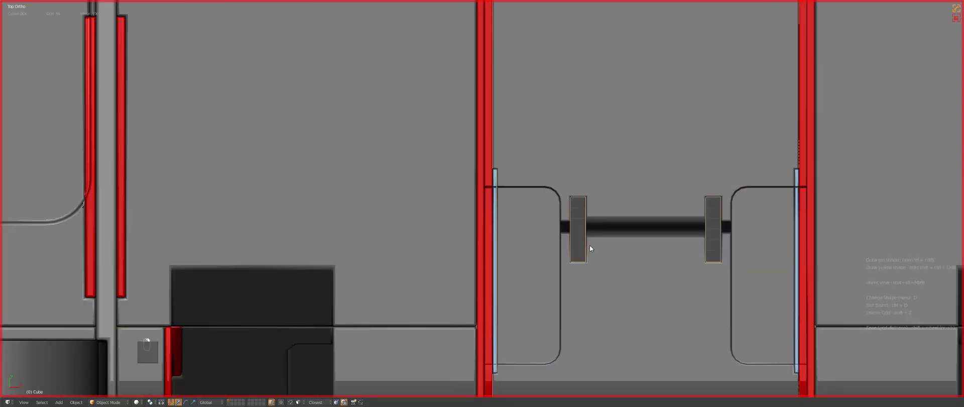
{"action": "left_click_drag", "start_coordinate": [590, 245], "coordinate": [568, 267], "text": "ctrl+shift"}
{"action": "scroll", "coordinate": [568, 267], "scroll_direction": "down", "scroll_amount": 5}
{"action": "key", "text": "a"}
Examine the cube's upper front edge from the front and at an angle
{"action": "middle_click_drag", "start_coordinate": [476, 346], "coordinate": [563, 272], "text": "shift"}
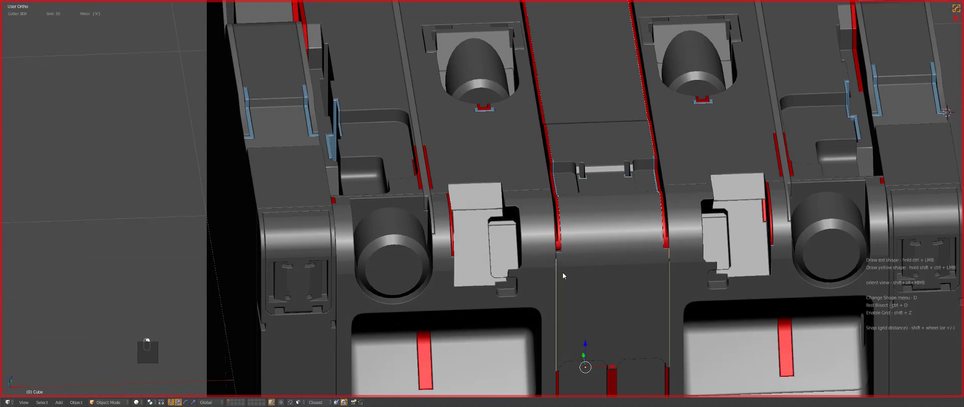
{"action": "key", "text": "KP_1"}
{"action": "key", "text": "KP_5"}
{"action": "key", "text": "KP_5"}
{"action": "key", "text": "KP_Decimal"}
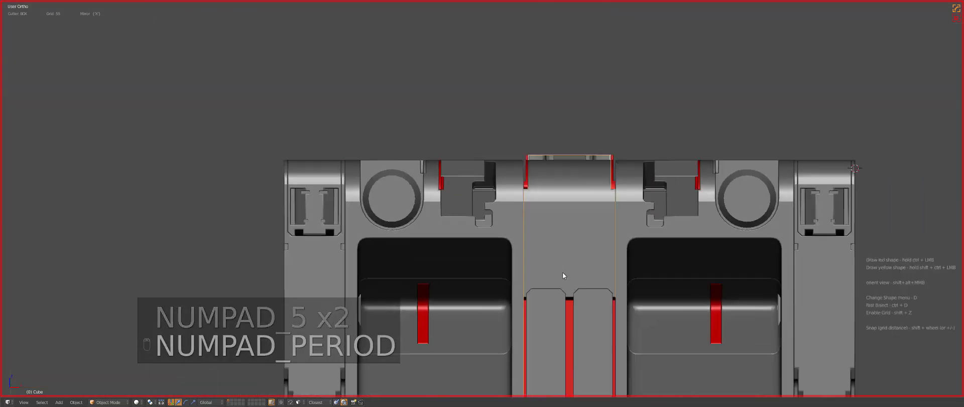
{"action": "key", "text": "z"}
{"action": "middle_click_drag", "start_coordinate": [468, 106], "coordinate": [506, 207], "text": "shift"}
{"action": "scroll", "coordinate": [506, 207], "scroll_direction": "up", "scroll_amount": 2}
{"action": "key", "text": "z"}
{"action": "middle_click_drag", "start_coordinate": [483, 177], "coordinate": [500, 210]}
{"action": "scroll", "coordinate": [500, 211], "scroll_direction": "up", "scroll_amount": 2}
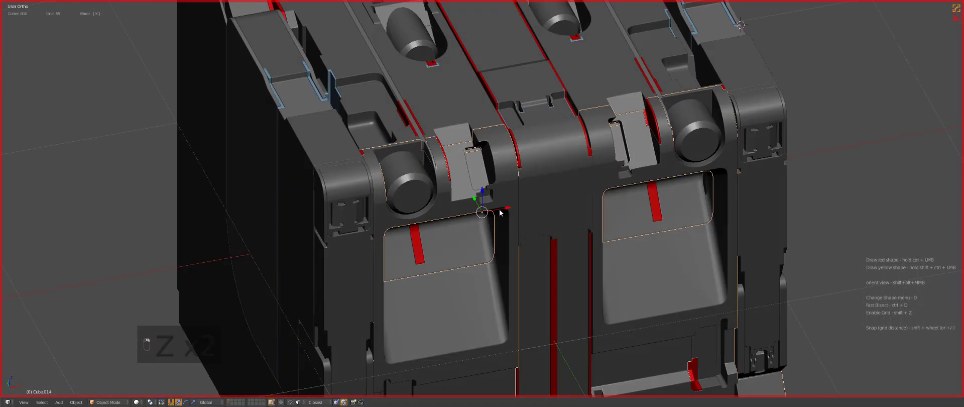
Slice a small rectangular insert into the front panel below the rounded recess and adjust its bevel width with Hard Ops
{"action": "right_click", "coordinate": [500, 211]}
{"action": "key", "text": "z"}
{"action": "key", "text": "KP_7"}
{"action": "scroll", "coordinate": [438, 260], "scroll_direction": "up", "scroll_amount": 5}
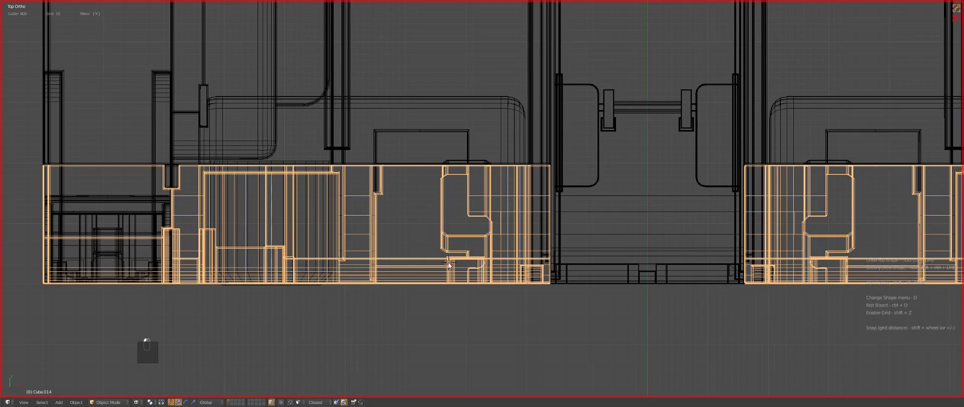
{"action": "key", "text": "z"}
{"action": "key", "text": "KP_1"}
{"action": "key", "text": "a"}
{"action": "key", "text": "a"}
{"action": "middle_click_drag", "start_coordinate": [448, 262], "coordinate": [477, 304], "text": "shift"}
{"action": "scroll", "coordinate": [513, 243], "scroll_direction": "up", "scroll_amount": 5}
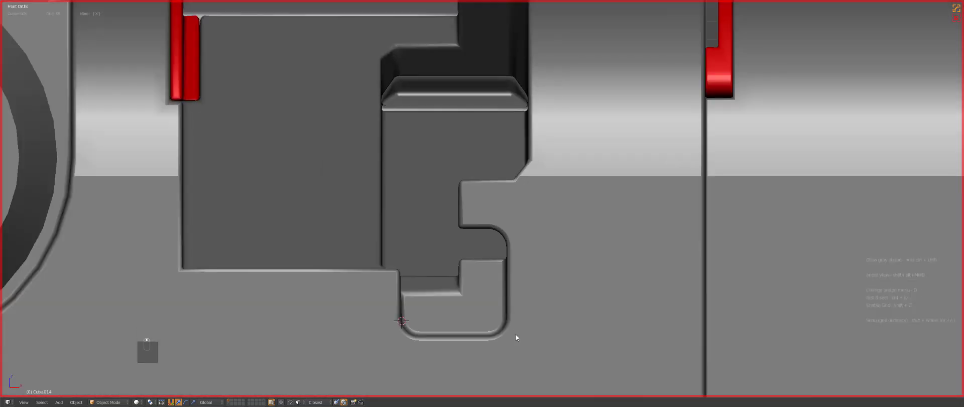
{"action": "right_click", "coordinate": [432, 341]}
{"action": "left_click_drag", "start_coordinate": [429, 324], "coordinate": [485, 344], "text": "ctrl+shift"}
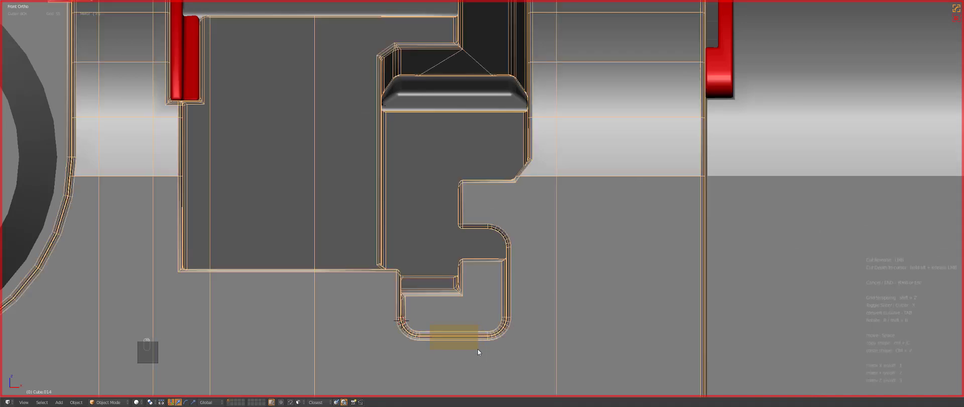
{"action": "left_click", "coordinate": [504, 326]}
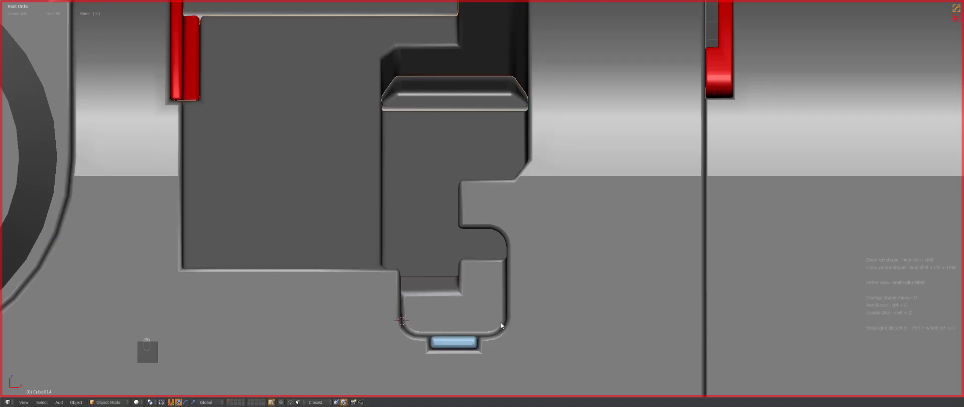
{"action": "scroll", "coordinate": [456, 278], "scroll_direction": "down", "scroll_amount": 4}
{"action": "key", "text": "q"}
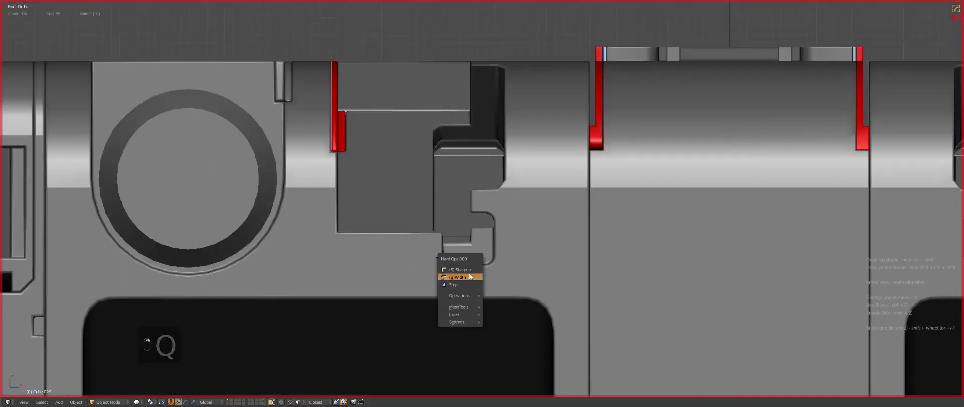
{"action": "left_click", "coordinate": [473, 270]}
{"action": "scroll", "coordinate": [474, 275], "scroll_direction": "down", "scroll_amount": 4}
{"action": "key", "text": "a"}
Slice mirrored rectangular inserts into both edges of the outer corner column, just below its small notches
{"action": "middle_click_drag", "start_coordinate": [528, 221], "coordinate": [477, 258]}
{"action": "right_click", "coordinate": [477, 258]}
{"action": "key", "text": "KP_1"}
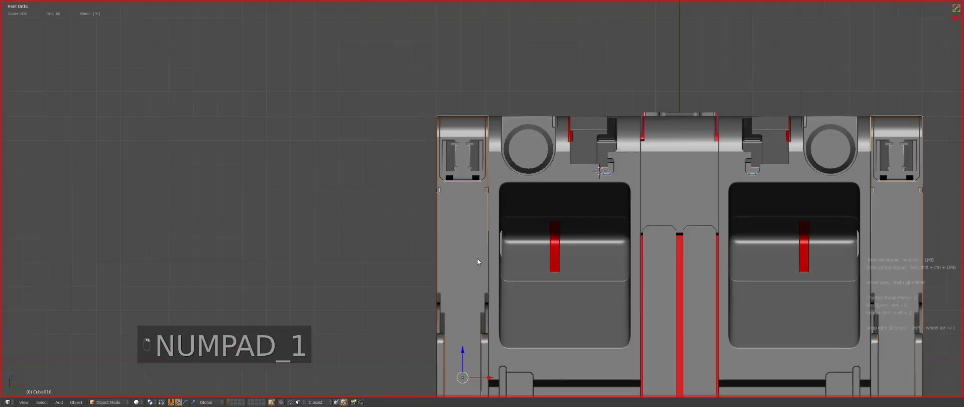
{"action": "key", "text": "KP_Decimal"}
{"action": "key", "text": "z"}
{"action": "scroll", "coordinate": [606, 159], "scroll_direction": "up", "scroll_amount": 3}
{"action": "middle_click_drag", "start_coordinate": [606, 159], "coordinate": [480, 252], "text": "shift"}
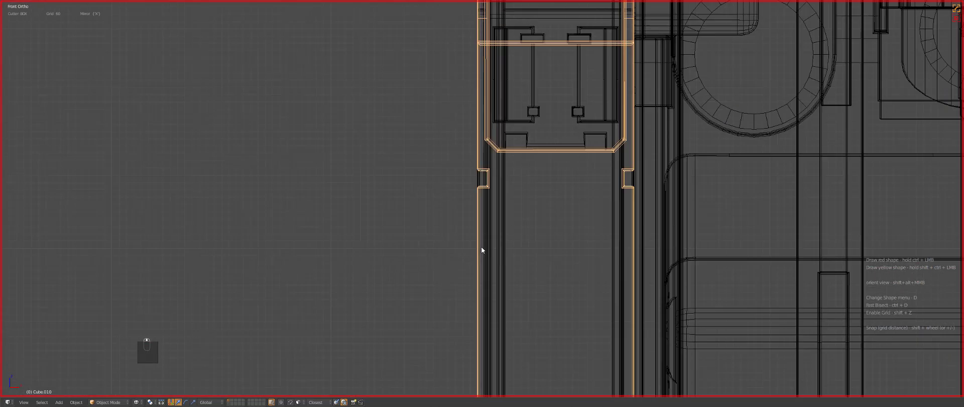
{"action": "scroll", "coordinate": [474, 241], "scroll_direction": "up", "scroll_amount": 4}
{"action": "key", "text": "z"}
{"action": "mouse_move", "coordinate": [467, 166]}
{"action": "left_mouse_down", "text": "ctrl+shift"}
{"action": "mouse_move", "coordinate": [505, 198]}
{"action": "mouse_move", "coordinate": [502, 281]}
{"action": "left_mouse_up", "text": "ctrl+shift"}
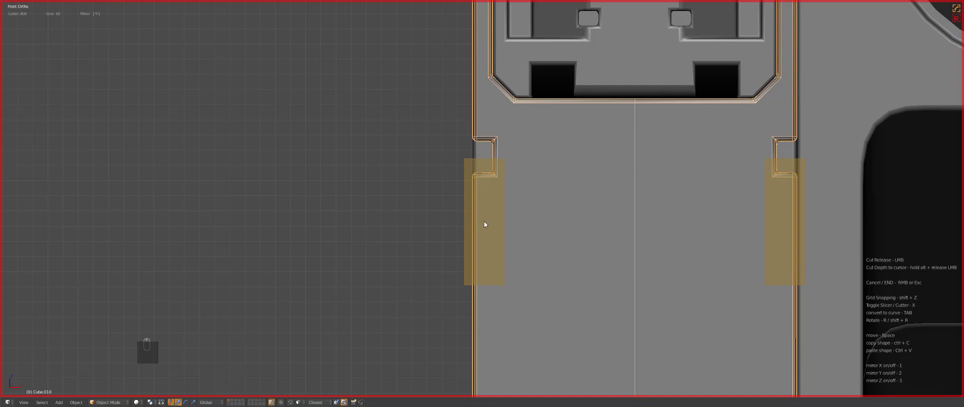
{"action": "left_click_drag", "start_coordinate": [485, 225], "coordinate": [484, 220]}
Adjust the bevel width of the corner column's new edge inserts with Hard Ops
{"action": "key", "text": "q"}
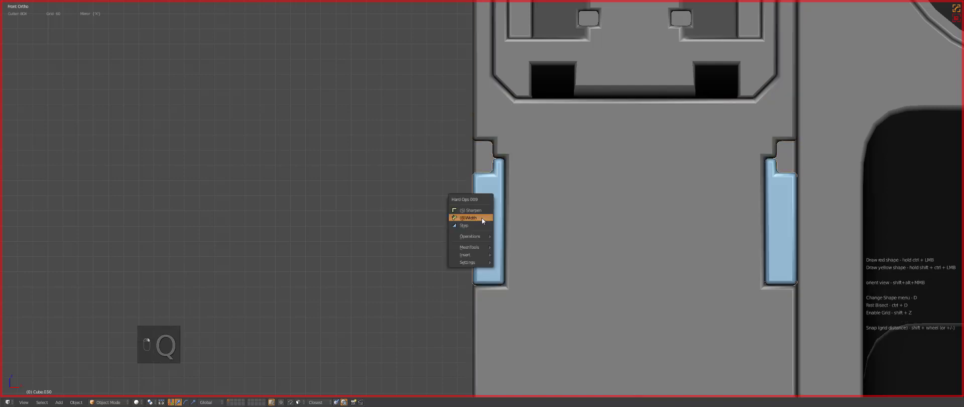
{"action": "left_click", "coordinate": [483, 217]}
{"action": "left_click", "coordinate": [487, 218]}
{"action": "scroll", "coordinate": [555, 246], "scroll_direction": "down", "scroll_amount": 8}
{"action": "key", "text": "a"}
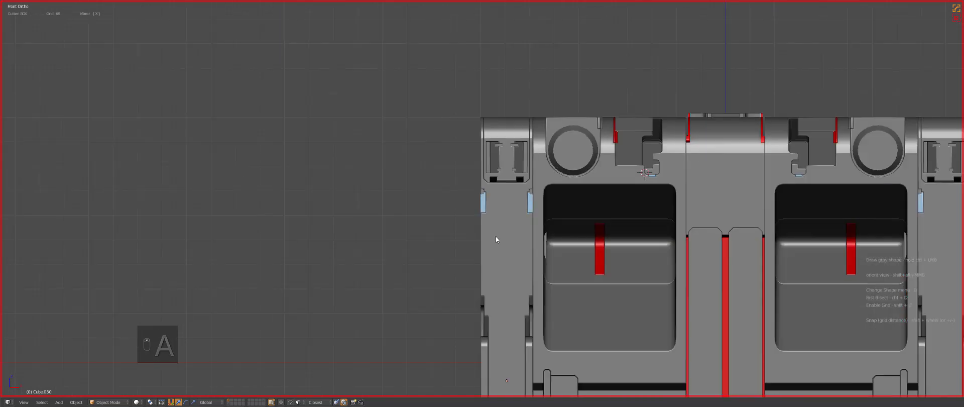
Round the lower edges of the corner column's blue inserts with a multi-segment bevel in Edit Mode
{"action": "scroll", "coordinate": [497, 243], "scroll_direction": "up", "scroll_amount": 3}
{"action": "middle_click_drag", "start_coordinate": [499, 248], "coordinate": [491, 230]}
{"action": "scroll", "coordinate": [491, 230], "scroll_direction": "up", "scroll_amount": 2}
{"action": "key", "text": "Tab"}
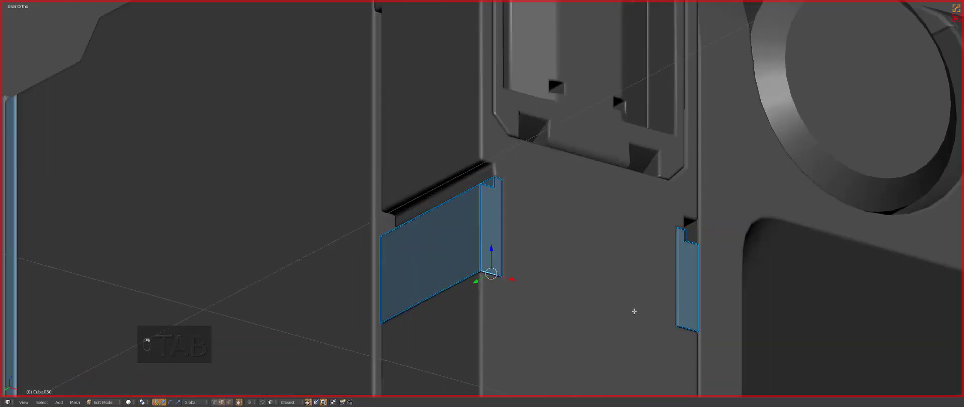
{"action": "right_click", "coordinate": [688, 327], "text": "shift"}
{"action": "key", "text": "q"}
{"action": "left_click", "coordinate": [688, 335]}
{"action": "key", "text": "ctrl+b"}
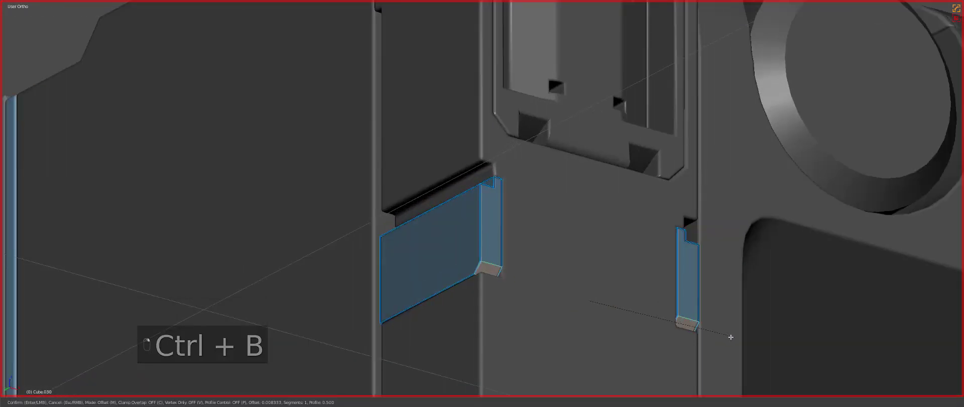
{"action": "scroll", "coordinate": [733, 338], "scroll_direction": "up", "scroll_amount": 6}
{"action": "left_click", "coordinate": [737, 339]}
{"action": "key", "text": "Tab"}
{"action": "scroll", "coordinate": [625, 272], "scroll_direction": "down", "scroll_amount": 5}
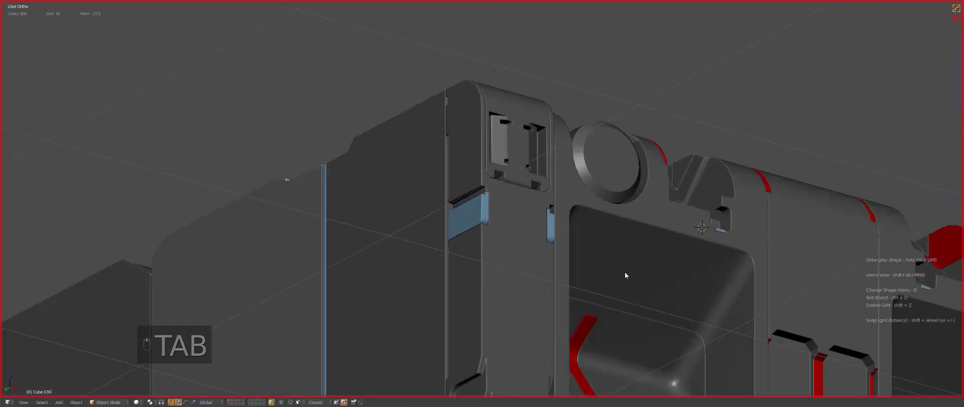
Cut a narrow rectangular notch into the rounded lower end of the corner column's blue inserts
{"action": "key", "text": "a"}
{"action": "key", "text": "a"}
{"action": "key", "text": "KP_1"}
{"action": "key", "text": "z"}
{"action": "scroll", "coordinate": [572, 201], "scroll_direction": "up", "scroll_amount": 6}
{"action": "key", "text": "z"}
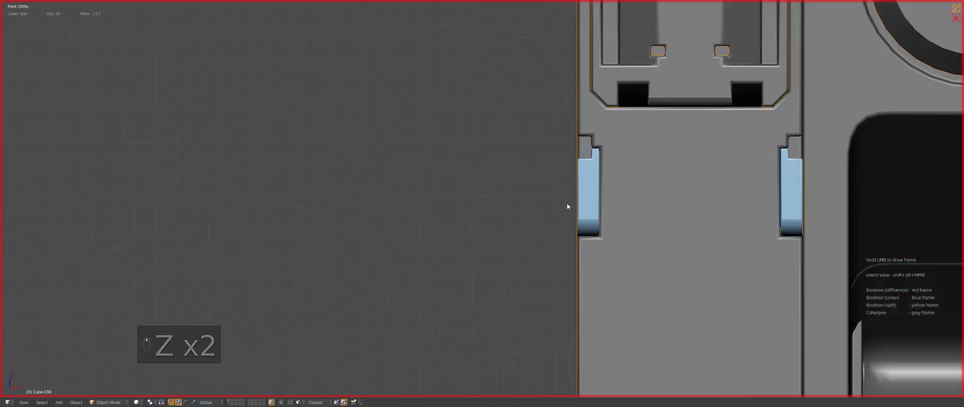
{"action": "right_click", "coordinate": [606, 212]}
{"action": "key", "text": "z"}
{"action": "key", "text": "z"}
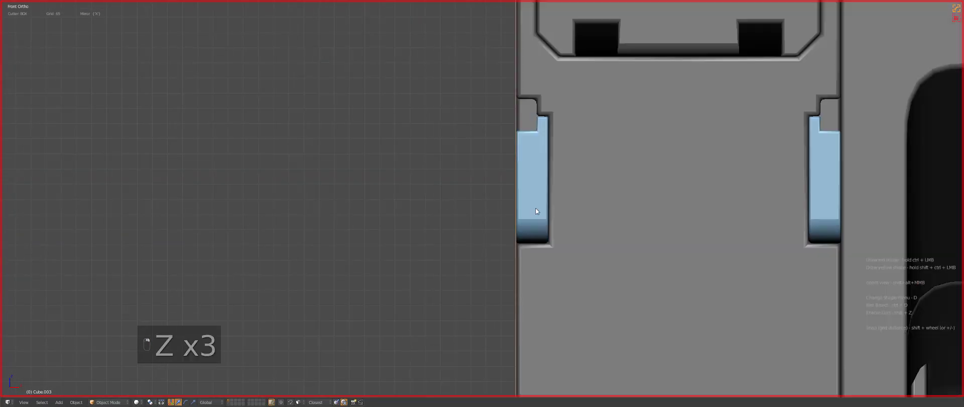
{"action": "right_click", "coordinate": [531, 201]}
{"action": "key", "text": "alt+w"}
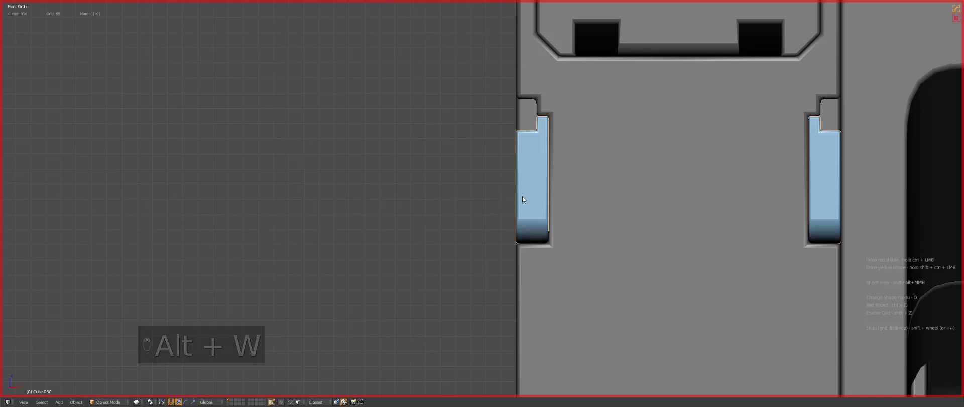
{"action": "mouse_move", "coordinate": [526, 198]}
{"action": "left_mouse_down"}
{"action": "mouse_move", "coordinate": [543, 258]}
{"action": "mouse_move", "coordinate": [535, 280]}
{"action": "mouse_move", "coordinate": [544, 264]}
{"action": "left_mouse_up"}
{"action": "scroll", "coordinate": [591, 225], "scroll_direction": "down", "scroll_amount": 5}
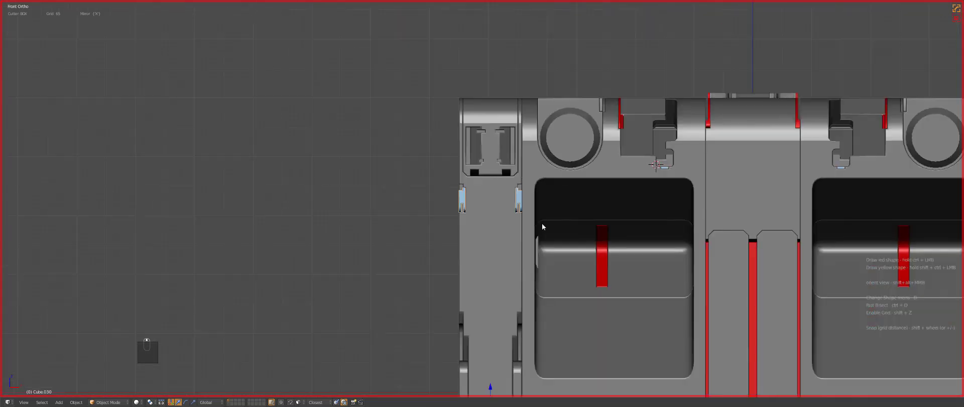
Examine the whole front of the cube in perspective view
{"action": "scroll", "coordinate": [542, 224], "scroll_direction": "down", "scroll_amount": 3}
{"action": "key", "text": "a"}
{"action": "middle_click_drag", "start_coordinate": [601, 234], "coordinate": [569, 221], "text": "shift"}
{"action": "right_click", "coordinate": [569, 222]}
{"action": "key", "text": "KP_5"}
{"action": "key", "text": "a"}
{"action": "key", "text": "a"}
{"action": "key", "text": "a"}
{"action": "scroll", "coordinate": [569, 221], "scroll_direction": "down", "scroll_amount": 1}
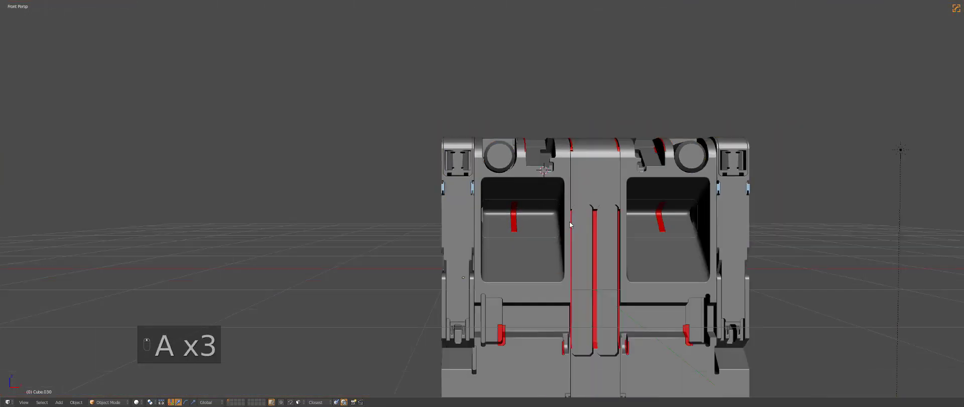
{"action": "key", "text": "a"}
{"action": "key", "text": "a"}
{"action": "scroll", "coordinate": [599, 225], "scroll_direction": "down", "scroll_amount": 3}
{"action": "key", "text": "a"}
Examine the cube's lower front panels in front and side orthographic views, in both wireframe and shaded display
{"action": "key", "text": "z"}
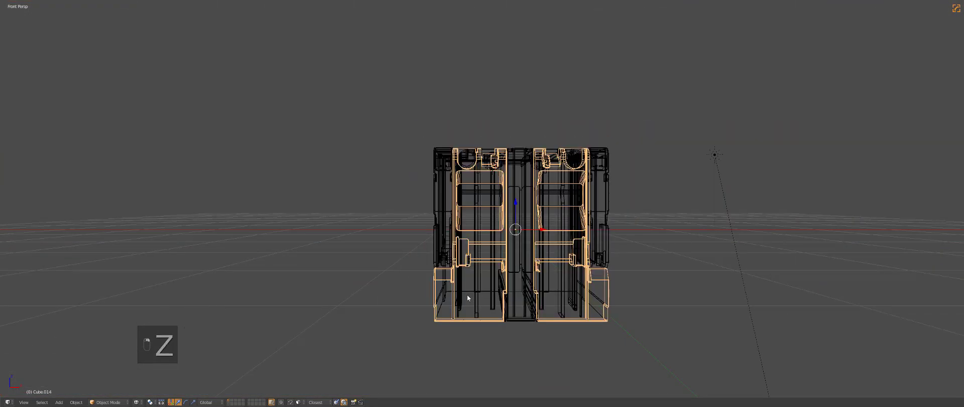
{"action": "key", "text": "KP_5"}
{"action": "key", "text": "KP_Decimal"}
{"action": "key", "text": "z"}
{"action": "scroll", "coordinate": [538, 236], "scroll_direction": "up", "scroll_amount": 2}
{"action": "key", "text": "z"}
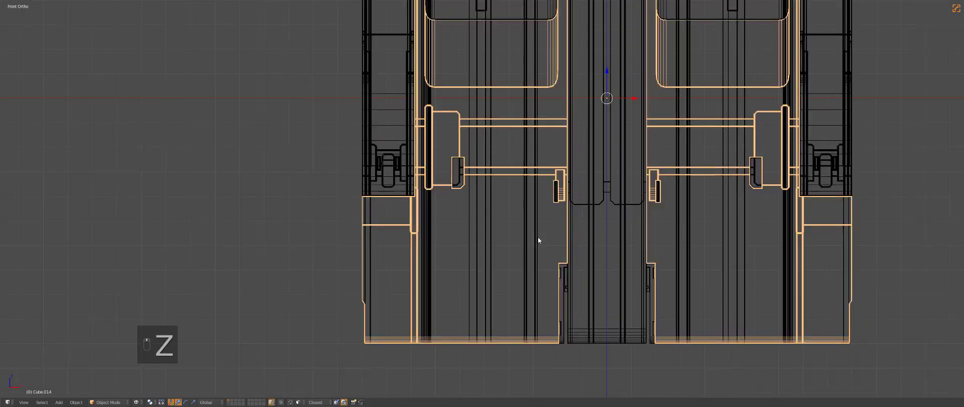
{"action": "key", "text": "KP_1"}
{"action": "key", "text": "KP_3"}
{"action": "key", "text": "z"}
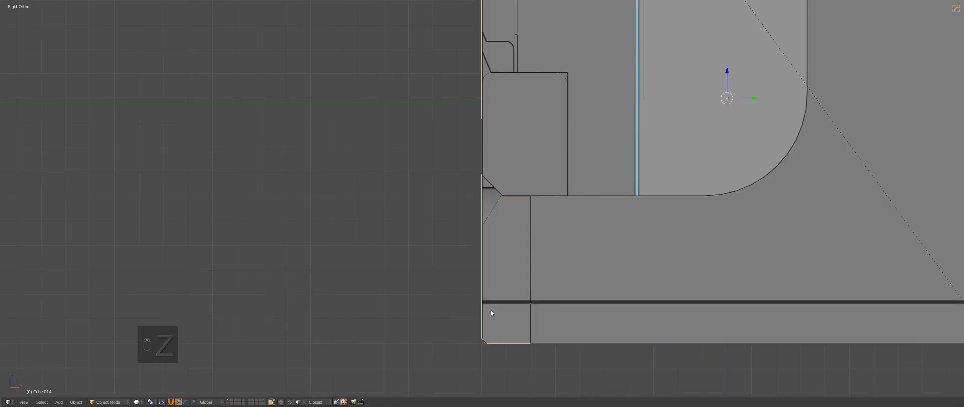
{"action": "key", "text": "z"}
{"action": "key", "text": "KP_1"}
{"action": "key", "text": "KP_Decimal"}
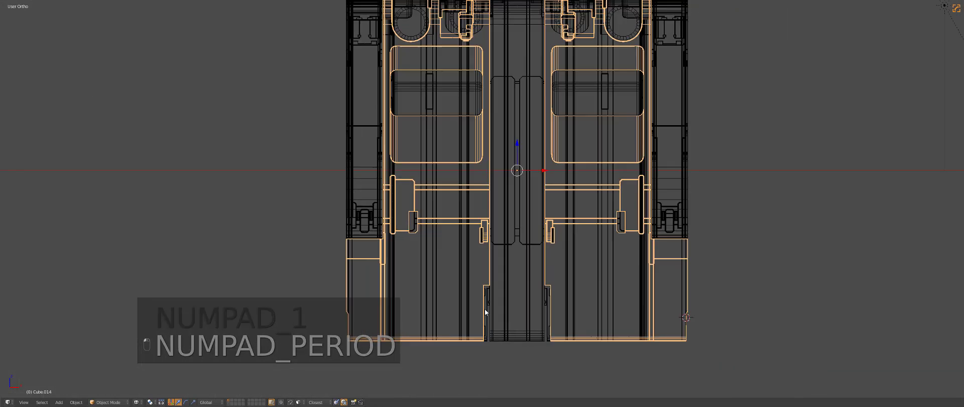
{"action": "key", "text": "KP_Enter"}
{"action": "key", "text": "KP_3"}
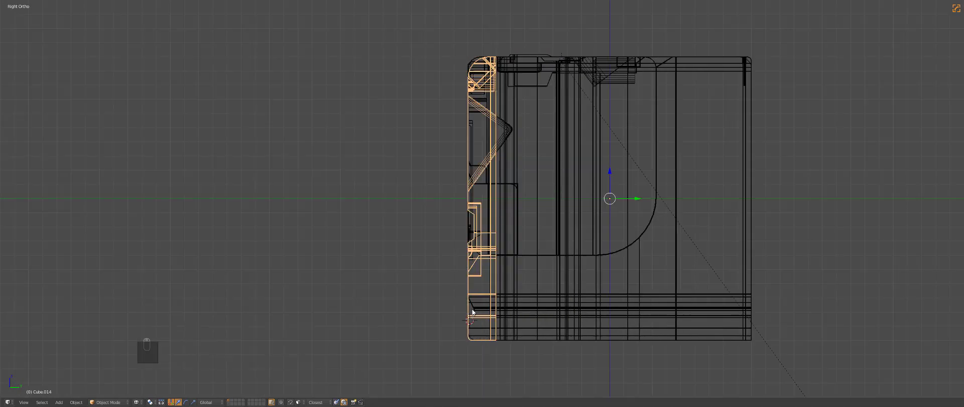
{"action": "key", "text": "z"}
{"action": "key", "text": "KP_1"}
{"action": "scroll", "coordinate": [585, 253], "scroll_direction": "up", "scroll_amount": 5}
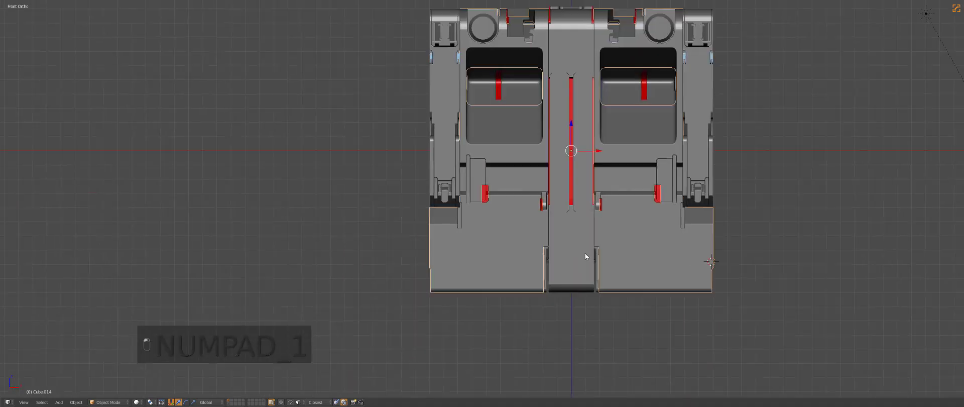
Cut a mirrored, nearly square recess with chamfered corners into the lower front panels beside the centre column with BoxCutter
{"action": "key", "text": "alt+w"}
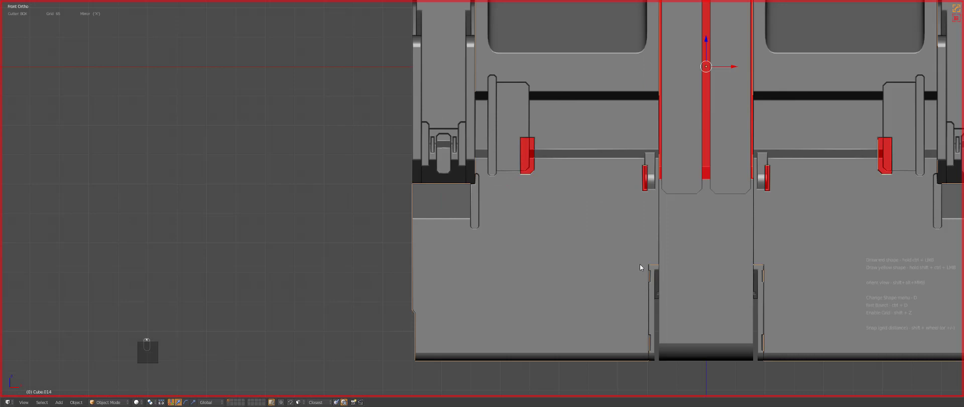
{"action": "left_click_drag", "start_coordinate": [639, 265], "coordinate": [547, 349]}
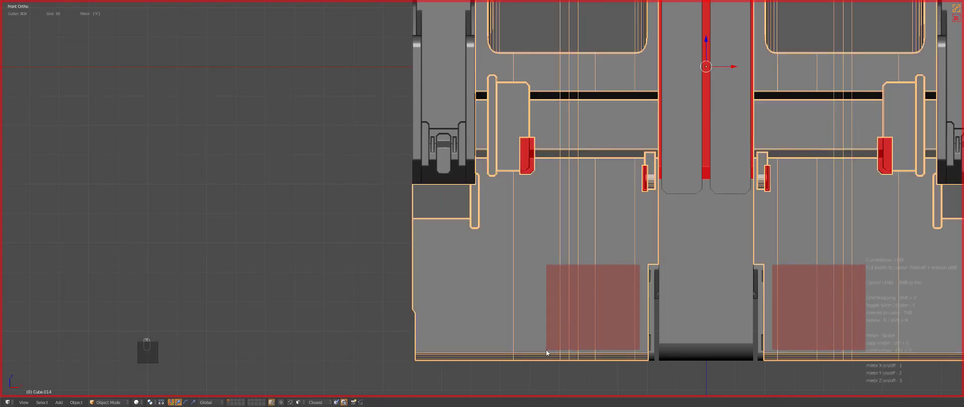
{"action": "key", "text": "Tab"}
{"action": "middle_click_drag", "start_coordinate": [623, 302], "coordinate": [628, 307]}
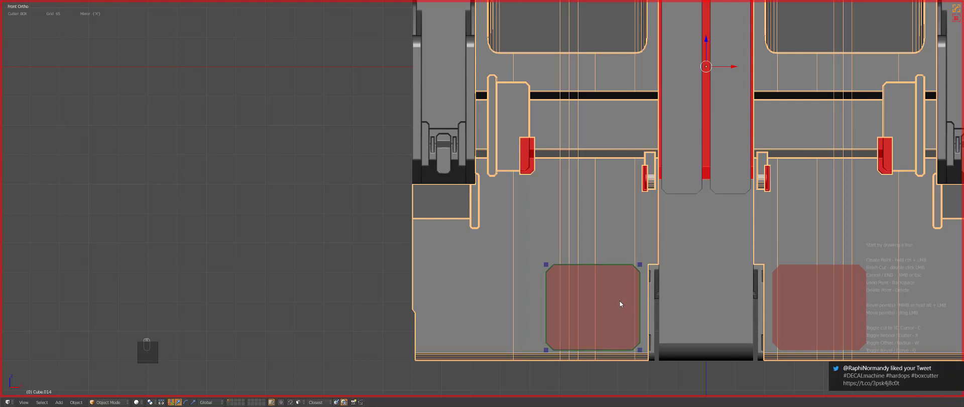
{"action": "double_click", "coordinate": [620, 300]}
{"action": "scroll", "coordinate": [620, 300], "scroll_direction": "down", "scroll_amount": 2}
{"action": "scroll", "coordinate": [586, 255], "scroll_direction": "up", "scroll_amount": 4}
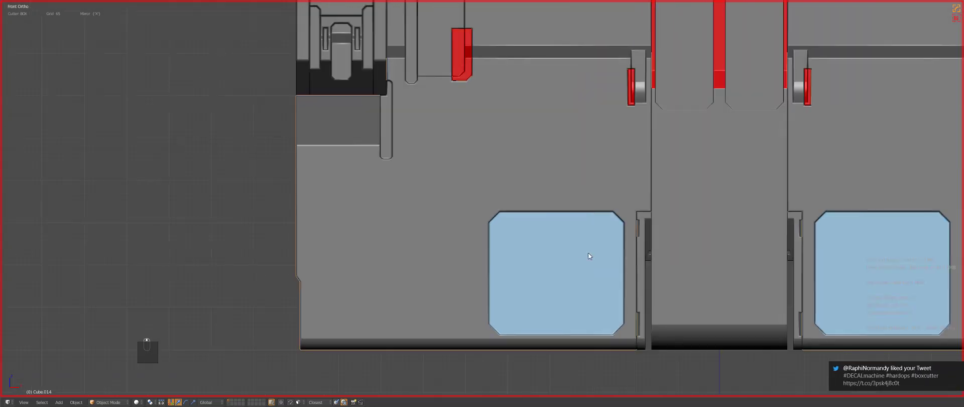
Scale down the blue floor face of the lower front recess so its side walls slope inward
{"action": "key", "text": "Tab"}
{"action": "key", "text": "ctrl+Tab"}
{"action": "left_click", "coordinate": [564, 271]}
{"action": "key", "text": "s"}
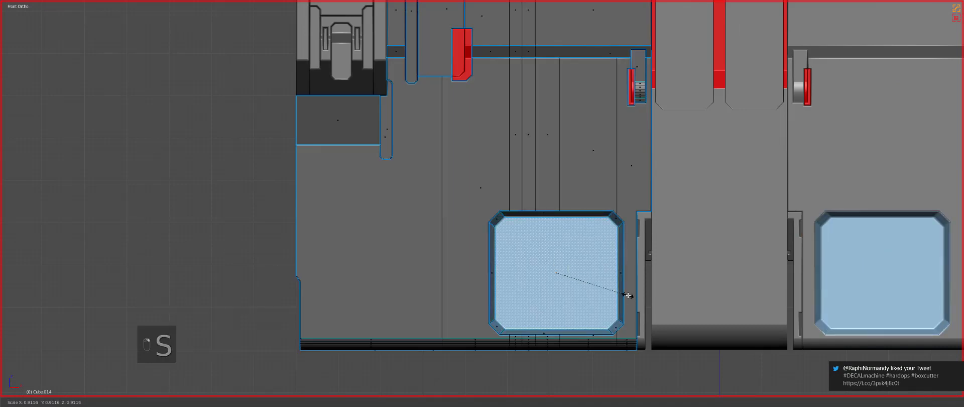
{"action": "left_click", "coordinate": [599, 293]}
{"action": "key", "text": "Tab"}
Expand the selection from the recess floor to its sloped walls and reposition the whole recess slightly on the front panel
{"action": "scroll", "coordinate": [595, 258], "scroll_direction": "down", "scroll_amount": 2}
{"action": "scroll", "coordinate": [595, 258], "scroll_direction": "up", "scroll_amount": 3}
{"action": "key", "text": "Tab"}
{"action": "key", "text": "ctrl+KP_Add"}
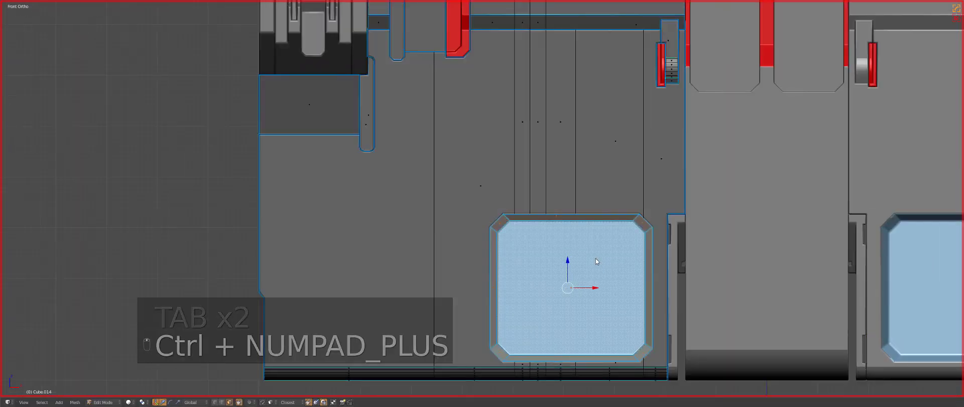
{"action": "key", "text": "g"}
{"action": "left_click", "coordinate": [596, 258]}
{"action": "scroll", "coordinate": [552, 236], "scroll_direction": "down", "scroll_amount": 6}
{"action": "key", "text": "Tab"}
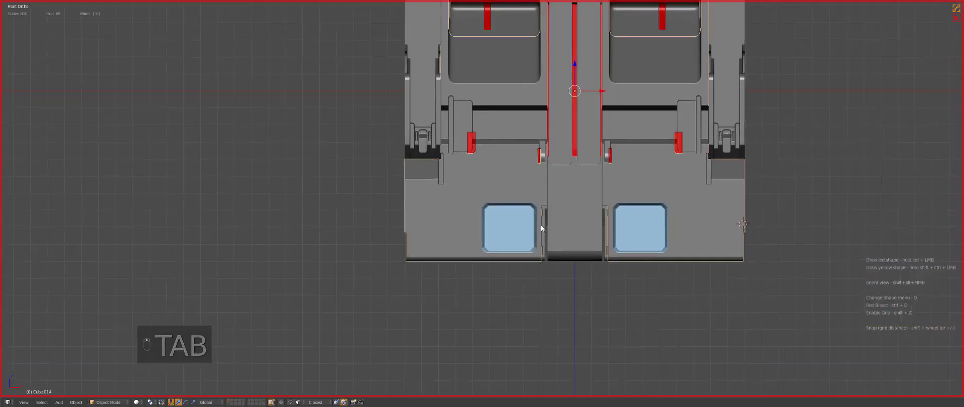
Select the front panel object and set its cutting material to GREY in the Hard Ops helper
{"action": "key", "text": "a"}
{"action": "key", "text": "KP_5"}
{"action": "scroll", "coordinate": [537, 269], "scroll_direction": "up", "scroll_amount": 4}
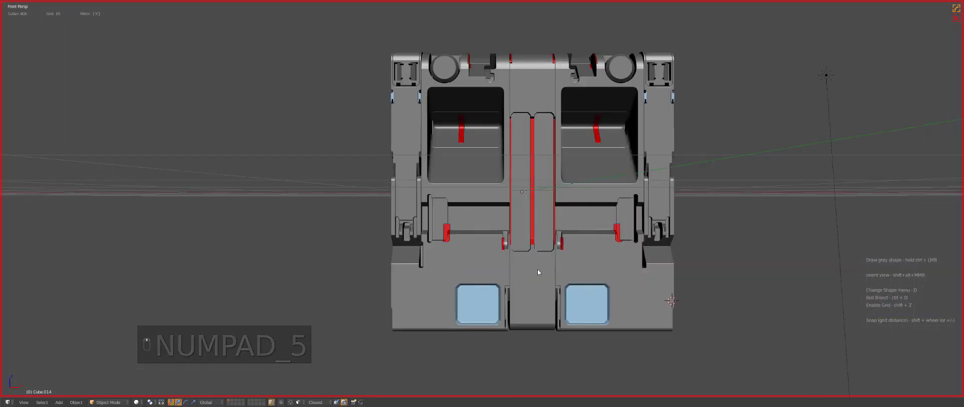
{"action": "right_click", "coordinate": [485, 276]}
{"action": "key", "text": "ctrl+grave"}
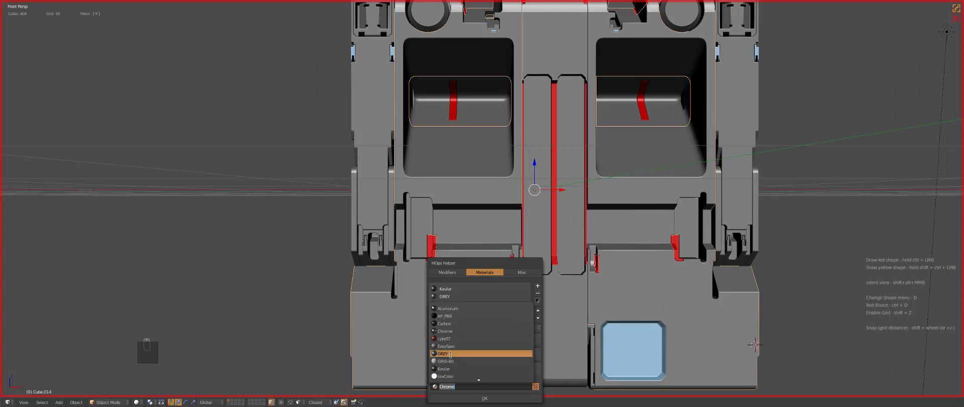
{"action": "key", "text": "Return"}
{"action": "key", "text": "KP_5"}
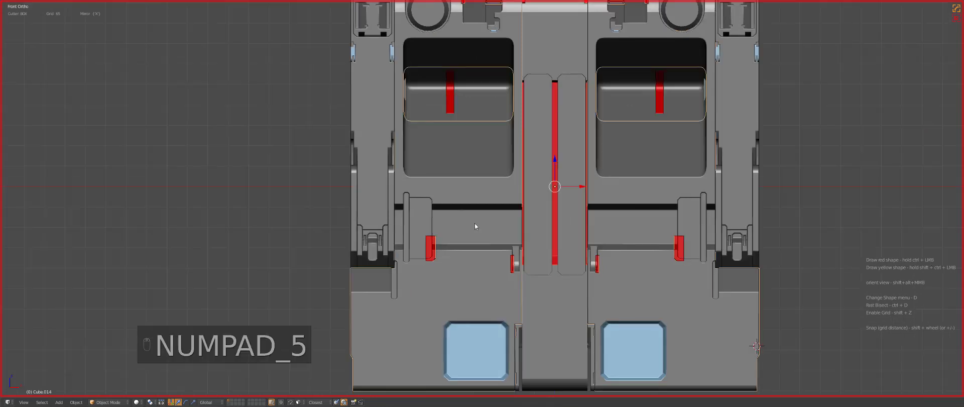
Adjust the bevel width of the recessed front panel object with Hard Ops
{"action": "key", "text": "a"}
{"action": "key", "text": "a"}
{"action": "scroll", "coordinate": [474, 223], "scroll_direction": "down", "scroll_amount": 3}
{"action": "scroll", "coordinate": [522, 212], "scroll_direction": "up", "scroll_amount": 4}
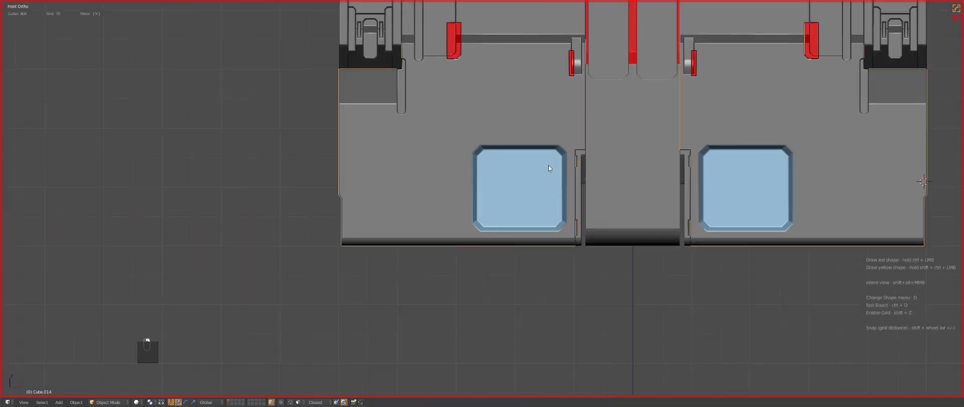
{"action": "scroll", "coordinate": [635, 209], "scroll_direction": "up", "scroll_amount": 6}
{"action": "key", "text": "q"}
{"action": "left_click", "coordinate": [616, 225]}
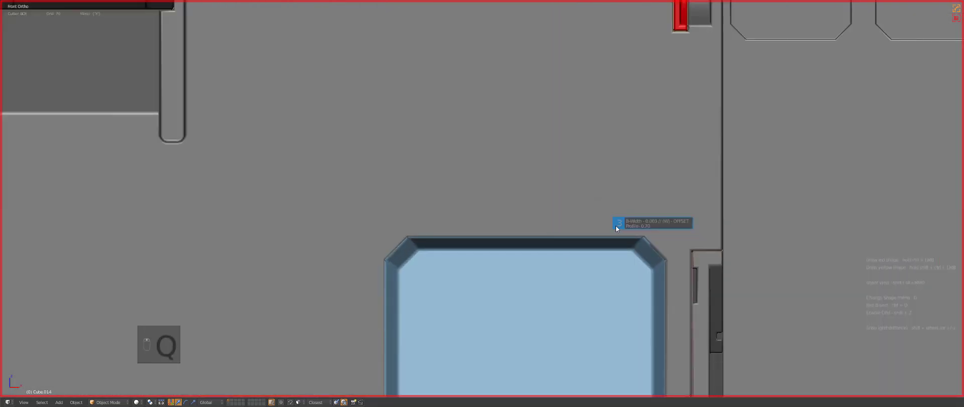
{"action": "left_click", "coordinate": [612, 226]}
Slice a thin horizontal strip insert along the middle of the blue recess's upper edge with BoxCutter
{"action": "key", "text": "a"}
{"action": "left_click_drag", "start_coordinate": [437, 238], "coordinate": [457, 237], "text": "ctrl"}
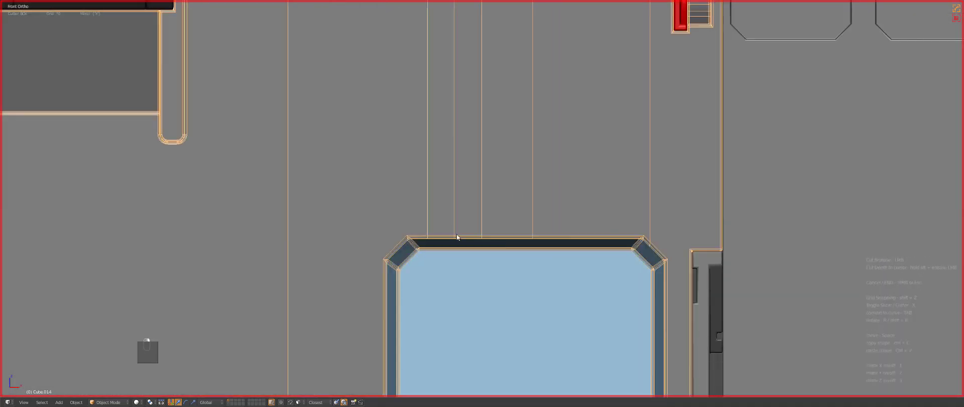
{"action": "left_click_drag", "start_coordinate": [533, 245], "coordinate": [602, 244], "text": "ctrl"}
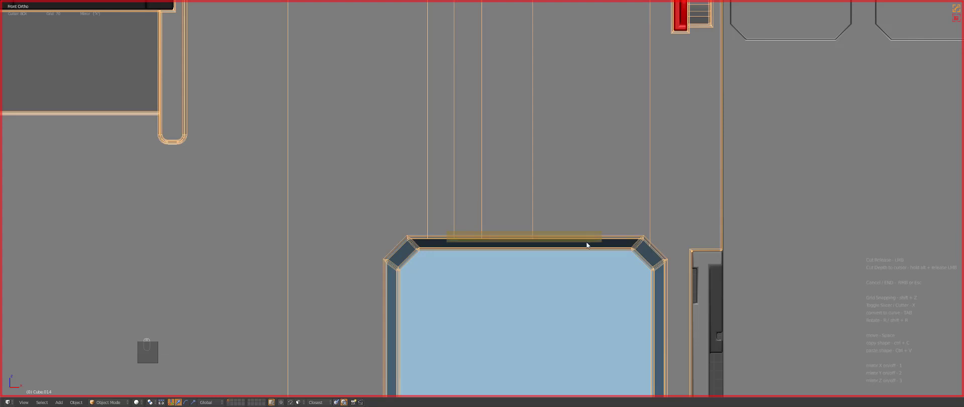
{"action": "left_click_drag", "start_coordinate": [558, 248], "coordinate": [557, 247]}
{"action": "scroll", "coordinate": [557, 247], "scroll_direction": "up", "scroll_amount": 1}
Adjust the bevel width of the thin strip insert above the blue recess with Hard Ops
{"action": "key", "text": "q"}
{"action": "left_click", "coordinate": [557, 248]}
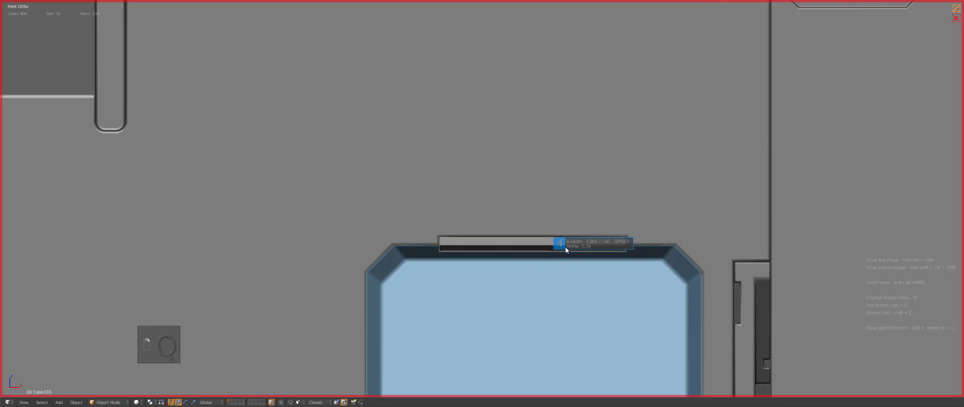
{"action": "left_click", "coordinate": [564, 249]}
Slice a narrow horizontal insert across the sloped ledge's lower edge, below the corner column hinge
{"action": "scroll", "coordinate": [478, 243], "scroll_direction": "down", "scroll_amount": 3}
{"action": "middle_click_drag", "start_coordinate": [478, 243], "coordinate": [555, 233], "text": "shift"}
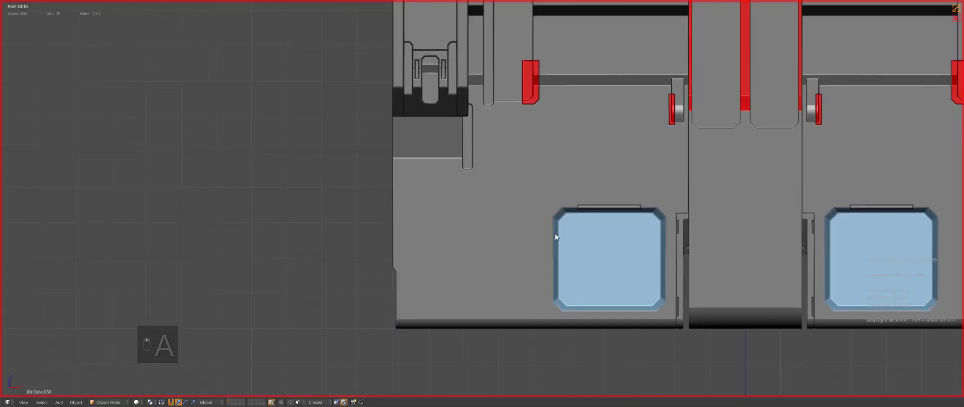
{"action": "scroll", "coordinate": [485, 187], "scroll_direction": "up", "scroll_amount": 2}
{"action": "scroll", "coordinate": [485, 188], "scroll_direction": "up", "scroll_amount": 3}
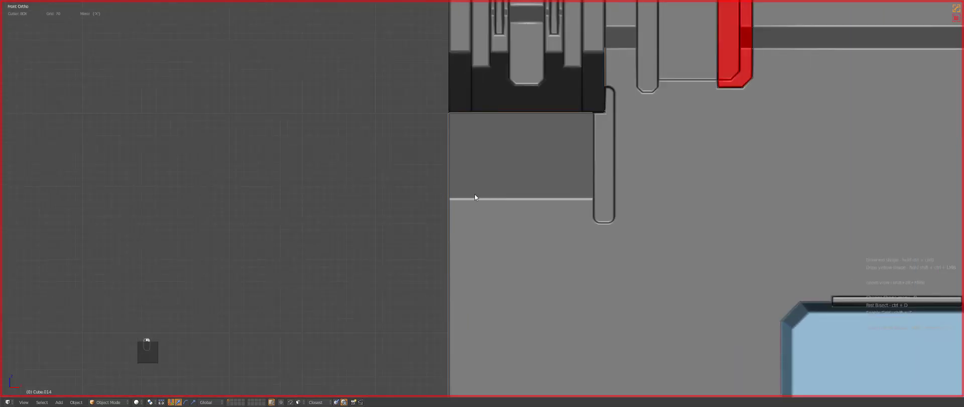
{"action": "left_click_drag", "start_coordinate": [486, 189], "coordinate": [494, 219], "text": "ctrl+shift"}
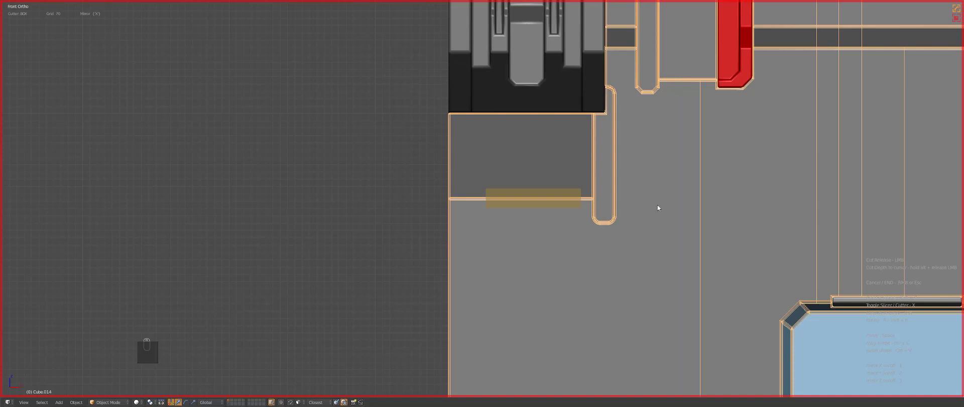
{"action": "left_click_drag", "start_coordinate": [658, 208], "coordinate": [710, 211], "text": "ctrl+shift"}
{"action": "scroll", "coordinate": [584, 178], "scroll_direction": "down", "scroll_amount": 2}
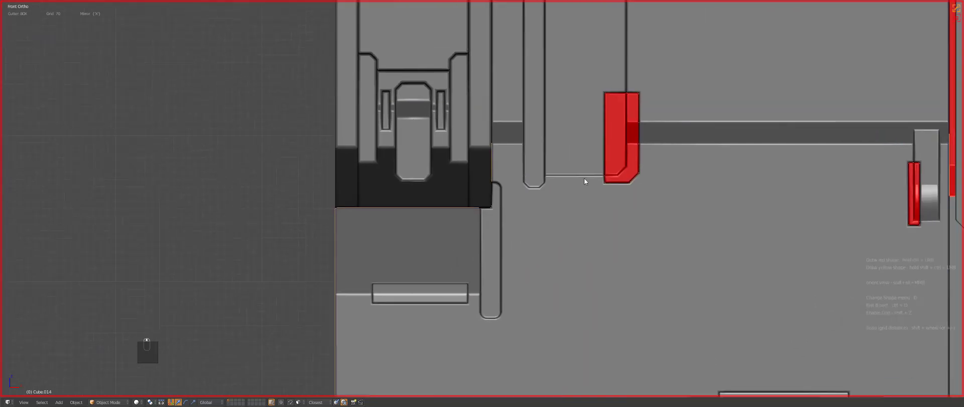
Slice a small upright clip insert across the horizontal sloped ledge, just beside the bracket next to the centre column
{"action": "key", "text": "a"}
{"action": "key", "text": "z"}
{"action": "key", "text": "z"}
{"action": "scroll", "coordinate": [585, 204], "scroll_direction": "up", "scroll_amount": 2}
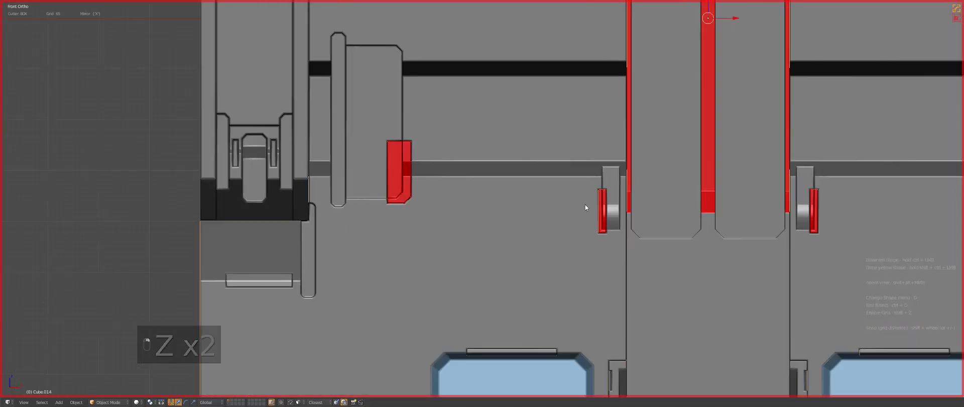
{"action": "key", "text": "z"}
{"action": "key", "text": "z"}
{"action": "key", "text": "z"}
{"action": "key", "text": "a"}
{"action": "mouse_move", "coordinate": [609, 151]}
{"action": "left_mouse_down", "text": "ctrl+shift"}
{"action": "mouse_move", "coordinate": [612, 178]}
{"action": "mouse_move", "coordinate": [597, 180]}
{"action": "mouse_move", "coordinate": [602, 186]}
{"action": "left_mouse_up", "text": "ctrl+shift"}
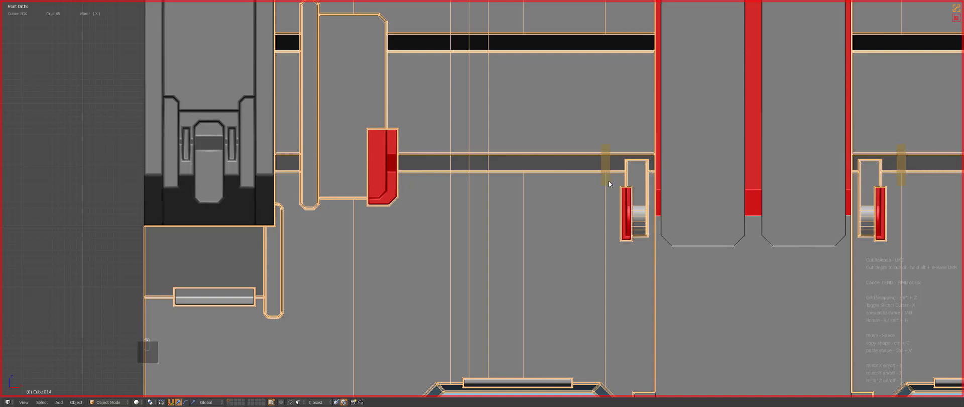
{"action": "left_click_drag", "start_coordinate": [612, 186], "coordinate": [612, 185], "text": "ctrl+shift"}
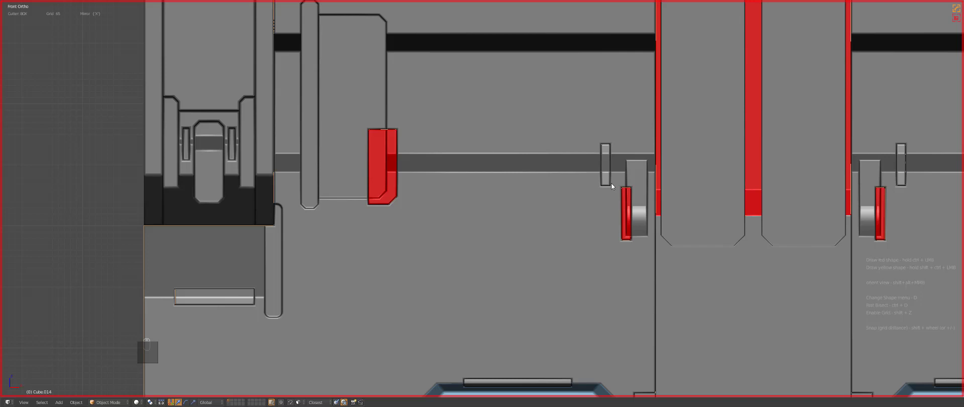
Dissolve the surplus edges on the faces of the small upright clip insert in Edit Mode
{"action": "key", "text": "a"}
{"action": "middle_click_drag", "start_coordinate": [610, 185], "coordinate": [630, 179]}
{"action": "key", "text": "z"}
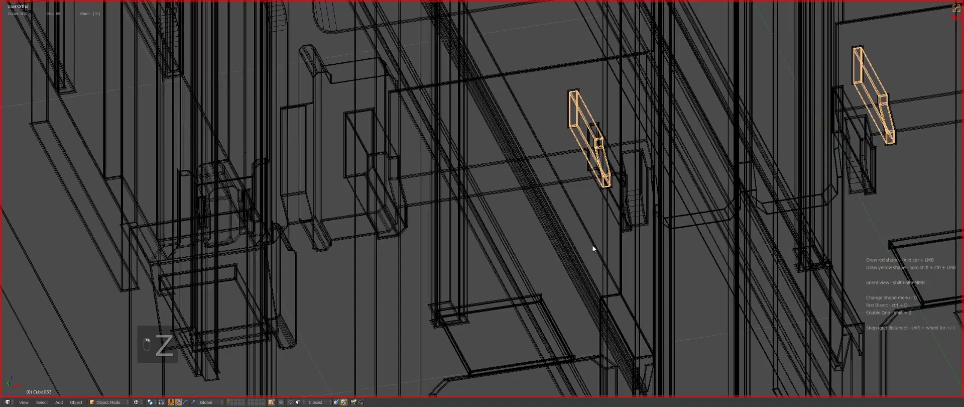
{"action": "key", "text": "z"}
{"action": "key", "text": "Tab"}
{"action": "scroll", "coordinate": [619, 249], "scroll_direction": "up", "scroll_amount": 3}
{"action": "key", "text": "ctrl+x"}
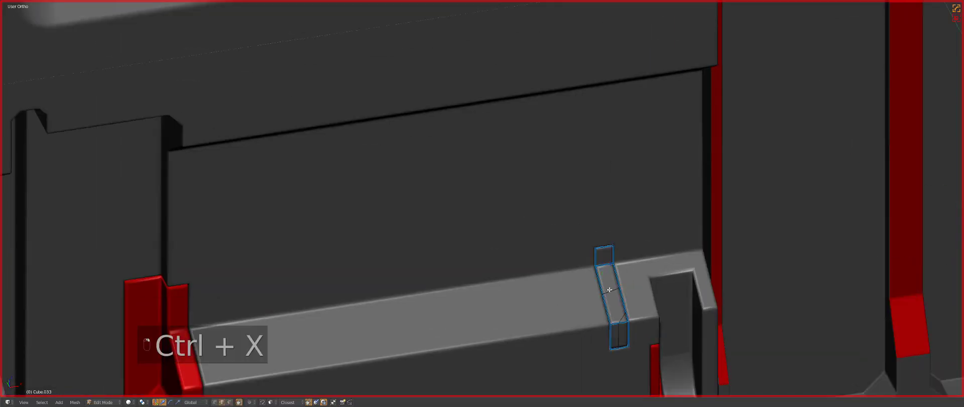
{"action": "key", "text": "ctrl+x"}
{"action": "key", "text": "ctrl+x"}
{"action": "left_click", "coordinate": [618, 336]}
{"action": "key", "text": "ctrl+x"}
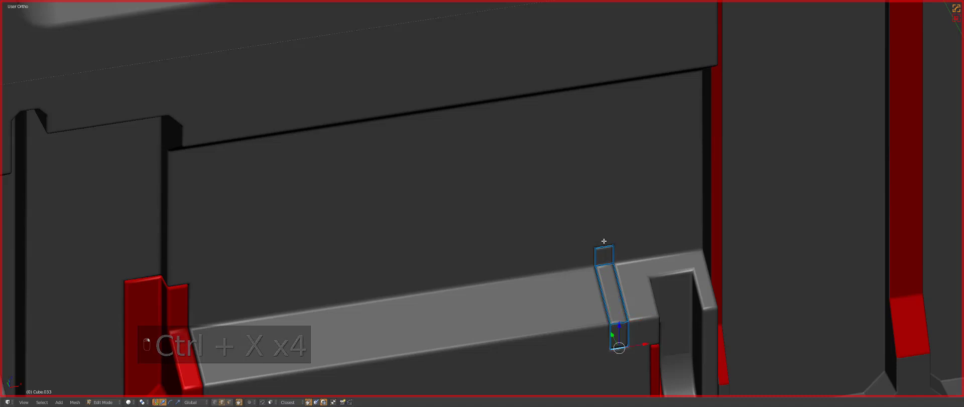
Bevel the outer end edges of the small upright clip insert in Edit Mode
{"action": "key", "text": "q"}
{"action": "key", "text": "ctrl+b"}
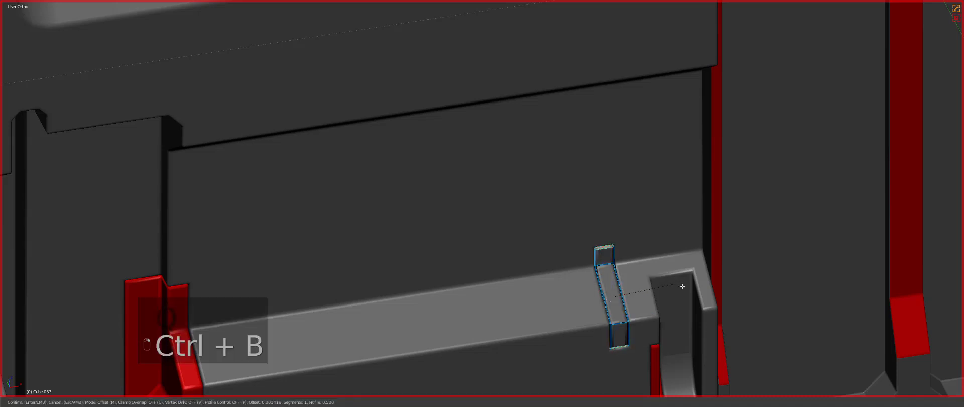
{"action": "left_click", "coordinate": [688, 286]}
{"action": "key", "text": "Tab"}
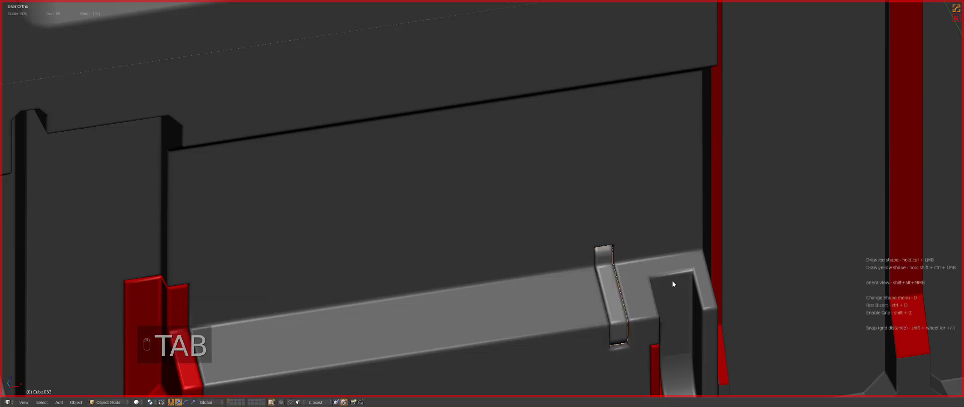
Adjust the object-level bevel width of the clip insert with Hard Ops and check it in front view
{"action": "key", "text": "q"}
{"action": "left_click", "coordinate": [670, 282]}
{"action": "scroll", "coordinate": [673, 288], "scroll_direction": "down", "scroll_amount": 5}
{"action": "key", "text": "a"}
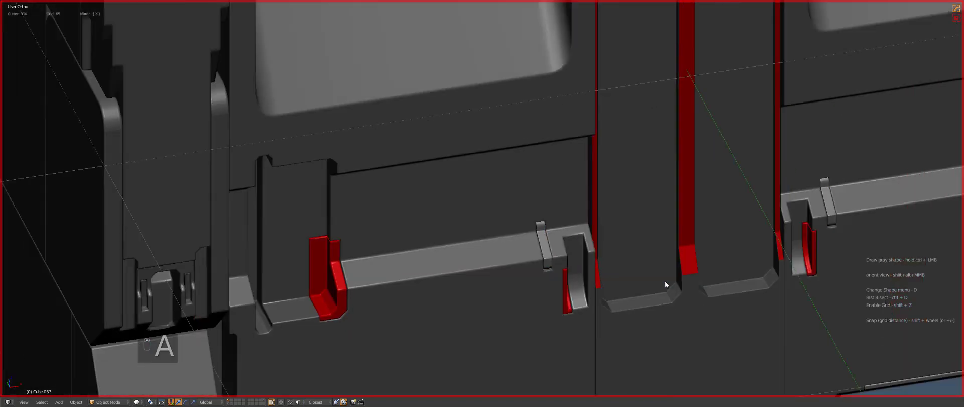
{"action": "key", "text": "KP_1"}
{"action": "scroll", "coordinate": [664, 281], "scroll_direction": "up", "scroll_amount": 5}
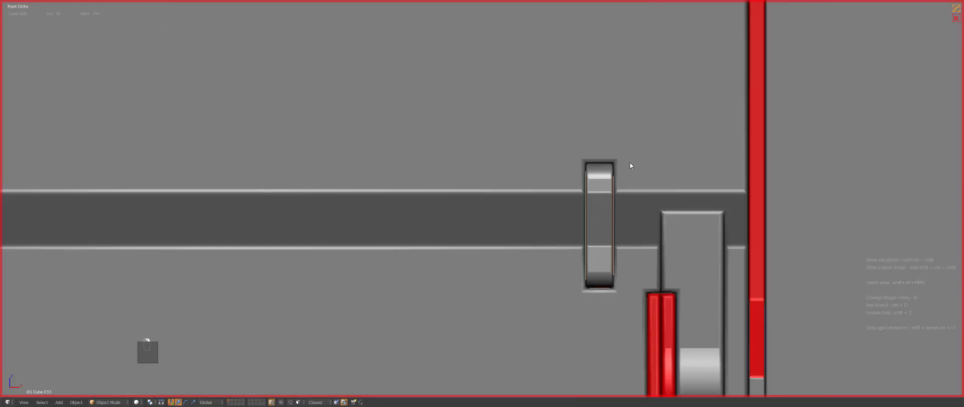
Cut a rectangular notch into the upper end of the upright clip insert and reduce its object-level bevel width
{"action": "key", "text": "z"}
{"action": "scroll", "coordinate": [628, 166], "scroll_direction": "up", "scroll_amount": 3}
{"action": "key", "text": "alt+w"}
{"action": "left_click_drag", "start_coordinate": [641, 162], "coordinate": [689, 247], "text": "ctrl"}
{"action": "key", "text": "z"}
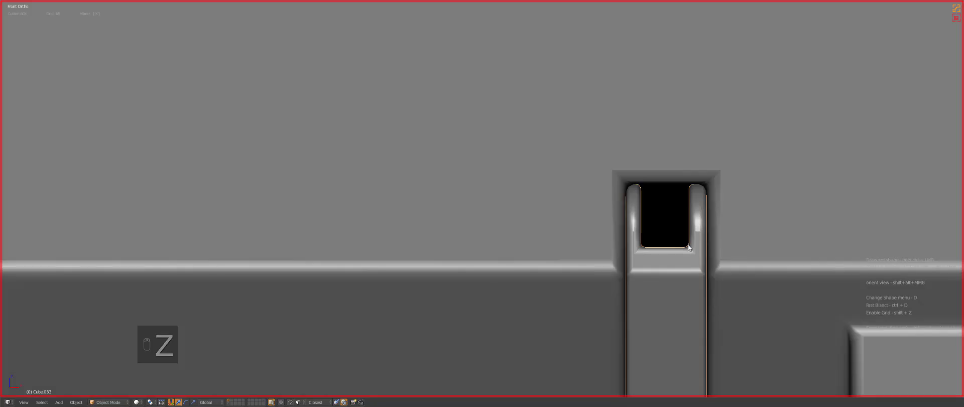
{"action": "key", "text": "q"}
{"action": "left_click", "coordinate": [691, 244]}
{"action": "left_click", "coordinate": [691, 243]}
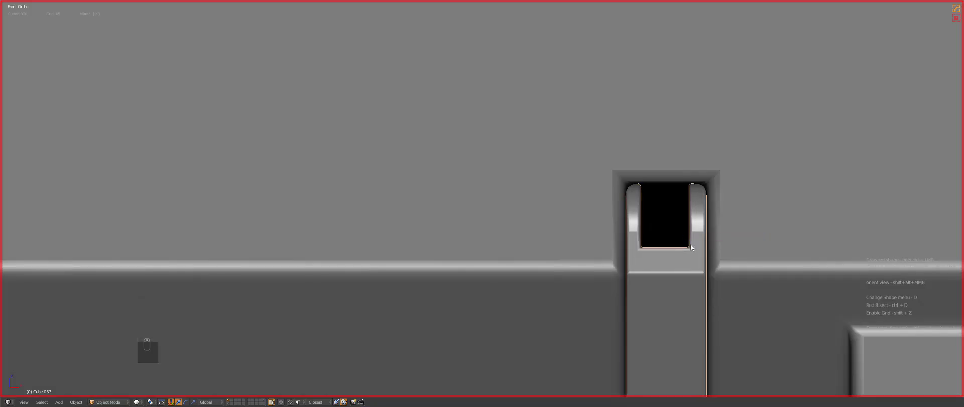
Try to cut a single narrow vertical slot into the lower end of the upright clip insert
{"action": "scroll", "coordinate": [653, 261], "scroll_direction": "down", "scroll_amount": 4}
{"action": "middle_click_drag", "start_coordinate": [625, 275], "coordinate": [542, 243], "text": "shift"}
{"action": "scroll", "coordinate": [542, 243], "scroll_direction": "up", "scroll_amount": 4}
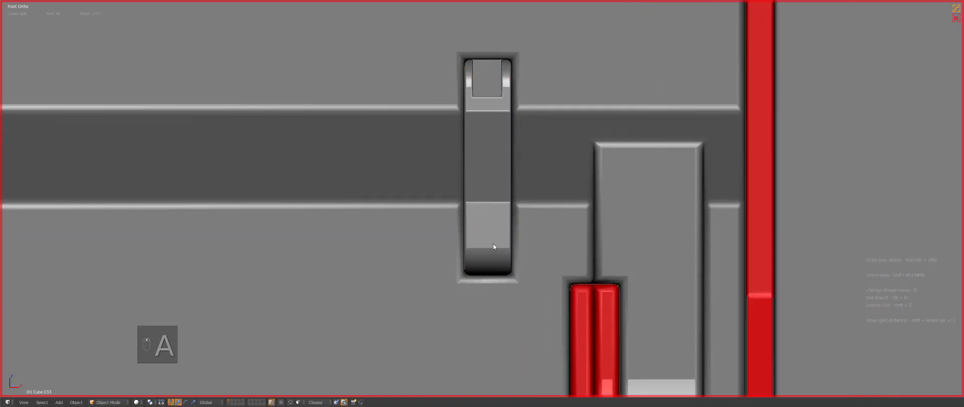
{"action": "left_click", "coordinate": [470, 233]}
{"action": "left_click_drag", "start_coordinate": [475, 307], "coordinate": [475, 307]}
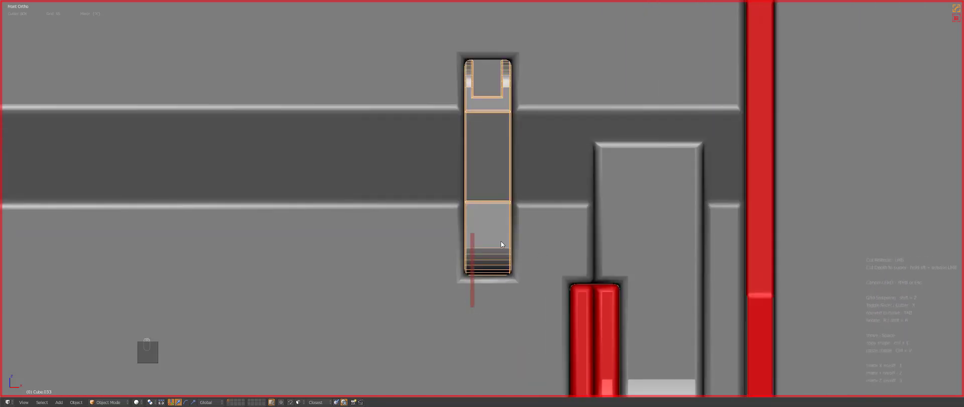
{"action": "key", "text": "ctrl+z"}
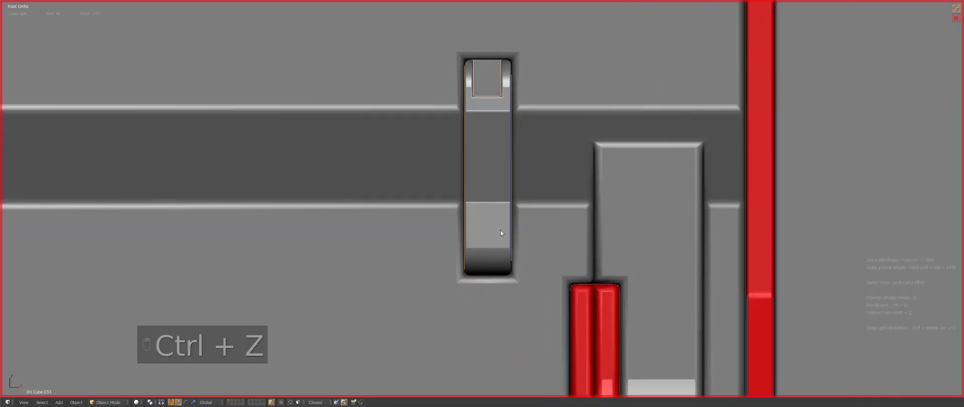
Symmetrize the upright clip insert along negative X and cut two mirrored narrow vertical slots into its lower end
{"action": "key", "text": "shift+s"}
{"action": "left_click", "coordinate": [514, 182]}
{"action": "key", "text": "alt+x"}
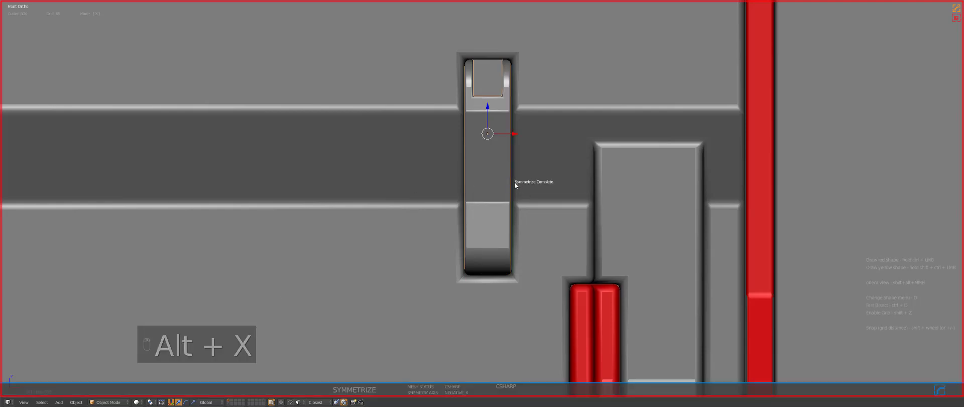
{"action": "left_click_drag", "start_coordinate": [473, 245], "coordinate": [475, 300]}
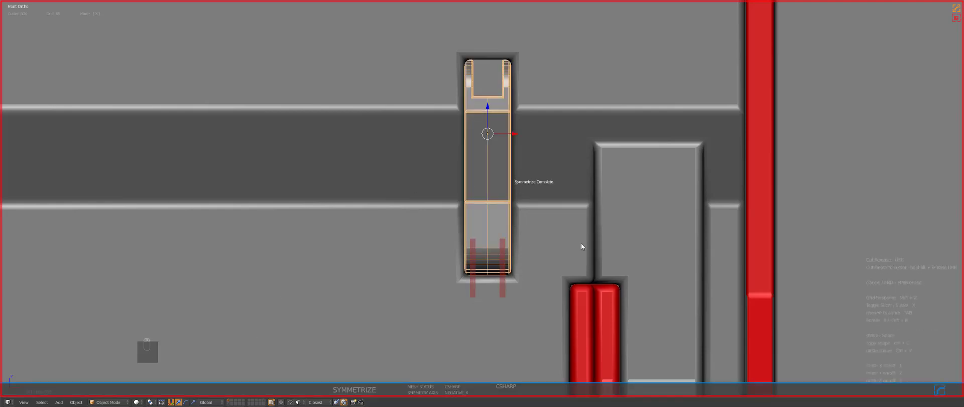
{"action": "scroll", "coordinate": [583, 242], "scroll_direction": "down", "scroll_amount": 8}
{"action": "key", "text": "a"}
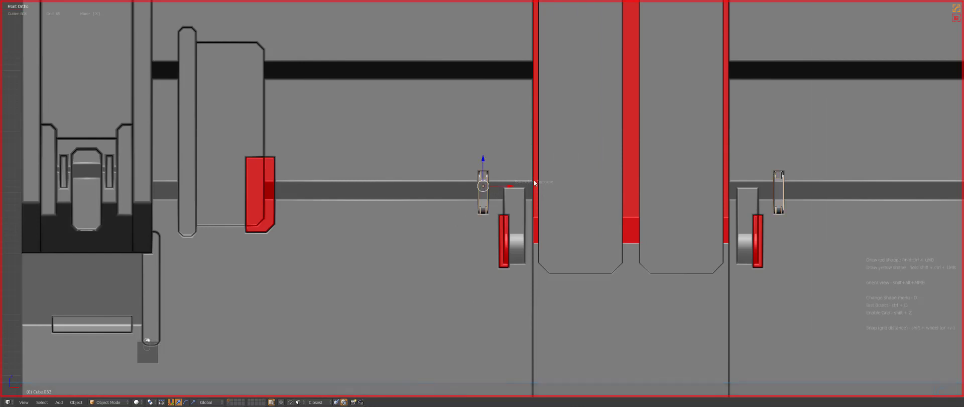
{"action": "scroll", "coordinate": [535, 183], "scroll_direction": "down", "scroll_amount": 6}
{"action": "key", "text": "a"}
Draw small mirrored rectangular BoxCutter inserts on both sides of the rounded centre column, just below the red strips
{"action": "middle_click_drag", "start_coordinate": [544, 189], "coordinate": [540, 246]}
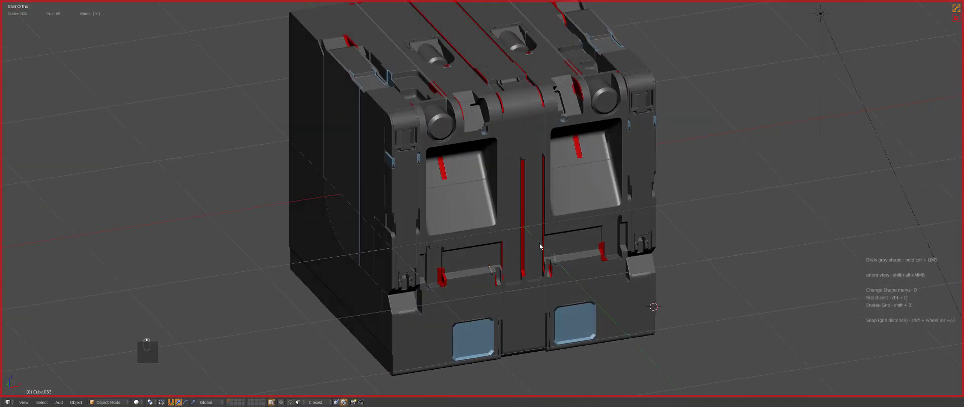
{"action": "key", "text": "KP_5"}
{"action": "key", "text": "a"}
{"action": "key", "text": "a"}
{"action": "key", "text": "a"}
{"action": "key", "text": "a"}
{"action": "scroll", "coordinate": [519, 211], "scroll_direction": "up", "scroll_amount": 3}
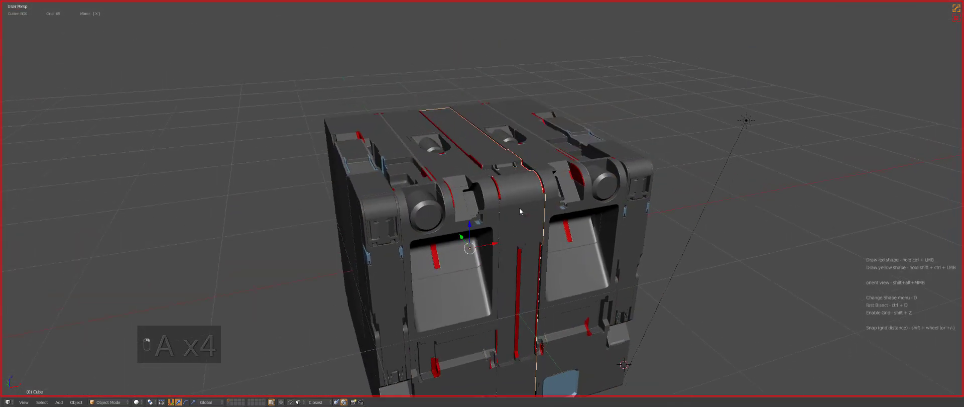
{"action": "key", "text": "a"}
{"action": "key", "text": "KP_1"}
{"action": "key", "text": "KP_5"}
{"action": "key", "text": "z"}
{"action": "scroll", "coordinate": [520, 215], "scroll_direction": "up", "scroll_amount": 2}
{"action": "key", "text": "z"}
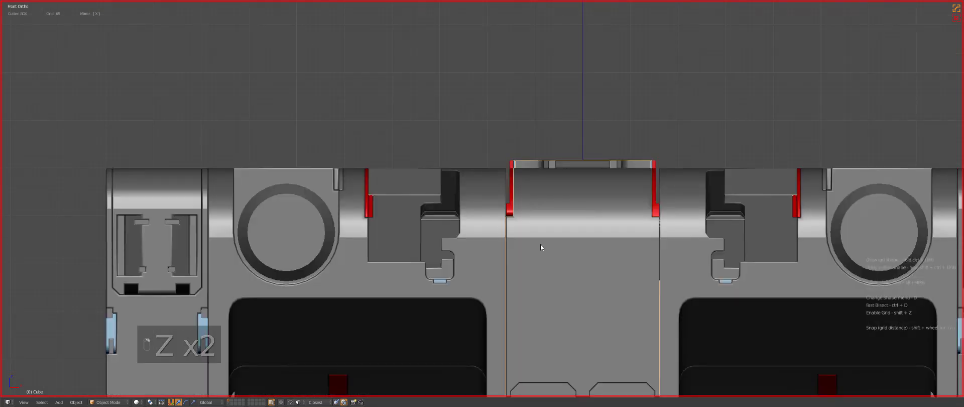
{"action": "left_click_drag", "start_coordinate": [500, 203], "coordinate": [522, 248]}
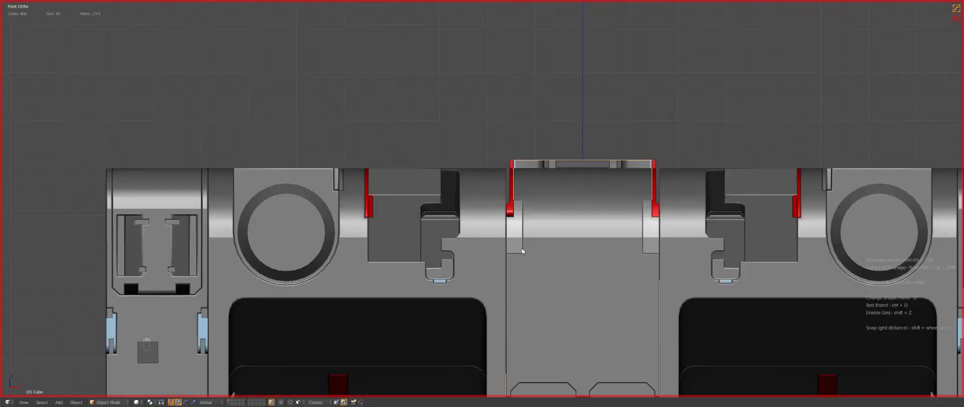
{"action": "key", "text": "a"}
Bevel the rear edge of the curved block beside the red strip, where it meets the flat top, with one segment
{"action": "middle_click_drag", "start_coordinate": [547, 270], "coordinate": [531, 285]}
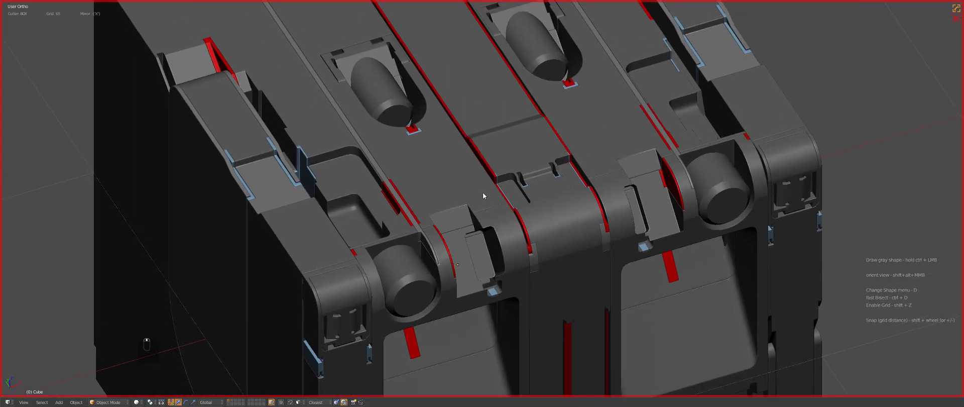
{"action": "right_click", "coordinate": [501, 218]}
{"action": "middle_click_drag", "start_coordinate": [501, 218], "coordinate": [554, 243]}
{"action": "scroll", "coordinate": [502, 248], "scroll_direction": "up", "scroll_amount": 6}
{"action": "key", "text": "Tab"}
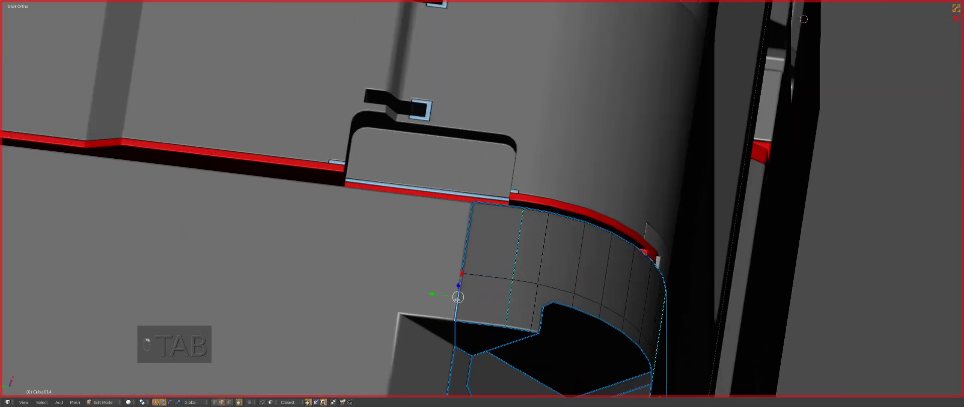
{"action": "scroll", "coordinate": [484, 263], "scroll_direction": "down", "scroll_amount": 4}
{"action": "key", "text": "q"}
{"action": "key", "text": "ctrl+b"}
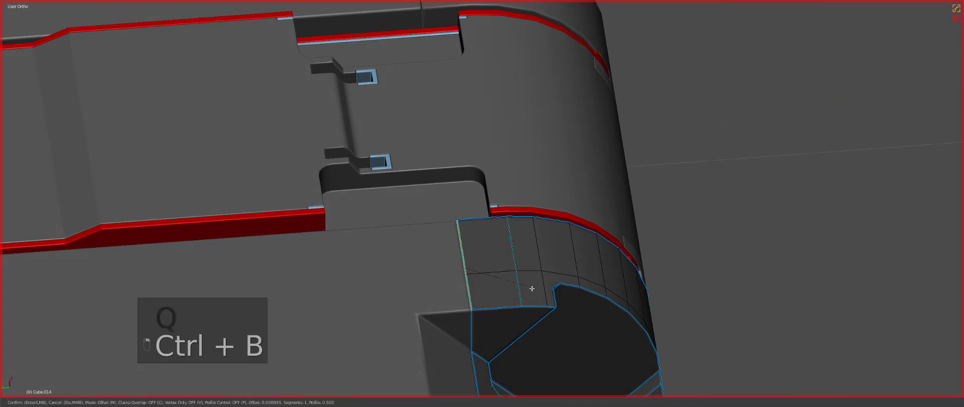
{"action": "left_click", "coordinate": [535, 293]}
Try to bevel the adjoining top edge of the flat body against the curved block with one segment
{"action": "key", "text": "Tab"}
{"action": "right_click", "coordinate": [452, 301]}
{"action": "key", "text": "Tab"}
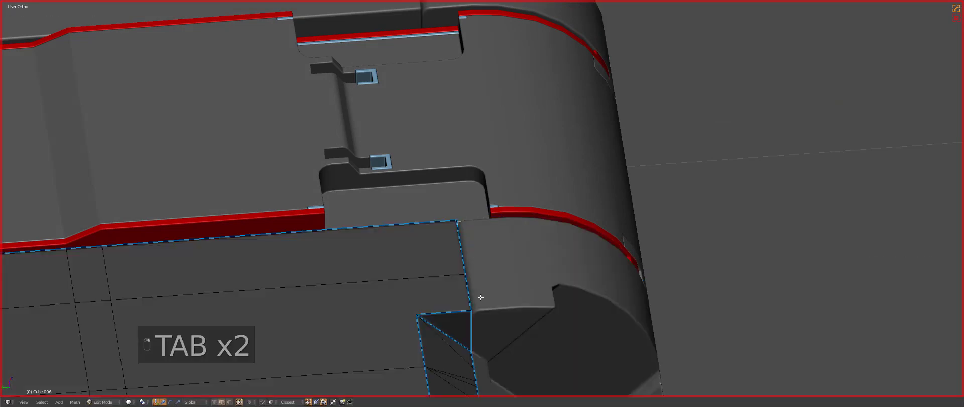
{"action": "key", "text": "q"}
{"action": "key", "text": "ctrl+b"}
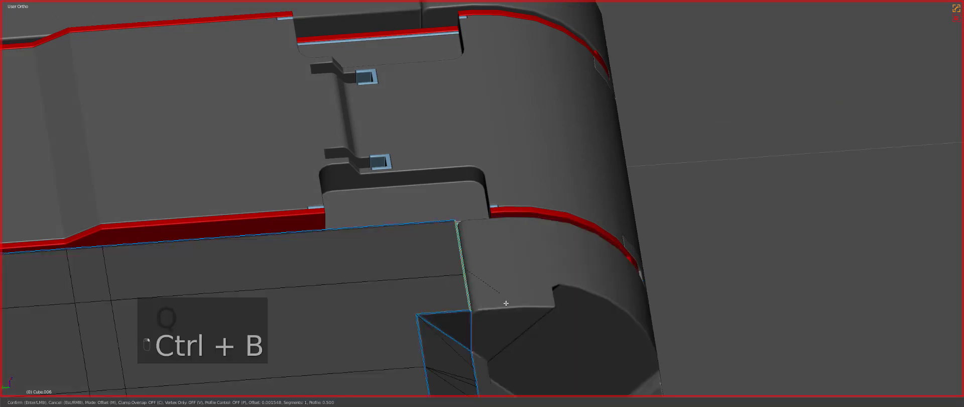
{"action": "left_click", "coordinate": [520, 267]}
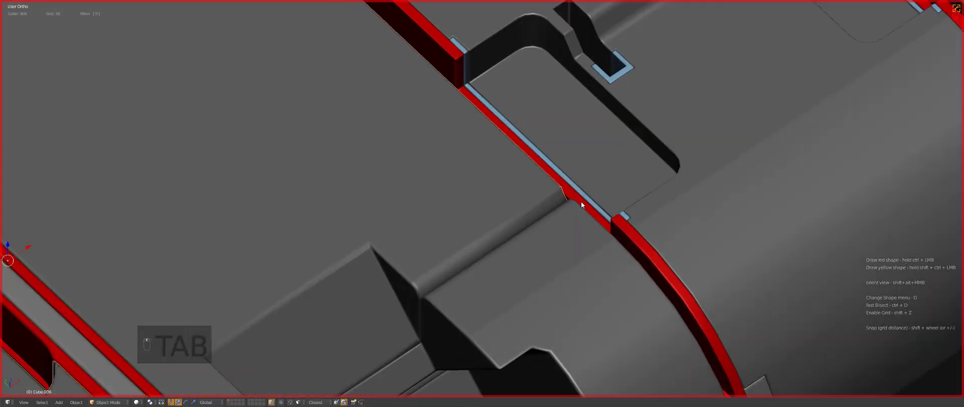
{"action": "key", "text": "ctrl+z"}
{"action": "key", "text": "ctrl+z"}
{"action": "key", "text": "ctrl+z"}
Isolate the mirrored flat body in local view and inspect its top front edge beside the rectangular notch
{"action": "key", "text": "z"}
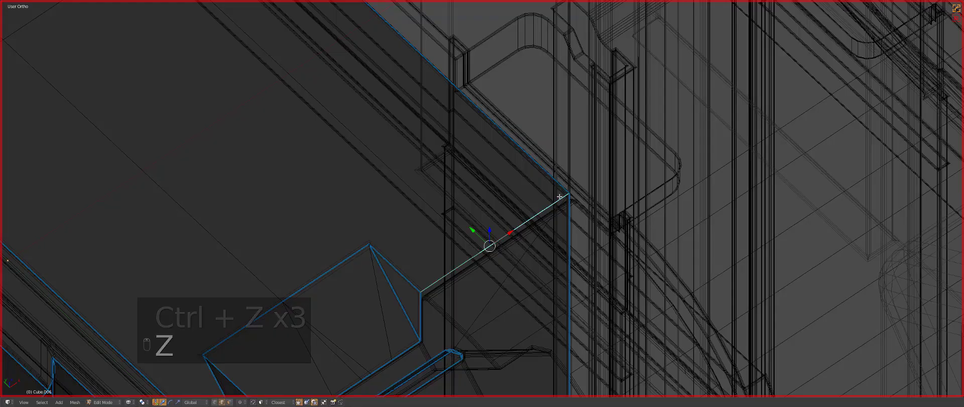
{"action": "key", "text": "KP_9"}
{"action": "key", "text": "KP_Decimal"}
{"action": "key", "text": "z"}
{"action": "middle_click_drag", "start_coordinate": [514, 214], "coordinate": [598, 211]}
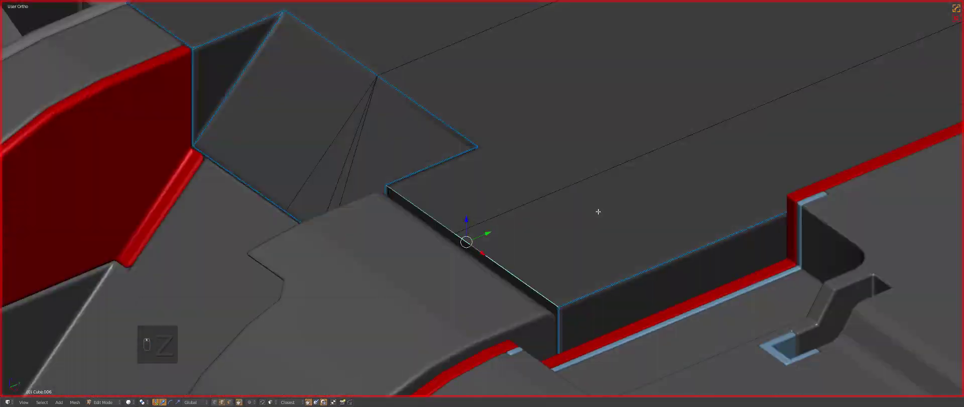
{"action": "key", "text": "KP_Divide"}
{"action": "scroll", "coordinate": [414, 230], "scroll_direction": "up", "scroll_amount": 5}
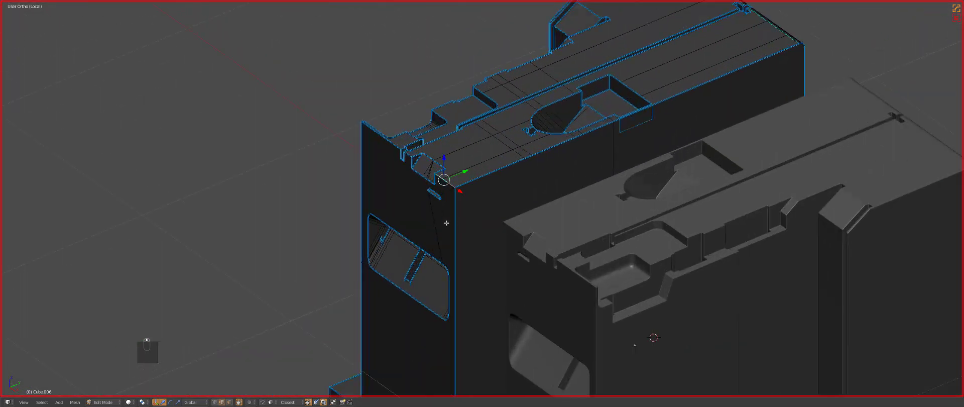
{"action": "middle_click_drag", "start_coordinate": [414, 230], "coordinate": [540, 231]}
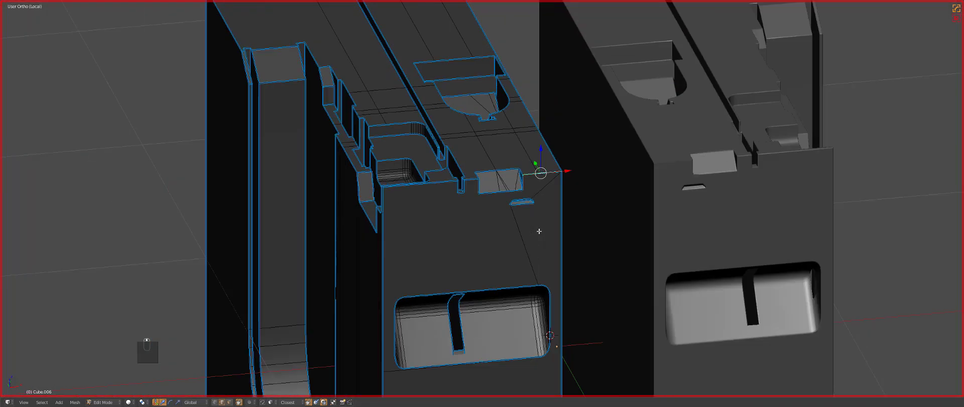
Knife a straight vertical cut down the isolated body's front face, from the top edge beside the notch to the window recess
{"action": "key", "text": "KP_1"}
{"action": "key", "text": "a"}
{"action": "key", "text": "a"}
{"action": "scroll", "coordinate": [599, 158], "scroll_direction": "up", "scroll_amount": 4}
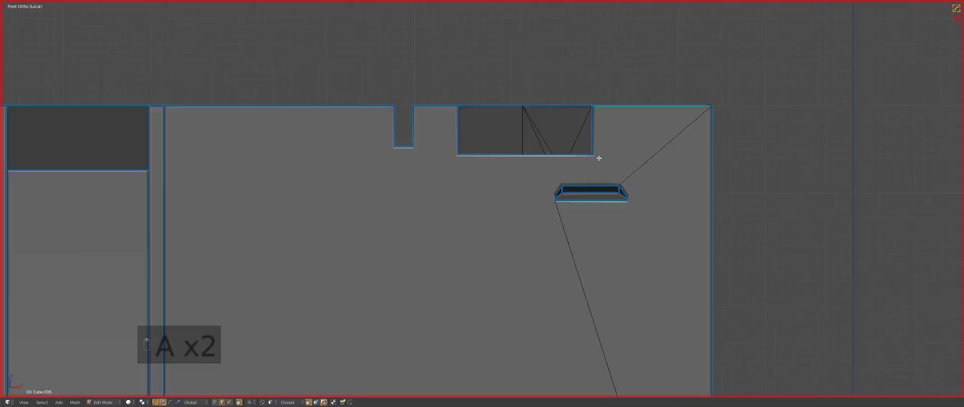
{"action": "key", "text": "l"}
{"action": "key", "text": "k"}
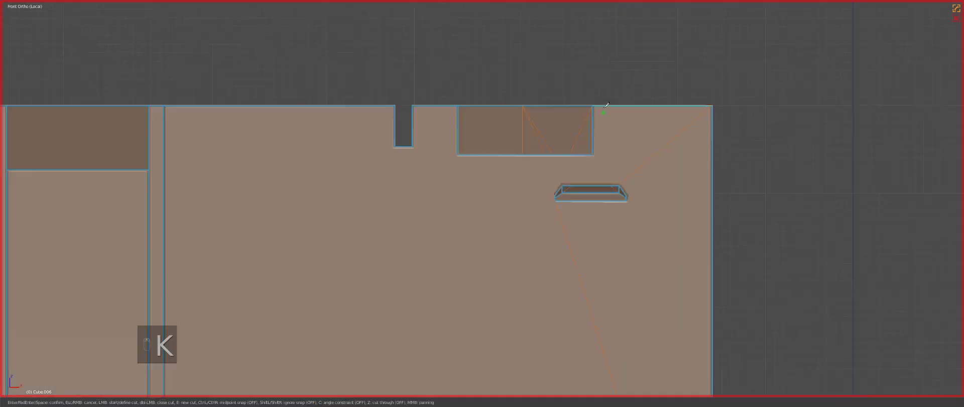
{"action": "left_click", "coordinate": [604, 105]}
{"action": "key", "text": "c"}
{"action": "scroll", "coordinate": [578, 326], "scroll_direction": "down", "scroll_amount": 2}
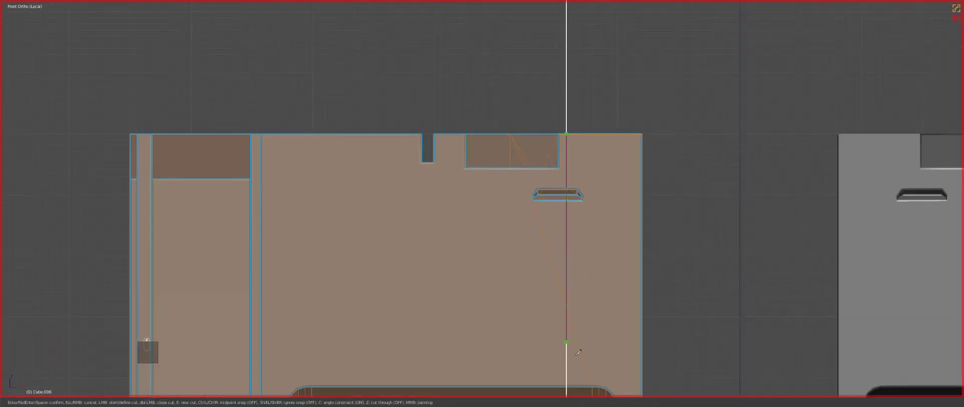
{"action": "left_click", "coordinate": [567, 383]}
{"action": "key", "text": "Return"}
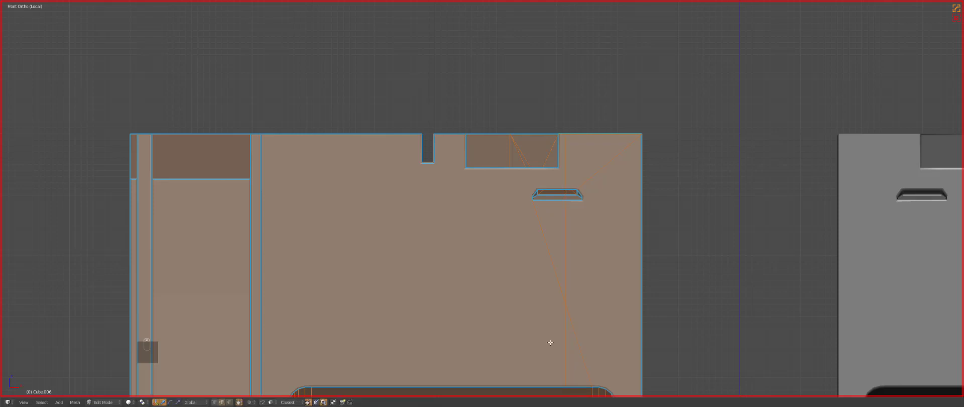
Dissolve the surplus diagonal edges on the front face and inside the rectangular notch of the isolated body
{"action": "right_click", "coordinate": [575, 337]}
{"action": "key", "text": "ctrl+x"}
{"action": "key", "text": "ctrl+x"}
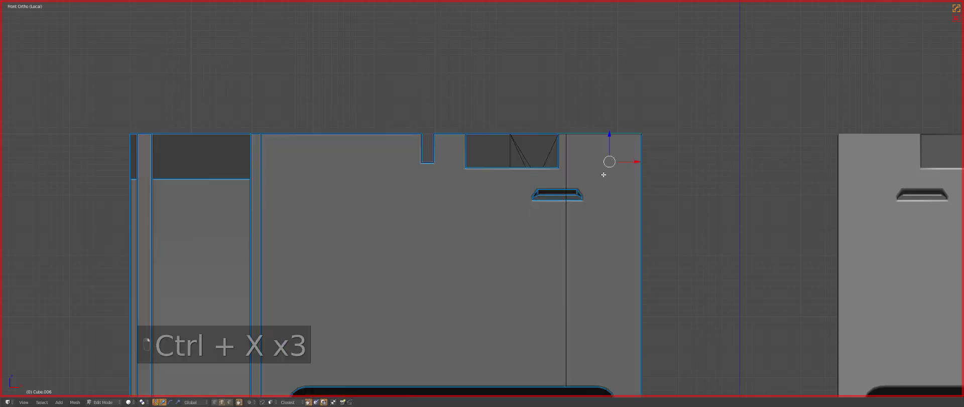
{"action": "middle_click_drag", "start_coordinate": [604, 174], "coordinate": [503, 225]}
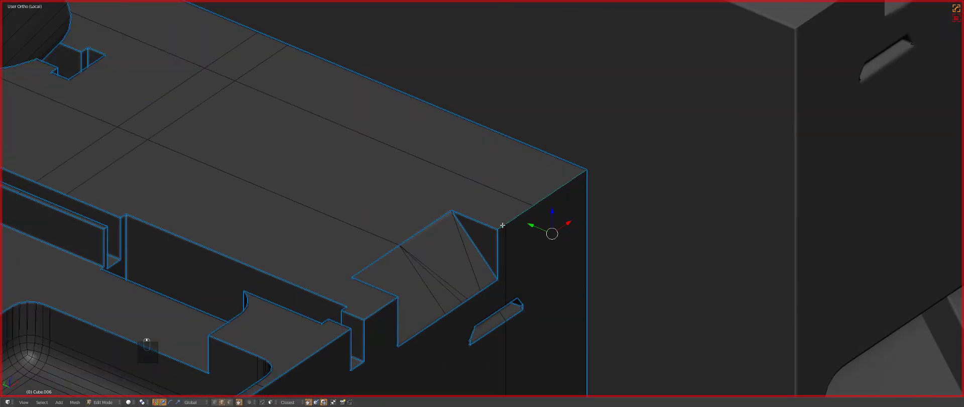
{"action": "key", "text": "ctrl+x"}
{"action": "right_click", "coordinate": [426, 282]}
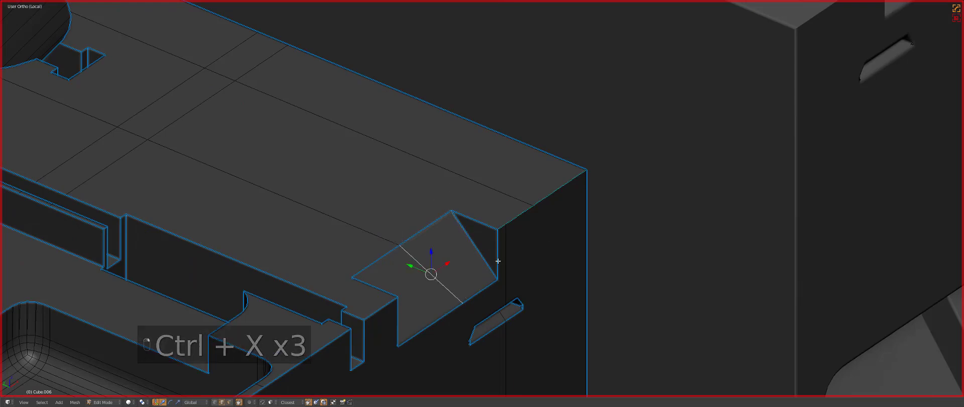
Round the short top front edge beside the notch with a 10-segment bevel about 0.018 wide, then leave local view
{"action": "right_click", "coordinate": [534, 207]}
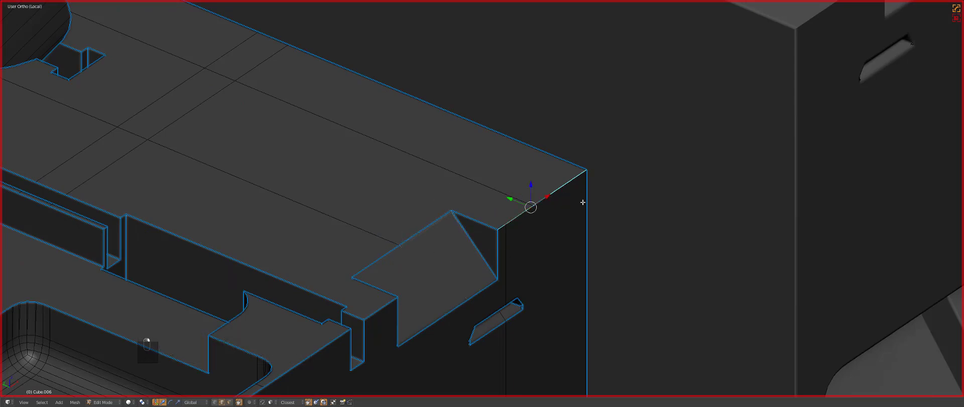
{"action": "key", "text": "q"}
{"action": "key", "text": "ctrl+b"}
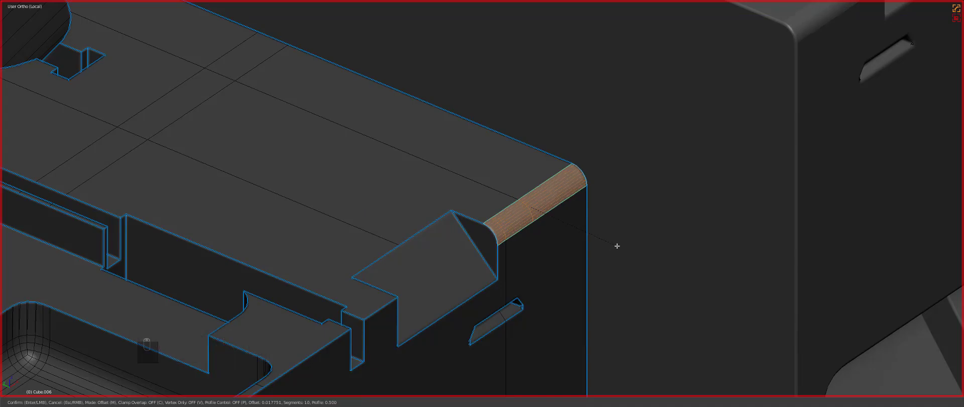
{"action": "left_click", "coordinate": [617, 245]}
{"action": "key", "text": "Tab"}
{"action": "key", "text": "KP_Divide"}
{"action": "key", "text": "z"}
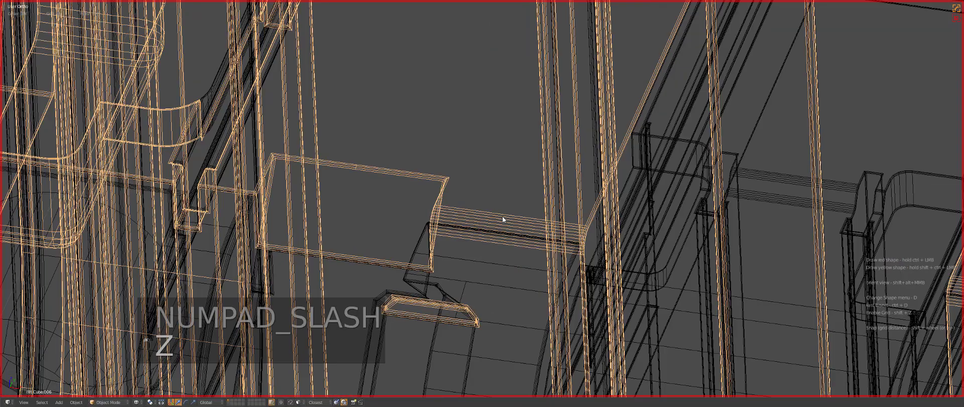
{"action": "key", "text": "z"}
Bevel the rear edge of the outer curved corner block, where it meets the flat top surface, with one segment
{"action": "middle_click_drag", "start_coordinate": [503, 220], "coordinate": [537, 241]}
{"action": "scroll", "coordinate": [502, 246], "scroll_direction": "down", "scroll_amount": 4}
{"action": "key", "text": "a"}
{"action": "middle_click_drag", "start_coordinate": [478, 249], "coordinate": [528, 286]}
{"action": "scroll", "coordinate": [486, 261], "scroll_direction": "up", "scroll_amount": 3}
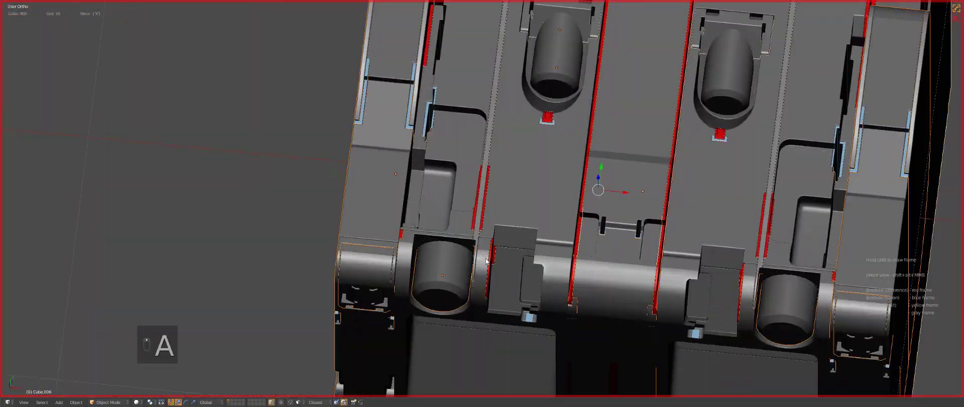
{"action": "scroll", "coordinate": [483, 259], "scroll_direction": "up", "scroll_amount": 3}
{"action": "middle_click_drag", "start_coordinate": [322, 272], "coordinate": [501, 247], "text": "shift"}
{"action": "key", "text": "a"}
{"action": "middle_click_drag", "start_coordinate": [322, 286], "coordinate": [542, 281]}
{"action": "right_click", "coordinate": [411, 283]}
{"action": "key", "text": "Tab"}
{"action": "scroll", "coordinate": [386, 244], "scroll_direction": "up", "scroll_amount": 2}
{"action": "key", "text": "ctrl+b"}
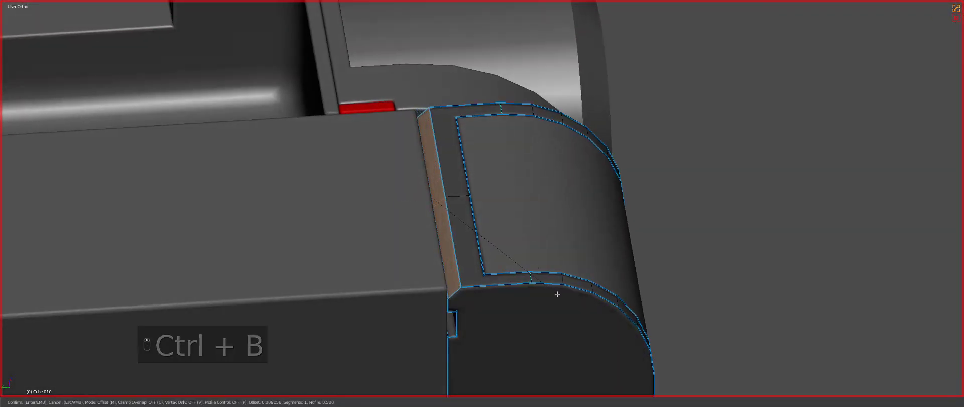
{"action": "left_click", "coordinate": [537, 290]}
Refresh the outer corner block's HardOps edge bevel with a width of 0.002
{"action": "key", "text": "Tab"}
{"action": "key", "text": "q"}
{"action": "left_click", "coordinate": [521, 305]}
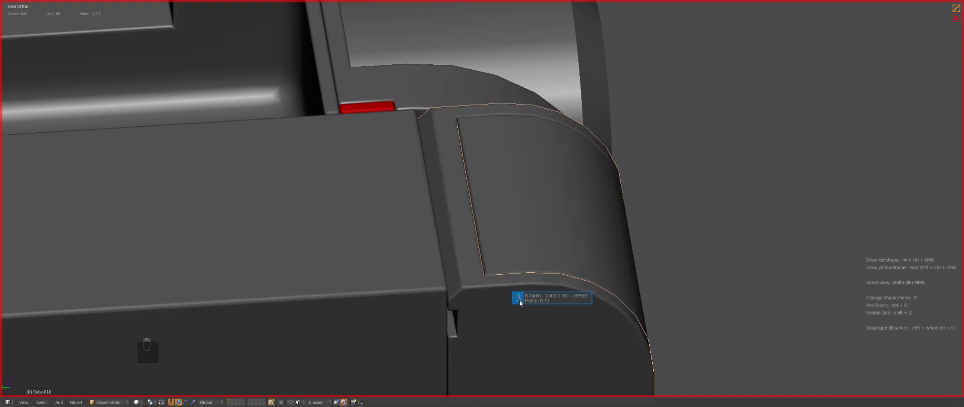
{"action": "left_click", "coordinate": [521, 302]}
From the top view, rerun the HardOps edge operation on the corner block and cut a rectangle across its rear seam
{"action": "middle_click_drag", "start_coordinate": [521, 303], "coordinate": [519, 272]}
{"action": "key", "text": "z"}
{"action": "key", "text": "KP_7"}
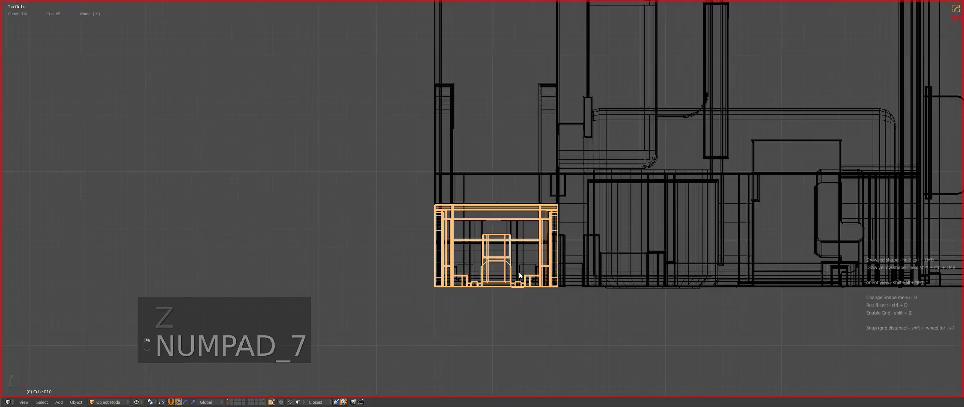
{"action": "key", "text": "z"}
{"action": "key", "text": "z"}
{"action": "scroll", "coordinate": [451, 225], "scroll_direction": "up", "scroll_amount": 5}
{"action": "key", "text": "z"}
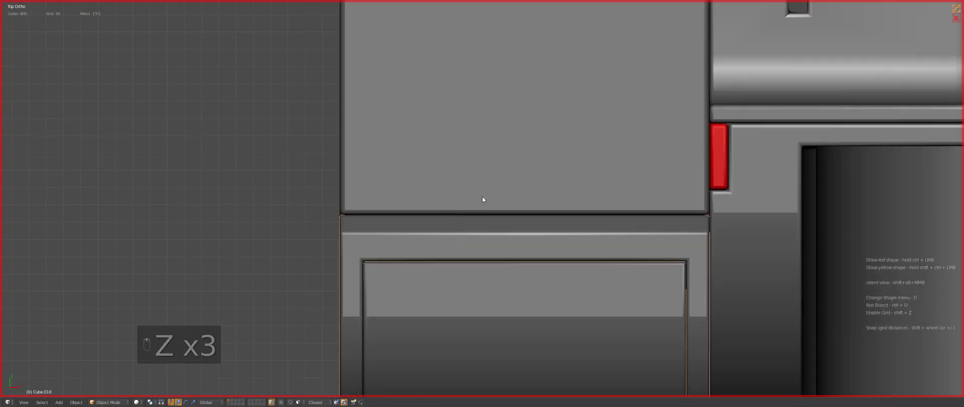
{"action": "key", "text": "q"}
{"action": "left_click", "coordinate": [473, 219]}
{"action": "left_click", "coordinate": [475, 219]}
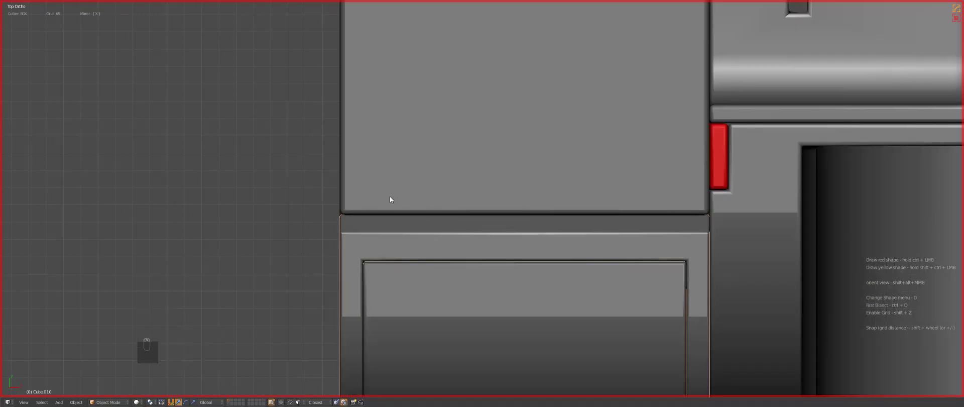
{"action": "mouse_move", "coordinate": [389, 196]}
{"action": "left_mouse_down", "text": "ctrl"}
{"action": "mouse_move", "coordinate": [399, 232]}
{"action": "mouse_move", "coordinate": [491, 245]}
{"action": "left_mouse_up", "text": "ctrl"}
{"action": "mouse_move", "coordinate": [491, 245]}
{"action": "middle_mouse_down"}
{"action": "mouse_move", "coordinate": [510, 246]}
{"action": "mouse_move", "coordinate": [564, 204]}
{"action": "mouse_move", "coordinate": [537, 258]}
{"action": "mouse_move", "coordinate": [529, 256]}
{"action": "middle_mouse_up"}
{"action": "key", "text": "z"}
{"action": "key", "text": "z"}
{"action": "scroll", "coordinate": [547, 240], "scroll_direction": "up", "scroll_amount": 5}
{"action": "mouse_move", "coordinate": [563, 224]}
{"action": "middle_mouse_down"}
{"action": "mouse_move", "coordinate": [543, 224]}
{"action": "mouse_move", "coordinate": [597, 217]}
{"action": "mouse_move", "coordinate": [452, 195]}
{"action": "middle_mouse_up"}
Select the curved cover of the outer front corner and assign it a material from the material list
{"action": "key", "text": "a"}
{"action": "scroll", "coordinate": [597, 217], "scroll_direction": "down", "scroll_amount": 3}
{"action": "right_click", "coordinate": [432, 193]}
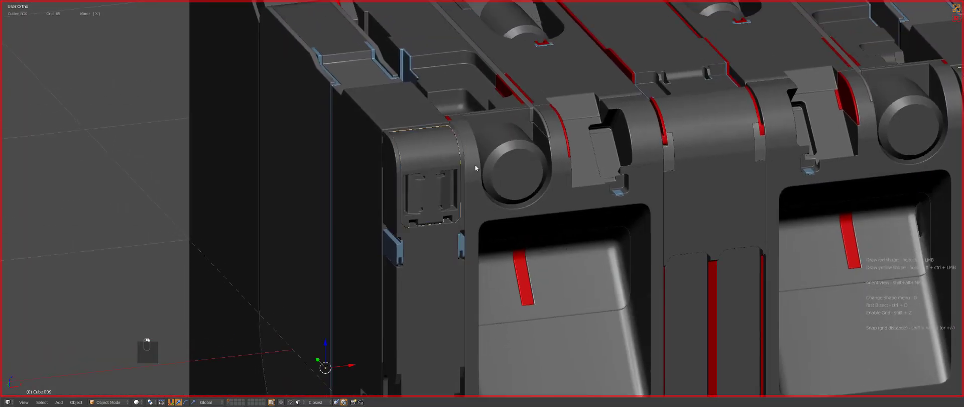
{"action": "key", "text": "alt+m"}
{"action": "left_click", "coordinate": [494, 138]}
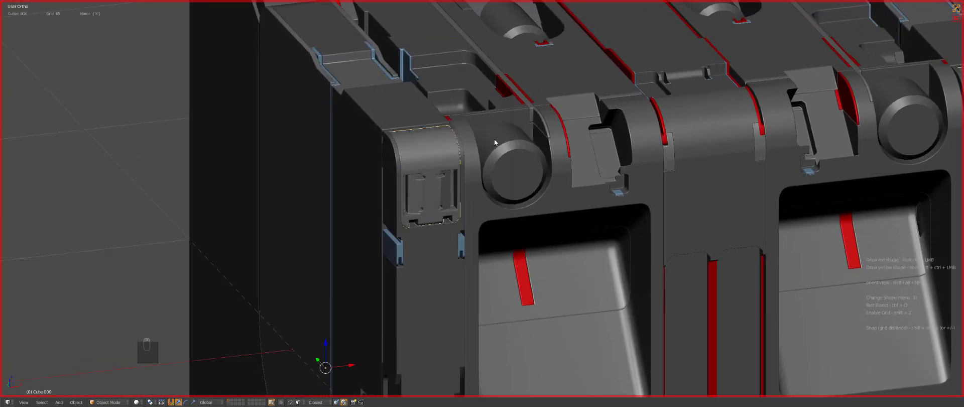
{"action": "key", "text": "a"}
Examine the details on the cube's top and front faces from an oblique angle
{"action": "middle_click_drag", "start_coordinate": [494, 139], "coordinate": [474, 225]}
{"action": "scroll", "coordinate": [473, 225], "scroll_direction": "down", "scroll_amount": 2}
{"action": "middle_click_drag", "start_coordinate": [542, 212], "coordinate": [518, 221]}
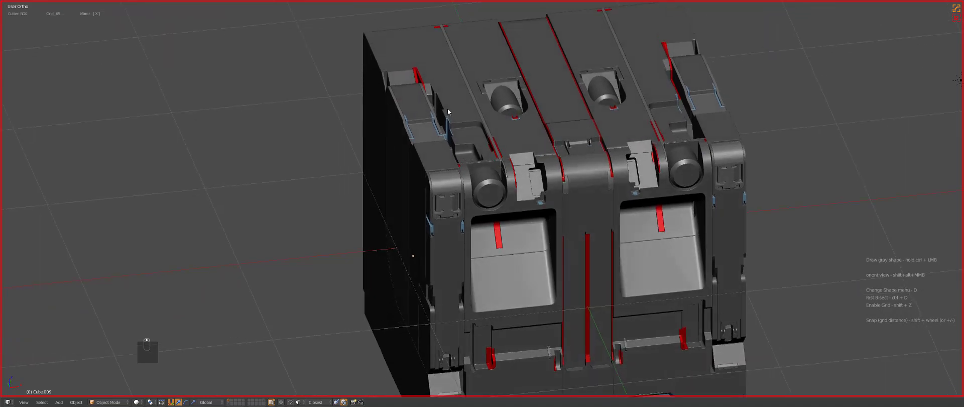
{"action": "right_click", "coordinate": [477, 126]}
{"action": "middle_click_drag", "start_coordinate": [478, 125], "coordinate": [509, 180]}
{"action": "scroll", "coordinate": [562, 123], "scroll_direction": "up", "scroll_amount": 2}
{"action": "scroll", "coordinate": [510, 180], "scroll_direction": "up", "scroll_amount": 1}
{"action": "key", "text": "a"}
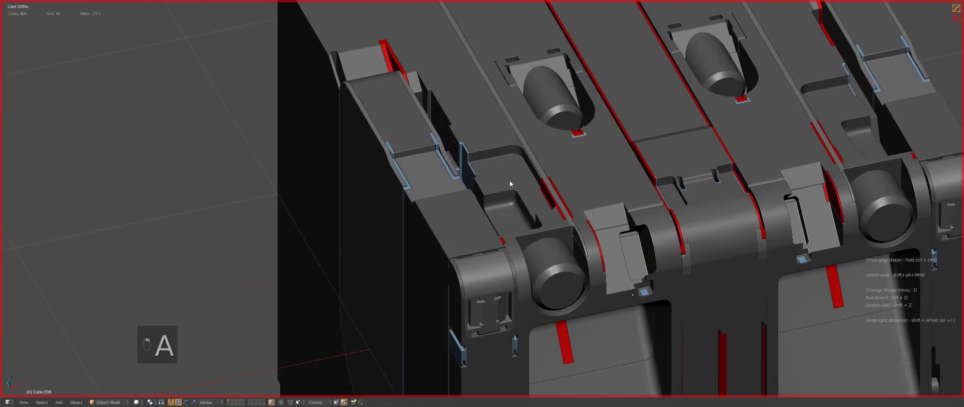
Check the main body's cutting material settings and slice off its rear outer corner as a mirrored rectangular block from above
{"action": "right_click", "coordinate": [509, 180]}
{"action": "scroll", "coordinate": [502, 171], "scroll_direction": "down", "scroll_amount": 2}
{"action": "scroll", "coordinate": [499, 187], "scroll_direction": "down", "scroll_amount": 1}
{"action": "key", "text": "KP_7"}
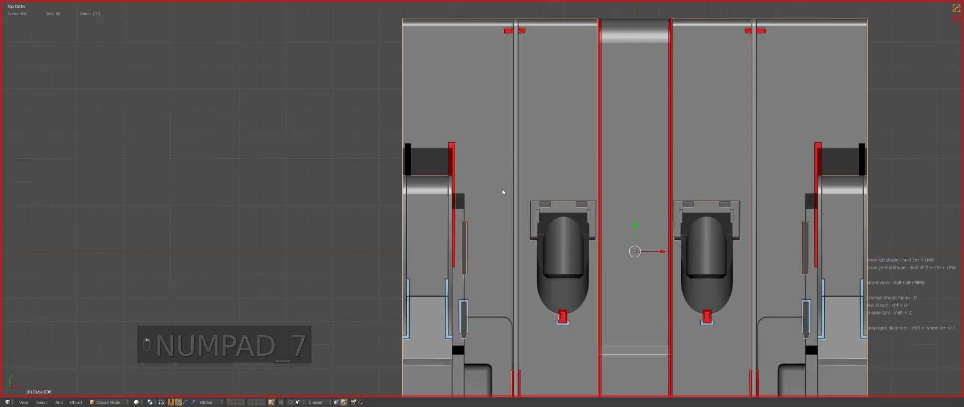
{"action": "scroll", "coordinate": [507, 176], "scroll_direction": "down", "scroll_amount": 2}
{"action": "key", "text": "z"}
{"action": "key", "text": "alt+w"}
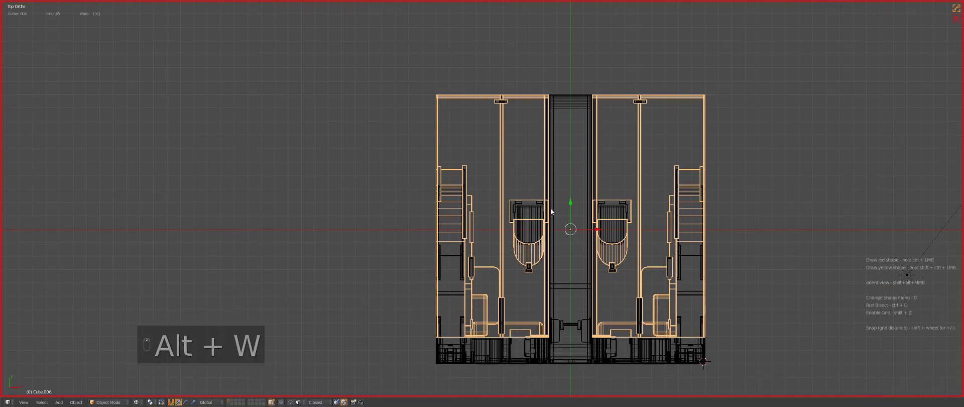
{"action": "key", "text": "ctrl+grave"}
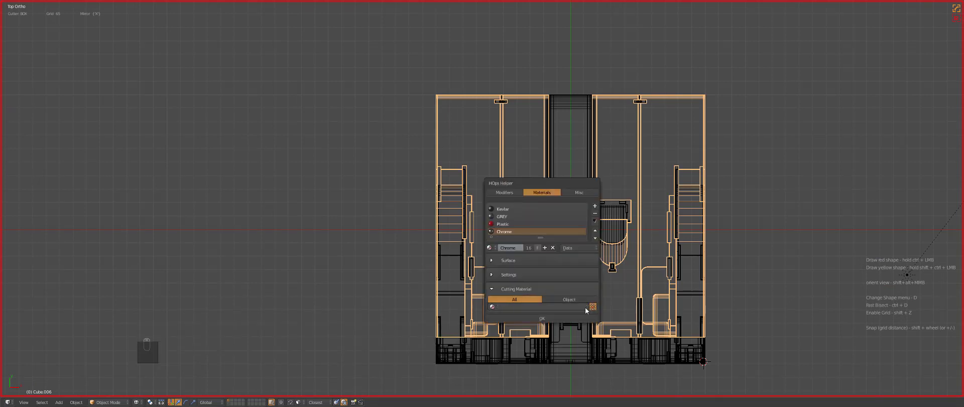
{"action": "left_click_drag", "start_coordinate": [395, 62], "coordinate": [491, 160], "text": "ctrl+shift"}
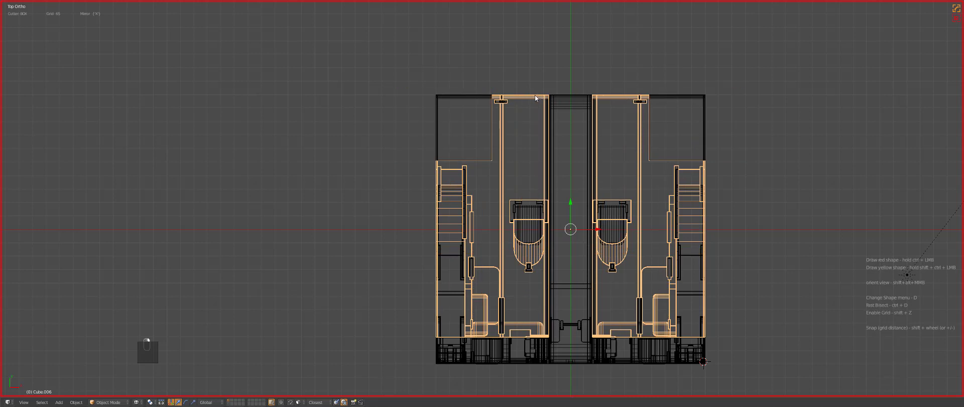
Slice a thin rectangle into the body's top surface near the rear edge, against the central strip
{"action": "key", "text": "a"}
{"action": "left_click_drag", "start_coordinate": [552, 104], "coordinate": [538, 111], "text": "ctrl+shift"}
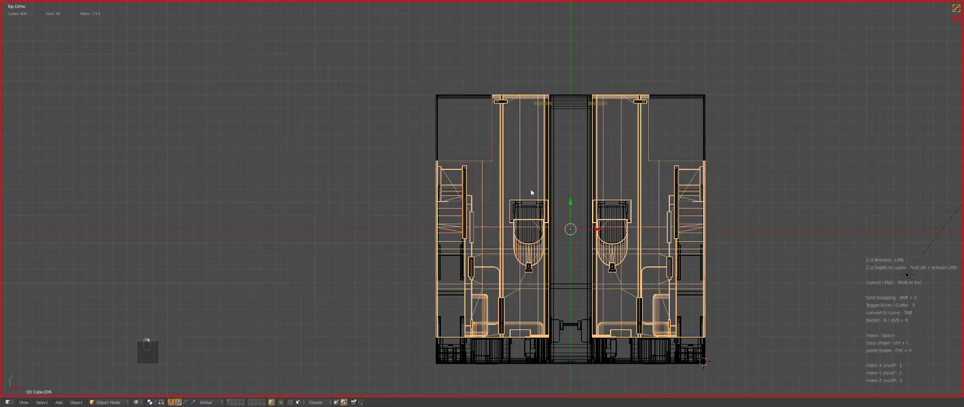
{"action": "key", "text": "z"}
{"action": "key", "text": "z"}
{"action": "key", "text": "z"}
{"action": "key", "text": "z"}
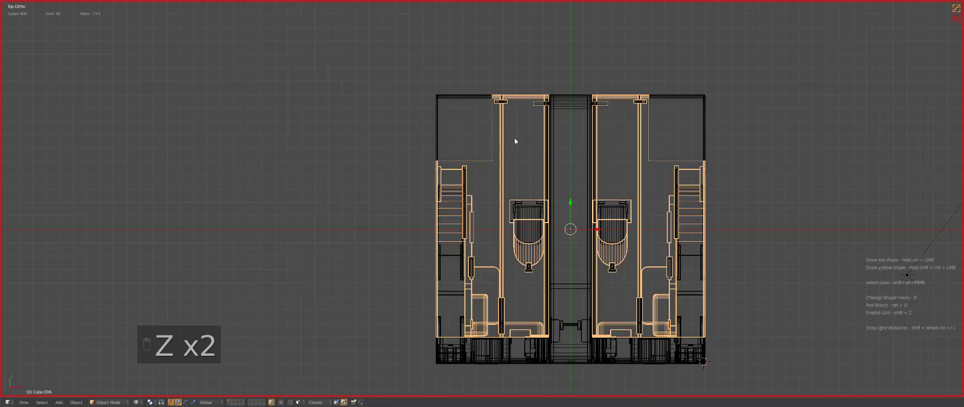
Open the sliced rear corner block for mesh editing and select the segments of its front top edge
{"action": "middle_click_drag", "start_coordinate": [477, 135], "coordinate": [520, 116]}
{"action": "key", "text": "Tab"}
{"action": "scroll", "coordinate": [497, 141], "scroll_direction": "up", "scroll_amount": 2}
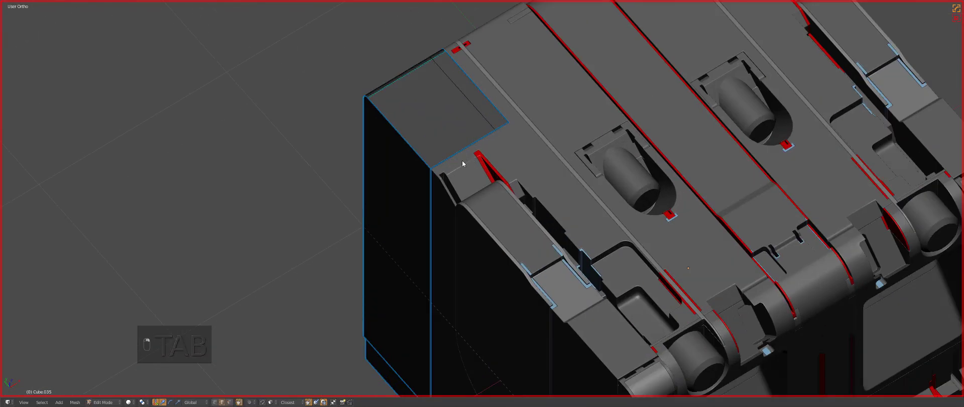
{"action": "key", "text": "ctrl+Tab"}
{"action": "left_click", "coordinate": [457, 155]}
{"action": "right_click", "coordinate": [458, 152]}
{"action": "right_click", "coordinate": [508, 124], "text": "shift"}
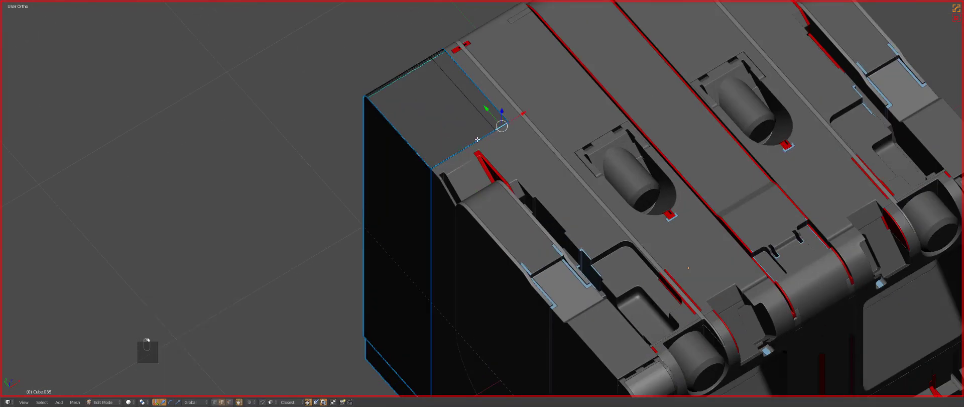
{"action": "key", "text": "z"}
{"action": "scroll", "coordinate": [529, 147], "scroll_direction": "up", "scroll_amount": 6}
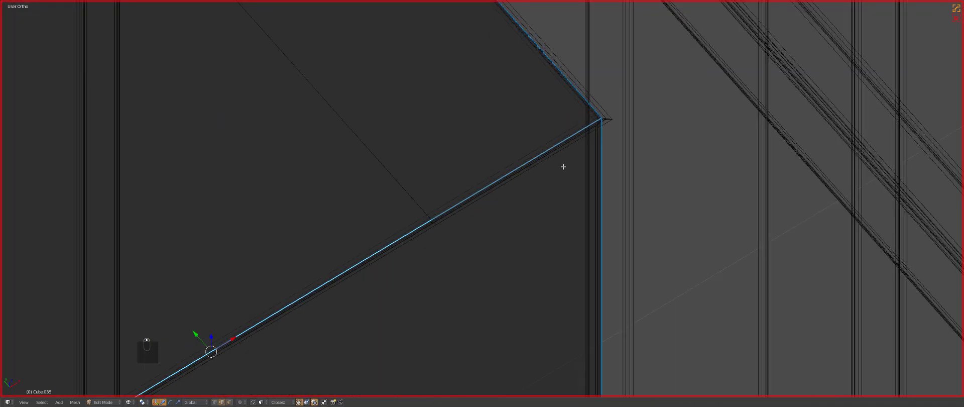
{"action": "middle_click_drag", "start_coordinate": [616, 155], "coordinate": [519, 216], "text": "shift"}
{"action": "scroll", "coordinate": [527, 206], "scroll_direction": "up", "scroll_amount": 7}
{"action": "key", "text": "g"}
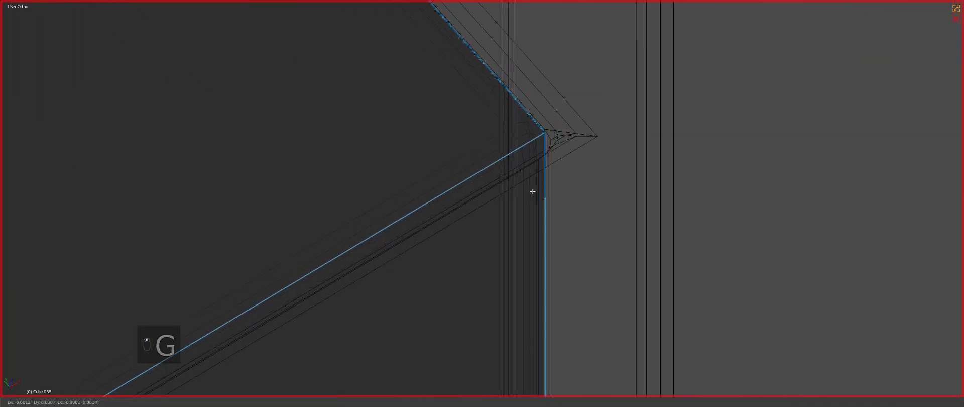
{"action": "right_click", "coordinate": [528, 186]}
{"action": "right_click", "coordinate": [504, 164]}
{"action": "key", "text": "g"}
{"action": "key", "text": "z"}
{"action": "scroll", "coordinate": [512, 191], "scroll_direction": "down", "scroll_amount": 6}
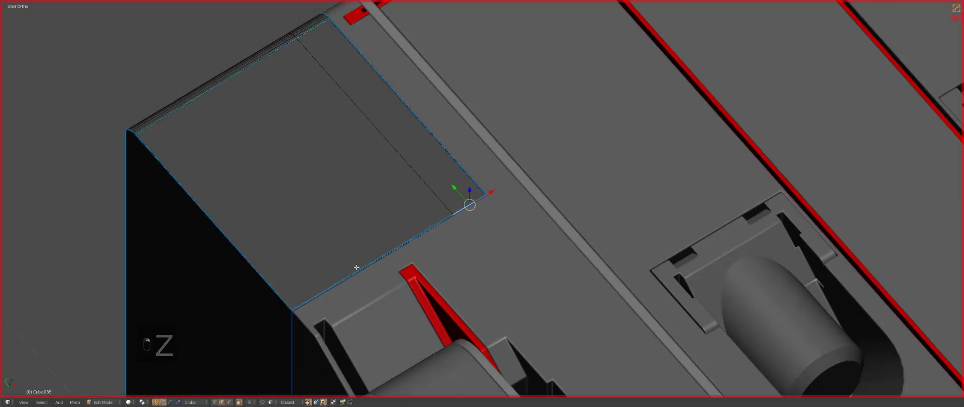
Round the rear corner block's front top edge with a 6-segment bevel about 0.017 wide, and finish mesh editing
{"action": "key", "text": "q"}
{"action": "key", "text": "ctrl+b"}
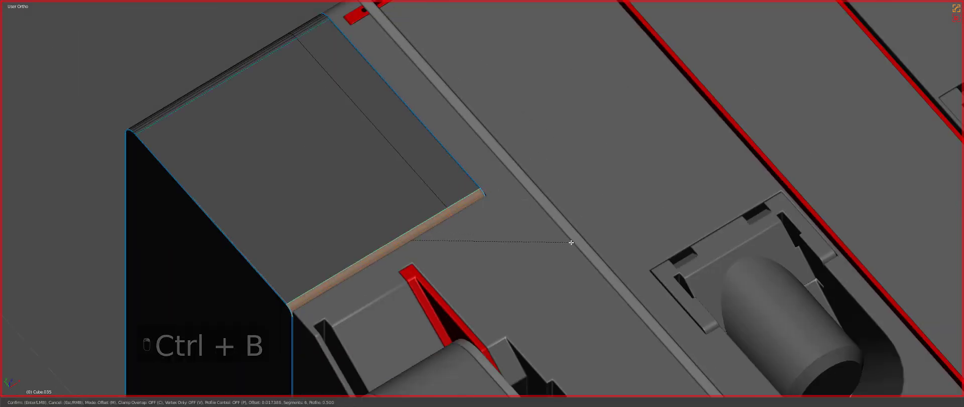
{"action": "left_click", "coordinate": [570, 241]}
{"action": "key", "text": "Tab"}
Cut a rectangular notch into the main body's top from above, along the rear corner block's front edge
{"action": "scroll", "coordinate": [532, 228], "scroll_direction": "down", "scroll_amount": 5}
{"action": "middle_click_drag", "start_coordinate": [493, 222], "coordinate": [483, 241]}
{"action": "right_click", "coordinate": [483, 237]}
{"action": "scroll", "coordinate": [499, 231], "scroll_direction": "up", "scroll_amount": 5}
{"action": "key", "text": "Tab"}
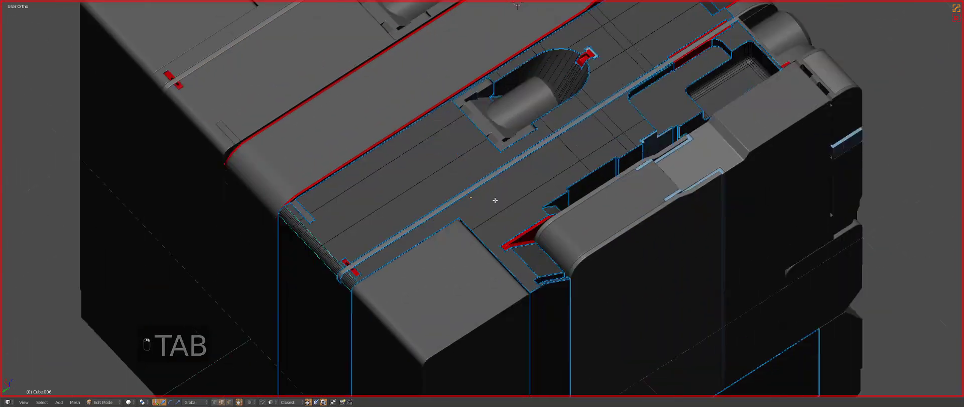
{"action": "scroll", "coordinate": [520, 231], "scroll_direction": "up", "scroll_amount": 3}
{"action": "scroll", "coordinate": [519, 231], "scroll_direction": "down", "scroll_amount": 3}
{"action": "key", "text": "KP_7"}
{"action": "key", "text": "Tab"}
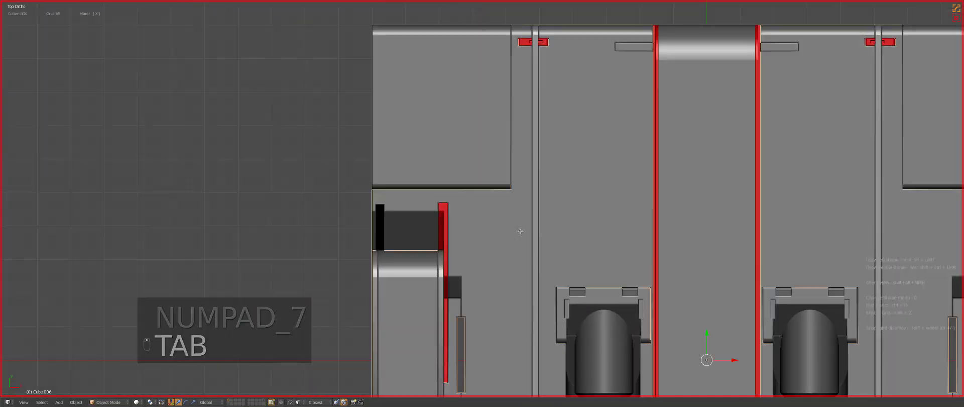
{"action": "key", "text": "z"}
{"action": "key", "text": "alt+w"}
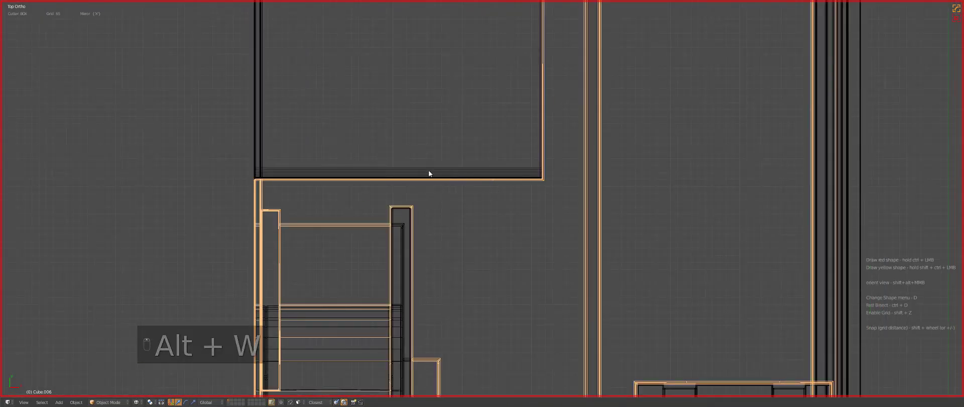
{"action": "mouse_move", "coordinate": [429, 170]}
{"action": "left_mouse_down", "text": "ctrl"}
{"action": "mouse_move", "coordinate": [532, 176]}
{"action": "mouse_move", "coordinate": [537, 187]}
{"action": "mouse_move", "coordinate": [531, 177]}
{"action": "mouse_move", "coordinate": [527, 187]}
{"action": "left_mouse_up", "text": "ctrl"}
{"action": "key", "text": "z"}
{"action": "mouse_move", "coordinate": [527, 188]}
{"action": "middle_mouse_down"}
{"action": "mouse_move", "coordinate": [483, 209]}
{"action": "mouse_move", "coordinate": [598, 174]}
{"action": "middle_mouse_up"}
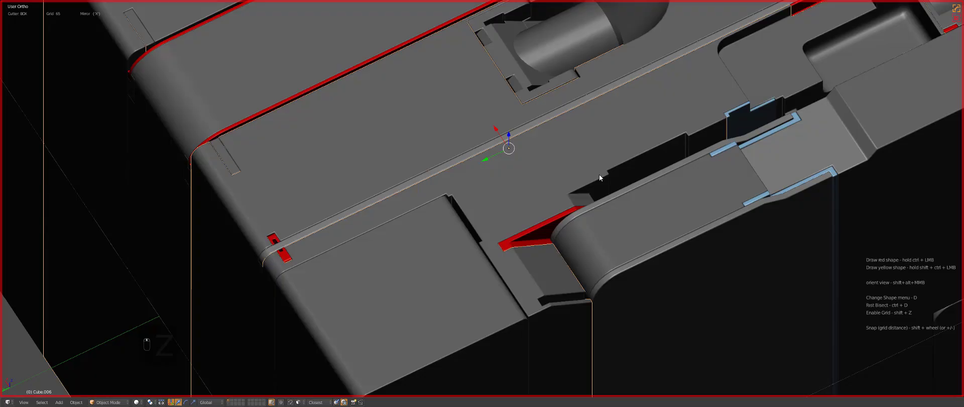
Bevel the selected edge of the new notch beside the rear corner block with one segment
{"action": "key", "text": "Tab"}
{"action": "scroll", "coordinate": [449, 216], "scroll_direction": "up", "scroll_amount": 3}
{"action": "key", "text": "ctrl+b"}
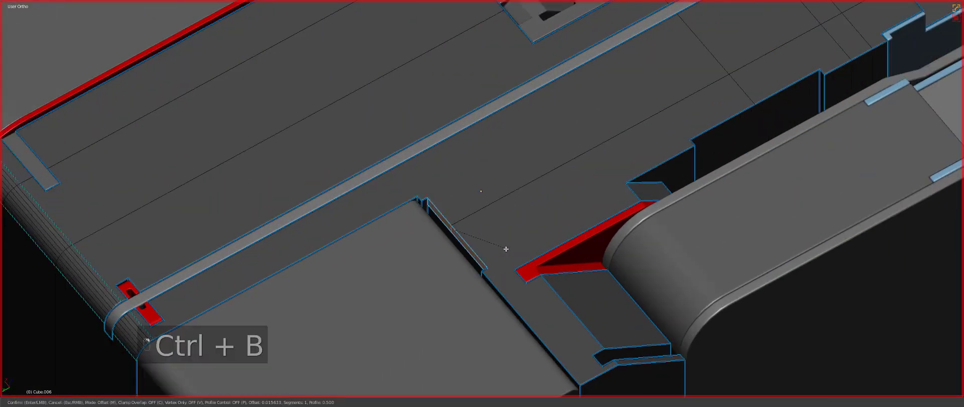
{"action": "left_click", "coordinate": [510, 250]}
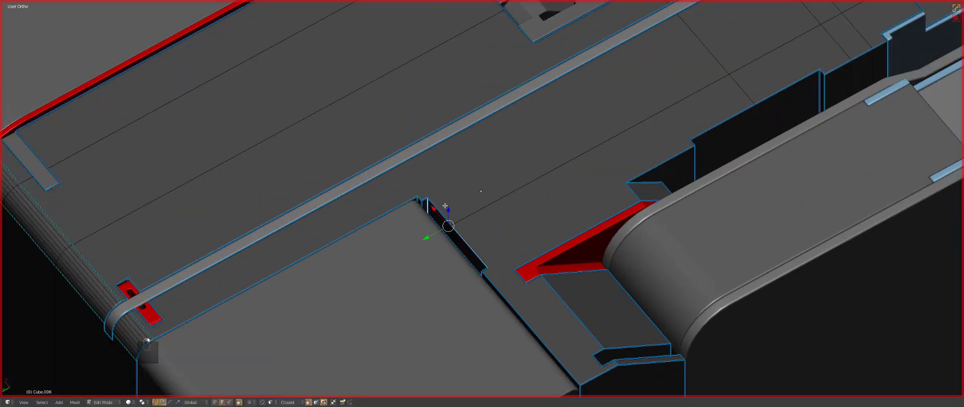
{"action": "left_click_drag", "start_coordinate": [441, 238], "coordinate": [486, 212]}
{"action": "key", "text": "Tab"}
Examine the new notch from above in wireframe and solid shading
{"action": "key", "text": "KP_7"}
{"action": "key", "text": "KP_Decimal"}
{"action": "key", "text": "z"}
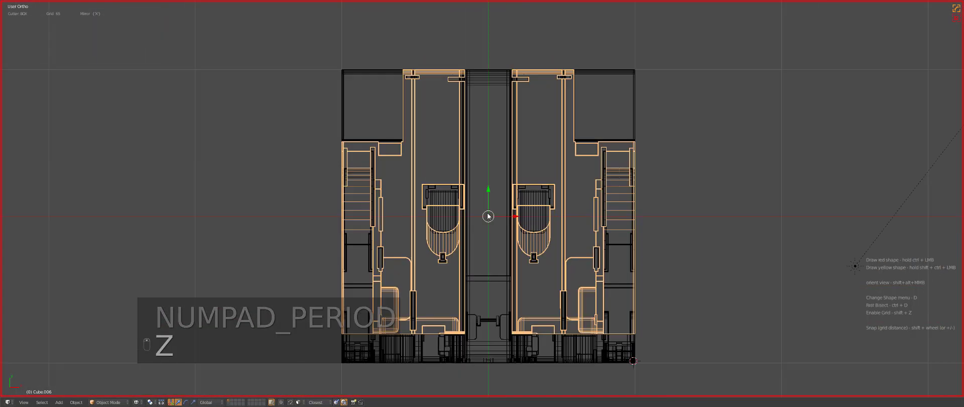
{"action": "scroll", "coordinate": [487, 216], "scroll_direction": "up", "scroll_amount": 4}
{"action": "scroll", "coordinate": [408, 104], "scroll_direction": "up", "scroll_amount": 5}
{"action": "key", "text": "z"}
{"action": "key", "text": "z"}
{"action": "key", "text": "z"}
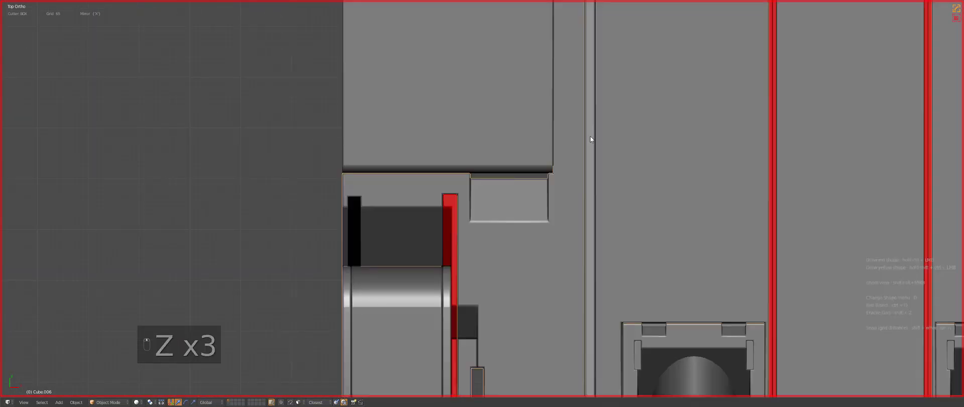
Inspect the curved cover and recessed inserts of the outer front corner up close
{"action": "middle_click_drag", "start_coordinate": [591, 139], "coordinate": [624, 226]}
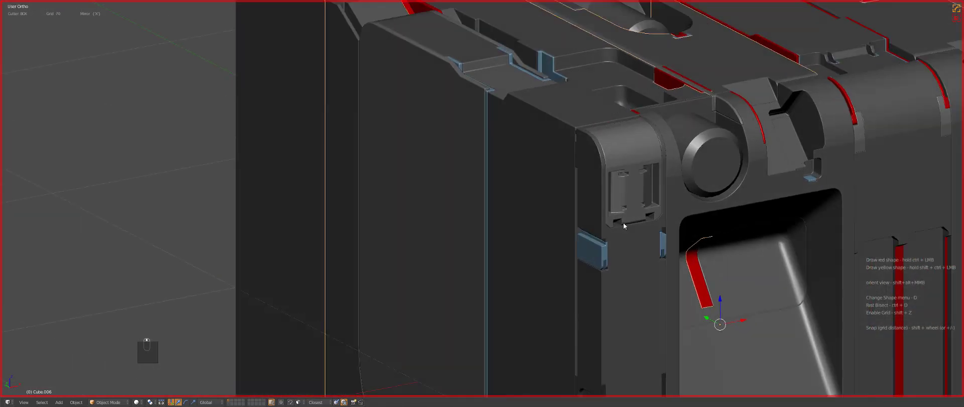
{"action": "scroll", "coordinate": [473, 213], "scroll_direction": "up", "scroll_amount": 3}
{"action": "scroll", "coordinate": [555, 219], "scroll_direction": "up", "scroll_amount": 4}
{"action": "scroll", "coordinate": [556, 210], "scroll_direction": "down", "scroll_amount": 6}
{"action": "key", "text": "a"}
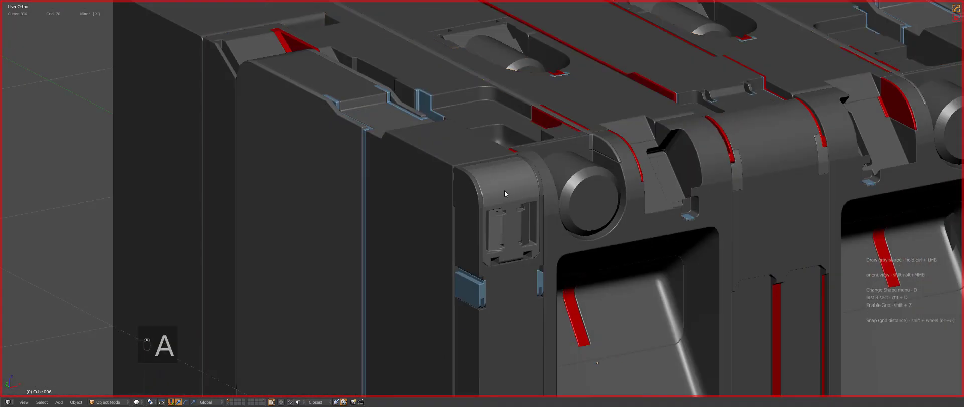
{"action": "scroll", "coordinate": [504, 194], "scroll_direction": "up", "scroll_amount": 5}
{"action": "right_click", "coordinate": [566, 195]}
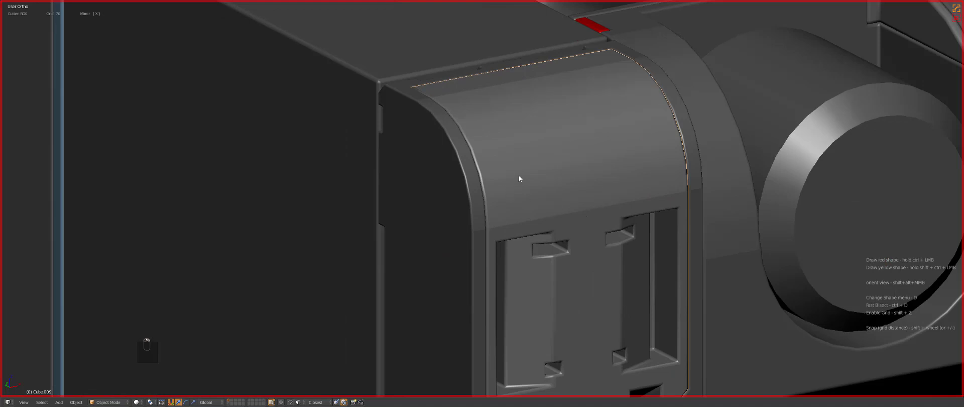
{"action": "scroll", "coordinate": [519, 177], "scroll_direction": "down", "scroll_amount": 8}
Slice a narrow strip with chamfered corners from the main body from above, across the notch's inner end and the rear corner block's edge
{"action": "key", "text": "a"}
{"action": "key", "text": "KP_7"}
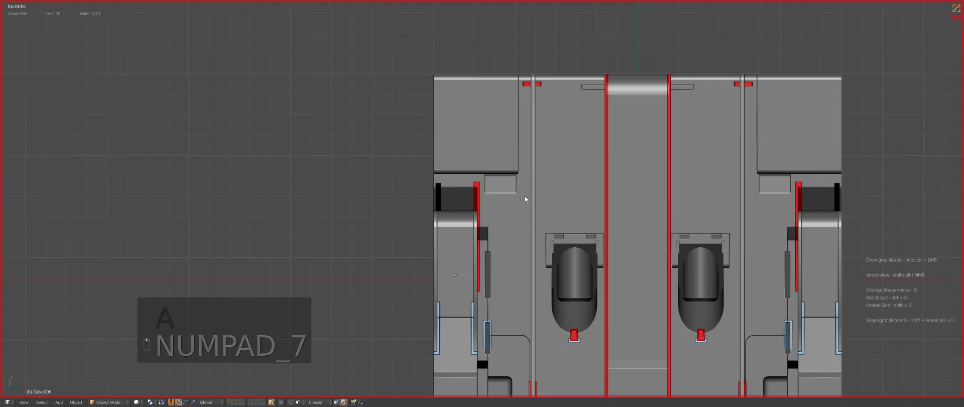
{"action": "scroll", "coordinate": [525, 196], "scroll_direction": "up", "scroll_amount": 8}
{"action": "right_click", "coordinate": [527, 189]}
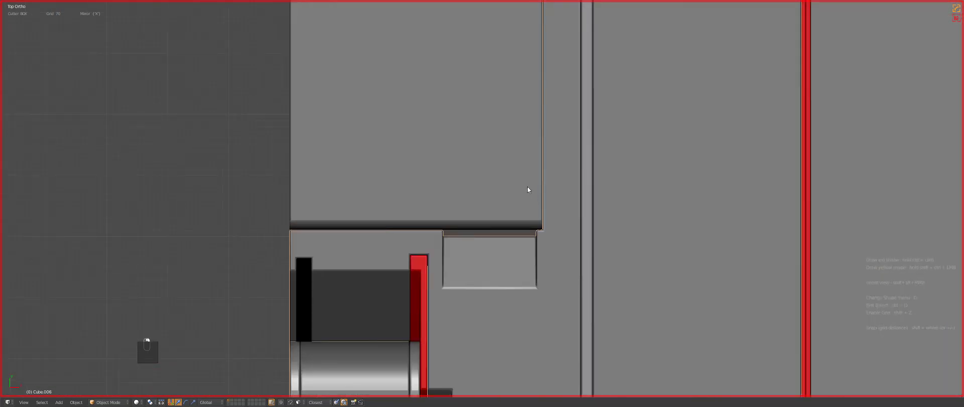
{"action": "left_click_drag", "start_coordinate": [528, 189], "coordinate": [546, 293], "text": "ctrl+shift"}
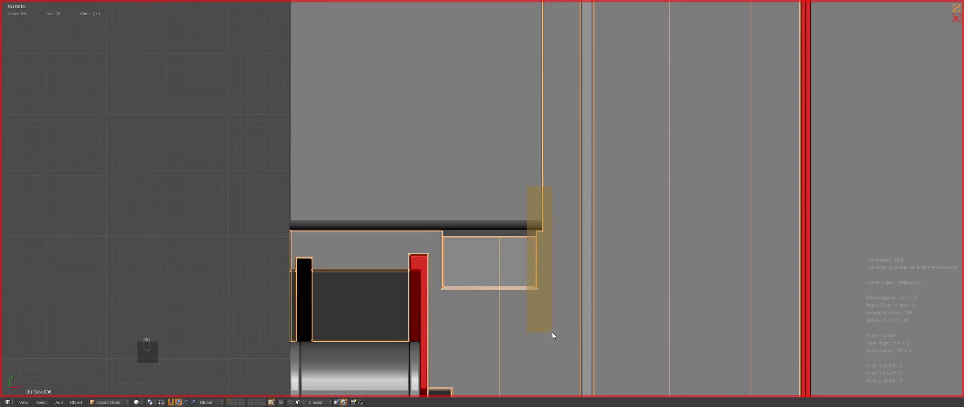
{"action": "key", "text": "Tab"}
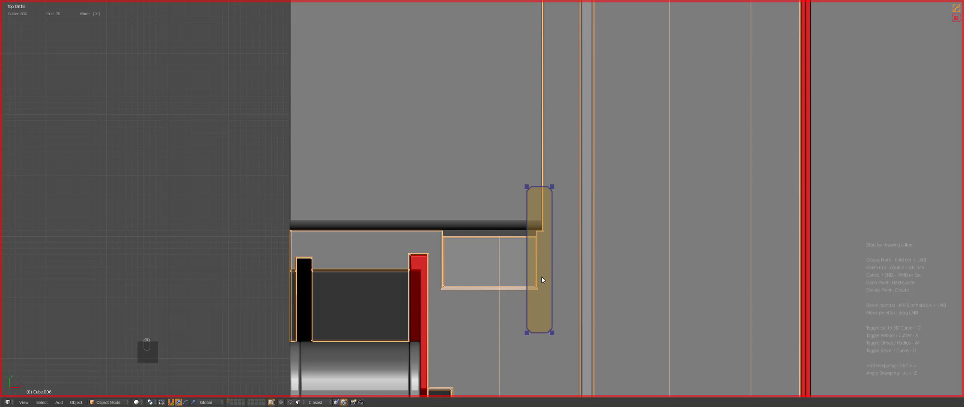
{"action": "key", "text": "a"}
{"action": "middle_click_drag", "start_coordinate": [542, 276], "coordinate": [556, 302]}
{"action": "key", "text": "z"}
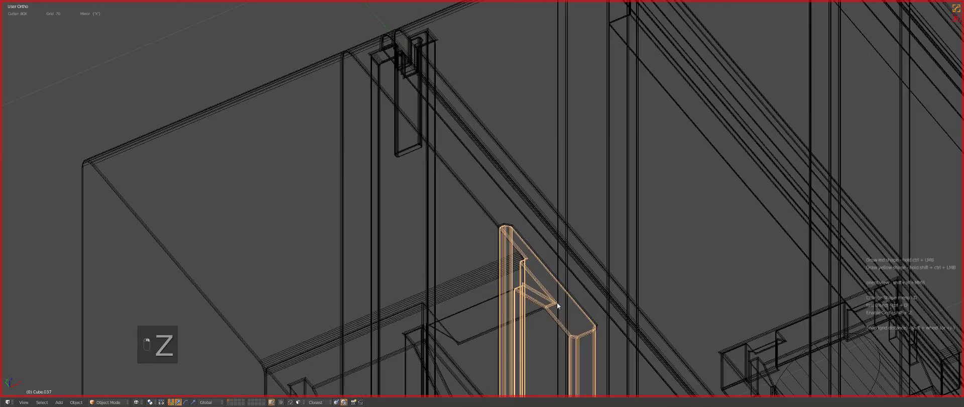
{"action": "key", "text": "z"}
{"action": "key", "text": "KP_7"}
Add a crosswise edge near the sliced strip's front end and bevel it into two parallel edges
{"action": "key", "text": "Tab"}
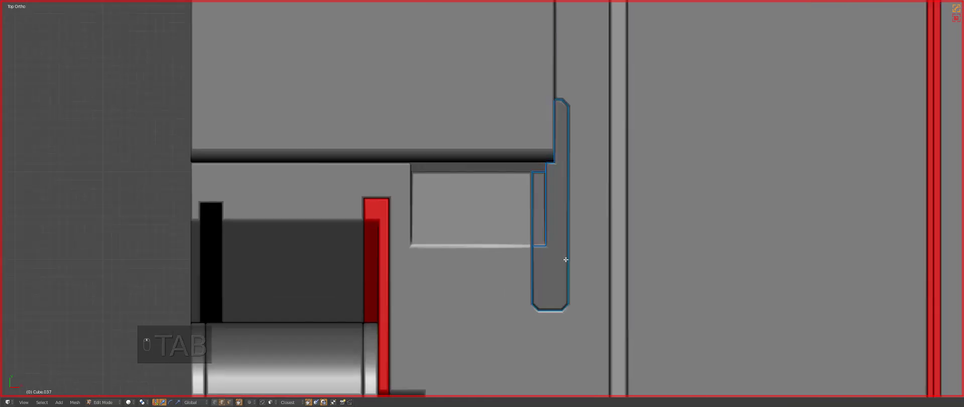
{"action": "key", "text": "alt+w"}
{"action": "key", "text": "s"}
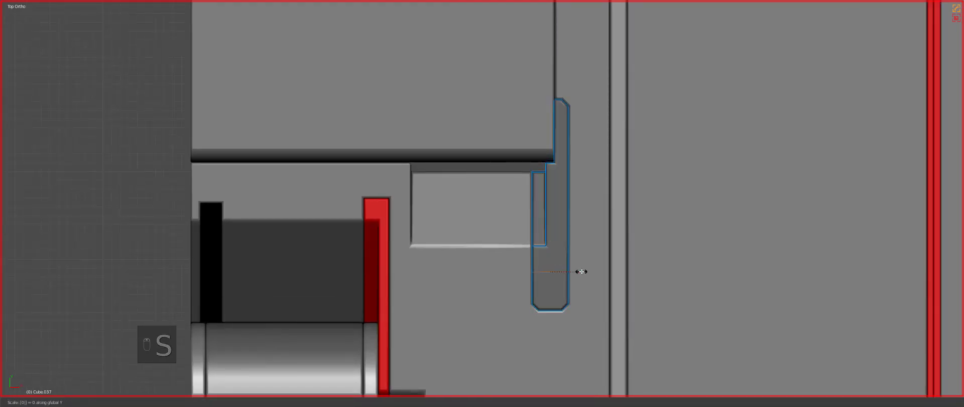
{"action": "key", "text": "g"}
{"action": "left_click", "coordinate": [583, 266]}
{"action": "key", "text": "ctrl+b"}
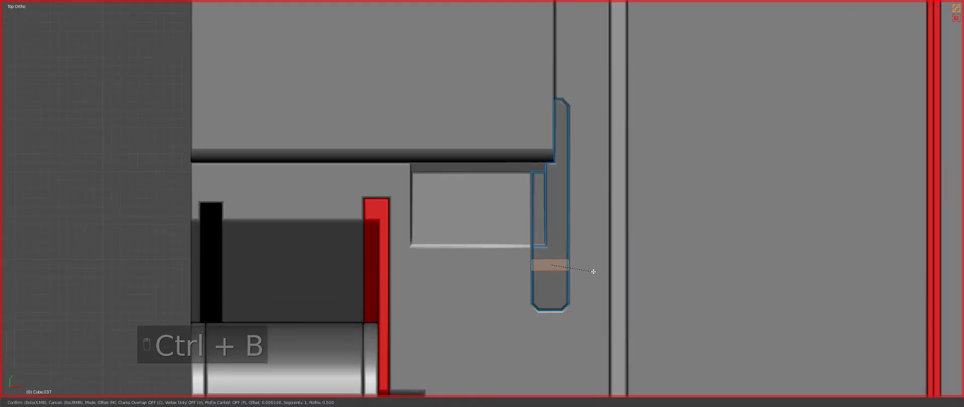
{"action": "left_click", "coordinate": [577, 262]}
Lower the strip's front end face along Z so that the section behind it forms a ramp
{"action": "middle_click_drag", "start_coordinate": [577, 262], "coordinate": [599, 274]}
{"action": "scroll", "coordinate": [598, 274], "scroll_direction": "up", "scroll_amount": 2}
{"action": "key", "text": "ctrl+Tab"}
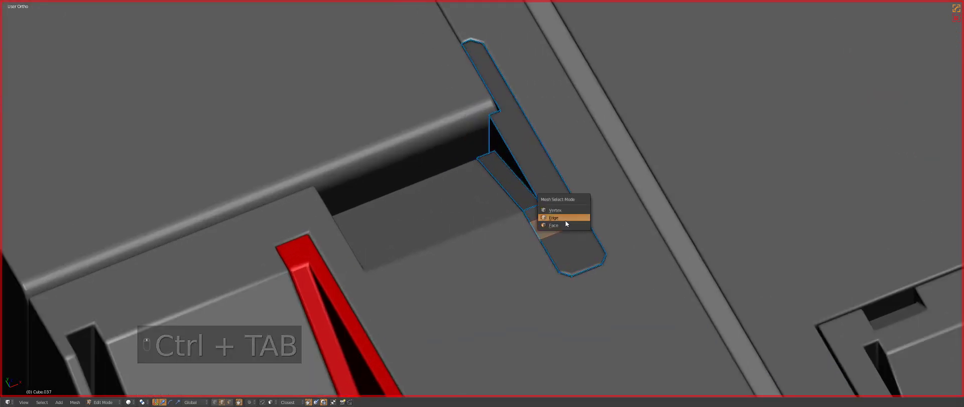
{"action": "left_click", "coordinate": [564, 226]}
{"action": "key", "text": "g"}
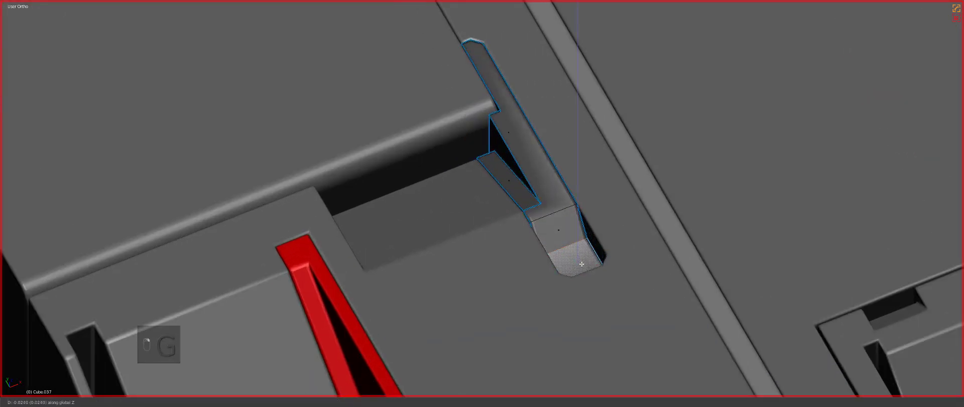
{"action": "left_click", "coordinate": [586, 256]}
Sharpen the ramped strip's new edges with SSharpen
{"action": "key", "text": "Tab"}
{"action": "key", "text": "q"}
{"action": "key", "text": "Tab"}
{"action": "key", "text": "Tab"}
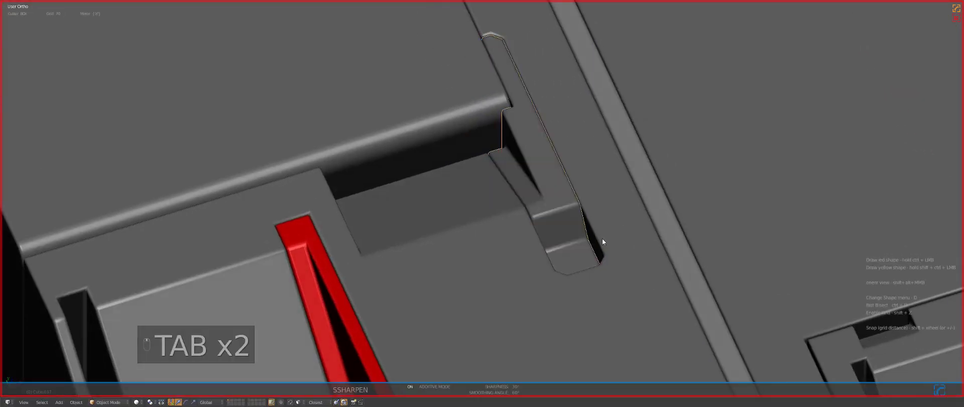
{"action": "key", "text": "q"}
{"action": "left_click", "coordinate": [601, 239]}
{"action": "left_click", "coordinate": [603, 241]}
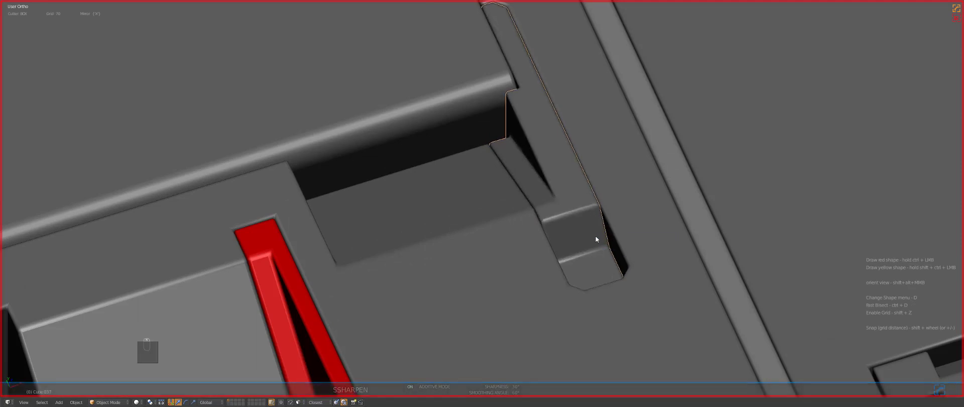
Reshape the strip's inner corner beside the rear corner block by moving its small edge along Y
{"action": "key", "text": "KP_Decimal"}
{"action": "key", "text": "Tab"}
{"action": "middle_click_drag", "start_coordinate": [459, 243], "coordinate": [531, 239]}
{"action": "scroll", "coordinate": [532, 239], "scroll_direction": "up", "scroll_amount": 2}
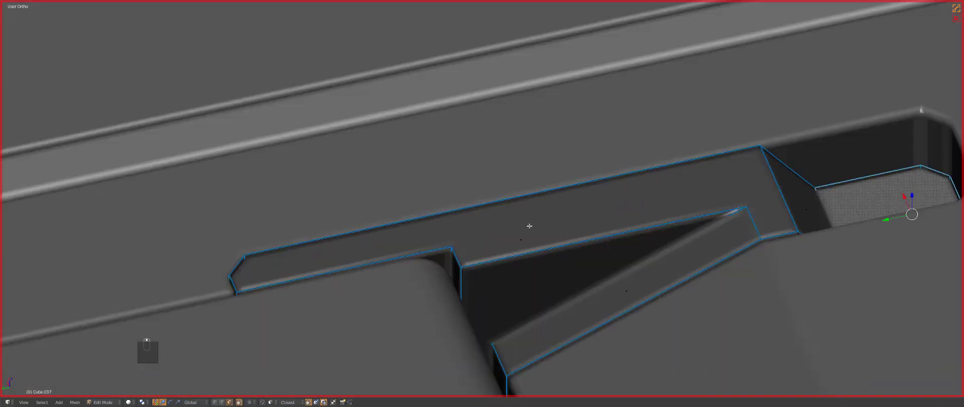
{"action": "key", "text": "ctrl+Tab"}
{"action": "left_click", "coordinate": [495, 219]}
{"action": "key", "text": "ctrl+b"}
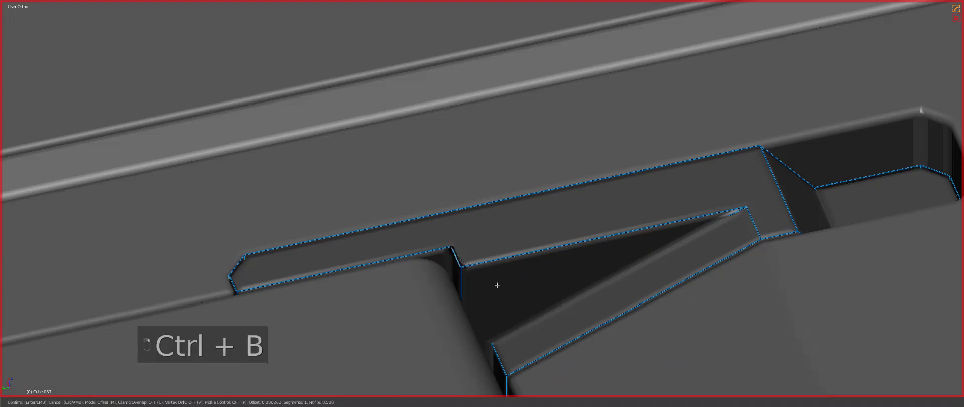
{"action": "left_click", "coordinate": [463, 253]}
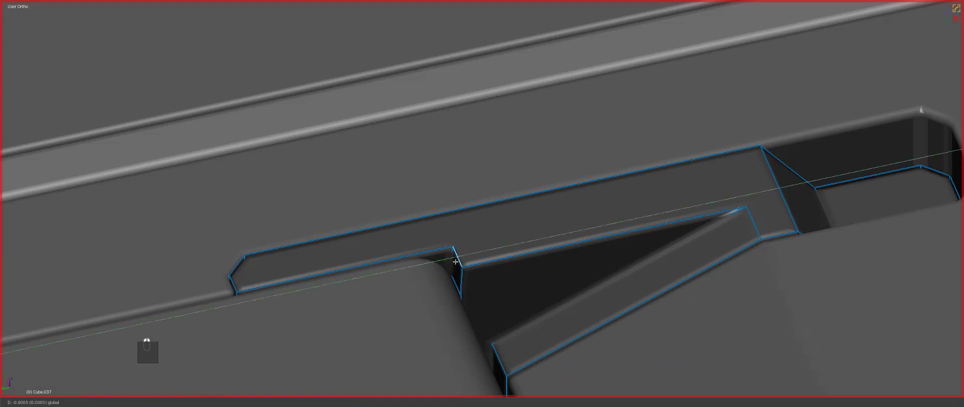
Adjust the reshaped strip's bevel using three segments
{"action": "key", "text": "Tab"}
{"action": "scroll", "coordinate": [565, 239], "scroll_direction": "down", "scroll_amount": 2}
{"action": "key", "text": "q"}
{"action": "left_click", "coordinate": [564, 240]}
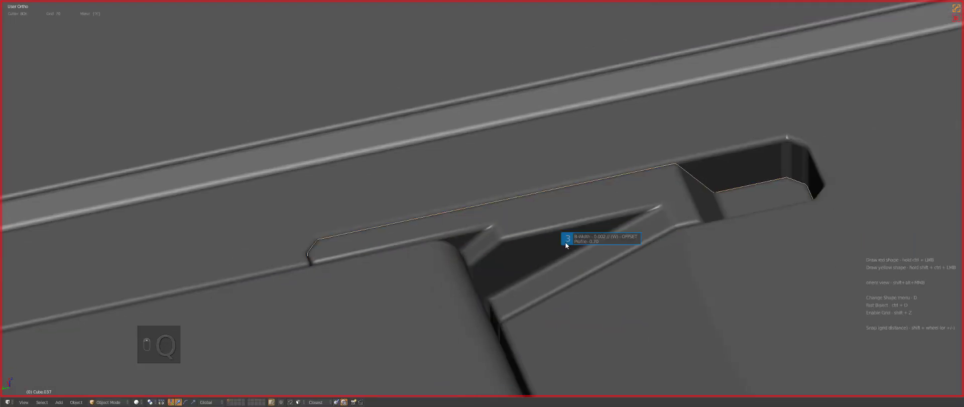
{"action": "left_click", "coordinate": [566, 242]}
Cut a short and a long shallow recess into the strip's straight inner-facing side from above
{"action": "key", "text": "a"}
{"action": "key", "text": "KP_7"}
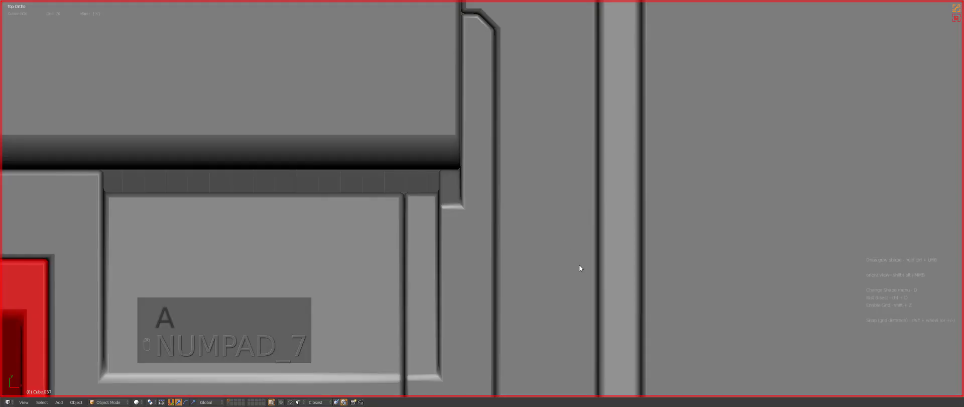
{"action": "key", "text": "z"}
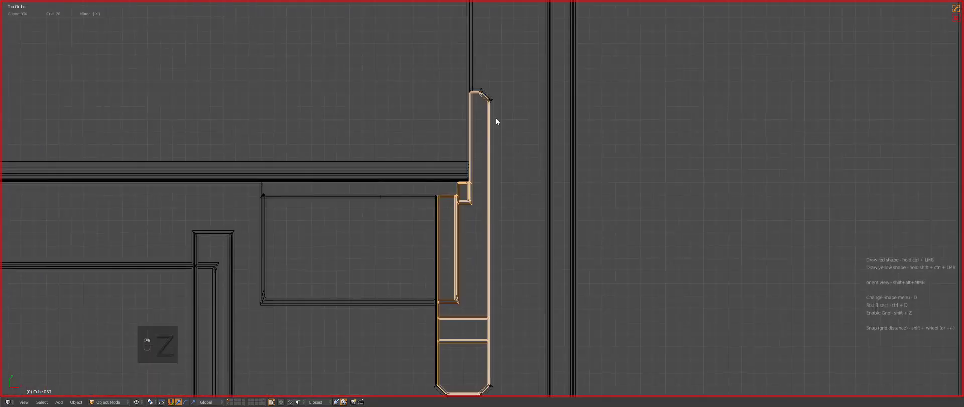
{"action": "left_click_drag", "start_coordinate": [496, 120], "coordinate": [483, 173], "text": "ctrl"}
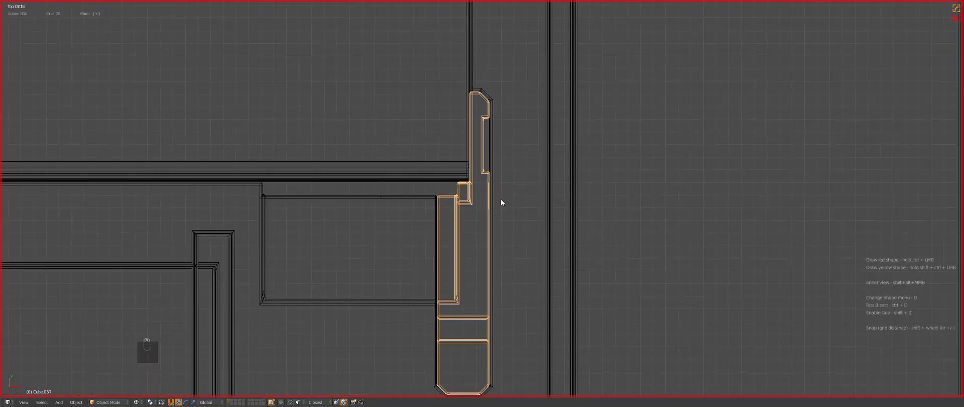
{"action": "left_click_drag", "start_coordinate": [499, 204], "coordinate": [485, 306], "text": "ctrl"}
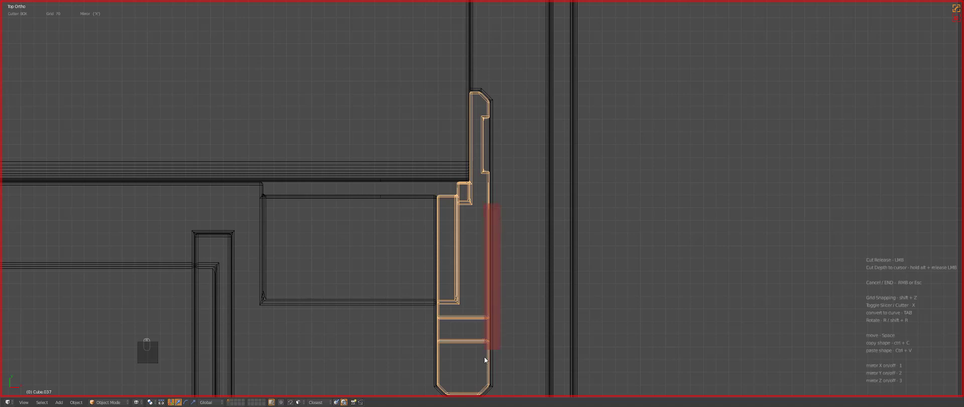
{"action": "left_click_drag", "start_coordinate": [485, 368], "coordinate": [485, 368], "text": "ctrl"}
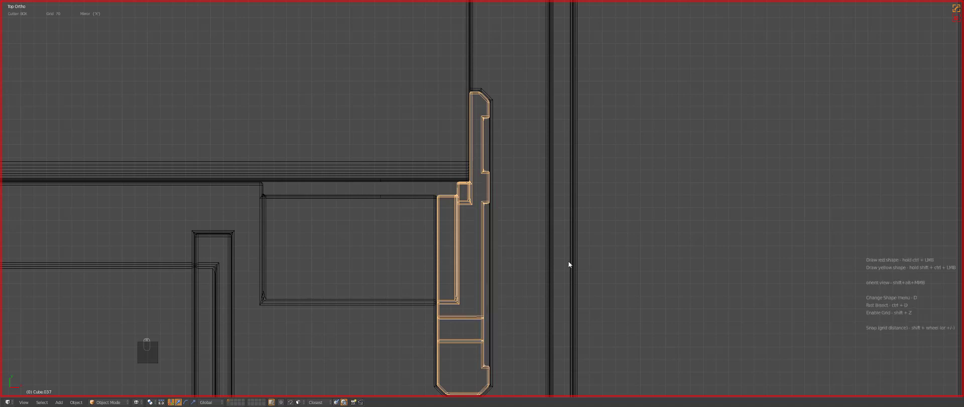
{"action": "key", "text": "z"}
{"action": "scroll", "coordinate": [568, 260], "scroll_direction": "down", "scroll_amount": 5}
{"action": "key", "text": "a"}
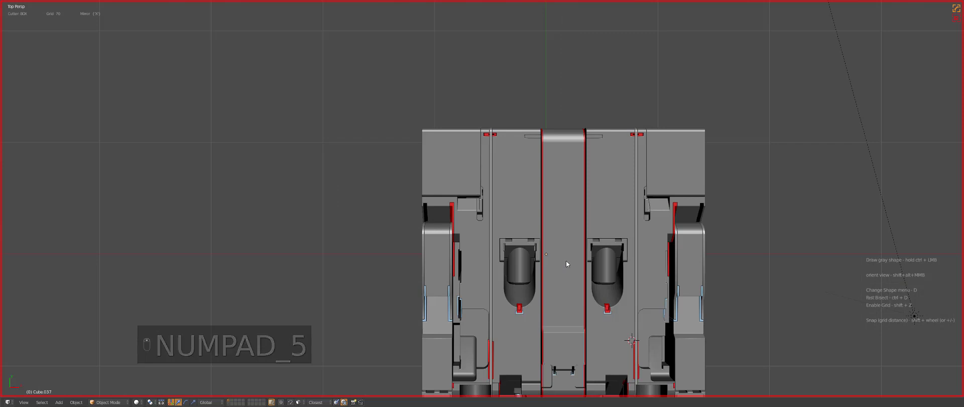
Slice a narrow strip from the outer side of the mirrored rear corner block in top view
{"action": "right_click", "coordinate": [468, 157]}
{"action": "key", "text": "a"}
{"action": "key", "text": "a"}
{"action": "key", "text": "a"}
{"action": "right_click", "coordinate": [469, 157]}
{"action": "key", "text": "z"}
{"action": "key", "text": "KP_5"}
{"action": "key", "text": "z"}
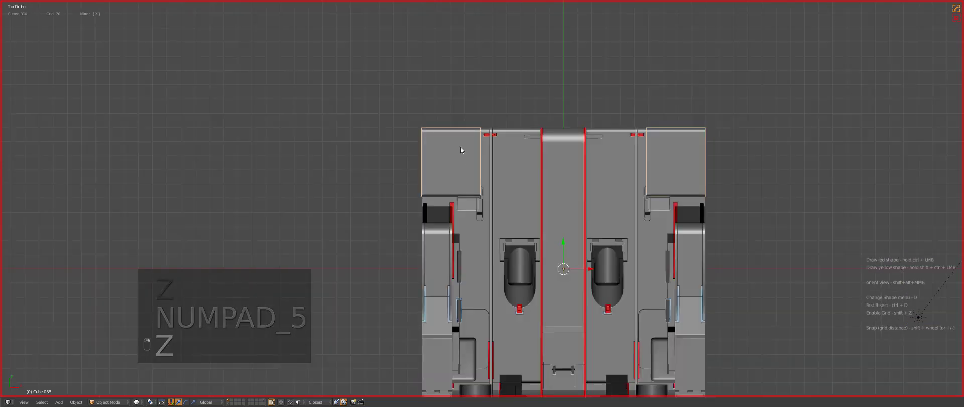
{"action": "key", "text": "alt+w"}
{"action": "left_click_drag", "start_coordinate": [424, 119], "coordinate": [425, 227]}
Slice a second narrow strip from the rear corner block along its inner side
{"action": "key", "text": "a"}
{"action": "left_click_drag", "start_coordinate": [502, 106], "coordinate": [489, 193]}
{"action": "scroll", "coordinate": [481, 193], "scroll_direction": "up", "scroll_amount": 3}
{"action": "middle_click_drag", "start_coordinate": [465, 183], "coordinate": [518, 212], "text": "shift"}
{"action": "key", "text": "a"}
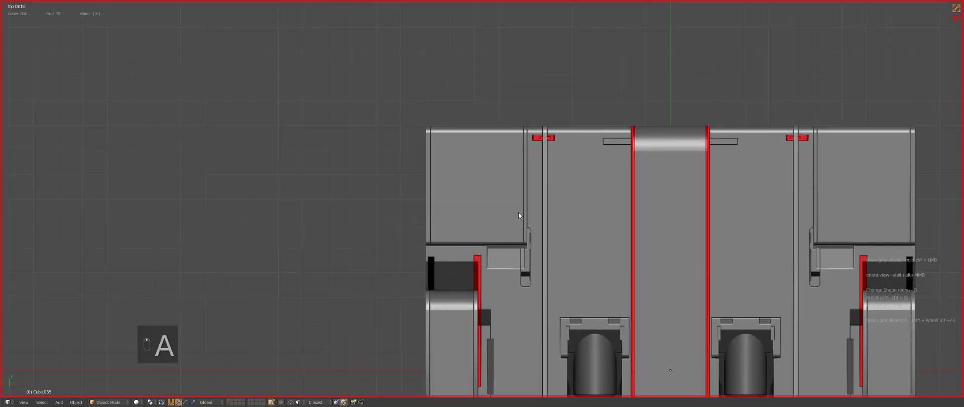
Select the rear corner block's outer strip and preview the whole cube from the front in rendered shading
{"action": "left_click", "coordinate": [430, 157]}
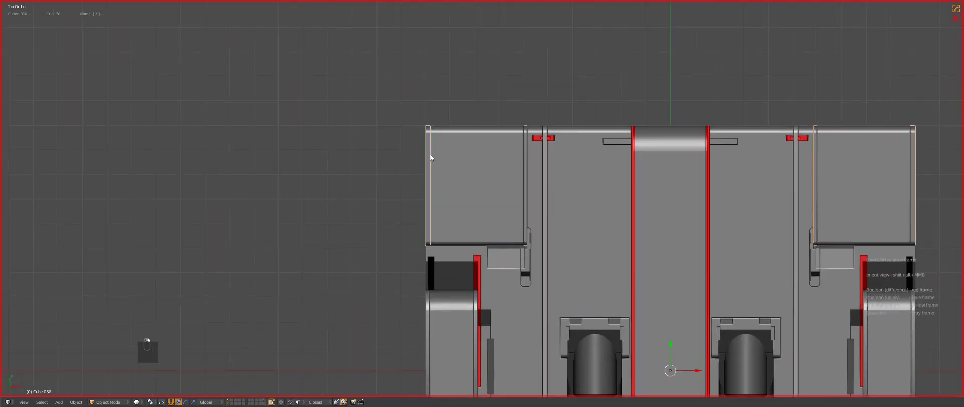
{"action": "key", "text": "alt+m"}
{"action": "middle_click_drag", "start_coordinate": [588, 185], "coordinate": [509, 206]}
{"action": "key", "text": "KP_5"}
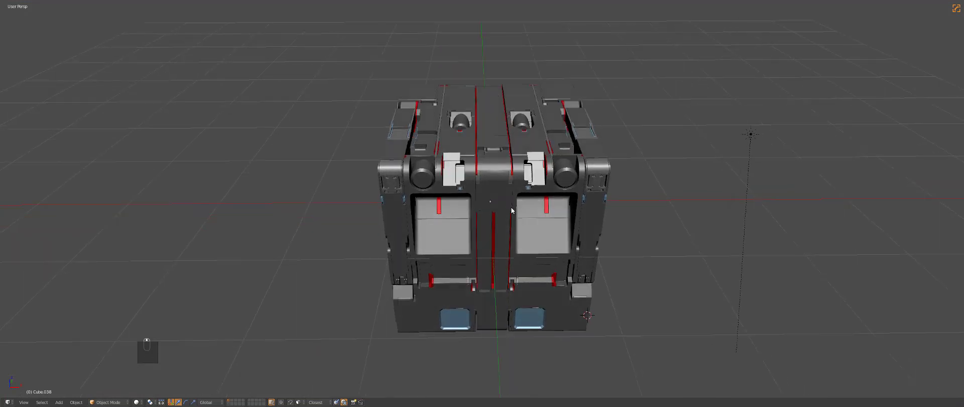
{"action": "key", "text": "shift+z"}
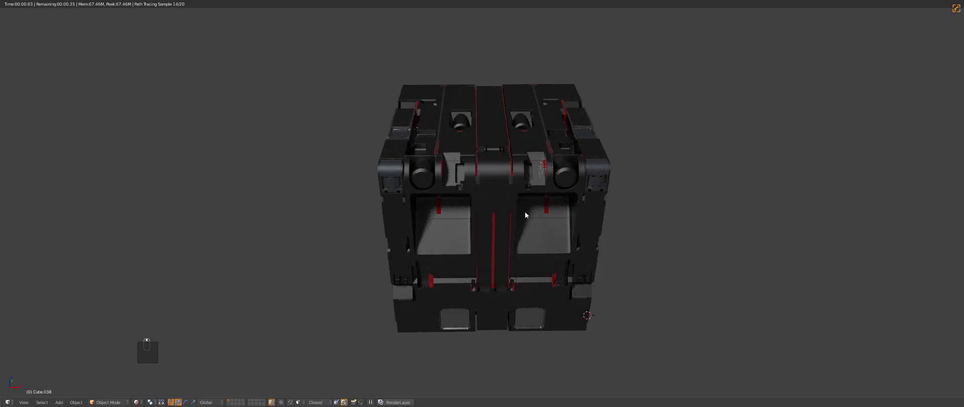
{"action": "middle_click_drag", "start_coordinate": [524, 209], "coordinate": [521, 210]}
{"action": "left_click", "coordinate": [701, 102]}
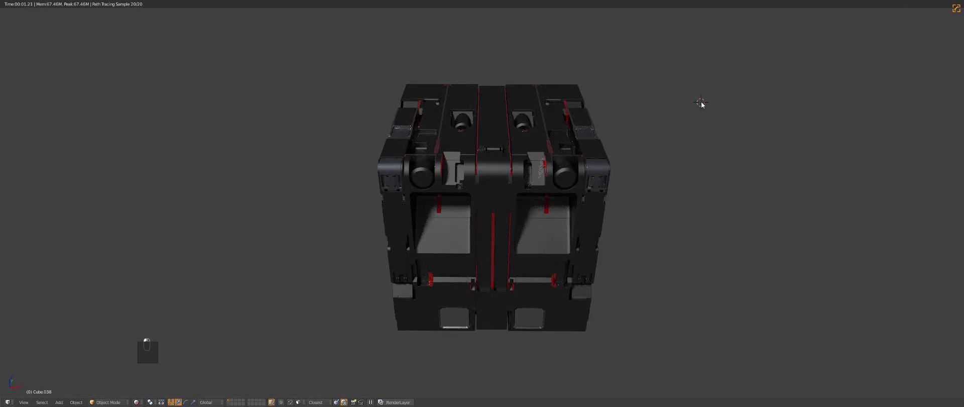
Set the saturation of the GREY material's Glossy BSDF colour with 0.100 roughness to 0
{"action": "key", "text": "ctrl+grave"}
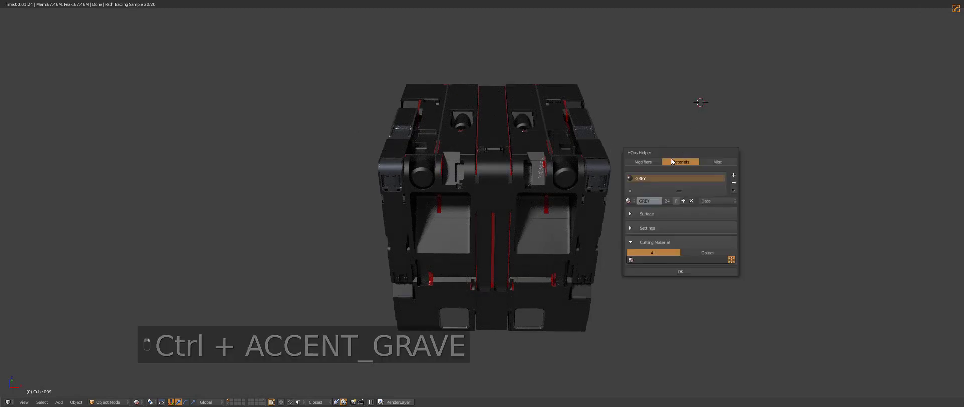
{"action": "left_click", "coordinate": [629, 228]}
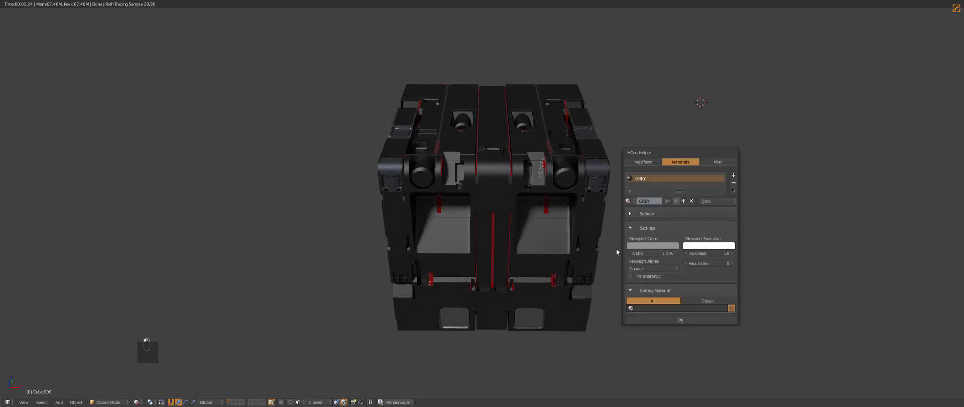
{"action": "left_click", "coordinate": [629, 214]}
{"action": "left_click", "coordinate": [688, 191]}
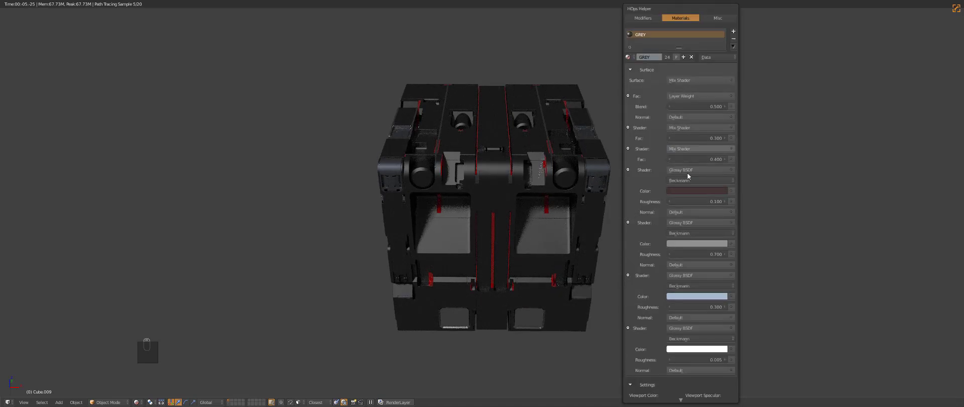
{"action": "left_click", "coordinate": [693, 190]}
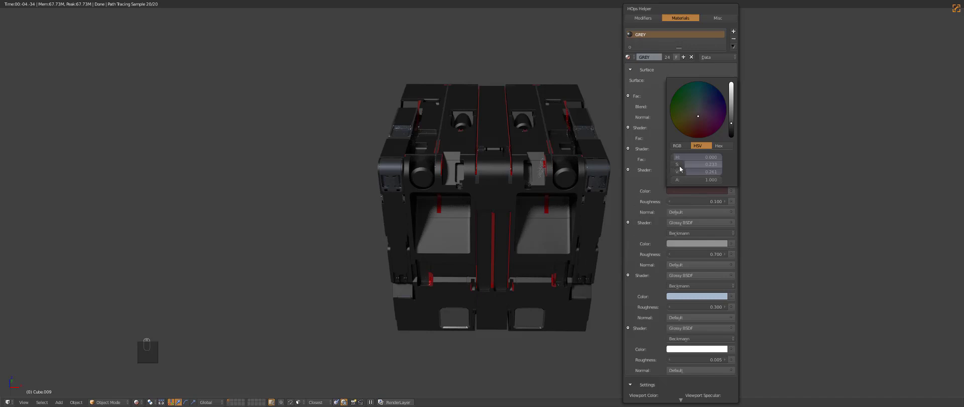
{"action": "left_click", "coordinate": [680, 164]}
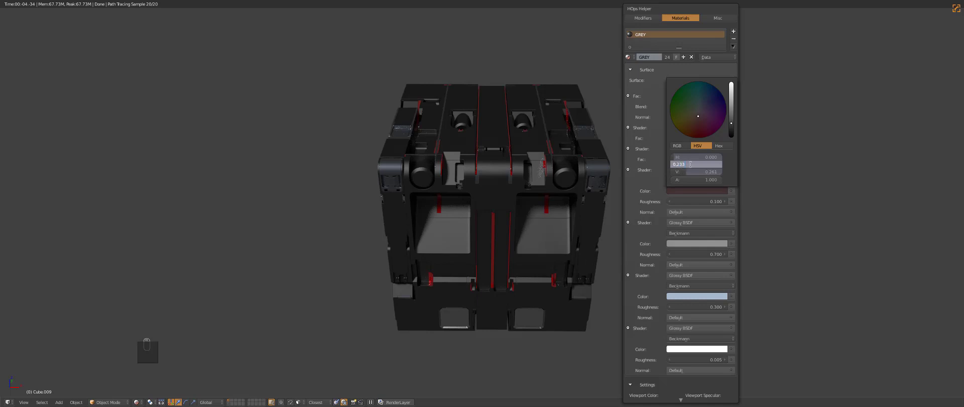
{"action": "type", "text": "0"}
{"action": "key", "text": "Return"}
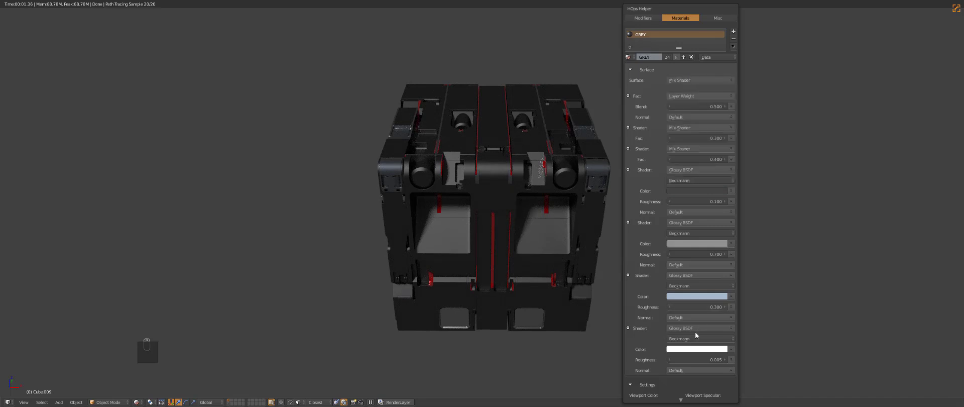
Set the saturation of the GREY material's Glossy BSDF colour with 0.300 roughness to 0
{"action": "left_click", "coordinate": [697, 297]}
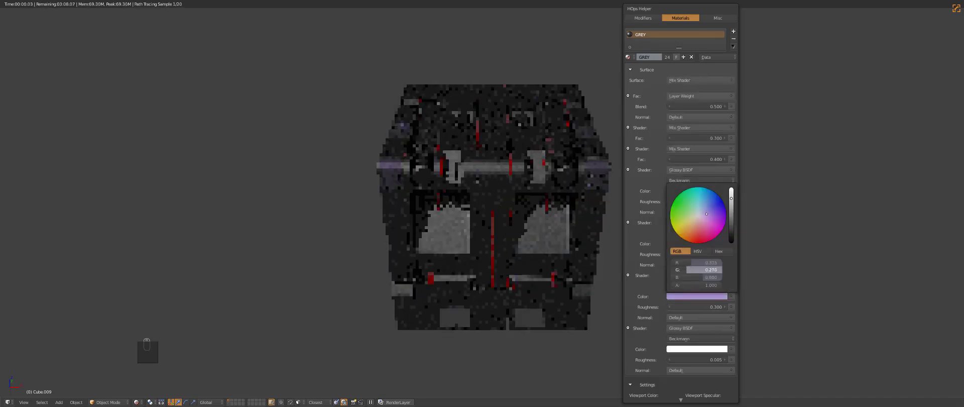
{"action": "left_click", "coordinate": [706, 251]}
{"action": "left_click_drag", "start_coordinate": [694, 271], "coordinate": [675, 270]}
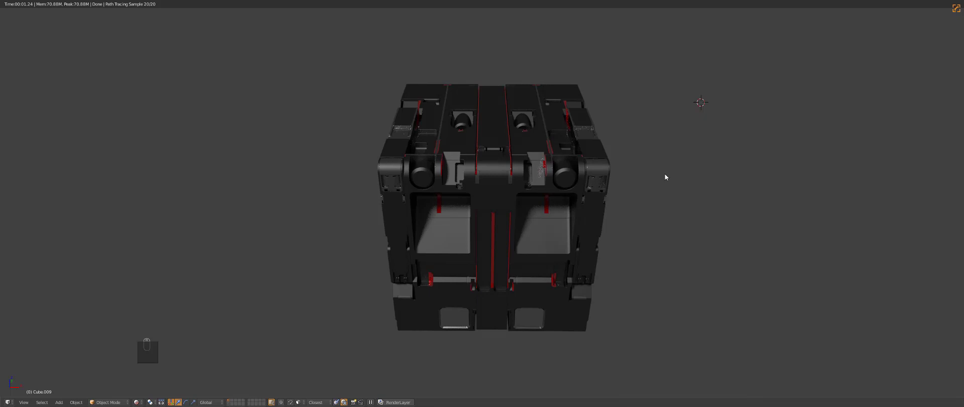
Apply the Hard Ops render setup Render (1) to the scene
{"action": "key", "text": "q"}
{"action": "mouse_move", "coordinate": [652, 218]}
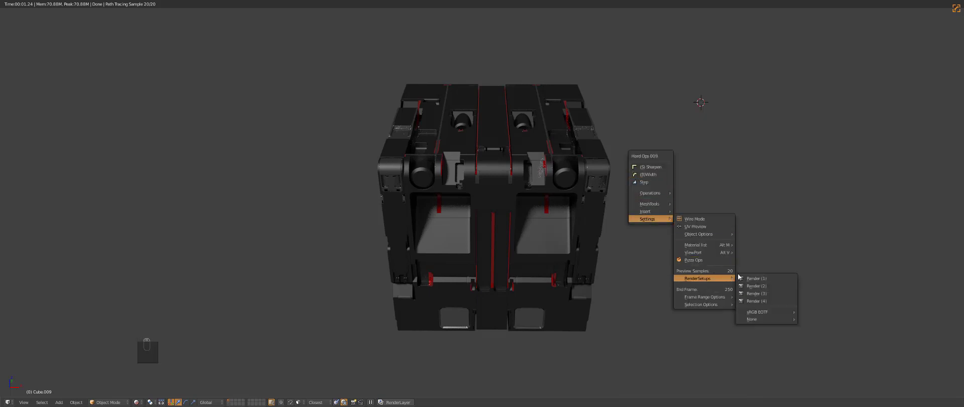
{"action": "left_click", "coordinate": [752, 278]}
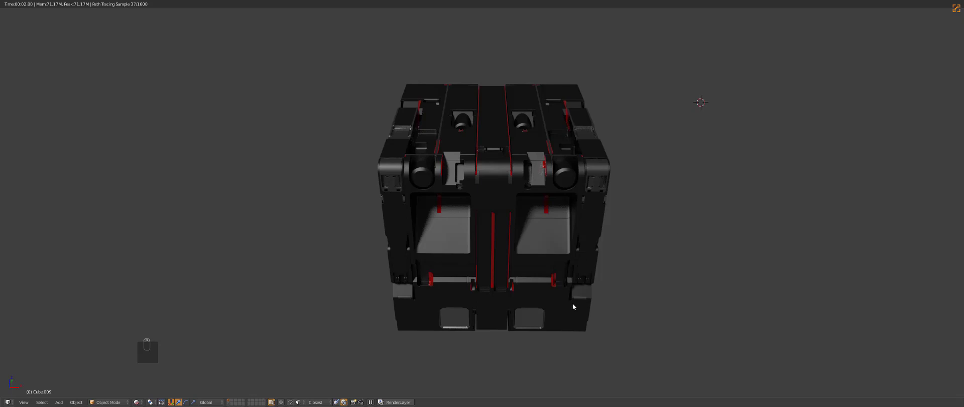
Lighten the DiffuseColor of the cube body's Kevlar material
{"action": "key", "text": "ctrl+grave"}
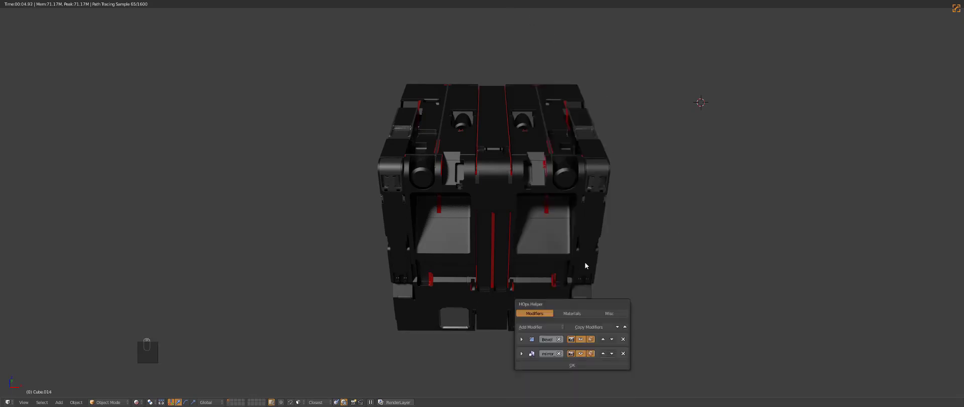
{"action": "left_click", "coordinate": [572, 312]}
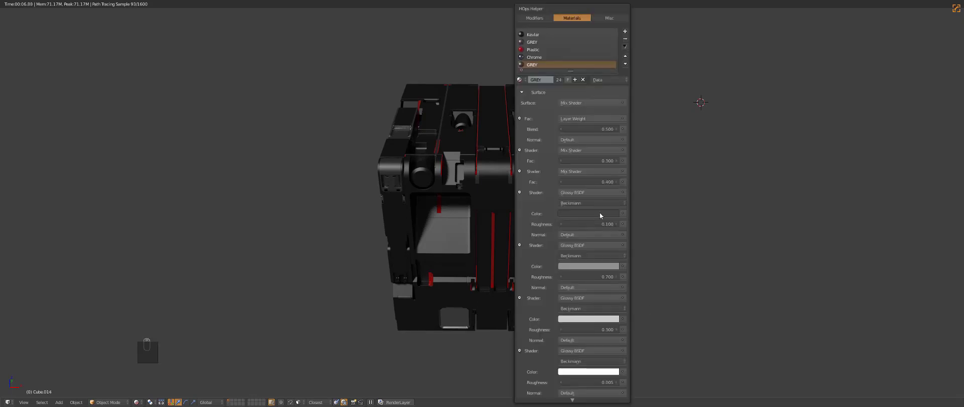
{"action": "left_click", "coordinate": [535, 34]}
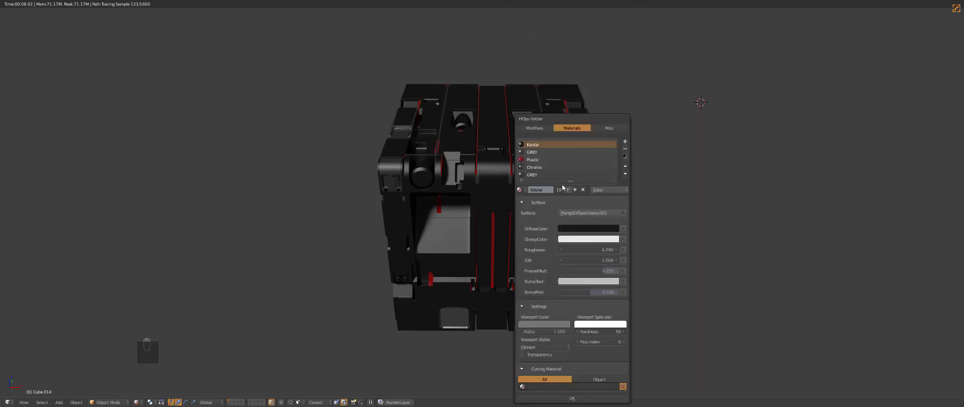
{"action": "left_click", "coordinate": [591, 228]}
{"action": "left_click_drag", "start_coordinate": [624, 164], "coordinate": [622, 151]}
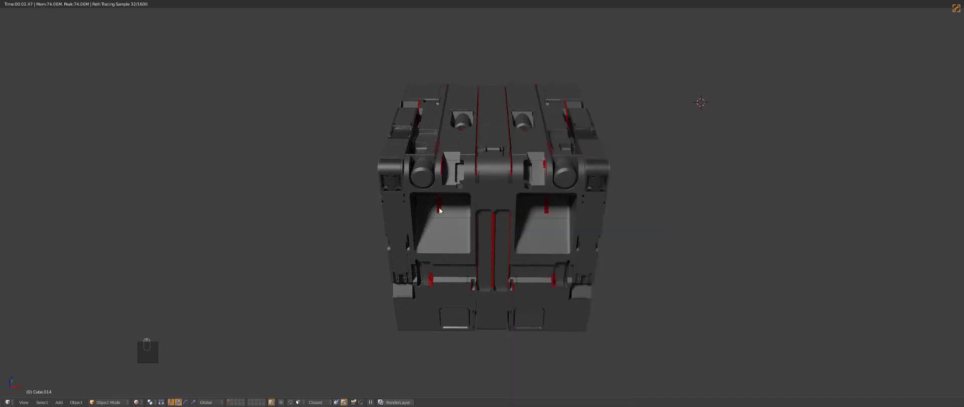
Duplicate the mirrored outer corner block, scale the copy down and place it on the upper front of the central panel
{"action": "key", "text": "z"}
{"action": "key", "text": "z"}
{"action": "key", "text": "z"}
{"action": "middle_click_drag", "start_coordinate": [411, 185], "coordinate": [417, 191]}
{"action": "scroll", "coordinate": [418, 191], "scroll_direction": "up", "scroll_amount": 3}
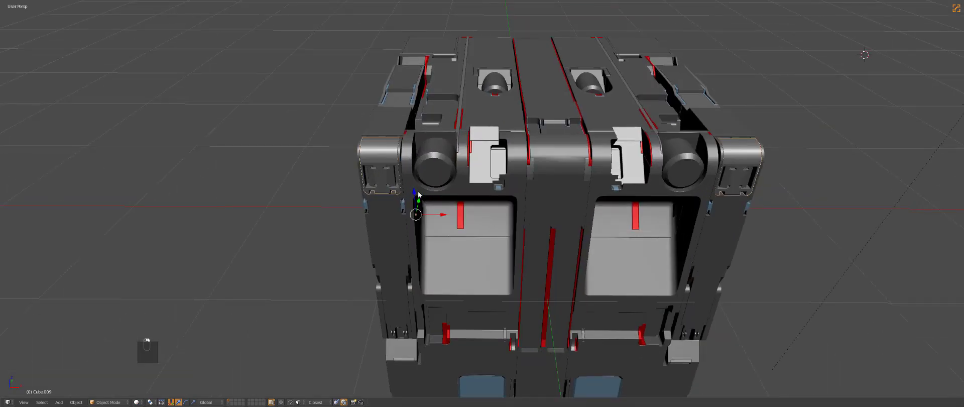
{"action": "key", "text": "shift+d"}
{"action": "key", "text": "s"}
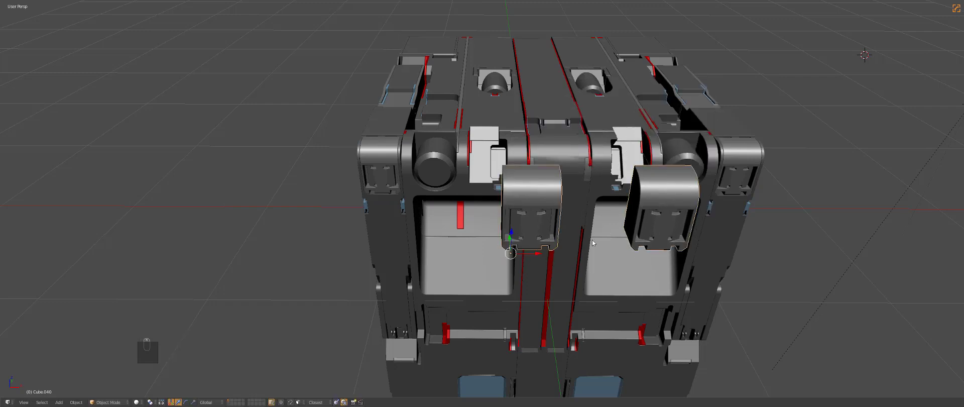
{"action": "key", "text": "shift+s"}
{"action": "key", "text": "s"}
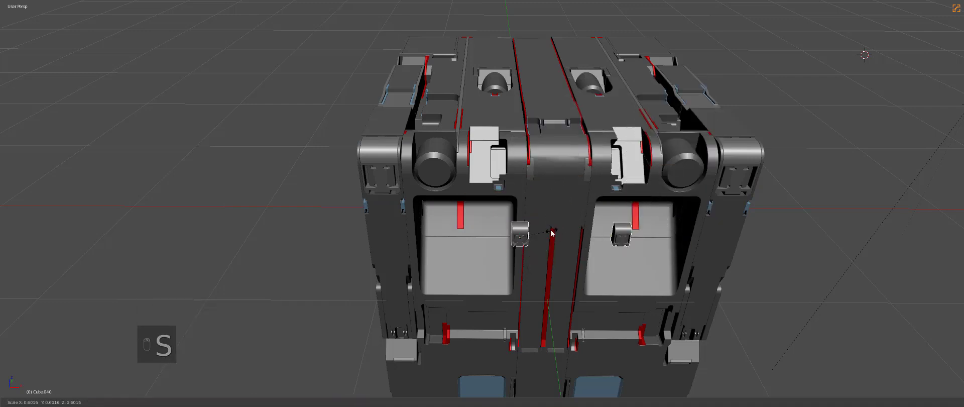
{"action": "key", "text": "g"}
{"action": "left_click", "coordinate": [573, 192]}
{"action": "scroll", "coordinate": [572, 193], "scroll_direction": "up", "scroll_amount": 8}
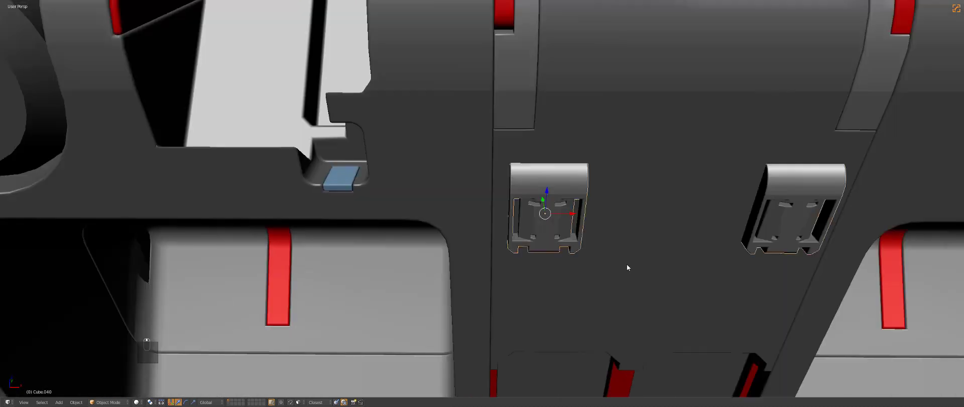
{"action": "key", "text": "s"}
{"action": "left_click", "coordinate": [618, 254]}
Snap the 3D cursor to the small block, add a cube there and scale it to about the block's width
{"action": "key", "text": "shift+s"}
{"action": "left_click", "coordinate": [670, 251]}
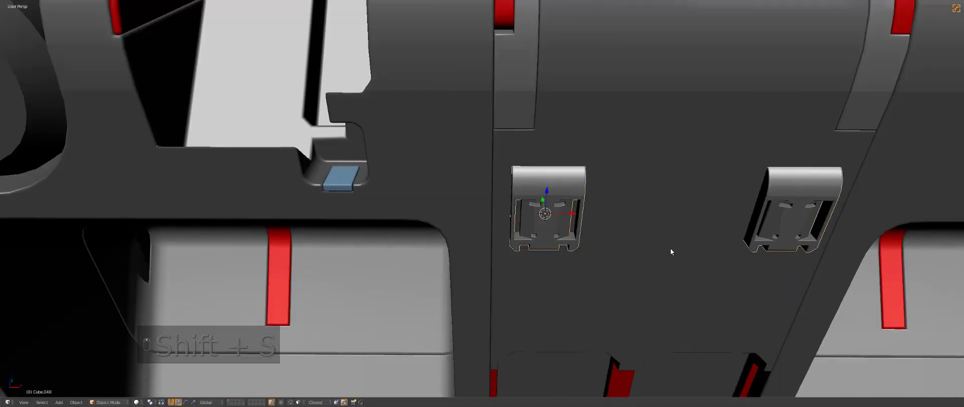
{"action": "key", "text": "shift+a"}
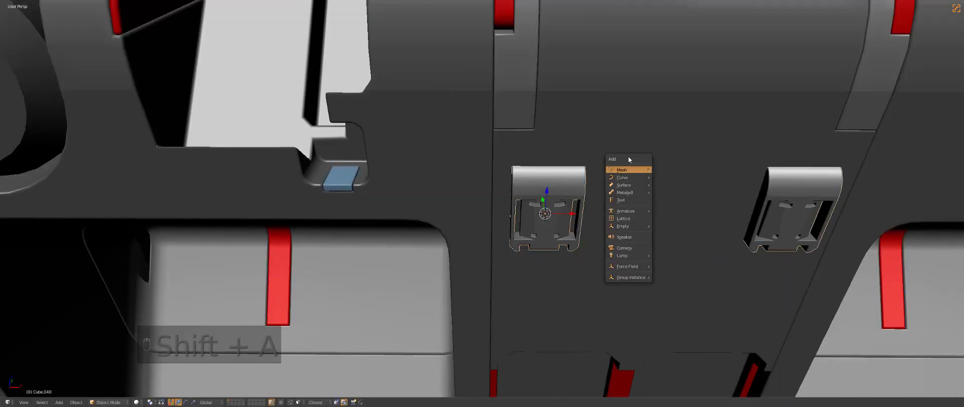
{"action": "left_click", "coordinate": [667, 177]}
{"action": "key", "text": "s"}
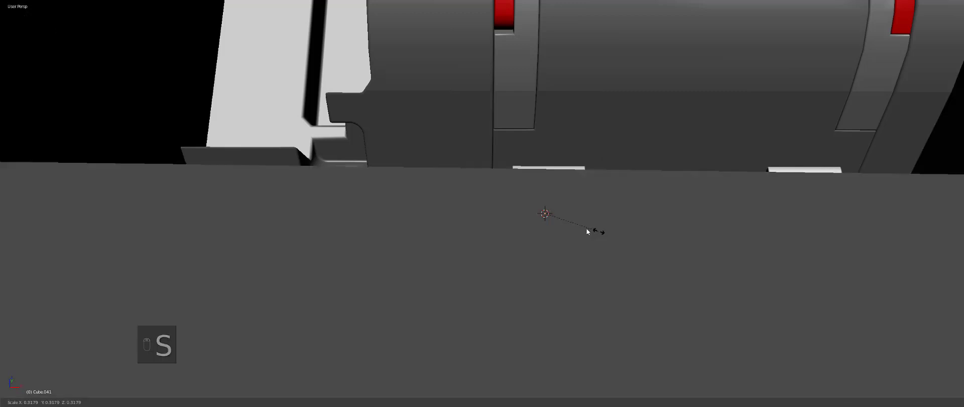
{"action": "key", "text": "s"}
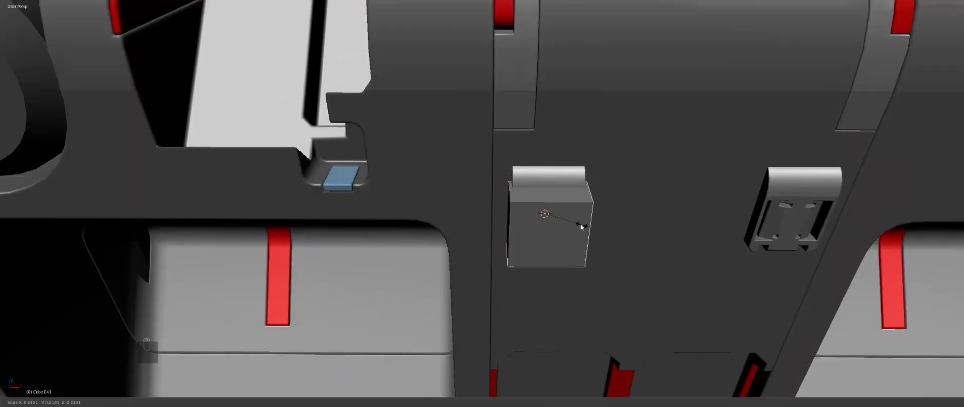
{"action": "left_click", "coordinate": [579, 222]}
Isolate the block and cube in local view and stretch the cube along Z until it reaches the block's lower edge
{"action": "key", "text": "z"}
{"action": "key", "text": "KP_Divide"}
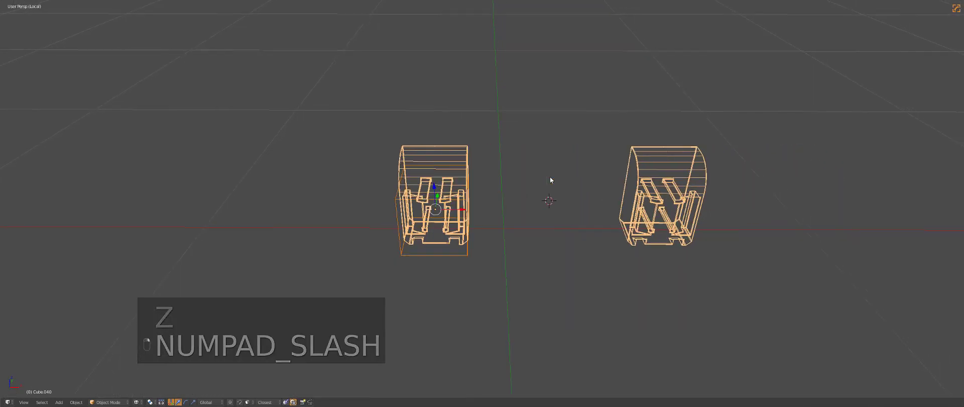
{"action": "key", "text": "KP_1"}
{"action": "key", "text": "z"}
{"action": "key", "text": "KP_5"}
{"action": "key", "text": "z"}
{"action": "middle_click_drag", "start_coordinate": [448, 166], "coordinate": [608, 165], "text": "shift"}
{"action": "scroll", "coordinate": [607, 163], "scroll_direction": "up", "scroll_amount": 3}
{"action": "key", "text": "a"}
{"action": "right_click", "coordinate": [566, 161]}
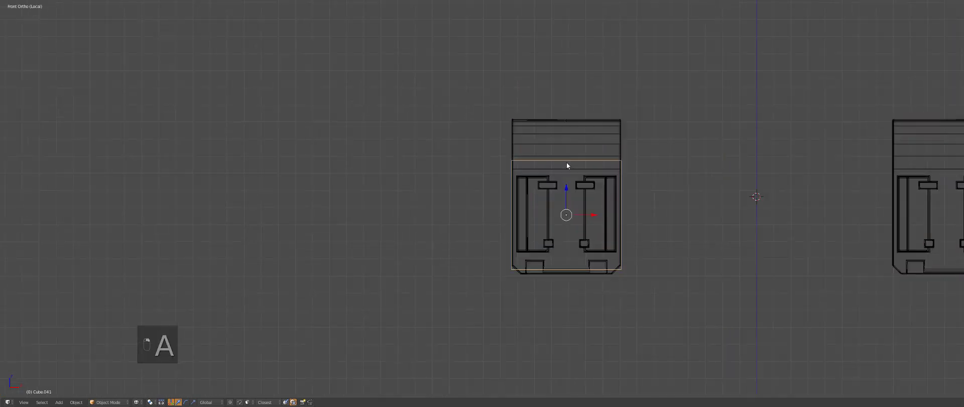
{"action": "key", "text": "s"}
{"action": "key", "text": "z"}
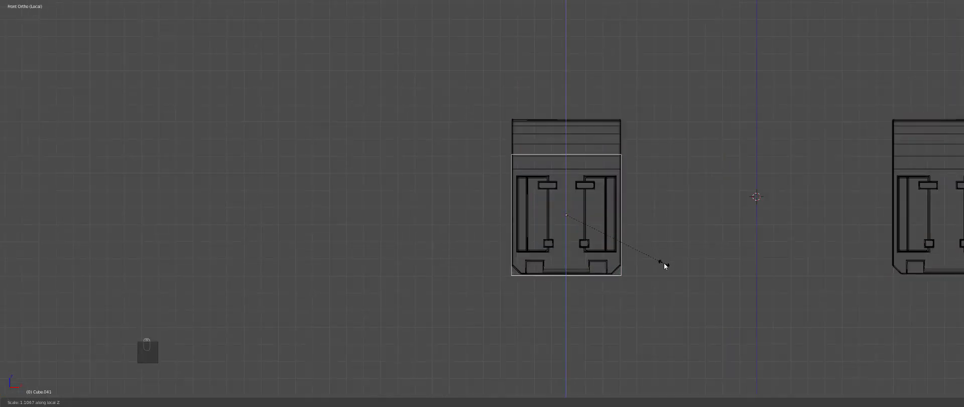
{"action": "left_click", "coordinate": [661, 267]}
Raise the cube's upper vertices along Z to the top edge of the small block
{"action": "key", "text": "Tab"}
{"action": "key", "text": "ctrl+Tab"}
{"action": "left_click", "coordinate": [614, 191]}
{"action": "key", "text": "a"}
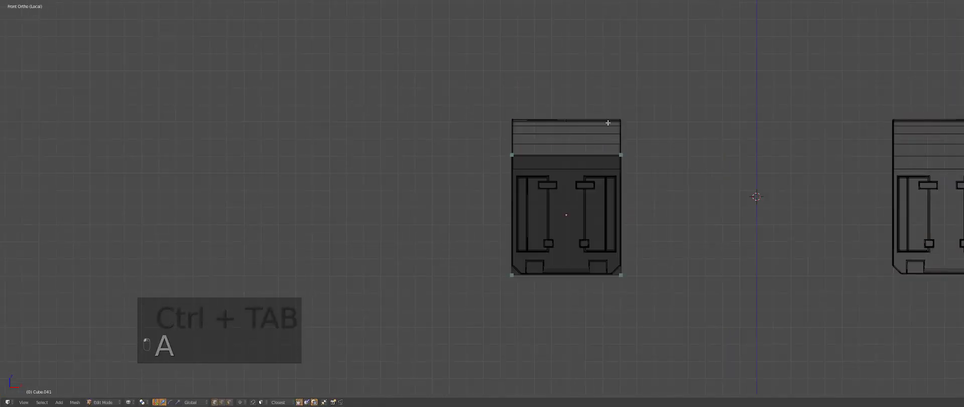
{"action": "key", "text": "b"}
{"action": "left_click_drag", "start_coordinate": [425, 119], "coordinate": [702, 170]}
{"action": "key", "text": "g"}
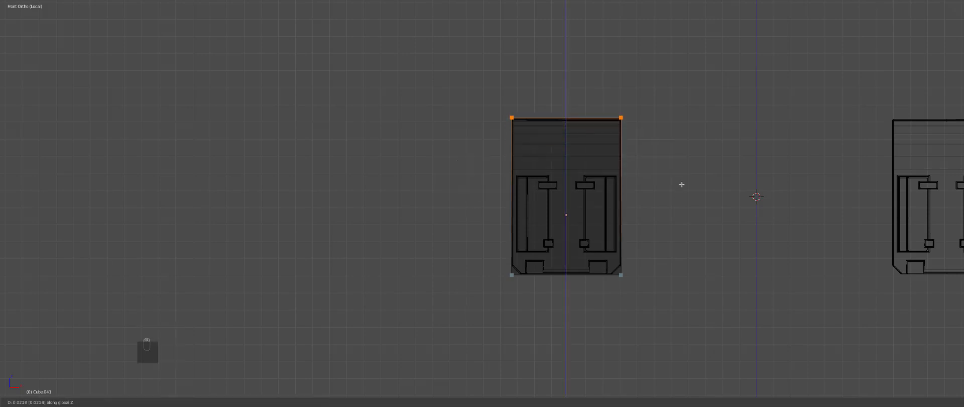
{"action": "left_click", "coordinate": [682, 182]}
{"action": "key", "text": "Tab"}
Move the cube along Y in top view to align with the block's back face and set it to wire display
{"action": "middle_click_drag", "start_coordinate": [569, 220], "coordinate": [618, 243]}
{"action": "key", "text": "z"}
{"action": "key", "text": "z"}
{"action": "key", "text": "KP_7"}
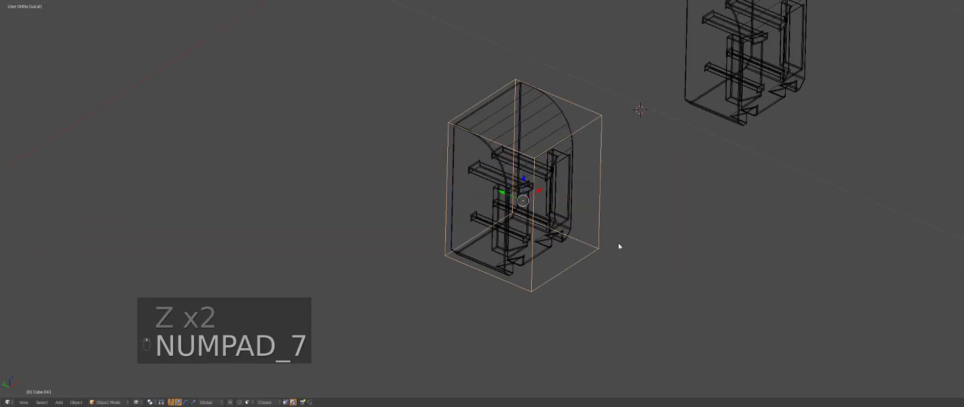
{"action": "key", "text": "KP_Decimal"}
{"action": "key", "text": "g"}
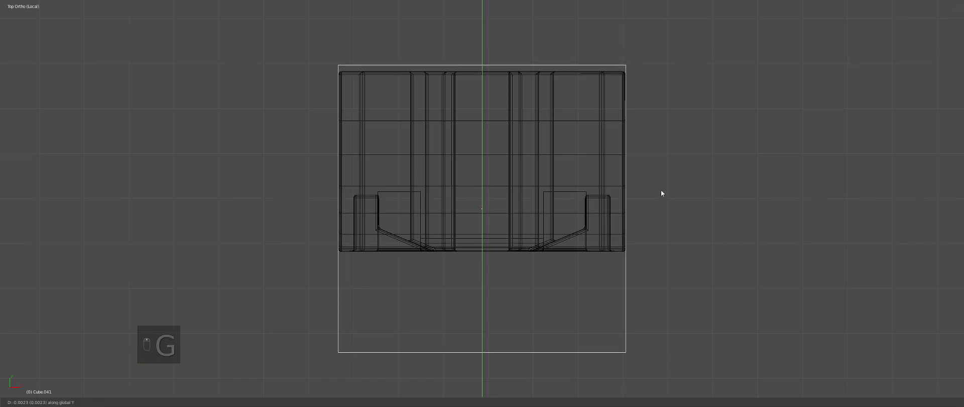
{"action": "left_click", "coordinate": [663, 194]}
{"action": "key", "text": "q"}
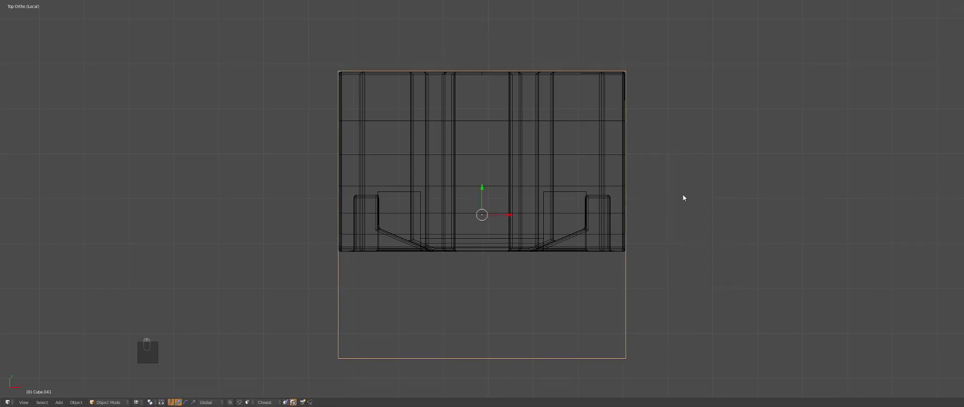
{"action": "key", "text": "z"}
{"action": "key", "text": "KP_1"}
{"action": "scroll", "coordinate": [640, 193], "scroll_direction": "down", "scroll_amount": 3}
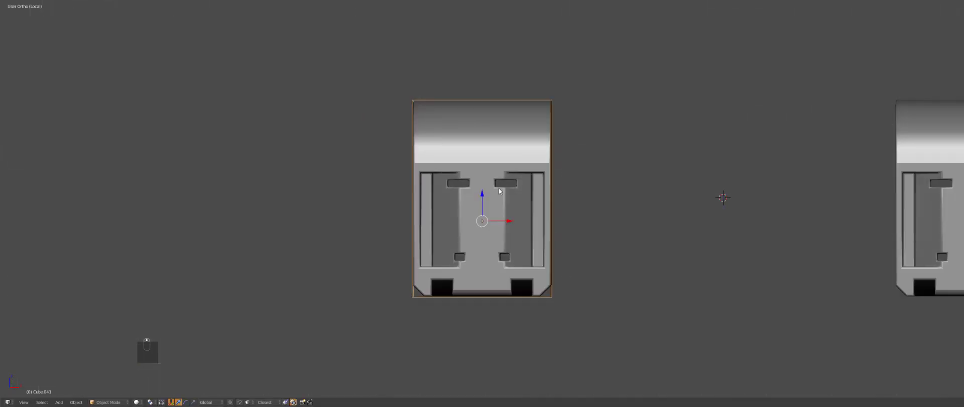
Snap the 3D cursor to the cube and add a plane there with Align to View enabled in front view
{"action": "middle_click_drag", "start_coordinate": [498, 187], "coordinate": [529, 209]}
{"action": "key", "text": "shift+s"}
{"action": "left_click", "coordinate": [565, 207]}
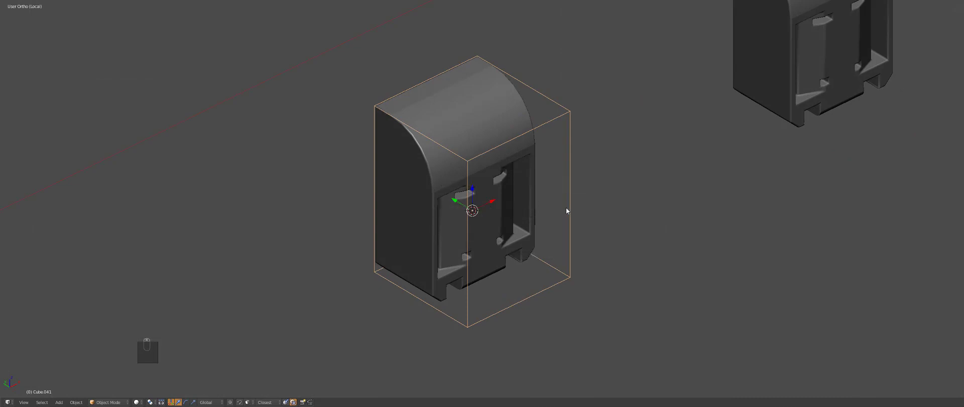
{"action": "key", "text": "shift+a"}
{"action": "left_click", "coordinate": [588, 208]}
{"action": "key", "text": "z"}
{"action": "key", "text": "KP_1"}
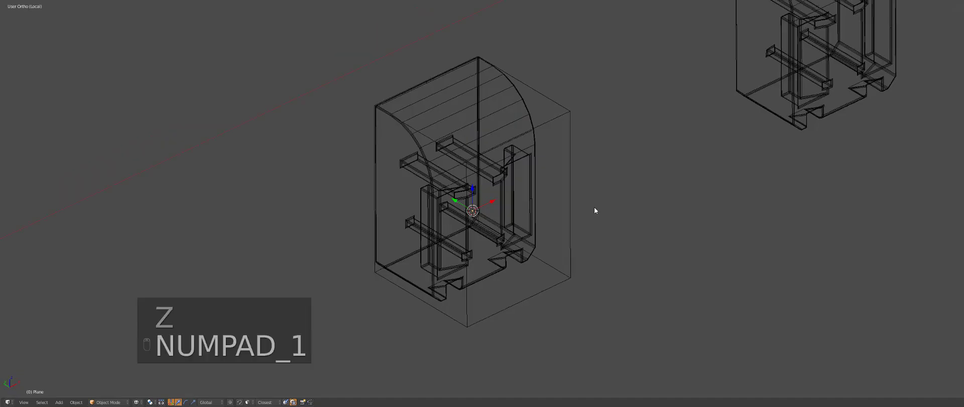
{"action": "key", "text": "F6"}
{"action": "left_click", "coordinate": [659, 260]}
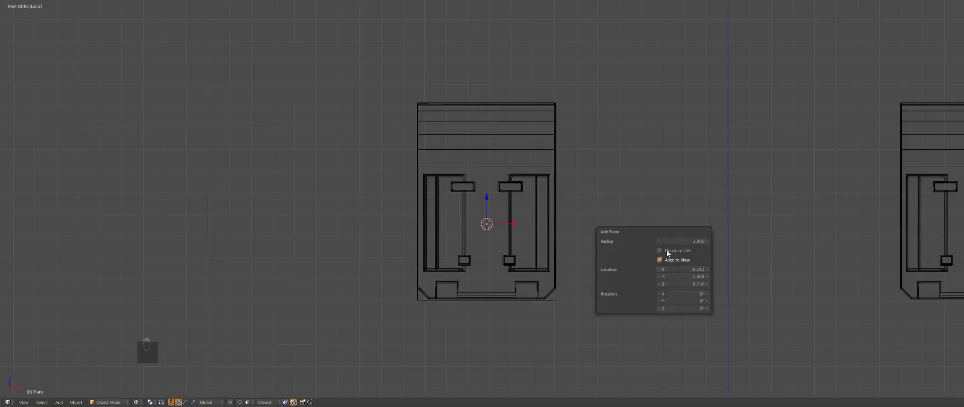
Scale the new plane down to the width of the small block
{"action": "key", "text": "s"}
{"action": "left_click", "coordinate": [588, 225]}
{"action": "key", "text": "s"}
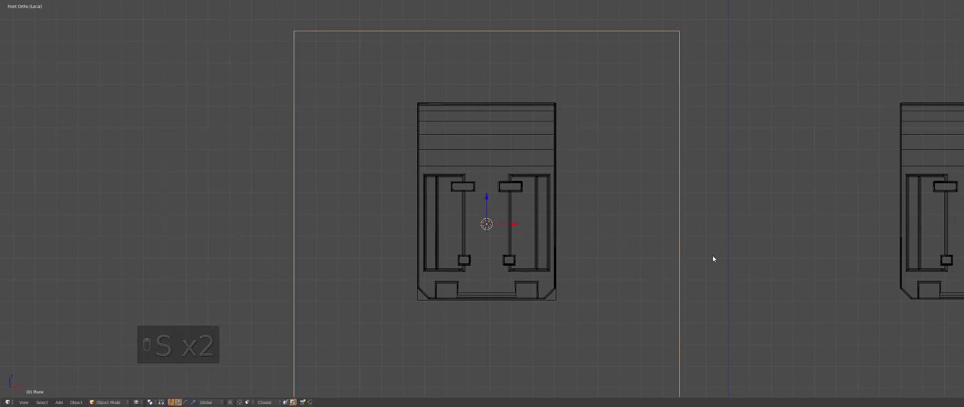
{"action": "left_click", "coordinate": [712, 260]}
{"action": "key", "text": "s"}
{"action": "left_click", "coordinate": [575, 229]}
Stretch the plane along Z and shift it upward to cover the block's full front height
{"action": "key", "text": "s"}
{"action": "key", "text": "z"}
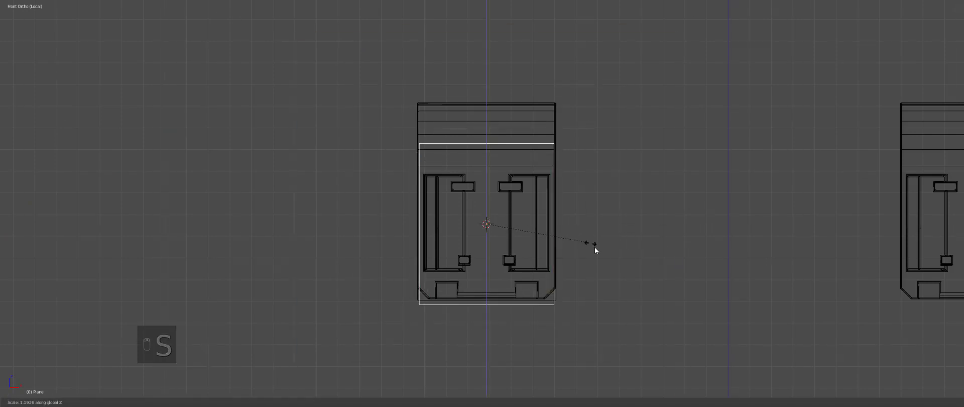
{"action": "left_click", "coordinate": [602, 254]}
{"action": "key", "text": "g"}
{"action": "key", "text": "z"}
{"action": "left_click", "coordinate": [607, 231]}
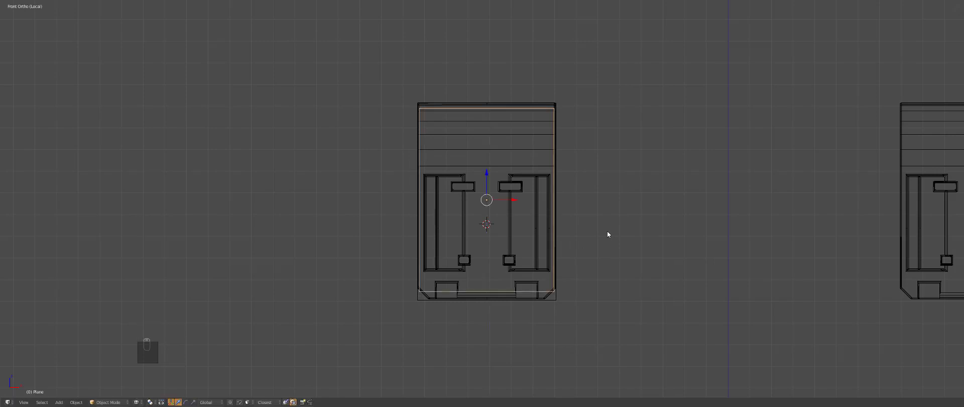
{"action": "key", "text": "s"}
{"action": "key", "text": "z"}
{"action": "left_click", "coordinate": [615, 240]}
Move the plane forward along Y to sit at the small block's front face
{"action": "key", "text": "z"}
{"action": "middle_click_drag", "start_coordinate": [529, 200], "coordinate": [552, 216]}
{"action": "key", "text": "g"}
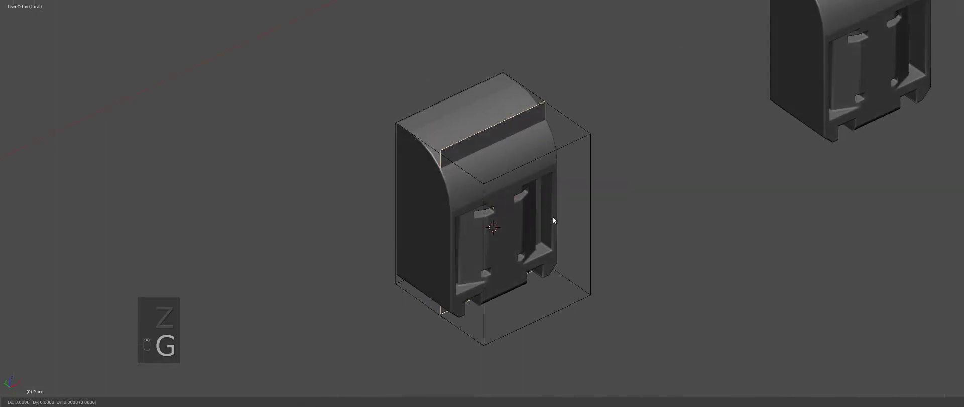
{"action": "middle_click", "coordinate": [569, 225]}
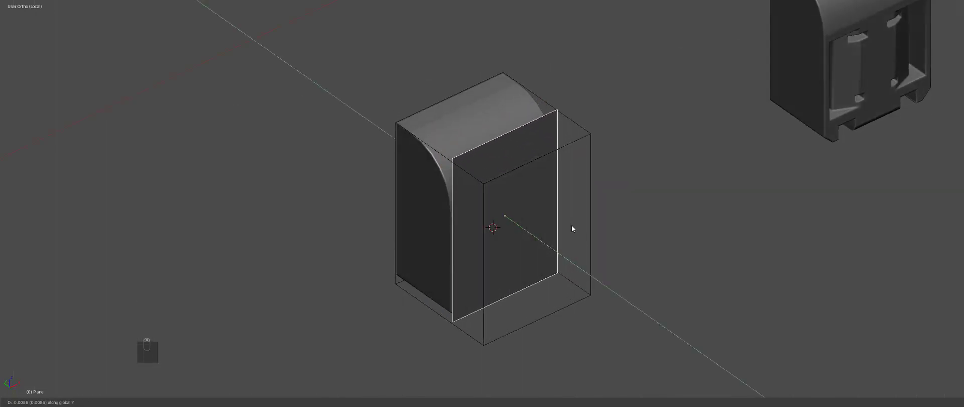
{"action": "left_click", "coordinate": [571, 225]}
Inset the plane's face and poke the inner face
{"action": "key", "text": "Tab"}
{"action": "key", "text": "i"}
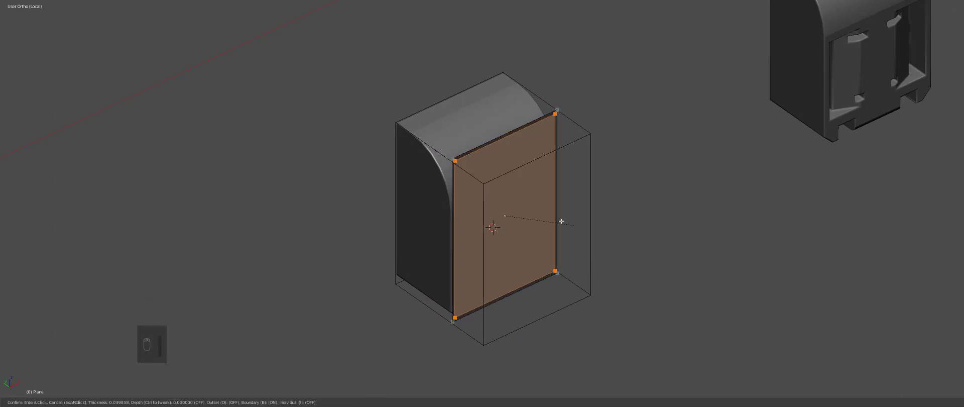
{"action": "left_click", "coordinate": [534, 211]}
{"action": "key", "text": "alt+p"}
{"action": "key", "text": "Tab"}
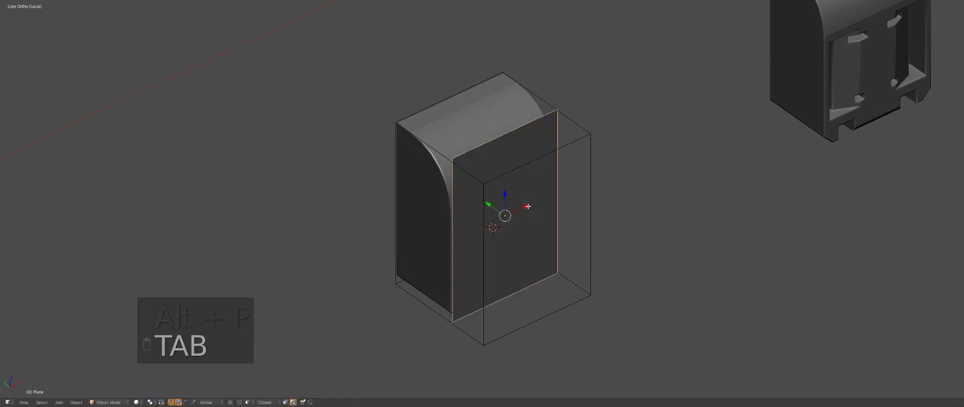
Display the inset plane as wireframe and scale it up so its frame extends past the small block's outline
{"action": "key", "text": "KP_1"}
{"action": "key", "text": "q"}
{"action": "left_click", "coordinate": [555, 207]}
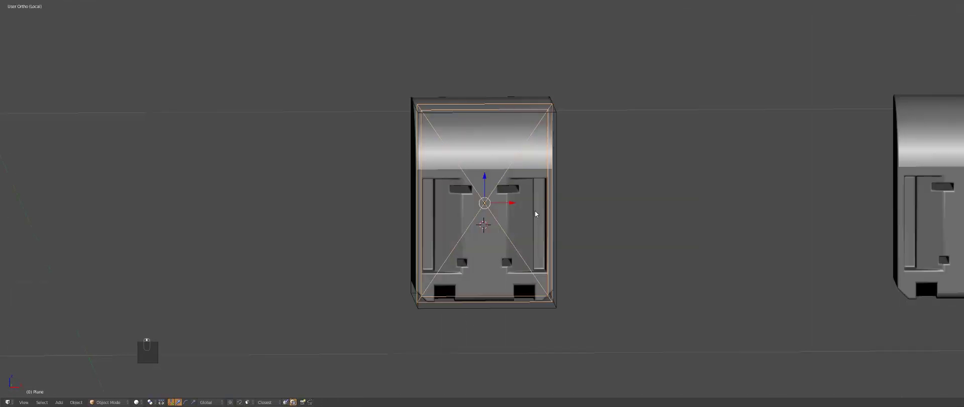
{"action": "middle_click_drag", "start_coordinate": [535, 210], "coordinate": [530, 137]}
{"action": "key", "text": "a"}
{"action": "right_click", "coordinate": [539, 118]}
{"action": "key", "text": "s"}
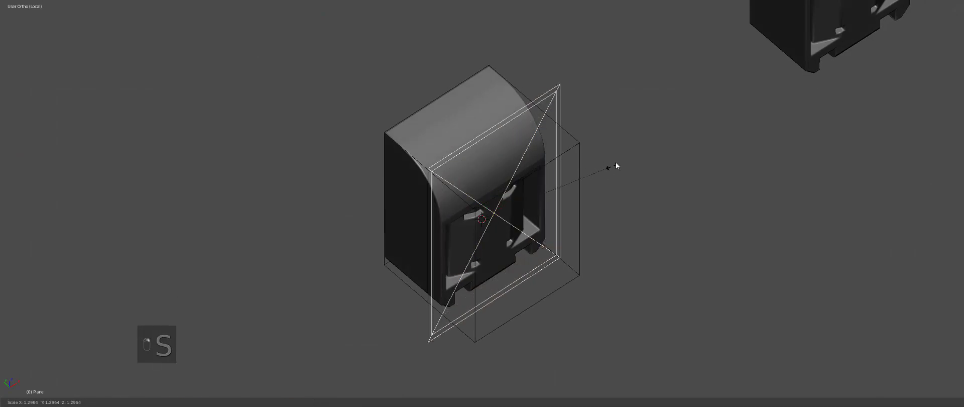
{"action": "left_click", "coordinate": [598, 150]}
Rename the small detailed block as OB_piece1
{"action": "right_click", "coordinate": [554, 92]}
{"action": "right_click", "coordinate": [474, 104]}
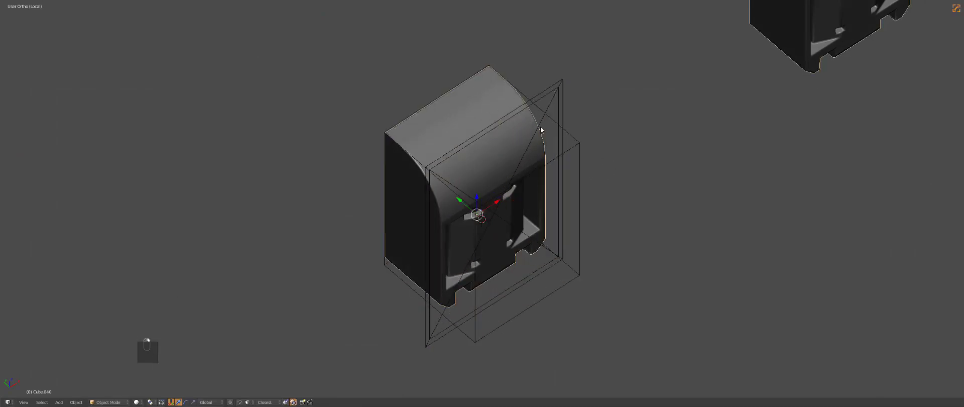
{"action": "key", "text": "a"}
{"action": "middle_click_drag", "start_coordinate": [541, 130], "coordinate": [565, 128]}
{"action": "right_click", "coordinate": [484, 152]}
{"action": "right_click", "coordinate": [508, 131]}
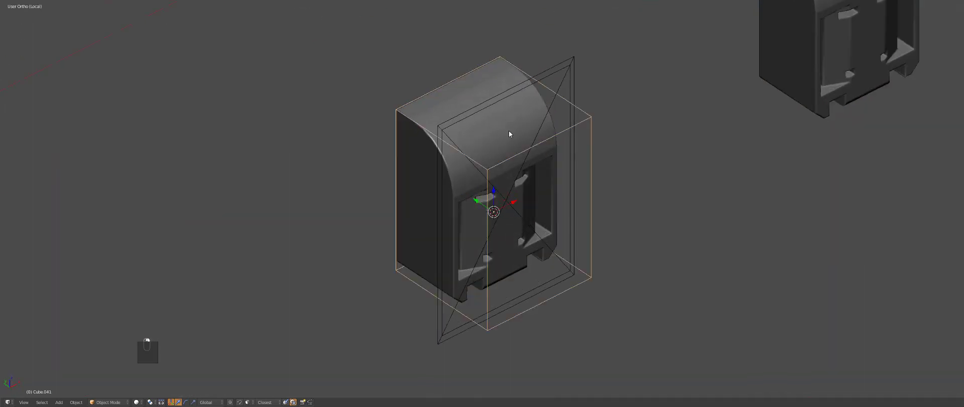
{"action": "key", "text": "ctrl+grave"}
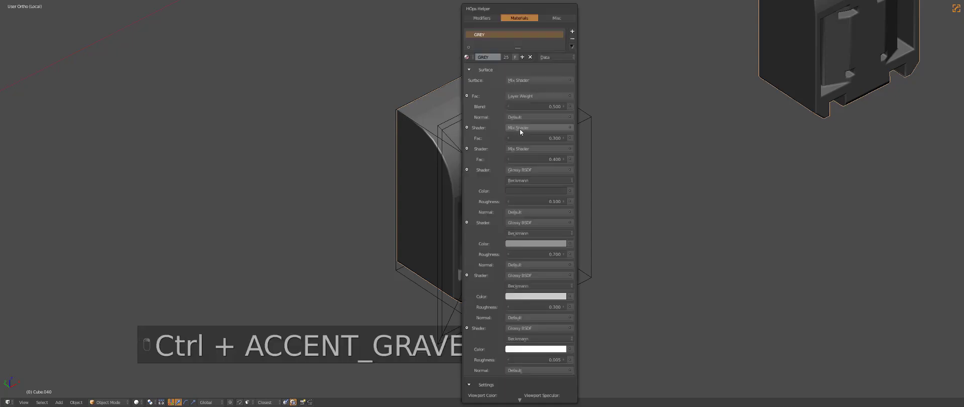
{"action": "left_click", "coordinate": [529, 20]}
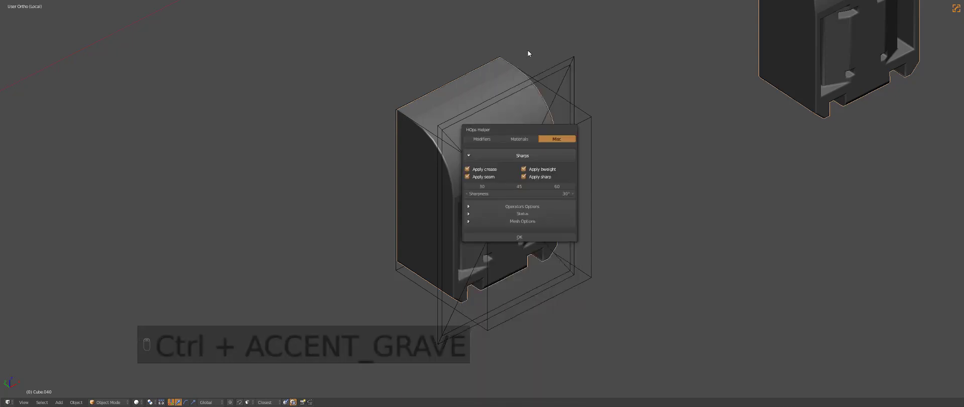
{"action": "left_click", "coordinate": [467, 223]}
{"action": "left_click", "coordinate": [514, 232]}
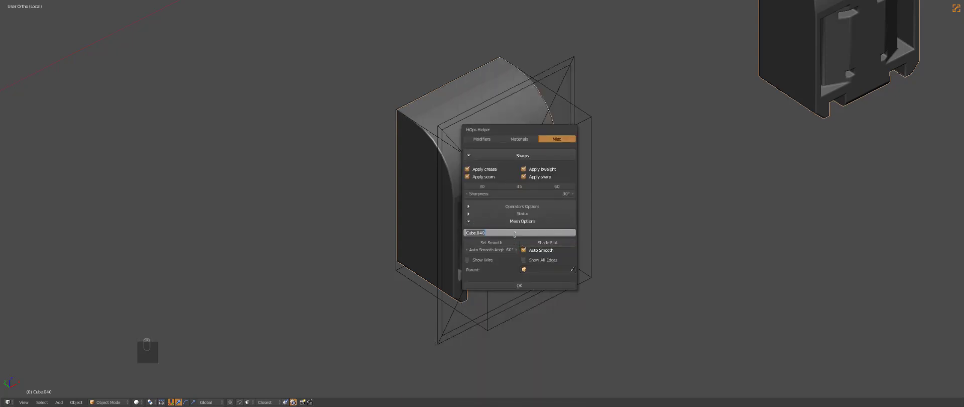
{"action": "type", "text": "p"}
{"action": "key", "text": "BackSpace"}
{"action": "type", "text": "OB_piece1"}
{"action": "key", "text": "BackSpace"}
{"action": "key", "text": "BackSpace"}
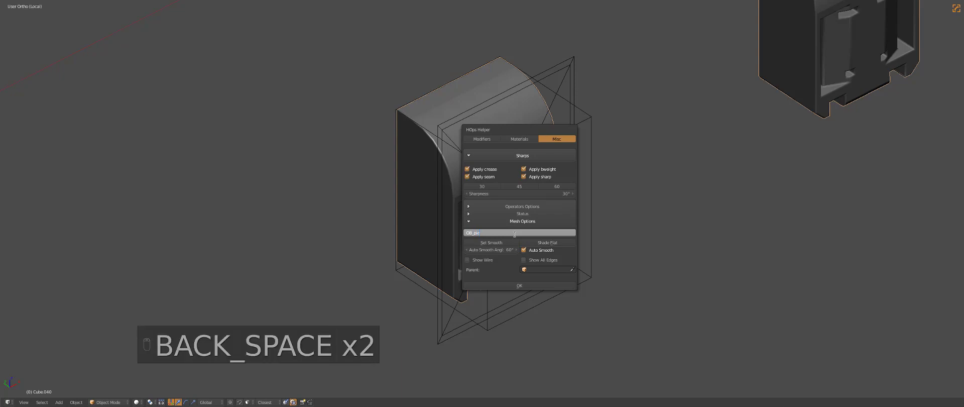
{"action": "type", "text": "ce1"}
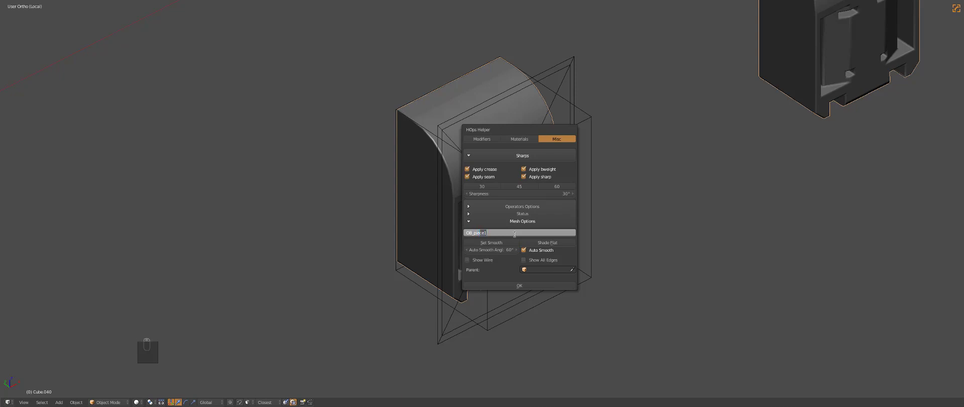
{"action": "key", "text": "shift+Left"}
{"action": "key", "text": "Return"}
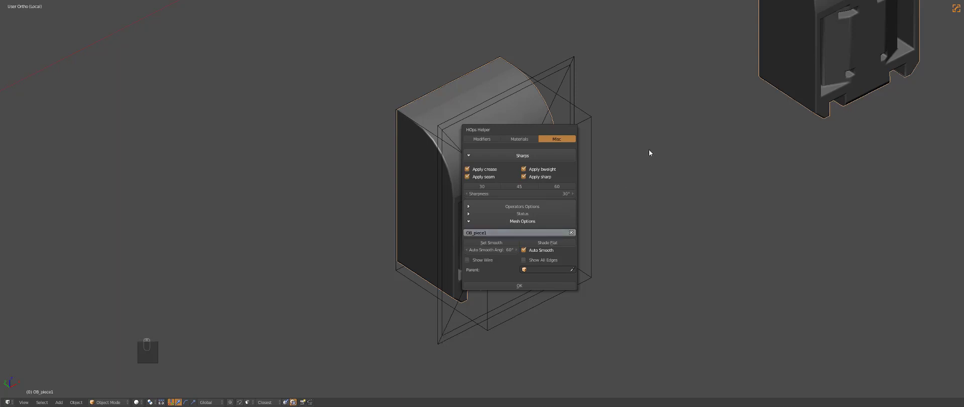
Rename the wireframe bounding box around the block as BB_piece1
{"action": "right_click", "coordinate": [583, 127]}
{"action": "key", "text": "q"}
{"action": "key", "text": "q"}
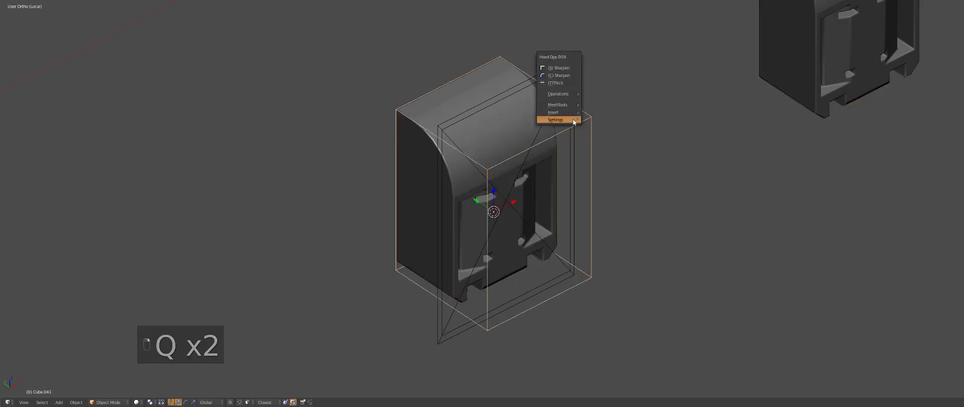
{"action": "key", "text": "ctrl+grave"}
{"action": "left_click", "coordinate": [680, 261]}
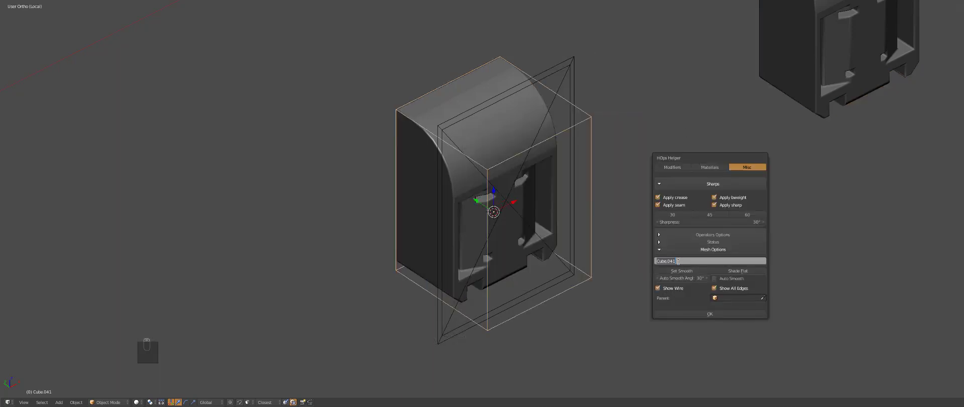
{"action": "type", "text": "BB_piece1"}
{"action": "key", "text": "Return"}
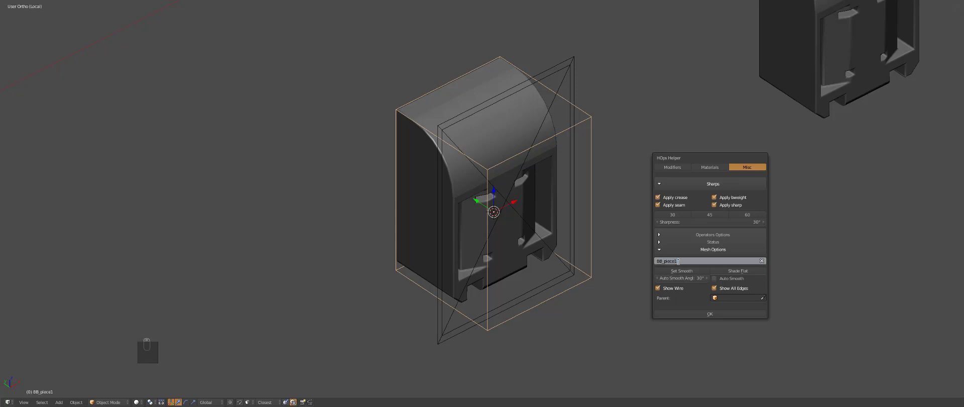
Rename the wireframe plane in front of the block as AP_piece1
{"action": "right_click", "coordinate": [576, 74]}
{"action": "key", "text": "ctrl+grave"}
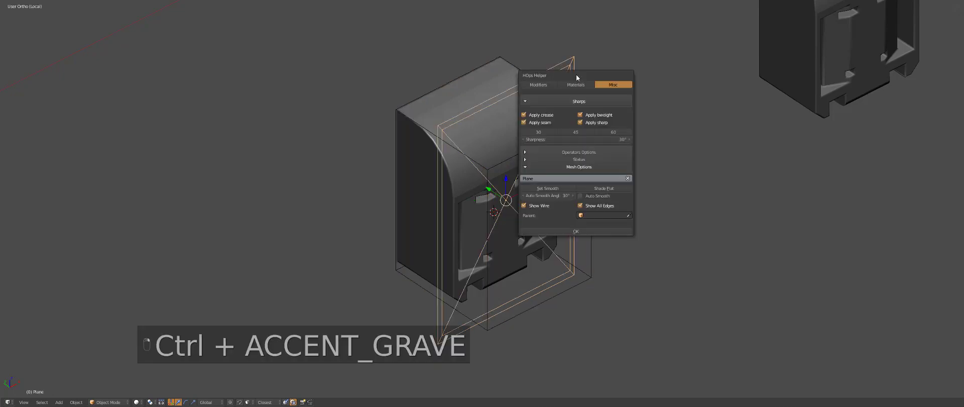
{"action": "left_click", "coordinate": [540, 179]}
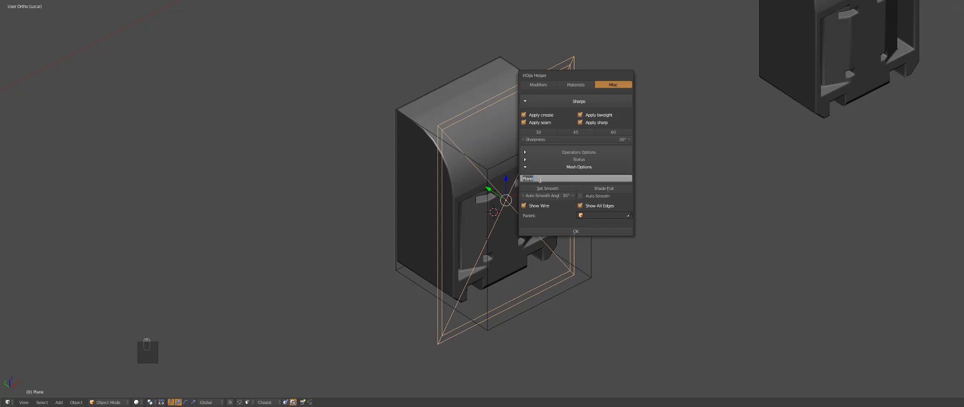
{"action": "type", "text": "AP_piece1"}
{"action": "key", "text": "Return"}
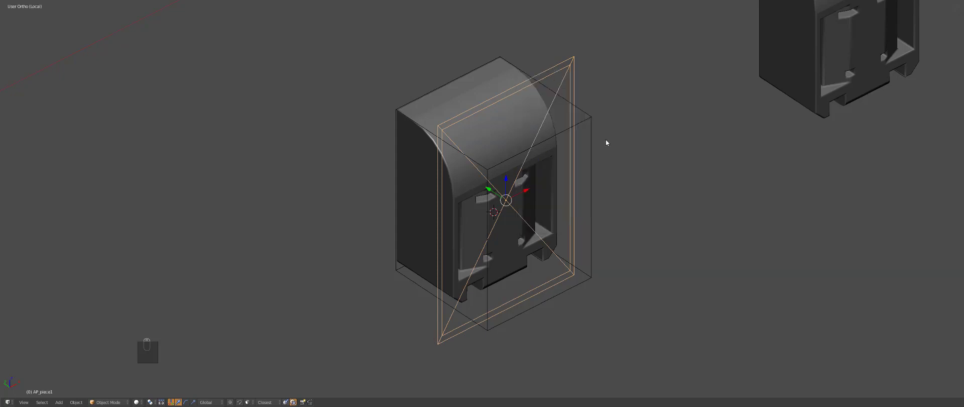
Parent the block OB_piece1 to the bounding box BB_piece1
{"action": "right_click", "coordinate": [582, 115]}
{"action": "right_click", "coordinate": [486, 121], "text": "shift"}
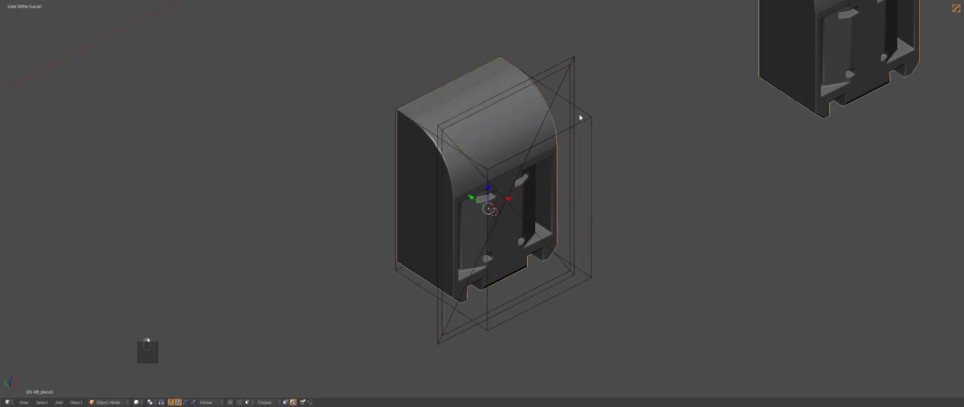
{"action": "right_click", "coordinate": [580, 114], "text": "shift"}
{"action": "key", "text": "ctrl+p"}
{"action": "left_click", "coordinate": [586, 120]}
{"action": "key", "text": "a"}
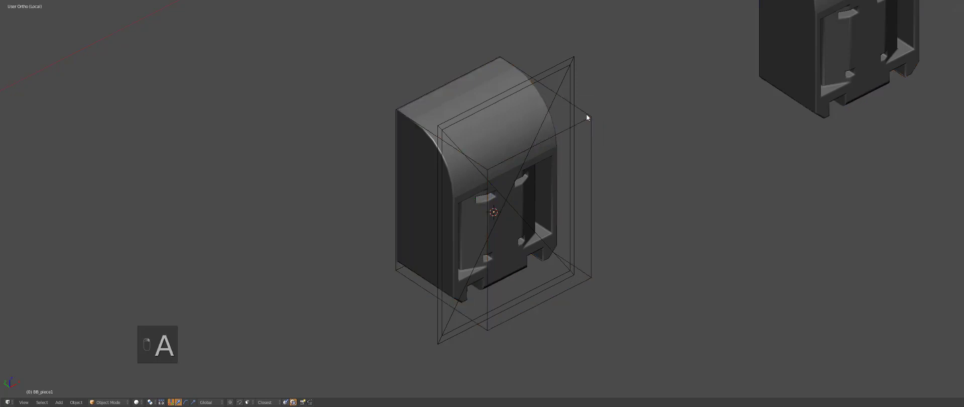
Parent the bounding box BB_piece1 to the plane AP_piece1 with Object (Keep Transform)
{"action": "key", "text": "a"}
{"action": "right_click", "coordinate": [573, 62], "text": "shift"}
{"action": "key", "text": "ctrl+p"}
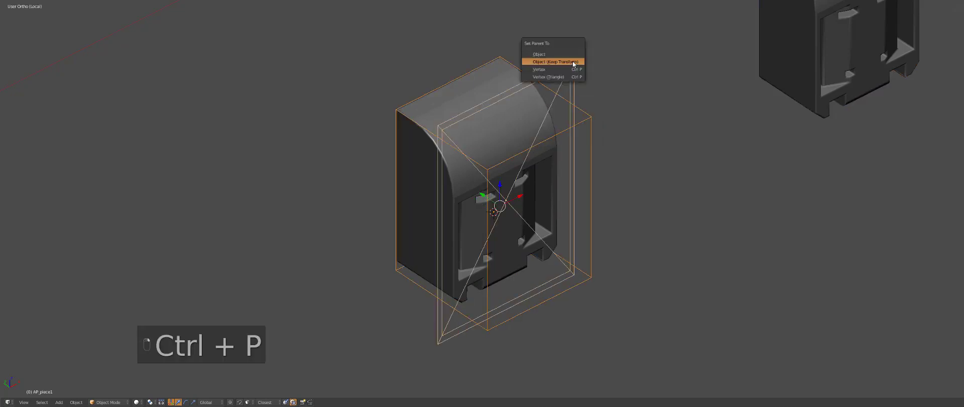
{"action": "left_click", "coordinate": [551, 65]}
{"action": "key", "text": "a"}
{"action": "right_click", "coordinate": [551, 66]}
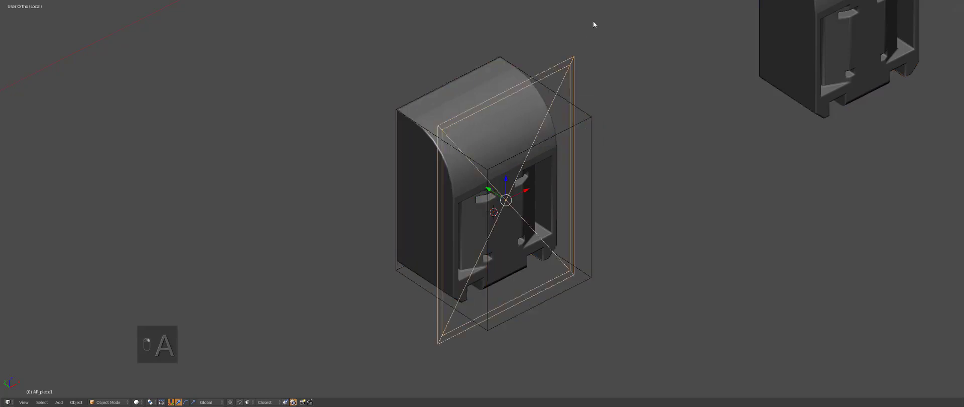
{"action": "key", "text": "g"}
{"action": "right_click", "coordinate": [580, 121]}
{"action": "scroll", "coordinate": [604, 206], "scroll_direction": "down", "scroll_amount": 2}
{"action": "key", "text": "s"}
{"action": "key", "text": "q"}
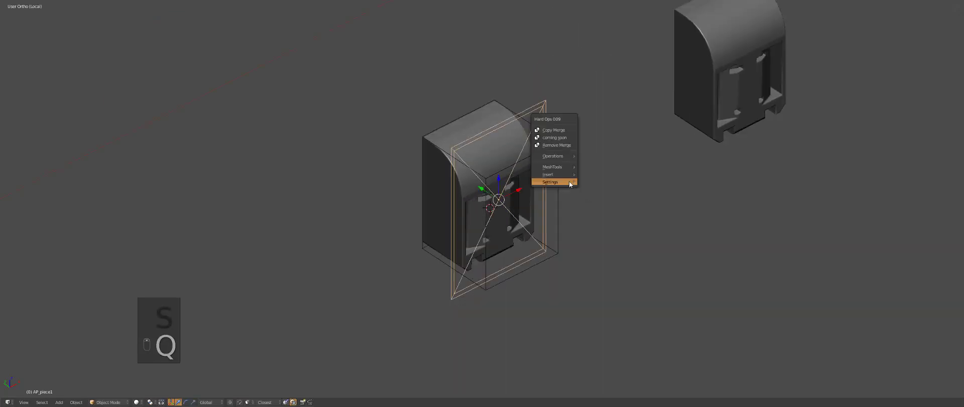
{"action": "middle_click_drag", "start_coordinate": [572, 155], "coordinate": [539, 158]}
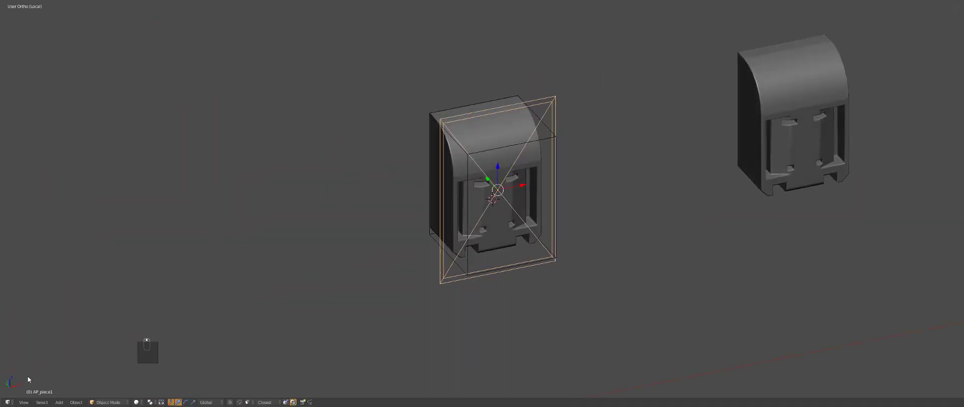
{"action": "key", "text": "q"}
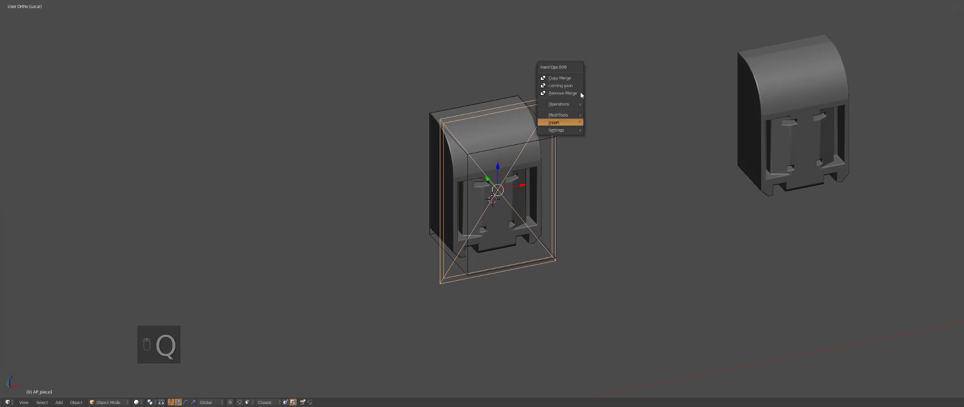
{"action": "mouse_move", "coordinate": [582, 104]}
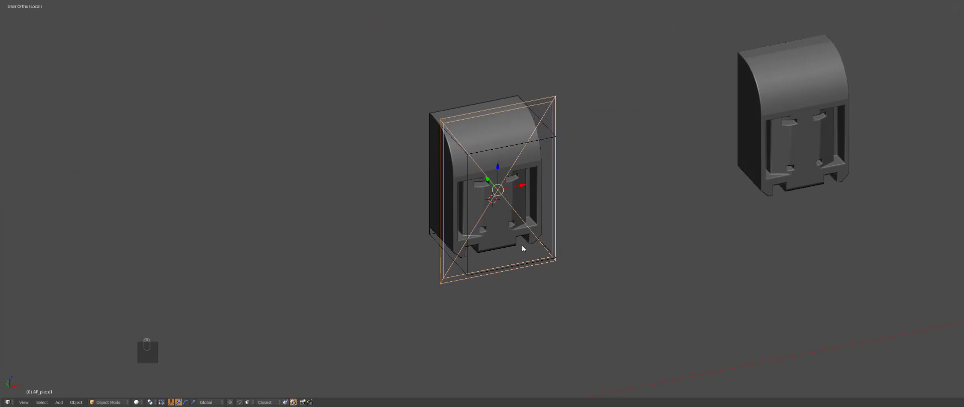
Leave local view, scale the parented insert down and move it into the empty space beside the cube
{"action": "key", "text": "KP_Divide"}
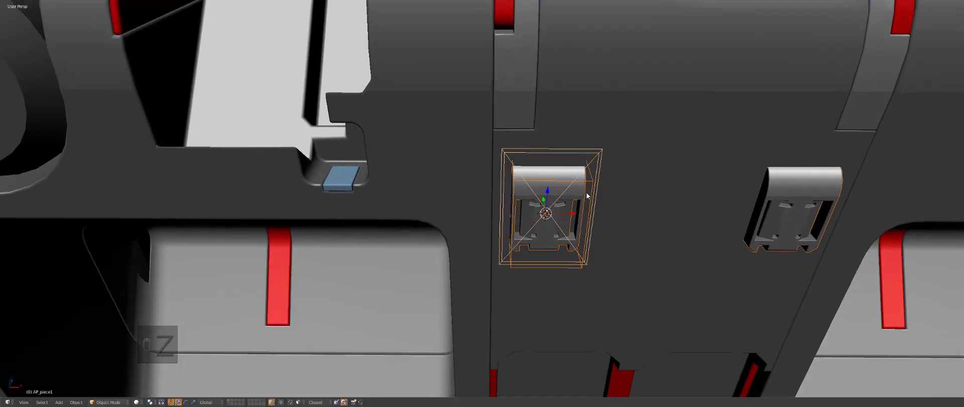
{"action": "key", "text": "g"}
{"action": "key", "text": "s"}
{"action": "left_click", "coordinate": [627, 228]}
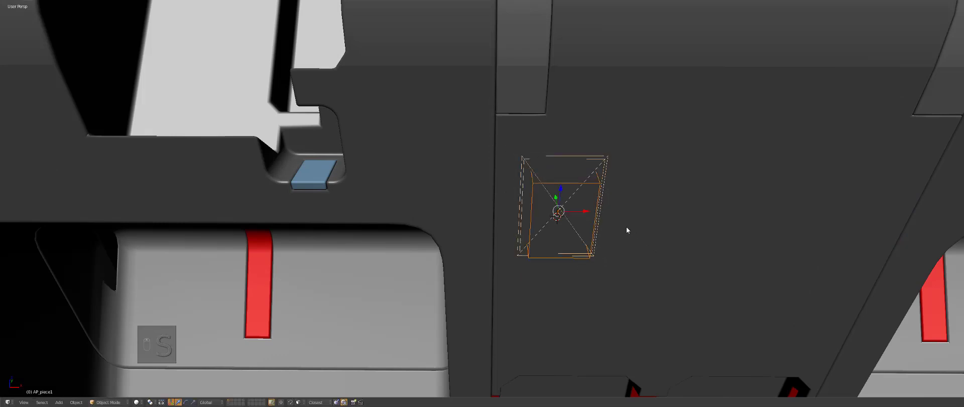
{"action": "scroll", "coordinate": [613, 226], "scroll_direction": "down", "scroll_amount": 5}
{"action": "key", "text": "g"}
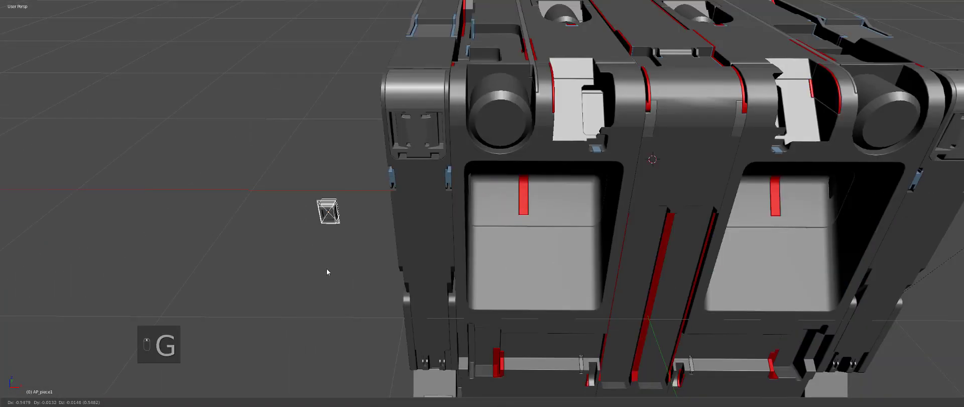
{"action": "left_click", "coordinate": [338, 254]}
Create a copy of the AP_piece1 insert with the Hard Ops Copy Merge operation
{"action": "key", "text": "q"}
{"action": "left_click", "coordinate": [331, 203]}
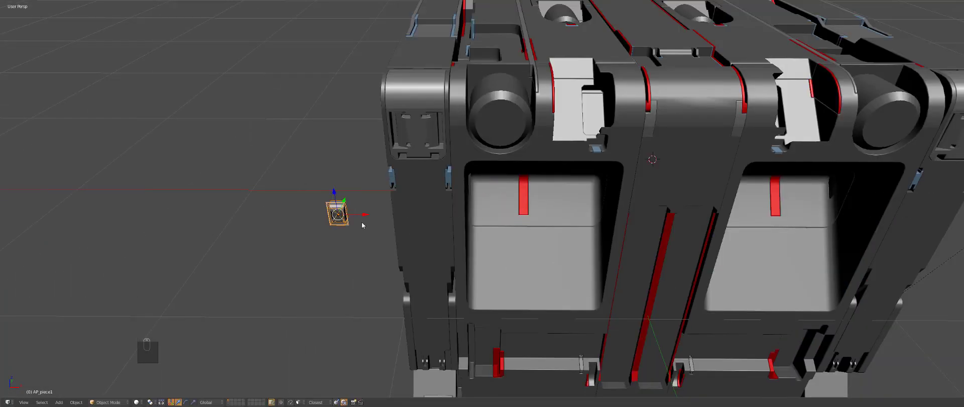
{"action": "key", "text": "a"}
{"action": "left_click", "coordinate": [359, 206]}
{"action": "key", "text": "q"}
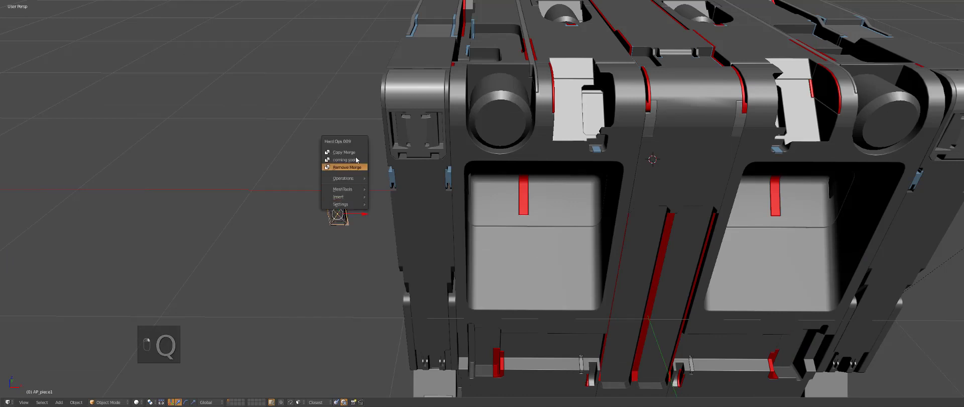
{"action": "left_click", "coordinate": [351, 154]}
Move the copied insert onto the upper-left area of the cube's central front panel
{"action": "key", "text": "g"}
{"action": "left_click", "coordinate": [273, 165]}
{"action": "key", "text": "g"}
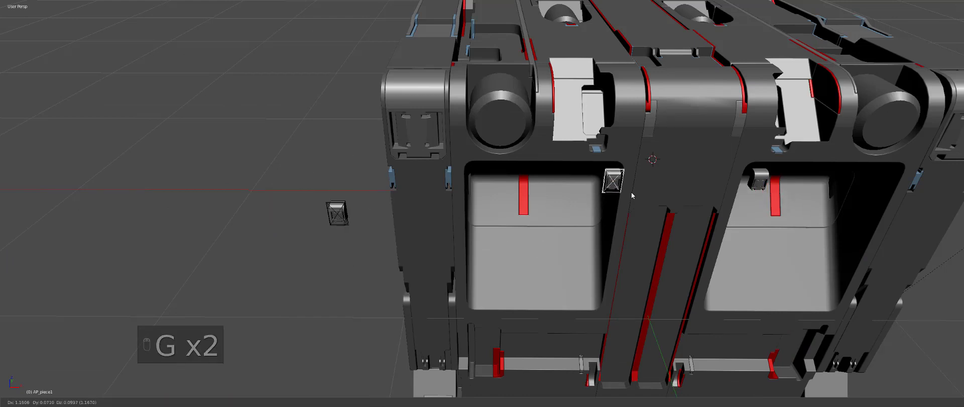
{"action": "left_click", "coordinate": [656, 176]}
{"action": "key", "text": "KP_Decimal"}
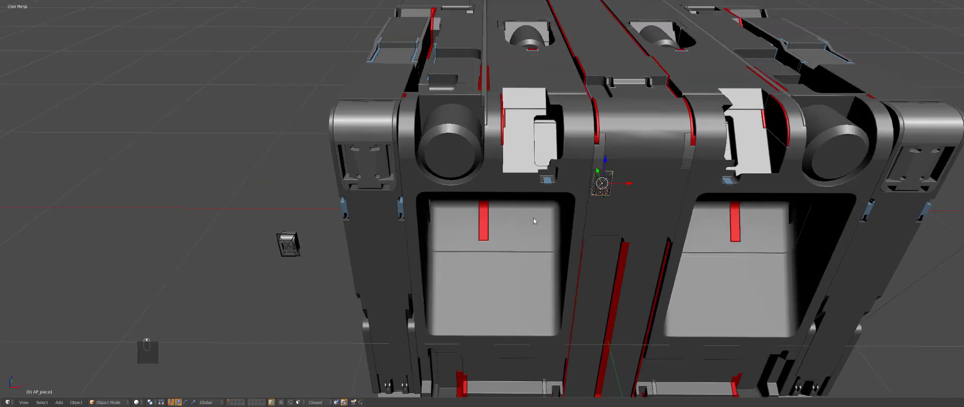
Merge the insert into the central front panel and apply the Hard Ops (C) Sharpen operation
{"action": "key", "text": "q"}
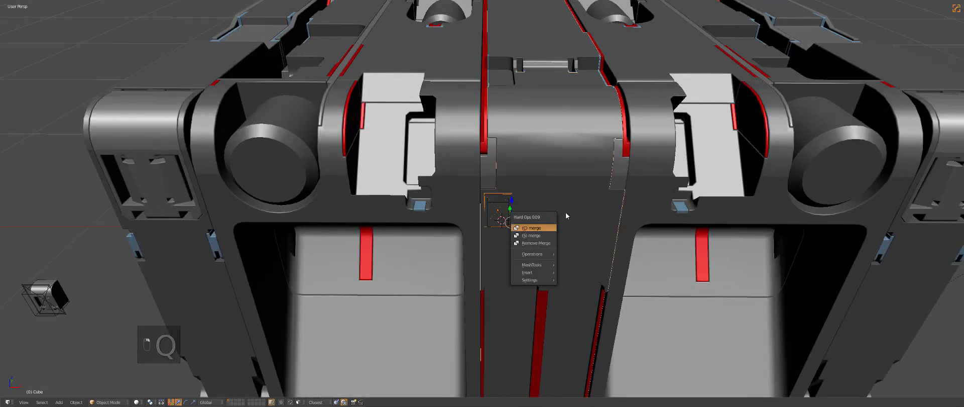
{"action": "left_click", "coordinate": [551, 226]}
{"action": "scroll", "coordinate": [559, 211], "scroll_direction": "up", "scroll_amount": 2}
{"action": "key", "text": "q"}
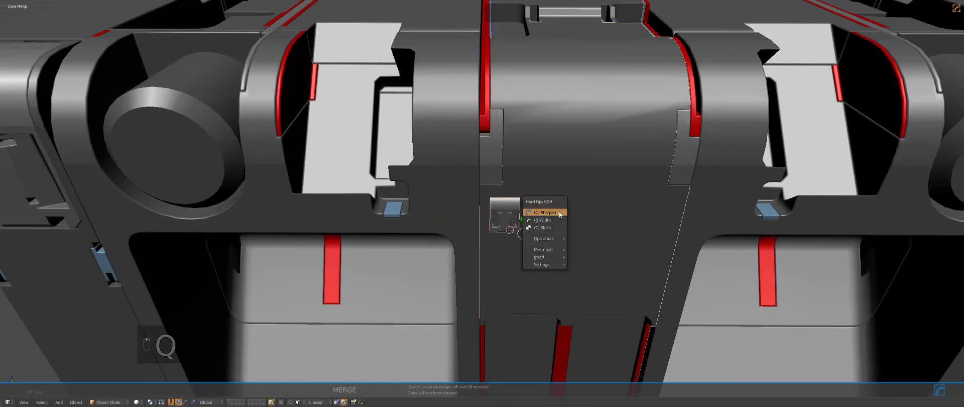
{"action": "left_click", "coordinate": [559, 211]}
Symmetrize the central panel along negative X to mirror the merged insert to the opposite side
{"action": "key", "text": "a"}
{"action": "right_click", "coordinate": [559, 211]}
{"action": "key", "text": "alt+x"}
{"action": "key", "text": "a"}
{"action": "right_click", "coordinate": [542, 179]}
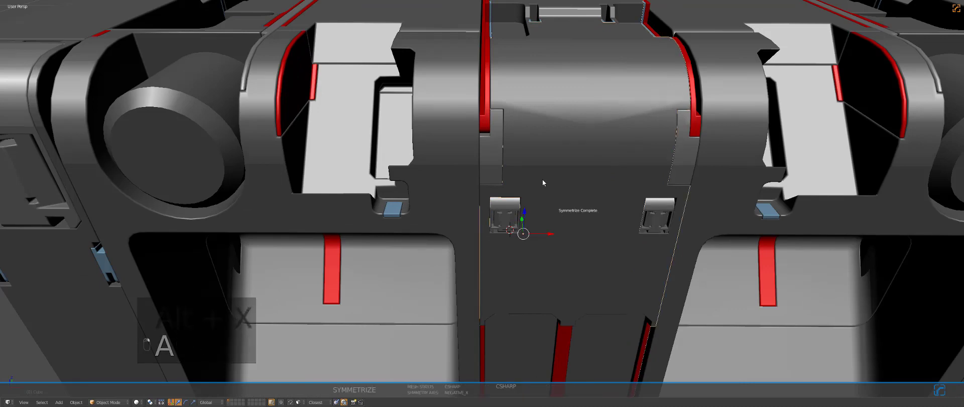
Select the central panel's connected front faces in face mode and hide the rest of its mesh
{"action": "key", "text": "Tab"}
{"action": "scroll", "coordinate": [570, 165], "scroll_direction": "down", "scroll_amount": 1}
{"action": "scroll", "coordinate": [569, 166], "scroll_direction": "down", "scroll_amount": 2}
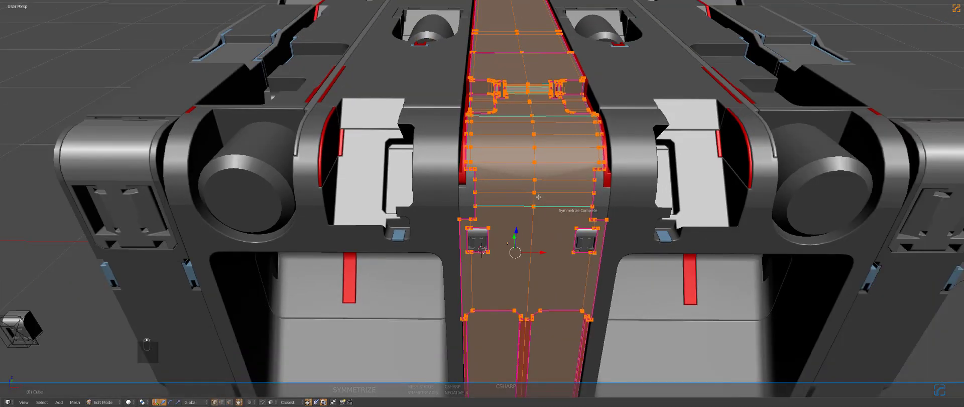
{"action": "key", "text": "ctrl+Tab"}
{"action": "left_click", "coordinate": [517, 212]}
{"action": "key", "text": "a"}
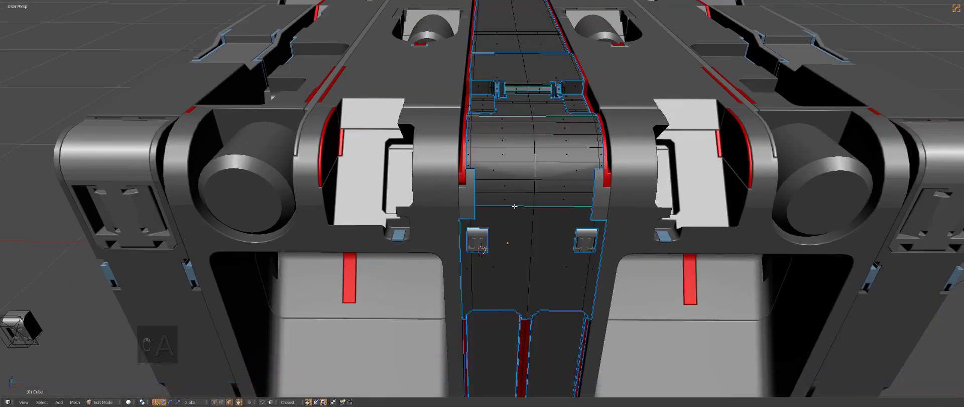
{"action": "key", "text": "l"}
{"action": "key", "text": "l"}
{"action": "key", "text": "l"}
{"action": "key", "text": "l"}
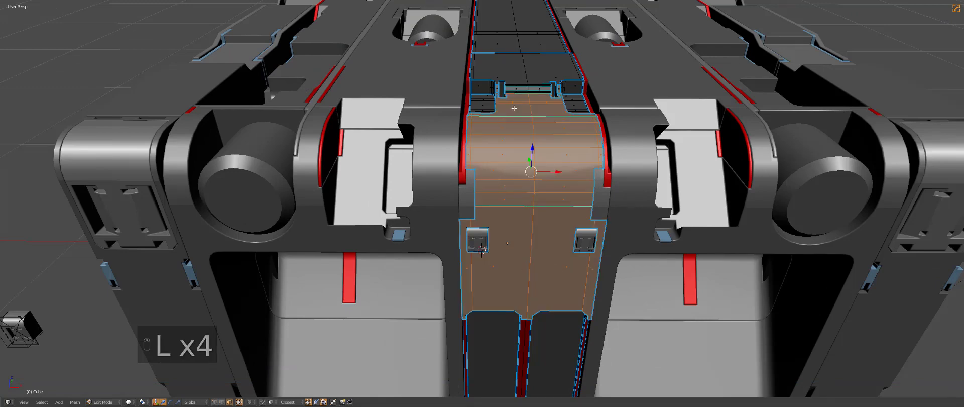
{"action": "key", "text": "shift+h"}
Cut an angle-constrained vertical knife line from the panel's upper-left notch corner down past its lower edge in orthographic view
{"action": "key", "text": "KP_1"}
{"action": "key", "text": "KP_5"}
{"action": "key", "text": "KP_8"}
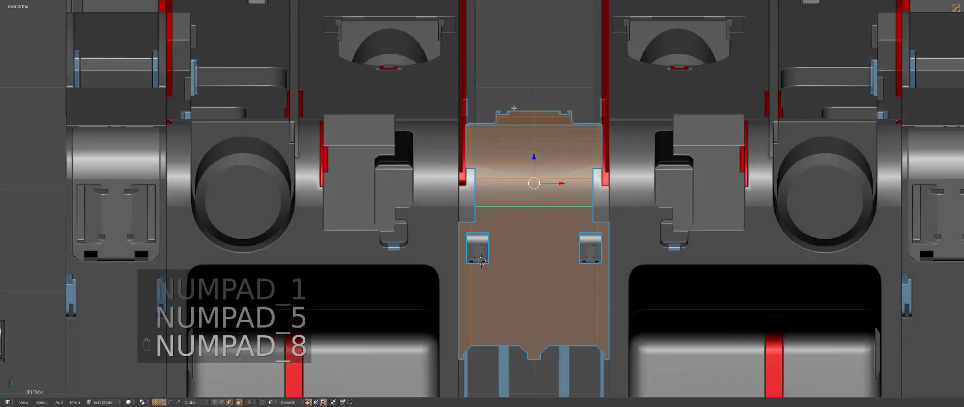
{"action": "key", "text": "KP_8"}
{"action": "key", "text": "KP_8"}
{"action": "key", "text": "KP_8"}
{"action": "key", "text": "a"}
{"action": "key", "text": "a"}
{"action": "key", "text": "a"}
{"action": "key", "text": "a"}
{"action": "key", "text": "a"}
{"action": "middle_click_drag", "start_coordinate": [514, 108], "coordinate": [504, 116], "text": "shift"}
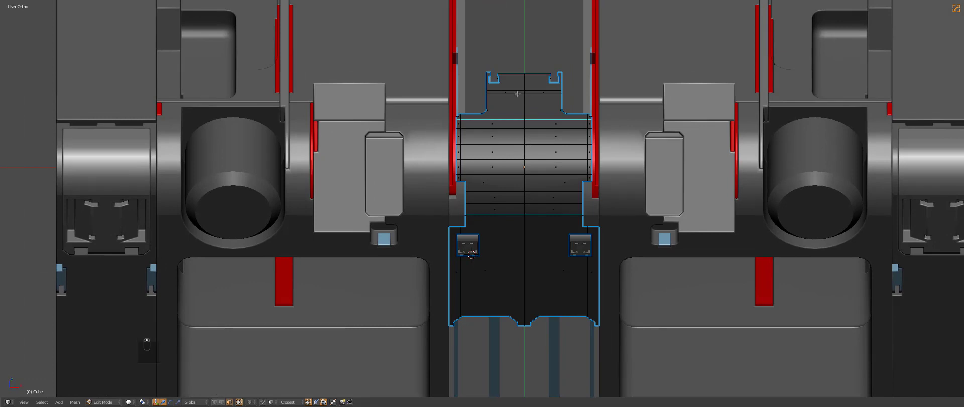
{"action": "key", "text": "k"}
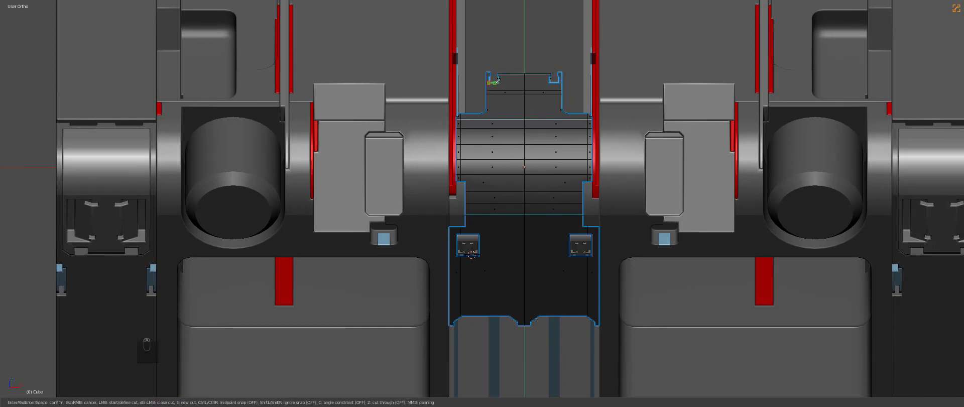
{"action": "key", "text": "Escape"}
{"action": "key", "text": "k"}
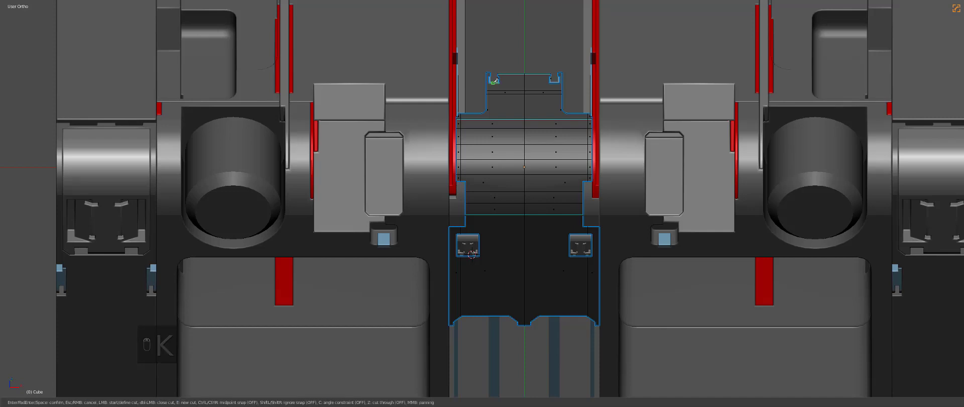
{"action": "left_click", "coordinate": [493, 81]}
{"action": "key", "text": "c"}
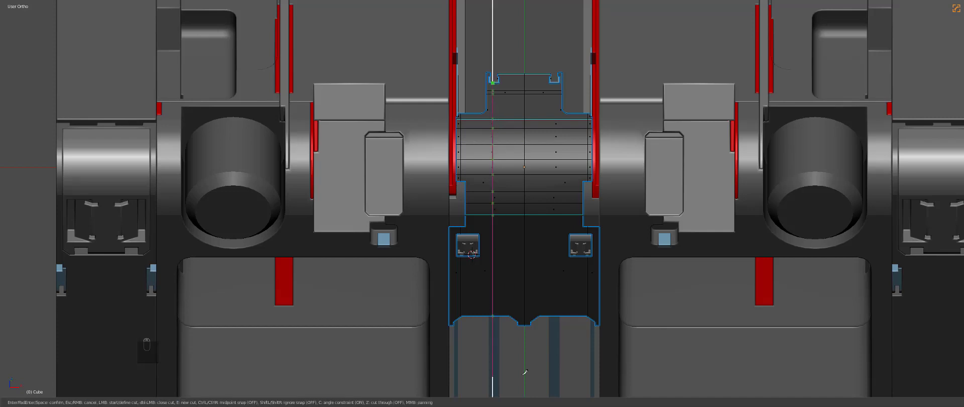
{"action": "left_click", "coordinate": [525, 372]}
{"action": "key", "text": "Return"}
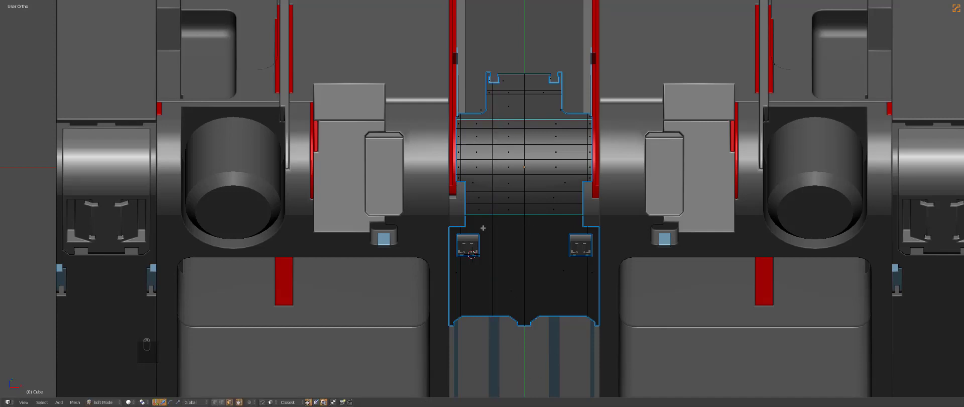
Make an angle-constrained vertical knife cut through the top edge of the left small insert
{"action": "scroll", "coordinate": [483, 227], "scroll_direction": "up", "scroll_amount": 1}
{"action": "key", "text": "k"}
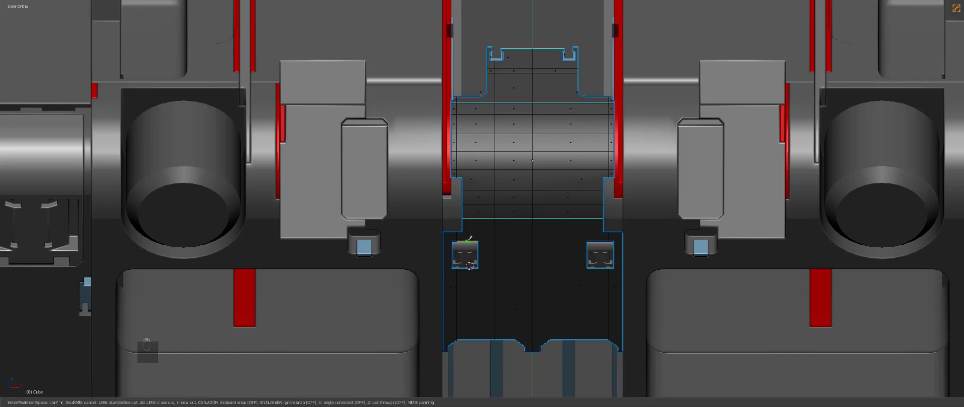
{"action": "key", "text": "c"}
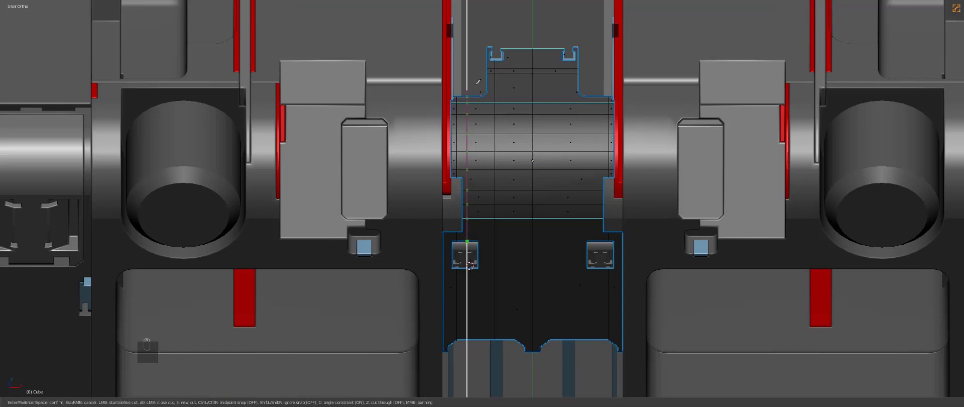
{"action": "key", "text": "Return"}
Reveal the hidden faces and symmetrize the central panel along negative X to mirror the new cuts
{"action": "scroll", "coordinate": [477, 78], "scroll_direction": "down", "scroll_amount": 4}
{"action": "key", "text": "alt+x"}
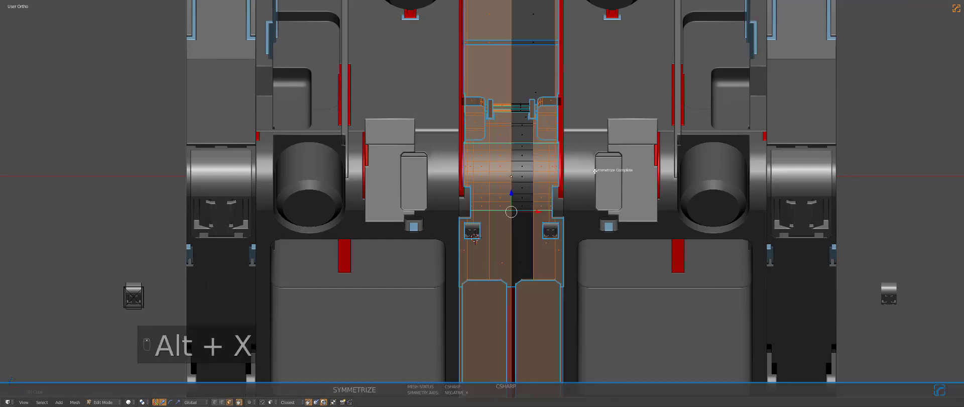
{"action": "key", "text": "Tab"}
{"action": "key", "text": "a"}
{"action": "key", "text": "a"}
Assign a dark material to the large blue recessed face on the lower front block
{"action": "scroll", "coordinate": [533, 184], "scroll_direction": "down", "scroll_amount": 2}
{"action": "middle_click_drag", "start_coordinate": [533, 185], "coordinate": [499, 226]}
{"action": "scroll", "coordinate": [637, 231], "scroll_direction": "down", "scroll_amount": 2}
{"action": "scroll", "coordinate": [636, 230], "scroll_direction": "down", "scroll_amount": 2}
{"action": "scroll", "coordinate": [464, 288], "scroll_direction": "up", "scroll_amount": 4}
{"action": "right_click", "coordinate": [499, 226]}
{"action": "scroll", "coordinate": [465, 287], "scroll_direction": "up", "scroll_amount": 2}
{"action": "key", "text": "Tab"}
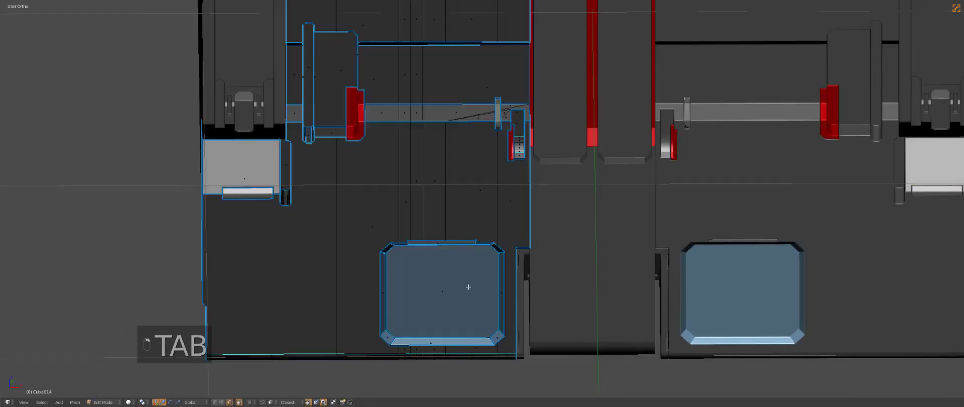
{"action": "key", "text": "ctrl+Tab"}
{"action": "left_click", "coordinate": [456, 287]}
{"action": "key", "text": "q"}
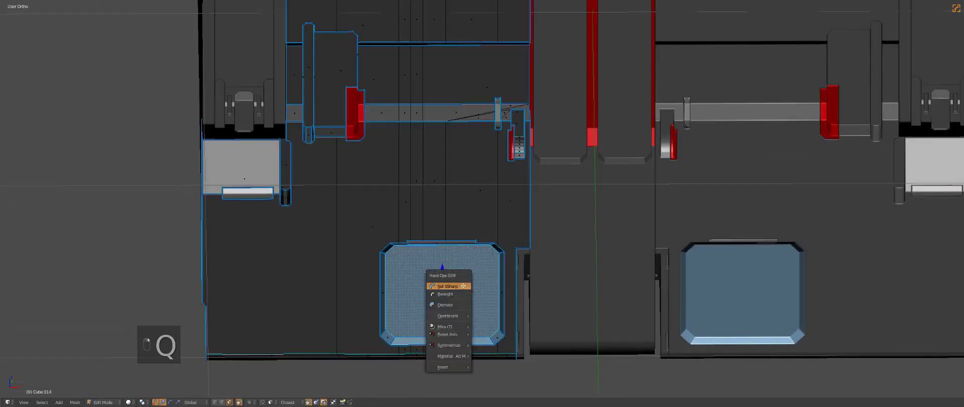
{"action": "mouse_move", "coordinate": [456, 345]}
{"action": "left_click", "coordinate": [504, 237]}
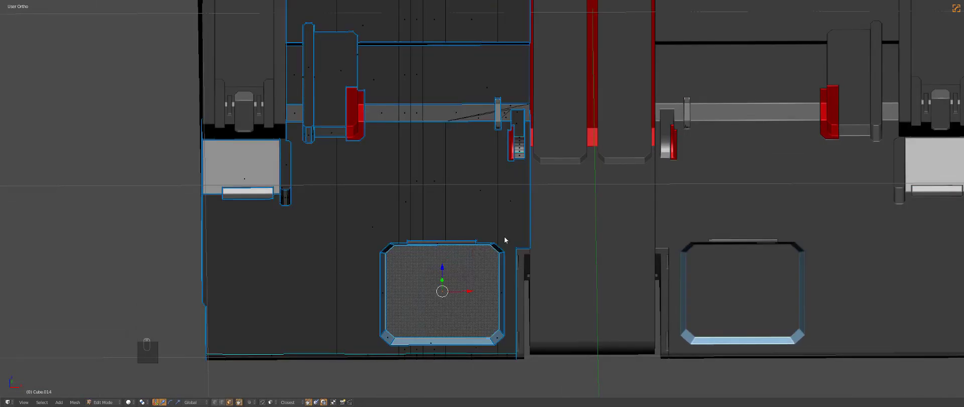
{"action": "key", "text": "Tab"}
Examine the whole cube from the front in perspective view
{"action": "scroll", "coordinate": [497, 240], "scroll_direction": "down", "scroll_amount": 2}
{"action": "key", "text": "a"}
{"action": "key", "text": "a"}
{"action": "scroll", "coordinate": [517, 241], "scroll_direction": "down", "scroll_amount": 4}
{"action": "middle_click_drag", "start_coordinate": [542, 232], "coordinate": [540, 247]}
{"action": "key", "text": "KP_5"}
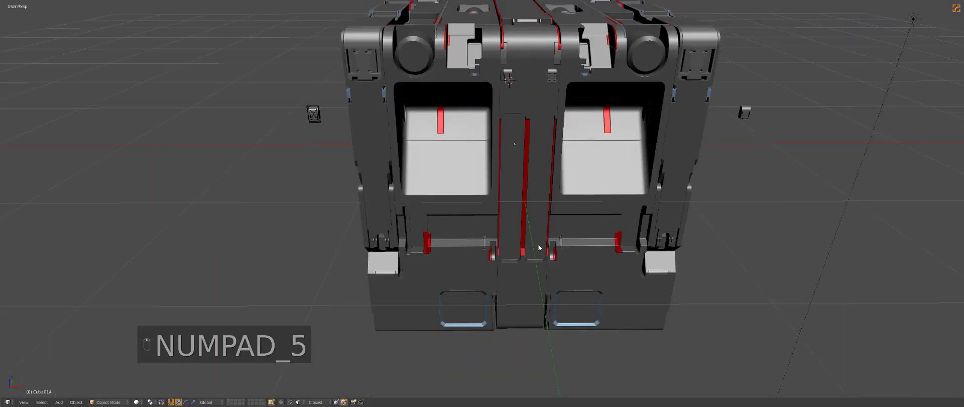
{"action": "scroll", "coordinate": [539, 247], "scroll_direction": "down", "scroll_amount": 4}
{"action": "middle_click_drag", "start_coordinate": [512, 156], "coordinate": [450, 204]}
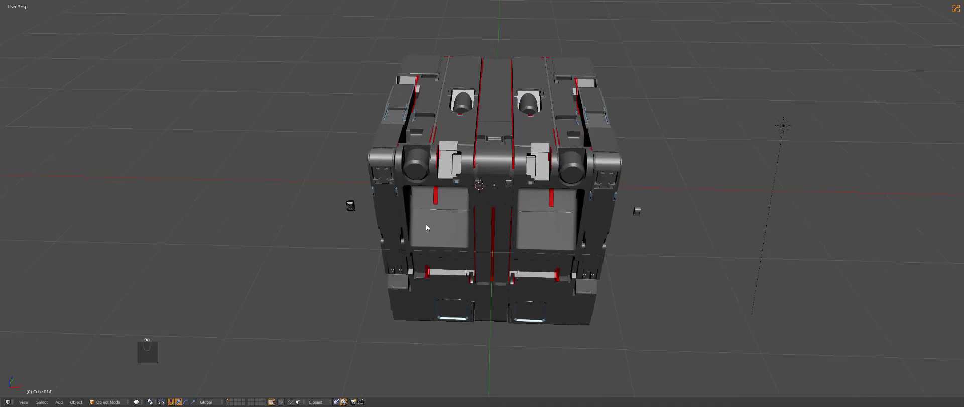
Create a Hard Ops copy of the insert beside the cube and move it onto the top panel beside the central strip
{"action": "scroll", "coordinate": [424, 216], "scroll_direction": "up", "scroll_amount": 4}
{"action": "right_click", "coordinate": [261, 220]}
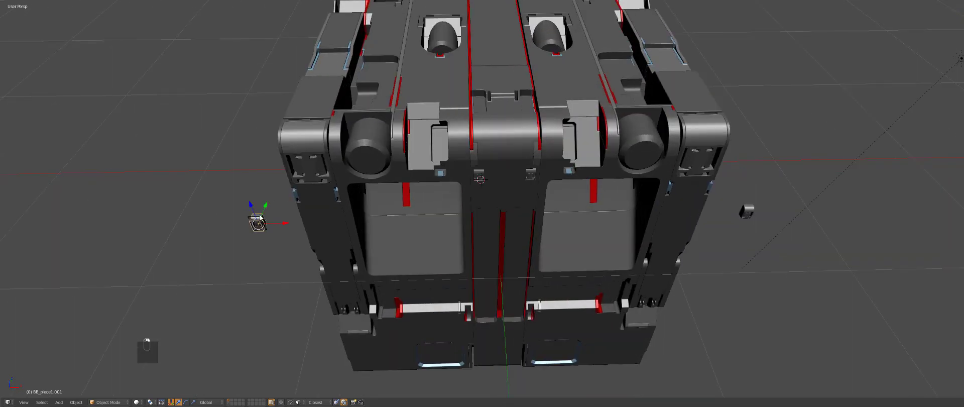
{"action": "key", "text": "q"}
{"action": "key", "text": "g"}
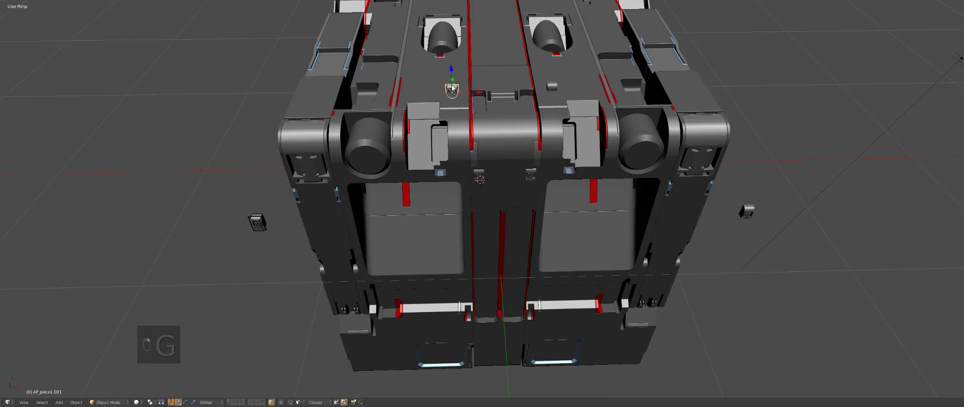
{"action": "left_click", "coordinate": [548, 100]}
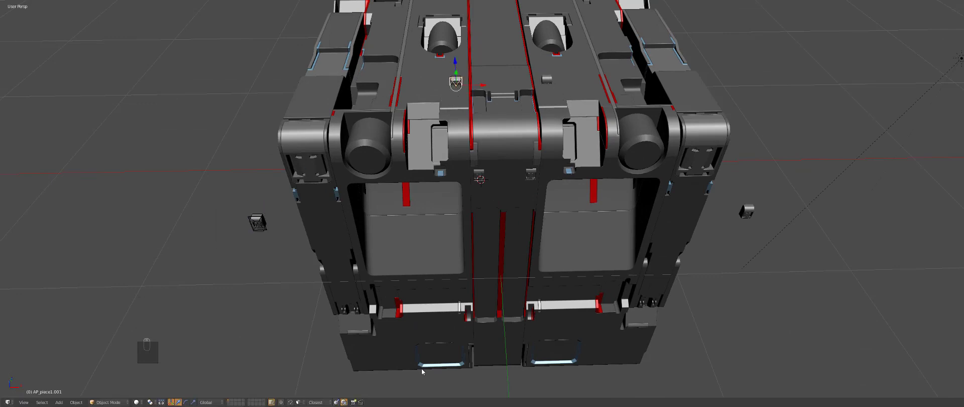
{"action": "key", "text": "g"}
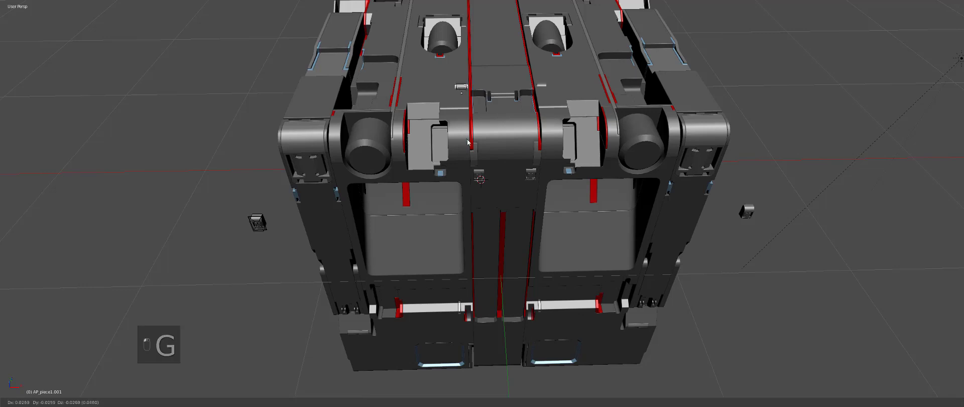
{"action": "left_click", "coordinate": [461, 134]}
Rotate the copied insert in 90° increments so that its detail faces up from the top panel
{"action": "key", "text": "KP_7"}
{"action": "key", "text": "KP_5"}
{"action": "key", "text": "KP_Decimal"}
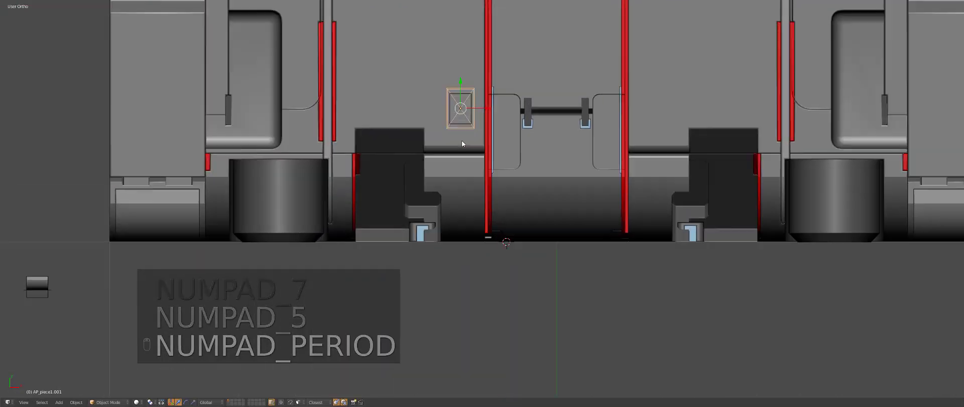
{"action": "key", "text": "r"}
{"action": "key", "text": "r"}
{"action": "type", "text": "90"}
{"action": "key", "text": "Return"}
{"action": "key", "text": "shift+r"}
Enlarge the copied insert and position it next to the left red strip, near the top panel's front edge
{"action": "scroll", "coordinate": [532, 144], "scroll_direction": "down", "scroll_amount": 5}
{"action": "scroll", "coordinate": [532, 146], "scroll_direction": "down", "scroll_amount": 4}
{"action": "key", "text": "s"}
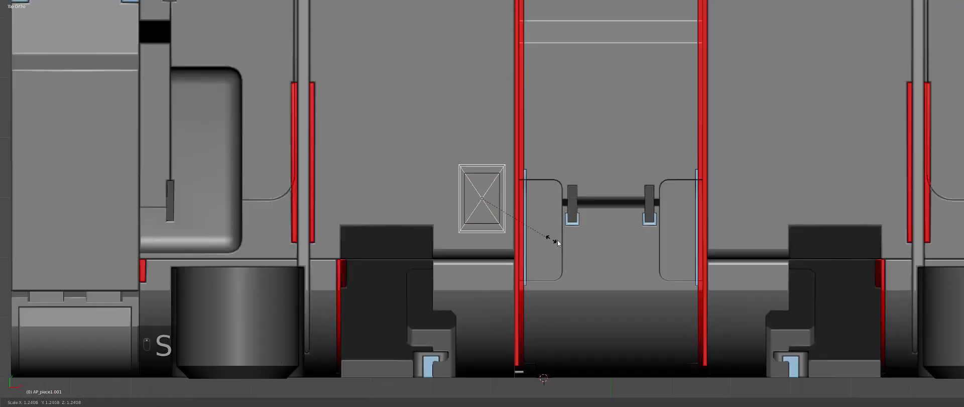
{"action": "left_click", "coordinate": [574, 245]}
{"action": "key", "text": "g"}
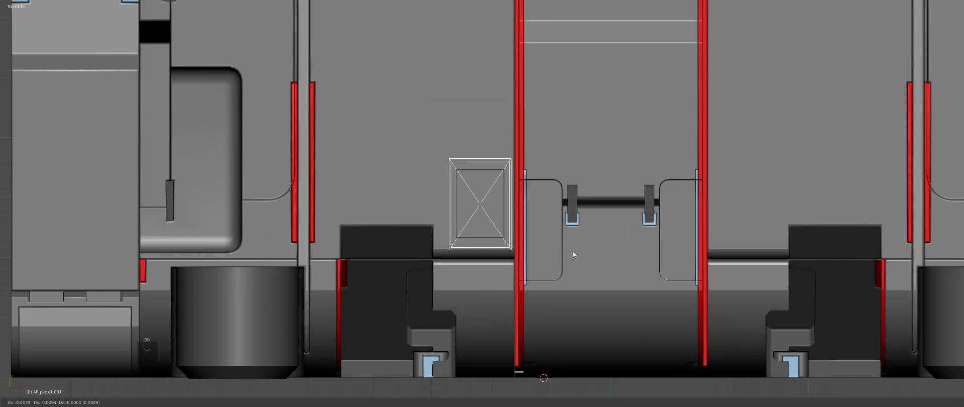
{"action": "left_click", "coordinate": [577, 259]}
Merge the insert into the top panel with Hard Ops (C) merge and apply (C) Sharpen
{"action": "right_click", "coordinate": [481, 123]}
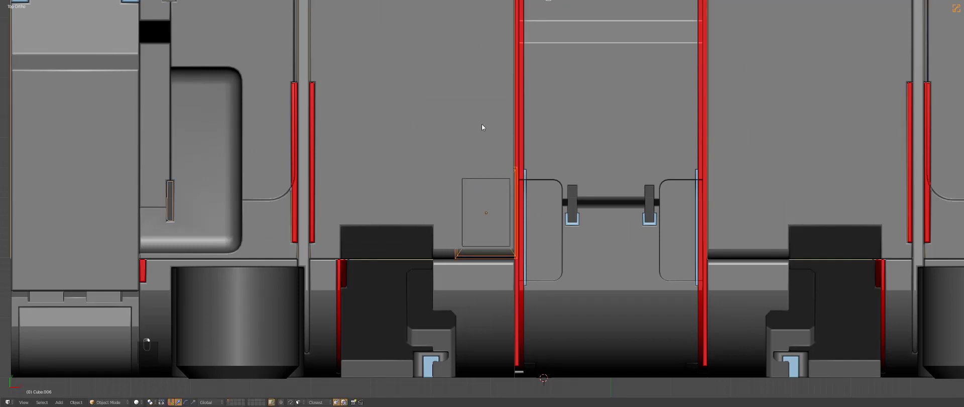
{"action": "key", "text": "q"}
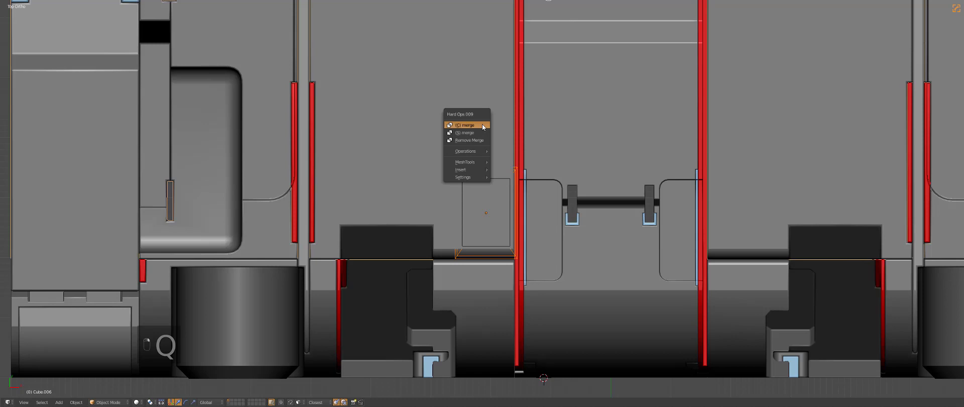
{"action": "left_click", "coordinate": [482, 125]}
{"action": "key", "text": "z"}
{"action": "key", "text": "z"}
{"action": "key", "text": "z"}
{"action": "key", "text": "q"}
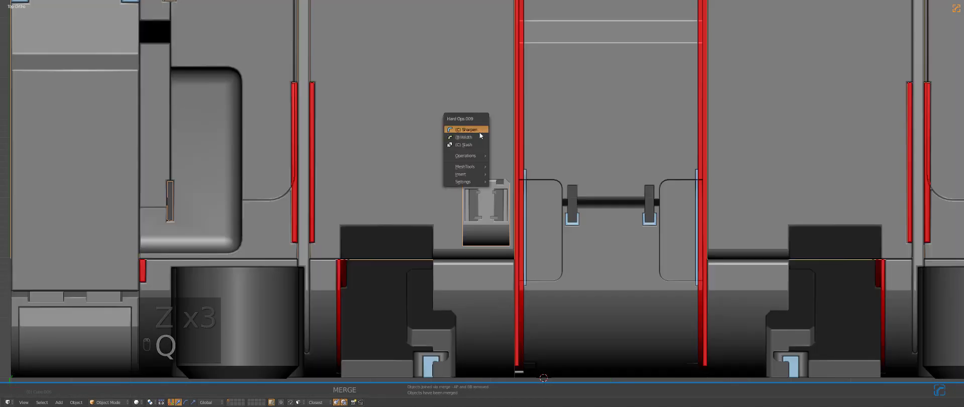
{"action": "left_click", "coordinate": [480, 130]}
Move the spare insert beside the cube to another layer
{"action": "scroll", "coordinate": [496, 146], "scroll_direction": "down", "scroll_amount": 3}
{"action": "key", "text": "a"}
{"action": "middle_click_drag", "start_coordinate": [538, 224], "coordinate": [546, 196]}
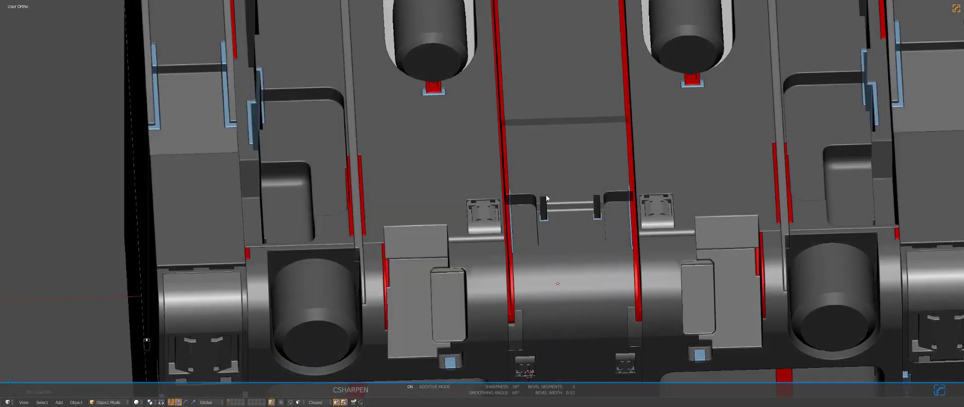
{"action": "scroll", "coordinate": [547, 196], "scroll_direction": "down", "scroll_amount": 3}
{"action": "key", "text": "KP_5"}
{"action": "scroll", "coordinate": [504, 224], "scroll_direction": "down", "scroll_amount": 4}
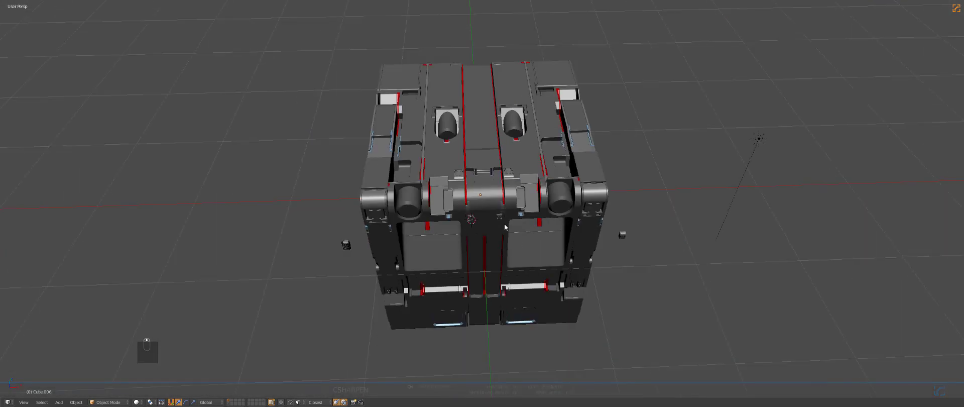
{"action": "middle_click_drag", "start_coordinate": [504, 224], "coordinate": [346, 260]}
{"action": "key", "text": "a"}
{"action": "key", "text": "a"}
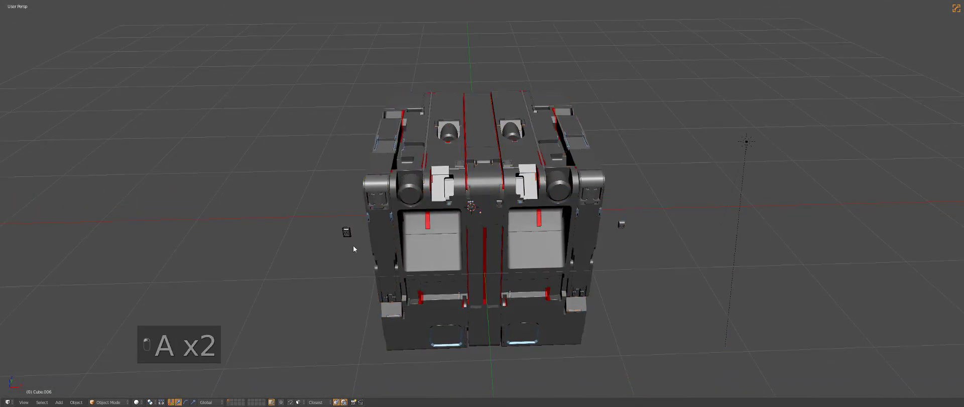
{"action": "right_click", "coordinate": [347, 233]}
{"action": "key", "text": "m"}
{"action": "left_click", "coordinate": [355, 249]}
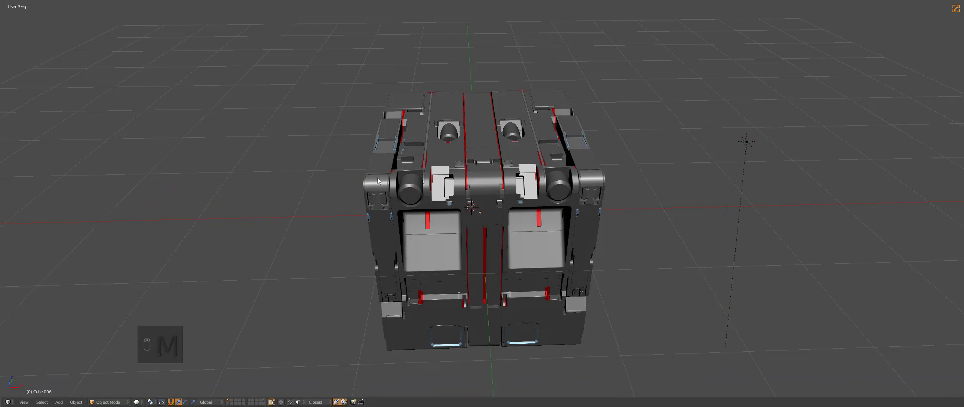
Preview the whole cube in rendered shading and return to solid shading
{"action": "scroll", "coordinate": [379, 181], "scroll_direction": "up", "scroll_amount": 2}
{"action": "key", "text": "a"}
{"action": "scroll", "coordinate": [612, 185], "scroll_direction": "up", "scroll_amount": 1}
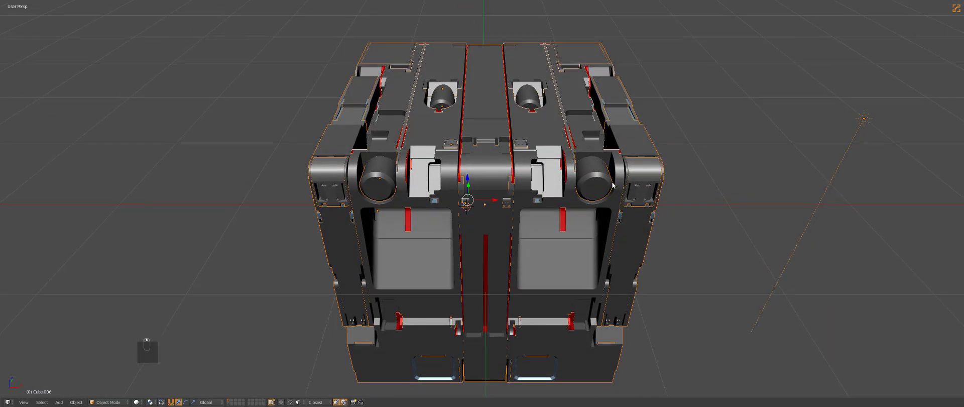
{"action": "scroll", "coordinate": [668, 206], "scroll_direction": "down", "scroll_amount": 1}
{"action": "key", "text": "shift+z"}
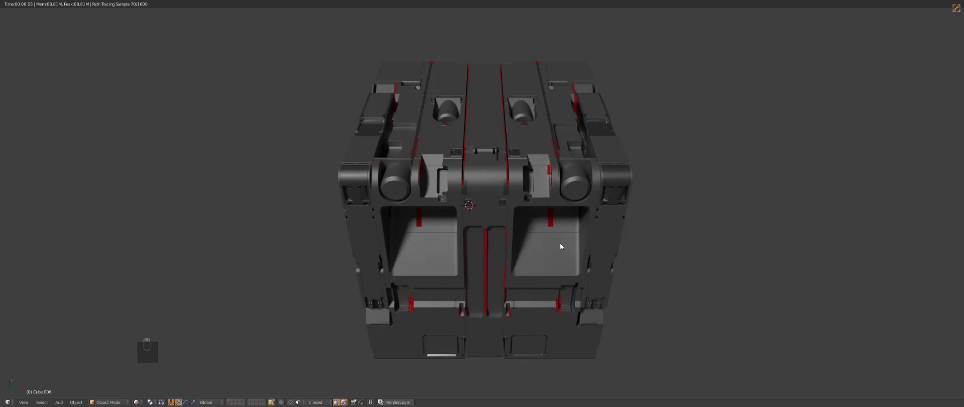
{"action": "key", "text": "z"}
{"action": "key", "text": "z"}
{"action": "key", "text": "z"}
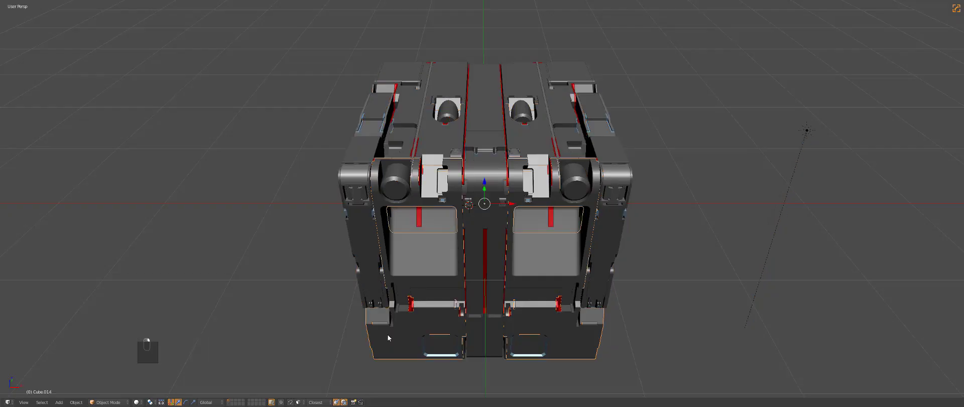
Start BoxCutter on the front panel in front orthographic view and set the cutting material to EasySpec
{"action": "key", "text": "KP_1"}
{"action": "key", "text": "KP_5"}
{"action": "key", "text": "KP_Decimal"}
{"action": "key", "text": "z"}
{"action": "key", "text": "KP_7"}
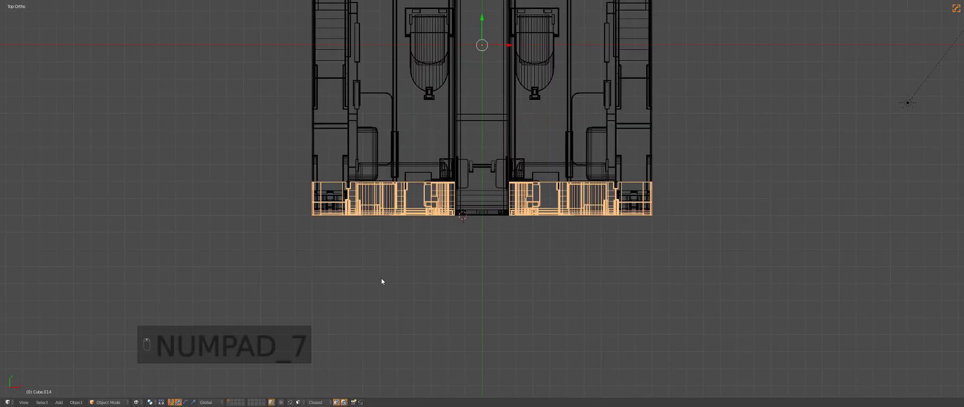
{"action": "key", "text": "z"}
{"action": "key", "text": "KP_1"}
{"action": "key", "text": "KP_Decimal"}
{"action": "scroll", "coordinate": [474, 221], "scroll_direction": "up", "scroll_amount": 6}
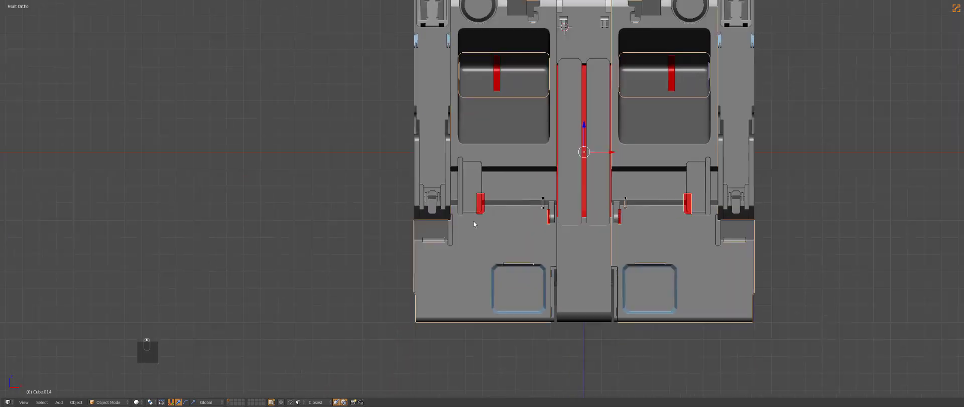
{"action": "key", "text": "alt+w"}
{"action": "key", "text": "ctrl+grave"}
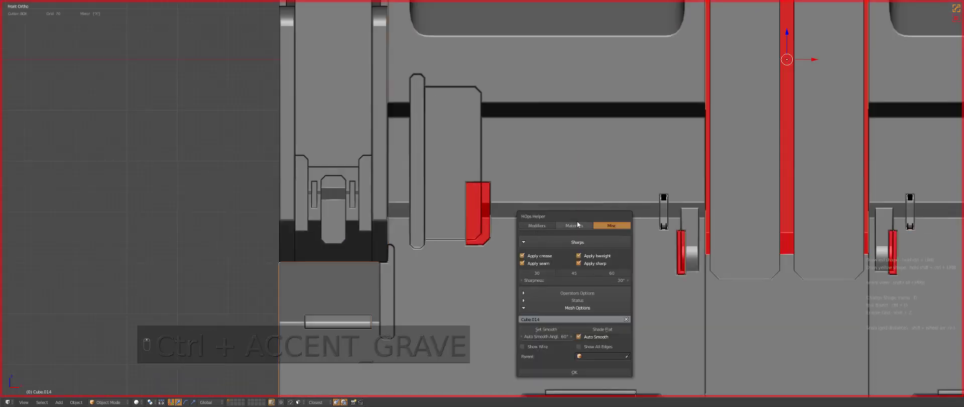
{"action": "left_click", "coordinate": [562, 386]}
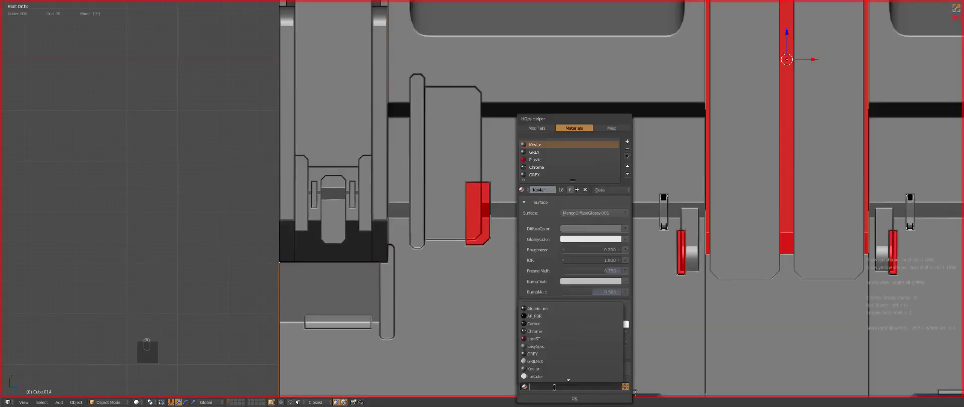
{"action": "left_click", "coordinate": [541, 353]}
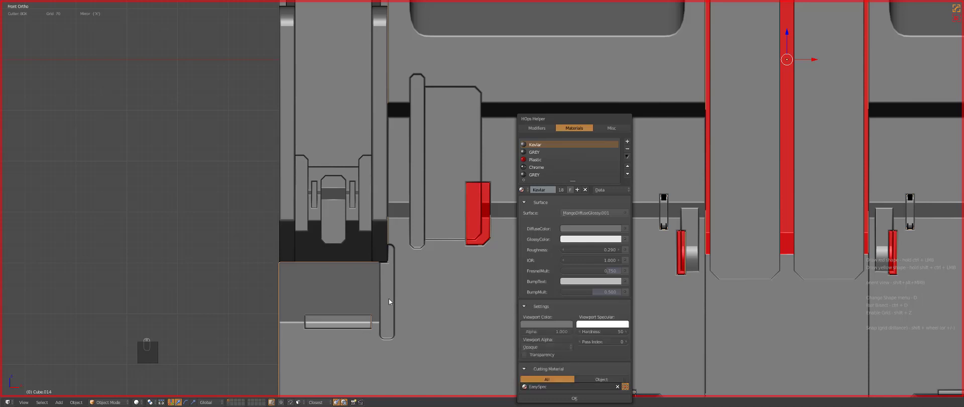
Cut a rectangle with chamfered corners into the recessed block at the front panel's lower left corner
{"action": "key", "text": "a"}
{"action": "middle_click_drag", "start_coordinate": [563, 243], "coordinate": [672, 181], "text": "shift"}
{"action": "key", "text": "a"}
{"action": "key", "text": "a"}
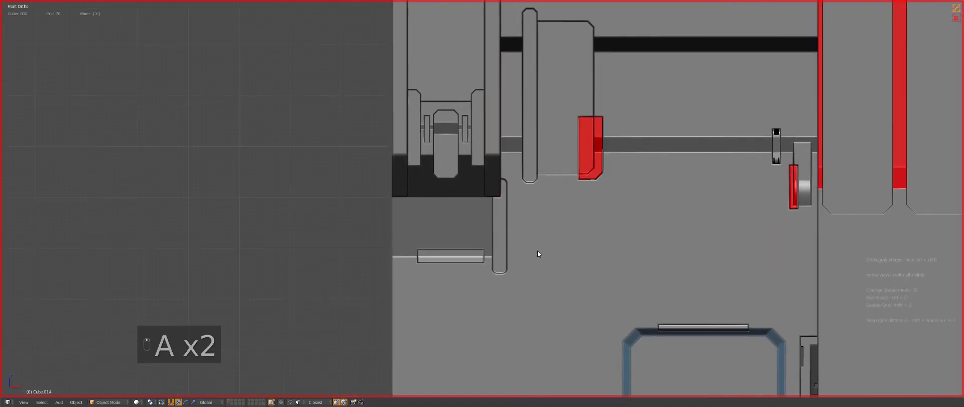
{"action": "right_click", "coordinate": [537, 250]}
{"action": "left_click_drag", "start_coordinate": [398, 191], "coordinate": [480, 283], "text": "ctrl"}
{"action": "key", "text": "Tab"}
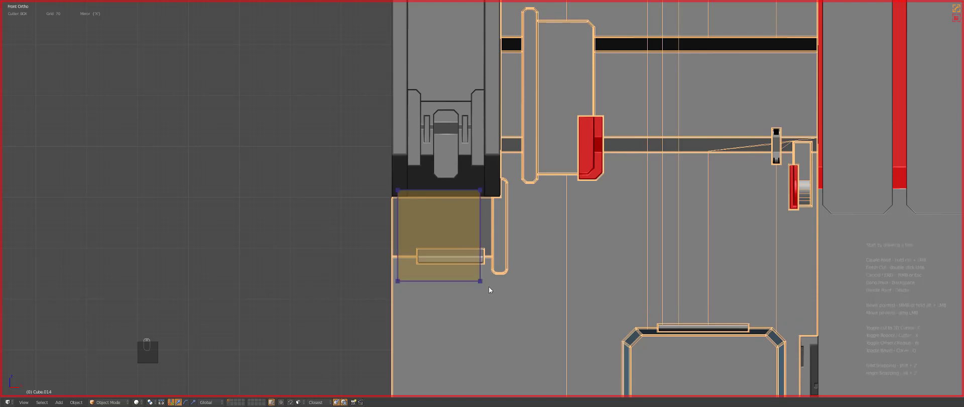
{"action": "left_click_drag", "start_coordinate": [454, 240], "coordinate": [457, 230]}
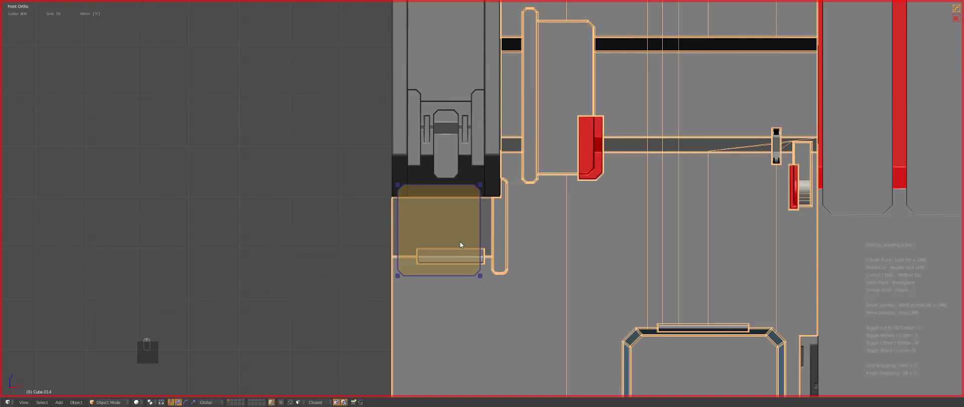
{"action": "key", "text": "a"}
Cut a narrow vertical rectangle into the front panel's inner edge, just left of the central strip
{"action": "scroll", "coordinate": [460, 245], "scroll_direction": "down", "scroll_amount": 5}
{"action": "scroll", "coordinate": [555, 214], "scroll_direction": "up", "scroll_amount": 5}
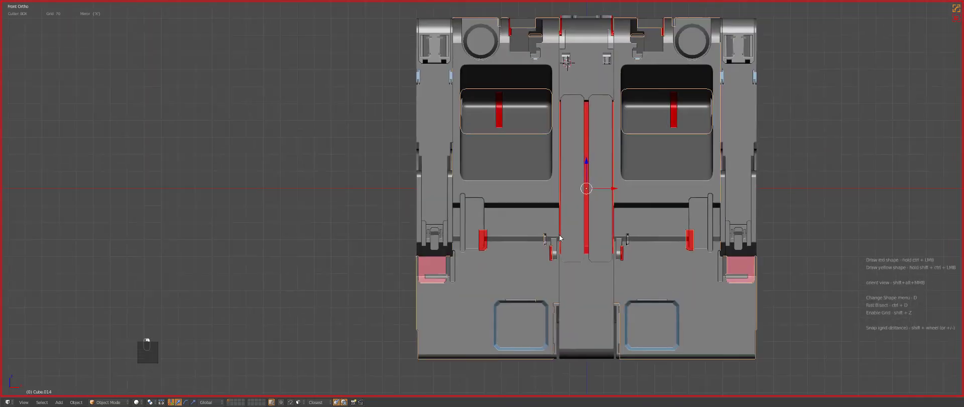
{"action": "left_click_drag", "start_coordinate": [690, 175], "coordinate": [668, 286], "text": "ctrl"}
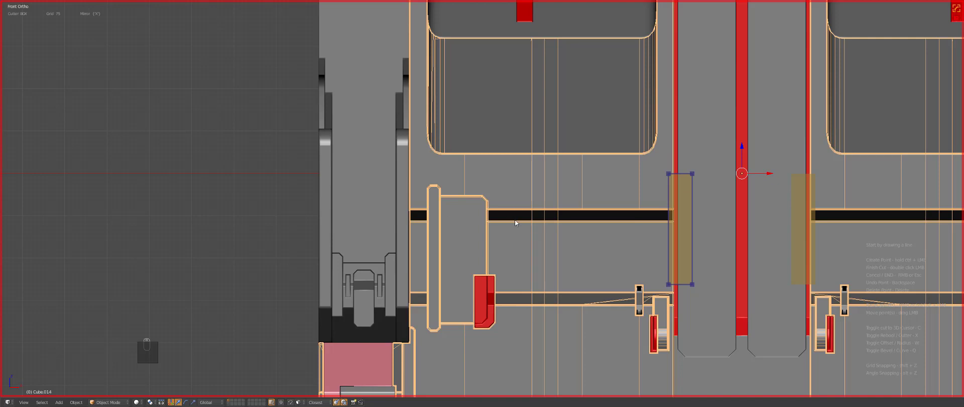
{"action": "key", "text": "a"}
{"action": "scroll", "coordinate": [556, 204], "scroll_direction": "down", "scroll_amount": 3}
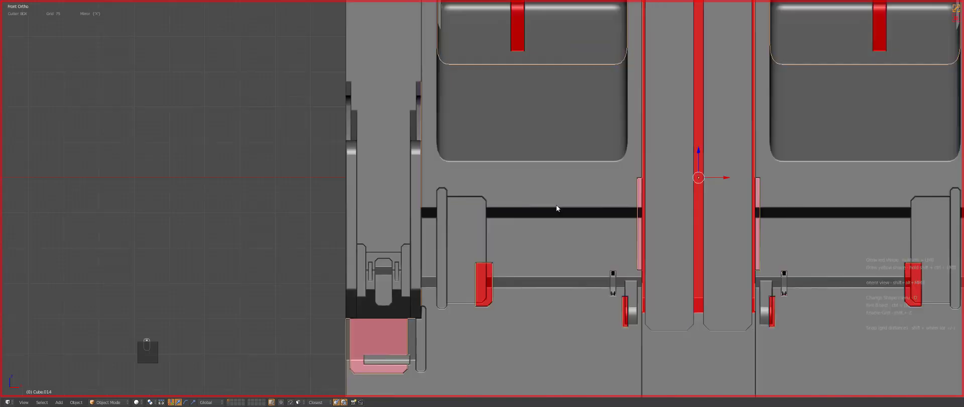
Cut small narrow notches into the front panel's outer left edge, beside the left window recess
{"action": "scroll", "coordinate": [473, 157], "scroll_direction": "up", "scroll_amount": 4}
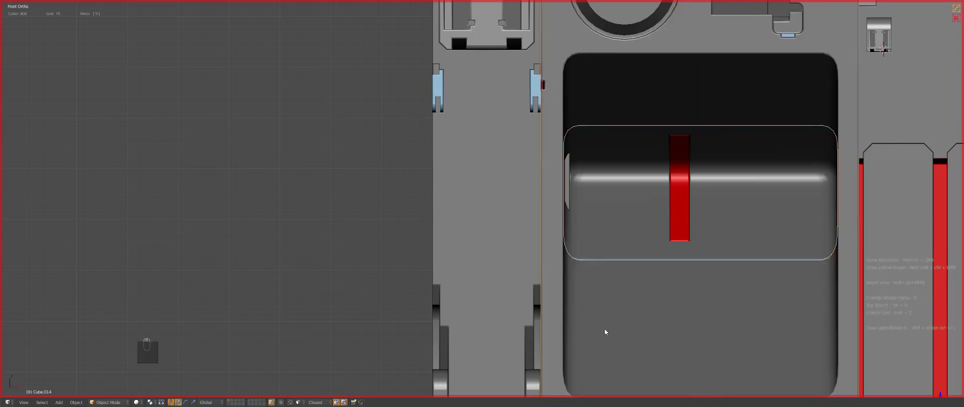
{"action": "scroll", "coordinate": [603, 311], "scroll_direction": "down", "scroll_amount": 3, "text": "shift"}
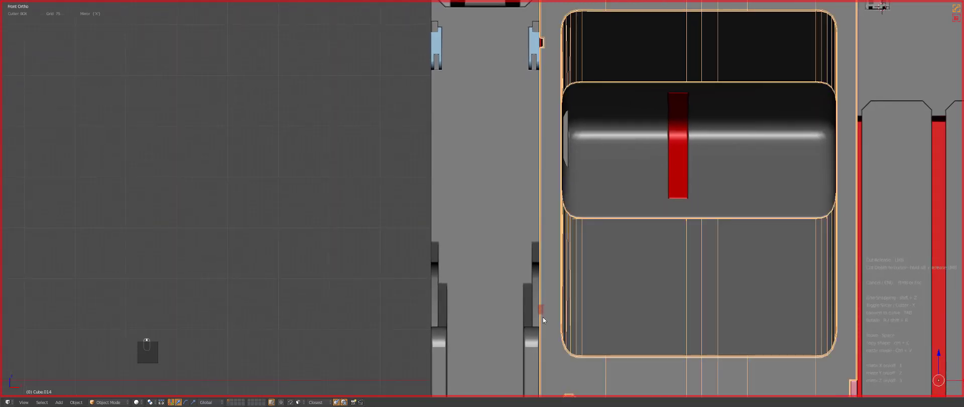
{"action": "left_click", "coordinate": [543, 324]}
{"action": "key", "text": "a"}
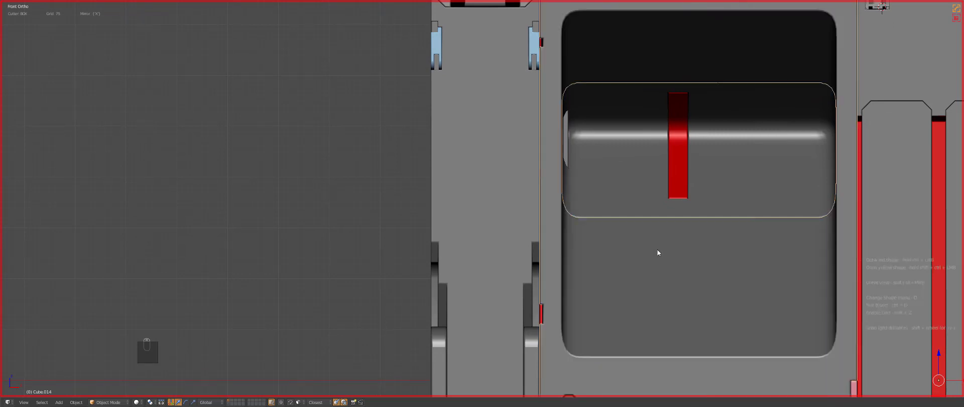
Preview the whole cube in perspective with rendered shading and return to solid shading
{"action": "scroll", "coordinate": [658, 251], "scroll_direction": "down", "scroll_amount": 4}
{"action": "key", "text": "KP_5"}
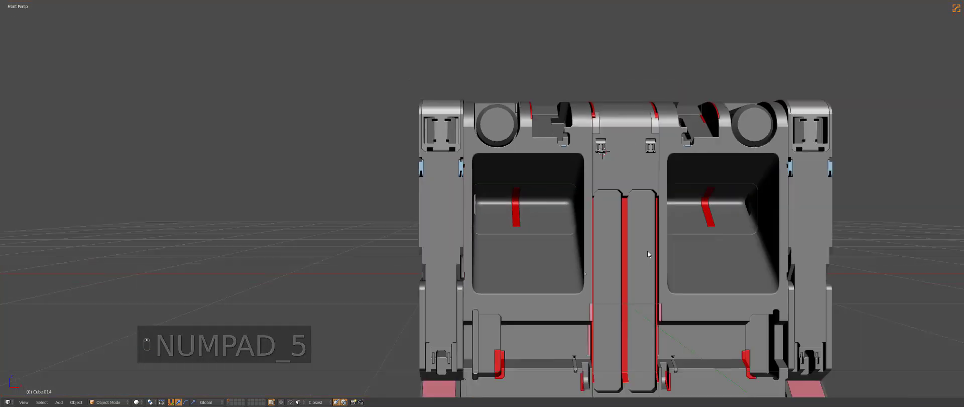
{"action": "middle_click_drag", "start_coordinate": [646, 251], "coordinate": [531, 255]}
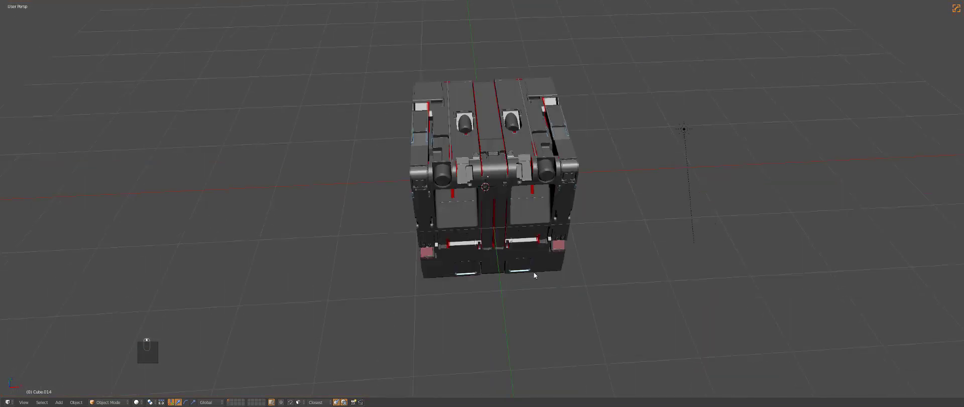
{"action": "scroll", "coordinate": [532, 255], "scroll_direction": "up", "scroll_amount": 3}
{"action": "middle_click_drag", "start_coordinate": [541, 293], "coordinate": [552, 294]}
{"action": "key", "text": "shift+z"}
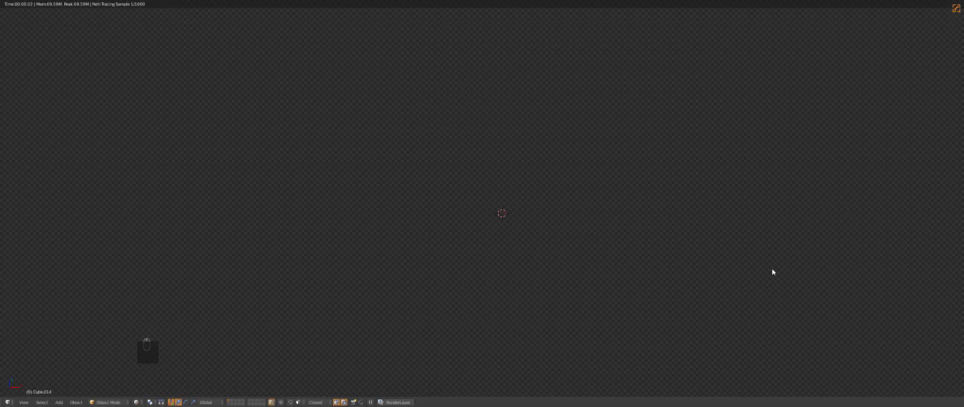
{"action": "middle_click_drag", "start_coordinate": [731, 255], "coordinate": [679, 263]}
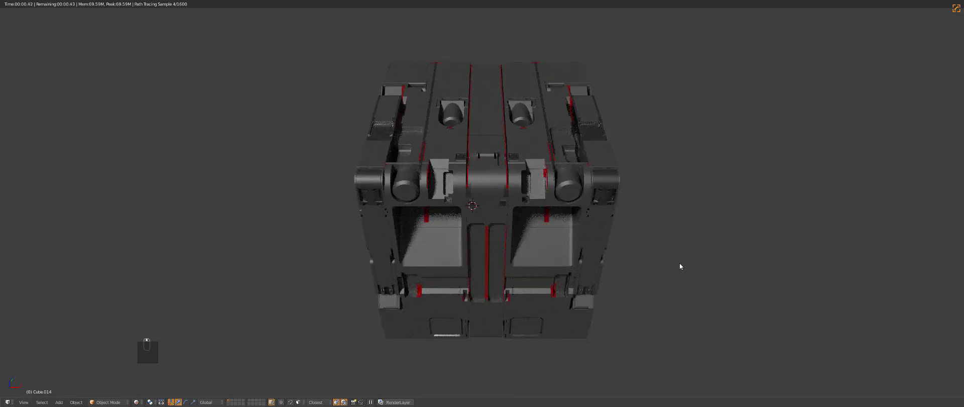
{"action": "key", "text": "z"}
{"action": "key", "text": "z"}
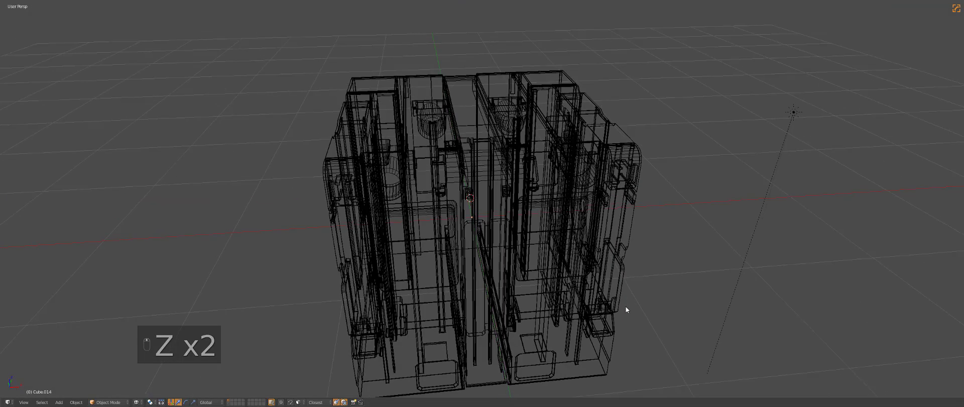
{"action": "key", "text": "z"}
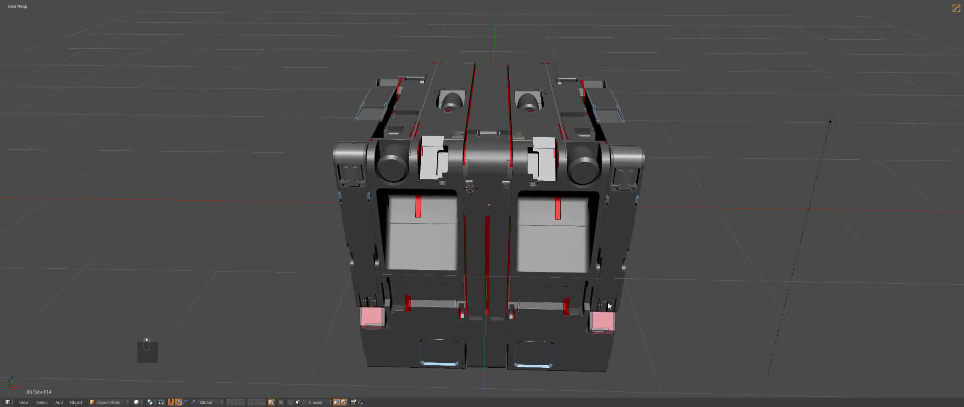
Save the scene under a new file name in the Hard_OPSTesting folder, with the file list sorted by date
{"action": "key", "text": "ctrl+s"}
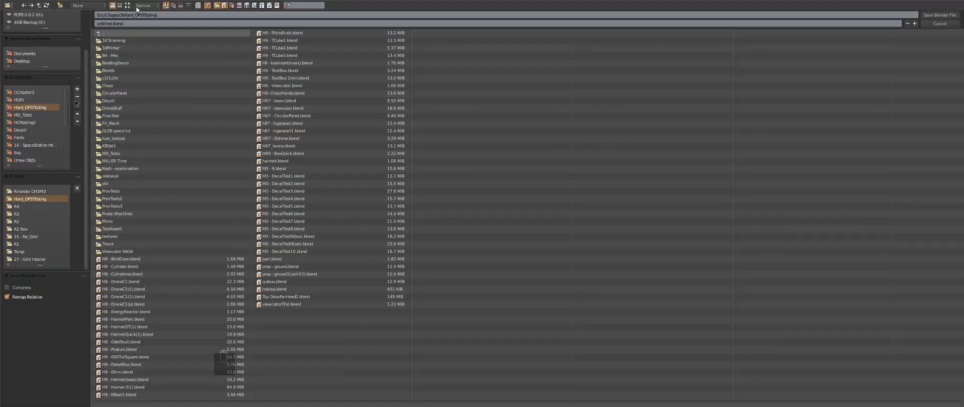
{"action": "left_click", "coordinate": [180, 5]}
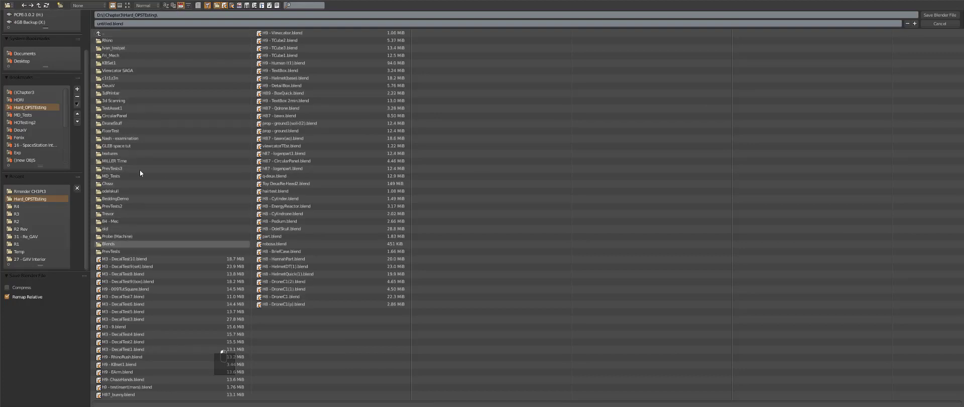
{"action": "left_click", "coordinate": [131, 22]}
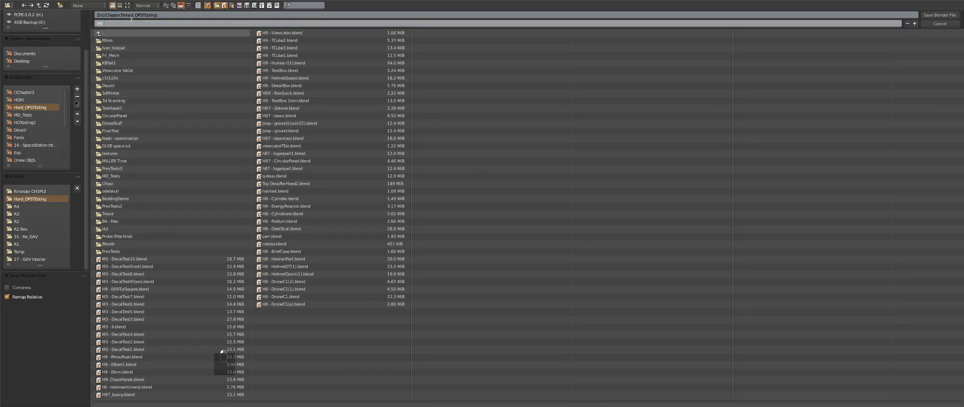
{"action": "type", "text": "H9 - Pde"}
{"action": "key", "text": "Return"}
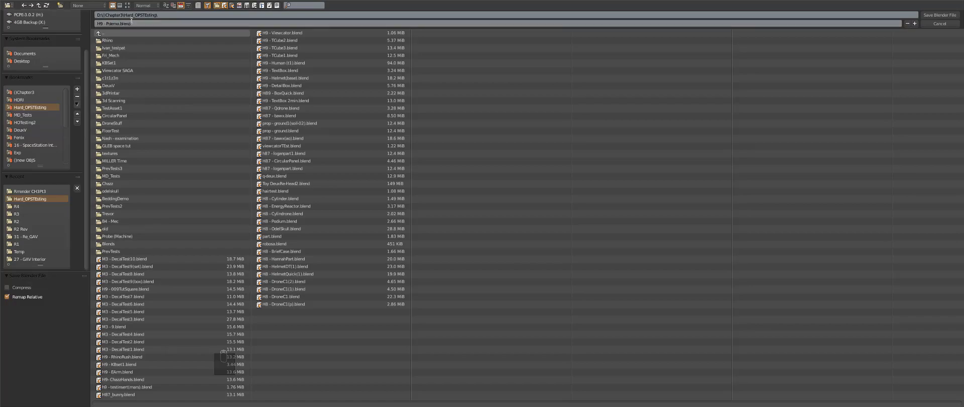
{"action": "key", "text": "Return"}
Duplicate the small insert stored on the hidden cutter layer and move the copy to layer 1
{"action": "scroll", "coordinate": [469, 232], "scroll_direction": "up", "scroll_amount": 4}
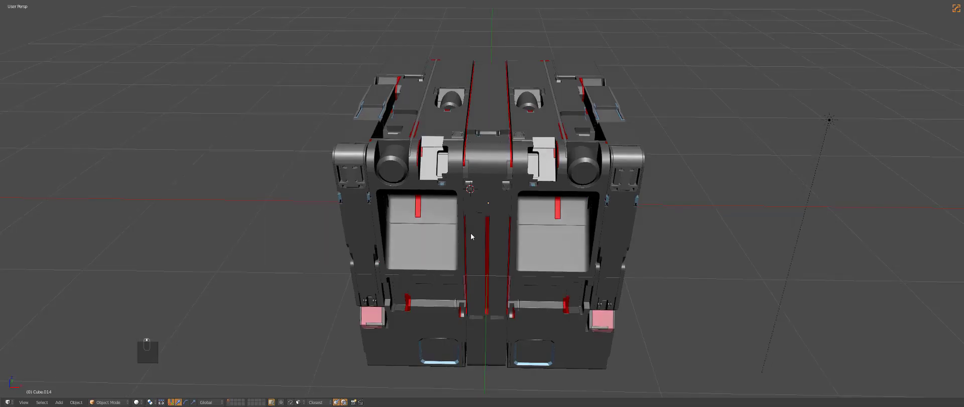
{"action": "scroll", "coordinate": [483, 224], "scroll_direction": "down", "scroll_amount": 4}
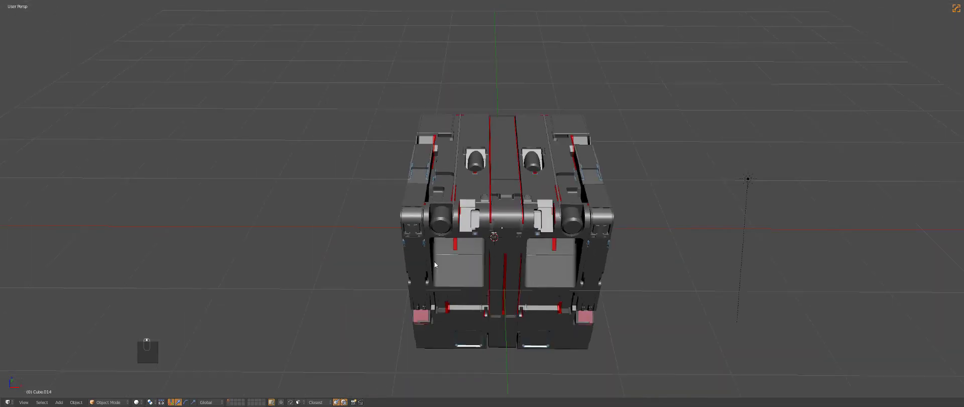
{"action": "key", "text": "alt+1"}
{"action": "key", "text": "a"}
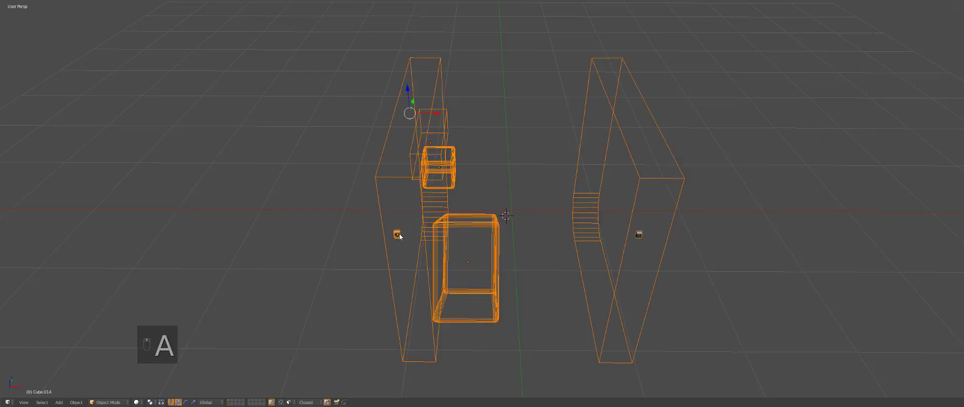
{"action": "key", "text": "a"}
{"action": "key", "text": "a"}
{"action": "right_click", "coordinate": [398, 239]}
{"action": "key", "text": "shift+d"}
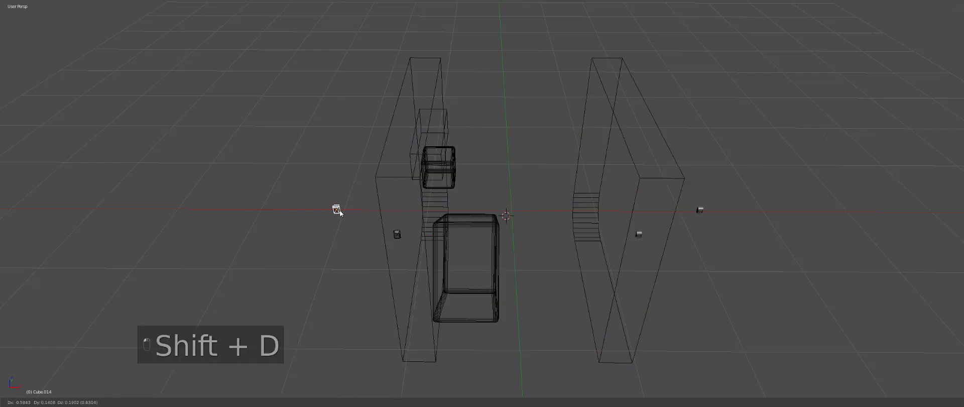
{"action": "left_click", "coordinate": [339, 210]}
{"action": "key", "text": "m"}
{"action": "key", "text": "1"}
{"action": "scroll", "coordinate": [339, 213], "scroll_direction": "up", "scroll_amount": 4}
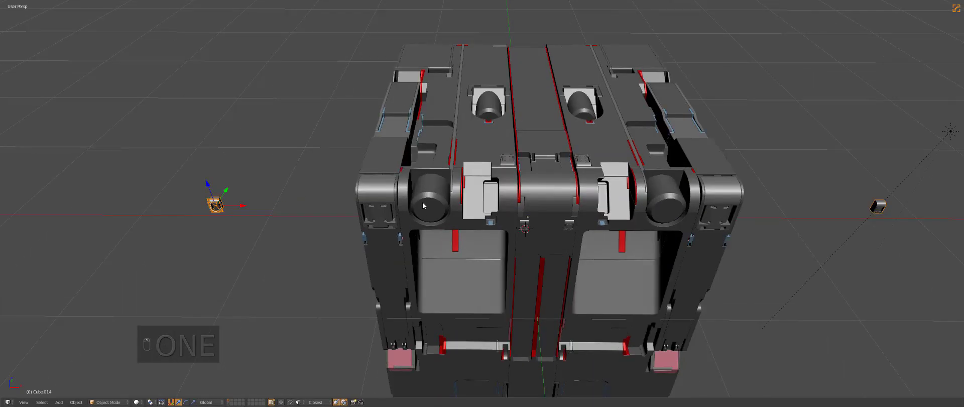
Move the copied insert onto the light grey plate on the left half of the cube's upper front edge
{"action": "key", "text": "g"}
{"action": "left_click", "coordinate": [695, 199]}
{"action": "scroll", "coordinate": [695, 199], "scroll_direction": "up", "scroll_amount": 5}
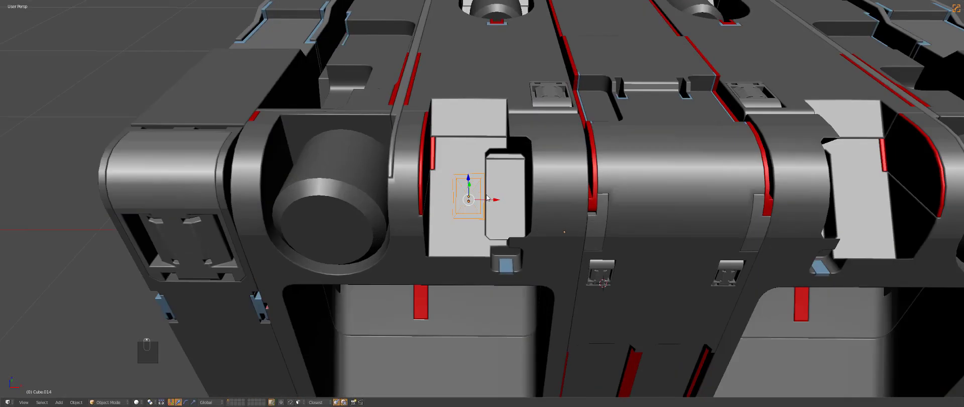
{"action": "key", "text": "a"}
{"action": "right_click", "coordinate": [457, 190]}
{"action": "right_click_drag", "start_coordinate": [456, 190], "coordinate": [469, 171]}
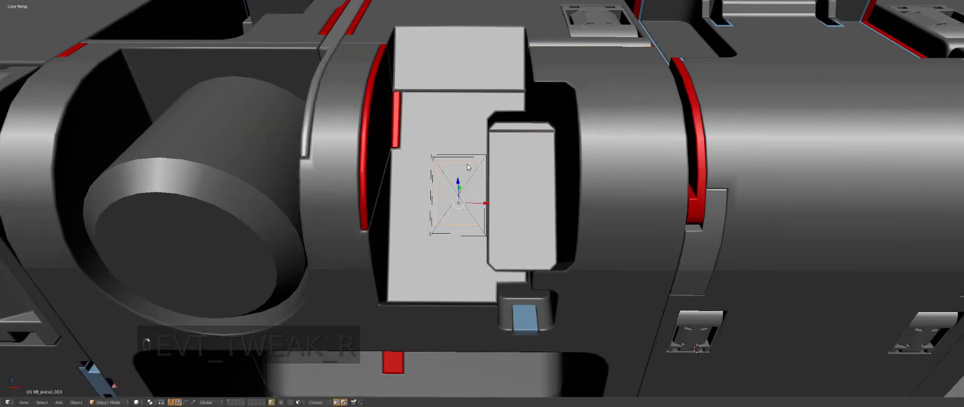
Shift the insert onto the small raised block beside the plate, enlarge it to nearly the block's width and fine-tune its position
{"action": "key", "text": "z"}
{"action": "key", "text": "g"}
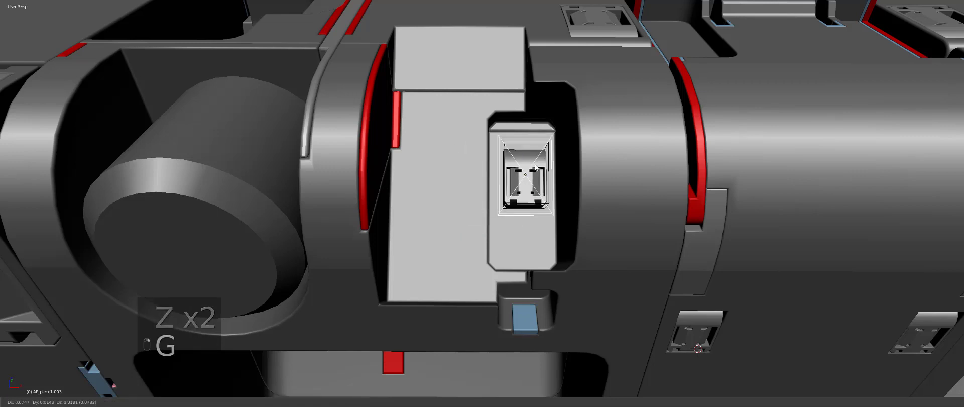
{"action": "key", "text": "s"}
{"action": "left_click", "coordinate": [567, 206]}
{"action": "key", "text": "g"}
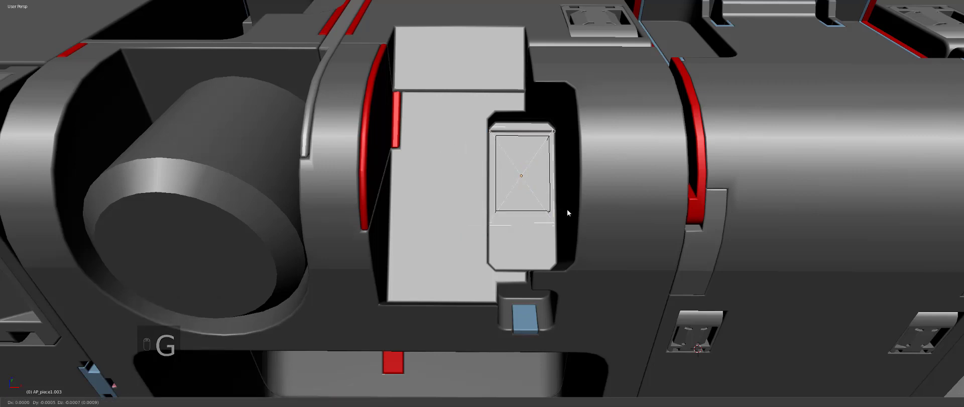
{"action": "left_click", "coordinate": [567, 210]}
{"action": "key", "text": "c"}
{"action": "key", "text": "g"}
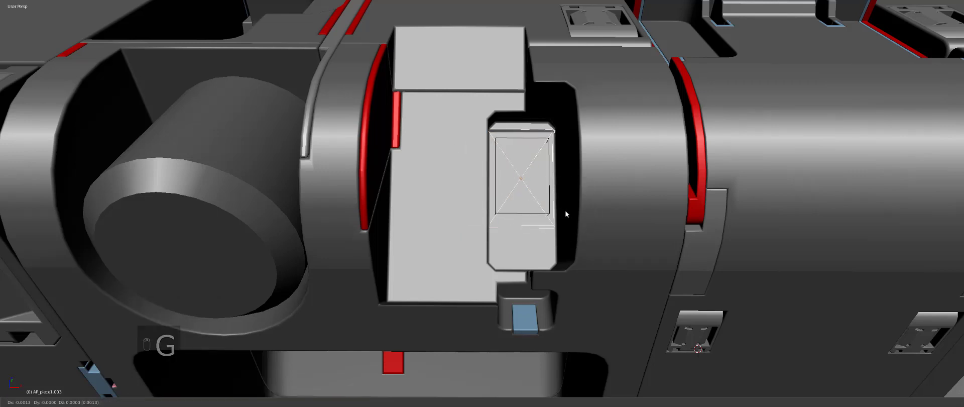
{"action": "left_click", "coordinate": [566, 211]}
Merge the enlarged insert into the small raised block with Hard Ops and open the merged panel's mesh for editing
{"action": "right_click", "coordinate": [591, 201], "text": "shift"}
{"action": "key", "text": "d"}
{"action": "key", "text": "q"}
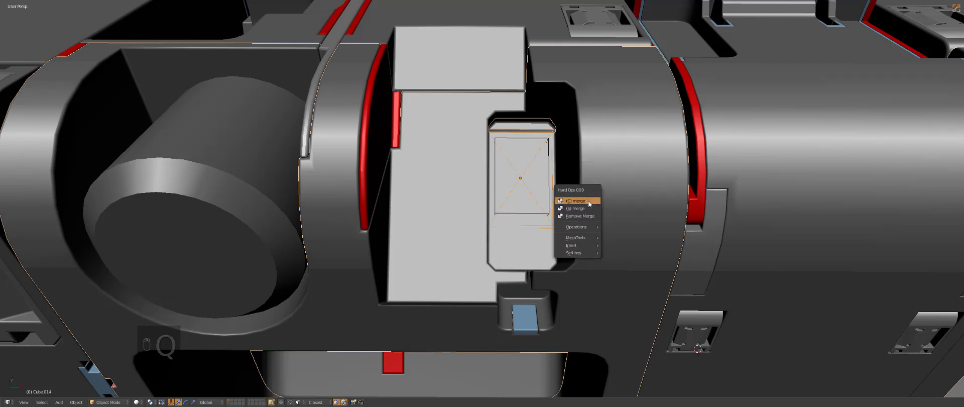
{"action": "left_click", "coordinate": [588, 200]}
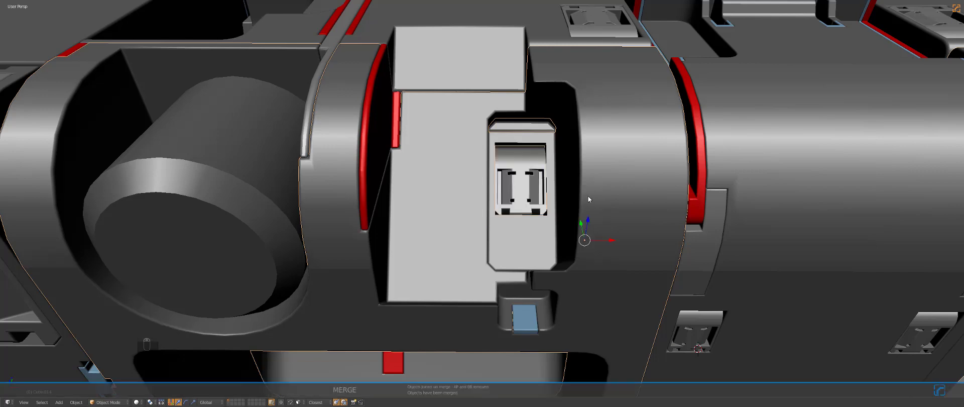
{"action": "key", "text": "q"}
{"action": "left_click", "coordinate": [588, 194]}
{"action": "mouse_move", "coordinate": [541, 162]}
{"action": "middle_mouse_down"}
{"action": "mouse_move", "coordinate": [562, 156]}
{"action": "mouse_move", "coordinate": [559, 134]}
{"action": "mouse_move", "coordinate": [551, 153]}
{"action": "mouse_move", "coordinate": [516, 136]}
{"action": "mouse_move", "coordinate": [545, 160]}
{"action": "mouse_move", "coordinate": [540, 170]}
{"action": "middle_mouse_up"}
{"action": "key", "text": "Tab"}
{"action": "key", "text": "KP_7"}
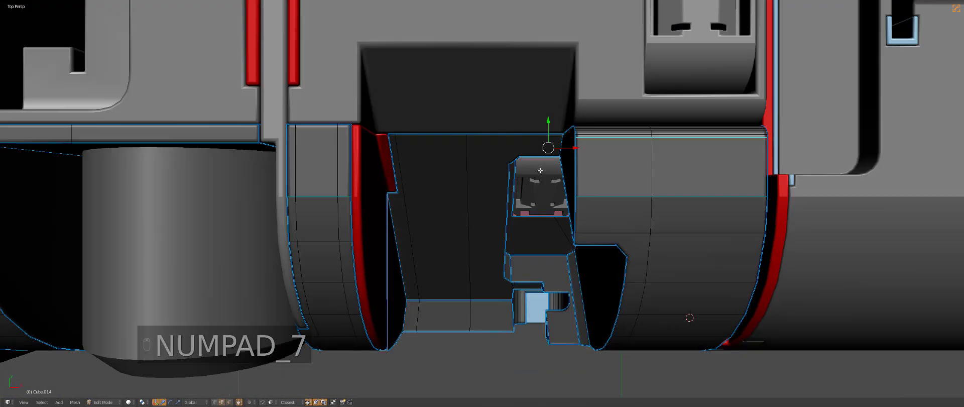
{"action": "key", "text": "KP_5"}
{"action": "key", "text": "z"}
{"action": "key", "text": "a"}
{"action": "key", "text": "alt+w"}
{"action": "key", "text": "a"}
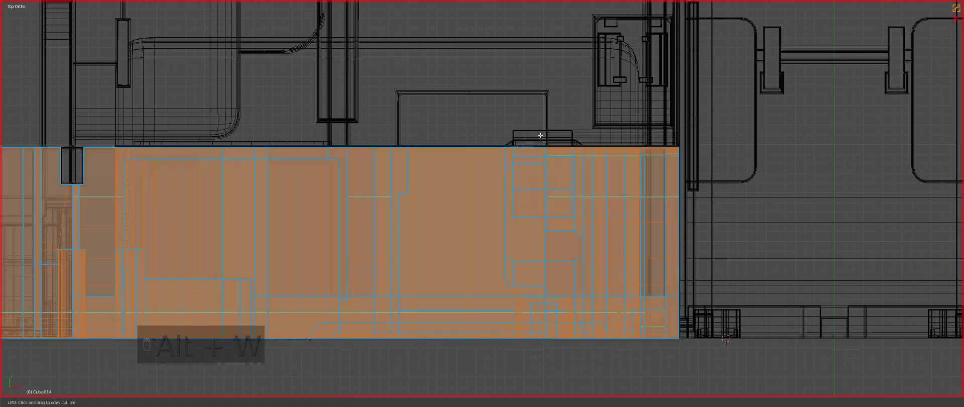
{"action": "key", "text": "a"}
{"action": "right_click", "coordinate": [540, 198]}
{"action": "key", "text": "s"}
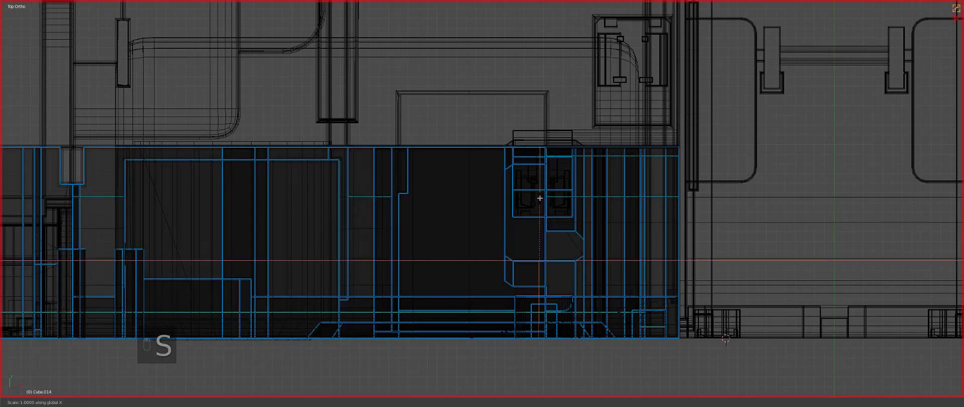
{"action": "key", "text": "z"}
Dissolve the stray diagonal edge below the merged insert and the one near its upper corner, and leave mesh editing
{"action": "middle_click_drag", "start_coordinate": [539, 199], "coordinate": [588, 220]}
{"action": "right_click", "coordinate": [628, 241]}
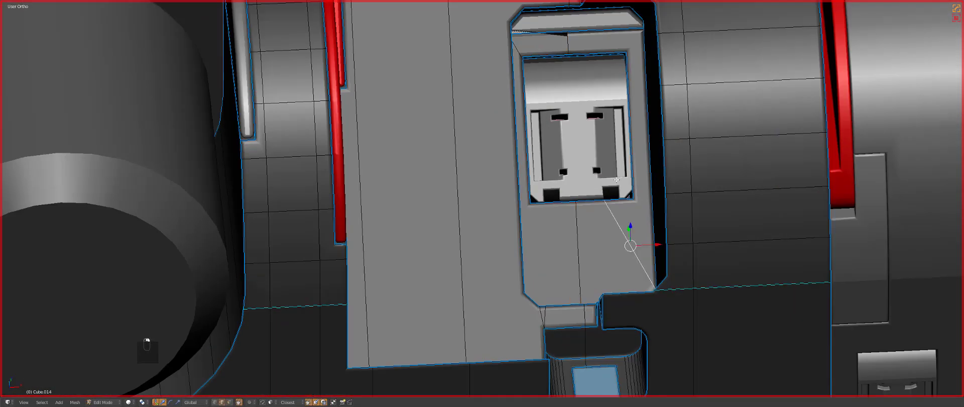
{"action": "key", "text": "ctrl+x"}
{"action": "middle_click_drag", "start_coordinate": [628, 241], "coordinate": [549, 211]}
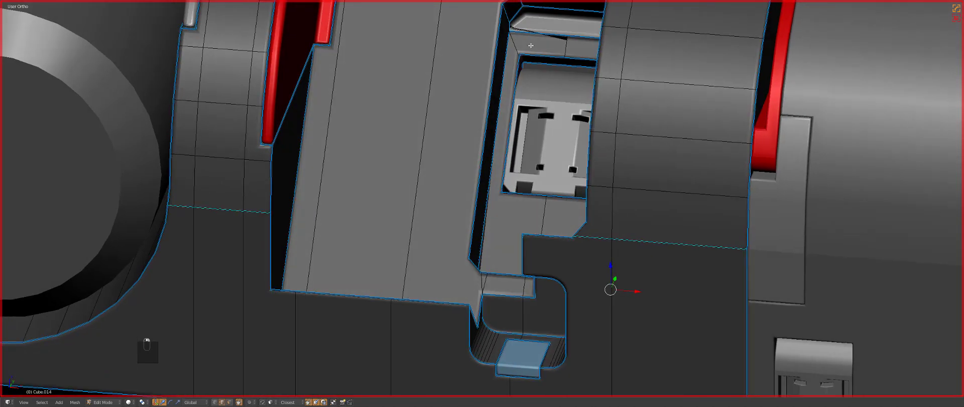
{"action": "right_click", "coordinate": [530, 45]}
{"action": "key", "text": "ctrl+x"}
{"action": "key", "text": "Tab"}
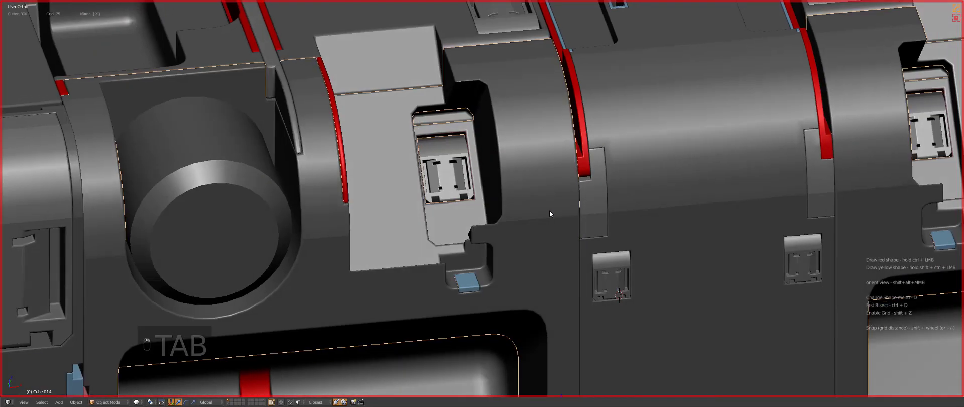
Inspect the whole cube from the front and from above, including a rendered preview
{"action": "key", "text": "a"}
{"action": "key", "text": "a"}
{"action": "scroll", "coordinate": [549, 209], "scroll_direction": "down", "scroll_amount": 2}
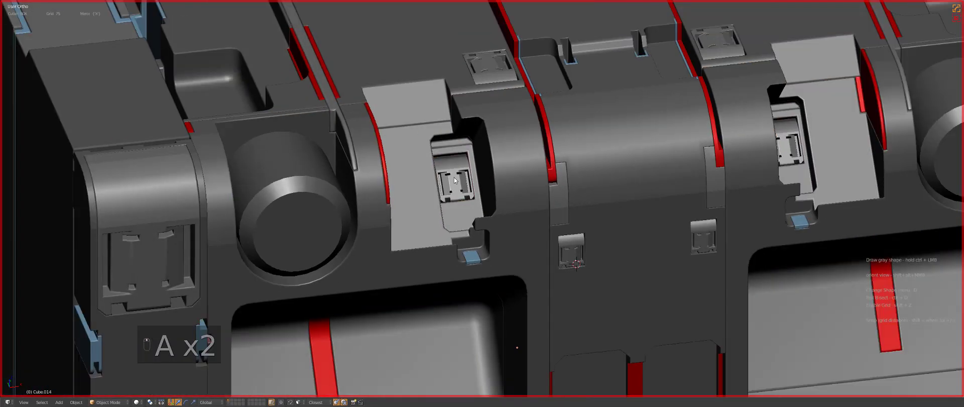
{"action": "right_click", "coordinate": [454, 176]}
{"action": "key", "text": "a"}
{"action": "scroll", "coordinate": [497, 183], "scroll_direction": "down", "scroll_amount": 6}
{"action": "key", "text": "KP_1"}
{"action": "key", "text": "KP_5"}
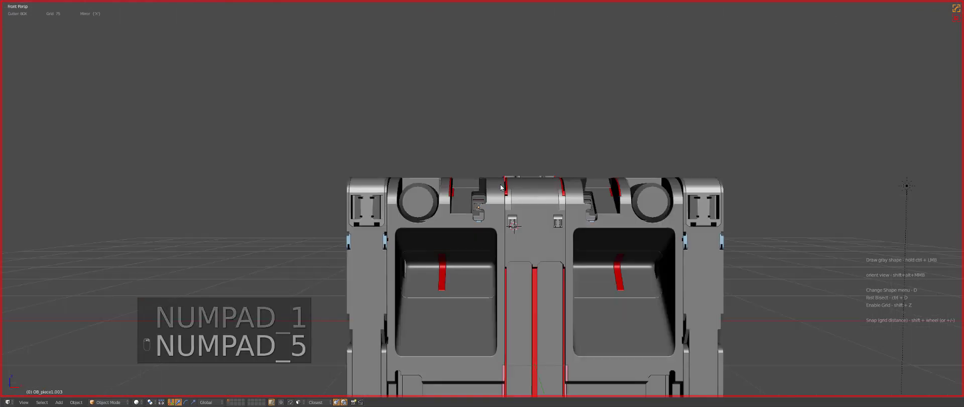
{"action": "key", "text": "KP_8"}
{"action": "key", "text": "KP_8"}
{"action": "key", "text": "KP_8"}
{"action": "scroll", "coordinate": [482, 180], "scroll_direction": "down", "scroll_amount": 4}
{"action": "scroll", "coordinate": [472, 177], "scroll_direction": "up", "scroll_amount": 3}
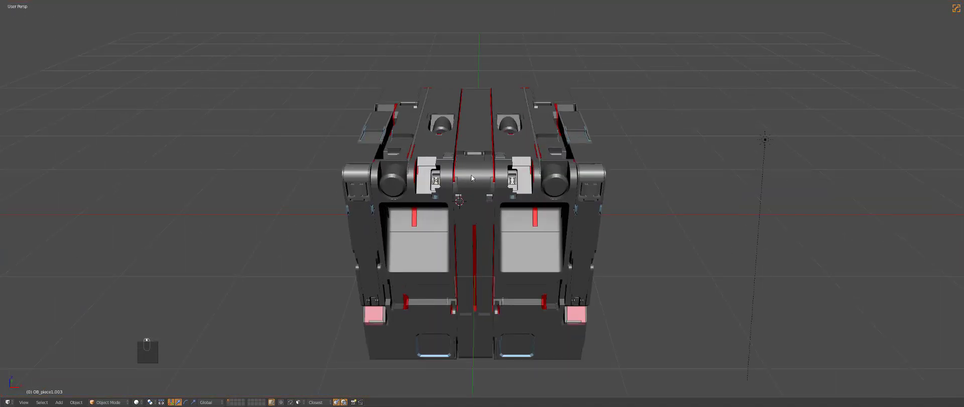
{"action": "middle_click_drag", "start_coordinate": [473, 179], "coordinate": [483, 195]}
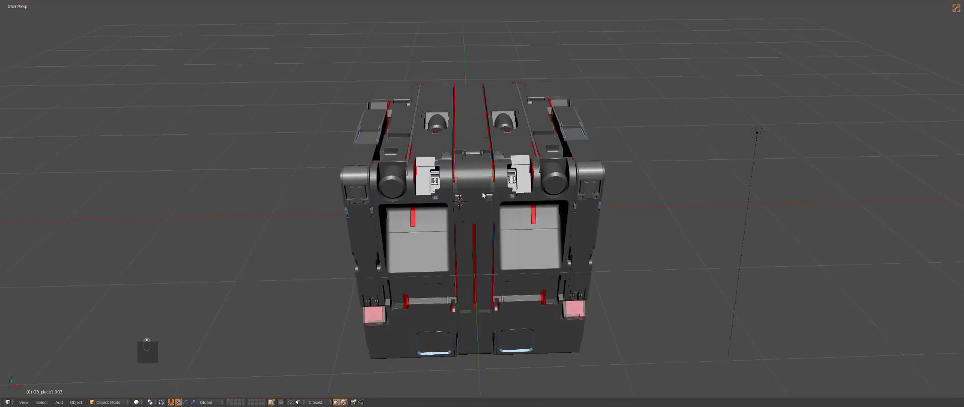
{"action": "key", "text": "shift+z"}
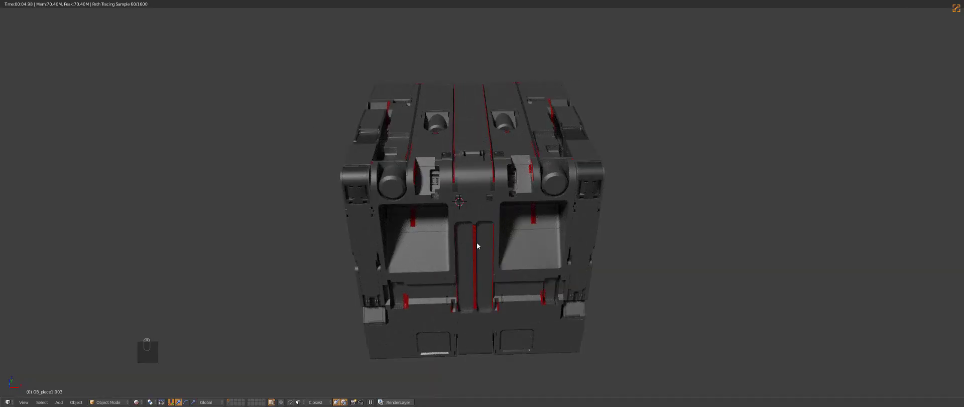
{"action": "key", "text": "z"}
{"action": "key", "text": "z"}
{"action": "key", "text": "z"}
Cut a shallow rectangular recess across the front face of the cube's central strip with BoxCutter, working from the side view
{"action": "mouse_move", "coordinate": [477, 242]}
{"action": "middle_mouse_down"}
{"action": "mouse_move", "coordinate": [543, 269]}
{"action": "mouse_move", "coordinate": [506, 264]}
{"action": "middle_mouse_up"}
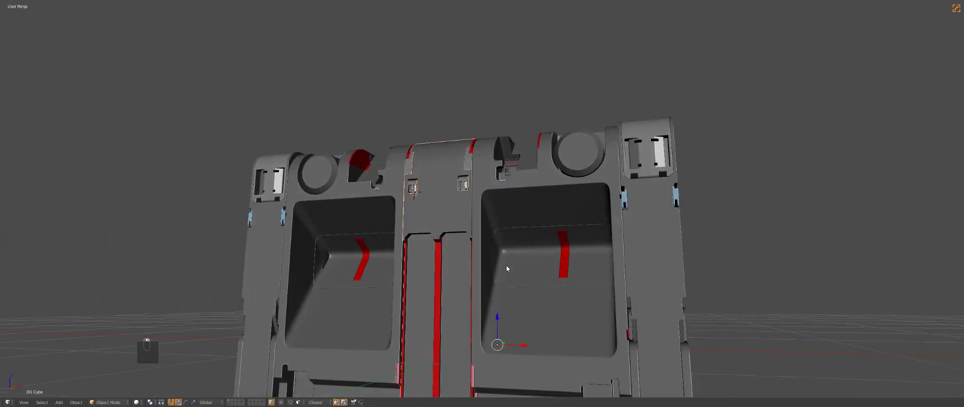
{"action": "key", "text": "z"}
{"action": "key", "text": "KP_1"}
{"action": "key", "text": "KP_3"}
{"action": "key", "text": "KP_5"}
{"action": "key", "text": "KP_Decimal"}
{"action": "key", "text": "z"}
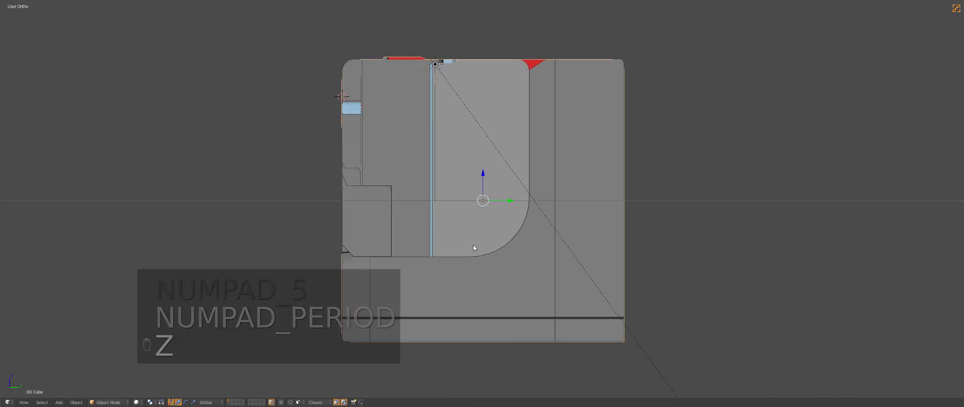
{"action": "key", "text": "z"}
{"action": "key", "text": "alt+w"}
{"action": "left_click_drag", "start_coordinate": [431, 181], "coordinate": [438, 170]}
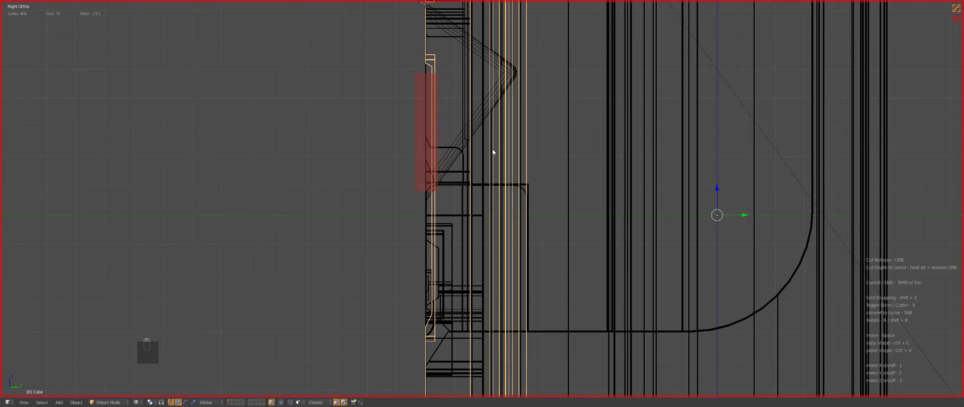
{"action": "key", "text": "KP_1"}
{"action": "key", "text": "z"}
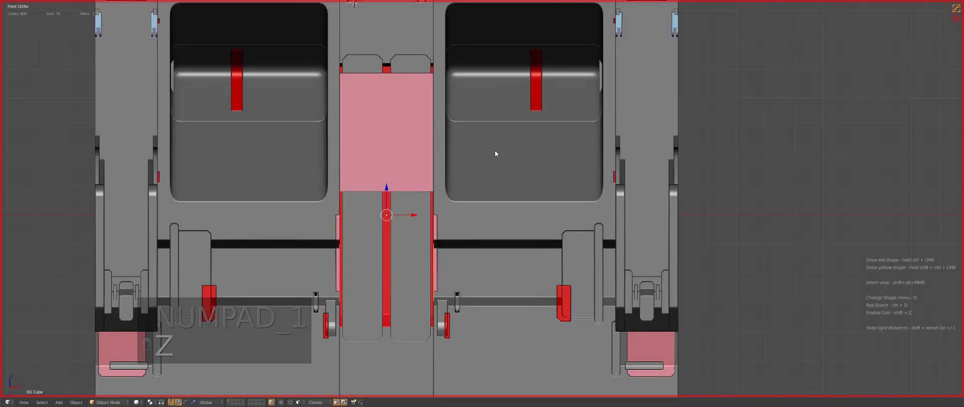
{"action": "key", "text": "a"}
Cut a narrow notch into the lower front panel's bottom edge, at the inner end next to the central strip
{"action": "key", "text": "KP_5"}
{"action": "scroll", "coordinate": [581, 174], "scroll_direction": "down", "scroll_amount": 3}
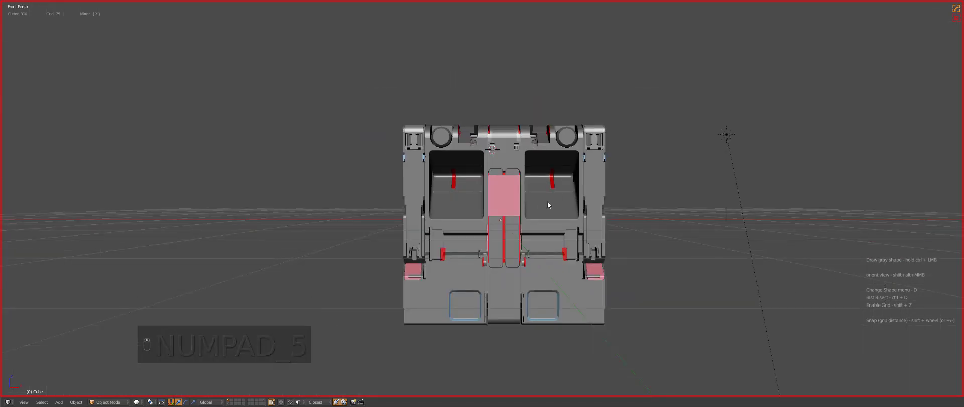
{"action": "scroll", "coordinate": [425, 294], "scroll_direction": "up", "scroll_amount": 3}
{"action": "right_click", "coordinate": [429, 335]}
{"action": "key", "text": "z"}
{"action": "key", "text": "KP_5"}
{"action": "key", "text": "z"}
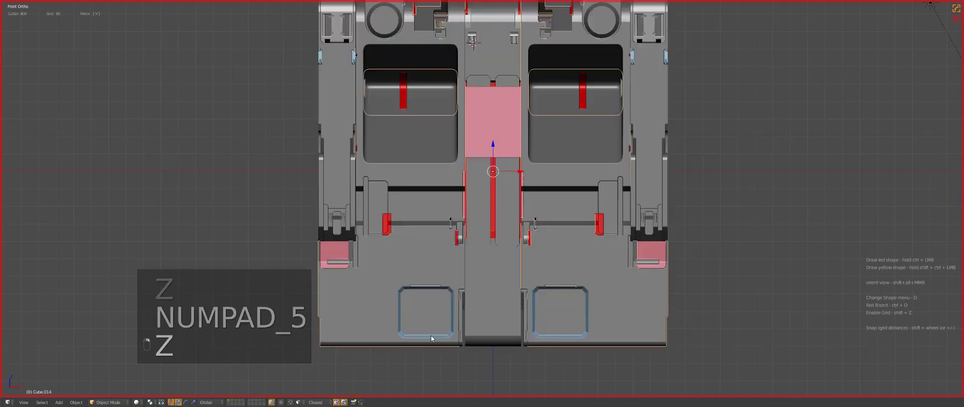
{"action": "key", "text": "KP_Decimal"}
{"action": "middle_click_drag", "start_coordinate": [425, 330], "coordinate": [496, 193]}
{"action": "scroll", "coordinate": [421, 326], "scroll_direction": "up", "scroll_amount": 1}
{"action": "scroll", "coordinate": [496, 193], "scroll_direction": "up", "scroll_amount": 6}
{"action": "key", "text": "a"}
{"action": "right_click", "coordinate": [579, 269]}
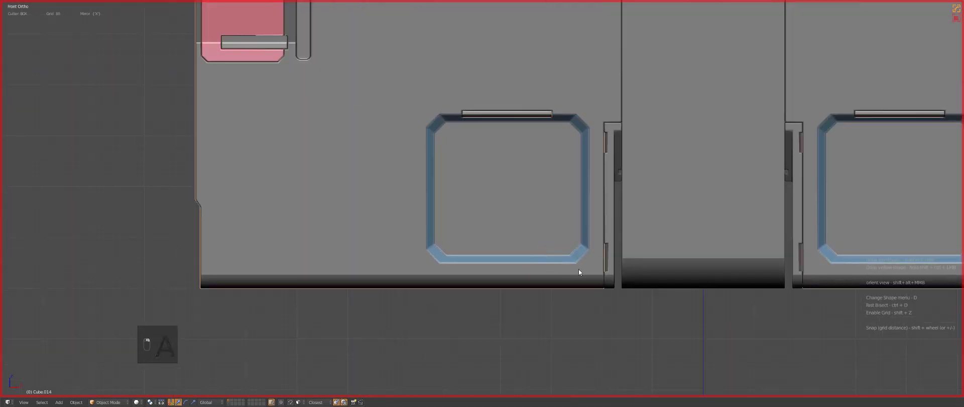
{"action": "left_click_drag", "start_coordinate": [595, 266], "coordinate": [599, 311], "text": "ctrl"}
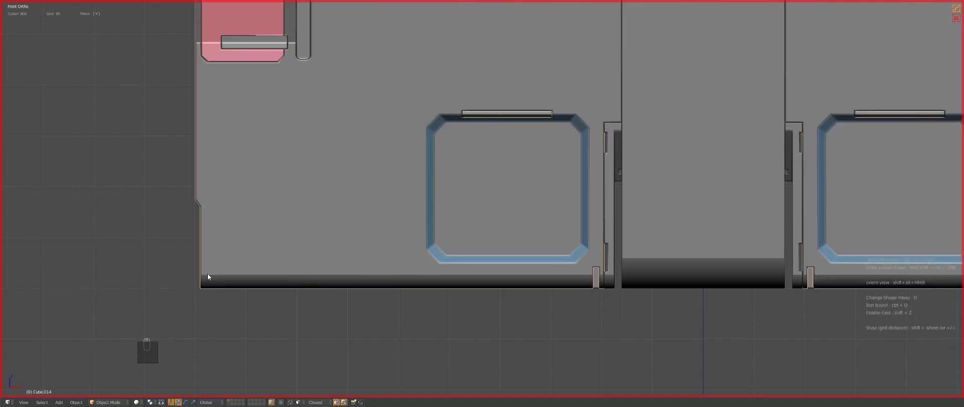
Cut a second small notch into the lower front panel's bottom edge at its outer corner
{"action": "left_click_drag", "start_coordinate": [205, 274], "coordinate": [217, 313], "text": "ctrl"}
{"action": "scroll", "coordinate": [570, 268], "scroll_direction": "up", "scroll_amount": 1}
{"action": "scroll", "coordinate": [570, 268], "scroll_direction": "down", "scroll_amount": 4}
{"action": "key", "text": "a"}
{"action": "middle_click_drag", "start_coordinate": [565, 171], "coordinate": [468, 210], "text": "shift"}
{"action": "scroll", "coordinate": [468, 210], "scroll_direction": "down", "scroll_amount": 3}
{"action": "key", "text": "a"}
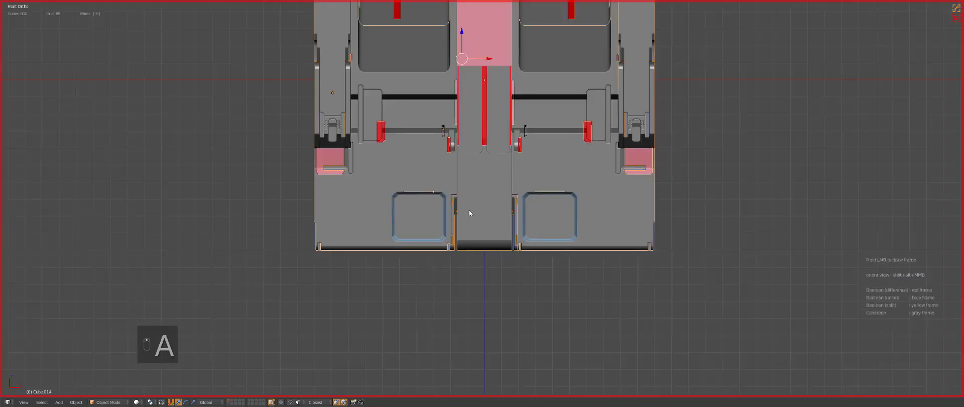
Review the new front recess and bottom notches from a raised front view, in both solid and rendered shading
{"action": "key", "text": "KP_5"}
{"action": "key", "text": "a"}
{"action": "scroll", "coordinate": [469, 210], "scroll_direction": "down", "scroll_amount": 4}
{"action": "middle_click_drag", "start_coordinate": [498, 128], "coordinate": [510, 246], "text": "shift"}
{"action": "scroll", "coordinate": [510, 246], "scroll_direction": "up", "scroll_amount": 2}
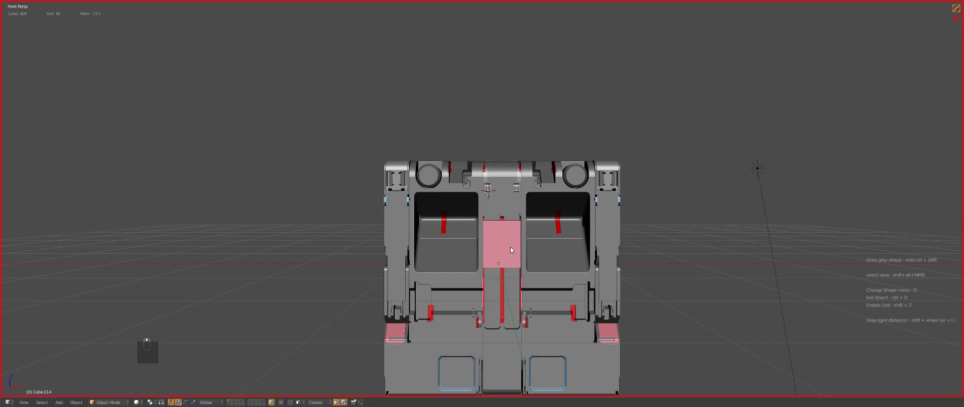
{"action": "key", "text": "KP_8"}
{"action": "key", "text": "KP_8"}
{"action": "key", "text": "KP_8"}
{"action": "key", "text": "KP_8"}
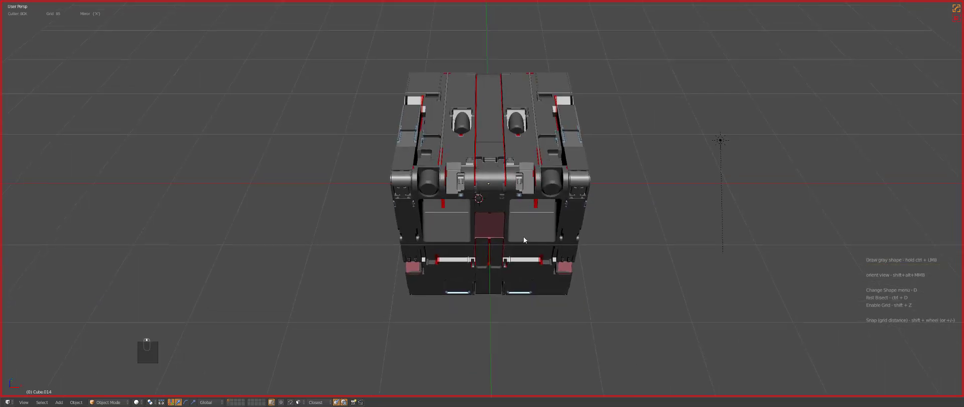
{"action": "key", "text": "Escape"}
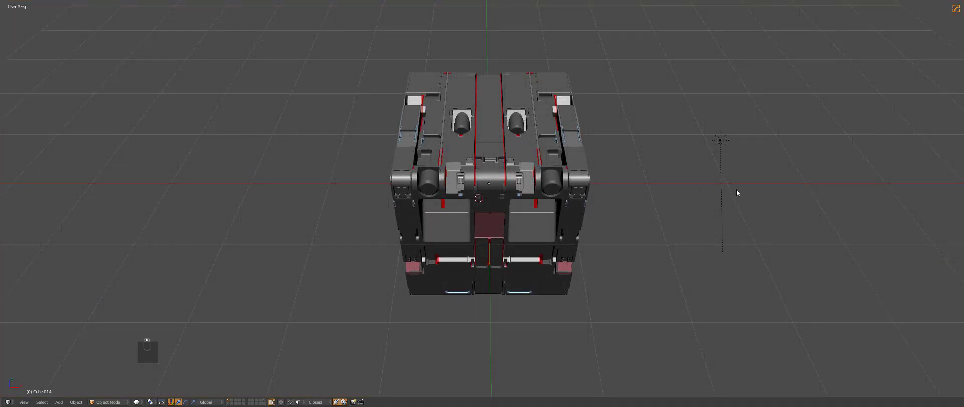
{"action": "key", "text": "shift+z"}
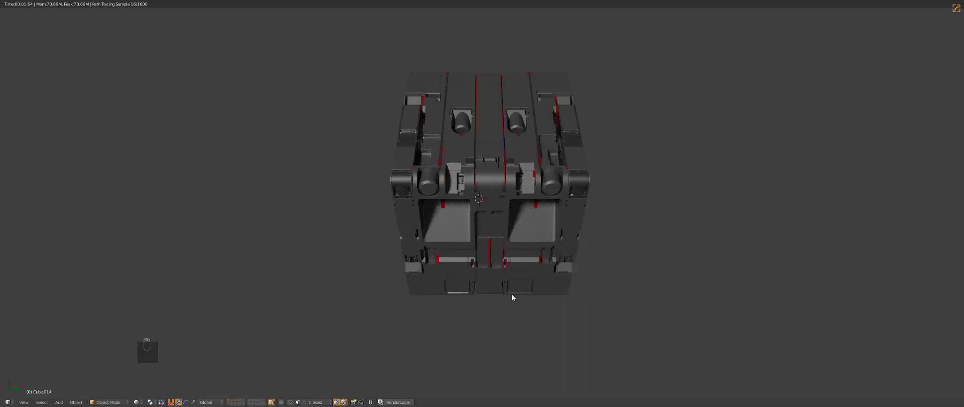
{"action": "key", "text": "shift+z"}
Set the cutting material for the front panel to Chrome in the Hard Ops helper
{"action": "key", "text": "KP_1"}
{"action": "key", "text": "KP_5"}
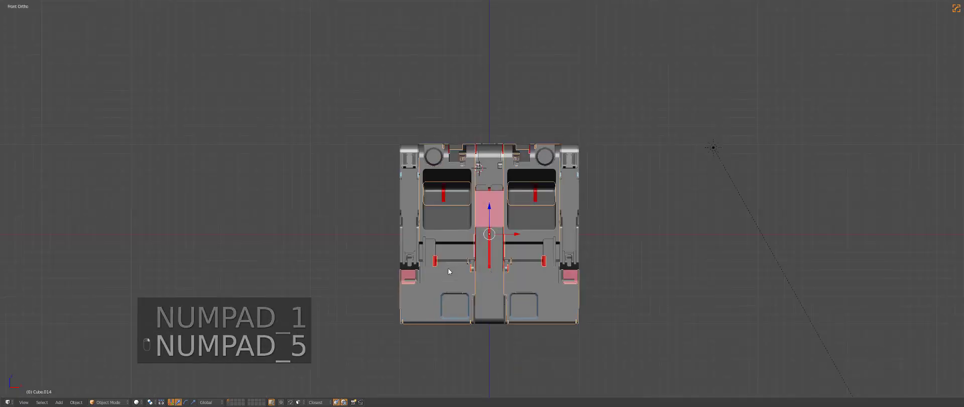
{"action": "key", "text": "KP_Decimal"}
{"action": "key", "text": "ctrl+grave"}
{"action": "left_click", "coordinate": [448, 386]}
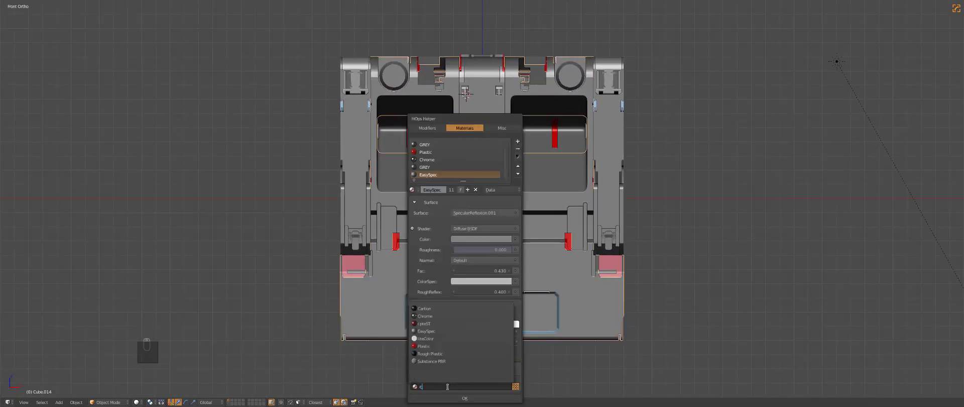
{"action": "type", "text": "c"}
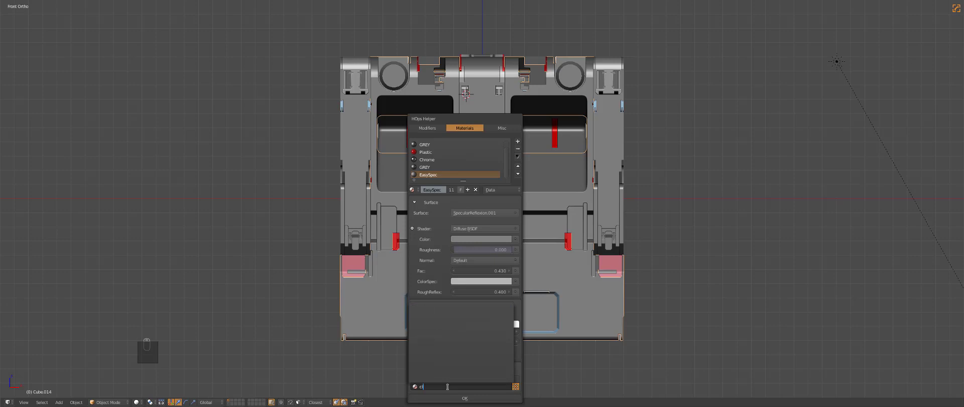
{"action": "type", "text": "hr"}
{"action": "key", "text": "Return"}
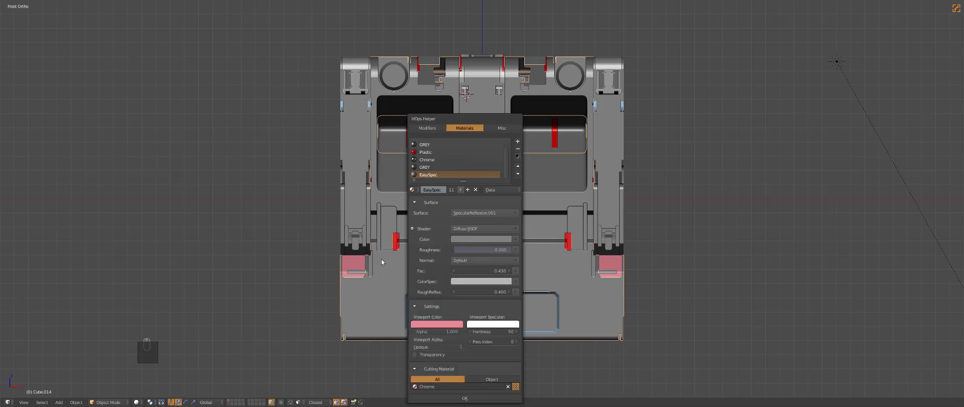
Draw a narrow vertical BoxCutter cut in the yellow shape mode along the outer edge of the front panel's tall raised bar
{"action": "scroll", "coordinate": [357, 254], "scroll_direction": "up", "scroll_amount": 5}
{"action": "middle_click_drag", "start_coordinate": [331, 266], "coordinate": [555, 219], "text": "shift"}
{"action": "key", "text": "a"}
{"action": "scroll", "coordinate": [426, 200], "scroll_direction": "up", "scroll_amount": 3}
{"action": "key", "text": "z"}
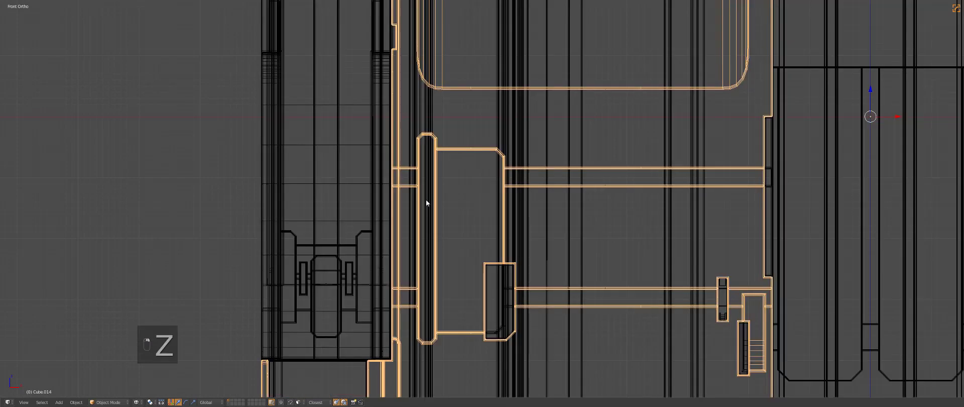
{"action": "key", "text": "z"}
{"action": "key", "text": "alt+w"}
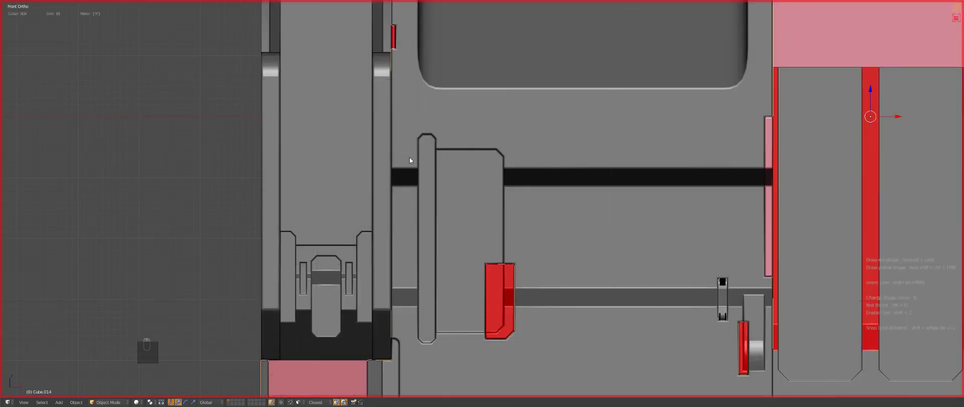
{"action": "left_click_drag", "start_coordinate": [412, 153], "coordinate": [425, 222]}
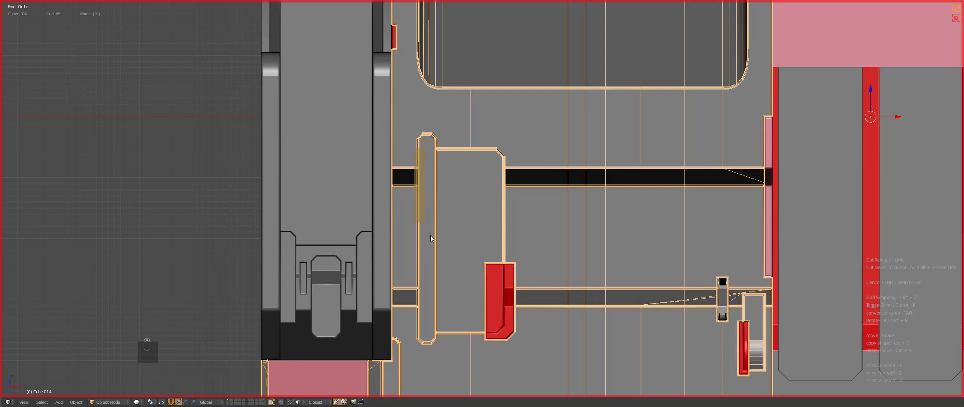
{"action": "left_click_drag", "start_coordinate": [429, 233], "coordinate": [429, 234]}
{"action": "scroll", "coordinate": [432, 243], "scroll_direction": "down", "scroll_amount": 3}
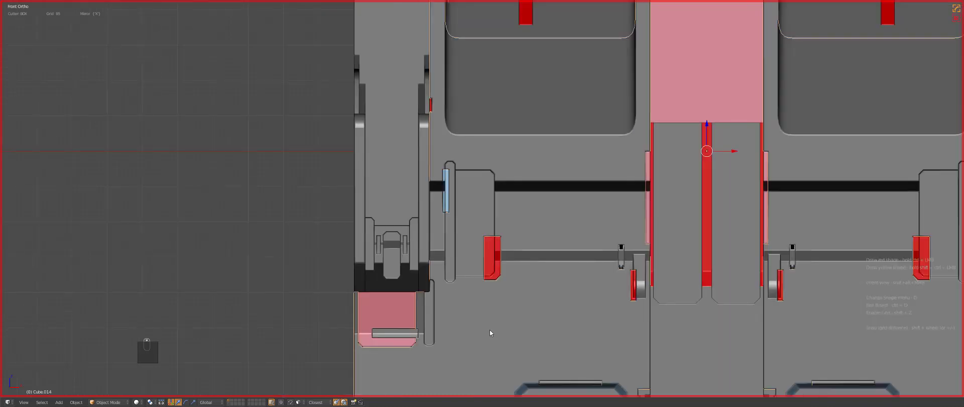
{"action": "key", "text": "a"}
{"action": "middle_click_drag", "start_coordinate": [483, 285], "coordinate": [508, 240], "text": "shift"}
{"action": "scroll", "coordinate": [508, 240], "scroll_direction": "up", "scroll_amount": 6}
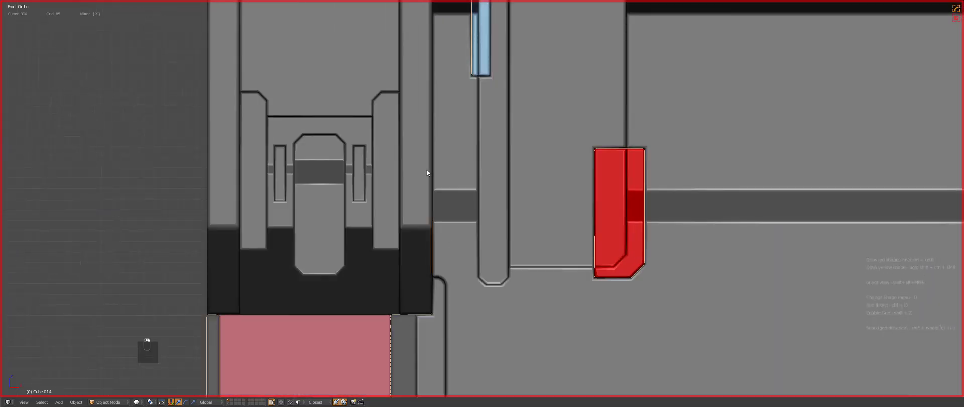
Try a narrow vertical yellow-shape BoxCutter cut along the front panel's outer edge beside the hinged block, and undo it
{"action": "left_click_drag", "start_coordinate": [427, 170], "coordinate": [439, 253], "text": "ctrl+shift"}
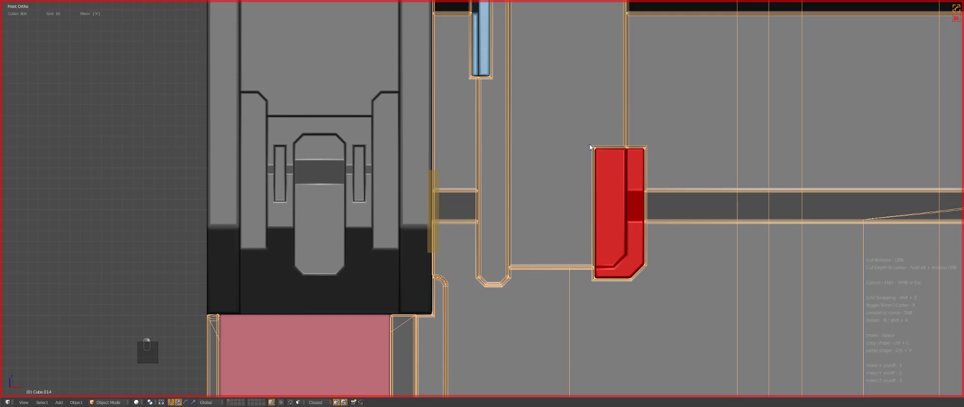
{"action": "key", "text": "ctrl+z"}
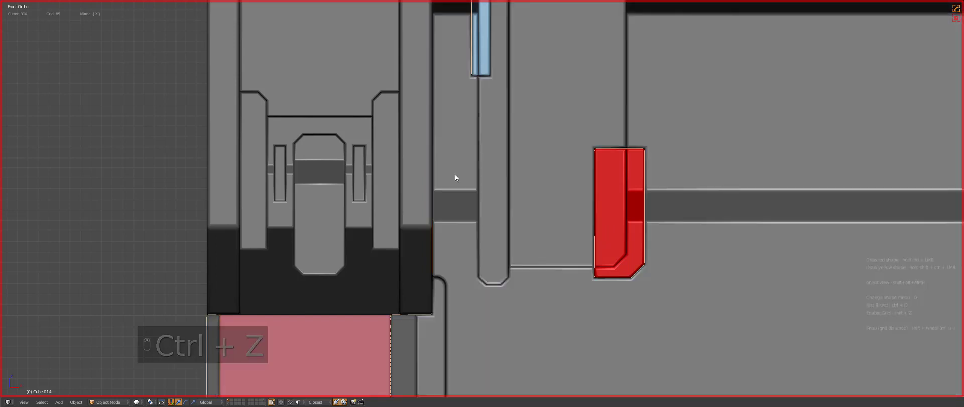
{"action": "key", "text": "a"}
{"action": "key", "text": "a"}
{"action": "key", "text": "a"}
{"action": "key", "text": "a"}
Try a wider yellow-shape BoxCutter cut across the front panel's outer edge in wireframe display, and undo it
{"action": "key", "text": "z"}
{"action": "key", "text": "z"}
{"action": "key", "text": "z"}
{"action": "key", "text": "z"}
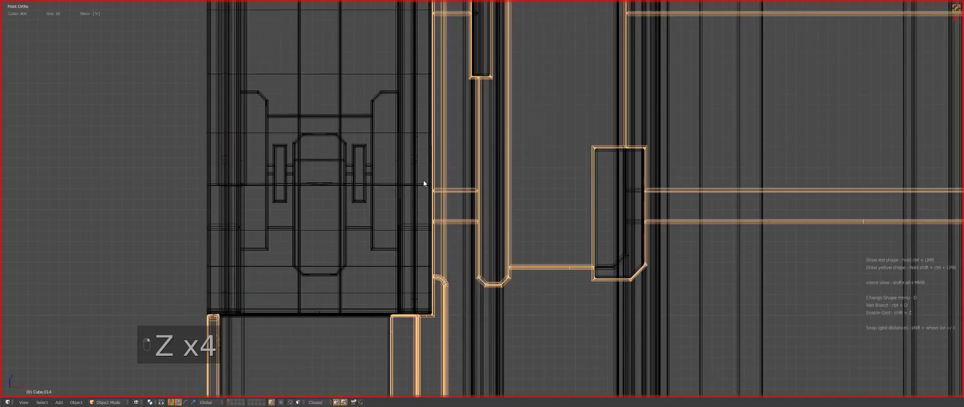
{"action": "left_click_drag", "start_coordinate": [416, 163], "coordinate": [450, 239], "text": "ctrl+shift"}
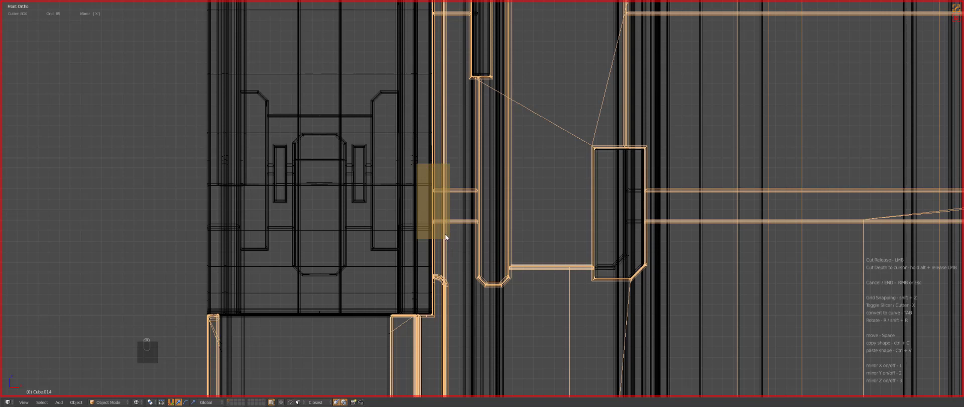
{"action": "left_click_drag", "start_coordinate": [447, 237], "coordinate": [447, 237], "text": "ctrl+shift"}
{"action": "key", "text": "z"}
{"action": "key", "text": "ctrl+z"}
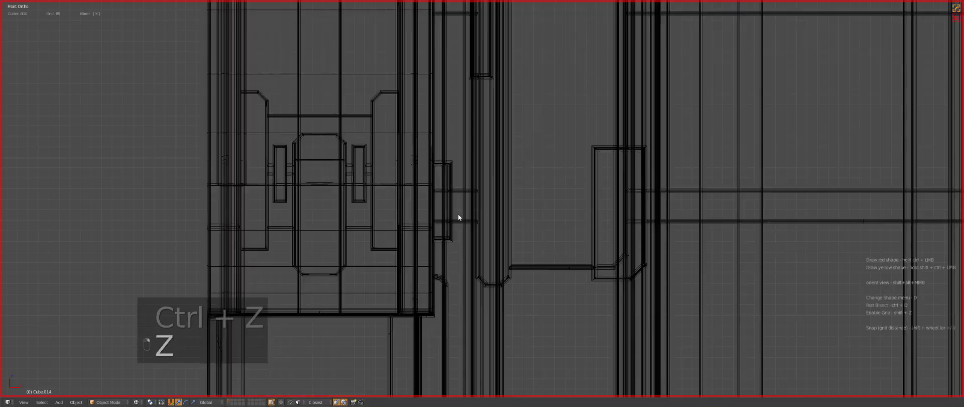
{"action": "key", "text": "ctrl+z"}
{"action": "key", "text": "z"}
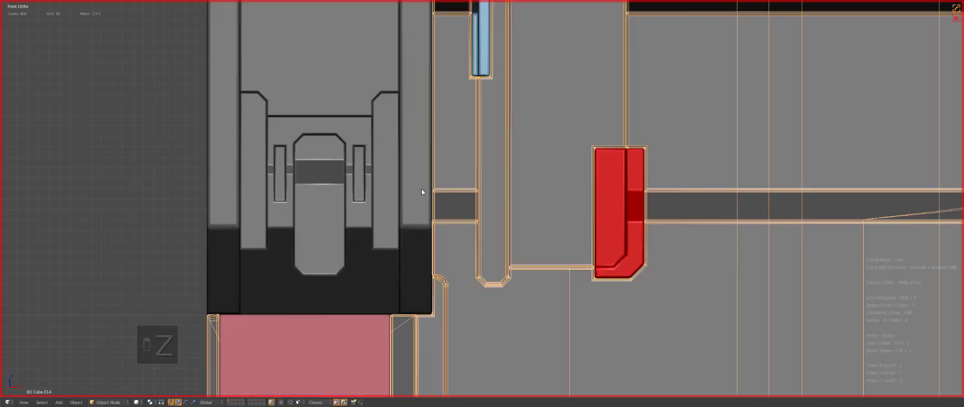
Try a slimmer, taller BoxCutter cut on the front panel's outer edge in solid shading, and undo it
{"action": "left_click_drag", "start_coordinate": [420, 189], "coordinate": [438, 245]}
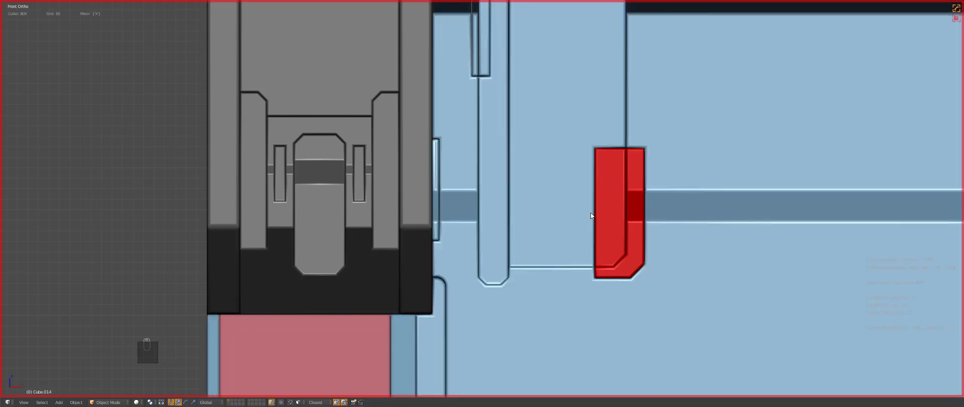
{"action": "key", "text": "z"}
{"action": "key", "text": "ctrl+z"}
{"action": "key", "text": "z"}
Isolate the front panel in local view and open its mesh for editing, with its outer side face in view
{"action": "middle_click_drag", "start_coordinate": [455, 209], "coordinate": [475, 216]}
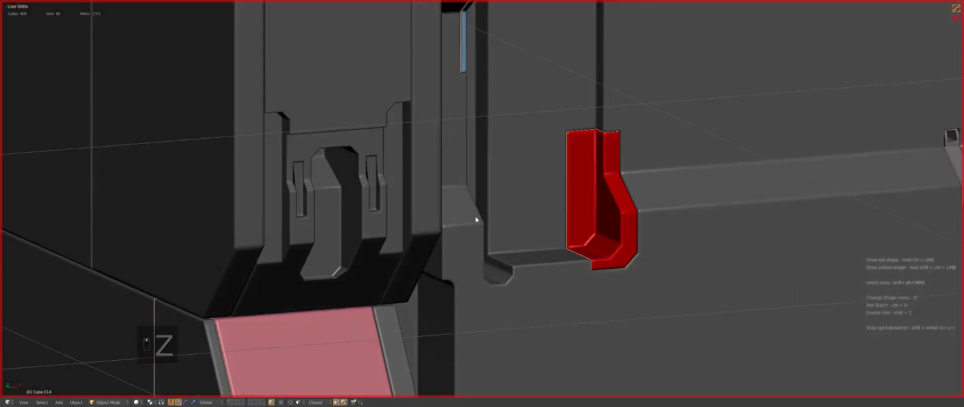
{"action": "key", "text": "z"}
{"action": "key", "text": "KP_Divide"}
{"action": "key", "text": "z"}
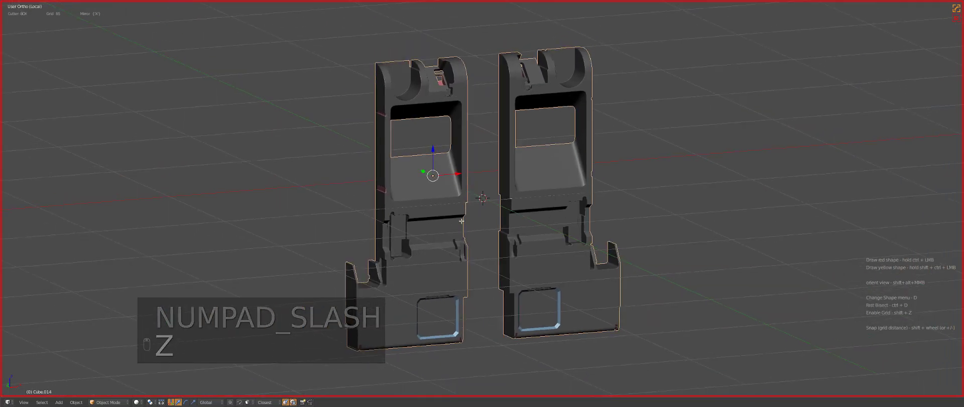
{"action": "key", "text": "Tab"}
{"action": "middle_click_drag", "start_coordinate": [445, 194], "coordinate": [420, 197]}
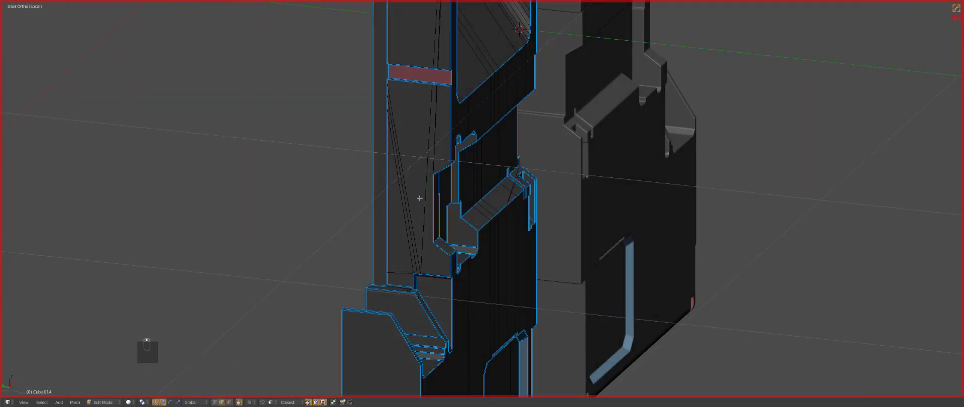
Dissolve the stray long edges crossing the panel's outer side face below the red strip
{"action": "scroll", "coordinate": [591, 199], "scroll_direction": "up", "scroll_amount": 8}
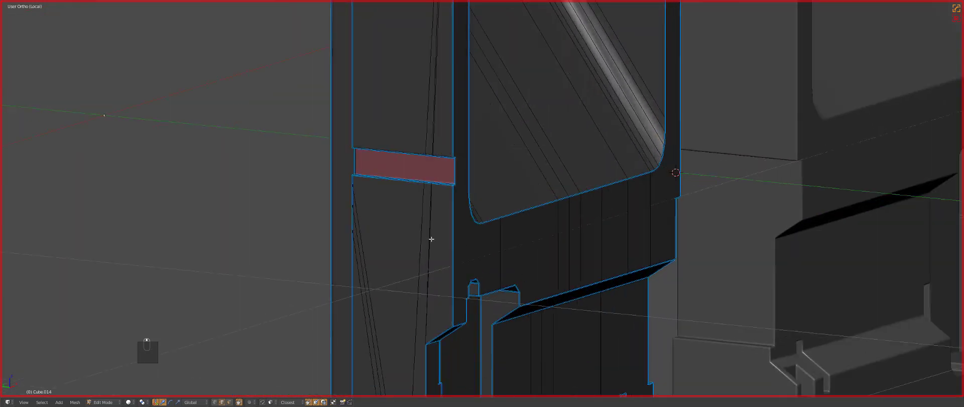
{"action": "key", "text": "g"}
{"action": "left_click", "coordinate": [452, 246]}
{"action": "scroll", "coordinate": [430, 254], "scroll_direction": "up", "scroll_amount": 3}
{"action": "middle_click_drag", "start_coordinate": [430, 254], "coordinate": [474, 210]}
{"action": "key", "text": "g"}
{"action": "left_click", "coordinate": [415, 197]}
{"action": "key", "text": "ctrl+x"}
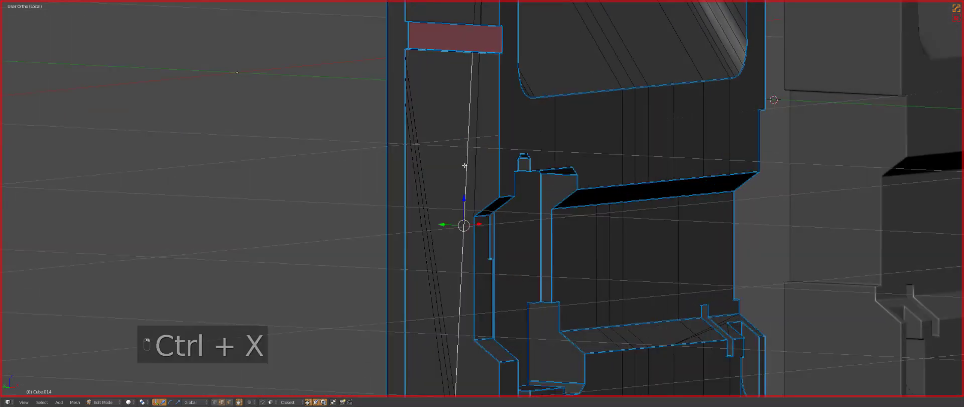
{"action": "key", "text": "ctrl+x"}
{"action": "key", "text": "ctrl+x"}
{"action": "key", "text": "ctrl+x"}
{"action": "key", "text": "ctrl+x"}
{"action": "key", "text": "ctrl+x"}
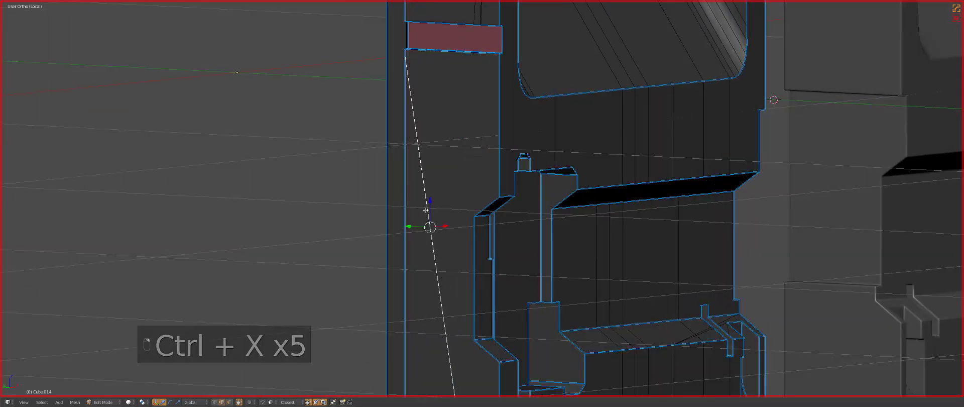
Dissolve the remaining stray edges at the lower end of the panel's side face, near the stepped bracket
{"action": "middle_click_drag", "start_coordinate": [450, 217], "coordinate": [485, 224]}
{"action": "right_click", "coordinate": [464, 274]}
{"action": "key", "text": "ctrl+x"}
{"action": "key", "text": "ctrl+x"}
{"action": "key", "text": "ctrl+x"}
{"action": "key", "text": "ctrl+x"}
{"action": "key", "text": "ctrl+x"}
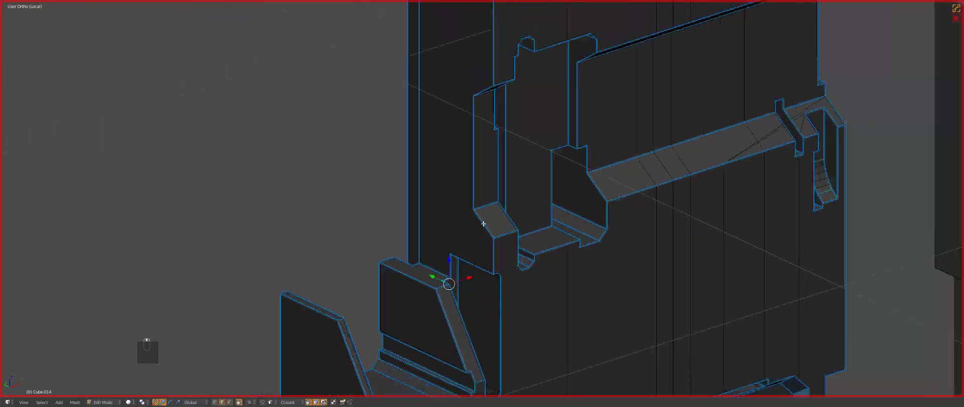
Leave mesh editing and local view, and show the whole model in front wireframe view
{"action": "key", "text": "Tab"}
{"action": "key", "text": "KP_Divide"}
{"action": "key", "text": "z"}
{"action": "key", "text": "KP_1"}
{"action": "key", "text": "z"}
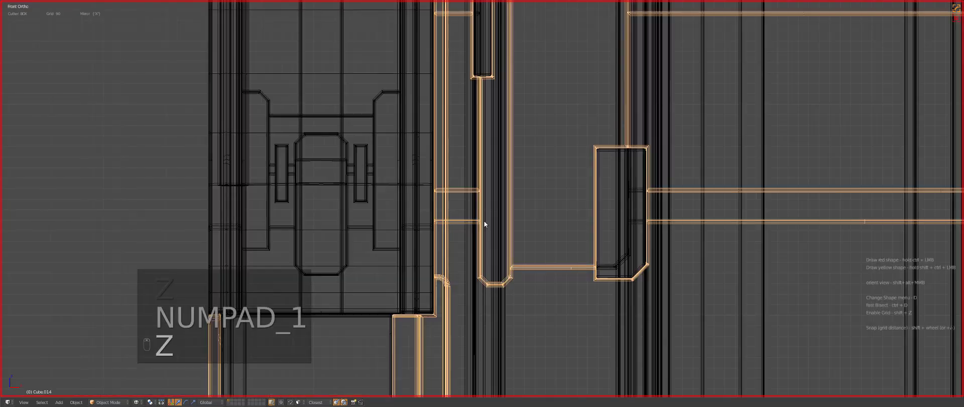
{"action": "key", "text": "z"}
{"action": "key", "text": "z"}
Try a tall, narrow yellow-shape BoxCutter cut over the cleaned outer edge of the front panel, and undo it
{"action": "scroll", "coordinate": [437, 194], "scroll_direction": "up", "scroll_amount": 4}
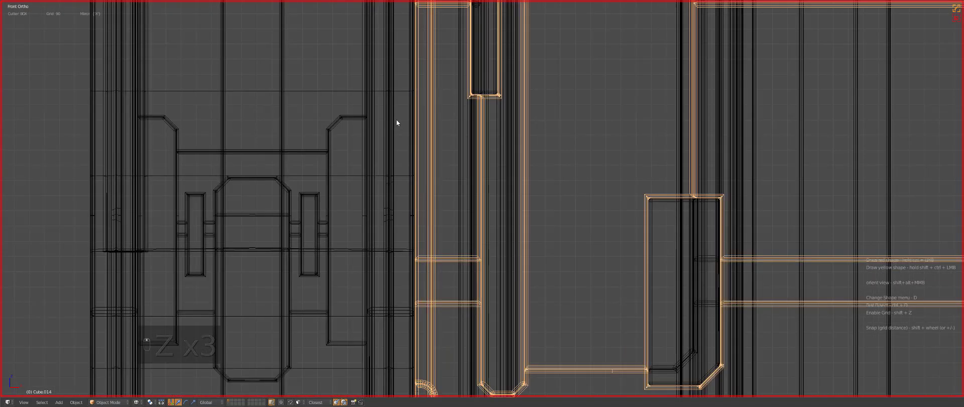
{"action": "left_click_drag", "start_coordinate": [396, 119], "coordinate": [423, 284], "text": "ctrl+shift"}
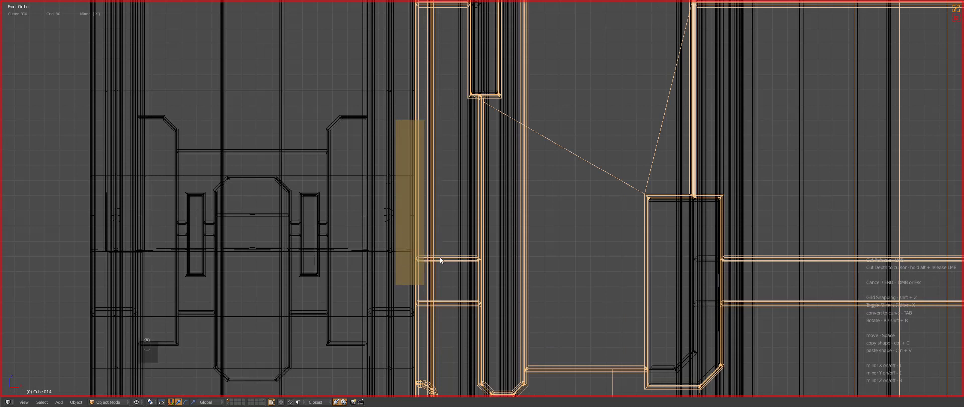
{"action": "left_click", "coordinate": [483, 190]}
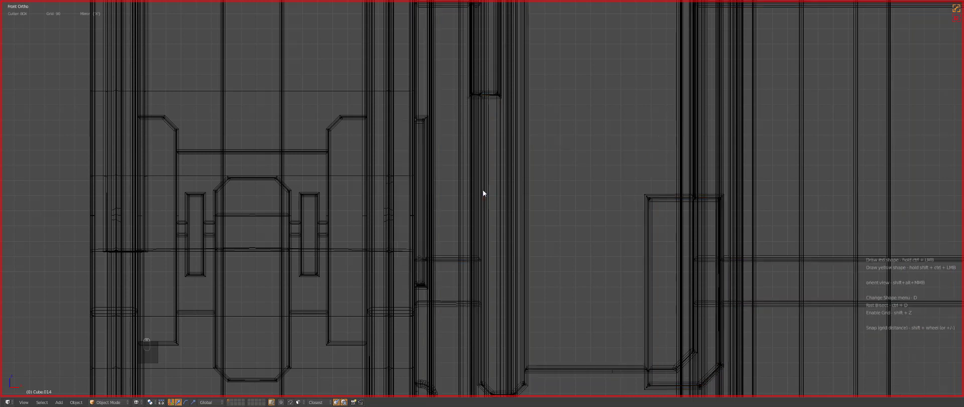
{"action": "key", "text": "z"}
{"action": "scroll", "coordinate": [483, 190], "scroll_direction": "down", "scroll_amount": 3}
{"action": "key", "text": "ctrl+z"}
Draw a short, wide yellow-shape BoxCutter cut in wireframe over the front panel's outer edge at the horizontal groove
{"action": "key", "text": "z"}
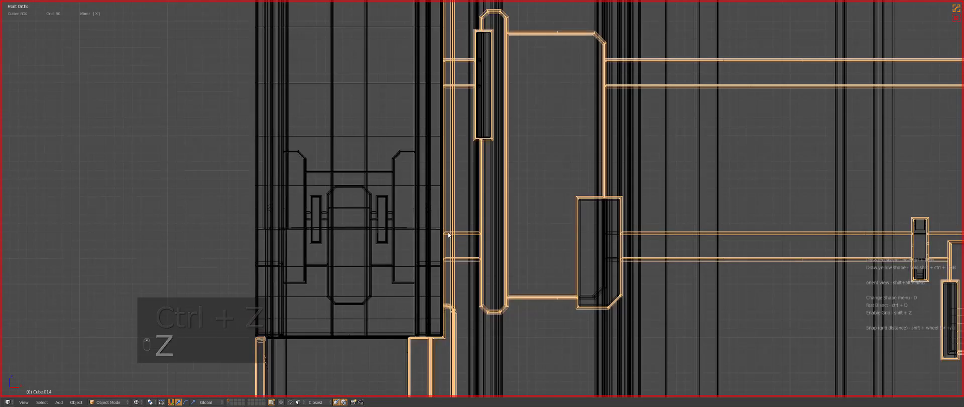
{"action": "left_click_drag", "start_coordinate": [430, 219], "coordinate": [465, 244], "text": "ctrl+shift"}
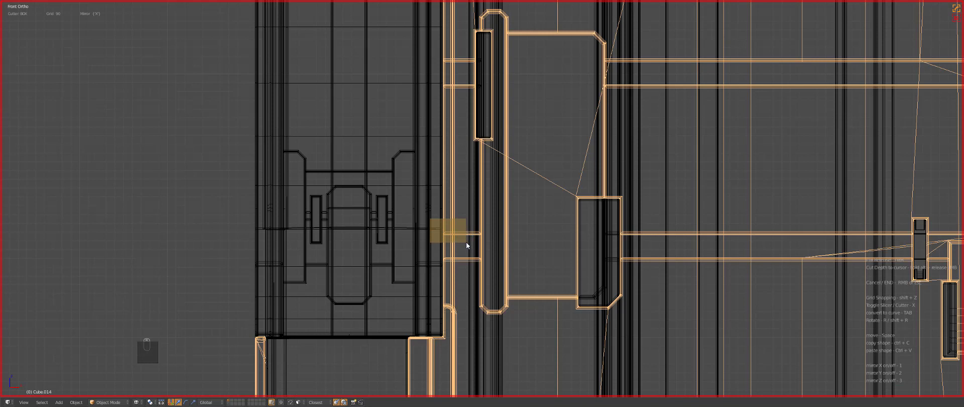
Try slicing a small rectangular piece from the body where the lower groove meets the side column, and undo it
{"action": "left_click", "coordinate": [454, 191]}
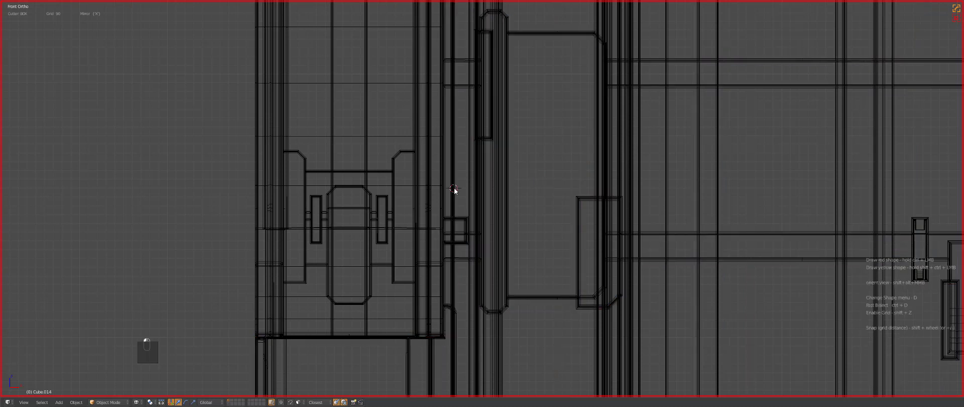
{"action": "key", "text": "z"}
{"action": "key", "text": "ctrl+z"}
Clean the main body mesh with the Hard Ops Clean Mesh operation
{"action": "middle_click_drag", "start_coordinate": [463, 242], "coordinate": [497, 258]}
{"action": "key", "text": "Tab"}
{"action": "key", "text": "Tab"}
{"action": "key", "text": "q"}
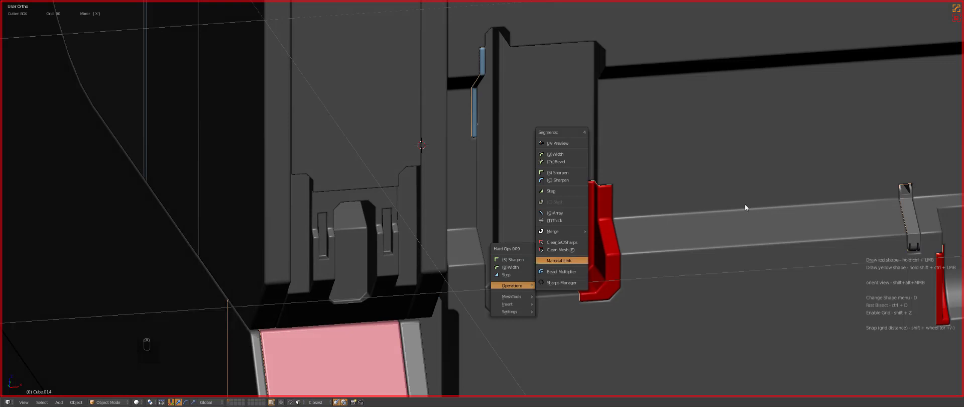
{"action": "scroll", "coordinate": [740, 241], "scroll_direction": "down", "scroll_amount": 6}
{"action": "key", "text": "z"}
{"action": "key", "text": "z"}
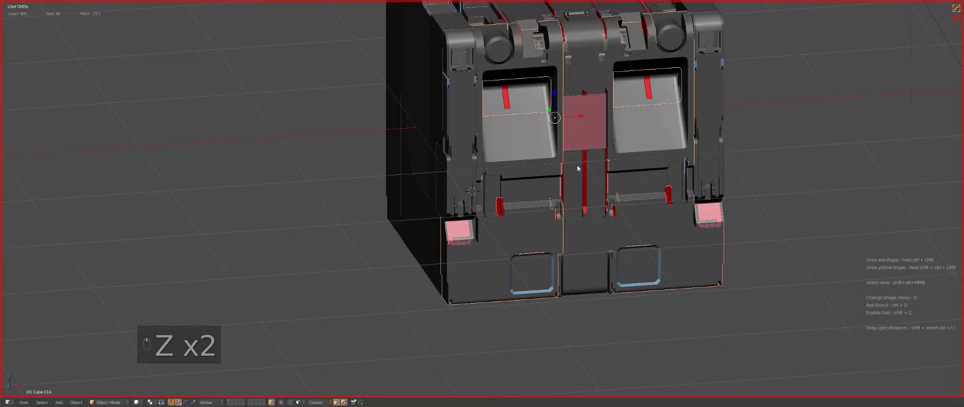
{"action": "scroll", "coordinate": [577, 165], "scroll_direction": "up", "scroll_amount": 4}
{"action": "key", "text": "q"}
{"action": "mouse_move", "coordinate": [533, 282]}
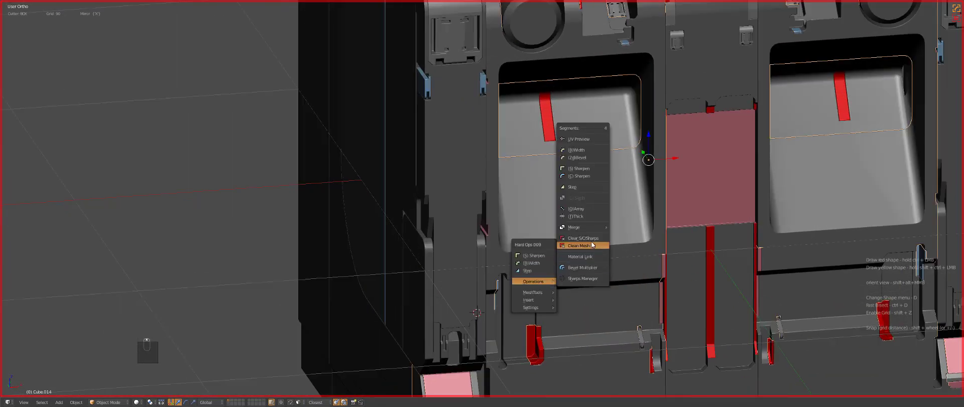
{"action": "left_click", "coordinate": [592, 246]}
In front view, slice a tall narrow rectangular piece from the body where the upper groove meets the side column
{"action": "key", "text": "KP_1"}
{"action": "key", "text": "KP_1"}
{"action": "key", "text": "KP_1"}
{"action": "scroll", "coordinate": [552, 248], "scroll_direction": "up", "scroll_amount": 3}
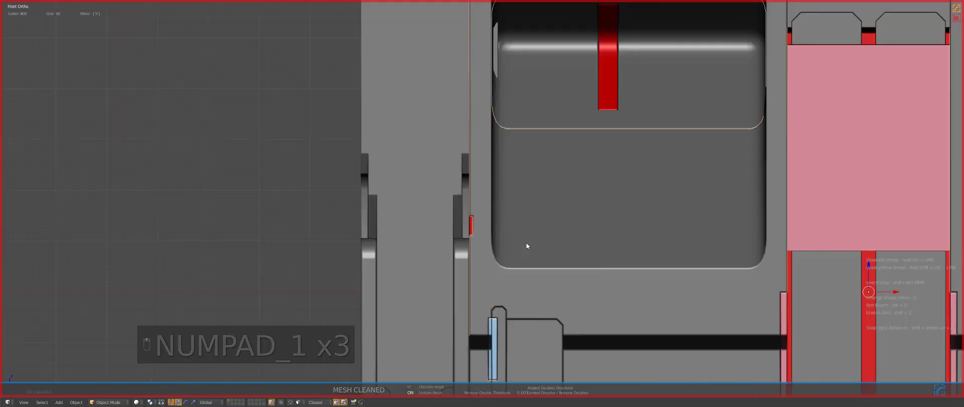
{"action": "key", "text": "z"}
{"action": "key", "text": "z"}
{"action": "scroll", "coordinate": [525, 212], "scroll_direction": "up", "scroll_amount": 1}
{"action": "left_click_drag", "start_coordinate": [500, 175], "coordinate": [516, 249]}
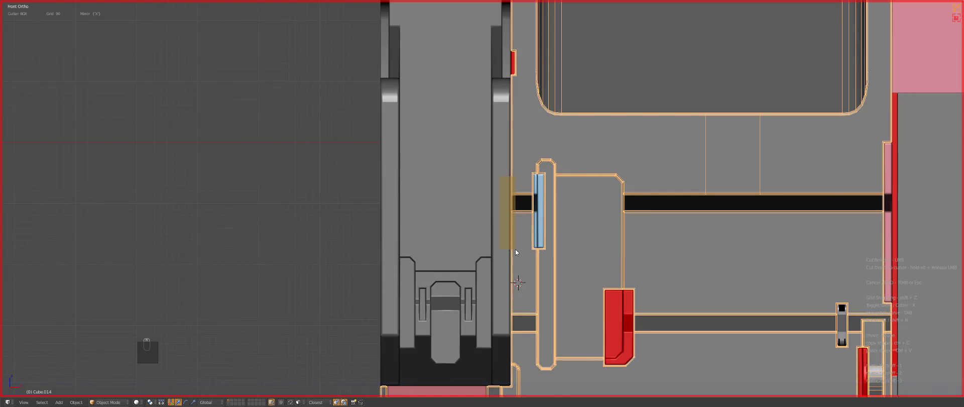
{"action": "left_click_drag", "start_coordinate": [515, 249], "coordinate": [515, 249]}
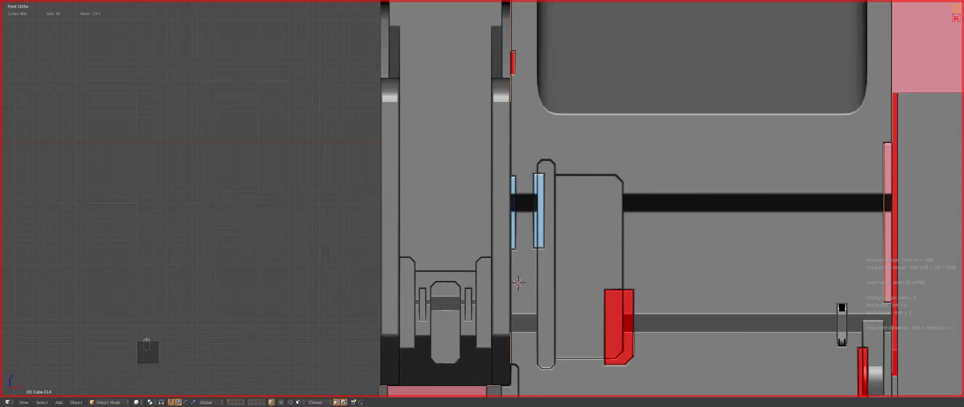
{"action": "left_click", "coordinate": [671, 189]}
Deselect the body and examine the new slices on both mirrored sides of the front
{"action": "scroll", "coordinate": [672, 190], "scroll_direction": "down", "scroll_amount": 7}
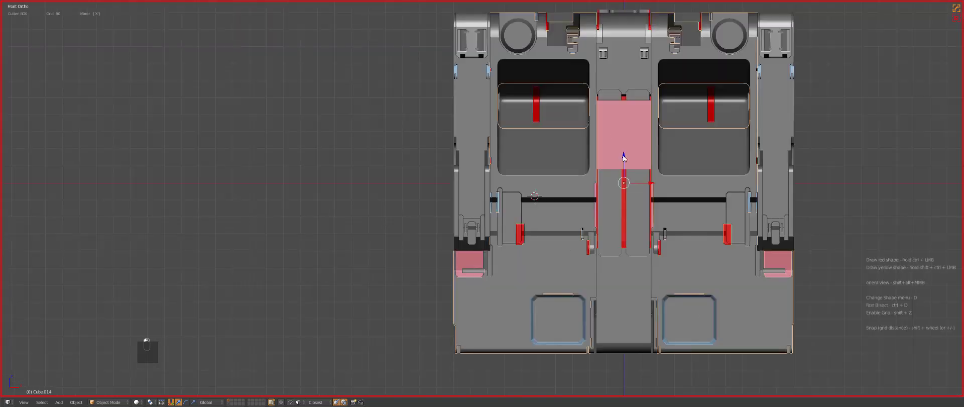
{"action": "middle_click_drag", "start_coordinate": [593, 196], "coordinate": [523, 210], "text": "shift"}
{"action": "scroll", "coordinate": [509, 210], "scroll_direction": "up", "scroll_amount": 3}
{"action": "key", "text": "a"}
{"action": "middle_click_drag", "start_coordinate": [447, 214], "coordinate": [518, 228], "text": "shift"}
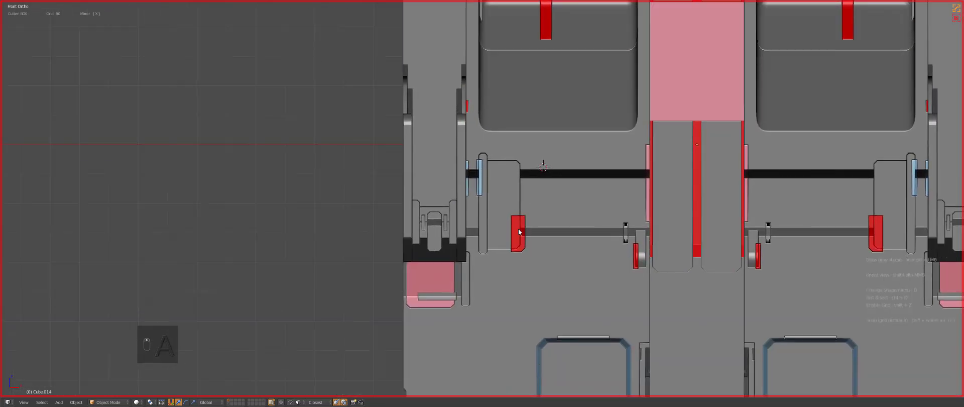
{"action": "scroll", "coordinate": [505, 259], "scroll_direction": "up", "scroll_amount": 2}
{"action": "key", "text": "z"}
{"action": "key", "text": "z"}
{"action": "scroll", "coordinate": [489, 211], "scroll_direction": "up", "scroll_amount": 2}
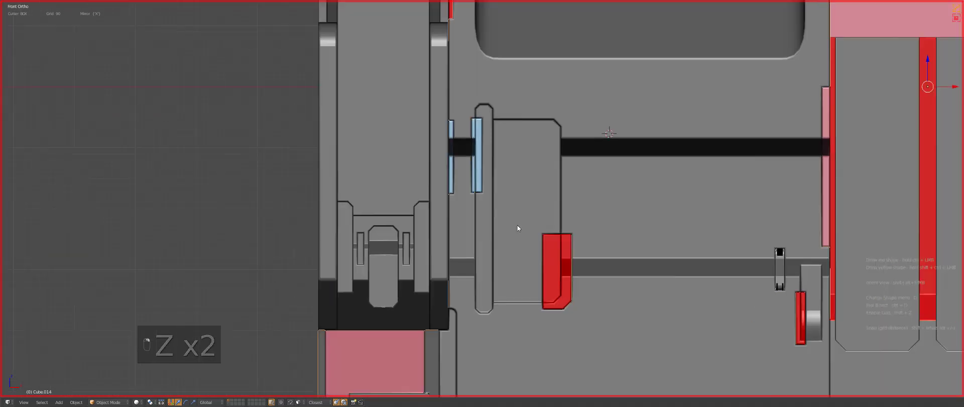
In wireframe, slice a small horizontal rectangular piece across the lower inner corner where the raised rail meets the panel seam
{"action": "key", "text": "alt+w"}
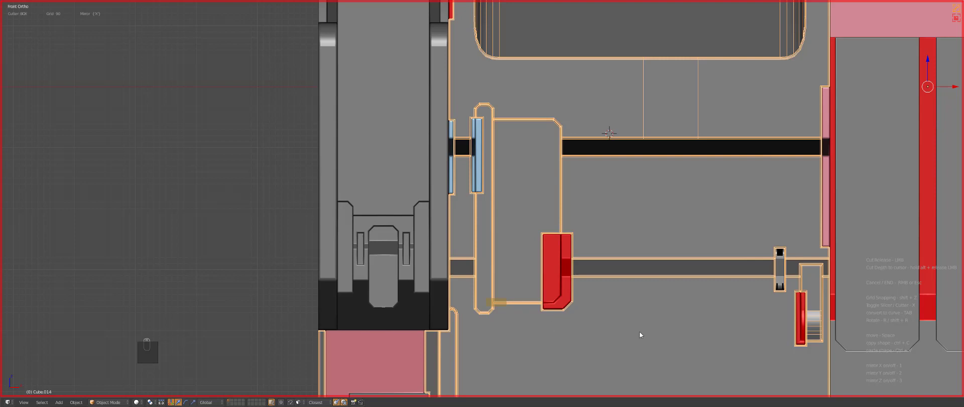
{"action": "key", "text": "ctrl+z"}
{"action": "key", "text": "z"}
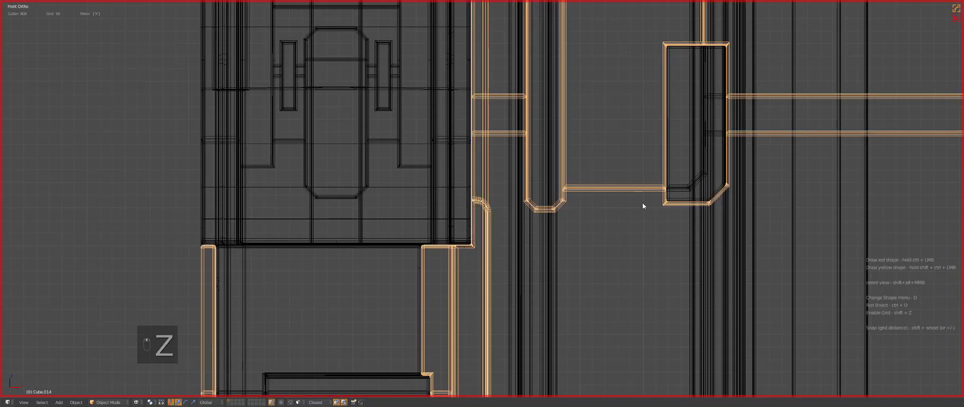
{"action": "scroll", "coordinate": [637, 191], "scroll_direction": "up", "scroll_amount": 3}
{"action": "left_click_drag", "start_coordinate": [652, 152], "coordinate": [747, 190], "text": "ctrl+shift"}
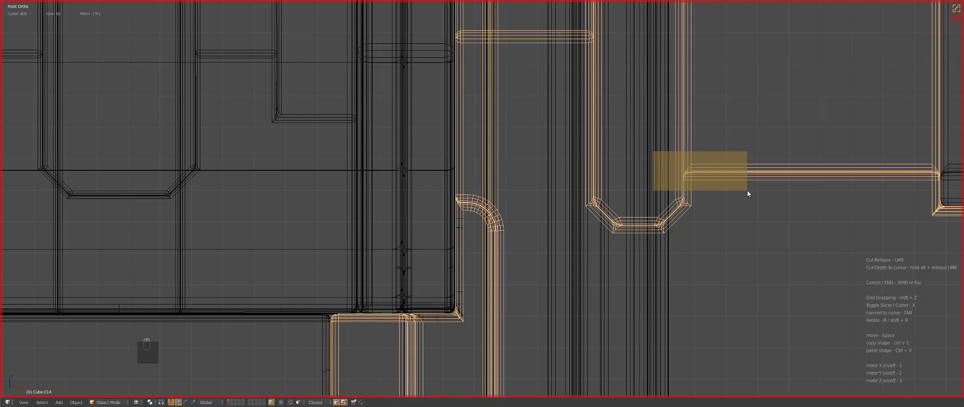
{"action": "left_click_drag", "start_coordinate": [747, 190], "coordinate": [747, 189], "text": "ctrl+shift"}
{"action": "key", "text": "z"}
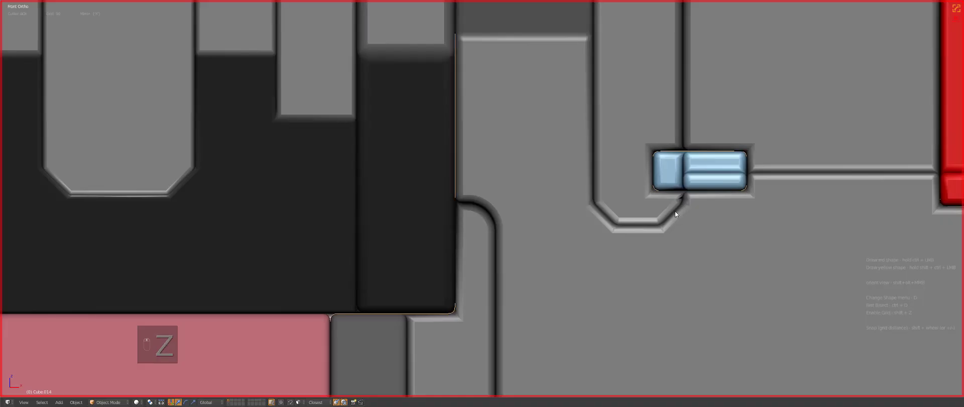
Select the new corner piece and adjust its bevel width with the Hard Ops bWidth operation
{"action": "scroll", "coordinate": [658, 223], "scroll_direction": "up", "scroll_amount": 2}
{"action": "right_click", "coordinate": [642, 234]}
{"action": "key", "text": "q"}
{"action": "left_click", "coordinate": [637, 218]}
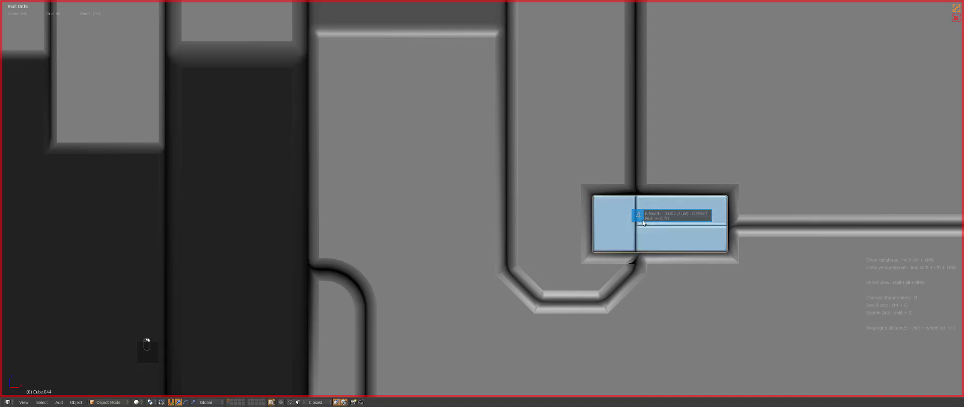
{"action": "left_click", "coordinate": [640, 218]}
In Edit Mode, bevel the outer vertical edge of the small corner piece with multiple segments
{"action": "scroll", "coordinate": [638, 218], "scroll_direction": "down", "scroll_amount": 2}
{"action": "key", "text": "Tab"}
{"action": "scroll", "coordinate": [617, 218], "scroll_direction": "up", "scroll_amount": 2}
{"action": "middle_click_drag", "start_coordinate": [613, 217], "coordinate": [608, 227]}
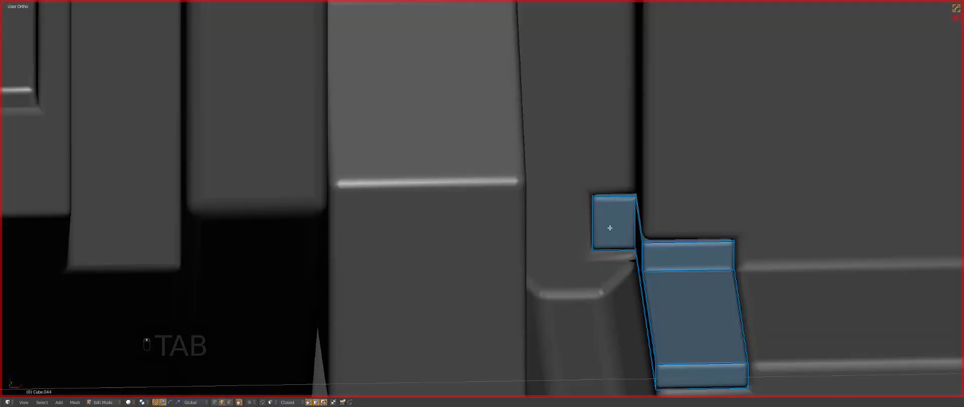
{"action": "right_click", "coordinate": [601, 227]}
{"action": "key", "text": "q"}
{"action": "left_click", "coordinate": [649, 260]}
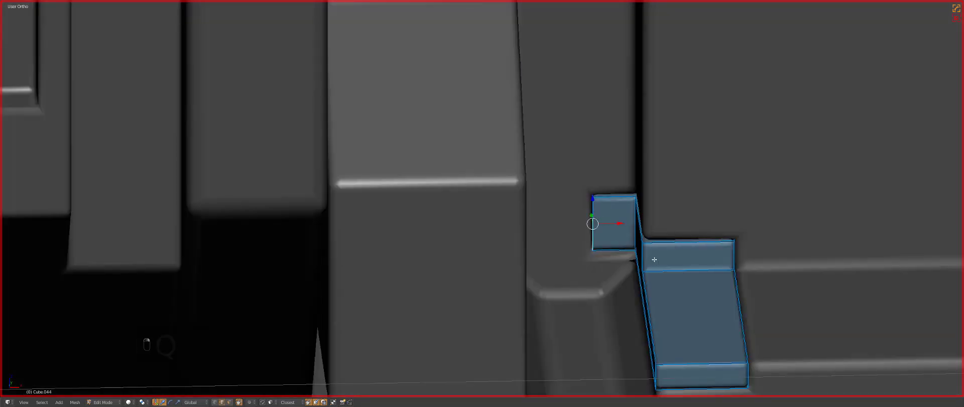
{"action": "key", "text": "ctrl+b"}
{"action": "scroll", "coordinate": [667, 258], "scroll_direction": "up", "scroll_amount": 6}
{"action": "left_click", "coordinate": [675, 266]}
{"action": "key", "text": "Tab"}
{"action": "scroll", "coordinate": [625, 266], "scroll_direction": "down", "scroll_amount": 5}
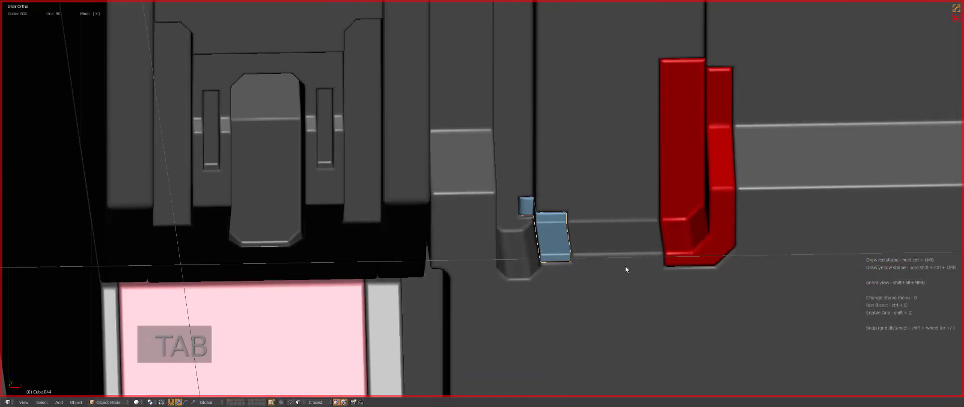
Examine the whole front of the crate in perspective and wireframe to find the next area to detail
{"action": "scroll", "coordinate": [562, 213], "scroll_direction": "down", "scroll_amount": 3}
{"action": "key", "text": "a"}
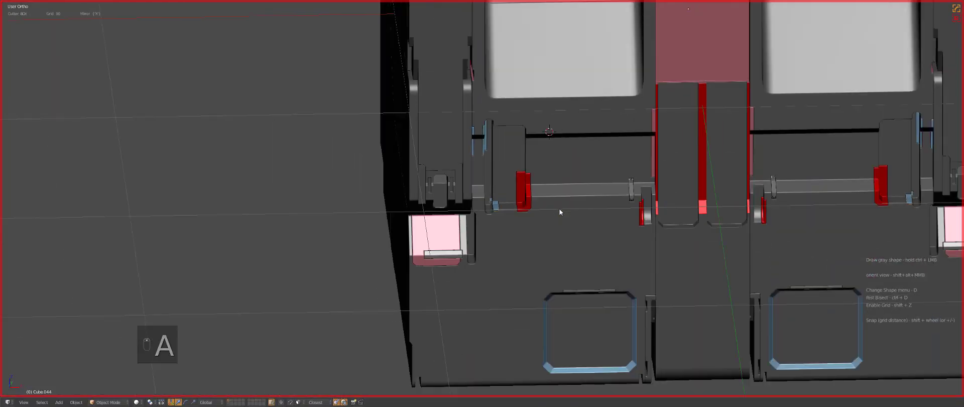
{"action": "key", "text": "KP_1"}
{"action": "key", "text": "KP_5"}
{"action": "scroll", "coordinate": [559, 209], "scroll_direction": "down", "scroll_amount": 5}
{"action": "middle_click_drag", "start_coordinate": [559, 209], "coordinate": [572, 286]}
{"action": "right_click", "coordinate": [466, 182]}
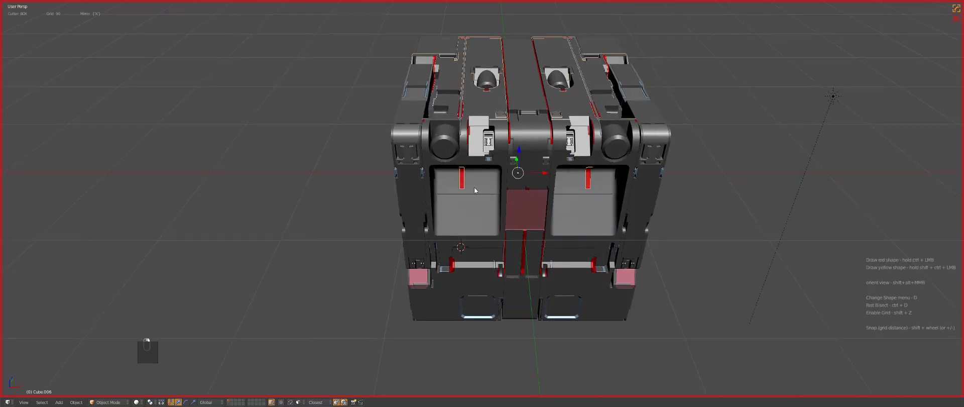
{"action": "key", "text": "z"}
{"action": "middle_click_drag", "start_coordinate": [474, 186], "coordinate": [503, 193], "text": "shift"}
{"action": "scroll", "coordinate": [495, 213], "scroll_direction": "up", "scroll_amount": 4}
{"action": "key", "text": "z"}
Cut two small rectangular notches into the front body along the upper edge of the recess lip, facing the tilted recess surface squarely
{"action": "right_click", "coordinate": [495, 212]}
{"action": "key", "text": "z"}
{"action": "key", "text": "z"}
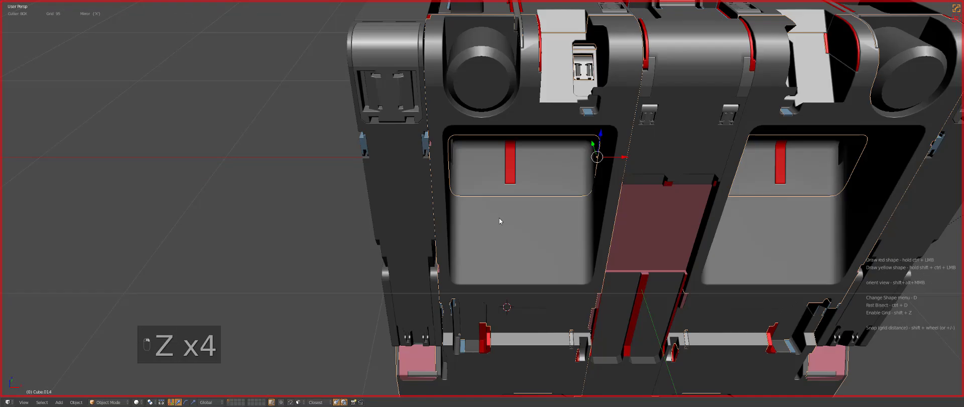
{"action": "key", "text": "KP_7"}
{"action": "key", "text": "KP_5"}
{"action": "key", "text": "z"}
{"action": "key", "text": "KP_1"}
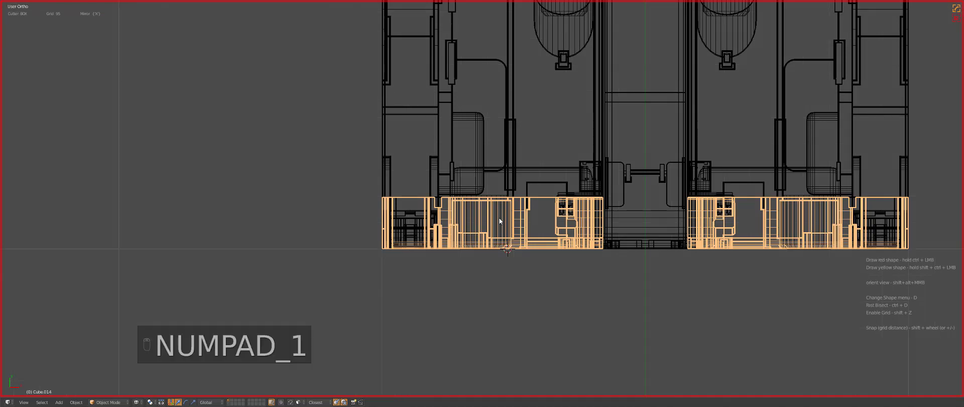
{"action": "key", "text": "z"}
{"action": "key", "text": "KP_8"}
{"action": "key", "text": "KP_8"}
{"action": "key", "text": "KP_8"}
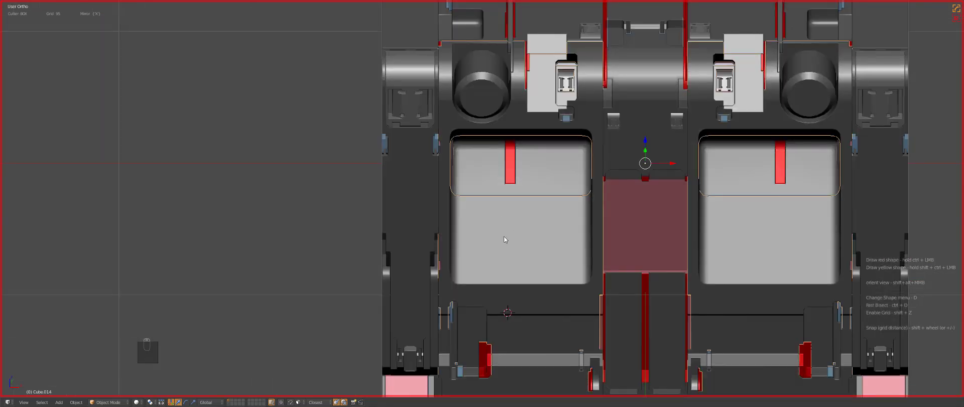
{"action": "middle_click", "coordinate": [504, 239], "text": "alt+shift"}
{"action": "scroll", "coordinate": [480, 198], "scroll_direction": "up", "scroll_amount": 2}
{"action": "scroll", "coordinate": [479, 202], "scroll_direction": "up", "scroll_amount": 3}
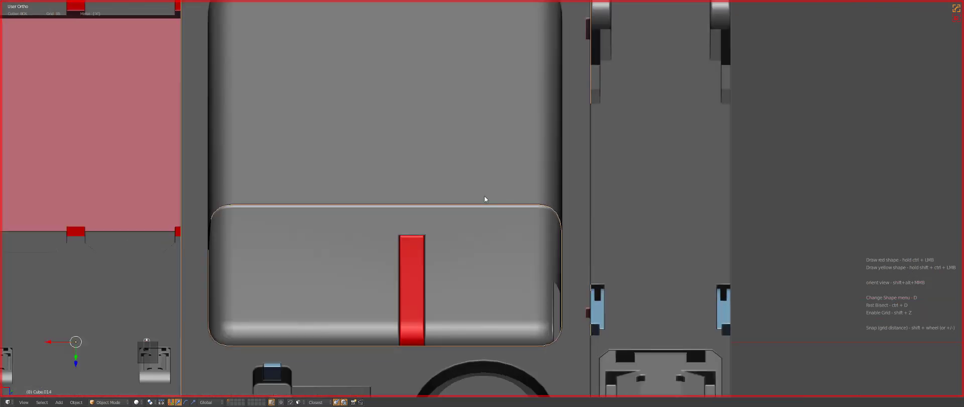
{"action": "left_click_drag", "start_coordinate": [484, 196], "coordinate": [503, 217], "text": "ctrl"}
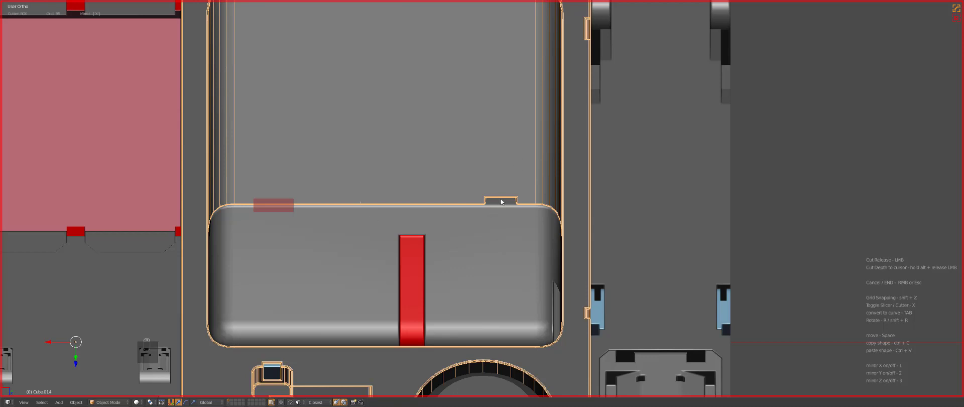
{"action": "left_click", "coordinate": [361, 203]}
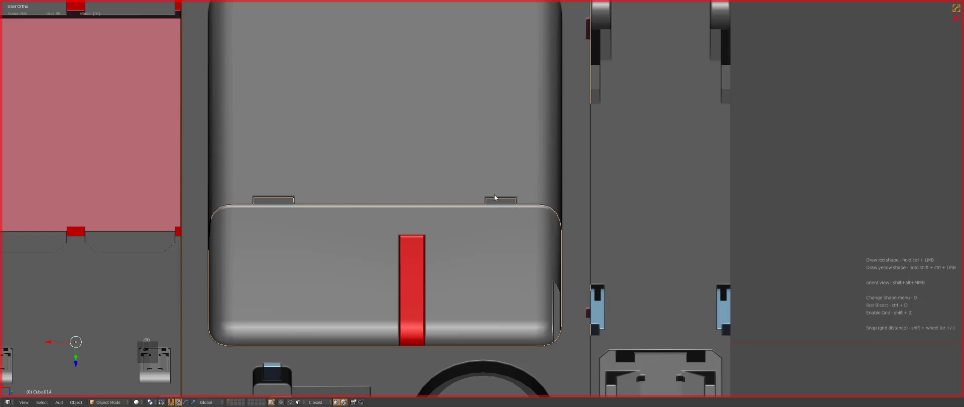
{"action": "scroll", "coordinate": [534, 200], "scroll_direction": "down", "scroll_amount": 5}
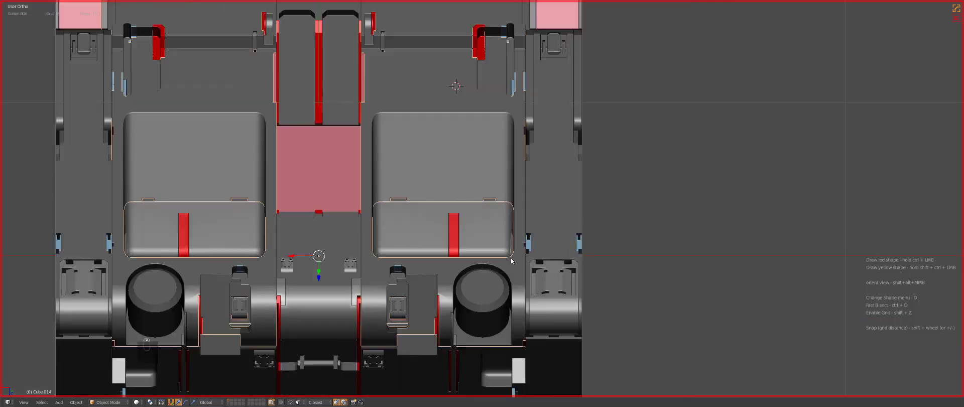
Examine the notched recesses and the cylindrical front housing in perspective, shaded and wireframe
{"action": "middle_click_drag", "start_coordinate": [533, 200], "coordinate": [512, 204]}
{"action": "key", "text": "KP_1"}
{"action": "key", "text": "KP_5"}
{"action": "key", "text": "a"}
{"action": "key", "text": "a"}
{"action": "key", "text": "a"}
{"action": "scroll", "coordinate": [512, 204], "scroll_direction": "down", "scroll_amount": 3}
{"action": "scroll", "coordinate": [512, 204], "scroll_direction": "up", "scroll_amount": 5}
{"action": "key", "text": "a"}
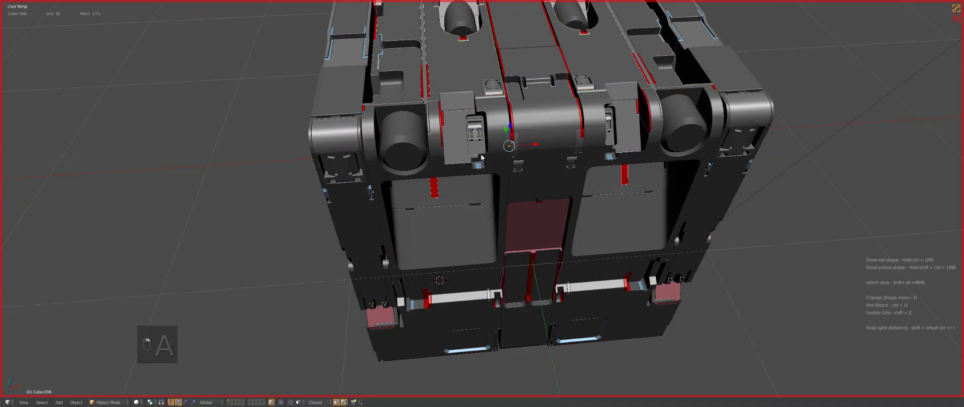
{"action": "key", "text": "z"}
{"action": "key", "text": "z"}
{"action": "scroll", "coordinate": [490, 195], "scroll_direction": "up", "scroll_amount": 3}
{"action": "middle_click_drag", "start_coordinate": [489, 195], "coordinate": [493, 199]}
{"action": "key", "text": "z"}
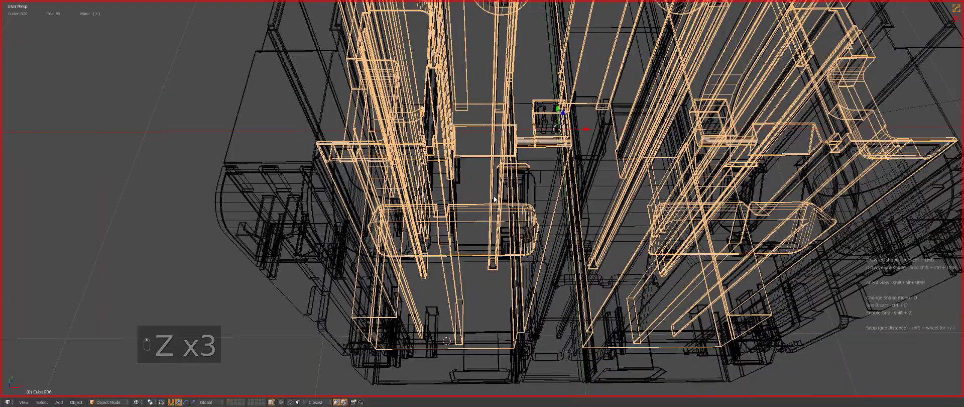
Select the front body and open its mesh in Edit Mode with nothing selected, viewed at an upward-tilted orthographic angle
{"action": "key", "text": "KP_1"}
{"action": "key", "text": "KP_5"}
{"action": "key", "text": "z"}
{"action": "key", "text": "KP_8"}
{"action": "key", "text": "KP_8"}
{"action": "key", "text": "KP_8"}
{"action": "key", "text": "KP_8"}
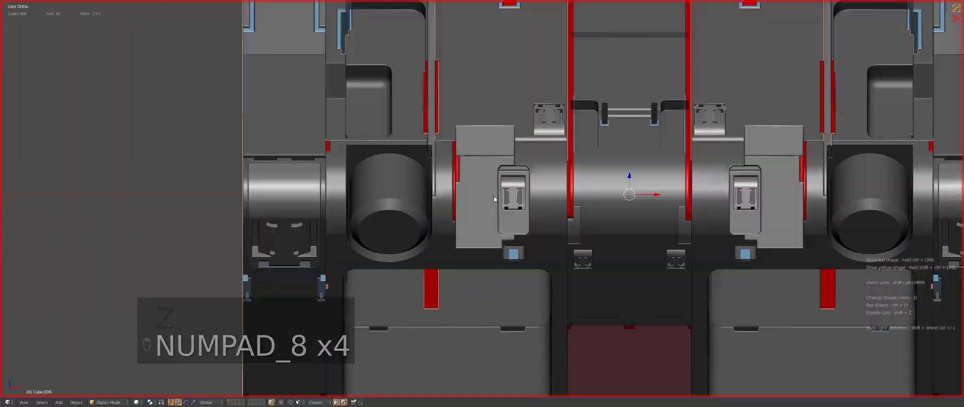
{"action": "key", "text": "z"}
{"action": "key", "text": "z"}
{"action": "key", "text": "z"}
{"action": "key", "text": "Tab"}
{"action": "scroll", "coordinate": [543, 183], "scroll_direction": "up", "scroll_amount": 4}
{"action": "key", "text": "Tab"}
{"action": "right_click", "coordinate": [544, 174]}
{"action": "key", "text": "Tab"}
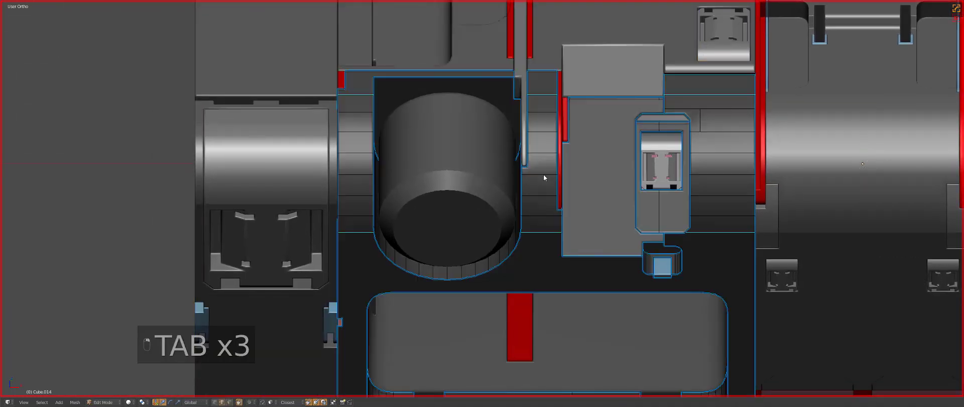
{"action": "key", "text": "a"}
{"action": "key", "text": "a"}
{"action": "key", "text": "a"}
{"action": "key", "text": "a"}
{"action": "key", "text": "a"}
Knife a straight vertical cut from the housing's upper edge to the recess edge, between the round lamp and the latch block
{"action": "key", "text": "k"}
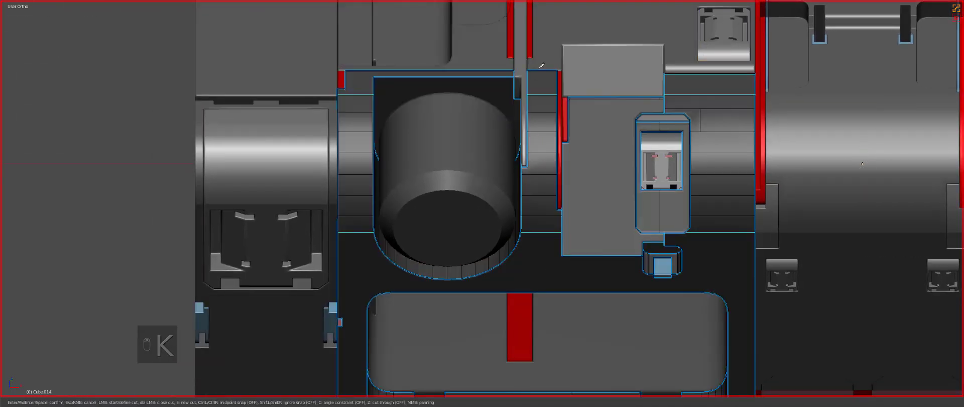
{"action": "left_click", "coordinate": [540, 70]}
{"action": "key", "text": "c"}
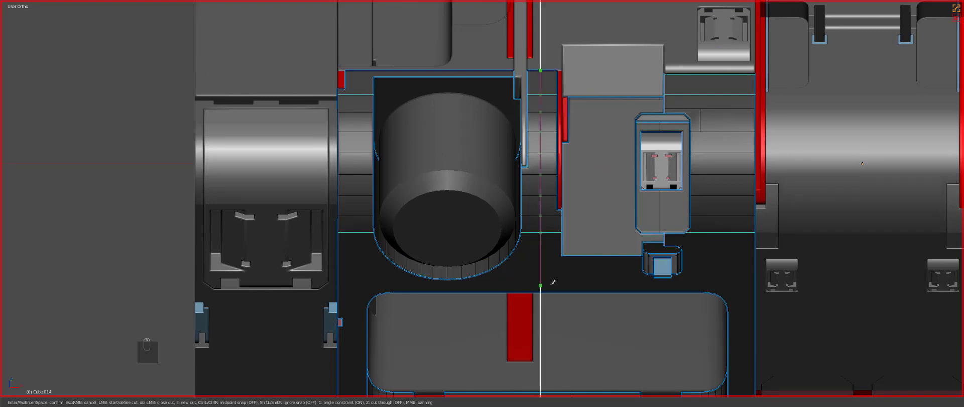
{"action": "left_click", "coordinate": [541, 292]}
{"action": "key", "text": "Return"}
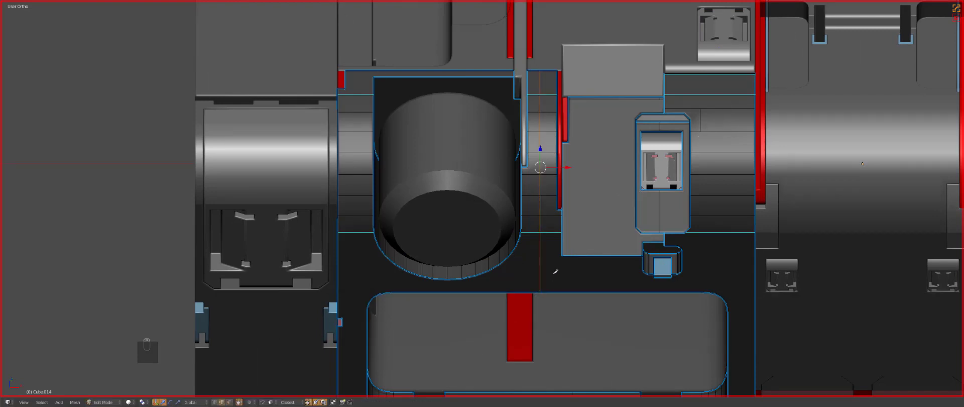
Bevel the new vertical cut into a narrow one-segment strip with an offset of about 0.04 and shift it slightly along X
{"action": "scroll", "coordinate": [552, 211], "scroll_direction": "up", "scroll_amount": 3}
{"action": "key", "text": "ctrl+b"}
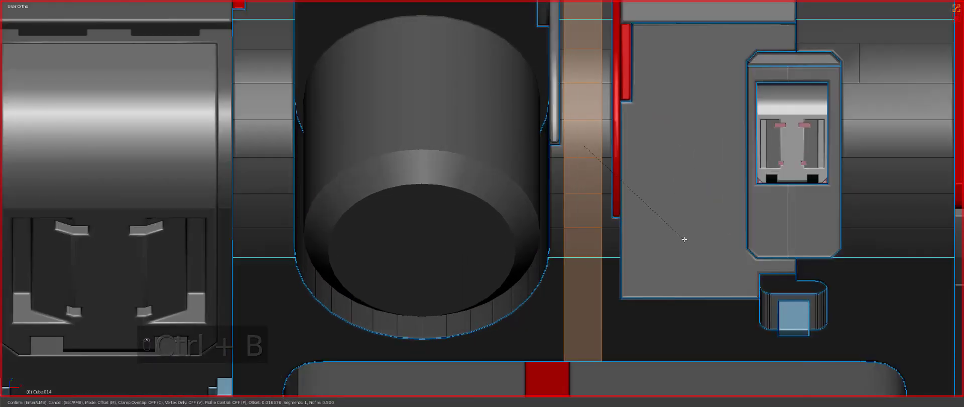
{"action": "left_click", "coordinate": [682, 239]}
{"action": "key", "text": "g"}
{"action": "key", "text": "x"}
{"action": "left_click", "coordinate": [678, 230]}
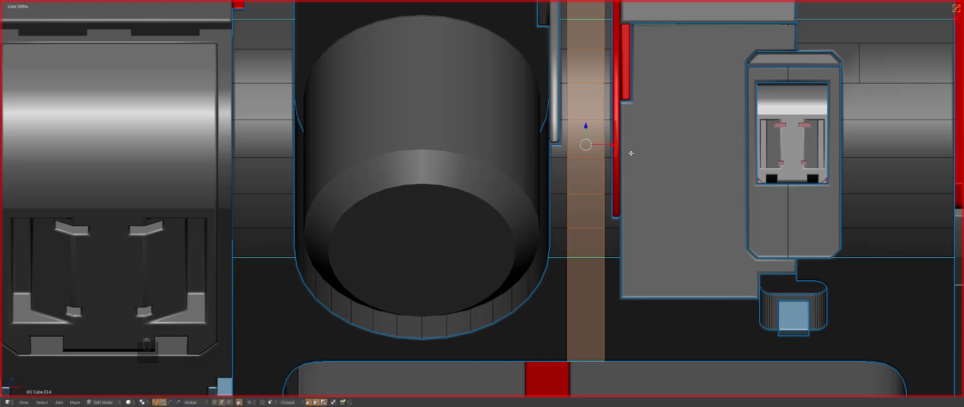
Select the strip's edge loop nearest the latch block and keep its position adjusted along X only
{"action": "right_click", "coordinate": [598, 127], "text": "alt"}
{"action": "right_click", "coordinate": [602, 132], "text": "alt"}
{"action": "key", "text": "g"}
{"action": "key", "text": "x"}
{"action": "left_click", "coordinate": [622, 148]}
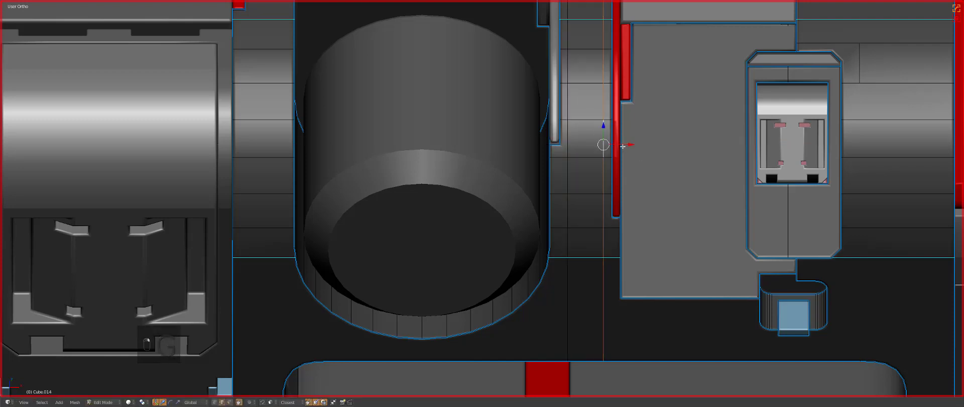
Knife a vertical cut through the existing panel-line corner beyond the latch block, from the housing's upper edge to the recess edge, and leave Edit Mode deselected
{"action": "scroll", "coordinate": [609, 143], "scroll_direction": "down", "scroll_amount": 6}
{"action": "key", "text": "Tab"}
{"action": "scroll", "coordinate": [632, 161], "scroll_direction": "down", "scroll_amount": 1}
{"action": "middle_click_drag", "start_coordinate": [654, 213], "coordinate": [623, 207], "text": "shift"}
{"action": "scroll", "coordinate": [622, 186], "scroll_direction": "up", "scroll_amount": 2}
{"action": "key", "text": "Tab"}
{"action": "scroll", "coordinate": [622, 185], "scroll_direction": "up", "scroll_amount": 2}
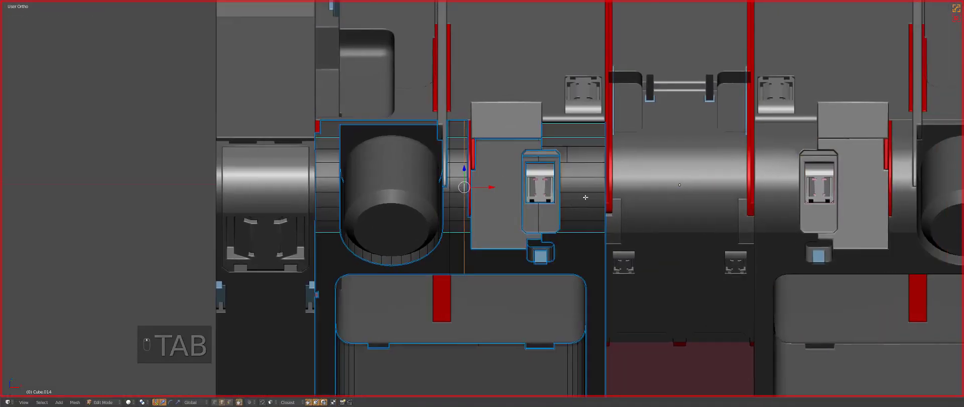
{"action": "key", "text": "a"}
{"action": "key", "text": "a"}
{"action": "key", "text": "k"}
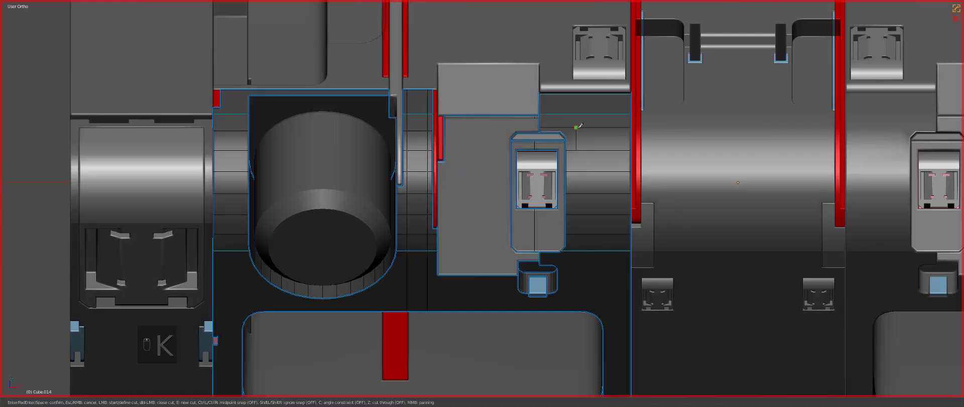
{"action": "left_click", "coordinate": [577, 127]}
{"action": "key", "text": "c"}
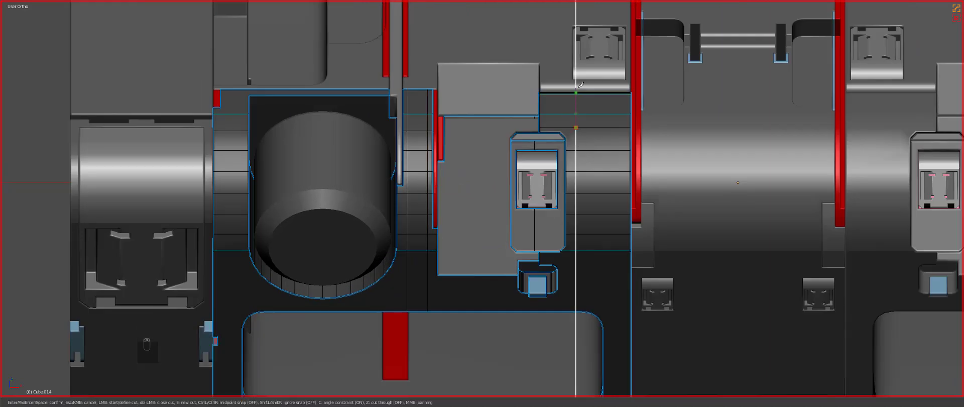
{"action": "left_click", "coordinate": [580, 86]}
{"action": "left_click", "coordinate": [577, 311]}
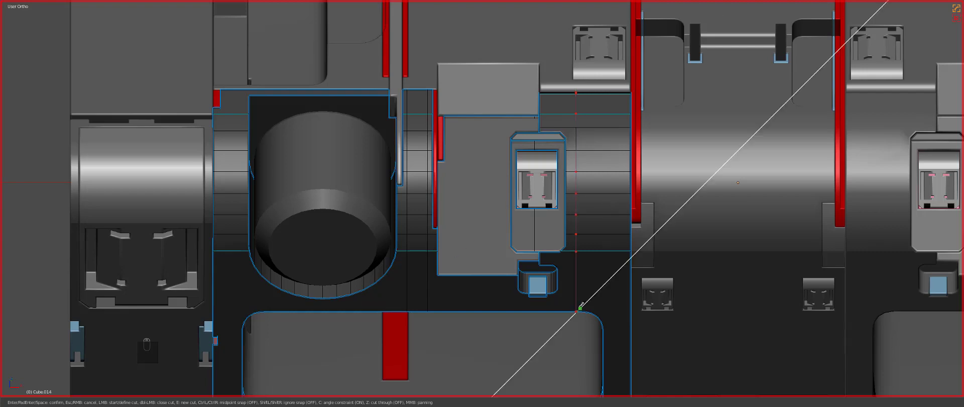
{"action": "key", "text": "space"}
{"action": "key", "text": "Tab"}
{"action": "scroll", "coordinate": [609, 287], "scroll_direction": "down", "scroll_amount": 5}
{"action": "key", "text": "a"}
{"action": "key", "text": "a"}
{"action": "scroll", "coordinate": [523, 253], "scroll_direction": "down", "scroll_amount": 2}
Save the file and bring the whole crate into perspective view, with the Box Cutter tool closed
{"action": "middle_click_drag", "start_coordinate": [522, 253], "coordinate": [542, 224]}
{"action": "key", "text": "ctrl+s"}
{"action": "left_click", "coordinate": [542, 224]}
{"action": "scroll", "coordinate": [542, 224], "scroll_direction": "down", "scroll_amount": 5}
{"action": "key", "text": "a"}
{"action": "key", "text": "KP_5"}
{"action": "key", "text": "a"}
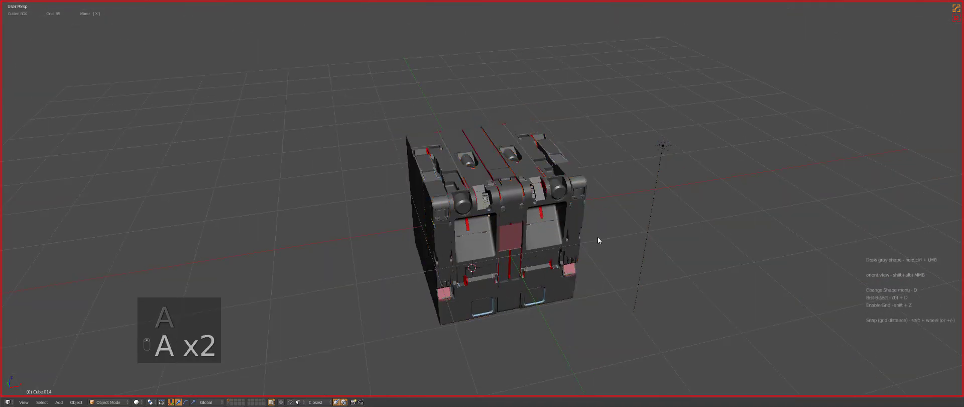
{"action": "middle_click_drag", "start_coordinate": [598, 236], "coordinate": [650, 236]}
{"action": "scroll", "coordinate": [631, 232], "scroll_direction": "up", "scroll_amount": 3}
{"action": "key", "text": "Escape"}
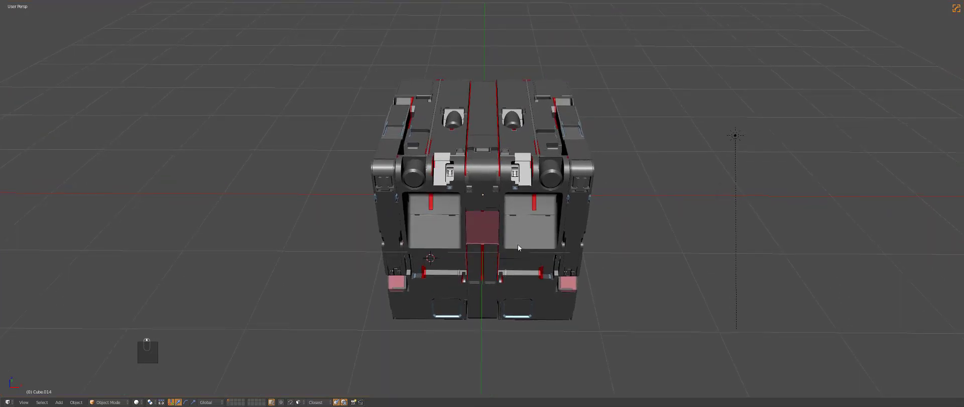
Inspect the top and side panels, look through the material list for the top panels, and preview the crate in rendered shading
{"action": "key", "text": "a"}
{"action": "key", "text": "a"}
{"action": "mouse_move", "coordinate": [518, 246]}
{"action": "middle_mouse_down"}
{"action": "mouse_move", "coordinate": [517, 238]}
{"action": "mouse_move", "coordinate": [527, 251]}
{"action": "middle_mouse_up"}
{"action": "right_click", "coordinate": [431, 134]}
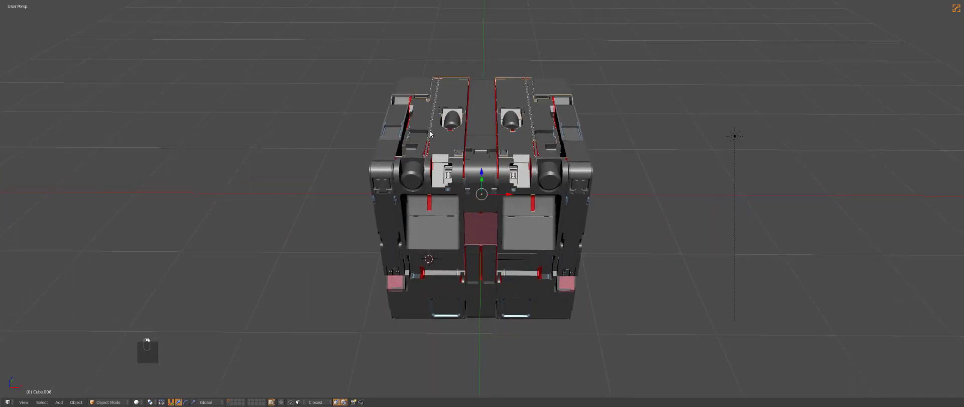
{"action": "middle_click_drag", "start_coordinate": [431, 133], "coordinate": [453, 152], "text": "shift"}
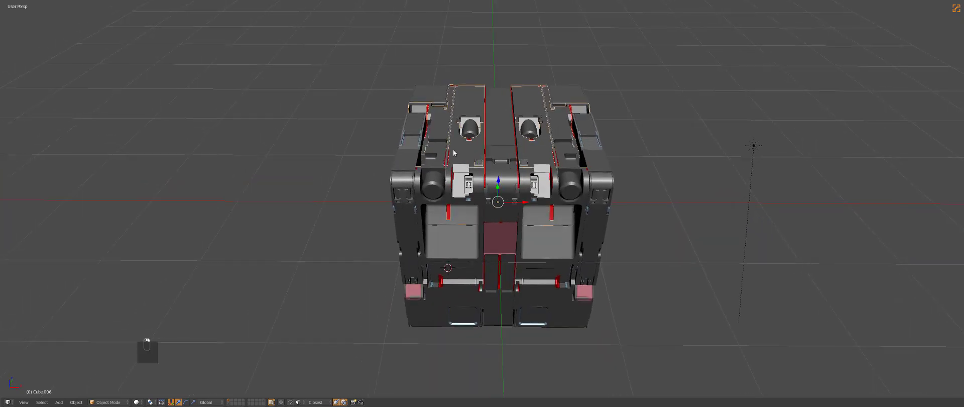
{"action": "right_click", "coordinate": [410, 214]}
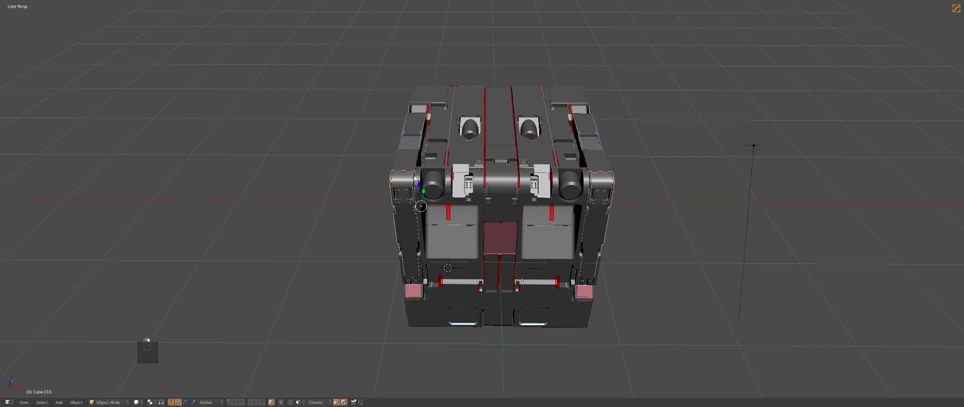
{"action": "key", "text": "a"}
{"action": "right_click", "coordinate": [470, 148]}
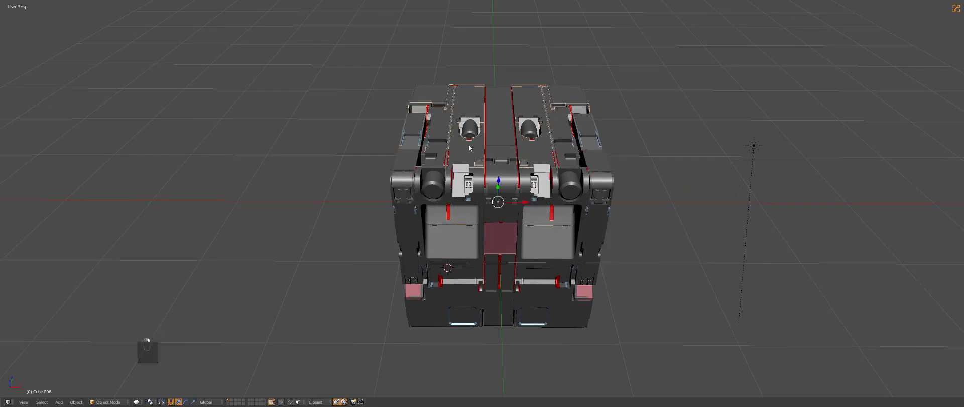
{"action": "key", "text": "alt+m"}
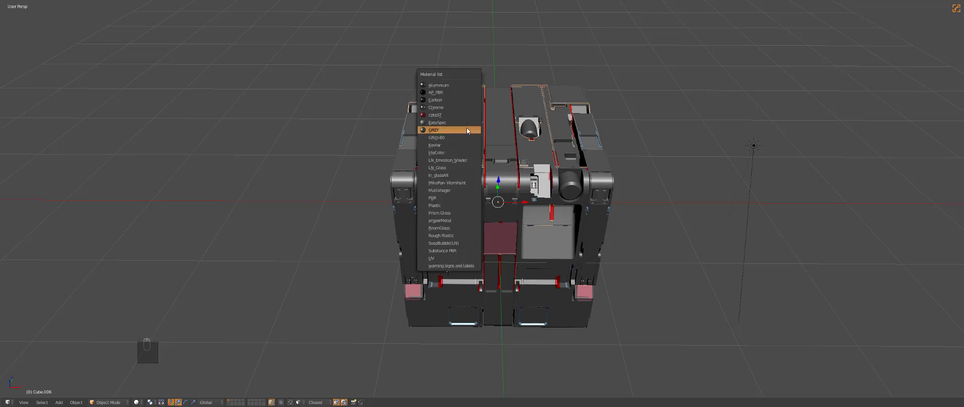
{"action": "key", "text": "a"}
{"action": "middle_click_drag", "start_coordinate": [520, 197], "coordinate": [524, 200]}
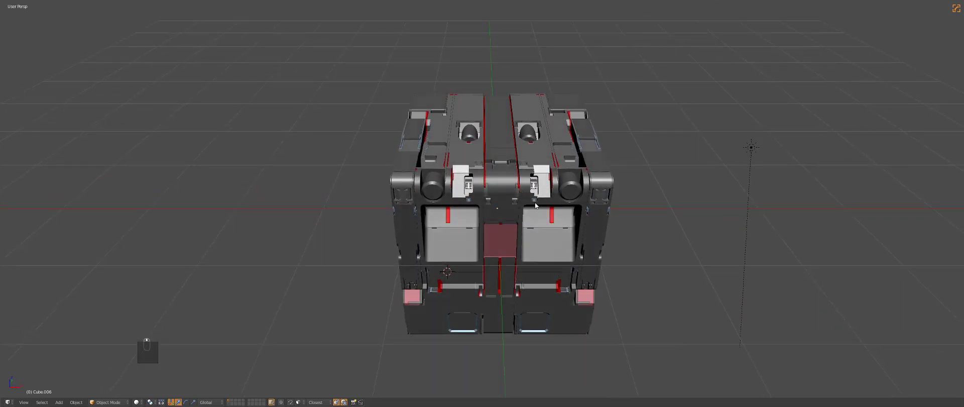
{"action": "key", "text": "shift+z"}
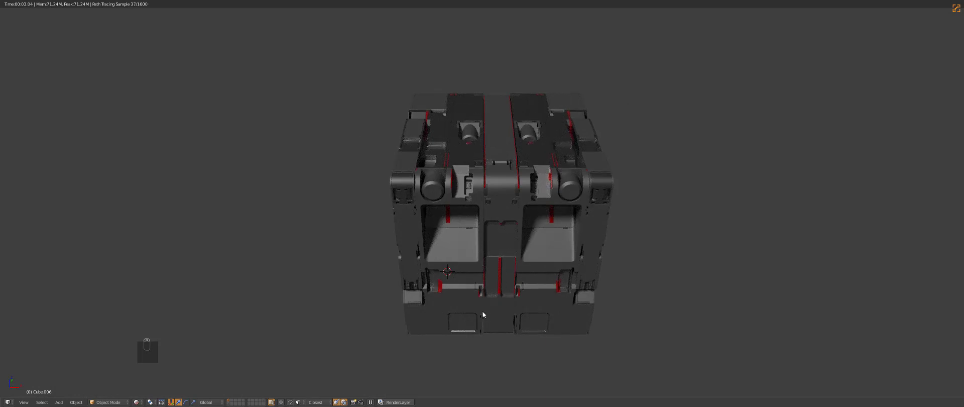
{"action": "key", "text": "z"}
{"action": "key", "text": "z"}
{"action": "key", "text": "z"}
Select the front body in a wireframe front orthographic view and activate Box Cutter with the Ngon shape
{"action": "key", "text": "KP_1"}
{"action": "right_click", "coordinate": [460, 307]}
{"action": "key", "text": "KP_5"}
{"action": "key", "text": "KP_Decimal"}
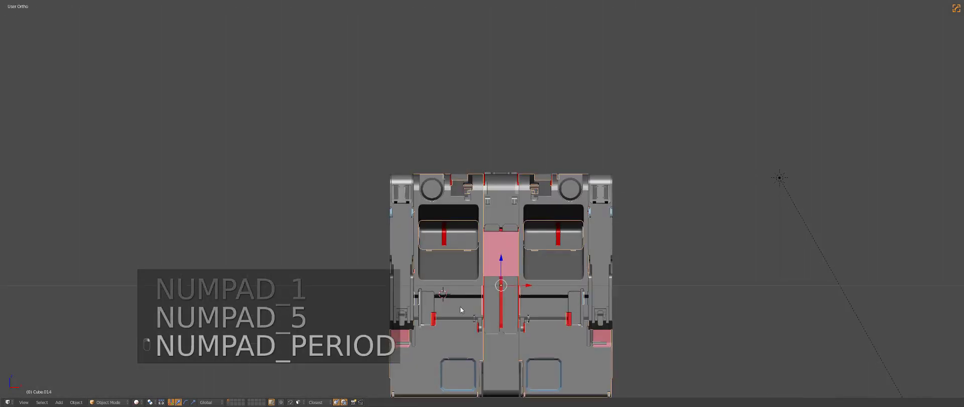
{"action": "key", "text": "z"}
{"action": "scroll", "coordinate": [465, 306], "scroll_direction": "up", "scroll_amount": 4}
{"action": "key", "text": "d"}
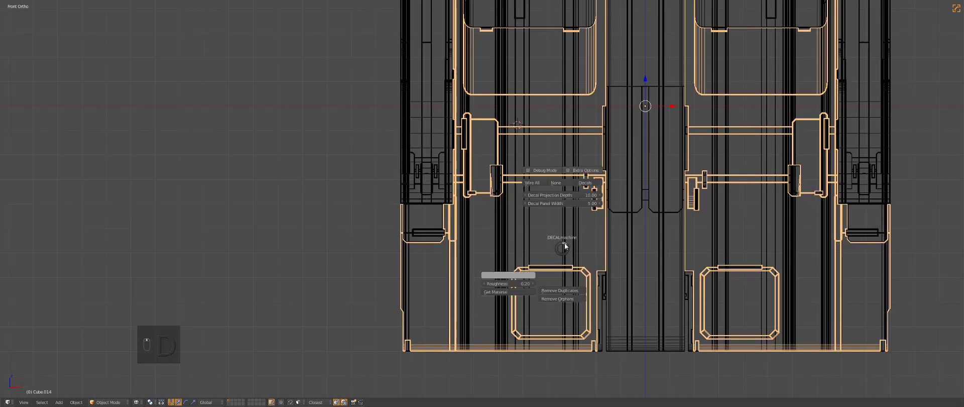
{"action": "left_click", "coordinate": [564, 243]}
{"action": "key", "text": "alt+w"}
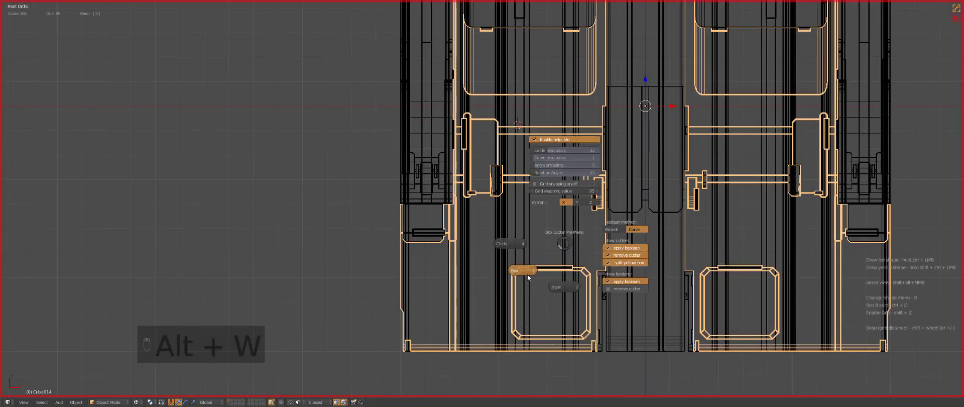
{"action": "left_click", "coordinate": [557, 287]}
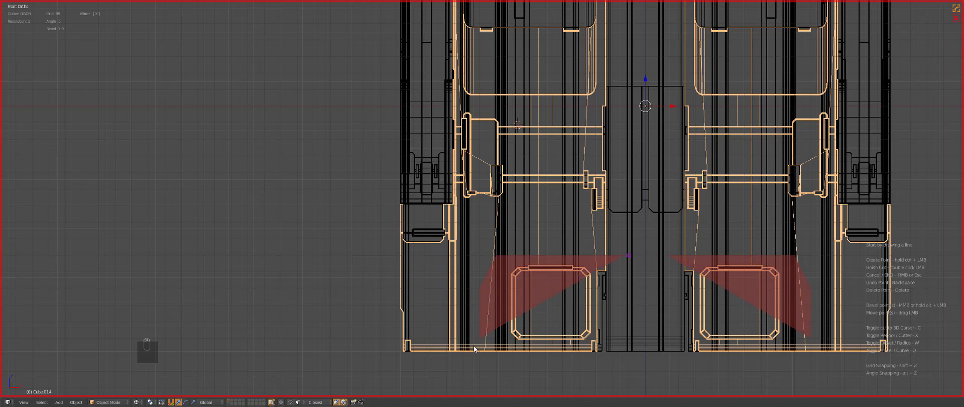
Try to slice a mirrored stepped polygon with one chamfered corner around the lower square panels, extending across the base
{"action": "left_click", "coordinate": [368, 338], "text": "ctrl"}
{"action": "left_click", "coordinate": [374, 382], "text": "ctrl"}
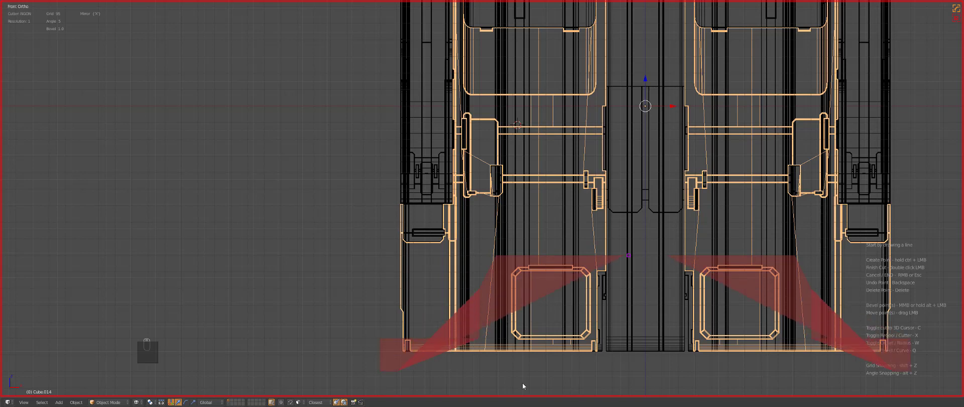
{"action": "left_click", "coordinate": [612, 378], "text": "ctrl"}
{"action": "key", "text": "x"}
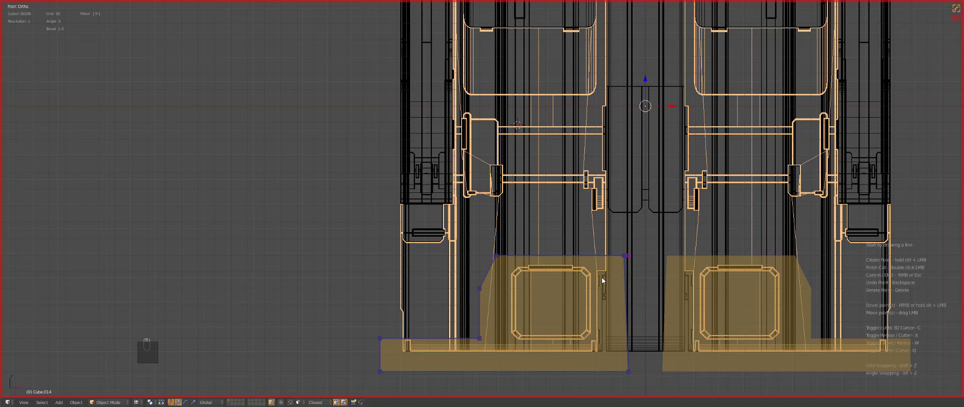
{"action": "double_click", "coordinate": [601, 279]}
{"action": "key", "text": "z"}
{"action": "key", "text": "a"}
{"action": "scroll", "coordinate": [558, 273], "scroll_direction": "down", "scroll_amount": 2}
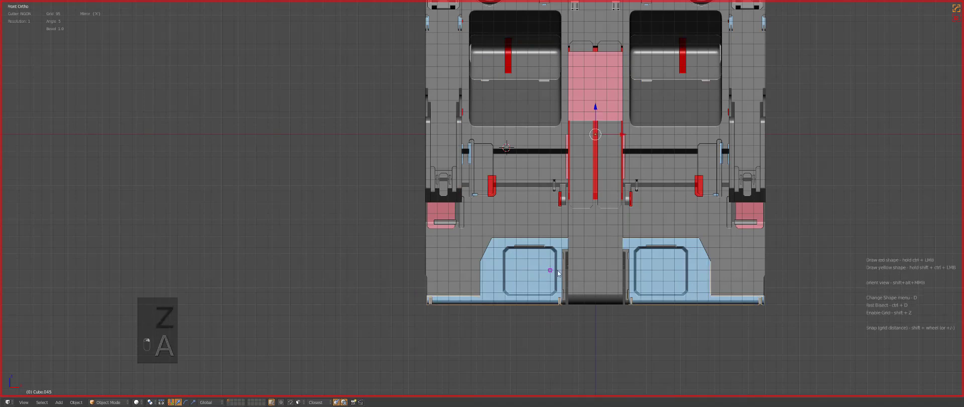
Undo the stepped polygon slice on the front body
{"action": "key", "text": "ctrl+z"}
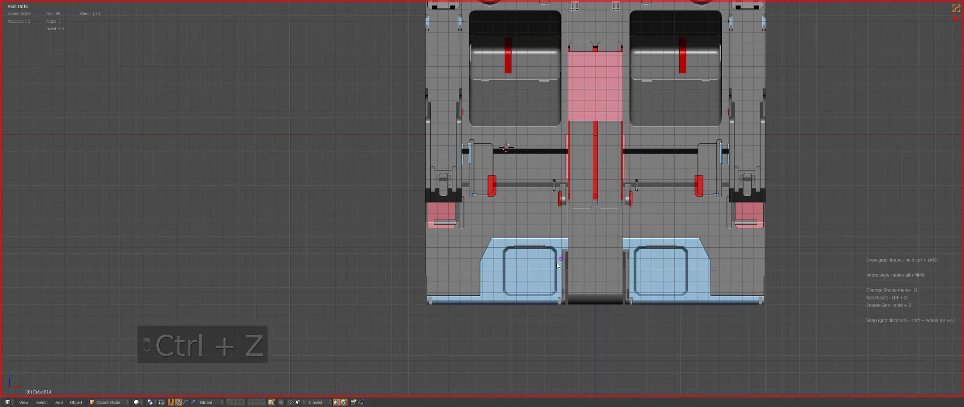
{"action": "key", "text": "ctrl+z"}
{"action": "key", "text": "ctrl+z"}
Draw a mirrored stepped polygon with chamfered upper and outer corners around the lower square panels down past the base, and switch it to a slice
{"action": "key", "text": "ctrl+grave"}
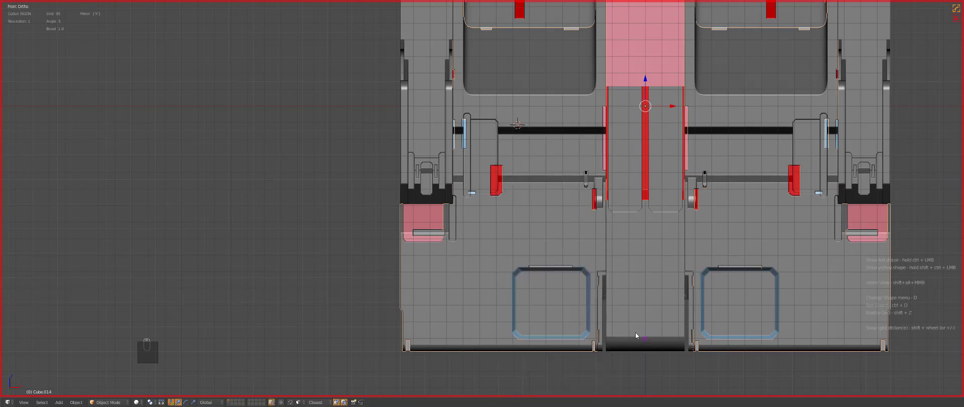
{"action": "key", "text": "z"}
{"action": "left_click", "coordinate": [616, 254]}
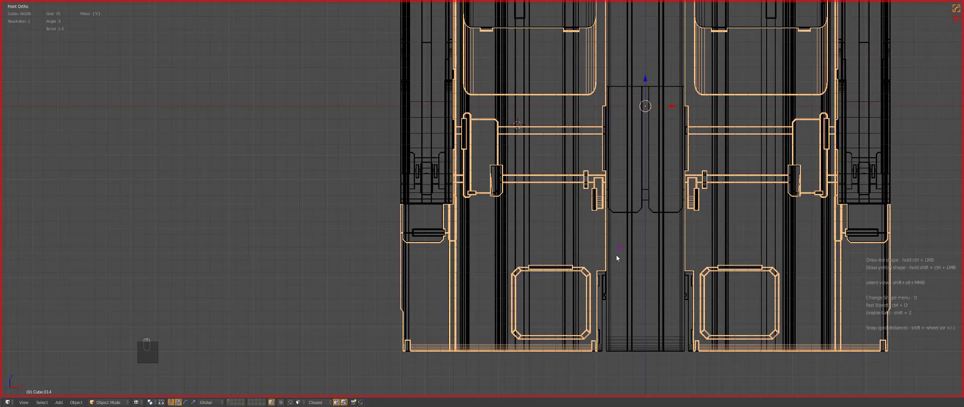
{"action": "scroll", "coordinate": [616, 254], "scroll_direction": "down", "scroll_amount": 3, "text": "shift"}
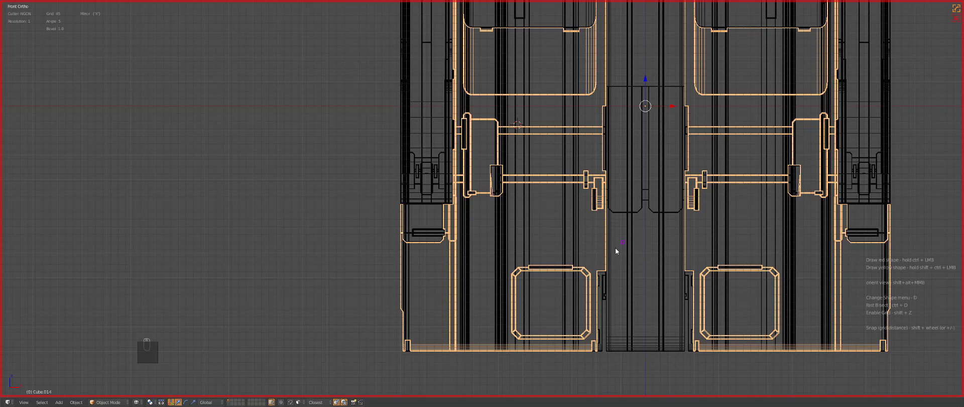
{"action": "left_click_drag", "start_coordinate": [617, 250], "coordinate": [548, 255], "text": "ctrl"}
{"action": "left_click", "coordinate": [513, 255], "text": "ctrl"}
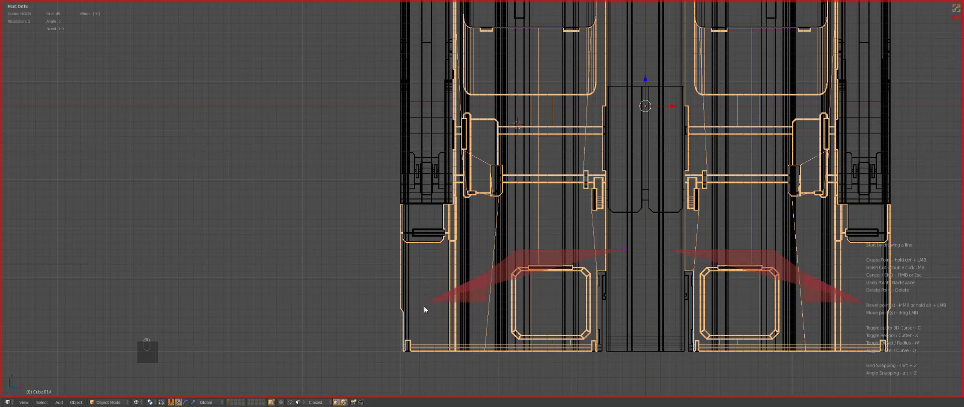
{"action": "left_click", "coordinate": [386, 330], "text": "ctrl"}
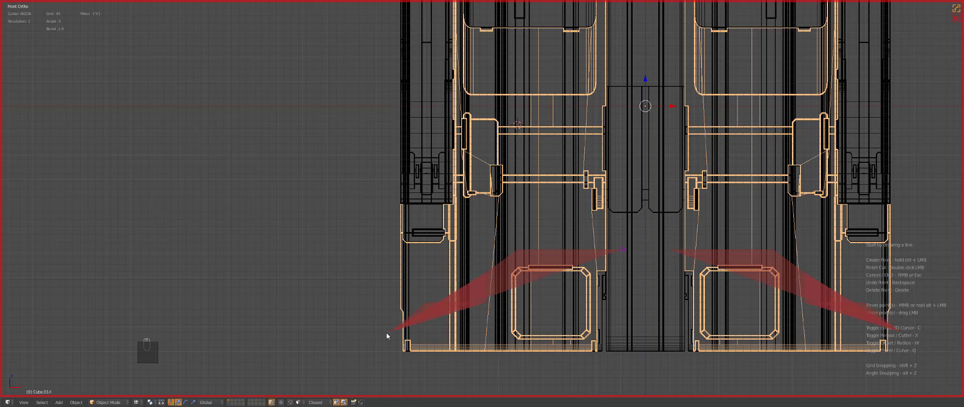
{"action": "left_click", "coordinate": [386, 353], "text": "ctrl"}
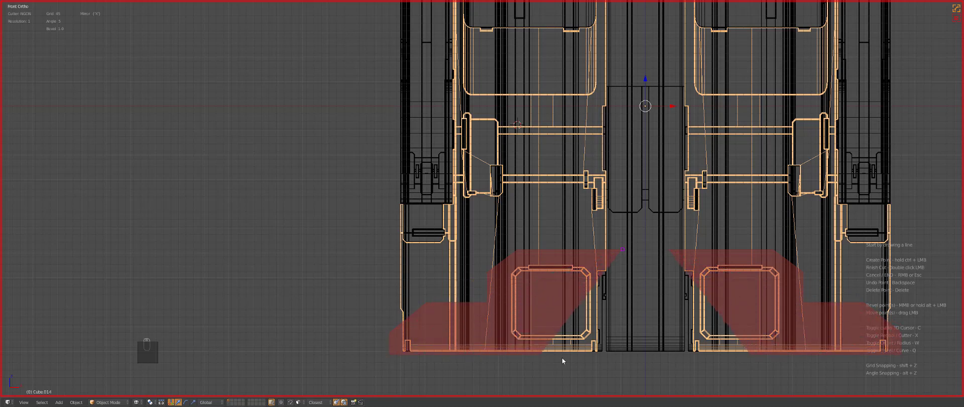
{"action": "left_click", "coordinate": [622, 360], "text": "ctrl"}
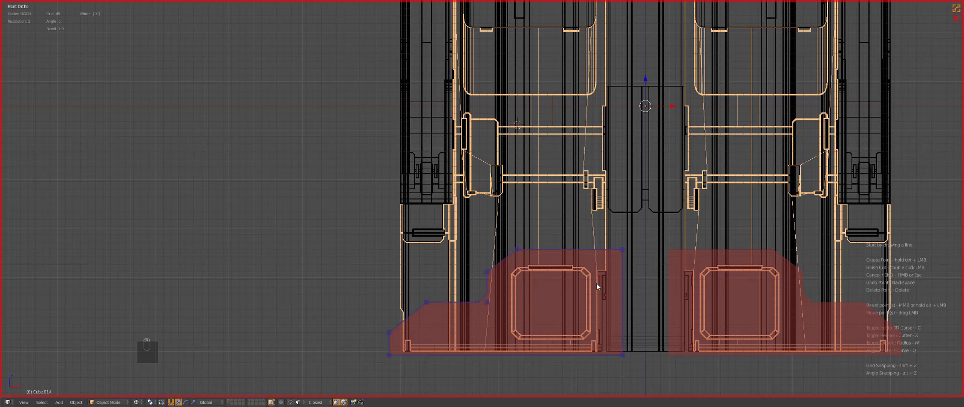
{"action": "key", "text": "x"}
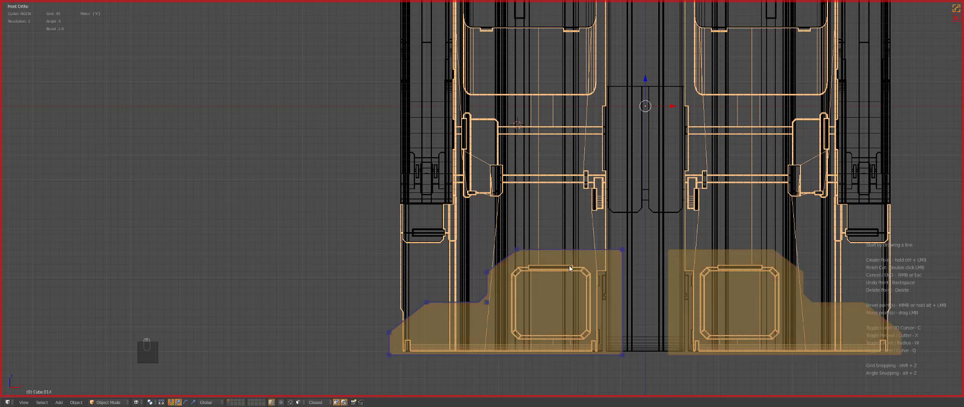
Tighten the polygon's upper chamfer by moving its two corner points, and apply the slice to the front body
{"action": "double_click", "coordinate": [486, 274]}
{"action": "left_click_drag", "start_coordinate": [517, 251], "coordinate": [502, 249]}
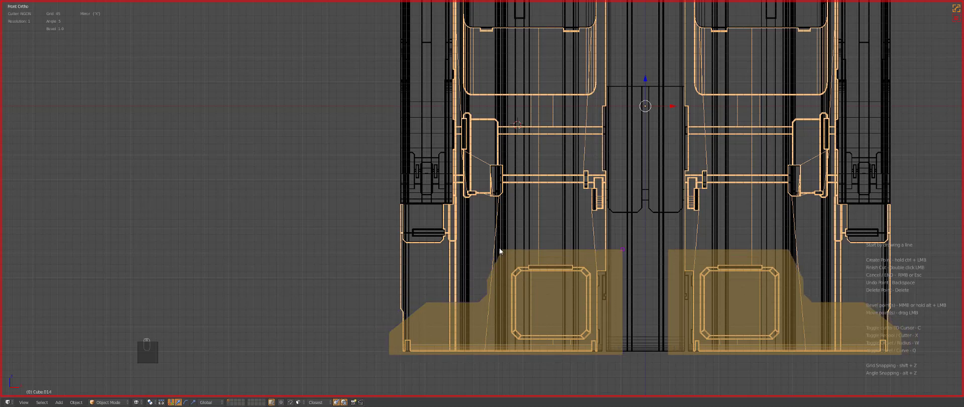
{"action": "left_click", "coordinate": [487, 278], "text": "ctrl"}
{"action": "left_click_drag", "start_coordinate": [487, 279], "coordinate": [488, 274]}
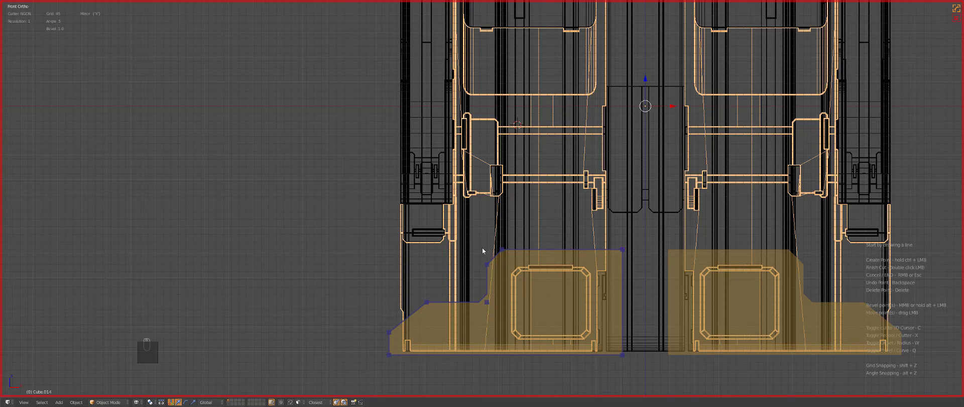
{"action": "double_click", "coordinate": [531, 281]}
{"action": "key", "text": "z"}
{"action": "key", "text": "a"}
{"action": "scroll", "coordinate": [535, 286], "scroll_direction": "down", "scroll_amount": 1}
{"action": "middle_click_drag", "start_coordinate": [536, 287], "coordinate": [577, 359]}
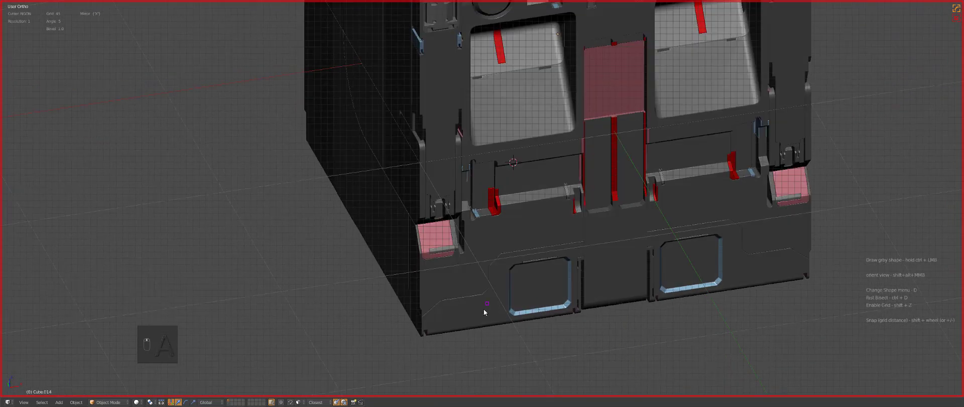
Make the newly sliced lower front piece use the GREY material by removing its Kaviar material slot
{"action": "right_click", "coordinate": [483, 311]}
{"action": "key", "text": "ctrl+grave"}
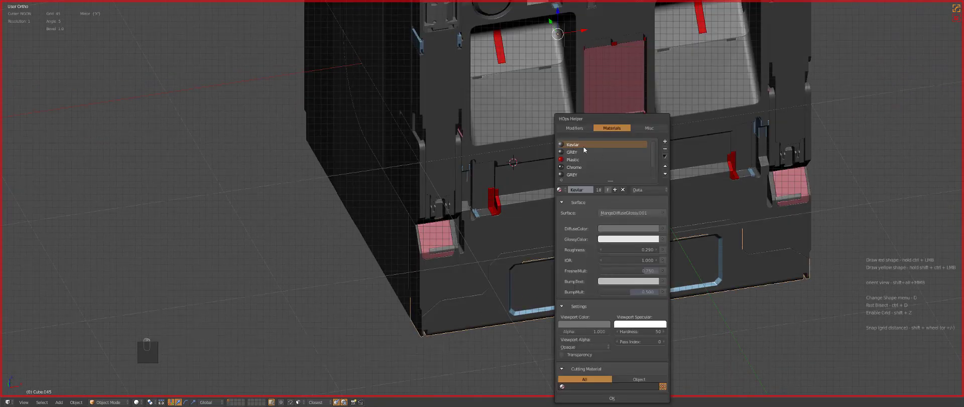
{"action": "left_click", "coordinate": [665, 151]}
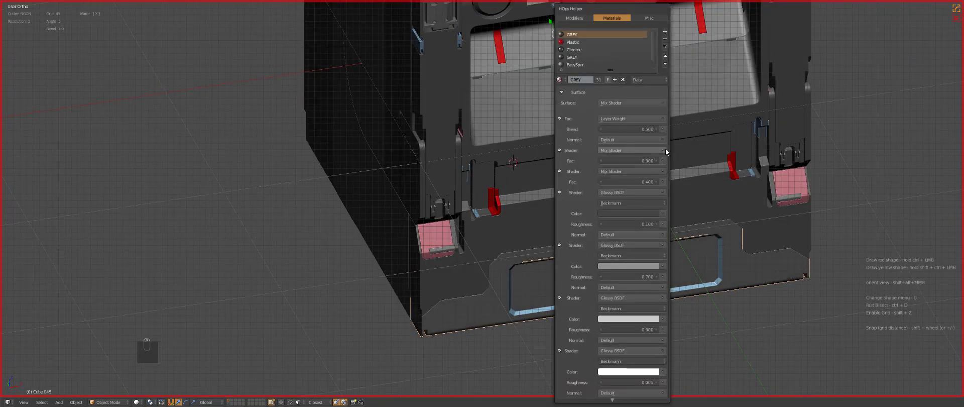
{"action": "key", "text": "a"}
{"action": "scroll", "coordinate": [577, 281], "scroll_direction": "down", "scroll_amount": 3}
{"action": "middle_click_drag", "start_coordinate": [577, 281], "coordinate": [563, 251]}
{"action": "scroll", "coordinate": [562, 251], "scroll_direction": "up", "scroll_amount": 1}
{"action": "key", "text": "Escape"}
Examine the whole crate model from the front and slightly above in perspective view
{"action": "key", "text": "KP_2"}
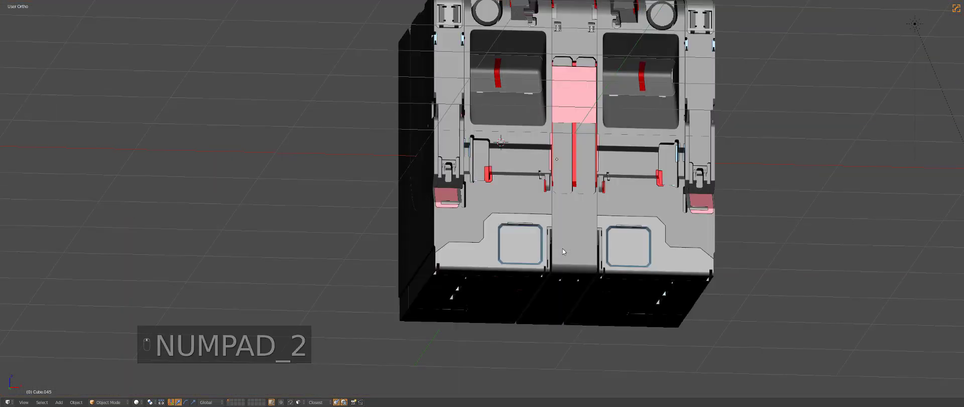
{"action": "key", "text": "KP_1"}
{"action": "key", "text": "KP_5"}
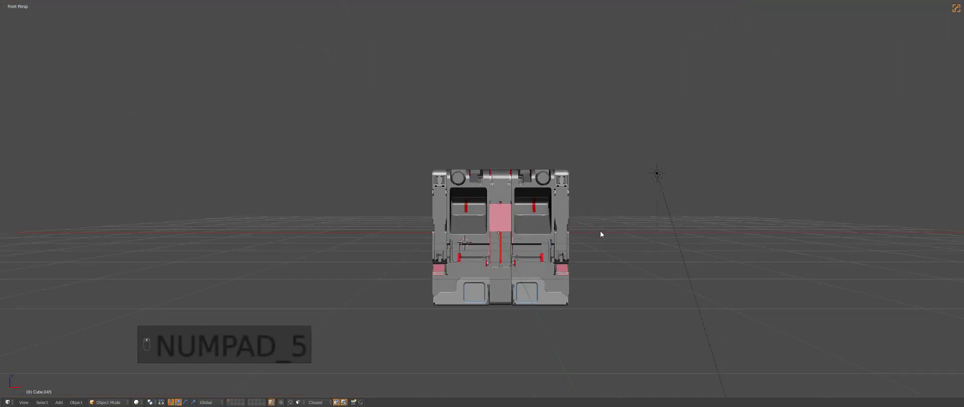
{"action": "middle_click_drag", "start_coordinate": [600, 235], "coordinate": [600, 255]}
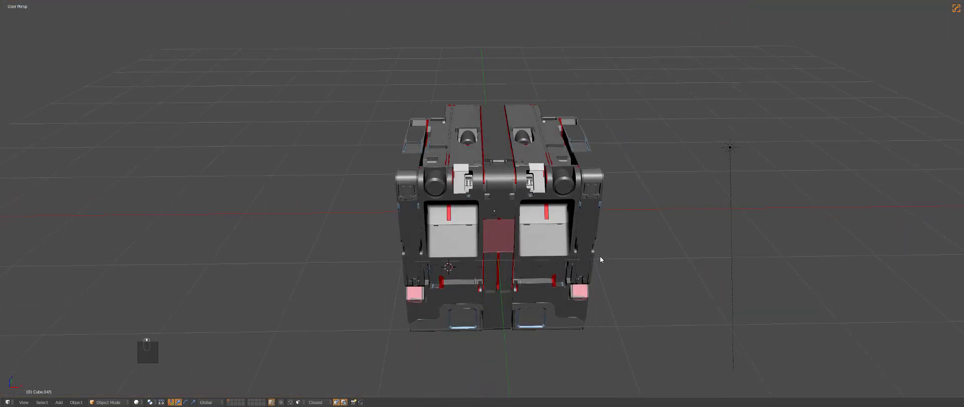
{"action": "key", "text": "z"}
{"action": "key", "text": "z"}
{"action": "key", "text": "z"}
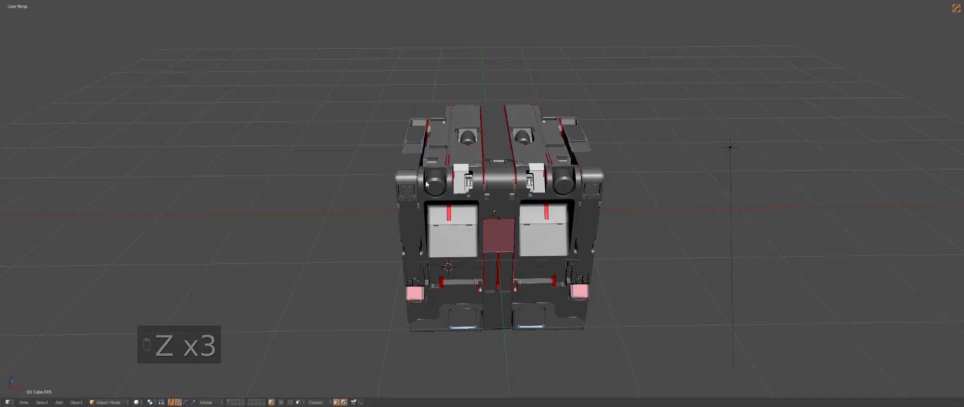
Duplicate the mirrored round cylinders at the crate's upper front, place the copy beside the crate, and move it to layer 2
{"action": "right_click", "coordinate": [427, 184]}
{"action": "scroll", "coordinate": [427, 184], "scroll_direction": "up", "scroll_amount": 1}
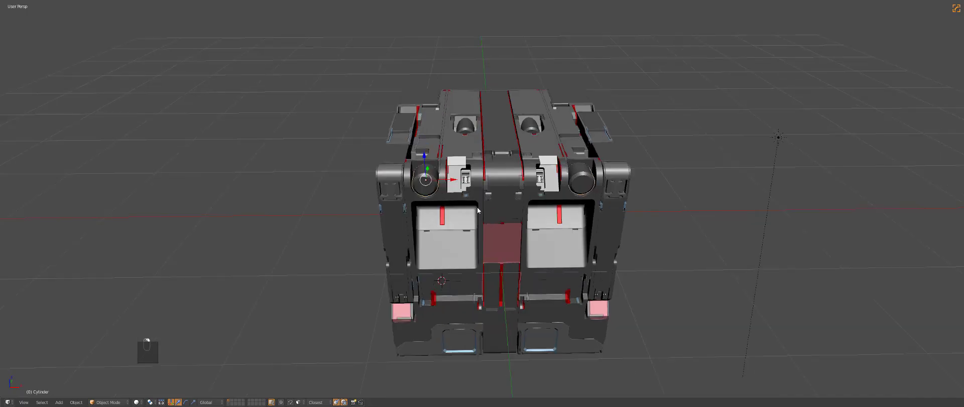
{"action": "key", "text": "shift+d"}
{"action": "left_click", "coordinate": [380, 236]}
{"action": "key", "text": "m"}
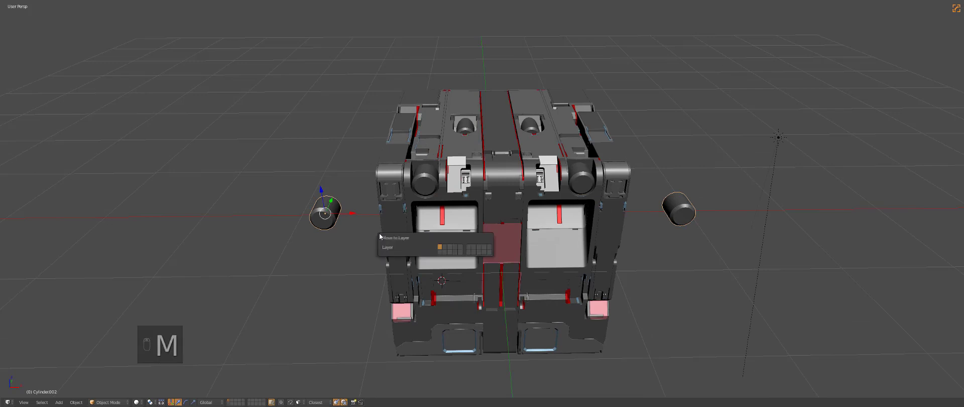
{"action": "key", "text": "2"}
Reset the duplicated cylinder's location to the scene origin and remove its Mirror modifier
{"action": "key", "text": "alt+g"}
{"action": "key", "text": "ctrl+grave"}
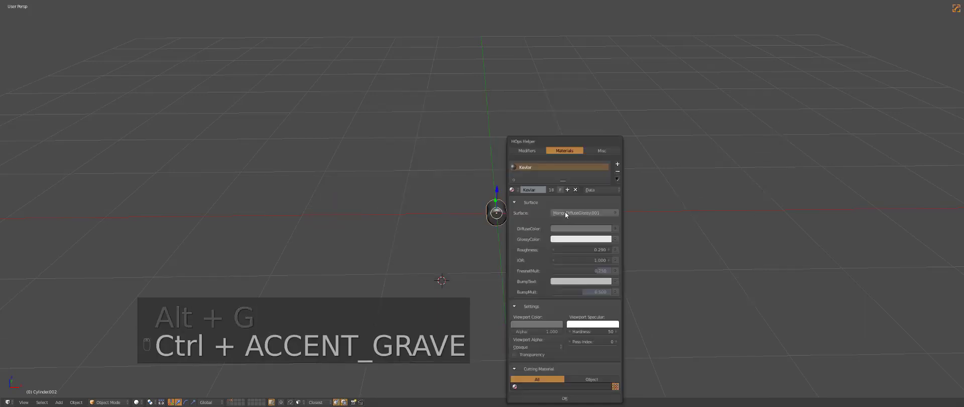
{"action": "left_click", "coordinate": [533, 151]}
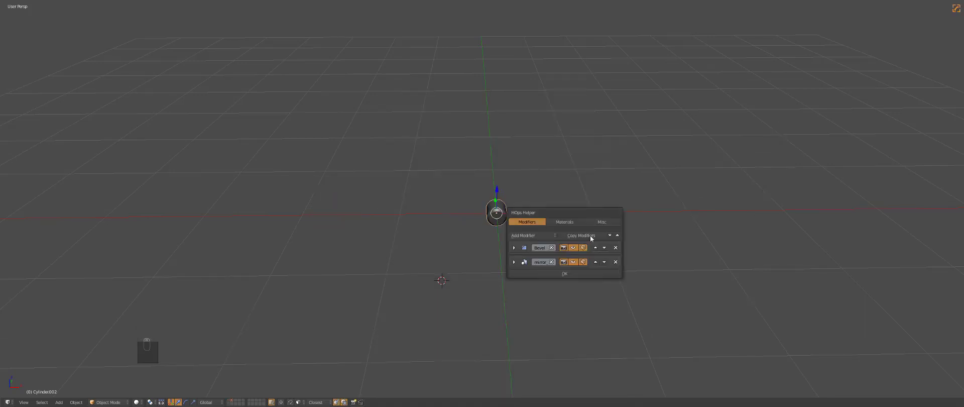
{"action": "left_click", "coordinate": [616, 262]}
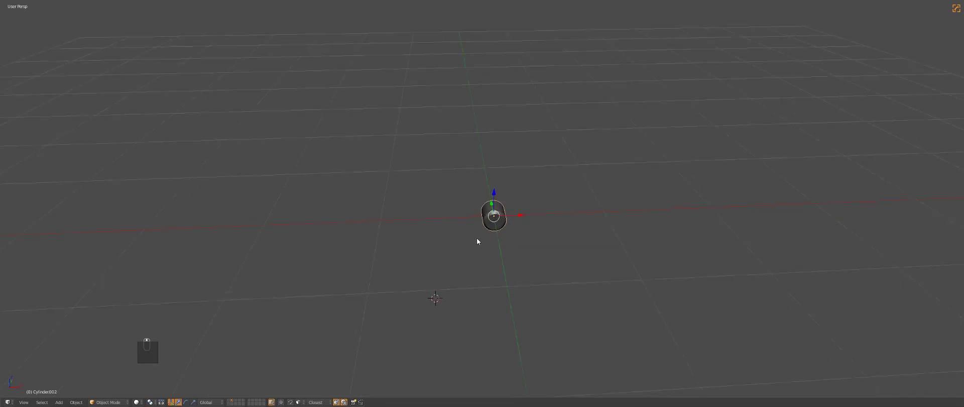
{"action": "key", "text": "KP_Decimal"}
{"action": "scroll", "coordinate": [539, 229], "scroll_direction": "down", "scroll_amount": 3}
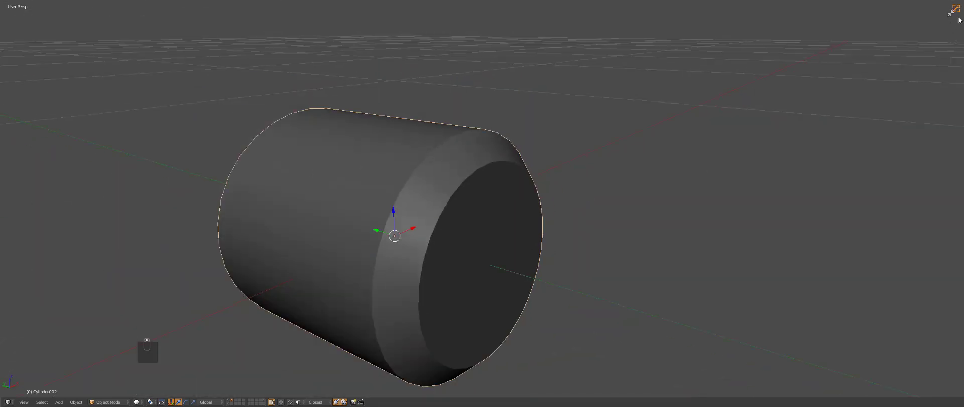
{"action": "middle_click_drag", "start_coordinate": [529, 202], "coordinate": [567, 220]}
Adjust the width of the one-segment bevel on the cylinder's front rim
{"action": "key", "text": "q"}
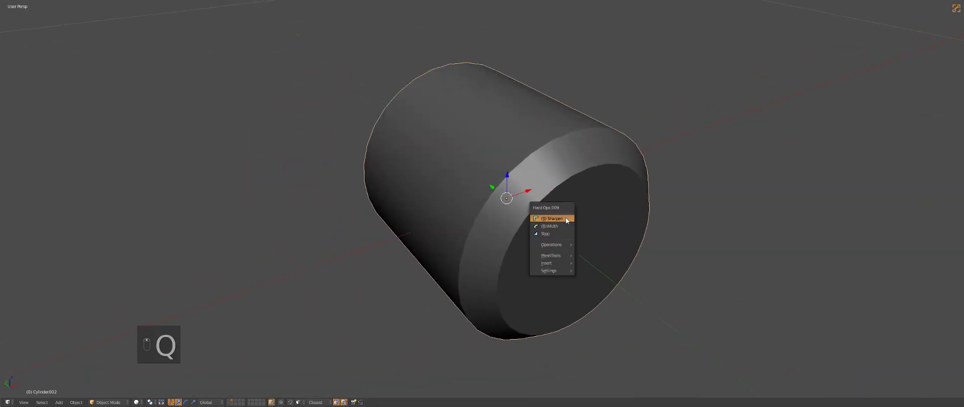
{"action": "left_click", "coordinate": [563, 226]}
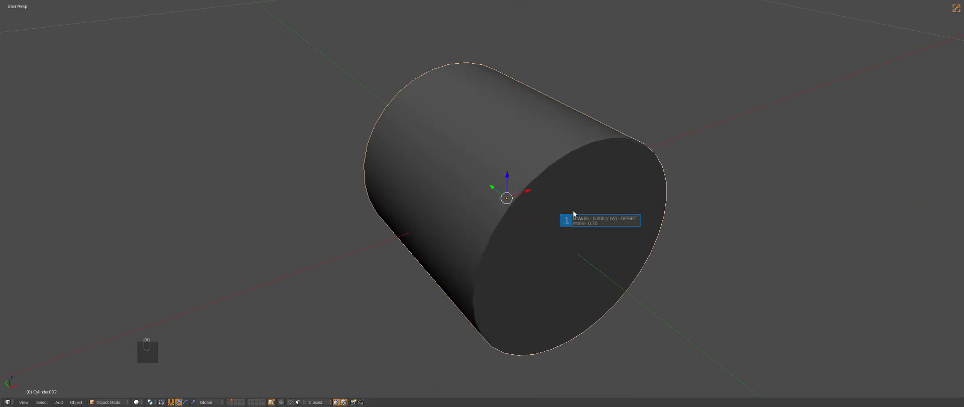
{"action": "left_click", "coordinate": [573, 216]}
{"action": "middle_click_drag", "start_coordinate": [604, 232], "coordinate": [559, 219]}
Try to slice off the cylinder's back end with a box-shaped cutter in top orthographic view
{"action": "key", "text": "z"}
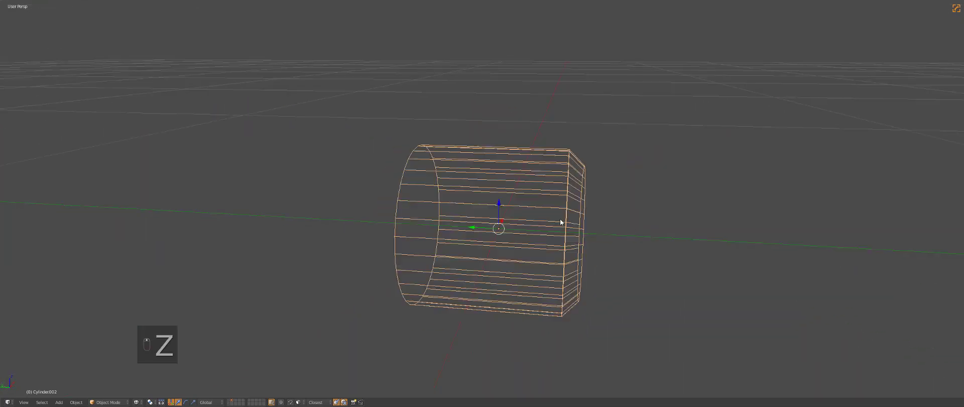
{"action": "key", "text": "KP_7"}
{"action": "key", "text": "KP_5"}
{"action": "key", "text": "alt+w"}
{"action": "left_click_drag", "start_coordinate": [425, 122], "coordinate": [625, 126]}
{"action": "key", "text": "Escape"}
{"action": "key", "text": "d"}
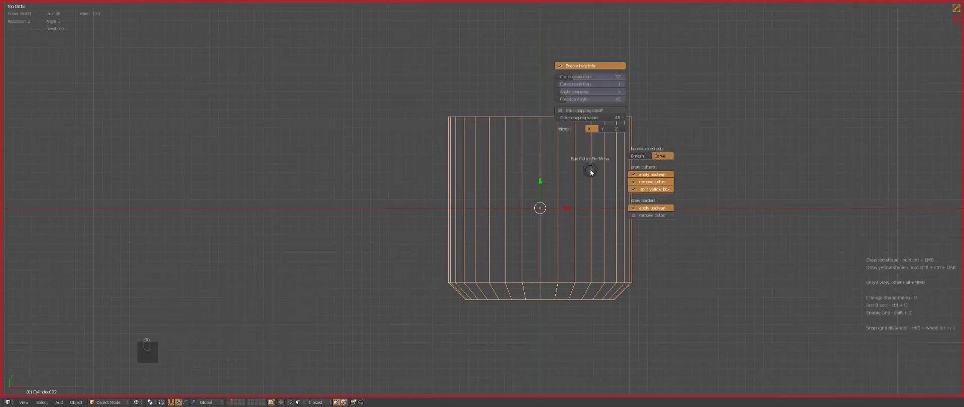
{"action": "left_click", "coordinate": [545, 197]}
{"action": "mouse_move", "coordinate": [417, 95]}
{"action": "left_mouse_down", "text": "ctrl+shift"}
{"action": "mouse_move", "coordinate": [635, 115]}
{"action": "mouse_move", "coordinate": [645, 126]}
{"action": "left_mouse_up", "text": "ctrl+shift"}
{"action": "key", "text": "z"}
{"action": "middle_click_drag", "start_coordinate": [560, 174], "coordinate": [570, 135]}
{"action": "key", "text": "ctrl+z"}
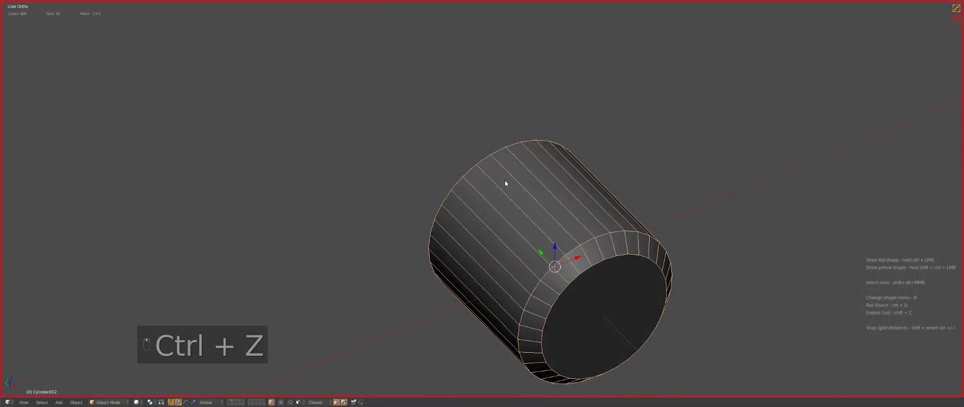
Run the Hard Ops Step operation on the cylinder and reveal its hidden geometry
{"action": "mouse_move", "coordinate": [505, 179]}
{"action": "middle_mouse_down"}
{"action": "mouse_move", "coordinate": [566, 170]}
{"action": "mouse_move", "coordinate": [540, 207]}
{"action": "middle_mouse_up"}
{"action": "key", "text": "a"}
{"action": "middle_click_drag", "start_coordinate": [502, 250], "coordinate": [490, 250]}
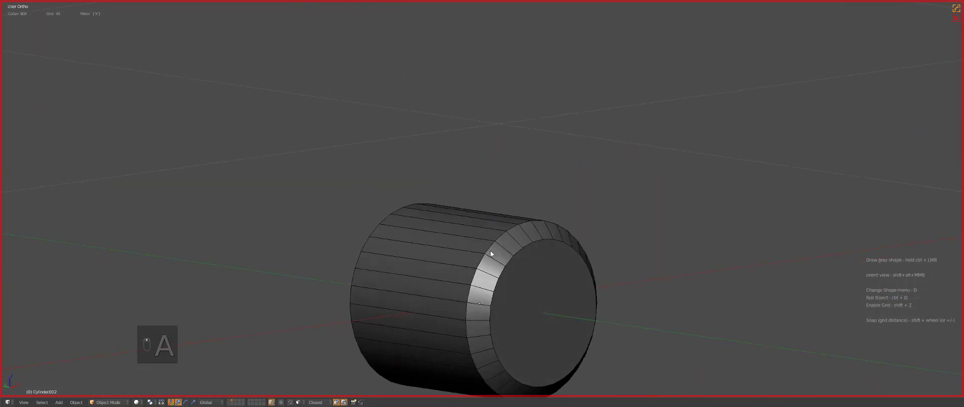
{"action": "middle_click_drag", "start_coordinate": [501, 290], "coordinate": [585, 263]}
{"action": "right_click", "coordinate": [549, 243]}
{"action": "key", "text": "q"}
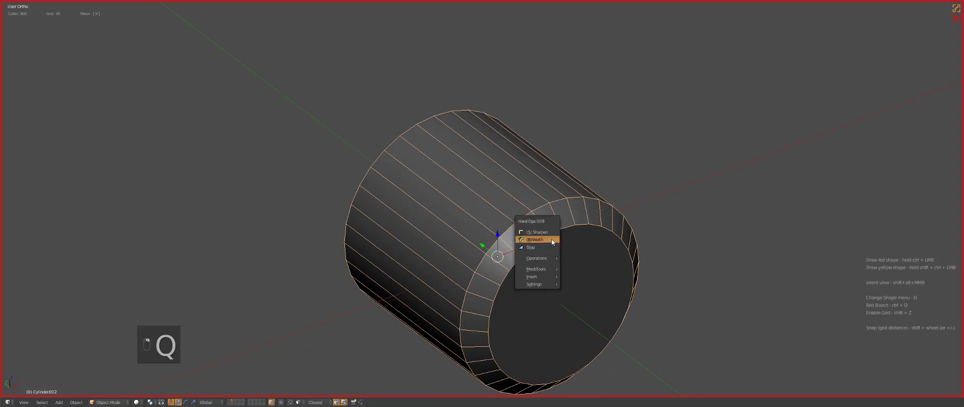
{"action": "left_click", "coordinate": [529, 247]}
{"action": "middle_click_drag", "start_coordinate": [529, 249], "coordinate": [583, 193], "text": "shift"}
{"action": "scroll", "coordinate": [587, 196], "scroll_direction": "up", "scroll_amount": 2}
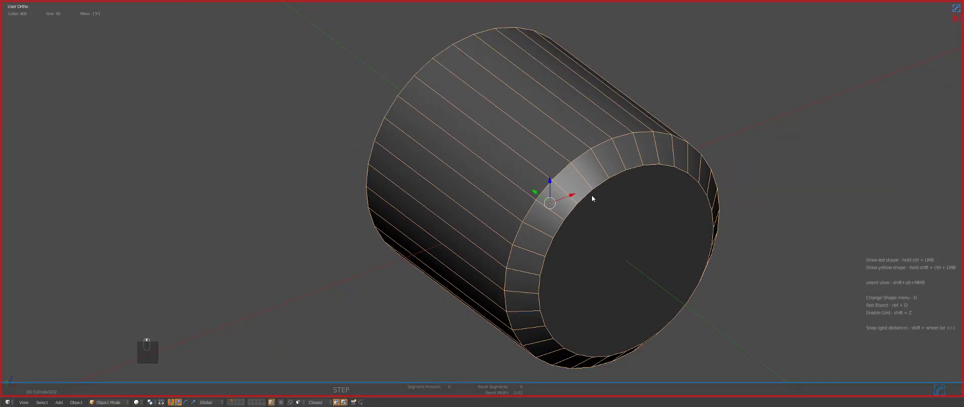
{"action": "key", "text": "Tab"}
{"action": "key", "text": "alt+h"}
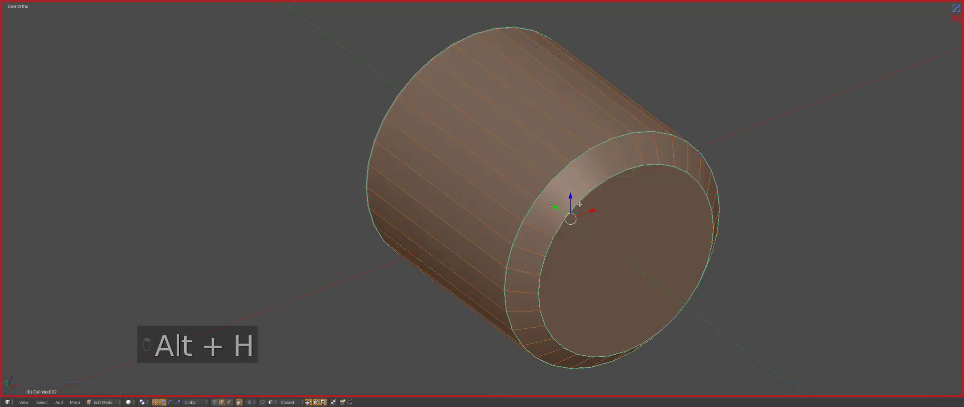
{"action": "key", "text": "Tab"}
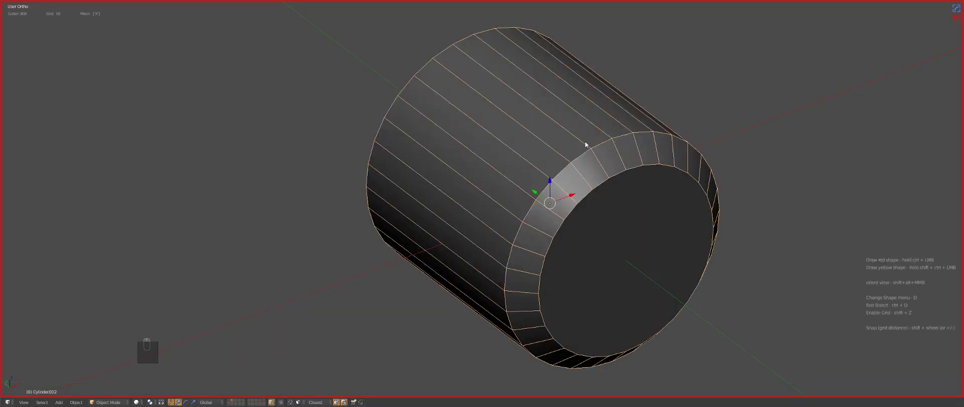
Sharpen the cylinder's edges and narrow the new rim bevels to a width of about 0.0011
{"action": "key", "text": "q"}
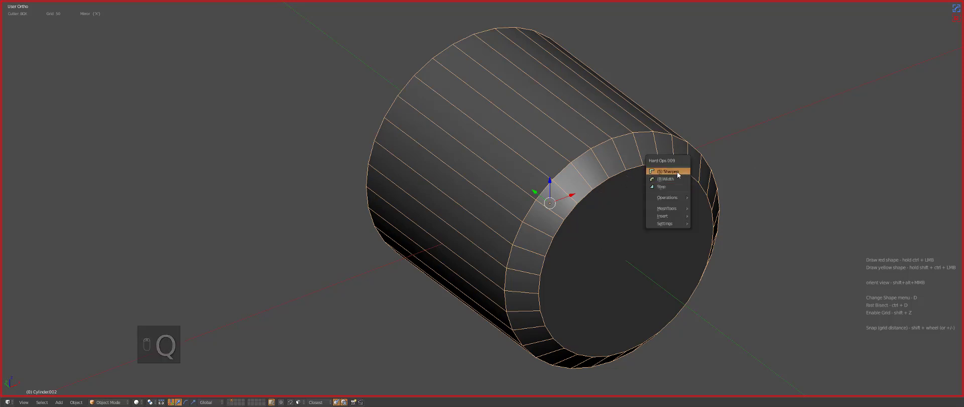
{"action": "left_click", "coordinate": [675, 171]}
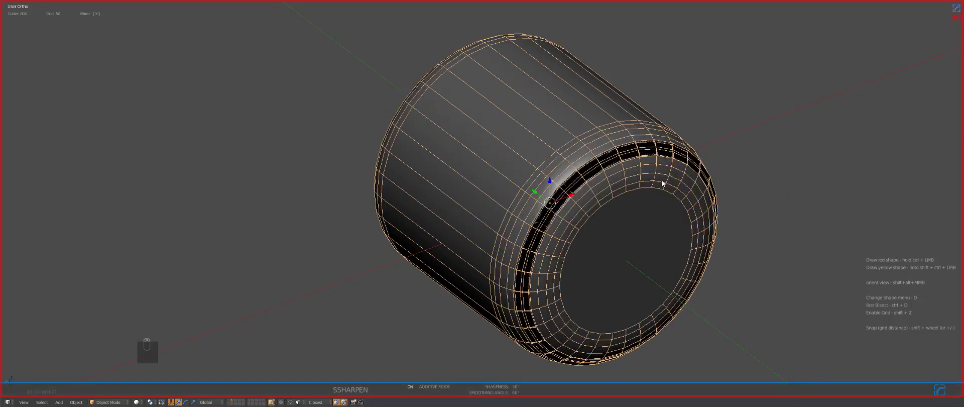
{"action": "key", "text": "q"}
{"action": "left_click", "coordinate": [654, 187]}
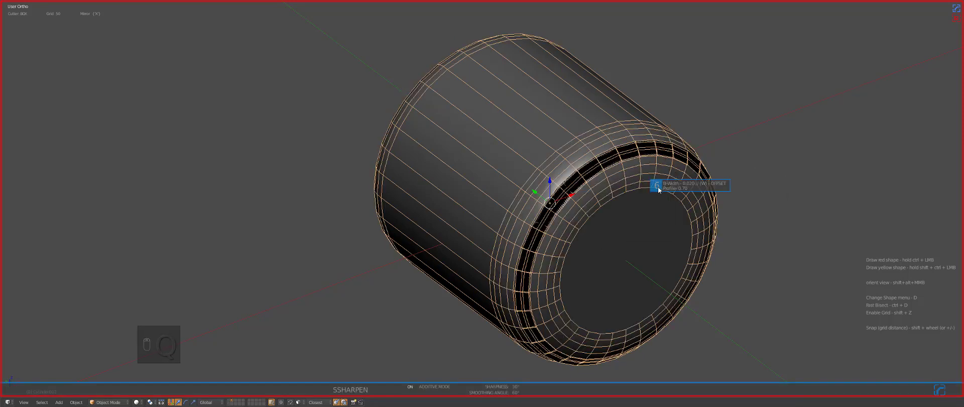
{"action": "left_click", "coordinate": [723, 160]}
{"action": "key", "text": "z"}
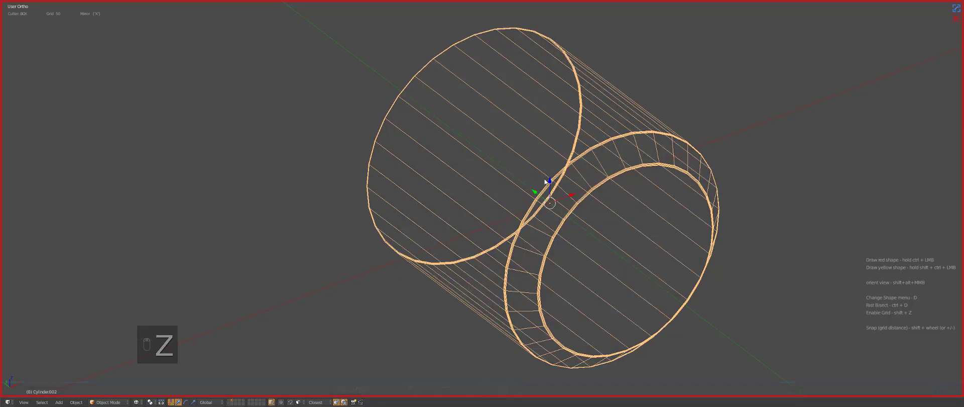
{"action": "key", "text": "z"}
Switch the viewport to the Minimal display mode to show the cylinder's clean shading
{"action": "key", "text": "alt+v"}
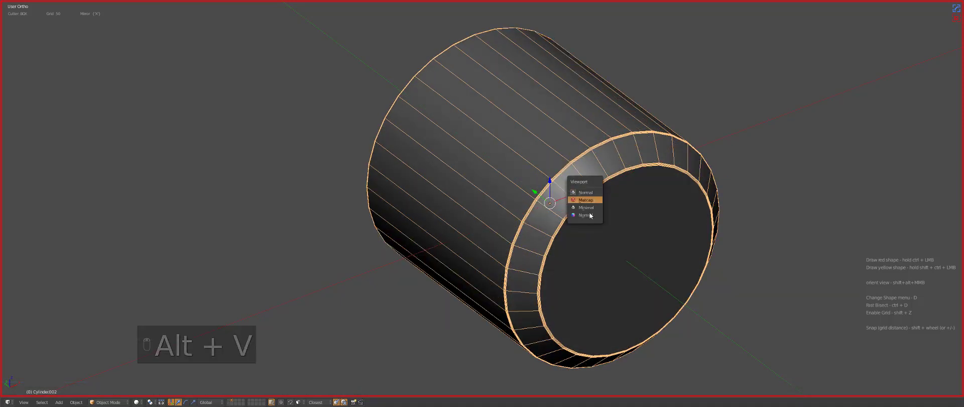
{"action": "left_click", "coordinate": [586, 206]}
{"action": "middle_click_drag", "start_coordinate": [587, 207], "coordinate": [603, 183]}
{"action": "key", "text": "z"}
{"action": "key", "text": "z"}
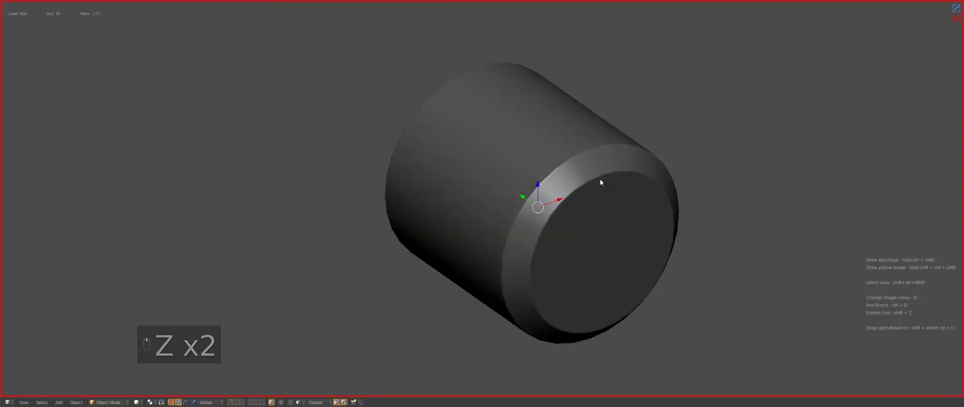
Add a level 1 Subdivision Surface to the cylinder, apply it, and sharpen the mesh again
{"action": "key", "text": "ctrl+1"}
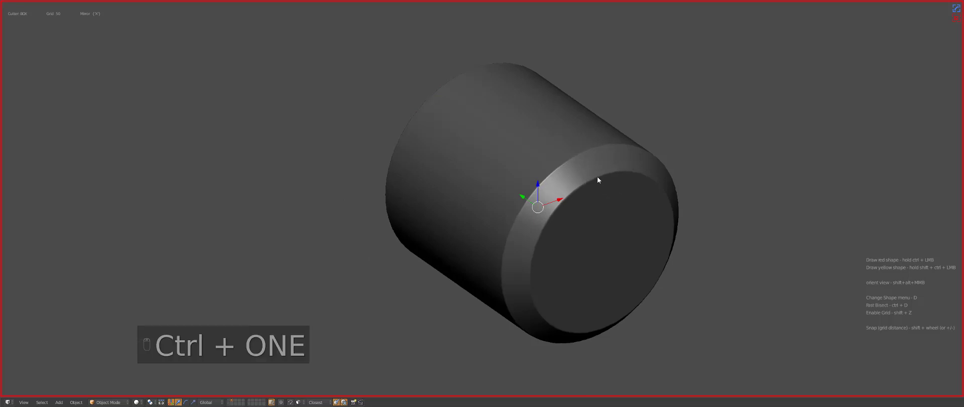
{"action": "key", "text": "ctrl+grave"}
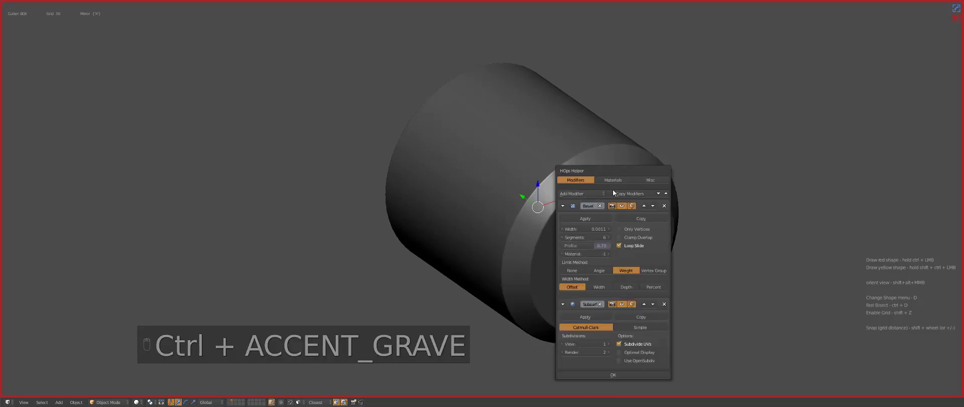
{"action": "left_click", "coordinate": [584, 316]}
{"action": "key", "text": "q"}
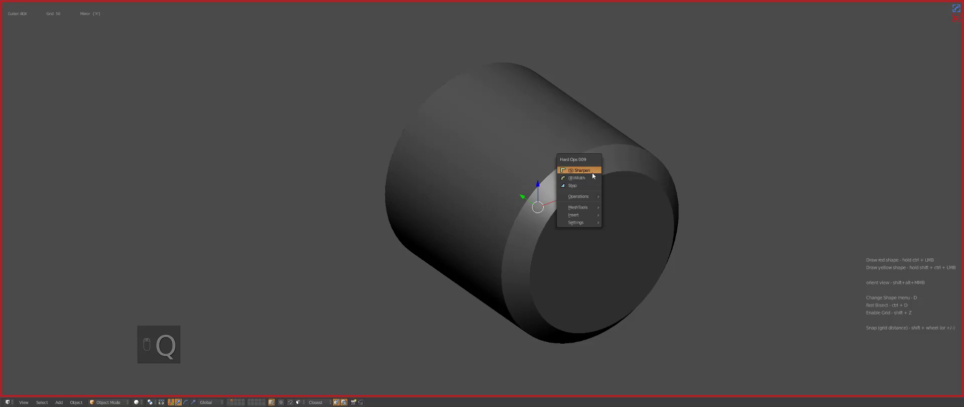
{"action": "left_click", "coordinate": [585, 173]}
Dissolve the extra edge loops around the middle of the cylinder's body and chamfer, and switch to vertex selection
{"action": "key", "text": "Tab"}
{"action": "key", "text": "a"}
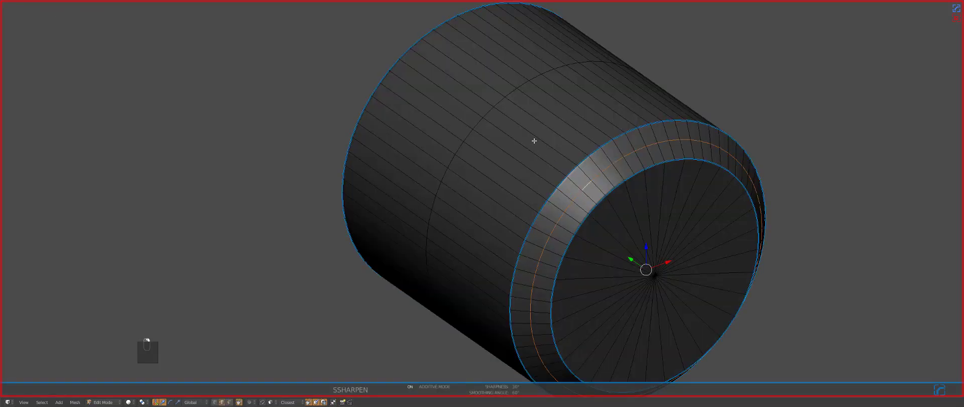
{"action": "key", "text": "ctrl+x"}
{"action": "key", "text": "ctrl+x"}
{"action": "key", "text": "ctrl+Tab"}
{"action": "left_click", "coordinate": [646, 225]}
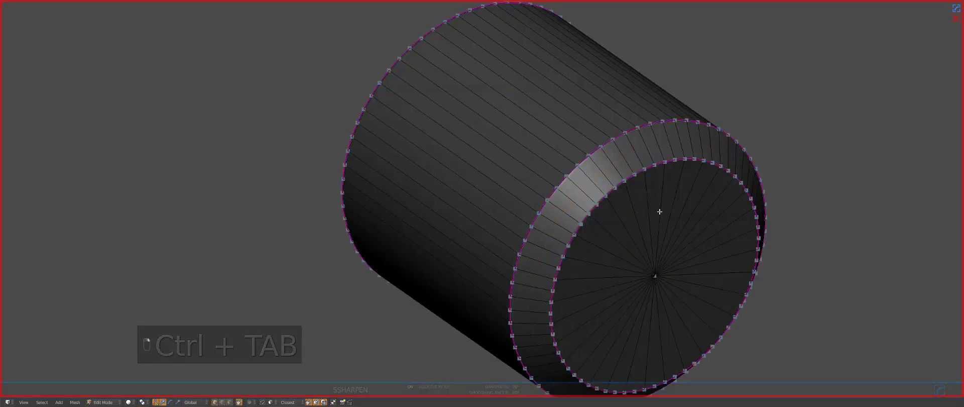
Undo the edge-loop dissolving and the preceding subdivision edits on the cylinder
{"action": "key", "text": "Tab"}
{"action": "key", "text": "ctrl+z"}
{"action": "key", "text": "ctrl+z"}
{"action": "key", "text": "ctrl+z"}
{"action": "key", "text": "ctrl+z"}
{"action": "key", "text": "ctrl+z"}
{"action": "key", "text": "ctrl+z"}
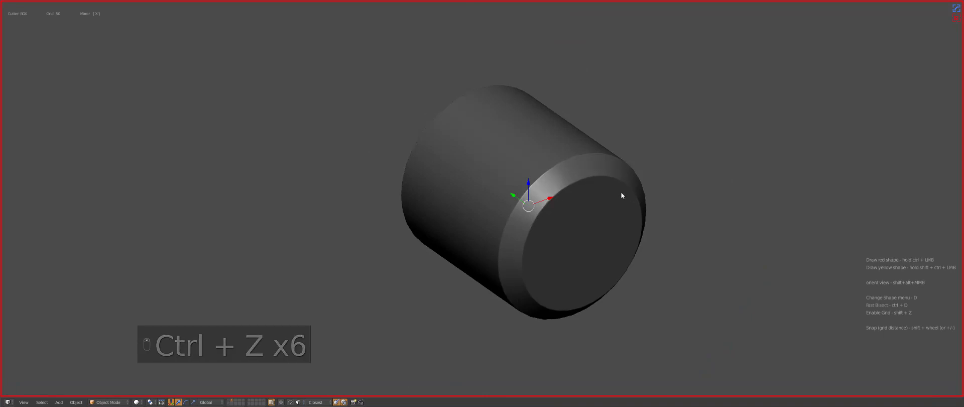
{"action": "key", "text": "ctrl+z"}
Bevel the cylinder's edges at a width of about 0.0024 with 6 segments, and inspect the resulting topology in wireframe
{"action": "scroll", "coordinate": [612, 190], "scroll_direction": "up", "scroll_amount": 2}
{"action": "key", "text": "q"}
{"action": "left_click", "coordinate": [603, 196]}
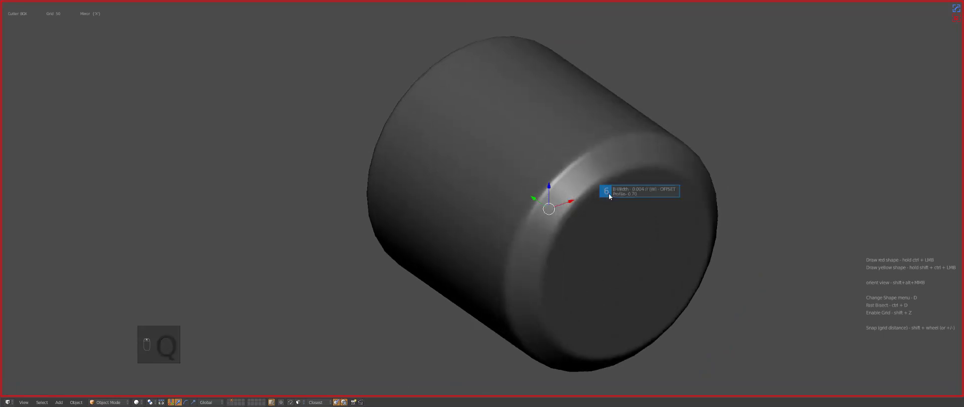
{"action": "left_click", "coordinate": [633, 212]}
{"action": "middle_click_drag", "start_coordinate": [634, 212], "coordinate": [617, 230]}
{"action": "key", "text": "z"}
{"action": "key", "text": "z"}
{"action": "key", "text": "z"}
{"action": "key", "text": "z"}
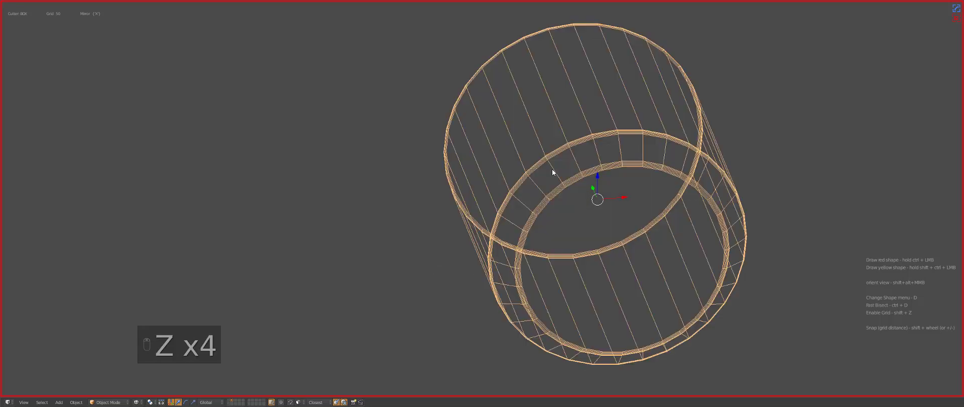
{"action": "mouse_move", "coordinate": [553, 170]}
{"action": "middle_mouse_down"}
{"action": "mouse_move", "coordinate": [568, 198]}
{"action": "mouse_move", "coordinate": [565, 181]}
{"action": "middle_mouse_up"}
Add a level 1 Subdivision Surface to the cylinder and apply it
{"action": "key", "text": "ctrl+1"}
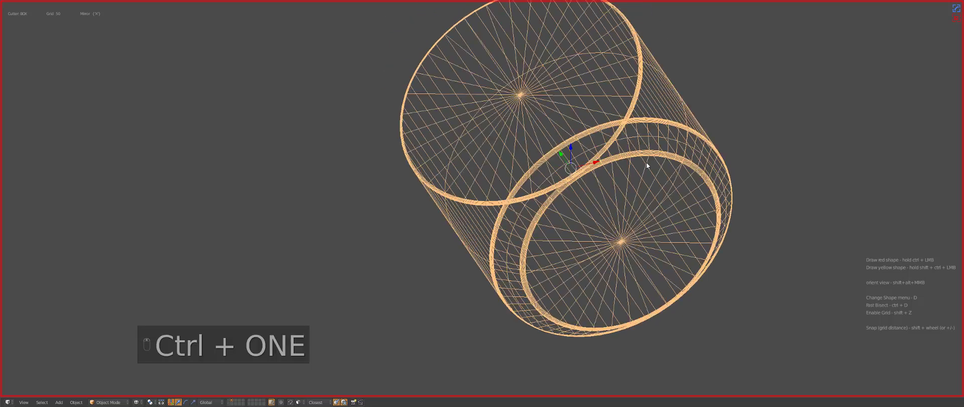
{"action": "middle_click_drag", "start_coordinate": [660, 119], "coordinate": [573, 197]}
{"action": "key", "text": "z"}
{"action": "scroll", "coordinate": [447, 133], "scroll_direction": "down", "scroll_amount": 1}
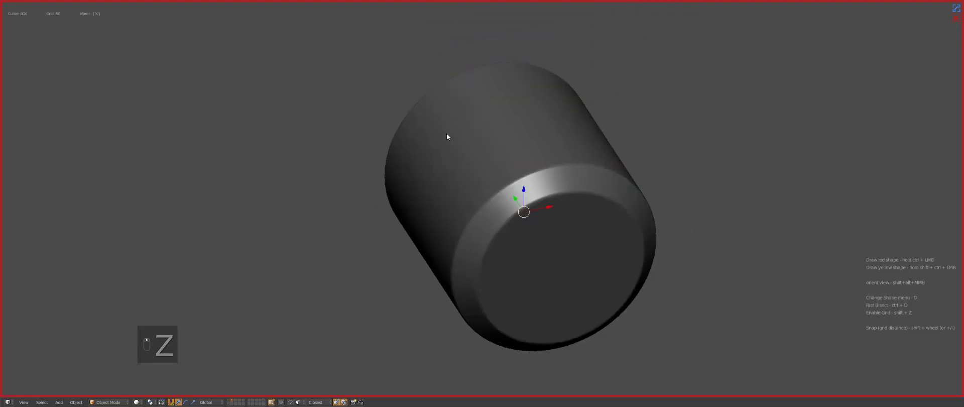
{"action": "key", "text": "z"}
{"action": "key", "text": "ctrl+grave"}
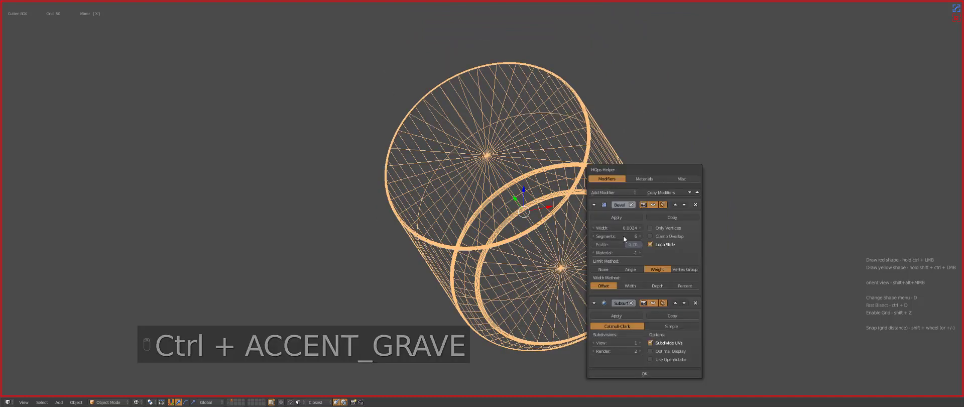
{"action": "left_click", "coordinate": [617, 316]}
{"action": "key", "text": "z"}
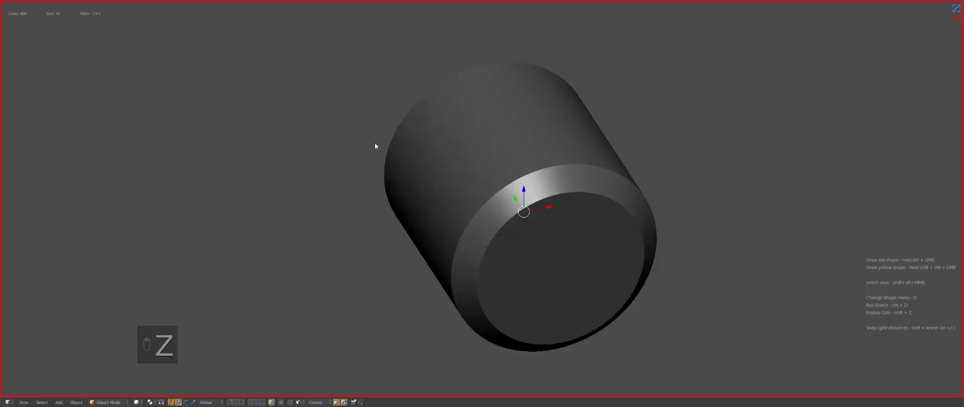
Examine the subdivided mesh and the edge markings around the cylinder's chamfer in edit mode
{"action": "key", "text": "Tab"}
{"action": "scroll", "coordinate": [623, 200], "scroll_direction": "up", "scroll_amount": 4}
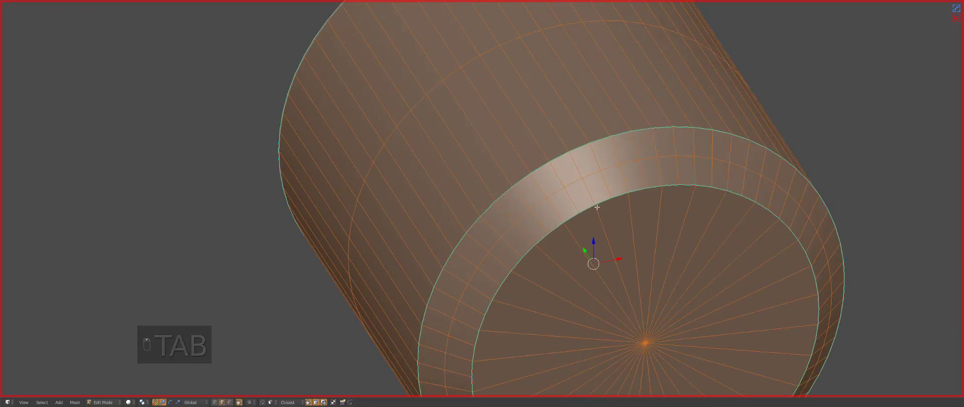
{"action": "key", "text": "a"}
{"action": "left_click", "coordinate": [602, 201]}
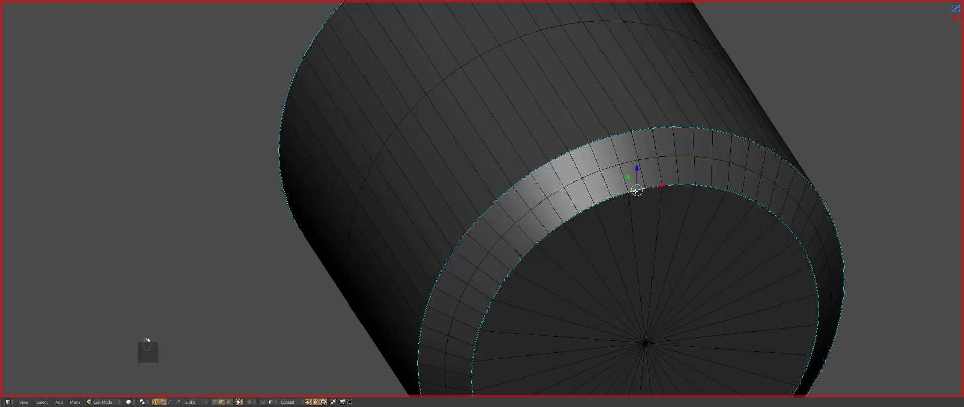
{"action": "right_click", "coordinate": [653, 200]}
{"action": "left_click", "coordinate": [695, 181]}
{"action": "key", "text": "Tab"}
{"action": "scroll", "coordinate": [682, 185], "scroll_direction": "down", "scroll_amount": 3}
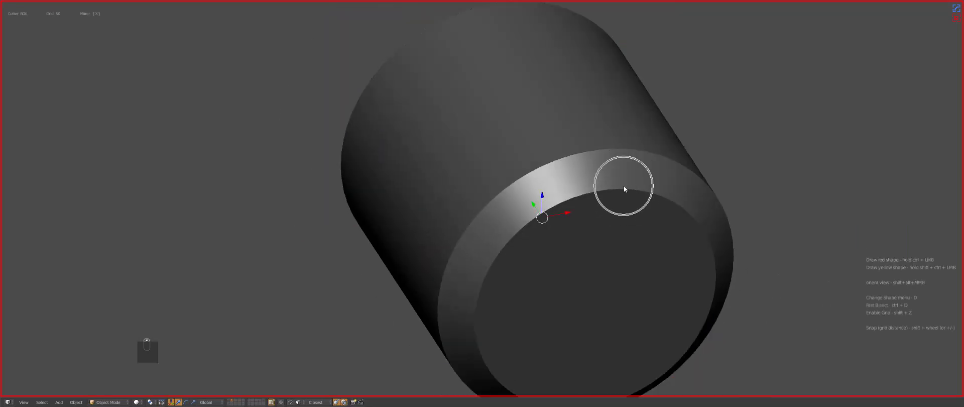
Use the Hard Ops Sharp Manager to convert the cylinder's Sharp edges to Crease, Bweight, Seam and Sharp
{"action": "key", "text": "q"}
{"action": "mouse_move", "coordinate": [609, 205]}
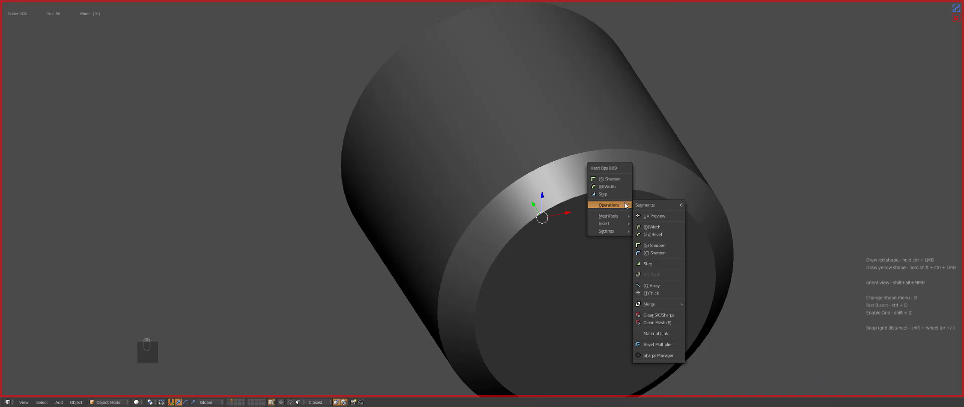
{"action": "left_click", "coordinate": [666, 355]}
{"action": "left_click_drag", "start_coordinate": [653, 223], "coordinate": [768, 112]}
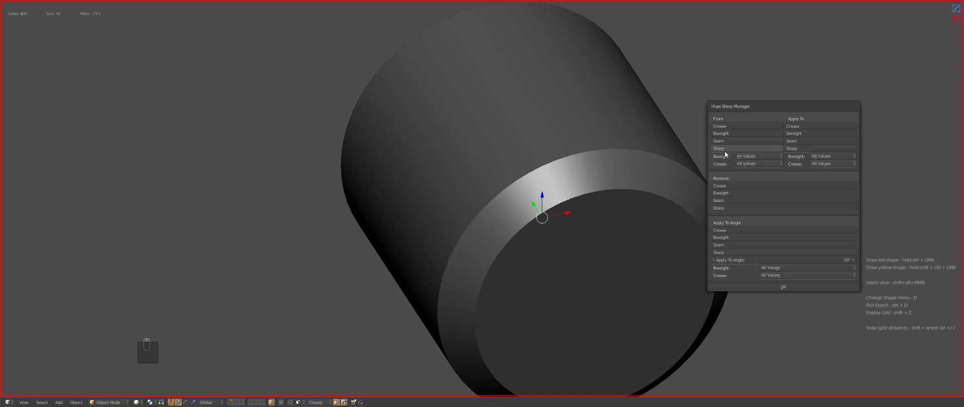
{"action": "left_click", "coordinate": [740, 149]}
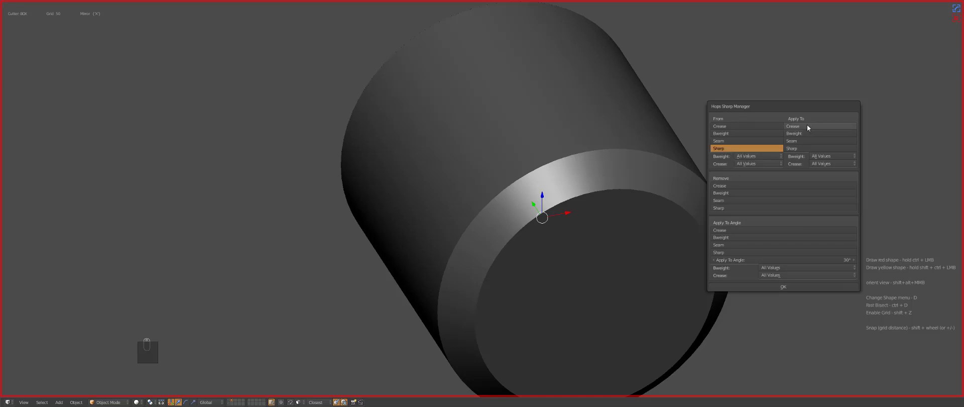
{"action": "left_click_drag", "start_coordinate": [806, 125], "coordinate": [804, 149]}
{"action": "left_click", "coordinate": [763, 285]}
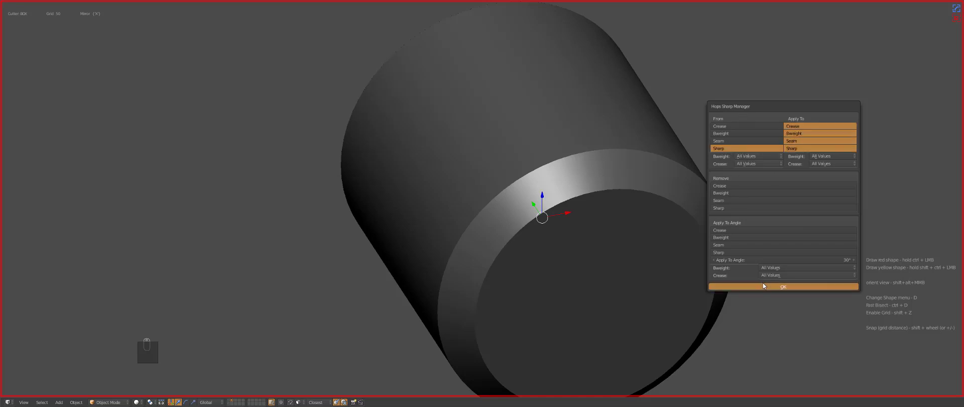
{"action": "middle_click_drag", "start_coordinate": [607, 208], "coordinate": [627, 205]}
{"action": "key", "text": "q"}
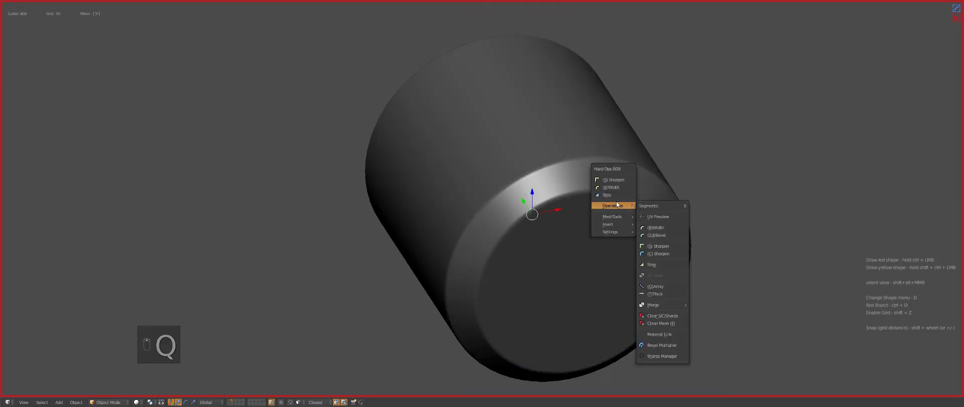
Dissolve the edge loop around the middle of the cylinder's chamfer, and sharpen the object again
{"action": "key", "text": "Tab"}
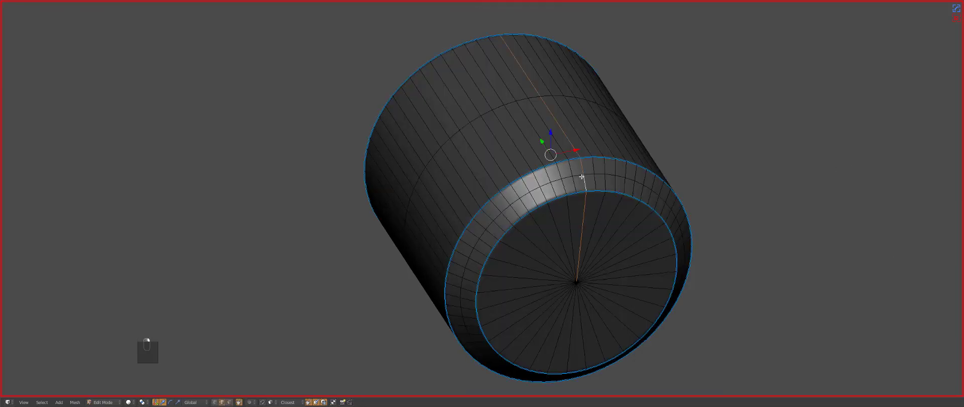
{"action": "right_click", "coordinate": [579, 175], "text": "alt"}
{"action": "key", "text": "ctrl+x"}
{"action": "key", "text": "Tab"}
{"action": "scroll", "coordinate": [508, 200], "scroll_direction": "up", "scroll_amount": 3}
{"action": "key", "text": "q"}
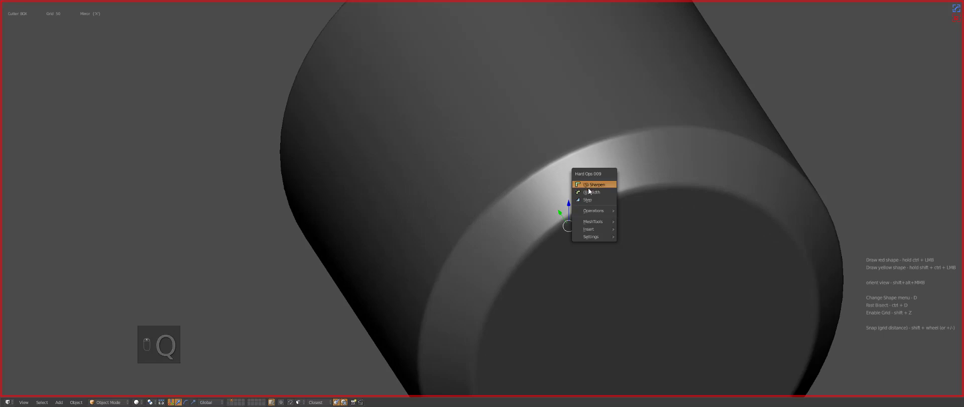
{"action": "left_click", "coordinate": [588, 185]}
Select the cylinder's rim and chamfer edges by similar Sharpness and mark them sharp
{"action": "key", "text": "Tab"}
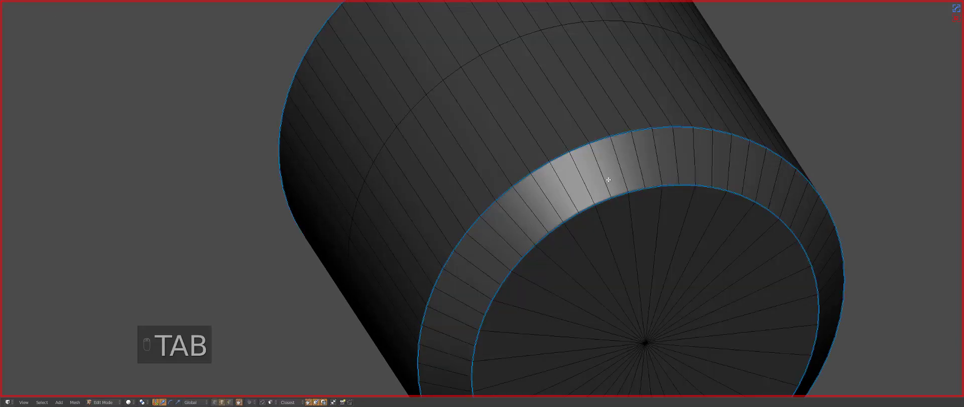
{"action": "key", "text": "a"}
{"action": "key", "text": "a"}
{"action": "left_click", "coordinate": [599, 142]}
{"action": "key", "text": "a"}
{"action": "key", "text": "a"}
{"action": "key", "text": "shift+g"}
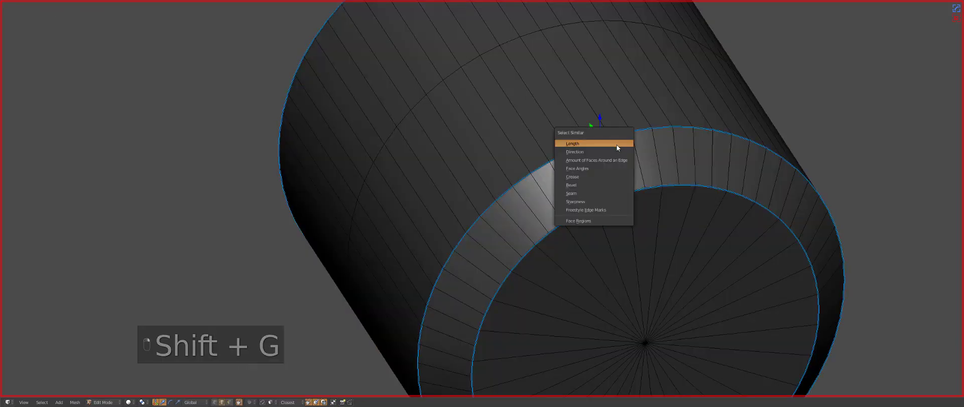
{"action": "left_click", "coordinate": [583, 201]}
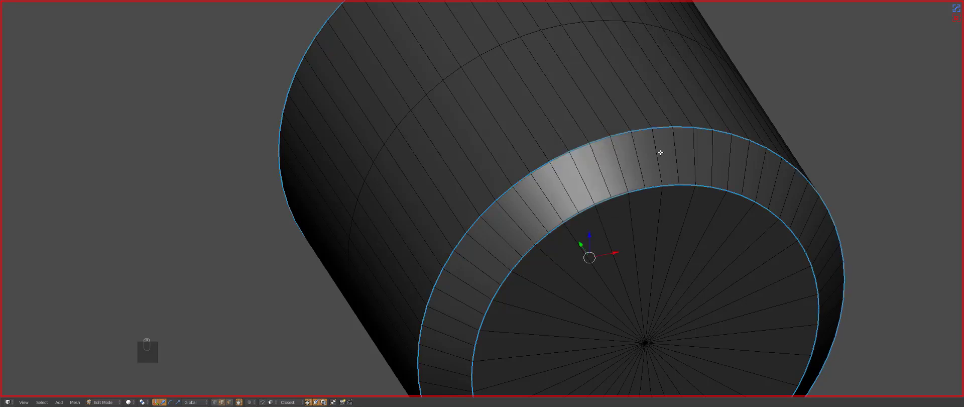
{"action": "key", "text": "ctrl+e"}
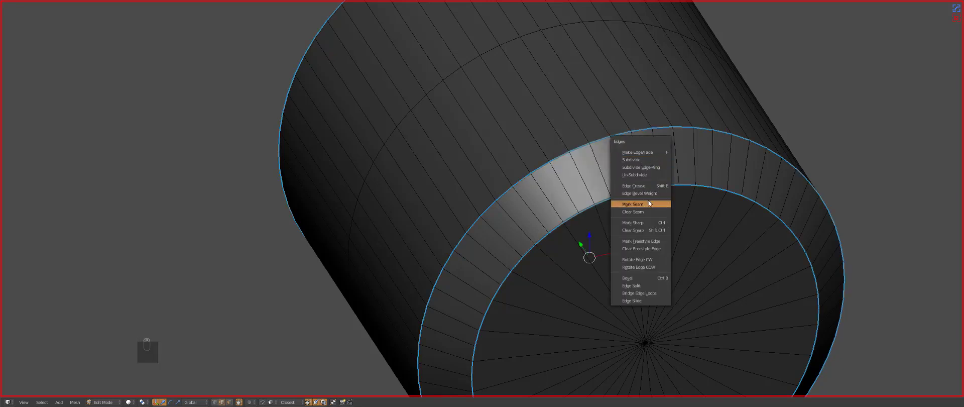
{"action": "left_click", "coordinate": [634, 222]}
Return the cylinder to object mode and reapply the Hard Ops sharpening and bevel to its rim edges
{"action": "scroll", "coordinate": [702, 190], "scroll_direction": "down", "scroll_amount": 3}
{"action": "key", "text": "Tab"}
{"action": "middle_click_drag", "start_coordinate": [602, 185], "coordinate": [586, 194]}
{"action": "scroll", "coordinate": [586, 194], "scroll_direction": "up", "scroll_amount": 2}
{"action": "key", "text": "q"}
{"action": "left_click", "coordinate": [648, 189]}
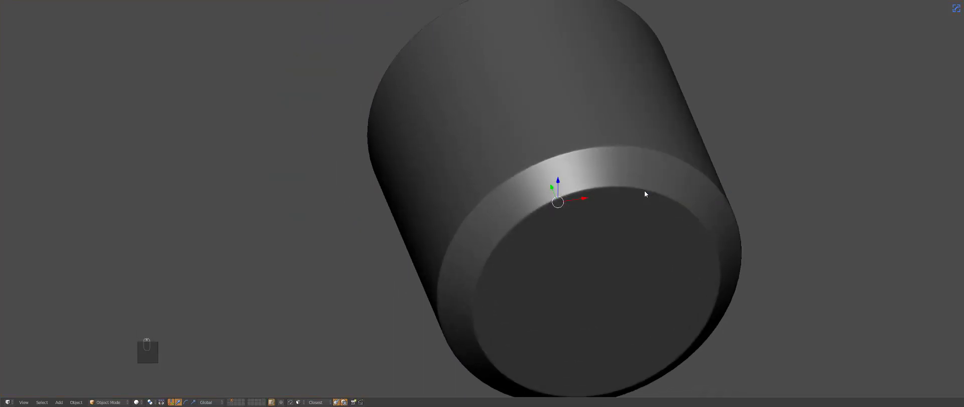
{"action": "key", "text": "q"}
{"action": "left_click", "coordinate": [643, 191]}
Slice a thin band off the cylinder's unchamfered end with a BoxCutter rectangle, working in the top wireframe view
{"action": "scroll", "coordinate": [641, 187], "scroll_direction": "down", "scroll_amount": 3}
{"action": "key", "text": "z"}
{"action": "key", "text": "KP_7"}
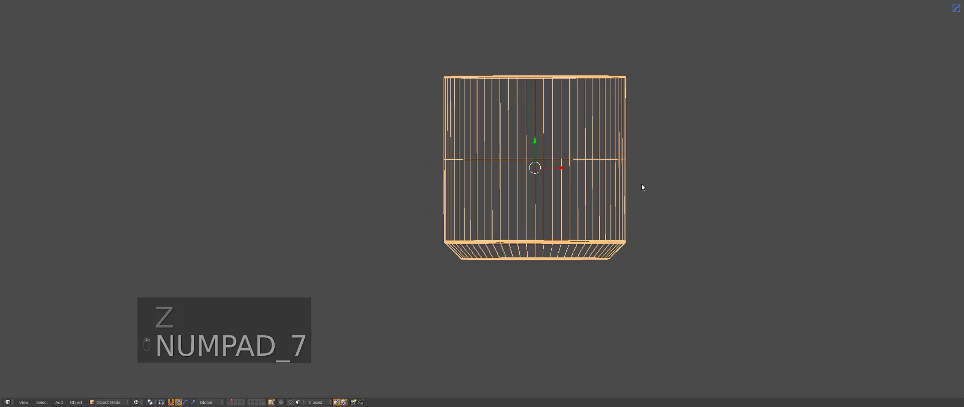
{"action": "key", "text": "z"}
{"action": "key", "text": "z"}
{"action": "key", "text": "z"}
{"action": "scroll", "coordinate": [630, 191], "scroll_direction": "up", "scroll_amount": 2}
{"action": "scroll", "coordinate": [542, 151], "scroll_direction": "down", "scroll_amount": 2}
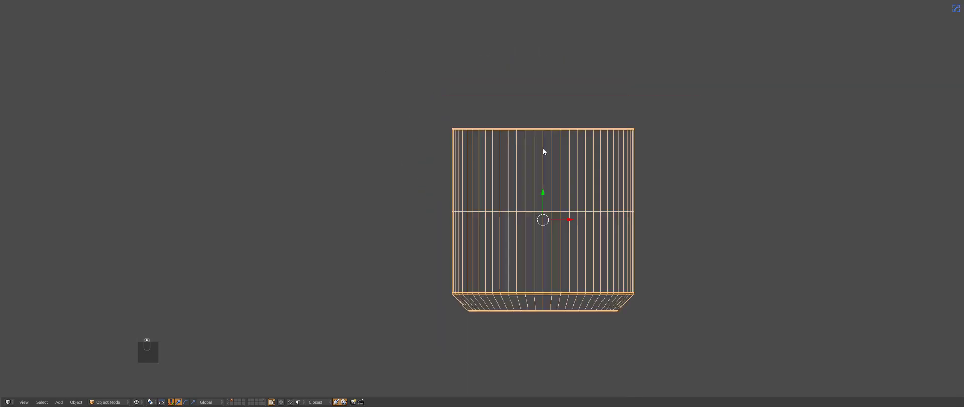
{"action": "key", "text": "alt+w"}
{"action": "left_click_drag", "start_coordinate": [430, 99], "coordinate": [625, 136]}
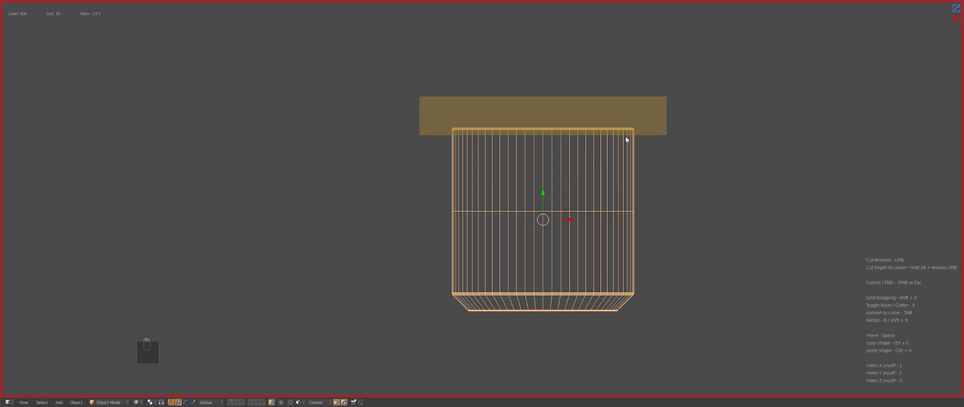
{"action": "left_click_drag", "start_coordinate": [598, 193], "coordinate": [579, 247]}
{"action": "key", "text": "z"}
{"action": "key", "text": "z"}
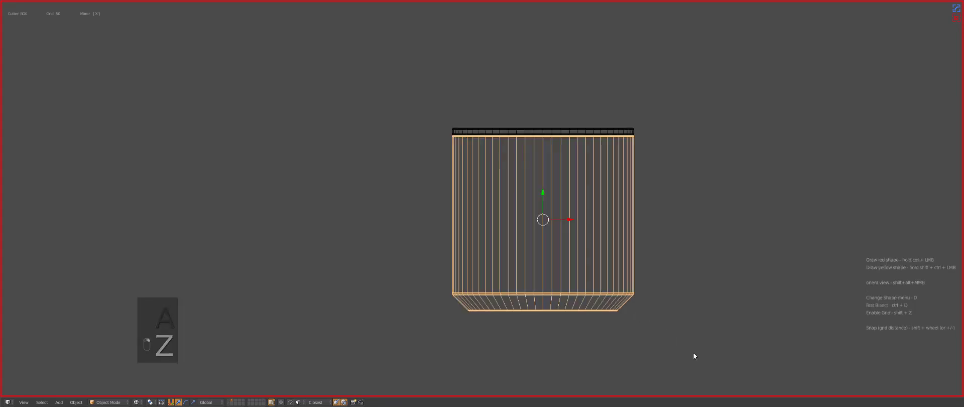
Slice the chamfered end off the cylinder's body with a wide BoxCutter rectangle placed just above the chamfer
{"action": "left_click_drag", "start_coordinate": [693, 355], "coordinate": [430, 288]}
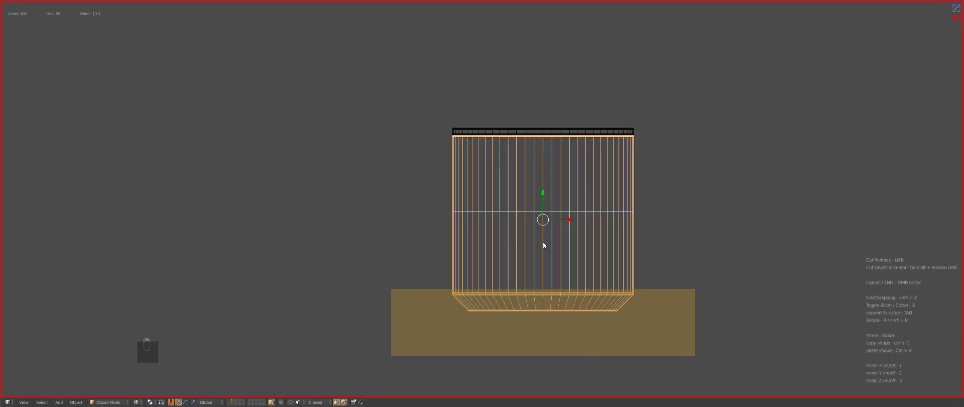
{"action": "key", "text": "z"}
{"action": "key", "text": "z"}
Cut two small mirrored rectangular notches into the body's edge along the seam with the chamfered end
{"action": "scroll", "coordinate": [569, 231], "scroll_direction": "up", "scroll_amount": 2}
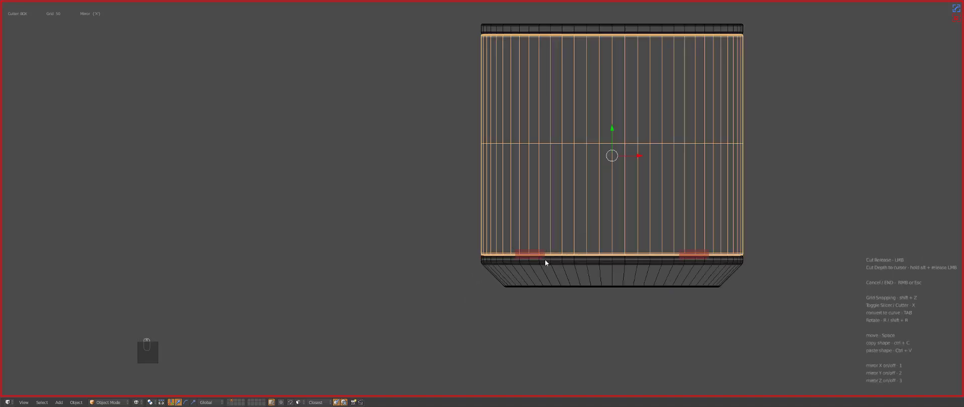
{"action": "left_click_drag", "start_coordinate": [544, 259], "coordinate": [557, 255]}
{"action": "key", "text": "z"}
{"action": "scroll", "coordinate": [565, 251], "scroll_direction": "down", "scroll_amount": 2}
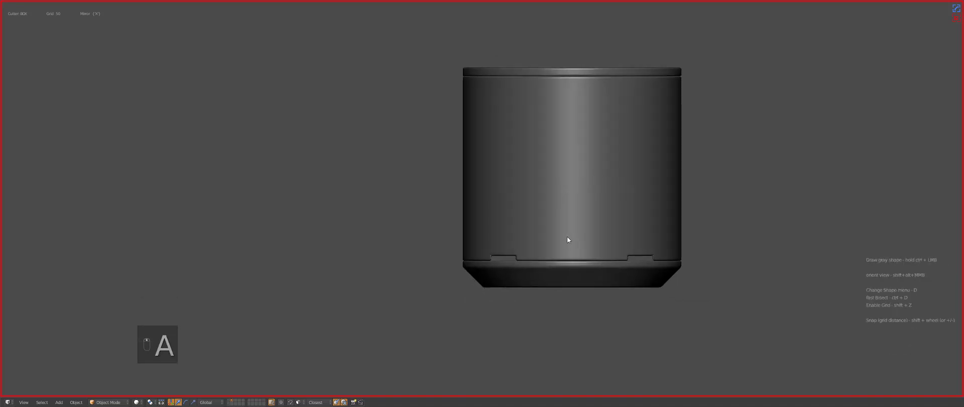
Reveal the body's hidden faces and cut a straight edge line across it just above the notches, flattened along Y
{"action": "key", "text": "Tab"}
{"action": "key", "text": "alt+h"}
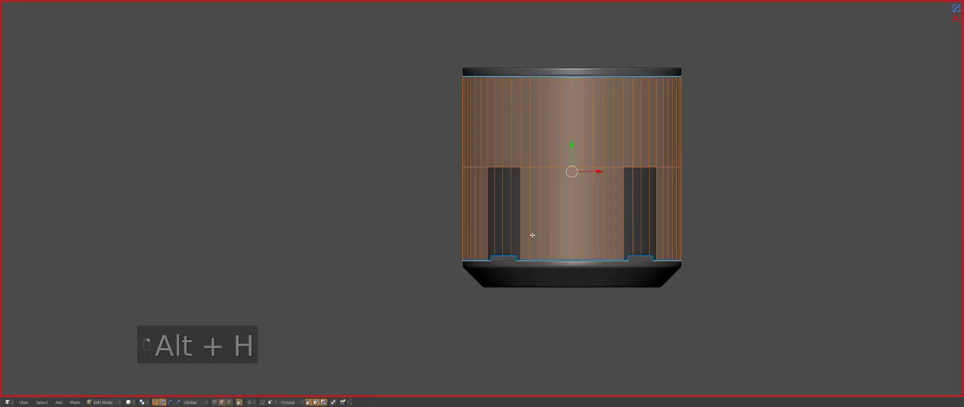
{"action": "key", "text": "alt+w"}
{"action": "left_click_drag", "start_coordinate": [439, 241], "coordinate": [629, 242]}
{"action": "key", "text": "s"}
{"action": "key", "text": "y"}
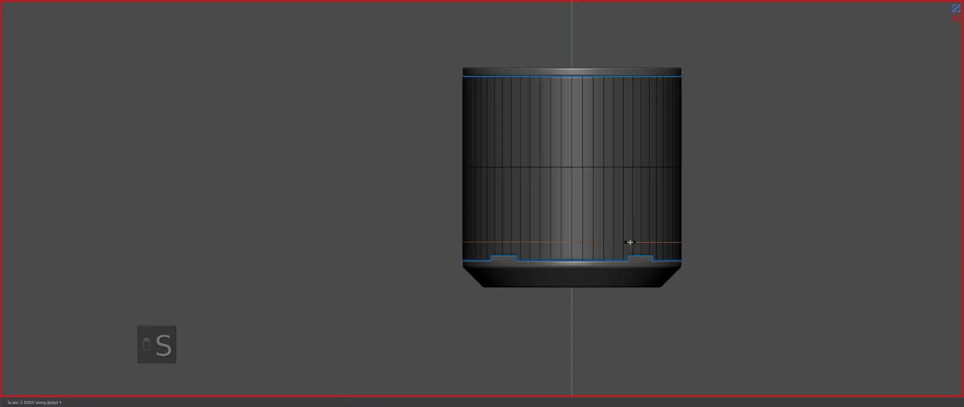
{"action": "left_click", "coordinate": [629, 242]}
{"action": "key", "text": "g"}
{"action": "left_click", "coordinate": [629, 245]}
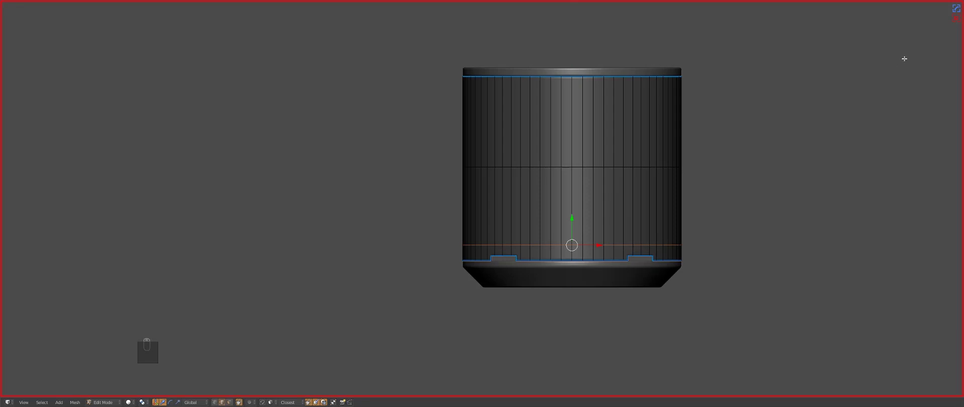
Split a centred panel with beveled corners out of the body's lower edge between the two notches using BoxCutter
{"action": "key", "text": "Tab"}
{"action": "key", "text": "z"}
{"action": "key", "text": "z"}
{"action": "key", "text": "z"}
{"action": "key", "text": "z"}
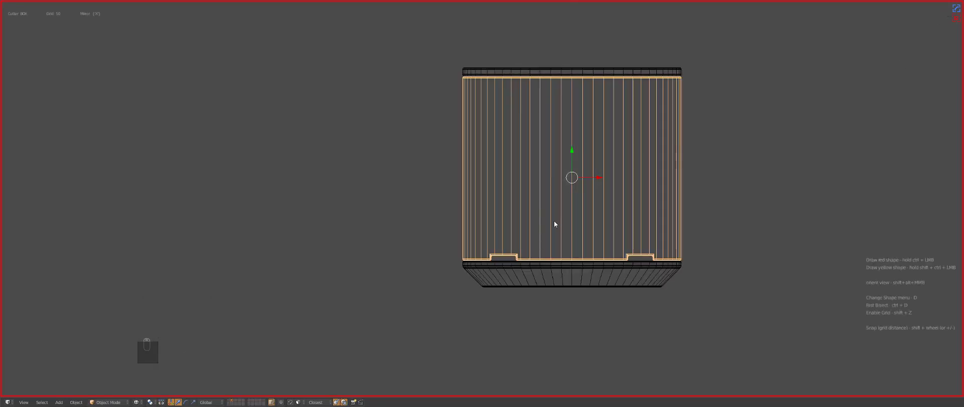
{"action": "left_click_drag", "start_coordinate": [548, 211], "coordinate": [600, 286], "text": "ctrl"}
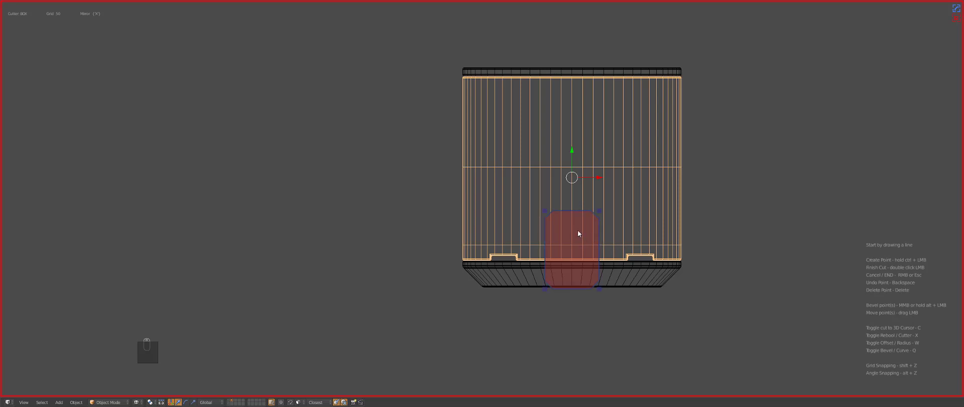
{"action": "key", "text": "x"}
{"action": "key", "text": "z"}
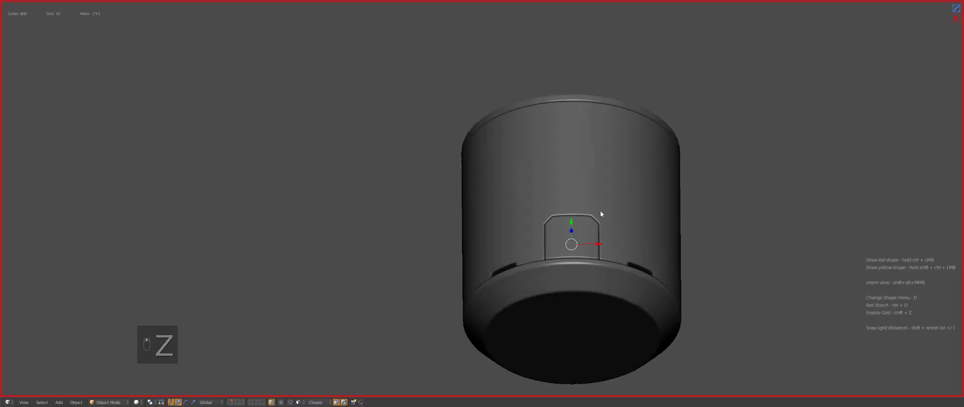
Reveal the body's hidden faces and cut a straight edge line across it just above the central panel, flattened along Y
{"action": "middle_click_drag", "start_coordinate": [600, 210], "coordinate": [577, 239]}
{"action": "key", "text": "Tab"}
{"action": "key", "text": "KP_7"}
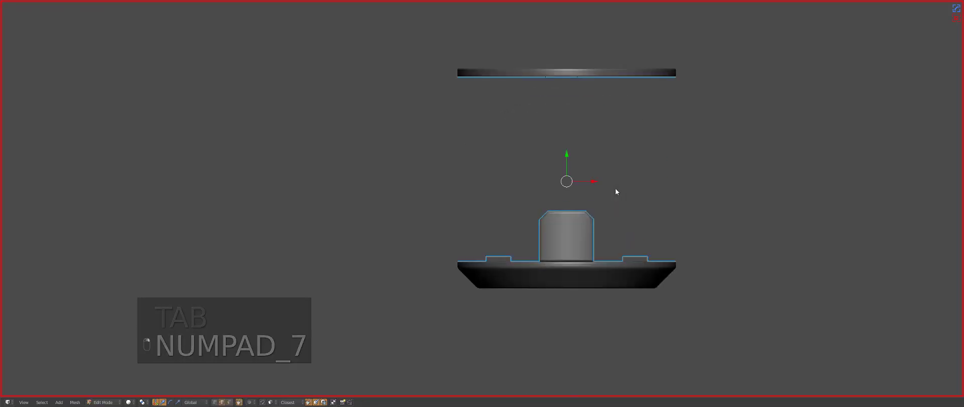
{"action": "key", "text": "alt+h"}
{"action": "key", "text": "alt+w"}
{"action": "left_click", "coordinate": [590, 204], "text": "alt"}
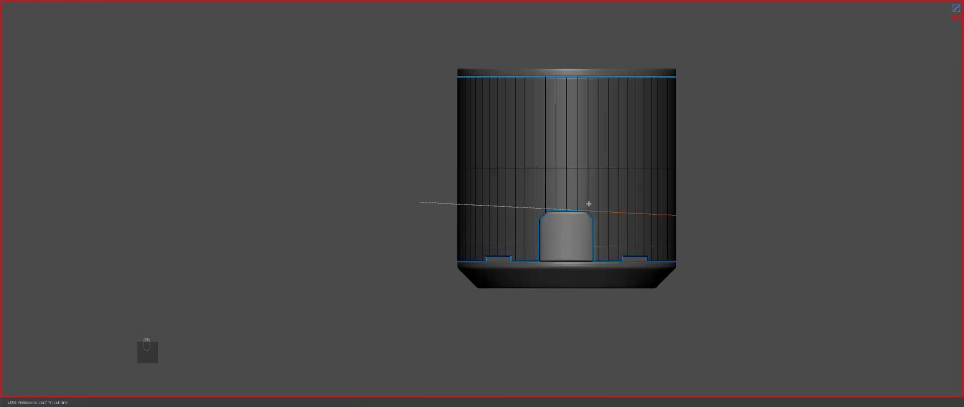
{"action": "key", "text": "s"}
{"action": "key", "text": "y"}
{"action": "key", "text": "0"}
{"action": "key", "text": "Return"}
{"action": "key", "text": "g"}
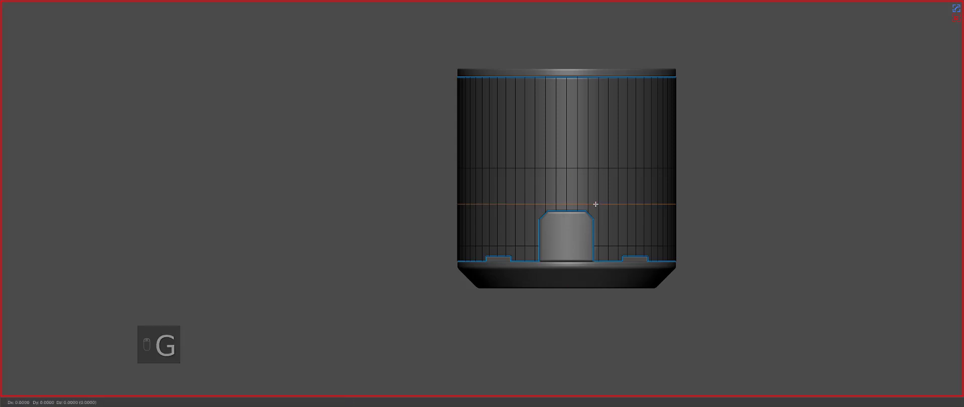
{"action": "key", "text": "y"}
{"action": "left_click", "coordinate": [600, 204]}
Cut a second edge line across the body level with the panel's upper part, flatten it along Y, and adjust both lines' heights
{"action": "key", "text": "a"}
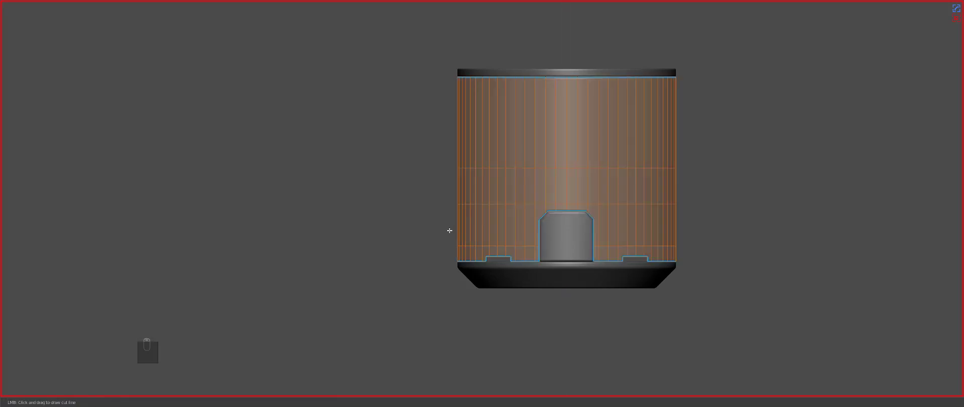
{"action": "left_click_drag", "start_coordinate": [449, 230], "coordinate": [566, 229]}
{"action": "key", "text": "s"}
{"action": "key", "text": "y"}
{"action": "key", "text": "0"}
{"action": "key", "text": "Return"}
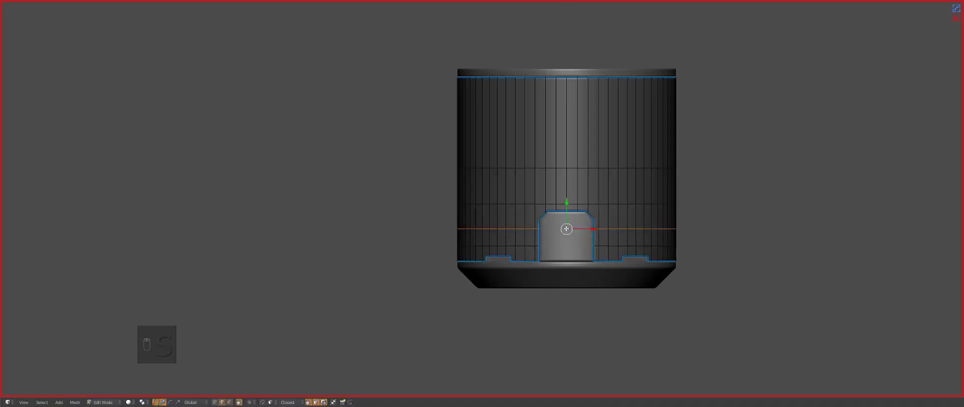
{"action": "key", "text": "g"}
{"action": "key", "text": "y"}
{"action": "left_click", "coordinate": [573, 224]}
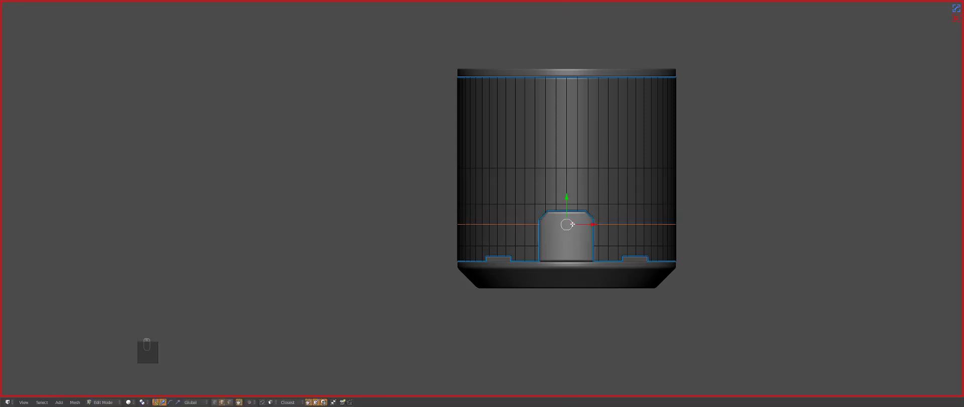
{"action": "right_click", "coordinate": [579, 205], "text": "alt"}
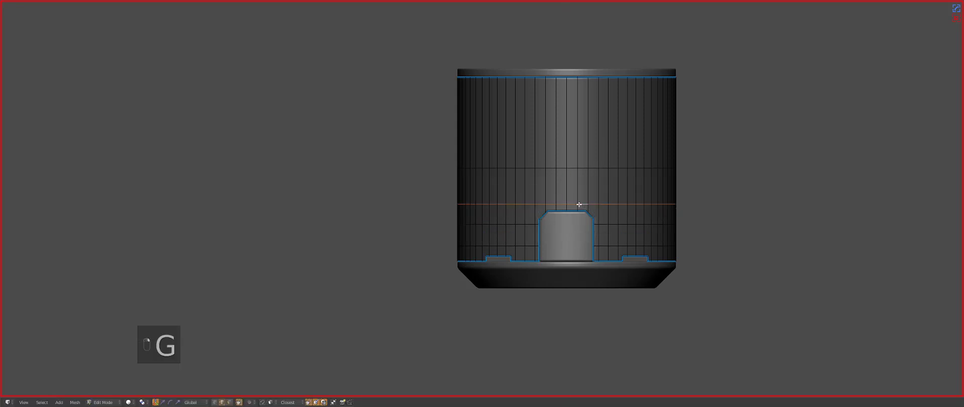
{"action": "key", "text": "y"}
{"action": "left_click", "coordinate": [580, 206]}
{"action": "key", "text": "Tab"}
Assign the blue Chrome material to the central cut panel
{"action": "middle_click_drag", "start_coordinate": [584, 232], "coordinate": [578, 215]}
{"action": "key", "text": "a"}
{"action": "key", "text": "a"}
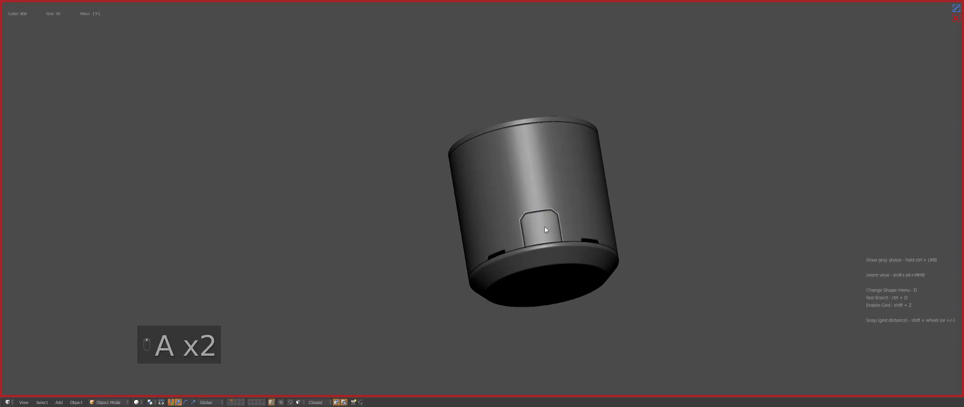
{"action": "right_click", "coordinate": [544, 226]}
{"action": "key", "text": "alt+m"}
{"action": "left_click", "coordinate": [522, 201]}
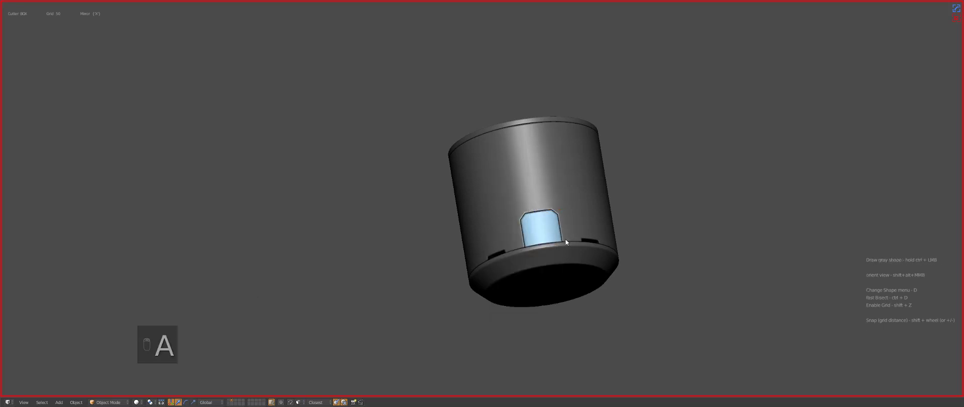
Set the body's cutting material to Chrome in the HOps Helper, working from the top view
{"action": "middle_click_drag", "start_coordinate": [565, 242], "coordinate": [564, 196]}
{"action": "key", "text": "z"}
{"action": "key", "text": "KP_7"}
{"action": "key", "text": "z"}
{"action": "key", "text": "KP_Decimal"}
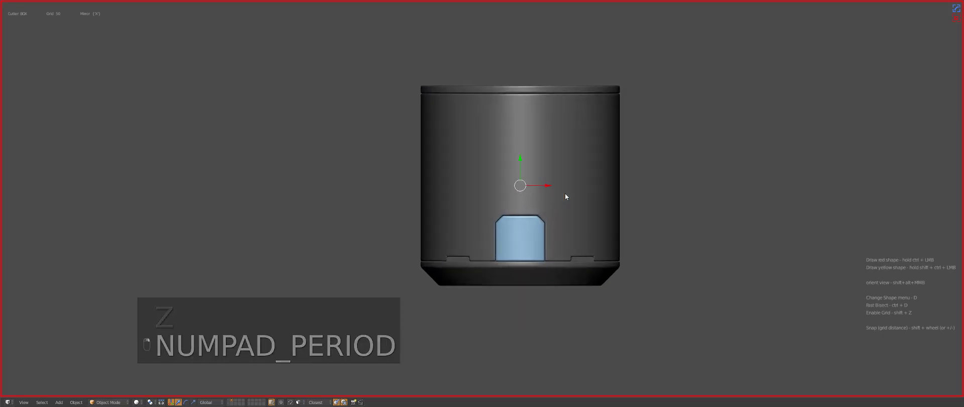
{"action": "key", "text": "ctrl+grave"}
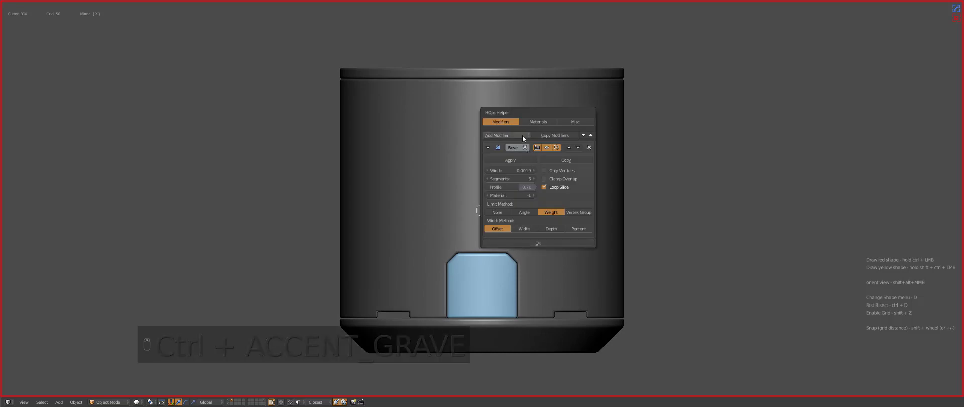
{"action": "left_click", "coordinate": [531, 122]}
{"action": "left_click", "coordinate": [504, 354]}
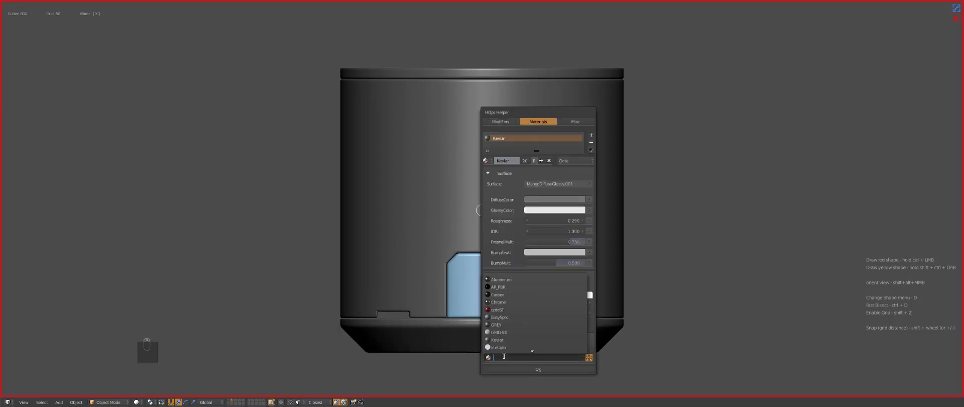
{"action": "type", "text": "chr"}
{"action": "key", "text": "Return"}
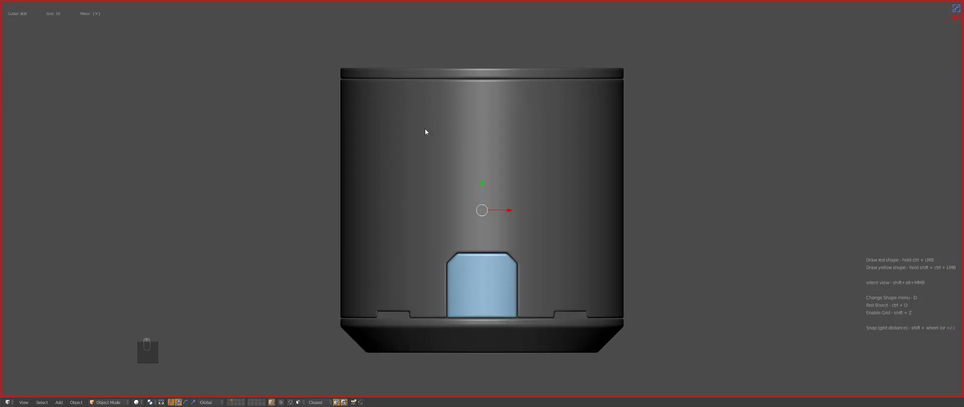
Split two small mirrored rectangular Chrome inserts out of the body's upper edge with BoxCutter
{"action": "key", "text": "z"}
{"action": "key", "text": "z"}
{"action": "key", "text": "z"}
{"action": "left_click_drag", "start_coordinate": [421, 79], "coordinate": [436, 89]}
{"action": "key", "text": "z"}
{"action": "key", "text": "z"}
{"action": "key", "text": "z"}
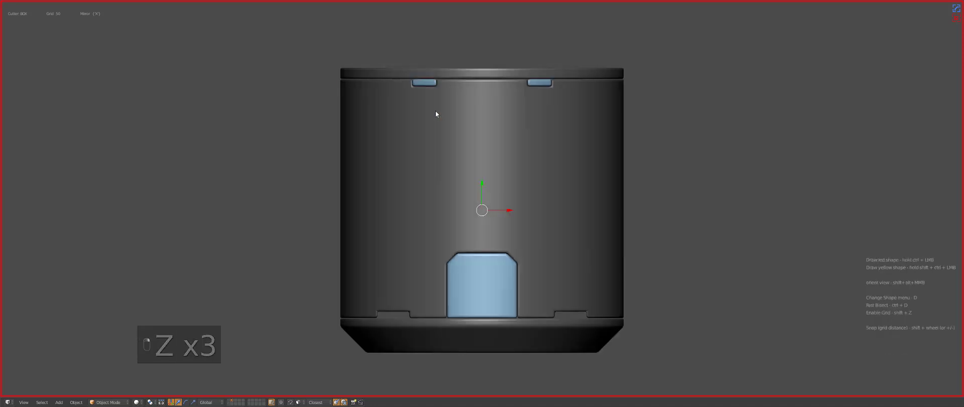
Reveal the body's hidden faces and cut an edge line just below the upper Chrome inserts, flattened and positioned along Y
{"action": "key", "text": "Tab"}
{"action": "key", "text": "alt+w"}
{"action": "key", "text": "alt+h"}
{"action": "key", "text": "alt+w"}
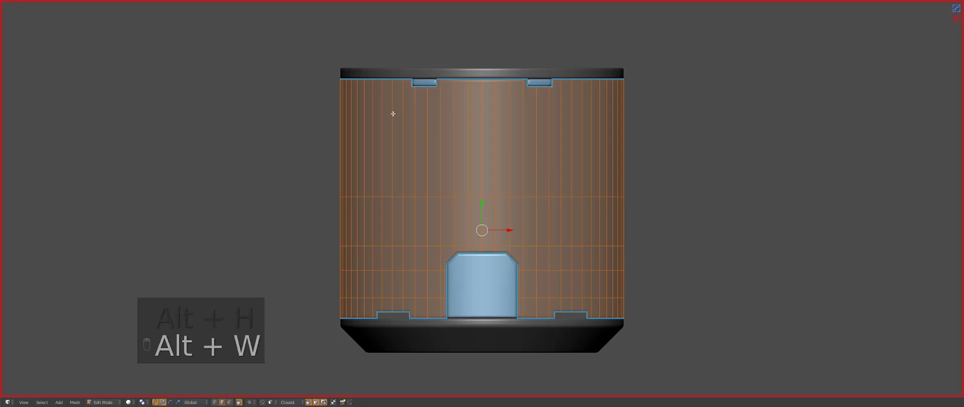
{"action": "left_click_drag", "start_coordinate": [308, 110], "coordinate": [509, 105]}
{"action": "key", "text": "s"}
{"action": "key", "text": "y"}
{"action": "key", "text": "0"}
{"action": "key", "text": "Return"}
{"action": "key", "text": "g"}
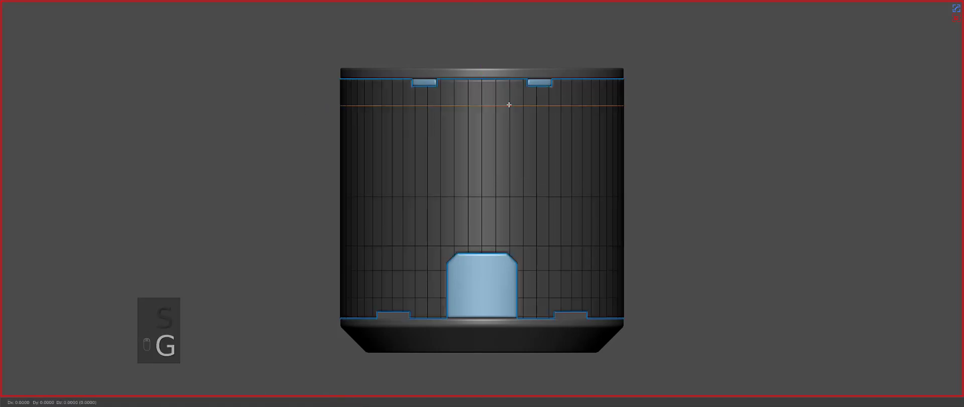
{"action": "key", "text": "y"}
{"action": "left_click", "coordinate": [520, 93]}
{"action": "key", "text": "Tab"}
{"action": "key", "text": "a"}
{"action": "key", "text": "a"}
Change the body's cutting material to Plastic in the HOps Helper
{"action": "scroll", "coordinate": [449, 204], "scroll_direction": "down", "scroll_amount": 2}
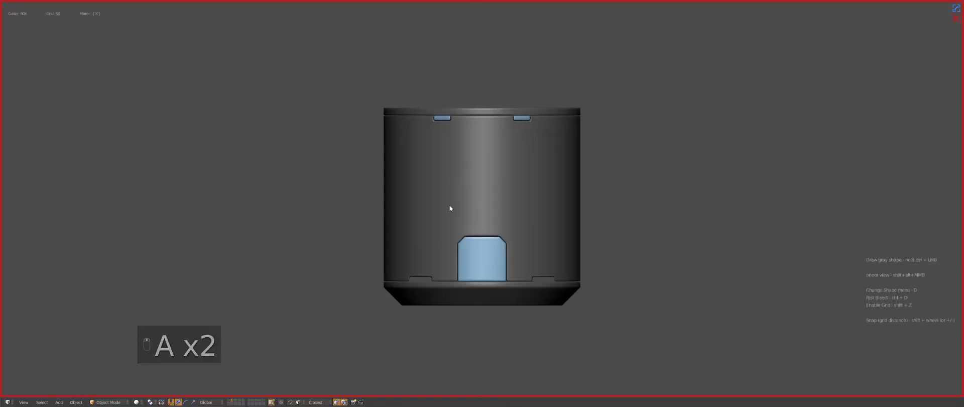
{"action": "key", "text": "z"}
{"action": "key", "text": "ctrl+grave"}
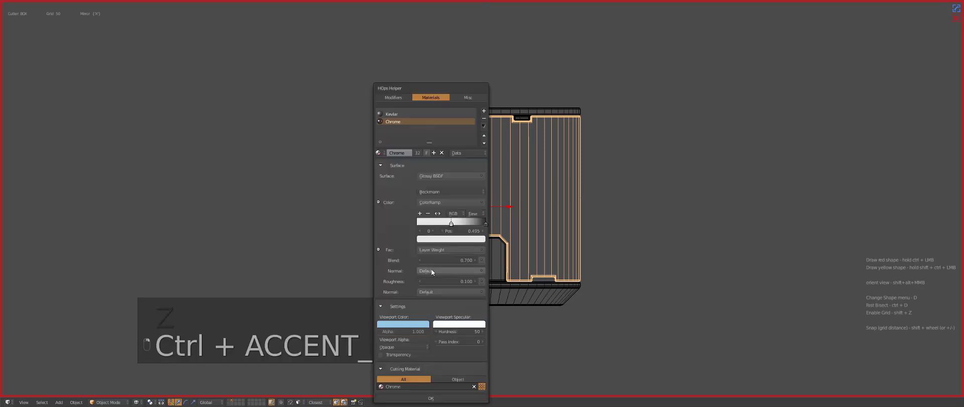
{"action": "left_click", "coordinate": [404, 384]}
{"action": "type", "text": "pl"}
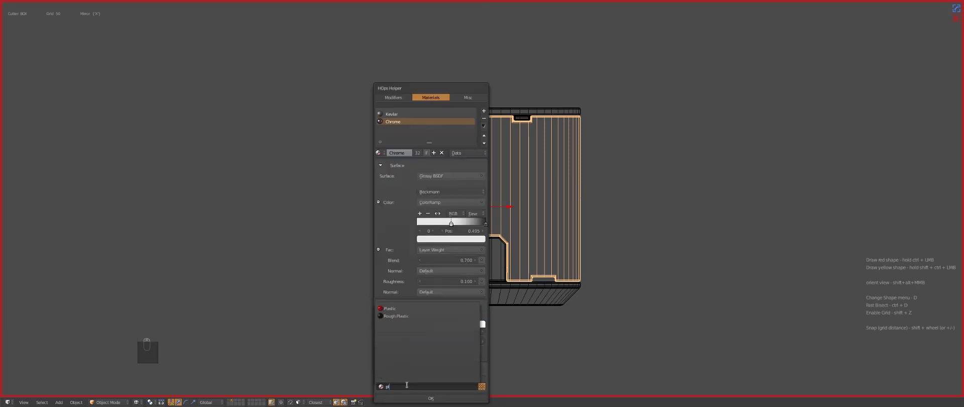
{"action": "key", "text": "Return"}
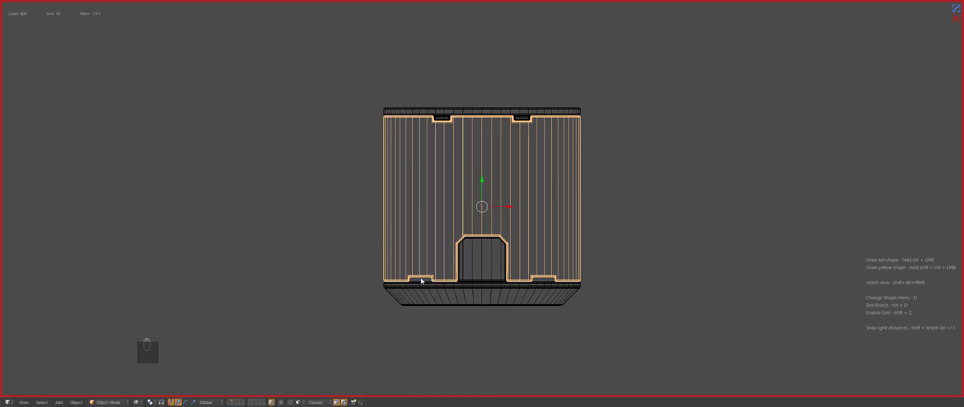
Split mirrored Plastic inserts out of the body's lower edge overlapping the notches, and adjust their bevel width
{"action": "left_click_drag", "start_coordinate": [422, 273], "coordinate": [444, 287], "text": "ctrl+shift"}
{"action": "key", "text": "z"}
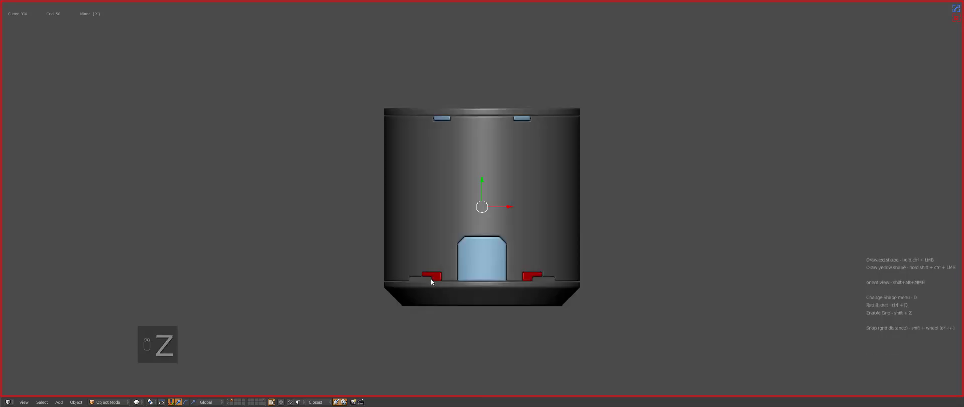
{"action": "key", "text": "a"}
{"action": "key", "text": "z"}
{"action": "key", "text": "q"}
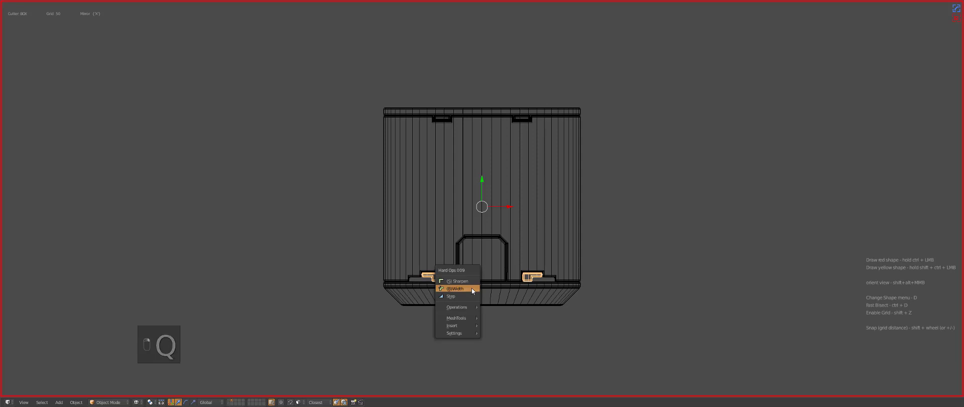
{"action": "left_click", "coordinate": [472, 288]}
{"action": "left_click", "coordinate": [474, 289]}
Split a narrow upright Plastic insert out of the body on each side of the central panel and adjust the inserts' bevel width
{"action": "key", "text": "z"}
{"action": "mouse_move", "coordinate": [475, 289]}
{"action": "middle_mouse_down"}
{"action": "mouse_move", "coordinate": [567, 272]}
{"action": "mouse_move", "coordinate": [469, 231]}
{"action": "middle_mouse_up"}
{"action": "key", "text": "z"}
{"action": "key", "text": "KP_7"}
{"action": "key", "text": "KP_Decimal"}
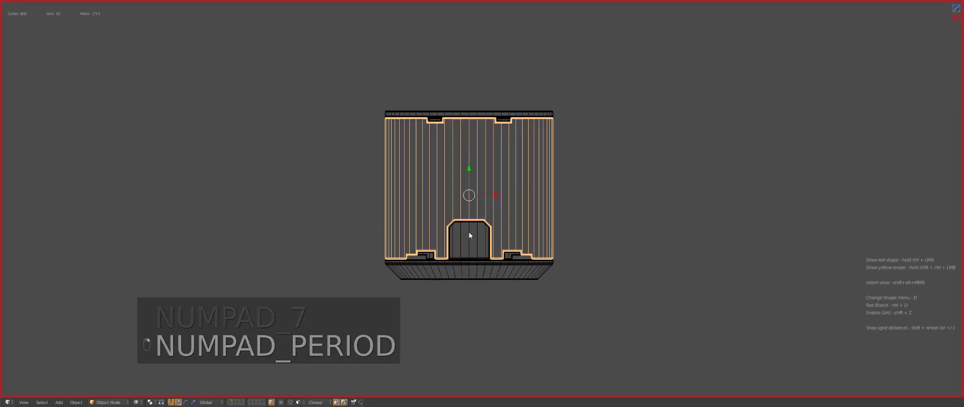
{"action": "key", "text": "z"}
{"action": "key", "text": "z"}
{"action": "key", "text": "z"}
{"action": "mouse_move", "coordinate": [433, 287]}
{"action": "left_mouse_down"}
{"action": "mouse_move", "coordinate": [455, 311]}
{"action": "mouse_move", "coordinate": [452, 324]}
{"action": "left_mouse_up"}
{"action": "key", "text": "z"}
{"action": "key", "text": "a"}
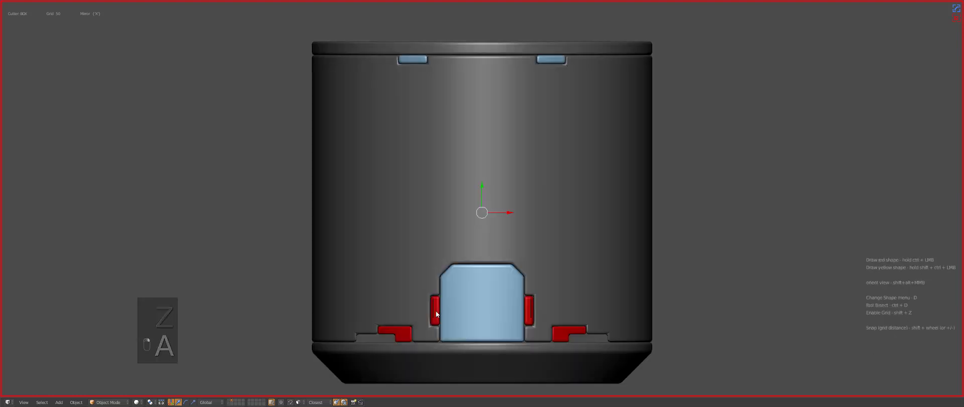
{"action": "key", "text": "q"}
{"action": "left_click", "coordinate": [436, 312]}
{"action": "scroll", "coordinate": [459, 293], "scroll_direction": "down", "scroll_amount": 3}
{"action": "key", "text": "a"}
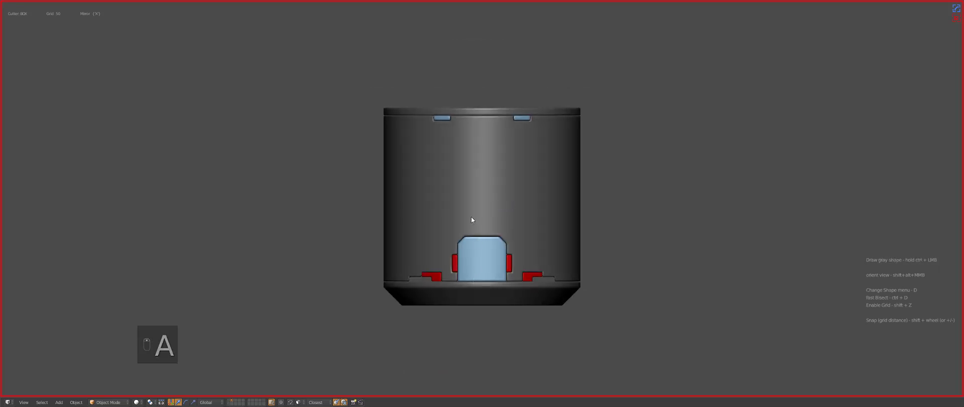
Split mirrored rectangular Plastic inserts out of the upper edge beside the Chrome inserts, and adjust their bevel width
{"action": "right_click", "coordinate": [472, 213]}
{"action": "middle_click_drag", "start_coordinate": [480, 189], "coordinate": [479, 286], "text": "shift"}
{"action": "scroll", "coordinate": [462, 251], "scroll_direction": "up", "scroll_amount": 6}
{"action": "key", "text": "z"}
{"action": "mouse_move", "coordinate": [373, 238]}
{"action": "left_mouse_down", "text": "ctrl+shift"}
{"action": "mouse_move", "coordinate": [413, 280]}
{"action": "mouse_move", "coordinate": [437, 273]}
{"action": "mouse_move", "coordinate": [417, 259]}
{"action": "left_mouse_up", "text": "ctrl+shift"}
{"action": "key", "text": "z"}
{"action": "key", "text": "z"}
{"action": "key", "text": "z"}
{"action": "key", "text": "q"}
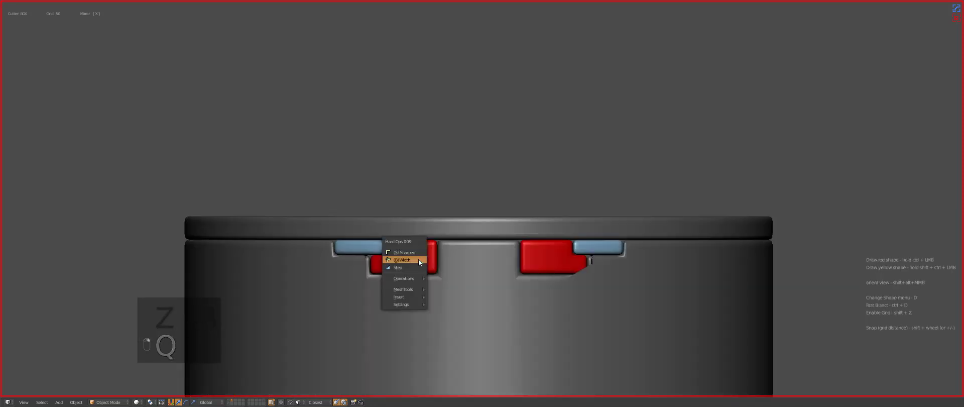
{"action": "left_click", "coordinate": [419, 260]}
{"action": "left_click", "coordinate": [421, 261]}
Reveal the body's hidden faces and slide the vertical edge away from the outer side of the upper Plastic insert
{"action": "key", "text": "Tab"}
{"action": "middle_click_drag", "start_coordinate": [427, 298], "coordinate": [491, 256], "text": "shift"}
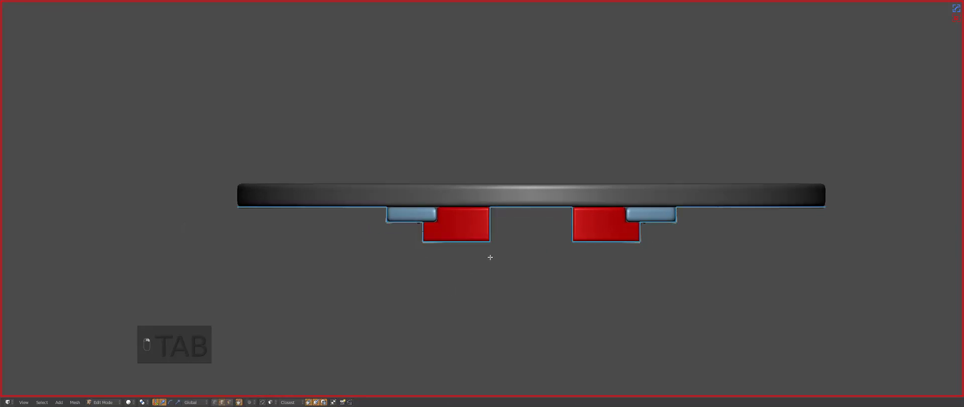
{"action": "key", "text": "alt+h"}
{"action": "key", "text": "a"}
{"action": "scroll", "coordinate": [432, 252], "scroll_direction": "up", "scroll_amount": 3}
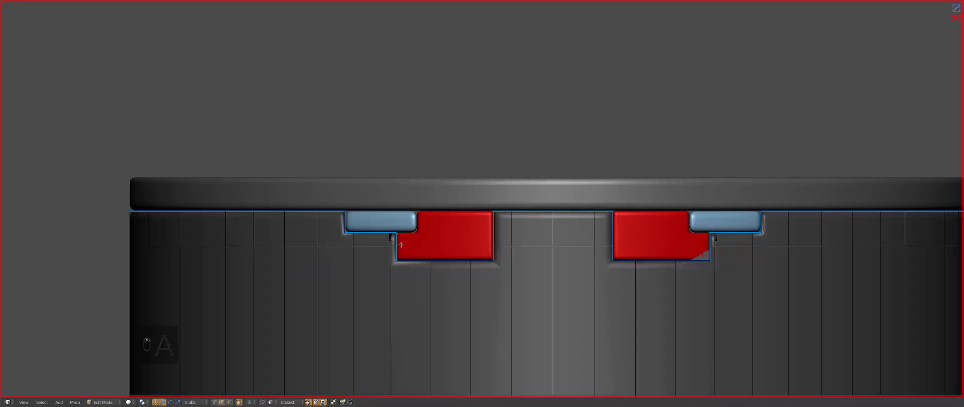
{"action": "key", "text": "g"}
{"action": "key", "text": "g"}
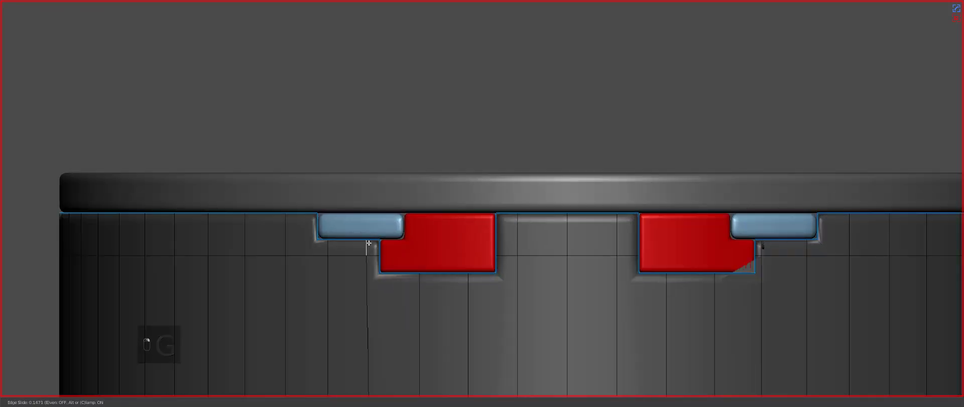
{"action": "left_click", "coordinate": [369, 243]}
Cut a straight edge line across the body just below the upper Plastic inserts, flatten it along Y, and move it closer to them
{"action": "scroll", "coordinate": [366, 247], "scroll_direction": "down", "scroll_amount": 5}
{"action": "key", "text": "a"}
{"action": "key", "text": "alt+w"}
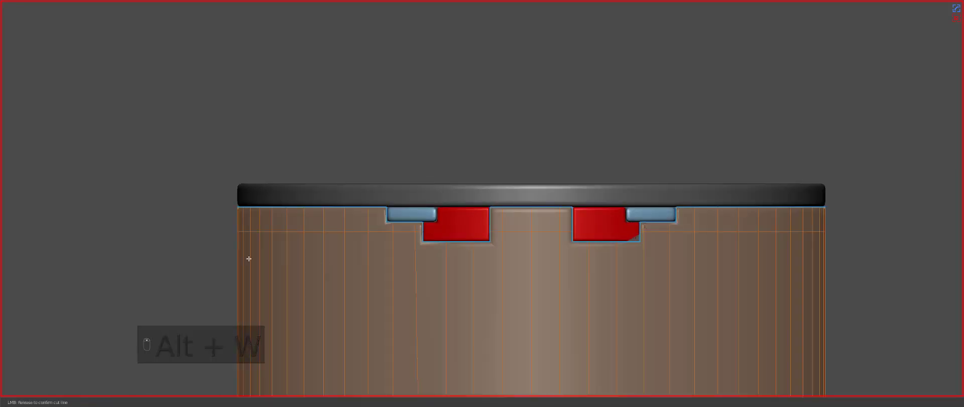
{"action": "left_click_drag", "start_coordinate": [249, 258], "coordinate": [523, 250]}
{"action": "key", "text": "s"}
{"action": "key", "text": "y"}
{"action": "key", "text": "0"}
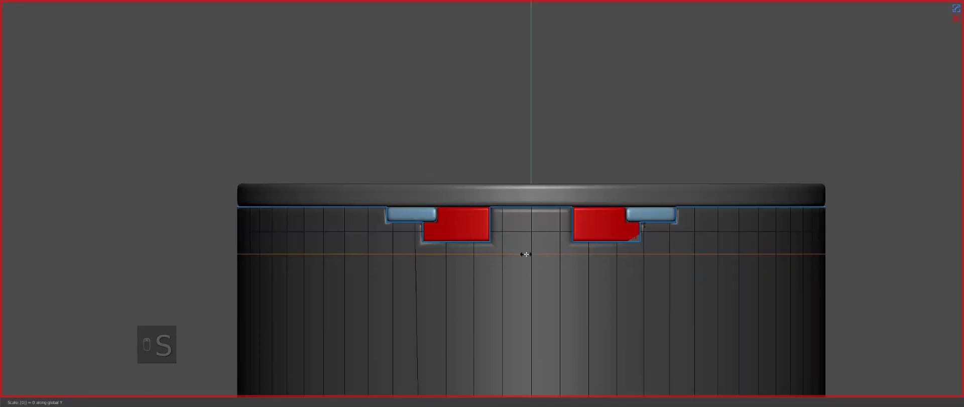
{"action": "key", "text": "g"}
{"action": "left_click", "coordinate": [533, 245]}
Symmetrize the body along negative X, reveal its faces, and reposition the edge line below the upper inserts
{"action": "key", "text": "alt+x"}
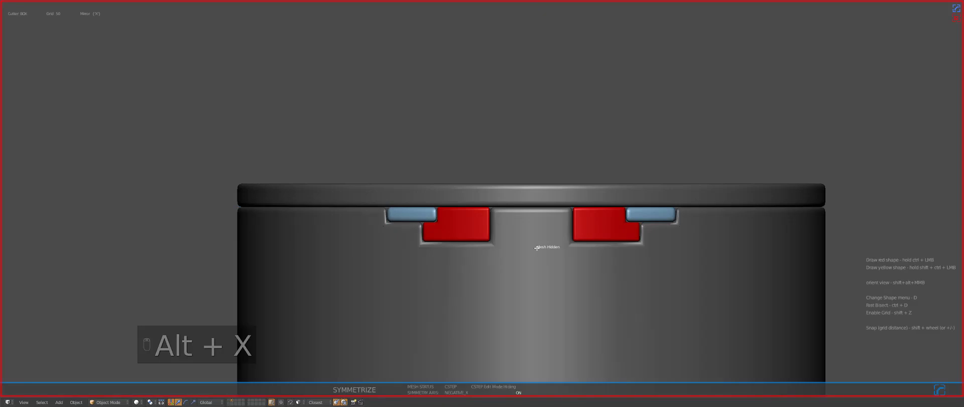
{"action": "key", "text": "Tab"}
{"action": "key", "text": "alt+g"}
{"action": "key", "text": "alt+h"}
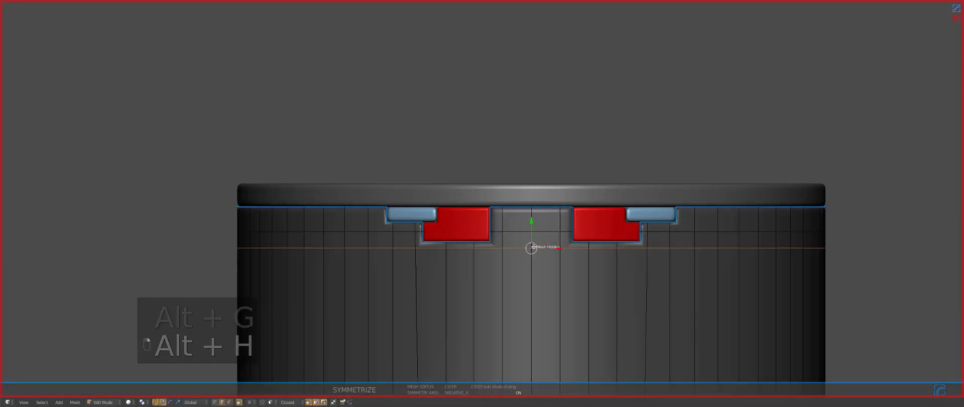
{"action": "key", "text": "g"}
{"action": "middle_click", "coordinate": [553, 243]}
{"action": "left_click", "coordinate": [556, 247]}
{"action": "key", "text": "Tab"}
{"action": "key", "text": "a"}
{"action": "key", "text": "a"}
{"action": "scroll", "coordinate": [566, 247], "scroll_direction": "down", "scroll_amount": 11}
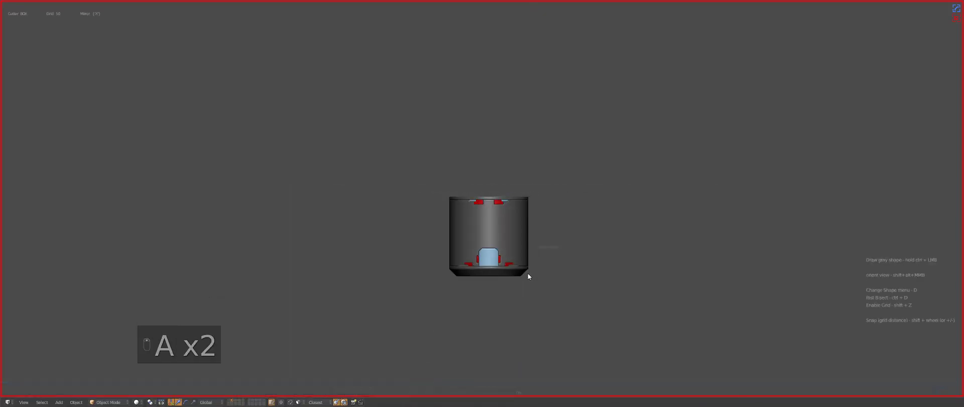
Set the body's mesh status to CStep in the HOps Helper
{"action": "middle_click_drag", "start_coordinate": [529, 276], "coordinate": [546, 230]}
{"action": "key", "text": "ctrl+grave"}
{"action": "left_click", "coordinate": [565, 56]}
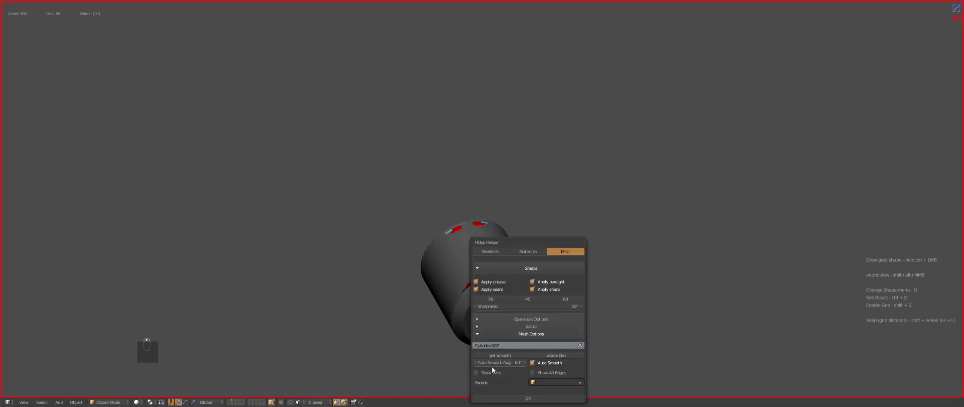
{"action": "left_click", "coordinate": [480, 326]}
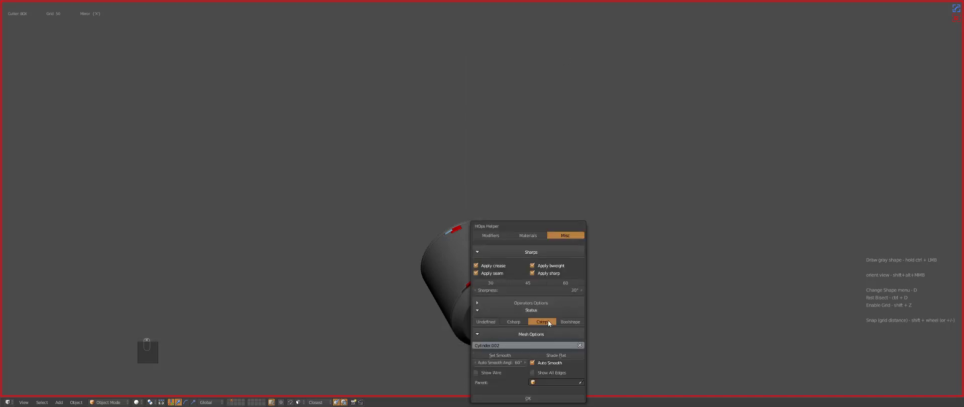
{"action": "scroll", "coordinate": [553, 203], "scroll_direction": "up", "scroll_amount": 2}
{"action": "key", "text": "a"}
Reveal the hidden faces of the cylinder's end cap for editing in face select mode
{"action": "middle_click_drag", "start_coordinate": [646, 248], "coordinate": [533, 236]}
{"action": "key", "text": "Tab"}
{"action": "key", "text": "ctrl+Tab"}
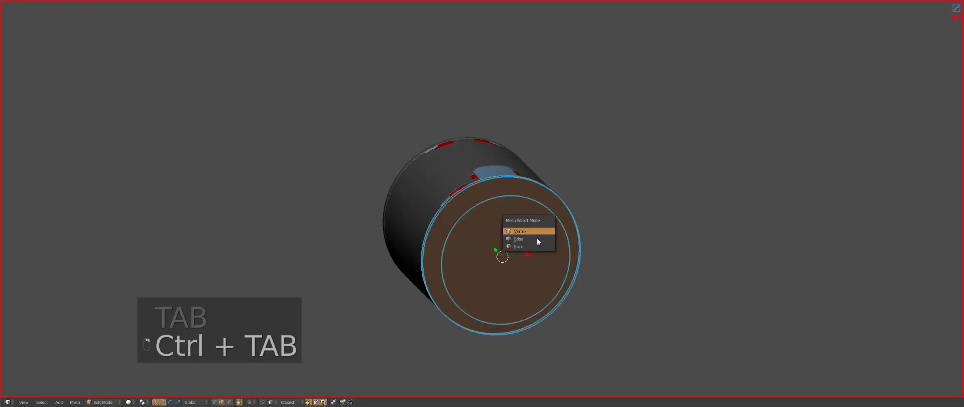
{"action": "left_click", "coordinate": [534, 247]}
{"action": "key", "text": "alt+j"}
{"action": "key", "text": "alt+h"}
Select the triangles around the centre of the end cap and merge them into a single round face
{"action": "key", "text": "ctrl+Tab"}
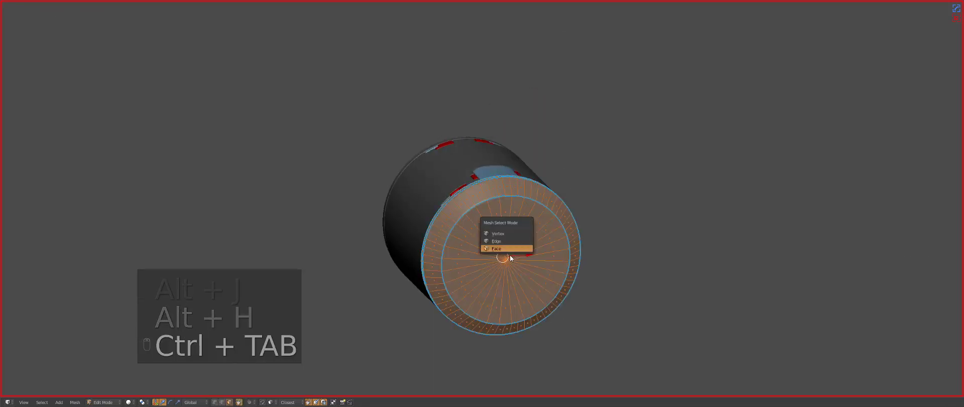
{"action": "left_click", "coordinate": [508, 242]}
{"action": "key", "text": "a"}
{"action": "key", "text": "c"}
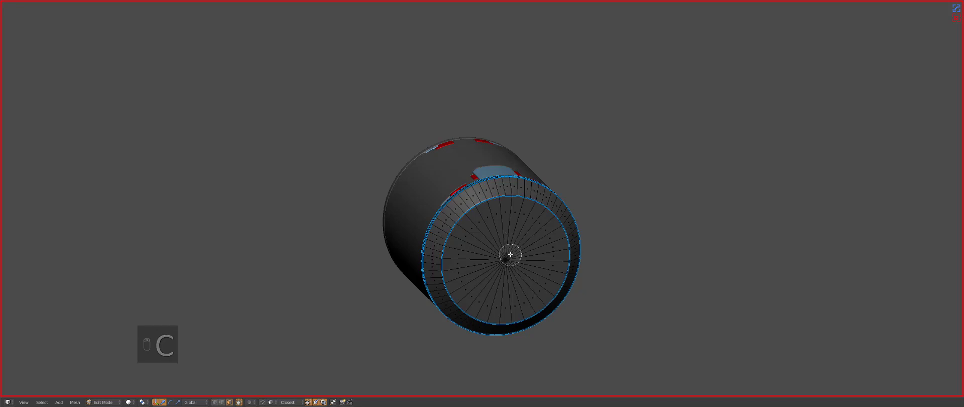
{"action": "left_click", "coordinate": [510, 254]}
{"action": "key", "text": "f"}
Inset the round end face, extrude it inward, and scale it down to form a tapered recess
{"action": "key", "text": "e"}
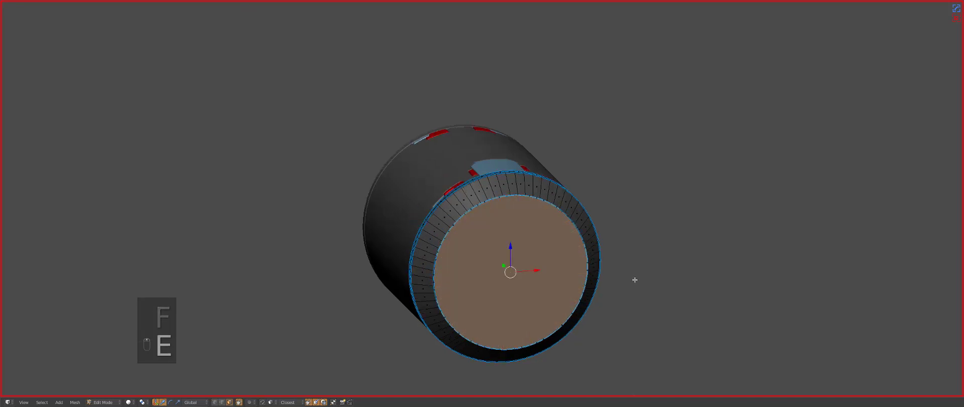
{"action": "key", "text": "s"}
{"action": "left_click", "coordinate": [619, 275]}
{"action": "key", "text": "e"}
{"action": "left_click", "coordinate": [616, 269]}
{"action": "key", "text": "s"}
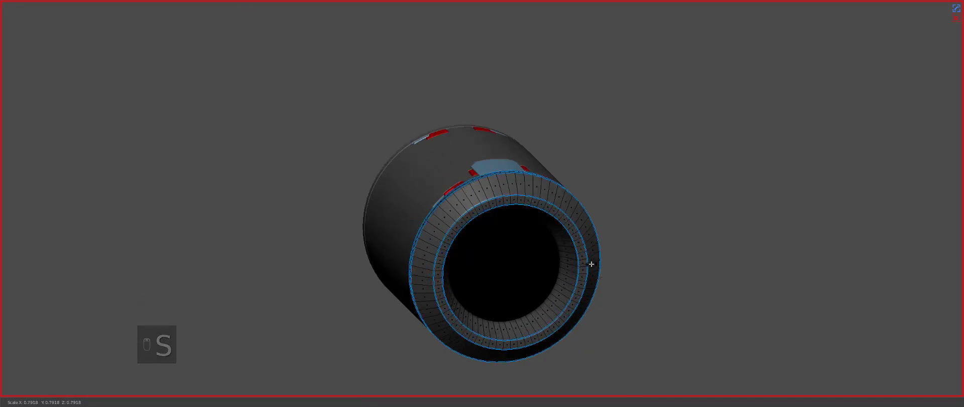
{"action": "left_click", "coordinate": [592, 264]}
{"action": "key", "text": "alt+s"}
{"action": "left_click", "coordinate": [594, 267]}
{"action": "key", "text": "s"}
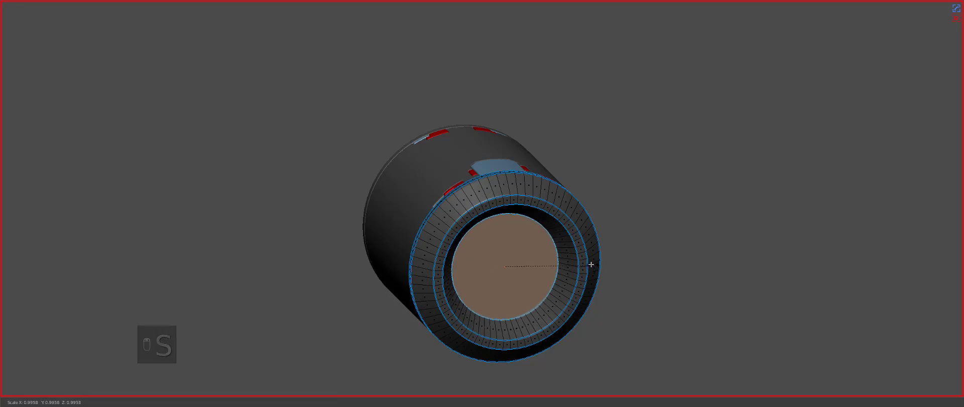
{"action": "left_click", "coordinate": [588, 264]}
{"action": "scroll", "coordinate": [505, 220], "scroll_direction": "down", "scroll_amount": 2}
{"action": "key", "text": "Tab"}
{"action": "key", "text": "a"}
{"action": "key", "text": "a"}
{"action": "middle_click_drag", "start_coordinate": [504, 219], "coordinate": [526, 281]}
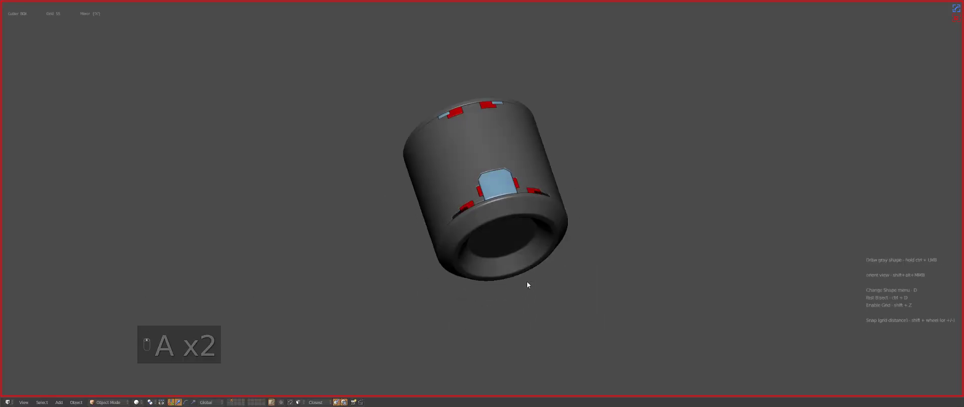
Inspect the cylinder body's edge layout from the top in wireframe and solid shading
{"action": "key", "text": "KP_7"}
{"action": "key", "text": "KP_5"}
{"action": "key", "text": "KP_Decimal"}
{"action": "key", "text": "KP_5"}
{"action": "key", "text": "z"}
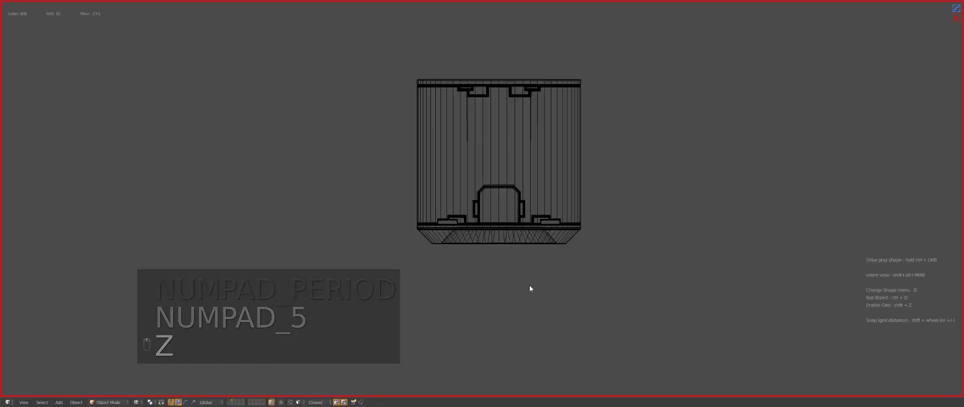
{"action": "scroll", "coordinate": [507, 236], "scroll_direction": "up", "scroll_amount": 3, "text": "shift"}
{"action": "key", "text": "Tab"}
{"action": "scroll", "coordinate": [504, 226], "scroll_direction": "up", "scroll_amount": 4}
{"action": "key", "text": "z"}
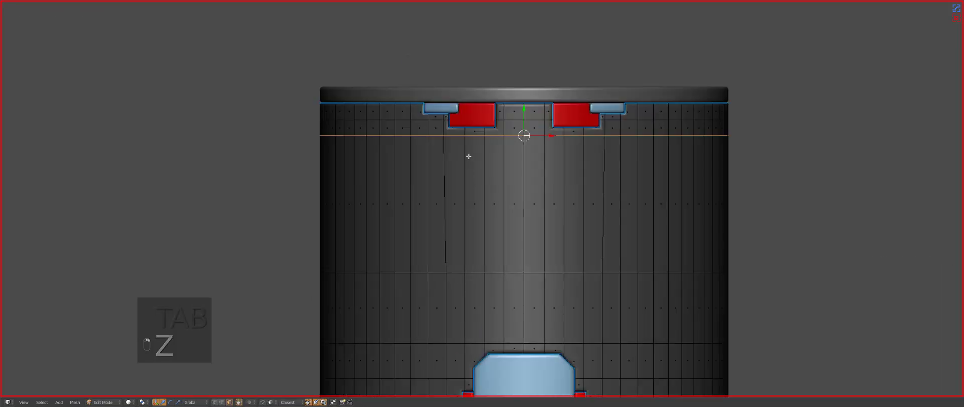
{"action": "scroll", "coordinate": [501, 209], "scroll_direction": "down", "scroll_amount": 4}
{"action": "key", "text": "Tab"}
{"action": "scroll", "coordinate": [501, 209], "scroll_direction": "down", "scroll_amount": 2}
{"action": "key", "text": "z"}
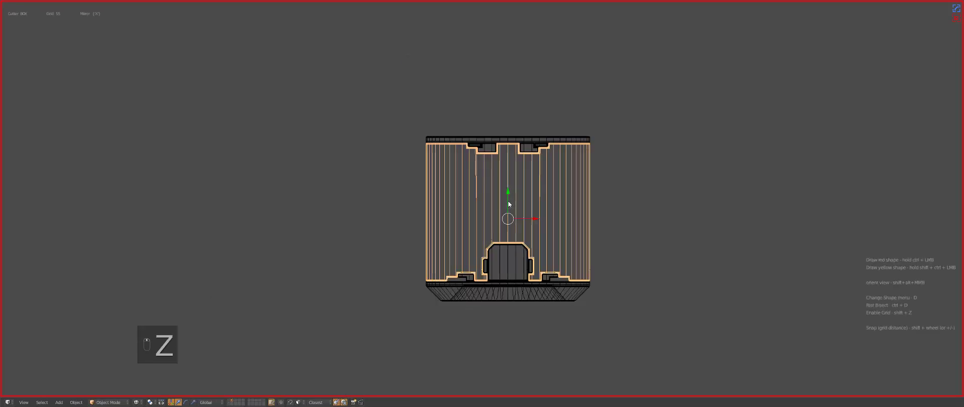
Apply AutoMirror to the cylinder's main body along X
{"action": "scroll", "coordinate": [508, 204], "scroll_direction": "up", "scroll_amount": 1}
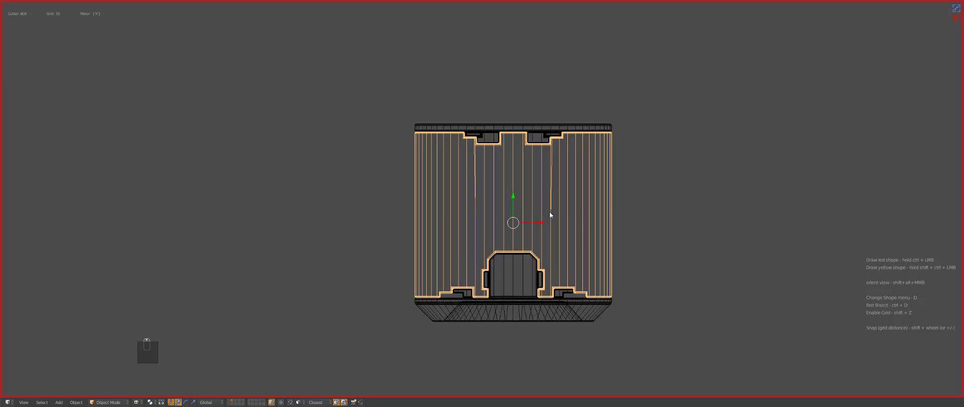
{"action": "key", "text": "q"}
{"action": "mouse_move", "coordinate": [542, 246]}
{"action": "mouse_move", "coordinate": [621, 323]}
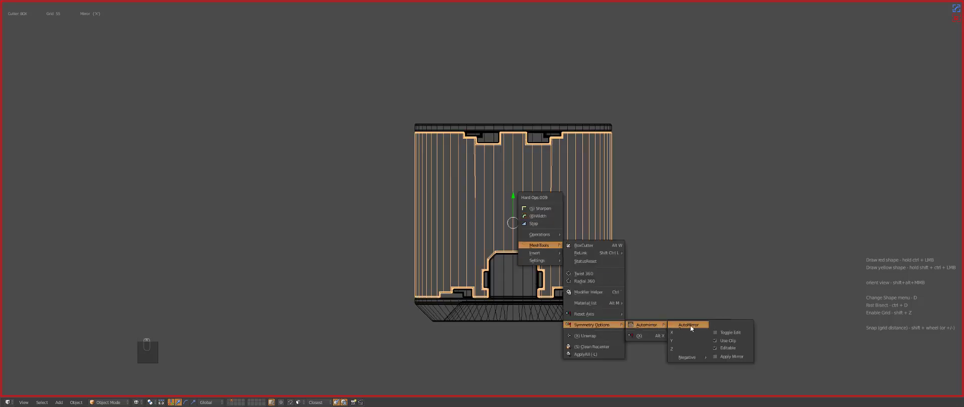
{"action": "left_click", "coordinate": [691, 325]}
Fill the open centre section of the mirrored body with a face and run Set SSharp on it
{"action": "key", "text": "z"}
{"action": "middle_click_drag", "start_coordinate": [650, 299], "coordinate": [616, 209]}
{"action": "key", "text": "Tab"}
{"action": "key", "text": "z"}
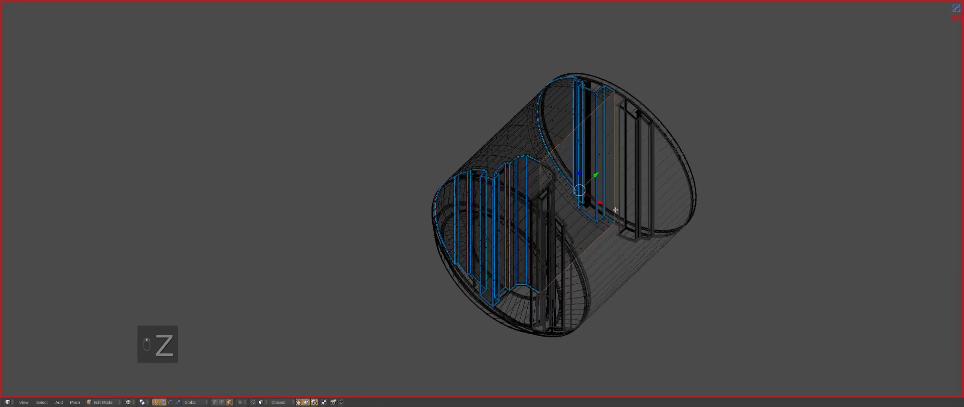
{"action": "scroll", "coordinate": [615, 209], "scroll_direction": "up", "scroll_amount": 3}
{"action": "key", "text": "f"}
{"action": "key", "text": "q"}
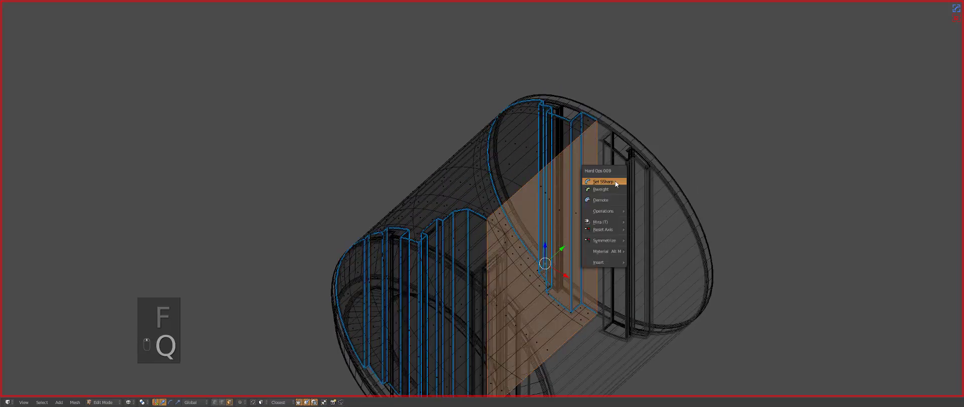
{"action": "left_click", "coordinate": [615, 182]}
{"action": "key", "text": "Tab"}
{"action": "key", "text": "z"}
Move the body's Mirror modifier above its Bevel modifier in the stack
{"action": "key", "text": "ctrl+grave"}
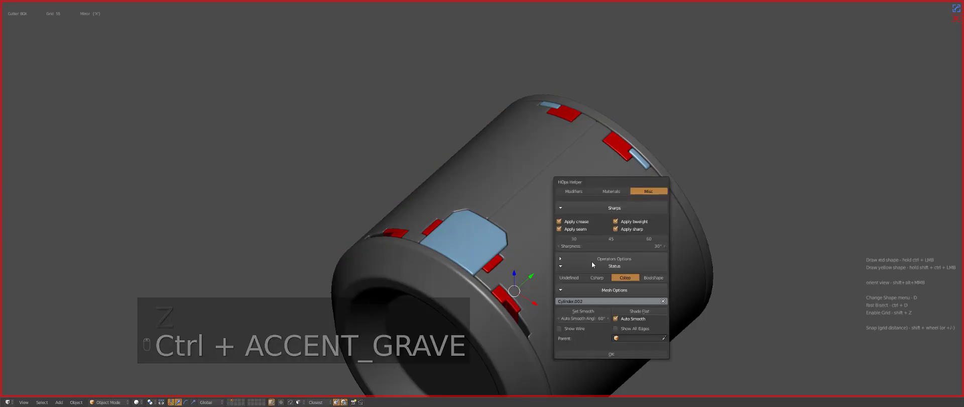
{"action": "left_click", "coordinate": [580, 192]}
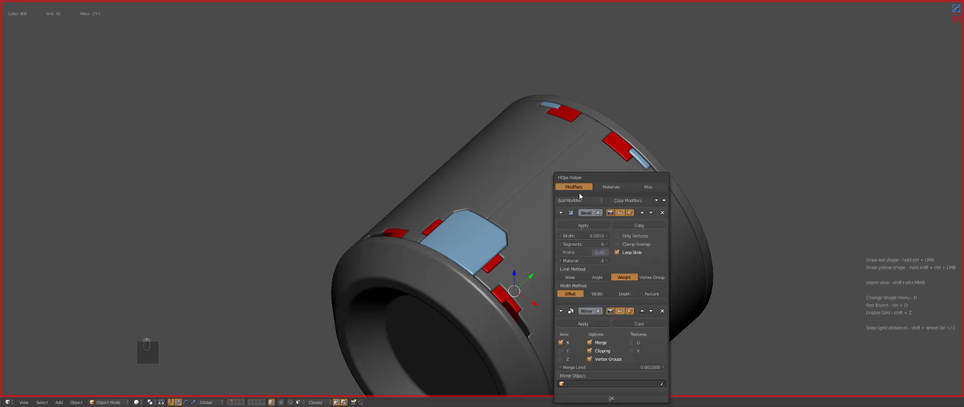
{"action": "left_click", "coordinate": [644, 311]}
{"action": "key", "text": "a"}
{"action": "scroll", "coordinate": [524, 251], "scroll_direction": "down", "scroll_amount": 4}
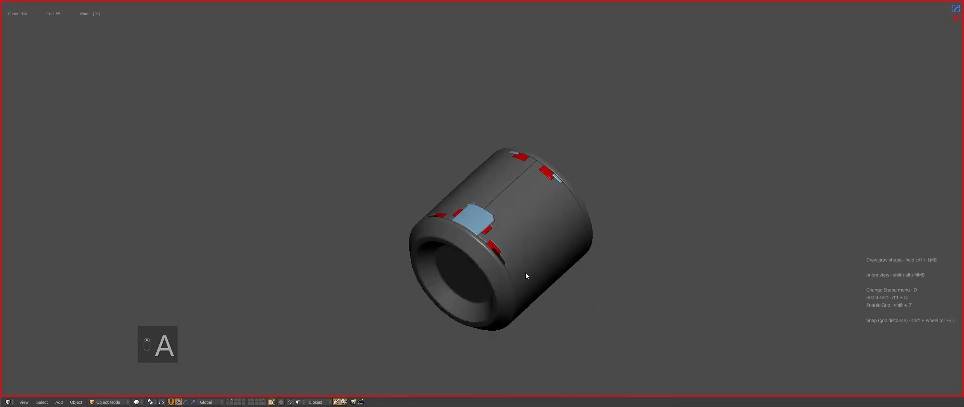
Look over the crate on layer 1, then preview the cylinder part on layer 2 in rendered shading
{"action": "middle_click_drag", "start_coordinate": [525, 272], "coordinate": [491, 260]}
{"action": "scroll", "coordinate": [512, 224], "scroll_direction": "down", "scroll_amount": 3}
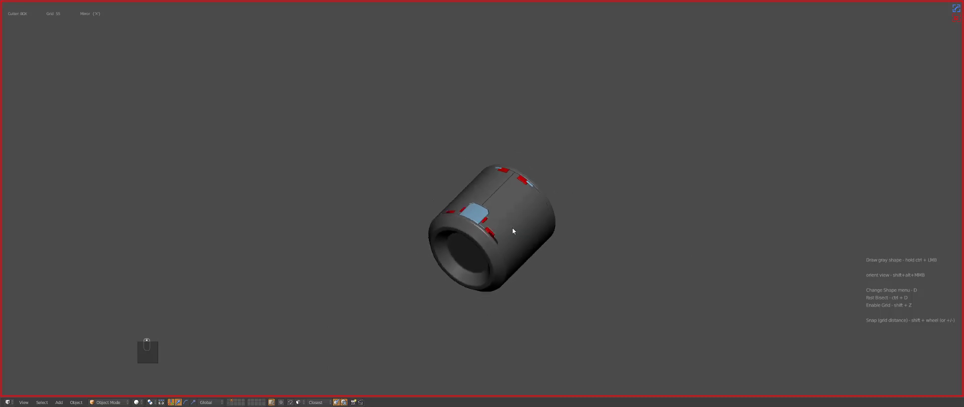
{"action": "key", "text": "Escape"}
{"action": "middle_click_drag", "start_coordinate": [512, 224], "coordinate": [525, 230]}
{"action": "key", "text": "1"}
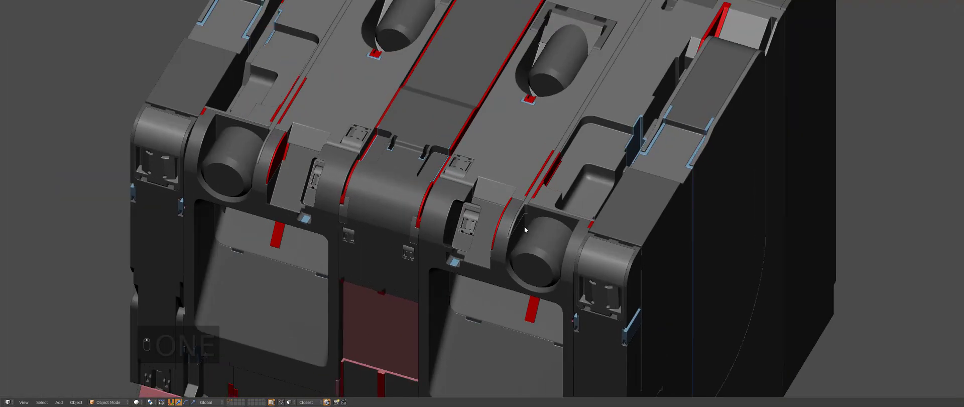
{"action": "key", "text": "2"}
{"action": "scroll", "coordinate": [526, 230], "scroll_direction": "up", "scroll_amount": 1}
{"action": "key", "text": "z"}
{"action": "key", "text": "z"}
{"action": "key", "text": "z"}
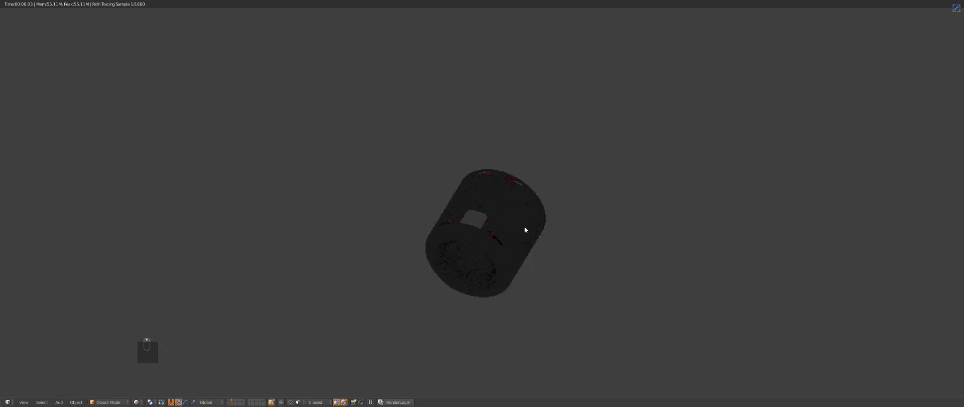
Show the lamp in the crate scene, assign the Sun to layers 1 and 2, and move it above the cylinder
{"action": "key", "text": "1"}
{"action": "scroll", "coordinate": [658, 159], "scroll_direction": "down", "scroll_amount": 6}
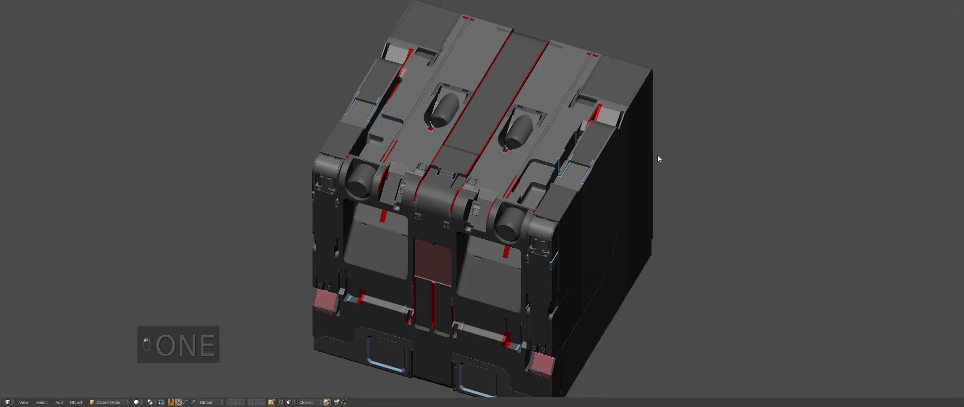
{"action": "scroll", "coordinate": [634, 153], "scroll_direction": "up", "scroll_amount": 3}
{"action": "key", "text": "alt+v"}
{"action": "left_click", "coordinate": [628, 133]}
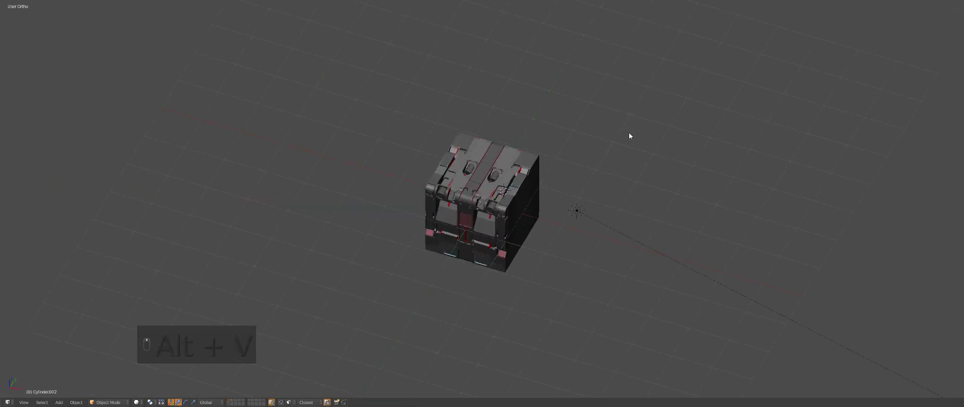
{"action": "key", "text": "m"}
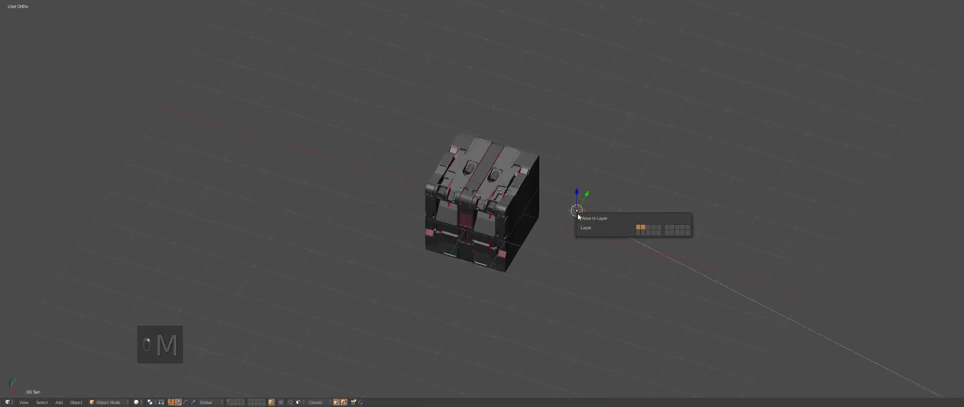
{"action": "key", "text": "2"}
{"action": "scroll", "coordinate": [601, 182], "scroll_direction": "up", "scroll_amount": 4}
{"action": "key", "text": "g"}
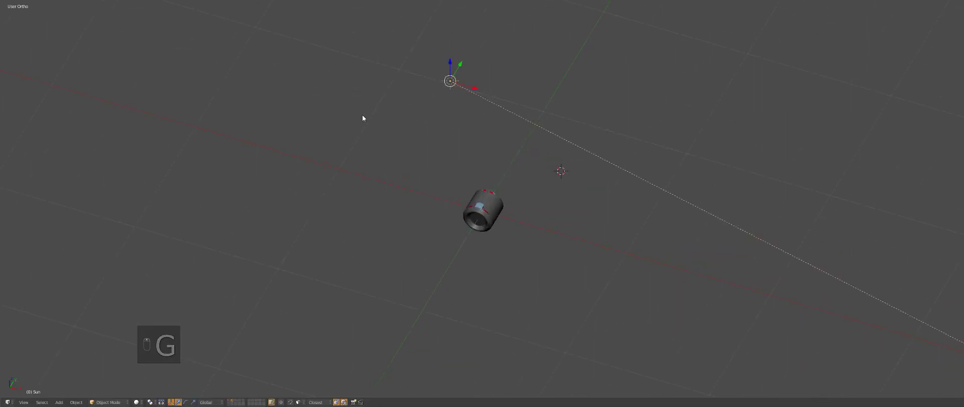
Preview the cylinder in rendered shading with the Sun lighting and switch the view to perspective
{"action": "scroll", "coordinate": [534, 140], "scroll_direction": "up", "scroll_amount": 8}
{"action": "middle_click_drag", "start_coordinate": [485, 182], "coordinate": [544, 171]}
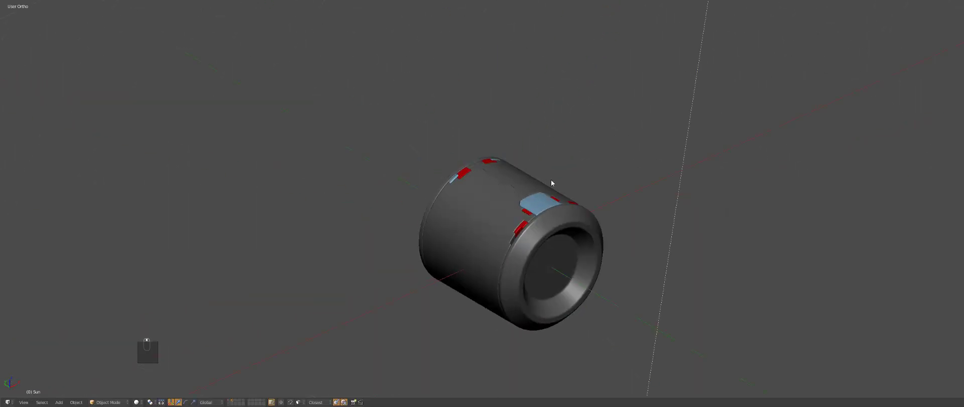
{"action": "key", "text": "shift+z"}
{"action": "key", "text": "KP_5"}
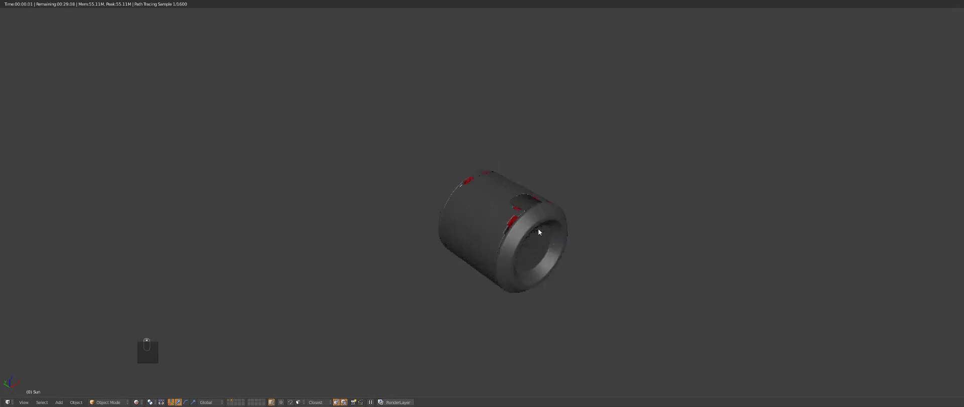
{"action": "key", "text": "z"}
{"action": "key", "text": "z"}
{"action": "key", "text": "z"}
{"action": "key", "text": "alt+m"}
{"action": "left_click", "coordinate": [496, 215]}
{"action": "scroll", "coordinate": [496, 221], "scroll_direction": "up", "scroll_amount": 1}
{"action": "right_click", "coordinate": [496, 221]}
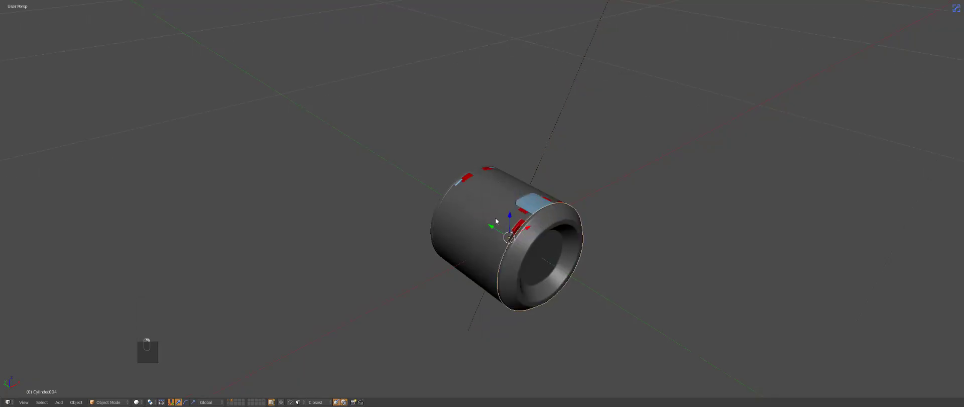
{"action": "key", "text": "d"}
{"action": "key", "text": "d"}
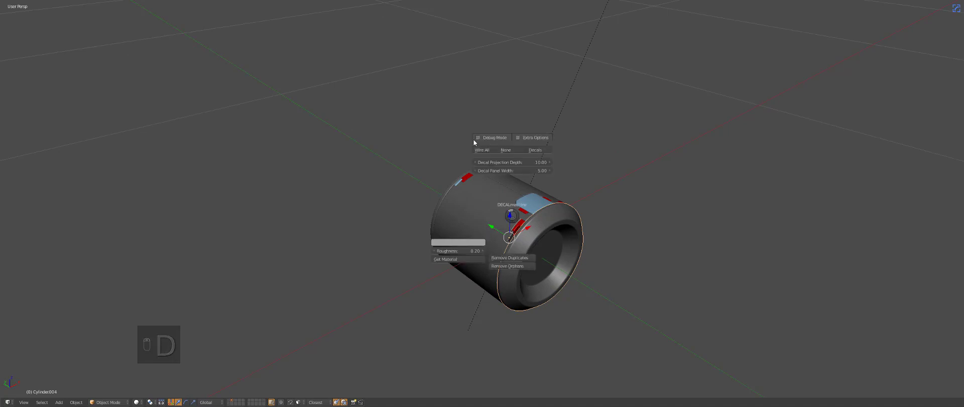
{"action": "key", "text": "alt+w"}
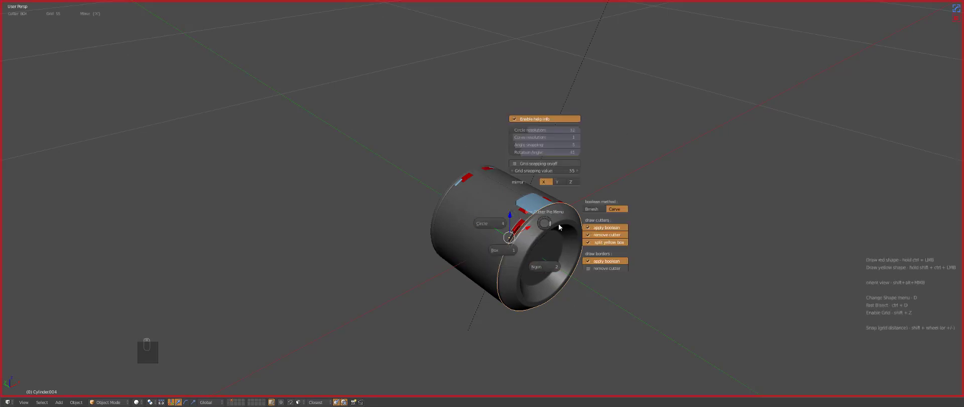
{"action": "left_click", "coordinate": [547, 216]}
{"action": "key", "text": "a"}
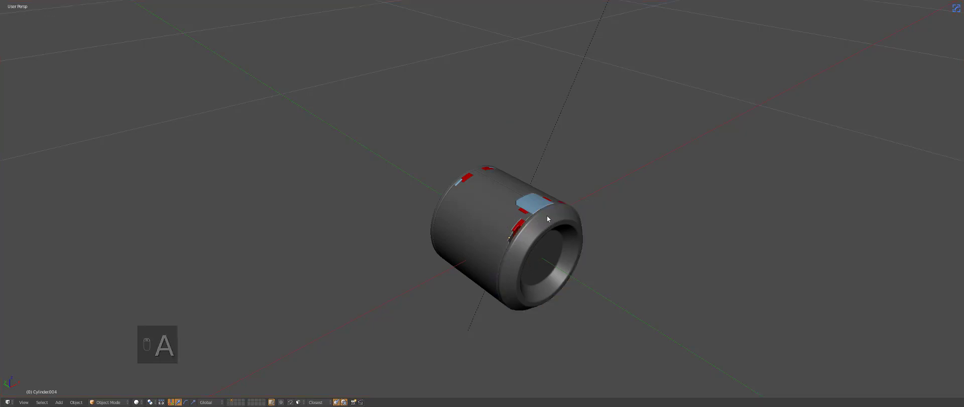
Select the cylinder's main body and start BoxCutter in the top orthographic wireframe view
{"action": "scroll", "coordinate": [547, 215], "scroll_direction": "up", "scroll_amount": 2}
{"action": "right_click", "coordinate": [566, 226]}
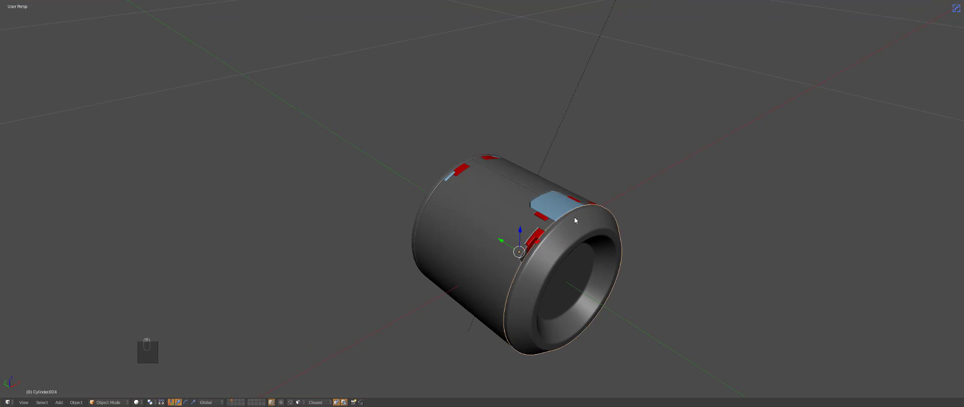
{"action": "middle_click_drag", "start_coordinate": [574, 215], "coordinate": [549, 221]}
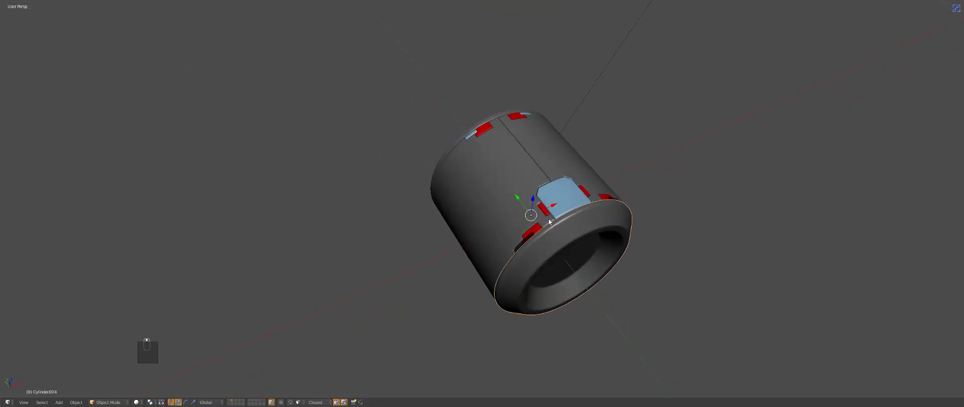
{"action": "right_click", "coordinate": [527, 185]}
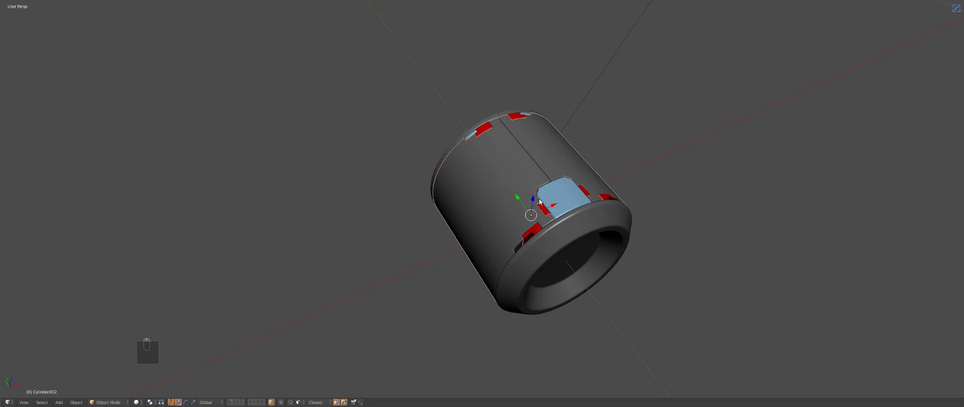
{"action": "key", "text": "z"}
{"action": "key", "text": "KP_7"}
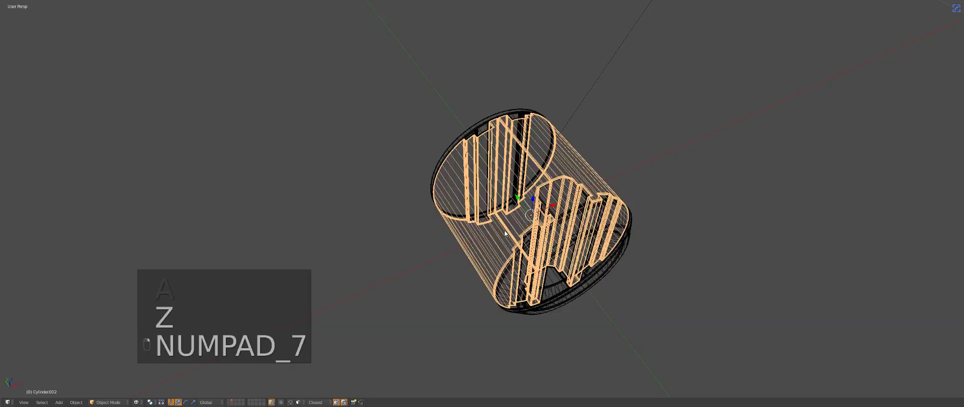
{"action": "key", "text": "KP_5"}
{"action": "key", "text": "alt+w"}
Search the available materials for "gre" as a replacement for the body's Plastic material
{"action": "key", "text": "ctrl+grave"}
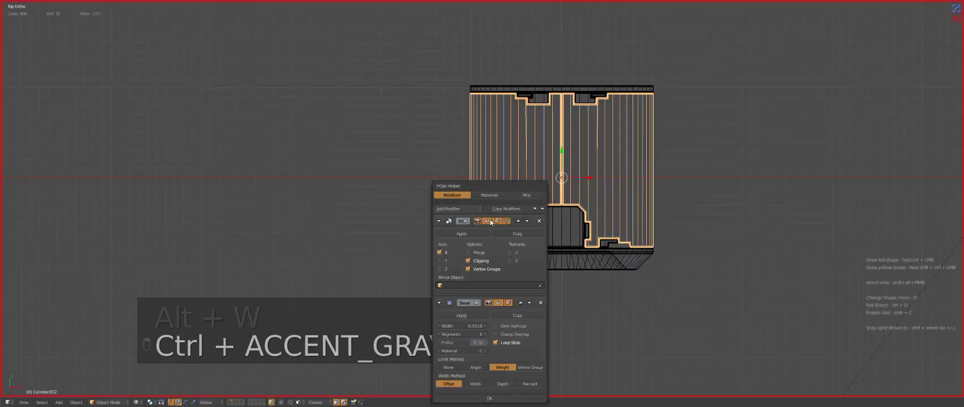
{"action": "left_click", "coordinate": [472, 202]}
{"action": "left_click", "coordinate": [461, 386]}
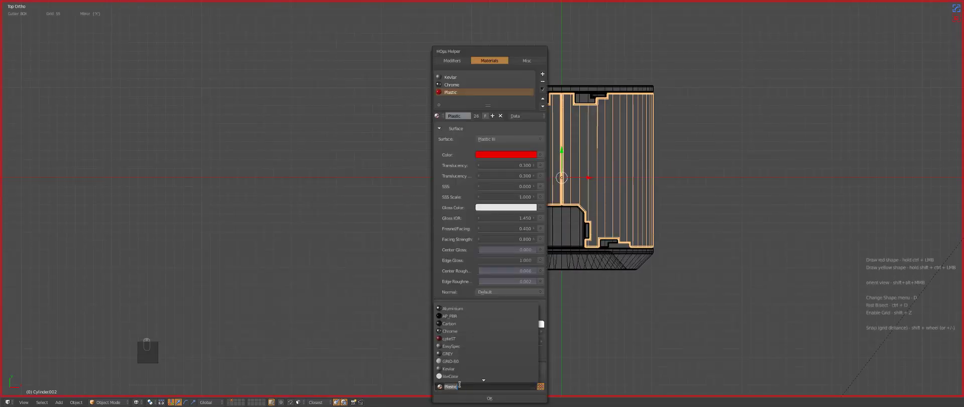
{"action": "type", "text": "gre"}
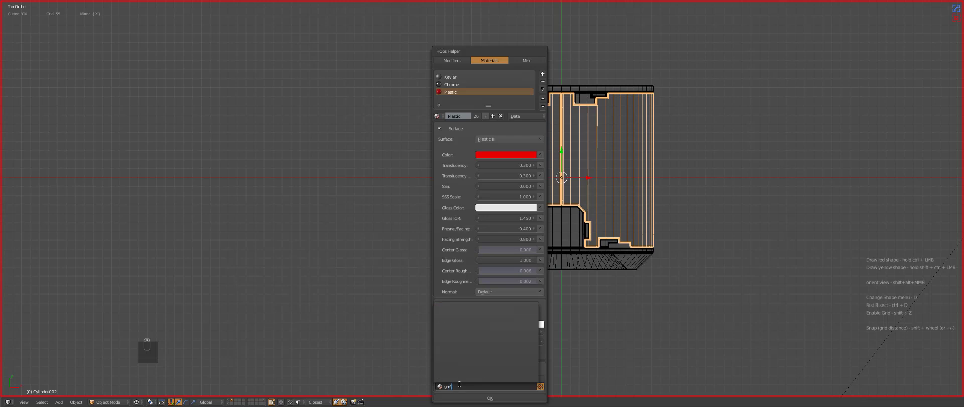
{"action": "key", "text": "Return"}
Try slicing a mirrored box band off the body beside the chamfered end in solid shading, and undo it
{"action": "key", "text": "z"}
{"action": "scroll", "coordinate": [484, 247], "scroll_direction": "up", "scroll_amount": 3}
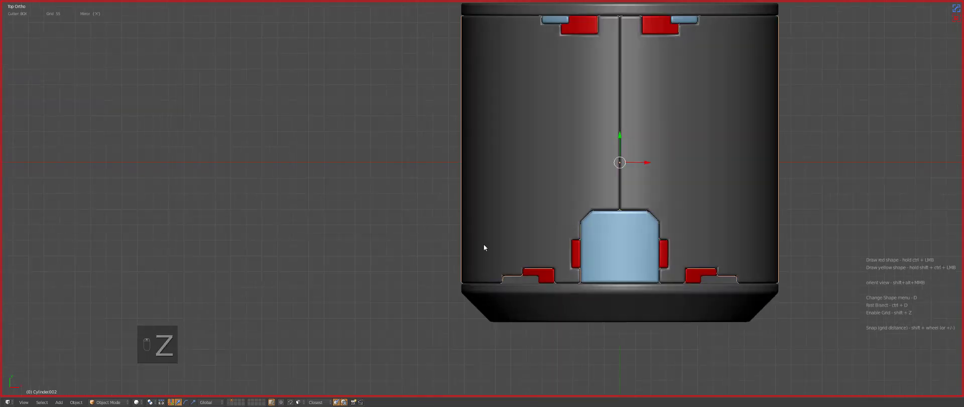
{"action": "left_click_drag", "start_coordinate": [442, 259], "coordinate": [578, 312], "text": "ctrl"}
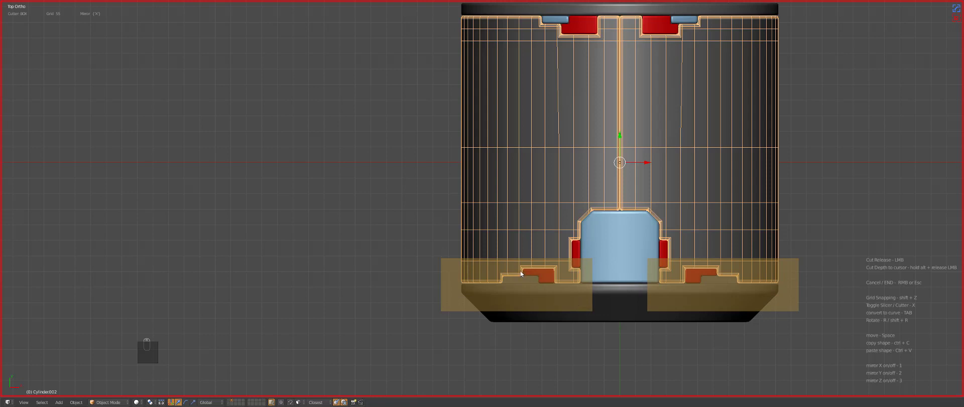
{"action": "left_click_drag", "start_coordinate": [514, 272], "coordinate": [514, 272], "text": "ctrl"}
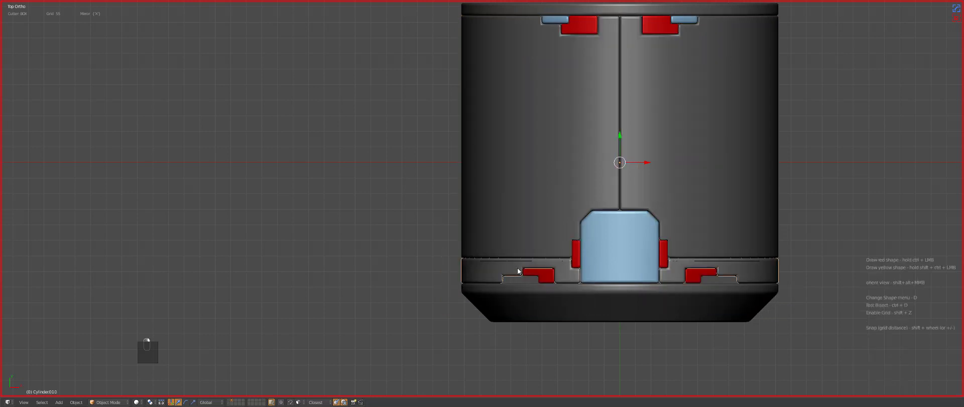
{"action": "key", "text": "Tab"}
{"action": "key", "text": "Tab"}
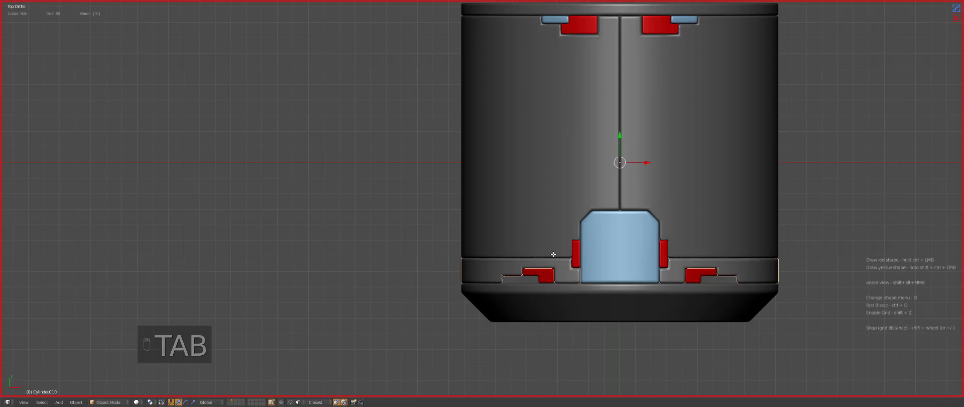
{"action": "key", "text": "ctrl+z"}
{"action": "key", "text": "ctrl+z"}
{"action": "key", "text": "ctrl+z"}
Slice a band off the body beside the chamfered end with a mirrored box and apply CSharpen to it
{"action": "key", "text": "z"}
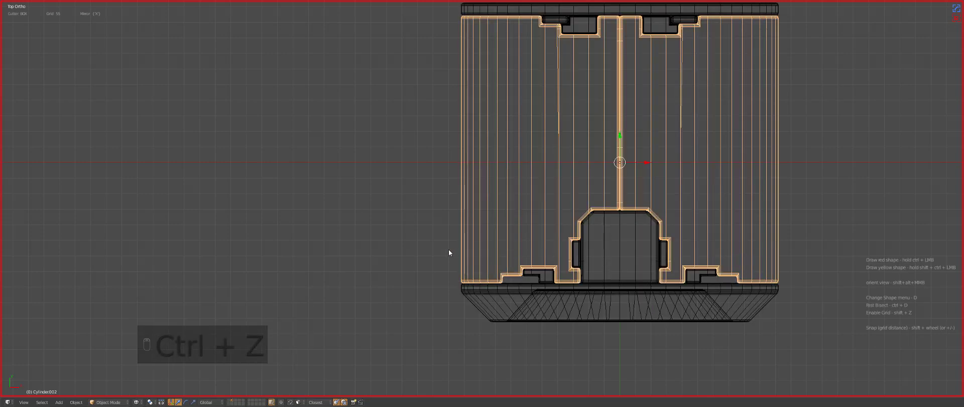
{"action": "mouse_move", "coordinate": [448, 250]}
{"action": "left_mouse_down", "text": "ctrl+shift"}
{"action": "mouse_move", "coordinate": [594, 304]}
{"action": "mouse_move", "coordinate": [555, 283]}
{"action": "mouse_move", "coordinate": [575, 300]}
{"action": "left_mouse_up", "text": "ctrl+shift"}
{"action": "key", "text": "z"}
{"action": "key", "text": "a"}
{"action": "key", "text": "q"}
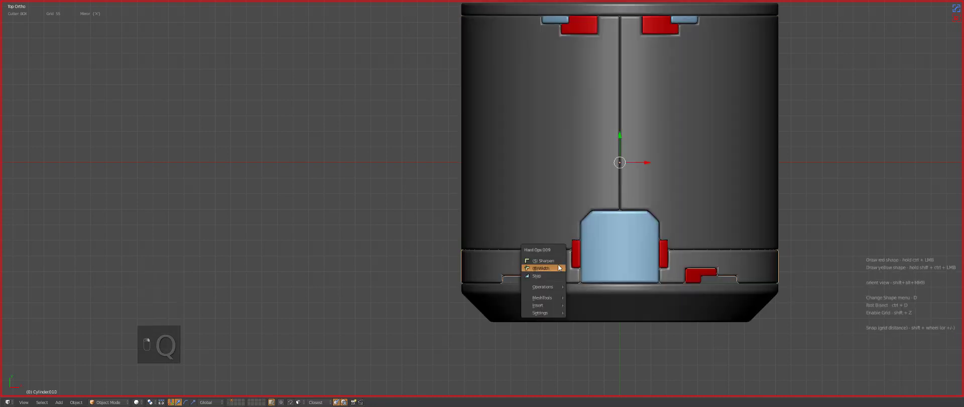
{"action": "left_click", "coordinate": [558, 260]}
{"action": "key", "text": "a"}
Inspect the sliced cylinder at an angle with a brief rendered-shading preview
{"action": "mouse_move", "coordinate": [567, 267]}
{"action": "middle_mouse_down"}
{"action": "mouse_move", "coordinate": [622, 211]}
{"action": "mouse_move", "coordinate": [585, 223]}
{"action": "mouse_move", "coordinate": [581, 260]}
{"action": "middle_mouse_up"}
{"action": "key", "text": "shift+z"}
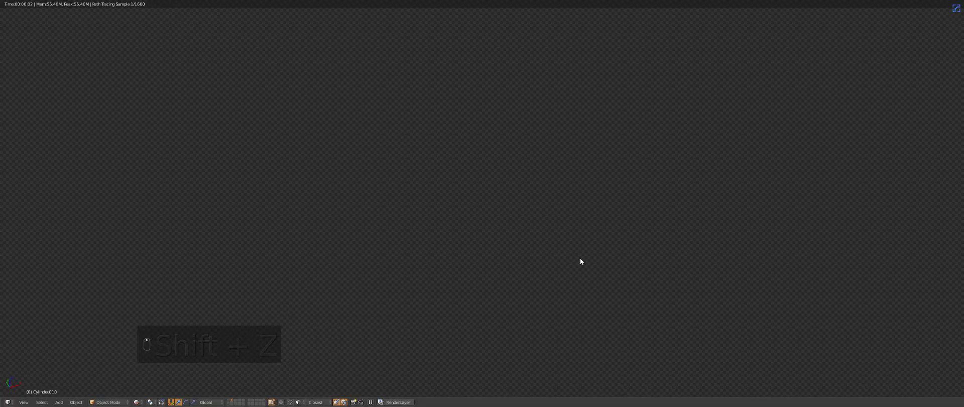
{"action": "key", "text": "shift+z"}
{"action": "key", "text": "a"}
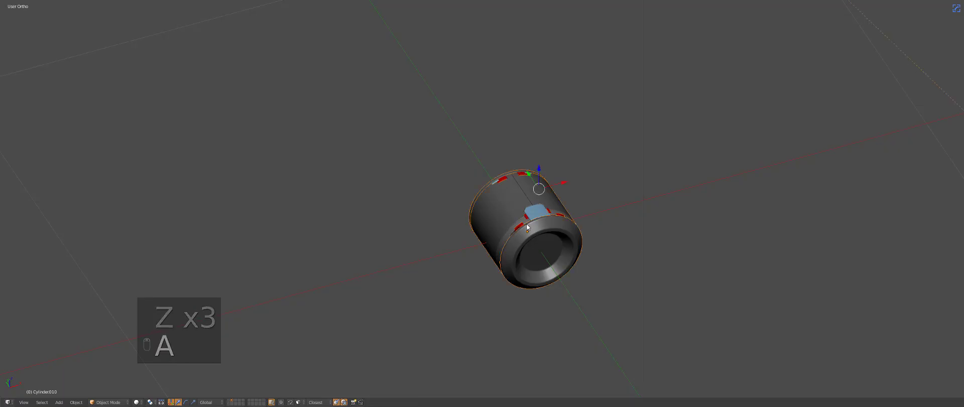
{"action": "key", "text": "a"}
{"action": "key", "text": "a"}
{"action": "scroll", "coordinate": [531, 226], "scroll_direction": "up", "scroll_amount": 1}
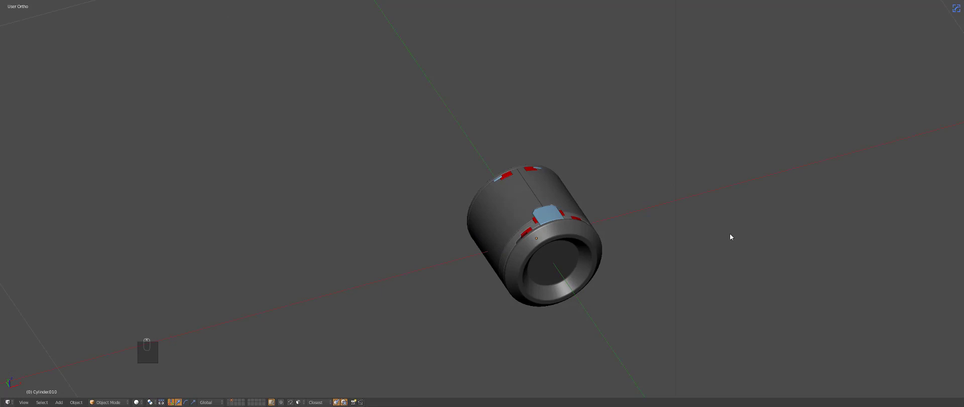
Add the round ringed decal decal02_11 from DECALmachine and move it beside the cylinder
{"action": "key", "text": "d"}
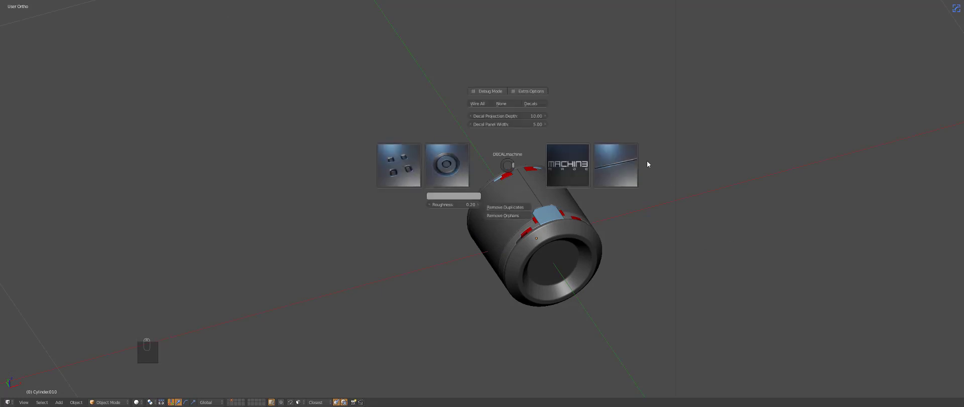
{"action": "left_click", "coordinate": [436, 167]}
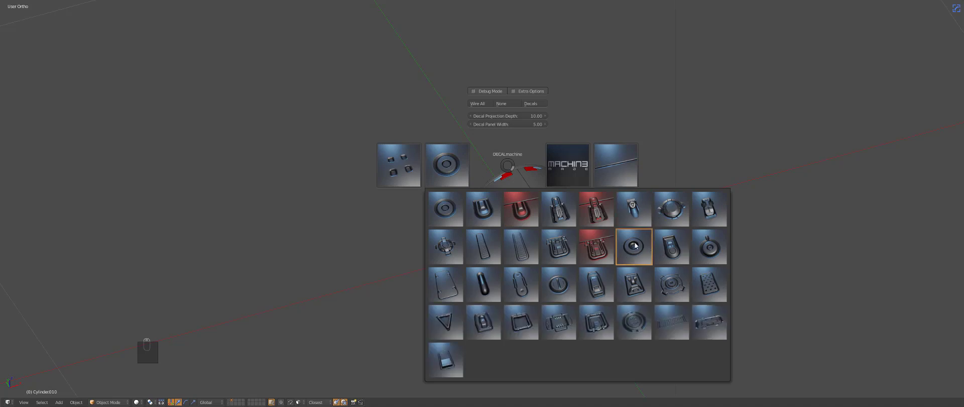
{"action": "left_click", "coordinate": [632, 245]}
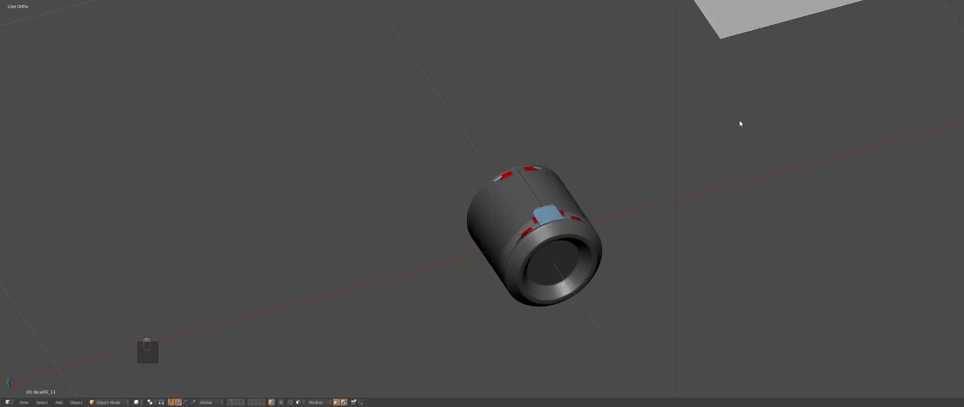
{"action": "key", "text": "g"}
{"action": "left_click", "coordinate": [660, 291]}
Snap the 3D cursor to the cylinder's chamfered end piece and snap the round decal to the cursor
{"action": "right_click", "coordinate": [562, 259]}
{"action": "key", "text": "shift+s"}
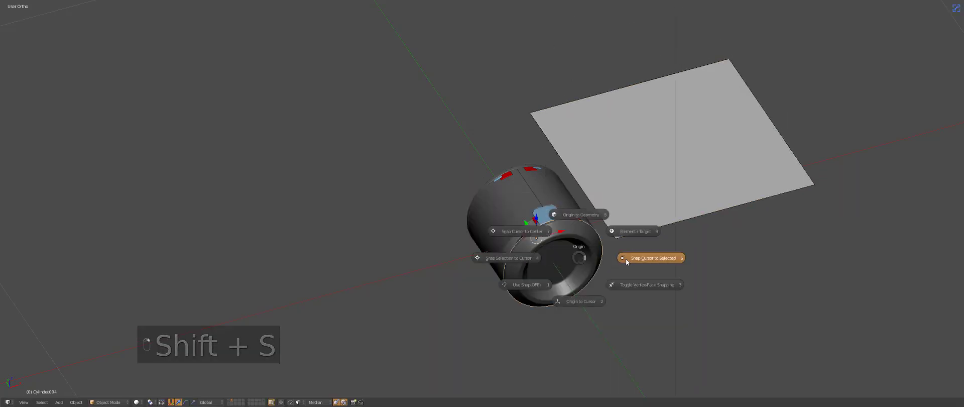
{"action": "left_click", "coordinate": [626, 258]}
{"action": "right_click", "coordinate": [647, 180]}
{"action": "key", "text": "shift+s"}
{"action": "left_click", "coordinate": [631, 172]}
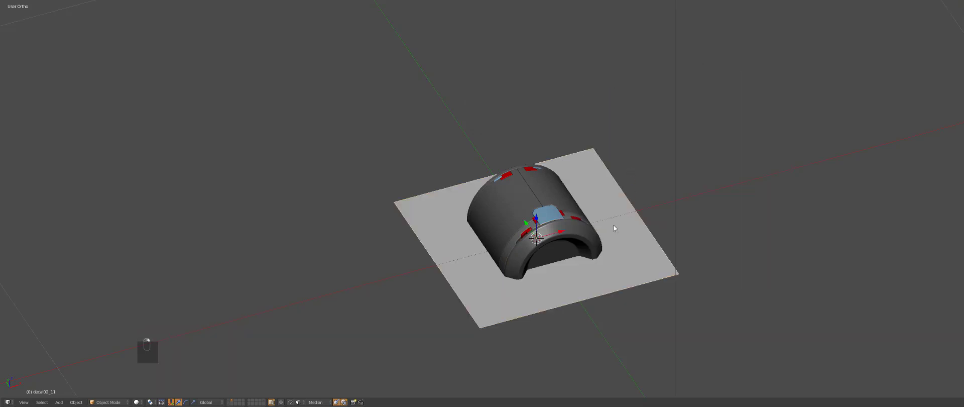
Place the round decal on the recessed end face in front view and scale it down to fit the recess
{"action": "key", "text": "KP_1"}
{"action": "key", "text": "g"}
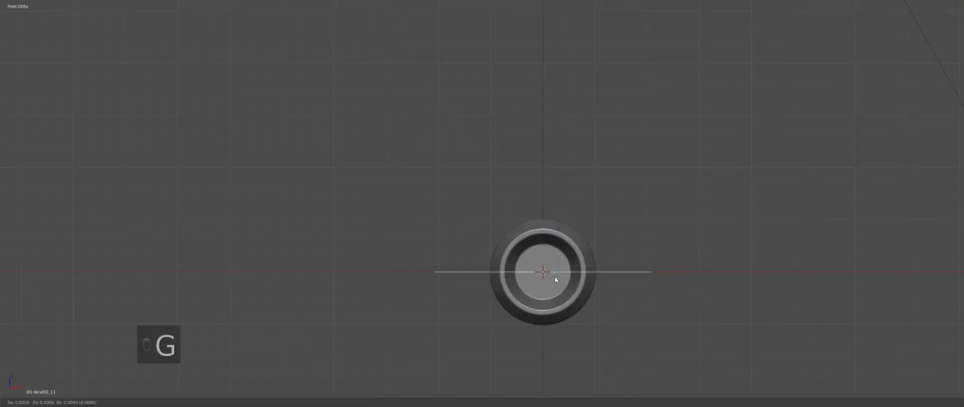
{"action": "left_click", "coordinate": [555, 277]}
{"action": "key", "text": "s"}
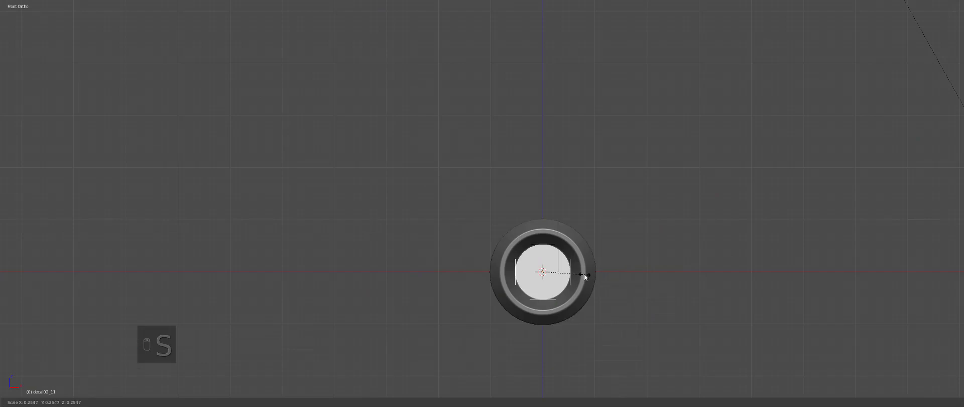
{"action": "left_click", "coordinate": [588, 273]}
{"action": "key", "text": "alt+z"}
{"action": "key", "text": "s"}
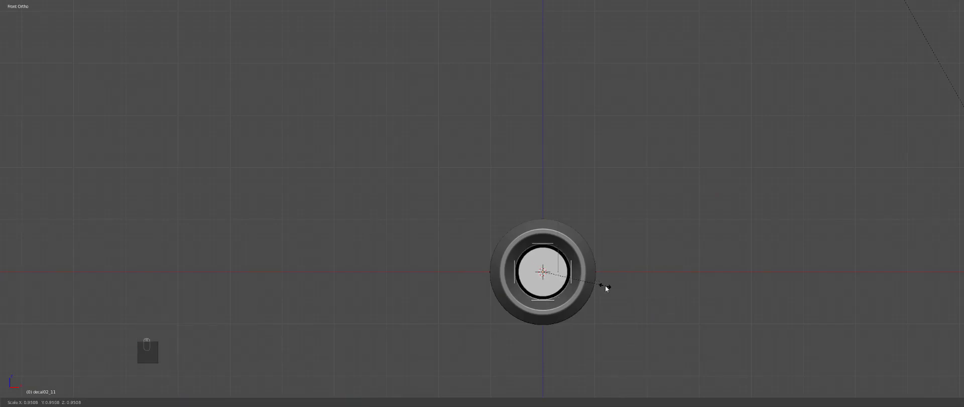
{"action": "left_click", "coordinate": [603, 284]}
Preview the decal on the cylinder's recessed end in perspective with rendered shading
{"action": "middle_click_drag", "start_coordinate": [581, 281], "coordinate": [590, 289]}
{"action": "key", "text": "a"}
{"action": "key", "text": "KP_5"}
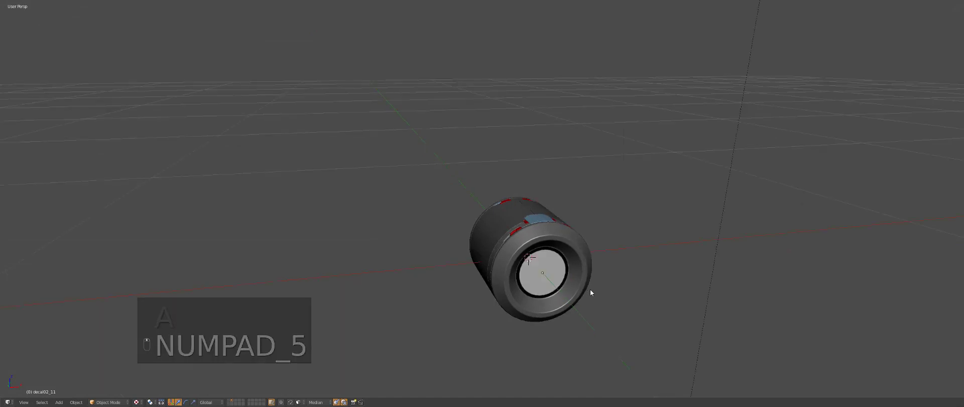
{"action": "key", "text": "shift+z"}
{"action": "middle_click_drag", "start_coordinate": [553, 232], "coordinate": [554, 242]}
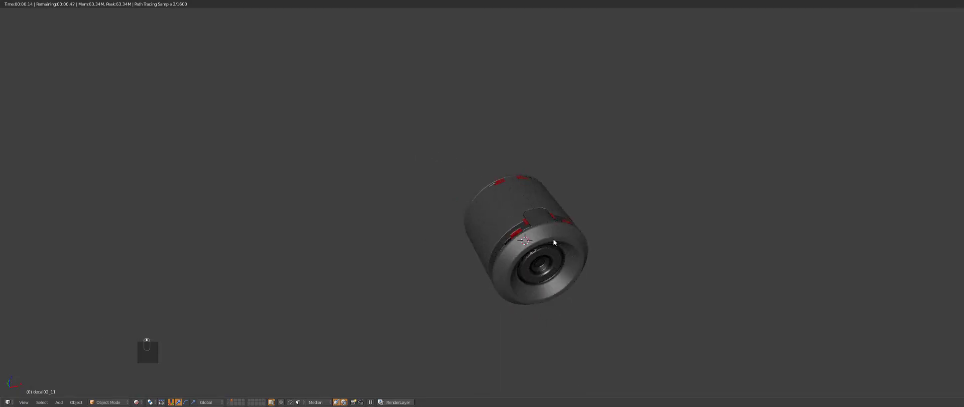
{"action": "key", "text": "z"}
{"action": "key", "text": "z"}
{"action": "key", "text": "z"}
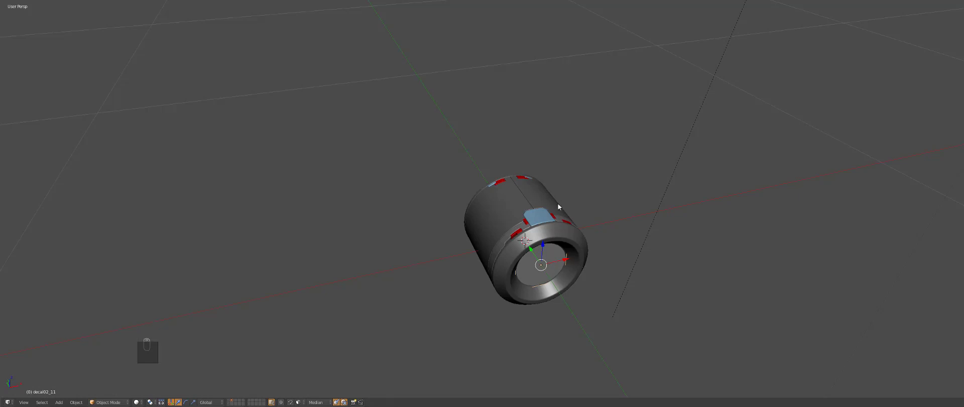
{"action": "key", "text": "shift+z"}
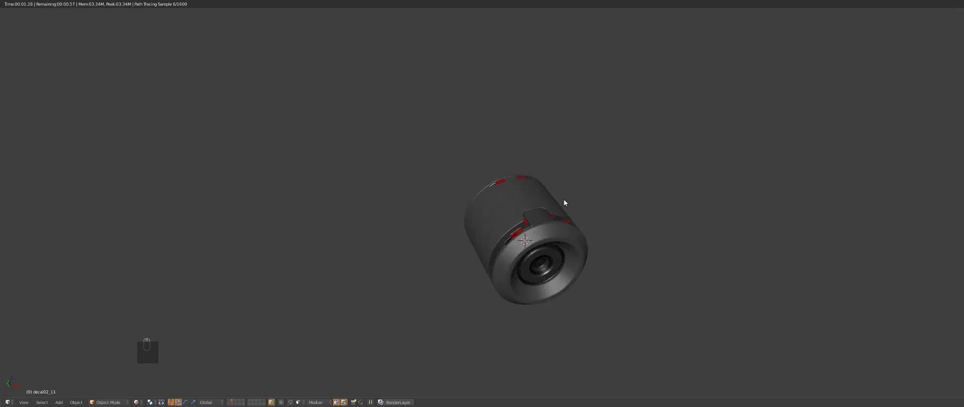
{"action": "key", "text": "shift+z"}
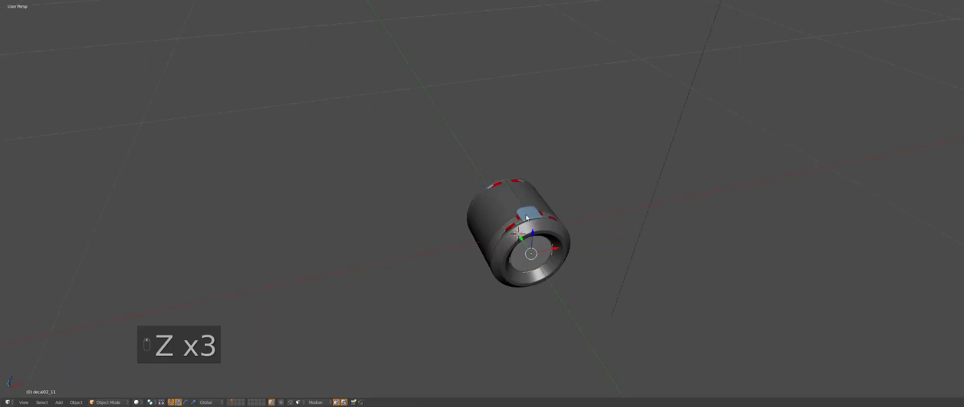
{"action": "key", "text": "d"}
{"action": "key", "text": "s"}
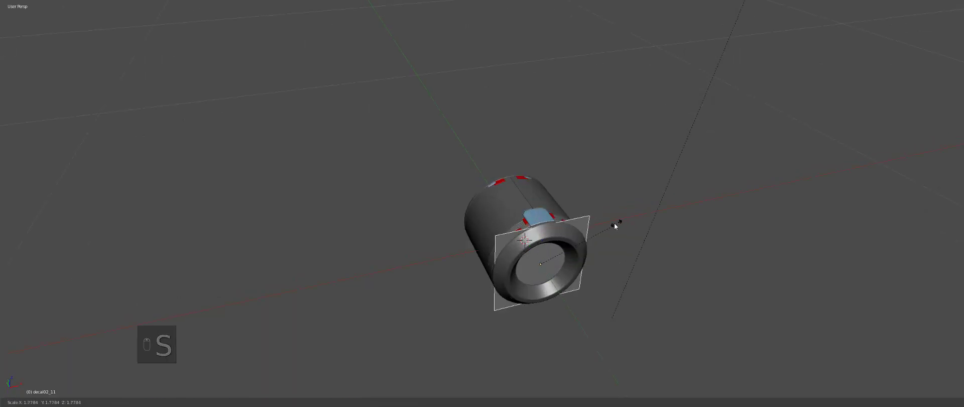
{"action": "right_click", "coordinate": [614, 222]}
Browse the DECALmachine libraries, add the outlined rectangular panel decal decal02_14, and move it onto the side of the cylinder body
{"action": "key", "text": "a"}
{"action": "key", "text": "d"}
{"action": "left_click", "coordinate": [532, 218]}
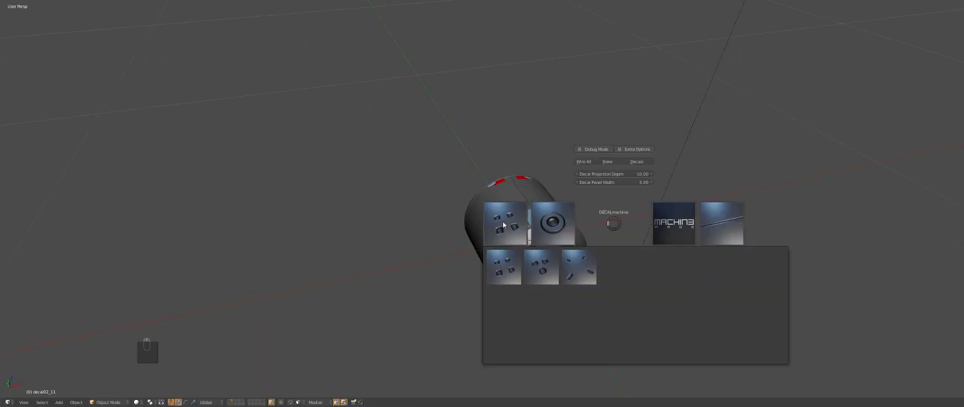
{"action": "left_click", "coordinate": [488, 219]}
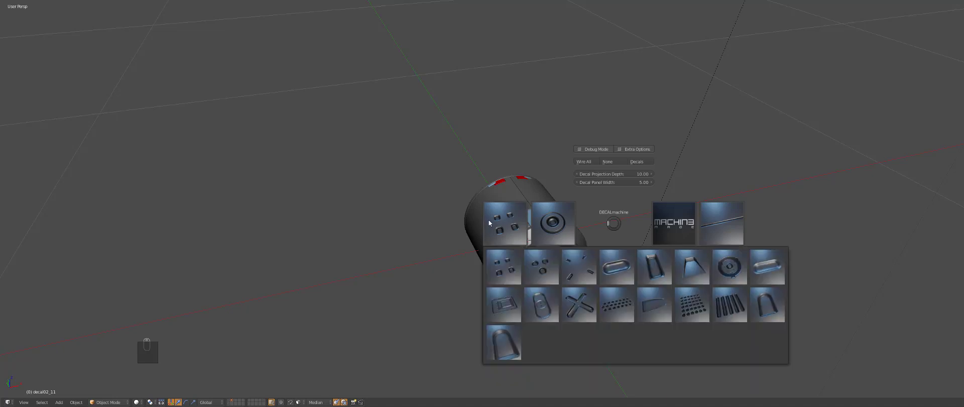
{"action": "left_click", "coordinate": [656, 270]}
{"action": "left_click", "coordinate": [570, 210]}
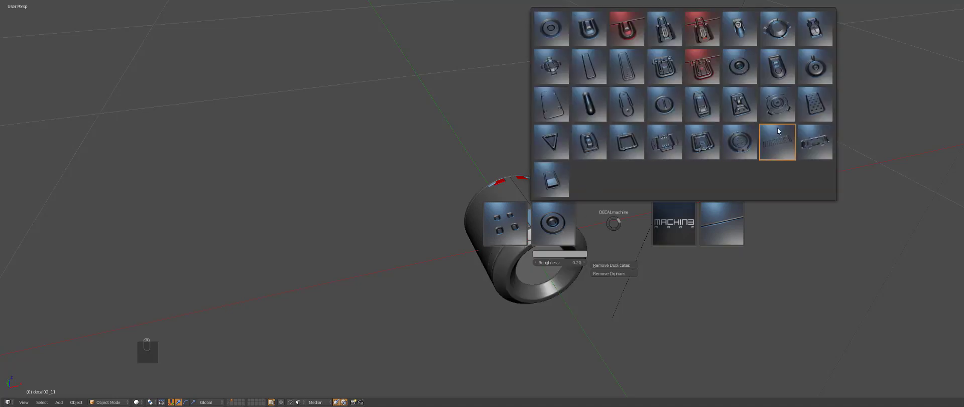
{"action": "left_click", "coordinate": [553, 106]}
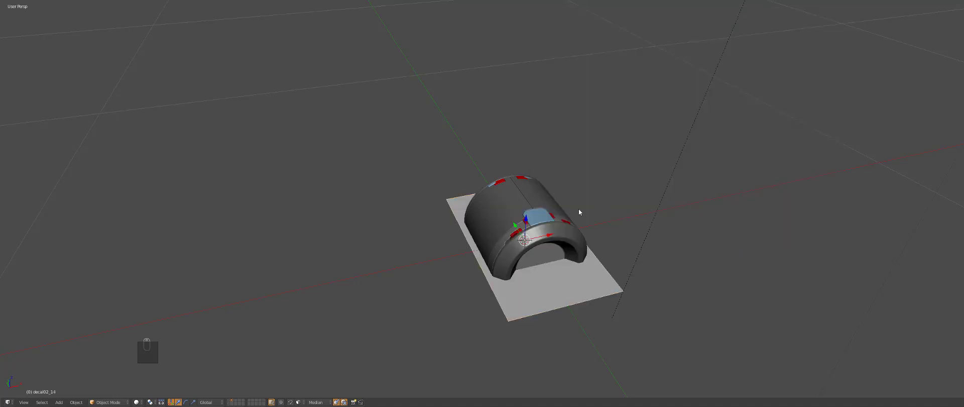
{"action": "key", "text": "g"}
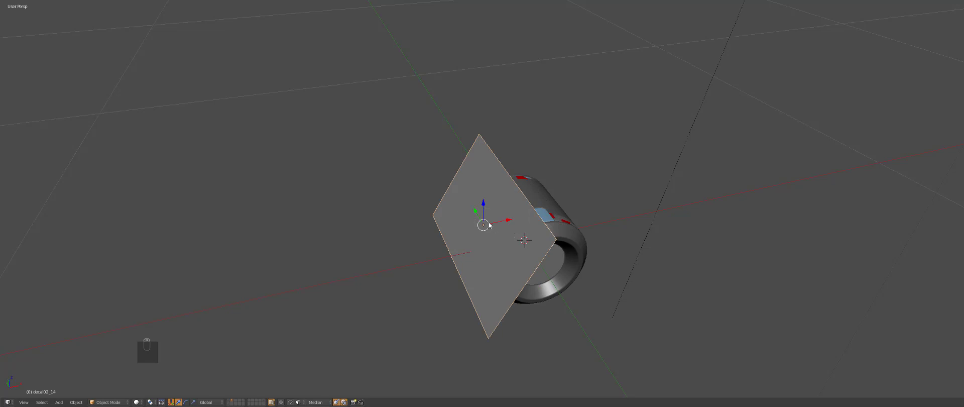
Reset the panel decal's rotation and turn it upright to face the left side view of the cylinder
{"action": "key", "text": "KP_1"}
{"action": "key", "text": "KP_3"}
{"action": "key", "text": "KP_9"}
{"action": "key", "text": "KP_5"}
{"action": "key", "text": "alt+r"}
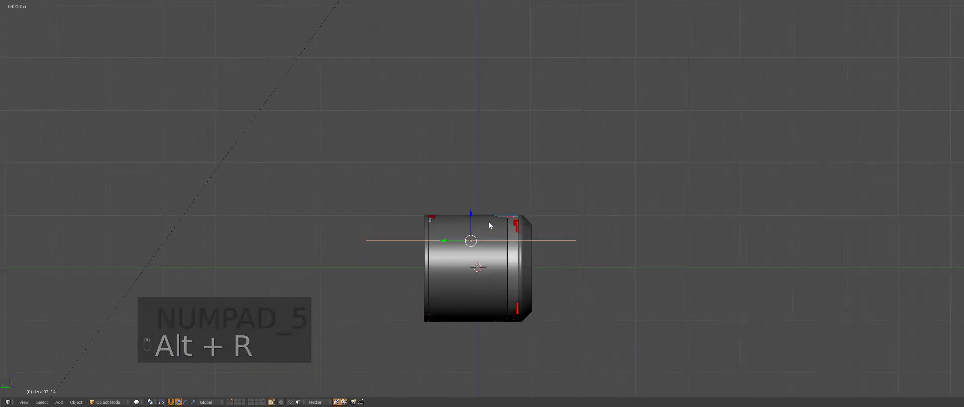
{"action": "key", "text": "r"}
{"action": "key", "text": "r"}
{"action": "key", "text": "shift+r"}
{"action": "key", "text": "shift+r"}
{"action": "key", "text": "shift+r"}
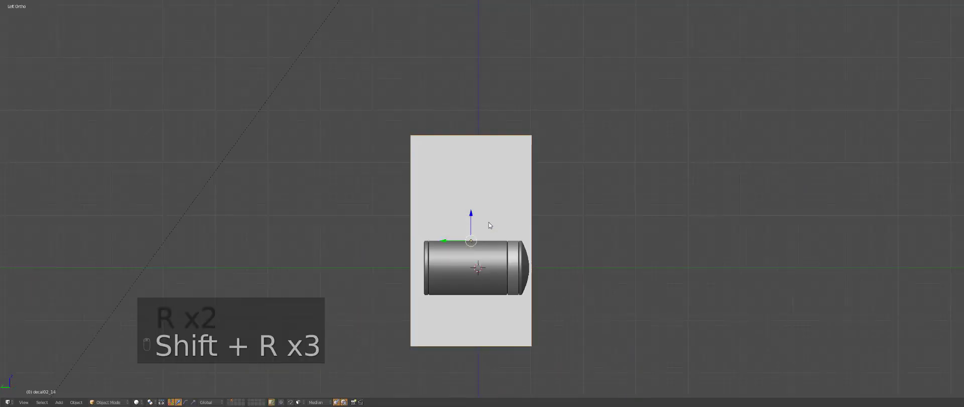
Scale the panel decal down over the middle of the cylinder's side and project it onto the cylinder body
{"action": "key", "text": "s"}
{"action": "key", "text": "g"}
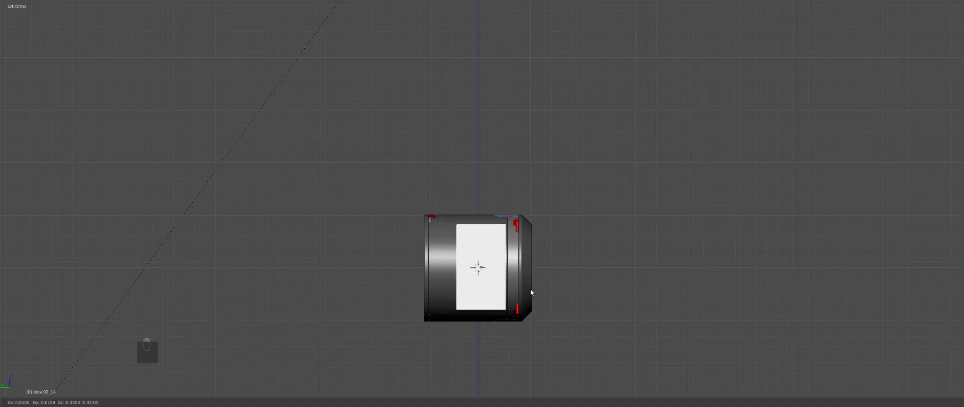
{"action": "left_click", "coordinate": [531, 290]}
{"action": "right_click", "coordinate": [441, 255], "text": "shift"}
{"action": "key", "text": "d"}
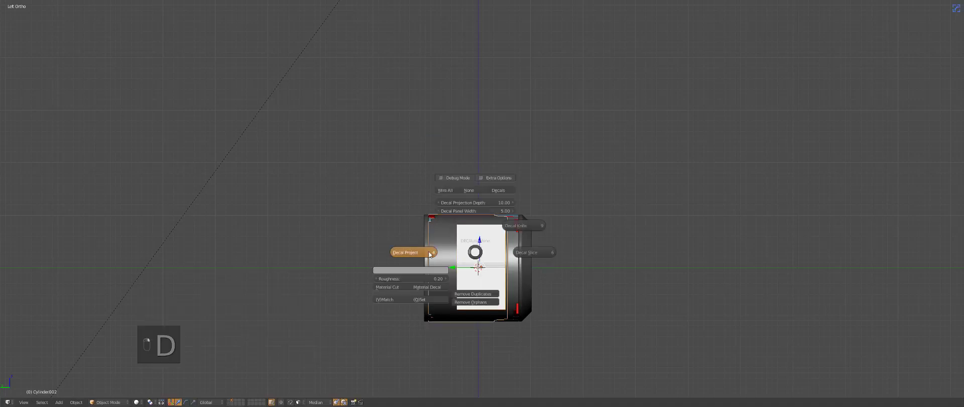
{"action": "left_click", "coordinate": [421, 255]}
{"action": "middle_click_drag", "start_coordinate": [421, 255], "coordinate": [661, 178]}
{"action": "key", "text": "alt+shift+x"}
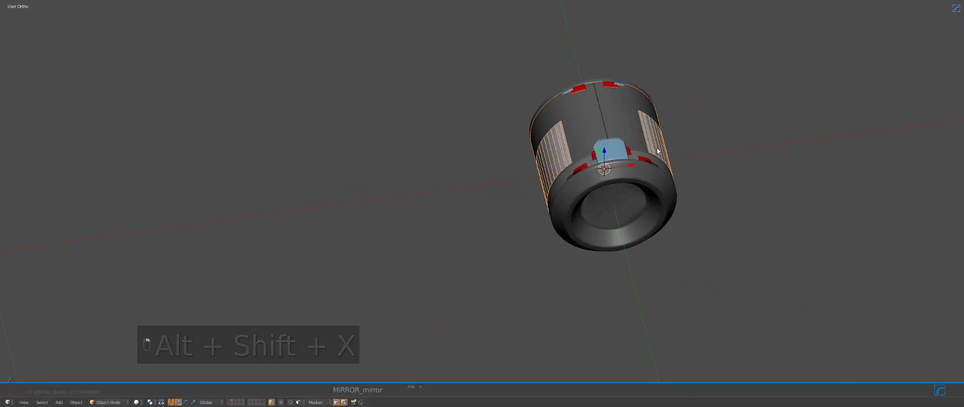
{"action": "key", "text": "ctrl+z"}
Delete the linked piece of the projected panel decal that landed on the opposite side of the cylinder
{"action": "key", "text": "Tab"}
{"action": "key", "text": "a"}
{"action": "key", "text": "a"}
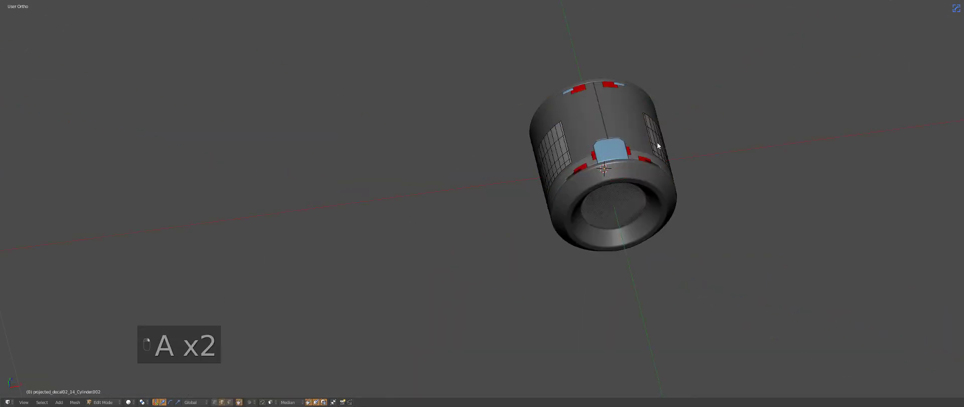
{"action": "key", "text": "l"}
{"action": "key", "text": "x"}
{"action": "left_click", "coordinate": [657, 143]}
{"action": "key", "text": "Tab"}
{"action": "middle_click_drag", "start_coordinate": [658, 143], "coordinate": [638, 157]}
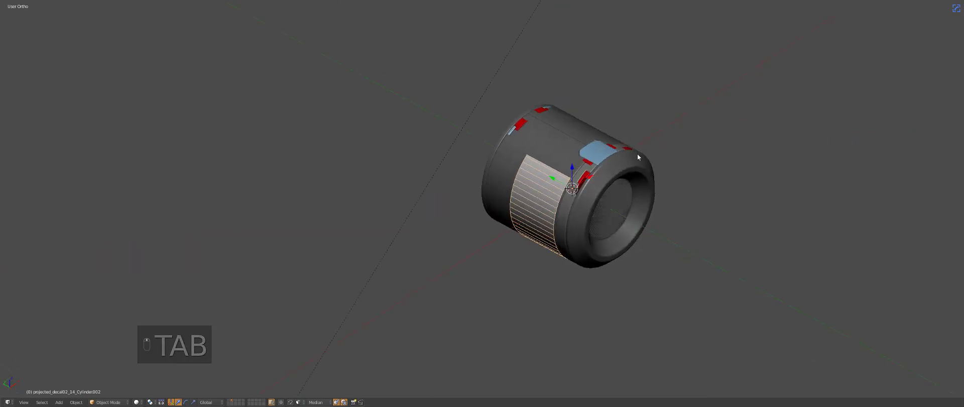
Delete the stray projected panel decal faces inside the cylinder, selecting them in wireframe display
{"action": "key", "text": "shift+z"}
{"action": "mouse_move", "coordinate": [564, 208]}
{"action": "middle_mouse_down"}
{"action": "mouse_move", "coordinate": [591, 155]}
{"action": "mouse_move", "coordinate": [553, 176]}
{"action": "mouse_move", "coordinate": [683, 144]}
{"action": "middle_mouse_up"}
{"action": "key", "text": "z"}
{"action": "key", "text": "a"}
{"action": "key", "text": "z"}
{"action": "key", "text": "z"}
{"action": "key", "text": "Tab"}
{"action": "key", "text": "a"}
{"action": "key", "text": "a"}
{"action": "key", "text": "a"}
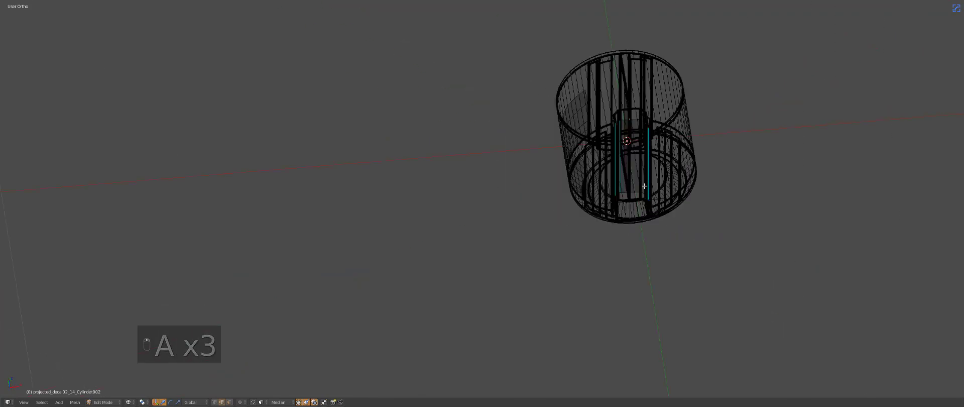
{"action": "key", "text": "a"}
{"action": "key", "text": "a"}
{"action": "key", "text": "a"}
{"action": "mouse_move", "coordinate": [683, 144]}
{"action": "left_mouse_down", "text": "ctrl"}
{"action": "mouse_move", "coordinate": [653, 110]}
{"action": "mouse_move", "coordinate": [602, 165]}
{"action": "mouse_move", "coordinate": [669, 230]}
{"action": "left_mouse_up", "text": "ctrl"}
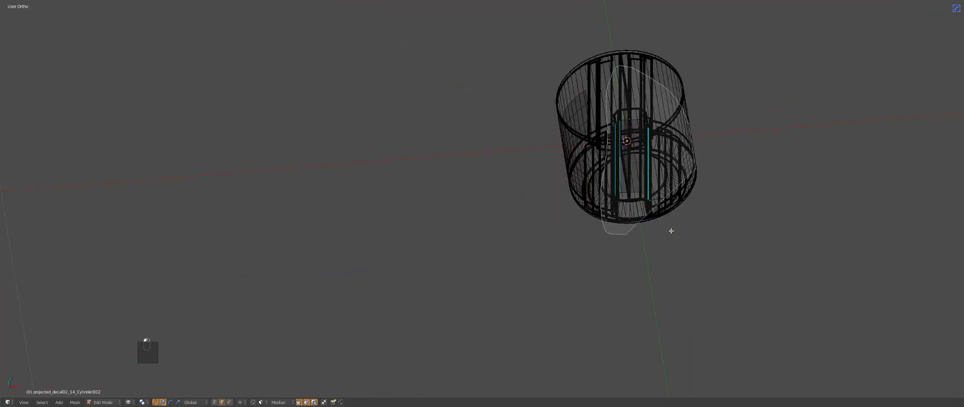
{"action": "key", "text": "x"}
{"action": "left_click", "coordinate": [707, 219]}
{"action": "key", "text": "Tab"}
Mirror the projected panel decal across X onto the other side of the cylinder
{"action": "mouse_move", "coordinate": [707, 219]}
{"action": "middle_mouse_down"}
{"action": "mouse_move", "coordinate": [580, 158]}
{"action": "mouse_move", "coordinate": [640, 172]}
{"action": "mouse_move", "coordinate": [630, 169]}
{"action": "middle_mouse_up"}
{"action": "key", "text": "z"}
{"action": "key", "text": "alt+shift+x"}
{"action": "key", "text": "a"}
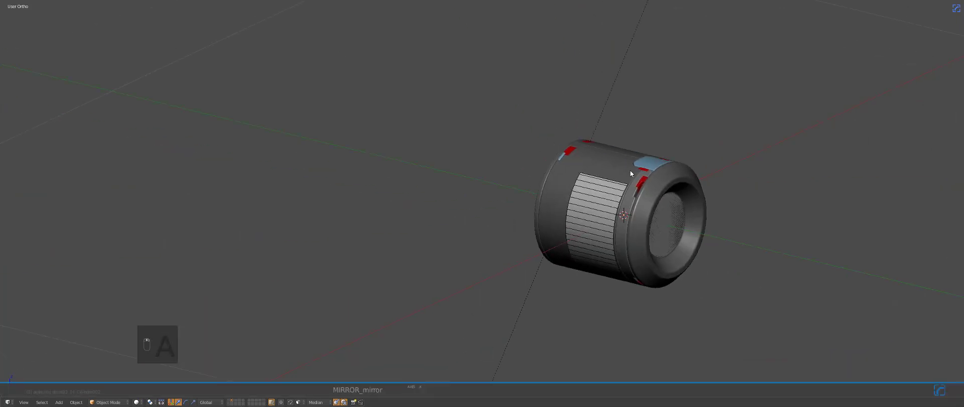
Preview the mirrored panel decals on the cylinder in perspective with rendered shading
{"action": "key", "text": "KP_2"}
{"action": "key", "text": "KP_5"}
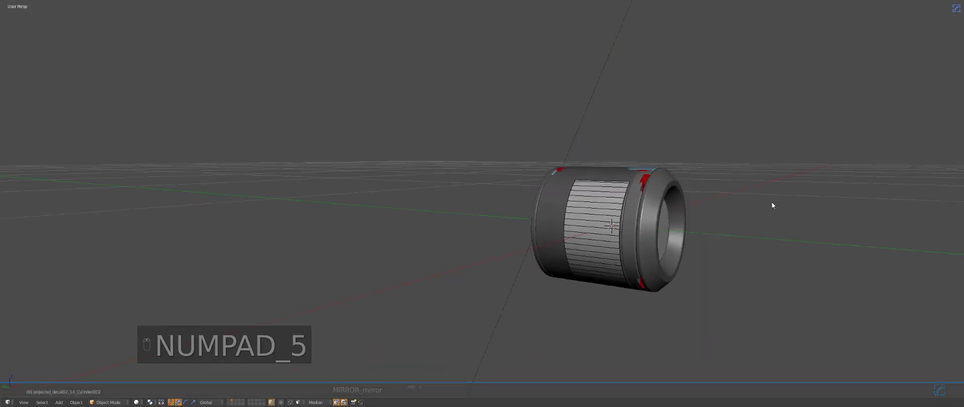
{"action": "middle_click_drag", "start_coordinate": [721, 185], "coordinate": [706, 209]}
{"action": "key", "text": "shift+z"}
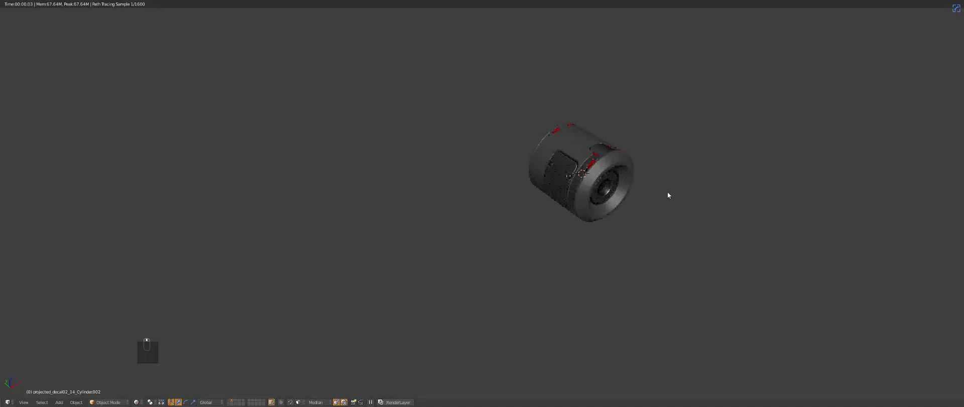
{"action": "mouse_move", "coordinate": [666, 165]}
{"action": "middle_mouse_down"}
{"action": "mouse_move", "coordinate": [595, 201]}
{"action": "mouse_move", "coordinate": [584, 219]}
{"action": "middle_mouse_up"}
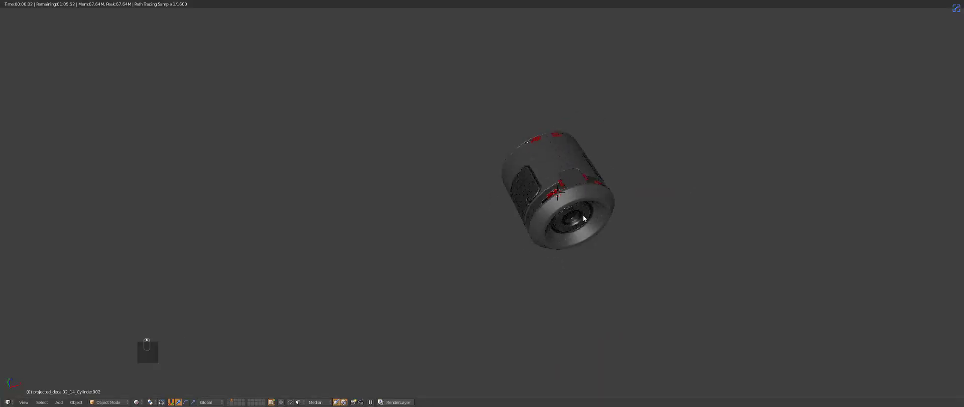
{"action": "key", "text": "shift+z"}
{"action": "mouse_move", "coordinate": [532, 194]}
{"action": "middle_mouse_down"}
{"action": "mouse_move", "coordinate": [610, 234]}
{"action": "mouse_move", "coordinate": [597, 215]}
{"action": "mouse_move", "coordinate": [580, 215]}
{"action": "middle_mouse_up"}
{"action": "key", "text": "d"}
{"action": "key", "text": "a"}
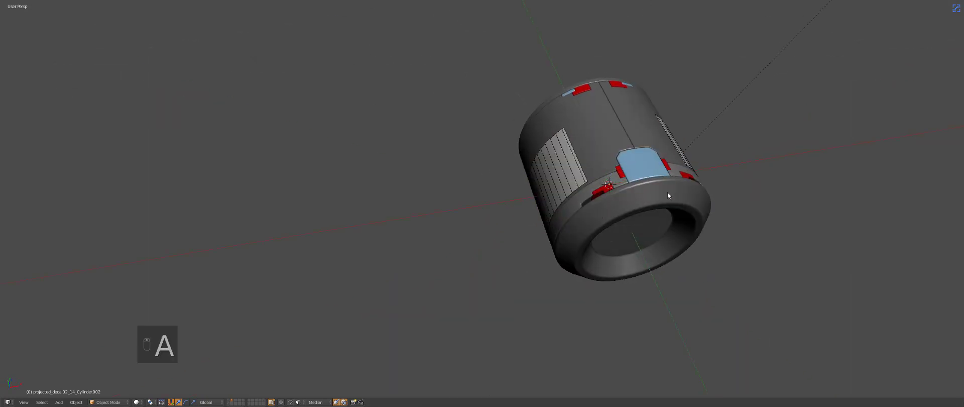
{"action": "key", "text": "d"}
{"action": "left_click", "coordinate": [604, 196]}
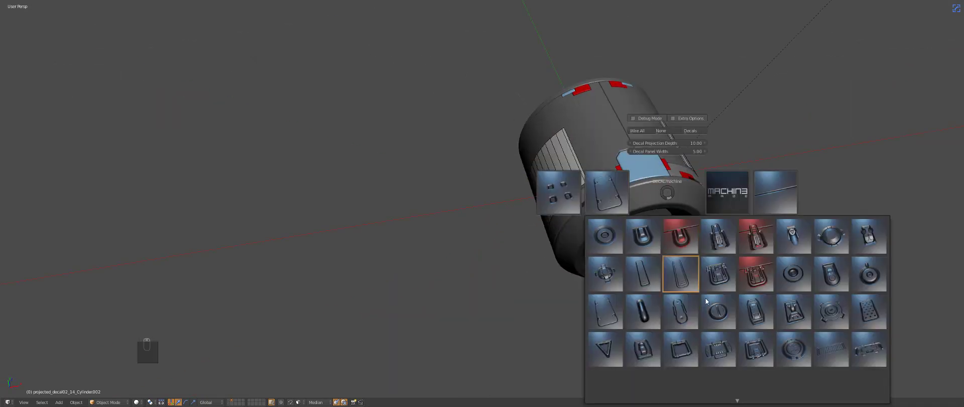
{"action": "left_click", "coordinate": [638, 276]}
{"action": "key", "text": "g"}
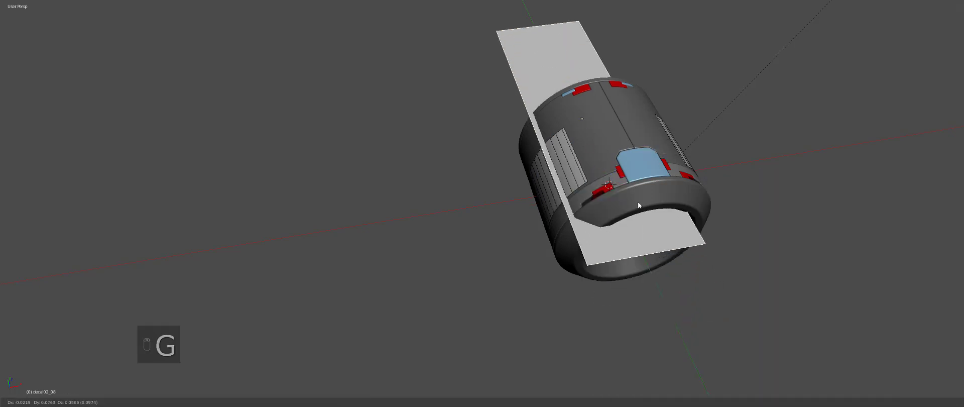
{"action": "key", "text": "x"}
{"action": "key", "text": "shift+a"}
{"action": "key", "text": "Escape"}
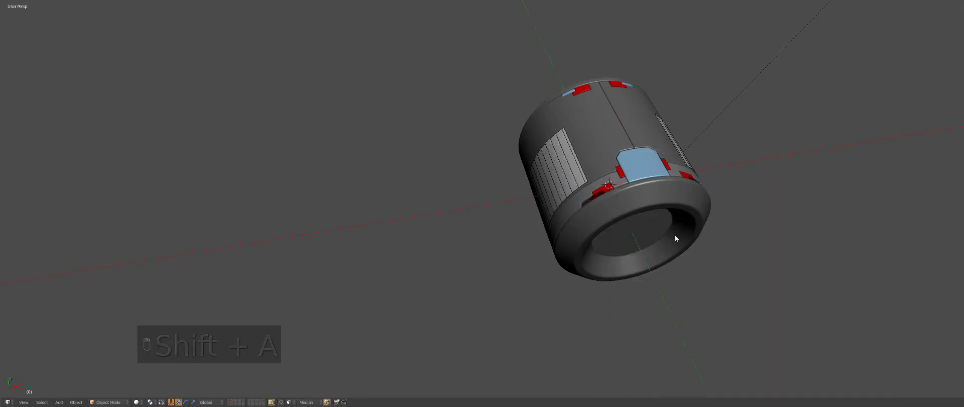
Add the long slot decal decal02_15, move it above the cylinder's upper surface and scale it down
{"action": "key", "text": "d"}
{"action": "left_click", "coordinate": [609, 240]}
{"action": "left_click", "coordinate": [612, 145]}
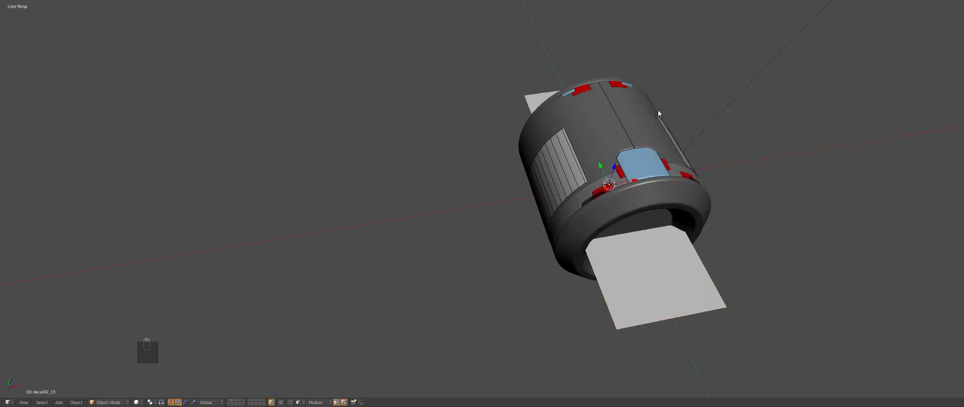
{"action": "key", "text": "g"}
{"action": "left_click", "coordinate": [675, 188]}
{"action": "key", "text": "s"}
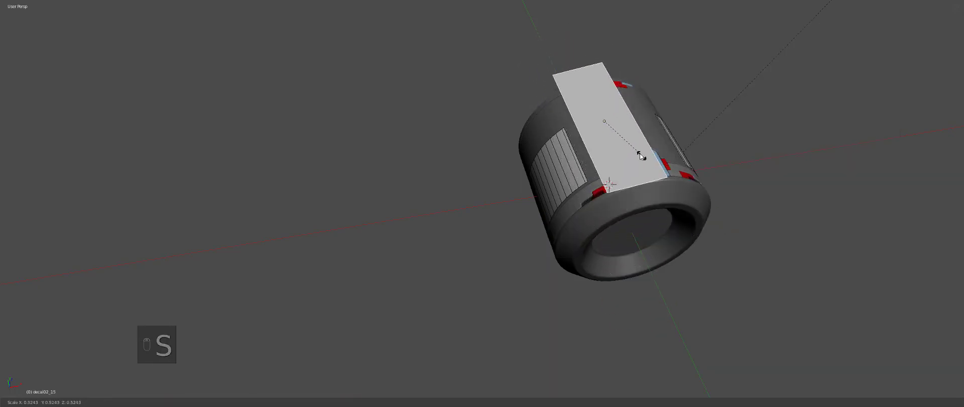
{"action": "left_click", "coordinate": [628, 139]}
Shrink the slot decal in top orthographic view and place it beside the cylinder's centre seam
{"action": "key", "text": "KP_7"}
{"action": "key", "text": "KP_5"}
{"action": "key", "text": "KP_Decimal"}
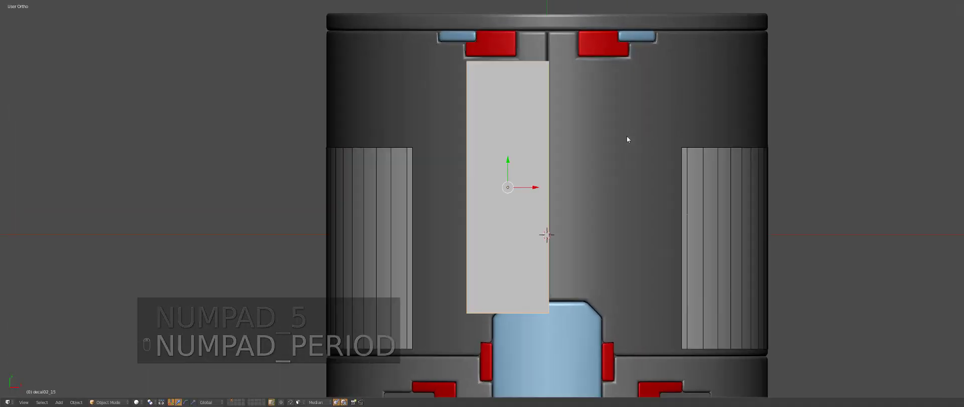
{"action": "key", "text": "s"}
{"action": "key", "text": "g"}
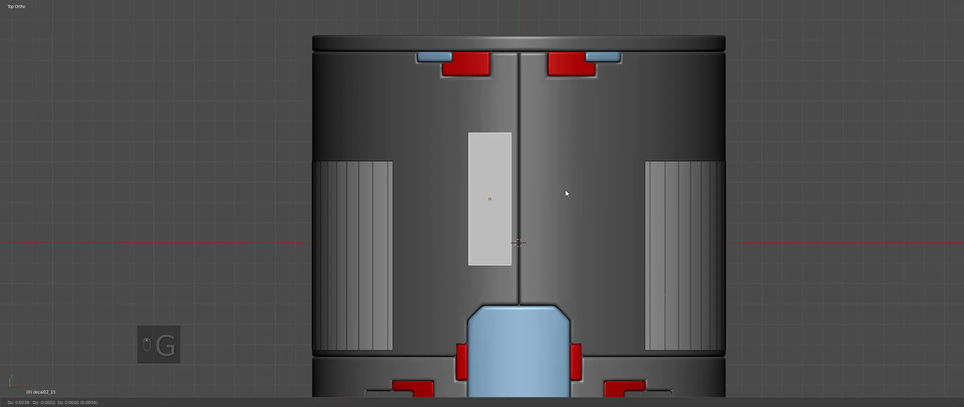
{"action": "left_click", "coordinate": [565, 189]}
Add a crosswise loop cut through the middle of the slot decal and bevel it into a centre band
{"action": "key", "text": "alt+z"}
{"action": "key", "text": "Tab"}
{"action": "key", "text": "ctrl+r"}
{"action": "left_click", "coordinate": [511, 198]}
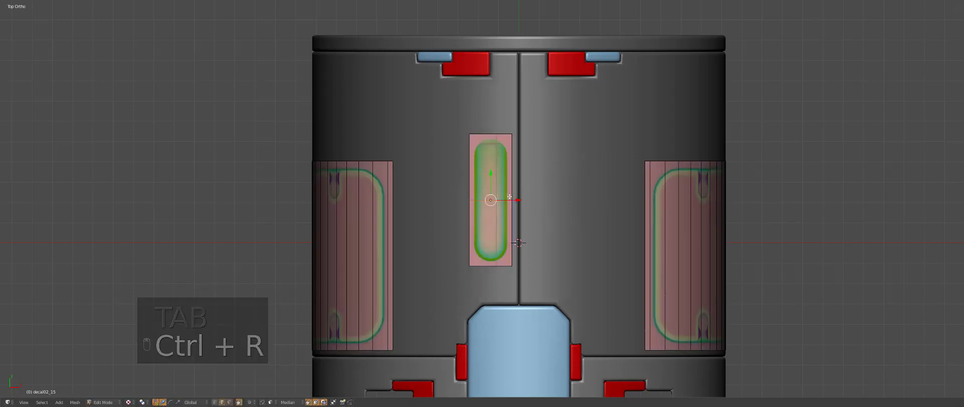
{"action": "key", "text": "ctrl+b"}
{"action": "left_click", "coordinate": [608, 209]}
Lengthen the slot decal by moving its two end faces apart along Y, keeping clear of the blue insert
{"action": "key", "text": "ctrl+Tab"}
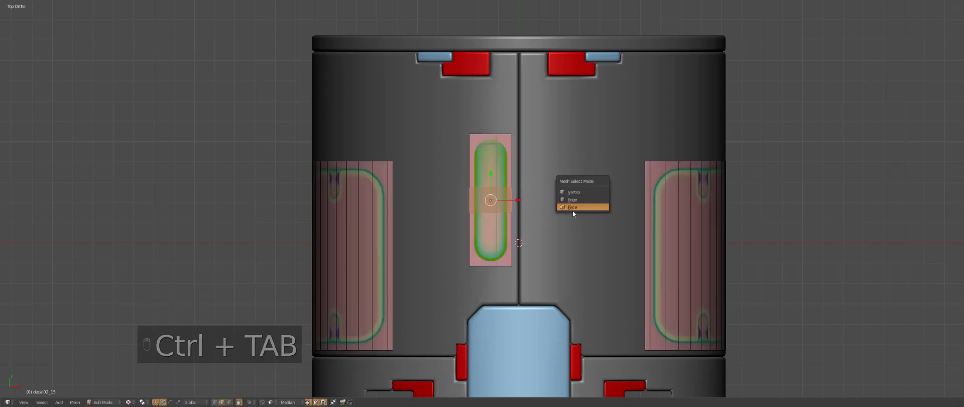
{"action": "left_click", "coordinate": [573, 210]}
{"action": "right_click", "coordinate": [490, 161]}
{"action": "key", "text": "g"}
{"action": "key", "text": "y"}
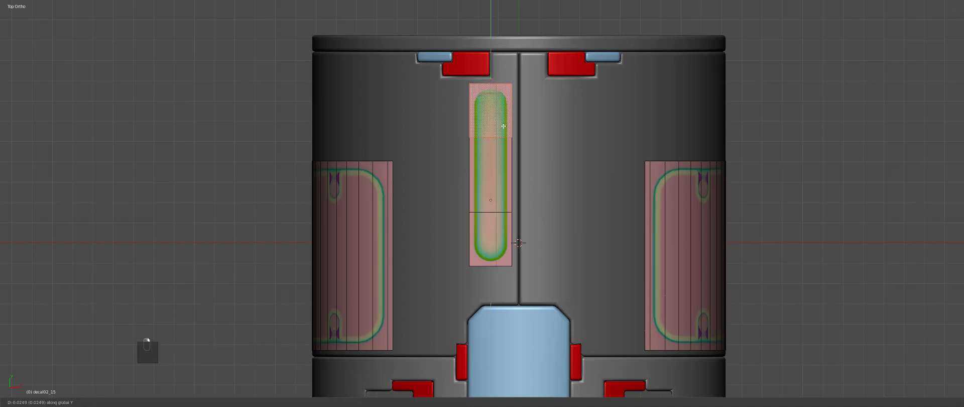
{"action": "left_click", "coordinate": [503, 126]}
{"action": "right_click", "coordinate": [490, 236]}
{"action": "key", "text": "g"}
{"action": "left_click", "coordinate": [525, 228]}
{"action": "key", "text": "Tab"}
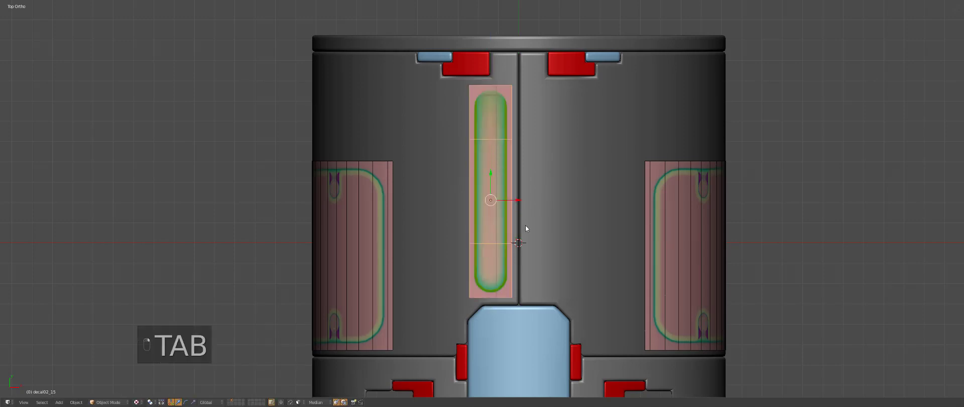
Project the lengthened slot decal onto the cylinder body
{"action": "scroll", "coordinate": [525, 228], "scroll_direction": "down", "scroll_amount": 1}
{"action": "right_click", "coordinate": [558, 181]}
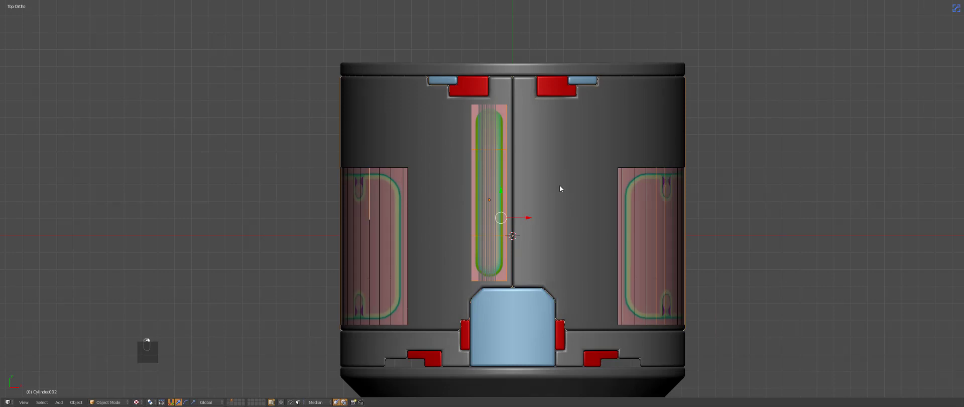
{"action": "key", "text": "d"}
{"action": "left_click", "coordinate": [507, 182]}
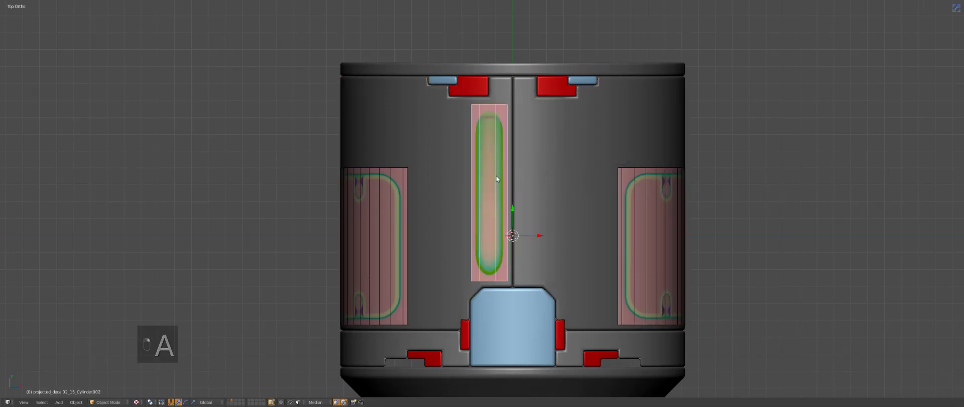
Delete the vertices of a linked stray strip of the projected slot decal inside the cylinder, working in wireframe
{"action": "middle_click_drag", "start_coordinate": [496, 179], "coordinate": [546, 118]}
{"action": "key", "text": "z"}
{"action": "middle_click_drag", "start_coordinate": [538, 221], "coordinate": [539, 205]}
{"action": "key", "text": "Tab"}
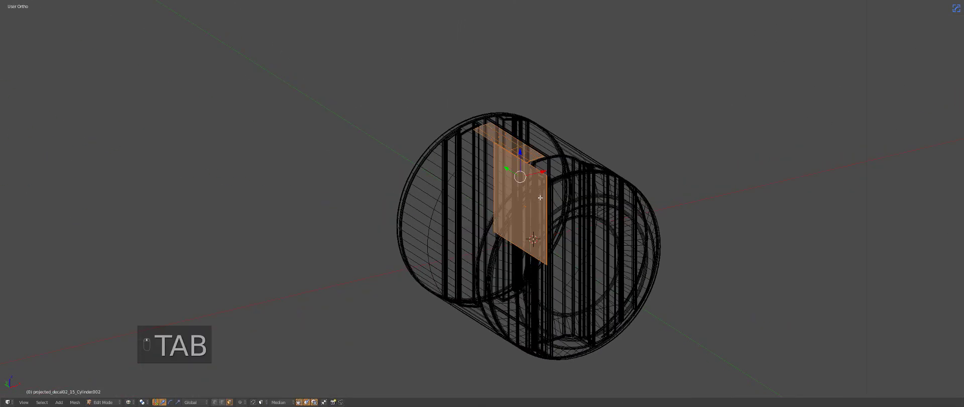
{"action": "scroll", "coordinate": [564, 178], "scroll_direction": "up", "scroll_amount": 1}
{"action": "key", "text": "a"}
{"action": "key", "text": "a"}
{"action": "key", "text": "ctrl+Tab"}
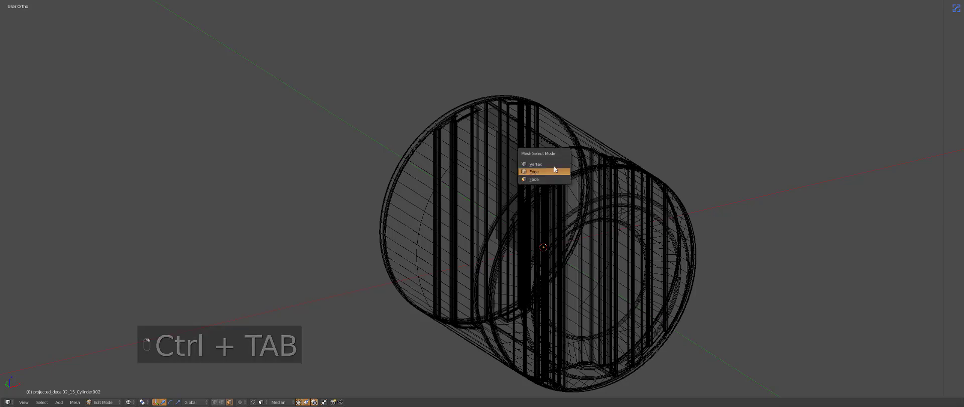
{"action": "left_click", "coordinate": [553, 163]}
{"action": "key", "text": "ctrl+l"}
{"action": "key", "text": "x"}
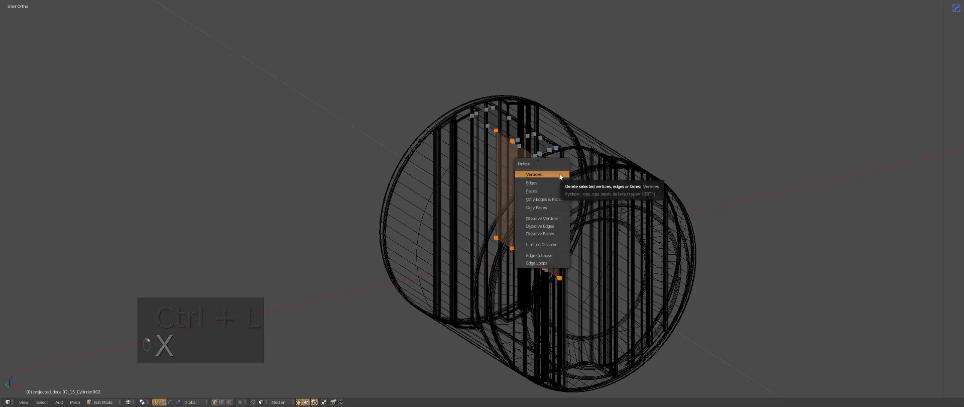
{"action": "left_click", "coordinate": [559, 174]}
Delete the remaining linked stray piece of the projected slot decal inside the cylinder and return to solid shading
{"action": "key", "text": "Tab"}
{"action": "key", "text": "z"}
{"action": "key", "text": "z"}
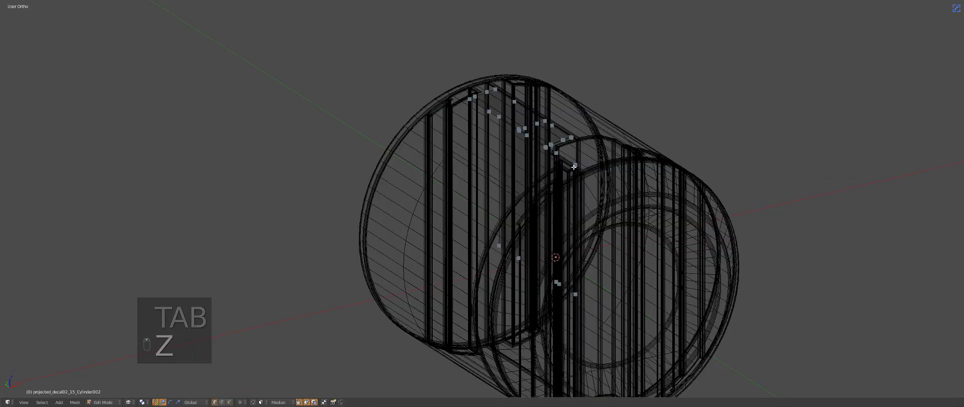
{"action": "right_click", "coordinate": [574, 167]}
{"action": "key", "text": "ctrl+l"}
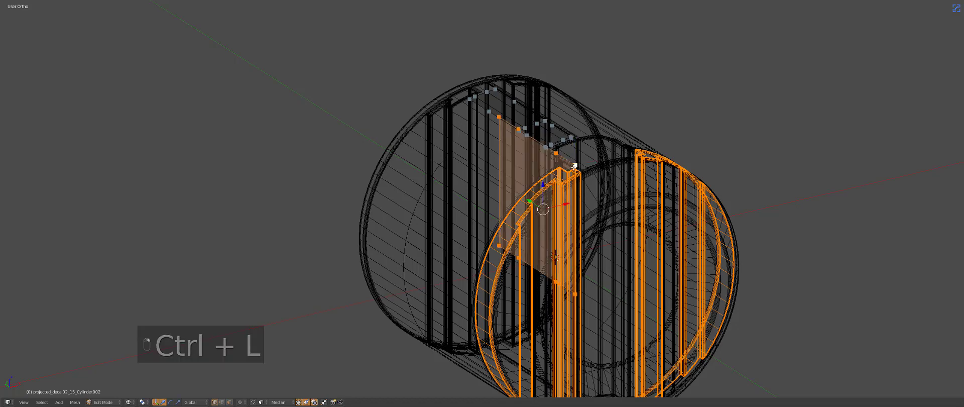
{"action": "key", "text": "x"}
{"action": "left_click", "coordinate": [576, 174]}
{"action": "key", "text": "Tab"}
{"action": "key", "text": "z"}
{"action": "middle_click_drag", "start_coordinate": [568, 176], "coordinate": [560, 122]}
{"action": "key", "text": "a"}
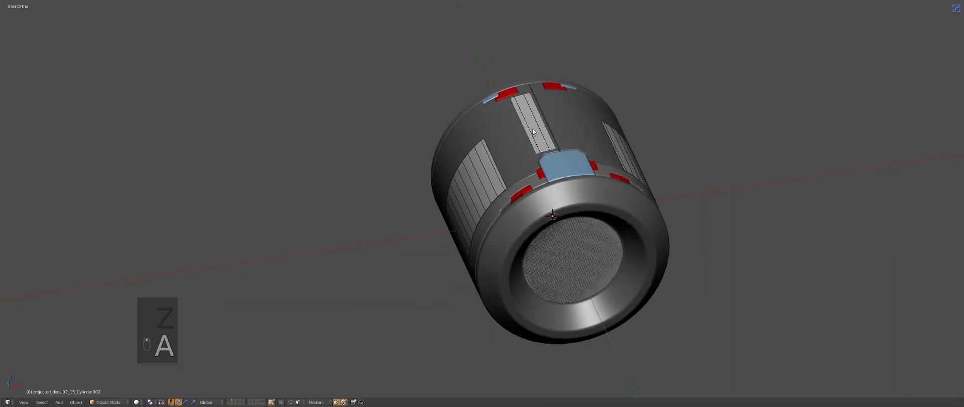
Mirror the projected slot decal across X over the centre seam and check its modifiers in HOps Helper
{"action": "key", "text": "alt+shift+x"}
{"action": "key", "text": "ctrl+grave"}
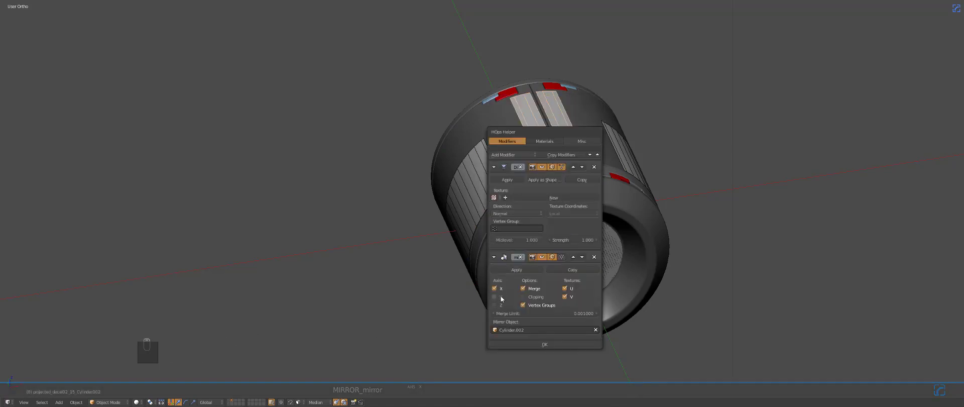
{"action": "middle_click_drag", "start_coordinate": [500, 298], "coordinate": [584, 183]}
Preview the paired slot decals on the cylinder with rendered shading
{"action": "key", "text": "z"}
{"action": "key", "text": "z"}
{"action": "key", "text": "a"}
{"action": "key", "text": "shift+z"}
{"action": "scroll", "coordinate": [584, 184], "scroll_direction": "down", "scroll_amount": 1}
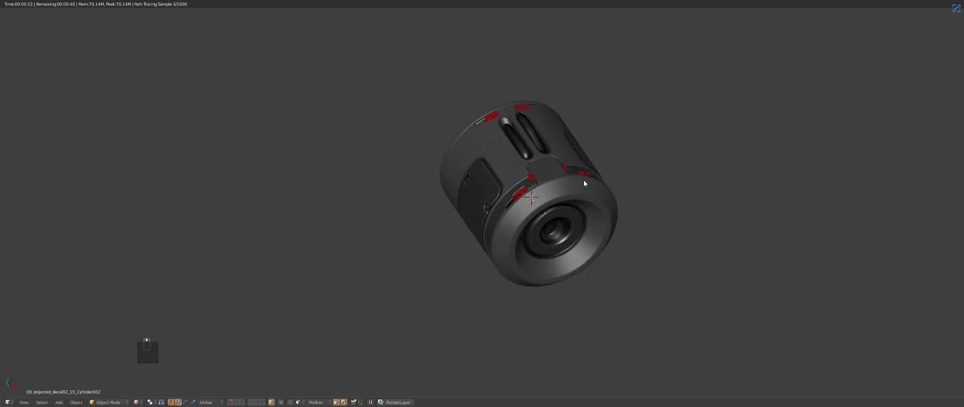
Return to solid shading and set the slot decal's Mirror modifier to the X and Y axes in HOps Helper
{"action": "key", "text": "KP_5"}
{"action": "mouse_move", "coordinate": [598, 185]}
{"action": "middle_mouse_down"}
{"action": "mouse_move", "coordinate": [593, 252]}
{"action": "mouse_move", "coordinate": [558, 253]}
{"action": "mouse_move", "coordinate": [592, 198]}
{"action": "middle_mouse_up"}
{"action": "key", "text": "z"}
{"action": "key", "text": "z"}
{"action": "key", "text": "z"}
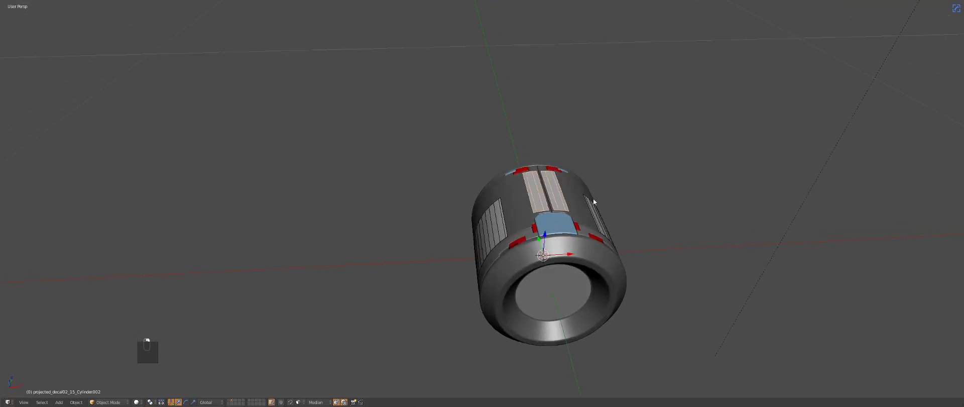
{"action": "key", "text": "ctrl+grave"}
{"action": "middle_click_drag", "start_coordinate": [607, 293], "coordinate": [577, 198]}
{"action": "right_click", "coordinate": [576, 197]}
{"action": "key", "text": "ctrl+grave"}
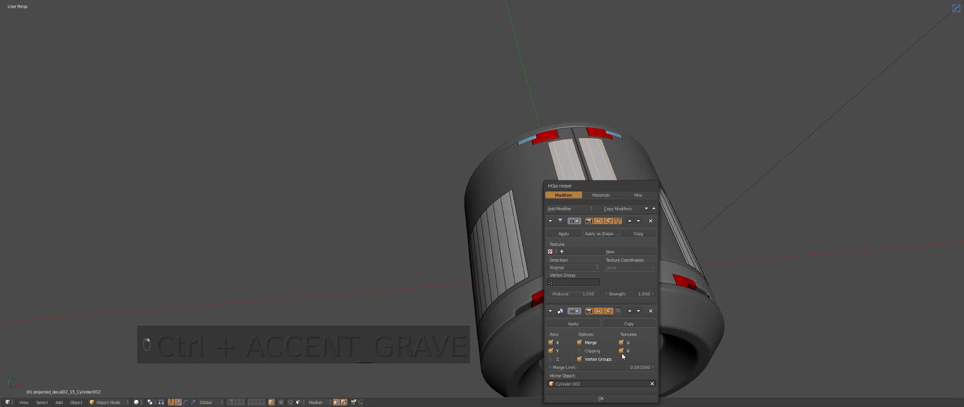
{"action": "key", "text": "a"}
{"action": "middle_click_drag", "start_coordinate": [697, 303], "coordinate": [570, 248]}
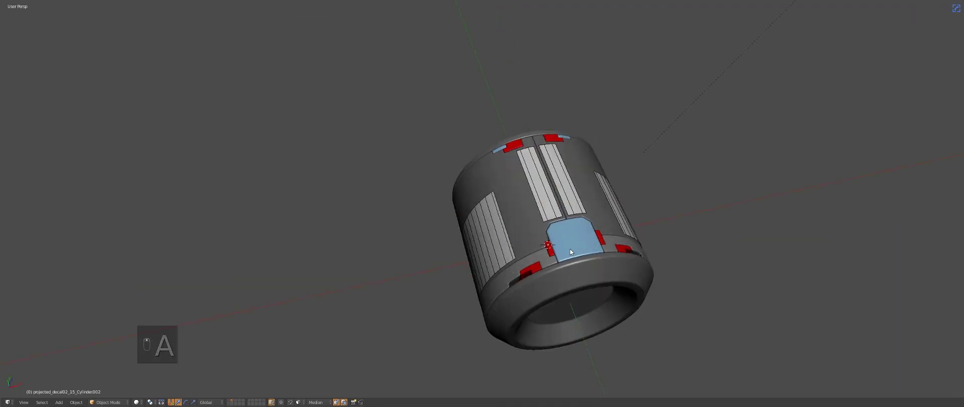
Insert the decal02_11 ring decal and scale it down over the blue plate on the cylinder
{"action": "key", "text": "d"}
{"action": "left_click", "coordinate": [528, 253]}
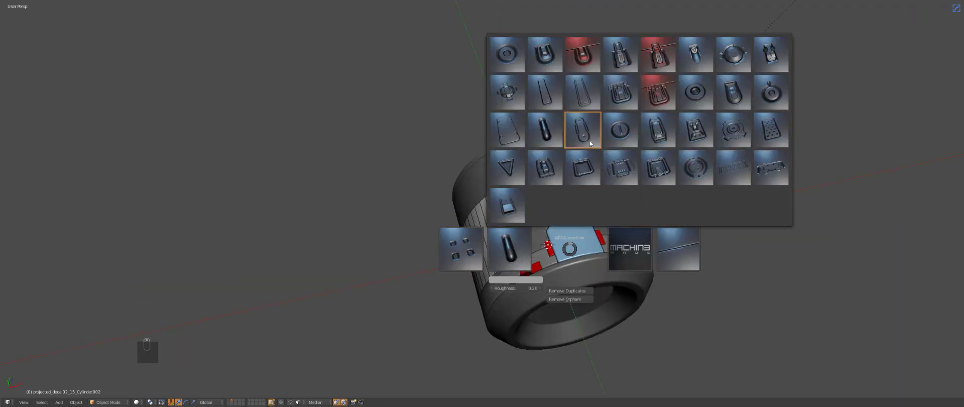
{"action": "left_click", "coordinate": [694, 92]}
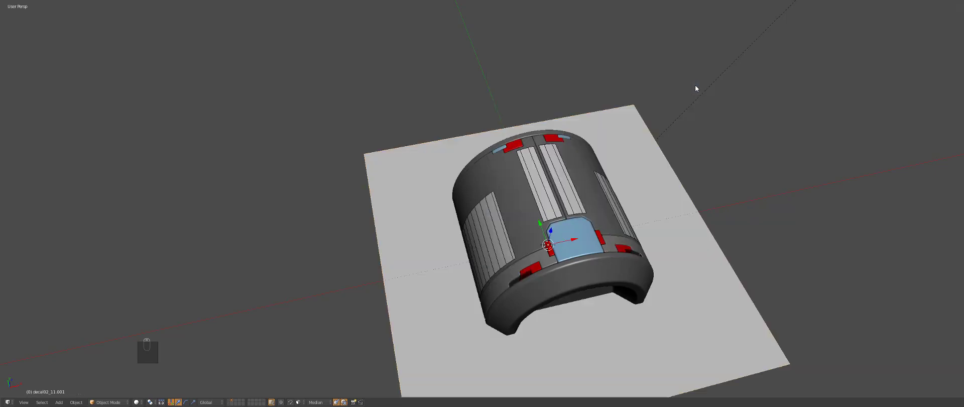
{"action": "key", "text": "s"}
{"action": "key", "text": "g"}
{"action": "left_click", "coordinate": [592, 247]}
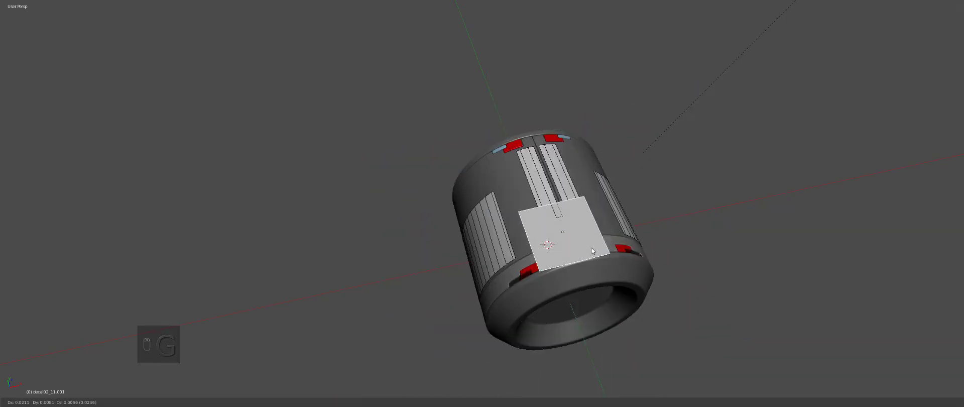
Shrink the ring decal to a small square and place it on an upper corner of the blue plate
{"action": "key", "text": "s"}
{"action": "left_click", "coordinate": [604, 245]}
{"action": "key", "text": "g"}
{"action": "key", "text": "s"}
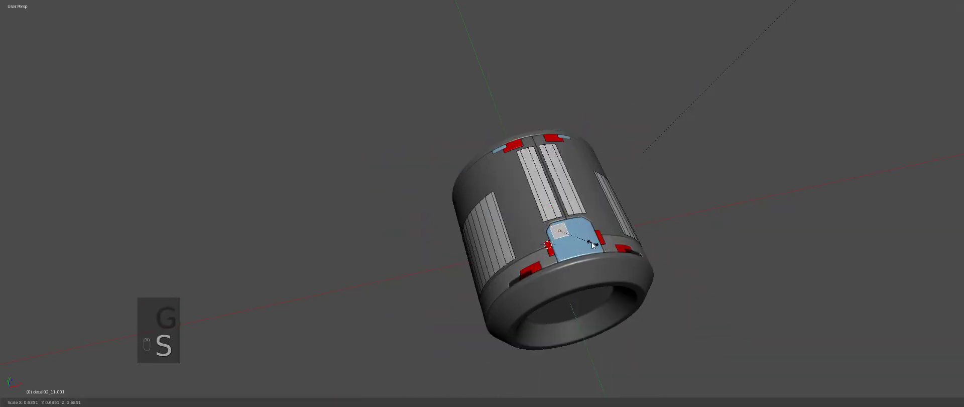
{"action": "left_click", "coordinate": [588, 242]}
{"action": "key", "text": "g"}
{"action": "left_click", "coordinate": [586, 237]}
Project the small ring decal onto the blue plate and mirror it across X to the opposite corner
{"action": "scroll", "coordinate": [585, 237], "scroll_direction": "up", "scroll_amount": 3}
{"action": "middle_click_drag", "start_coordinate": [585, 237], "coordinate": [641, 276]}
{"action": "key", "text": "d"}
{"action": "left_click", "coordinate": [592, 254]}
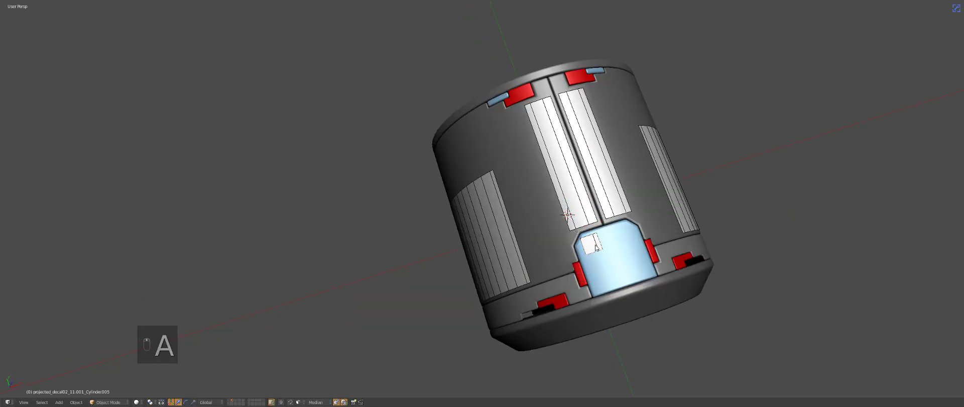
{"action": "key", "text": "alt+shift+x"}
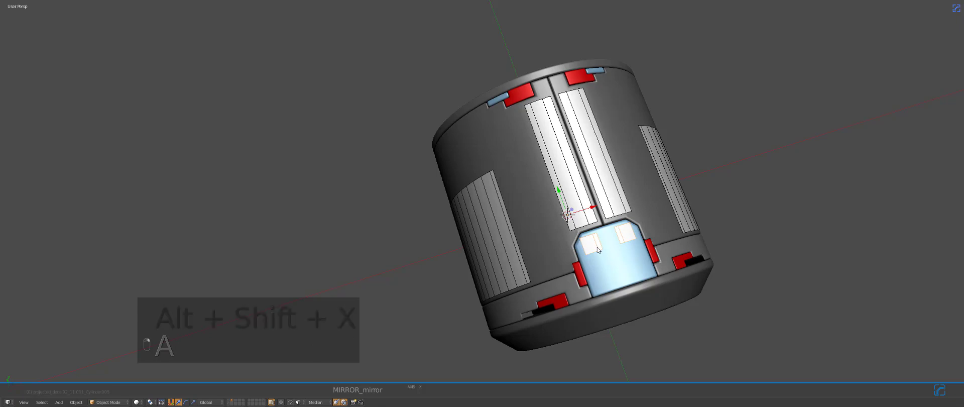
{"action": "key", "text": "g"}
{"action": "left_click", "coordinate": [600, 254]}
Check the mirrored blue-plate decals in wireframe and inspect their modifiers in HOps Helper
{"action": "key", "text": "z"}
{"action": "middle_click_drag", "start_coordinate": [610, 234], "coordinate": [596, 209]}
{"action": "key", "text": "z"}
{"action": "key", "text": "ctrl+grave"}
{"action": "middle_click_drag", "start_coordinate": [530, 287], "coordinate": [530, 248]}
{"action": "key", "text": "a"}
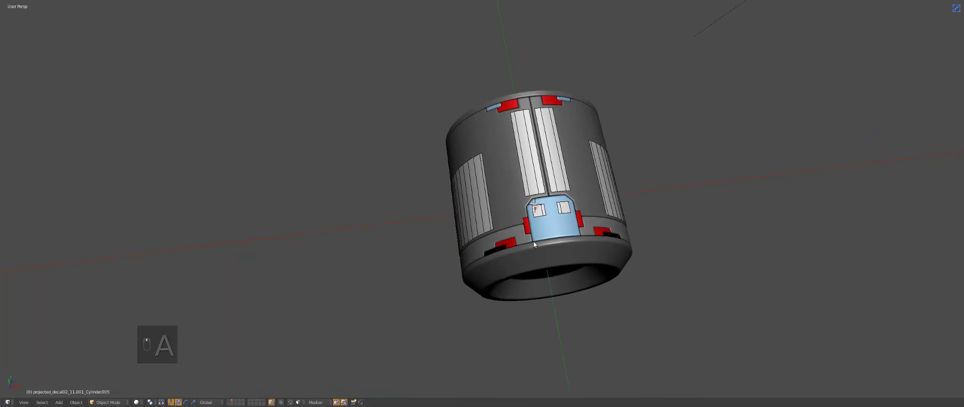
Preview the paired ring decals on the blue plate with rendered shading and return to solid shading
{"action": "key", "text": "shift+z"}
{"action": "key", "text": "z"}
{"action": "key", "text": "z"}
{"action": "key", "text": "z"}
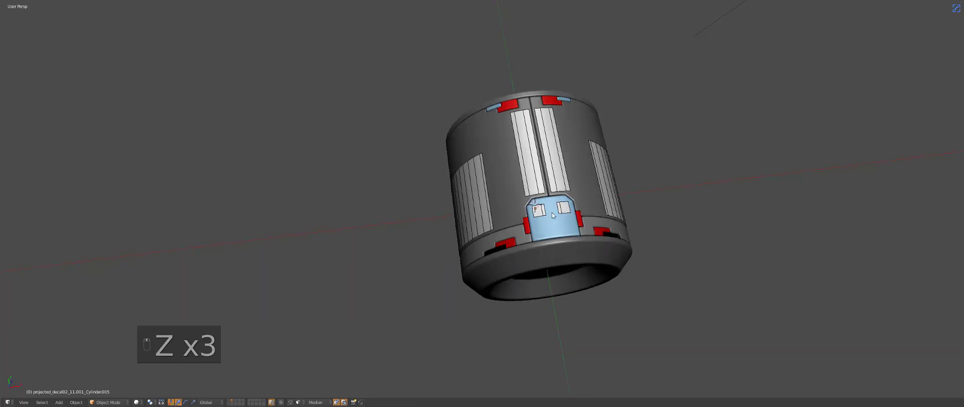
Insert the decal02_01 ring decal, scale it down, and place it beside the upper end of the slot decals
{"action": "key", "text": "a"}
{"action": "key", "text": "a"}
{"action": "key", "text": "d"}
{"action": "left_click", "coordinate": [541, 229]}
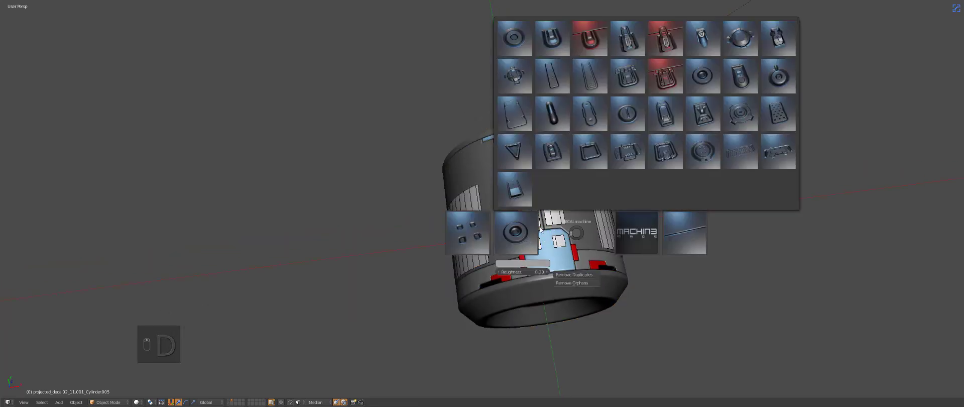
{"action": "left_click", "coordinate": [514, 46]}
{"action": "key", "text": "s"}
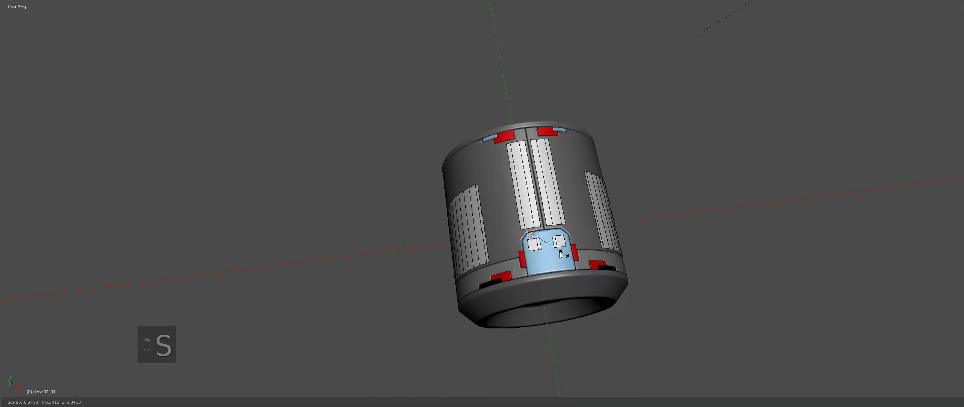
{"action": "key", "text": "g"}
{"action": "left_click", "coordinate": [514, 180]}
{"action": "key", "text": "s"}
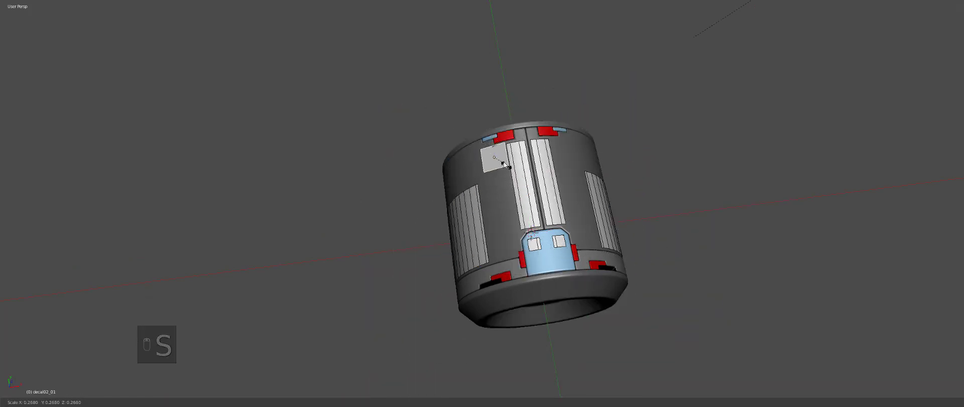
Project the small decal02_01 ring onto the main cylinder body
{"action": "right_click", "coordinate": [488, 177], "text": "shift"}
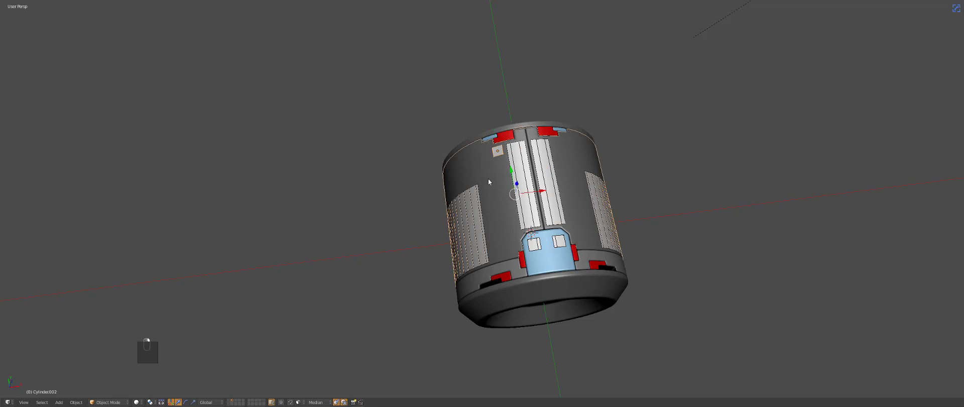
{"action": "key", "text": "d"}
{"action": "left_click", "coordinate": [473, 164]}
{"action": "key", "text": "z"}
{"action": "key", "text": "z"}
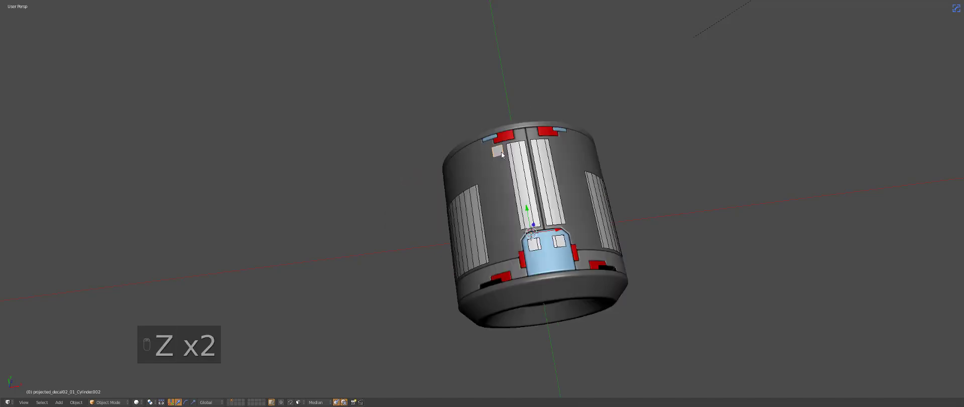
Mirror the projected decal02_01 ring across X and Y about the cylinder, using HOps Helper for the axes
{"action": "right_click", "coordinate": [502, 161]}
{"action": "key", "text": "alt+shift+x"}
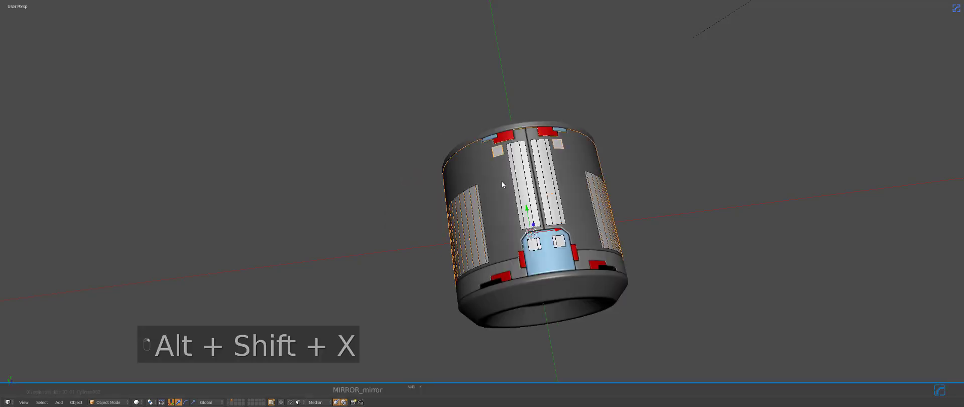
{"action": "key", "text": "z"}
{"action": "key", "text": "ctrl+grave"}
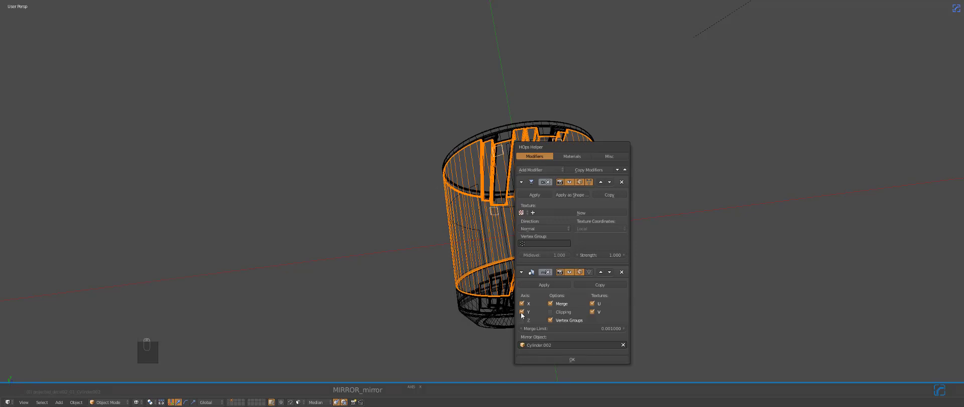
{"action": "key", "text": "z"}
{"action": "key", "text": "a"}
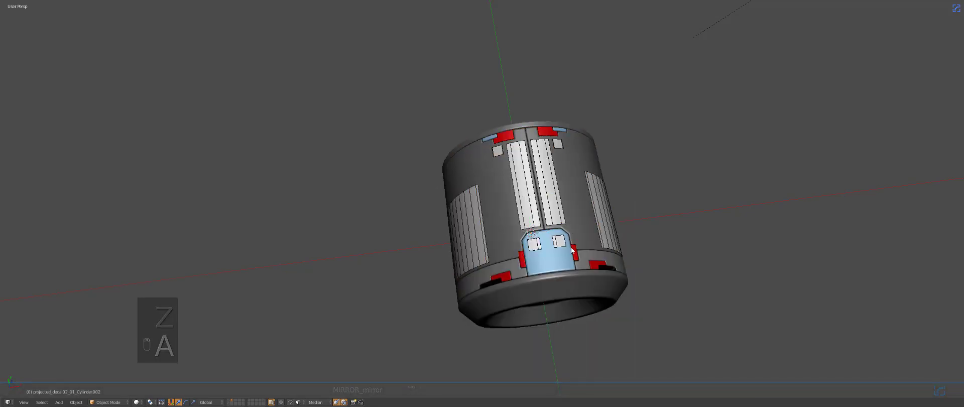
Preview the cylinder and its new ring decals with rendered shading from a different angle
{"action": "key", "text": "shift+z"}
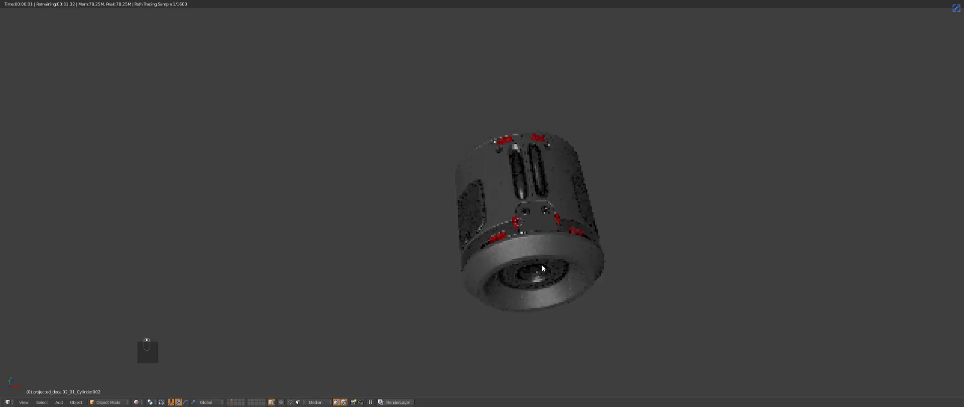
{"action": "middle_click_drag", "start_coordinate": [541, 264], "coordinate": [559, 246]}
{"action": "key", "text": "shift+z"}
Insert the long decal02_08 panel decal and move it toward the cylinder's recessed end
{"action": "key", "text": "a"}
{"action": "key", "text": "a"}
{"action": "key", "text": "d"}
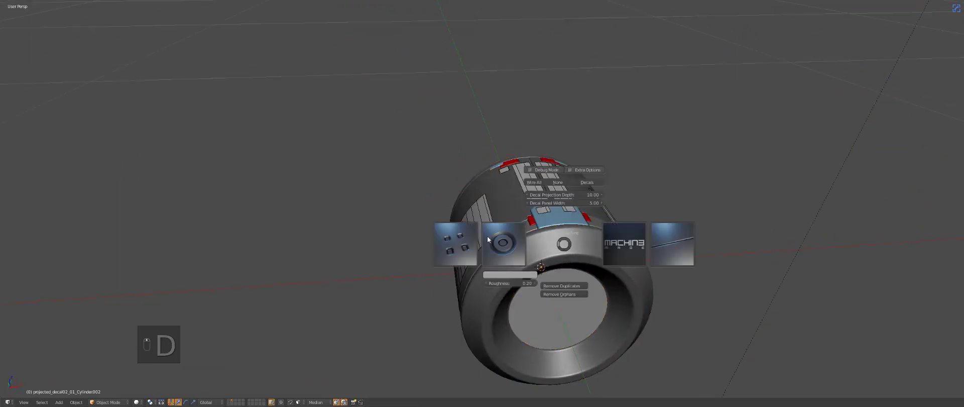
{"action": "left_click", "coordinate": [503, 244]}
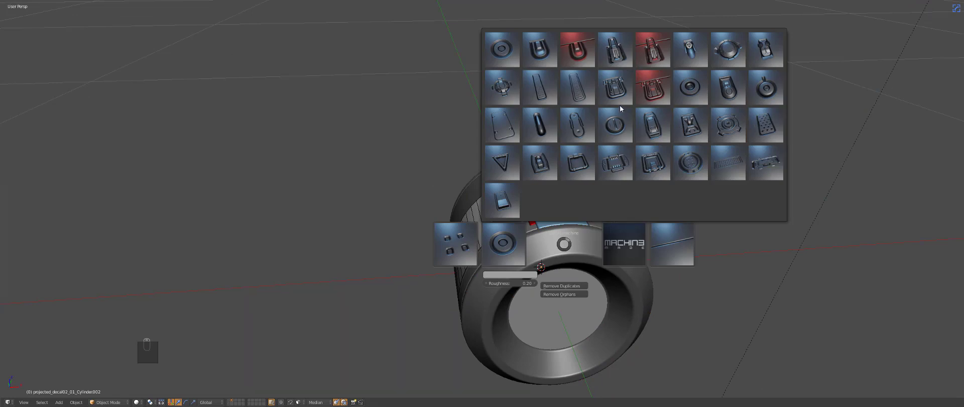
{"action": "left_click", "coordinate": [538, 93]}
{"action": "key", "text": "g"}
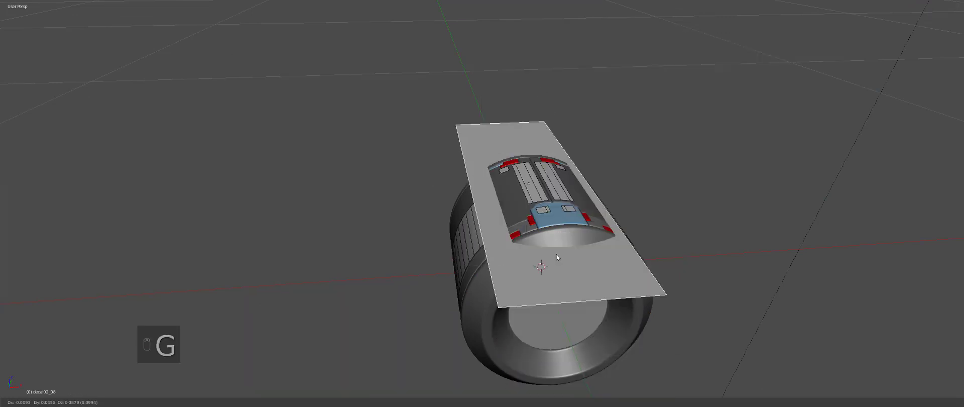
{"action": "left_click", "coordinate": [597, 311]}
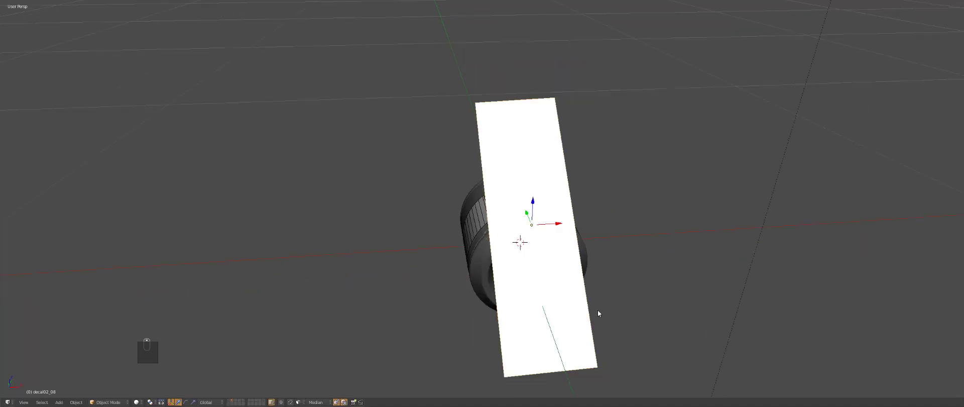
Clear the long decal's rotation in the orthographic top view and rotate it 90 degrees to lie crosswise
{"action": "key", "text": "z"}
{"action": "key", "text": "KP_1"}
{"action": "key", "text": "KP_7"}
{"action": "key", "text": "KP_5"}
{"action": "key", "text": "alt+r"}
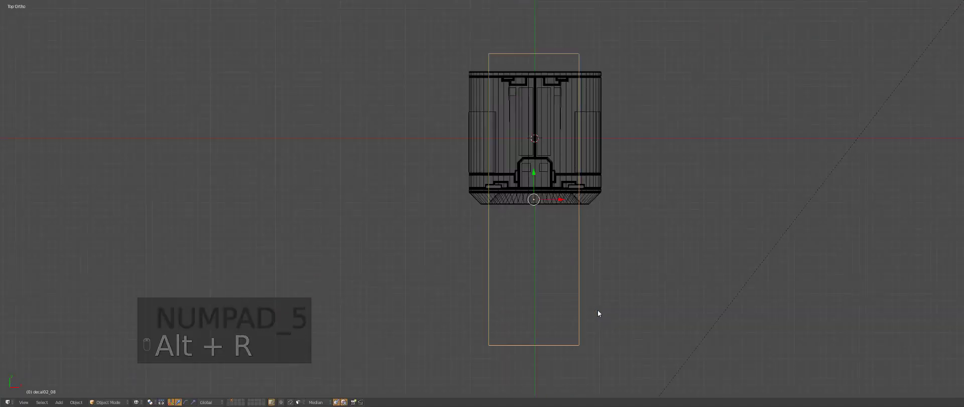
{"action": "key", "text": "z"}
{"action": "key", "text": "r"}
{"action": "key", "text": "9"}
{"action": "key", "text": "0"}
{"action": "key", "text": "Return"}
Divide the long decal along its length with 15 evenly spaced loop cuts, with its texture displayed
{"action": "key", "text": "Tab"}
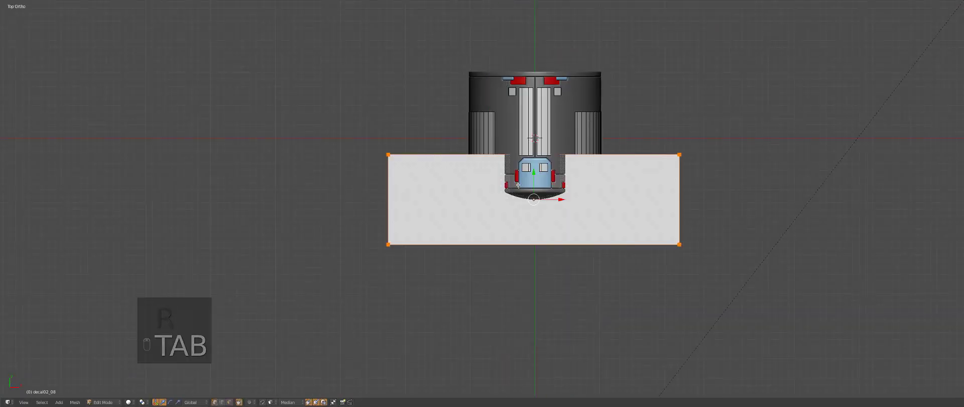
{"action": "key", "text": "alt+z"}
{"action": "key", "text": "ctrl+r"}
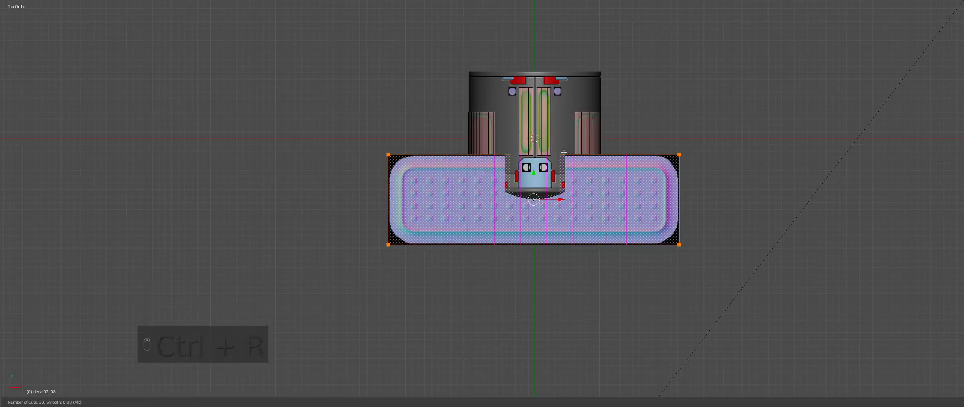
{"action": "left_click", "coordinate": [563, 151]}
{"action": "key", "text": "Tab"}
Bend copies of the long decal into a full ring with the Hard Ops Twist 360 tool
{"action": "key", "text": "ctrl+grave"}
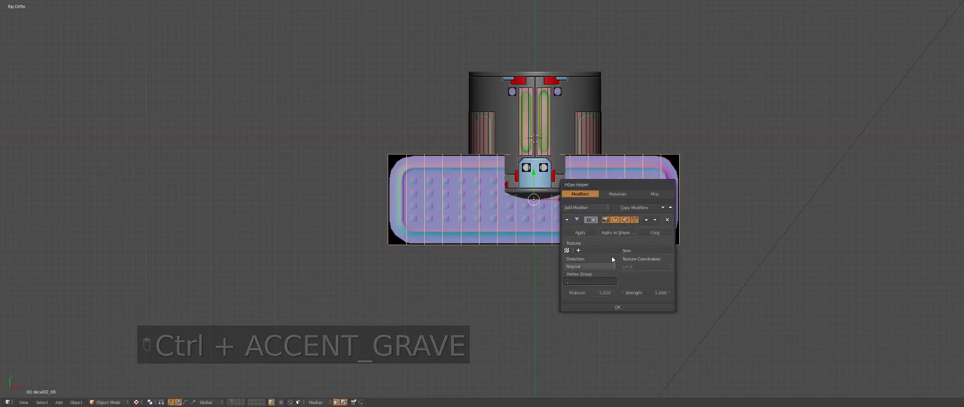
{"action": "key", "text": "q"}
{"action": "mouse_move", "coordinate": [619, 267]}
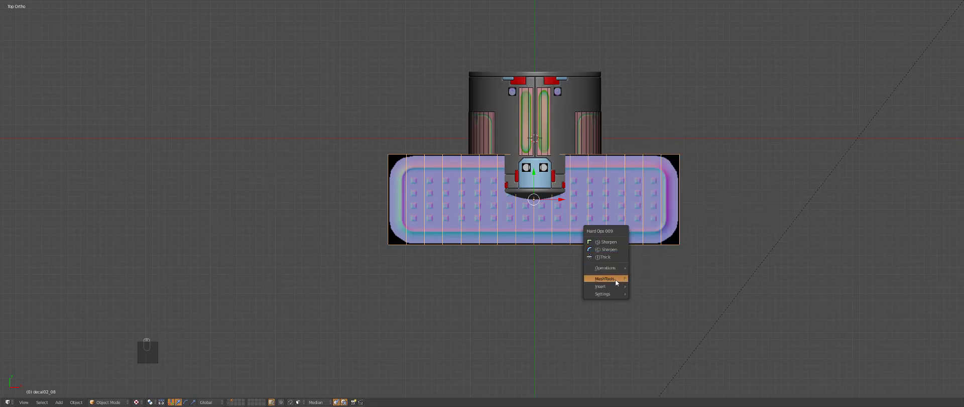
{"action": "mouse_move", "coordinate": [616, 282]}
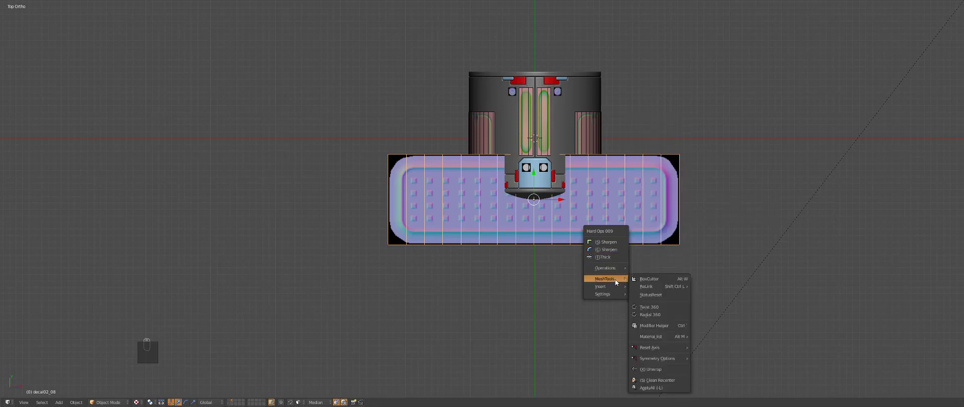
{"action": "left_click", "coordinate": [652, 306]}
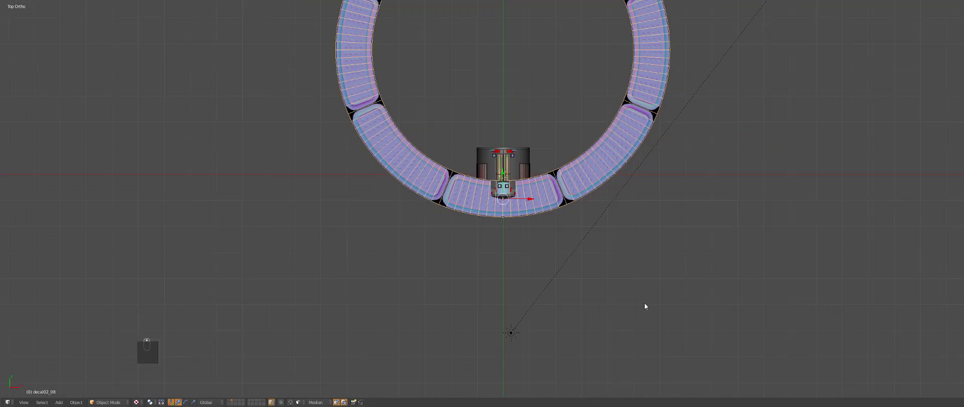
Set the Array modifier's count for the ring of decals to 2 in HOps Helper
{"action": "key", "text": "ctrl+grave"}
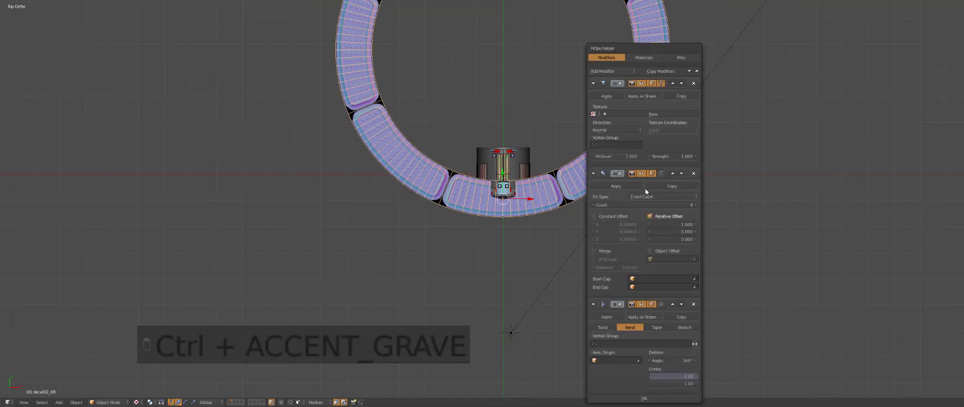
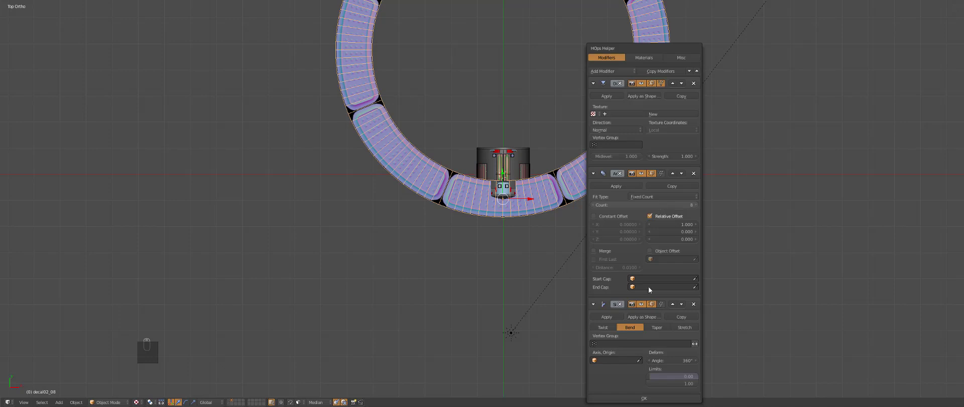
{"action": "left_click", "coordinate": [645, 204]}
{"action": "type", "text": "2"}
{"action": "key", "text": "Return"}
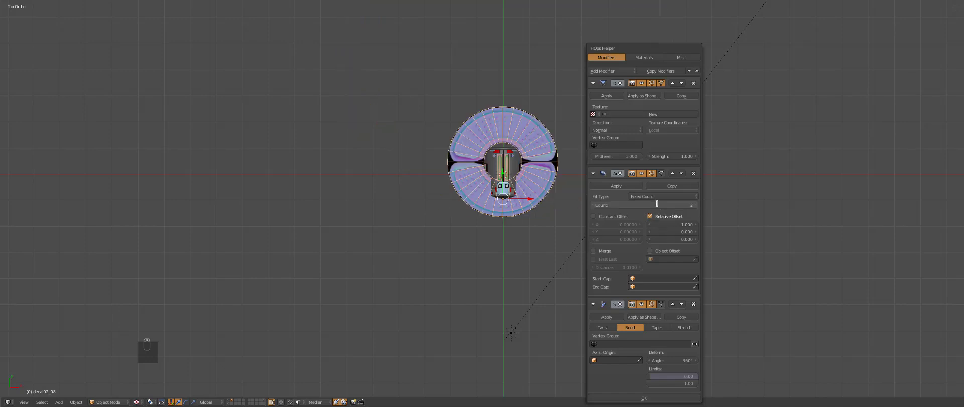
Rotate all of the long decal's mesh 90 degrees about the X axis in Edit Mode
{"action": "scroll", "coordinate": [595, 155], "scroll_direction": "up", "scroll_amount": 4}
{"action": "key", "text": "Tab"}
{"action": "key", "text": "a"}
{"action": "key", "text": "a"}
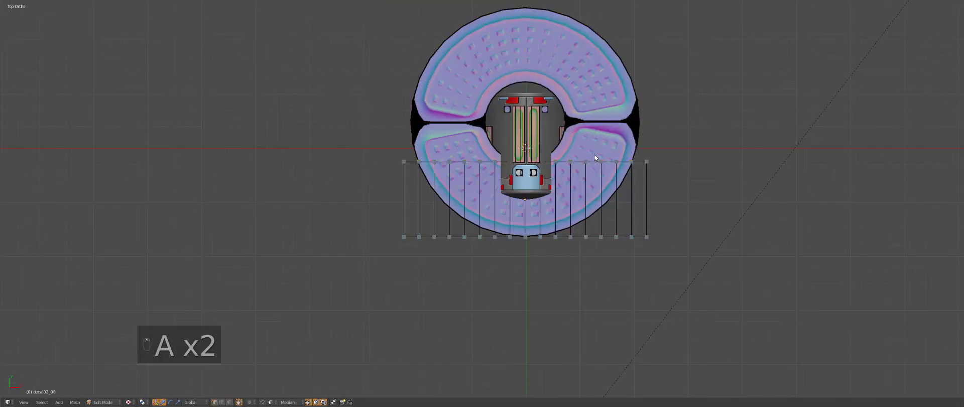
{"action": "key", "text": "a"}
{"action": "key", "text": "a"}
{"action": "type", "text": "rx90"}
{"action": "key", "text": "Return"}
{"action": "key", "text": "Tab"}
Rotate the decal ring object 90 degrees in the right orthographic view and scale it down to fit inside the cylinder's outline
{"action": "key", "text": "KP_1"}
{"action": "key", "text": "KP_3"}
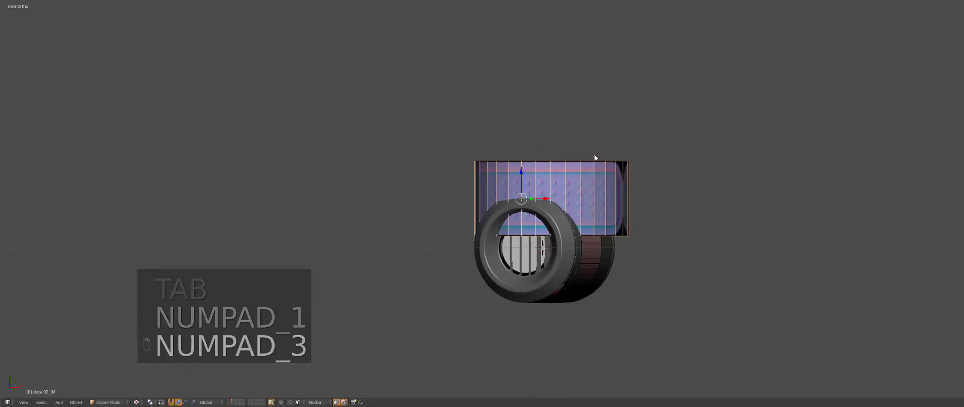
{"action": "key", "text": "r"}
{"action": "key", "text": "9"}
{"action": "key", "text": "0"}
{"action": "key", "text": "Return"}
{"action": "key", "text": "s"}
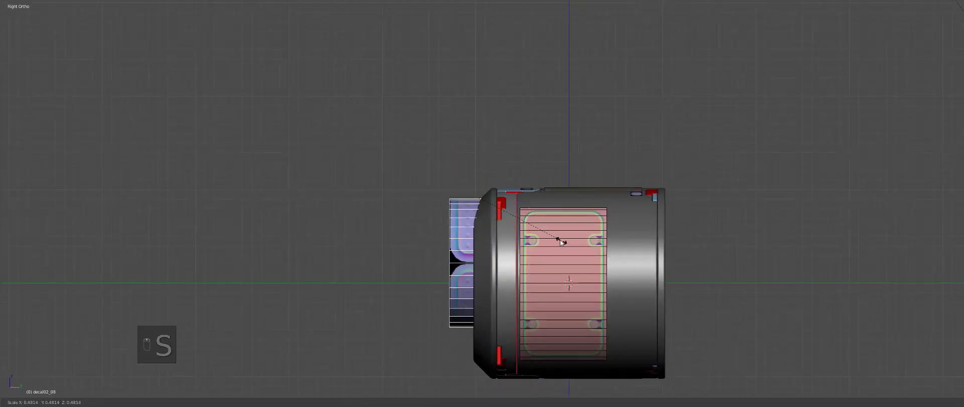
{"action": "left_click", "coordinate": [573, 260]}
{"action": "key", "text": "z"}
{"action": "key", "text": "KP_1"}
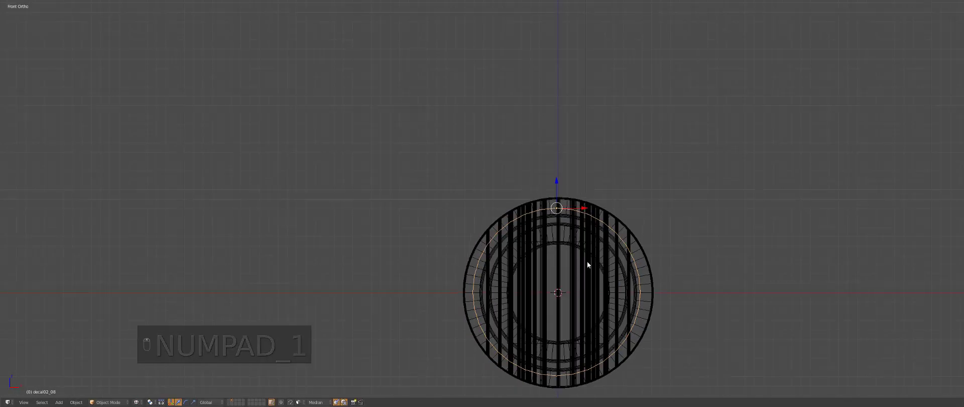
Tilt the decal's mesh about X to slope like the front chamfer, and scale down the mesh and the ring object
{"action": "key", "text": "z"}
{"action": "middle_click_drag", "start_coordinate": [624, 220], "coordinate": [630, 216]}
{"action": "key", "text": "Tab"}
{"action": "scroll", "coordinate": [628, 214], "scroll_direction": "up", "scroll_amount": 2}
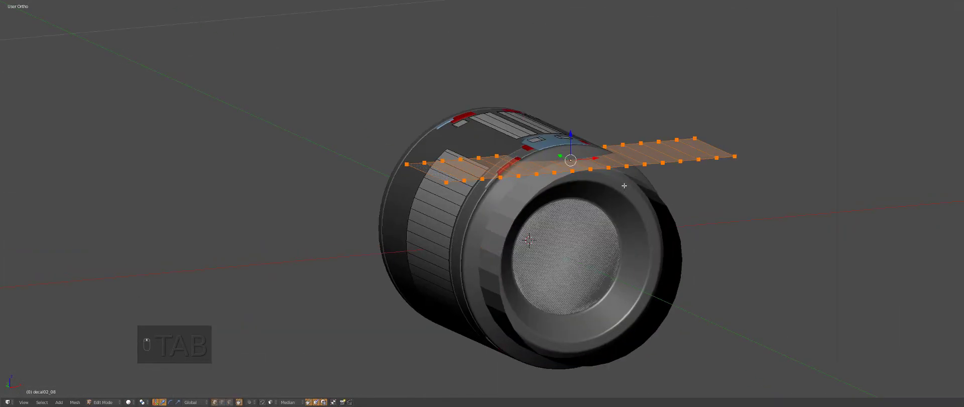
{"action": "key", "text": "r"}
{"action": "key", "text": "x"}
{"action": "left_click", "coordinate": [619, 214]}
{"action": "key", "text": "s"}
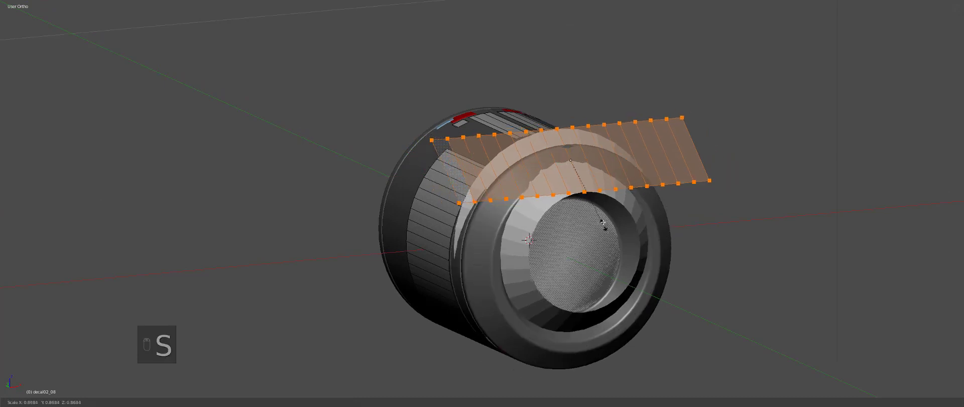
{"action": "left_click", "coordinate": [598, 203]}
{"action": "key", "text": "Tab"}
{"action": "scroll", "coordinate": [605, 198], "scroll_direction": "up", "scroll_amount": 1}
{"action": "key", "text": "s"}
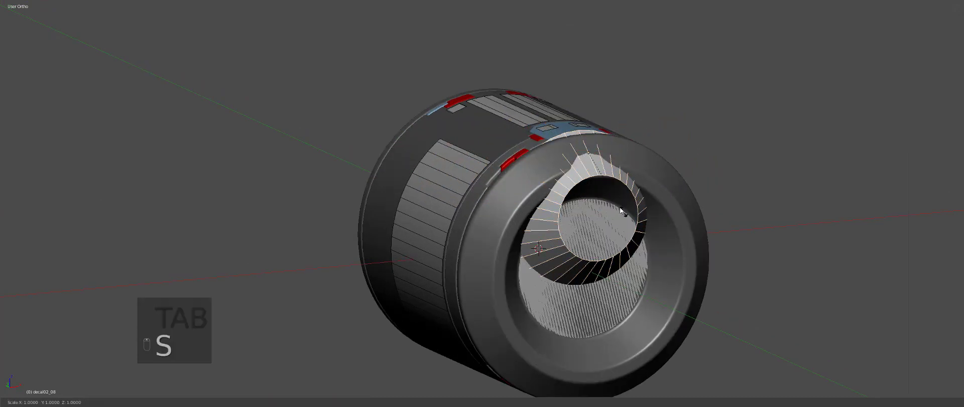
{"action": "left_click", "coordinate": [613, 192]}
Rotate, scale and move the decal's mesh in right-view wireframe so its edge lies along the cylinder's front chamfer
{"action": "key", "text": "KP_1"}
{"action": "key", "text": "KP_3"}
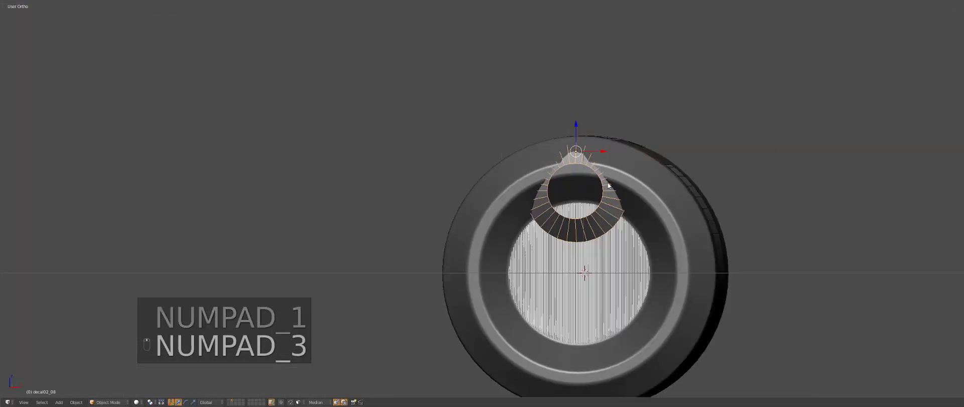
{"action": "key", "text": "z"}
{"action": "scroll", "coordinate": [443, 183], "scroll_direction": "up", "scroll_amount": 3}
{"action": "key", "text": "Tab"}
{"action": "scroll", "coordinate": [618, 246], "scroll_direction": "up", "scroll_amount": 3}
{"action": "key", "text": "a"}
{"action": "key", "text": "a"}
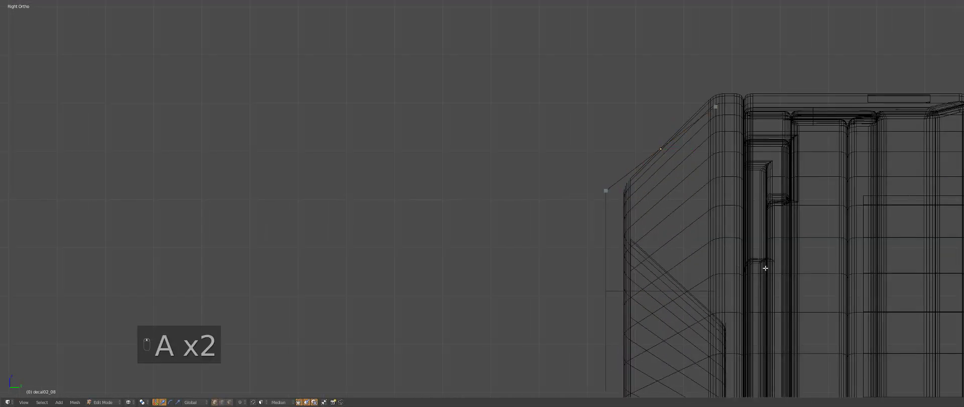
{"action": "key", "text": "r"}
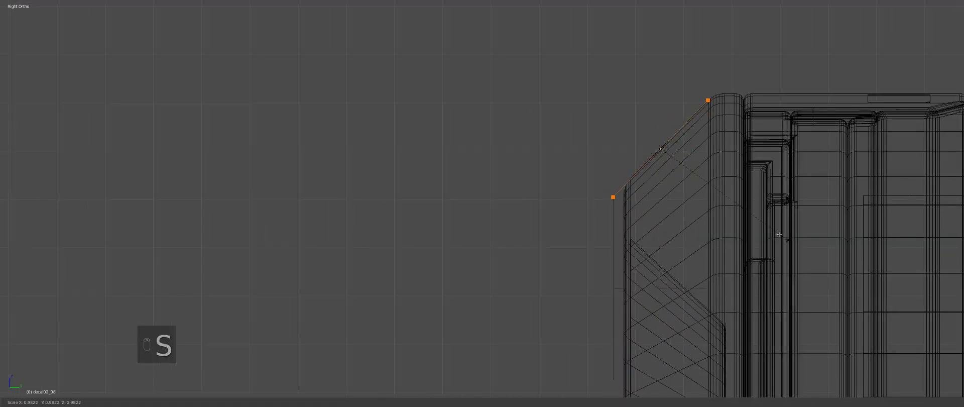
{"action": "key", "text": "g"}
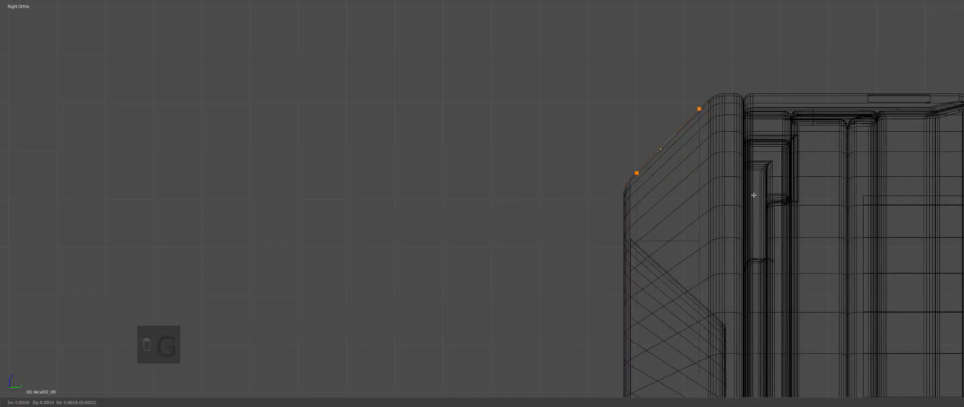
{"action": "left_click", "coordinate": [754, 194]}
{"action": "key", "text": "z"}
{"action": "scroll", "coordinate": [626, 211], "scroll_direction": "down", "scroll_amount": 3}
{"action": "key", "text": "Tab"}
Set the Array modifier's count for the decal ring to 10 in HOps Helper
{"action": "middle_click_drag", "start_coordinate": [578, 216], "coordinate": [658, 282]}
{"action": "scroll", "coordinate": [572, 260], "scroll_direction": "down", "scroll_amount": 2}
{"action": "middle_click_drag", "start_coordinate": [572, 261], "coordinate": [732, 249], "text": "shift"}
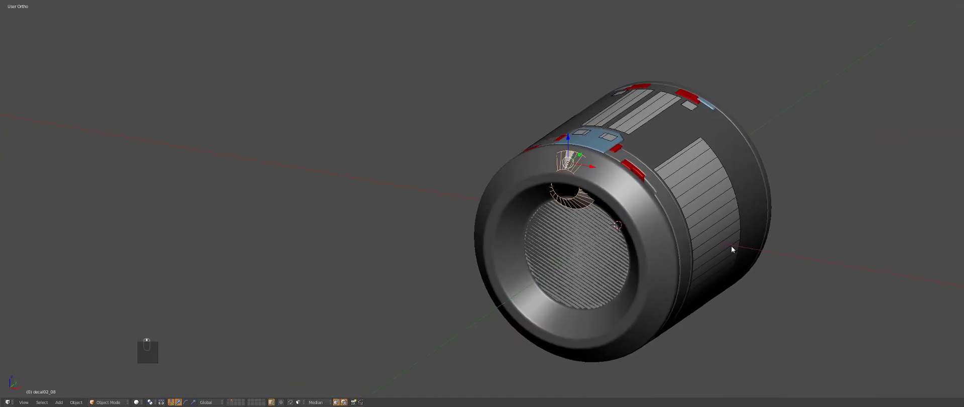
{"action": "key", "text": "ctrl+grave"}
{"action": "left_click", "coordinate": [785, 205]}
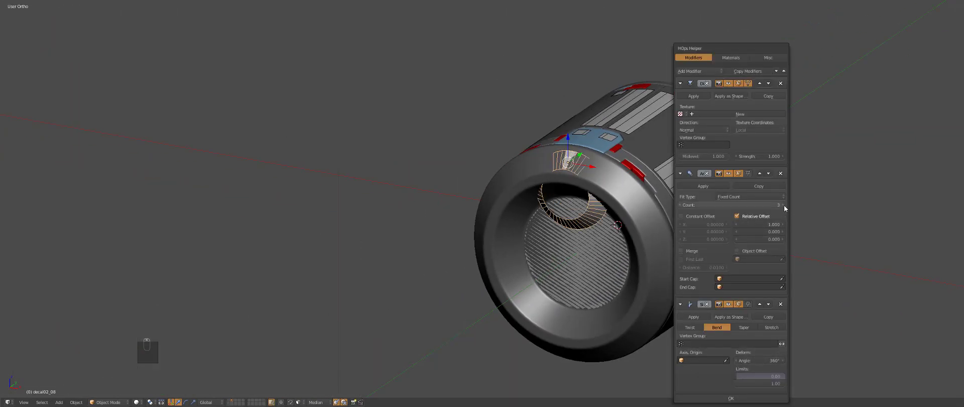
{"action": "left_click", "coordinate": [784, 205]}
{"action": "left_click", "coordinate": [784, 205]}
{"action": "left_click", "coordinate": [784, 206]}
{"action": "left_click", "coordinate": [785, 206]}
{"action": "left_click", "coordinate": [784, 206]}
{"action": "left_click", "coordinate": [784, 205]}
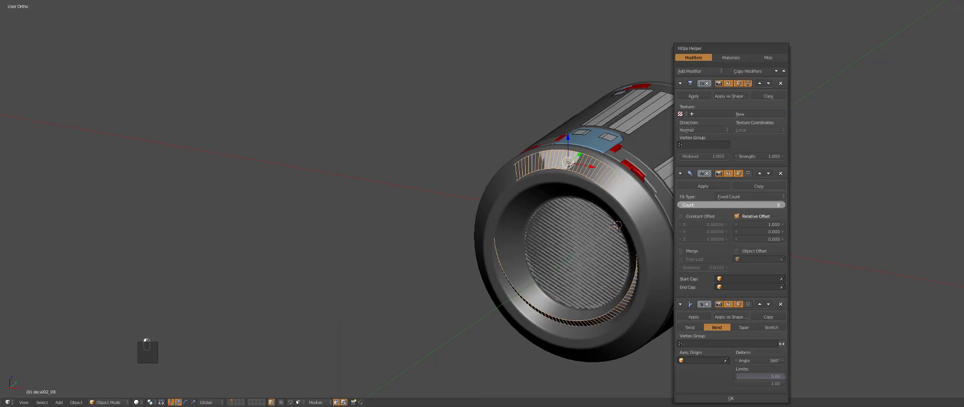
{"action": "left_click", "coordinate": [784, 206]}
{"action": "left_click", "coordinate": [784, 206]}
Scale the decal ring slightly down and shift it sideways to centre it on the front chamfer
{"action": "key", "text": "s"}
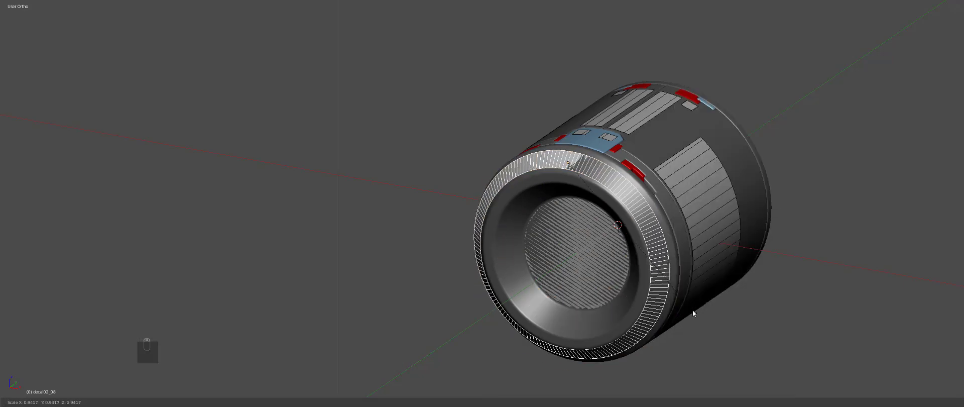
{"action": "left_click", "coordinate": [693, 310]}
{"action": "key", "text": "a"}
{"action": "middle_click_drag", "start_coordinate": [599, 259], "coordinate": [689, 212]}
{"action": "scroll", "coordinate": [681, 211], "scroll_direction": "up", "scroll_amount": 3}
{"action": "key", "text": "g"}
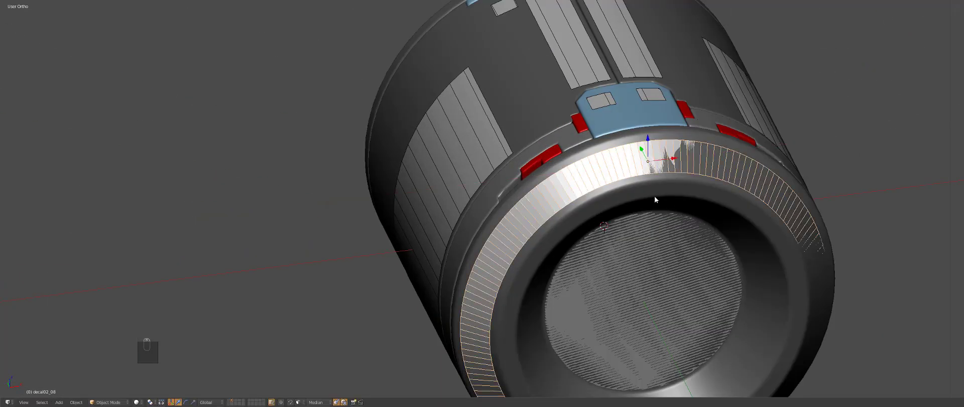
{"action": "key", "text": "g"}
{"action": "left_click", "coordinate": [676, 181]}
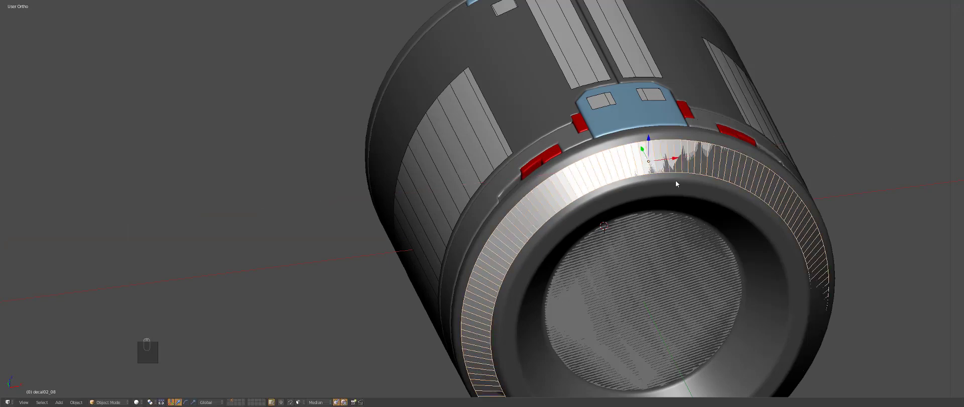
Fine-tune the decal ring's scale and nudge it along X and Y to sit evenly on the chamfer surface
{"action": "middle_click_drag", "start_coordinate": [651, 182], "coordinate": [710, 254]}
{"action": "key", "text": "s"}
{"action": "left_click", "coordinate": [752, 234]}
{"action": "key", "text": "g"}
{"action": "middle_click", "coordinate": [716, 262]}
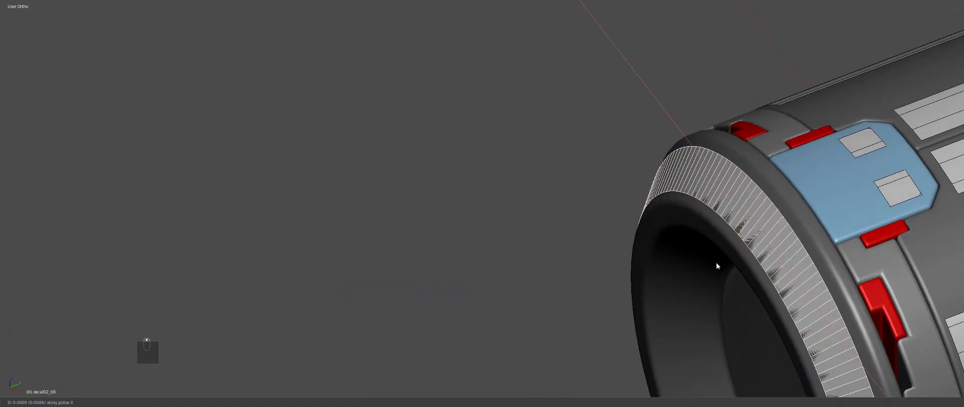
{"action": "left_click", "coordinate": [715, 262]}
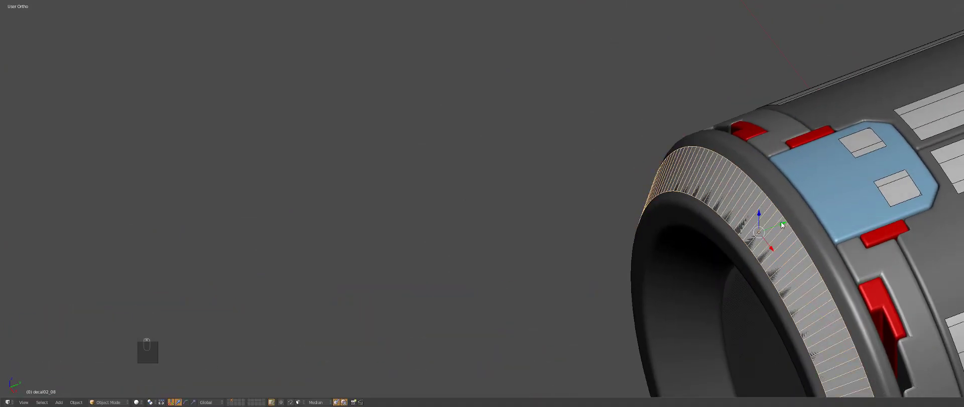
{"action": "left_click_drag", "start_coordinate": [780, 222], "coordinate": [800, 266], "text": "shift"}
{"action": "key", "text": "g"}
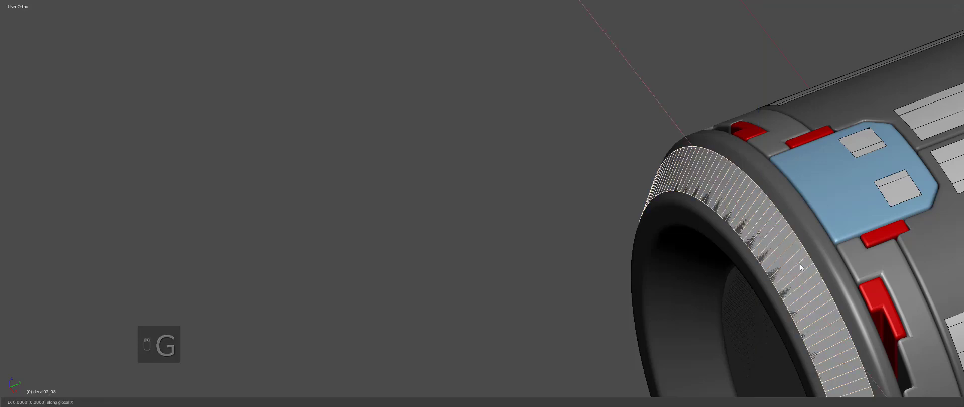
{"action": "left_click", "coordinate": [801, 266]}
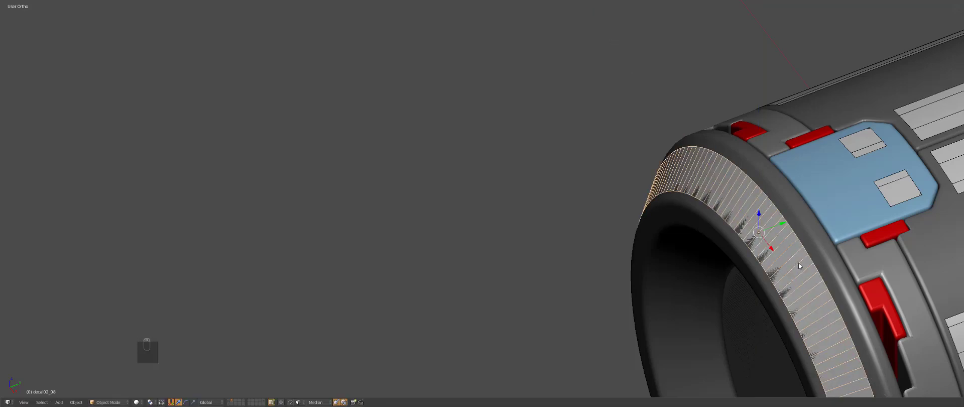
{"action": "key", "text": "g"}
{"action": "key", "text": "y"}
{"action": "left_click", "coordinate": [794, 264]}
Examine the panel decal ring on the cylinder's front in a rendered perspective preview, and return to solid shading
{"action": "key", "text": "a"}
{"action": "scroll", "coordinate": [687, 302], "scroll_direction": "down", "scroll_amount": 5}
{"action": "middle_click_drag", "start_coordinate": [755, 273], "coordinate": [649, 266]}
{"action": "key", "text": "shift+z"}
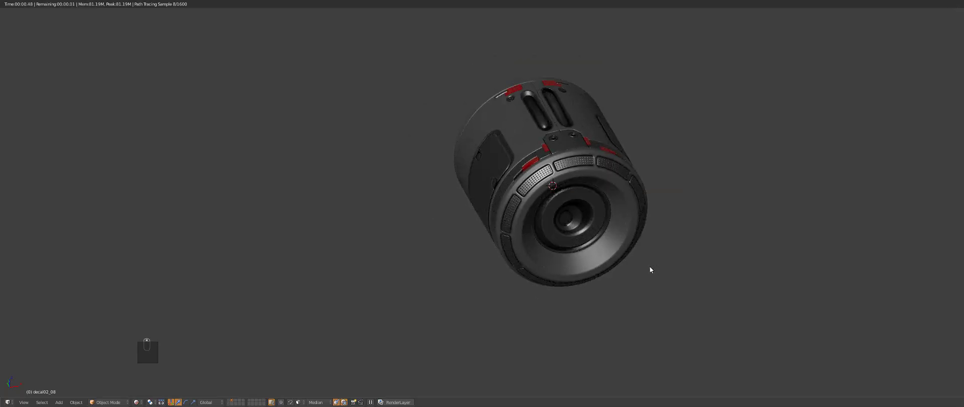
{"action": "key", "text": "KP_5"}
{"action": "mouse_move", "coordinate": [649, 266]}
{"action": "middle_mouse_down"}
{"action": "mouse_move", "coordinate": [595, 226]}
{"action": "mouse_move", "coordinate": [577, 245]}
{"action": "mouse_move", "coordinate": [550, 194]}
{"action": "mouse_move", "coordinate": [546, 222]}
{"action": "mouse_move", "coordinate": [697, 294]}
{"action": "middle_mouse_up"}
{"action": "key", "text": "z"}
{"action": "key", "text": "z"}
{"action": "key", "text": "z"}
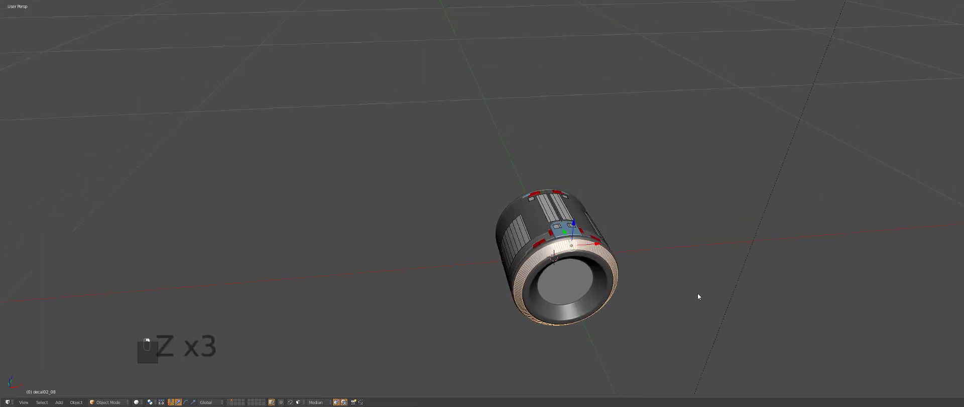
Duplicate the decal ring and shift the copy along Y behind the cylinder's rear end
{"action": "key", "text": "shift+d"}
{"action": "key", "text": "x"}
{"action": "right_click", "coordinate": [673, 243]}
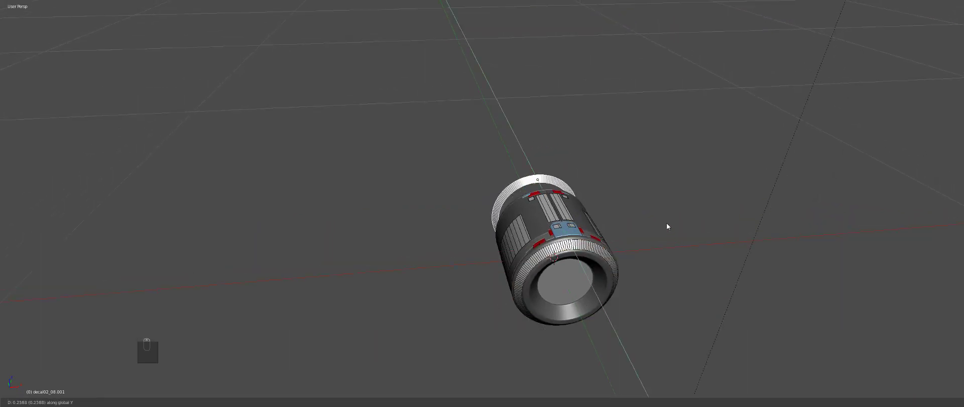
Flatten the duplicated decal's mesh by scaling it to 0 along Z in the right orthographic wireframe view
{"action": "key", "text": "Tab"}
{"action": "key", "text": "z"}
{"action": "key", "text": "a"}
{"action": "key", "text": "a"}
{"action": "key", "text": "a"}
{"action": "key", "text": "KP_1"}
{"action": "key", "text": "KP_3"}
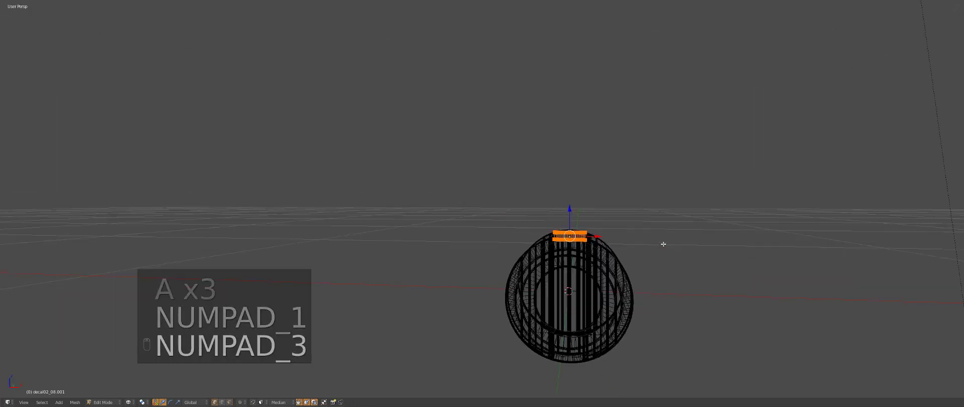
{"action": "key", "text": "KP_5"}
{"action": "key", "text": "KP_Decimal"}
{"action": "key", "text": "r"}
{"action": "key", "text": "r"}
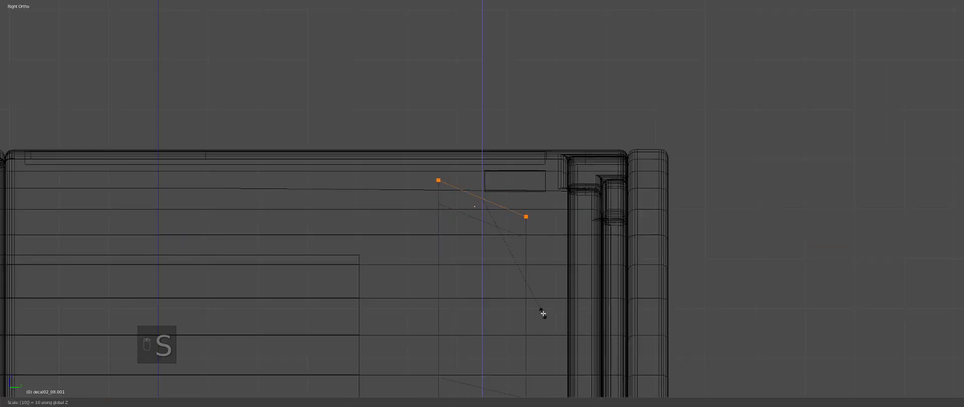
{"action": "key", "text": "Escape"}
{"action": "key", "text": "s"}
{"action": "key", "text": "z"}
{"action": "key", "text": "0"}
{"action": "key", "text": "Return"}
{"action": "key", "text": "z"}
{"action": "key", "text": "z"}
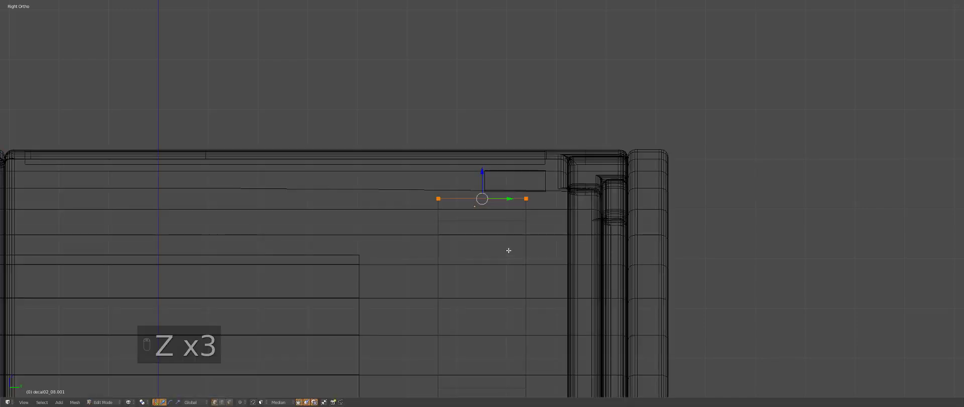
Raise the flattened decal mesh to the cylinder's outer surface, move it onto the rear rim and scale it down to the rim's width
{"action": "key", "text": "g"}
{"action": "key", "text": "z"}
{"action": "left_click", "coordinate": [526, 201]}
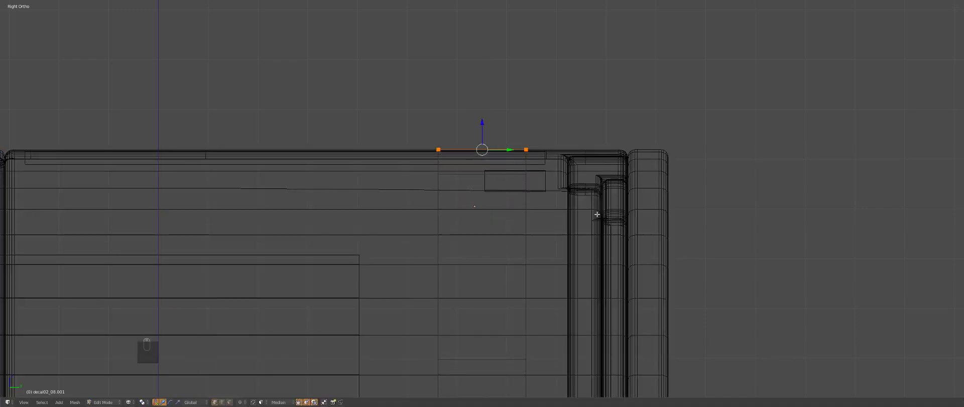
{"action": "key", "text": "s"}
{"action": "key", "text": "Escape"}
{"action": "scroll", "coordinate": [557, 181], "scroll_direction": "down", "scroll_amount": 2}
{"action": "key", "text": "g"}
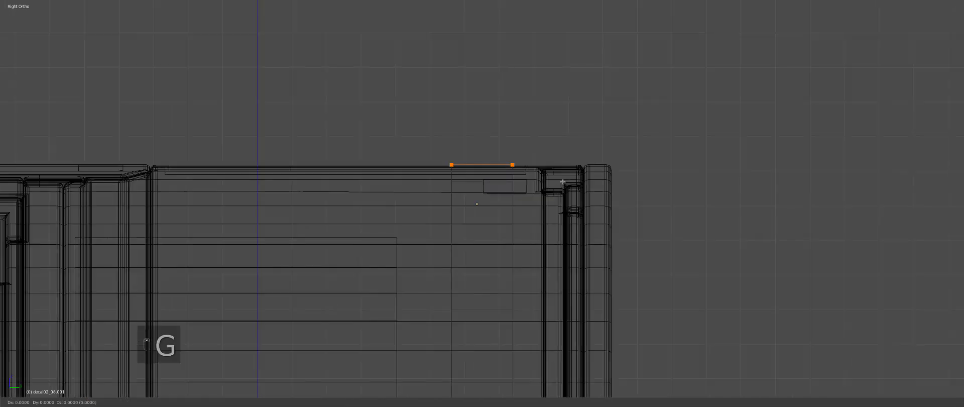
{"action": "left_click", "coordinate": [658, 183]}
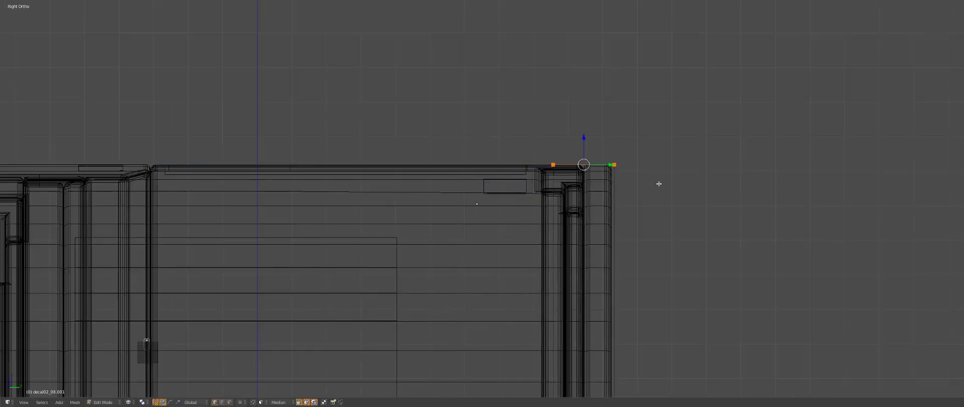
{"action": "left_click", "coordinate": [597, 162]}
{"action": "left_click", "coordinate": [608, 167]}
{"action": "key", "text": "z"}
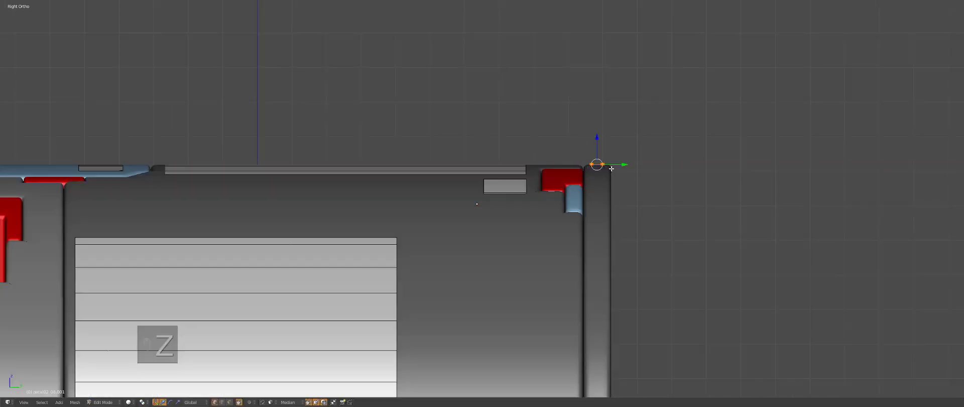
Increase the Array modifier's count for the rear decal ring in HOps Helper
{"action": "key", "text": "Tab"}
{"action": "scroll", "coordinate": [561, 224], "scroll_direction": "down", "scroll_amount": 3}
{"action": "middle_click_drag", "start_coordinate": [562, 224], "coordinate": [585, 202]}
{"action": "key", "text": "z"}
{"action": "key", "text": "ctrl+grave"}
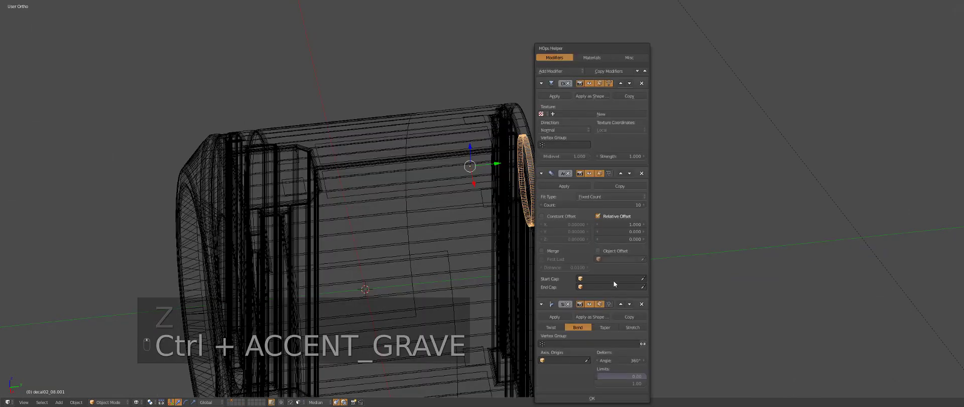
{"action": "left_click_drag", "start_coordinate": [601, 204], "coordinate": [643, 205]}
Scale the rear decal ring to match the diameter of the cylinder's rear rim
{"action": "key", "text": "z"}
{"action": "mouse_move", "coordinate": [527, 210]}
{"action": "middle_mouse_down"}
{"action": "mouse_move", "coordinate": [598, 255]}
{"action": "mouse_move", "coordinate": [551, 248]}
{"action": "mouse_move", "coordinate": [744, 282]}
{"action": "mouse_move", "coordinate": [691, 280]}
{"action": "mouse_move", "coordinate": [711, 256]}
{"action": "mouse_move", "coordinate": [704, 226]}
{"action": "middle_mouse_up"}
{"action": "key", "text": "s"}
{"action": "left_click", "coordinate": [613, 283]}
{"action": "key", "text": "s"}
{"action": "left_click", "coordinate": [747, 285]}
{"action": "key", "text": "a"}
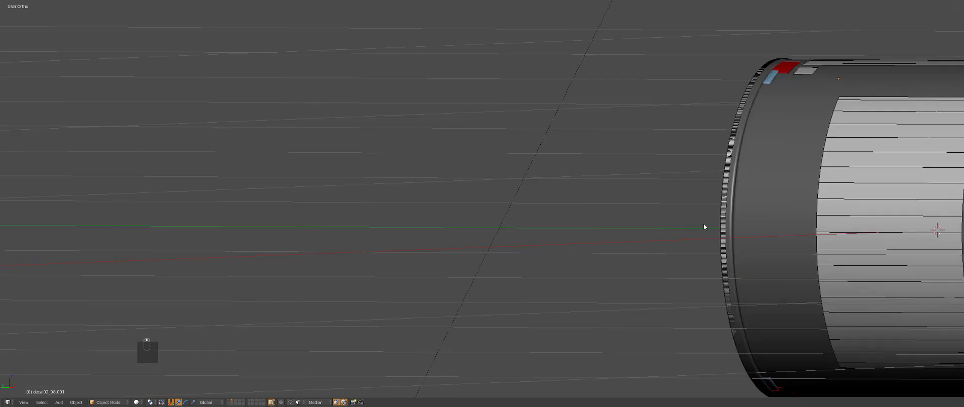
{"action": "right_click", "coordinate": [726, 220]}
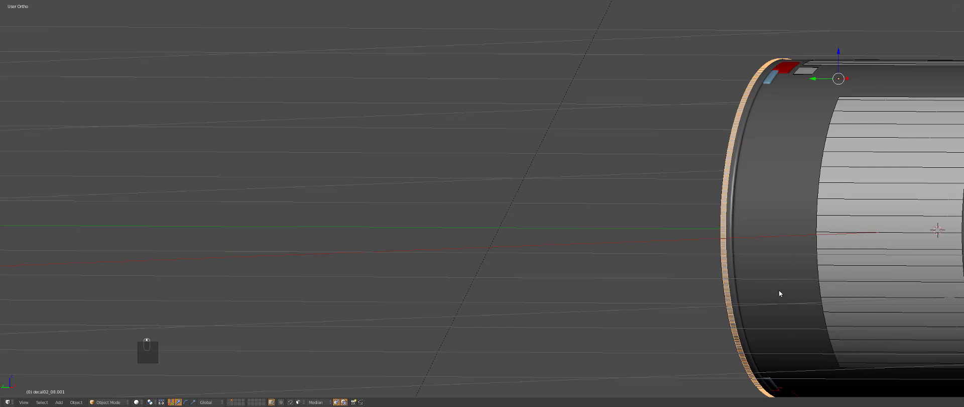
{"action": "middle_click_drag", "start_coordinate": [779, 290], "coordinate": [806, 263]}
{"action": "key", "text": "s"}
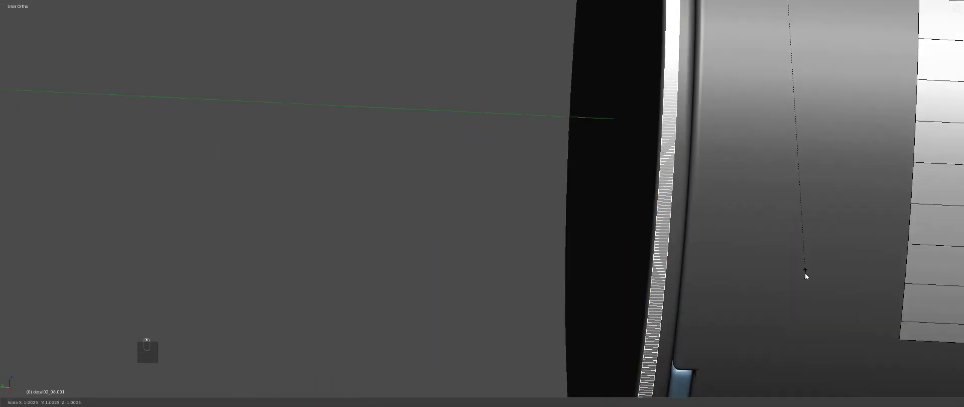
{"action": "right_click", "coordinate": [803, 271]}
{"action": "key", "text": "a"}
Inspect the cylinder and its decal rings from the front in the rendered perspective view
{"action": "middle_click_drag", "start_coordinate": [795, 264], "coordinate": [589, 206]}
{"action": "scroll", "coordinate": [686, 177], "scroll_direction": "down", "scroll_amount": 5}
{"action": "key", "text": "KP_5"}
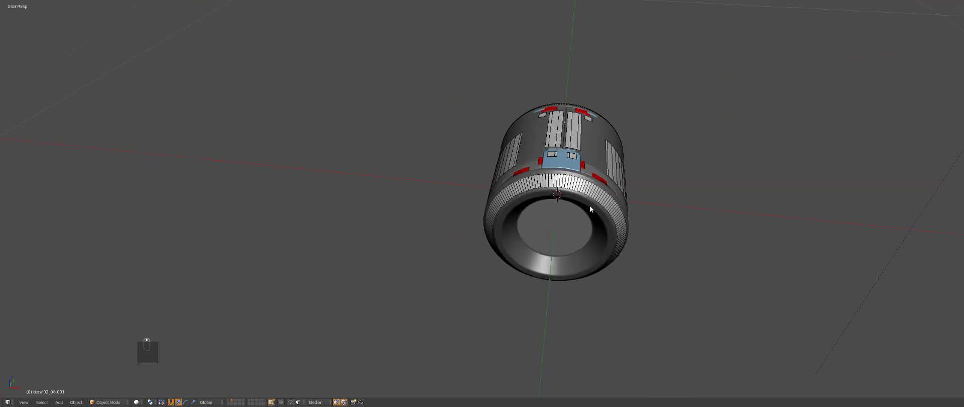
{"action": "key", "text": "shift+z"}
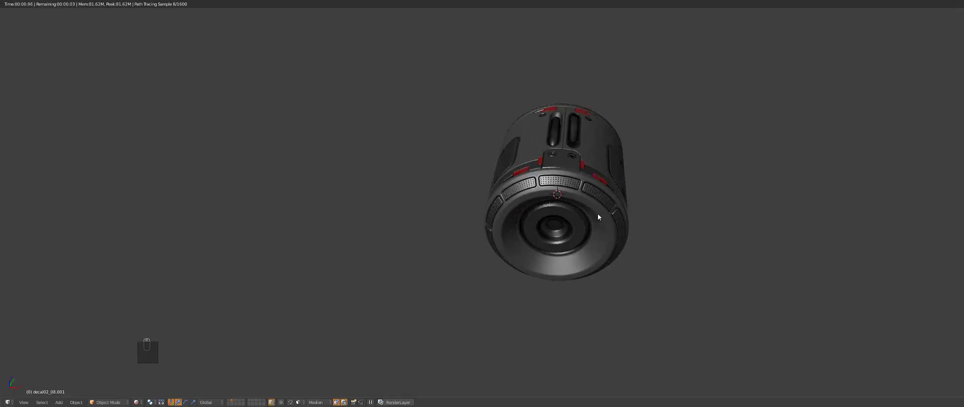
{"action": "middle_click_drag", "start_coordinate": [598, 215], "coordinate": [530, 201]}
{"action": "scroll", "coordinate": [551, 208], "scroll_direction": "down", "scroll_amount": 3}
{"action": "scroll", "coordinate": [532, 206], "scroll_direction": "up", "scroll_amount": 2}
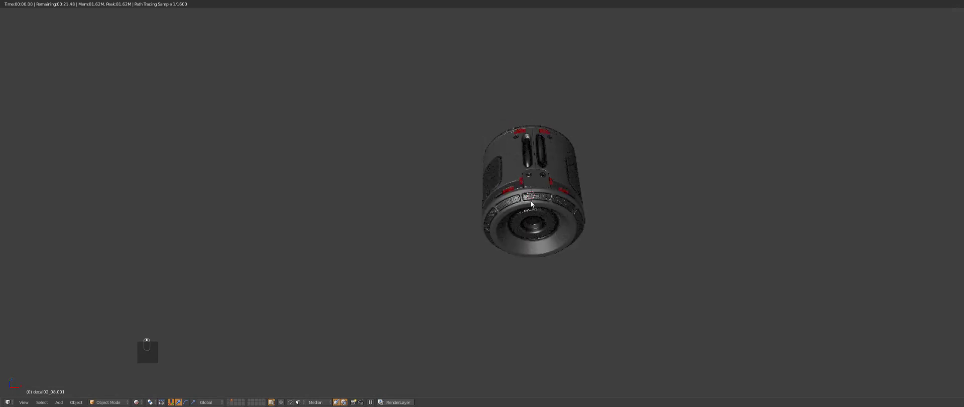
Select the front ring of the cylinder and set its cutting material to Plastic in HOps Helper
{"action": "right_click", "coordinate": [525, 253]}
{"action": "key", "text": "z"}
{"action": "key", "text": "z"}
{"action": "key", "text": "z"}
{"action": "key", "text": "KP_1"}
{"action": "key", "text": "KP_5"}
{"action": "key", "text": "z"}
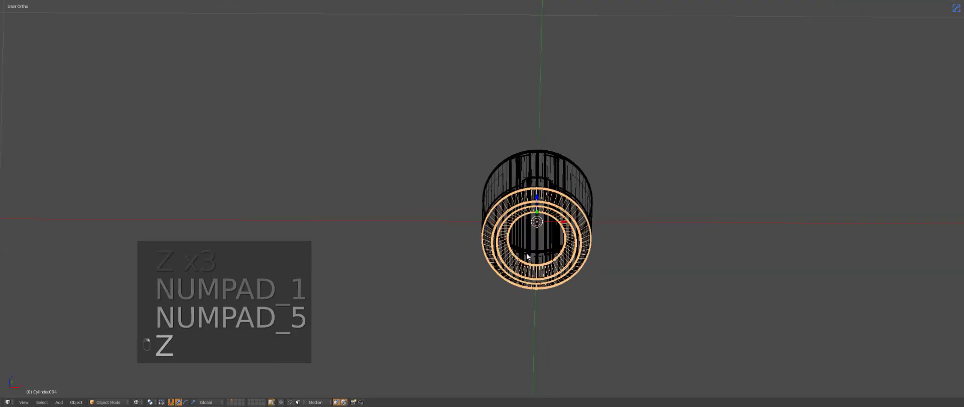
{"action": "key", "text": "KP_Decimal"}
{"action": "key", "text": "z"}
{"action": "key", "text": "ctrl+grave"}
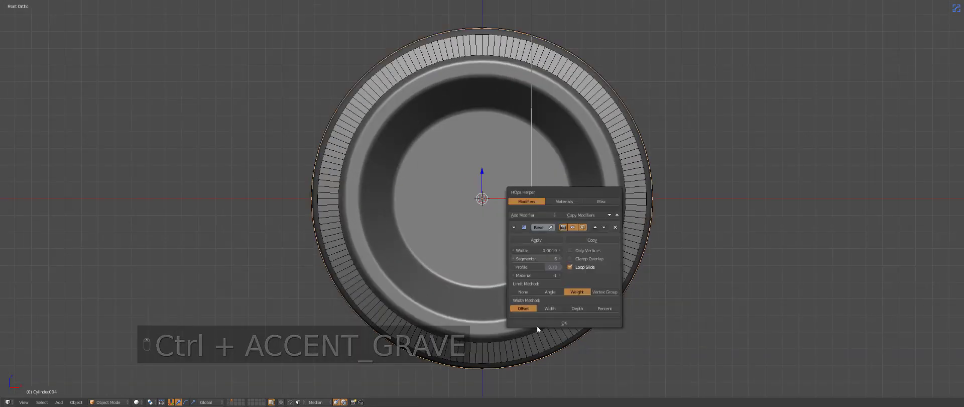
{"action": "left_click", "coordinate": [562, 202]}
{"action": "left_click", "coordinate": [541, 387]}
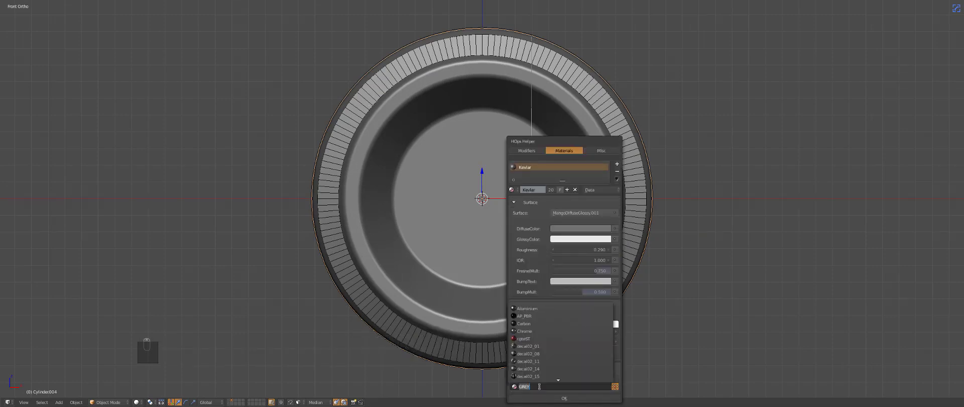
{"action": "type", "text": "plas"}
{"action": "key", "text": "Return"}
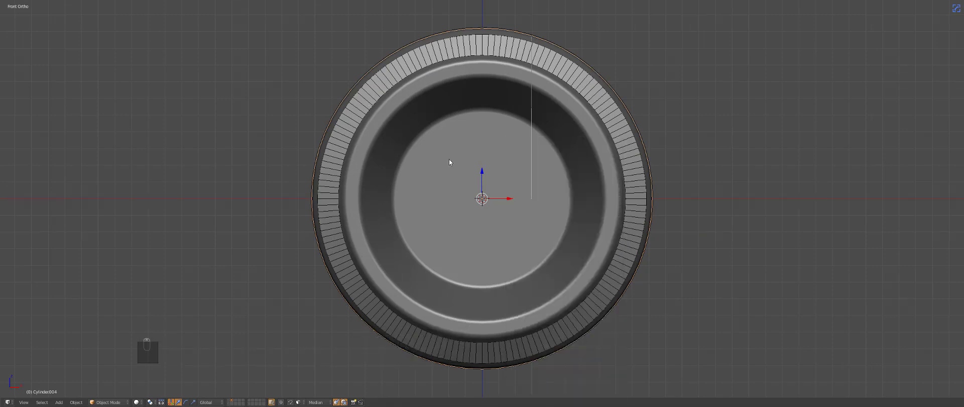
Try to slice a wide vertical slot across the front ring's inner opening with a centred BoxCutter box
{"action": "key", "text": "z"}
{"action": "key", "text": "z"}
{"action": "key", "text": "z"}
{"action": "key", "text": "z"}
{"action": "left_click_drag", "start_coordinate": [456, 97], "coordinate": [477, 180]}
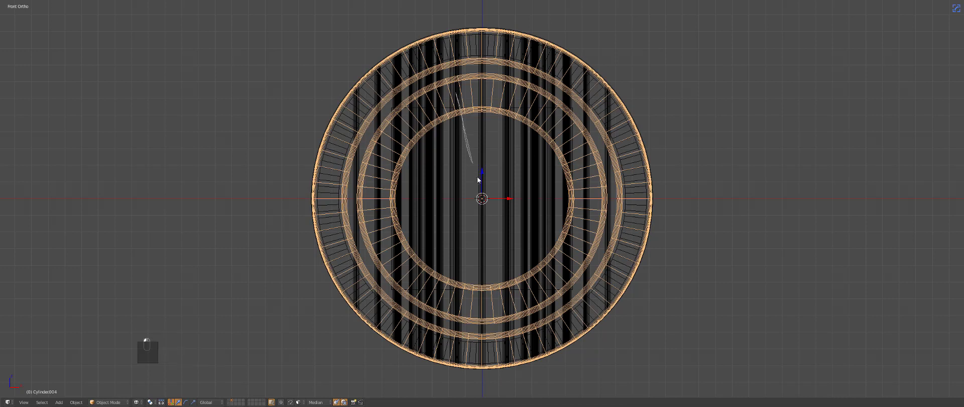
{"action": "key", "text": "alt+w"}
{"action": "left_click_drag", "start_coordinate": [465, 93], "coordinate": [490, 173]}
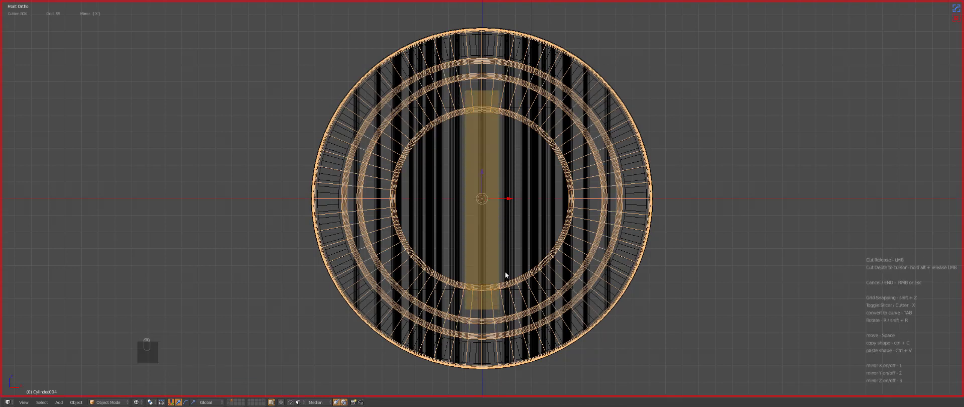
{"action": "left_click_drag", "start_coordinate": [505, 275], "coordinate": [505, 274]}
{"action": "key", "text": "z"}
{"action": "key", "text": "a"}
{"action": "key", "text": "ctrl+z"}
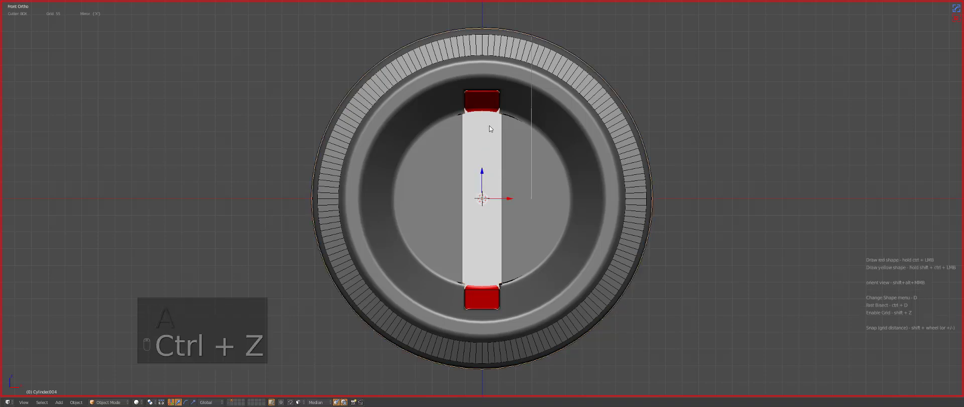
{"action": "key", "text": "ctrl+z"}
Slice a narrow centred vertical slot across the front ring's inner opening with BoxCutter in front orthographic wireframe view
{"action": "key", "text": "z"}
{"action": "mouse_move", "coordinate": [474, 95]}
{"action": "left_mouse_down"}
{"action": "mouse_move", "coordinate": [494, 149]}
{"action": "mouse_move", "coordinate": [505, 322]}
{"action": "left_mouse_up"}
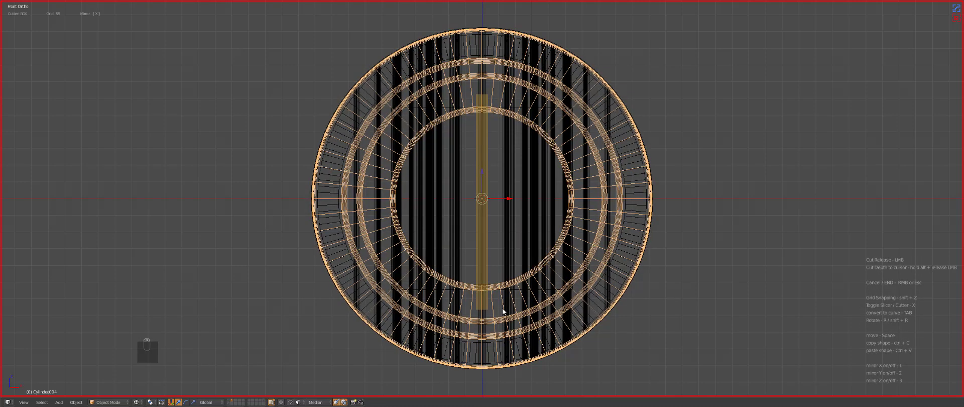
{"action": "left_click_drag", "start_coordinate": [497, 261], "coordinate": [497, 217]}
{"action": "key", "text": "z"}
Adjust the HOps bevel width on the sliced red slot piece and on the front ring
{"action": "mouse_move", "coordinate": [497, 218]}
{"action": "middle_mouse_down"}
{"action": "mouse_move", "coordinate": [507, 79]}
{"action": "mouse_move", "coordinate": [513, 176]}
{"action": "mouse_move", "coordinate": [535, 205]}
{"action": "middle_mouse_up"}
{"action": "key", "text": "z"}
{"action": "key", "text": "z"}
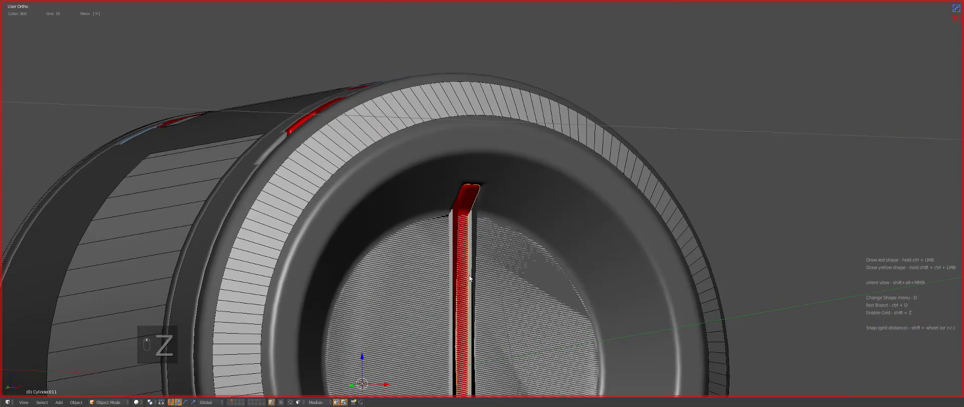
{"action": "scroll", "coordinate": [469, 278], "scroll_direction": "up", "scroll_amount": 3}
{"action": "key", "text": "q"}
{"action": "left_click", "coordinate": [455, 254]}
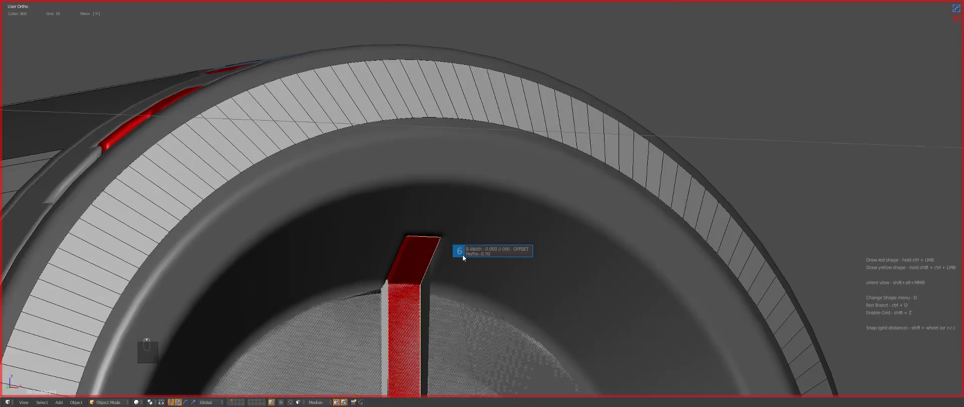
{"action": "left_click", "coordinate": [489, 241]}
{"action": "key", "text": "q"}
{"action": "left_click", "coordinate": [489, 242]}
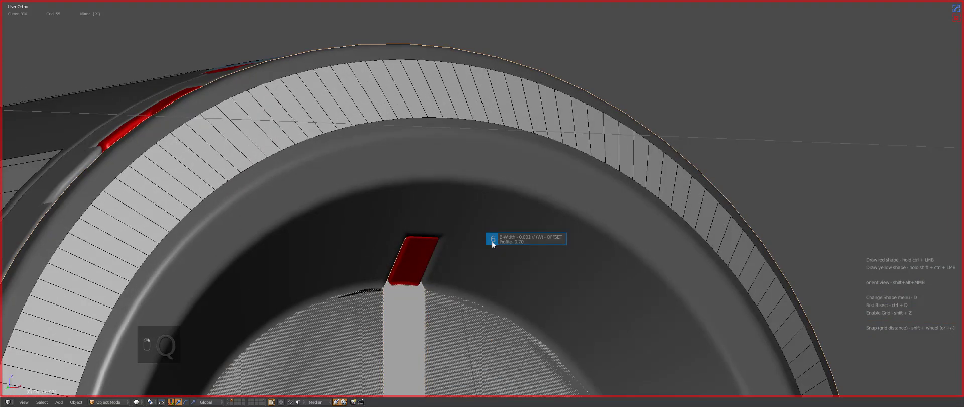
Check the red slot inserts on the front ring in the rendered perspective view
{"action": "key", "text": "a"}
{"action": "key", "text": "KP_1"}
{"action": "key", "text": "KP_5"}
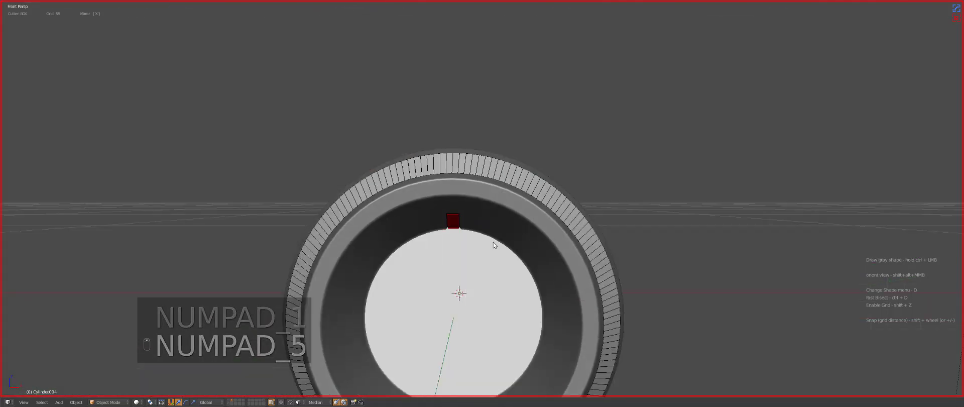
{"action": "scroll", "coordinate": [497, 251], "scroll_direction": "down", "scroll_amount": 4}
{"action": "middle_click_drag", "start_coordinate": [516, 250], "coordinate": [531, 263]}
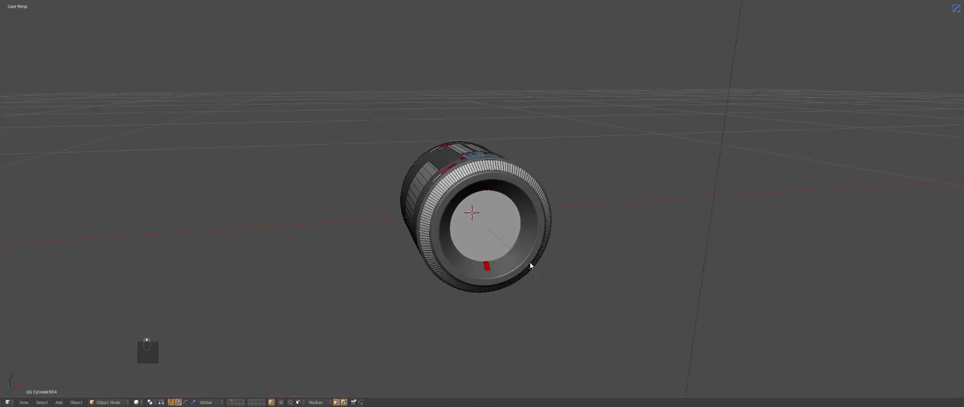
{"action": "key", "text": "shift+z"}
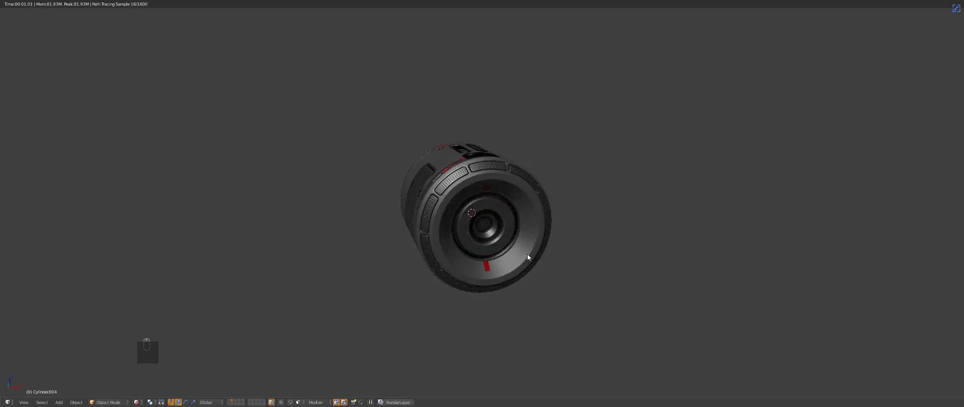
{"action": "key", "text": "z"}
{"action": "key", "text": "z"}
{"action": "key", "text": "z"}
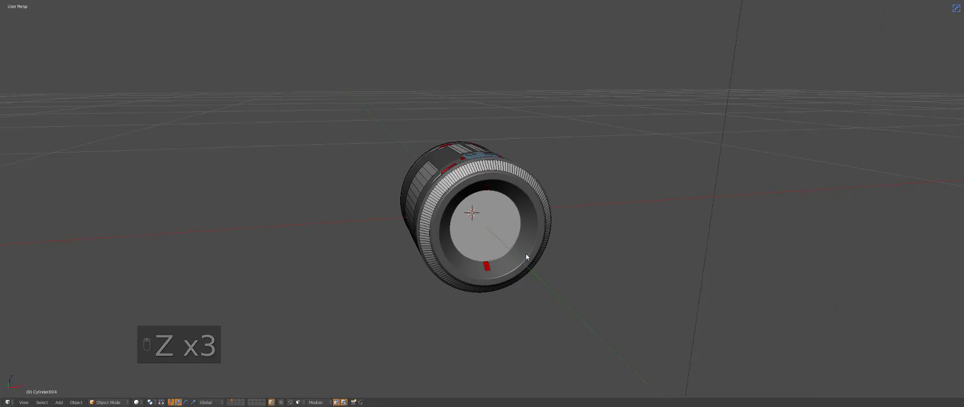
Set the front ring's cutting material to LN_Emission_Shader in HOps Helper
{"action": "key", "text": "KP_1"}
{"action": "key", "text": "KP_5"}
{"action": "key", "text": "KP_1"}
{"action": "key", "text": "a"}
{"action": "key", "text": "a"}
{"action": "key", "text": "a"}
{"action": "scroll", "coordinate": [437, 235], "scroll_direction": "up", "scroll_amount": 4}
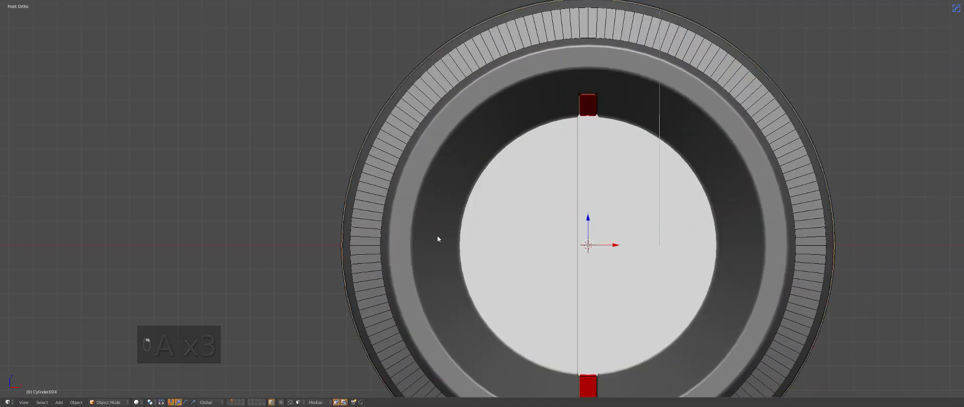
{"action": "key", "text": "z"}
{"action": "scroll", "coordinate": [505, 214], "scroll_direction": "up", "scroll_amount": 2}
{"action": "key", "text": "ctrl+grave"}
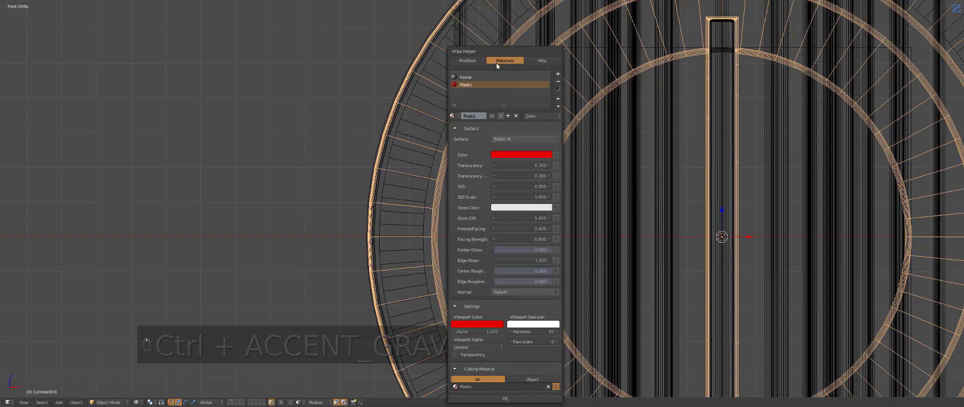
{"action": "left_click", "coordinate": [479, 386]}
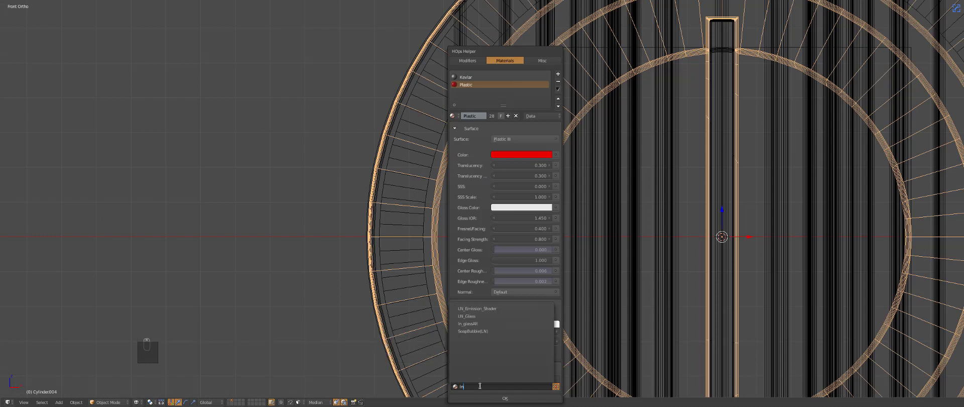
{"action": "type", "text": "ln"}
{"action": "key", "text": "Return"}
Slice small square light inserts, mirrored on the horizontal axis, into the front ring's inner rim in front orthographic wireframe view
{"action": "key", "text": "z"}
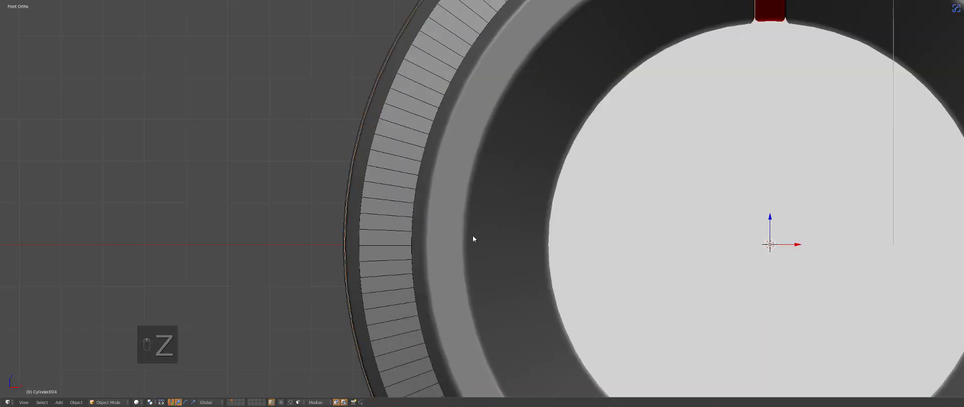
{"action": "key", "text": "z"}
{"action": "key", "text": "z"}
{"action": "key", "text": "z"}
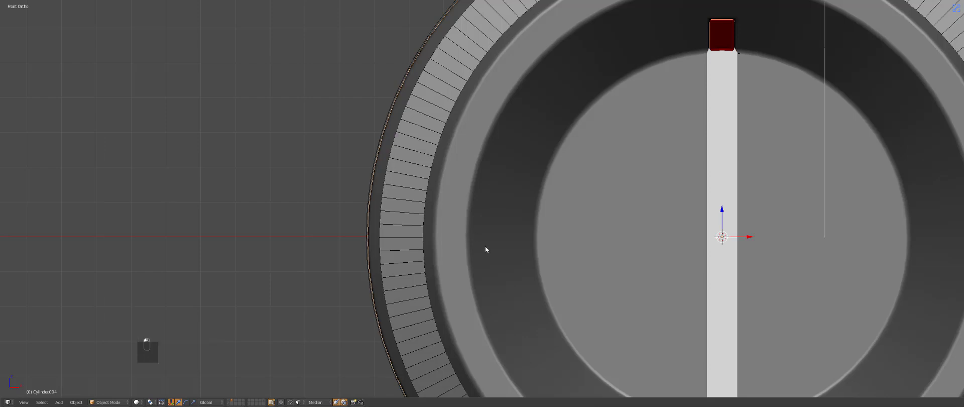
{"action": "key", "text": "z"}
{"action": "scroll", "coordinate": [485, 246], "scroll_direction": "down", "scroll_amount": 4}
{"action": "scroll", "coordinate": [484, 237], "scroll_direction": "up", "scroll_amount": 3}
{"action": "key", "text": "alt+w"}
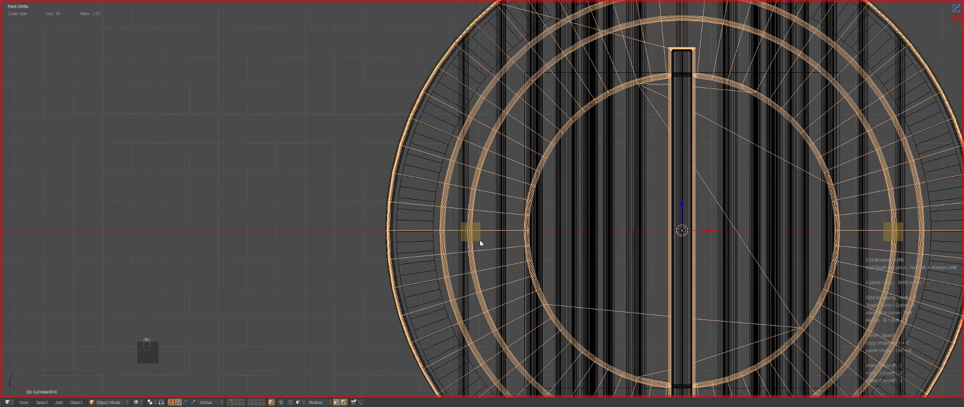
{"action": "left_click", "coordinate": [479, 240]}
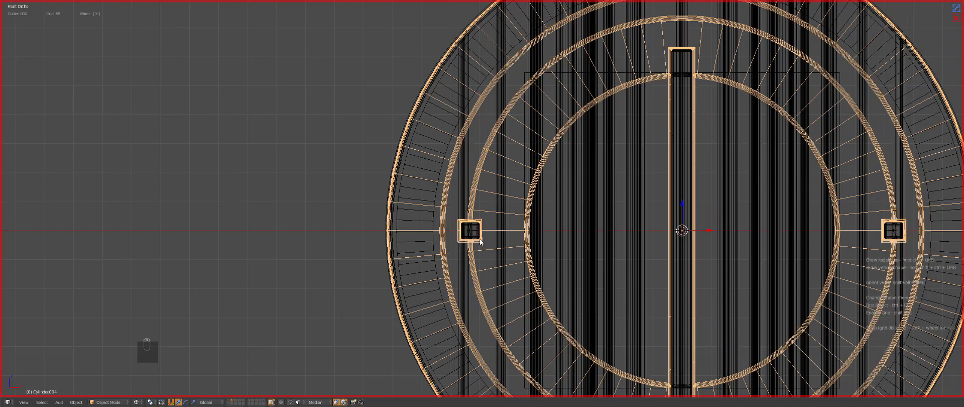
{"action": "key", "text": "z"}
Slice small mirrored rectangular inserts into the front band beside the blue panel, just below the red blocks, in top orthographic view
{"action": "middle_click_drag", "start_coordinate": [511, 230], "coordinate": [522, 145]}
{"action": "key", "text": "a"}
{"action": "key", "text": "z"}
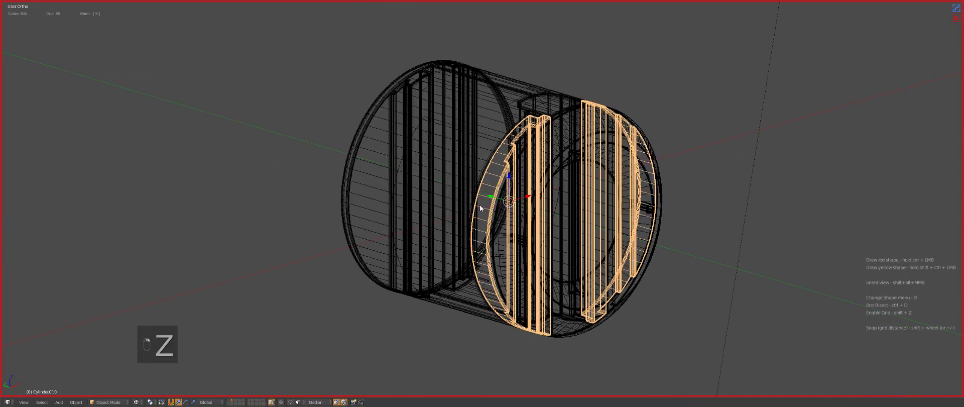
{"action": "key", "text": "z"}
{"action": "key", "text": "z"}
{"action": "key", "text": "KP_7"}
{"action": "scroll", "coordinate": [483, 288], "scroll_direction": "up", "scroll_amount": 9}
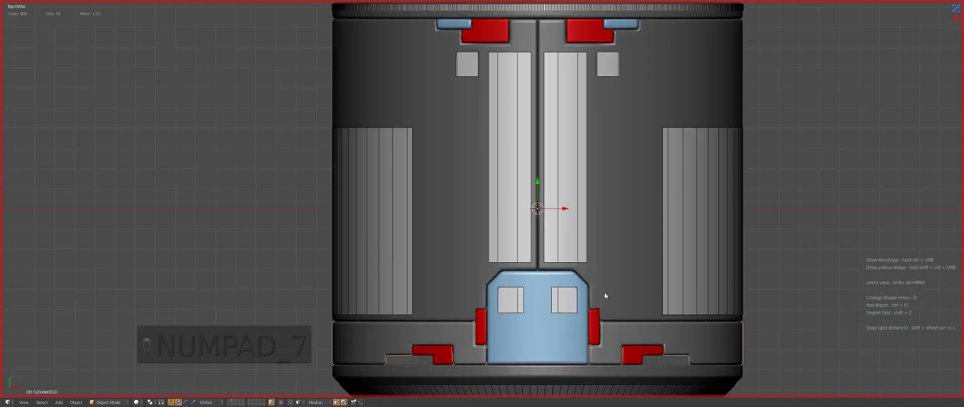
{"action": "key", "text": "z"}
{"action": "mouse_move", "coordinate": [486, 246]}
{"action": "left_mouse_down", "text": "ctrl"}
{"action": "mouse_move", "coordinate": [511, 279]}
{"action": "mouse_move", "coordinate": [502, 278]}
{"action": "left_mouse_up", "text": "ctrl"}
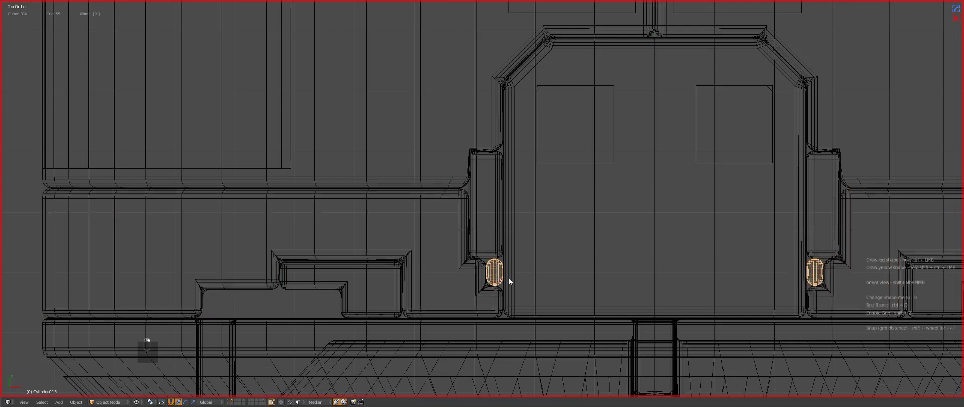
Adjust the HOps bevel width on the small green light inserts and on the surrounding front band
{"action": "key", "text": "z"}
{"action": "key", "text": "q"}
{"action": "left_click", "coordinate": [510, 278]}
{"action": "left_click", "coordinate": [513, 278]}
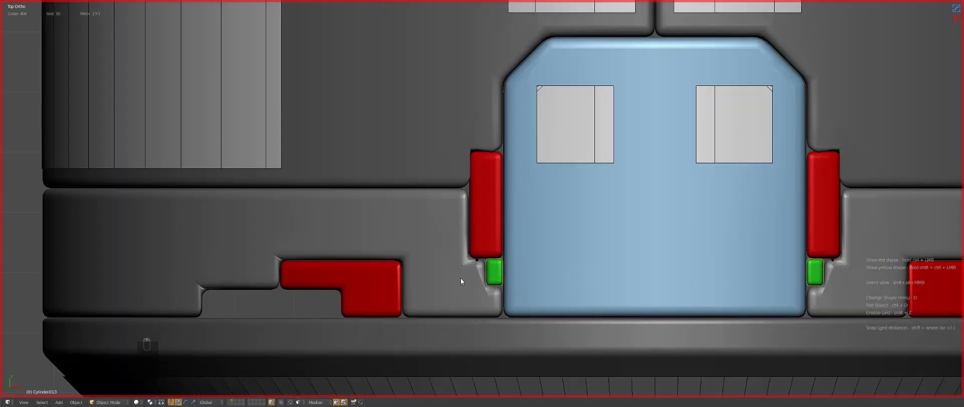
{"action": "right_click", "coordinate": [459, 278]}
{"action": "key", "text": "q"}
{"action": "left_click", "coordinate": [461, 278]}
{"action": "left_click", "coordinate": [464, 278]}
{"action": "key", "text": "a"}
Examine the emissive inserts on the front ring and band in the rendered perspective view
{"action": "scroll", "coordinate": [563, 261], "scroll_direction": "down", "scroll_amount": 10}
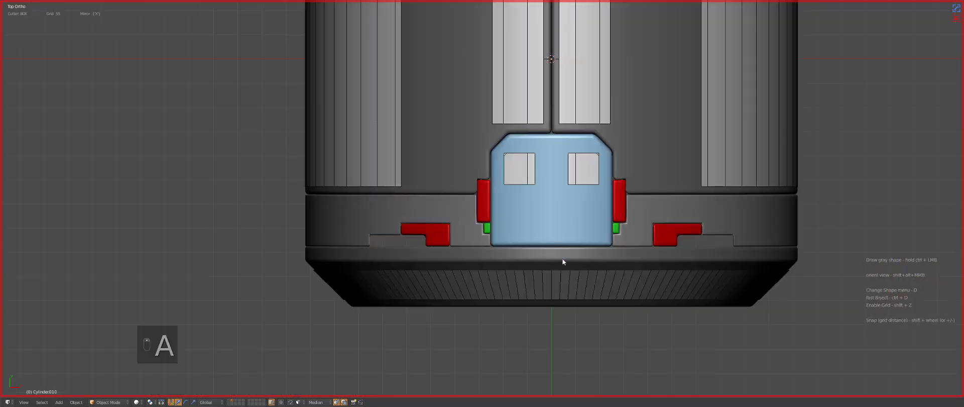
{"action": "middle_click_drag", "start_coordinate": [563, 261], "coordinate": [563, 221]}
{"action": "key", "text": "a"}
{"action": "key", "text": "KP_5"}
{"action": "key", "text": "a"}
{"action": "scroll", "coordinate": [562, 221], "scroll_direction": "down", "scroll_amount": 2}
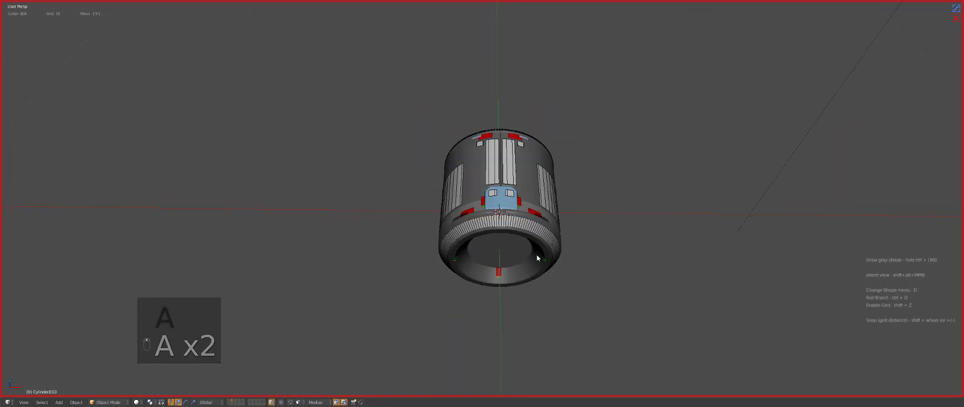
{"action": "middle_click_drag", "start_coordinate": [537, 254], "coordinate": [539, 248]}
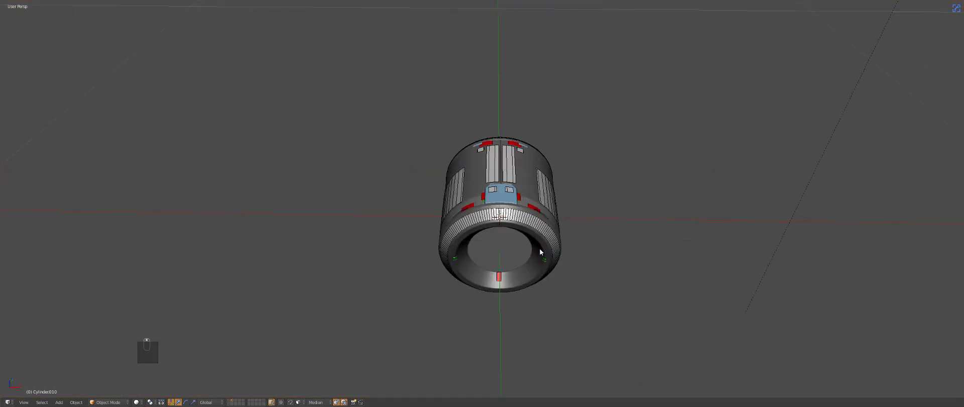
{"action": "key", "text": "shift+z"}
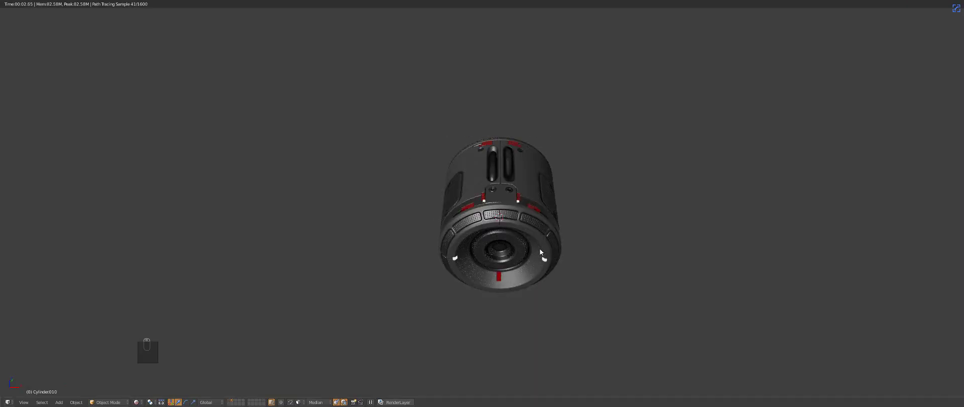
Duplicate the arrayed decal ring on the front outer bevel and lower the copy's source geometry along global Z toward the inner rim
{"action": "left_click", "coordinate": [673, 226]}
{"action": "key", "text": "z"}
{"action": "key", "text": "z"}
{"action": "key", "text": "z"}
{"action": "scroll", "coordinate": [562, 233], "scroll_direction": "up", "scroll_amount": 3}
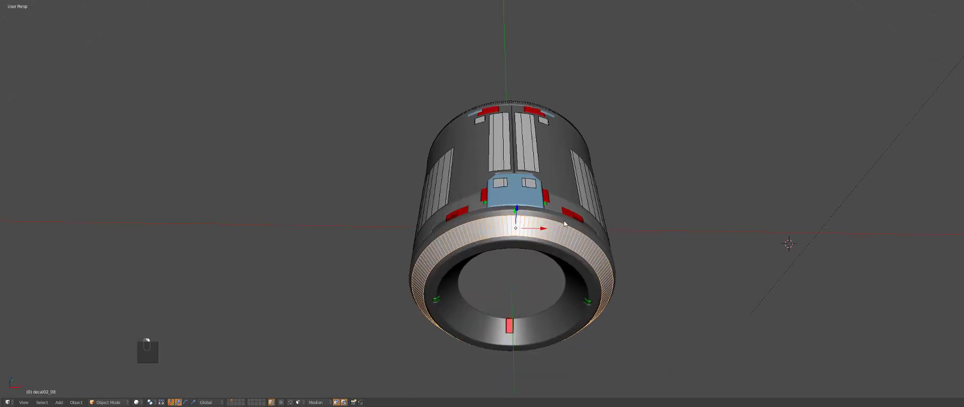
{"action": "key", "text": "shift+d"}
{"action": "key", "text": "Tab"}
{"action": "key", "text": "g"}
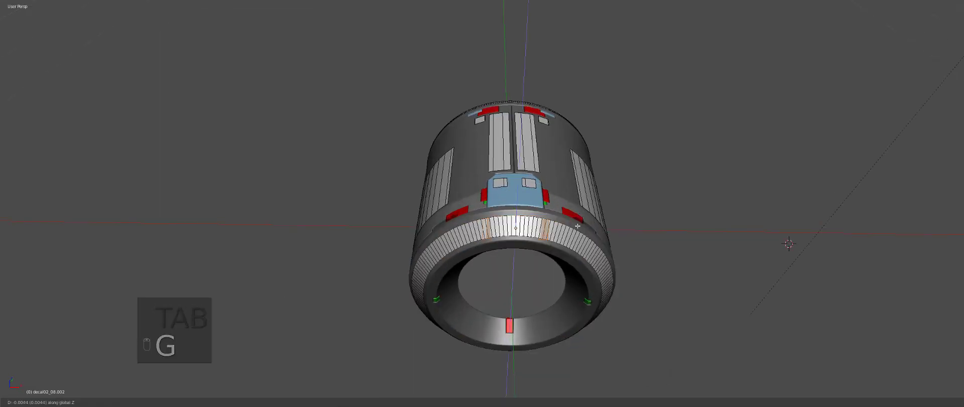
{"action": "left_click", "coordinate": [574, 239]}
In right orthographic wireframe view, rotate the copied decal segment to the inner rim's opposite slope and adjust its height along global Z
{"action": "key", "text": "KP_0"}
{"action": "key", "text": "KP_1"}
{"action": "key", "text": "KP_3"}
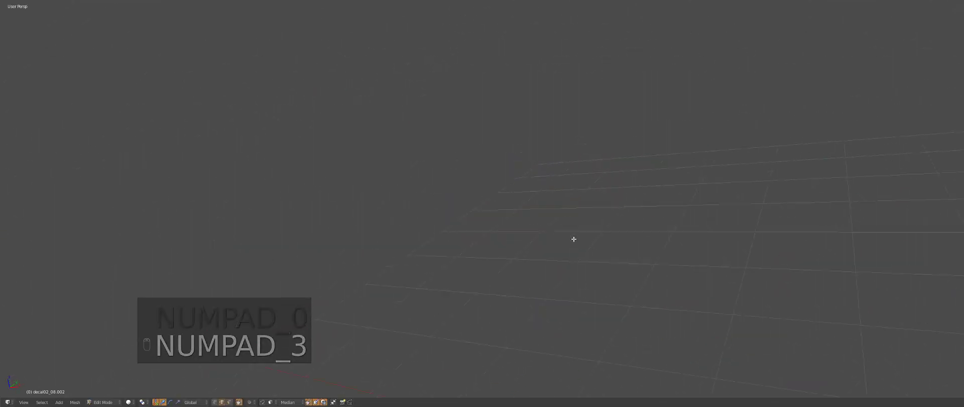
{"action": "key", "text": "KP_5"}
{"action": "key", "text": "z"}
{"action": "key", "text": "KP_Decimal"}
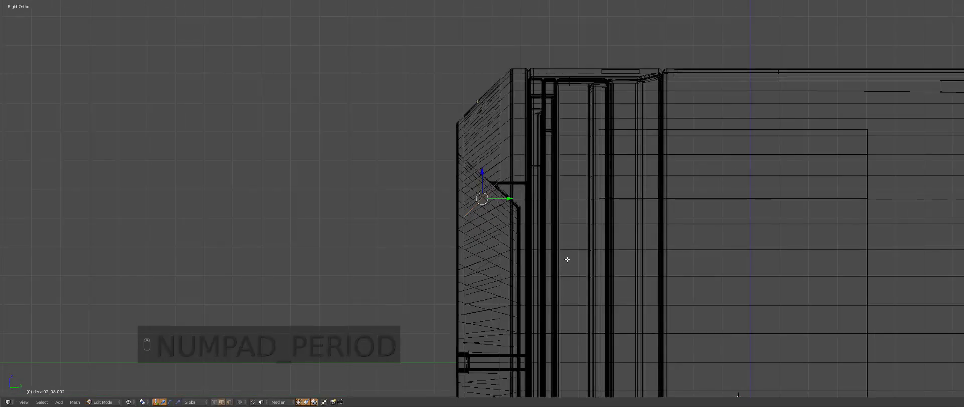
{"action": "key", "text": "r"}
{"action": "key", "text": "r"}
{"action": "left_click", "coordinate": [534, 132]}
{"action": "key", "text": "g"}
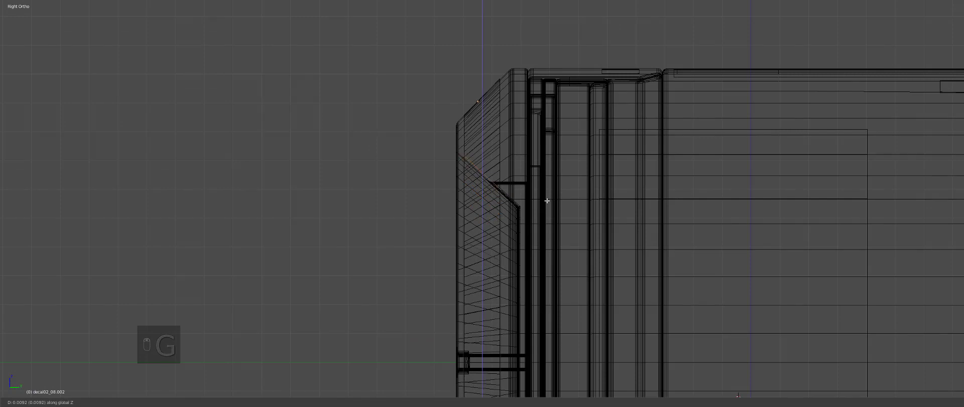
{"action": "left_click", "coordinate": [547, 200]}
Fine-tune the decal segment's rotation and height until it lies flush on the inner rim's slanted face, and return to Object Mode
{"action": "scroll", "coordinate": [552, 202], "scroll_direction": "up", "scroll_amount": 4}
{"action": "key", "text": "r"}
{"action": "key", "text": "g"}
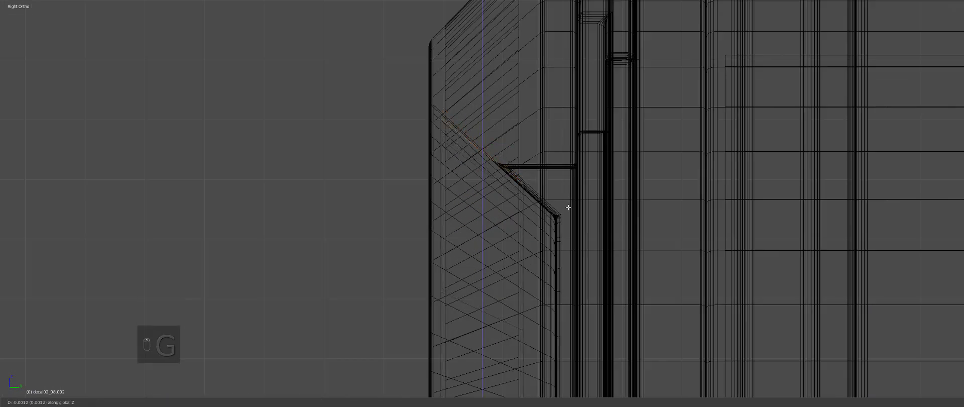
{"action": "left_click", "coordinate": [568, 210]}
{"action": "key", "text": "r"}
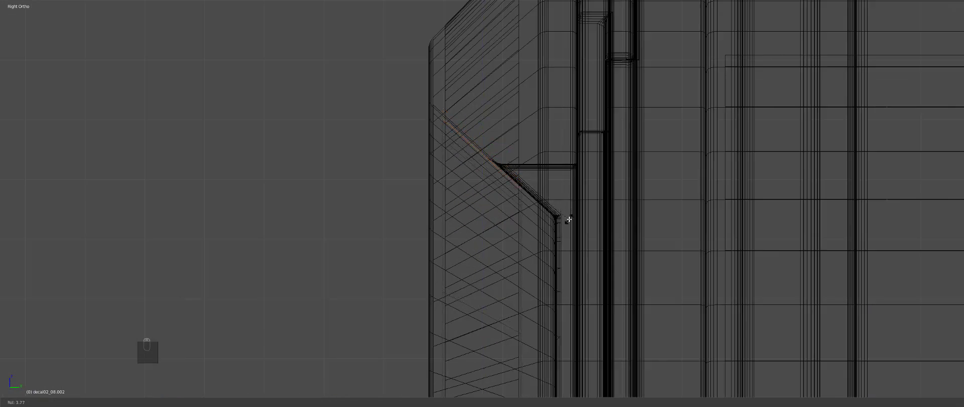
{"action": "key", "text": "z"}
{"action": "middle_click_drag", "start_coordinate": [452, 220], "coordinate": [493, 202]}
{"action": "scroll", "coordinate": [452, 208], "scroll_direction": "down", "scroll_amount": 2}
{"action": "mouse_move", "coordinate": [407, 213]}
{"action": "middle_mouse_down"}
{"action": "mouse_move", "coordinate": [514, 211]}
{"action": "mouse_move", "coordinate": [526, 195]}
{"action": "mouse_move", "coordinate": [525, 208]}
{"action": "middle_mouse_up"}
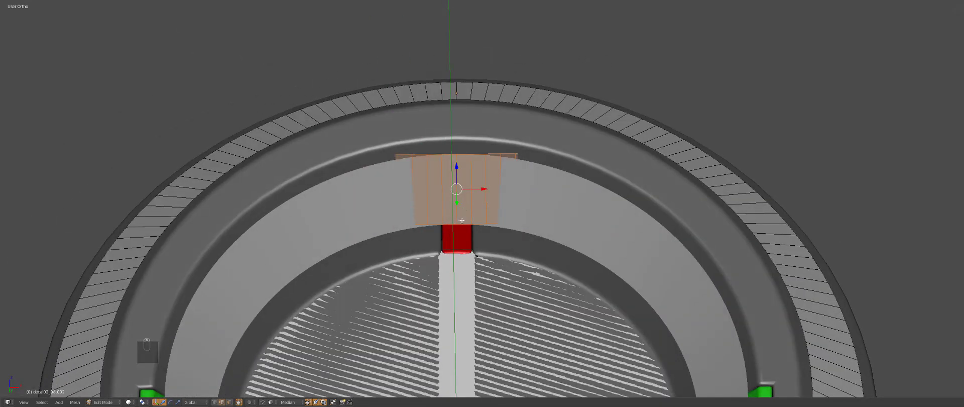
{"action": "key", "text": "Tab"}
Examine the new inner decal ring in rendered mode, from the front and in perspective
{"action": "middle_click_drag", "start_coordinate": [462, 219], "coordinate": [535, 218]}
{"action": "scroll", "coordinate": [516, 201], "scroll_direction": "down", "scroll_amount": 3}
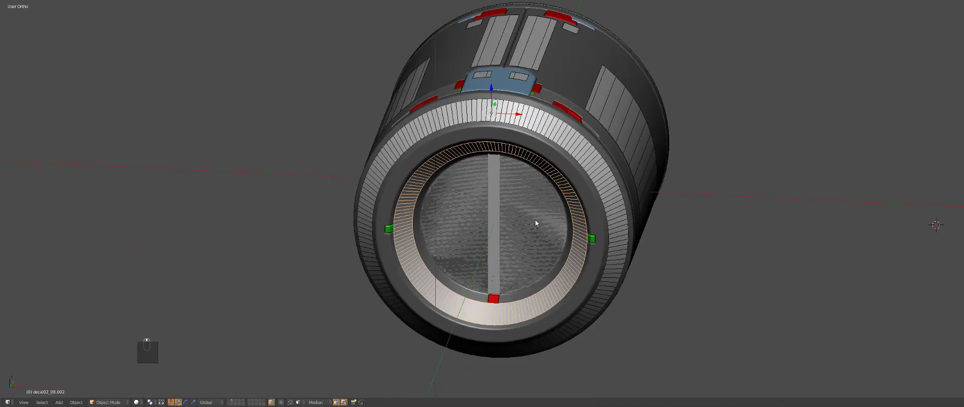
{"action": "key", "text": "KP_1"}
{"action": "key", "text": "KP_5"}
{"action": "key", "text": "shift+z"}
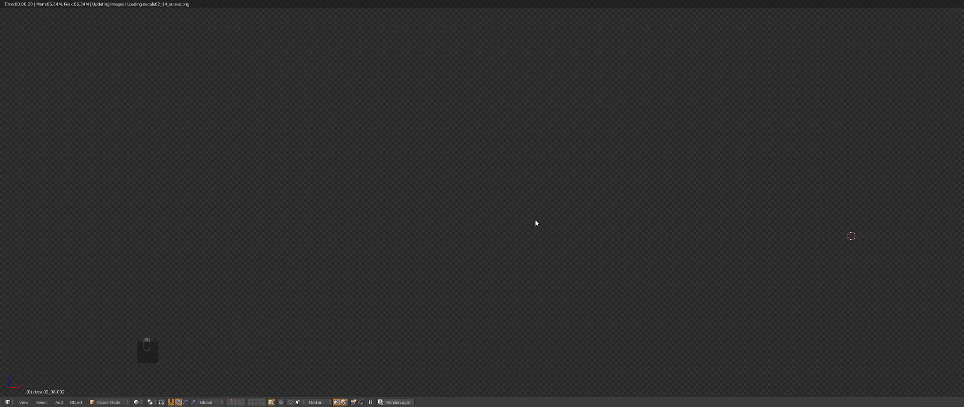
{"action": "scroll", "coordinate": [534, 219], "scroll_direction": "down", "scroll_amount": 5}
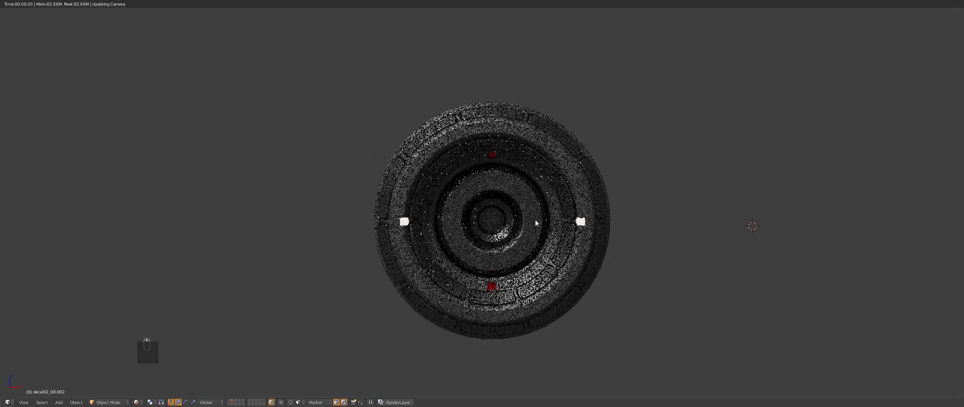
{"action": "middle_click_drag", "start_coordinate": [535, 219], "coordinate": [530, 234]}
{"action": "mouse_move", "coordinate": [612, 176]}
{"action": "middle_mouse_down"}
{"action": "mouse_move", "coordinate": [626, 208]}
{"action": "mouse_move", "coordinate": [558, 213]}
{"action": "middle_mouse_up"}
Back in solid shading, select the Sun lamp and change its layer assignment to separate it from the cylinder parts
{"action": "key", "text": "z"}
{"action": "key", "text": "z"}
{"action": "key", "text": "z"}
{"action": "key", "text": "a"}
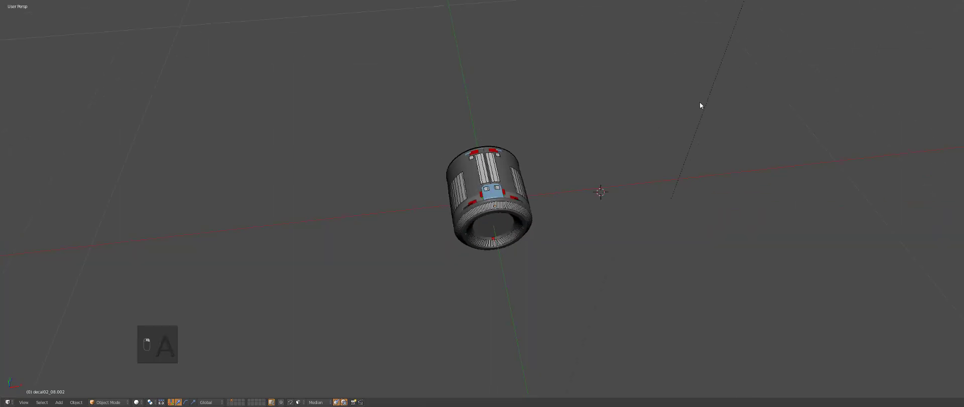
{"action": "scroll", "coordinate": [618, 103], "scroll_direction": "down", "scroll_amount": 5}
{"action": "key", "text": "m"}
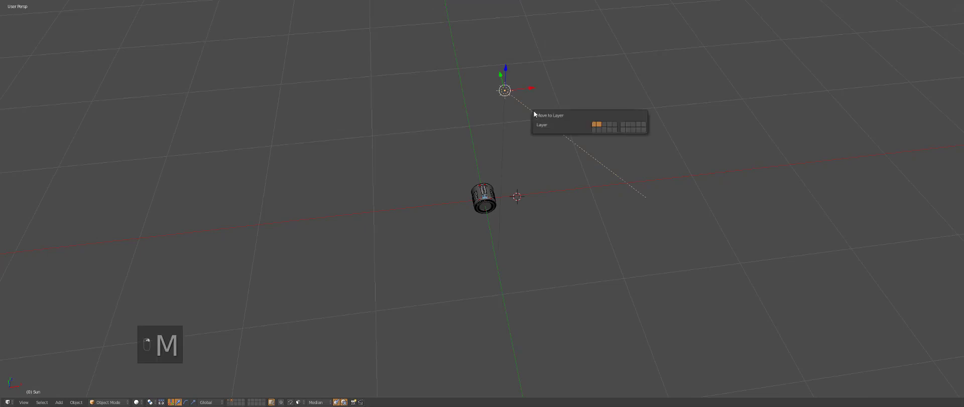
{"action": "key", "text": "1"}
{"action": "key", "text": "1"}
{"action": "scroll", "coordinate": [534, 118], "scroll_direction": "up", "scroll_amount": 2}
{"action": "key", "text": "2"}
Select all the cylinder's parts, reset the 3D cursor to the world origin, and create a GroupPro group from them
{"action": "key", "text": "a"}
{"action": "scroll", "coordinate": [496, 180], "scroll_direction": "up", "scroll_amount": 5}
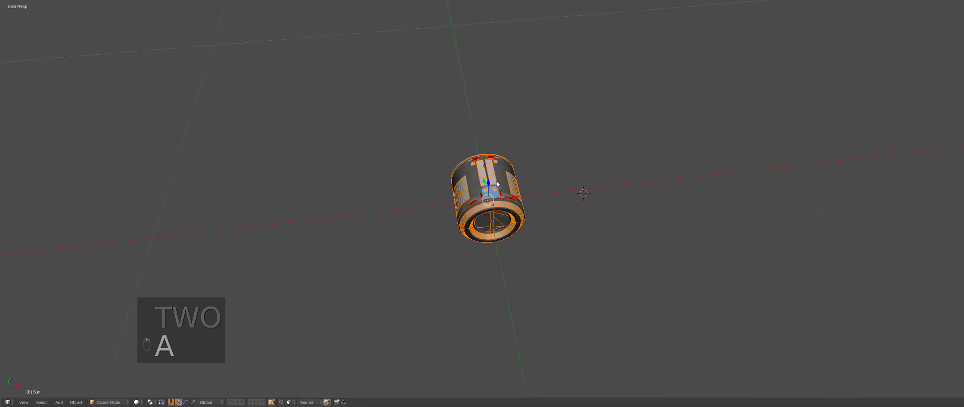
{"action": "key", "text": "a"}
{"action": "key", "text": "a"}
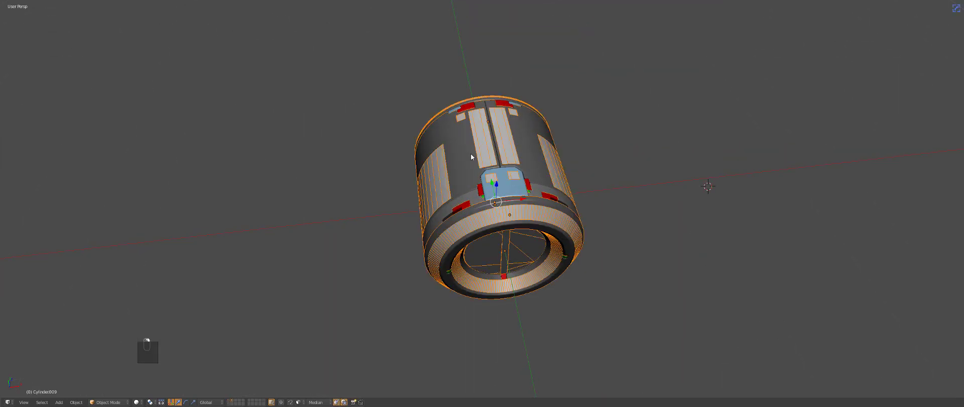
{"action": "key", "text": "shift+c"}
{"action": "key", "text": "ctrl+x"}
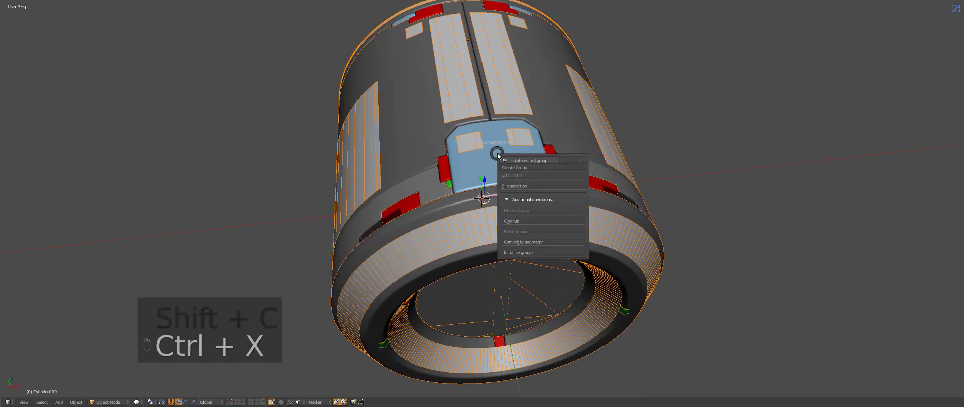
{"action": "left_click", "coordinate": [511, 167]}
{"action": "key", "text": "a"}
{"action": "scroll", "coordinate": [510, 169], "scroll_direction": "down", "scroll_amount": 10}
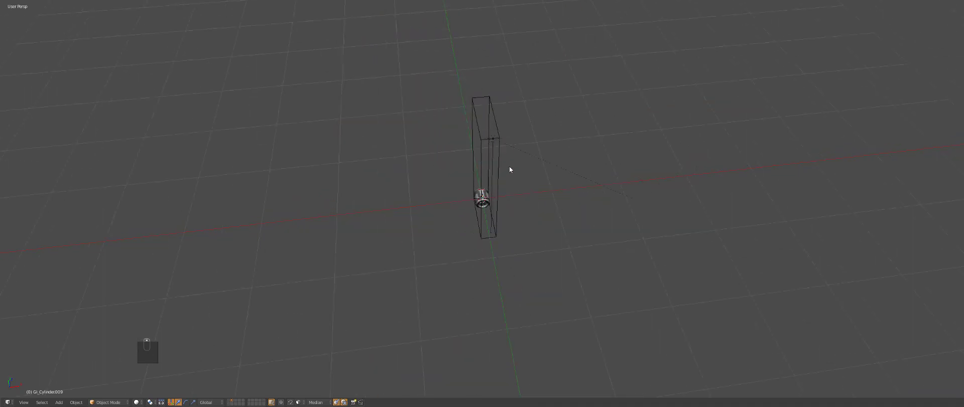
{"action": "key", "text": "ctrl+x"}
{"action": "left_click", "coordinate": [525, 186]}
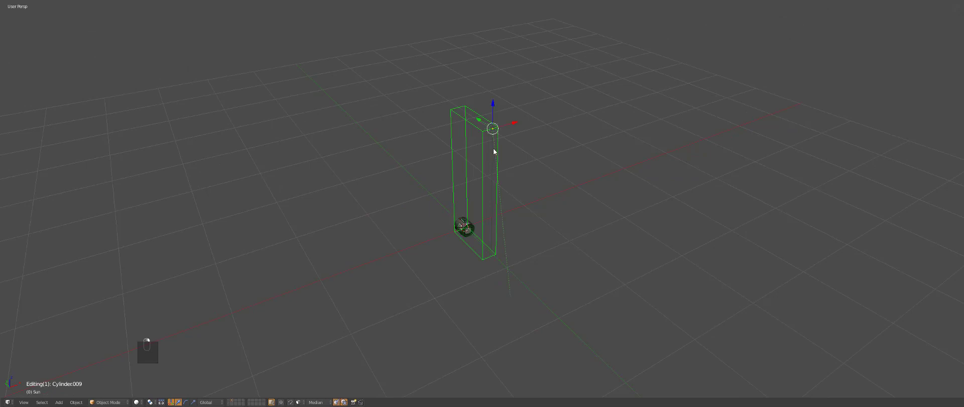
{"action": "key", "text": "m"}
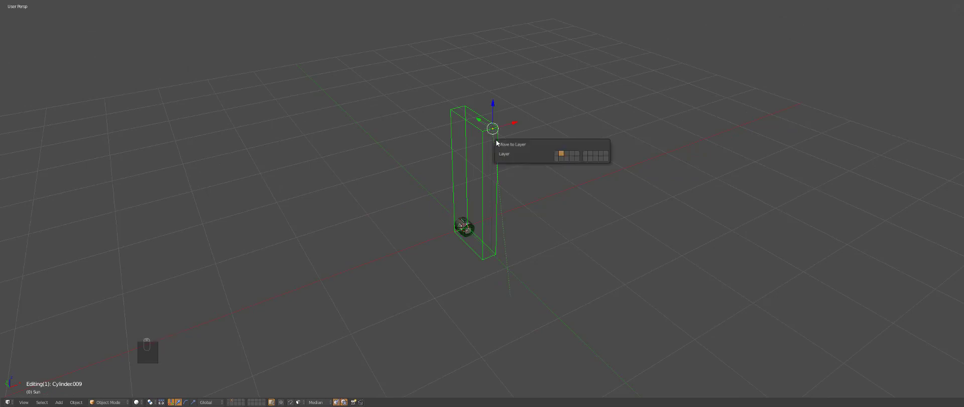
{"action": "key", "text": "Escape"}
Undo the latest grouping of the cylinder parts, which includes the sun lamp
{"action": "key", "text": "ctrl+z"}
{"action": "key", "text": "ctrl+z"}
{"action": "key", "text": "ctrl+z"}
{"action": "key", "text": "ctrl+z"}
{"action": "key", "text": "ctrl+z"}
{"action": "key", "text": "ctrl+z"}
{"action": "key", "text": "ctrl+z"}
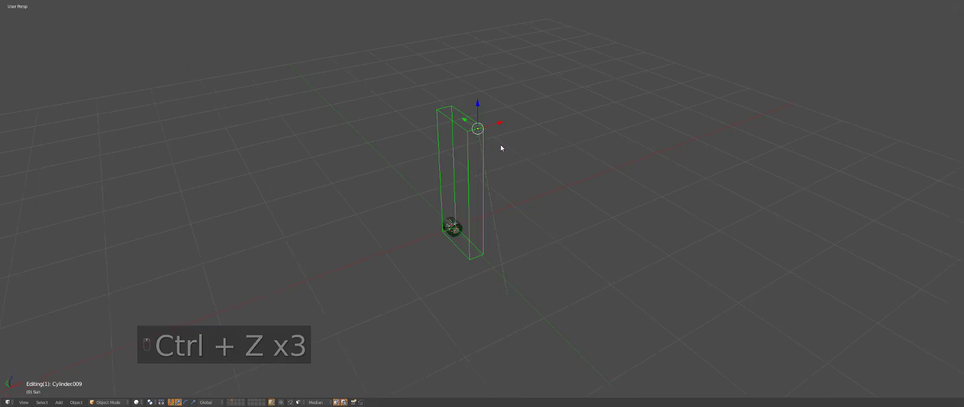
Select all the cylinder parts on the second layer and create a group from them
{"action": "key", "text": "a"}
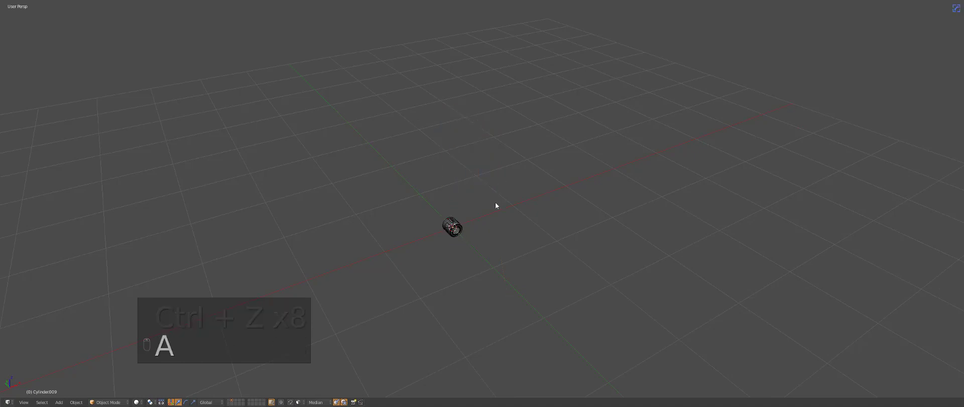
{"action": "key", "text": "1"}
{"action": "key", "text": "2"}
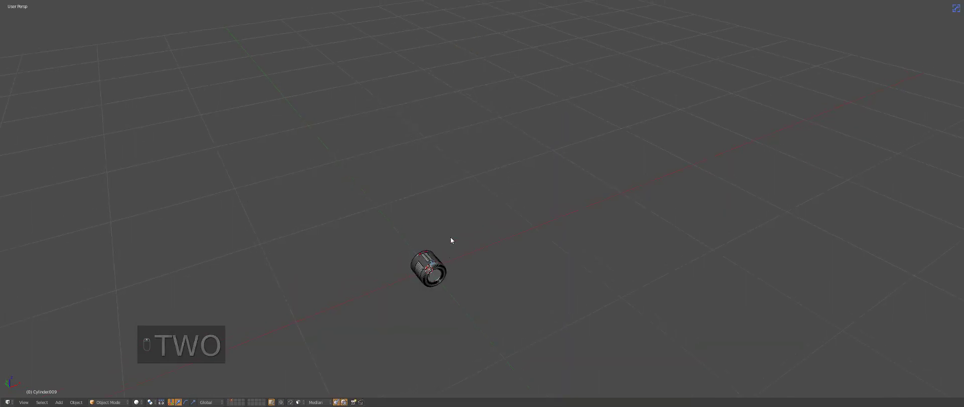
{"action": "scroll", "coordinate": [498, 192], "scroll_direction": "up", "scroll_amount": 6}
{"action": "key", "text": "a"}
{"action": "key", "text": "a"}
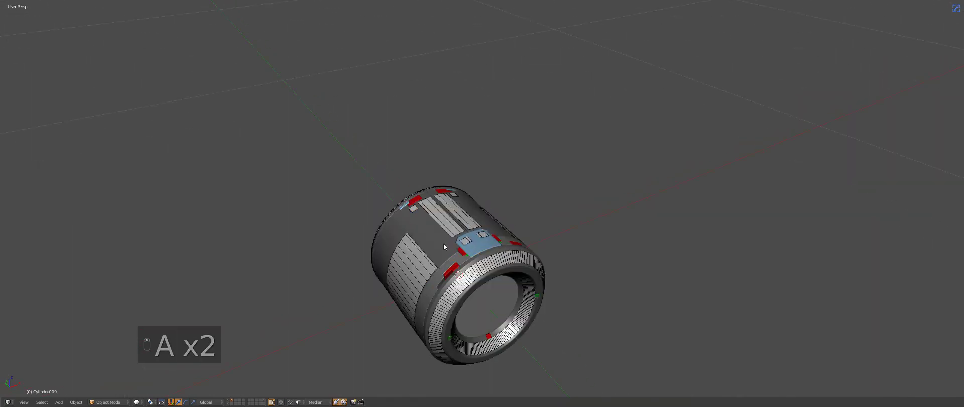
{"action": "key", "text": "a"}
{"action": "key", "text": "a"}
{"action": "key", "text": "a"}
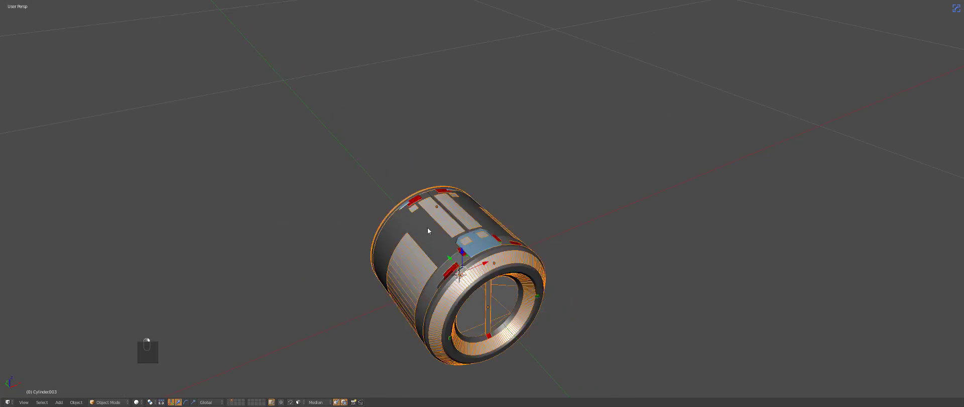
{"action": "key", "text": "ctrl+x"}
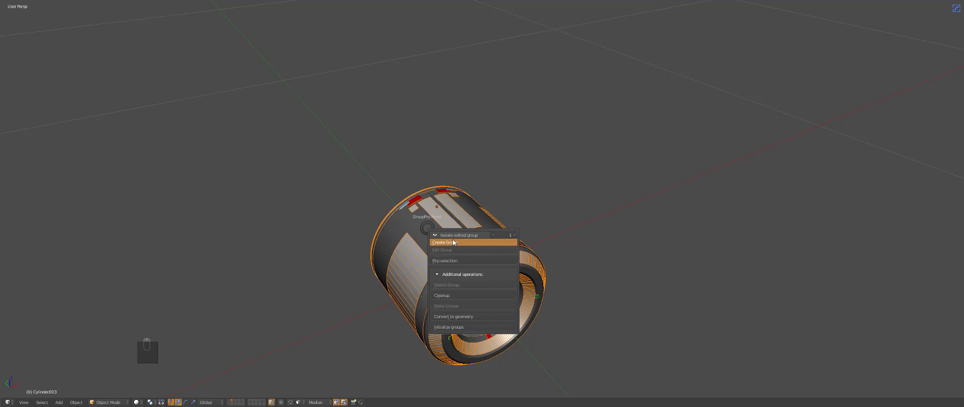
{"action": "left_click", "coordinate": [453, 242]}
Reset the 3D cursor to the scene centre and set the cylinder group's origin there
{"action": "middle_click_drag", "start_coordinate": [468, 236], "coordinate": [447, 211]}
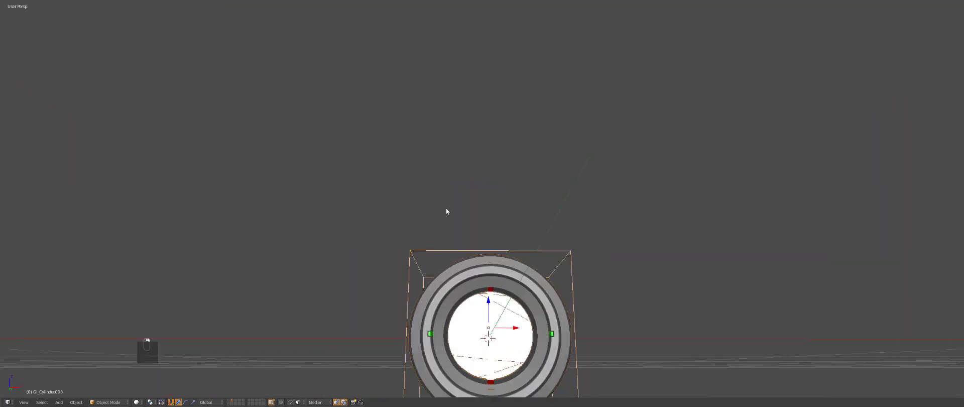
{"action": "key", "text": "shift+c"}
{"action": "key", "text": "KP_0"}
{"action": "key", "text": "KP_2"}
{"action": "key", "text": "KP_1"}
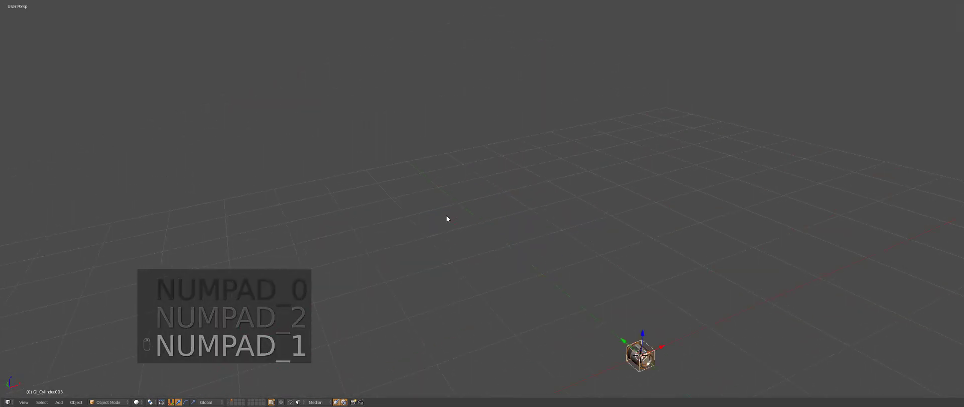
{"action": "key", "text": "KP_5"}
{"action": "key", "text": "ctrl+x"}
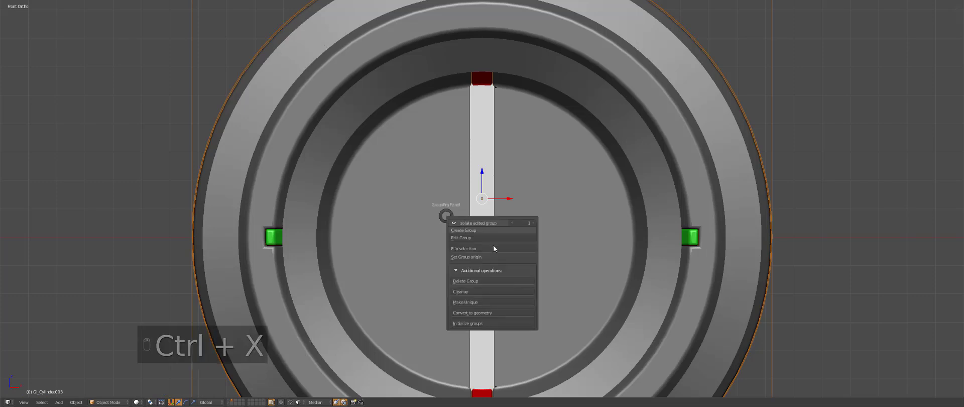
{"action": "left_click", "coordinate": [482, 257]}
{"action": "left_click", "coordinate": [597, 256]}
{"action": "scroll", "coordinate": [543, 253], "scroll_direction": "down", "scroll_amount": 6}
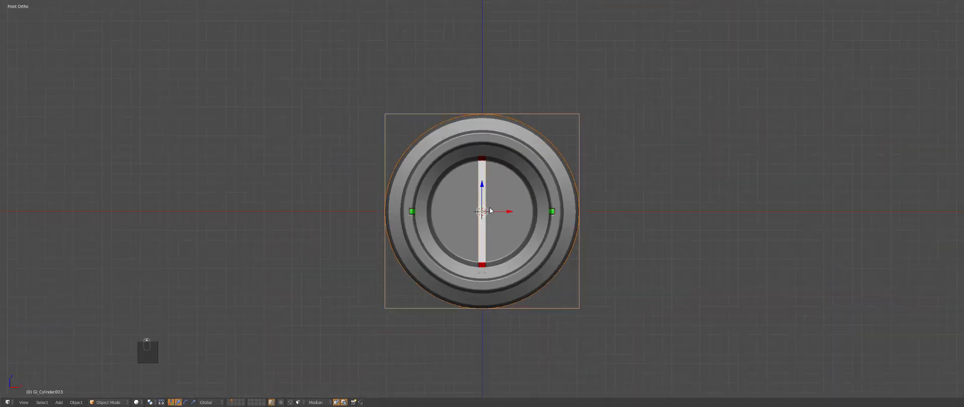
{"action": "key", "text": "a"}
{"action": "middle_click_drag", "start_coordinate": [490, 210], "coordinate": [533, 252]}
{"action": "key", "text": "a"}
{"action": "key", "text": "g"}
{"action": "right_click", "coordinate": [530, 201]}
{"action": "scroll", "coordinate": [530, 200], "scroll_direction": "down", "scroll_amount": 4}
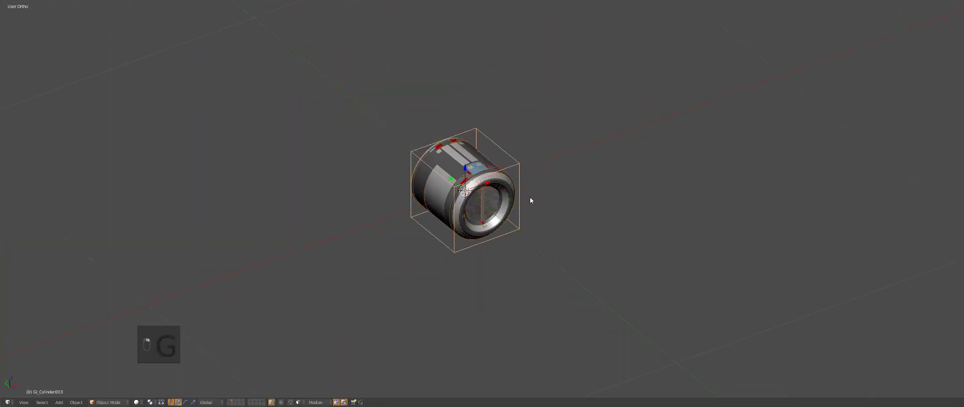
{"action": "middle_click_drag", "start_coordinate": [530, 200], "coordinate": [483, 188]}
{"action": "scroll", "coordinate": [604, 193], "scroll_direction": "down", "scroll_amount": 5}
{"action": "key", "text": "g"}
{"action": "right_click", "coordinate": [600, 190]}
{"action": "middle_click_drag", "start_coordinate": [600, 191], "coordinate": [471, 246]}
{"action": "scroll", "coordinate": [519, 235], "scroll_direction": "up", "scroll_amount": 2}
{"action": "key", "text": "g"}
{"action": "right_click", "coordinate": [575, 237]}
{"action": "key", "text": "g"}
{"action": "right_click", "coordinate": [583, 216]}
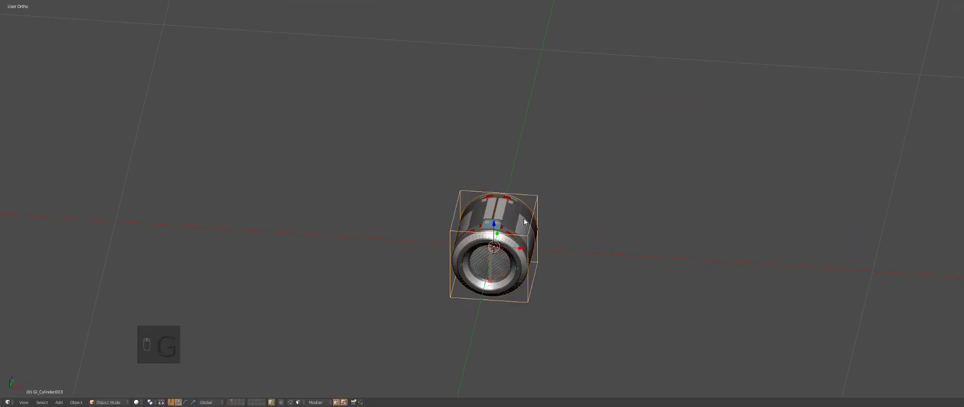
Open the cylinder group for editing, try moving its curved side panels, and close the group again
{"action": "key", "text": "ctrl+x"}
{"action": "left_click", "coordinate": [558, 242]}
{"action": "key", "text": "g"}
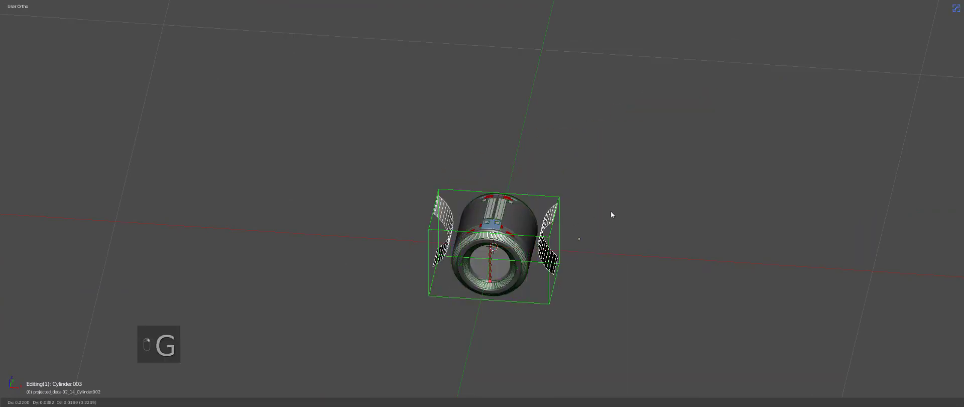
{"action": "right_click", "coordinate": [509, 229]}
{"action": "key", "text": "ctrl+x"}
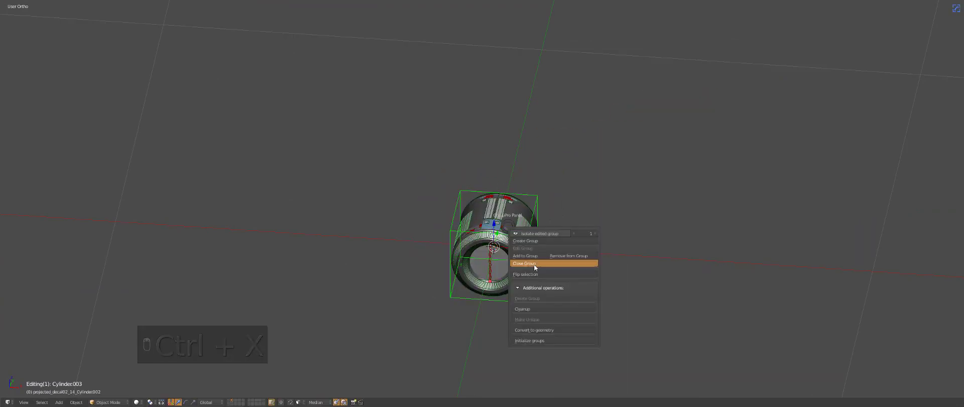
{"action": "left_click", "coordinate": [534, 264]}
Move the cylinder group to layer 1 and display that layer in front view
{"action": "key", "text": "a"}
{"action": "key", "text": "m"}
{"action": "left_click", "coordinate": [497, 232]}
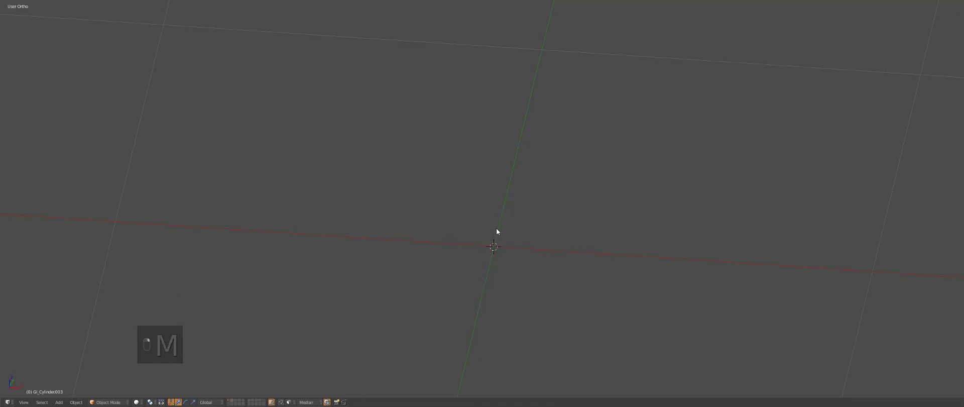
{"action": "key", "text": "1"}
{"action": "key", "text": "KP_1"}
{"action": "key", "text": "z"}
{"action": "scroll", "coordinate": [548, 241], "scroll_direction": "down", "scroll_amount": 4}
{"action": "key", "text": "z"}
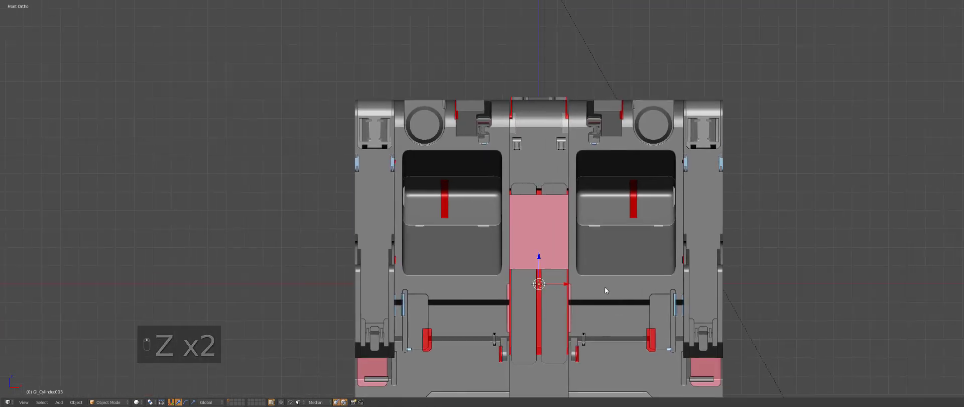
Snap the cylinder group onto the placeholder cylinder in the hull's left front round socket
{"action": "key", "text": "g"}
{"action": "left_click", "coordinate": [480, 84]}
{"action": "scroll", "coordinate": [496, 164], "scroll_direction": "up", "scroll_amount": 2}
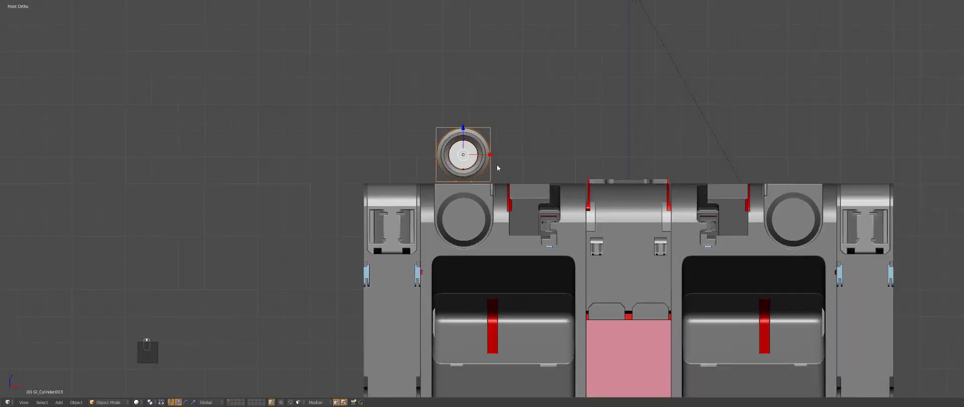
{"action": "key", "text": "shift+s"}
{"action": "right_click", "coordinate": [480, 153]}
{"action": "key", "text": "shift+s"}
{"action": "left_click", "coordinate": [419, 151]}
Hide the placeholder cylinder in the hull's front round socket
{"action": "key", "text": "z"}
{"action": "middle_click_drag", "start_coordinate": [423, 154], "coordinate": [486, 211]}
{"action": "key", "text": "z"}
{"action": "scroll", "coordinate": [490, 259], "scroll_direction": "up", "scroll_amount": 2}
{"action": "key", "text": "h"}
{"action": "scroll", "coordinate": [490, 261], "scroll_direction": "down", "scroll_amount": 2}
{"action": "scroll", "coordinate": [492, 211], "scroll_direction": "down", "scroll_amount": 2}
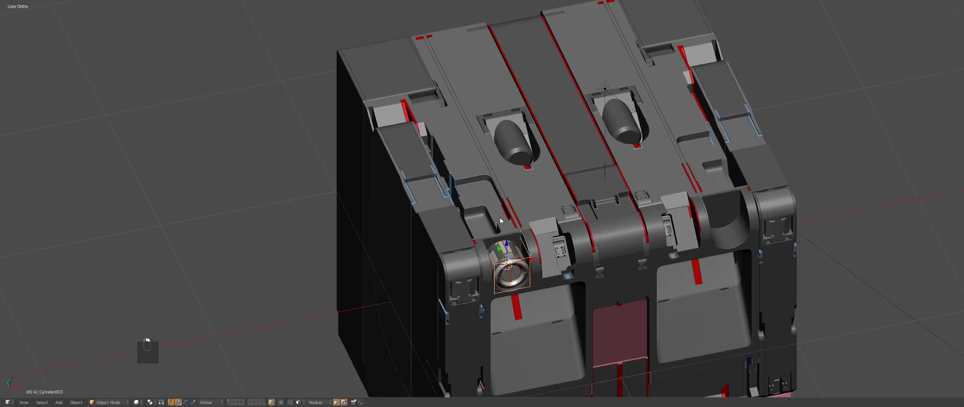
Snap the 3D cursor to the left placeholder cylinder on the hull's top, and mirror the cylinder group across X with Hard Ops
{"action": "key", "text": "shift+s"}
{"action": "left_click", "coordinate": [592, 178]}
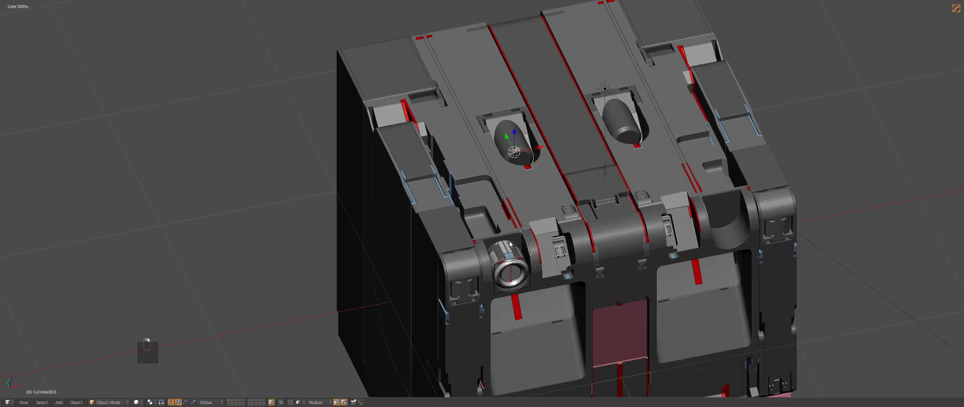
{"action": "key", "text": "q"}
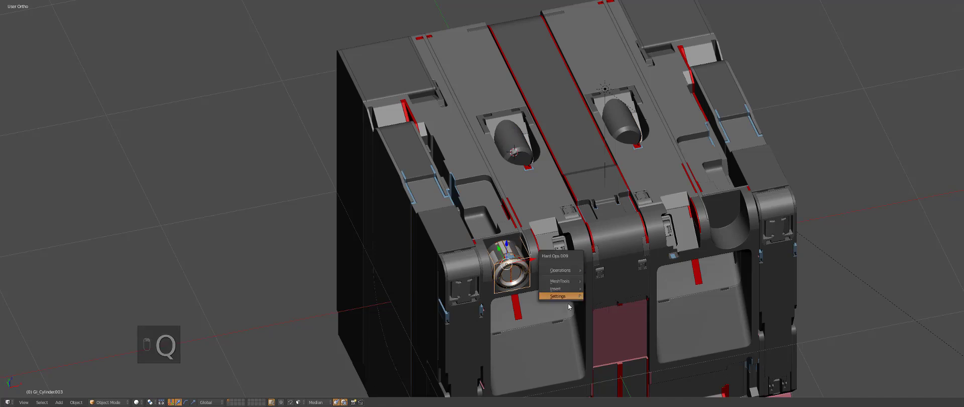
{"action": "mouse_move", "coordinate": [570, 282]}
{"action": "mouse_move", "coordinate": [639, 290]}
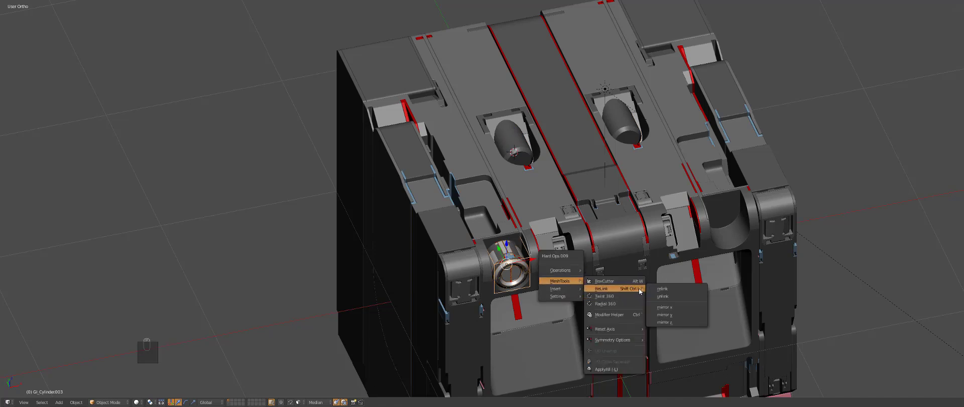
{"action": "left_click", "coordinate": [663, 308]}
{"action": "key", "text": "a"}
{"action": "scroll", "coordinate": [522, 263], "scroll_direction": "up", "scroll_amount": 3}
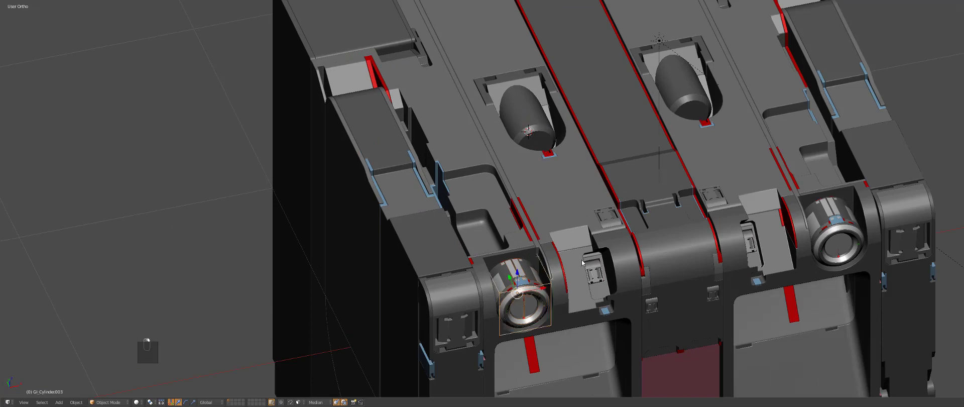
Duplicate the cylinder group and snap the copy onto the left placeholder cylinder in the hull's top recess
{"action": "key", "text": "shift+d"}
{"action": "left_click", "coordinate": [590, 214]}
{"action": "key", "text": "shift+s"}
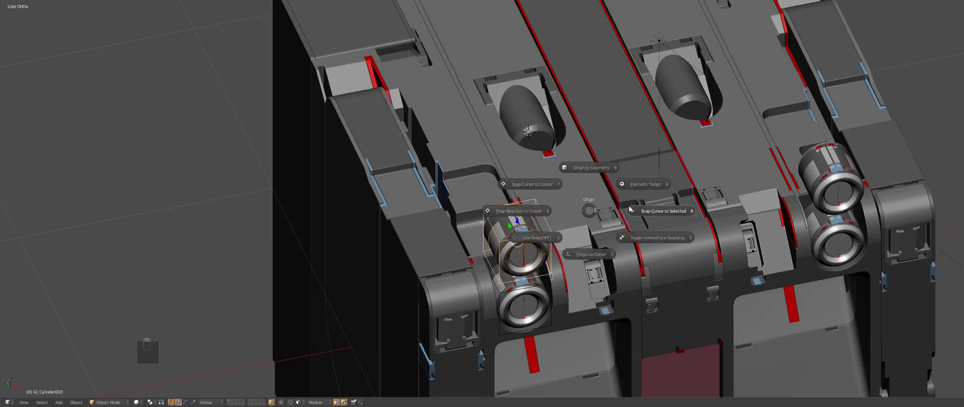
{"action": "left_click", "coordinate": [653, 211]}
{"action": "key", "text": "z"}
{"action": "key", "text": "z"}
{"action": "right_click", "coordinate": [531, 126]}
{"action": "key", "text": "shift+s"}
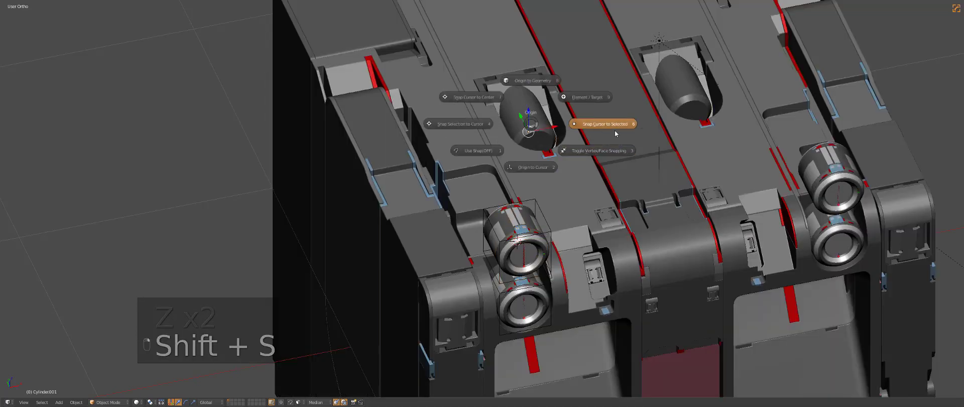
{"action": "left_click", "coordinate": [605, 126]}
{"action": "key", "text": "shift+s"}
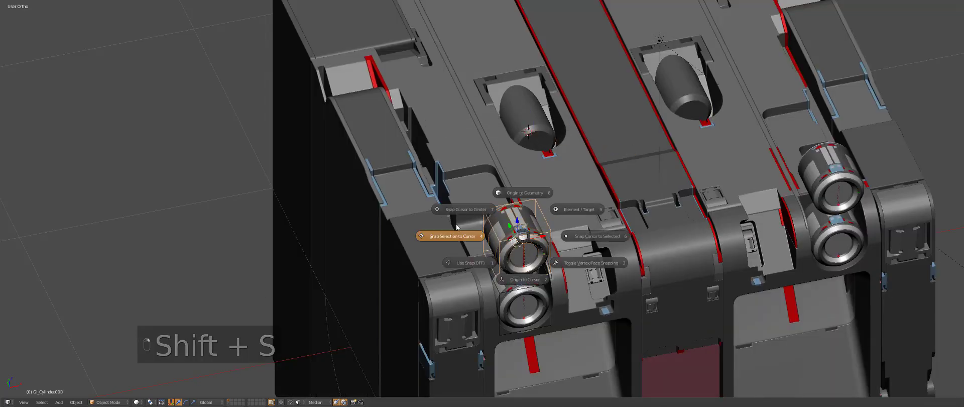
{"action": "left_click", "coordinate": [441, 231]}
Scale the copied cylinder group down to fit the top recess and hide the placeholder cylinder around it
{"action": "key", "text": "z"}
{"action": "key", "text": "z"}
{"action": "key", "text": "s"}
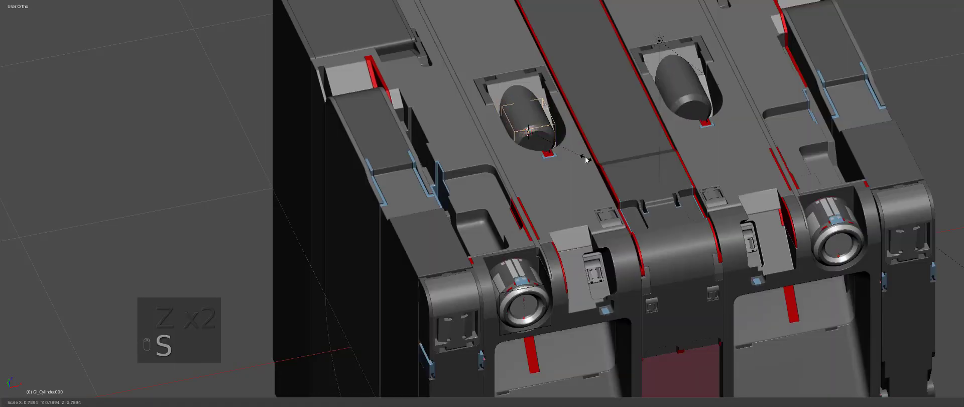
{"action": "left_click", "coordinate": [591, 162]}
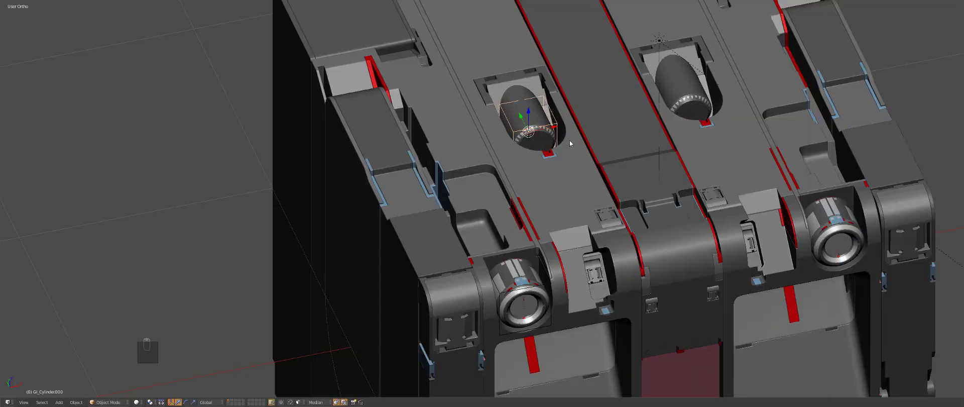
{"action": "key", "text": "z"}
{"action": "key", "text": "z"}
{"action": "scroll", "coordinate": [585, 206], "scroll_direction": "up", "scroll_amount": 3}
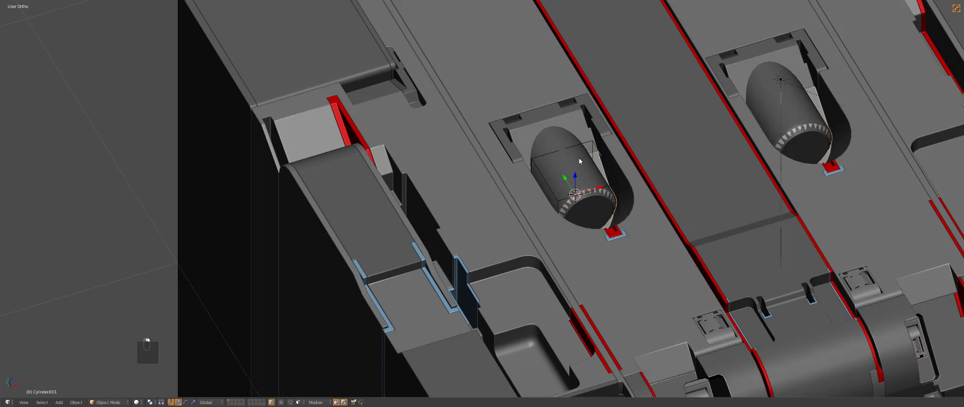
{"action": "key", "text": "h"}
Move the copied cylinder group slightly along the global Y axis within the top recess
{"action": "middle_click_drag", "start_coordinate": [578, 158], "coordinate": [593, 218]}
{"action": "key", "text": "g"}
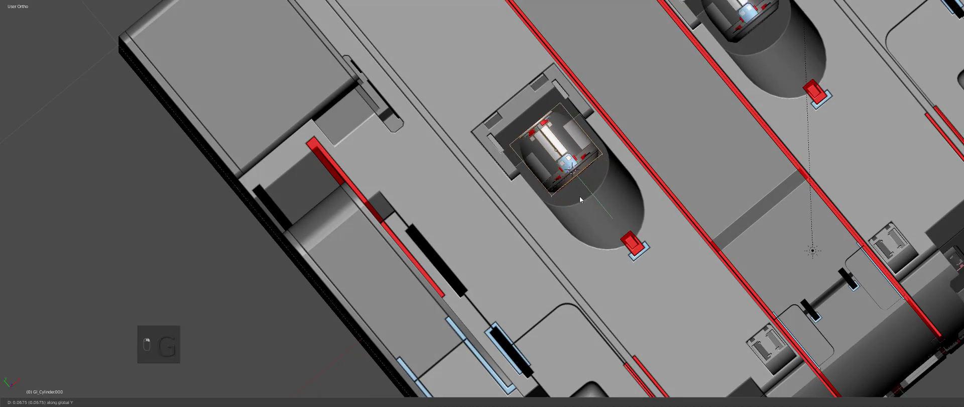
{"action": "left_click", "coordinate": [595, 213]}
{"action": "scroll", "coordinate": [596, 213], "scroll_direction": "down", "scroll_amount": 2}
Make the copied cylinder group unique while working in top view
{"action": "key", "text": "KP_7"}
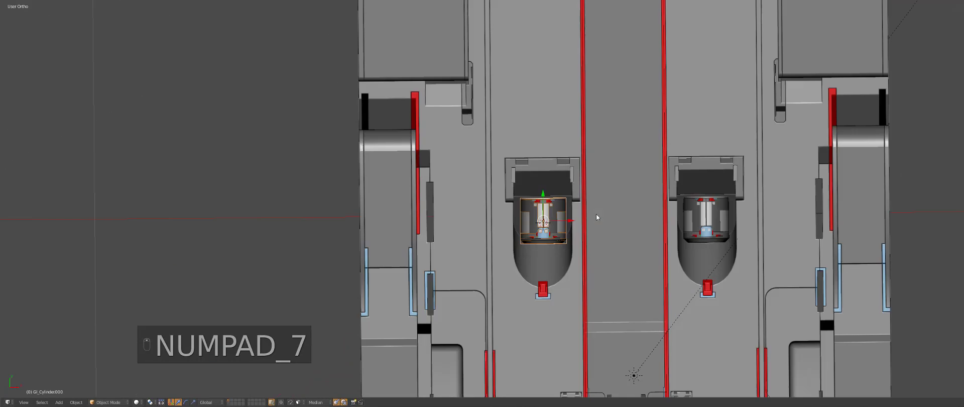
{"action": "scroll", "coordinate": [595, 213], "scroll_direction": "up", "scroll_amount": 3}
{"action": "key", "text": "ctrl+x"}
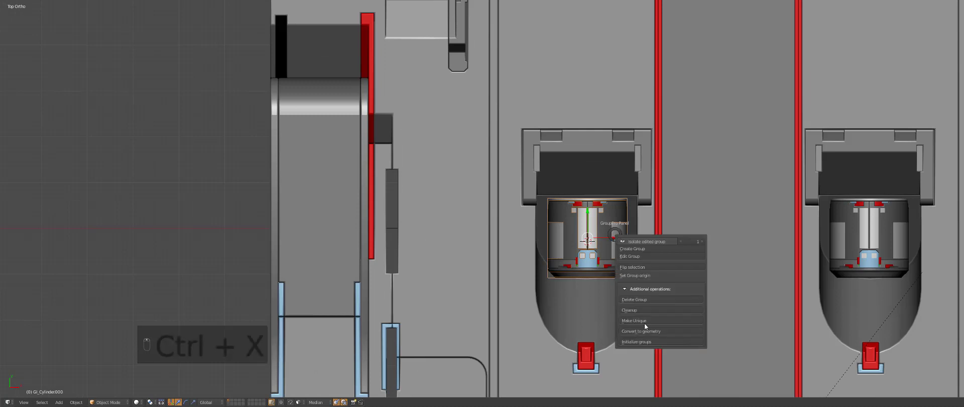
{"action": "left_click", "coordinate": [644, 324]}
Open the copied cylinder group in the left top recess for editing
{"action": "scroll", "coordinate": [521, 276], "scroll_direction": "up", "scroll_amount": 4}
{"action": "key", "text": "a"}
{"action": "key", "text": "a"}
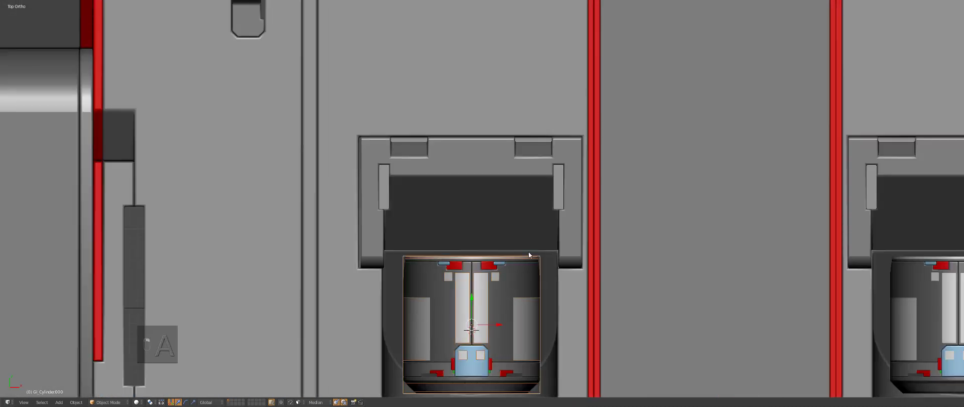
{"action": "middle_click_drag", "start_coordinate": [529, 255], "coordinate": [569, 195], "text": "shift"}
{"action": "key", "text": "ctrl+x"}
{"action": "left_click", "coordinate": [586, 214]}
Try joining the dark shell pieces inside the cylinder group into one mesh object
{"action": "key", "text": "z"}
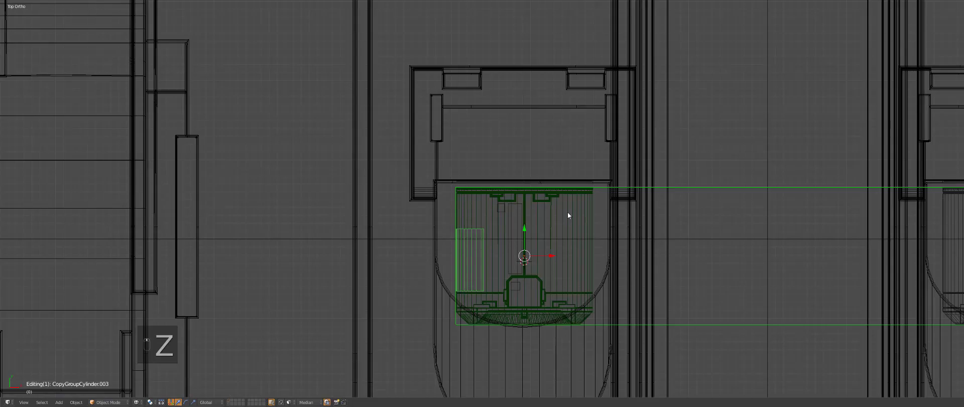
{"action": "scroll", "coordinate": [568, 212], "scroll_direction": "up", "scroll_amount": 3}
{"action": "key", "text": "z"}
{"action": "key", "text": "Tab"}
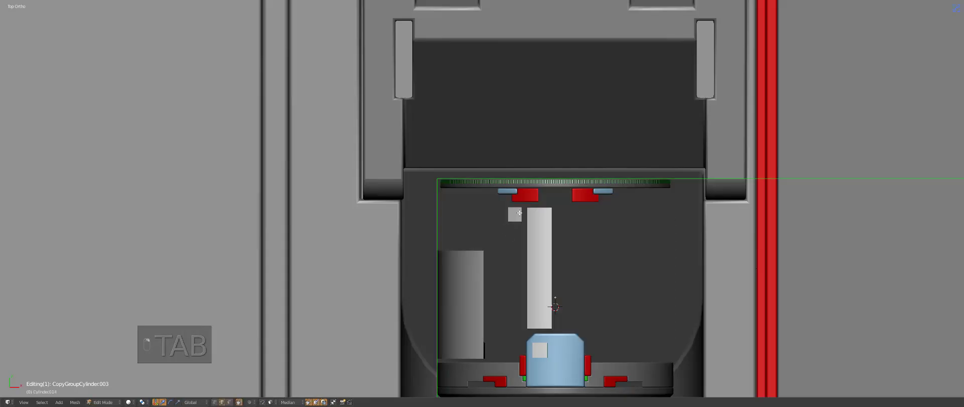
{"action": "key", "text": "Tab"}
{"action": "key", "text": "a"}
{"action": "key", "text": "a"}
{"action": "key", "text": "a"}
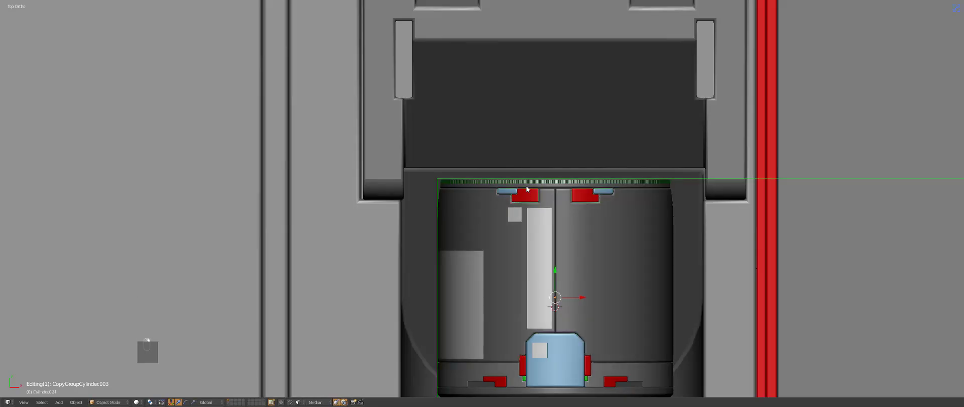
{"action": "right_click", "coordinate": [480, 214]}
{"action": "key", "text": "ctrl+j"}
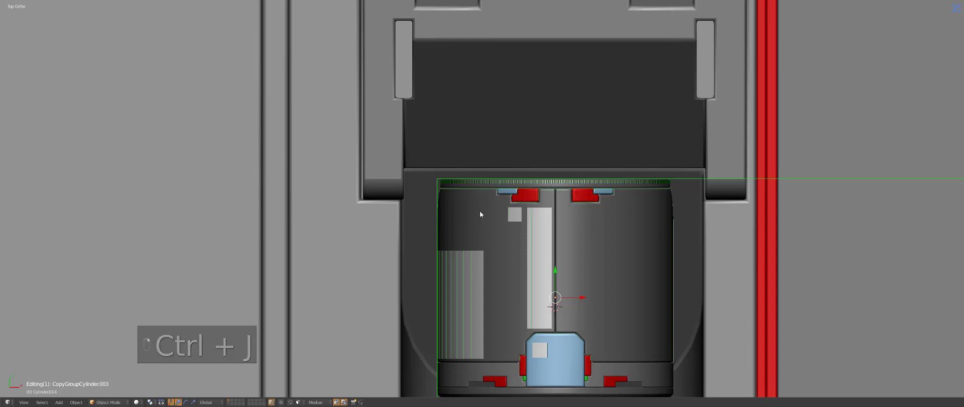
Reveal the joined shell's hidden geometry and try moving its upper vertex rows along the global Y axis
{"action": "key", "text": "Tab"}
{"action": "key", "text": "z"}
{"action": "key", "text": "alt+h"}
{"action": "key", "text": "a"}
{"action": "key", "text": "ctrl+Tab"}
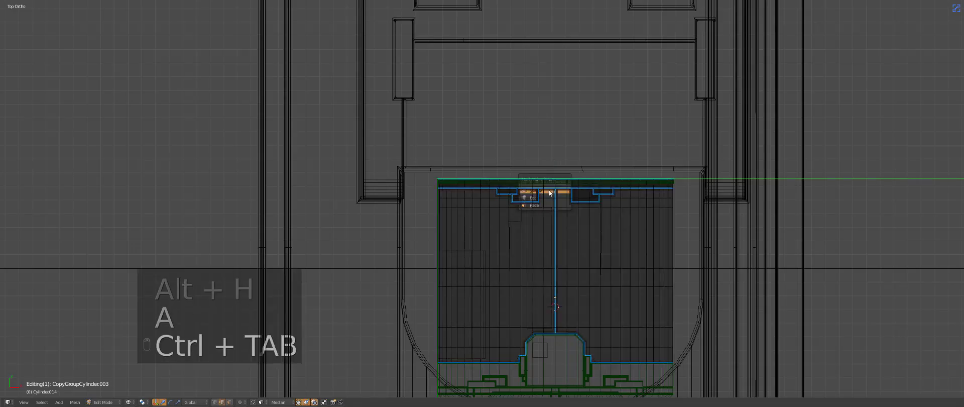
{"action": "key", "text": "a"}
{"action": "key", "text": "a"}
{"action": "key", "text": "b"}
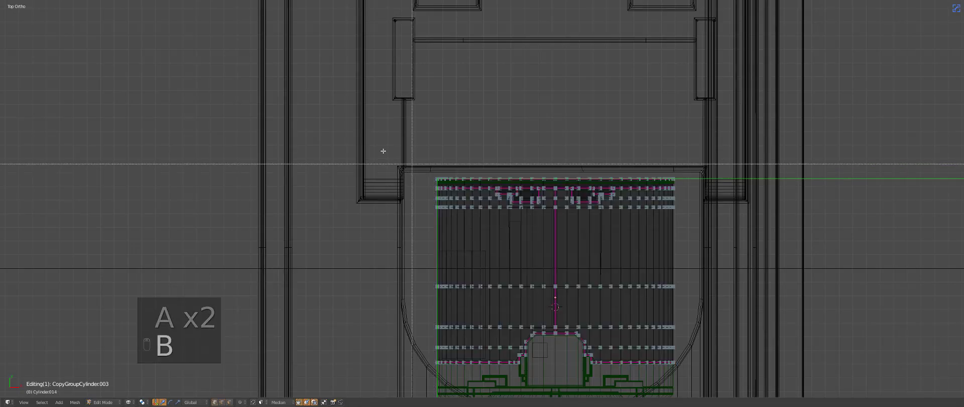
{"action": "left_click_drag", "start_coordinate": [383, 151], "coordinate": [706, 263]}
{"action": "key", "text": "z"}
{"action": "scroll", "coordinate": [573, 261], "scroll_direction": "down", "scroll_amount": 10}
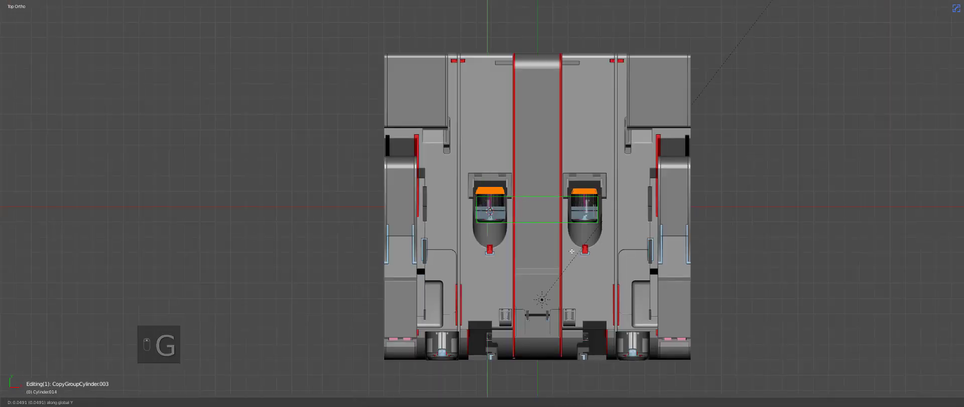
Leave mesh editing and compare the left front cylinder group with the edited recess cylinder
{"action": "key", "text": "Tab"}
{"action": "right_click", "coordinate": [519, 256]}
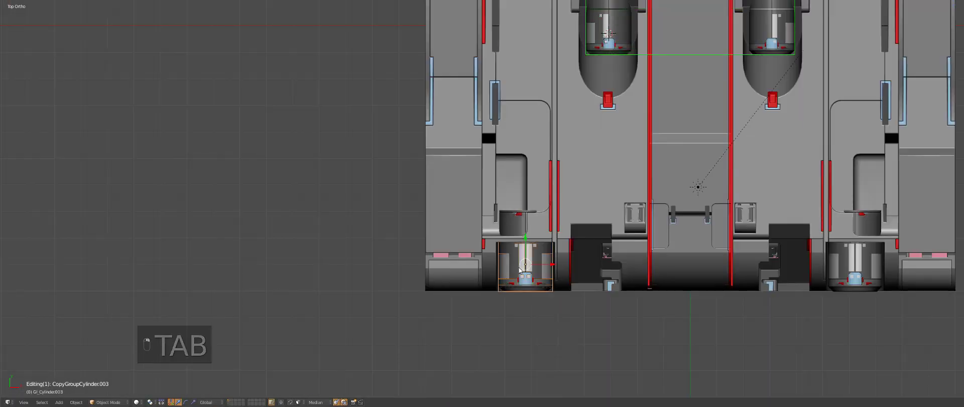
{"action": "key", "text": "Escape"}
{"action": "key", "text": "Tab"}
{"action": "scroll", "coordinate": [627, 131], "scroll_direction": "down", "scroll_amount": 3}
{"action": "middle_click_drag", "start_coordinate": [609, 108], "coordinate": [602, 146], "text": "shift"}
{"action": "key", "text": "z"}
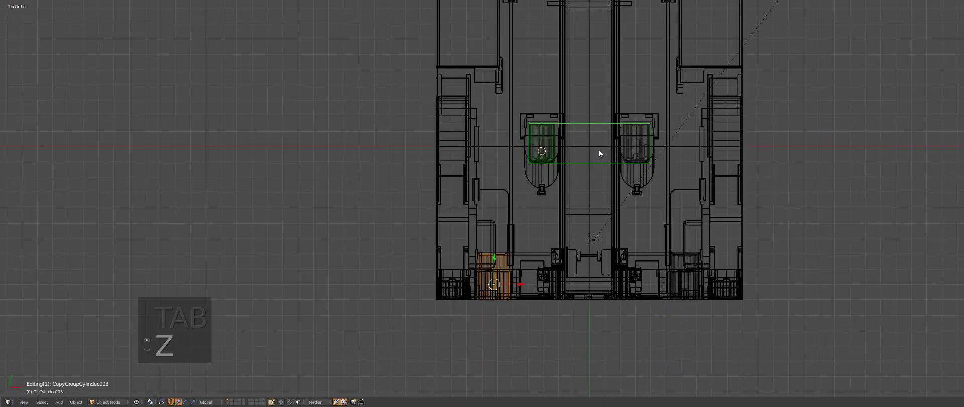
Undo the shell stretching and joining back to before the cylinder group was opened for editing
{"action": "key", "text": "ctrl+z"}
{"action": "key", "text": "ctrl+z"}
{"action": "key", "text": "ctrl+z"}
{"action": "key", "text": "ctrl+z"}
{"action": "key", "text": "ctrl+z"}
{"action": "key", "text": "ctrl+z"}
{"action": "key", "text": "ctrl+z"}
{"action": "key", "text": "ctrl+z"}
{"action": "key", "text": "ctrl+z"}
{"action": "key", "text": "ctrl+z"}
{"action": "key", "text": "ctrl+z"}
{"action": "key", "text": "ctrl+z"}
{"action": "key", "text": "ctrl+z"}
{"action": "key", "text": "ctrl+z"}
{"action": "key", "text": "ctrl+z"}
{"action": "key", "text": "ctrl+z"}
{"action": "key", "text": "ctrl+z"}
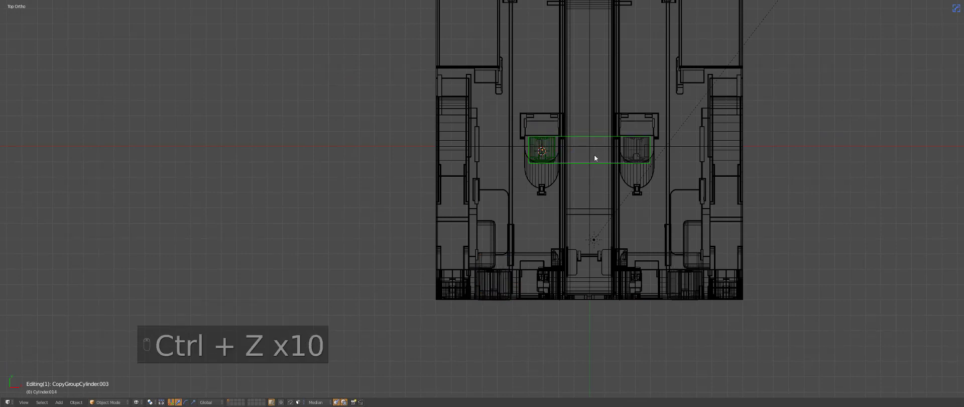
{"action": "key", "text": "z"}
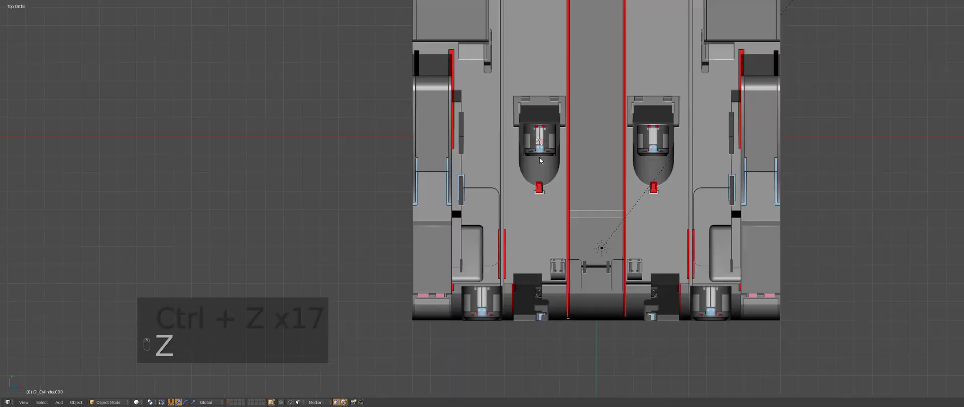
Select the cylinder group in the left top recess and make it unique again
{"action": "scroll", "coordinate": [540, 132], "scroll_direction": "up", "scroll_amount": 2}
{"action": "right_click", "coordinate": [539, 132]}
{"action": "key", "text": "g"}
{"action": "key", "text": "ctrl+x"}
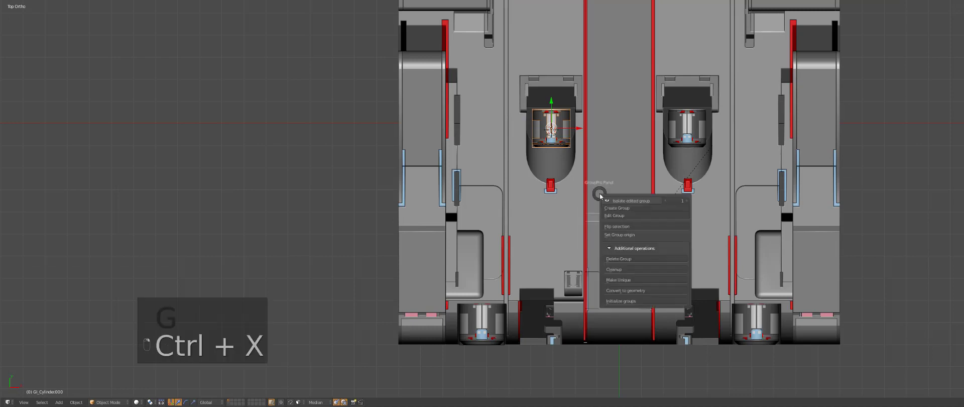
{"action": "left_click", "coordinate": [629, 279]}
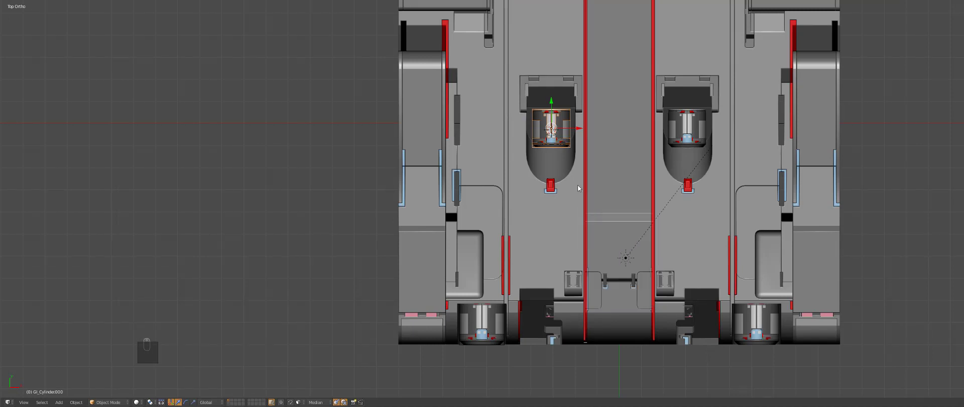
Open the unique cylinder group for editing and join its dark shell pieces into one object
{"action": "key", "text": "ctrl+x"}
{"action": "left_click", "coordinate": [578, 167]}
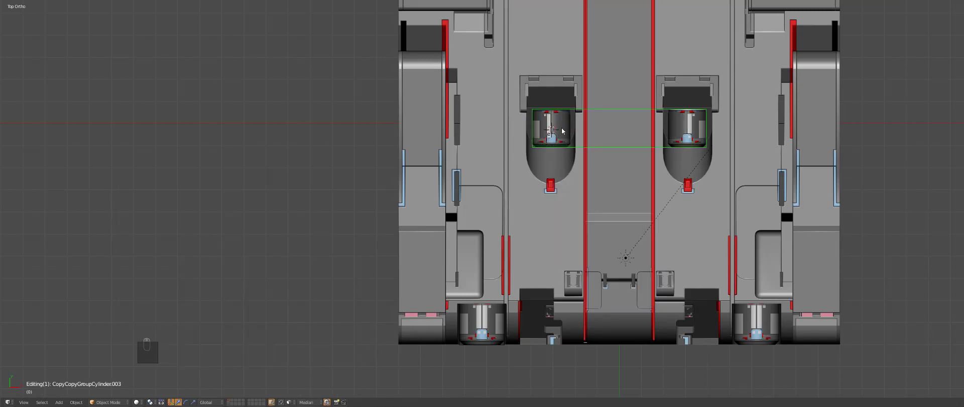
{"action": "key", "text": "g"}
{"action": "scroll", "coordinate": [566, 166], "scroll_direction": "up", "scroll_amount": 4}
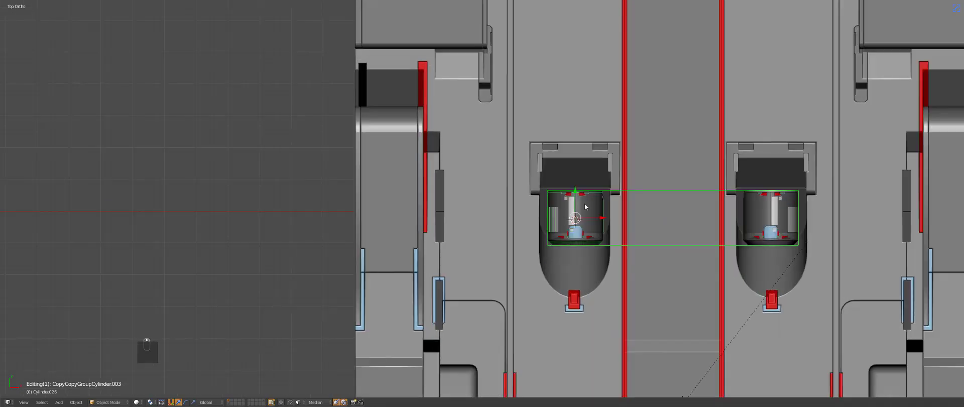
{"action": "key", "text": "z"}
{"action": "key", "text": "z"}
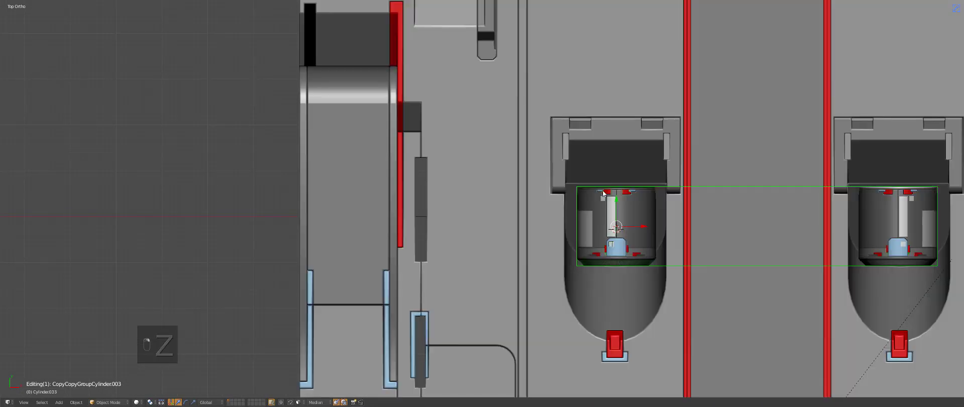
{"action": "scroll", "coordinate": [603, 196], "scroll_direction": "up", "scroll_amount": 8}
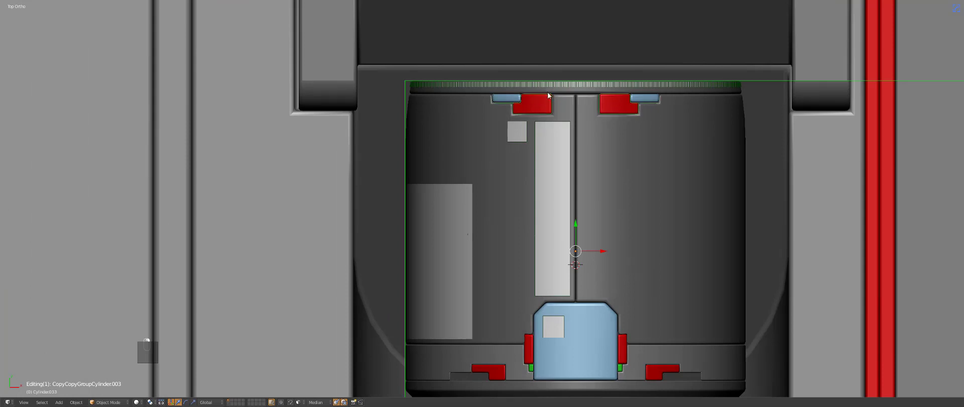
{"action": "right_click", "coordinate": [509, 147]}
{"action": "key", "text": "ctrl+j"}
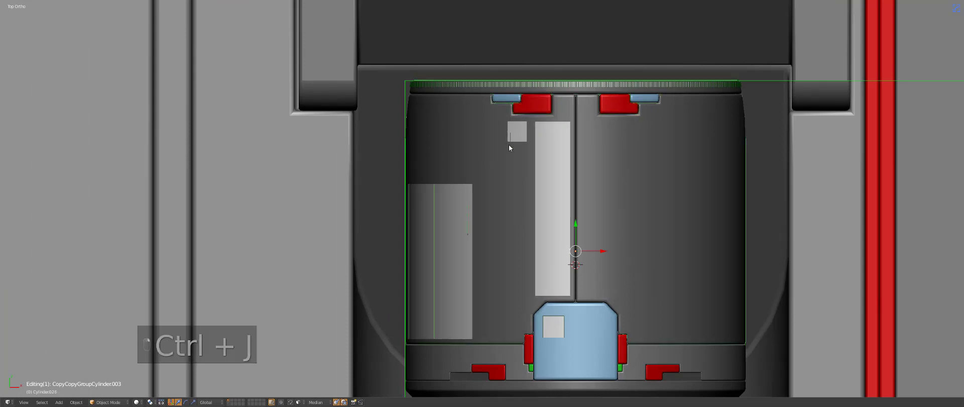
Enter mesh editing on the joined shell and reveal its hidden geometry
{"action": "key", "text": "Tab"}
{"action": "key", "text": "z"}
{"action": "scroll", "coordinate": [516, 145], "scroll_direction": "down", "scroll_amount": 1}
{"action": "key", "text": "ctrl+Tab"}
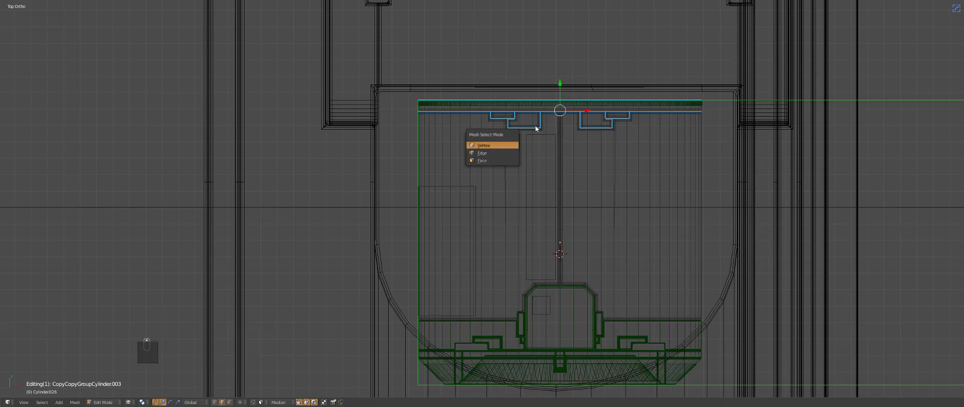
{"action": "key", "text": "alt+h"}
Select the shell's upper vertex rows and move them along the global Y axis to lengthen the cylinder toward the hatch
{"action": "key", "text": "ctrl+Tab"}
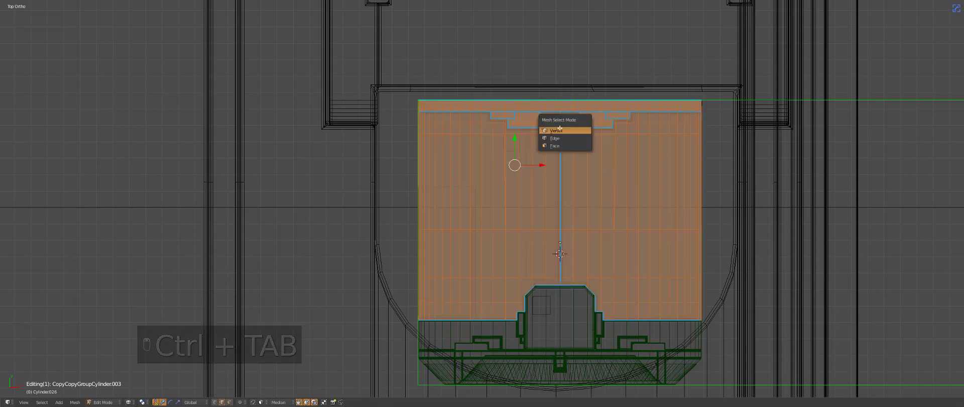
{"action": "key", "text": "z"}
{"action": "key", "text": "a"}
{"action": "key", "text": "z"}
{"action": "key", "text": "a"}
{"action": "key", "text": "a"}
{"action": "key", "text": "a"}
{"action": "key", "text": "b"}
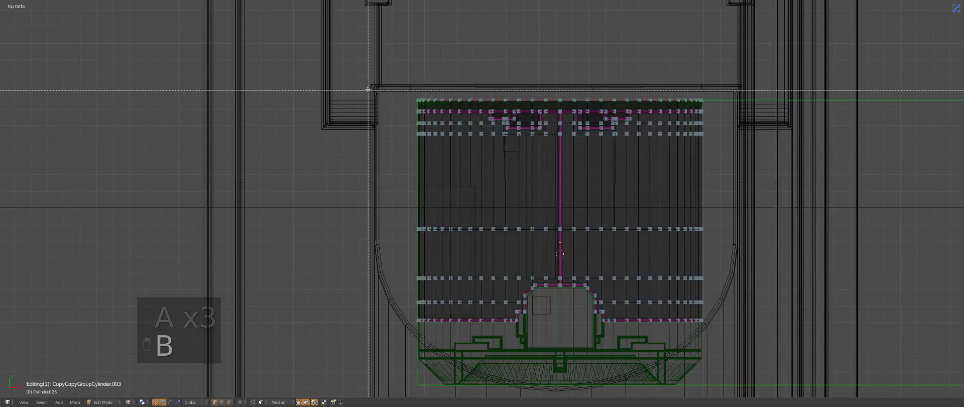
{"action": "left_click_drag", "start_coordinate": [367, 89], "coordinate": [732, 184]}
{"action": "key", "text": "z"}
{"action": "scroll", "coordinate": [668, 214], "scroll_direction": "down", "scroll_amount": 2}
{"action": "key", "text": "g"}
{"action": "key", "text": "y"}
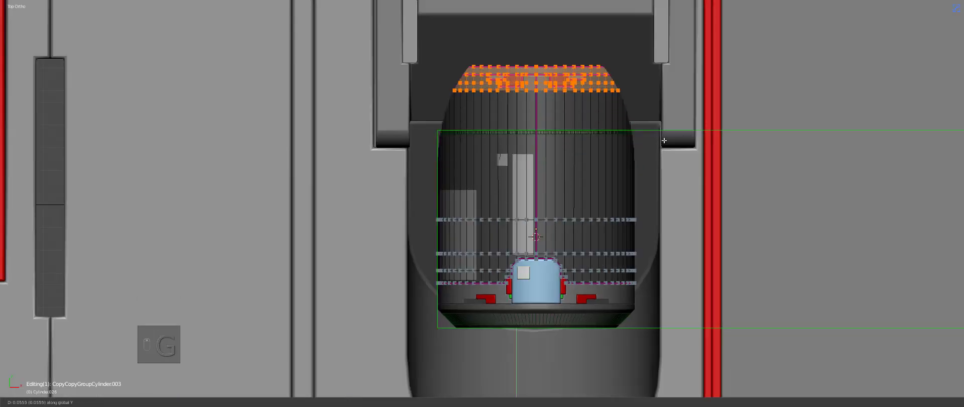
{"action": "left_click", "coordinate": [671, 116]}
{"action": "key", "text": "Tab"}
{"action": "key", "text": "z"}
Duplicate the long white decal strip along the Y axis onto the lengthened part of the shell
{"action": "scroll", "coordinate": [533, 191], "scroll_direction": "down", "scroll_amount": 8}
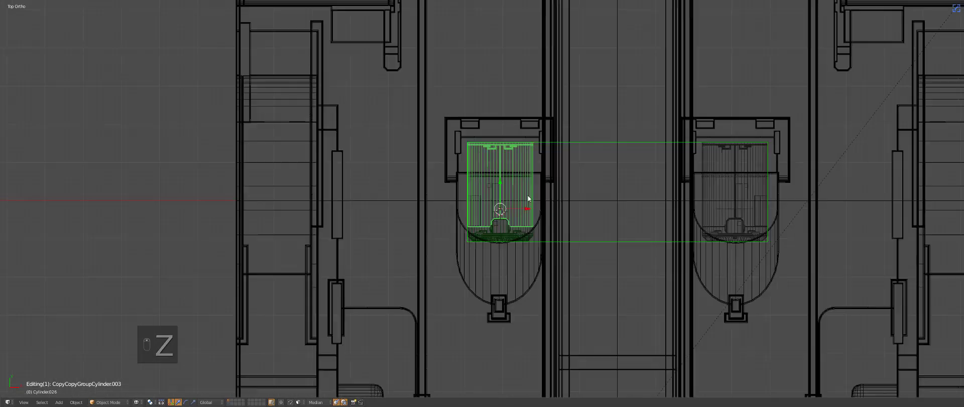
{"action": "key", "text": "z"}
{"action": "scroll", "coordinate": [518, 206], "scroll_direction": "up", "scroll_amount": 8}
{"action": "key", "text": "z"}
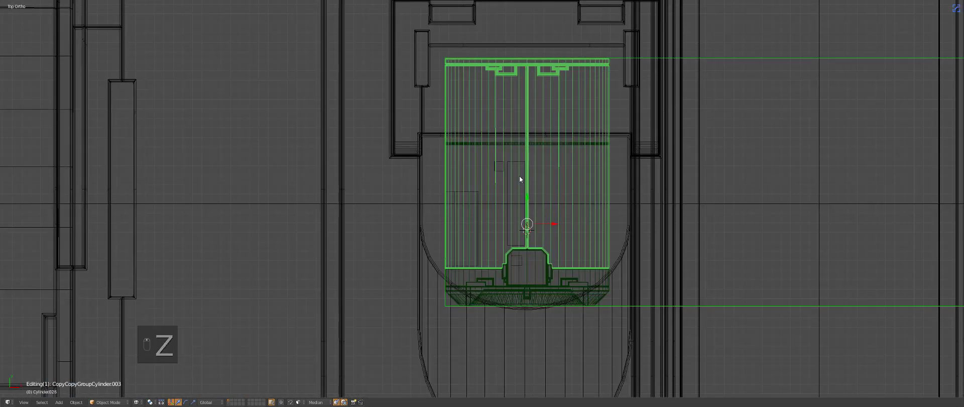
{"action": "key", "text": "z"}
{"action": "key", "text": "shift+d"}
{"action": "key", "text": "y"}
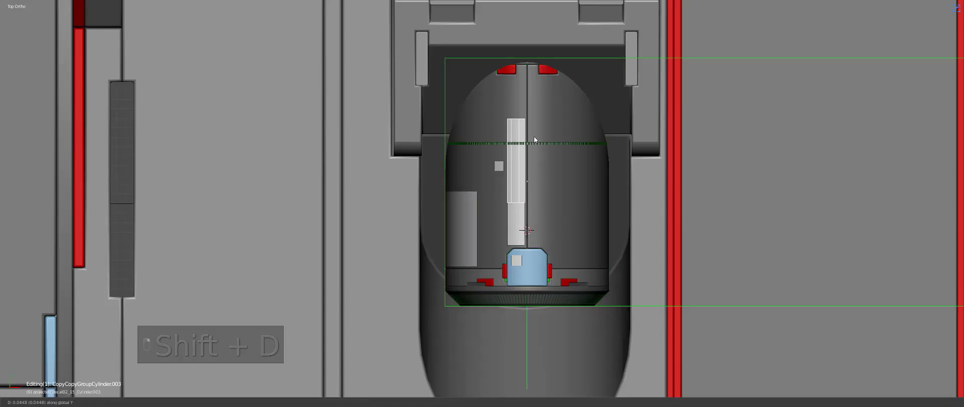
{"action": "left_click", "coordinate": [537, 108]}
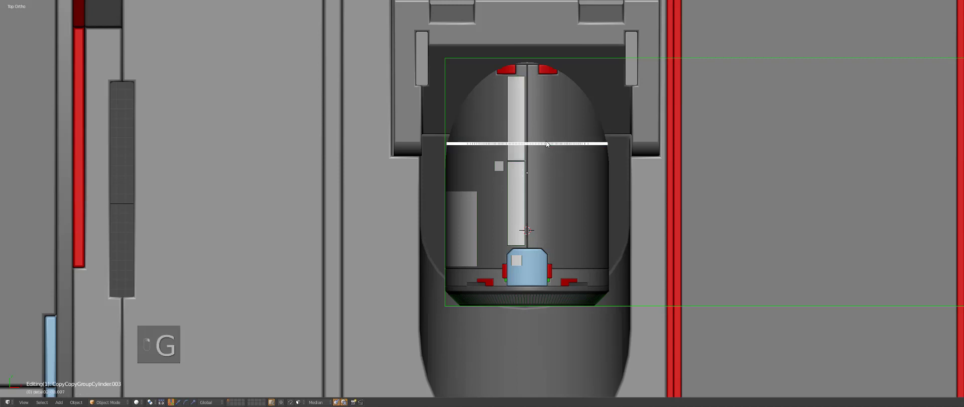
Move the thin ring along Y to the shell's extended end and duplicate it back to where the two strips meet
{"action": "key", "text": "g"}
{"action": "key", "text": "y"}
{"action": "left_click", "coordinate": [558, 76]}
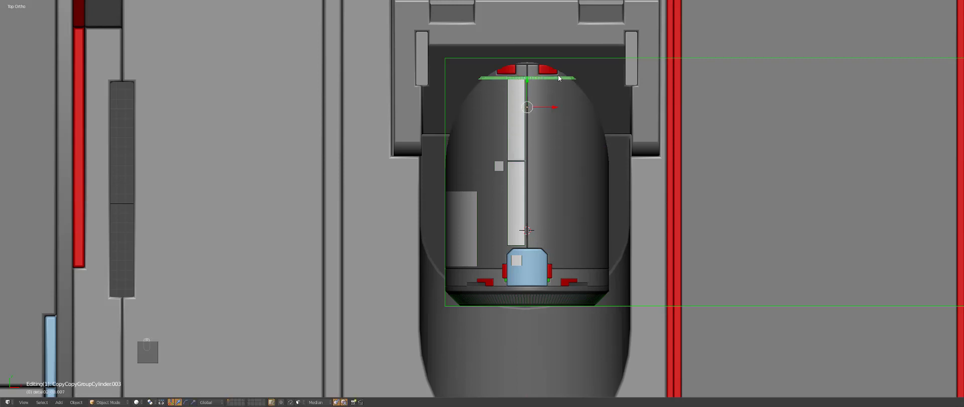
{"action": "key", "text": "shift+d"}
{"action": "key", "text": "y"}
{"action": "left_click", "coordinate": [567, 160]}
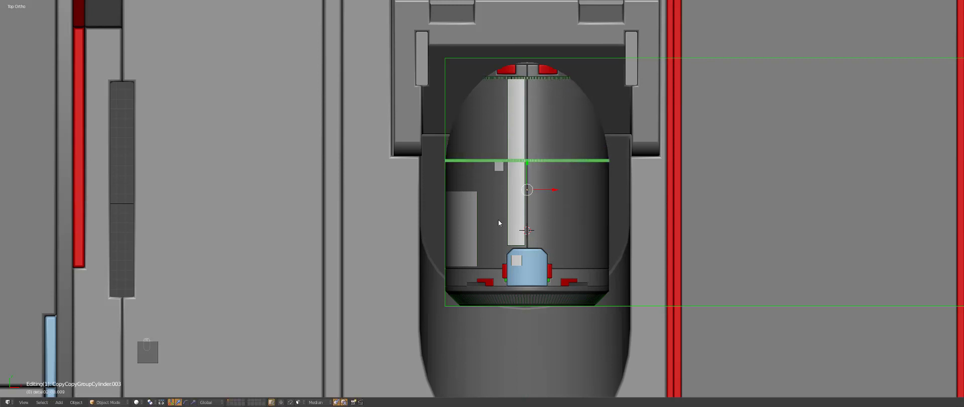
Shift the lower white strip and the small square decal along Y to clear the duplicated ring
{"action": "key", "text": "g"}
{"action": "key", "text": "g"}
{"action": "left_click", "coordinate": [525, 191]}
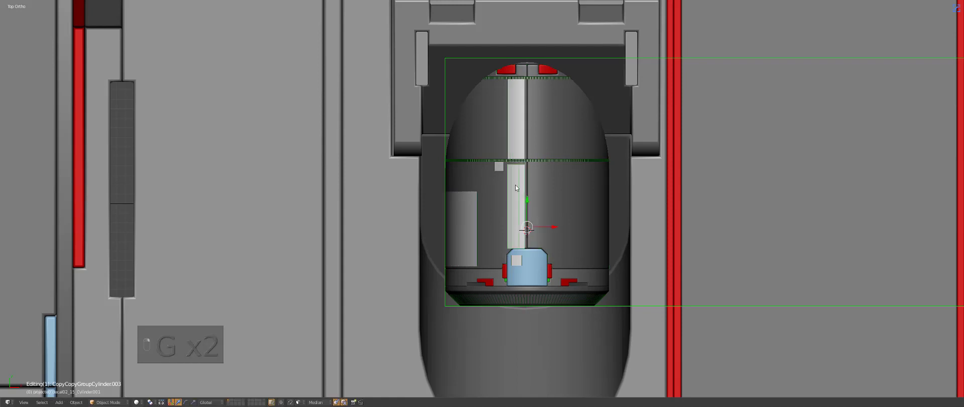
{"action": "key", "text": "a"}
{"action": "right_click", "coordinate": [494, 165]}
{"action": "key", "text": "g"}
{"action": "key", "text": "y"}
{"action": "left_click", "coordinate": [501, 171]}
Close the edited cylinder group and examine the lengthened cylinders in the hull's top recesses
{"action": "key", "text": "ctrl+x"}
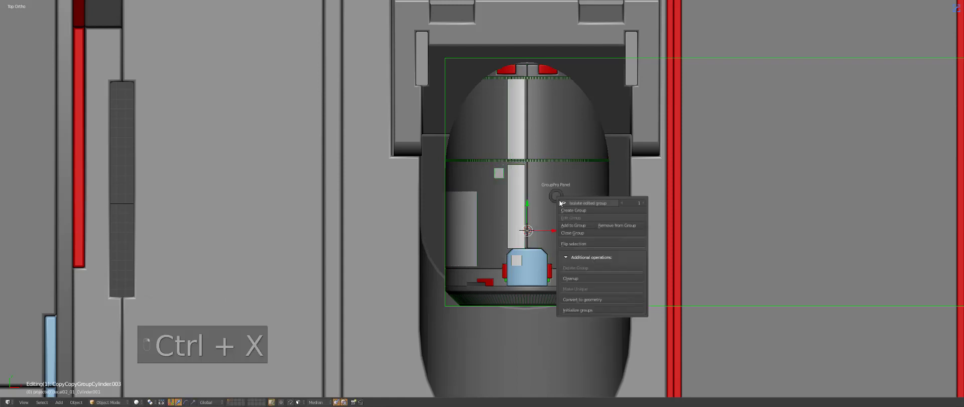
{"action": "left_click", "coordinate": [578, 232]}
{"action": "scroll", "coordinate": [550, 231], "scroll_direction": "down", "scroll_amount": 5}
{"action": "key", "text": "a"}
{"action": "middle_click_drag", "start_coordinate": [550, 231], "coordinate": [503, 221]}
{"action": "key", "text": "z"}
{"action": "key", "text": "z"}
{"action": "middle_click_drag", "start_coordinate": [537, 149], "coordinate": [553, 200], "text": "shift"}
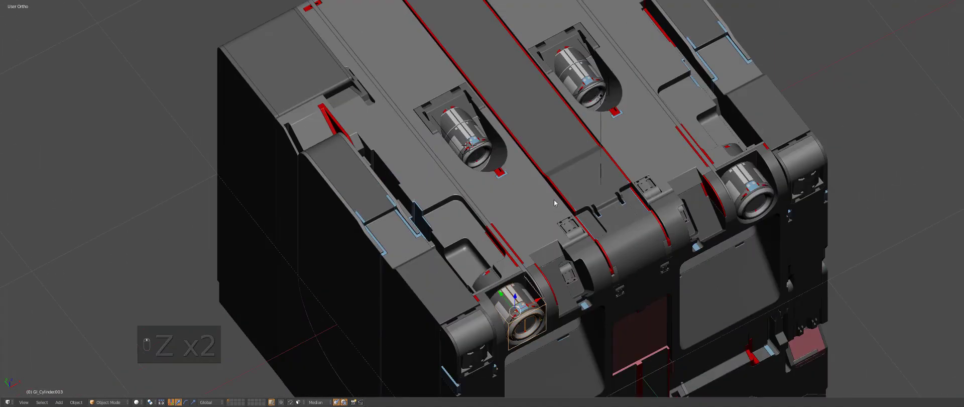
Select the left top-recess cylinder group and raise it along the Z axis clear of the hull
{"action": "key", "text": "z"}
{"action": "right_click", "coordinate": [502, 144]}
{"action": "key", "text": "z"}
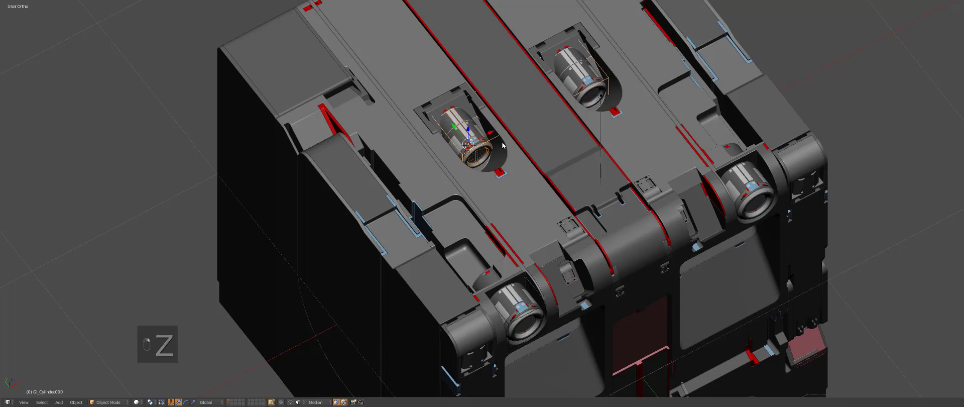
{"action": "scroll", "coordinate": [502, 145], "scroll_direction": "down", "scroll_amount": 2}
{"action": "middle_click_drag", "start_coordinate": [514, 174], "coordinate": [538, 213], "text": "shift"}
{"action": "scroll", "coordinate": [537, 213], "scroll_direction": "up", "scroll_amount": 1}
{"action": "key", "text": "g"}
{"action": "key", "text": "z"}
{"action": "left_click", "coordinate": [540, 154]}
Open the raised cylinder group for editing in wireframe display
{"action": "key", "text": "ctrl+x"}
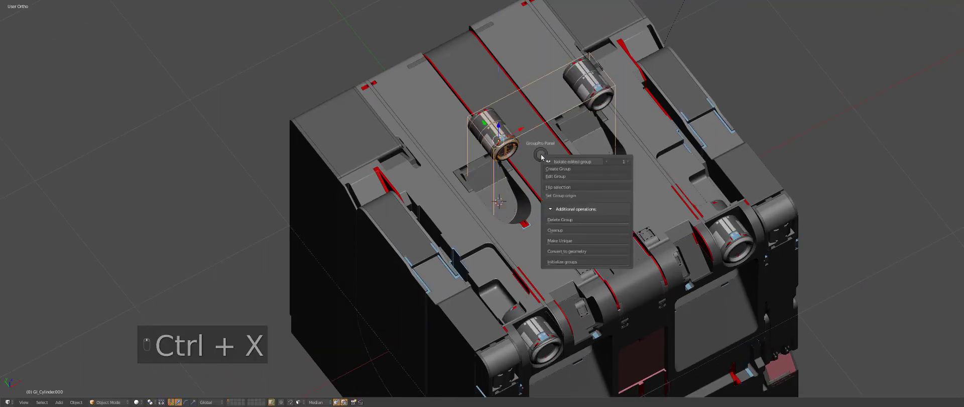
{"action": "left_click", "coordinate": [558, 178]}
{"action": "key", "text": "z"}
{"action": "middle_click_drag", "start_coordinate": [554, 184], "coordinate": [508, 165]}
{"action": "scroll", "coordinate": [508, 165], "scroll_direction": "up", "scroll_amount": 3}
{"action": "key", "text": "a"}
{"action": "key", "text": "a"}
{"action": "key", "text": "a"}
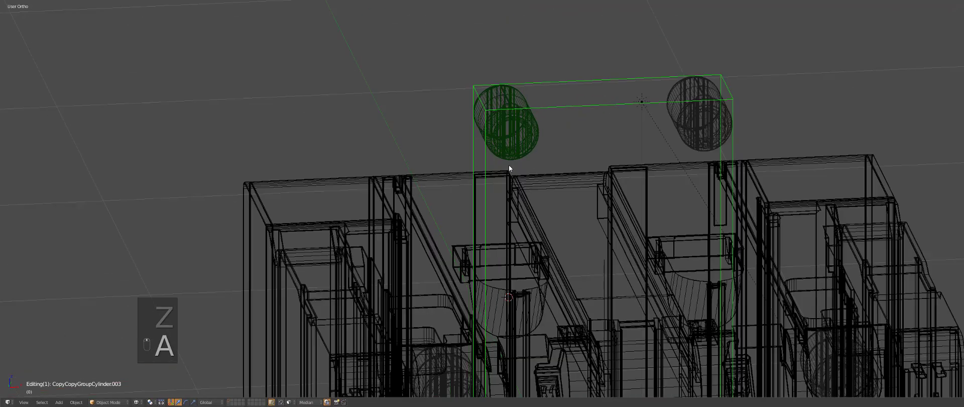
Select all parts of the raised cylinder group, copy them and remove them from the group
{"action": "key", "text": "a"}
{"action": "mouse_move", "coordinate": [583, 90]}
{"action": "left_mouse_down", "text": "ctrl"}
{"action": "mouse_move", "coordinate": [420, 86]}
{"action": "mouse_move", "coordinate": [555, 157]}
{"action": "mouse_move", "coordinate": [583, 124]}
{"action": "left_mouse_up", "text": "ctrl"}
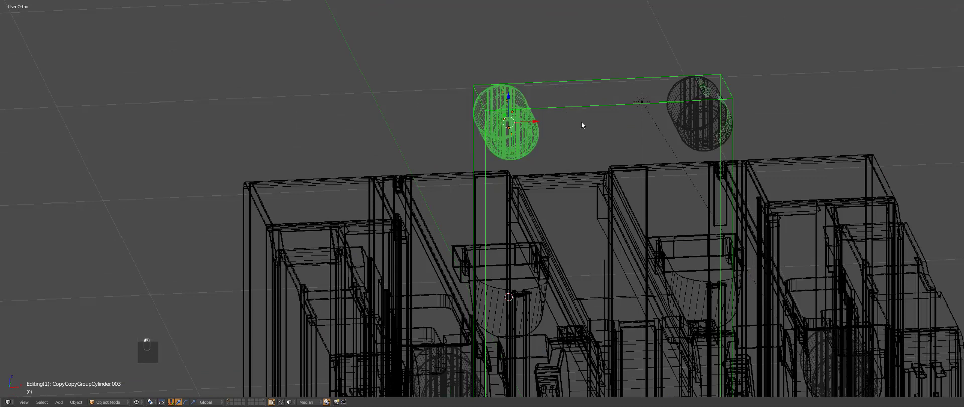
{"action": "key", "text": "ctrl+c"}
{"action": "key", "text": "ctrl+x"}
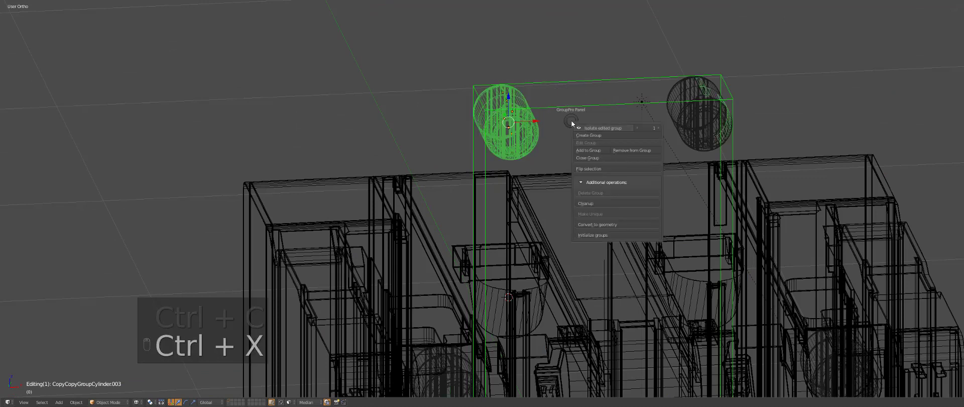
{"action": "left_click", "coordinate": [625, 149]}
{"action": "key", "text": "ctrl+c"}
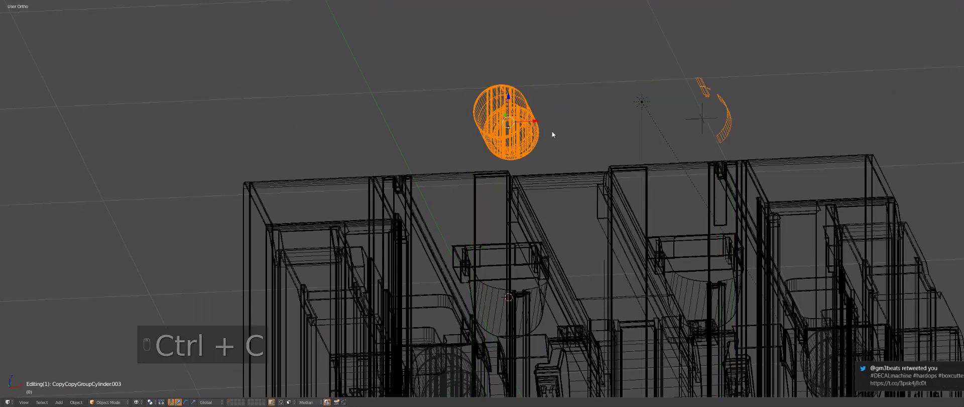
{"action": "key", "text": "z"}
{"action": "scroll", "coordinate": [552, 133], "scroll_direction": "down", "scroll_amount": 3}
{"action": "middle_click_drag", "start_coordinate": [552, 132], "coordinate": [542, 166]}
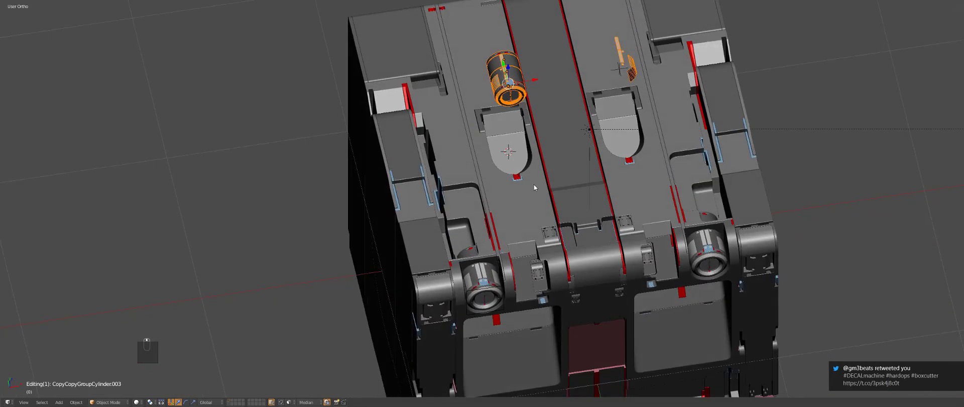
Undo the group removal, the lift out of the hull and the earlier edits to the recess cylinders' group
{"action": "key", "text": "ctrl+z"}
{"action": "key", "text": "ctrl+z"}
{"action": "key", "text": "ctrl+z"}
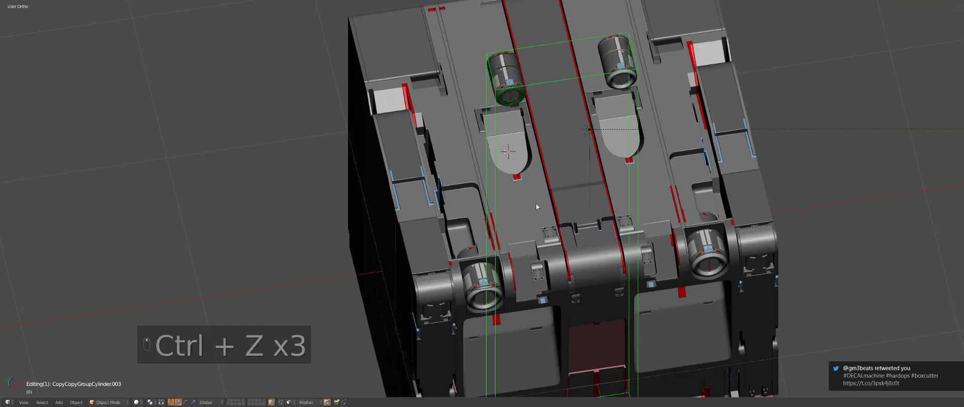
{"action": "key", "text": "ctrl+z"}
{"action": "key", "text": "ctrl+z"}
{"action": "key", "text": "ctrl+z"}
{"action": "key", "text": "ctrl+z"}
{"action": "key", "text": "ctrl+z"}
{"action": "key", "text": "ctrl+z"}
{"action": "key", "text": "ctrl+z"}
{"action": "key", "text": "ctrl+z"}
{"action": "key", "text": "ctrl+z"}
{"action": "key", "text": "ctrl+z"}
{"action": "key", "text": "ctrl+z"}
{"action": "key", "text": "ctrl+z"}
{"action": "key", "text": "ctrl+z"}
{"action": "key", "text": "ctrl+z"}
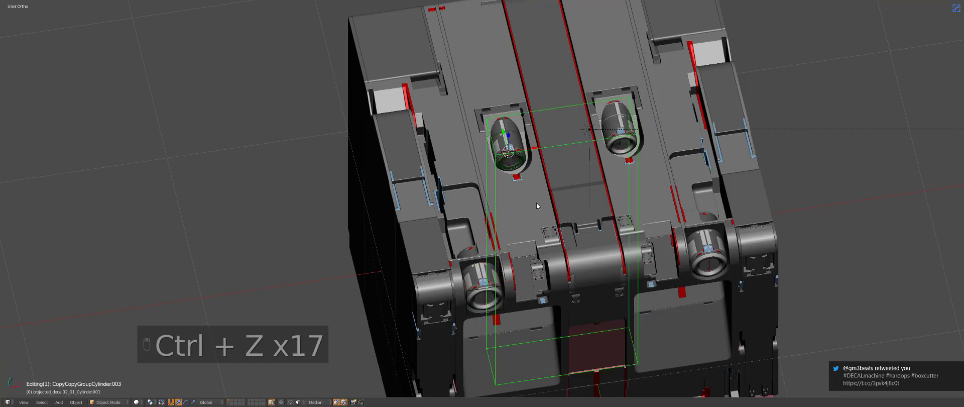
{"action": "key", "text": "ctrl+z"}
{"action": "key", "text": "ctrl+z"}
{"action": "key", "text": "ctrl+z"}
{"action": "key", "text": "ctrl+z"}
{"action": "key", "text": "ctrl+z"}
{"action": "key", "text": "ctrl+z"}
{"action": "key", "text": "ctrl+z"}
{"action": "key", "text": "ctrl+z"}
{"action": "key", "text": "ctrl+z"}
{"action": "key", "text": "ctrl+z"}
{"action": "key", "text": "ctrl+z"}
{"action": "key", "text": "ctrl+z"}
{"action": "key", "text": "ctrl+z"}
{"action": "key", "text": "ctrl+z"}
{"action": "key", "text": "ctrl+z"}
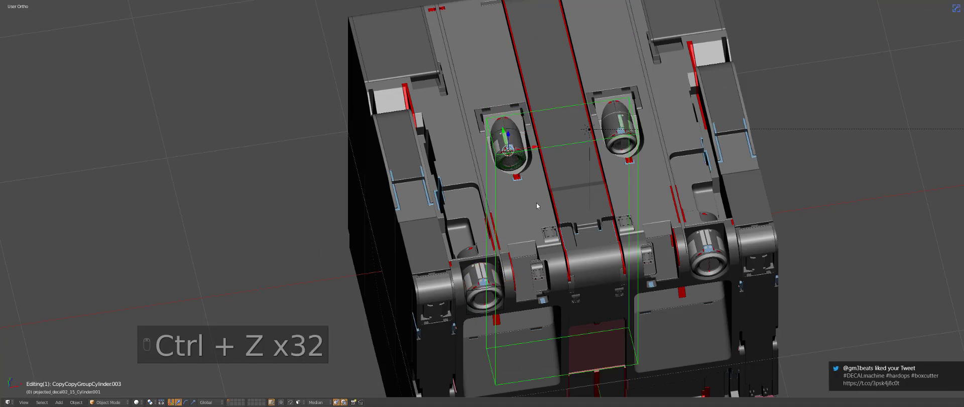
{"action": "key", "text": "ctrl+z"}
{"action": "key", "text": "ctrl+z"}
{"action": "key", "text": "ctrl+z"}
{"action": "scroll", "coordinate": [561, 174], "scroll_direction": "up", "scroll_amount": 6}
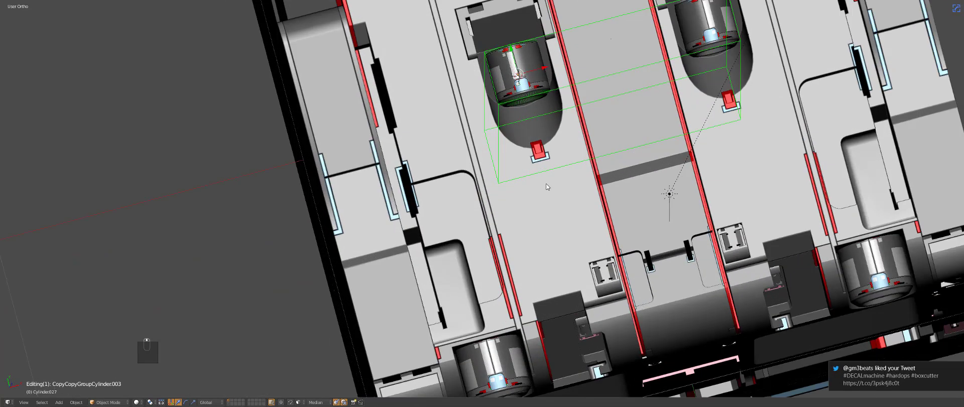
{"action": "scroll", "coordinate": [560, 175], "scroll_direction": "down", "scroll_amount": 5}
{"action": "key", "text": "z"}
{"action": "key", "text": "z"}
{"action": "key", "text": "z"}
Switch to layer 2, paste the copied cylinder parts there and deselect everything
{"action": "middle_click_drag", "start_coordinate": [560, 175], "coordinate": [499, 248]}
{"action": "key", "text": "2"}
{"action": "key", "text": "ctrl+v"}
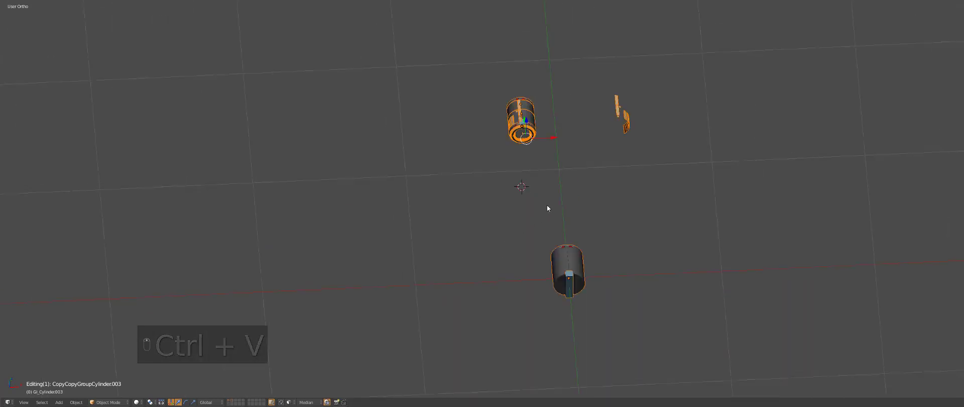
{"action": "middle_click_drag", "start_coordinate": [574, 208], "coordinate": [576, 213]}
{"action": "key", "text": "a"}
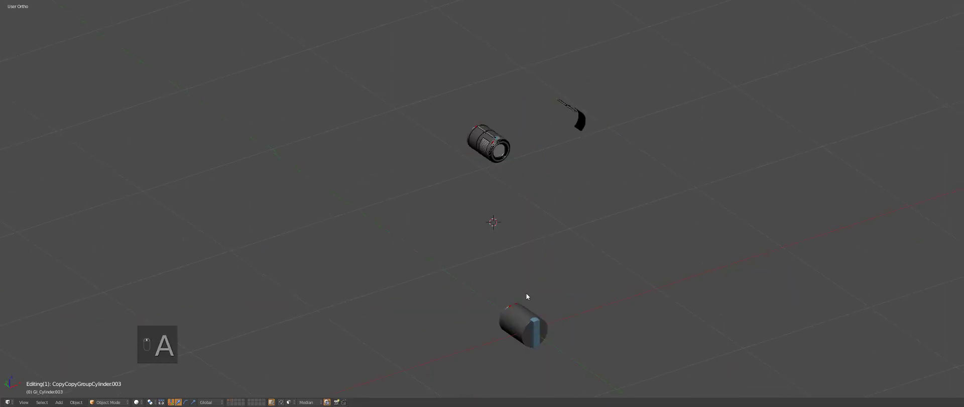
Examine the pasted detailed cylinder, its detached mirrored decals and the plain cylinder with the blue decal
{"action": "middle_click_drag", "start_coordinate": [527, 299], "coordinate": [524, 202]}
{"action": "scroll", "coordinate": [525, 202], "scroll_direction": "up", "scroll_amount": 2}
{"action": "right_click", "coordinate": [524, 202]}
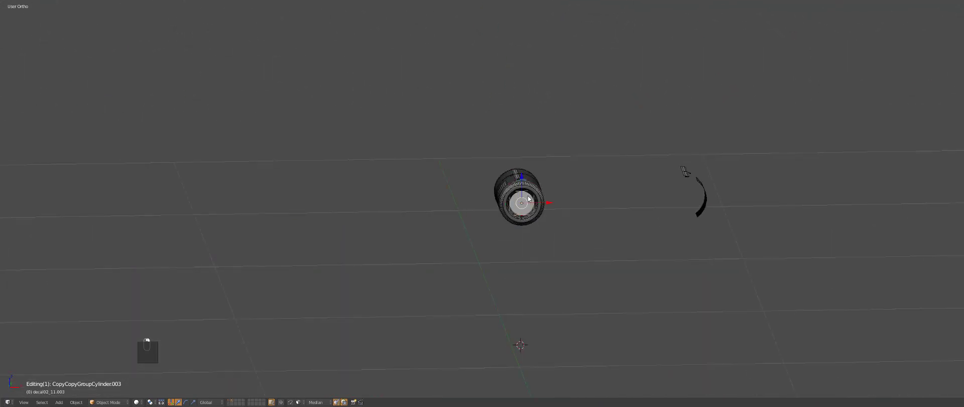
{"action": "scroll", "coordinate": [527, 199], "scroll_direction": "down", "scroll_amount": 1}
{"action": "middle_click_drag", "start_coordinate": [542, 227], "coordinate": [599, 297]}
{"action": "key", "text": "a"}
{"action": "right_click", "coordinate": [540, 315]}
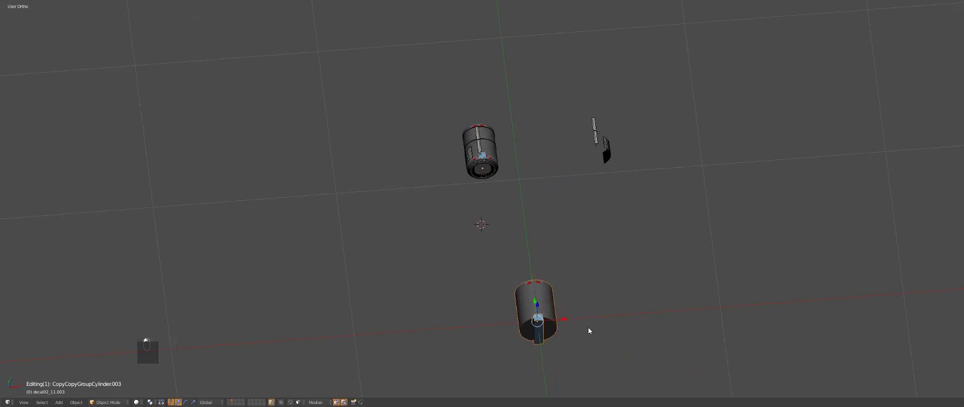
{"action": "mouse_move", "coordinate": [587, 329]}
{"action": "middle_mouse_down"}
{"action": "mouse_move", "coordinate": [473, 295]}
{"action": "mouse_move", "coordinate": [604, 273]}
{"action": "mouse_move", "coordinate": [555, 255]}
{"action": "mouse_move", "coordinate": [539, 274]}
{"action": "middle_mouse_up"}
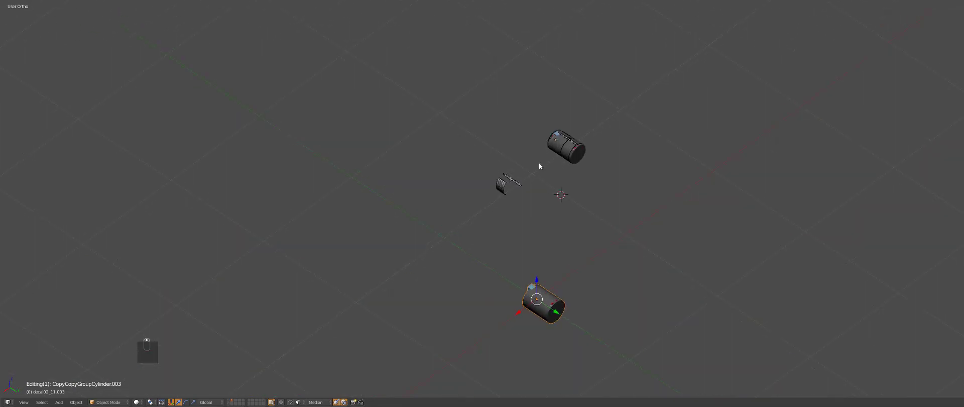
{"action": "left_click_drag", "start_coordinate": [539, 163], "coordinate": [565, 235], "text": "ctrl"}
{"action": "scroll", "coordinate": [517, 229], "scroll_direction": "down", "scroll_amount": 6}
{"action": "scroll", "coordinate": [512, 202], "scroll_direction": "up", "scroll_amount": 8}
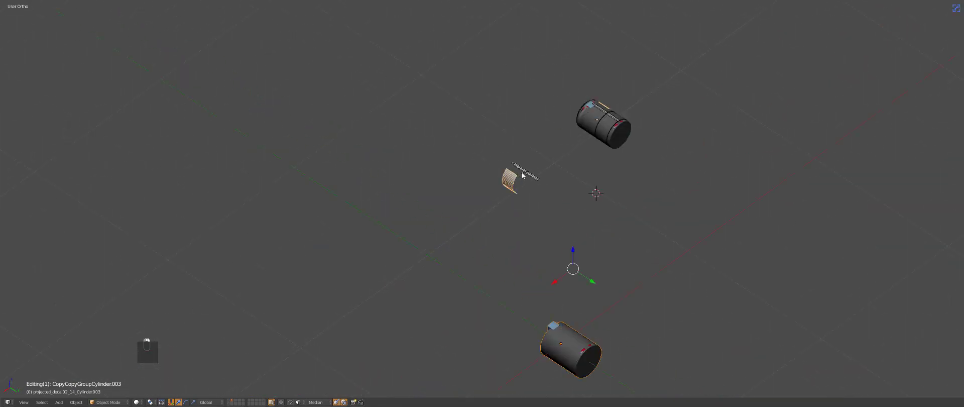
Select the detailed cylinder's main body and copy its object name from the object properties
{"action": "middle_click_drag", "start_coordinate": [517, 171], "coordinate": [656, 179]}
{"action": "key", "text": "a"}
{"action": "key", "text": "ctrl+grave"}
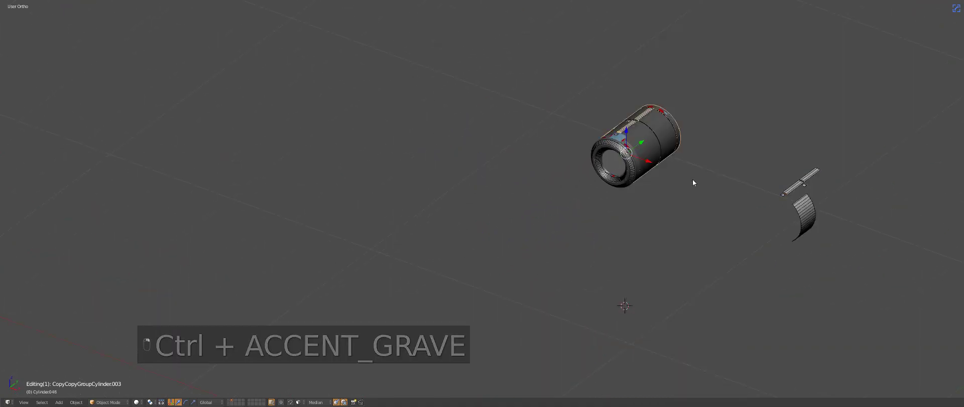
{"action": "key", "text": "n"}
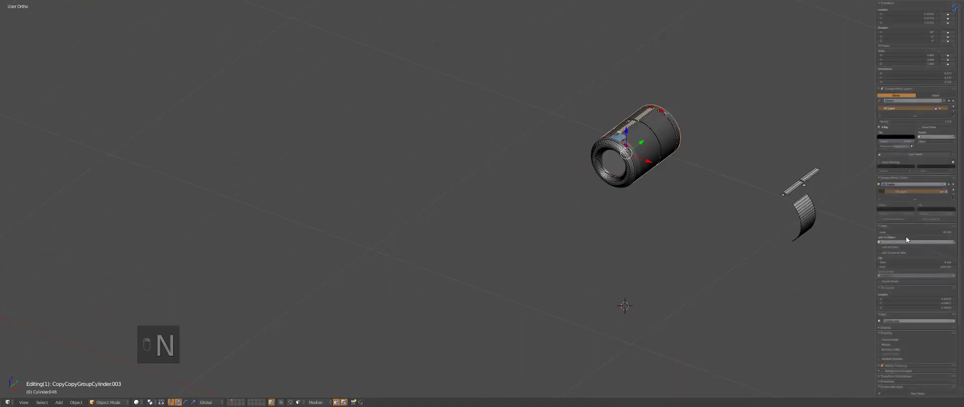
{"action": "left_click", "coordinate": [897, 321]}
{"action": "scroll", "coordinate": [728, 250], "scroll_direction": "down", "scroll_amount": 3}
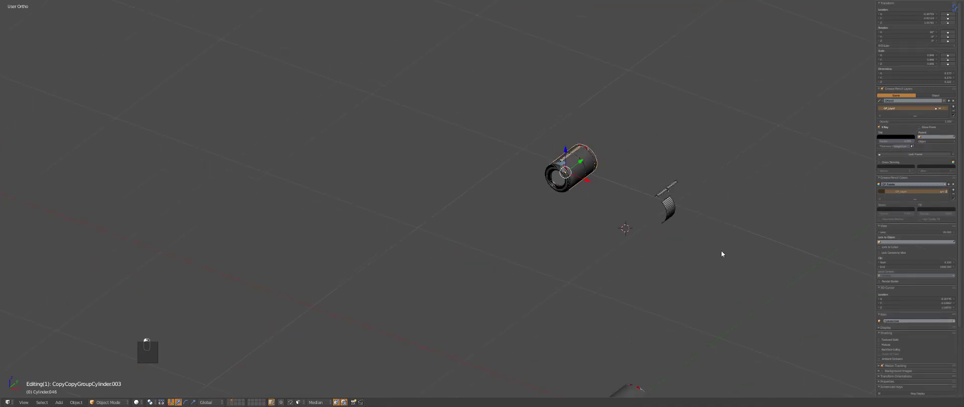
{"action": "middle_click_drag", "start_coordinate": [720, 251], "coordinate": [632, 185]}
Set Cylinder.048 as the mirror object of the side grille decal and undo the accidental paste of parts
{"action": "key", "text": "ctrl+grave"}
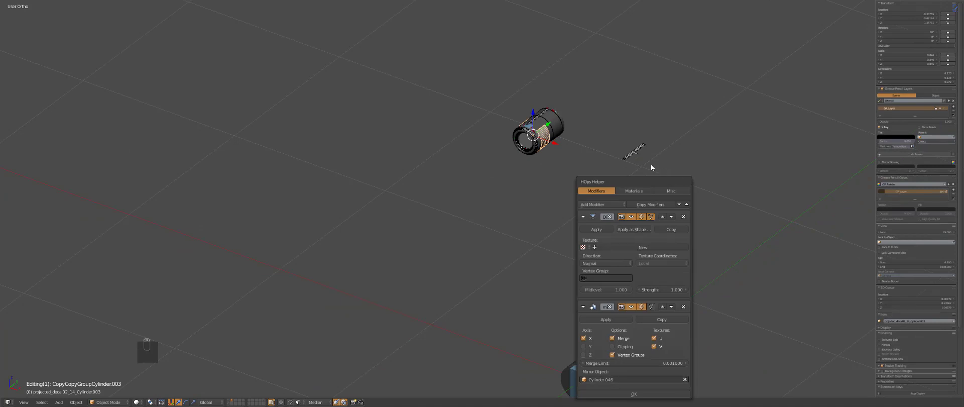
{"action": "key", "text": "ctrl+v"}
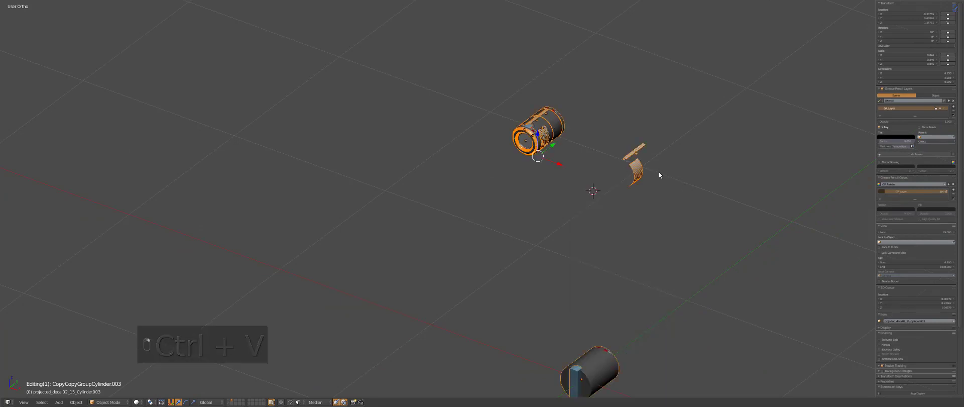
{"action": "key", "text": "ctrl+z"}
{"action": "key", "text": "ctrl+grave"}
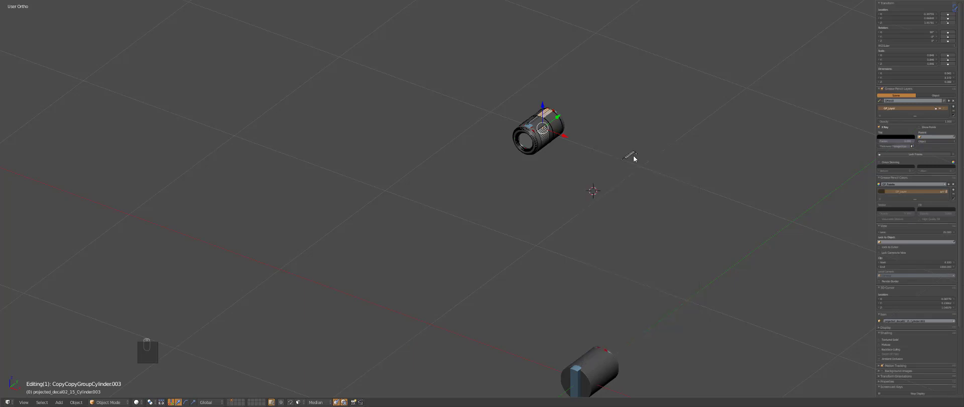
Set Cylinder.048 as the mirror object in the Mirror modifiers of the remaining decals on the cylinder
{"action": "key", "text": "ctrl+grave"}
{"action": "key", "text": "ctrl+grave"}
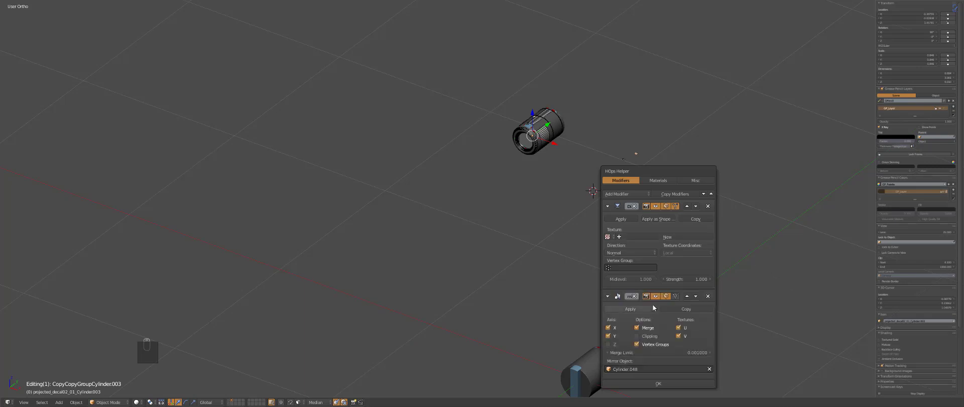
{"action": "left_click", "coordinate": [635, 370]}
{"action": "key", "text": "ctrl+grave"}
{"action": "left_click", "coordinate": [613, 355]}
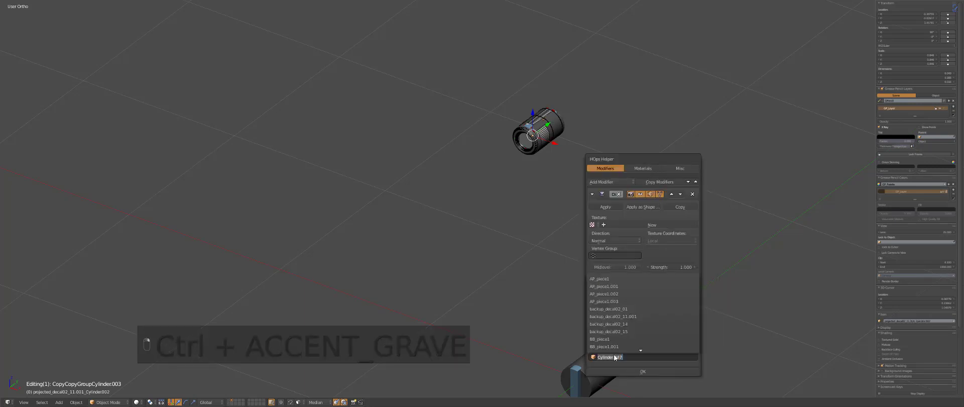
{"action": "key", "text": "ctrl+v"}
{"action": "key", "text": "Return"}
Delete the separate plain cylinder together with its blue and red decals
{"action": "key", "text": "a"}
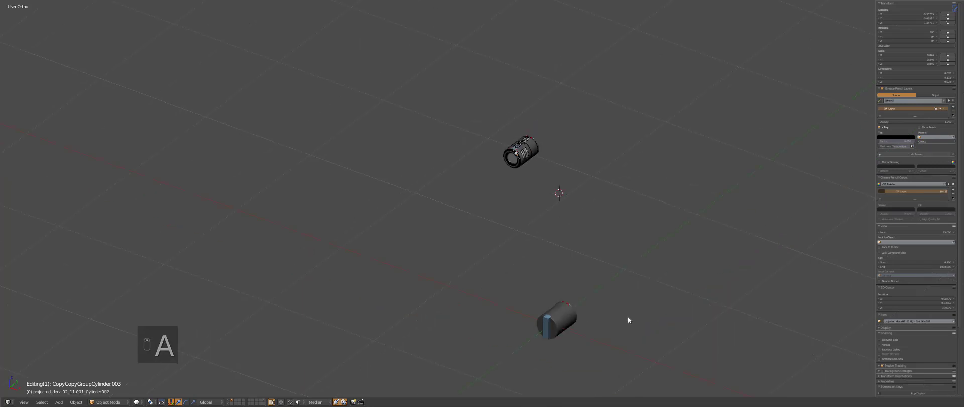
{"action": "left_click_drag", "start_coordinate": [532, 275], "coordinate": [659, 302], "text": "ctrl"}
{"action": "key", "text": "x"}
{"action": "left_click", "coordinate": [659, 303]}
{"action": "scroll", "coordinate": [541, 150], "scroll_direction": "up", "scroll_amount": 4}
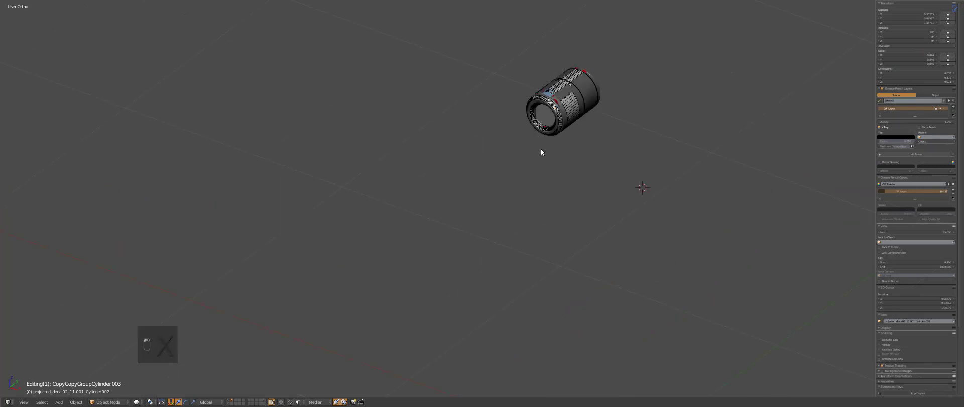
Select every part of the detailed cylinder and reset the 3D cursor to the world origin
{"action": "middle_click_drag", "start_coordinate": [596, 144], "coordinate": [552, 213], "text": "shift"}
{"action": "scroll", "coordinate": [552, 213], "scroll_direction": "up", "scroll_amount": 2}
{"action": "key", "text": "a"}
{"action": "key", "text": "z"}
{"action": "key", "text": "KP_1"}
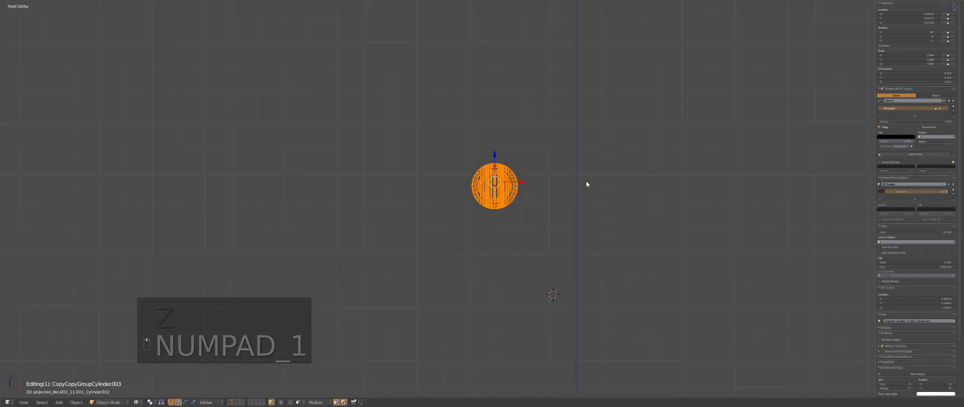
{"action": "key", "text": "shift+c"}
{"action": "scroll", "coordinate": [564, 227], "scroll_direction": "down", "scroll_amount": 4}
{"action": "middle_click_drag", "start_coordinate": [554, 224], "coordinate": [540, 254], "text": "shift"}
{"action": "scroll", "coordinate": [565, 202], "scroll_direction": "up", "scroll_amount": 12}
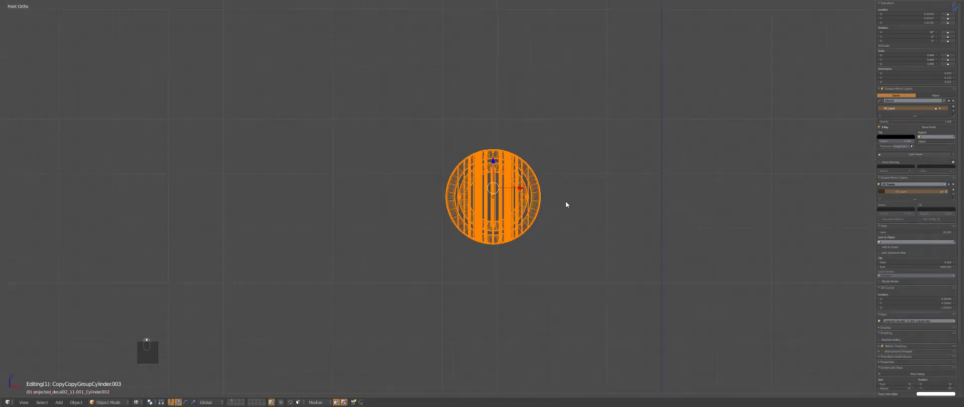
Select all the decals and details with the main cylinder body active and parent them to it
{"action": "key", "text": "z"}
{"action": "middle_click_drag", "start_coordinate": [637, 85], "coordinate": [602, 127]}
{"action": "scroll", "coordinate": [603, 127], "scroll_direction": "down", "scroll_amount": 3}
{"action": "key", "text": "a"}
{"action": "key", "text": "a"}
{"action": "key", "text": "a"}
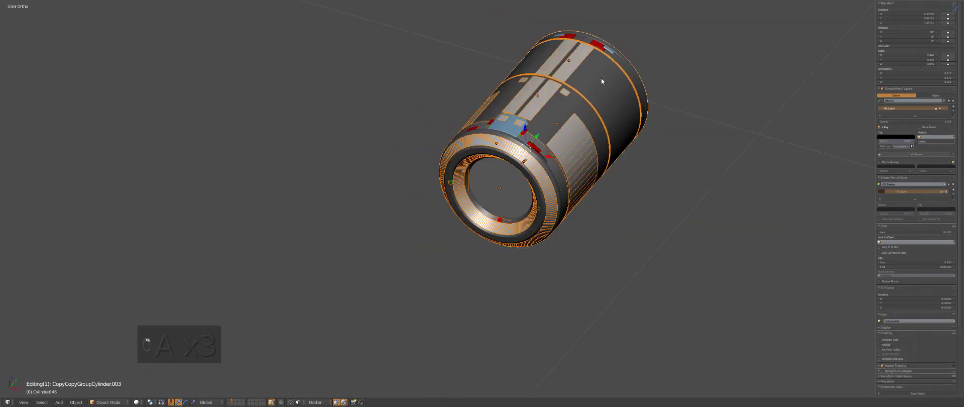
{"action": "key", "text": "ctrl+p"}
{"action": "key", "text": "a"}
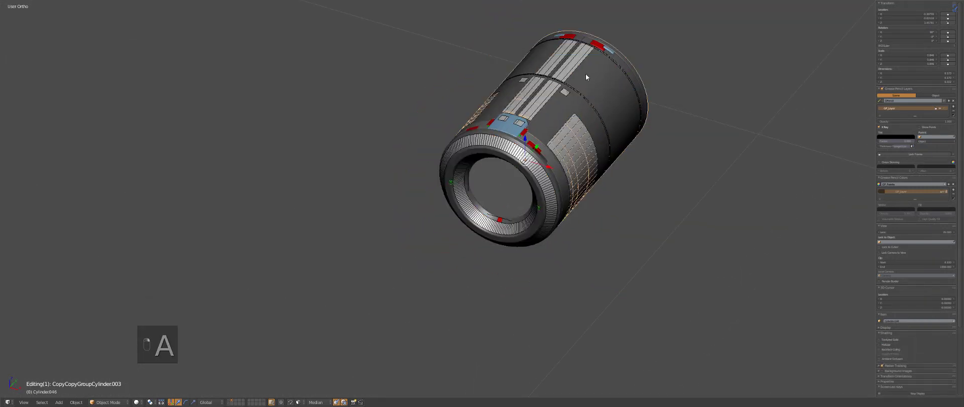
Clear the main cylinder body's location to move the parented assembly to the origin, and select all its parts
{"action": "key", "text": "alt+g"}
{"action": "key", "text": "a"}
{"action": "key", "text": "a"}
{"action": "key", "text": "a"}
{"action": "key", "text": "KP_1"}
{"action": "key", "text": "KP_Decimal"}
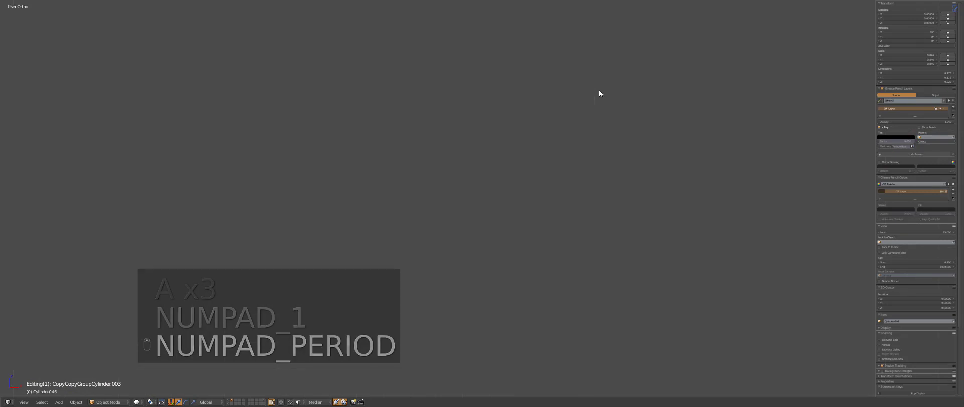
{"action": "scroll", "coordinate": [591, 140], "scroll_direction": "up", "scroll_amount": 3}
{"action": "scroll", "coordinate": [547, 127], "scroll_direction": "down", "scroll_amount": 1}
{"action": "middle_click_drag", "start_coordinate": [537, 128], "coordinate": [555, 153]}
{"action": "scroll", "coordinate": [554, 152], "scroll_direction": "down", "scroll_amount": 3}
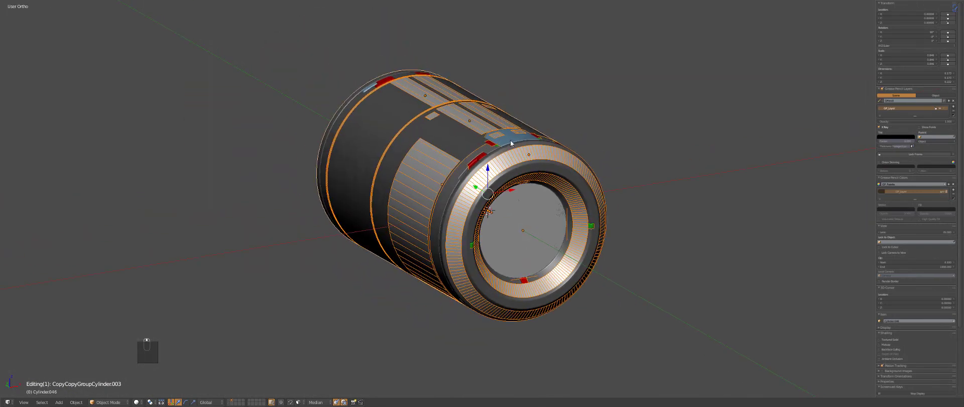
Check the material settings of the decal on the cylinder's front ring
{"action": "right_click", "coordinate": [503, 158]}
{"action": "key", "text": "ctrl+grave"}
{"action": "left_click", "coordinate": [492, 62]}
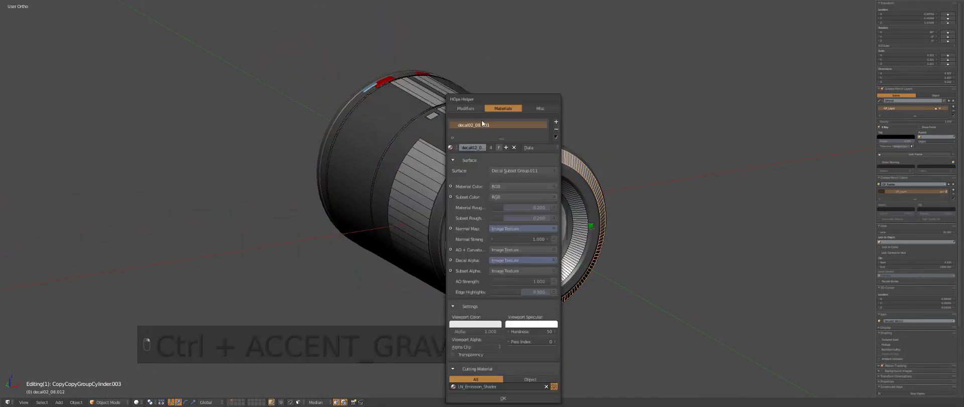
{"action": "key", "text": "a"}
Select all the cylinder parts and run the Hard Ops Material Link operation on them
{"action": "key", "text": "a"}
{"action": "key", "text": "a"}
{"action": "key", "text": "q"}
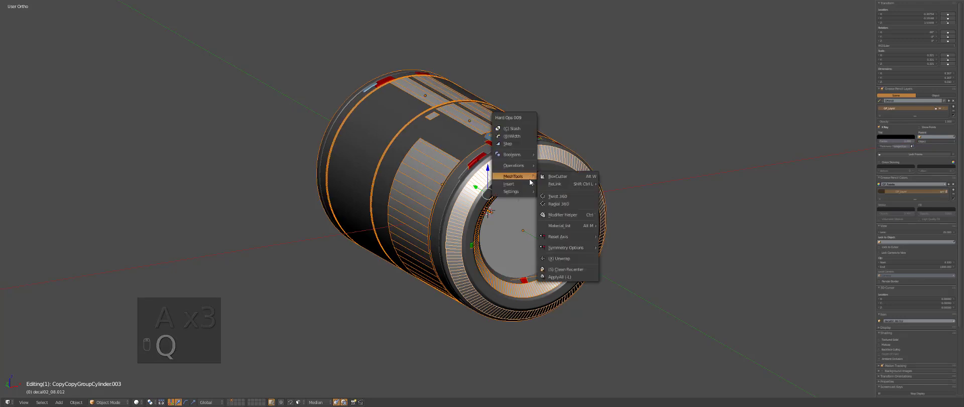
{"action": "mouse_move", "coordinate": [520, 161]}
{"action": "left_click", "coordinate": [572, 296]}
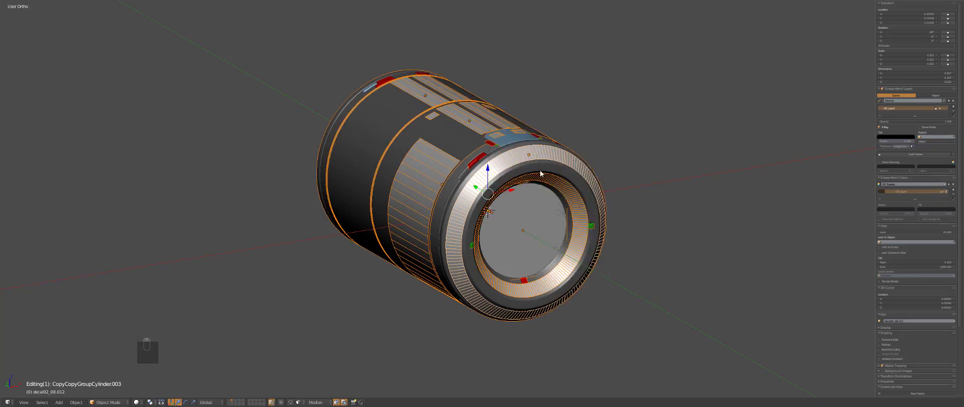
{"action": "key", "text": "q"}
{"action": "left_click", "coordinate": [580, 257]}
{"action": "key", "text": "q"}
{"action": "mouse_move", "coordinate": [572, 183]}
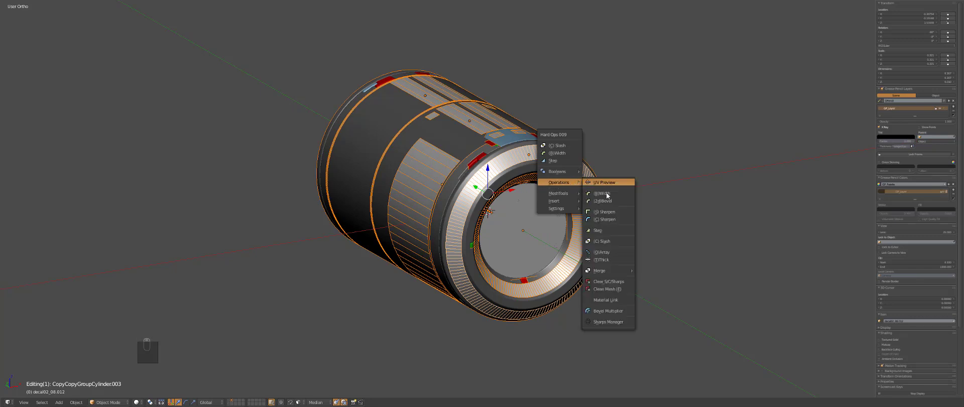
{"action": "left_click", "coordinate": [602, 297]}
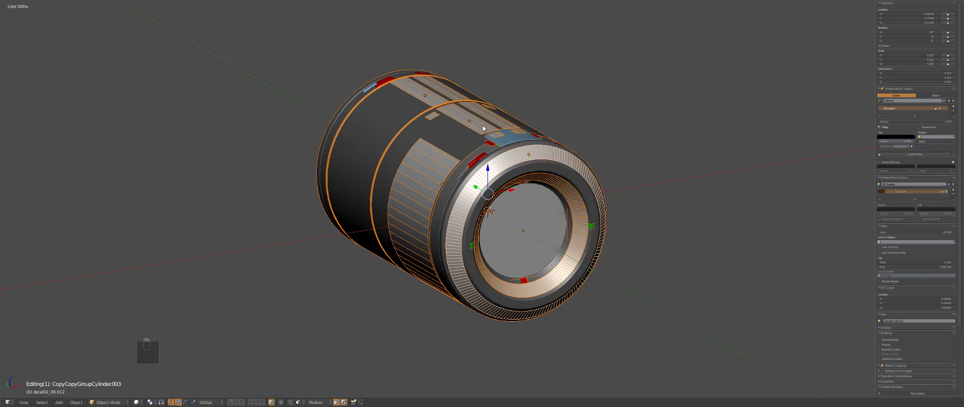
Check the decal material settings again, select all the cylinder parts and preview them in rendered shading
{"action": "key", "text": "ctrl+grave"}
{"action": "right_click", "coordinate": [431, 116]}
{"action": "key", "text": "ctrl+grave"}
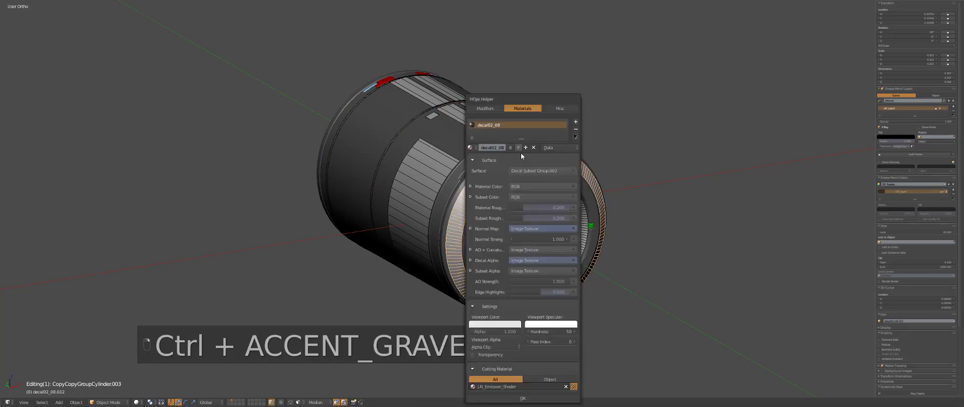
{"action": "key", "text": "a"}
{"action": "key", "text": "a"}
{"action": "key", "text": "a"}
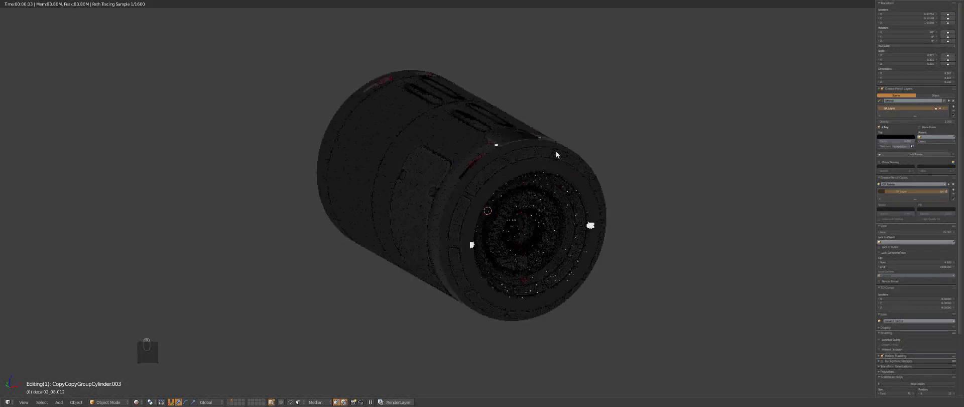
{"action": "middle_click_drag", "start_coordinate": [555, 151], "coordinate": [547, 152]}
{"action": "key", "text": "z"}
{"action": "key", "text": "z"}
{"action": "key", "text": "z"}
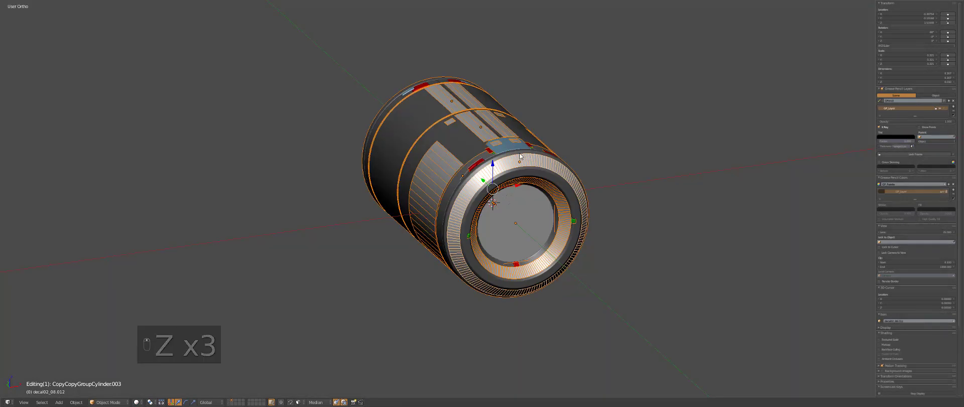
Create a group from the selected cylinder parts and move it to the first layer with the hull
{"action": "key", "text": "shift+c"}
{"action": "key", "text": "ctrl+x"}
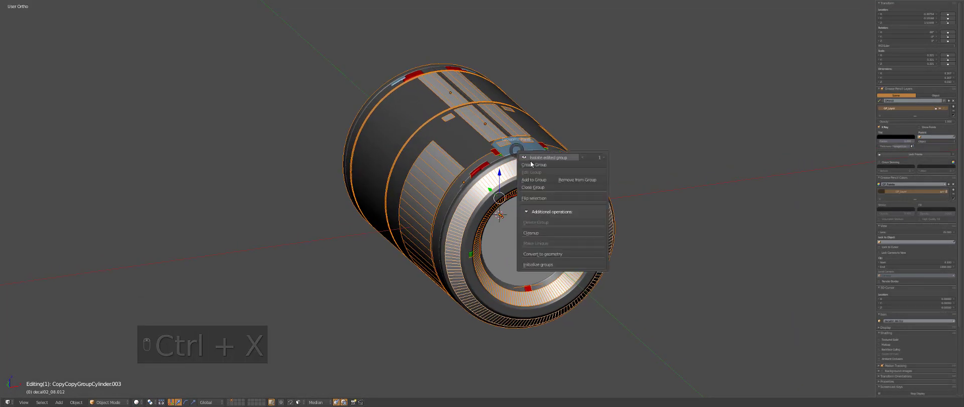
{"action": "left_click", "coordinate": [531, 164]}
{"action": "scroll", "coordinate": [497, 196], "scroll_direction": "down", "scroll_amount": 5}
{"action": "key", "text": "a"}
{"action": "key", "text": "a"}
{"action": "key", "text": "m"}
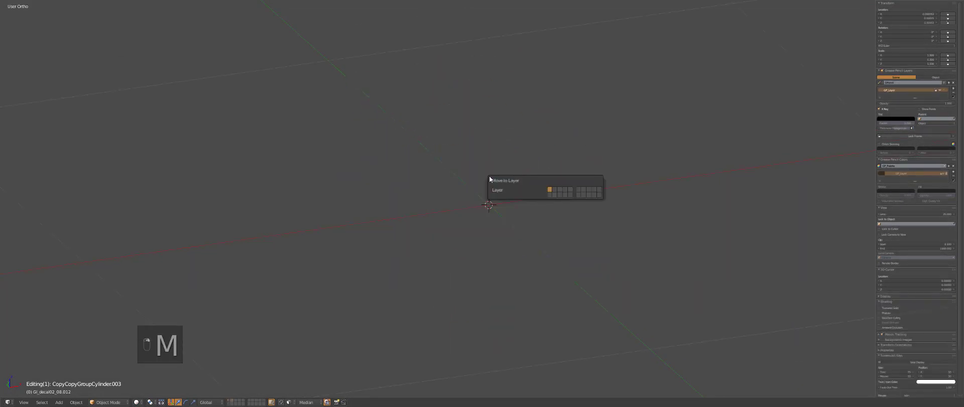
{"action": "key", "text": "1"}
{"action": "scroll", "coordinate": [531, 183], "scroll_direction": "down", "scroll_amount": 5}
{"action": "scroll", "coordinate": [531, 183], "scroll_direction": "up", "scroll_amount": 4}
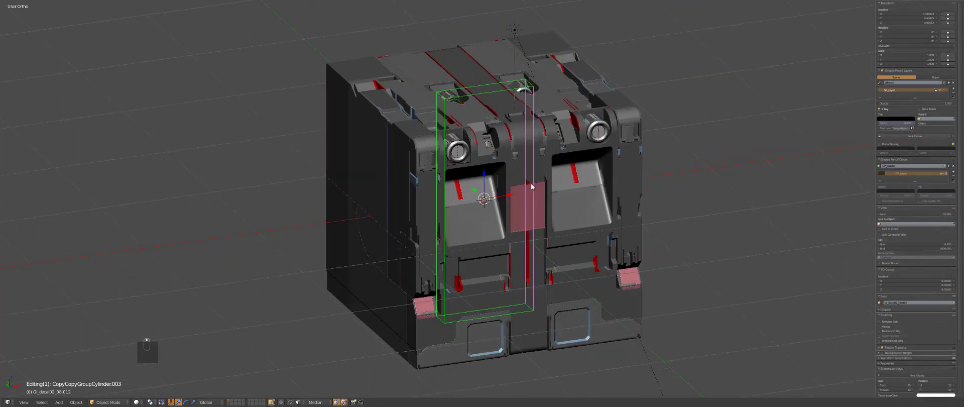
Raise the new cylinder group along global Z until it sits above the hull's top surface
{"action": "key", "text": "z"}
{"action": "key", "text": "z"}
{"action": "key", "text": "g"}
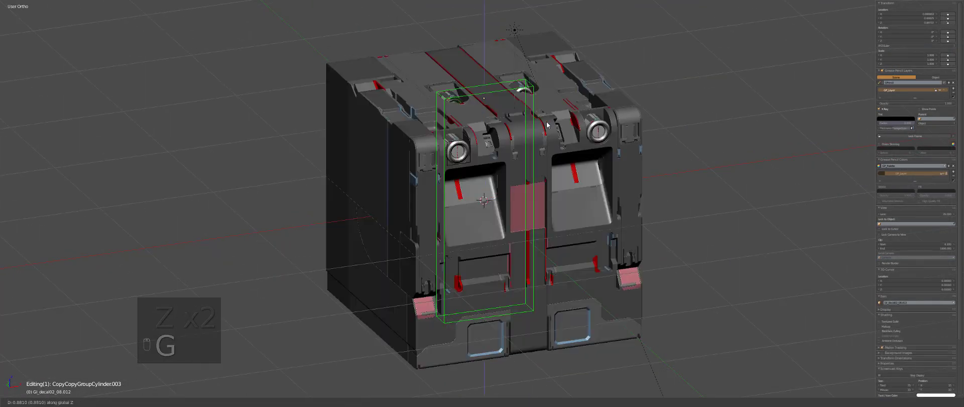
{"action": "key", "text": "Escape"}
{"action": "right_click", "coordinate": [503, 93]}
{"action": "middle_click_drag", "start_coordinate": [503, 93], "coordinate": [528, 108]}
{"action": "key", "text": "z"}
{"action": "key", "text": "z"}
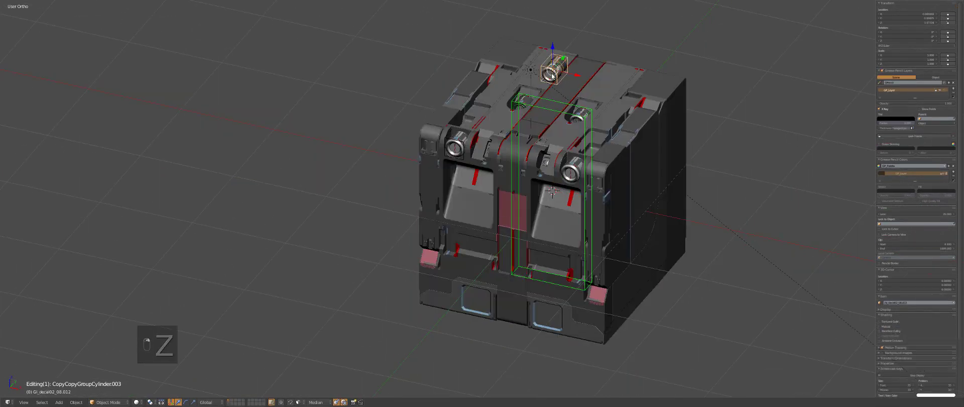
Close the group being edited and delete the old cylinder group from the hull's top recesses
{"action": "middle_click_drag", "start_coordinate": [556, 63], "coordinate": [541, 108]}
{"action": "right_click", "coordinate": [518, 82]}
{"action": "key", "text": "g"}
{"action": "left_click", "coordinate": [521, 75]}
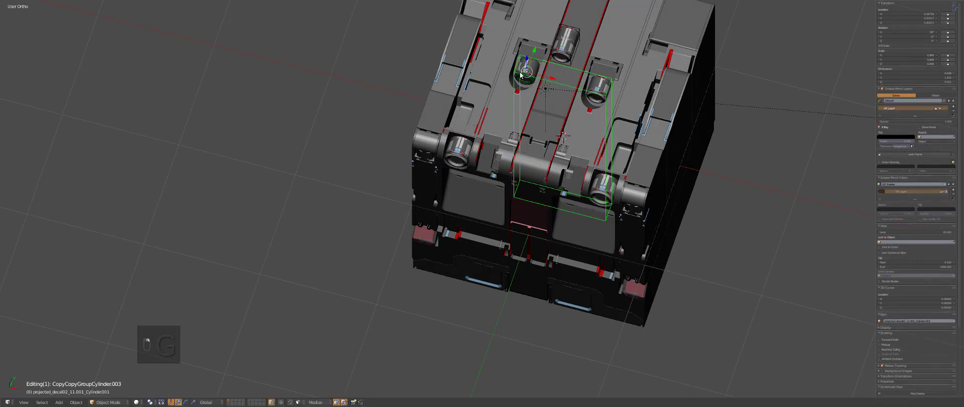
{"action": "key", "text": "ctrl+x"}
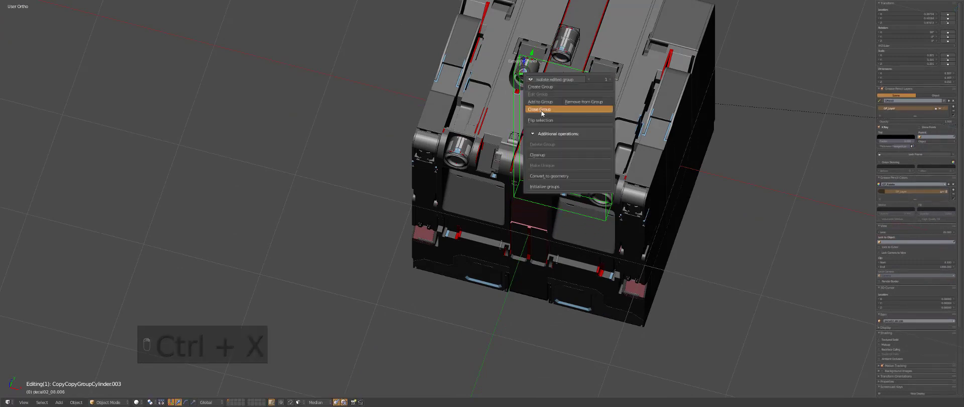
{"action": "left_click", "coordinate": [540, 109]}
{"action": "key", "text": "x"}
Move the new cylinder group over the left top recess, working in the top view
{"action": "key", "text": "z"}
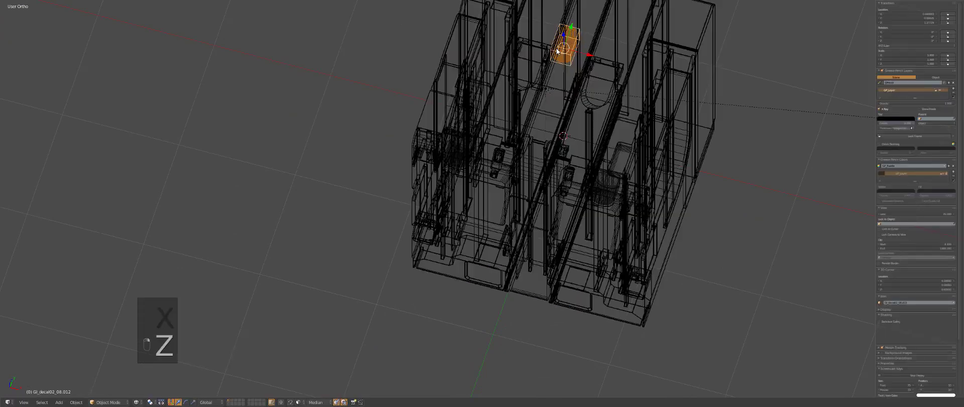
{"action": "key", "text": "KP_7"}
{"action": "key", "text": "z"}
{"action": "key", "text": "g"}
{"action": "left_click", "coordinate": [520, 72]}
Mirror the cylinder group across X to the opposite top recess with the Hard Ops ReLink mirror
{"action": "key", "text": "q"}
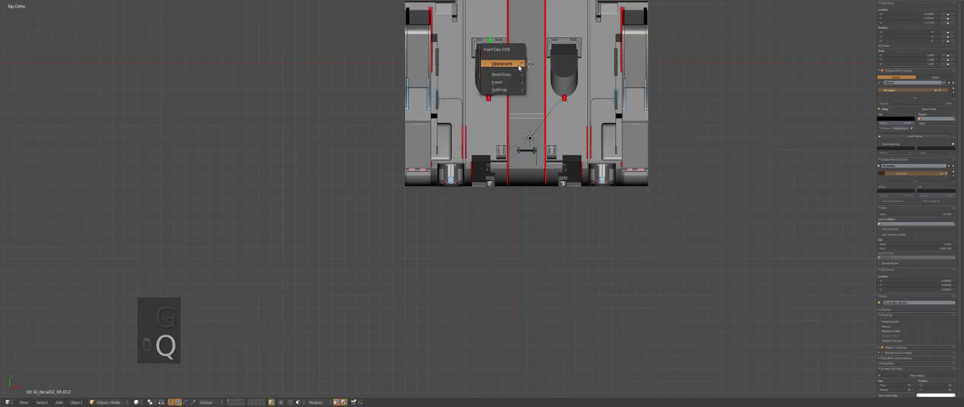
{"action": "mouse_move", "coordinate": [517, 74]}
{"action": "mouse_move", "coordinate": [557, 82]}
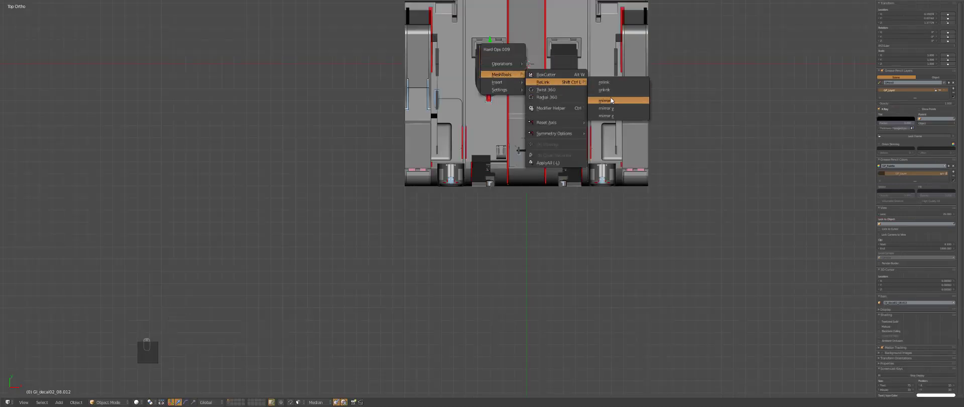
{"action": "left_click", "coordinate": [611, 100]}
Scale up the cylinder group to match the recess width, center it and sink it into the recess
{"action": "key", "text": "s"}
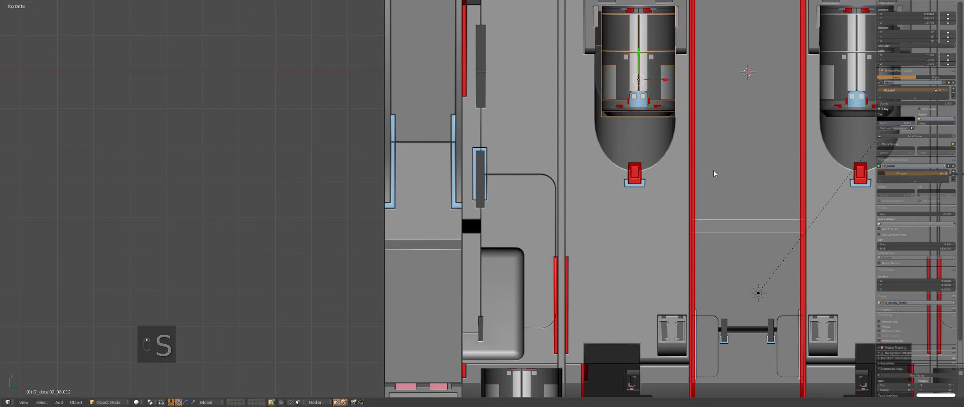
{"action": "key", "text": "g"}
{"action": "key", "text": "s"}
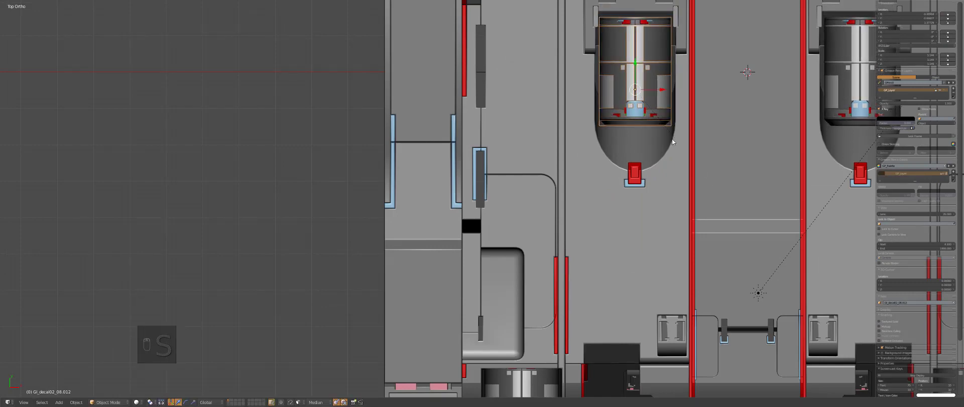
{"action": "middle_click_drag", "start_coordinate": [657, 141], "coordinate": [675, 162]}
{"action": "key", "text": "g"}
{"action": "middle_click", "coordinate": [677, 195]}
{"action": "left_click", "coordinate": [685, 251]}
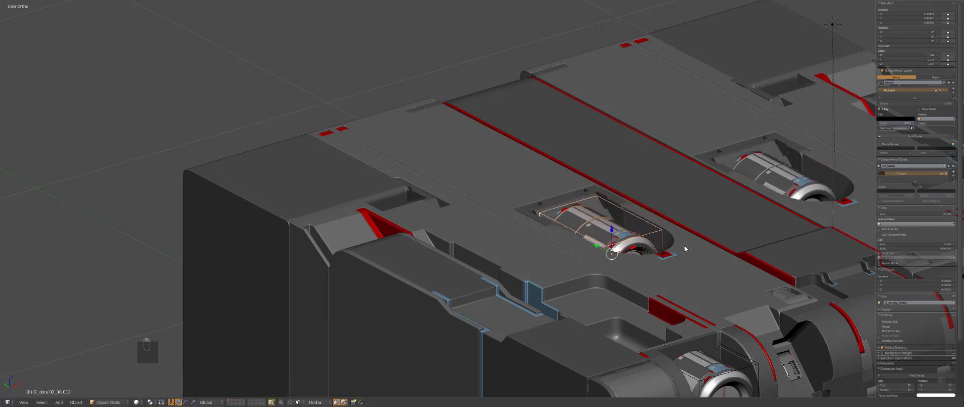
Refine the cylinder group's scale and its height along Z so it fits inside the recess walls
{"action": "middle_click_drag", "start_coordinate": [684, 246], "coordinate": [640, 259]}
{"action": "scroll", "coordinate": [640, 259], "scroll_direction": "up", "scroll_amount": 1}
{"action": "key", "text": "g"}
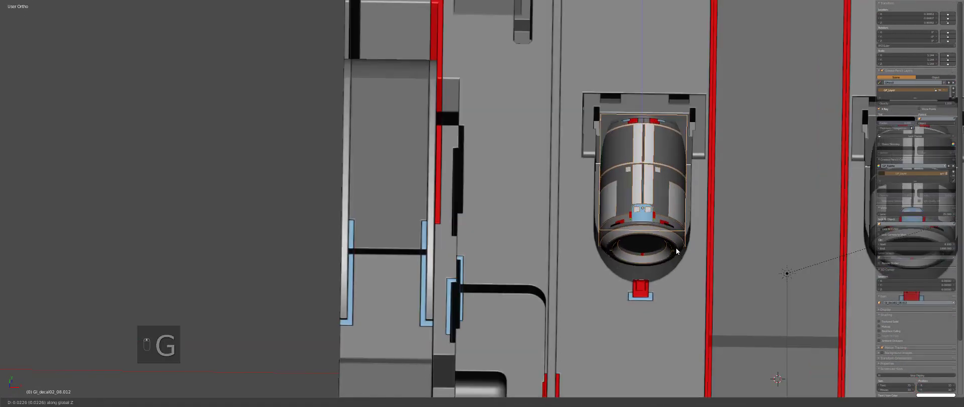
{"action": "right_click", "coordinate": [695, 253]}
{"action": "key", "text": "s"}
{"action": "left_click", "coordinate": [693, 249]}
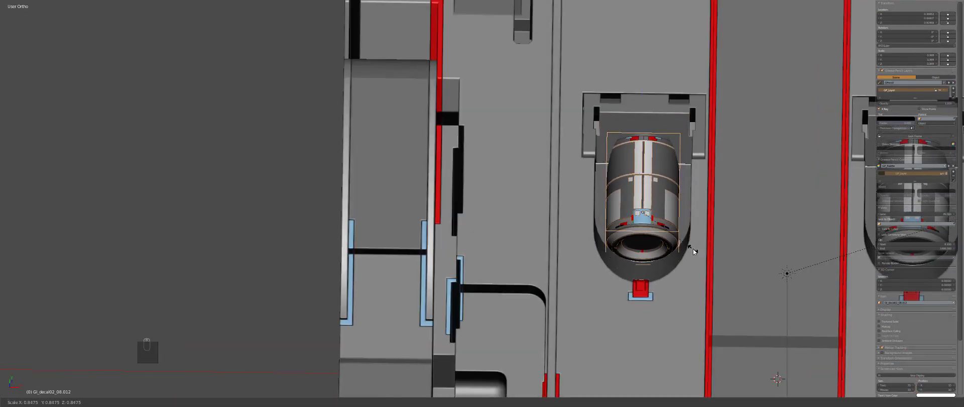
{"action": "key", "text": "g"}
{"action": "middle_click", "coordinate": [689, 248]}
{"action": "left_click", "coordinate": [689, 245]}
{"action": "key", "text": "s"}
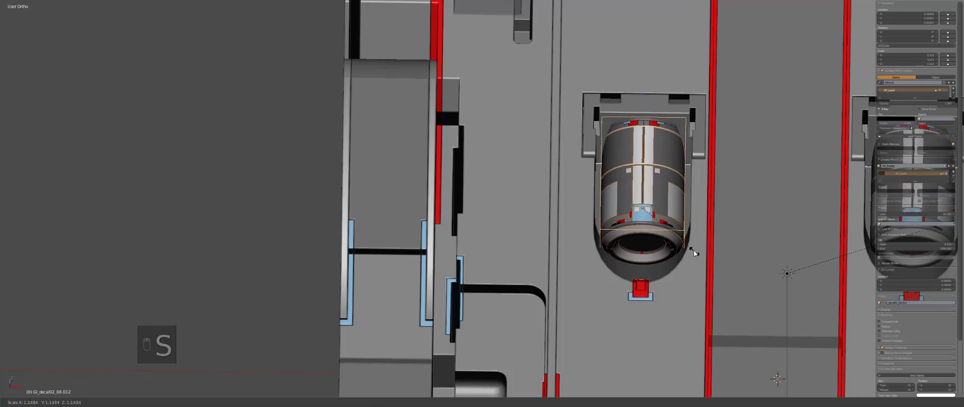
{"action": "left_click", "coordinate": [693, 249]}
{"action": "middle_click_drag", "start_coordinate": [692, 248], "coordinate": [694, 267]}
{"action": "key", "text": "g"}
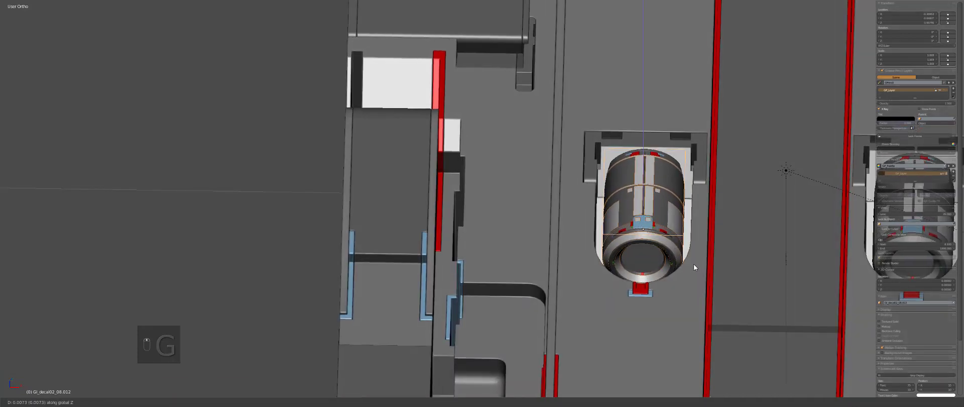
{"action": "right_click", "coordinate": [694, 264]}
Shift the cylinder group along Y toward the recess's hinge bracket and move it about 0.02 along Z
{"action": "key", "text": "KP_7"}
{"action": "scroll", "coordinate": [636, 273], "scroll_direction": "up", "scroll_amount": 3}
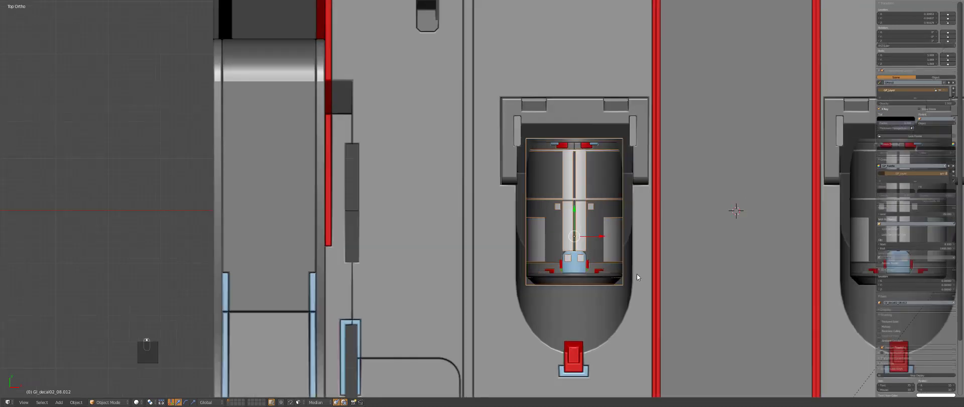
{"action": "key", "text": "g"}
{"action": "key", "text": "y"}
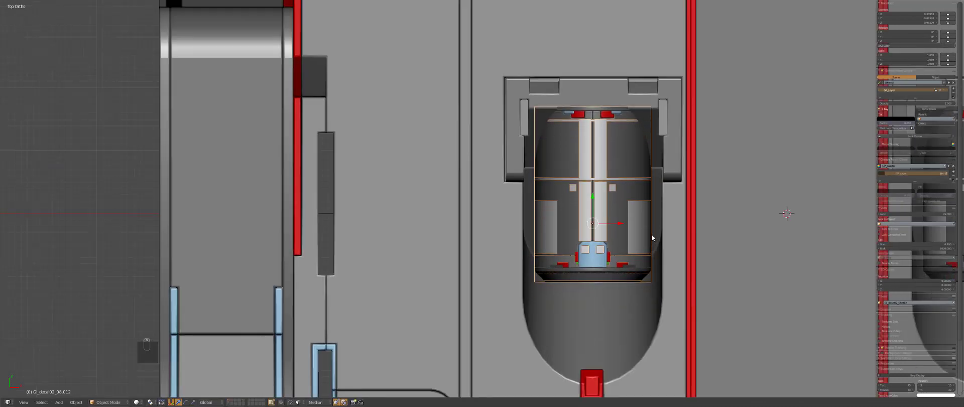
{"action": "middle_click_drag", "start_coordinate": [651, 234], "coordinate": [654, 228]}
{"action": "key", "text": "z"}
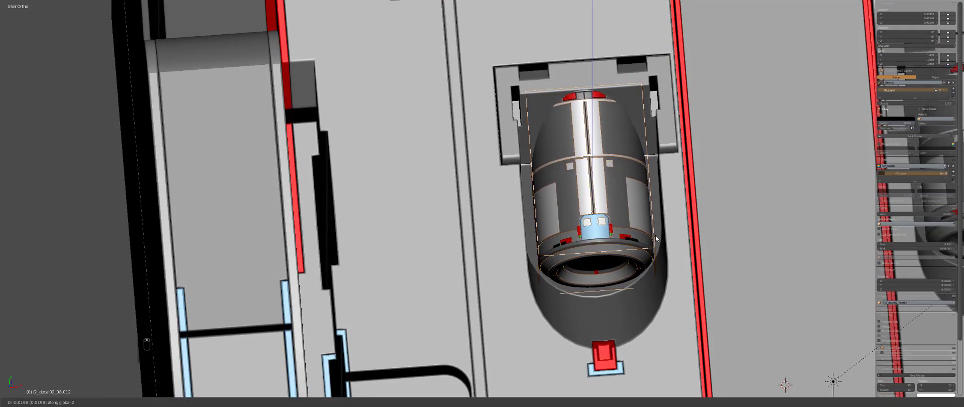
{"action": "left_click", "coordinate": [654, 235]}
Inspect the fitted top cylinders and the whole hull in top, orthographic and perspective views
{"action": "scroll", "coordinate": [645, 236], "scroll_direction": "down", "scroll_amount": 6}
{"action": "key", "text": "a"}
{"action": "key", "text": "KP_7"}
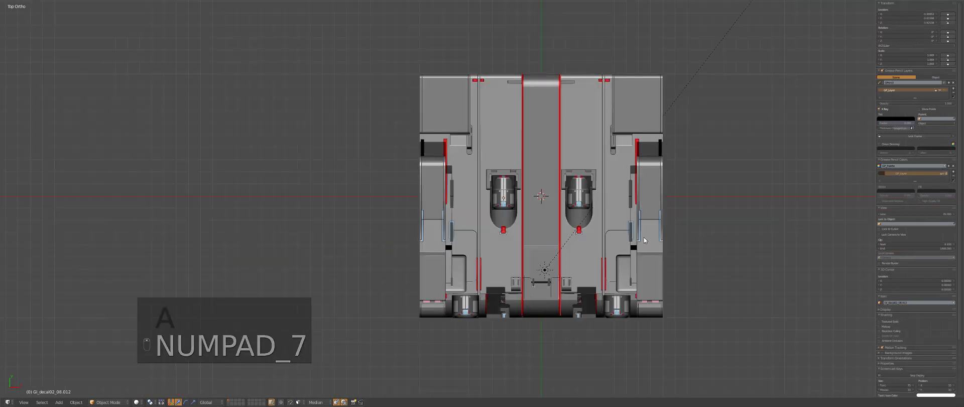
{"action": "key", "text": "KP_2"}
{"action": "key", "text": "KP_5"}
{"action": "key", "text": "KP_5"}
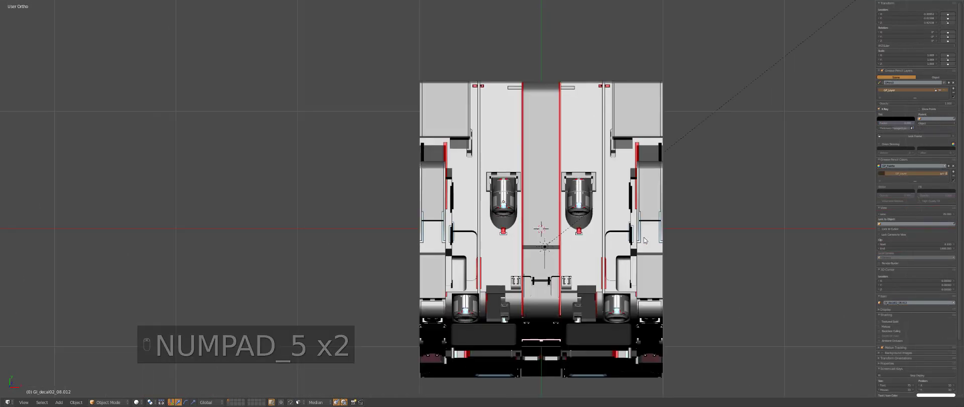
{"action": "key", "text": "KP_5"}
{"action": "middle_click_drag", "start_coordinate": [543, 261], "coordinate": [507, 212]}
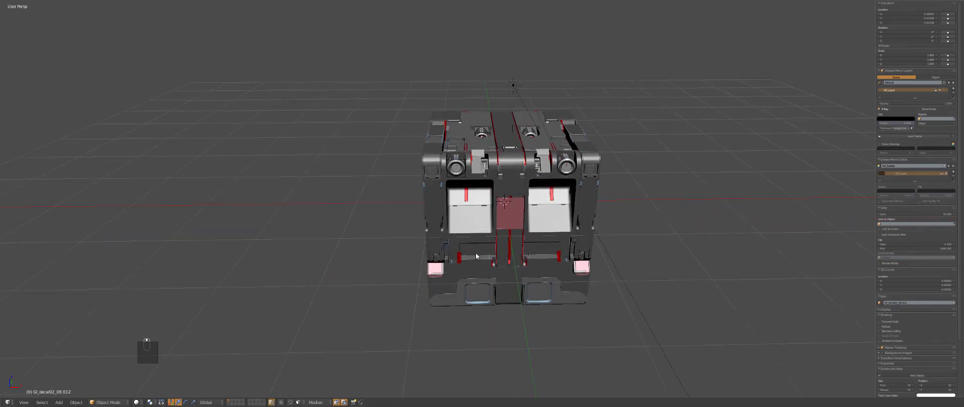
{"action": "middle_click_drag", "start_coordinate": [475, 252], "coordinate": [490, 240]}
{"action": "scroll", "coordinate": [452, 251], "scroll_direction": "up", "scroll_amount": 1}
{"action": "right_click", "coordinate": [427, 265]}
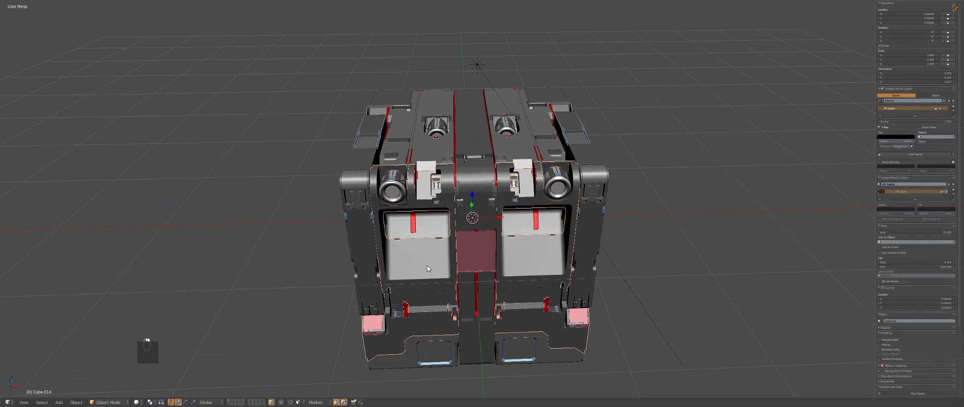
Duplicate the cylinder group at the hull's front left and place the copy in empty space beside the hull
{"action": "key", "text": "KP_1"}
{"action": "key", "text": "KP_5"}
{"action": "key", "text": "a"}
{"action": "key", "text": "a"}
{"action": "key", "text": "a"}
{"action": "key", "text": "a"}
{"action": "key", "text": "a"}
{"action": "right_click", "coordinate": [401, 166]}
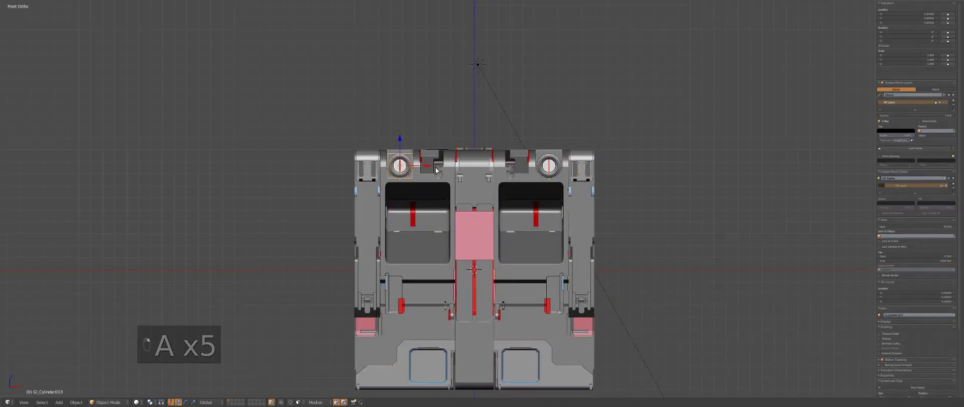
{"action": "key", "text": "shift+d"}
{"action": "left_click", "coordinate": [304, 226]}
{"action": "middle_click_drag", "start_coordinate": [282, 161], "coordinate": [458, 160], "text": "shift"}
{"action": "scroll", "coordinate": [458, 159], "scroll_direction": "up", "scroll_amount": 5}
{"action": "key", "text": "ctrl+grave"}
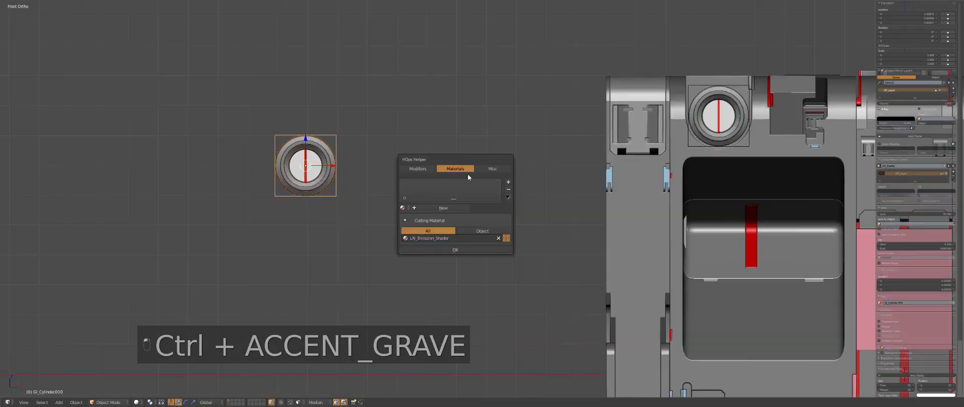
Snap the 3D cursor to the duplicated cylinder, add a view-aligned plane there and scale it slightly larger than the cylinder
{"action": "key", "text": "KP_Decimal"}
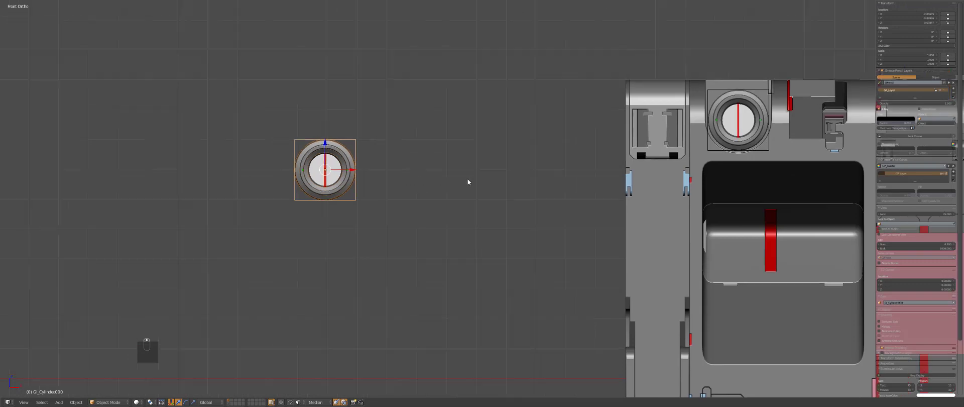
{"action": "key", "text": "shift+s"}
{"action": "key", "text": "shift+a"}
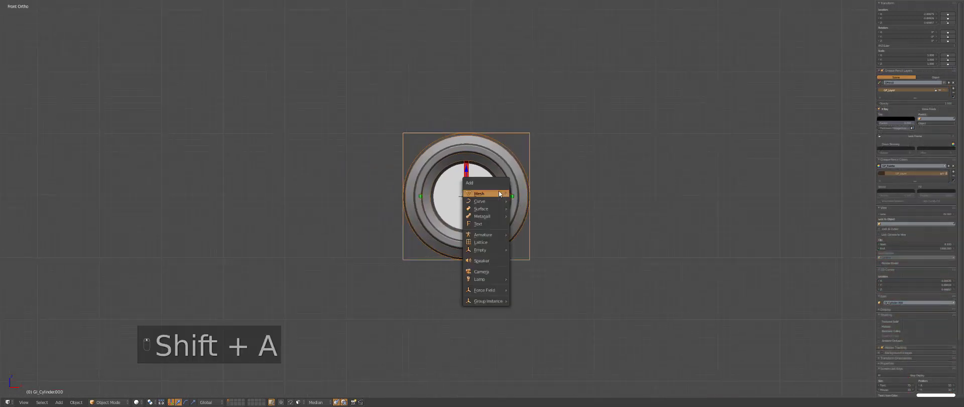
{"action": "mouse_move", "coordinate": [497, 191]}
{"action": "left_click", "coordinate": [532, 193]}
{"action": "key", "text": "F6"}
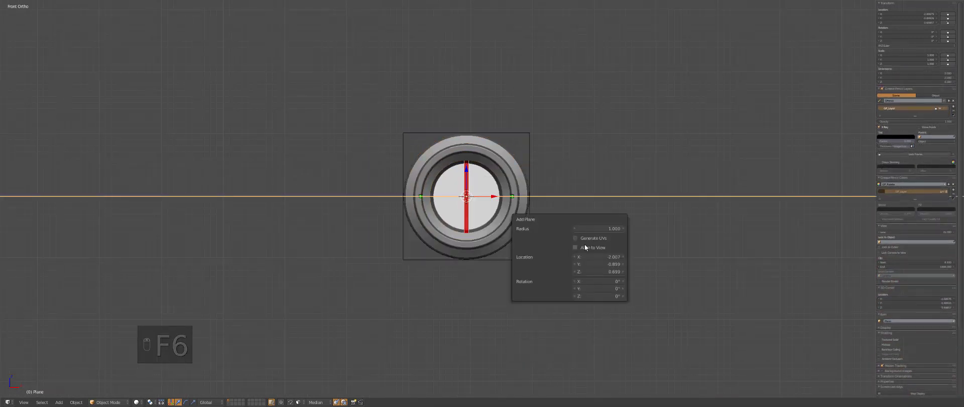
{"action": "left_click", "coordinate": [586, 245]}
{"action": "key", "text": "s"}
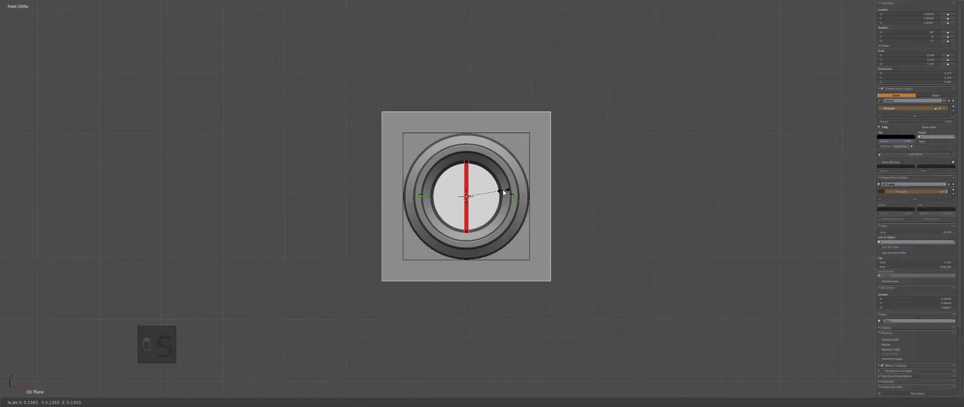
{"action": "left_click", "coordinate": [502, 192]}
Inset the plane's face to make a narrow border and poke the inner face into triangles
{"action": "key", "text": "Tab"}
{"action": "key", "text": "i"}
{"action": "left_click", "coordinate": [583, 218]}
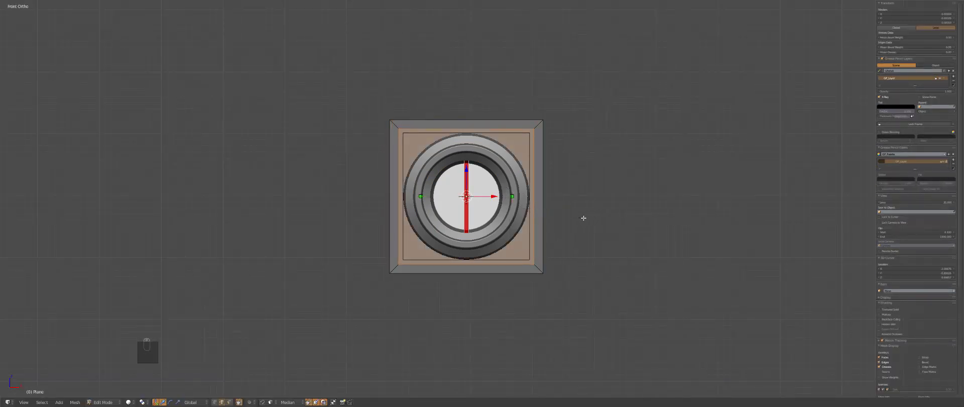
{"action": "key", "text": "alt+p"}
{"action": "key", "text": "Tab"}
Display the plane as wireframe and move it along Y by about 0.1 to the duplicated cylinder's front
{"action": "key", "text": "q"}
{"action": "mouse_move", "coordinate": [566, 234]}
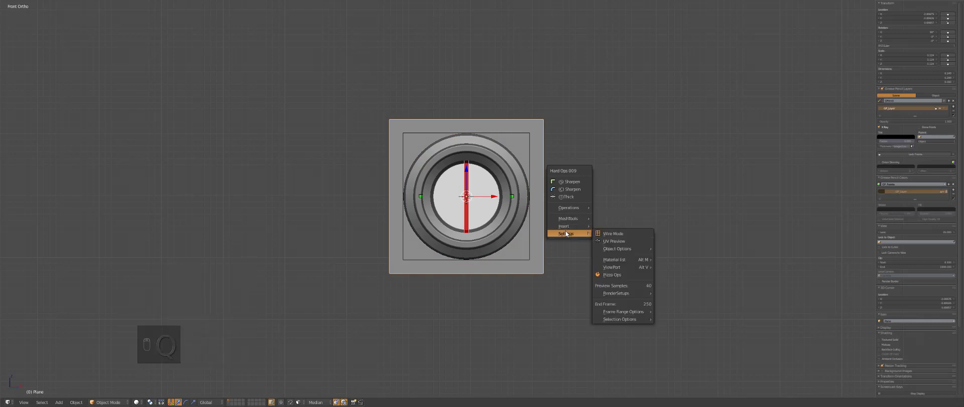
{"action": "left_click", "coordinate": [614, 234]}
{"action": "middle_click_drag", "start_coordinate": [614, 237], "coordinate": [531, 239]}
{"action": "key", "text": "g"}
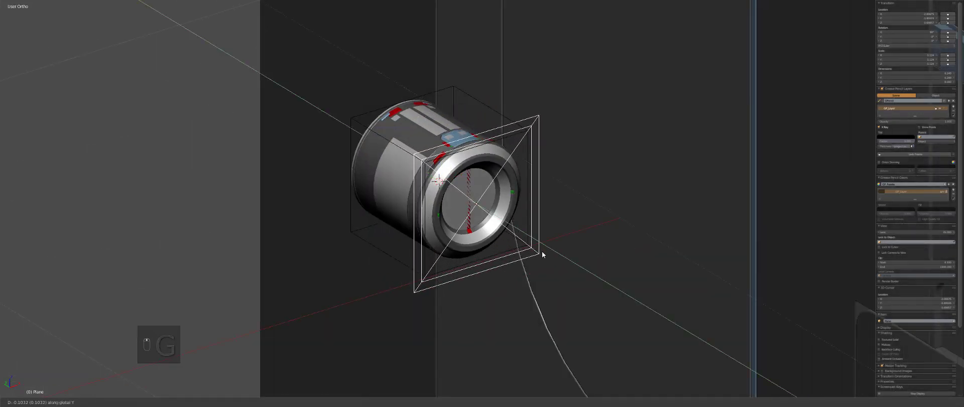
{"action": "left_click", "coordinate": [547, 255]}
Snap the 3D cursor to the frame plane and parent the duplicated cylinder to that plane with Object (Keep Transform)
{"action": "key", "text": "KP_1"}
{"action": "key", "text": "shift+s"}
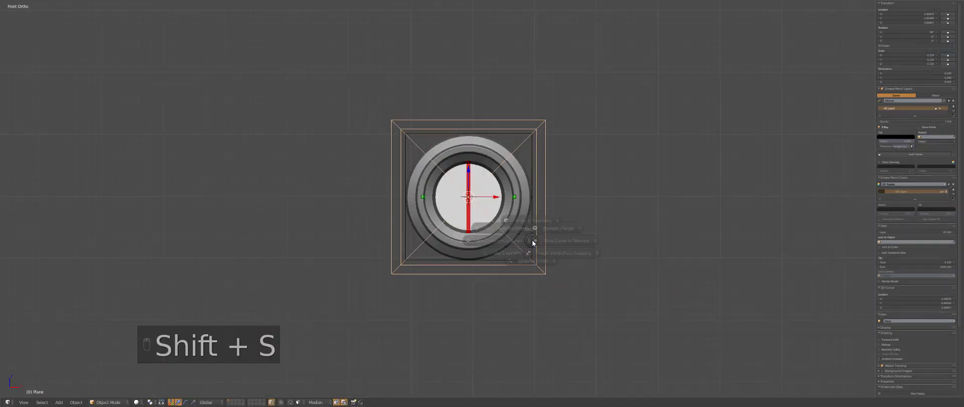
{"action": "left_click", "coordinate": [581, 242]}
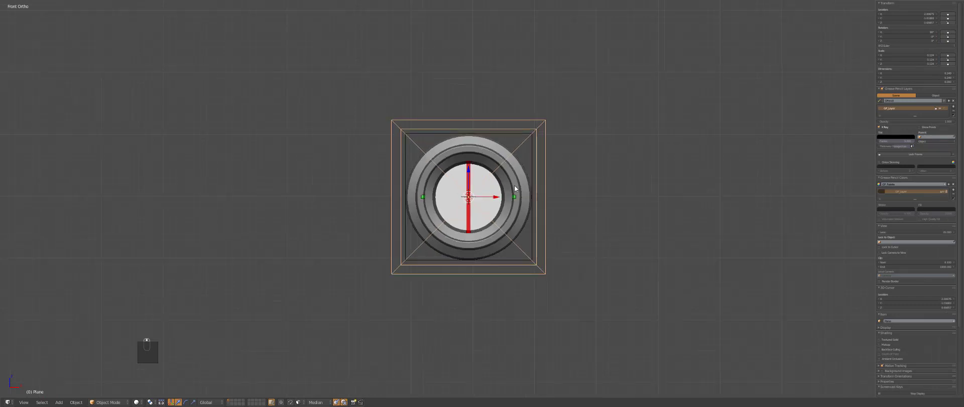
{"action": "right_click", "coordinate": [532, 173]}
{"action": "right_click", "coordinate": [539, 167], "text": "shift"}
{"action": "key", "text": "ctrl+p"}
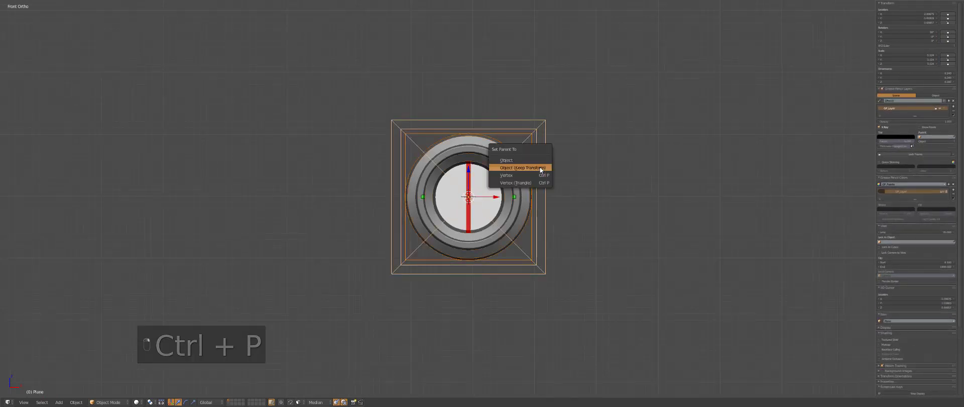
{"action": "left_click", "coordinate": [522, 168]}
{"action": "key", "text": "a"}
{"action": "key", "text": "a"}
Move the framed cylinder onto the hull front, between the large recess and the pink centre panel
{"action": "scroll", "coordinate": [538, 166], "scroll_direction": "down", "scroll_amount": 6}
{"action": "key", "text": "g"}
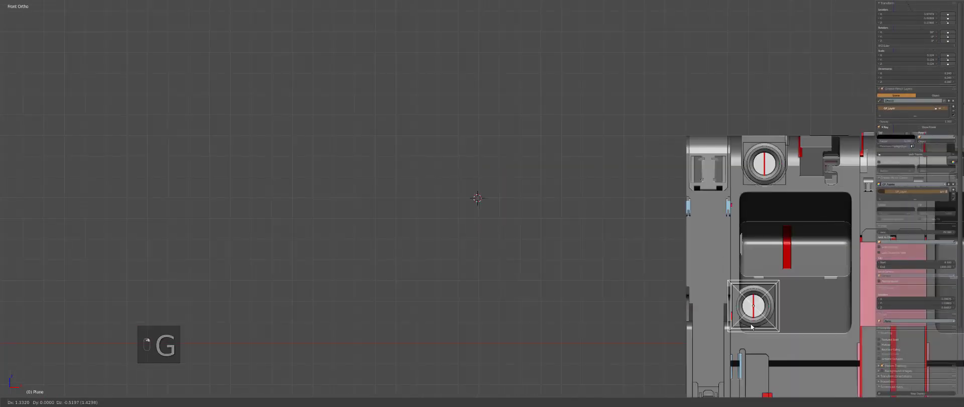
{"action": "left_click", "coordinate": [777, 320]}
{"action": "middle_click_drag", "start_coordinate": [760, 289], "coordinate": [577, 200], "text": "shift"}
{"action": "scroll", "coordinate": [583, 203], "scroll_direction": "up", "scroll_amount": 1}
{"action": "key", "text": "g"}
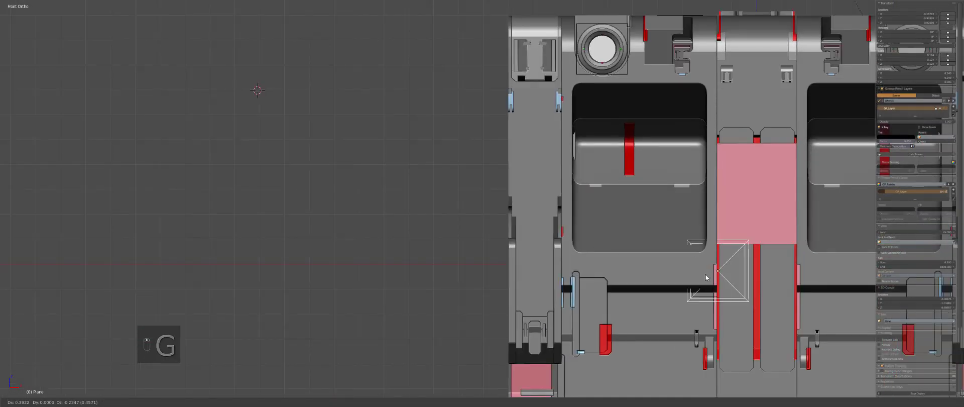
{"action": "left_click", "coordinate": [700, 203]}
Scale the framed cylinder down on the strip beside the pink panel and hide its frame plane
{"action": "key", "text": "s"}
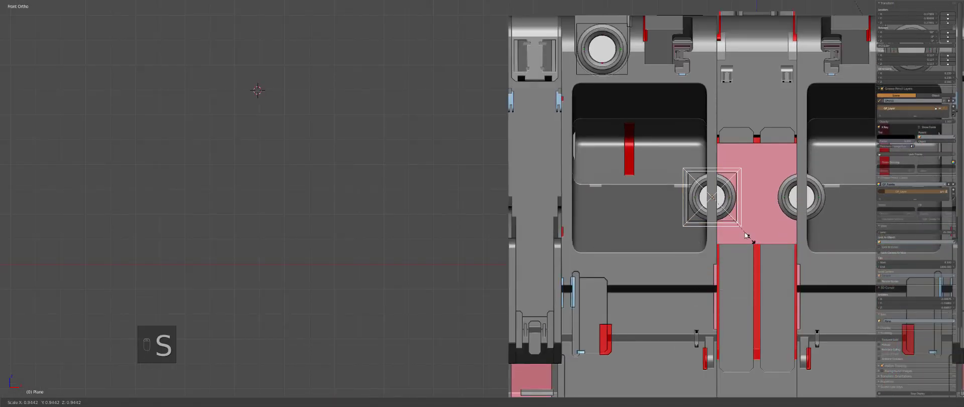
{"action": "left_click", "coordinate": [735, 226]}
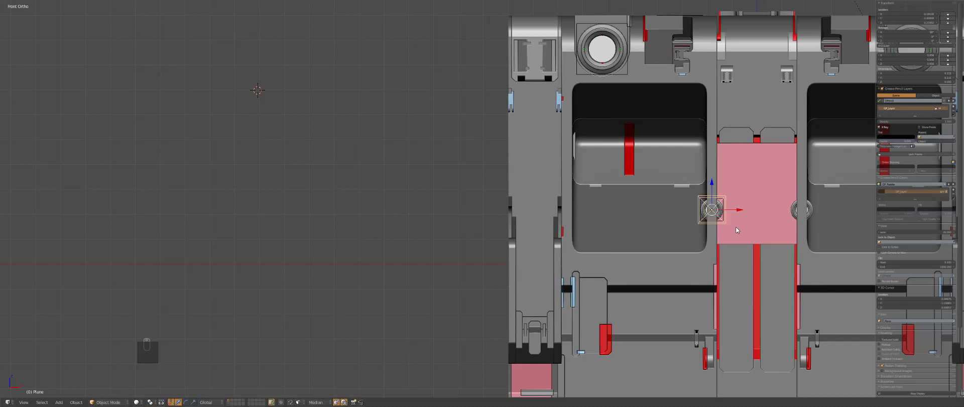
{"action": "key", "text": "s"}
{"action": "left_click", "coordinate": [743, 240]}
{"action": "key", "text": "s"}
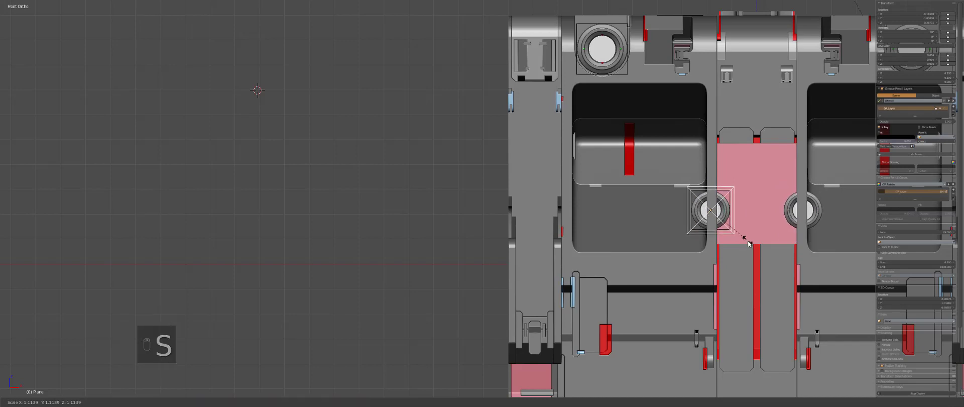
{"action": "left_click", "coordinate": [750, 246]}
{"action": "key", "text": "g"}
{"action": "left_click", "coordinate": [751, 246]}
{"action": "key", "text": "h"}
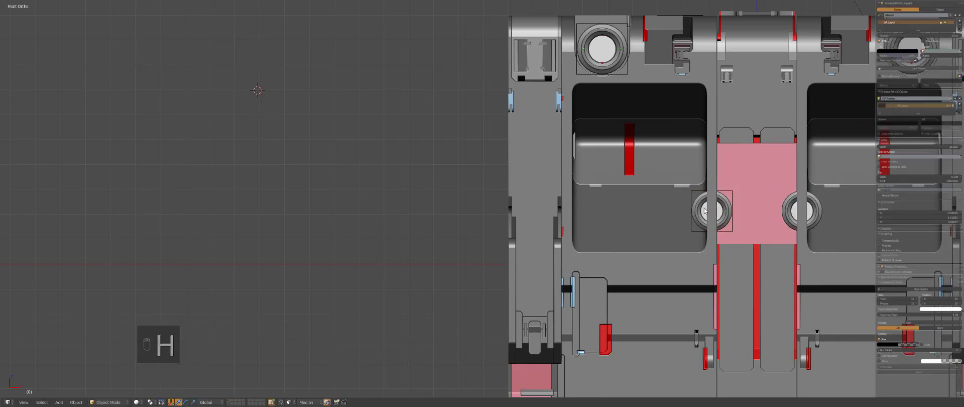
Snap the 3D cursor to the small cylinder and add a 32-vertex mesh cylinder there, aligned to the front view
{"action": "middle_click_drag", "start_coordinate": [732, 227], "coordinate": [730, 230]}
{"action": "scroll", "coordinate": [806, 192], "scroll_direction": "up", "scroll_amount": 3}
{"action": "right_click", "coordinate": [834, 189]}
{"action": "middle_click_drag", "start_coordinate": [834, 188], "coordinate": [558, 203], "text": "shift"}
{"action": "key", "text": "shift+s"}
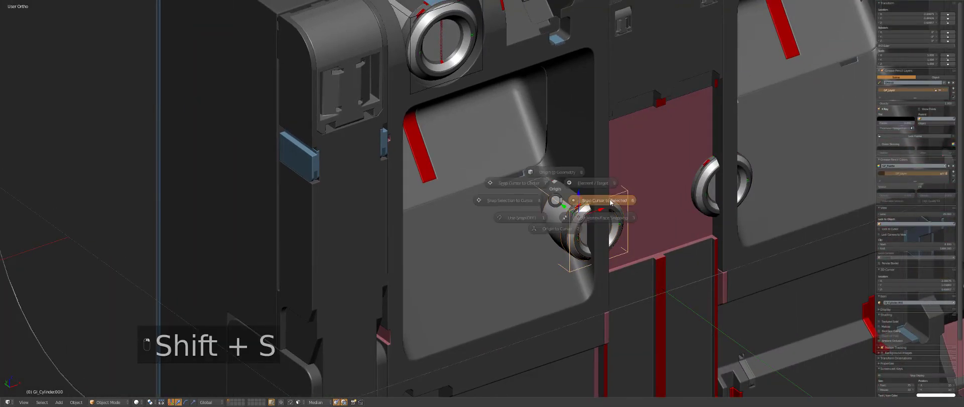
{"action": "key", "text": "shift+s"}
{"action": "key", "text": "shift+a"}
{"action": "mouse_move", "coordinate": [641, 201]}
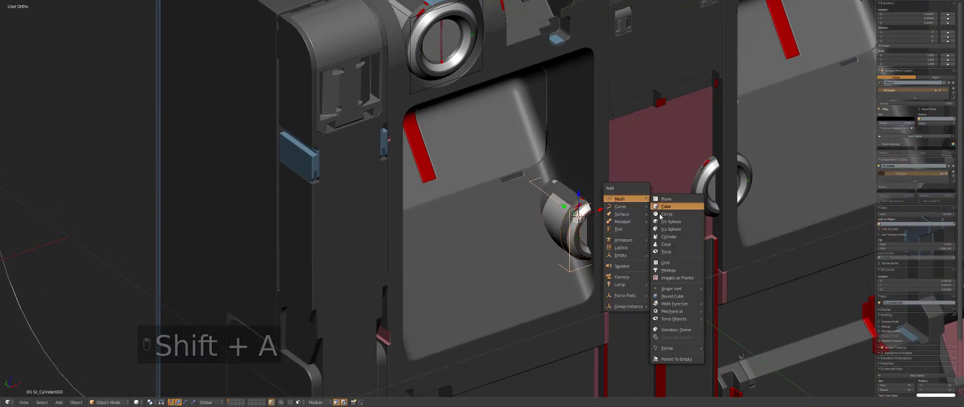
{"action": "left_click", "coordinate": [665, 238]}
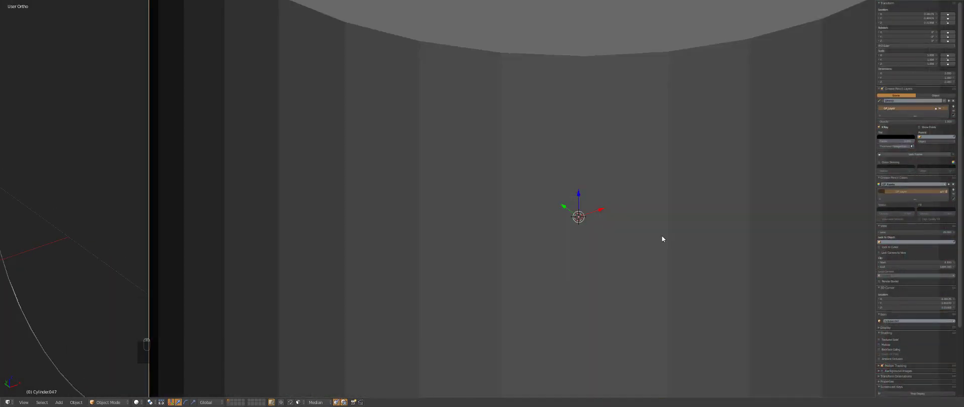
{"action": "key", "text": "KP_1"}
{"action": "key", "text": "F6"}
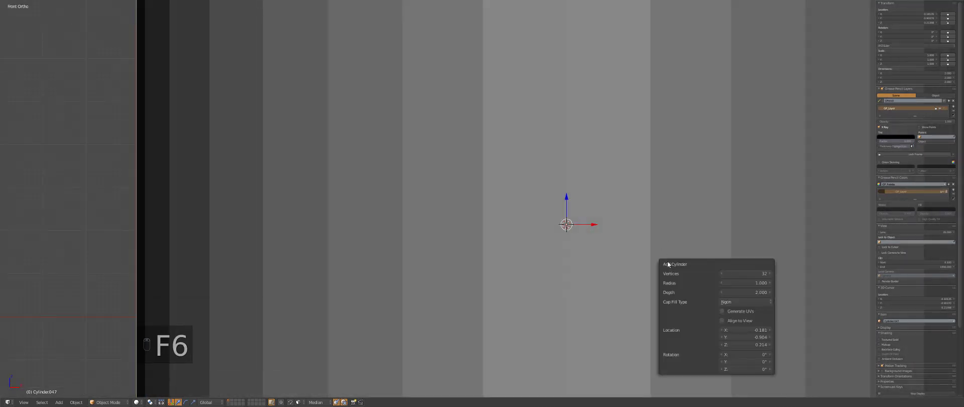
{"action": "left_click", "coordinate": [731, 321]}
Scale the new mesh cylinder down until it is slightly larger than the detail cylinder it surrounds
{"action": "key", "text": "z"}
{"action": "key", "text": "s"}
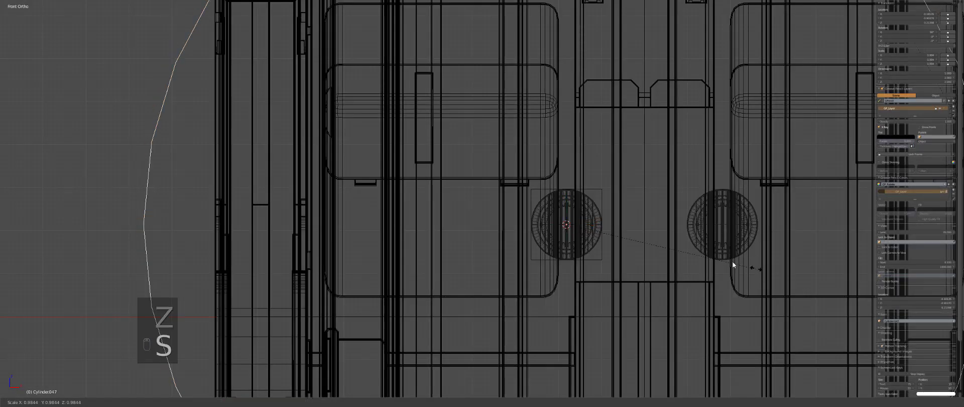
{"action": "key", "text": "z"}
{"action": "scroll", "coordinate": [655, 245], "scroll_direction": "up", "scroll_amount": 3}
{"action": "key", "text": "s"}
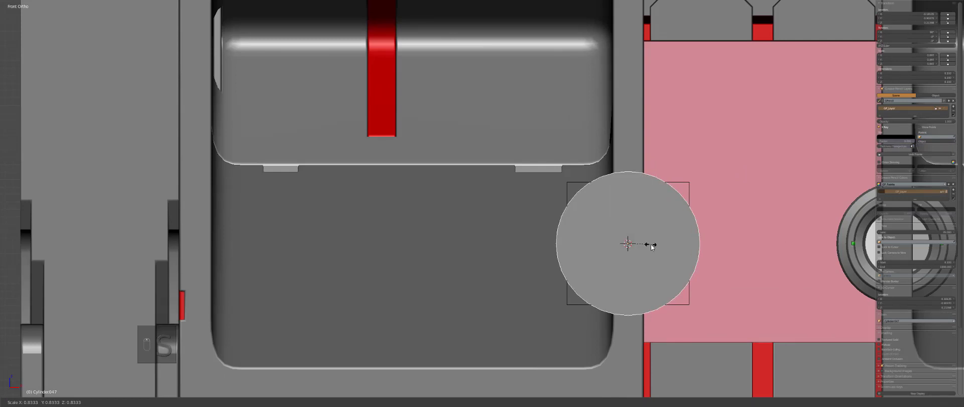
{"action": "middle_click_drag", "start_coordinate": [647, 243], "coordinate": [674, 266]}
Apply SSharpen to the new cylinder and pull its front face forward past the hull surface
{"action": "key", "text": "q"}
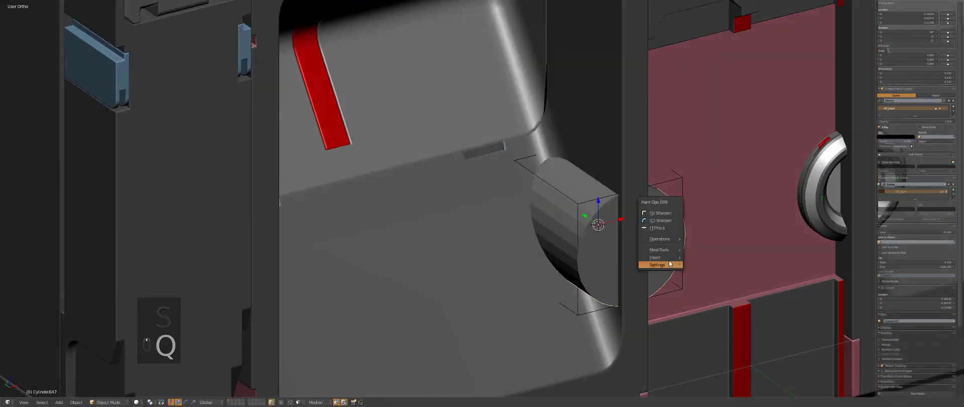
{"action": "left_click", "coordinate": [662, 212]}
{"action": "key", "text": "Tab"}
{"action": "right_click", "coordinate": [596, 213]}
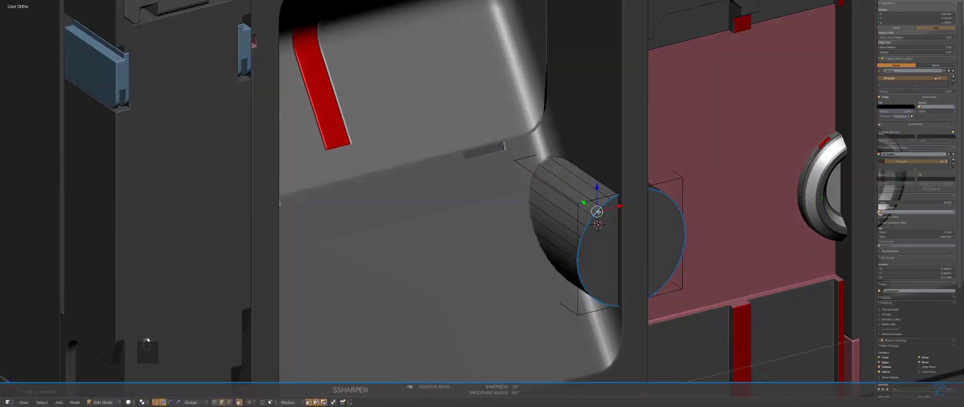
{"action": "left_click_drag", "start_coordinate": [617, 235], "coordinate": [634, 249]}
{"action": "key", "text": "Tab"}
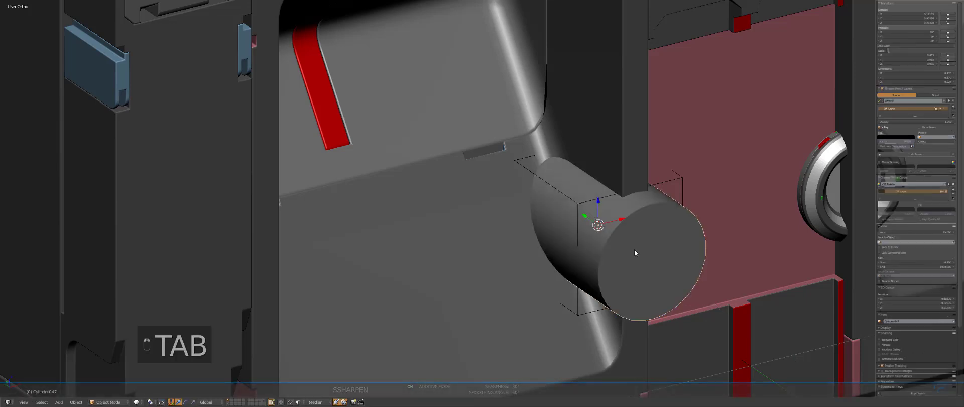
Cut the cylinder shape out of the recessed hull body, apply the cut with CSharpen and delete the cutter
{"action": "right_click", "coordinate": [626, 152], "text": "shift"}
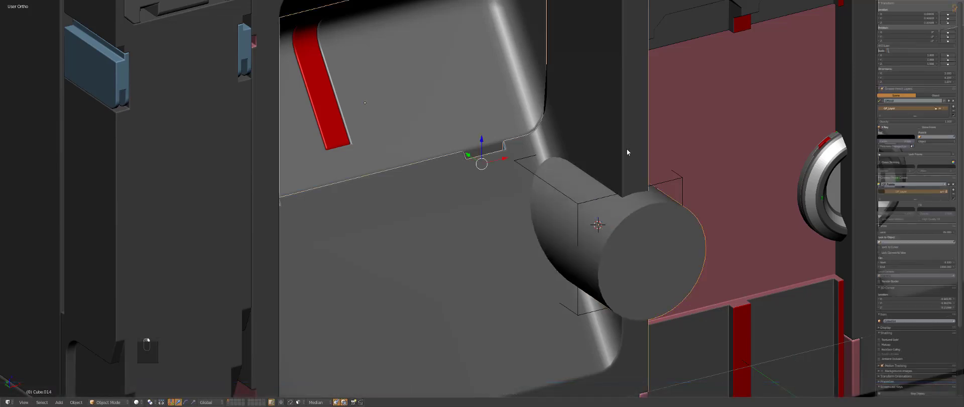
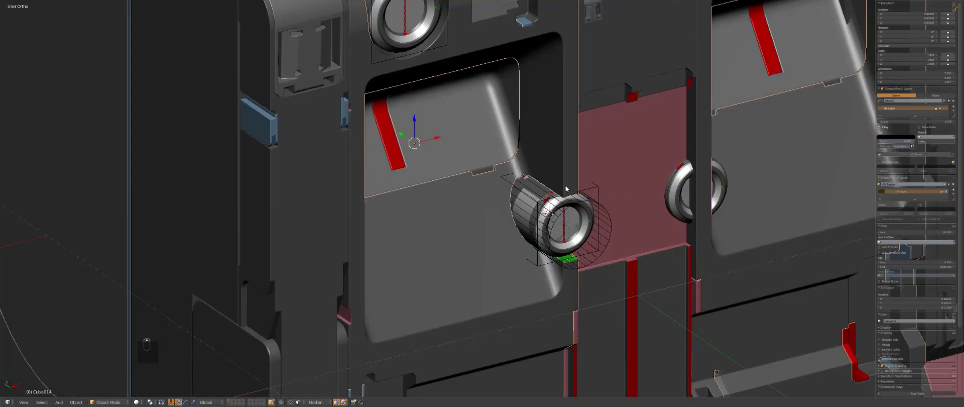
{"action": "key", "text": "a"}
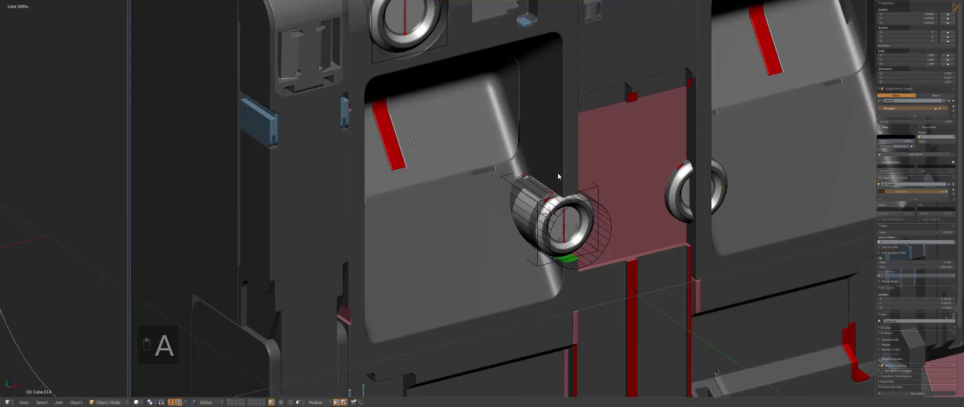
{"action": "key", "text": "q"}
{"action": "left_click", "coordinate": [544, 174]}
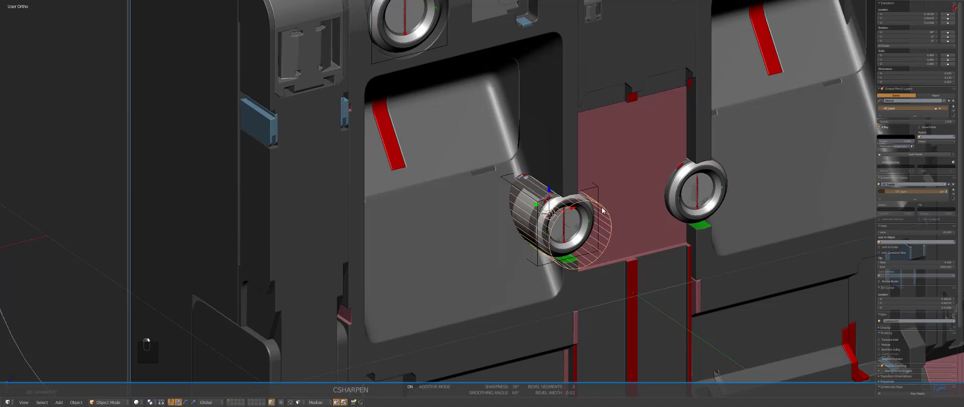
{"action": "key", "text": "x"}
Scale the detail cylinder up slightly inside its new cutout
{"action": "middle_click_drag", "start_coordinate": [602, 206], "coordinate": [570, 227]}
{"action": "scroll", "coordinate": [549, 179], "scroll_direction": "up", "scroll_amount": 3}
{"action": "key", "text": "a"}
{"action": "right_click", "coordinate": [582, 223]}
{"action": "key", "text": "s"}
{"action": "left_click", "coordinate": [631, 236]}
{"action": "key", "text": "s"}
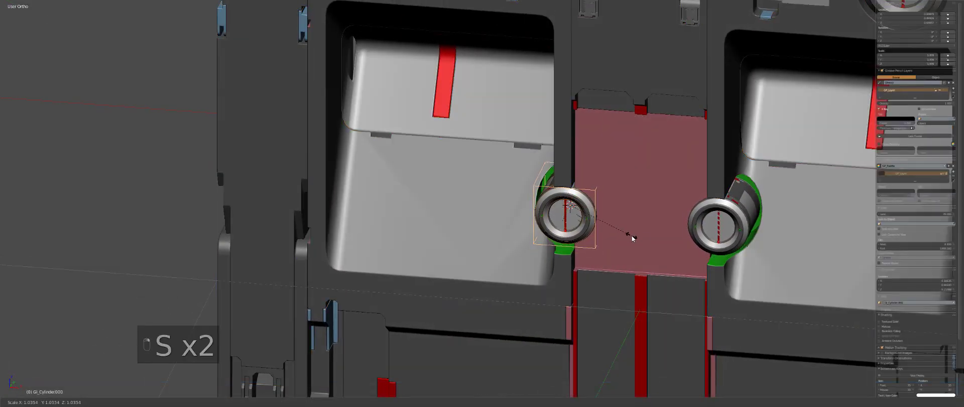
{"action": "left_click", "coordinate": [631, 236]}
Replace the hull's LN_Emission_Shader material slot with Chrome for the faces of the new cutout
{"action": "middle_click_drag", "start_coordinate": [527, 251], "coordinate": [577, 266]}
{"action": "right_click", "coordinate": [577, 266]}
{"action": "key", "text": "ctrl+grave"}
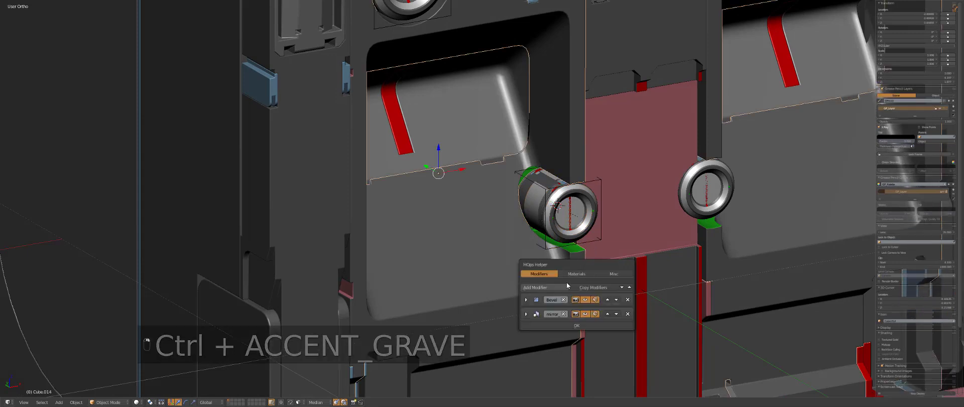
{"action": "left_click", "coordinate": [532, 189]}
{"action": "type", "text": "c"}
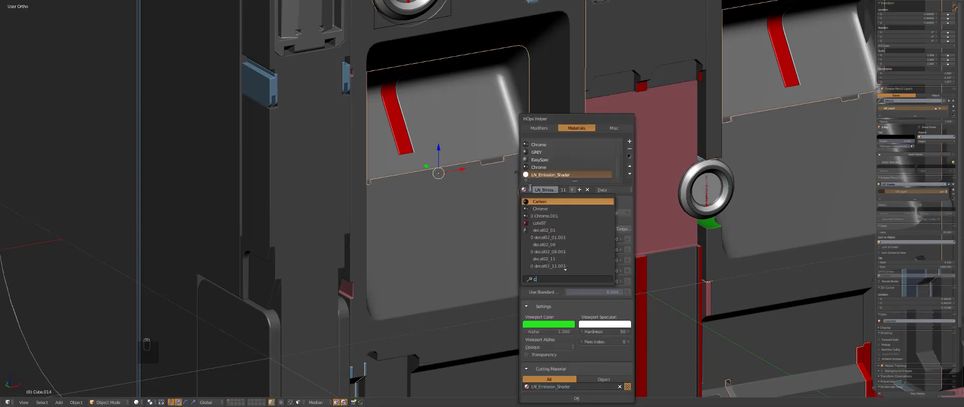
{"action": "type", "text": "hr"}
{"action": "left_click", "coordinate": [536, 201]}
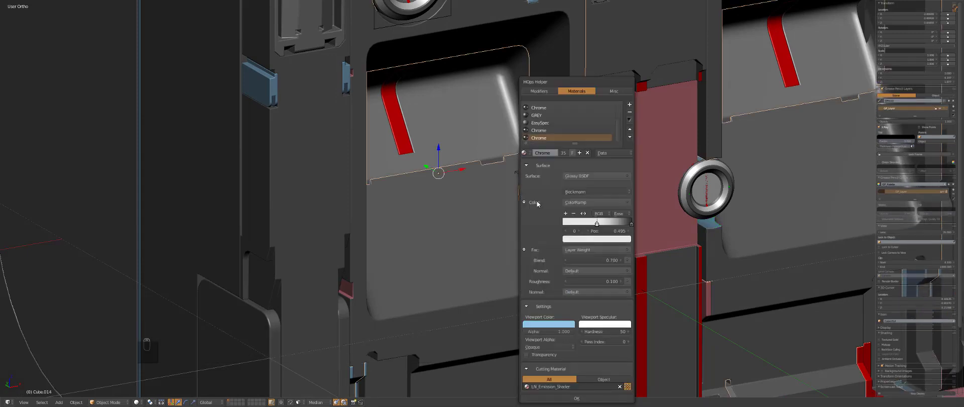
{"action": "key", "text": "a"}
Examine the hull's mesh edges above and below the new cylinder cutout in edit mode
{"action": "scroll", "coordinate": [595, 221], "scroll_direction": "up", "scroll_amount": 2}
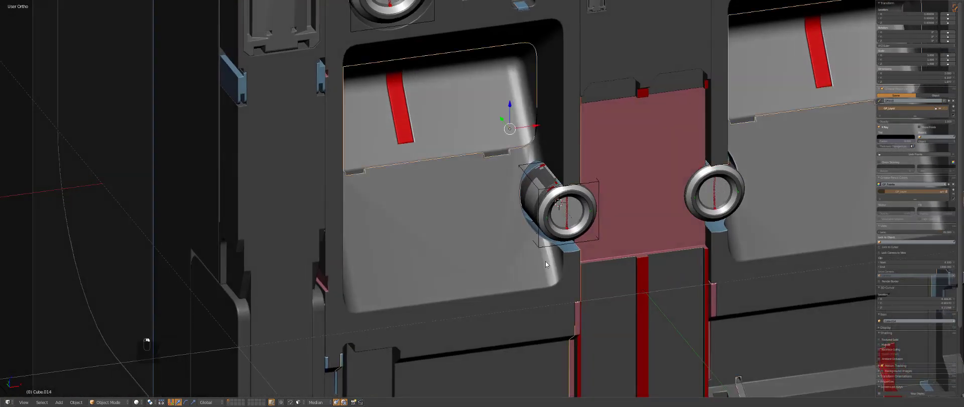
{"action": "key", "text": "Tab"}
{"action": "scroll", "coordinate": [555, 176], "scroll_direction": "up", "scroll_amount": 3}
{"action": "right_click", "coordinate": [579, 125]}
{"action": "key", "text": "ctrl+grave"}
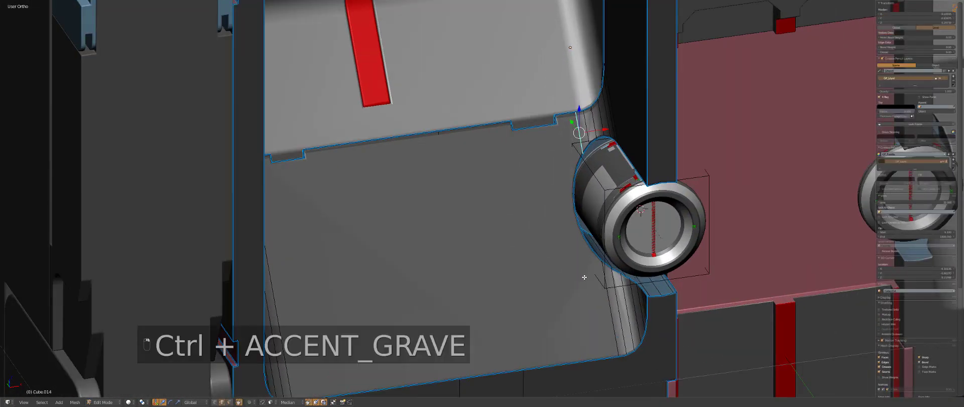
{"action": "key", "text": "ctrl+grave"}
{"action": "middle_click_drag", "start_coordinate": [580, 125], "coordinate": [601, 133]}
{"action": "key", "text": "ctrl+grave"}
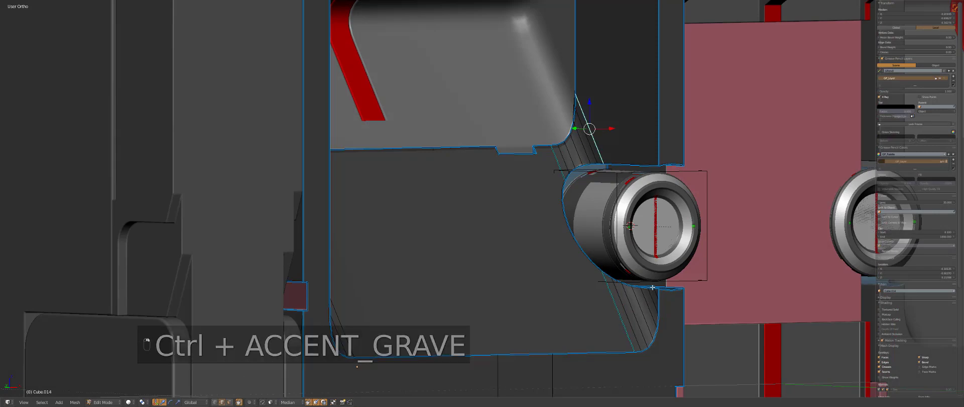
{"action": "right_click", "coordinate": [654, 297]}
{"action": "key", "text": "ctrl+grave"}
{"action": "key", "text": "Tab"}
{"action": "scroll", "coordinate": [570, 237], "scroll_direction": "down", "scroll_amount": 6}
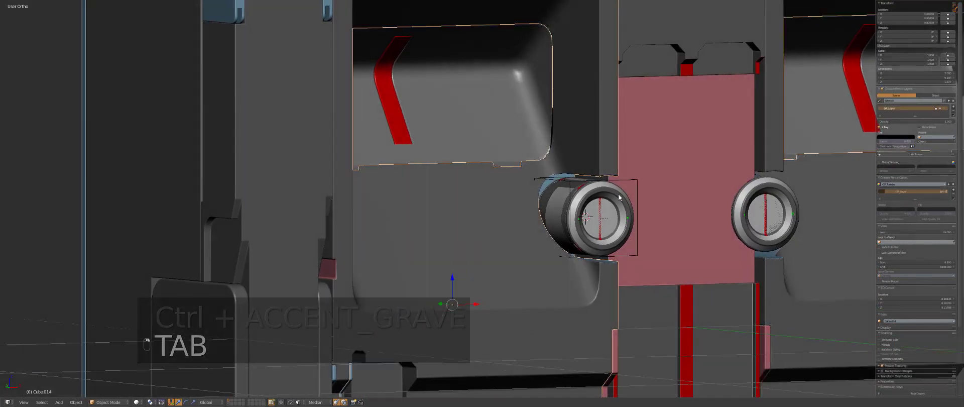
Inspect the hull front with its added cylinders in front and angled perspective views
{"action": "key", "text": "a"}
{"action": "key", "text": "a"}
{"action": "key", "text": "KP_1"}
{"action": "key", "text": "KP_5"}
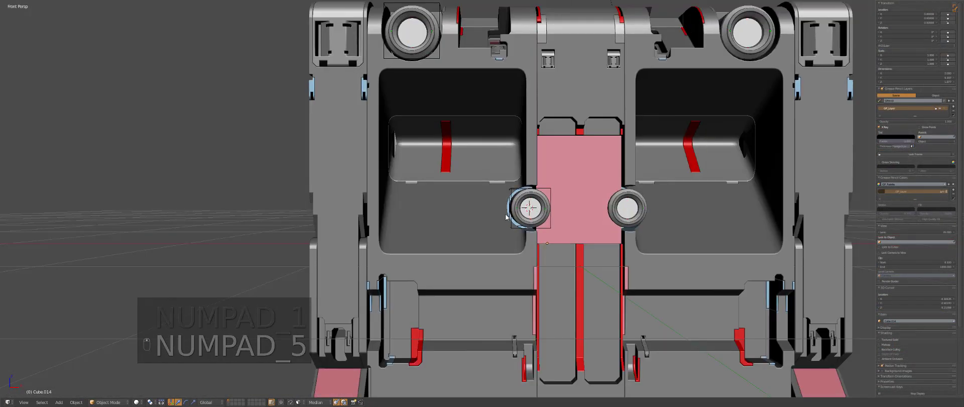
{"action": "scroll", "coordinate": [571, 231], "scroll_direction": "down", "scroll_amount": 5}
{"action": "key", "text": "a"}
{"action": "key", "text": "a"}
{"action": "key", "text": "a"}
{"action": "middle_click_drag", "start_coordinate": [571, 231], "coordinate": [537, 226]}
{"action": "scroll", "coordinate": [536, 227], "scroll_direction": "up", "scroll_amount": 3}
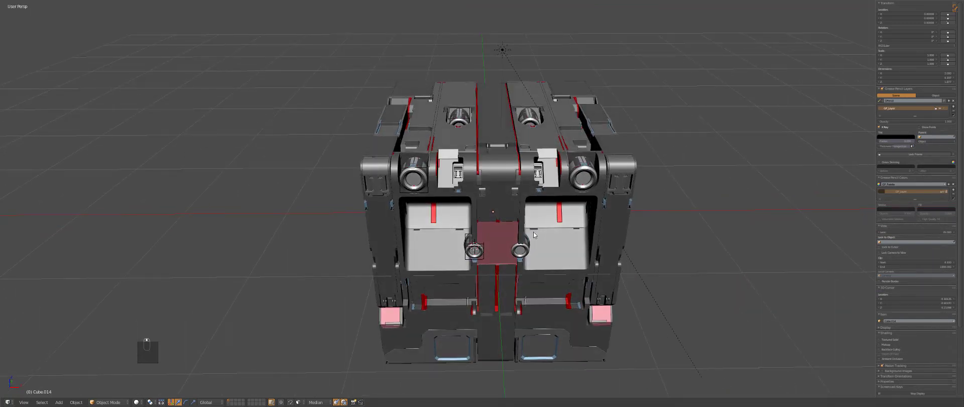
Insert the DECALmachine decal decal02_04 and place it on the hull's centre strip above the pink panel
{"action": "key", "text": "shift+z"}
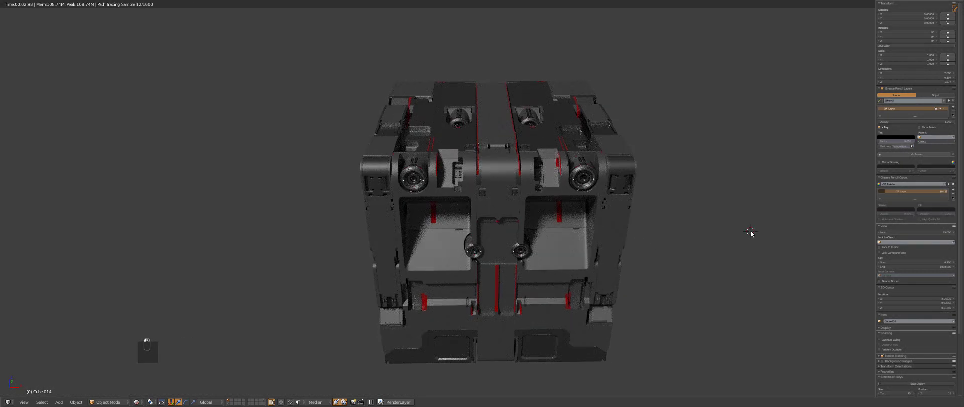
{"action": "left_click", "coordinate": [800, 215]}
{"action": "key", "text": "z"}
{"action": "key", "text": "z"}
{"action": "key", "text": "a"}
{"action": "key", "text": "a"}
{"action": "key", "text": "d"}
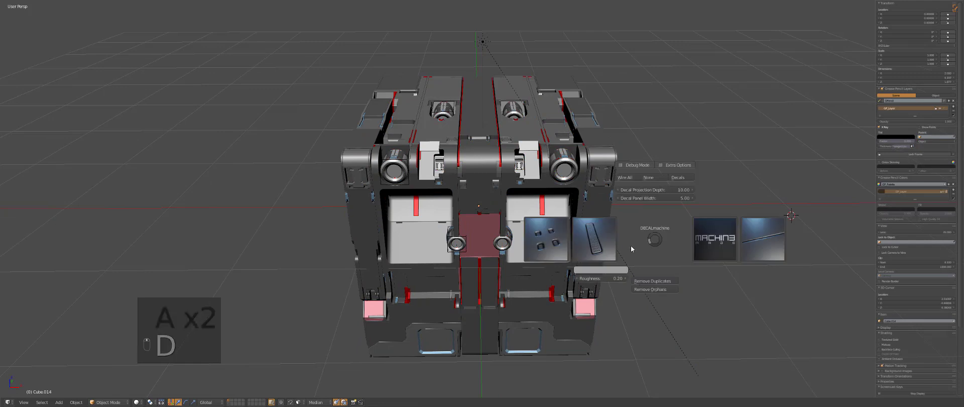
{"action": "left_click", "coordinate": [582, 242]}
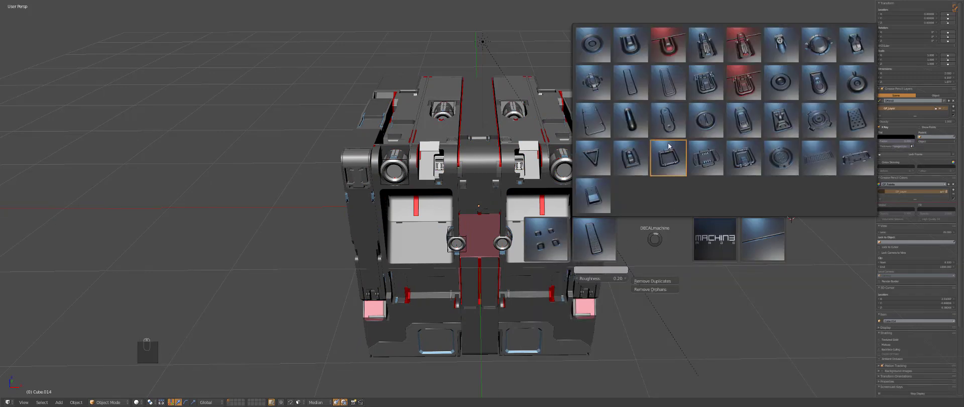
{"action": "left_click", "coordinate": [777, 44]}
{"action": "key", "text": "g"}
{"action": "key", "text": "g"}
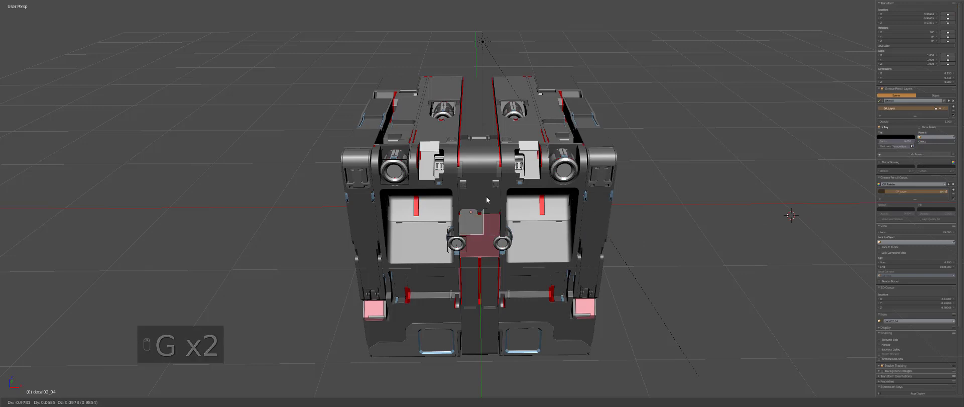
{"action": "left_click", "coordinate": [485, 184]}
Scale the decal down and position it just below the small latch on one side of the centre strip
{"action": "scroll", "coordinate": [493, 211], "scroll_direction": "up", "scroll_amount": 7}
{"action": "key", "text": "s"}
{"action": "left_click", "coordinate": [462, 201]}
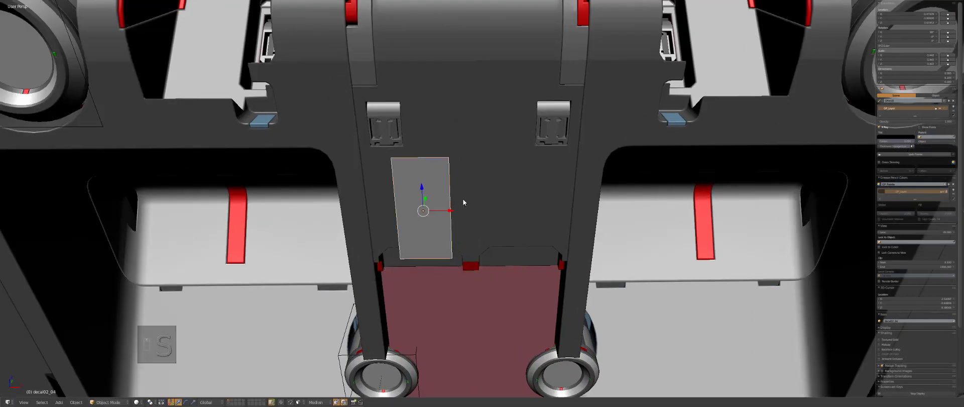
{"action": "key", "text": "g"}
{"action": "left_click", "coordinate": [433, 196]}
{"action": "key", "text": "s"}
{"action": "left_click", "coordinate": [440, 204]}
{"action": "key", "text": "g"}
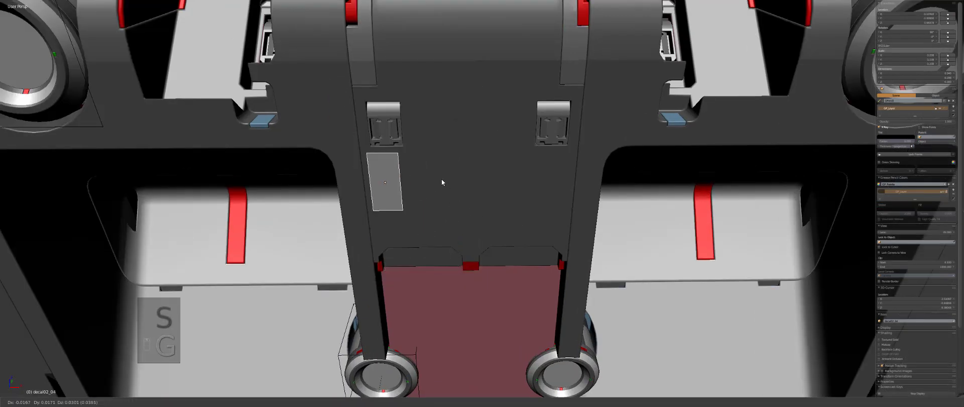
{"action": "left_click", "coordinate": [442, 182]}
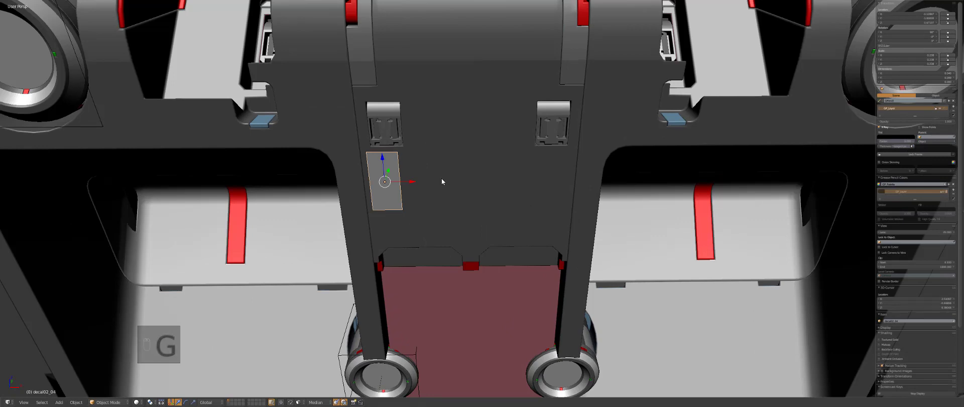
Shrink the decal further, move it closer under the latch and mirror it across X to the opposite latch
{"action": "key", "text": "shift+z"}
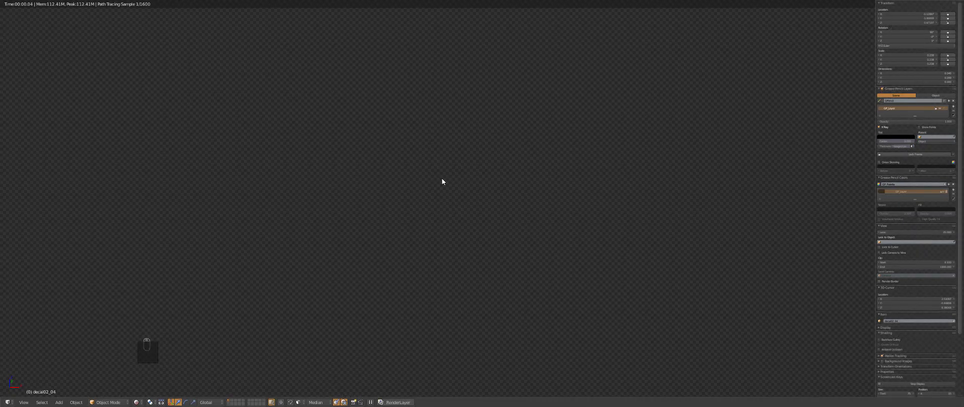
{"action": "key", "text": "shift+z"}
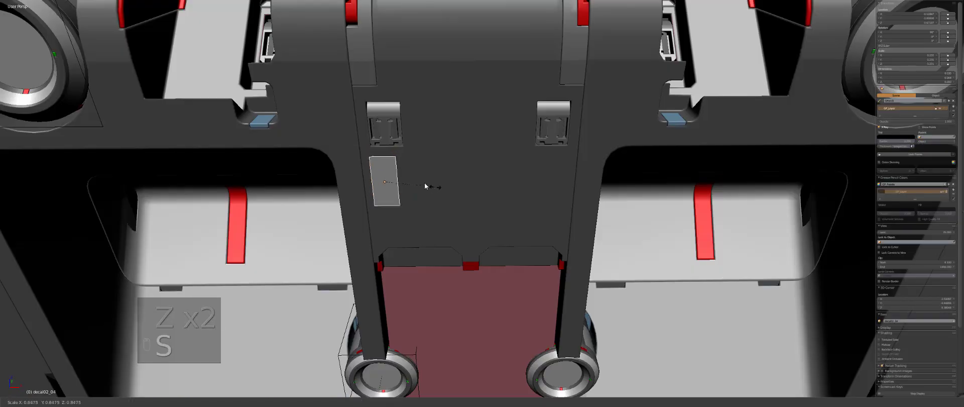
{"action": "key", "text": "g"}
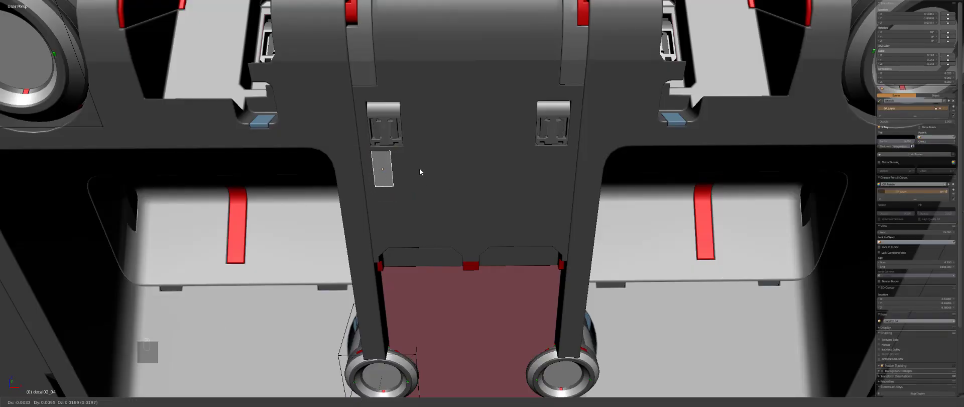
{"action": "key", "text": "alt+shift+x"}
{"action": "key", "text": "a"}
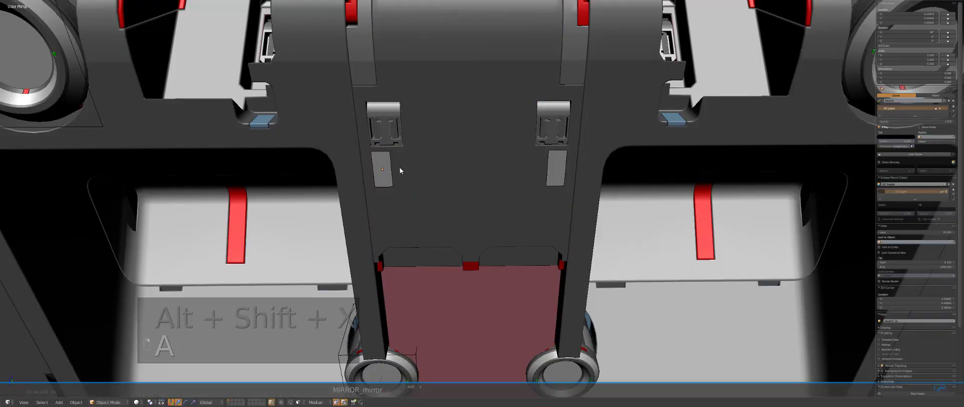
Duplicate the mirrored decal pair beside the centre strip and again next to the large upper cylinders, scaling the outer copy slightly down
{"action": "right_click", "coordinate": [390, 167]}
{"action": "middle_click_drag", "start_coordinate": [395, 167], "coordinate": [508, 206], "text": "shift"}
{"action": "scroll", "coordinate": [523, 207], "scroll_direction": "down", "scroll_amount": 3}
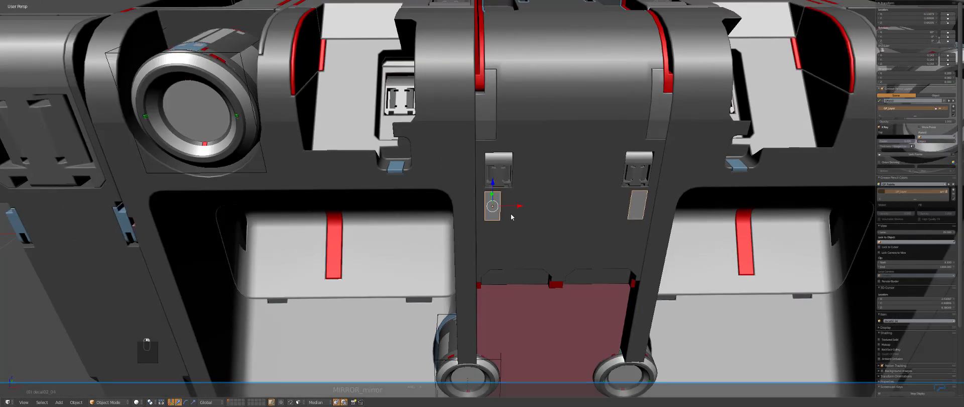
{"action": "key", "text": "shift+d"}
{"action": "key", "text": "shift+d"}
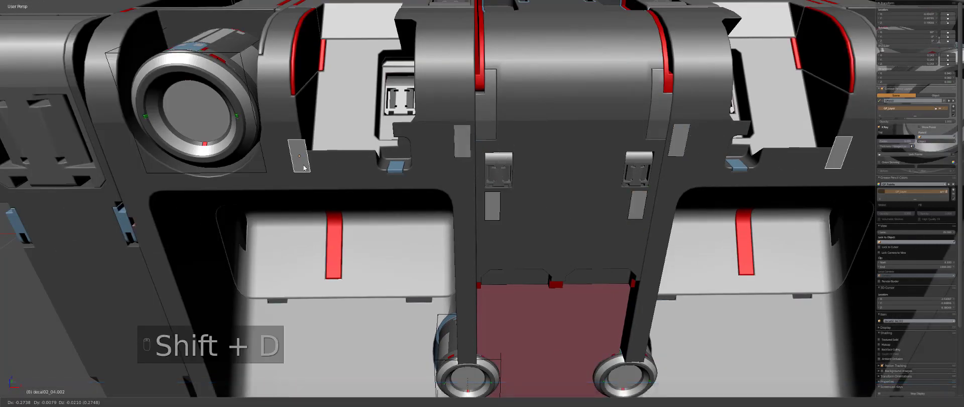
{"action": "key", "text": "s"}
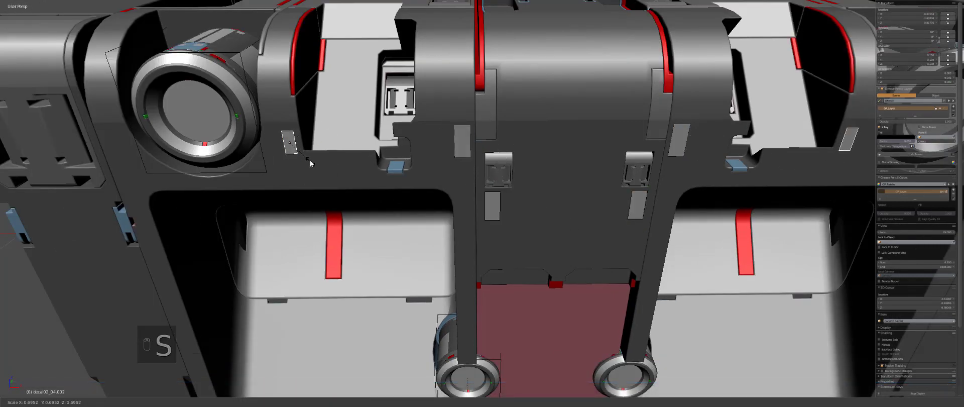
{"action": "left_click", "coordinate": [314, 157]}
Duplicate the decal onto the outer column beside the blue bracket and scale it up to match the bracket
{"action": "middle_click_drag", "start_coordinate": [371, 174], "coordinate": [472, 203]}
{"action": "key", "text": "shift+d"}
{"action": "left_click", "coordinate": [369, 235]}
{"action": "key", "text": "s"}
{"action": "left_click", "coordinate": [490, 214]}
{"action": "key", "text": "s"}
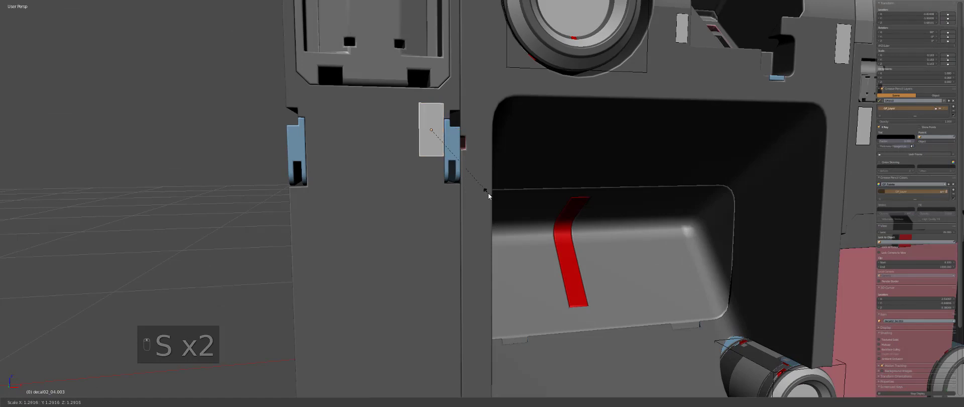
{"action": "key", "text": "g"}
{"action": "left_click", "coordinate": [486, 212]}
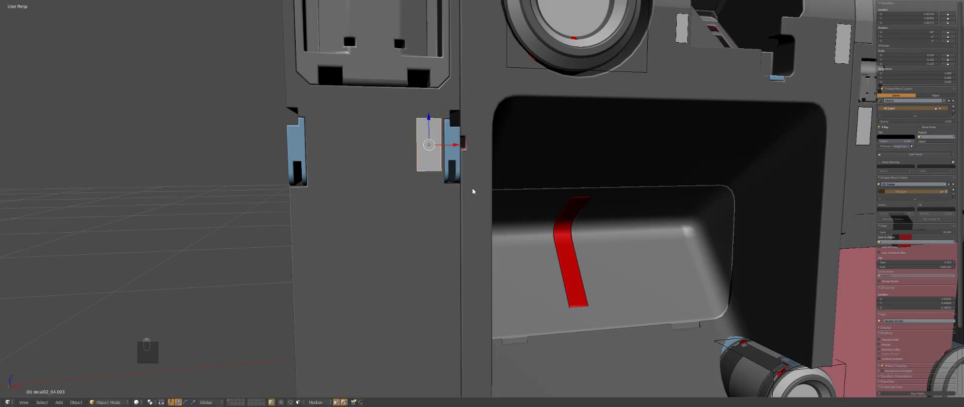
Mirror the column decal across X about Cube.010 and order that Mirror modifier ahead of the Cube mirror
{"action": "right_click", "coordinate": [393, 186]}
{"action": "key", "text": "alt+shift+x"}
{"action": "key", "text": "a"}
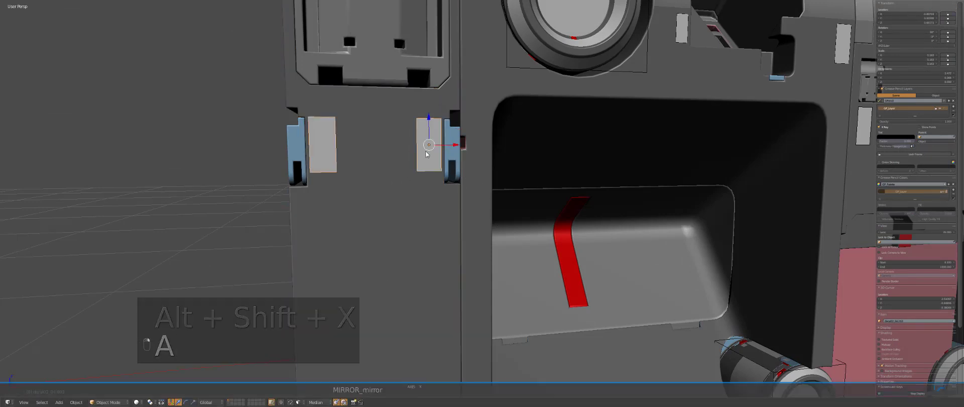
{"action": "scroll", "coordinate": [498, 212], "scroll_direction": "down", "scroll_amount": 5}
{"action": "key", "text": "ctrl+grave"}
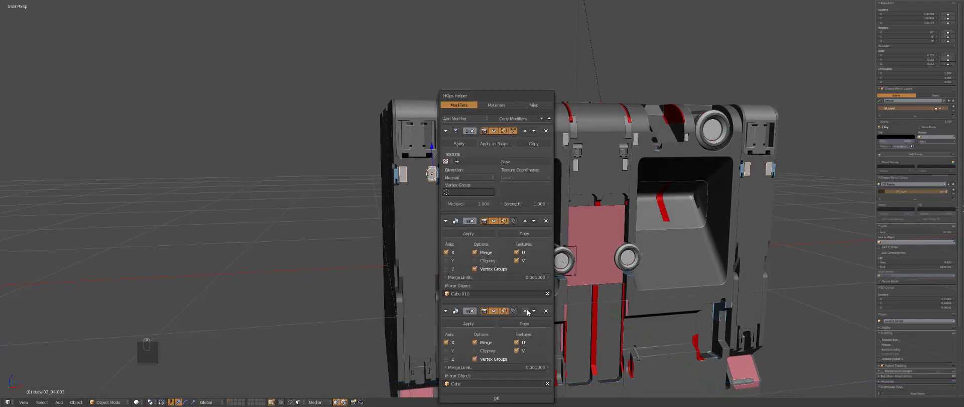
Inspect the placed decals across the hull front in rendered shading
{"action": "middle_click_drag", "start_coordinate": [527, 313], "coordinate": [535, 244]}
{"action": "key", "text": "a"}
{"action": "scroll", "coordinate": [534, 244], "scroll_direction": "up", "scroll_amount": 4}
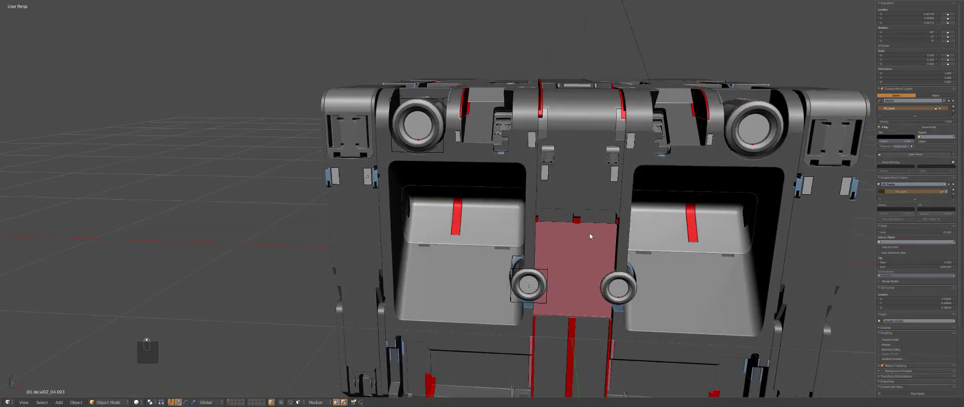
{"action": "middle_click_drag", "start_coordinate": [589, 233], "coordinate": [596, 240]}
{"action": "key", "text": "shift+z"}
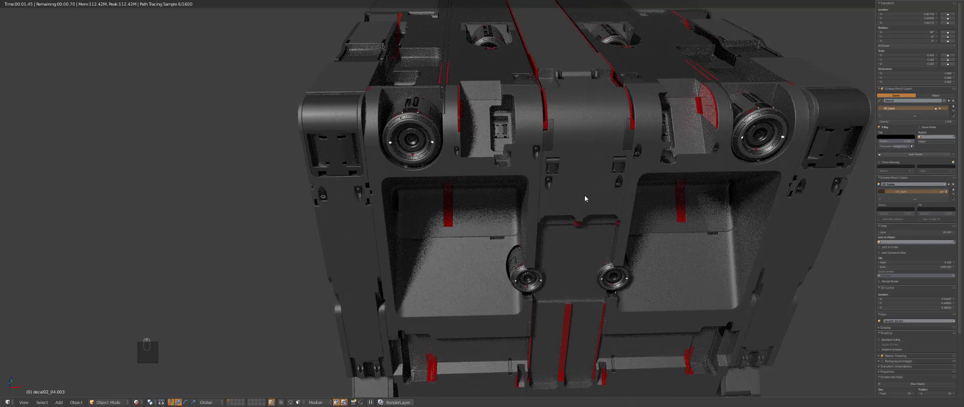
{"action": "key", "text": "z"}
{"action": "key", "text": "z"}
{"action": "key", "text": "z"}
Duplicate the decal onto the small tabs above the pink panel, scale it down and add a second copy along X
{"action": "key", "text": "shift+d"}
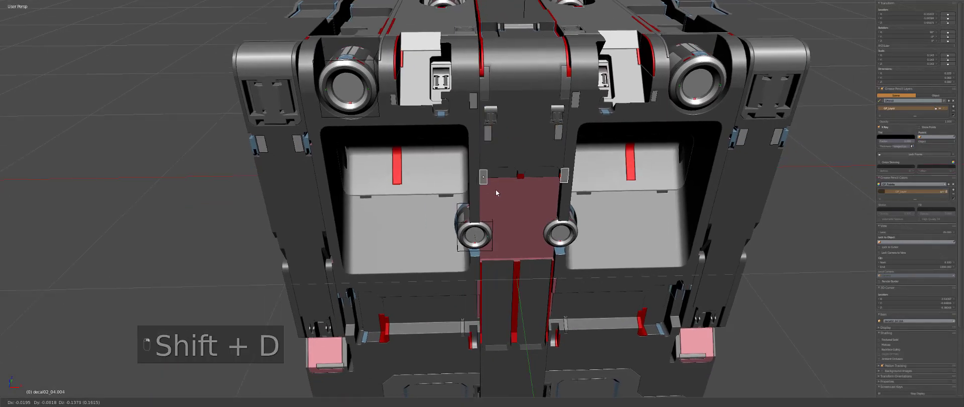
{"action": "scroll", "coordinate": [504, 190], "scroll_direction": "up", "scroll_amount": 8}
{"action": "key", "text": "s"}
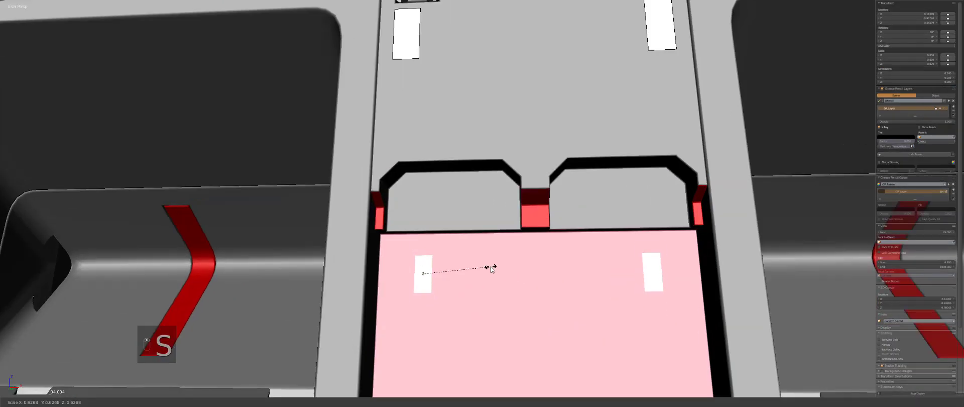
{"action": "key", "text": "g"}
{"action": "left_click", "coordinate": [473, 193]}
{"action": "key", "text": "shift+d"}
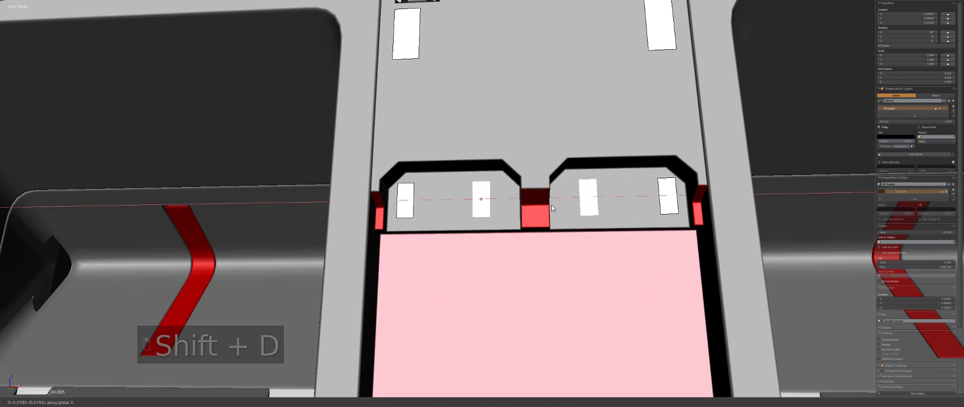
{"action": "left_click", "coordinate": [564, 210]}
Duplicate the small decal into the lower recess beside the centre strip and along X above the blue-framed lower panels
{"action": "scroll", "coordinate": [564, 210], "scroll_direction": "down", "scroll_amount": 6}
{"action": "scroll", "coordinate": [528, 216], "scroll_direction": "up", "scroll_amount": 4}
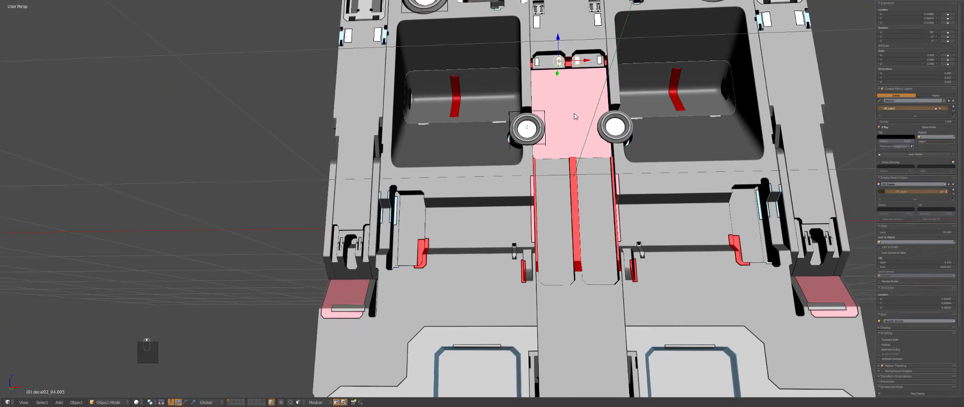
{"action": "key", "text": "shift+d"}
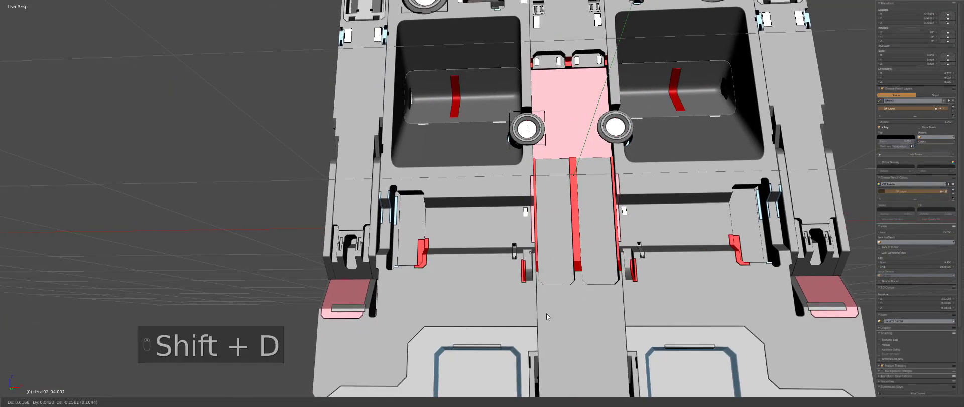
{"action": "key", "text": "shift+d"}
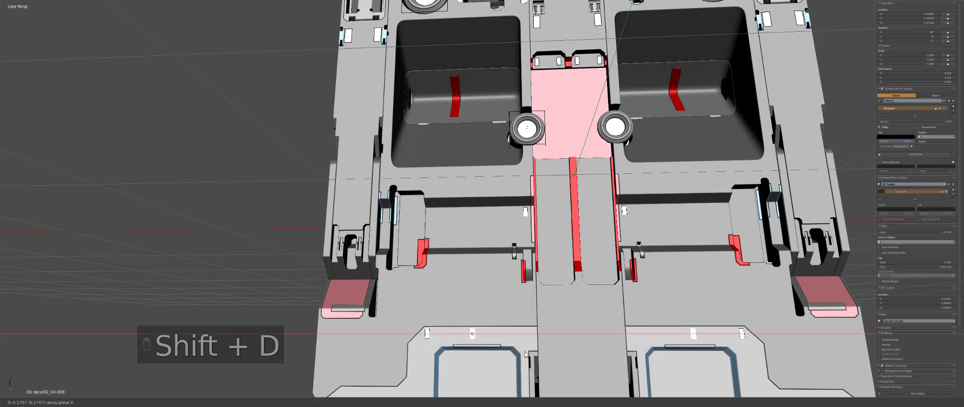
{"action": "left_click", "coordinate": [563, 357]}
Duplicate the decal below the pink corner pad and place two copies, spaced along X, on the pad itself
{"action": "key", "text": "shift+d"}
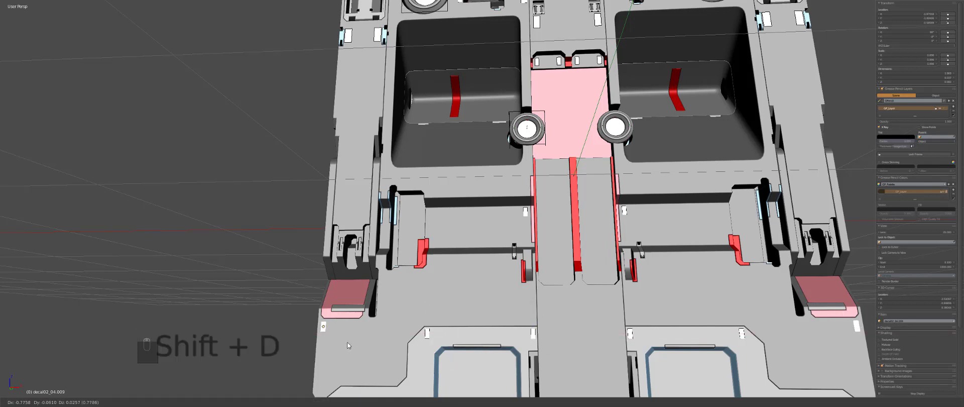
{"action": "left_click", "coordinate": [358, 290]}
{"action": "key", "text": "shift+d"}
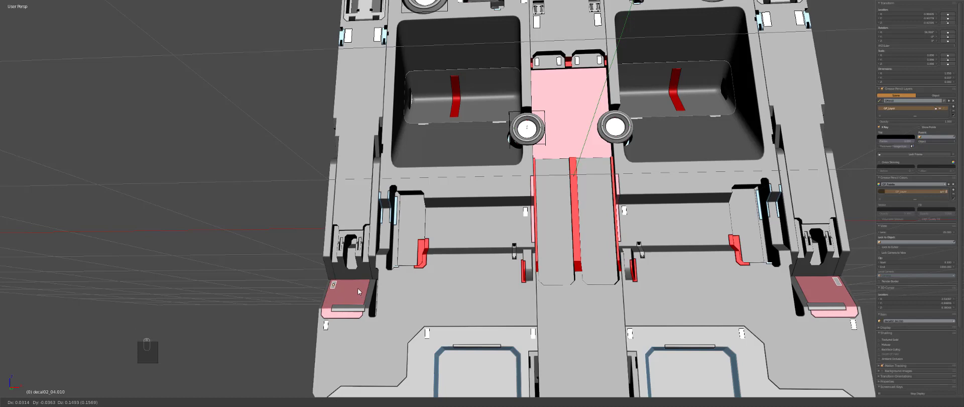
{"action": "key", "text": "x"}
{"action": "left_click", "coordinate": [388, 292]}
Duplicate the decal to both sides of the bracket at the outer column's base, spacing the copies along X
{"action": "key", "text": "shift+d"}
{"action": "key", "text": "shift+d"}
{"action": "key", "text": "x"}
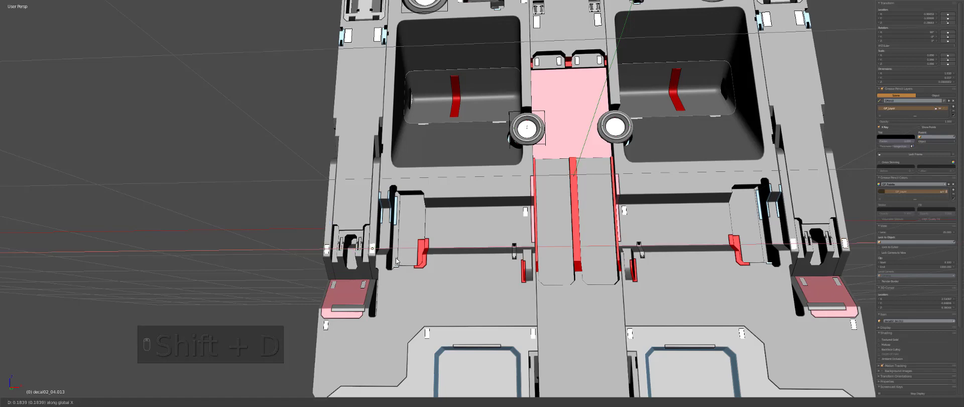
{"action": "left_click", "coordinate": [396, 201]}
Duplicate the decal into the recessed fitting at the top of the outer column and mirror it across X
{"action": "middle_click_drag", "start_coordinate": [395, 202], "coordinate": [497, 305], "text": "shift"}
{"action": "key", "text": "shift+d"}
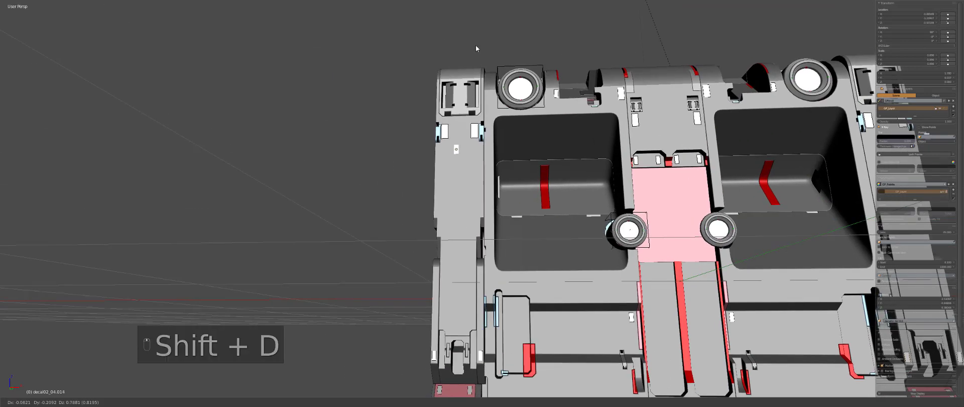
{"action": "left_click", "coordinate": [480, 34]}
{"action": "scroll", "coordinate": [429, 43], "scroll_direction": "up", "scroll_amount": 6}
{"action": "key", "text": "g"}
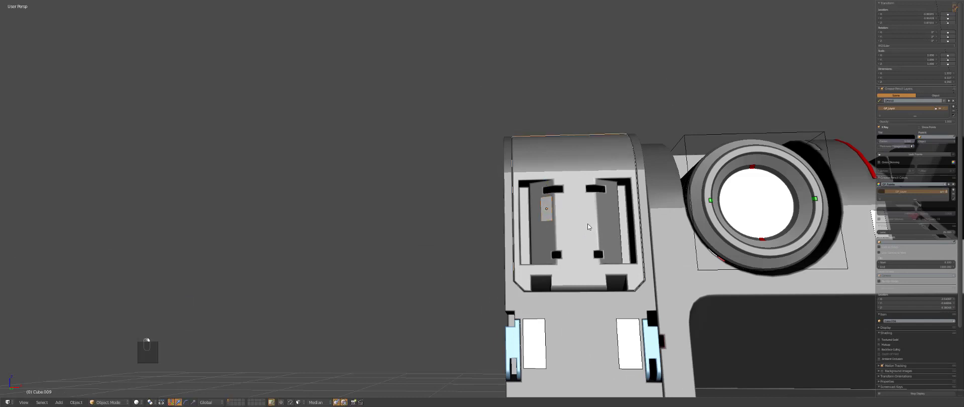
{"action": "key", "text": "alt+shift+x"}
{"action": "key", "text": "a"}
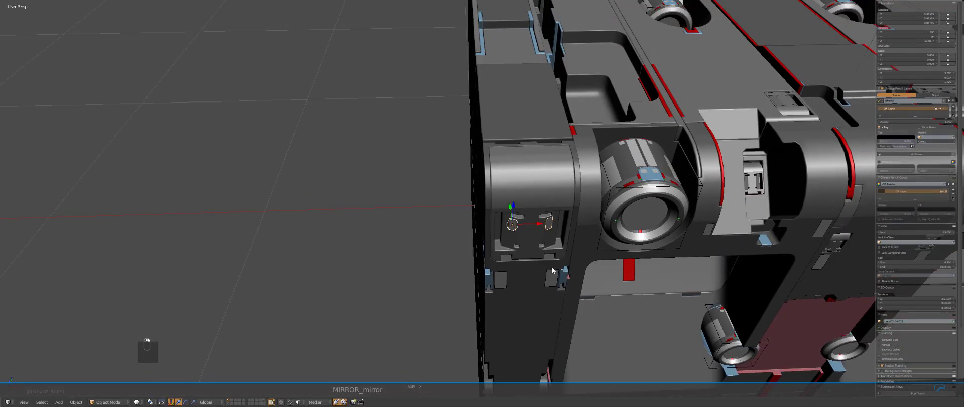
Try placing a copy of the mirrored decal pair on the top surface of the outer column
{"action": "key", "text": "shift+d"}
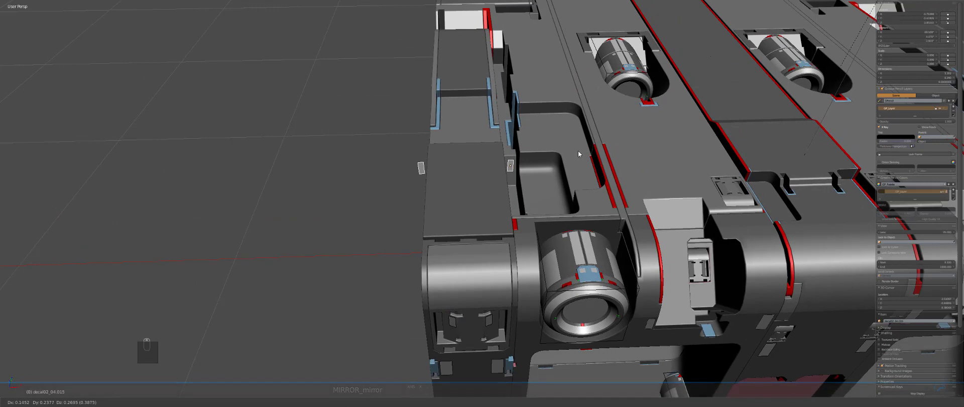
{"action": "left_click", "coordinate": [577, 149]}
{"action": "middle_click_drag", "start_coordinate": [577, 149], "coordinate": [468, 273], "text": "shift"}
{"action": "left_click", "coordinate": [507, 206]}
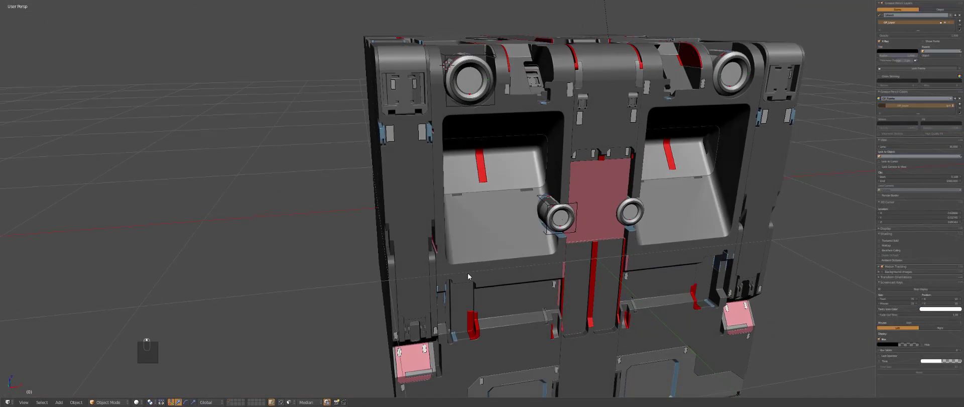
Duplicate the decal onto the red strip in the left recess, then enlarge and fit it over the strip's lower end
{"action": "right_click", "coordinate": [688, 162]}
{"action": "key", "text": "shift+d"}
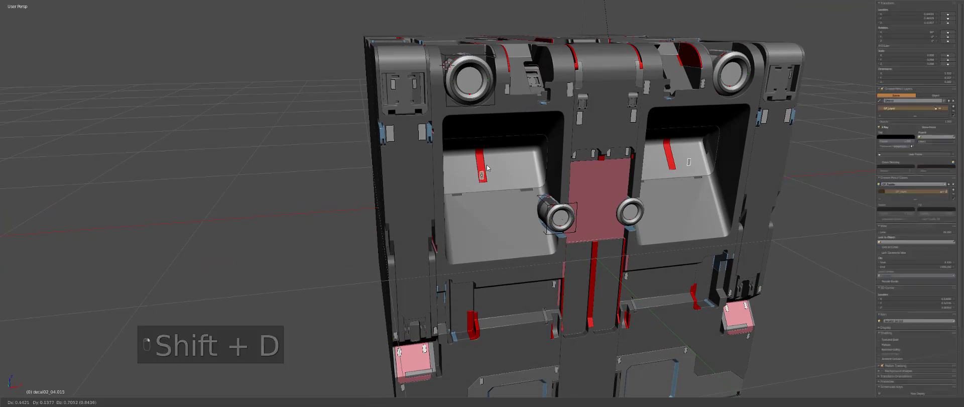
{"action": "left_click", "coordinate": [489, 161]}
{"action": "scroll", "coordinate": [462, 228], "scroll_direction": "up", "scroll_amount": 4}
{"action": "key", "text": "s"}
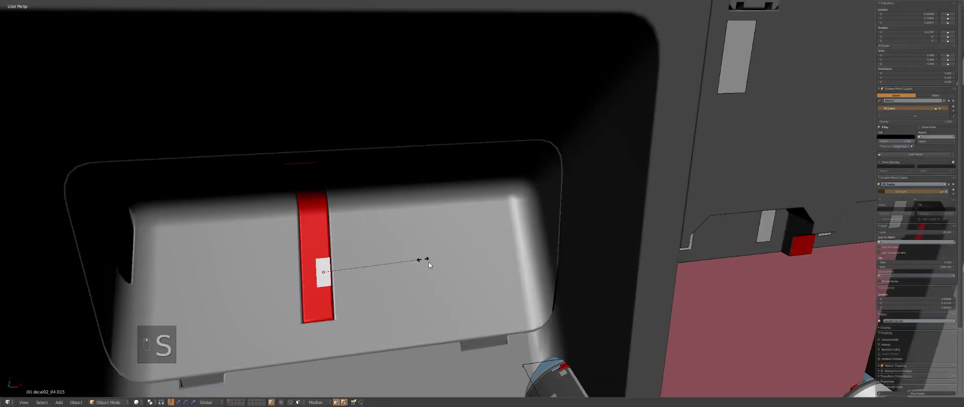
{"action": "left_click", "coordinate": [511, 282]}
{"action": "key", "text": "g"}
{"action": "left_click", "coordinate": [514, 293]}
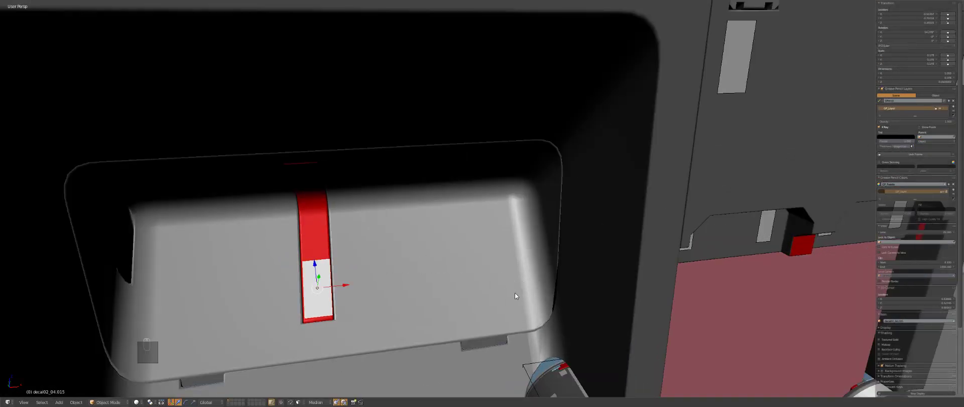
{"action": "key", "text": "s"}
{"action": "left_click", "coordinate": [499, 289]}
{"action": "key", "text": "g"}
{"action": "right_click", "coordinate": [498, 290]}
Duplicate the red strip's decal onto the slanted panel beside the upper latch and move it to the panel's lower corner
{"action": "scroll", "coordinate": [458, 205], "scroll_direction": "down", "scroll_amount": 5}
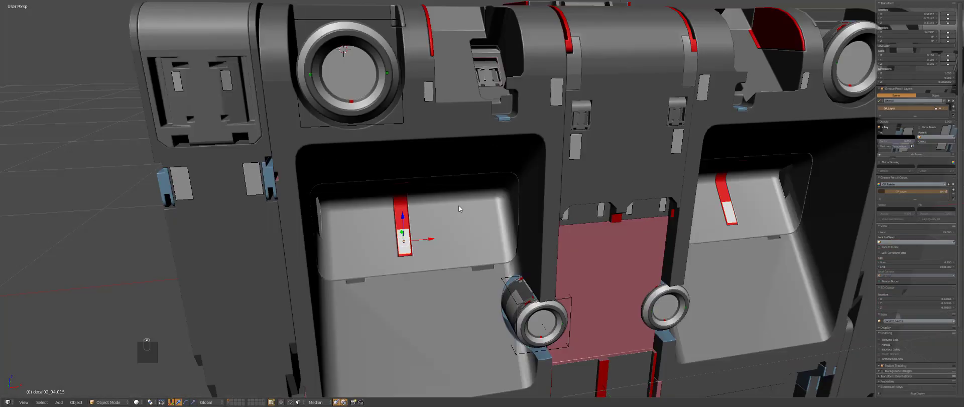
{"action": "middle_click_drag", "start_coordinate": [458, 205], "coordinate": [423, 294]}
{"action": "key", "text": "shift+d"}
{"action": "left_click", "coordinate": [454, 155]}
{"action": "middle_click_drag", "start_coordinate": [455, 155], "coordinate": [424, 186]}
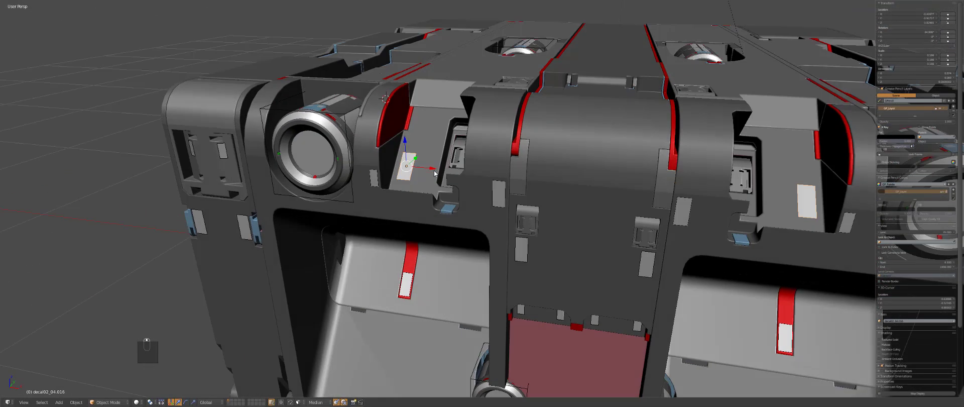
{"action": "scroll", "coordinate": [424, 186], "scroll_direction": "up", "scroll_amount": 2}
{"action": "key", "text": "g"}
{"action": "left_click", "coordinate": [428, 185]}
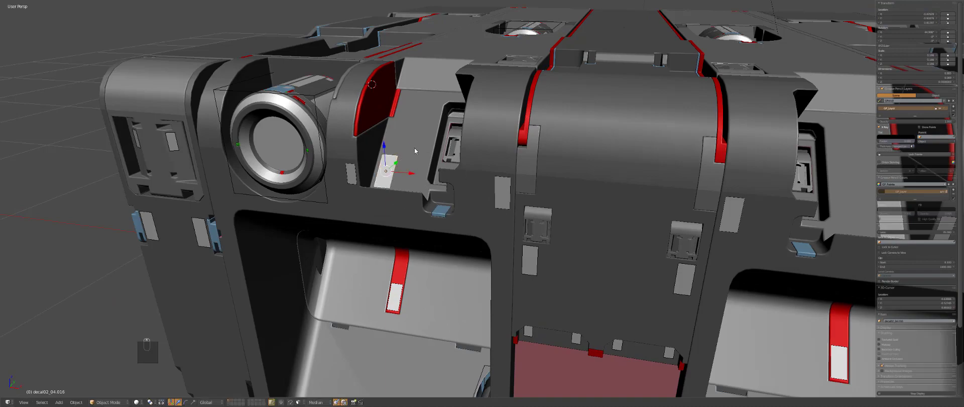
Duplicate the slanted panel's decal onto the top plate beside the central hinge bar
{"action": "middle_click_drag", "start_coordinate": [414, 148], "coordinate": [461, 286]}
{"action": "scroll", "coordinate": [460, 287], "scroll_direction": "down", "scroll_amount": 3}
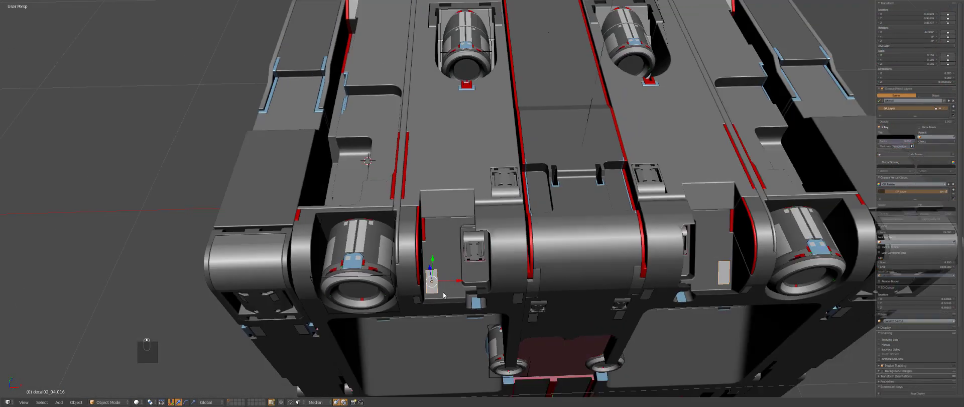
{"action": "key", "text": "shift+d"}
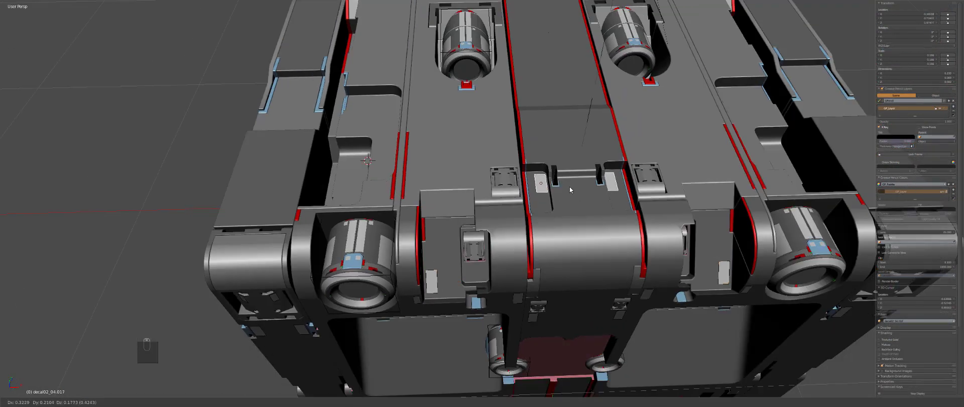
{"action": "left_click", "coordinate": [569, 187]}
Duplicate the hinge plate's decal into the bright recess farther back on the hull's top, beside the red strip
{"action": "middle_click_drag", "start_coordinate": [556, 193], "coordinate": [543, 281], "text": "shift"}
{"action": "key", "text": "shift+d"}
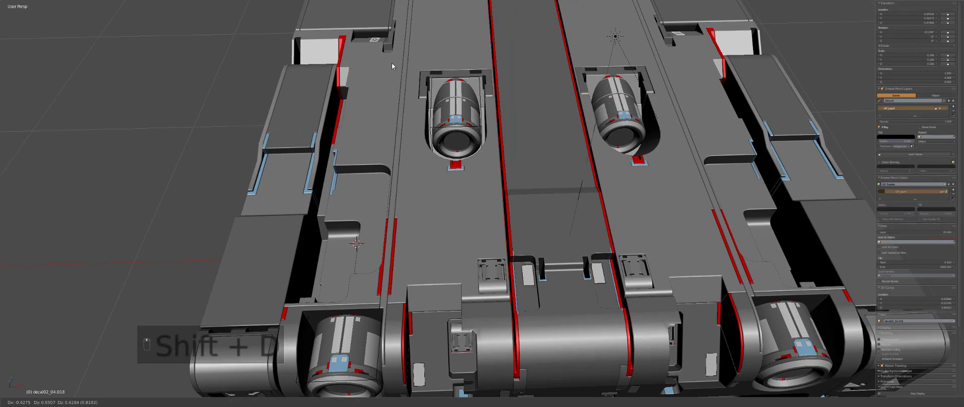
{"action": "left_click", "coordinate": [392, 62]}
{"action": "middle_click_drag", "start_coordinate": [476, 169], "coordinate": [588, 287], "text": "shift"}
{"action": "scroll", "coordinate": [580, 194], "scroll_direction": "up", "scroll_amount": 5}
{"action": "key", "text": "g"}
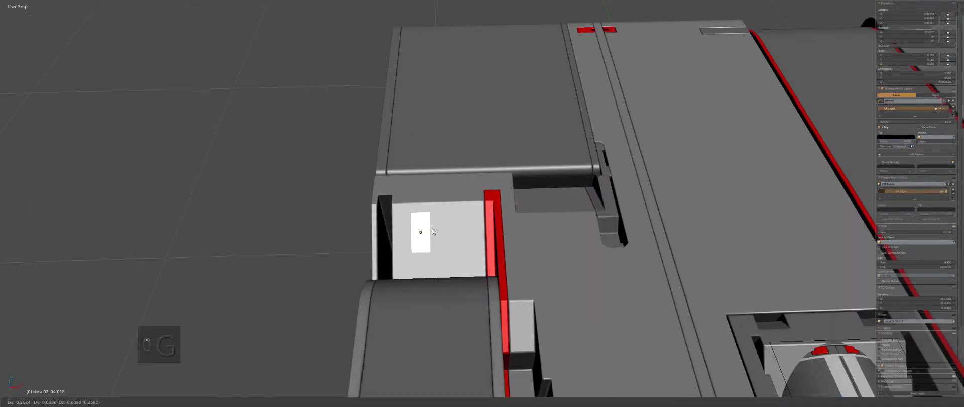
{"action": "left_click", "coordinate": [425, 228]}
Scale and reposition the duplicated decal to fit within the bright rear recess
{"action": "key", "text": "s"}
{"action": "left_click", "coordinate": [451, 254]}
{"action": "key", "text": "g"}
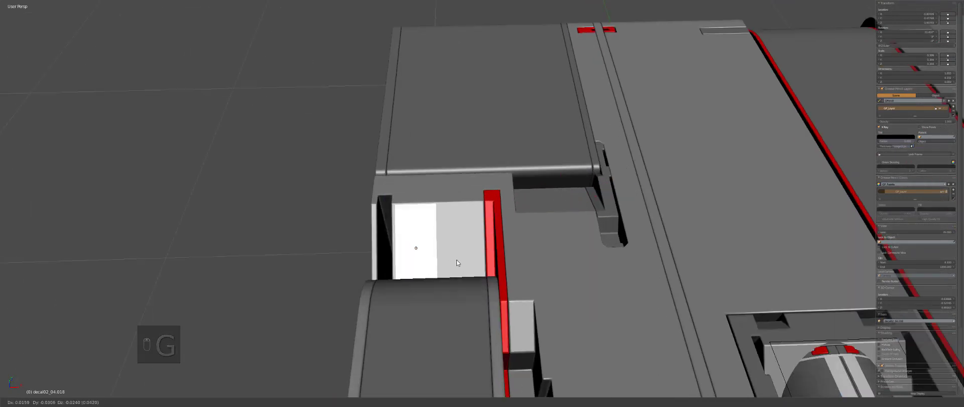
{"action": "left_click", "coordinate": [458, 262]}
{"action": "key", "text": "s"}
{"action": "left_click", "coordinate": [452, 258]}
{"action": "key", "text": "g"}
{"action": "left_click", "coordinate": [450, 257]}
{"action": "key", "text": "a"}
Insert the ribbed vent-like DECALmachine decal decal02_25, place it near the outer column's top, and rotate it in top view
{"action": "scroll", "coordinate": [450, 257], "scroll_direction": "down", "scroll_amount": 10}
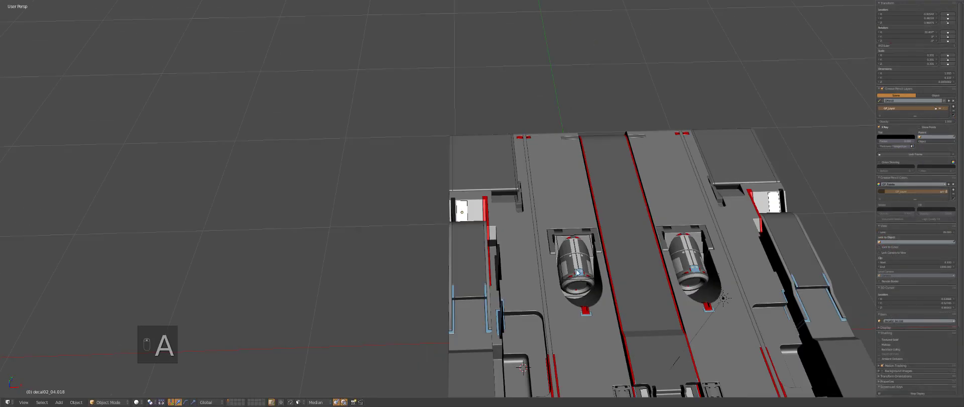
{"action": "key", "text": "d"}
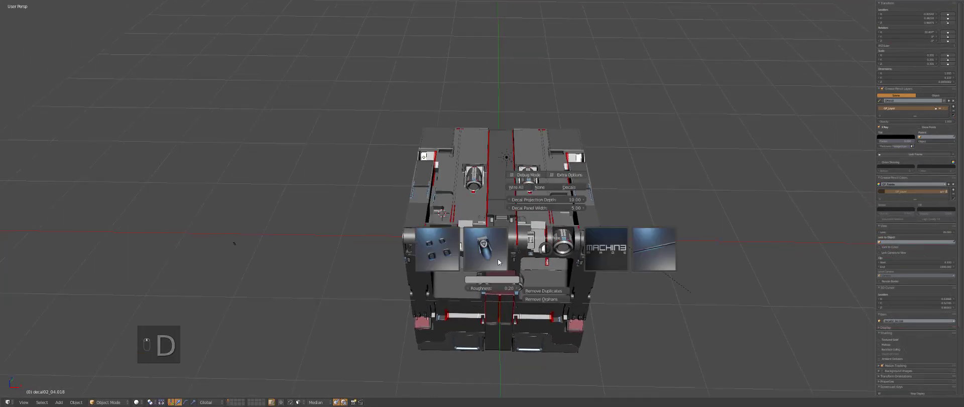
{"action": "left_click", "coordinate": [498, 258]}
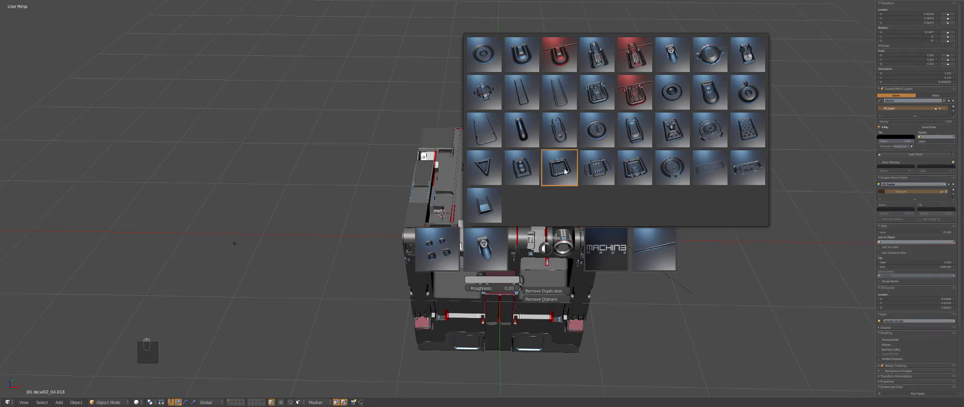
{"action": "left_click", "coordinate": [597, 171]}
{"action": "key", "text": "g"}
{"action": "left_click", "coordinate": [442, 205]}
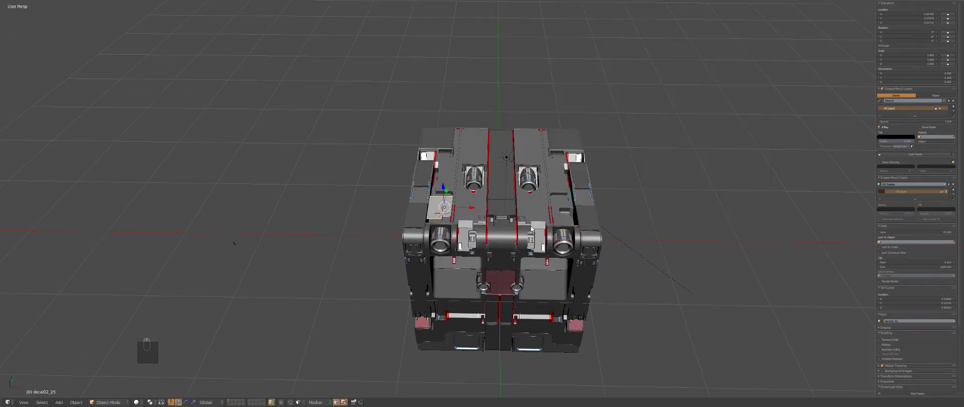
{"action": "scroll", "coordinate": [532, 228], "scroll_direction": "up", "scroll_amount": 4}
{"action": "key", "text": "KP_7"}
{"action": "key", "text": "KP_5"}
{"action": "key", "text": "r"}
{"action": "key", "text": "KP_Decimal"}
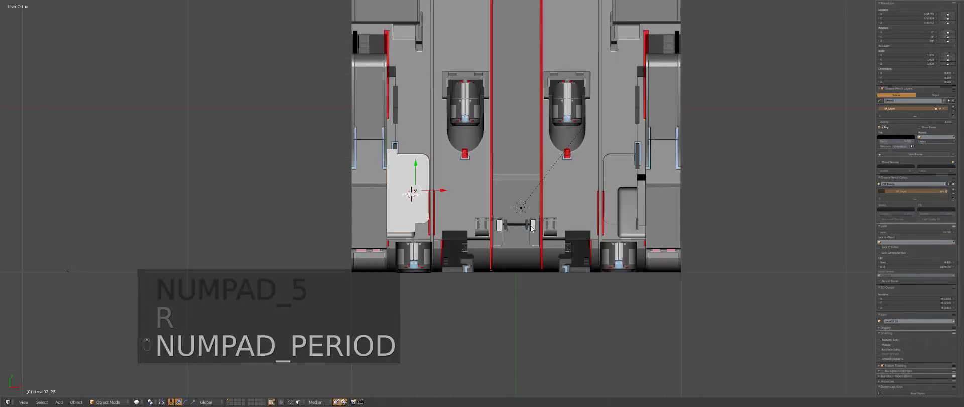
Scale down the ribbed decal and move it to fit the flat top panel of the left outer column
{"action": "key", "text": "z"}
{"action": "key", "text": "z"}
{"action": "scroll", "coordinate": [584, 191], "scroll_direction": "down", "scroll_amount": 4}
{"action": "key", "text": "s"}
{"action": "left_click", "coordinate": [543, 188]}
{"action": "key", "text": "g"}
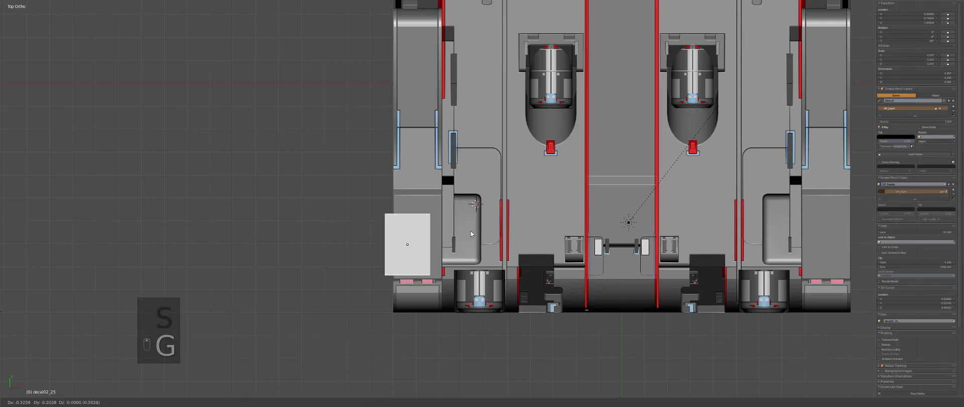
{"action": "left_click", "coordinate": [477, 232]}
{"action": "scroll", "coordinate": [526, 194], "scroll_direction": "up", "scroll_amount": 6}
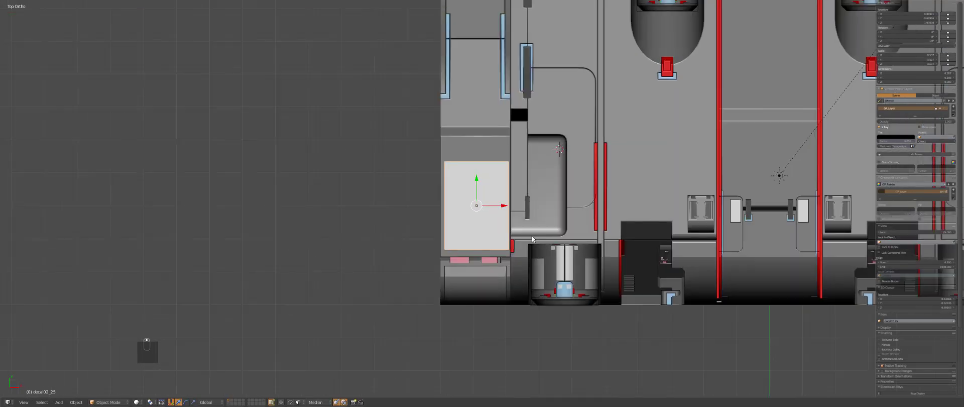
{"action": "key", "text": "alt+z"}
{"action": "key", "text": "s"}
{"action": "left_click", "coordinate": [560, 255]}
{"action": "key", "text": "g"}
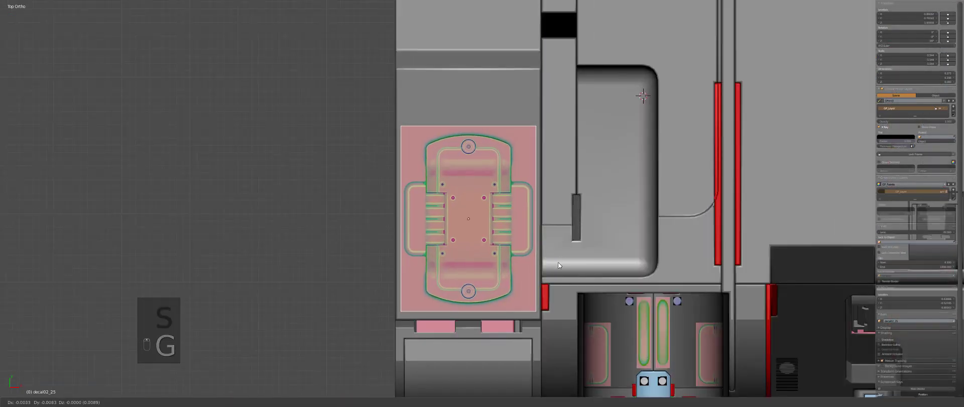
{"action": "left_click", "coordinate": [559, 264]}
Mirror the ribbed decal across X onto the opposite outer column
{"action": "scroll", "coordinate": [558, 264], "scroll_direction": "down", "scroll_amount": 5}
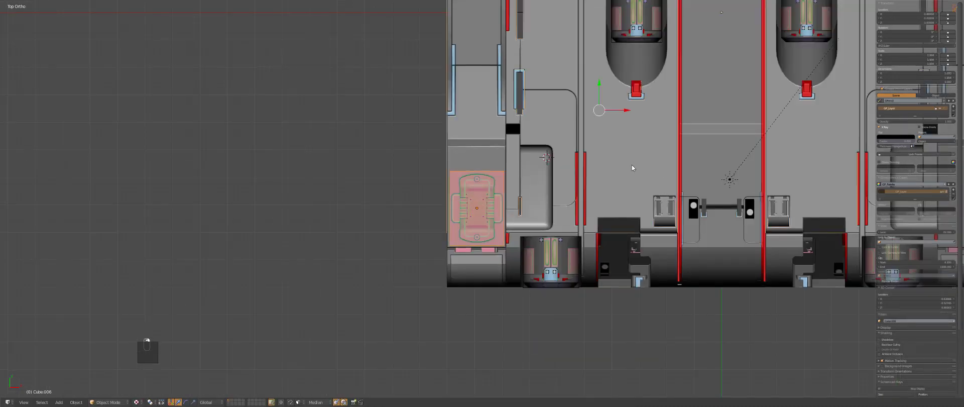
{"action": "key", "text": "alt+shift+x"}
{"action": "key", "text": "a"}
{"action": "key", "text": "a"}
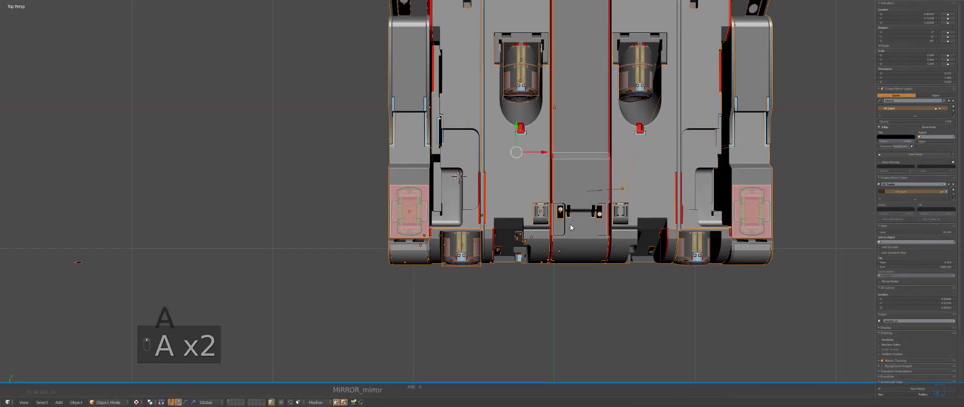
{"action": "key", "text": "a"}
{"action": "middle_click_drag", "start_coordinate": [587, 212], "coordinate": [548, 215]}
Preview the hull with its column-top decals in rendered shading and return to solid shading
{"action": "key", "text": "shift+z"}
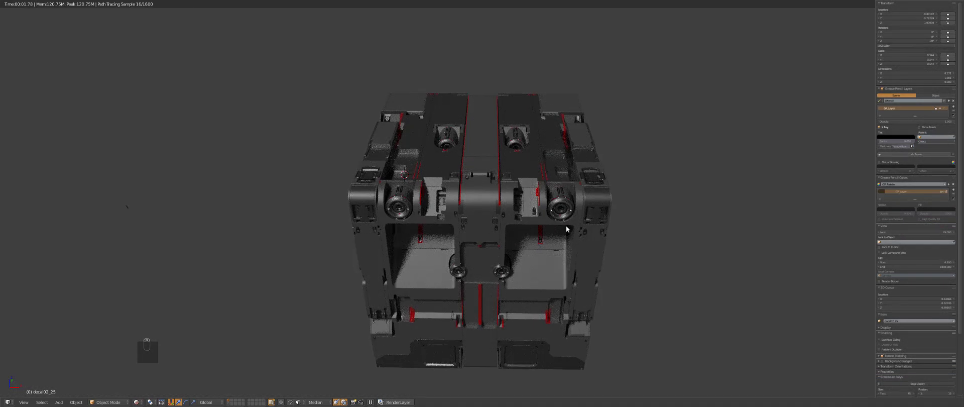
{"action": "key", "text": "z"}
{"action": "key", "text": "q"}
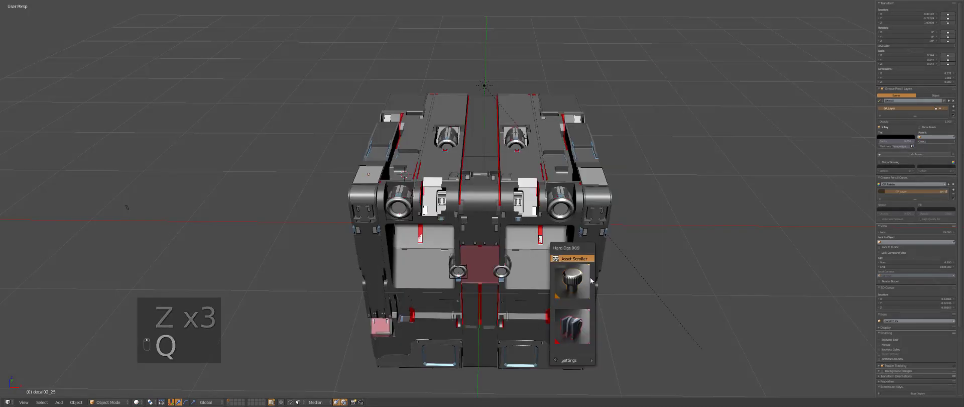
{"action": "key", "text": "a"}
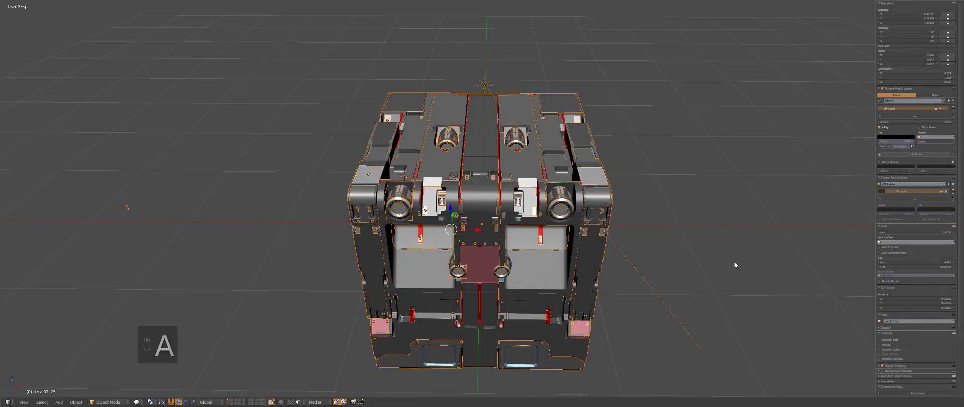
{"action": "key", "text": "a"}
Insert the U-shaped latch decal decal02_10 from DECALmachine and place it on the left recess's lower slope
{"action": "key", "text": "d"}
{"action": "left_click", "coordinate": [677, 262]}
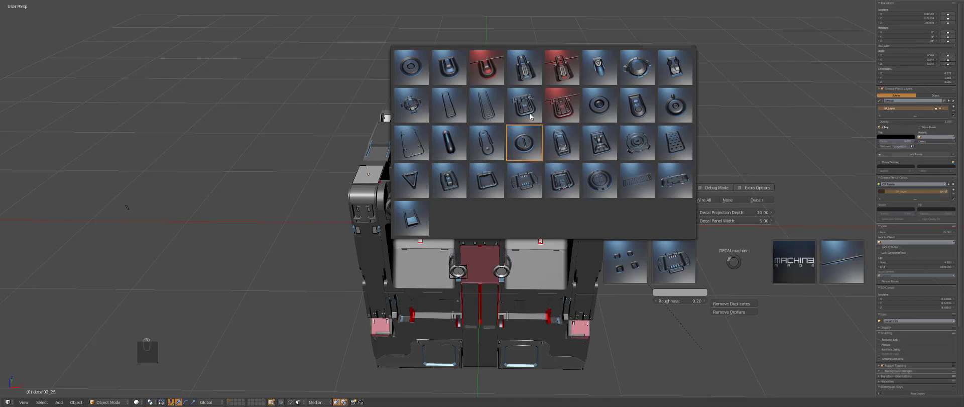
{"action": "left_click", "coordinate": [521, 105]}
{"action": "key", "text": "g"}
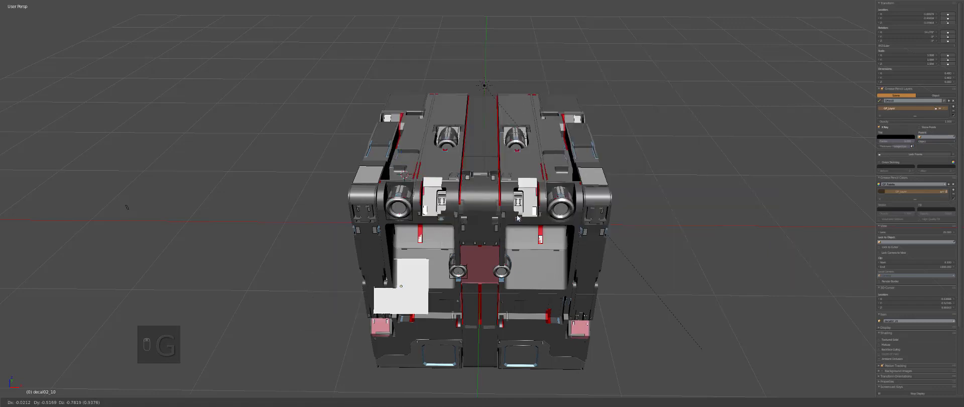
{"action": "left_click", "coordinate": [501, 247]}
Scale down the latch decal and centre it just below the seam in the left recess
{"action": "key", "text": "KP_Decimal"}
{"action": "key", "text": "s"}
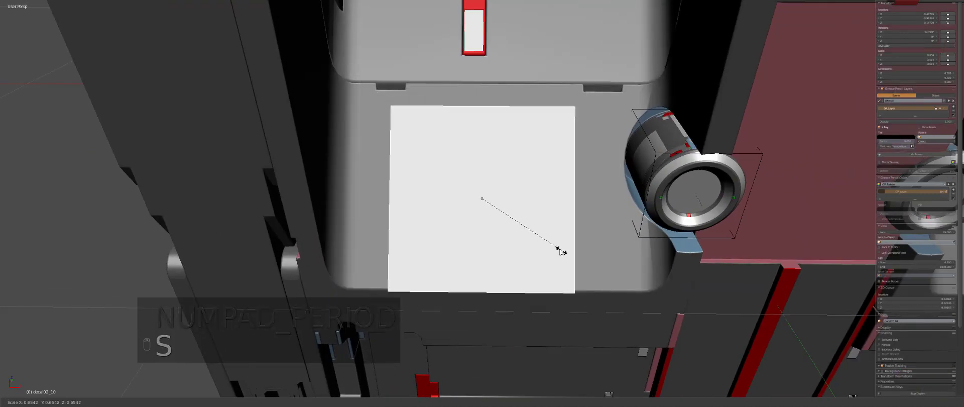
{"action": "key", "text": "alt+z"}
{"action": "left_click", "coordinate": [558, 200]}
{"action": "key", "text": "g"}
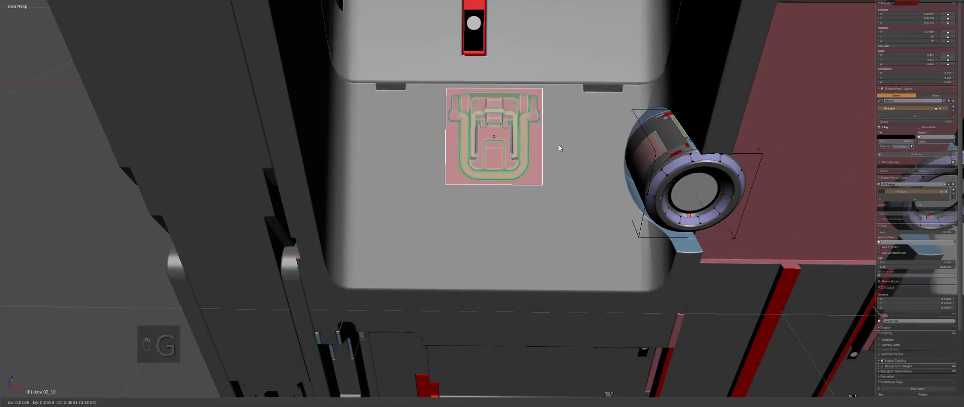
{"action": "left_click", "coordinate": [559, 143]}
Mirror the latch decal across X into the opposite recess and adjust its position on the slope
{"action": "scroll", "coordinate": [558, 159], "scroll_direction": "down", "scroll_amount": 5}
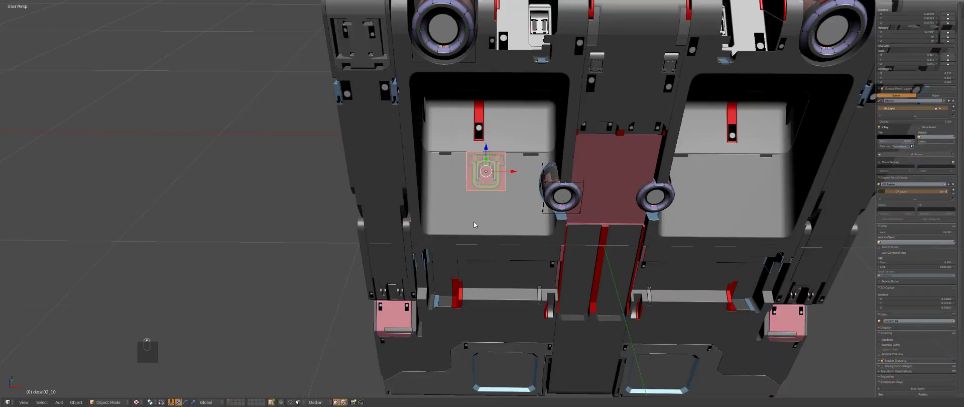
{"action": "right_click", "coordinate": [474, 221], "text": "shift"}
{"action": "key", "text": "alt+shift+x"}
{"action": "key", "text": "a"}
{"action": "right_click", "coordinate": [495, 175]}
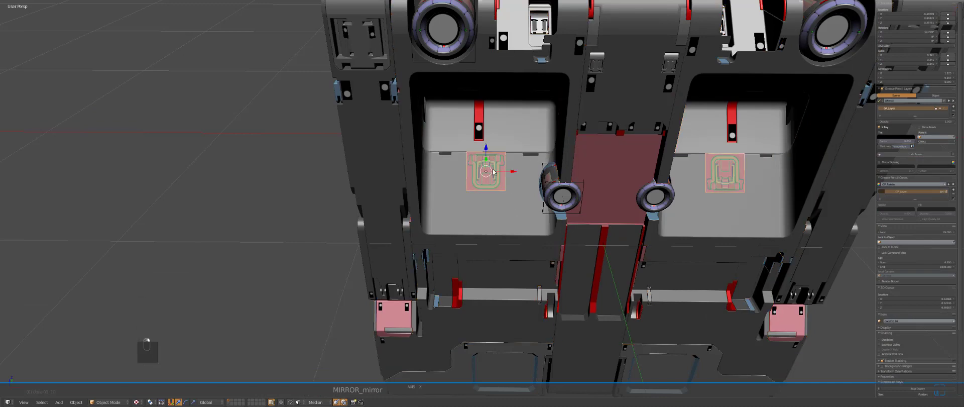
{"action": "key", "text": "g"}
{"action": "left_click", "coordinate": [478, 172]}
{"action": "scroll", "coordinate": [478, 172], "scroll_direction": "down", "scroll_amount": 5}
{"action": "key", "text": "a"}
{"action": "scroll", "coordinate": [561, 186], "scroll_direction": "up", "scroll_amount": 5}
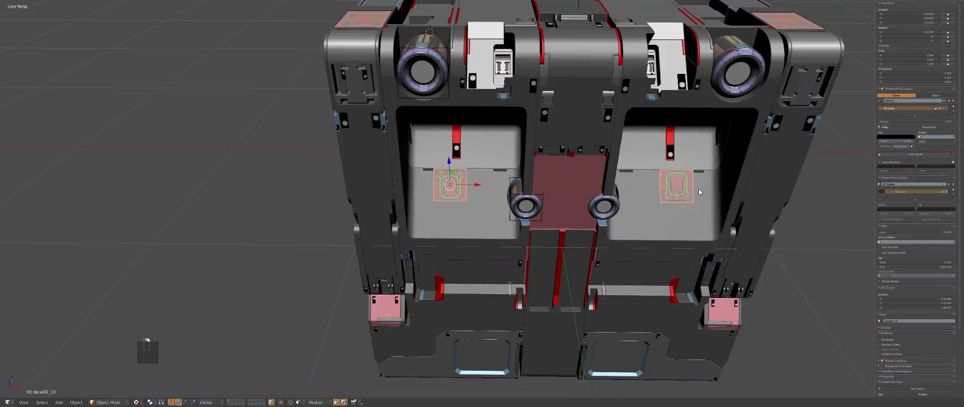
Check the mirrored latch decals in rendered shading and switch back to solid shading
{"action": "key", "text": "ctrl+grave"}
{"action": "scroll", "coordinate": [625, 289], "scroll_direction": "down", "scroll_amount": 5}
{"action": "key", "text": "a"}
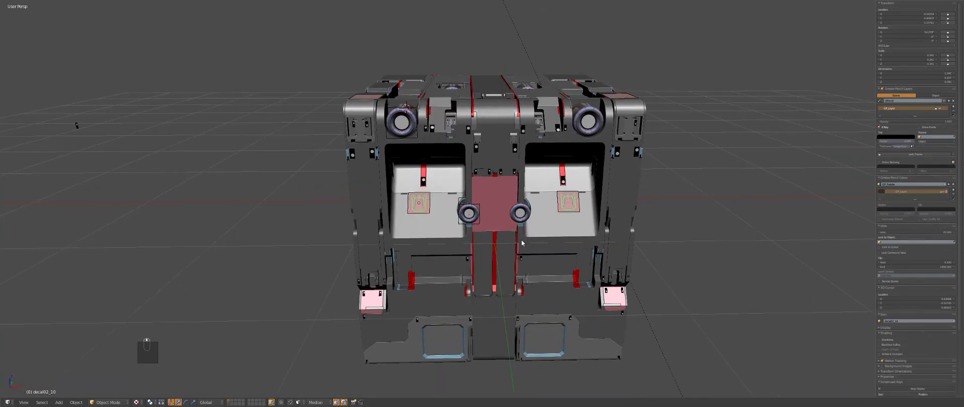
{"action": "key", "text": "shift+z"}
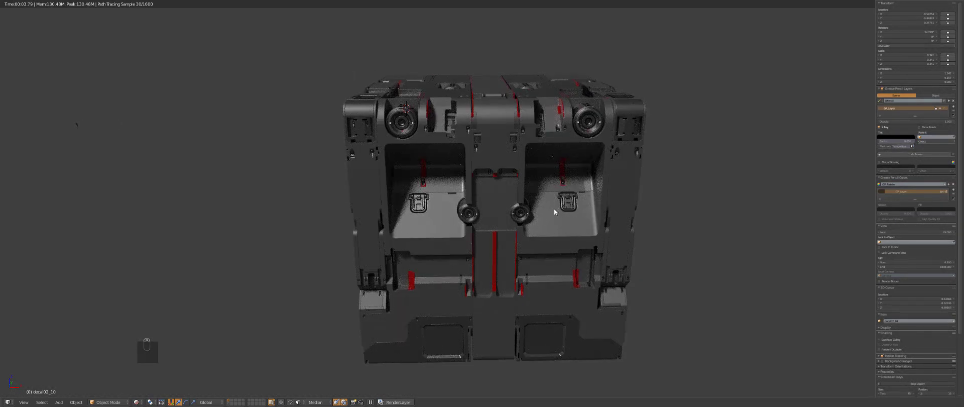
{"action": "key", "text": "z"}
{"action": "key", "text": "z"}
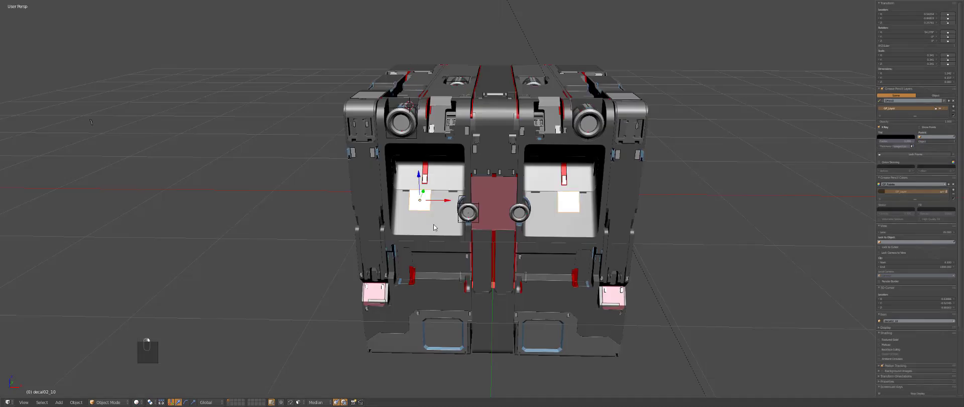
Duplicate the mirrored latch decal into the blue-framed panel at the base of the hull front
{"action": "key", "text": "shift+d"}
{"action": "left_click", "coordinate": [462, 331]}
{"action": "scroll", "coordinate": [462, 332], "scroll_direction": "up", "scroll_amount": 4}
{"action": "middle_click_drag", "start_coordinate": [493, 313], "coordinate": [505, 309]}
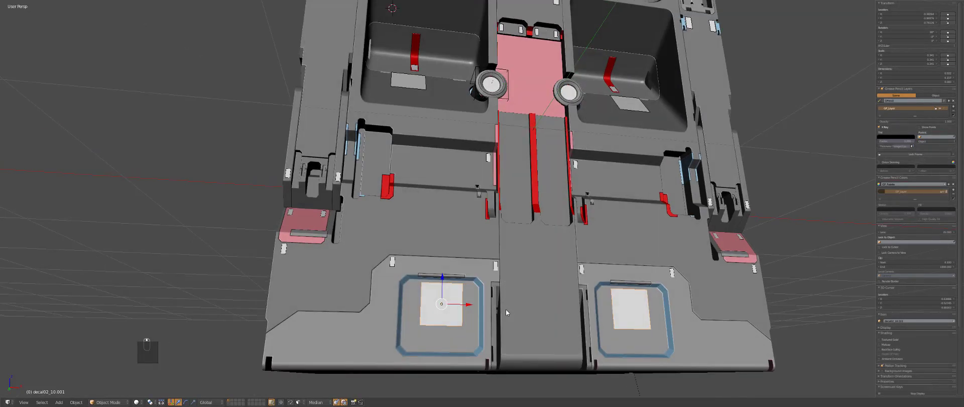
Scale down the latch decal and move it into the upper inner corner of the blue-framed panel
{"action": "key", "text": "s"}
{"action": "left_click", "coordinate": [480, 306]}
{"action": "key", "text": "g"}
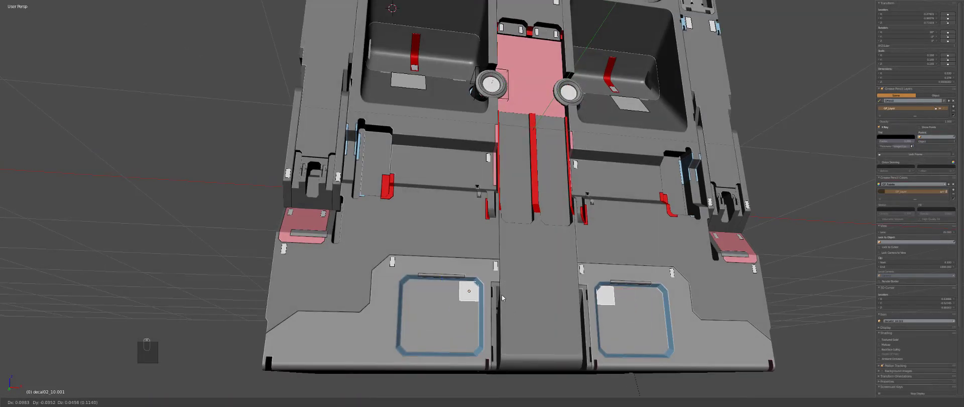
{"action": "left_click", "coordinate": [480, 308]}
Duplicate the latch decal onto the base of the central column, rotate it, and align it with the column's lower outer corner
{"action": "key", "text": "shift+d"}
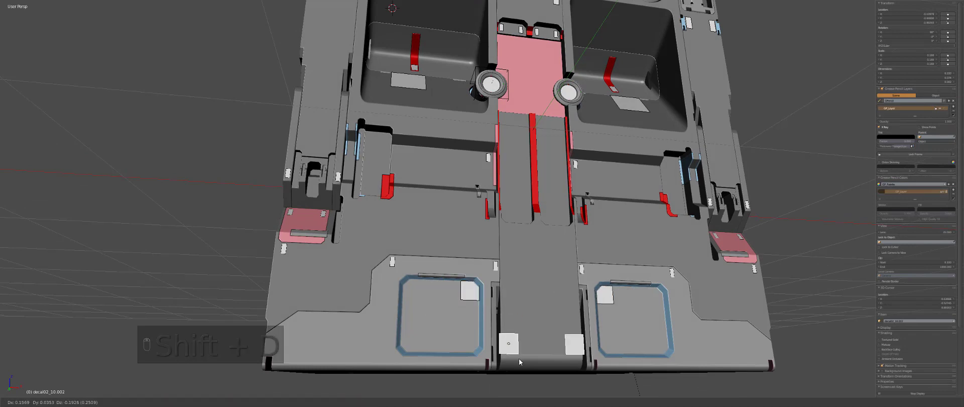
{"action": "left_click", "coordinate": [521, 360]}
{"action": "key", "text": "KP_1"}
{"action": "key", "text": "KP_5"}
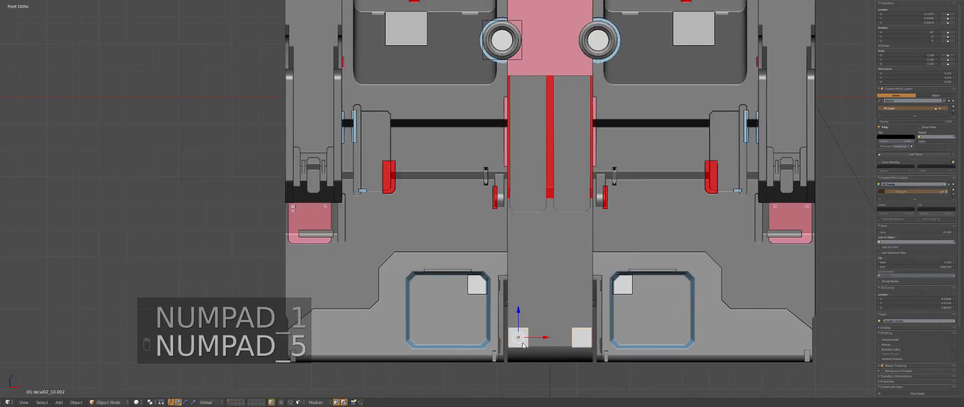
{"action": "key", "text": "r"}
{"action": "key", "text": "shift+r"}
{"action": "key", "text": "alt+z"}
{"action": "key", "text": "g"}
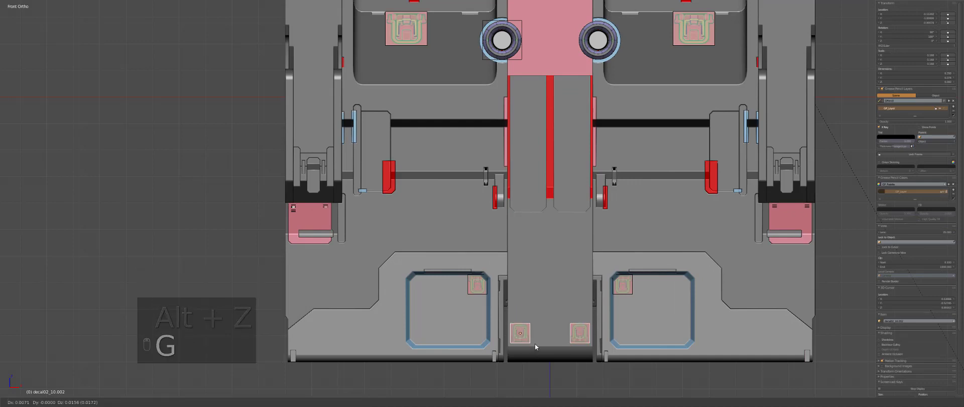
{"action": "left_click", "coordinate": [533, 350]}
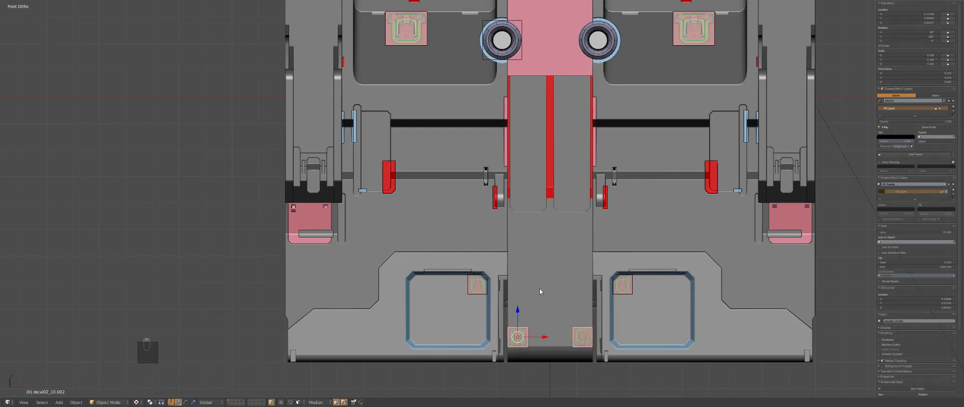
Duplicate the latch decal onto the central pink panel, rotate it 90 degrees, and place it beside the round port
{"action": "scroll", "coordinate": [522, 327], "scroll_direction": "down", "scroll_amount": 3}
{"action": "key", "text": "shift+d"}
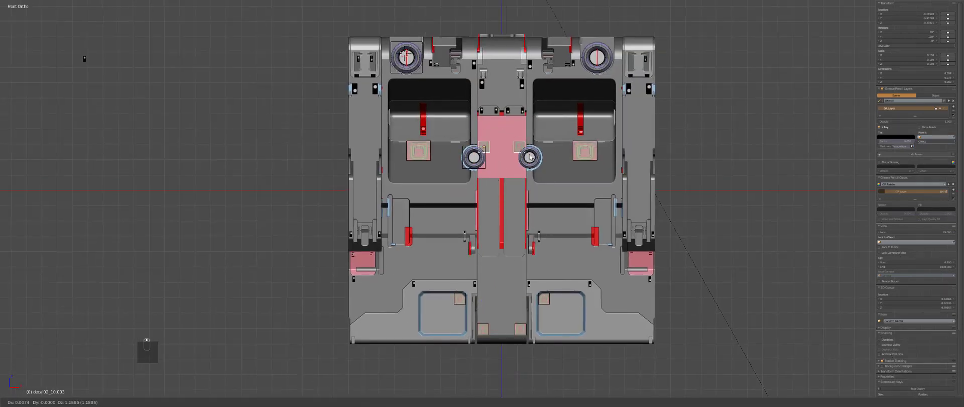
{"action": "left_click", "coordinate": [528, 155]}
{"action": "scroll", "coordinate": [527, 154], "scroll_direction": "up", "scroll_amount": 5}
{"action": "type", "text": "r6"}
{"action": "key", "text": "Escape"}
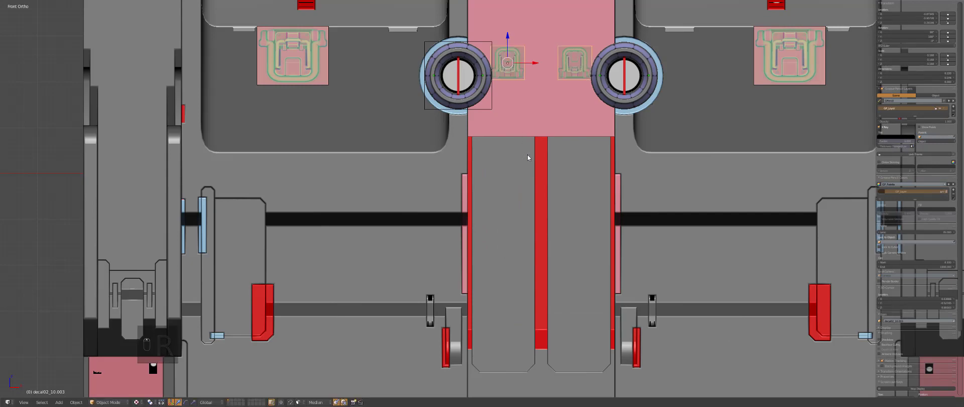
{"action": "type", "text": "r90"}
{"action": "key", "text": "Return"}
{"action": "key", "text": "KP_Decimal"}
{"action": "scroll", "coordinate": [480, 159], "scroll_direction": "down", "scroll_amount": 2}
{"action": "key", "text": "g"}
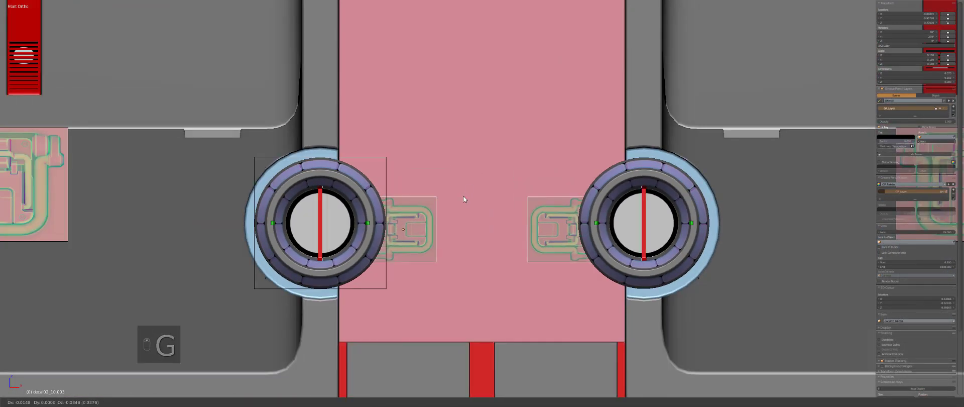
{"action": "left_click", "coordinate": [465, 191]}
Duplicate the latch decal into the recess's upper inner corner and rotate it upright in 90-degree steps about its local Z axis
{"action": "scroll", "coordinate": [464, 191], "scroll_direction": "down", "scroll_amount": 4}
{"action": "middle_click_drag", "start_coordinate": [511, 245], "coordinate": [542, 271], "text": "shift"}
{"action": "key", "text": "shift+d"}
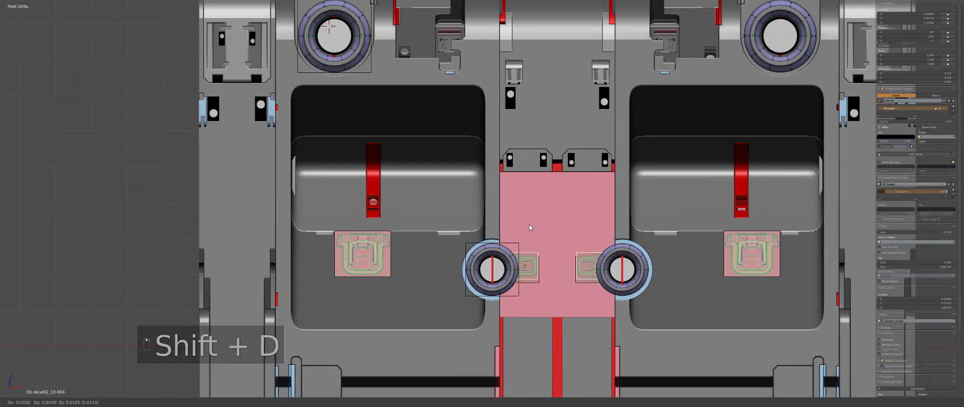
{"action": "left_click", "coordinate": [469, 105]}
{"action": "middle_click_drag", "start_coordinate": [496, 145], "coordinate": [526, 162], "text": "shift"}
{"action": "scroll", "coordinate": [526, 136], "scroll_direction": "up", "scroll_amount": 1}
{"action": "middle_click_drag", "start_coordinate": [526, 162], "coordinate": [527, 129]}
{"action": "scroll", "coordinate": [526, 129], "scroll_direction": "up", "scroll_amount": 1}
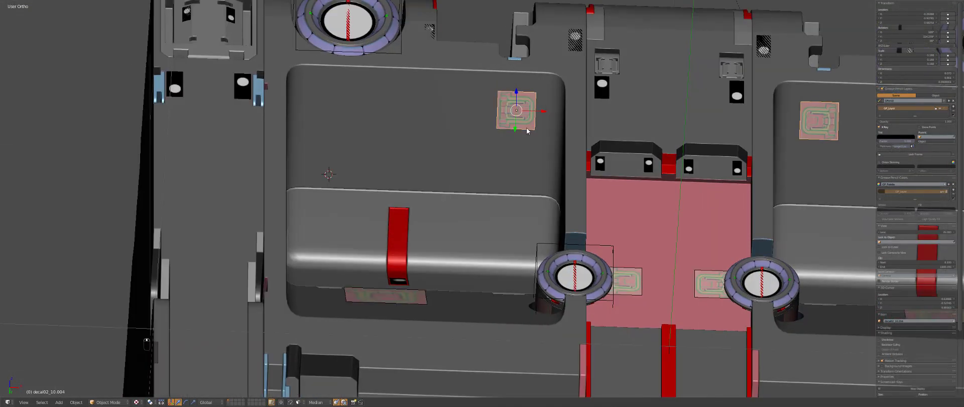
{"action": "key", "text": "r"}
{"action": "key", "text": "z"}
{"action": "key", "text": "z"}
{"action": "type", "text": "90"}
{"action": "key", "text": "Return"}
{"action": "key", "text": "shift+r"}
{"action": "key", "text": "shift+r"}
{"action": "key", "text": "shift+r"}
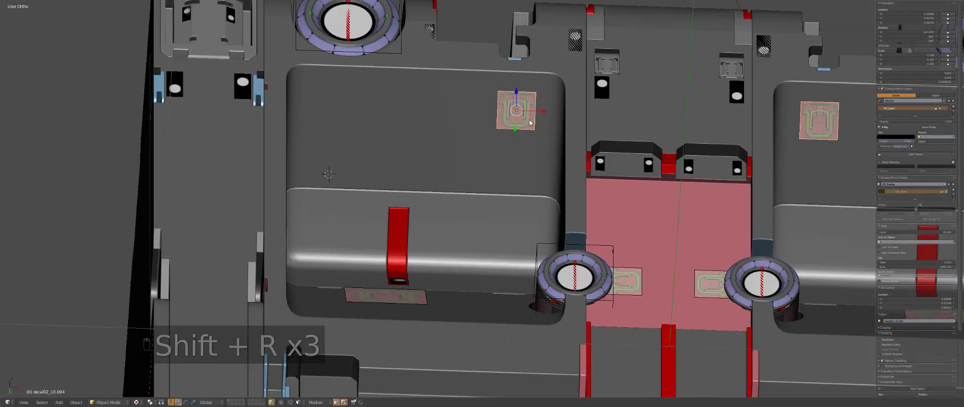
{"action": "key", "text": "g"}
{"action": "left_click", "coordinate": [543, 120]}
Duplicate the latch decal to the recess's upper outer corner
{"action": "key", "text": "shift+d"}
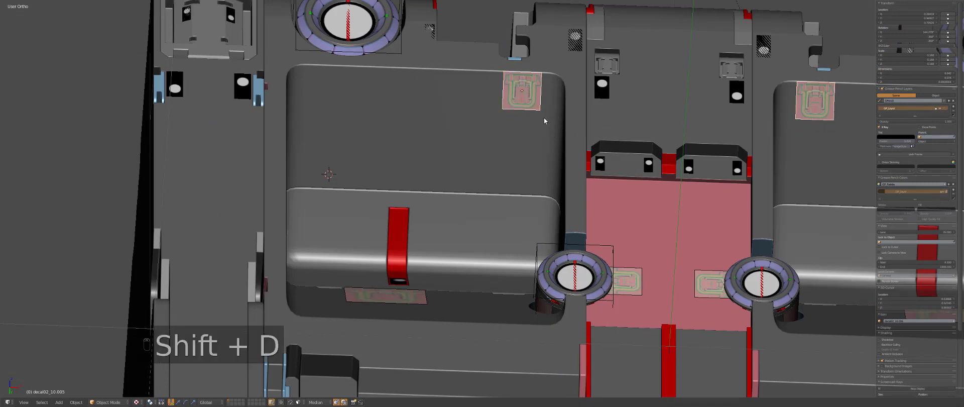
{"action": "left_click", "coordinate": [345, 114]}
{"action": "middle_click_drag", "start_coordinate": [401, 88], "coordinate": [498, 161], "text": "shift"}
{"action": "scroll", "coordinate": [484, 195], "scroll_direction": "down", "scroll_amount": 5}
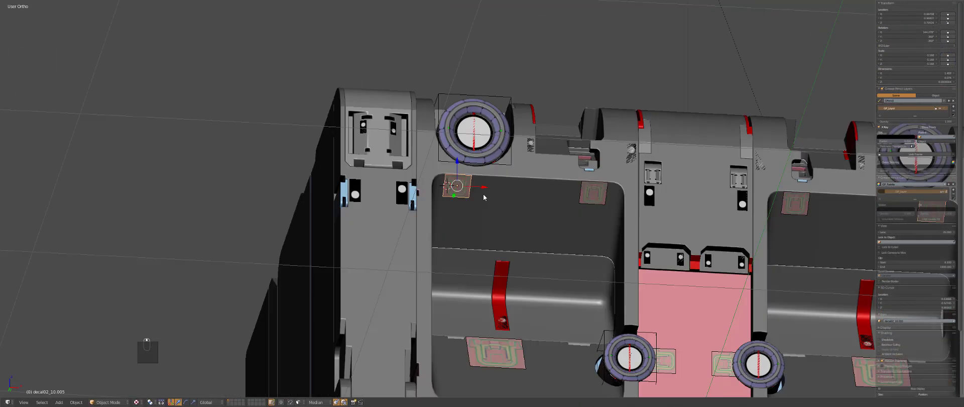
Duplicate the latch decal onto the hull top, scale it down, and place it under the panel seam beside the blue bracket
{"action": "key", "text": "KP_7"}
{"action": "scroll", "coordinate": [495, 199], "scroll_direction": "down", "scroll_amount": 3}
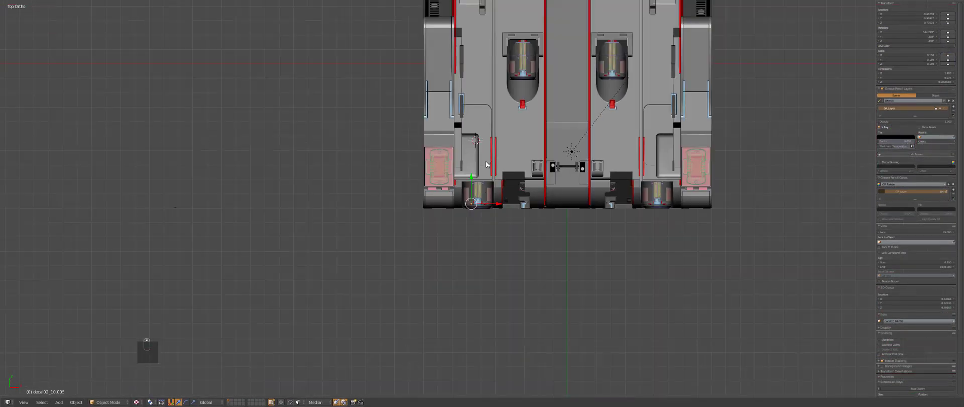
{"action": "key", "text": "shift+d"}
{"action": "left_click", "coordinate": [505, 150]}
{"action": "scroll", "coordinate": [553, 184], "scroll_direction": "up", "scroll_amount": 2}
{"action": "scroll", "coordinate": [554, 184], "scroll_direction": "up", "scroll_amount": 8}
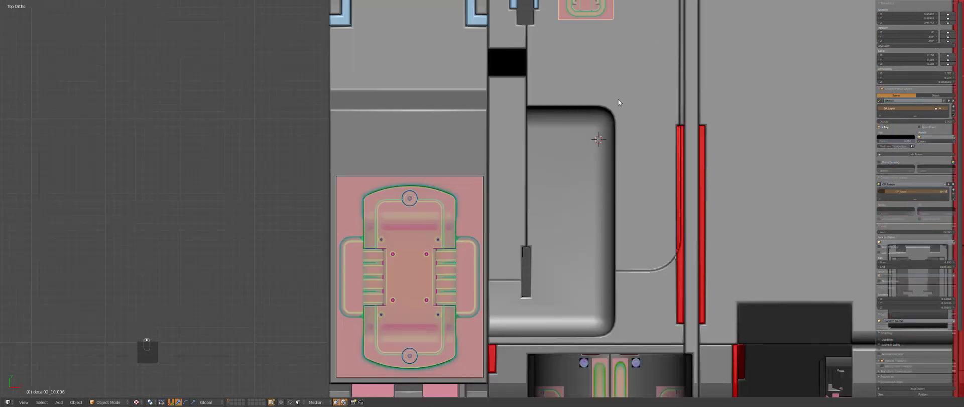
{"action": "key", "text": "s"}
{"action": "left_click", "coordinate": [560, 227]}
{"action": "key", "text": "g"}
{"action": "left_click", "coordinate": [520, 202]}
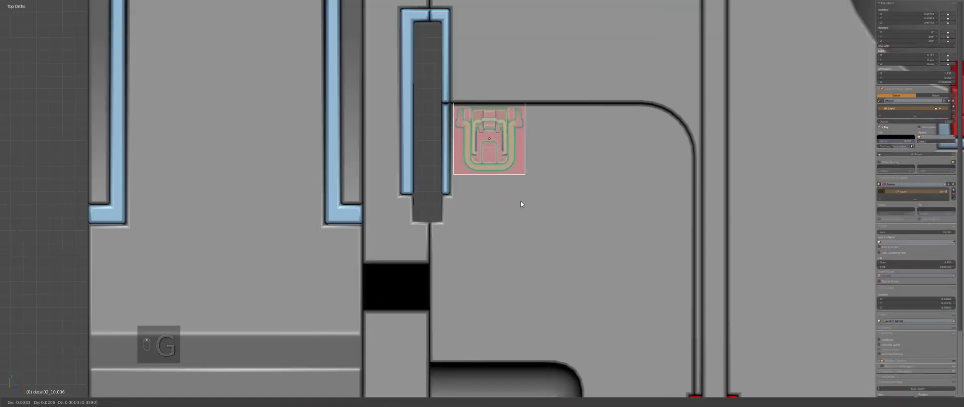
Duplicate the small latch decal further back on the hull top, beside the rear corner block
{"action": "scroll", "coordinate": [550, 177], "scroll_direction": "down", "scroll_amount": 8}
{"action": "key", "text": "shift+d"}
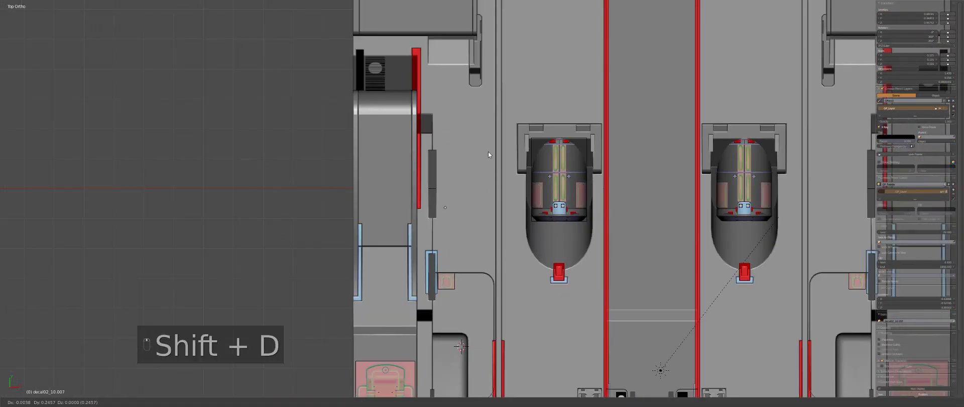
{"action": "left_click", "coordinate": [501, 42]}
{"action": "scroll", "coordinate": [502, 50], "scroll_direction": "down", "scroll_amount": 5}
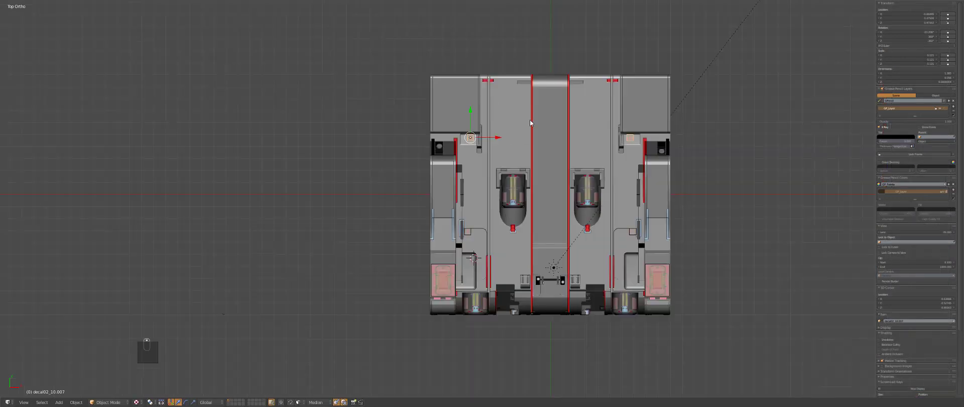
{"action": "middle_click_drag", "start_coordinate": [530, 120], "coordinate": [535, 228], "text": "shift"}
Insert the rounded slot decal with a circular end from the DECALmachine library and move it onto the hull front
{"action": "key", "text": "d"}
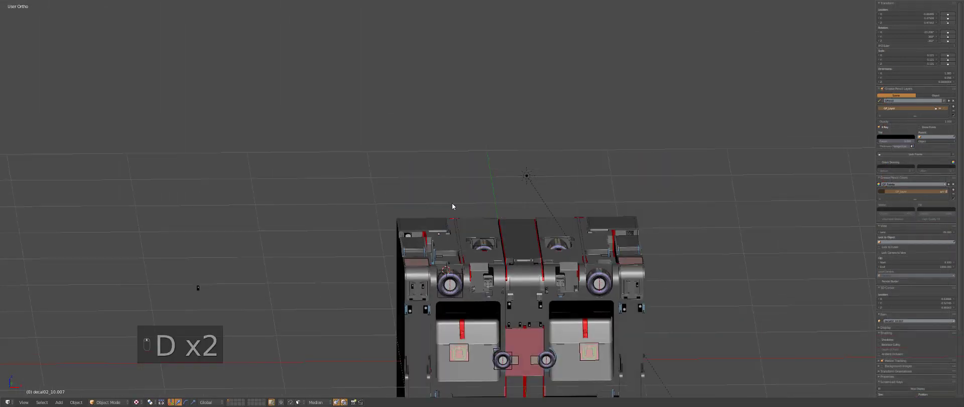
{"action": "key", "text": "d"}
{"action": "left_click", "coordinate": [344, 210]}
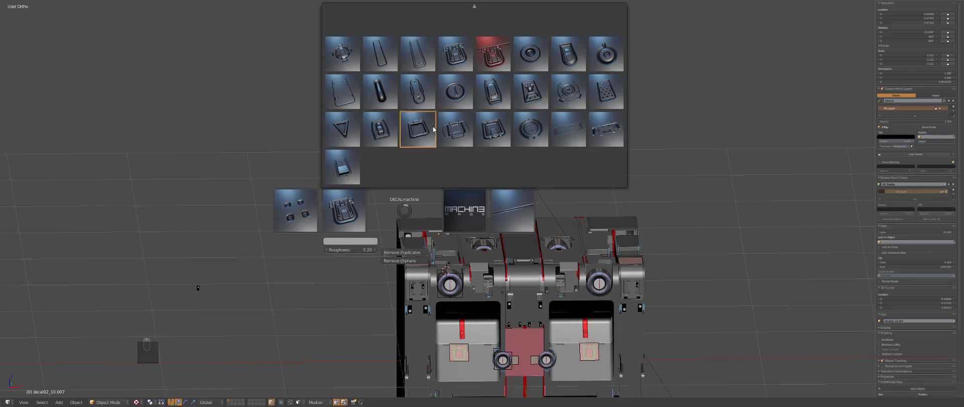
{"action": "left_click", "coordinate": [567, 61]}
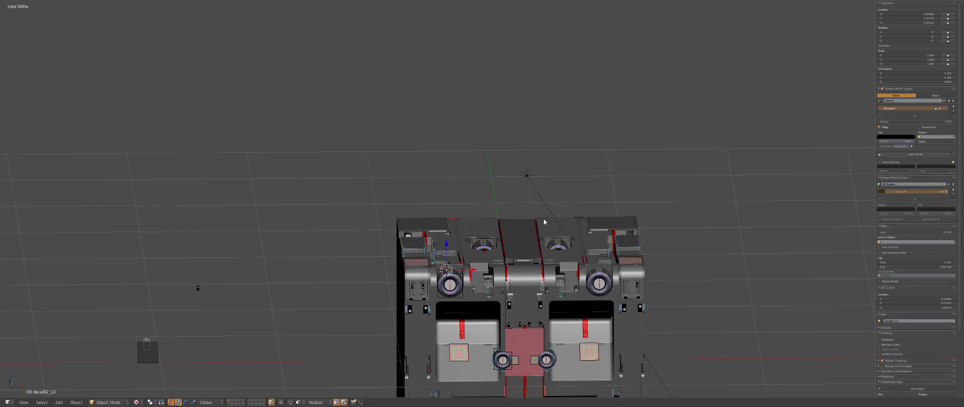
{"action": "key", "text": "g"}
{"action": "left_click", "coordinate": [498, 312]}
{"action": "scroll", "coordinate": [541, 227], "scroll_direction": "up", "scroll_amount": 5}
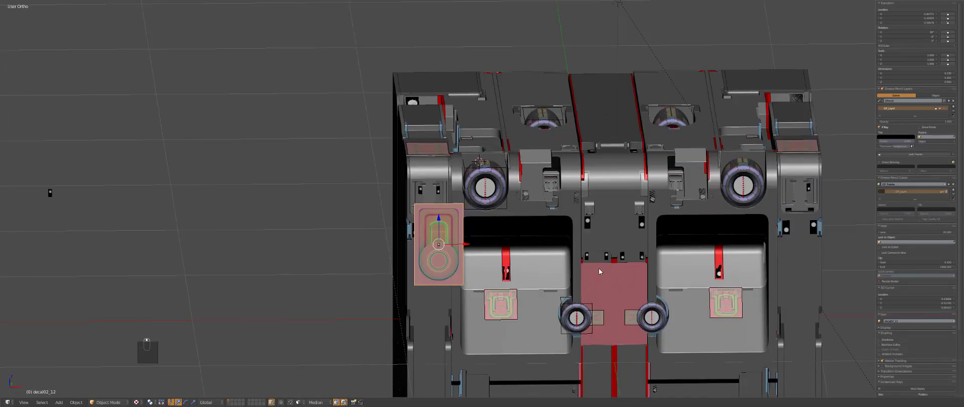
Scale down the rounded slot decal and place it on the left recess's bulge beside the red strap
{"action": "key", "text": "s"}
{"action": "key", "text": "g"}
{"action": "left_click", "coordinate": [554, 337]}
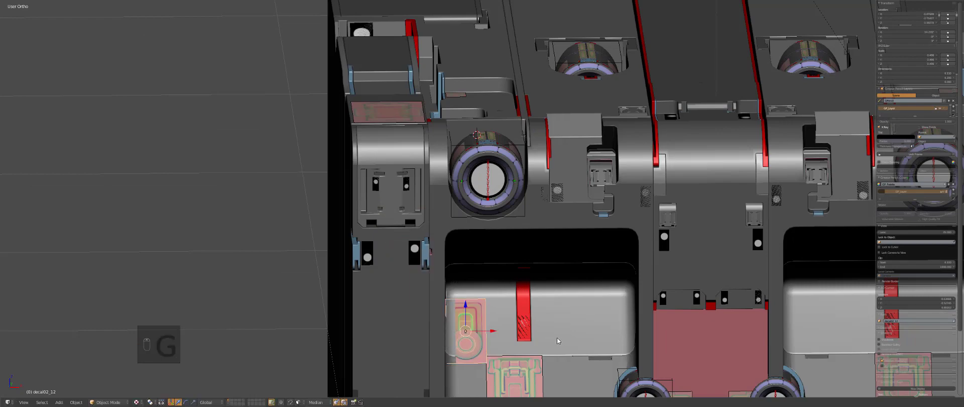
{"action": "key", "text": "s"}
{"action": "left_click", "coordinate": [538, 334]}
{"action": "key", "text": "g"}
{"action": "left_click", "coordinate": [532, 339]}
{"action": "key", "text": "s"}
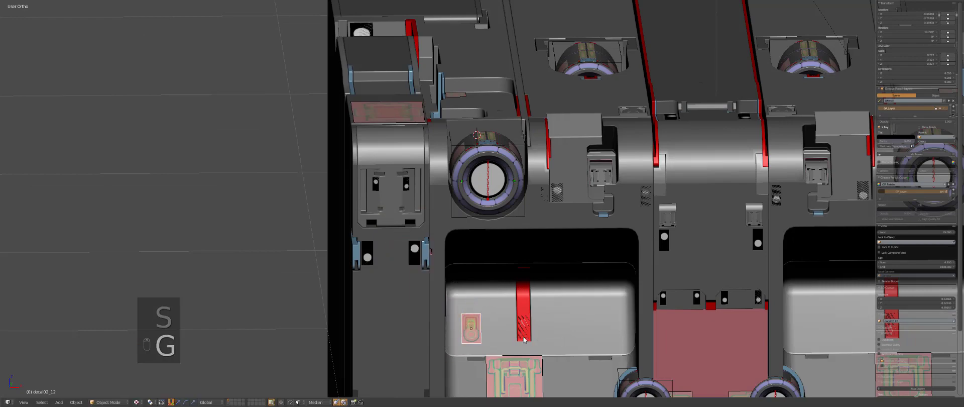
{"action": "left_click", "coordinate": [522, 336]}
{"action": "scroll", "coordinate": [435, 216], "scroll_direction": "up", "scroll_amount": 1}
Undo the last selection change, check the selection in wireframe, and select the remaining small dot decals across the hull front
{"action": "scroll", "coordinate": [434, 215], "scroll_direction": "down", "scroll_amount": 2}
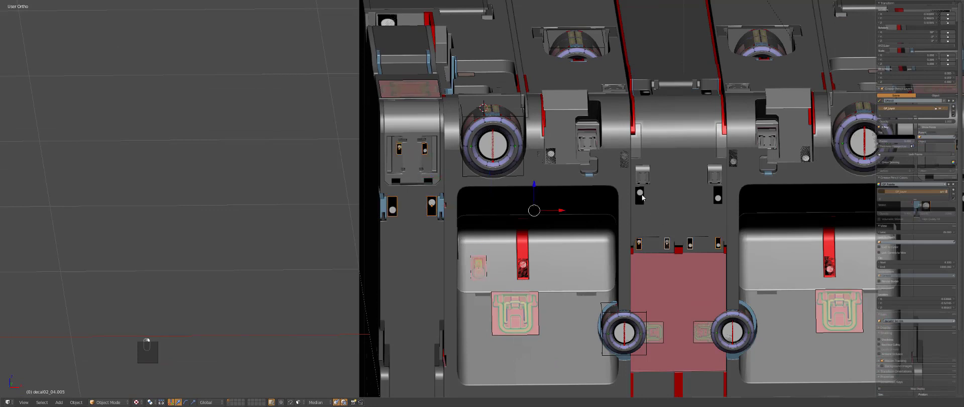
{"action": "scroll", "coordinate": [636, 195], "scroll_direction": "down", "scroll_amount": 2}
{"action": "scroll", "coordinate": [634, 196], "scroll_direction": "up", "scroll_amount": 1}
{"action": "key", "text": "ctrl+z"}
{"action": "key", "text": "z"}
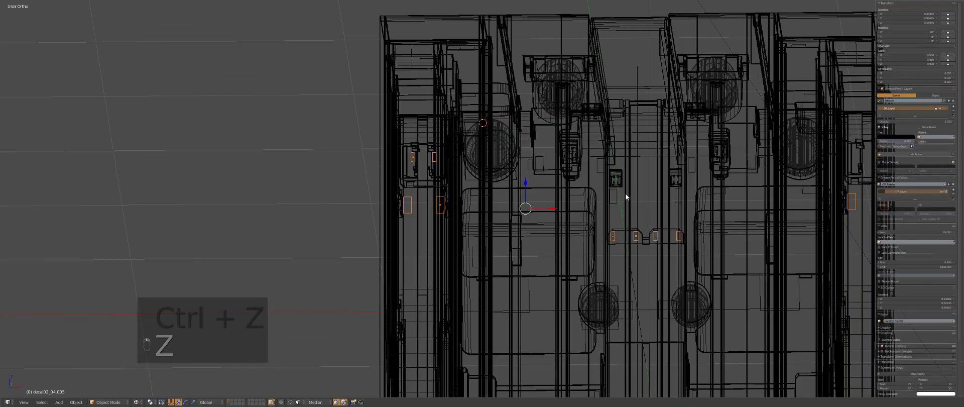
{"action": "key", "text": "z"}
{"action": "scroll", "coordinate": [601, 240], "scroll_direction": "up", "scroll_amount": 3}
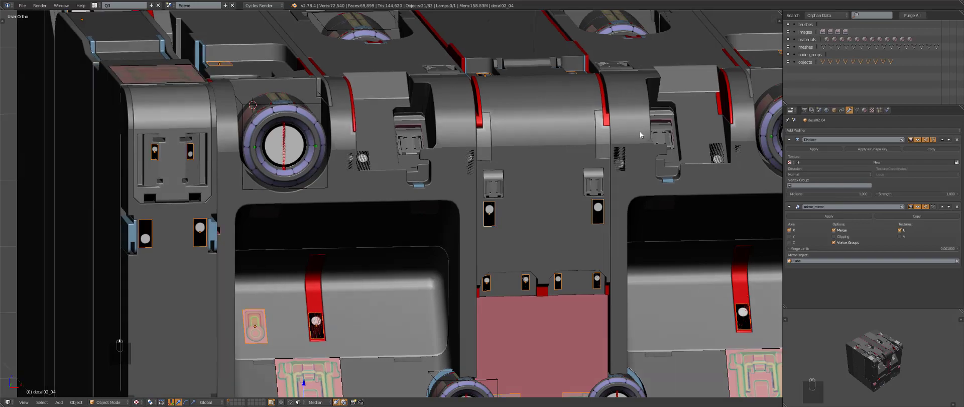
{"action": "scroll", "coordinate": [633, 150], "scroll_direction": "down", "scroll_amount": 1}
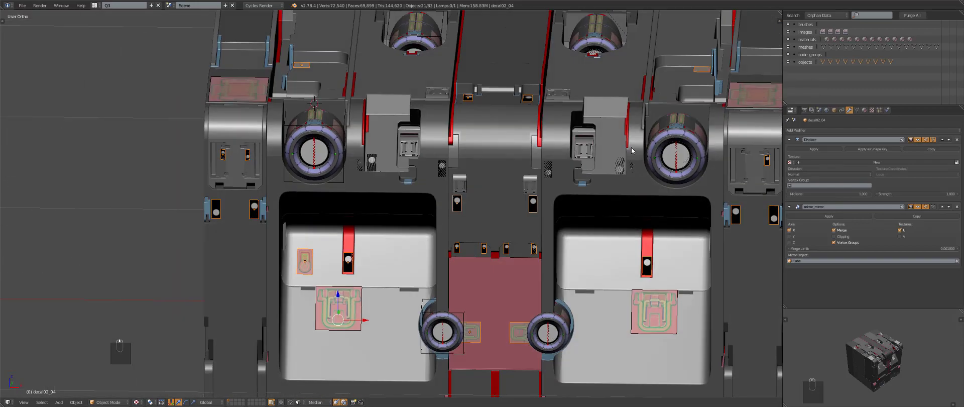
{"action": "scroll", "coordinate": [633, 151], "scroll_direction": "down", "scroll_amount": 1}
Add the decals beside the central column and in the recess corner to the selection in wireframe, return to solid shading, and deselect everything
{"action": "key", "text": "z"}
{"action": "scroll", "coordinate": [357, 243], "scroll_direction": "up", "scroll_amount": 5}
{"action": "key", "text": "z"}
{"action": "key", "text": "z"}
{"action": "key", "text": "z"}
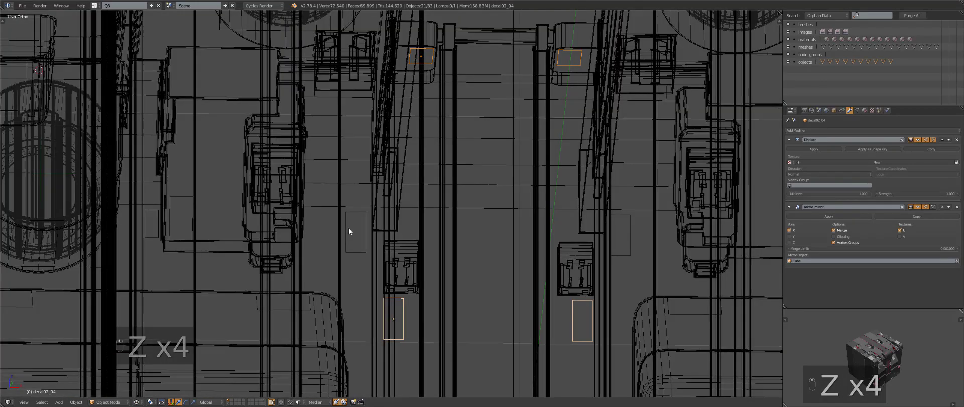
{"action": "left_click", "coordinate": [348, 227], "text": "shift"}
{"action": "left_click", "coordinate": [253, 302], "text": "shift"}
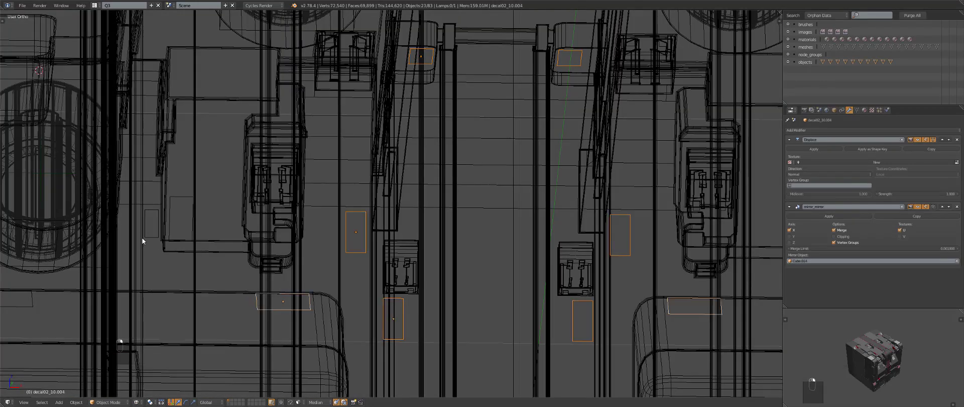
{"action": "key", "text": "z"}
{"action": "scroll", "coordinate": [153, 231], "scroll_direction": "down", "scroll_amount": 2}
{"action": "key", "text": "alt+z"}
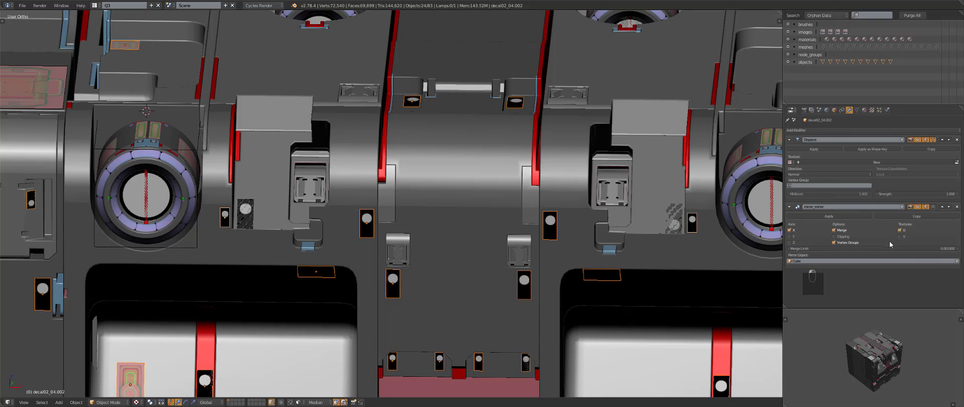
{"action": "scroll", "coordinate": [472, 213], "scroll_direction": "down", "scroll_amount": 6}
{"action": "key", "text": "a"}
Reorder the upper left bracket's dot decal modifiers so the mirror about Cube.009 precedes the mirror about Cube
{"action": "scroll", "coordinate": [517, 251], "scroll_direction": "up", "scroll_amount": 3}
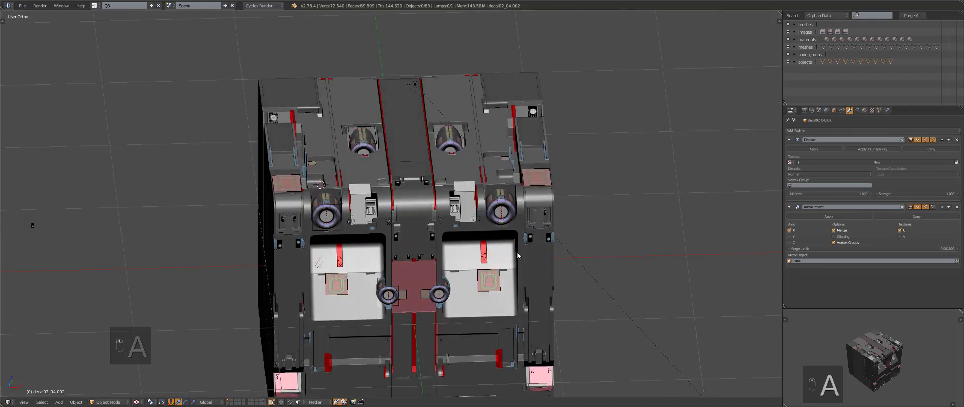
{"action": "right_click", "coordinate": [279, 216]}
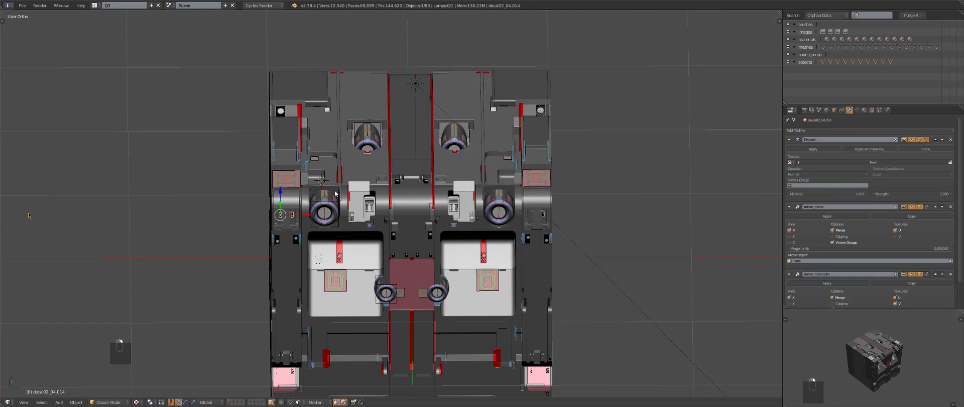
{"action": "scroll", "coordinate": [352, 241], "scroll_direction": "down", "scroll_amount": 3}
{"action": "key", "text": "ctrl+grave"}
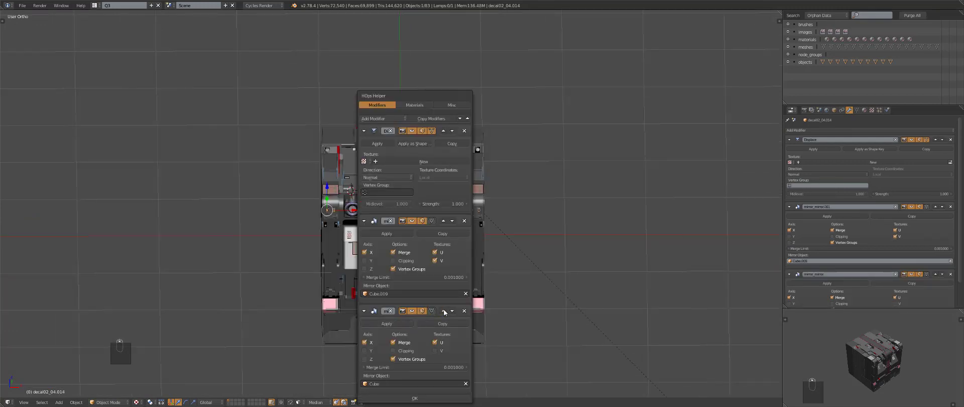
{"action": "key", "text": "a"}
{"action": "scroll", "coordinate": [484, 216], "scroll_direction": "up", "scroll_amount": 3}
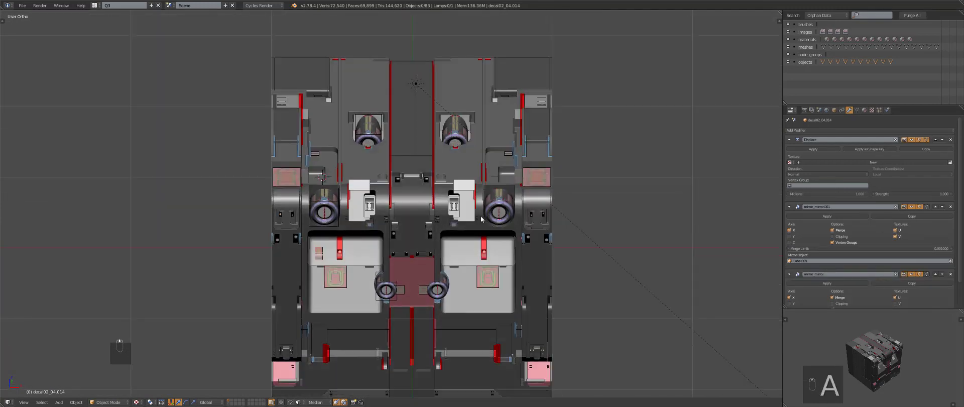
Switch to perspective view and check the hull in solid and rendered shading
{"action": "key", "text": "KP_5"}
{"action": "key", "text": "z"}
{"action": "key", "text": "z"}
{"action": "key", "text": "z"}
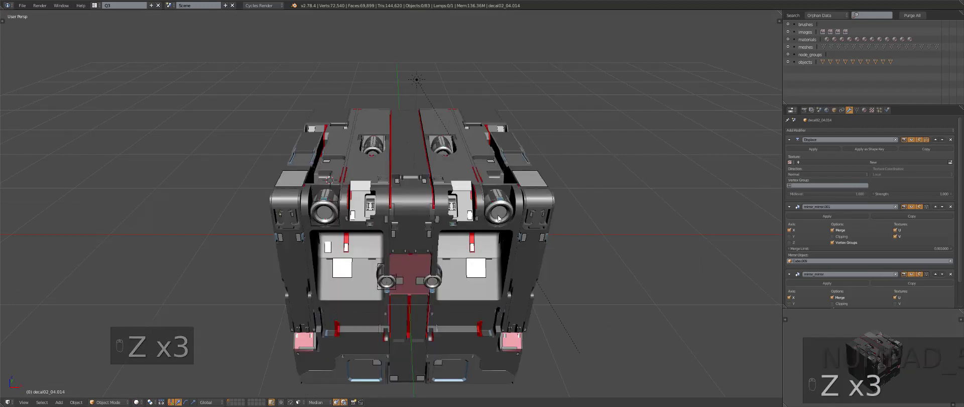
{"action": "key", "text": "shift+z"}
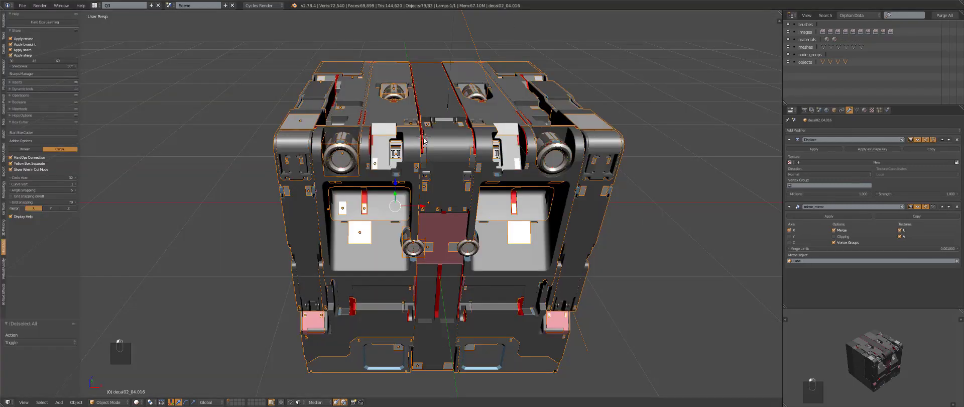
Select all objects and inspect their shared modifiers in the batch operations list
{"action": "key", "text": "a"}
{"action": "key", "text": "a"}
{"action": "key", "text": "a"}
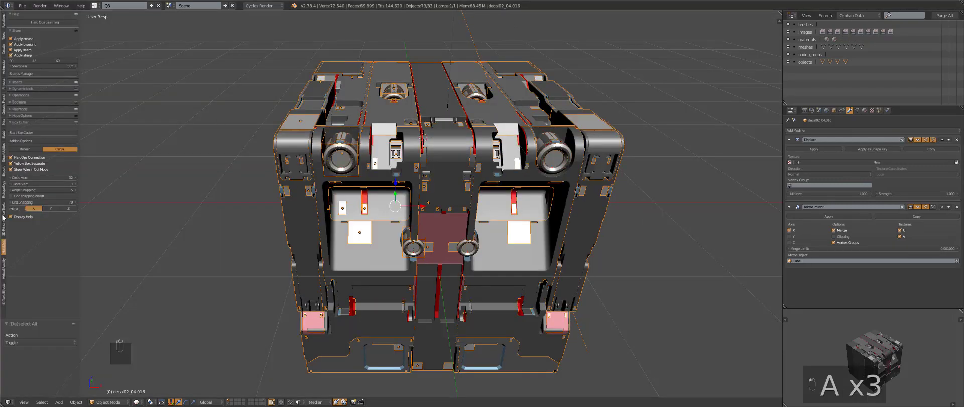
{"action": "left_click", "coordinate": [3, 133]}
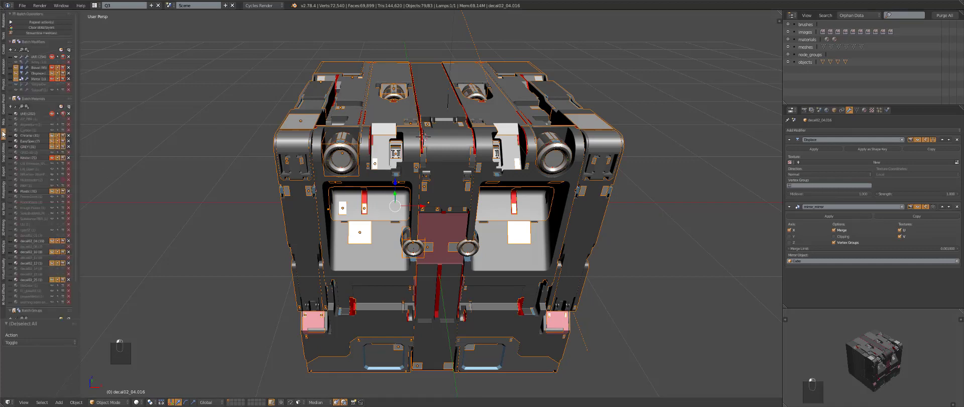
{"action": "left_click", "coordinate": [40, 79]}
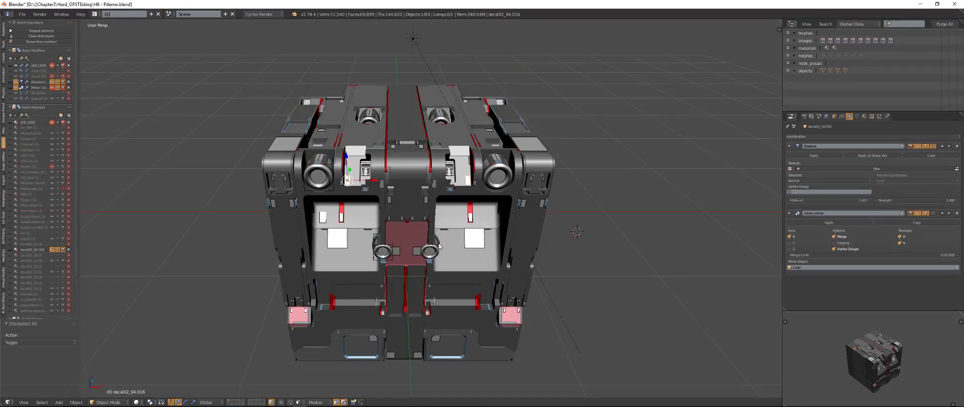
Deselect everything, hide the tool shelf, and preview the hull front full-screen in rendered shading before returning to solid shading
{"action": "key", "text": "a"}
{"action": "middle_click_drag", "start_coordinate": [439, 247], "coordinate": [472, 271]}
{"action": "key", "text": "t"}
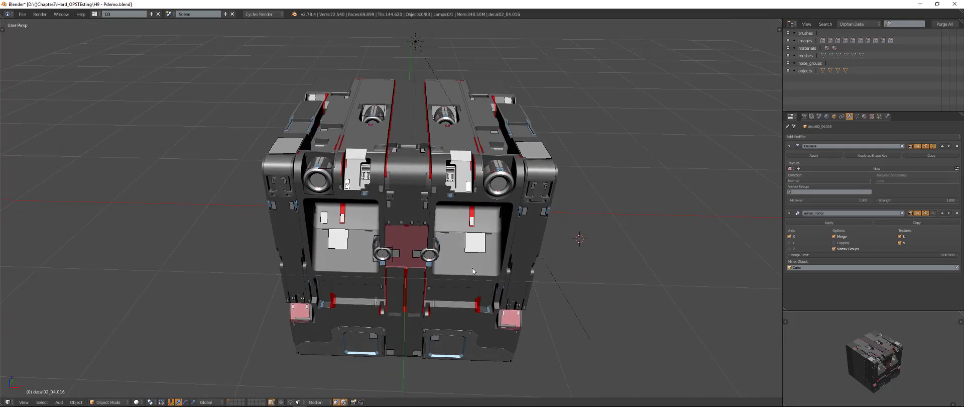
{"action": "key", "text": "alt+F10"}
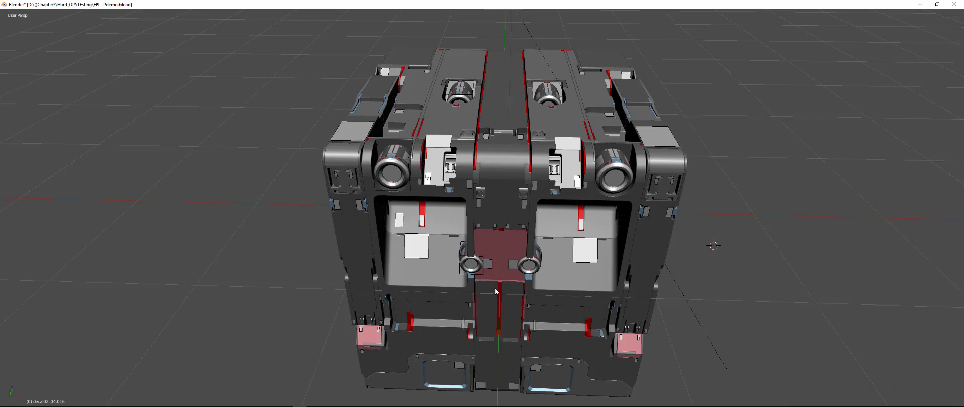
{"action": "key", "text": "shift+z"}
{"action": "key", "text": "alt+F10"}
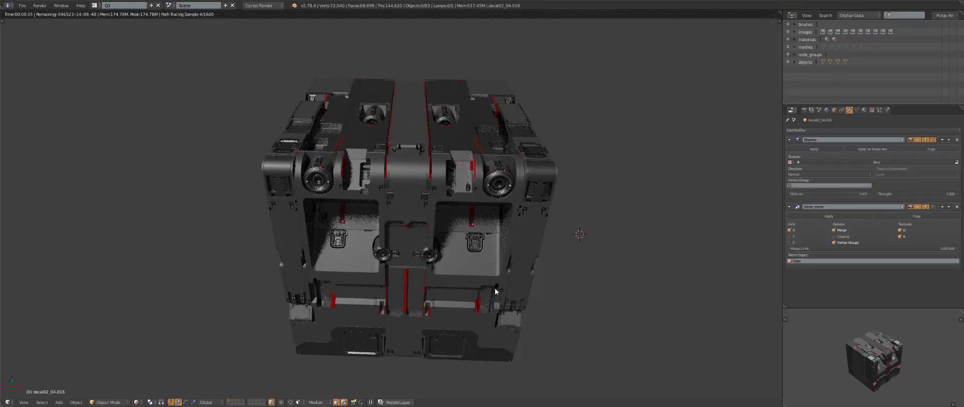
{"action": "middle_click_drag", "start_coordinate": [495, 291], "coordinate": [495, 297]}
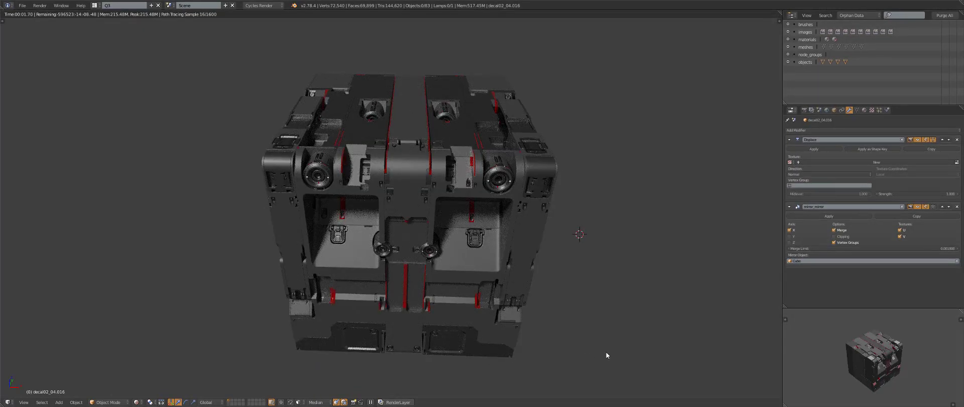
{"action": "middle_click_drag", "start_coordinate": [606, 355], "coordinate": [607, 349]}
{"action": "key", "text": "shift+z"}
Scale down the square decal in the left recess and place it directly below the bulge's left tab in textured shading
{"action": "right_click", "coordinate": [335, 234]}
{"action": "middle_click_drag", "start_coordinate": [397, 232], "coordinate": [533, 199], "text": "shift"}
{"action": "scroll", "coordinate": [533, 199], "scroll_direction": "up", "scroll_amount": 3}
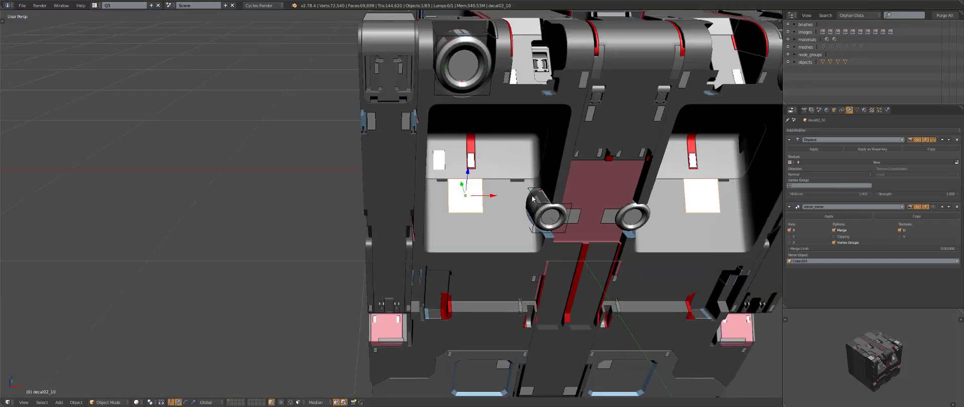
{"action": "key", "text": "KP_Decimal"}
{"action": "scroll", "coordinate": [578, 196], "scroll_direction": "down", "scroll_amount": 5}
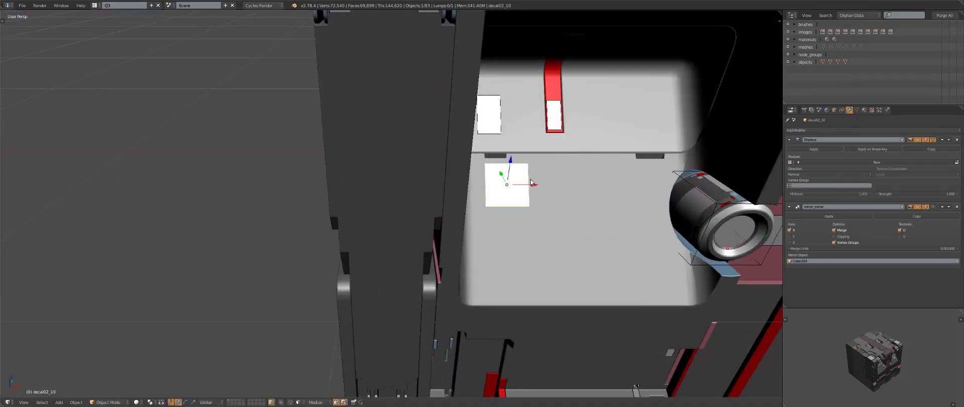
{"action": "key", "text": "alt+z"}
{"action": "key", "text": "g"}
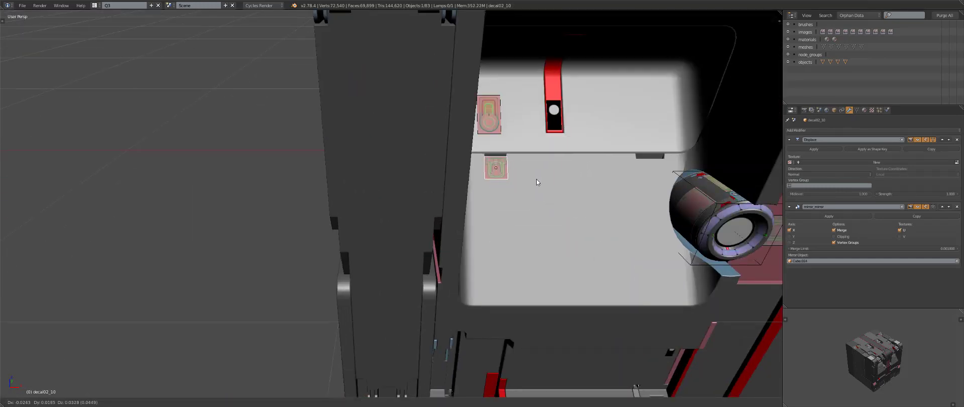
{"action": "left_click", "coordinate": [536, 181]}
Duplicate the small square decal about 0.35 along X to beneath the bulge's right tab, and deselect it
{"action": "key", "text": "shift+d"}
{"action": "key", "text": "x"}
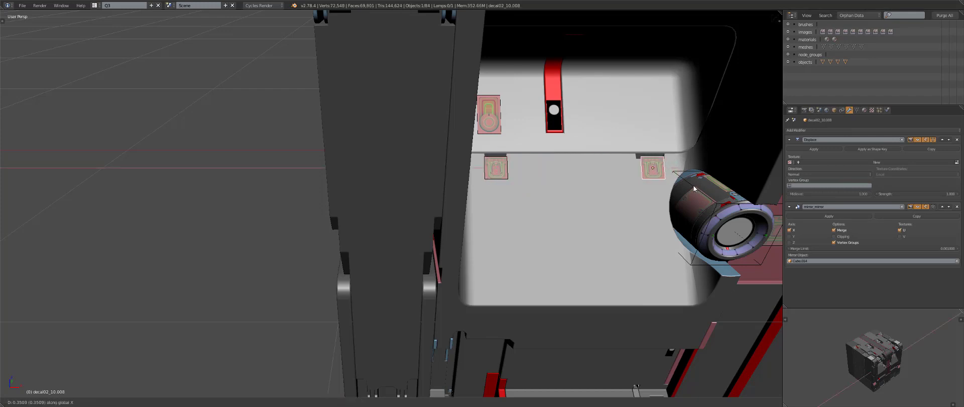
{"action": "left_click", "coordinate": [694, 186]}
{"action": "key", "text": "a"}
{"action": "scroll", "coordinate": [654, 202], "scroll_direction": "down", "scroll_amount": 5}
{"action": "middle_click_drag", "start_coordinate": [653, 202], "coordinate": [526, 205], "text": "shift"}
{"action": "scroll", "coordinate": [527, 205], "scroll_direction": "down", "scroll_amount": 1}
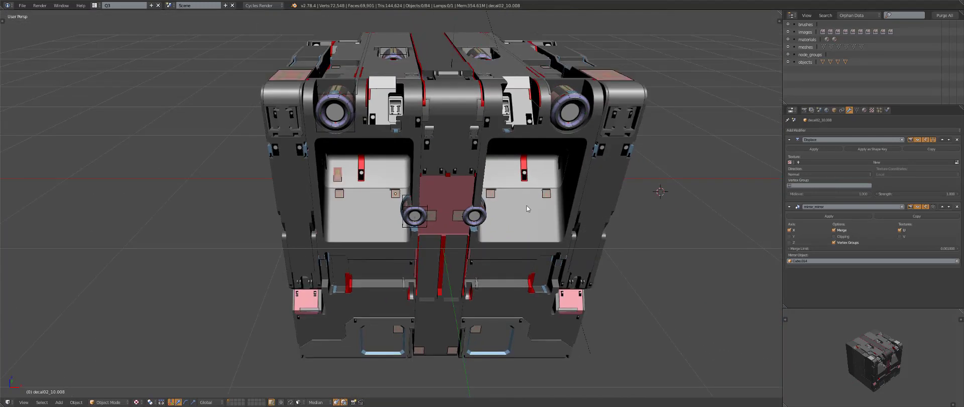
Preview the recess decals in rendered shading and return to solid shading with nothing selected
{"action": "key", "text": "shift+z"}
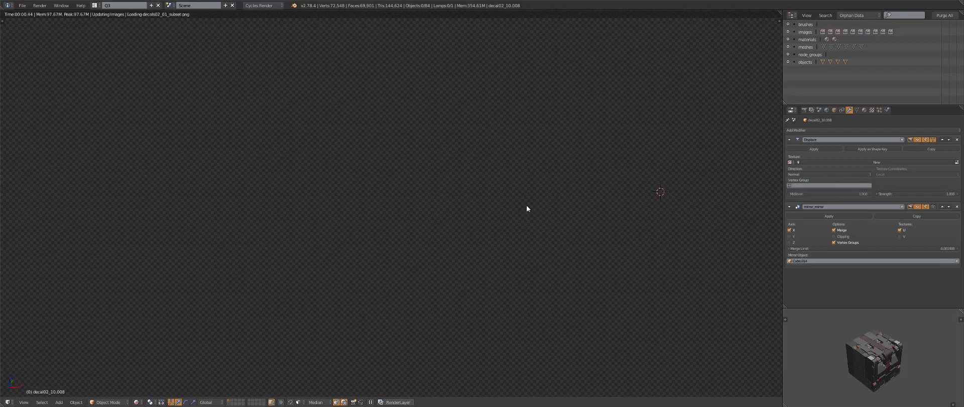
{"action": "scroll", "coordinate": [559, 258], "scroll_direction": "down", "scroll_amount": 1}
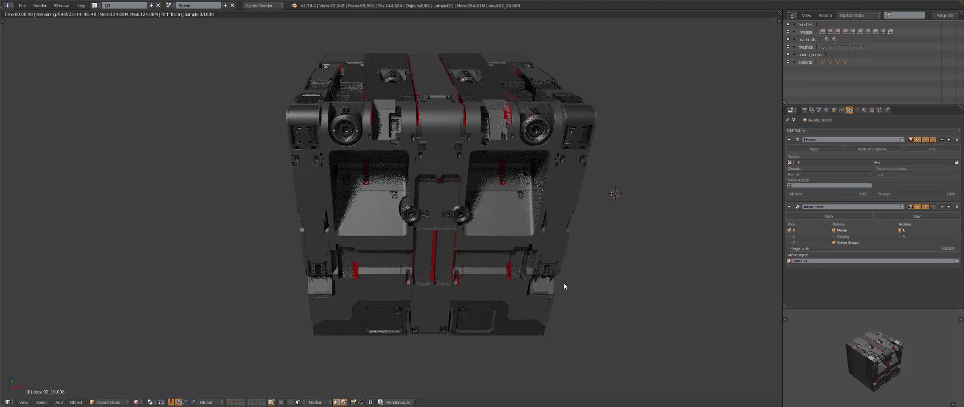
{"action": "middle_click_drag", "start_coordinate": [631, 241], "coordinate": [562, 258], "text": "shift"}
{"action": "scroll", "coordinate": [561, 261], "scroll_direction": "down", "scroll_amount": 1}
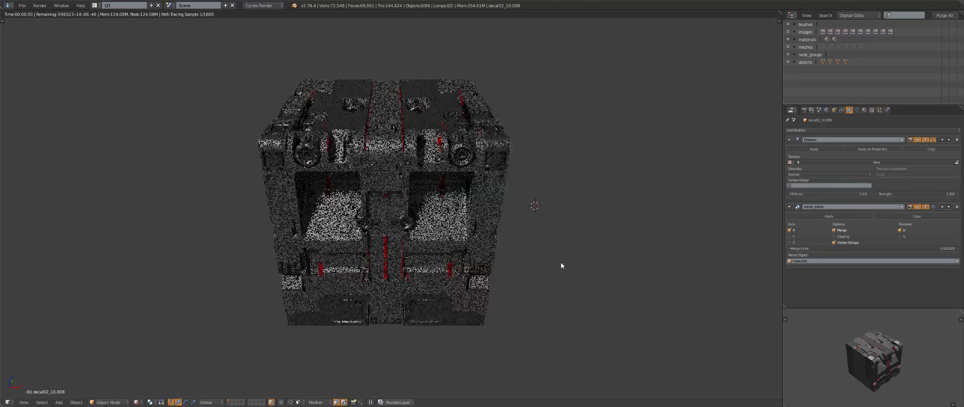
{"action": "key", "text": "shift+z"}
{"action": "key", "text": "d"}
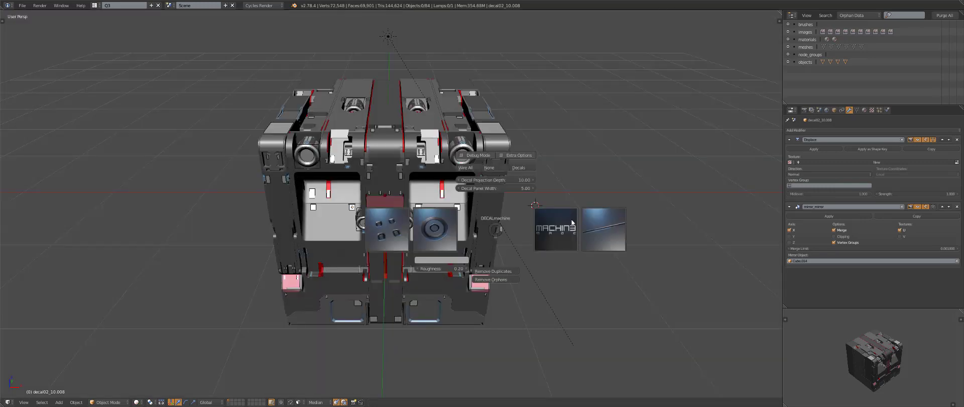
{"action": "key", "text": "Escape"}
{"action": "key", "text": "a"}
{"action": "key", "text": "a"}
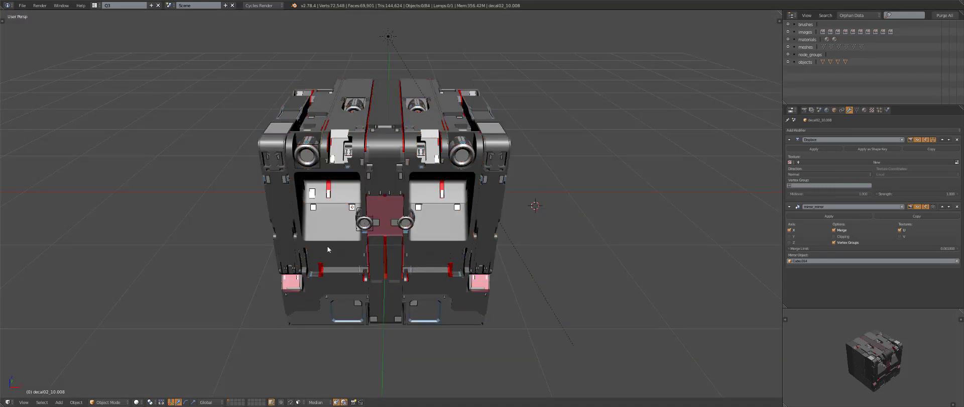
Switch to front orthographic wireframe view and add a plane for cutting a panel line
{"action": "right_click", "coordinate": [327, 246]}
{"action": "key", "text": "KP_1"}
{"action": "key", "text": "KP_5"}
{"action": "key", "text": "z"}
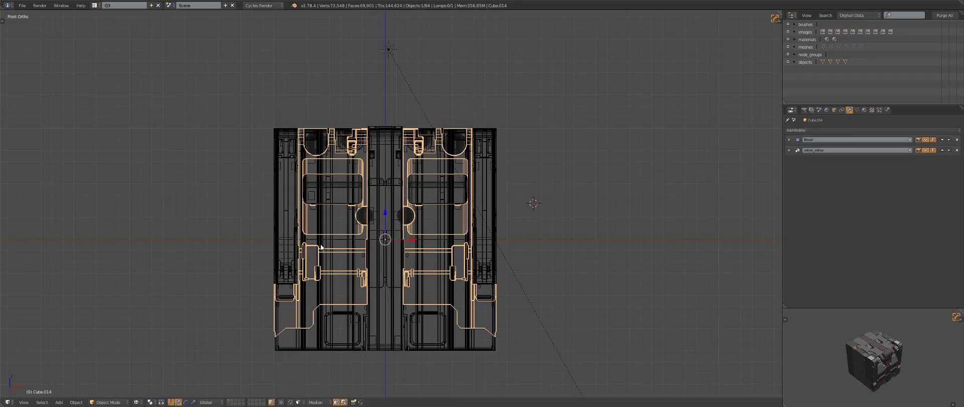
{"action": "key", "text": "shift+a"}
{"action": "mouse_move", "coordinate": [328, 246]}
{"action": "left_click", "coordinate": [357, 84]}
{"action": "type", "text": "r"}
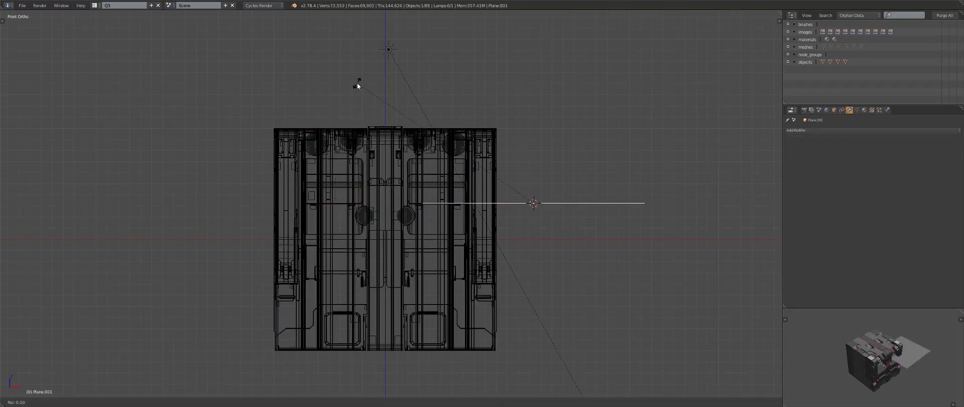
{"action": "type", "text": "60"}
{"action": "key", "text": "Return"}
{"action": "key", "text": "ctrl+z"}
Rotate the plane 90 degrees so it stands upright, and clear its location in solid shading
{"action": "type", "text": "r90"}
{"action": "key", "text": "Return"}
{"action": "key", "text": "z"}
{"action": "key", "text": "alt+g"}
Enlarge the upright plane past the hull's height and move it along X to just beside the left recess's red strap
{"action": "key", "text": "s"}
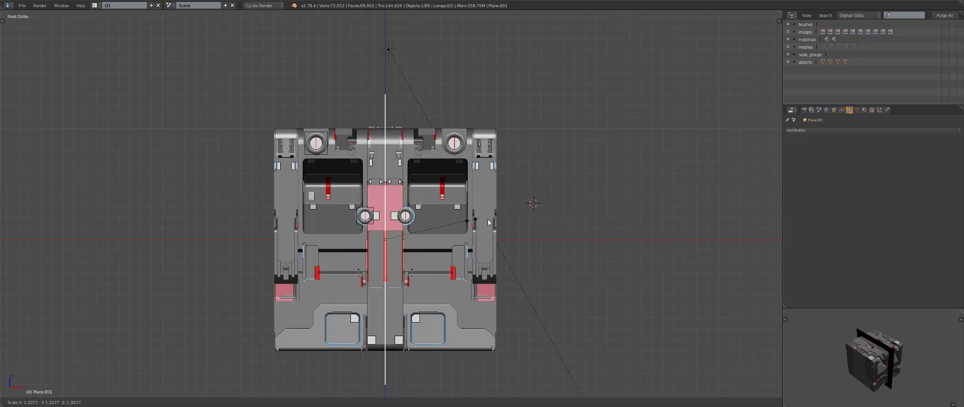
{"action": "left_click", "coordinate": [504, 217]}
{"action": "key", "text": "g"}
{"action": "key", "text": "x"}
{"action": "left_click", "coordinate": [464, 209]}
{"action": "scroll", "coordinate": [551, 200], "scroll_direction": "up", "scroll_amount": 3}
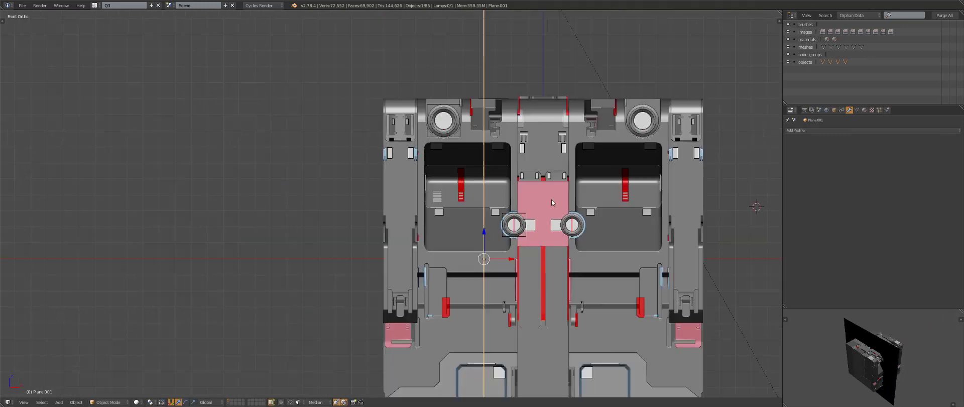
{"action": "key", "text": "s"}
{"action": "left_click", "coordinate": [634, 185]}
{"action": "key", "text": "g"}
{"action": "key", "text": "x"}
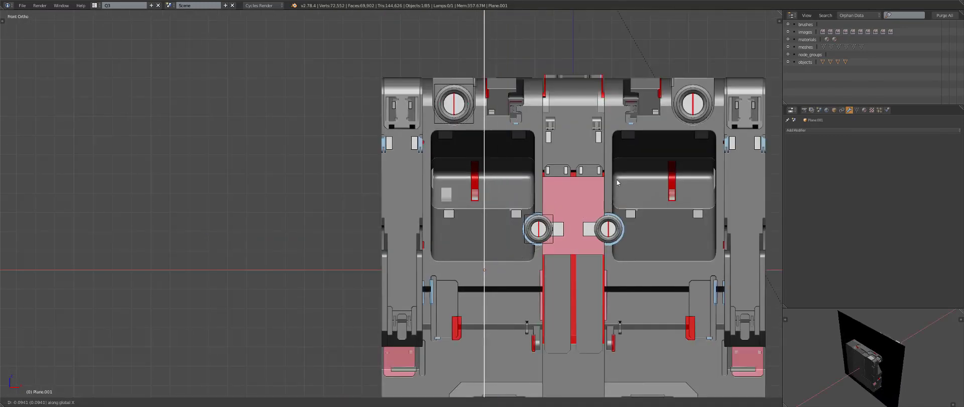
{"action": "left_click", "coordinate": [613, 177]}
Slice the hull's front body with the plane in DECALmachine to create a vertical panel decal strip
{"action": "right_click", "coordinate": [500, 232], "text": "shift"}
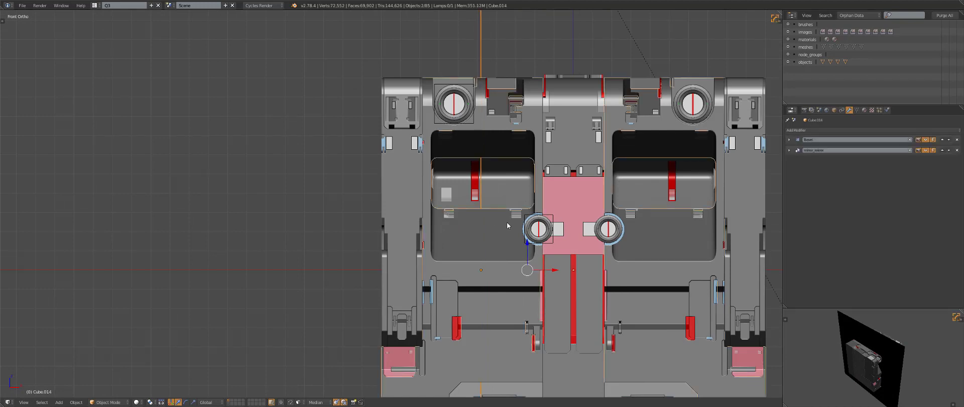
{"action": "key", "text": "d"}
{"action": "left_click", "coordinate": [560, 197]}
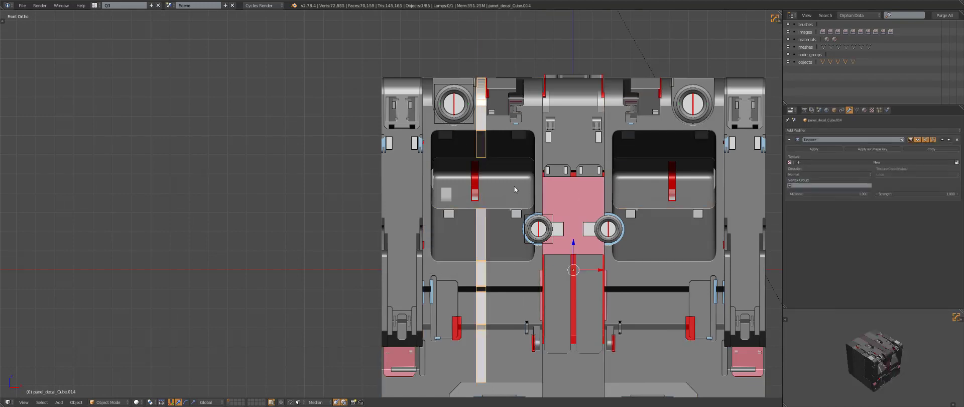
{"action": "scroll", "coordinate": [536, 240], "scroll_direction": "up", "scroll_amount": 3}
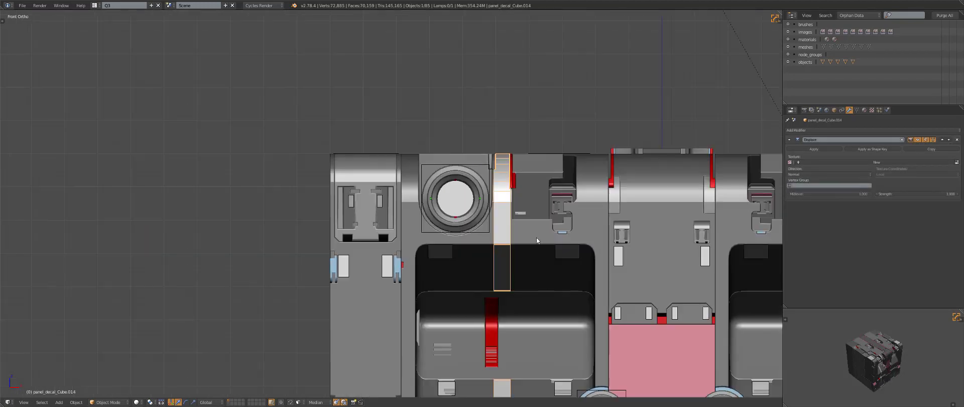
Try to change the panel decal strip's width, checking it in rendered shading, and discard the strip
{"action": "key", "text": "q"}
{"action": "left_click", "coordinate": [627, 245]}
{"action": "key", "text": "shift+z"}
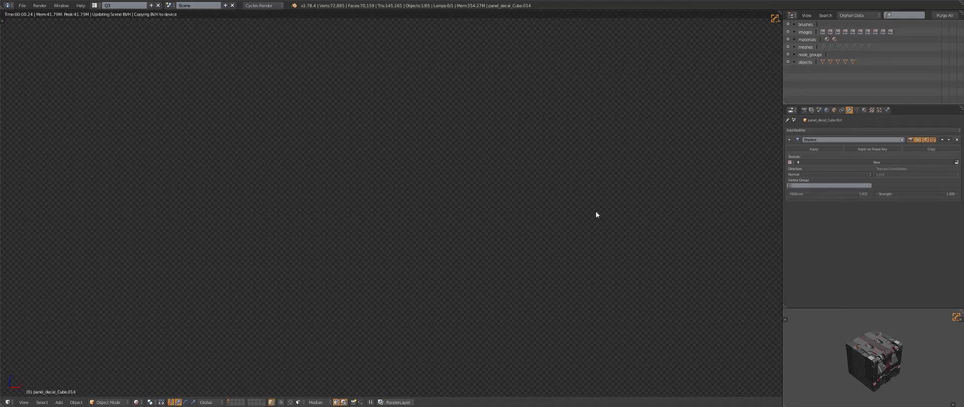
{"action": "key", "text": "shift+z"}
{"action": "key", "text": "q"}
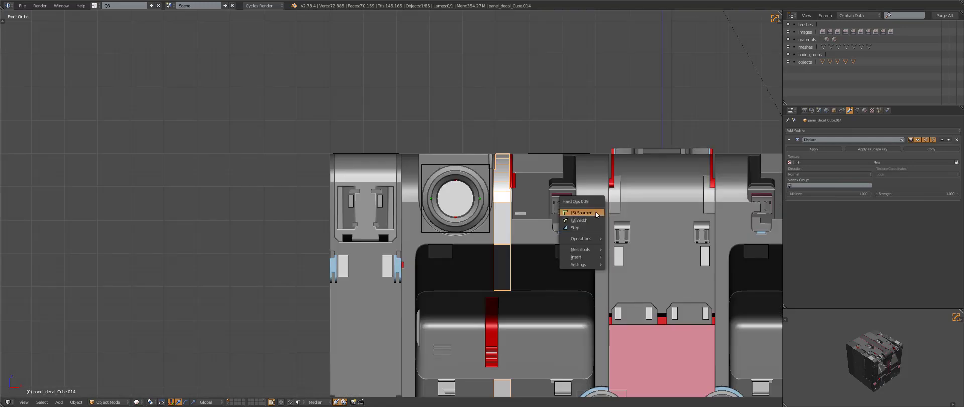
{"action": "left_click", "coordinate": [590, 222]}
{"action": "key", "text": "q"}
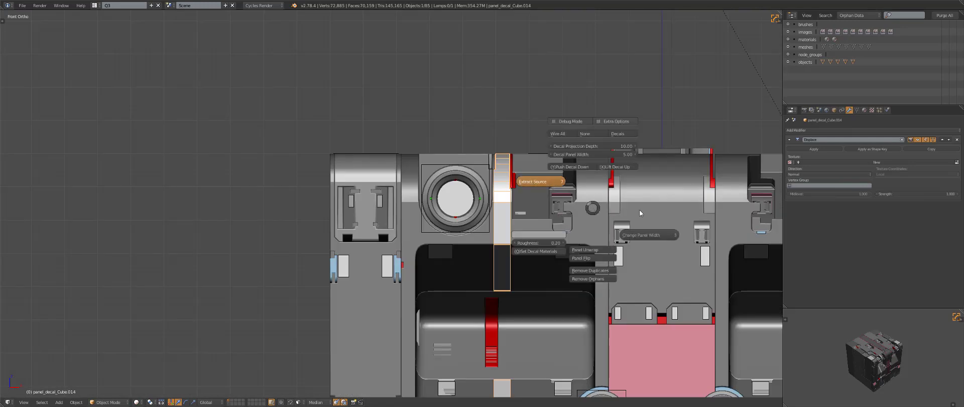
{"action": "left_click", "coordinate": [635, 237]}
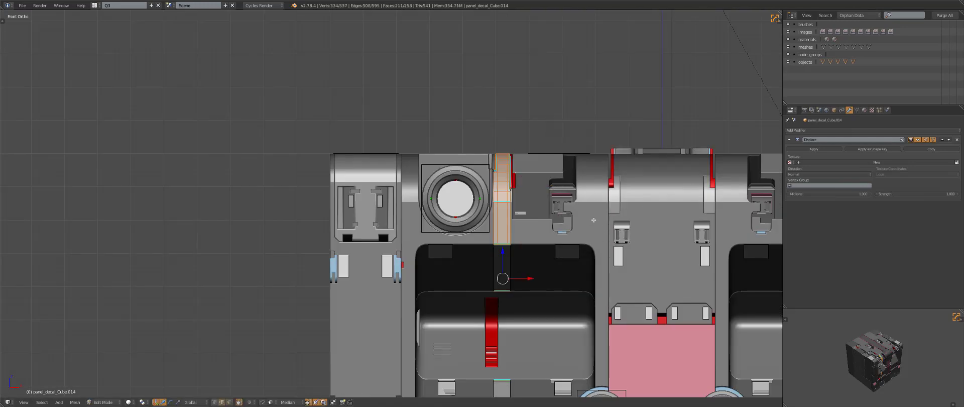
{"action": "key", "text": "Tab"}
{"action": "key", "text": "Tab"}
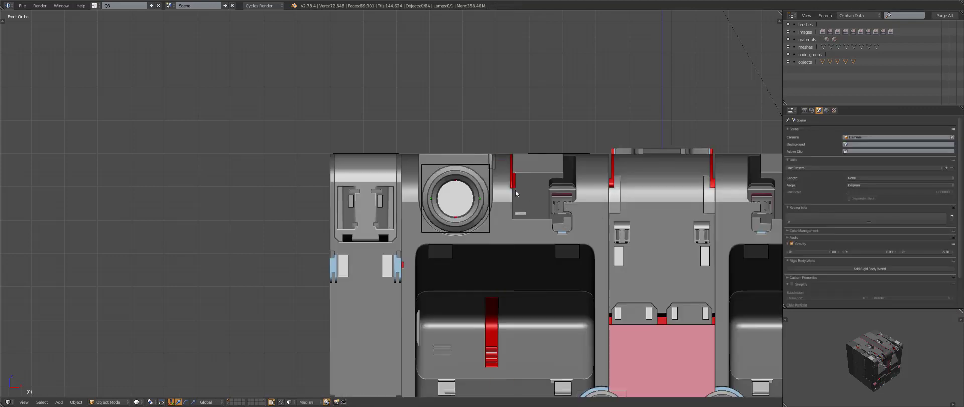
Reselect the hull's front body, open DECALmachine's decal panel width for editing, and switch to wireframe shading
{"action": "right_click", "coordinate": [509, 199]}
{"action": "key", "text": "q"}
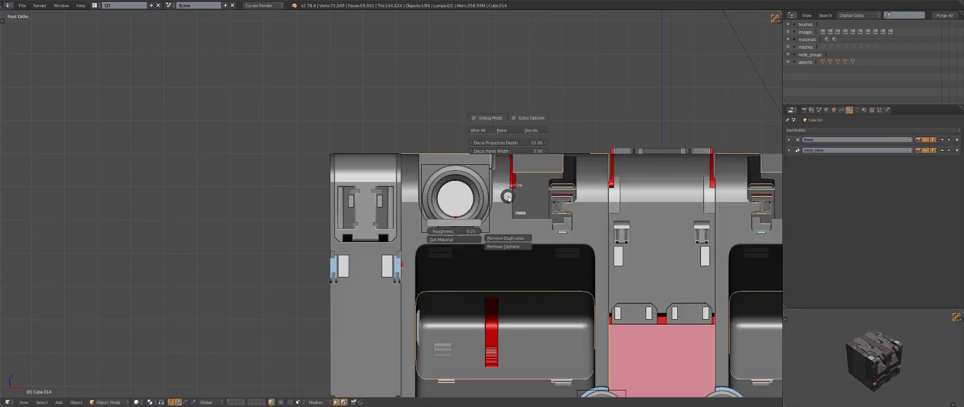
{"action": "left_click", "coordinate": [512, 152]}
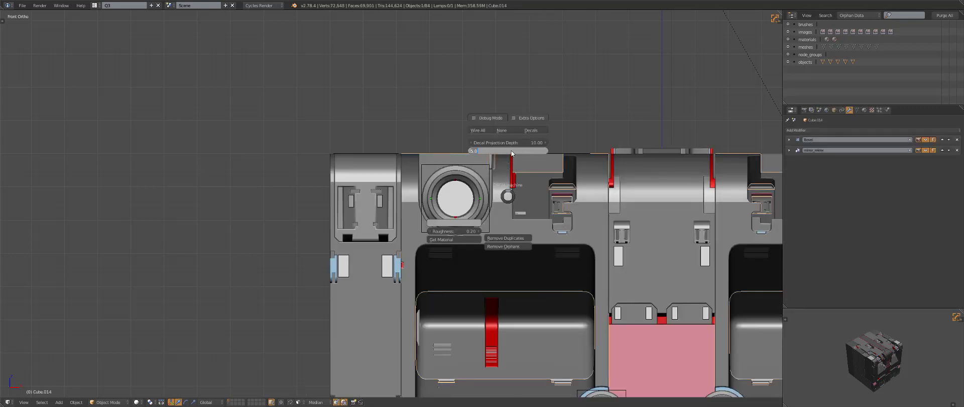
{"action": "key", "text": "Escape"}
{"action": "key", "text": "z"}
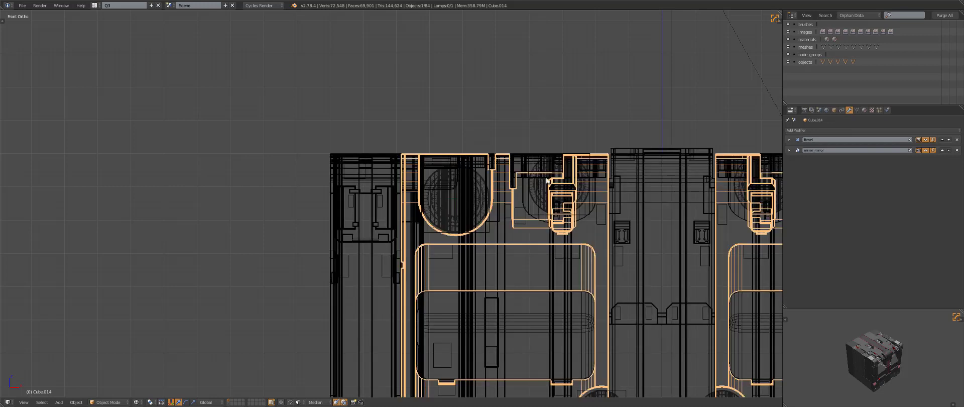
Add a plane rotated 90 degrees to stand upright, clear its location, and move it along X to just beside the left recess's red strap
{"action": "key", "text": "shift+a"}
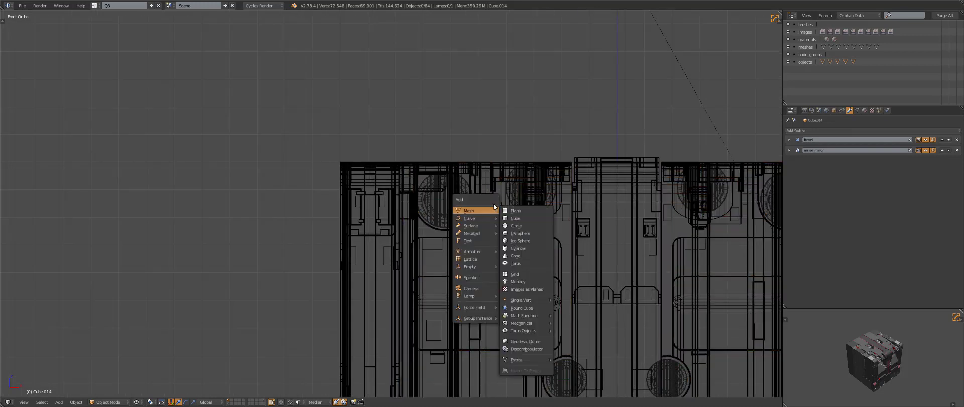
{"action": "left_click", "coordinate": [523, 207]}
{"action": "type", "text": "90"}
{"action": "key", "text": "Return"}
{"action": "key", "text": "alt+g"}
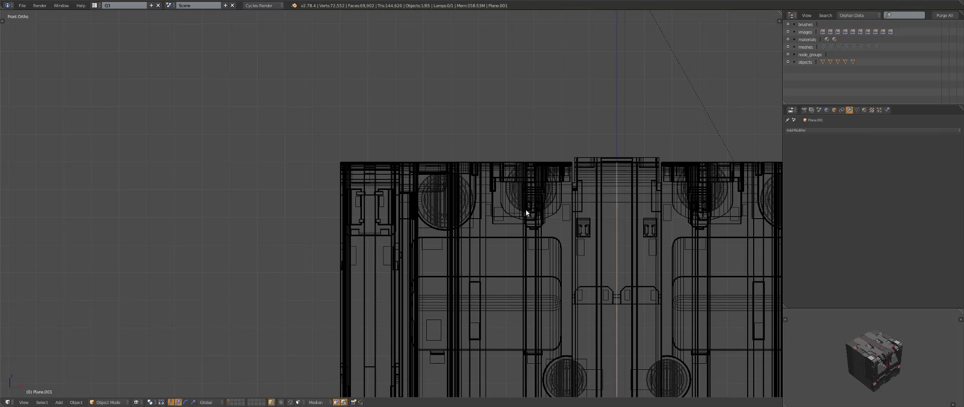
{"action": "key", "text": "z"}
{"action": "key", "text": "g"}
{"action": "key", "text": "x"}
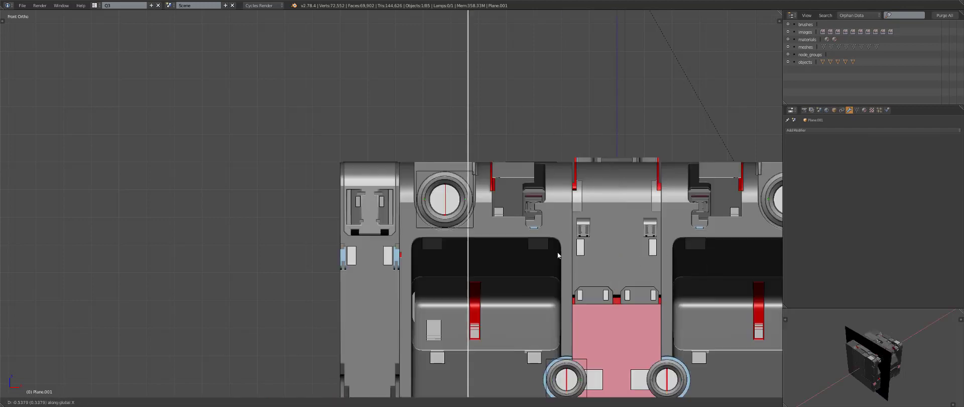
{"action": "left_click", "coordinate": [592, 221]}
Cut the hull's front body with the upright plane using DECALmachine's Decal Knife to create a vertical panel decal strip
{"action": "right_click", "coordinate": [565, 221]}
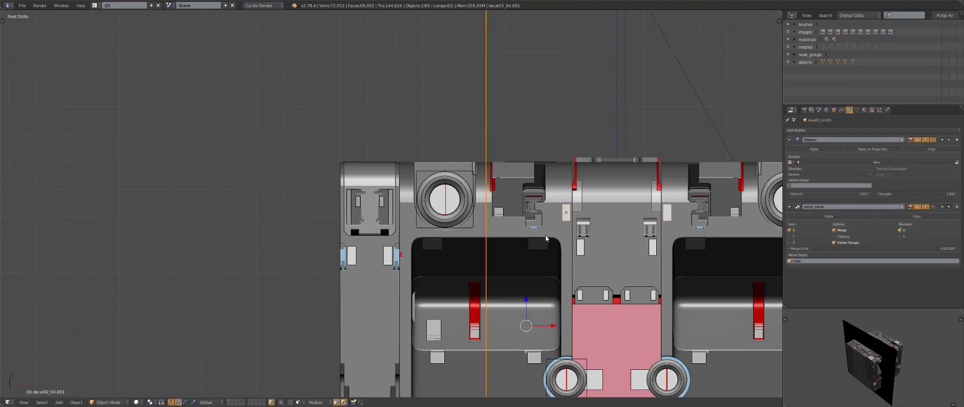
{"action": "right_click", "coordinate": [494, 258]}
{"action": "key", "text": "z"}
{"action": "right_click", "coordinate": [484, 119]}
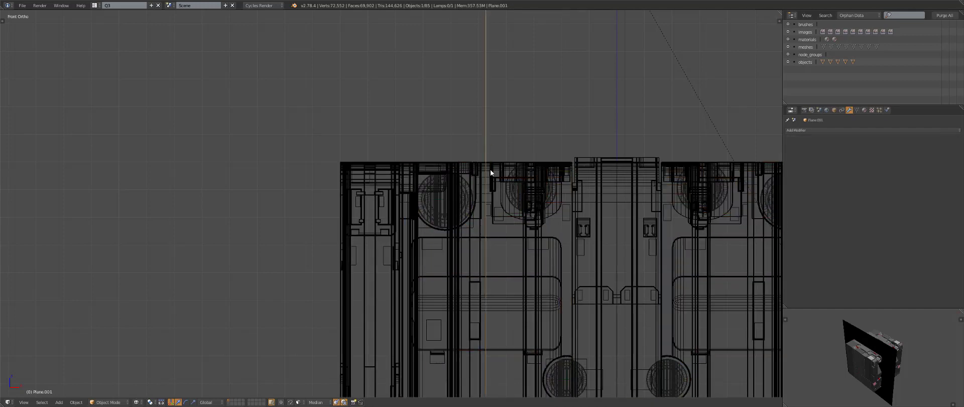
{"action": "key", "text": "z"}
{"action": "right_click", "coordinate": [501, 230], "text": "shift"}
{"action": "key", "text": "d"}
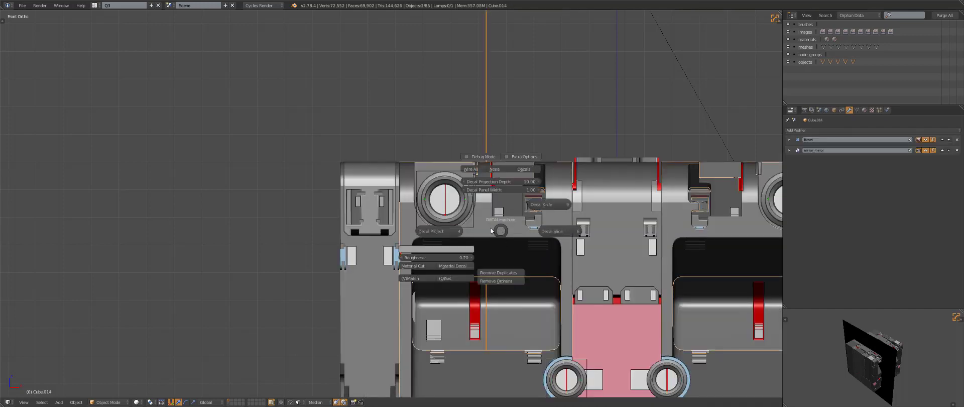
{"action": "left_click", "coordinate": [552, 206]}
{"action": "scroll", "coordinate": [496, 233], "scroll_direction": "up", "scroll_amount": 2}
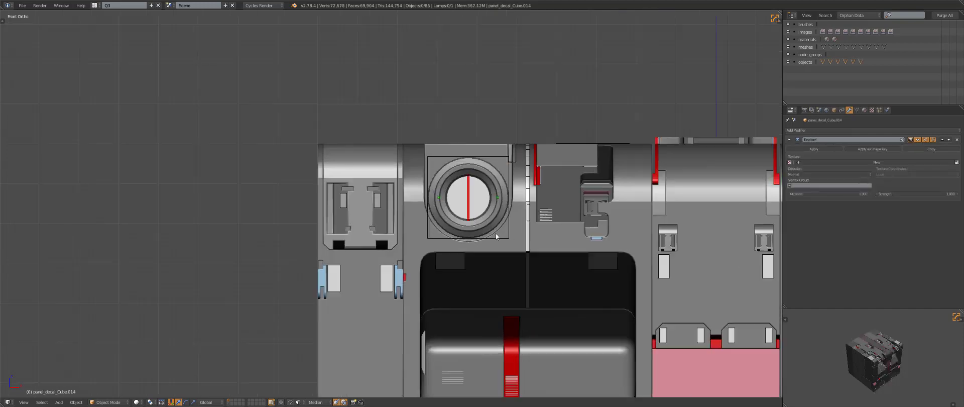
{"action": "scroll", "coordinate": [529, 242], "scroll_direction": "down", "scroll_amount": 2}
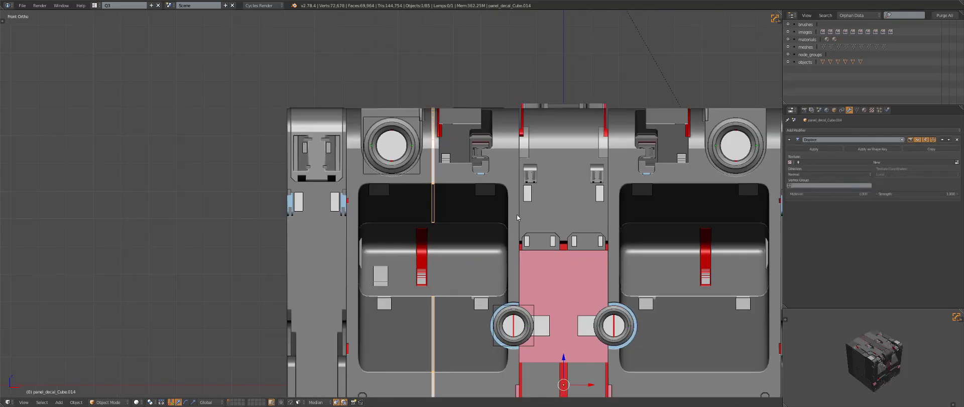
Mirror the panel decal strip across X about the hull's central body, checking it in rendered shading
{"action": "key", "text": "shift+z"}
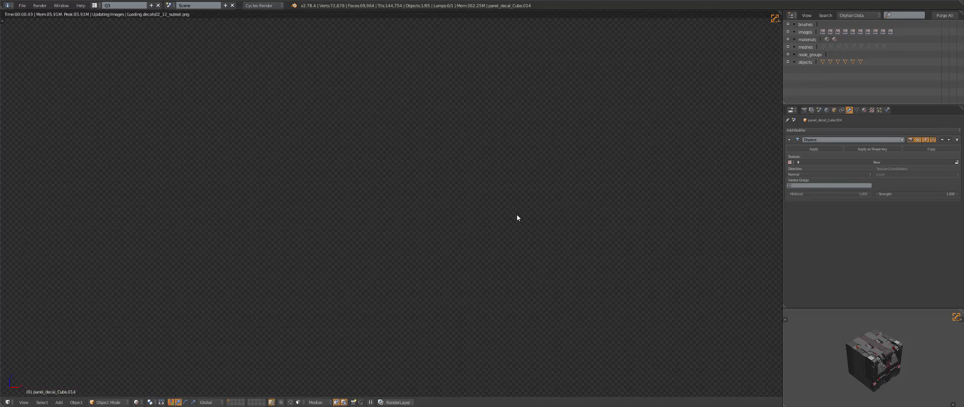
{"action": "scroll", "coordinate": [578, 207], "scroll_direction": "down", "scroll_amount": 5}
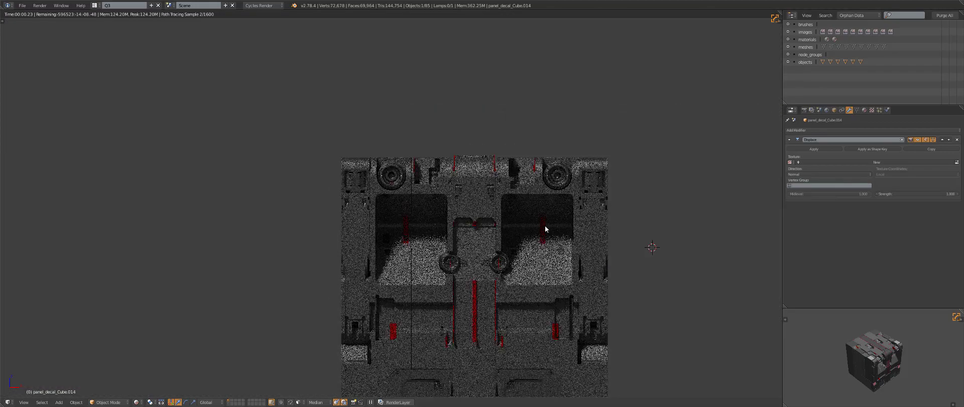
{"action": "key", "text": "z"}
{"action": "key", "text": "z"}
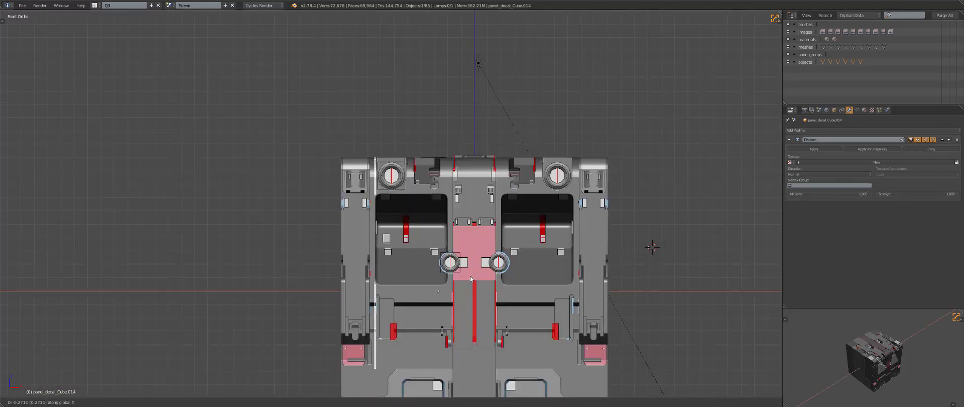
{"action": "right_click", "coordinate": [474, 203], "text": "shift"}
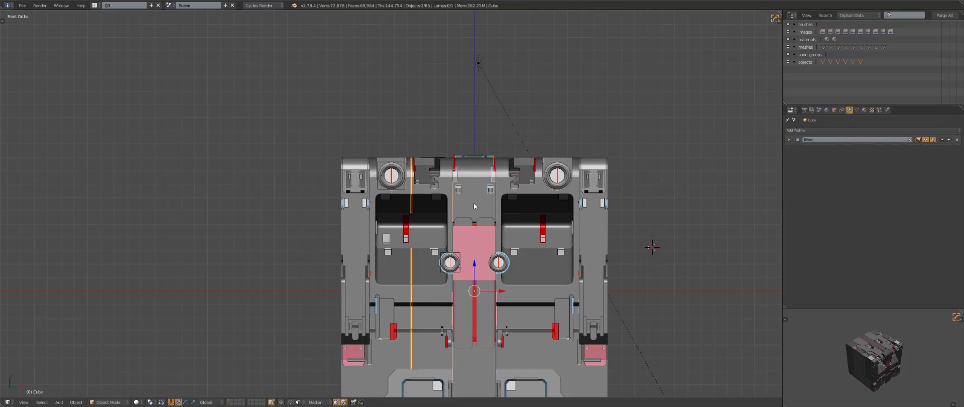
{"action": "key", "text": "alt+shift+x"}
{"action": "key", "text": "a"}
{"action": "middle_click_drag", "start_coordinate": [510, 266], "coordinate": [495, 231], "text": "shift"}
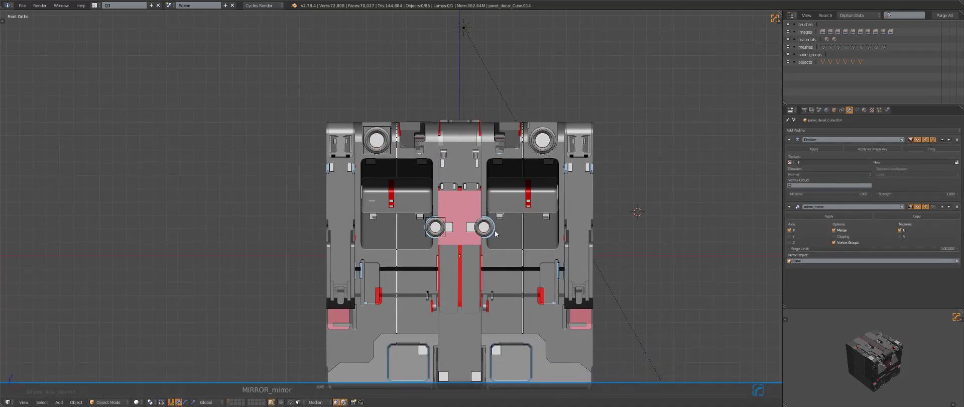
{"action": "key", "text": "shift+z"}
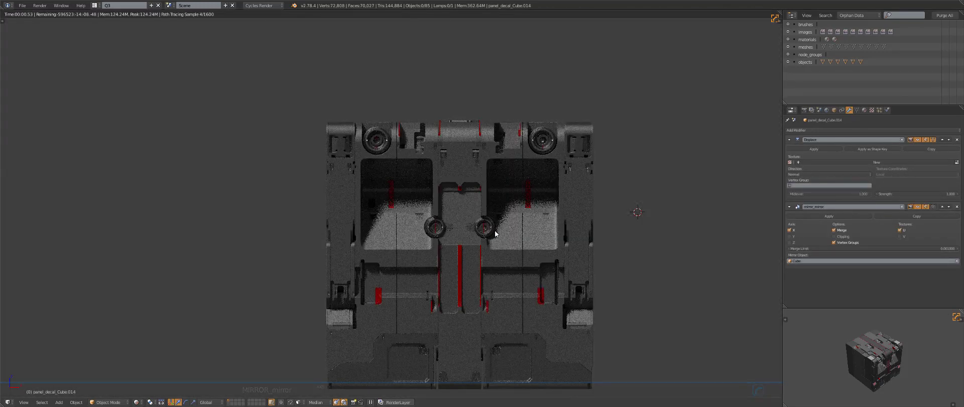
{"action": "key", "text": "shift+z"}
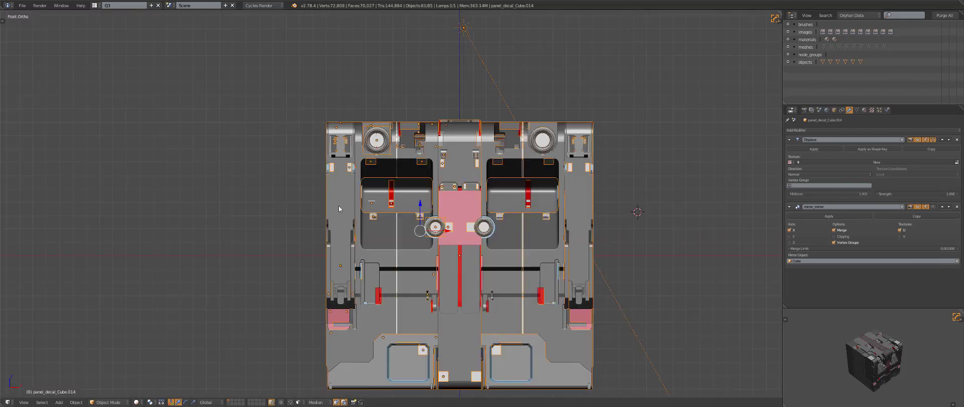
Extract the panel strip's source cutter plane with DECALmachine and move it along X onto the left half of the left side pillar
{"action": "middle_click_drag", "start_coordinate": [338, 206], "coordinate": [403, 208], "text": "shift"}
{"action": "scroll", "coordinate": [438, 174], "scroll_direction": "up", "scroll_amount": 2}
{"action": "right_click", "coordinate": [492, 146]}
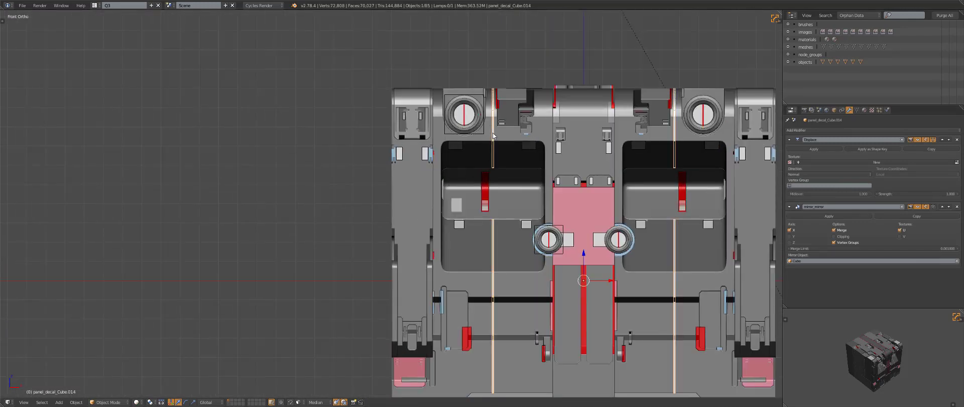
{"action": "key", "text": "d"}
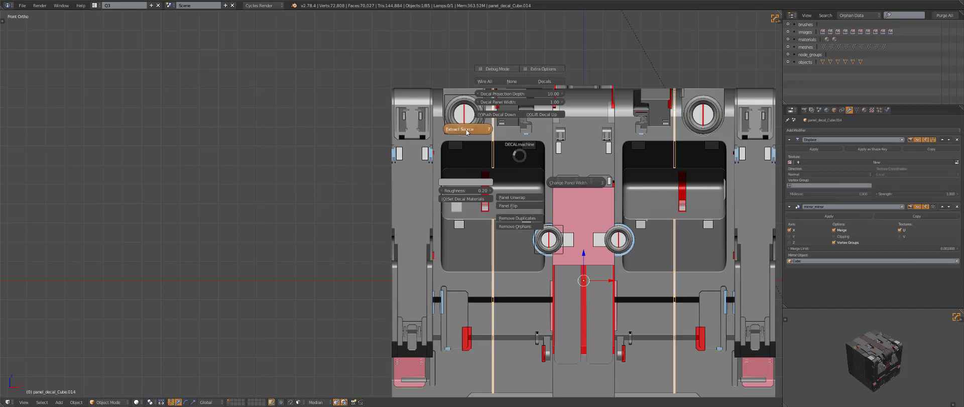
{"action": "left_click", "coordinate": [467, 132]}
{"action": "scroll", "coordinate": [570, 133], "scroll_direction": "down", "scroll_amount": 3}
{"action": "key", "text": "g"}
{"action": "key", "text": "x"}
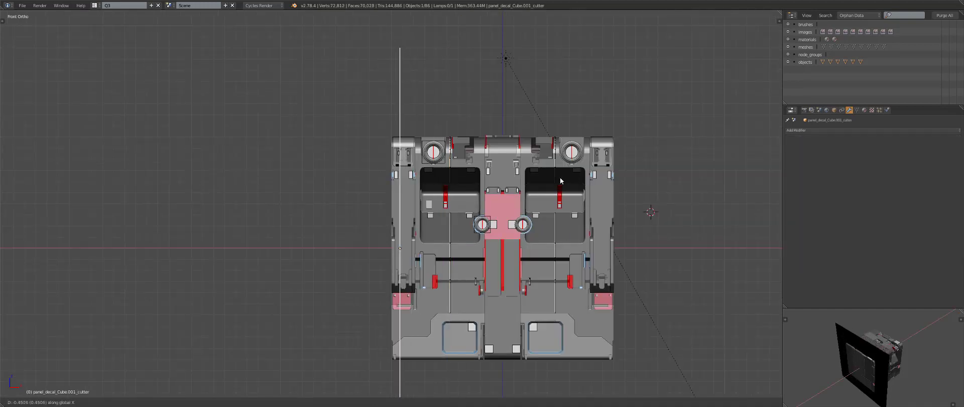
{"action": "left_click", "coordinate": [558, 175]}
{"action": "scroll", "coordinate": [511, 276], "scroll_direction": "up", "scroll_amount": 4}
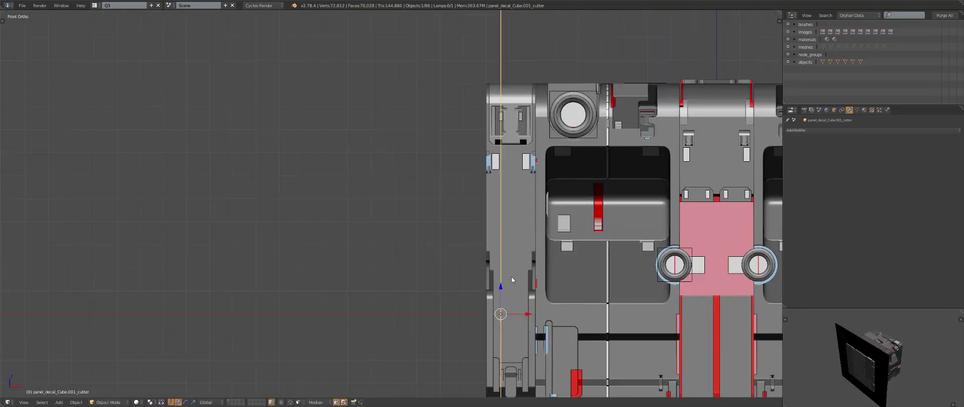
{"action": "scroll", "coordinate": [511, 276], "scroll_direction": "up", "scroll_amount": 4}
{"action": "key", "text": "g"}
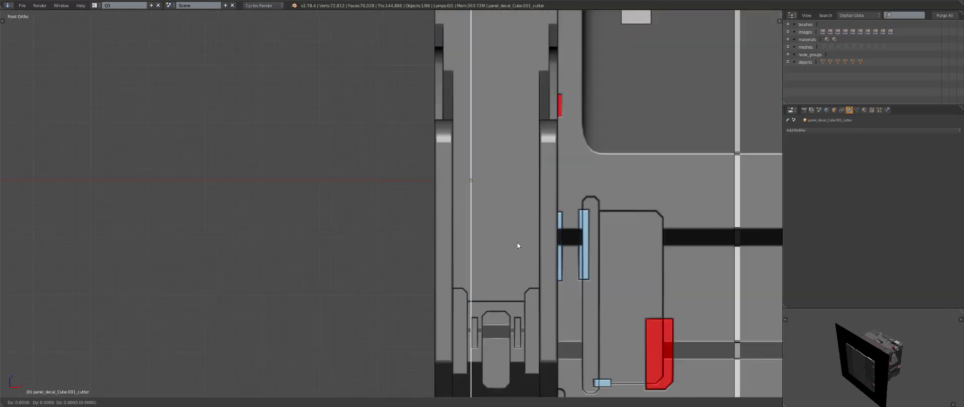
{"action": "left_click", "coordinate": [520, 243]}
{"action": "scroll", "coordinate": [520, 243], "scroll_direction": "down", "scroll_amount": 3}
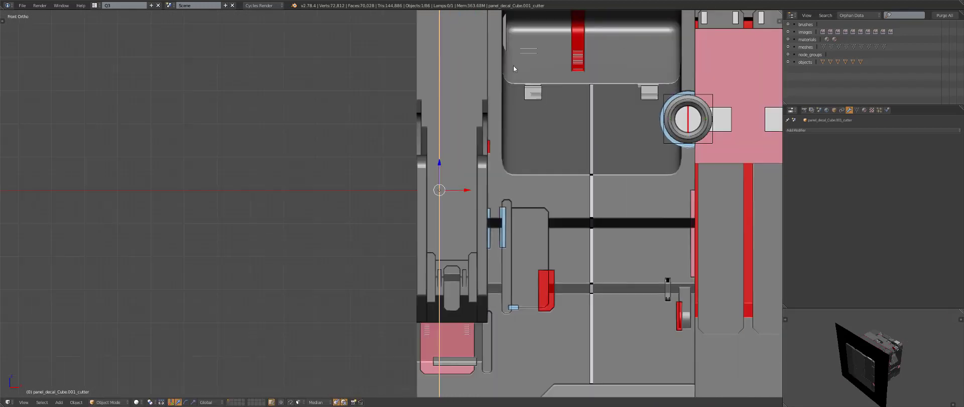
Cut the left side pillar with the cutter plane using DECALmachine's Decal Knife to create a vertical panel decal strip
{"action": "middle_click_drag", "start_coordinate": [513, 65], "coordinate": [497, 245], "text": "shift"}
{"action": "scroll", "coordinate": [480, 229], "scroll_direction": "up", "scroll_amount": 2}
{"action": "right_click", "coordinate": [481, 202], "text": "shift"}
{"action": "key", "text": "d"}
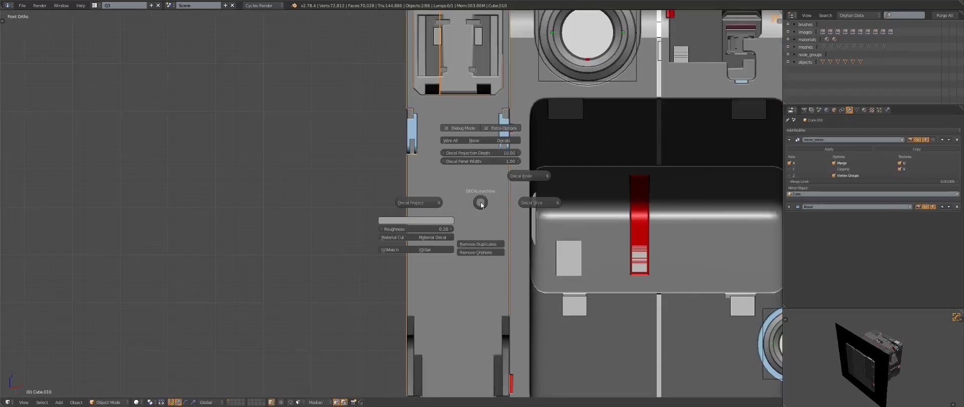
{"action": "left_click", "coordinate": [529, 175]}
{"action": "scroll", "coordinate": [442, 176], "scroll_direction": "down", "scroll_amount": 2}
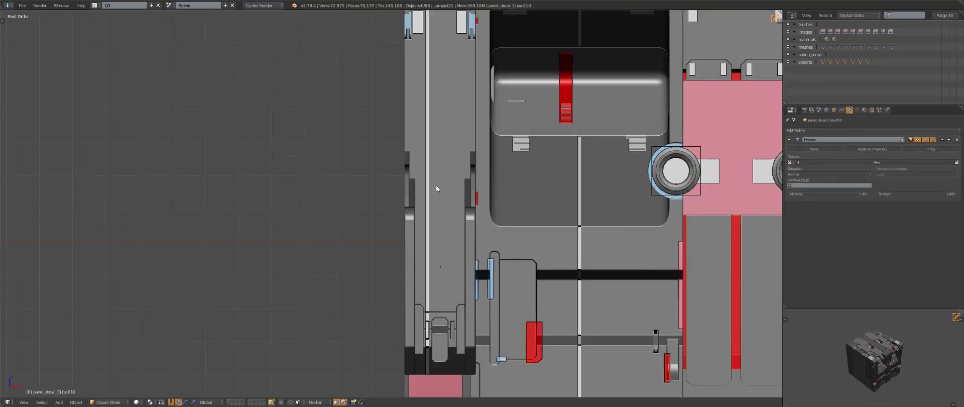
Mirror the pillar's panel strip across X about the pillar and again across the whole hull, checking the result in rendered shading
{"action": "right_click", "coordinate": [435, 183]}
{"action": "right_click", "coordinate": [428, 174], "text": "shift"}
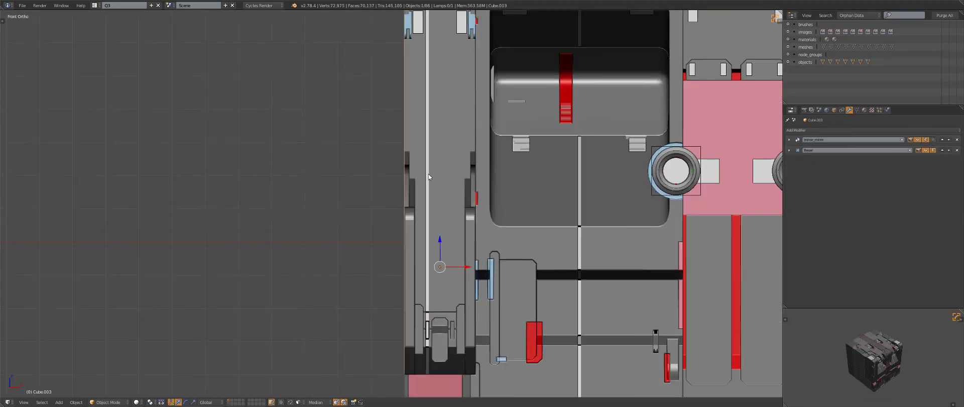
{"action": "key", "text": "alt+shift+x"}
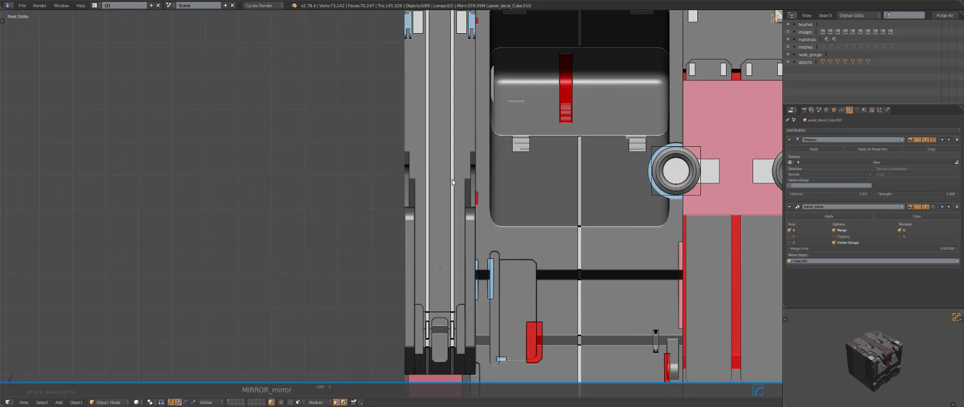
{"action": "scroll", "coordinate": [512, 256], "scroll_direction": "down", "scroll_amount": 6}
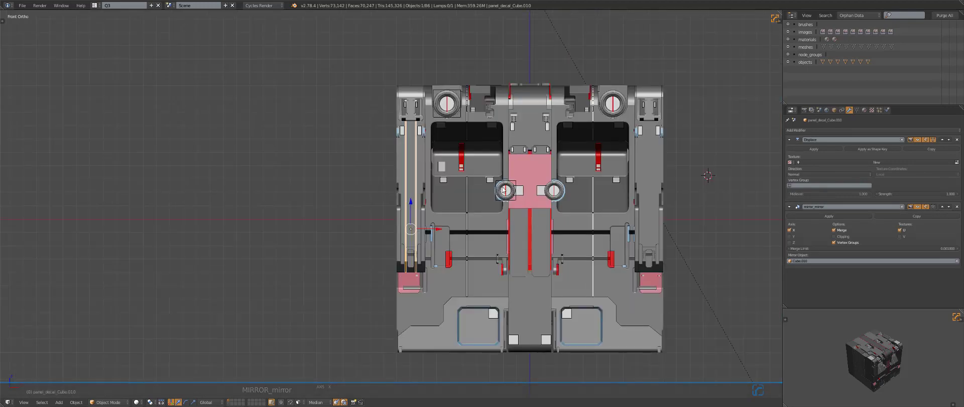
{"action": "key", "text": "x"}
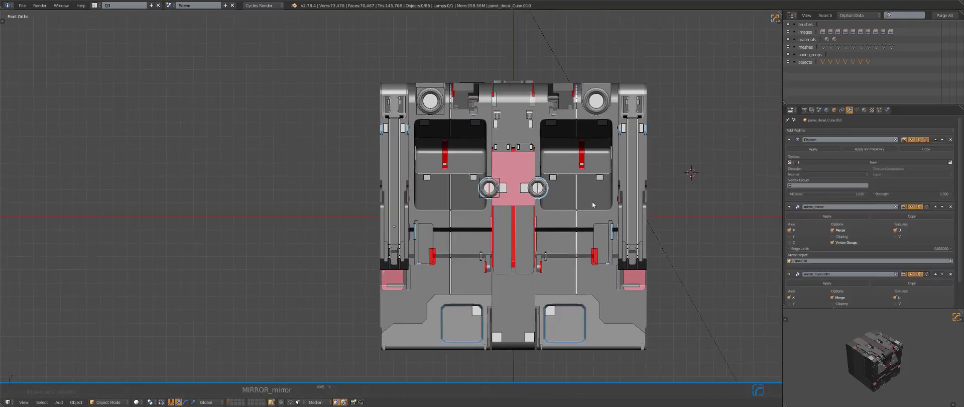
{"action": "key", "text": "shift+z"}
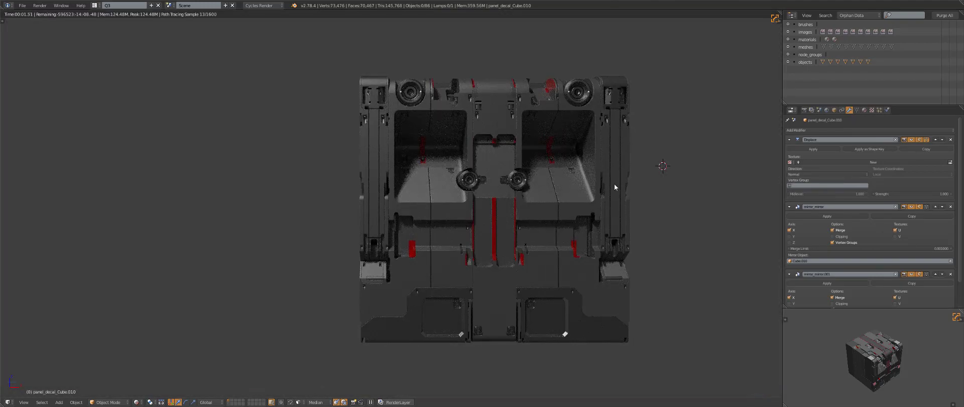
{"action": "middle_click_drag", "start_coordinate": [613, 183], "coordinate": [595, 221]}
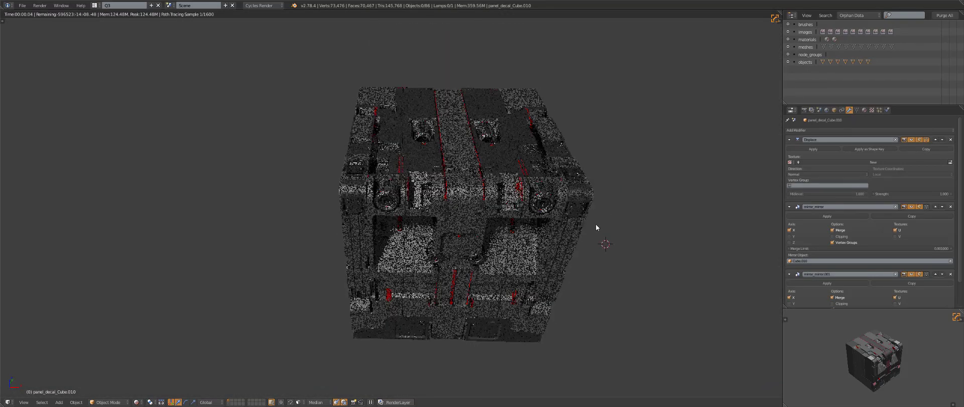
{"action": "key", "text": "shift+z"}
Snap the 3D cursor to the frame around the hull top's left cylinder, add a cube there, and scale it to about 0.3
{"action": "scroll", "coordinate": [577, 224], "scroll_direction": "up", "scroll_amount": 10}
{"action": "right_click", "coordinate": [561, 222]}
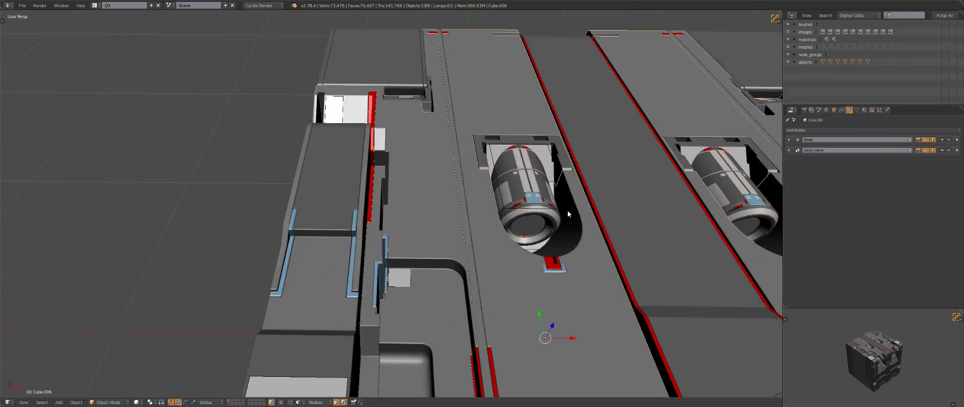
{"action": "right_click", "coordinate": [525, 145]}
{"action": "key", "text": "shift+s"}
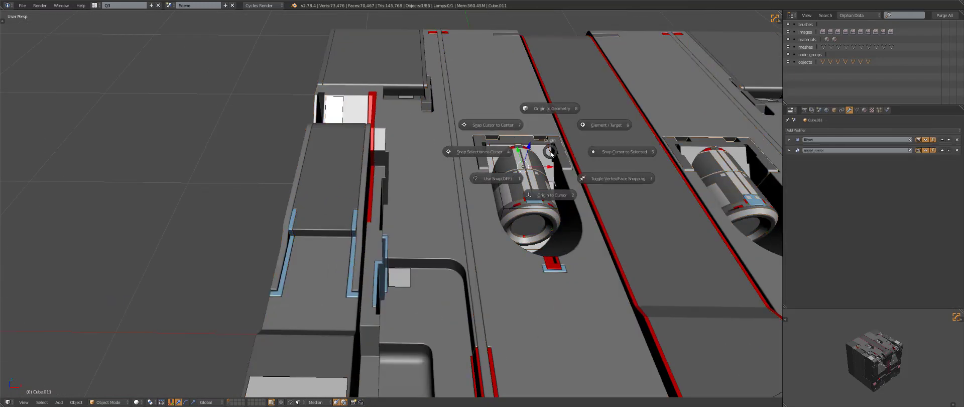
{"action": "left_click", "coordinate": [617, 153]}
{"action": "key", "text": "shift+a"}
{"action": "left_click", "coordinate": [645, 159]}
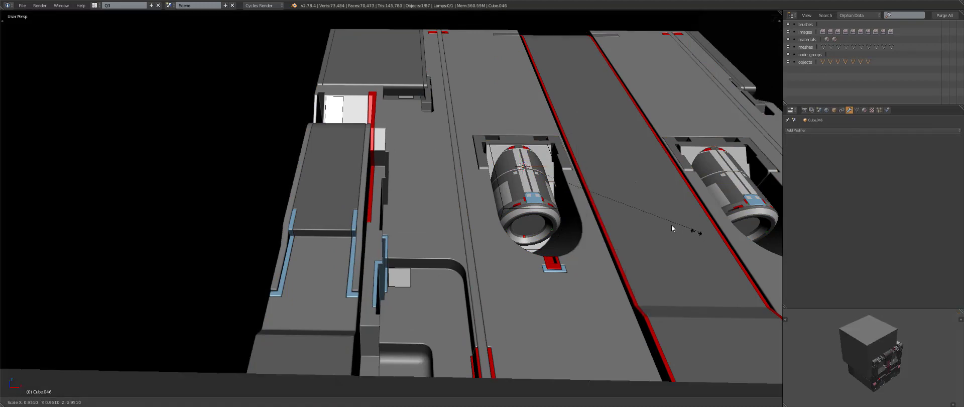
{"action": "key", "text": "s"}
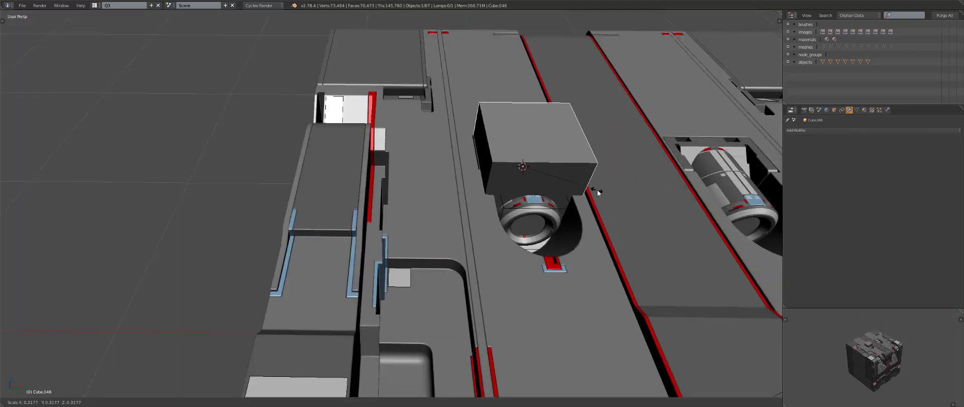
{"action": "left_click", "coordinate": [585, 186]}
Move the cube's front face about 0.24 forward along Y so the cube extends over the left cylinder's recess
{"action": "key", "text": "Tab"}
{"action": "middle_click_drag", "start_coordinate": [585, 187], "coordinate": [563, 206]}
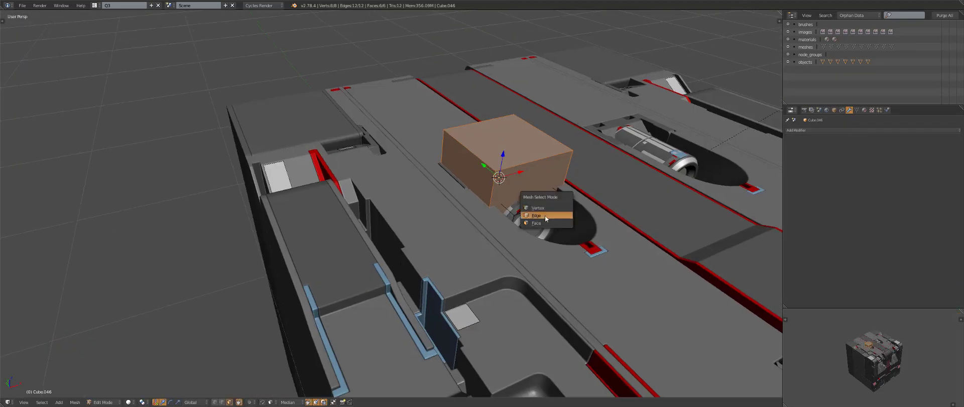
{"action": "right_click", "coordinate": [533, 193]}
{"action": "key", "text": "g"}
{"action": "key", "text": "y"}
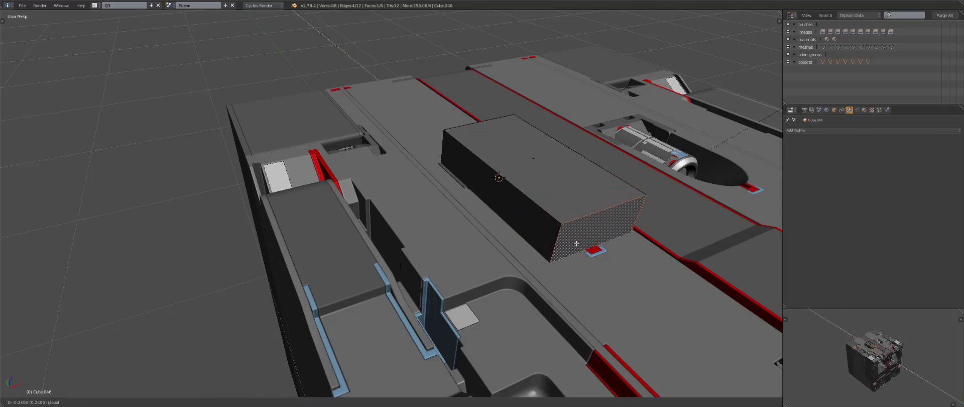
{"action": "left_click", "coordinate": [575, 243]}
{"action": "key", "text": "Tab"}
From a wireframe top view, select the cube's front right corner edge and add a centred lengthwise loop cut through the cube
{"action": "key", "text": "KP_7"}
{"action": "key", "text": "z"}
{"action": "key", "text": "KP_5"}
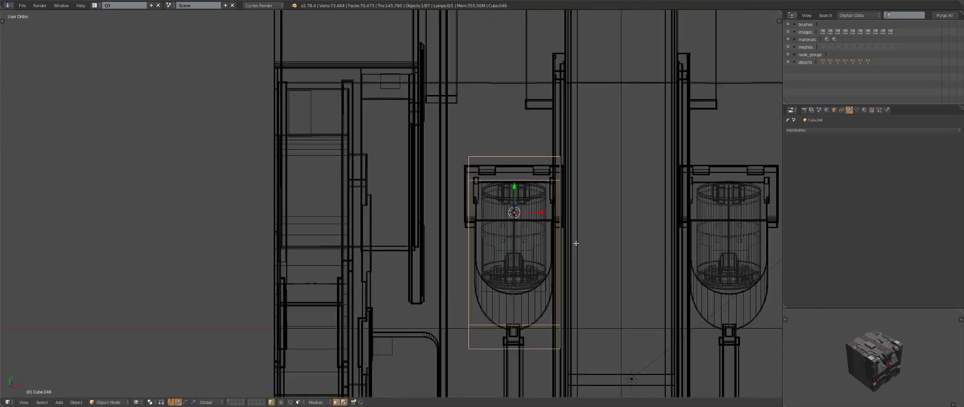
{"action": "key", "text": "KP_7"}
{"action": "key", "text": "KP_Decimal"}
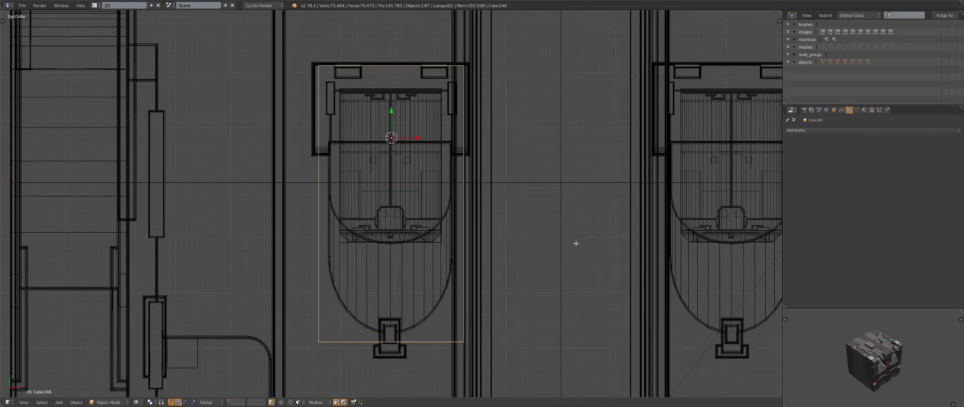
{"action": "key", "text": "Tab"}
{"action": "middle_click_drag", "start_coordinate": [532, 297], "coordinate": [595, 248], "text": "shift"}
{"action": "key", "text": "ctrl+Tab"}
{"action": "left_click", "coordinate": [538, 242]}
{"action": "key", "text": "a"}
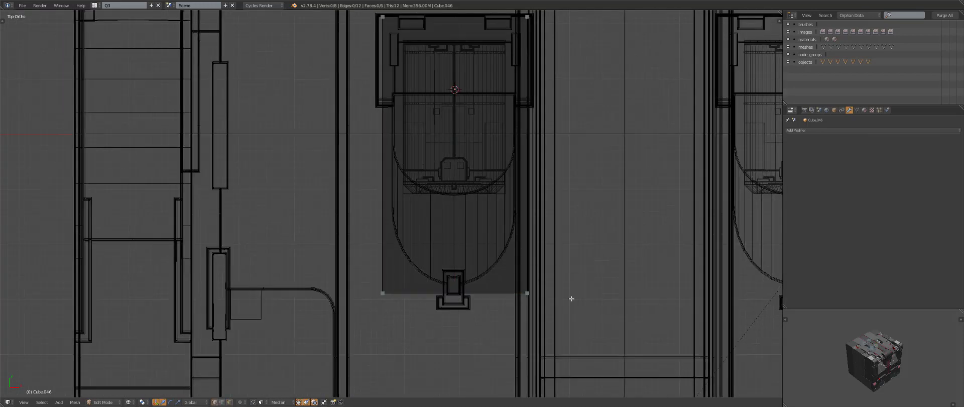
{"action": "left_click_drag", "start_coordinate": [571, 298], "coordinate": [552, 319], "text": "ctrl"}
{"action": "key", "text": "ctrl+Tab"}
{"action": "key", "text": "ctrl+Tab"}
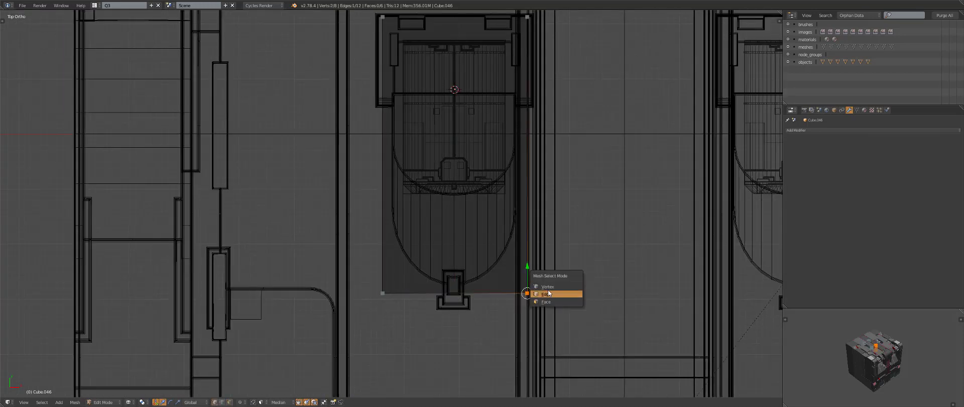
{"action": "left_click", "coordinate": [545, 286]}
{"action": "key", "text": "ctrl+r"}
{"action": "left_click", "coordinate": [522, 293]}
{"action": "right_click", "coordinate": [571, 309]}
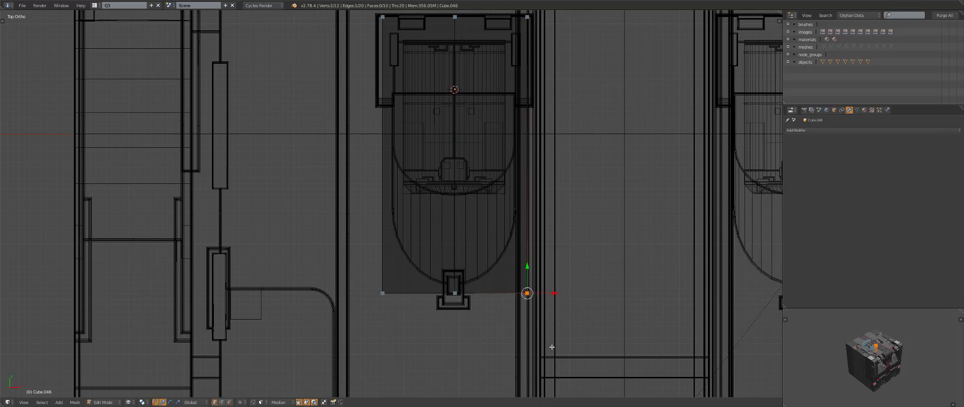
Bevel both vertical front corner edges of the cube with 5 segments to form a rounded end
{"action": "right_click", "coordinate": [382, 291], "text": "shift"}
{"action": "key", "text": "ctrl+b"}
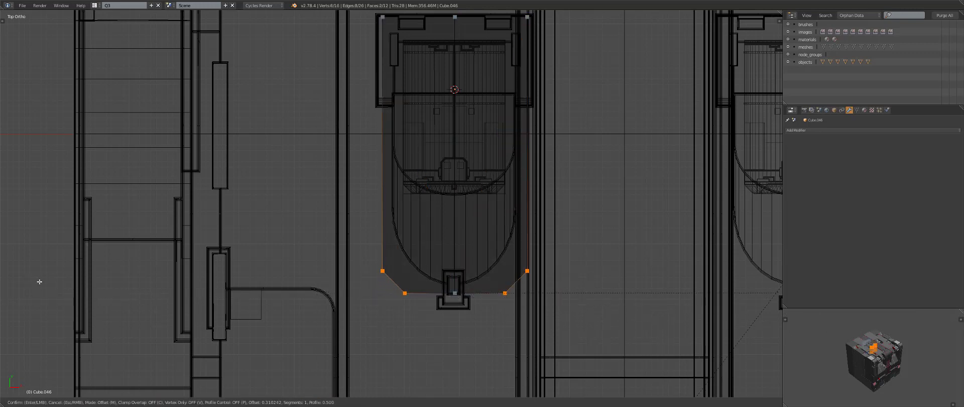
{"action": "scroll", "coordinate": [196, 251], "scroll_direction": "up", "scroll_amount": 4}
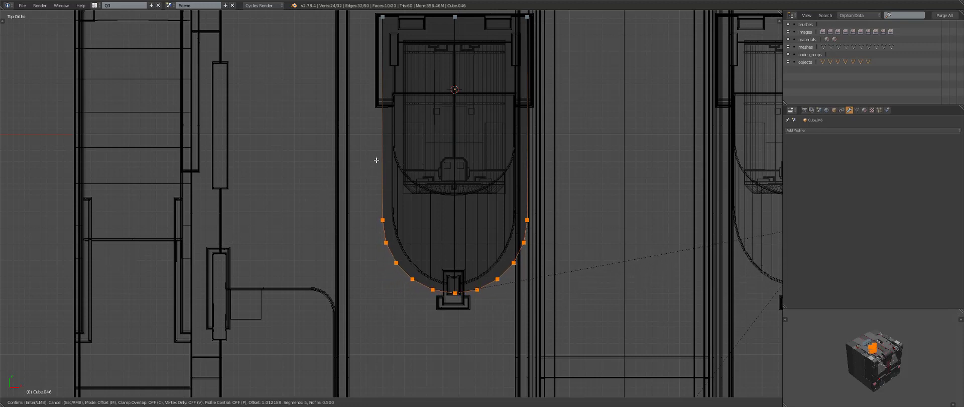
{"action": "left_click", "coordinate": [534, 49]}
Remove the doubled vertices from the rounded block's whole mesh and return to solid shading
{"action": "scroll", "coordinate": [481, 254], "scroll_direction": "up", "scroll_amount": 1}
{"action": "key", "text": "a"}
{"action": "key", "text": "w"}
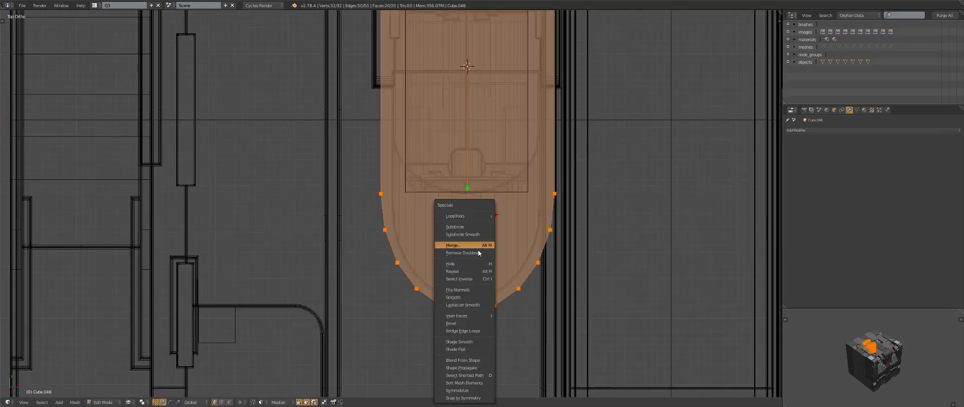
{"action": "left_click", "coordinate": [478, 253]}
{"action": "key", "text": "z"}
{"action": "scroll", "coordinate": [478, 250], "scroll_direction": "down", "scroll_amount": 2}
{"action": "middle_click_drag", "start_coordinate": [478, 250], "coordinate": [452, 151]}
{"action": "key", "text": "Tab"}
{"action": "key", "text": "Tab"}
{"action": "scroll", "coordinate": [366, 206], "scroll_direction": "up", "scroll_amount": 2}
{"action": "key", "text": "a"}
{"action": "right_click", "coordinate": [324, 269]}
{"action": "key", "text": "g"}
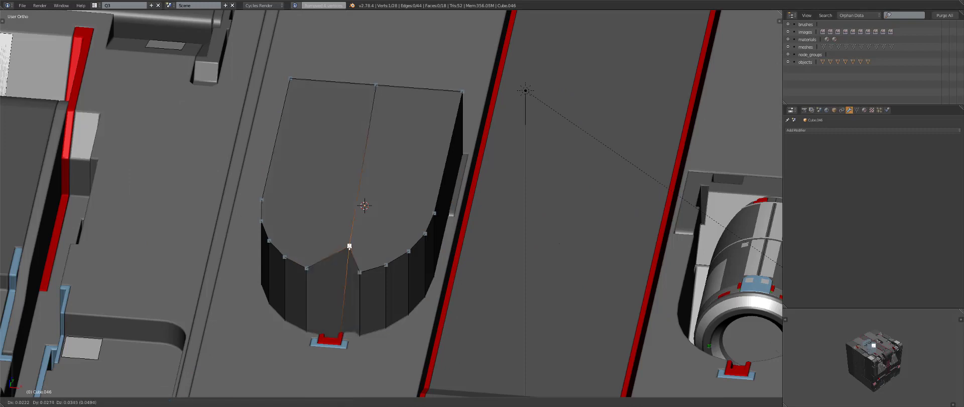
{"action": "key", "text": "Escape"}
{"action": "key", "text": "Tab"}
Clean the rounded block's mesh with the Hard Ops Clean Mesh operation
{"action": "middle_click_drag", "start_coordinate": [349, 246], "coordinate": [417, 254]}
{"action": "scroll", "coordinate": [418, 254], "scroll_direction": "down", "scroll_amount": 2}
{"action": "key", "text": "q"}
{"action": "mouse_move", "coordinate": [406, 281]}
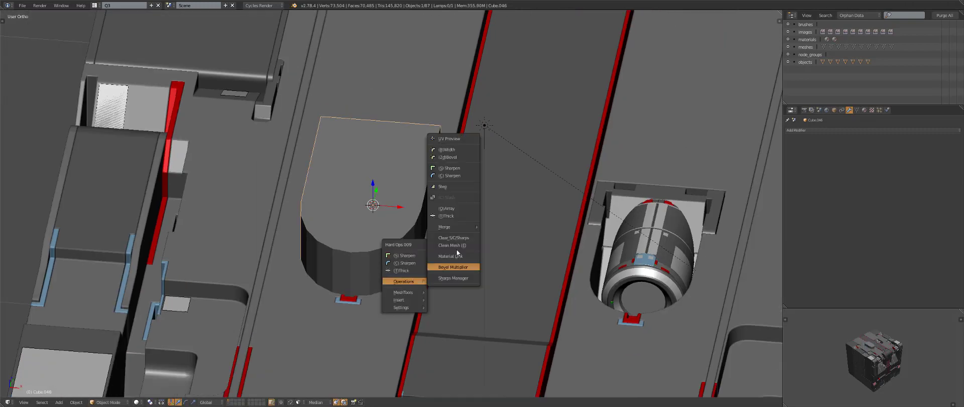
{"action": "left_click", "coordinate": [455, 246]}
Try twice to cut the rounded block's outline into the hull top with DECALmachine's Decal Knife
{"action": "right_click", "coordinate": [383, 308], "text": "shift"}
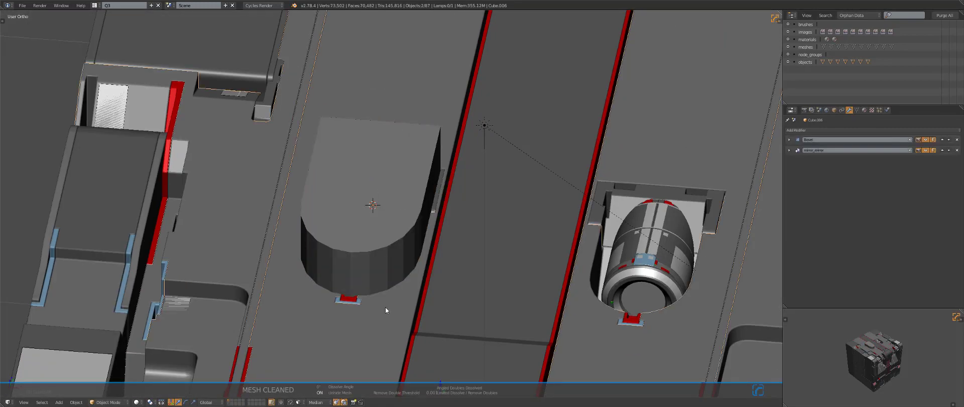
{"action": "key", "text": "d"}
{"action": "left_click", "coordinate": [425, 281]}
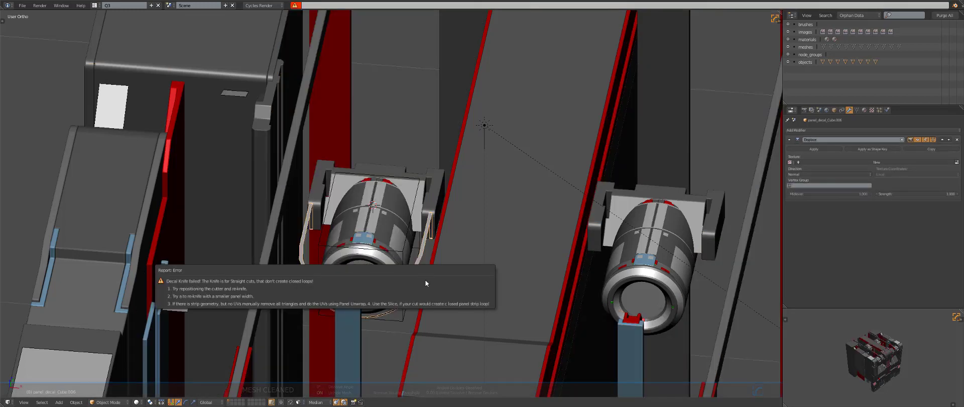
{"action": "key", "text": "ctrl+z"}
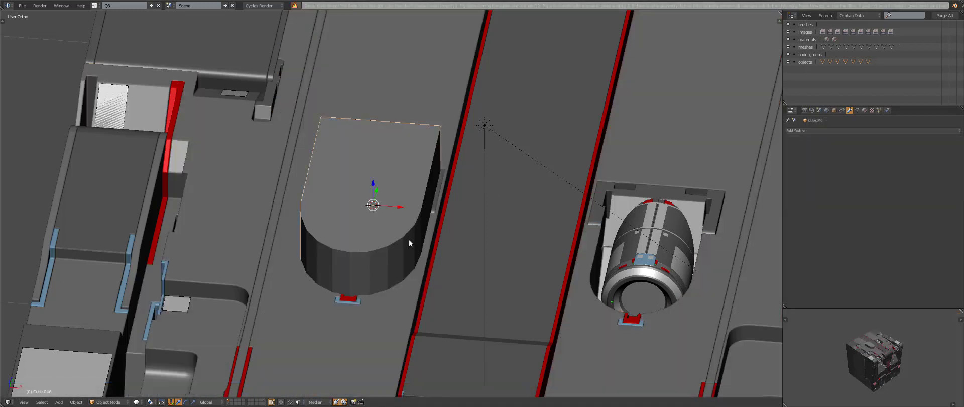
{"action": "right_click", "coordinate": [393, 312], "text": "shift"}
{"action": "key", "text": "d"}
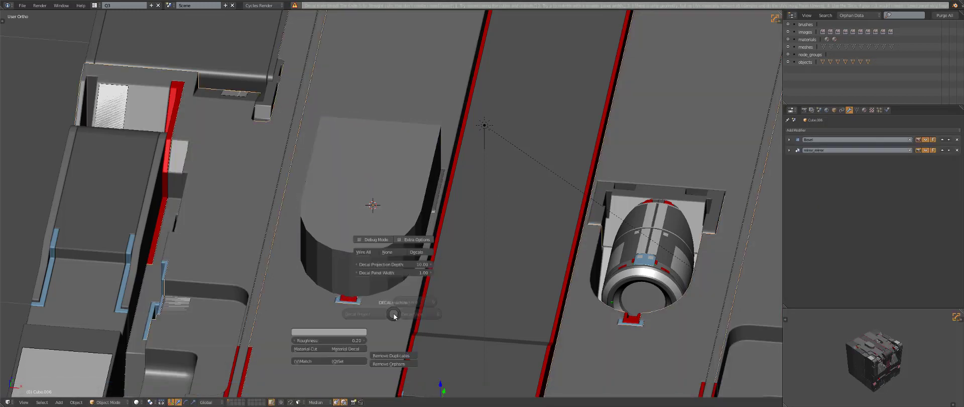
{"action": "left_click", "coordinate": [434, 309]}
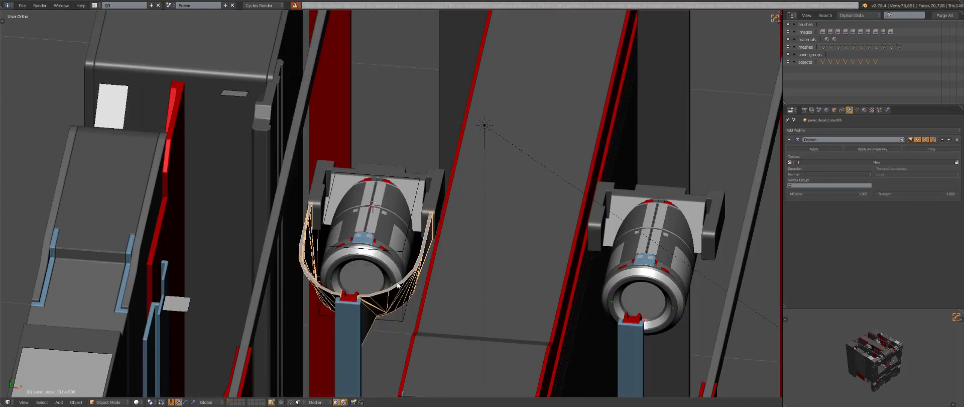
{"action": "key", "text": "ctrl+z"}
Add a horizontal loop cut around the rounded block's sides and slide it down close to the base
{"action": "middle_click_drag", "start_coordinate": [382, 242], "coordinate": [435, 265]}
{"action": "key", "text": "Tab"}
{"action": "scroll", "coordinate": [402, 233], "scroll_direction": "up", "scroll_amount": 2}
{"action": "key", "text": "z"}
{"action": "key", "text": "z"}
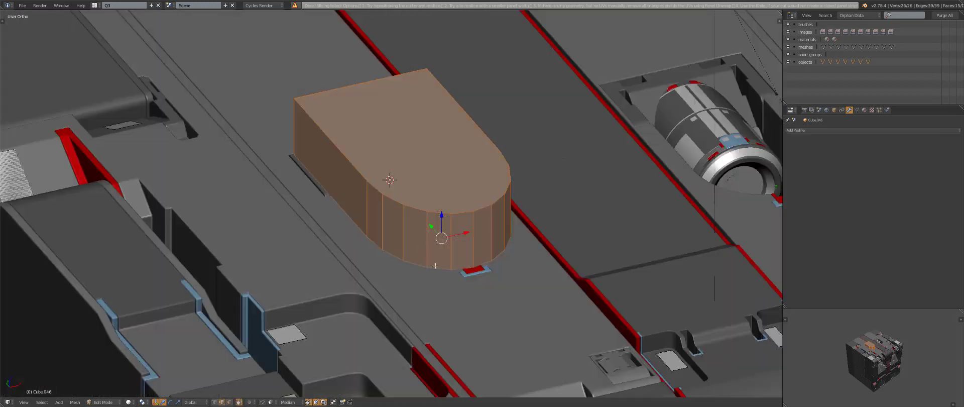
{"action": "key", "text": "ctrl+r"}
{"action": "left_click", "coordinate": [428, 254]}
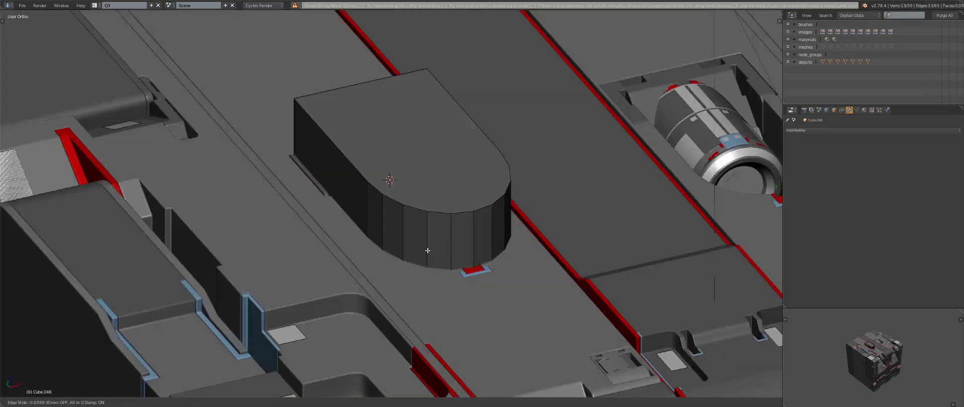
{"action": "left_click", "coordinate": [438, 242]}
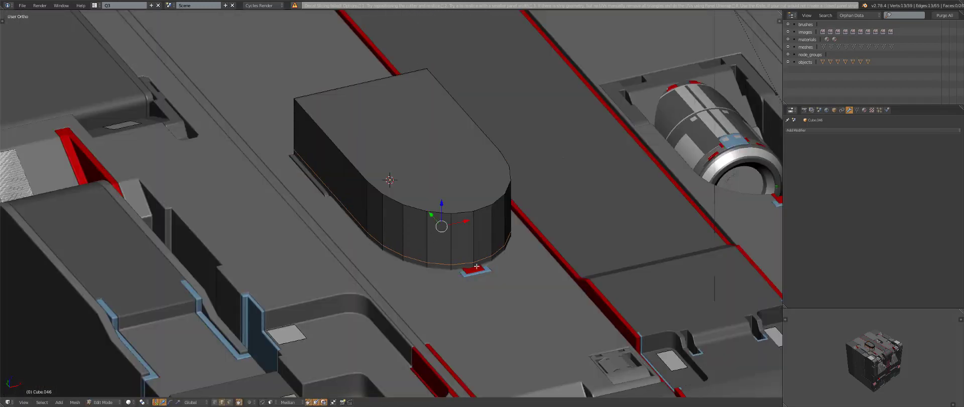
{"action": "scroll", "coordinate": [489, 273], "scroll_direction": "up", "scroll_amount": 2}
{"action": "key", "text": "g"}
{"action": "key", "text": "z"}
{"action": "right_click", "coordinate": [489, 273]}
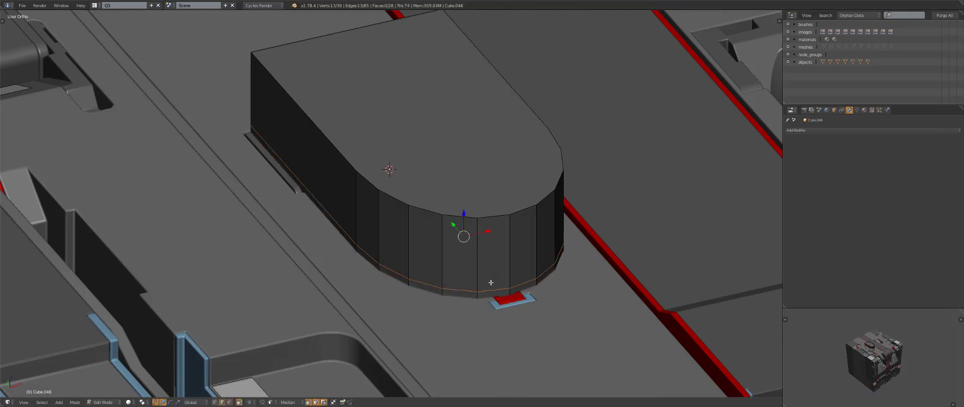
{"action": "key", "text": "Tab"}
Apply Hard Ops SSharpen to the rounded block and scale it up slightly past the red frame piece
{"action": "middle_click_drag", "start_coordinate": [489, 274], "coordinate": [477, 267]}
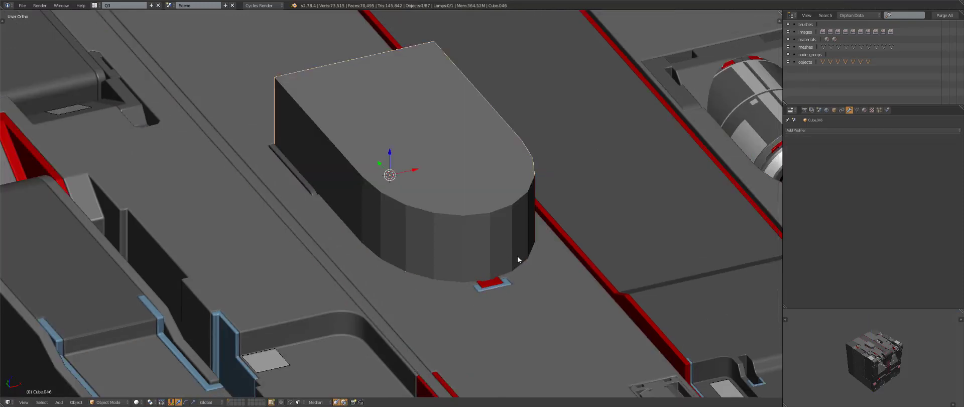
{"action": "key", "text": "q"}
{"action": "left_click", "coordinate": [497, 238]}
{"action": "key", "text": "s"}
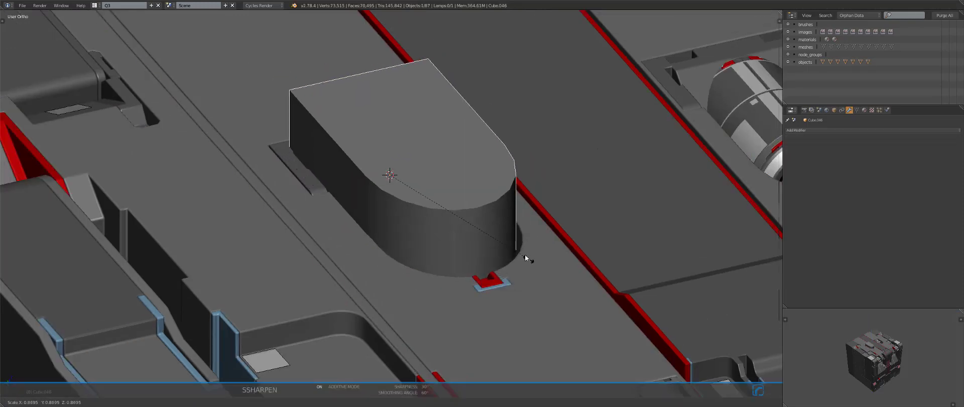
{"action": "right_click", "coordinate": [566, 286]}
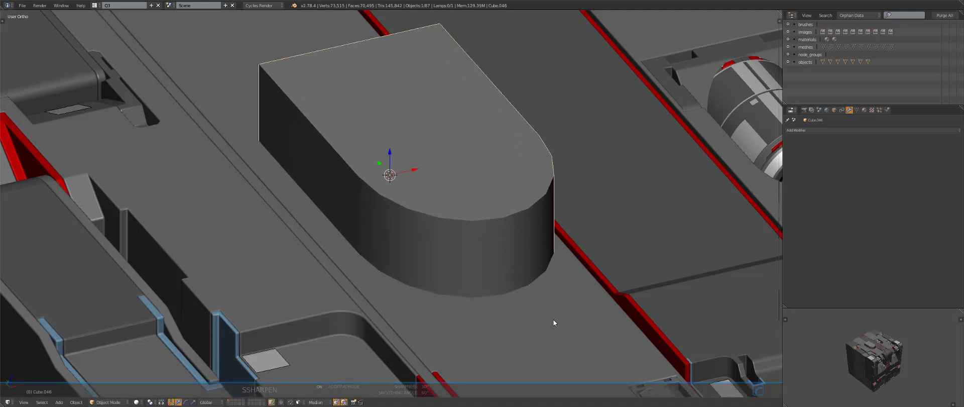
Try the Decal Knife on the hull top with the enlarged rounded block and inspect the resulting strip mesh
{"action": "key", "text": "d"}
{"action": "left_click", "coordinate": [589, 294]}
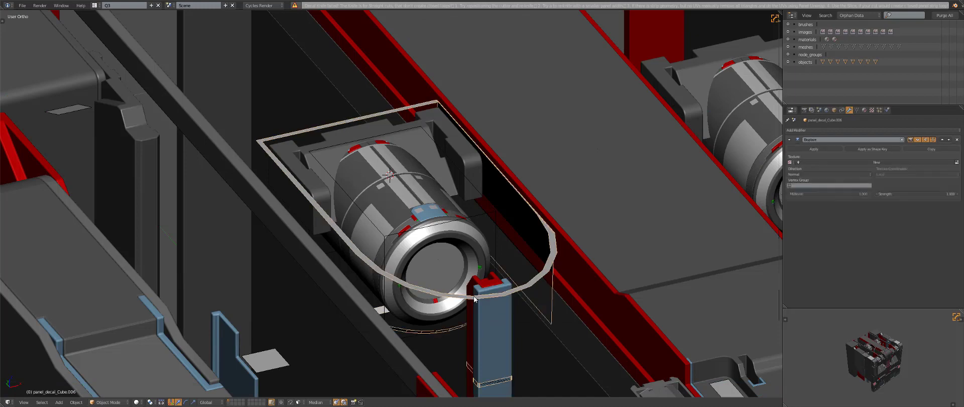
{"action": "key", "text": "Tab"}
{"action": "key", "text": "z"}
{"action": "key", "text": "z"}
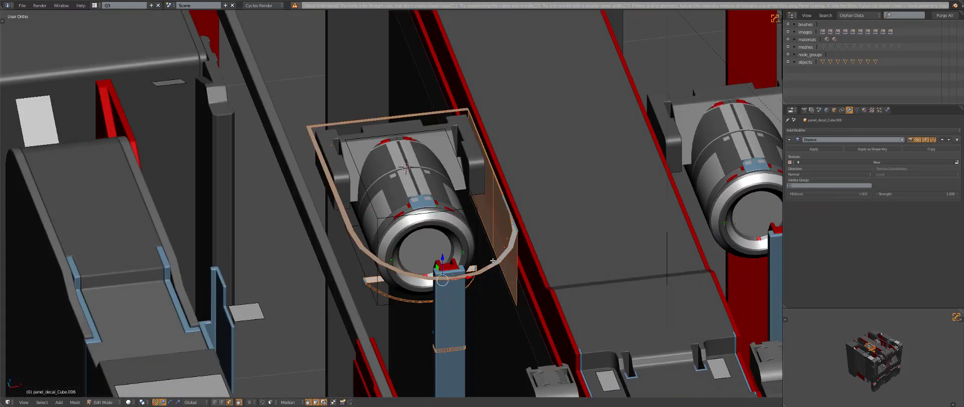
{"action": "key", "text": "Tab"}
{"action": "right_click", "coordinate": [494, 261]}
{"action": "scroll", "coordinate": [477, 256], "scroll_direction": "down", "scroll_amount": 4}
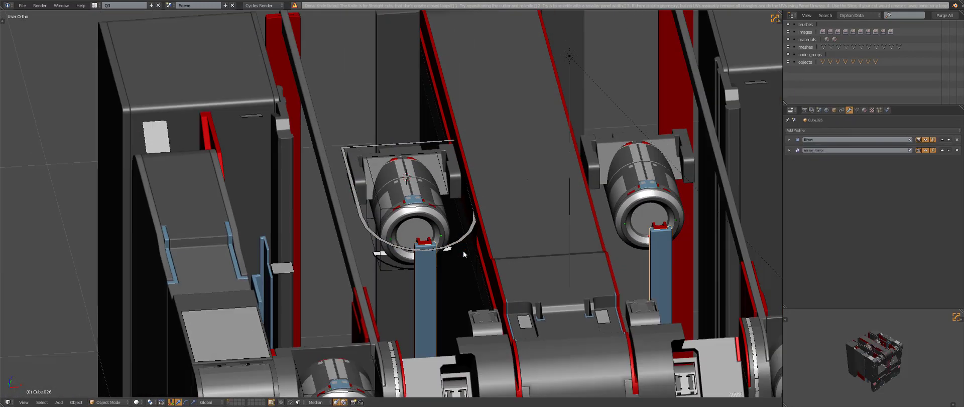
{"action": "middle_click_drag", "start_coordinate": [463, 251], "coordinate": [460, 231]}
{"action": "right_click", "coordinate": [406, 206]}
{"action": "middle_click_drag", "start_coordinate": [407, 207], "coordinate": [434, 243]}
{"action": "scroll", "coordinate": [441, 246], "scroll_direction": "down", "scroll_amount": 3}
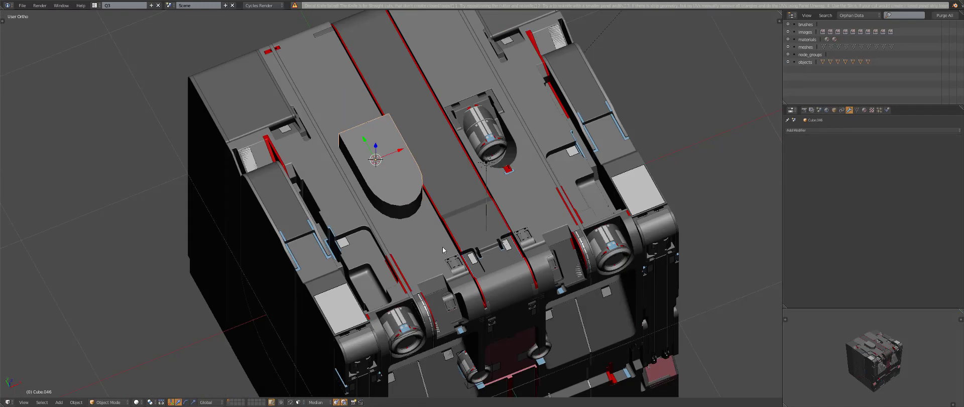
Move the rounded block in top view onto the flat hull area behind the left cylinder
{"action": "key", "text": "KP_7"}
{"action": "middle_click_drag", "start_coordinate": [454, 174], "coordinate": [487, 291], "text": "shift"}
{"action": "scroll", "coordinate": [487, 291], "scroll_direction": "up", "scroll_amount": 1}
{"action": "key", "text": "g"}
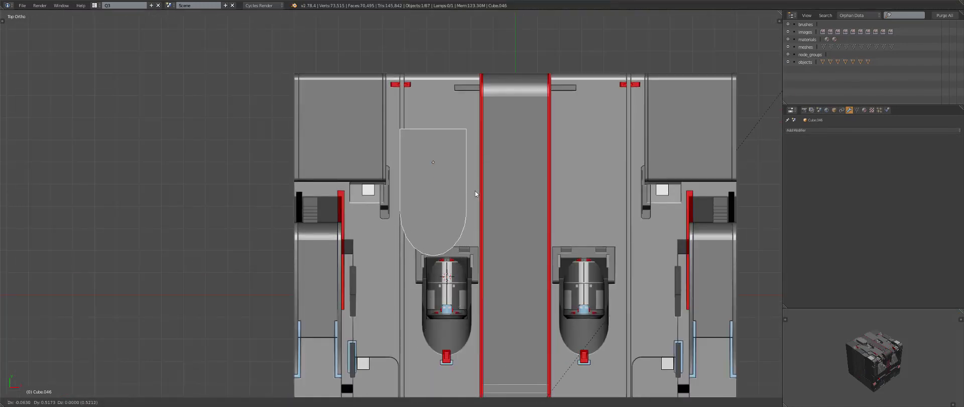
{"action": "left_click", "coordinate": [483, 167]}
Try to cut a panel strip behind the left cylinder using the repositioned rounded block and the Decal Knife
{"action": "right_click", "coordinate": [438, 89], "text": "shift"}
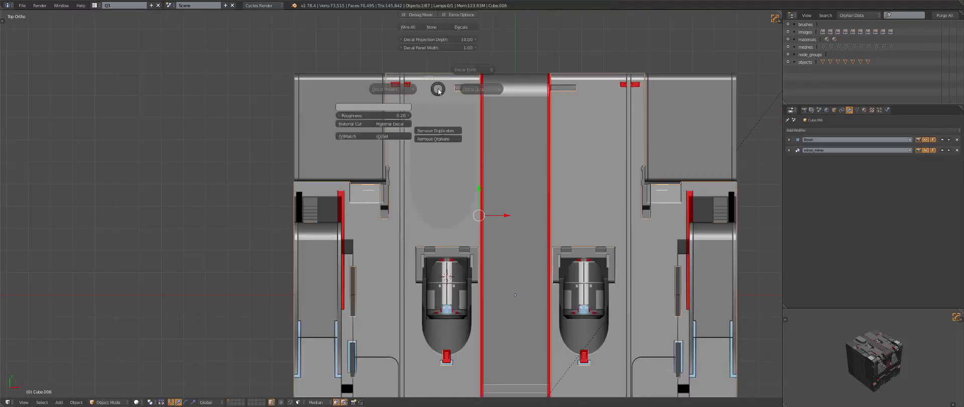
{"action": "key", "text": "d"}
{"action": "left_click", "coordinate": [481, 61]}
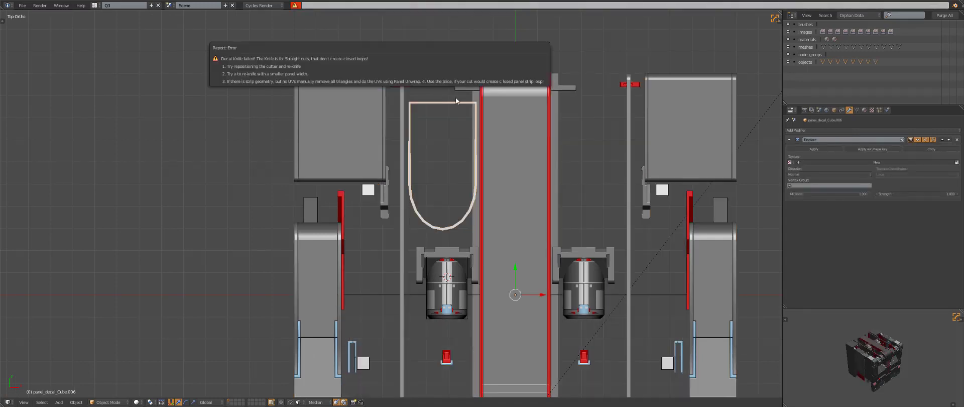
{"action": "scroll", "coordinate": [463, 103], "scroll_direction": "up", "scroll_amount": 1}
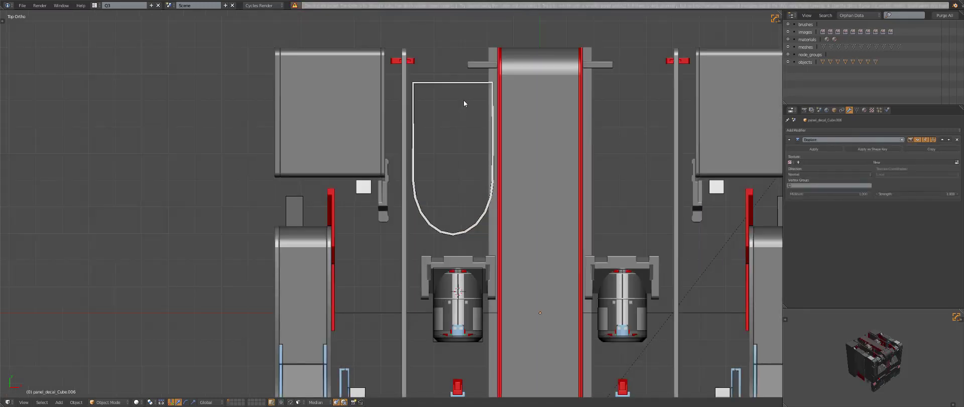
{"action": "key", "text": "ctrl+z"}
{"action": "key", "text": "ctrl+z"}
Snap the 3D cursor to the inner lengthwise edge on top of the hull's left rear block
{"action": "key", "text": "a"}
{"action": "scroll", "coordinate": [269, 211], "scroll_direction": "down", "scroll_amount": 2}
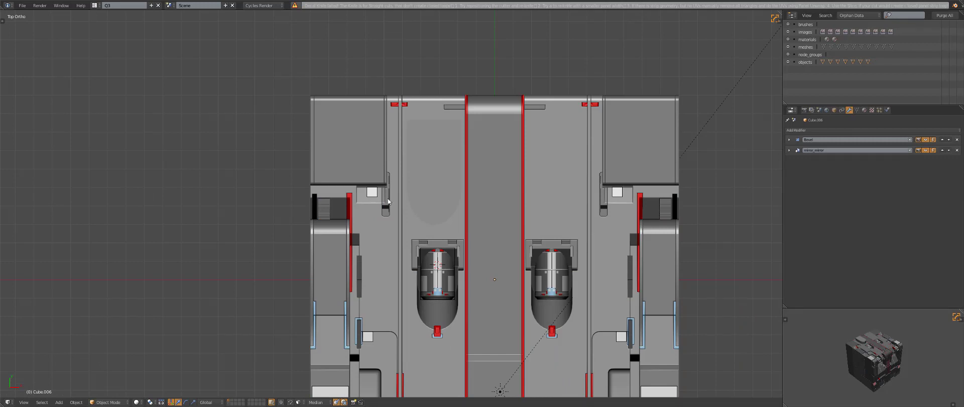
{"action": "key", "text": "Tab"}
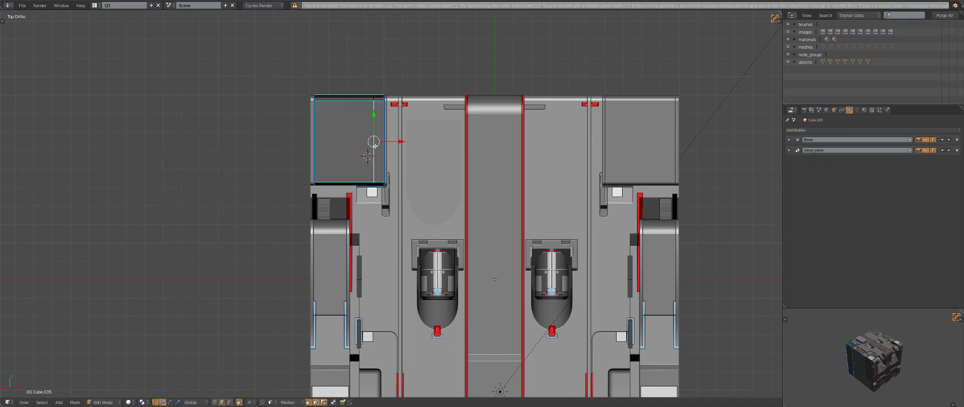
{"action": "key", "text": "shift+s"}
{"action": "left_click", "coordinate": [422, 146]}
{"action": "key", "text": "Tab"}
Add a plane in top view and scale and place it over the hull's left rear block, extending well beyond it
{"action": "key", "text": "shift+a"}
{"action": "mouse_move", "coordinate": [425, 146]}
{"action": "left_click", "coordinate": [459, 146]}
{"action": "key", "text": "s"}
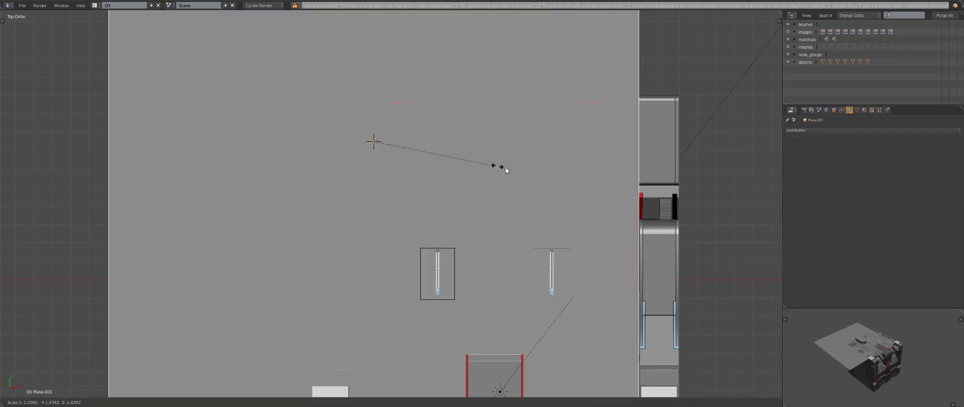
{"action": "left_click", "coordinate": [433, 156]}
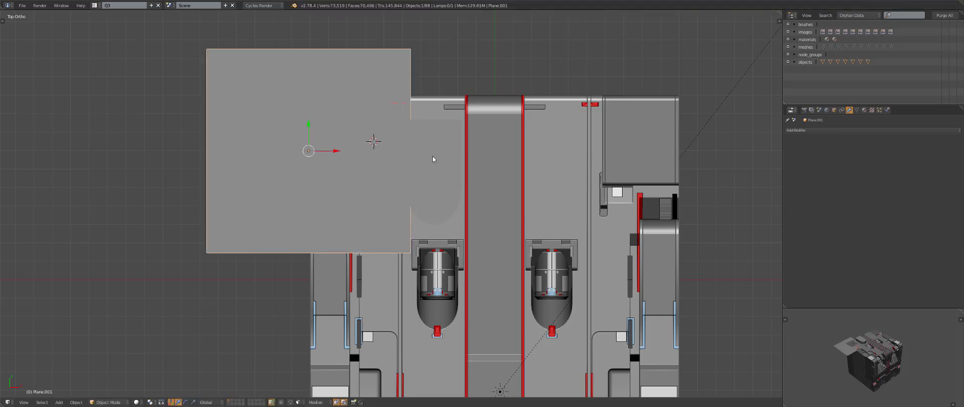
Move the rounded block onto the new plane and cut its outline into the plane as a panel strip with Decal Slice
{"action": "right_click", "coordinate": [432, 156]}
{"action": "key", "text": "g"}
{"action": "left_click", "coordinate": [247, 148]}
{"action": "right_click", "coordinate": [303, 81], "text": "shift"}
{"action": "key", "text": "d"}
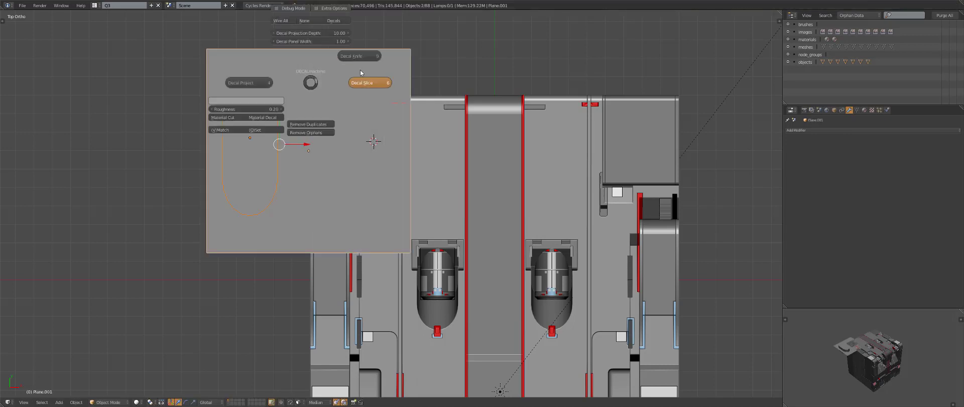
{"action": "left_click", "coordinate": [360, 73]}
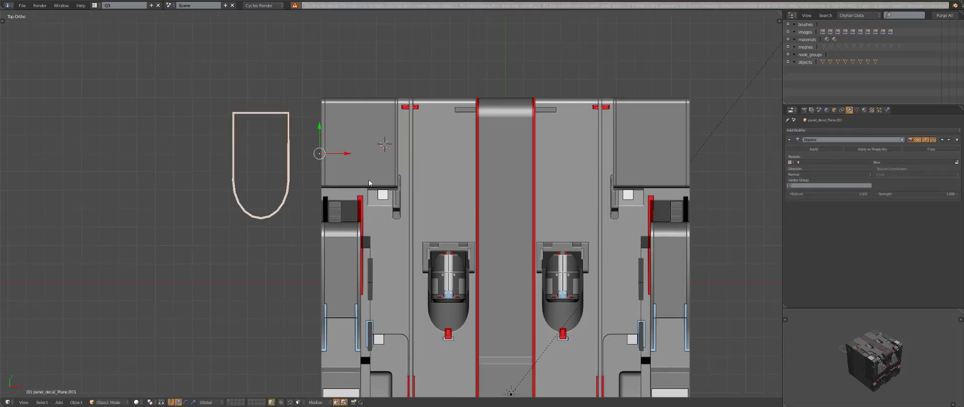
Open the new panel strip's mesh in Edit Mode and examine the vertices along its sides and rounded end
{"action": "middle_click_drag", "start_coordinate": [369, 180], "coordinate": [502, 176], "text": "shift"}
{"action": "scroll", "coordinate": [477, 161], "scroll_direction": "up", "scroll_amount": 4}
{"action": "key", "text": "Tab"}
{"action": "middle_click_drag", "start_coordinate": [417, 115], "coordinate": [439, 236], "text": "shift"}
{"action": "scroll", "coordinate": [438, 236], "scroll_direction": "up", "scroll_amount": 3}
{"action": "key", "text": "ctrl+Tab"}
{"action": "left_click", "coordinate": [430, 140]}
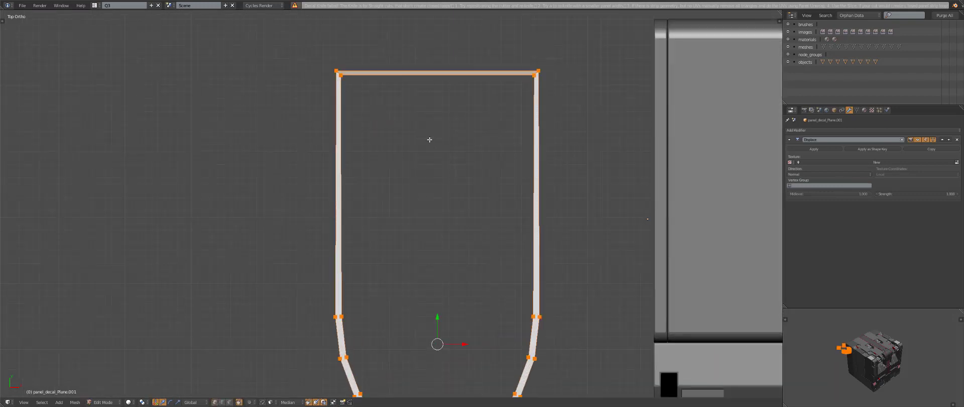
{"action": "key", "text": "a"}
{"action": "middle_click_drag", "start_coordinate": [354, 313], "coordinate": [319, 211], "text": "shift"}
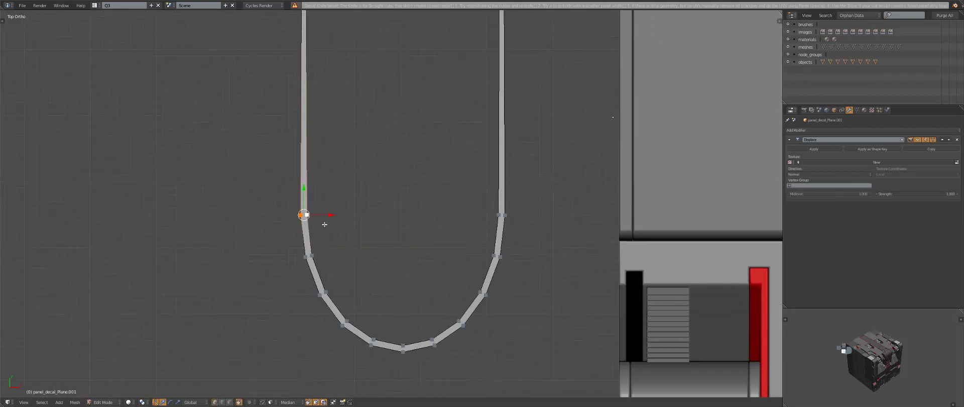
{"action": "middle_click_drag", "start_coordinate": [331, 256], "coordinate": [351, 201]}
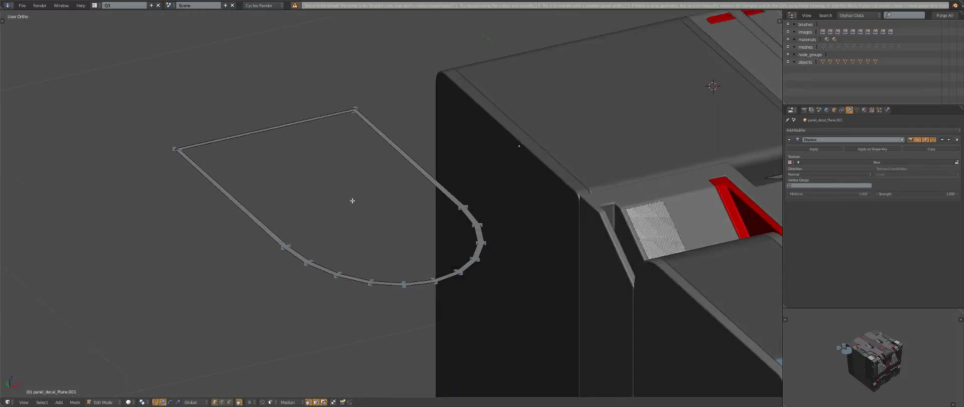
Delete only the faces of the whole panel strip, keeping its inner and outer outline edges
{"action": "key", "text": "a"}
{"action": "key", "text": "a"}
{"action": "key", "text": "ctrl+Tab"}
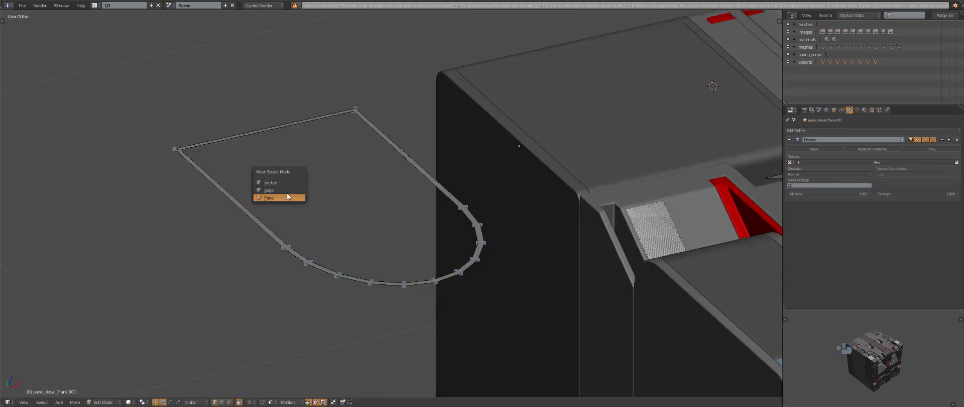
{"action": "left_click", "coordinate": [288, 196]}
{"action": "key", "text": "a"}
{"action": "key", "text": "x"}
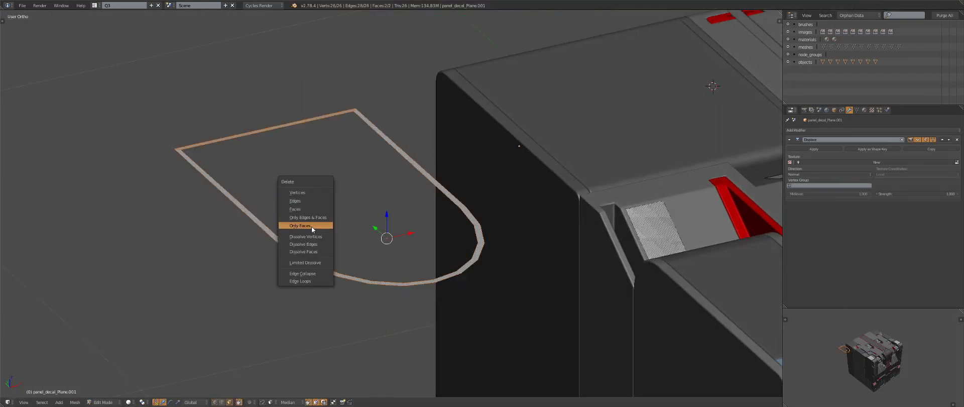
{"action": "left_click", "coordinate": [311, 226]}
Fill new faces between the inner and outer outlines along both long sides and the rounded end, starting from one square corner
{"action": "key", "text": "ctrl+Tab"}
{"action": "left_click", "coordinate": [236, 176]}
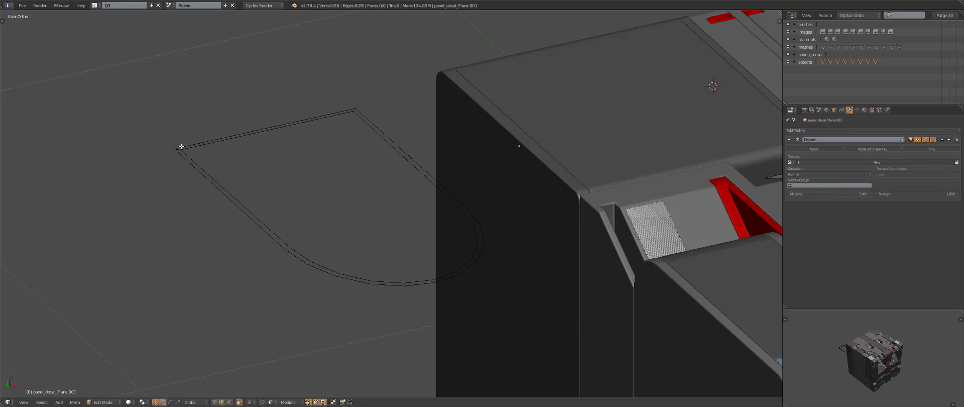
{"action": "key", "text": "f"}
{"action": "key", "text": "f"}
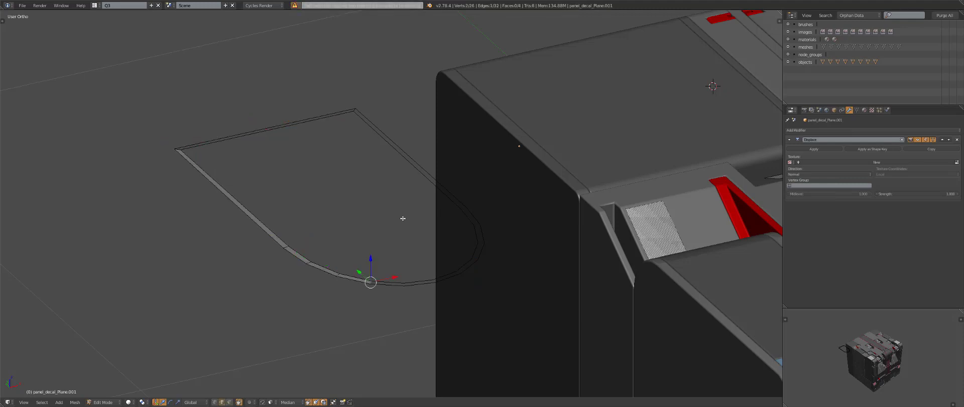
{"action": "key", "text": "f"}
{"action": "key", "text": "f"}
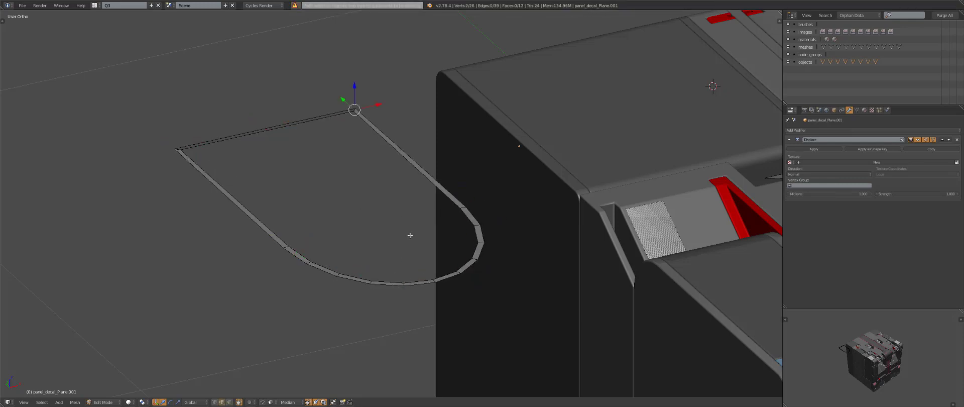
Check the geometry at the strip's square end in wireframe by test-moving an edge and a corner vertex
{"action": "middle_click_drag", "start_coordinate": [368, 161], "coordinate": [452, 257], "text": "shift"}
{"action": "scroll", "coordinate": [441, 217], "scroll_direction": "up", "scroll_amount": 3}
{"action": "scroll", "coordinate": [444, 218], "scroll_direction": "up", "scroll_amount": 1}
{"action": "key", "text": "z"}
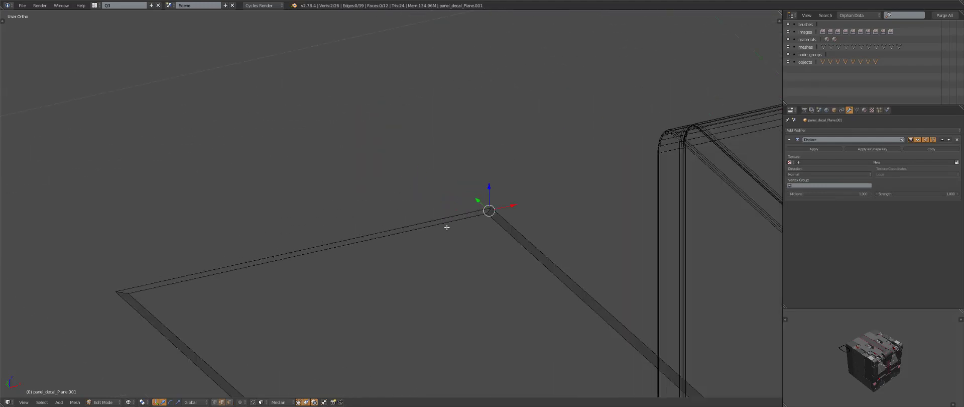
{"action": "right_click_drag", "start_coordinate": [446, 226], "coordinate": [454, 272]}
{"action": "right_click", "coordinate": [455, 271]}
{"action": "key", "text": "ctrl+Tab"}
{"action": "left_click", "coordinate": [502, 191]}
{"action": "right_click_drag", "start_coordinate": [487, 213], "coordinate": [489, 205]}
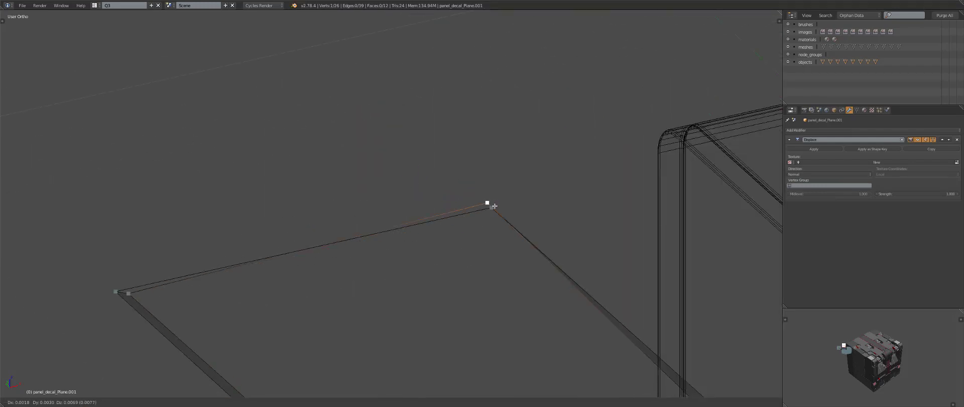
Close the gap at the corner of the U-shaped panel strip with a face and return to solid object view
{"action": "right_click", "coordinate": [489, 205]}
{"action": "right_click", "coordinate": [168, 283], "text": "shift"}
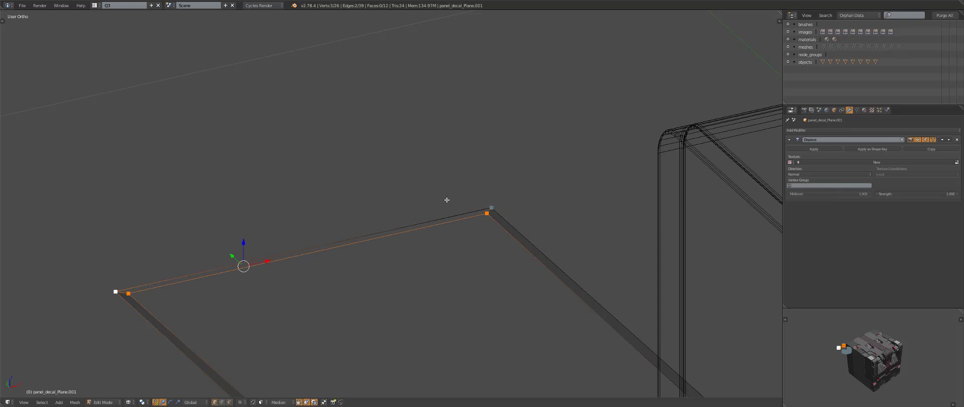
{"action": "scroll", "coordinate": [495, 206], "scroll_direction": "down", "scroll_amount": 6}
{"action": "key", "text": "Tab"}
{"action": "key", "text": "z"}
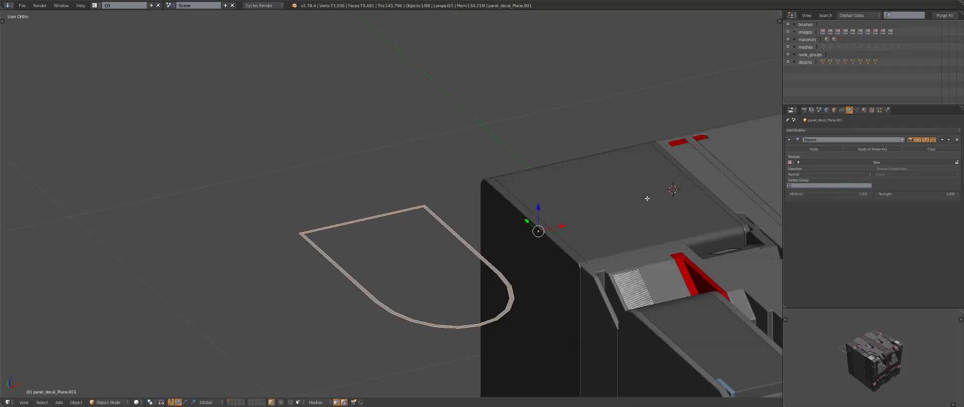
Panel-unwrap the U-shaped strip with DECALmachine and link it to the material of the existing vertical panel decal strips
{"action": "key", "text": "d"}
{"action": "left_click", "coordinate": [575, 295]}
{"action": "scroll", "coordinate": [575, 295], "scroll_direction": "down", "scroll_amount": 3}
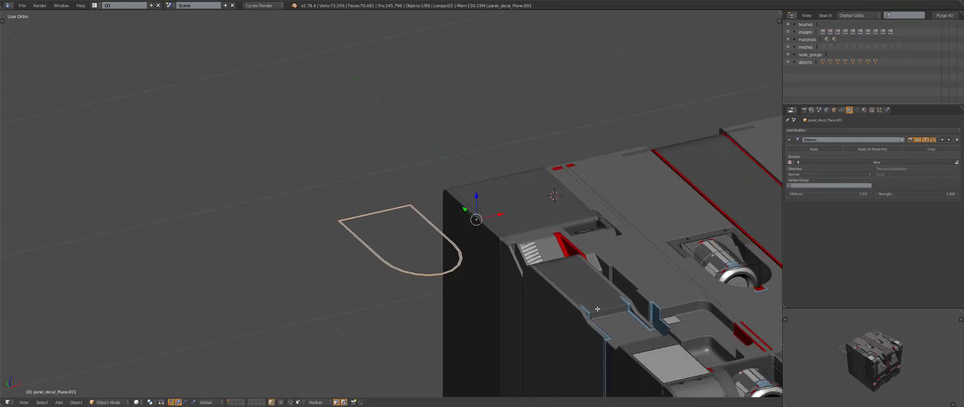
{"action": "middle_click_drag", "start_coordinate": [575, 296], "coordinate": [350, 171], "text": "shift"}
{"action": "scroll", "coordinate": [350, 171], "scroll_direction": "up", "scroll_amount": 1}
{"action": "middle_click_drag", "start_coordinate": [520, 393], "coordinate": [476, 261], "text": "shift"}
{"action": "scroll", "coordinate": [476, 262], "scroll_direction": "up", "scroll_amount": 3}
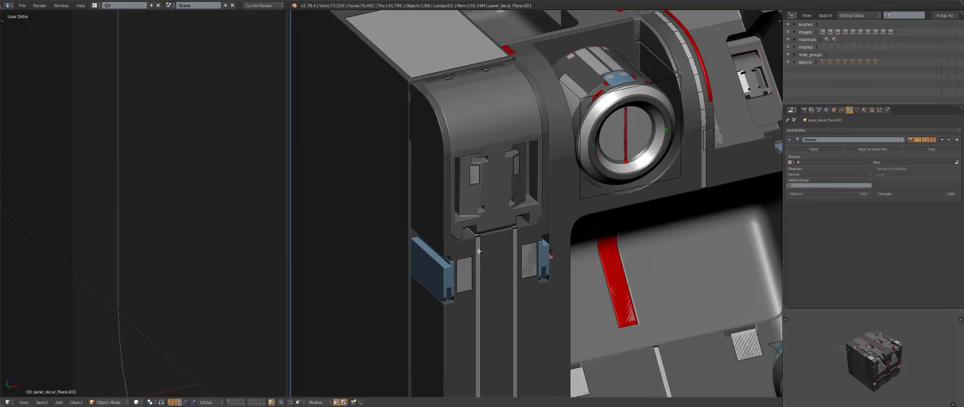
{"action": "key", "text": "ctrl+l"}
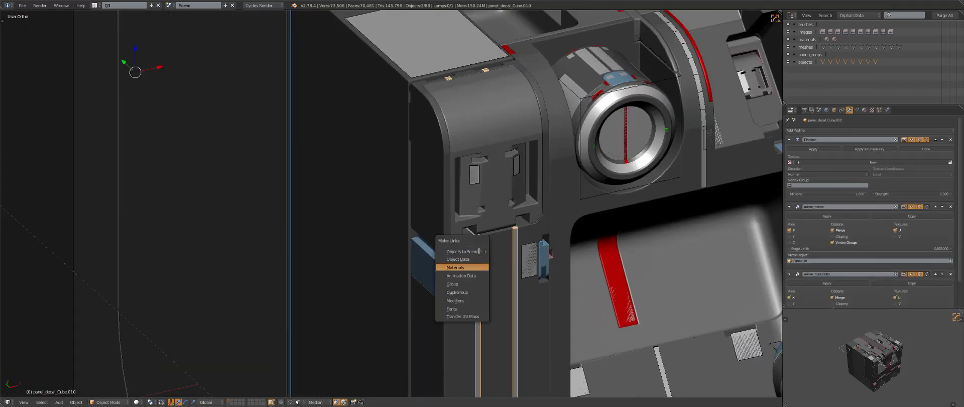
{"action": "left_click", "coordinate": [475, 267]}
Preview the U-shaped panel strip in rendered shading and apply DECALmachine's Panel Flip to it
{"action": "key", "text": "a"}
{"action": "scroll", "coordinate": [388, 152], "scroll_direction": "down", "scroll_amount": 4}
{"action": "middle_click_drag", "start_coordinate": [388, 151], "coordinate": [289, 218]}
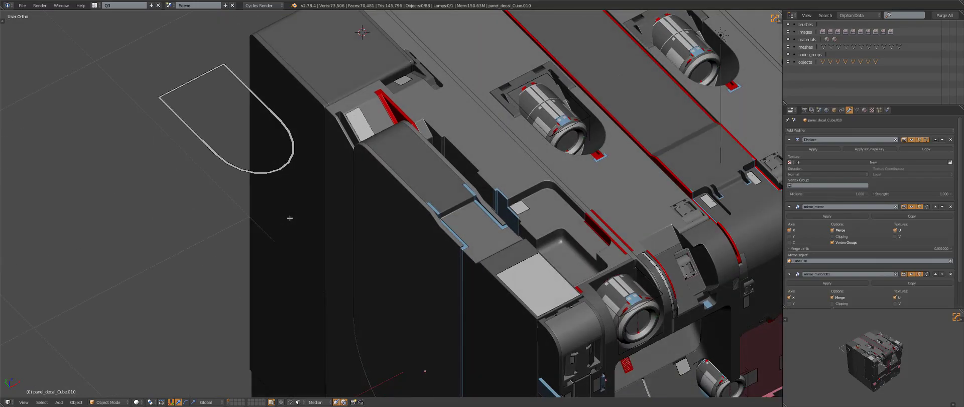
{"action": "key", "text": "shift+z"}
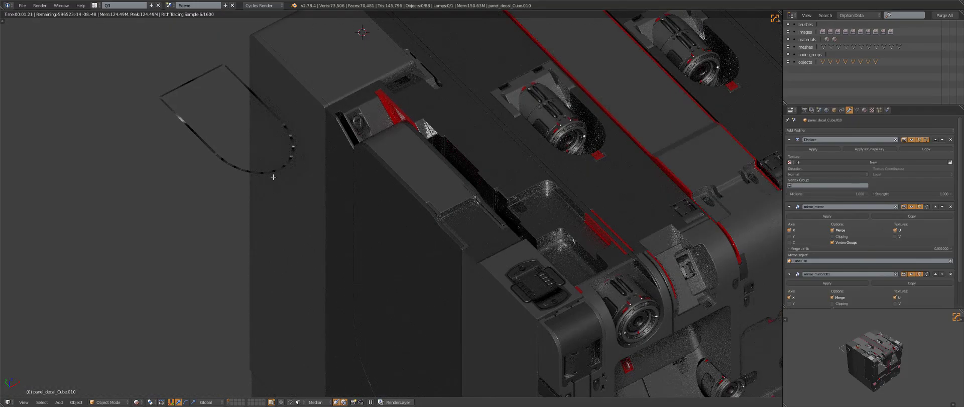
{"action": "right_click", "coordinate": [248, 173]}
{"action": "scroll", "coordinate": [304, 222], "scroll_direction": "up", "scroll_amount": 8}
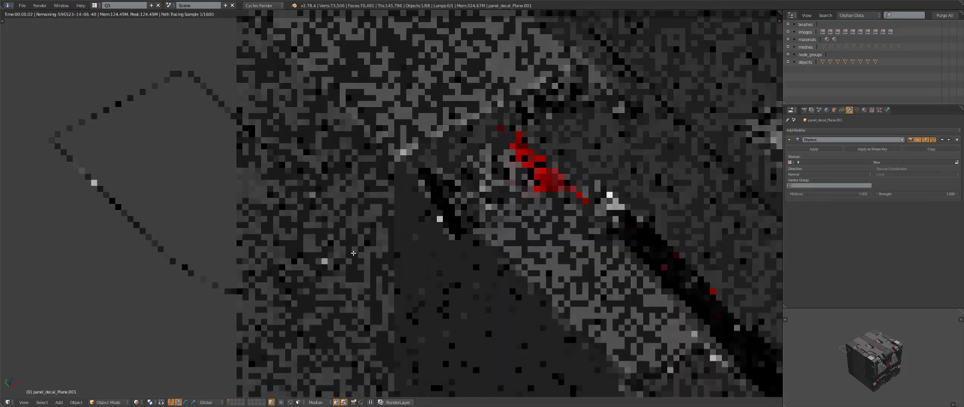
{"action": "key", "text": "d"}
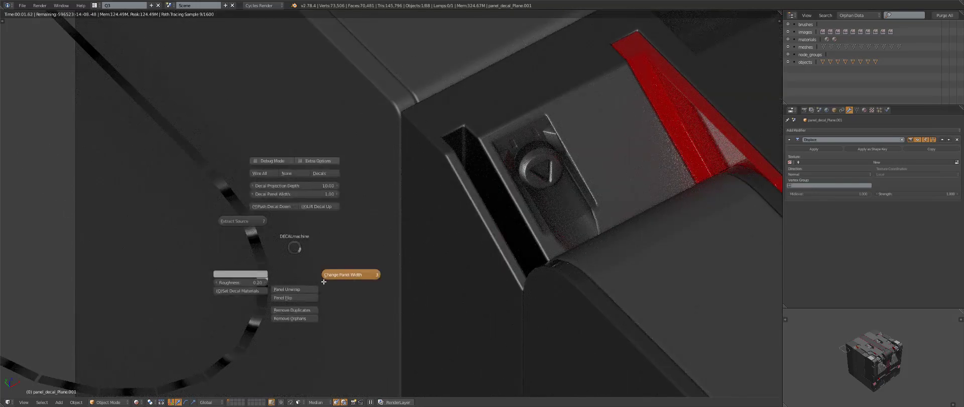
{"action": "left_click", "coordinate": [294, 298]}
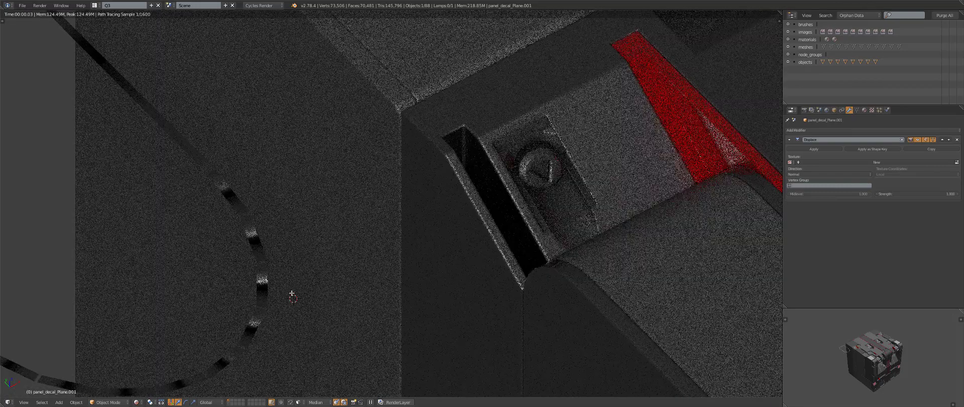
Return to solid shading, split off part of the 3D view and turn the new area into a UV/Image Editor
{"action": "key", "text": "z"}
{"action": "key", "text": "z"}
{"action": "key", "text": "Tab"}
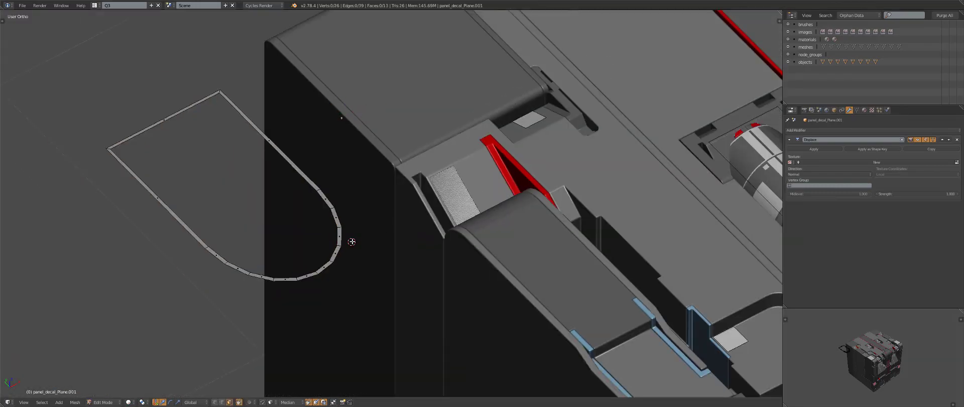
{"action": "scroll", "coordinate": [510, 221], "scroll_direction": "up", "scroll_amount": 4}
{"action": "key", "text": "Tab"}
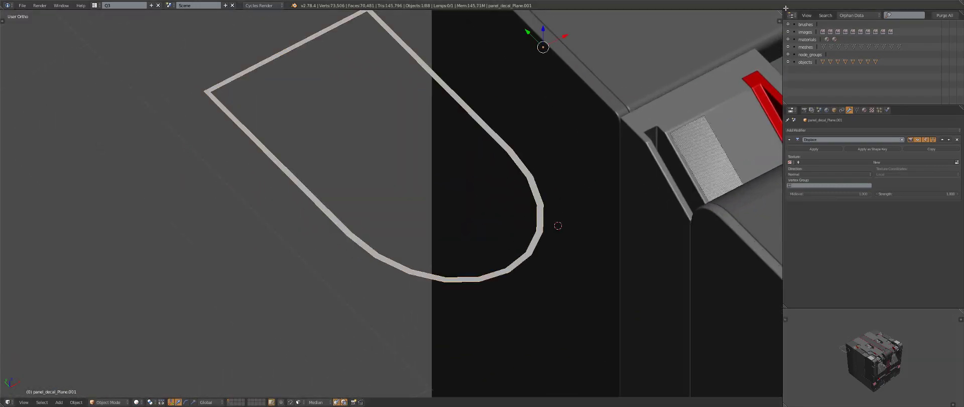
{"action": "left_click_drag", "start_coordinate": [780, 13], "coordinate": [571, 23]}
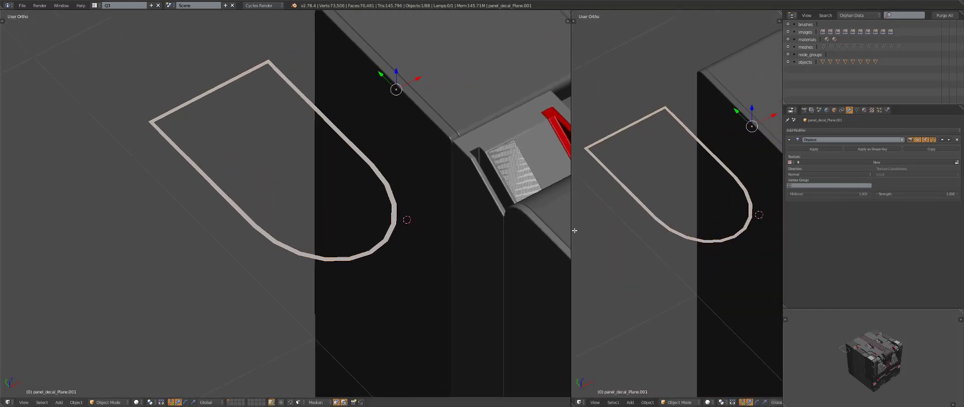
{"action": "left_click", "coordinate": [580, 402]}
{"action": "left_click", "coordinate": [602, 343]}
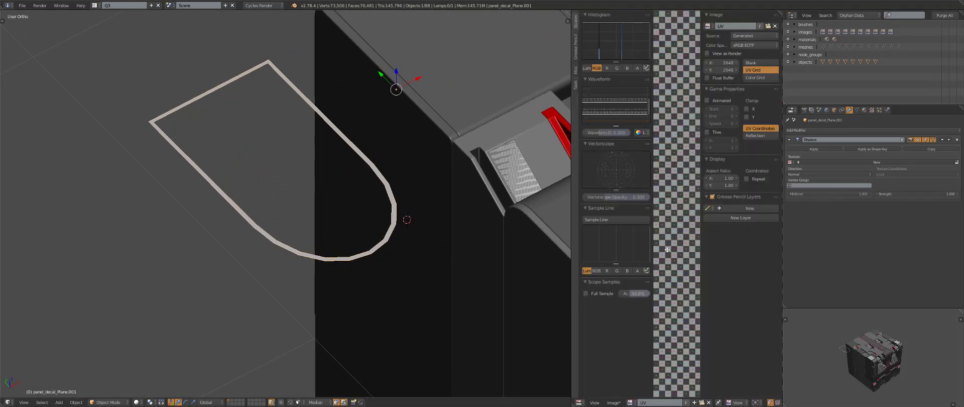
Rotate all UVs of the panel strip by 90 degrees and preview the strip in rendered shading
{"action": "key", "text": "Tab"}
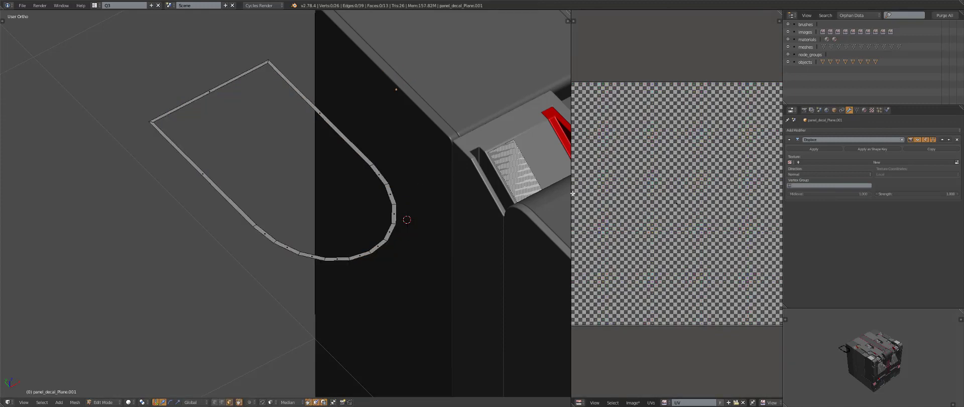
{"action": "scroll", "coordinate": [703, 203], "scroll_direction": "down", "scroll_amount": 3}
{"action": "type", "text": "r90"}
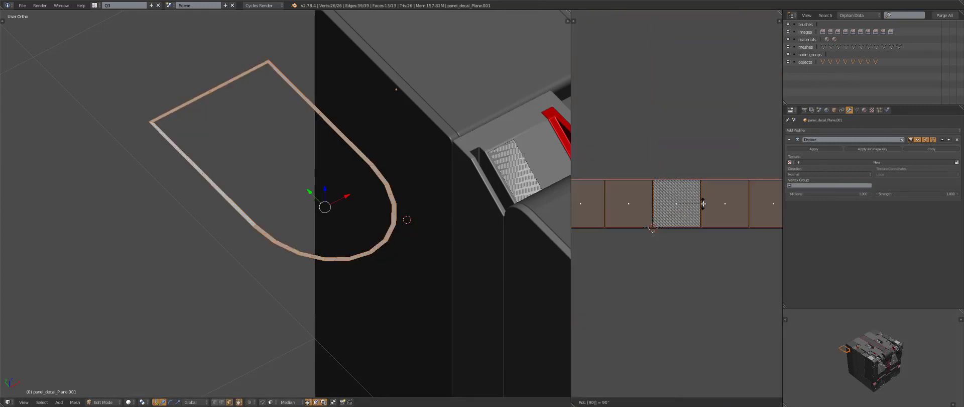
{"action": "key", "text": "Return"}
{"action": "key", "text": "Tab"}
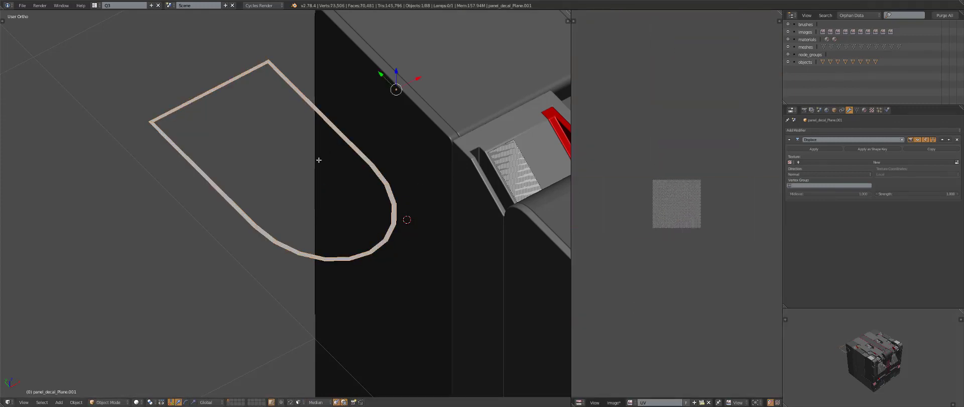
{"action": "key", "text": "shift+z"}
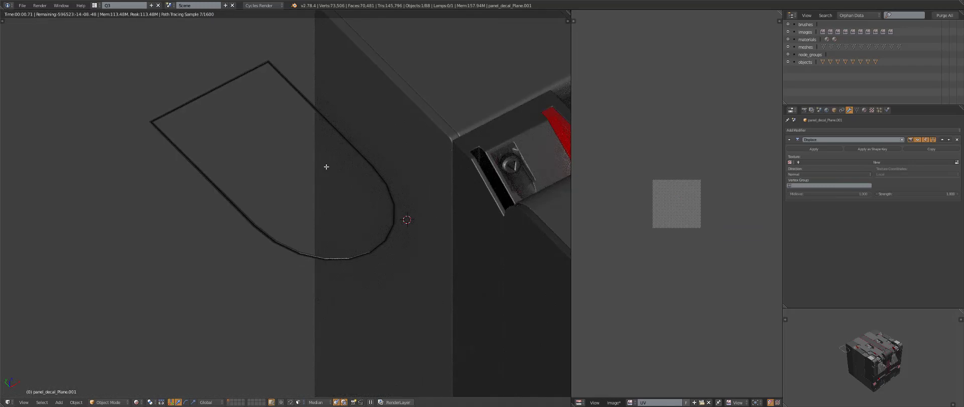
{"action": "key", "text": "shift+z"}
Move the U-shaped panel strip in top view so that it frames the recess on one side of the centre strip
{"action": "key", "text": "Home"}
{"action": "key", "text": "KP_7"}
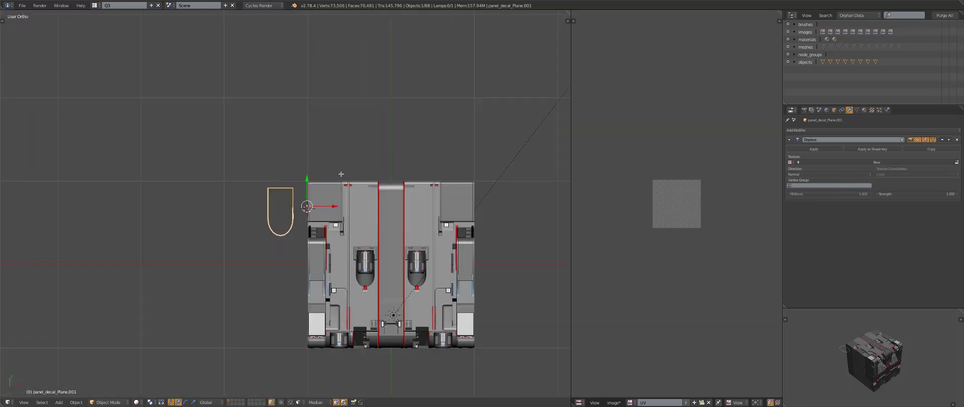
{"action": "key", "text": "KP_Decimal"}
{"action": "scroll", "coordinate": [357, 191], "scroll_direction": "down", "scroll_amount": 4}
{"action": "middle_click_drag", "start_coordinate": [357, 191], "coordinate": [202, 107], "text": "shift"}
{"action": "key", "text": "g"}
{"action": "left_click", "coordinate": [364, 228]}
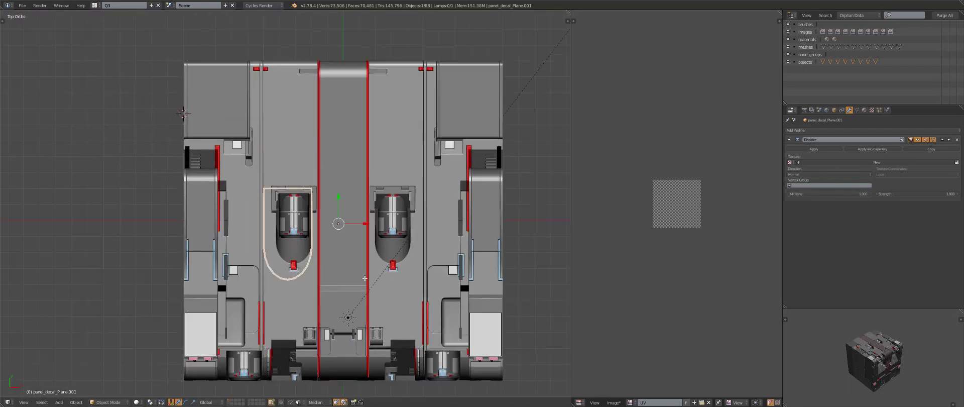
{"action": "scroll", "coordinate": [384, 261], "scroll_direction": "up", "scroll_amount": 4}
{"action": "key", "text": "g"}
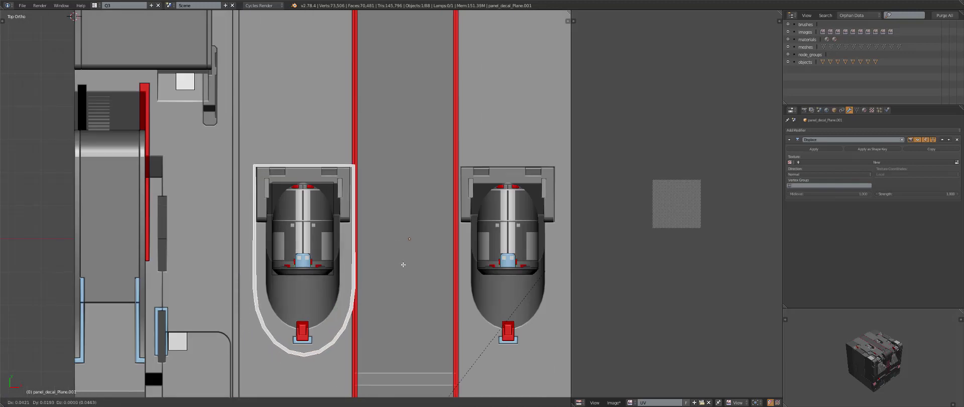
{"action": "left_click", "coordinate": [407, 263]}
{"action": "scroll", "coordinate": [407, 262], "scroll_direction": "up", "scroll_amount": 2}
{"action": "key", "text": "g"}
{"action": "left_click", "coordinate": [421, 267]}
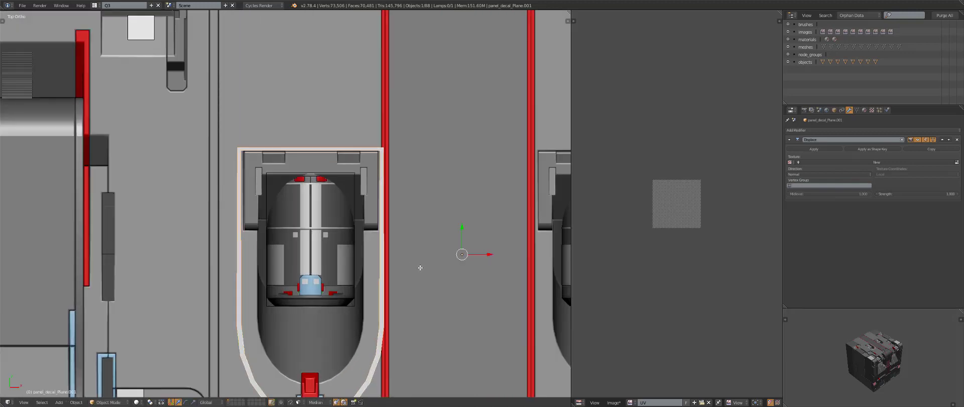
{"action": "scroll", "coordinate": [421, 267], "scroll_direction": "down", "scroll_amount": 1}
{"action": "scroll", "coordinate": [400, 222], "scroll_direction": "up", "scroll_amount": 1}
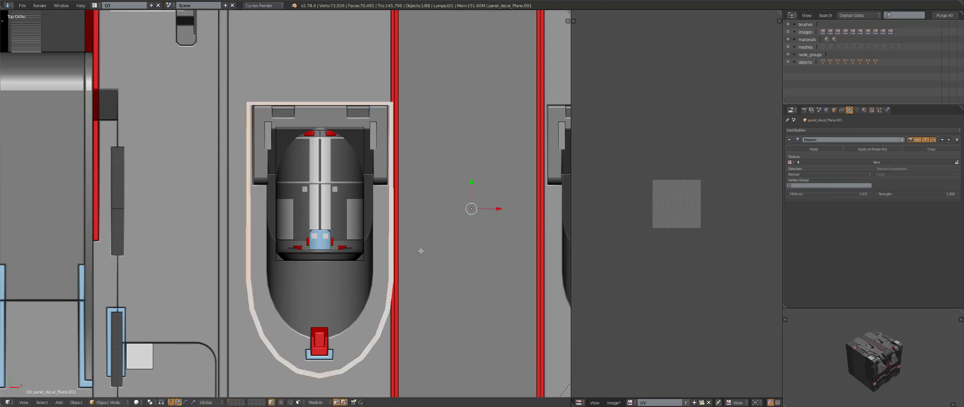
Centre the panel strip's origin on its geometry, scale the strip to about 0.97 and realign it around the recess in X and Y
{"action": "key", "text": "shift+s"}
{"action": "left_click", "coordinate": [416, 212]}
{"action": "key", "text": "s"}
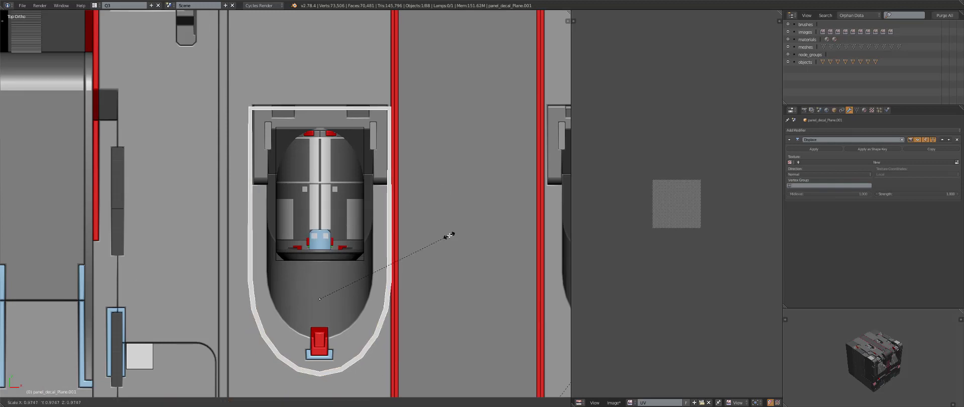
{"action": "key", "text": "g"}
{"action": "key", "text": "y"}
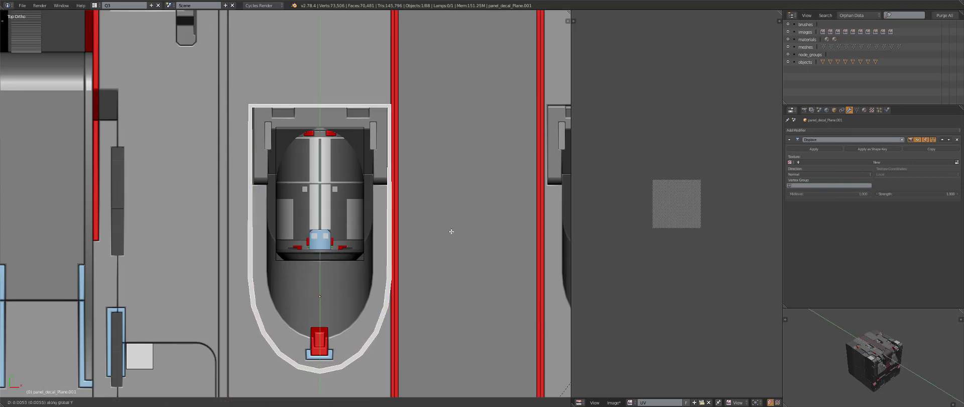
{"action": "key", "text": "x"}
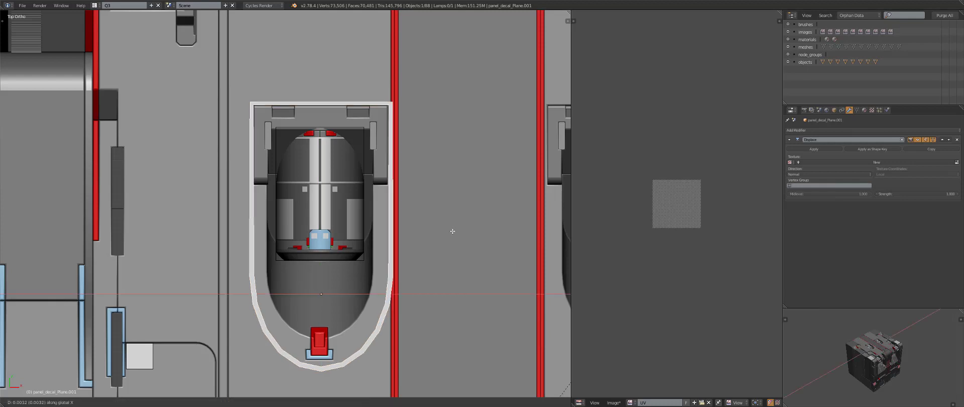
{"action": "left_click", "coordinate": [453, 231]}
Add a Subdivision Surface modifier to the panel strip and raise it to level 2
{"action": "scroll", "coordinate": [452, 231], "scroll_direction": "up", "scroll_amount": 2}
{"action": "key", "text": "ctrl+1"}
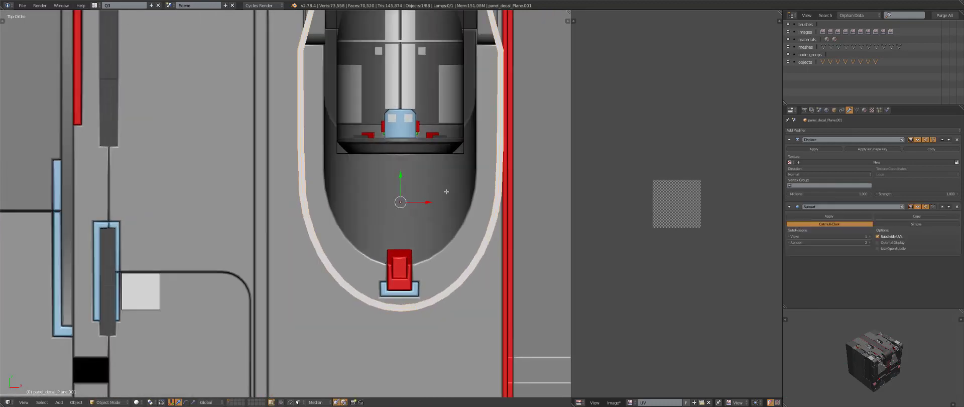
{"action": "scroll", "coordinate": [446, 192], "scroll_direction": "down", "scroll_amount": 3}
{"action": "key", "text": "KP_Decimal"}
{"action": "key", "text": "Tab"}
{"action": "key", "text": "ctrl+2"}
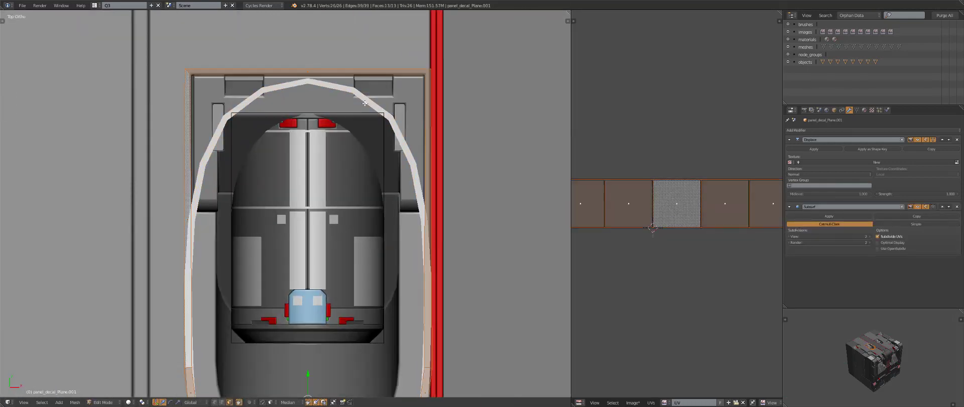
Crease the panel strip's two square-corner edges to keep them sharp under subdivision
{"action": "key", "text": "2"}
{"action": "key", "text": "q"}
{"action": "left_click", "coordinate": [364, 103]}
{"action": "right_click", "coordinate": [188, 72]}
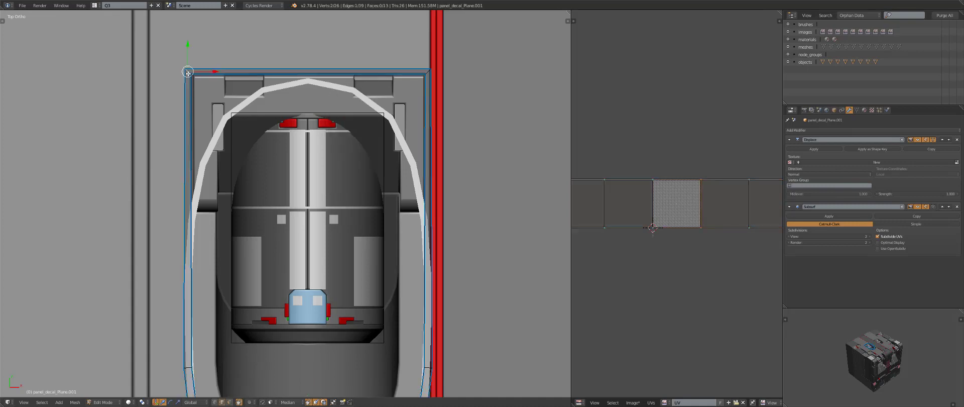
{"action": "right_click", "coordinate": [426, 74], "text": "shift"}
{"action": "key", "text": "q"}
{"action": "left_click", "coordinate": [426, 74]}
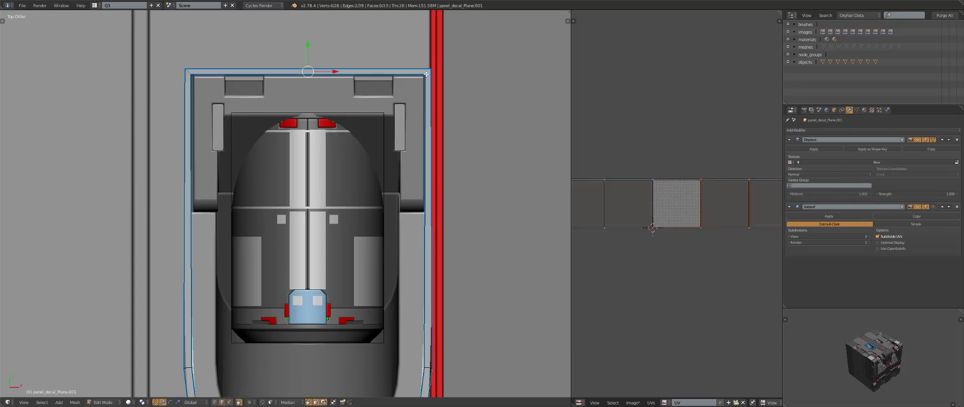
{"action": "key", "text": "Tab"}
Mirror the panel strip across X onto the opposite recess and preview both outlines in rendered shading
{"action": "scroll", "coordinate": [408, 189], "scroll_direction": "down", "scroll_amount": 5}
{"action": "scroll", "coordinate": [402, 221], "scroll_direction": "up", "scroll_amount": 1}
{"action": "middle_click_drag", "start_coordinate": [395, 232], "coordinate": [416, 186], "text": "shift"}
{"action": "scroll", "coordinate": [416, 186], "scroll_direction": "up", "scroll_amount": 2}
{"action": "scroll", "coordinate": [437, 247], "scroll_direction": "down", "scroll_amount": 3}
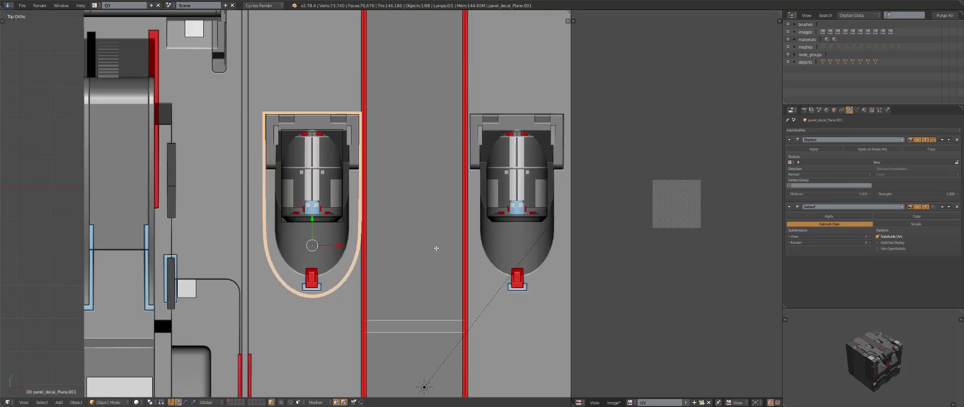
{"action": "right_click", "coordinate": [363, 164], "text": "shift"}
{"action": "key", "text": "alt+shift+x"}
{"action": "scroll", "coordinate": [412, 171], "scroll_direction": "down", "scroll_amount": 5}
{"action": "key", "text": "a"}
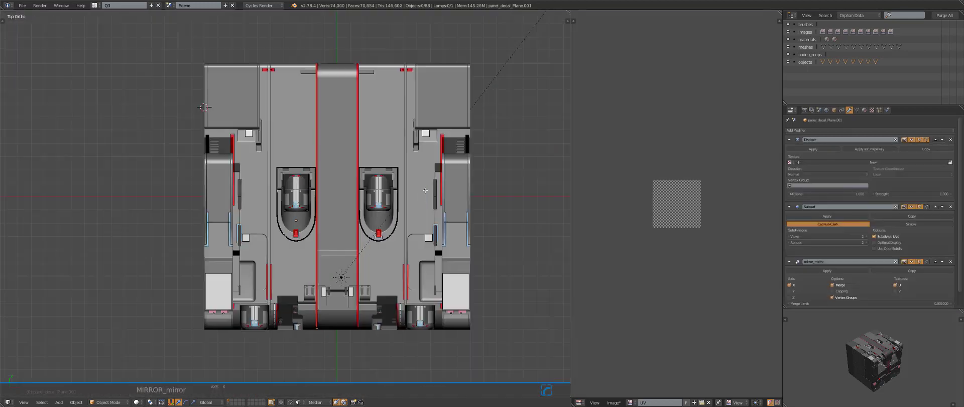
{"action": "middle_click_drag", "start_coordinate": [424, 190], "coordinate": [425, 190]}
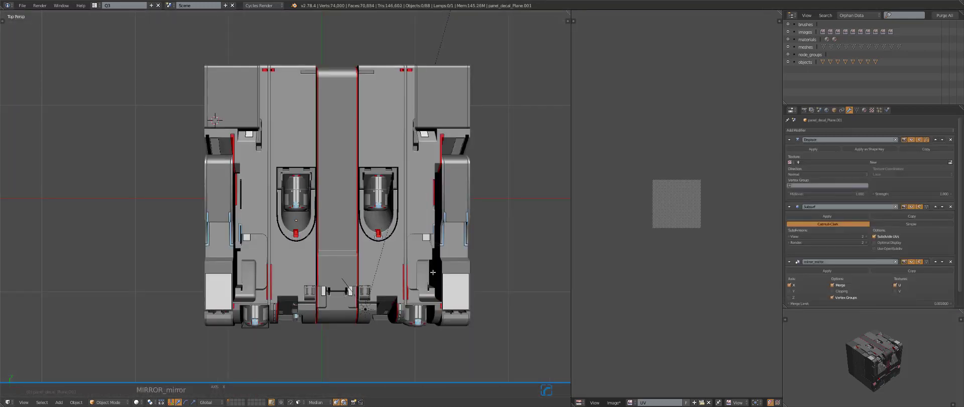
{"action": "key", "text": "shift+z"}
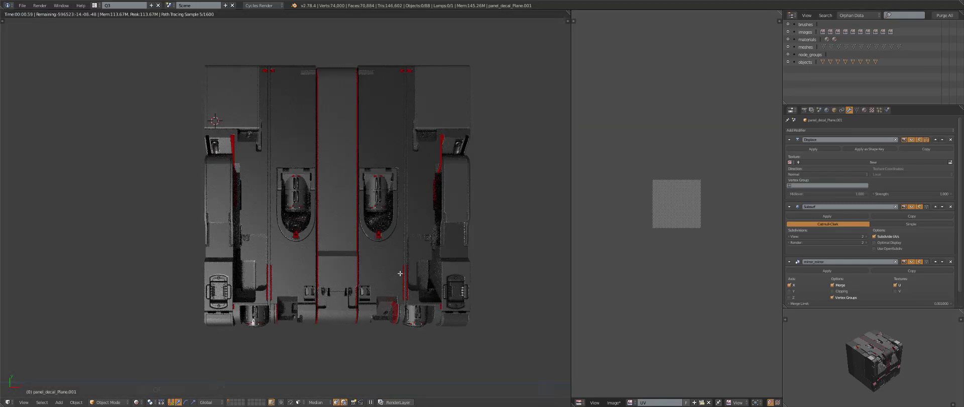
{"action": "middle_click_drag", "start_coordinate": [380, 281], "coordinate": [281, 236]}
{"action": "key", "text": "shift+z"}
Insert the round decal decal02_01 from the DECALmachine library and move it onto the top face near the front hinge
{"action": "key", "text": "d"}
{"action": "left_click", "coordinate": [251, 235]}
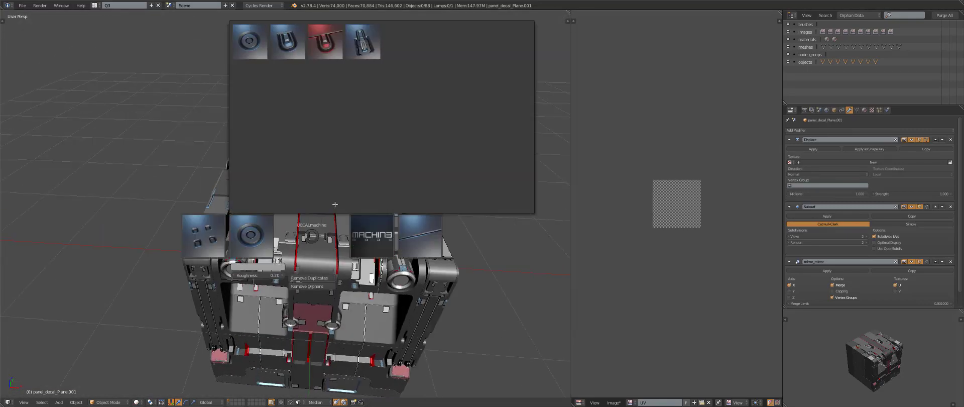
{"action": "left_click", "coordinate": [247, 50]}
{"action": "scroll", "coordinate": [285, 204], "scroll_direction": "up", "scroll_amount": 3}
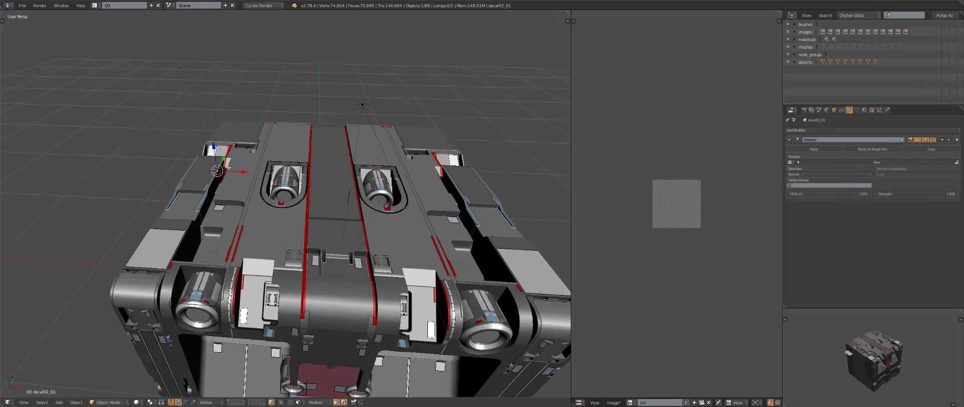
{"action": "key", "text": "g"}
{"action": "left_click", "coordinate": [302, 224]}
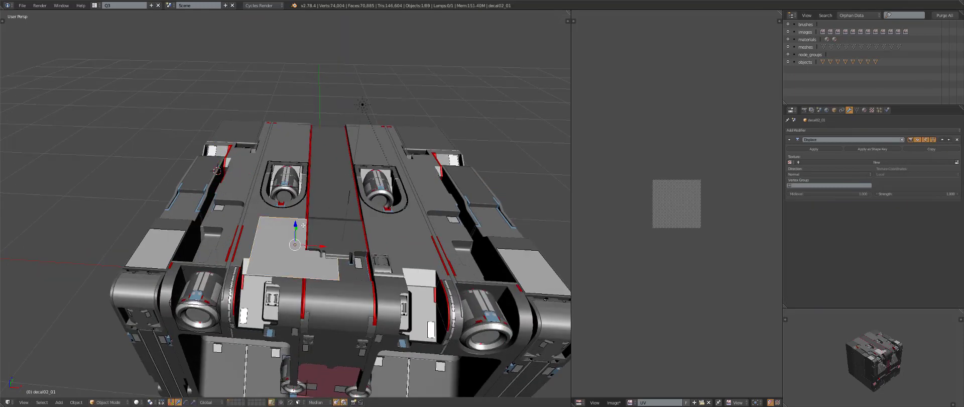
Scale the round decal down to a small square behind the hinge bracket beside the red line and mirror it across X
{"action": "key", "text": "KP_7"}
{"action": "scroll", "coordinate": [301, 221], "scroll_direction": "up", "scroll_amount": 5}
{"action": "key", "text": "s"}
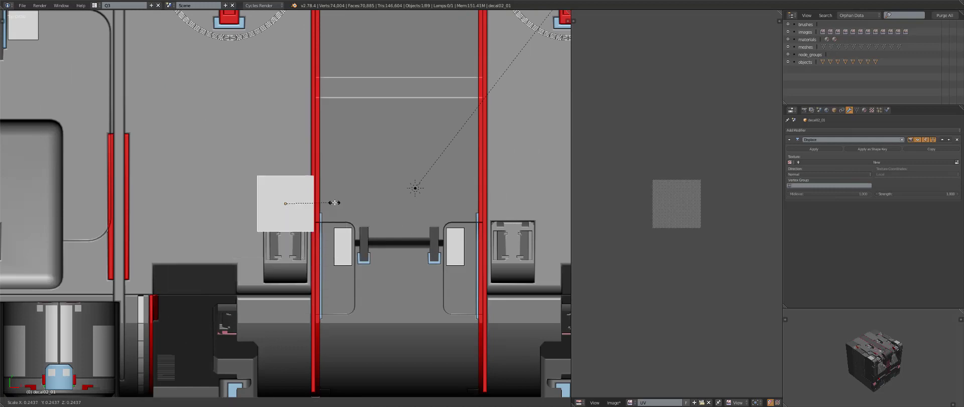
{"action": "left_click", "coordinate": [310, 199]}
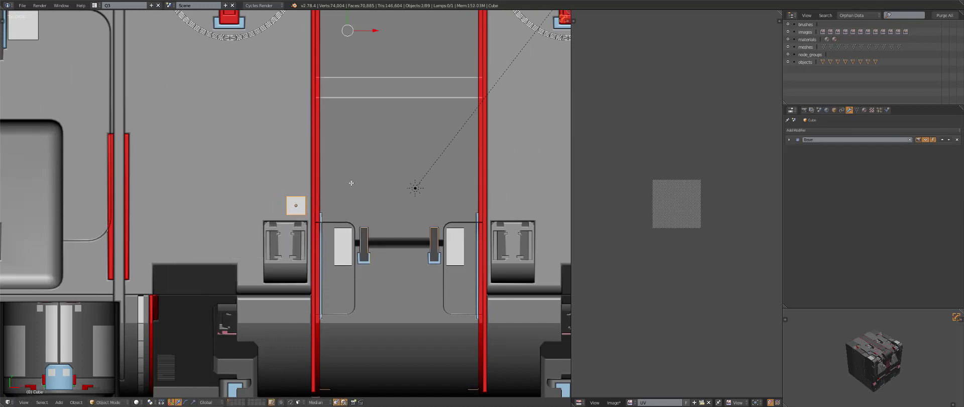
{"action": "key", "text": "alt+x"}
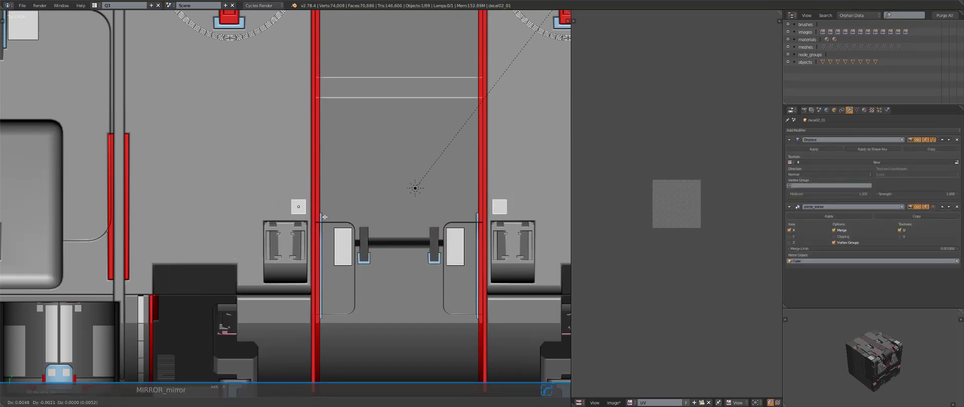
Duplicate the round decal to the front edge by the outer seam and to both sides of the red clip at the recess's rounded end
{"action": "key", "text": "shift+d"}
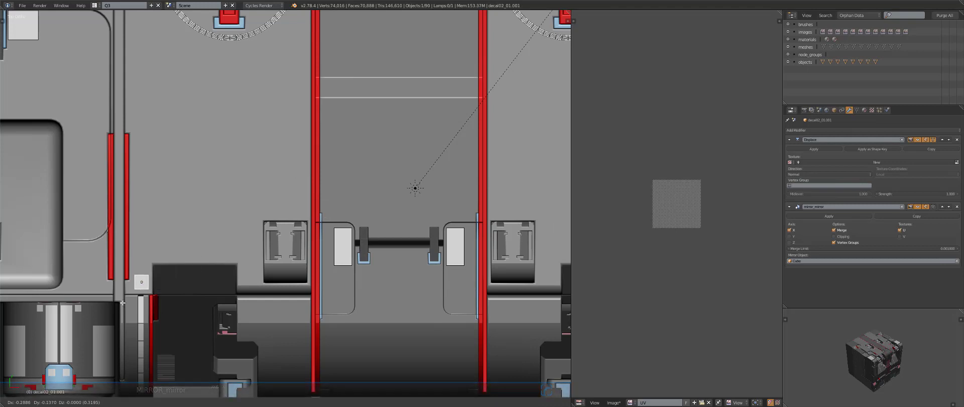
{"action": "left_click", "coordinate": [123, 302]}
{"action": "key", "text": "shift+d"}
{"action": "left_click", "coordinate": [297, 67]}
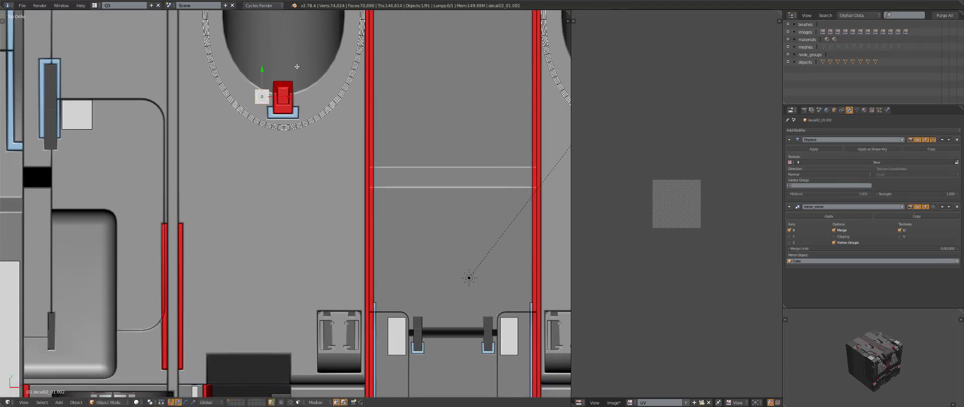
{"action": "key", "text": "shift+d"}
{"action": "key", "text": "x"}
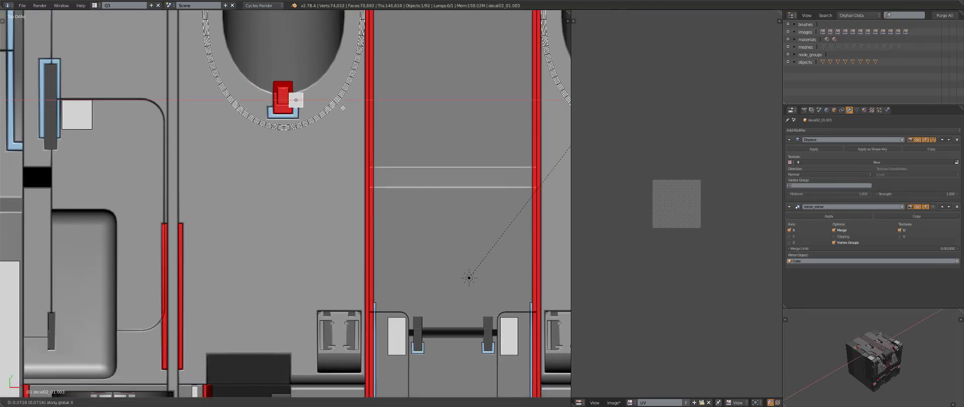
{"action": "left_click", "coordinate": [334, 107]}
Preview the round decals in rendered shading and nudge the inner copy beside the red clip slightly along X
{"action": "scroll", "coordinate": [334, 107], "scroll_direction": "down", "scroll_amount": 4}
{"action": "mouse_move", "coordinate": [334, 108]}
{"action": "middle_mouse_down"}
{"action": "mouse_move", "coordinate": [333, 121]}
{"action": "mouse_move", "coordinate": [332, 110]}
{"action": "middle_mouse_up"}
{"action": "middle_click_drag", "start_coordinate": [357, 189], "coordinate": [353, 187]}
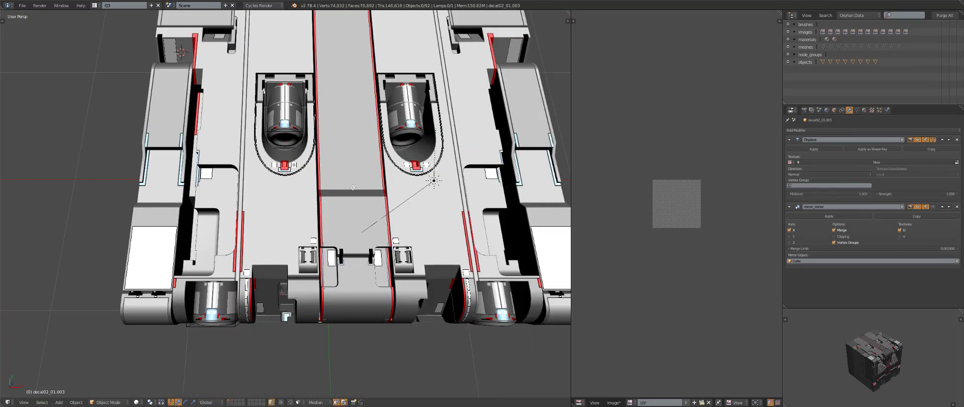
{"action": "key", "text": "shift+z"}
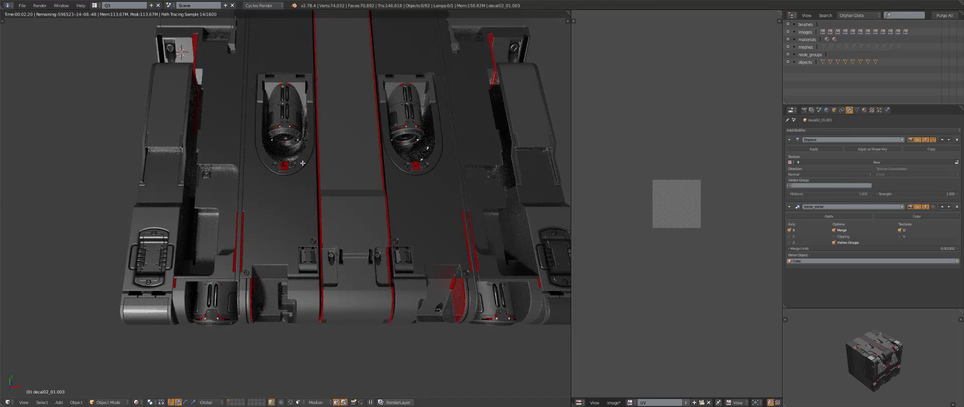
{"action": "key", "text": "shift+z"}
{"action": "key", "text": "g"}
{"action": "key", "text": "x"}
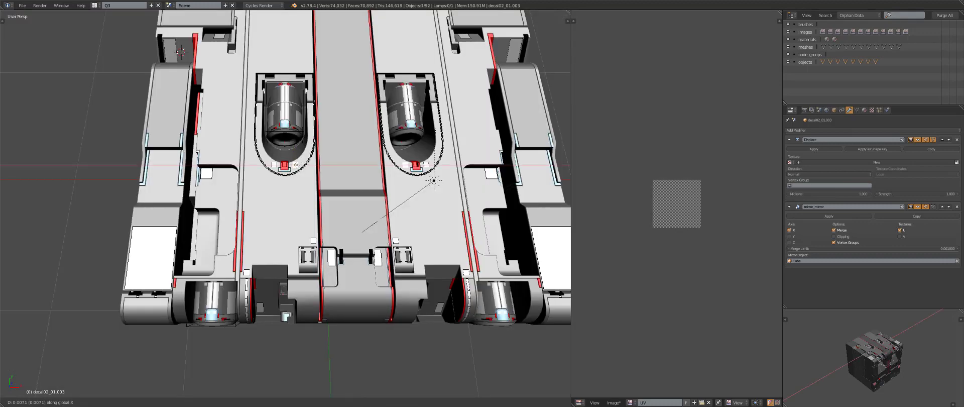
{"action": "key", "text": "Return"}
Duplicate the round decal onto the panel outside the recess and place another copy further back along Y
{"action": "key", "text": "KP_7"}
{"action": "key", "text": "KP_5"}
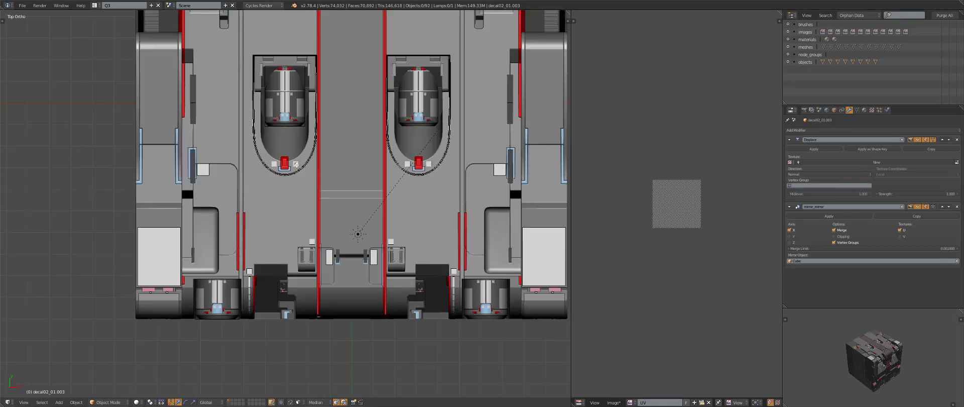
{"action": "scroll", "coordinate": [370, 250], "scroll_direction": "up", "scroll_amount": 2}
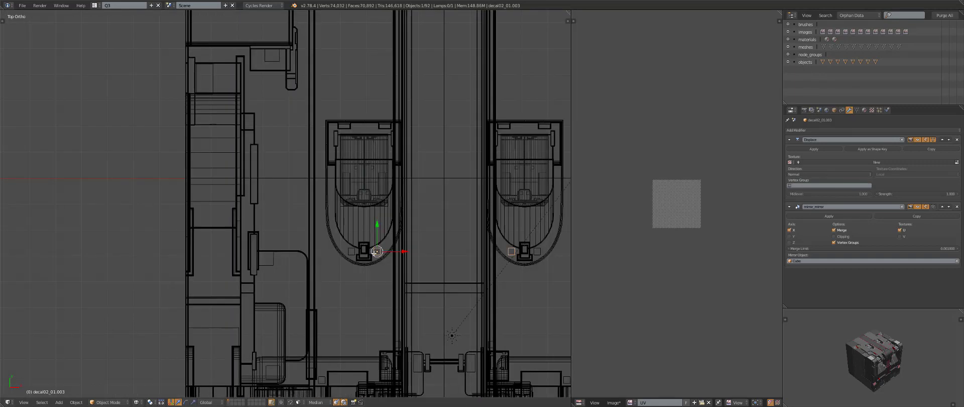
{"action": "key", "text": "shift+d"}
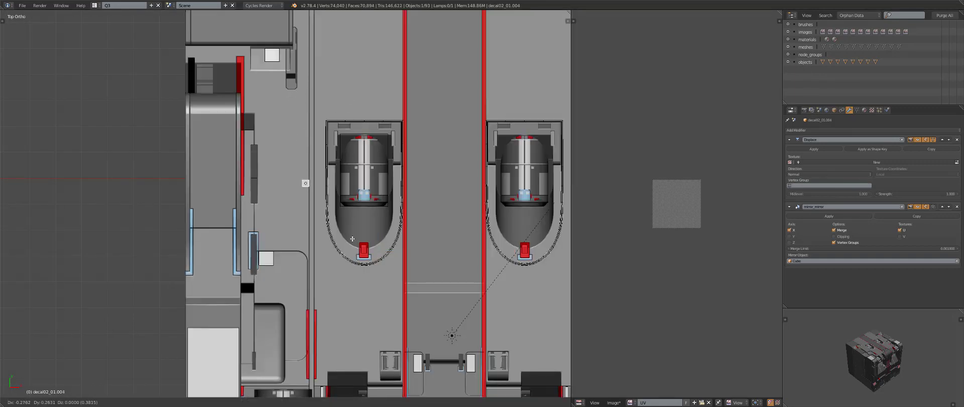
{"action": "left_click", "coordinate": [349, 261]}
{"action": "middle_click_drag", "start_coordinate": [300, 242], "coordinate": [341, 301], "text": "shift"}
{"action": "key", "text": "shift+d"}
{"action": "key", "text": "y"}
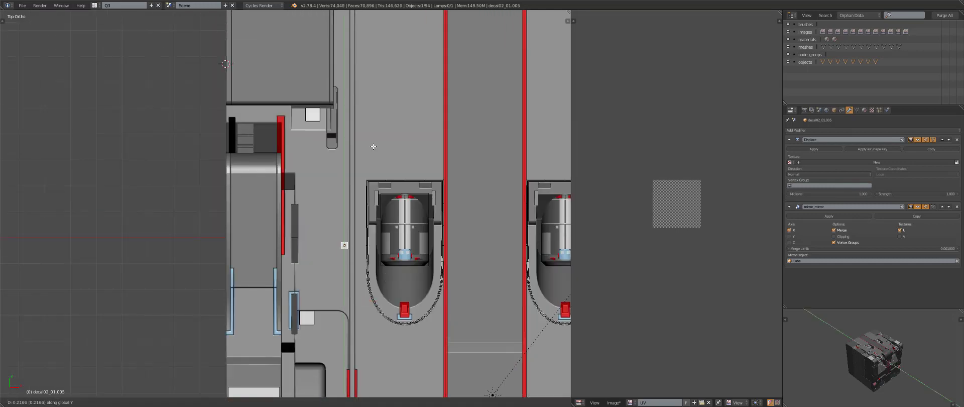
{"action": "left_click", "coordinate": [375, 121]}
Duplicate the round decal onto the outer side arm and place a second copy further forward along Y
{"action": "key", "text": "shift+d"}
{"action": "left_click", "coordinate": [298, 206]}
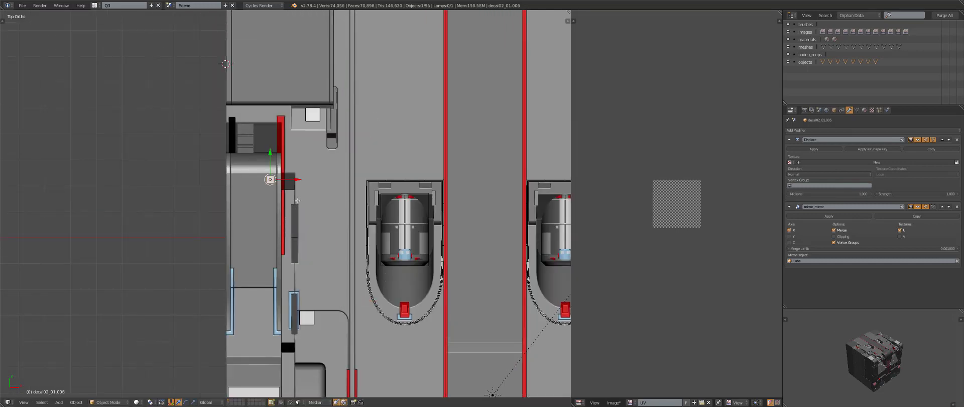
{"action": "key", "text": "shift+d"}
{"action": "key", "text": "y"}
{"action": "left_click", "coordinate": [305, 298]}
Duplicate the round decal to the rear of the top face, adjust its size, and place another copy on the centre strip between the recesses
{"action": "key", "text": "shift+d"}
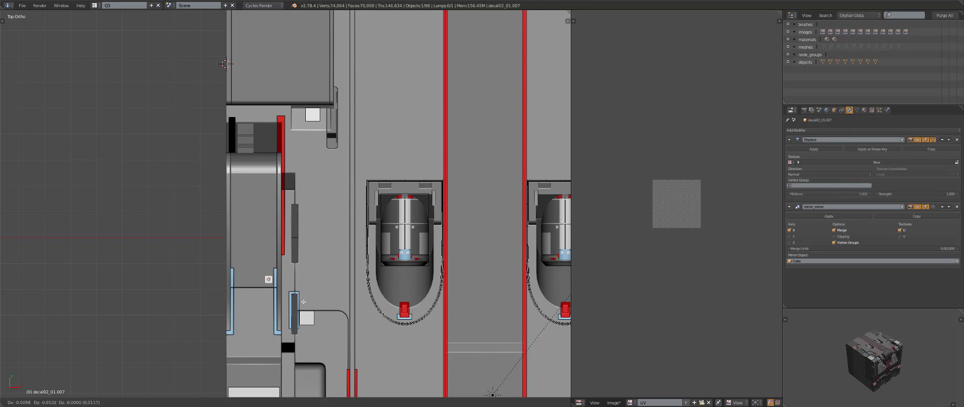
{"action": "right_click", "coordinate": [305, 297]}
{"action": "scroll", "coordinate": [392, 239], "scroll_direction": "down", "scroll_amount": 3}
{"action": "key", "text": "g"}
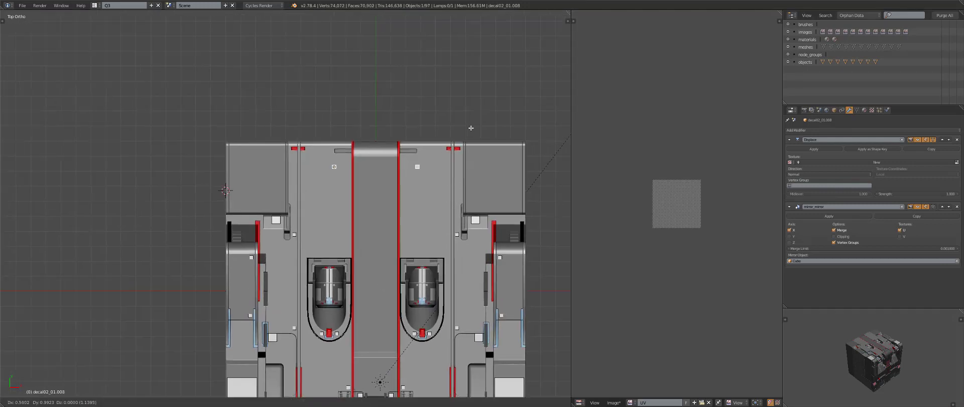
{"action": "key", "text": "s"}
{"action": "left_click", "coordinate": [425, 211]}
{"action": "key", "text": "shift+d"}
{"action": "left_click", "coordinate": [393, 283]}
{"action": "scroll", "coordinate": [393, 284], "scroll_direction": "down", "scroll_amount": 3}
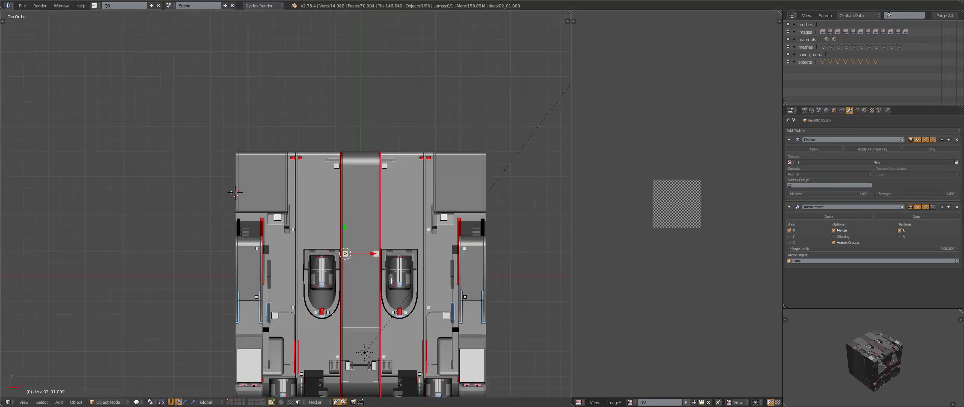
Check the whole cube in rendered shading and merge the image editor area into the 3D view to enlarge it
{"action": "middle_click_drag", "start_coordinate": [393, 284], "coordinate": [357, 239]}
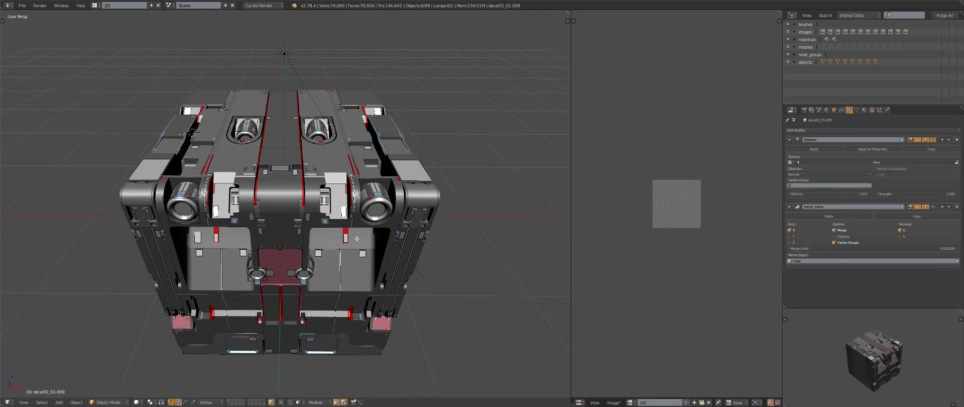
{"action": "key", "text": "shift+z"}
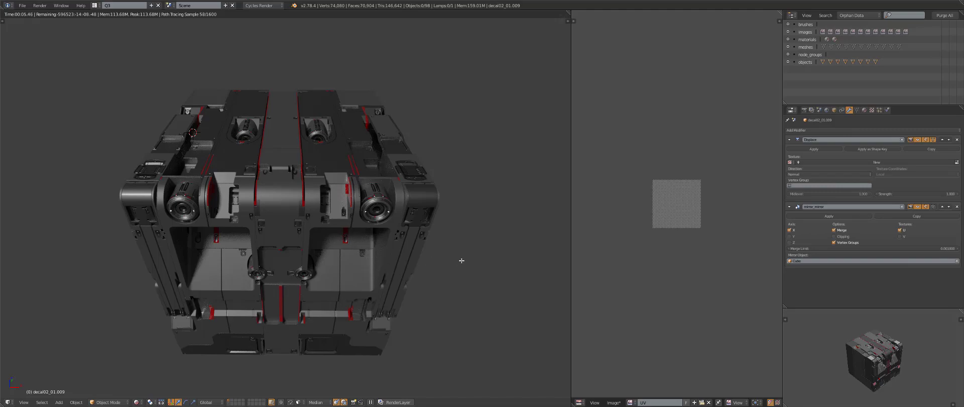
{"action": "middle_click_drag", "start_coordinate": [525, 274], "coordinate": [530, 274]}
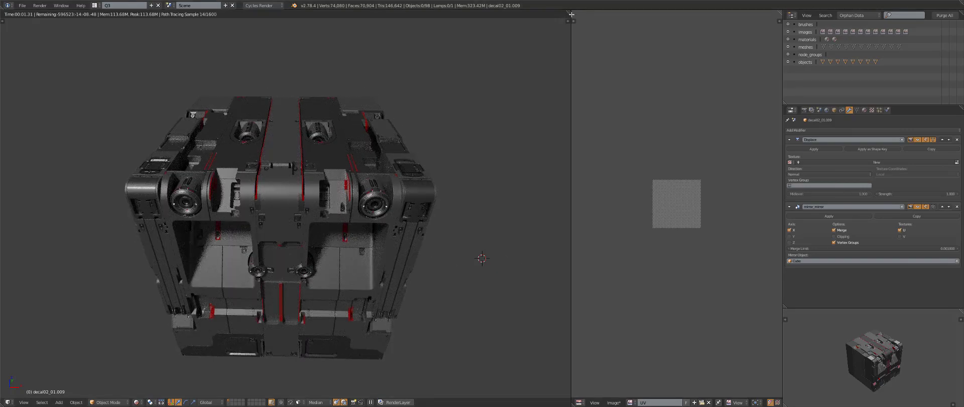
{"action": "left_click_drag", "start_coordinate": [594, 23], "coordinate": [623, 59]}
{"action": "key", "text": "shift+z"}
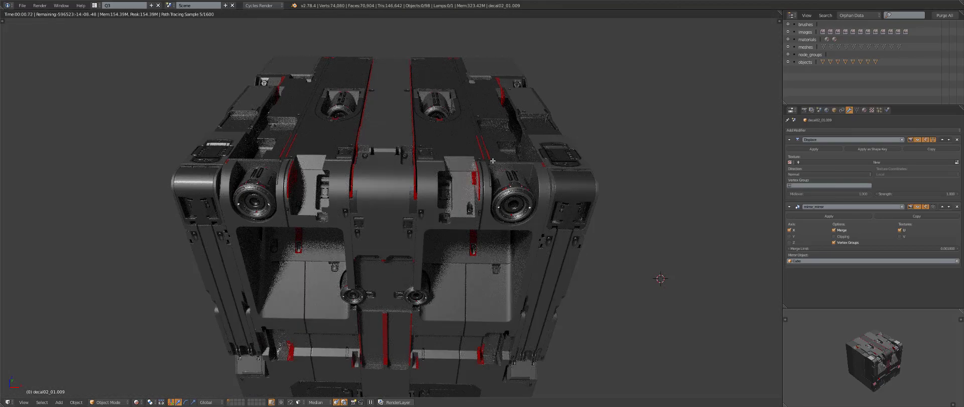
Duplicate the U-shaped panel strip, stand it parallel to the front face, and move it to the lower part of the centre column
{"action": "middle_click_drag", "start_coordinate": [360, 134], "coordinate": [466, 117]}
{"action": "right_click", "coordinate": [466, 117]}
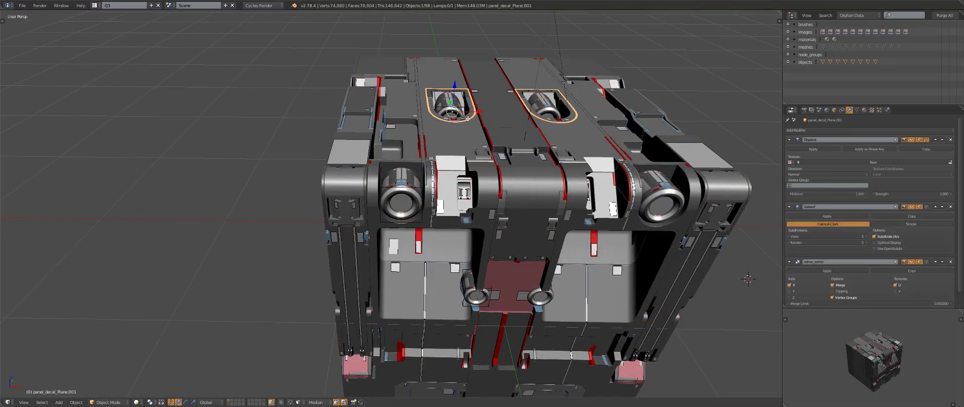
{"action": "key", "text": "KP_1"}
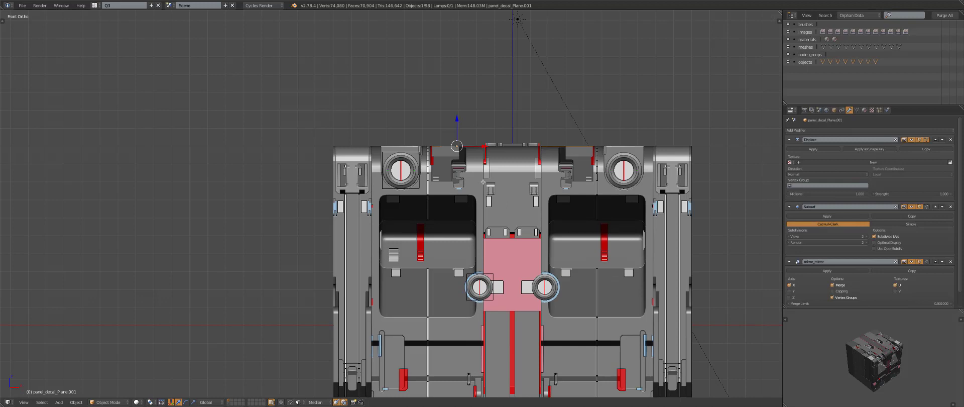
{"action": "key", "text": "shift+d"}
{"action": "left_click", "coordinate": [446, 323]}
{"action": "middle_click_drag", "start_coordinate": [446, 323], "coordinate": [404, 176], "text": "shift"}
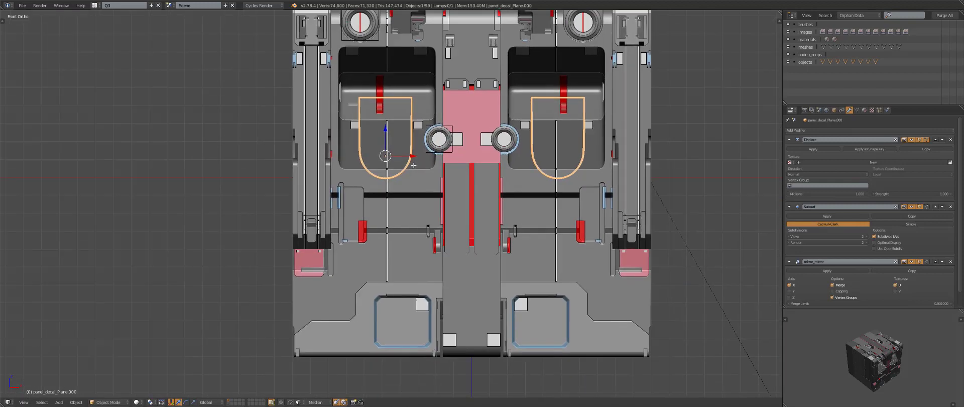
{"action": "key", "text": "g"}
{"action": "left_click", "coordinate": [508, 312]}
Shrink the U-shaped copy, position it above the square decals on the lower centre column, and check it in rendered shading
{"action": "scroll", "coordinate": [508, 313], "scroll_direction": "up", "scroll_amount": 3}
{"action": "key", "text": "s"}
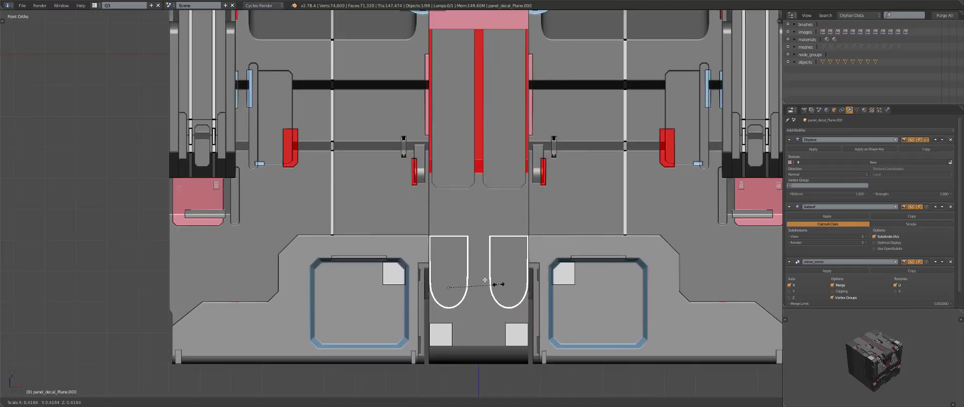
{"action": "key", "text": "g"}
{"action": "key", "text": "s"}
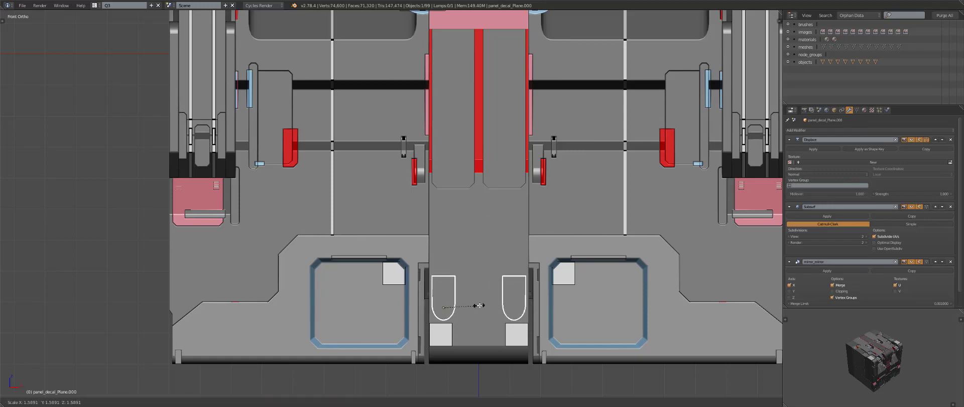
{"action": "left_click", "coordinate": [482, 302]}
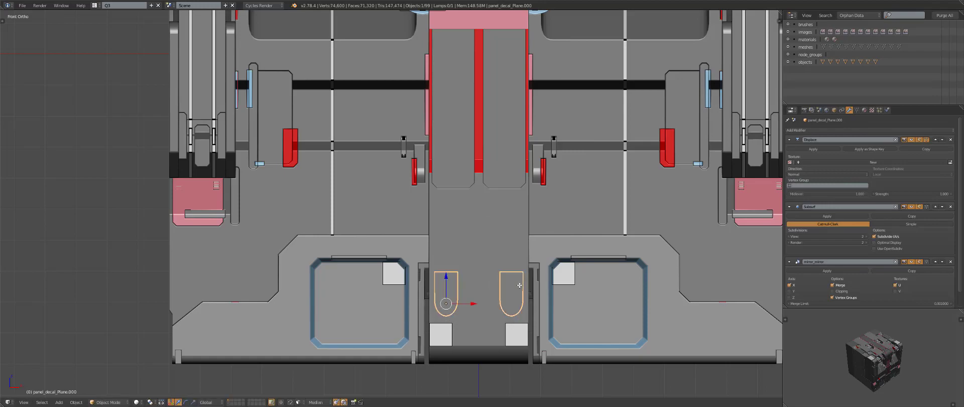
{"action": "key", "text": "shift+z"}
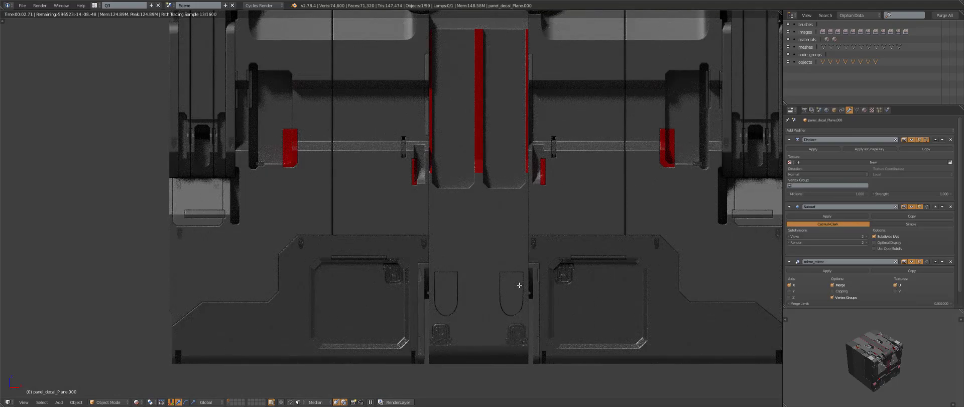
{"action": "mouse_move", "coordinate": [519, 284]}
{"action": "middle_mouse_down"}
{"action": "mouse_move", "coordinate": [560, 327]}
{"action": "mouse_move", "coordinate": [516, 285]}
{"action": "middle_mouse_up"}
{"action": "key", "text": "shift+z"}
Deselect the panel strip and insert the round decal decal02_11 from the DECALmachine library at the front face's lower centre
{"action": "key", "text": "d"}
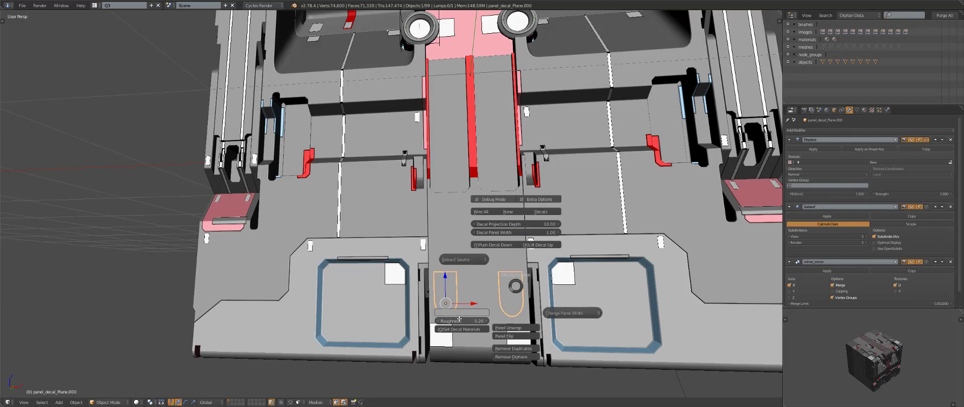
{"action": "key", "text": "Escape"}
{"action": "key", "text": "a"}
{"action": "key", "text": "d"}
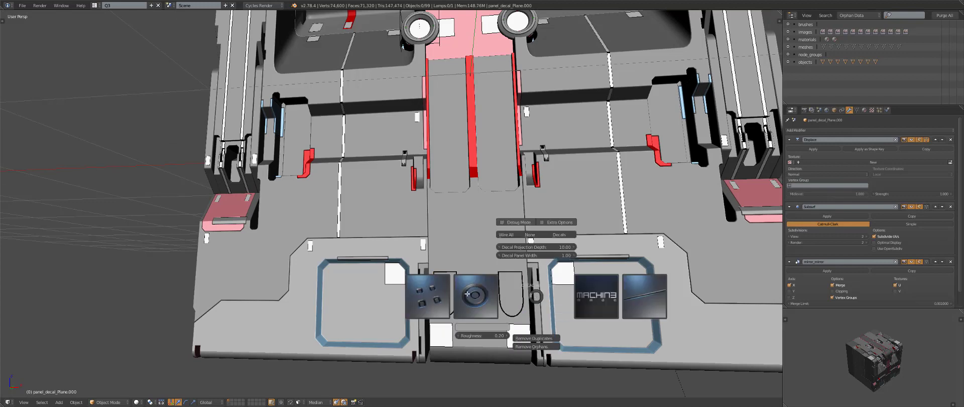
{"action": "left_click", "coordinate": [446, 296]}
{"action": "left_click", "coordinate": [467, 298]}
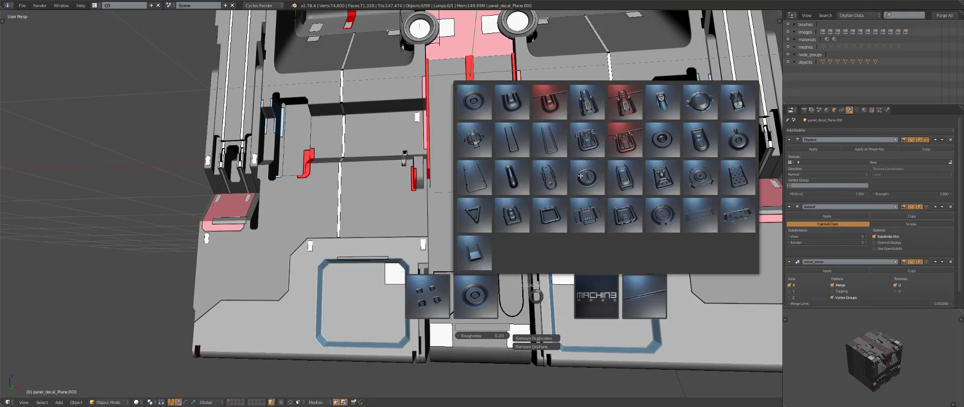
{"action": "left_click", "coordinate": [669, 141]}
{"action": "scroll", "coordinate": [515, 247], "scroll_direction": "down", "scroll_amount": 5}
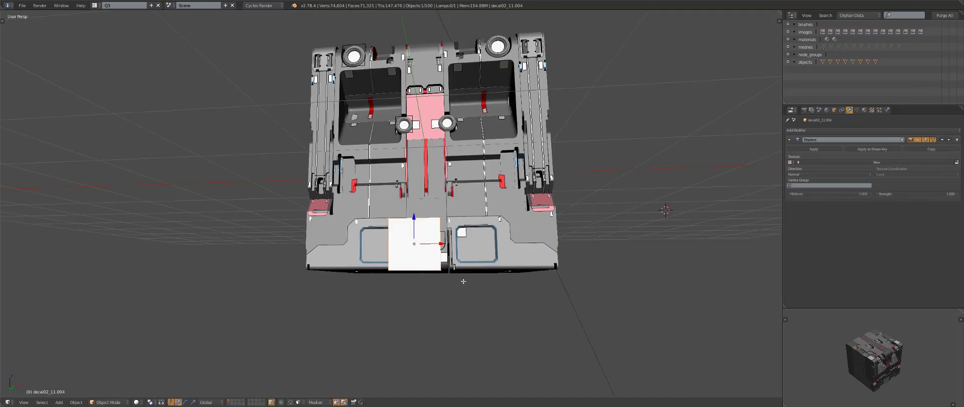
Shrink the round decal and place it inside the left U-shaped line on the lower centre column
{"action": "left_click", "coordinate": [420, 256]}
{"action": "scroll", "coordinate": [420, 256], "scroll_direction": "up", "scroll_amount": 8}
{"action": "key", "text": "s"}
{"action": "left_click", "coordinate": [417, 224]}
{"action": "scroll", "coordinate": [417, 225], "scroll_direction": "up", "scroll_amount": 3}
{"action": "key", "text": "g"}
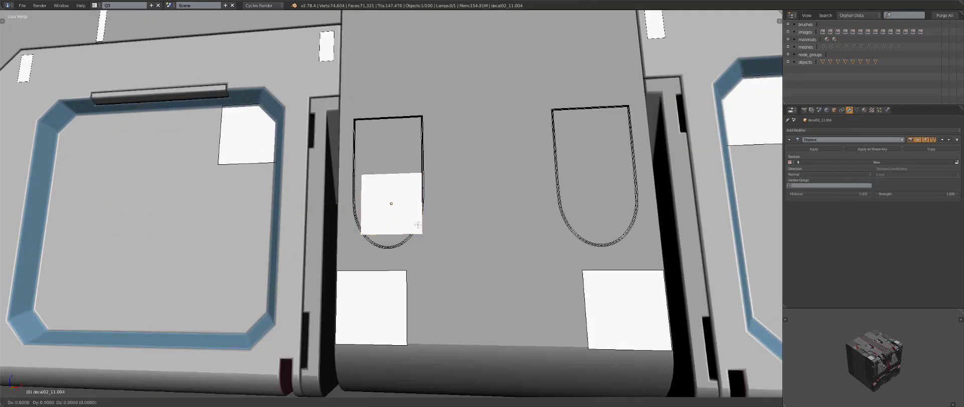
{"action": "left_click", "coordinate": [414, 226]}
Clear the scale of the U-shaped panel strip and scale it down again to frame the round decal
{"action": "right_click", "coordinate": [423, 226]}
{"action": "right_click", "coordinate": [420, 222]}
{"action": "key", "text": "alt+s"}
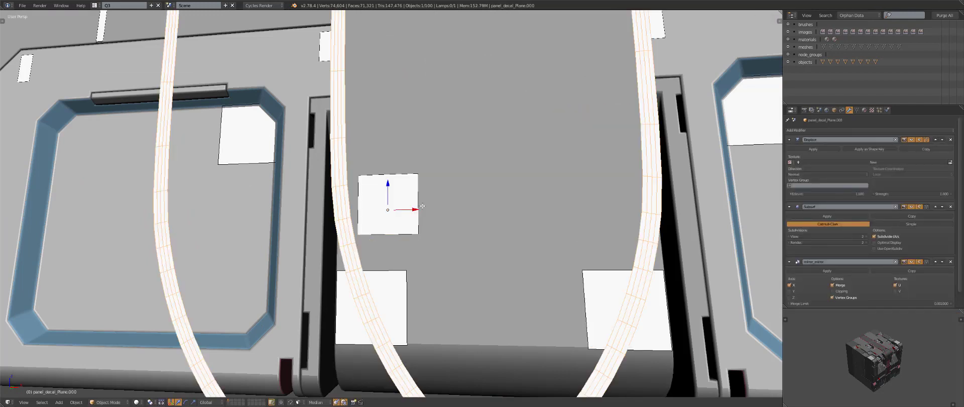
{"action": "key", "text": "s"}
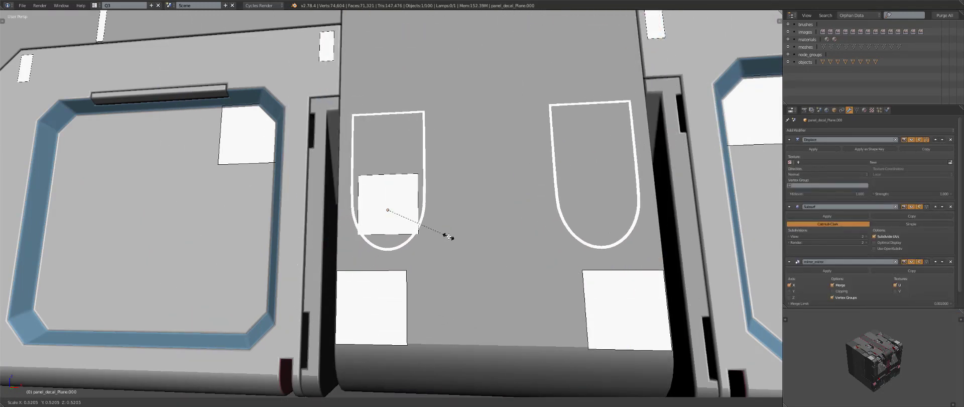
{"action": "left_click", "coordinate": [446, 233]}
{"action": "scroll", "coordinate": [467, 231], "scroll_direction": "down", "scroll_amount": 4}
Mirror the round decal across the centre column in X and check both sides in rendered shading
{"action": "right_click", "coordinate": [403, 202]}
{"action": "right_click", "coordinate": [460, 190], "text": "shift"}
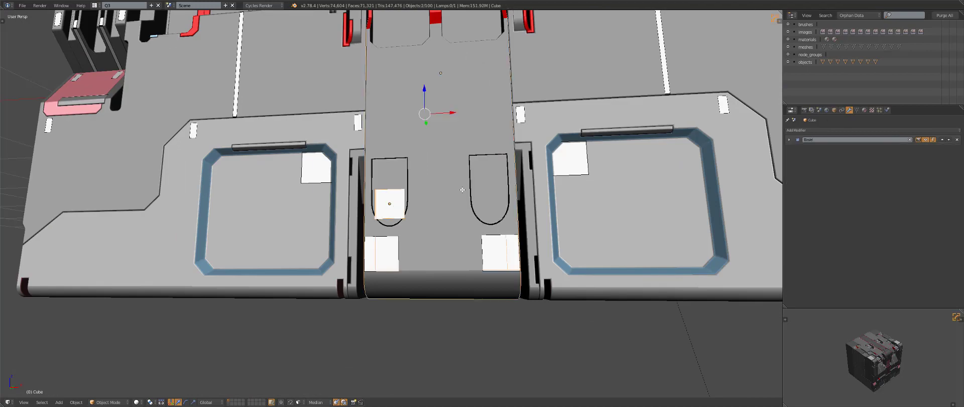
{"action": "key", "text": "alt+shift+x"}
{"action": "key", "text": "a"}
{"action": "scroll", "coordinate": [452, 198], "scroll_direction": "down", "scroll_amount": 2}
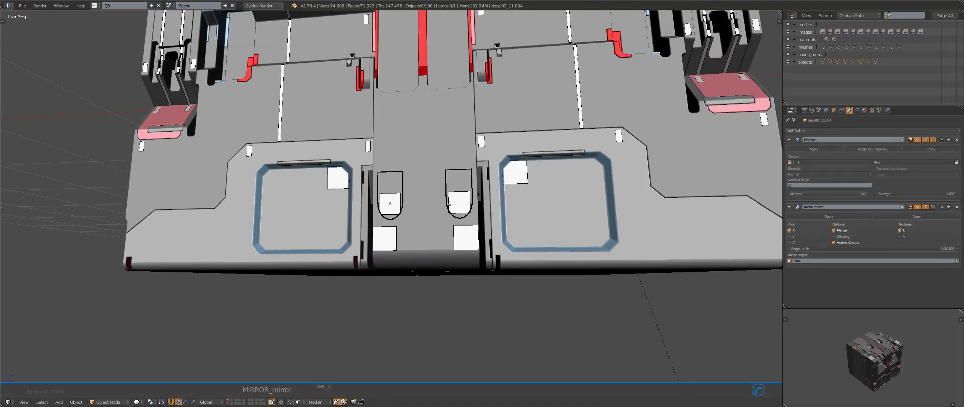
{"action": "key", "text": "shift+z"}
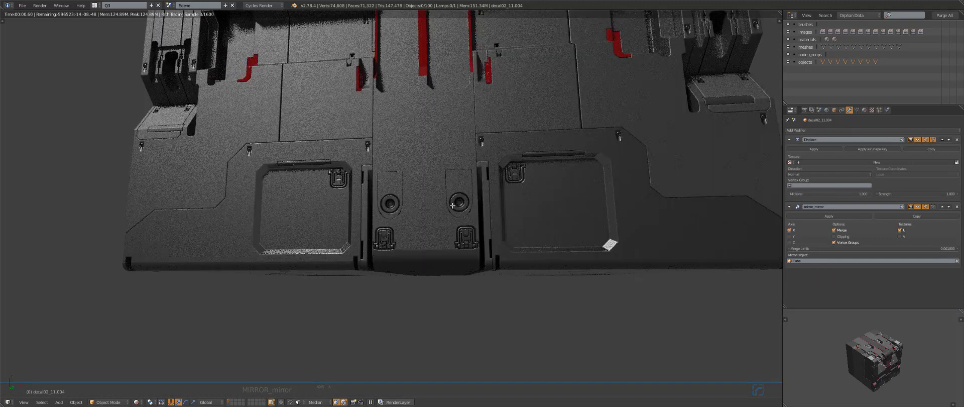
{"action": "key", "text": "KP_7"}
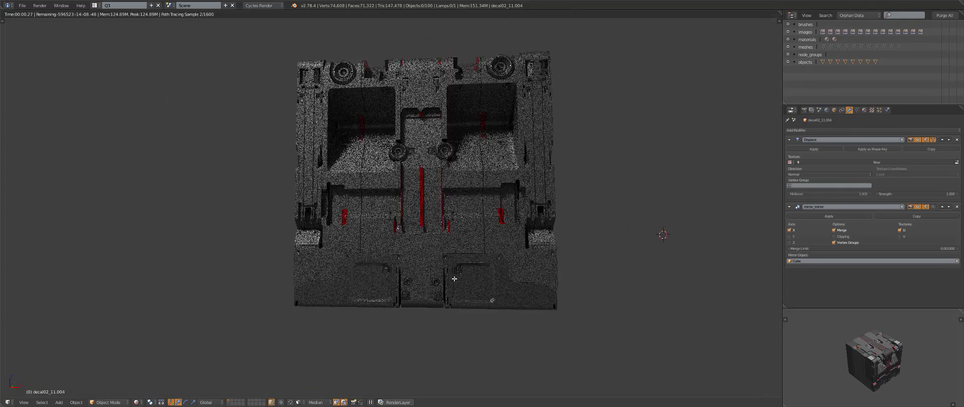
{"action": "key", "text": "shift+z"}
Insert the tapered recess decal decal01_06 from the DECALmachine library on the lower front of the centre column
{"action": "middle_click_drag", "start_coordinate": [429, 262], "coordinate": [442, 271]}
{"action": "key", "text": "d"}
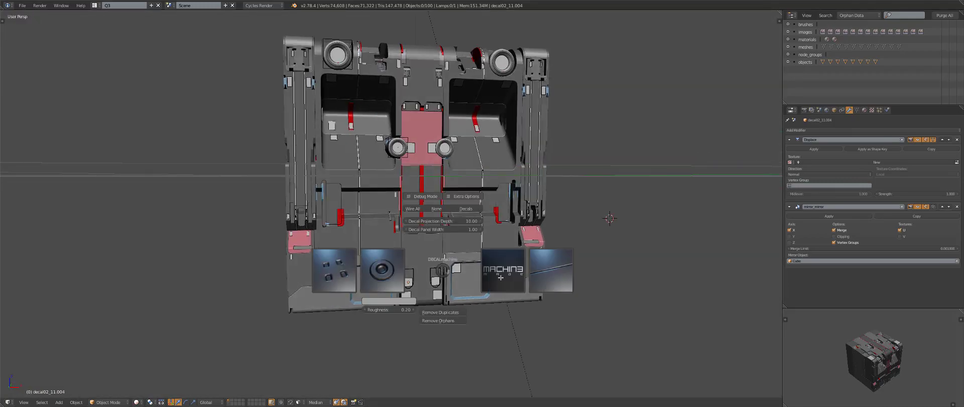
{"action": "left_click", "coordinate": [376, 266]}
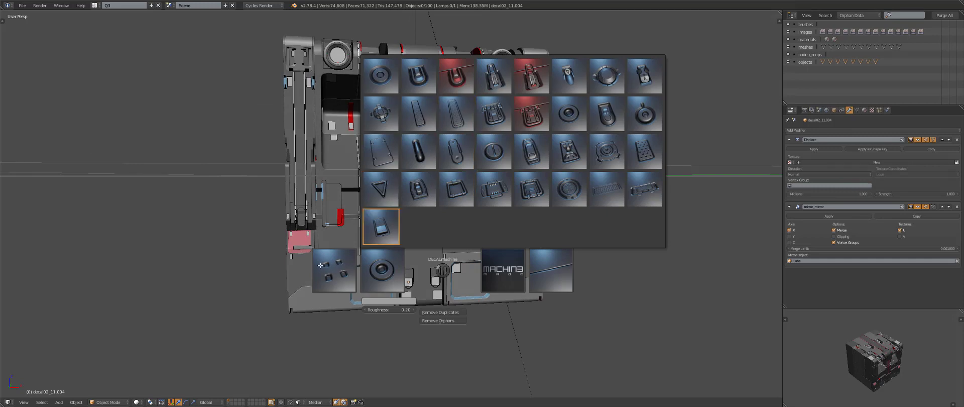
{"action": "left_click", "coordinate": [320, 265]}
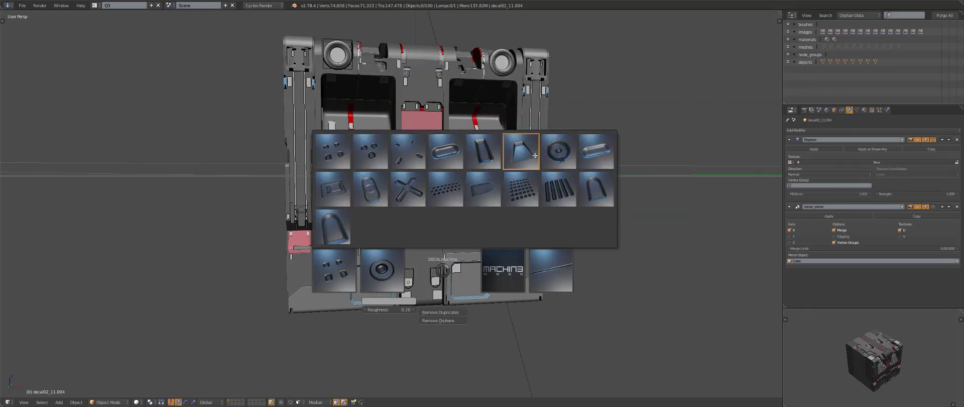
{"action": "left_click", "coordinate": [530, 152]}
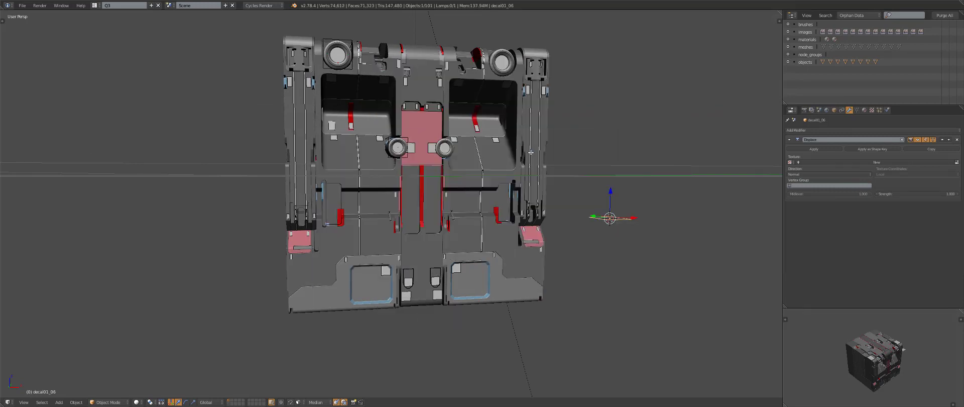
{"action": "left_click", "coordinate": [422, 234]}
In front view, bevel the middle vertical edge of the tapered decal into two parallel edges
{"action": "key", "text": "KP_1"}
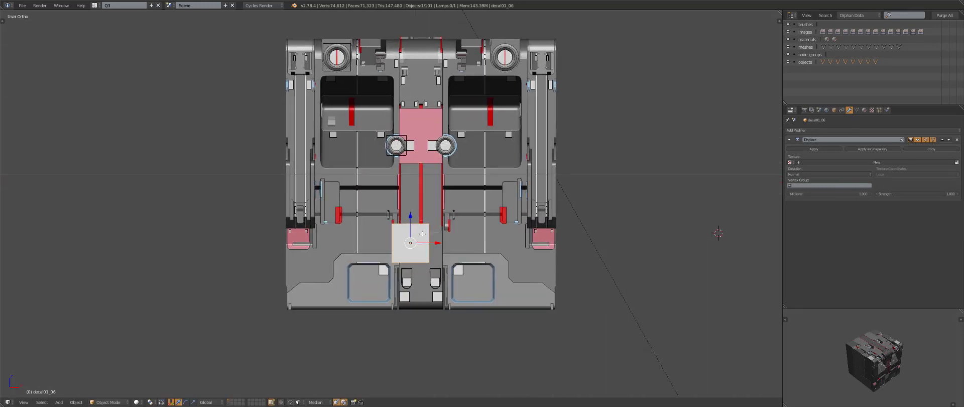
{"action": "key", "text": "KP_Decimal"}
{"action": "scroll", "coordinate": [422, 100], "scroll_direction": "down", "scroll_amount": 2}
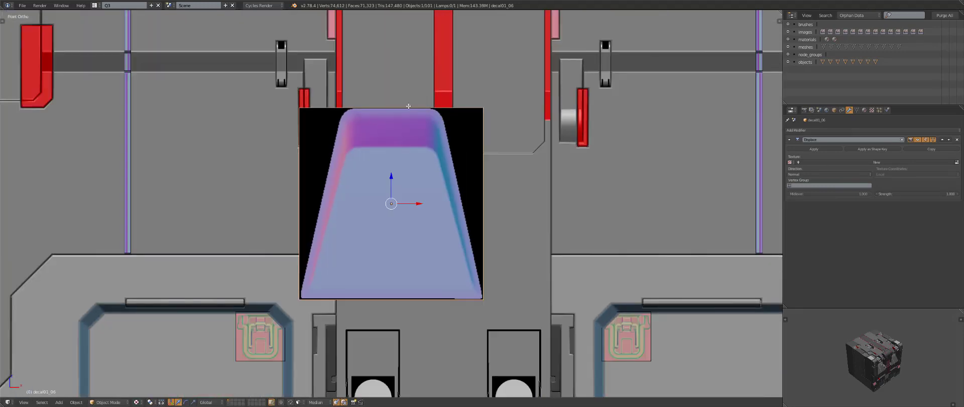
{"action": "key", "text": "Tab"}
{"action": "key", "text": "ctrl+b"}
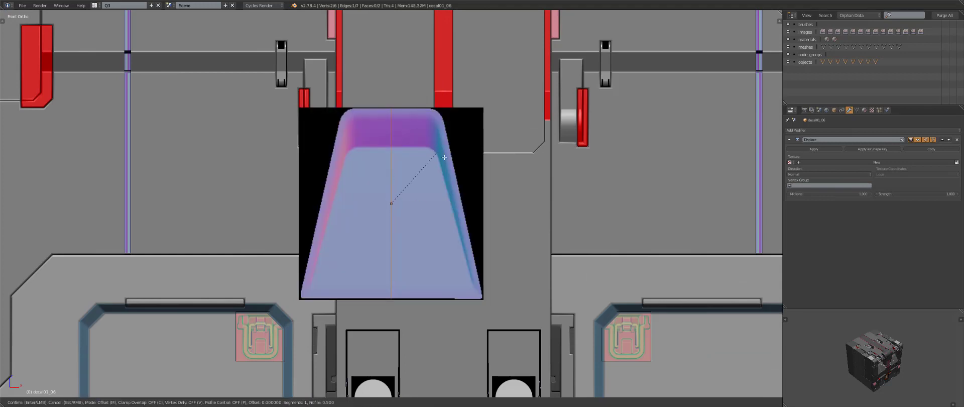
{"action": "left_click", "coordinate": [457, 146]}
Select the decal's right-hand face and move it along X to stretch the tapered recess into a wide shape
{"action": "key", "text": "ctrl+Tab"}
{"action": "left_click", "coordinate": [444, 187]}
{"action": "right_click", "coordinate": [444, 191]}
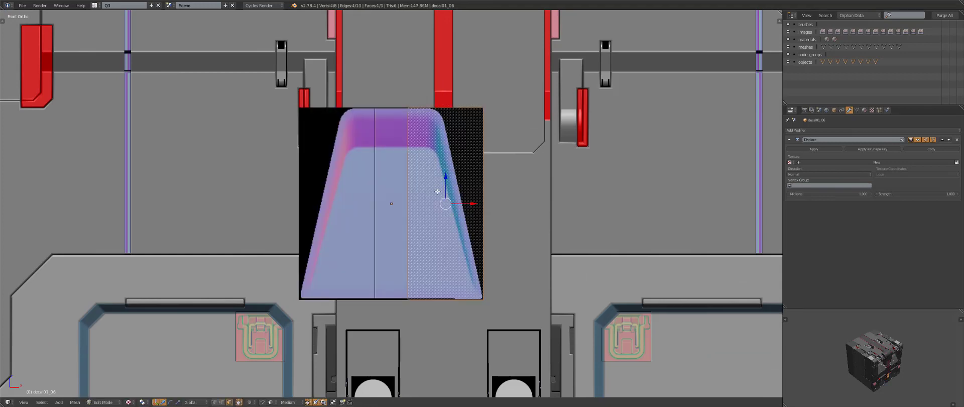
{"action": "scroll", "coordinate": [482, 195], "scroll_direction": "down", "scroll_amount": 8}
{"action": "key", "text": "g"}
{"action": "key", "text": "x"}
{"action": "left_click", "coordinate": [525, 202]}
{"action": "key", "text": "Tab"}
Scale the widened decal down and place it left of the centre column, resting on the stepped panel's upper edge
{"action": "scroll", "coordinate": [517, 203], "scroll_direction": "up", "scroll_amount": 4}
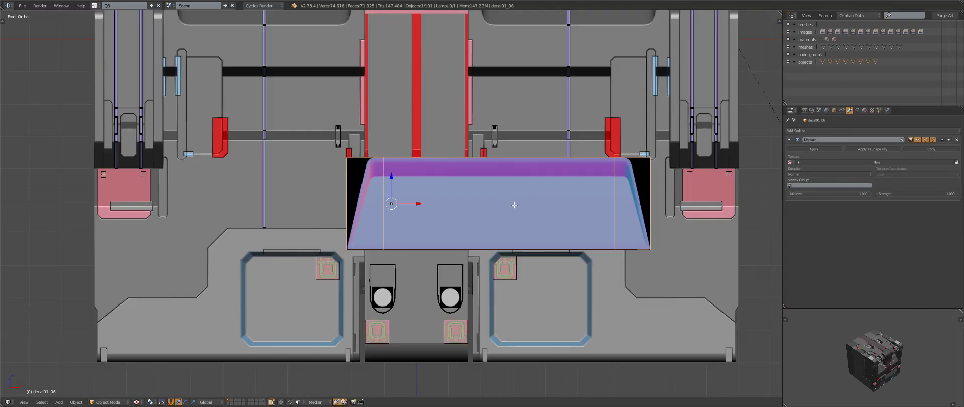
{"action": "middle_click_drag", "start_coordinate": [514, 205], "coordinate": [574, 198], "text": "shift"}
{"action": "key", "text": "s"}
{"action": "left_click", "coordinate": [502, 208]}
{"action": "key", "text": "g"}
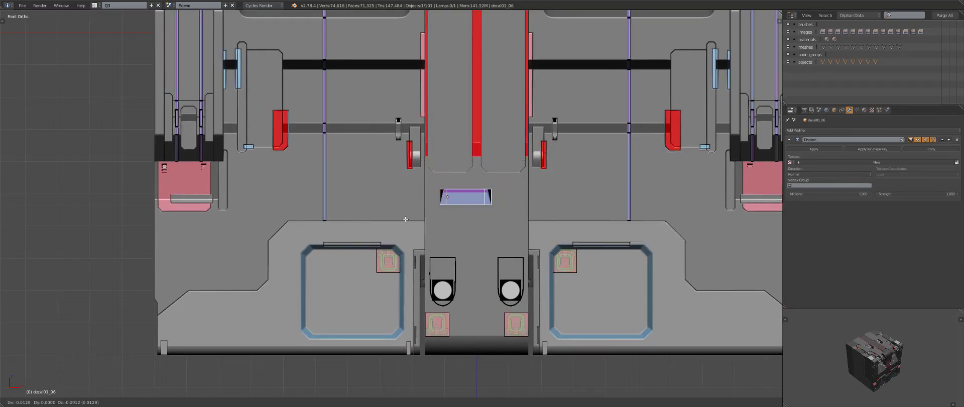
{"action": "left_click", "coordinate": [398, 222]}
{"action": "key", "text": "s"}
{"action": "left_click", "coordinate": [447, 232]}
{"action": "key", "text": "g"}
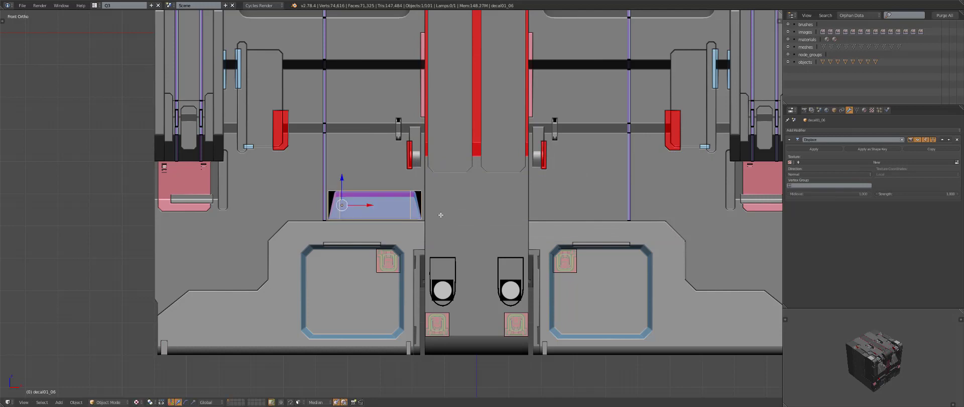
{"action": "left_click", "coordinate": [439, 213]}
Mirror the widened tapered decal across the centre column in X
{"action": "right_click", "coordinate": [456, 214], "text": "shift"}
{"action": "key", "text": "alt+shift+x"}
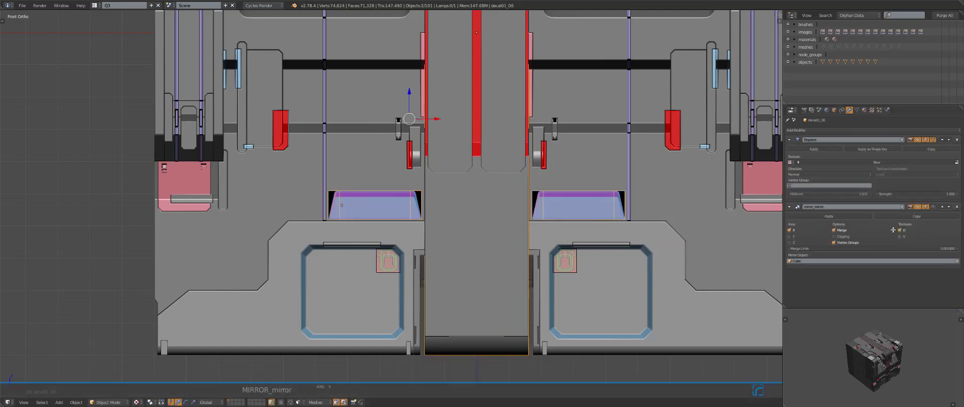
{"action": "scroll", "coordinate": [342, 205], "scroll_direction": "down", "scroll_amount": 4}
{"action": "scroll", "coordinate": [350, 253], "scroll_direction": "up", "scroll_amount": 2}
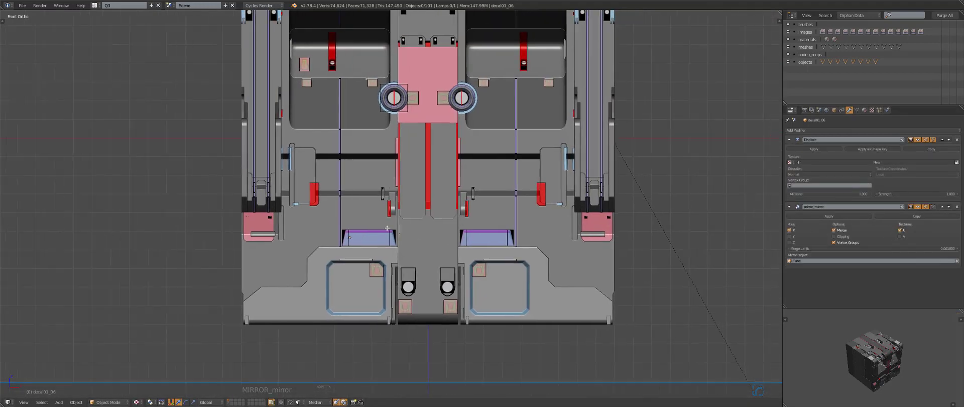
Duplicate the tapered decal up to the lower edge of the left box and rotate the copy 180°
{"action": "right_click", "coordinate": [350, 253]}
{"action": "middle_click_drag", "start_coordinate": [350, 253], "coordinate": [416, 309], "text": "shift"}
{"action": "key", "text": "shift+d"}
{"action": "left_click", "coordinate": [412, 163]}
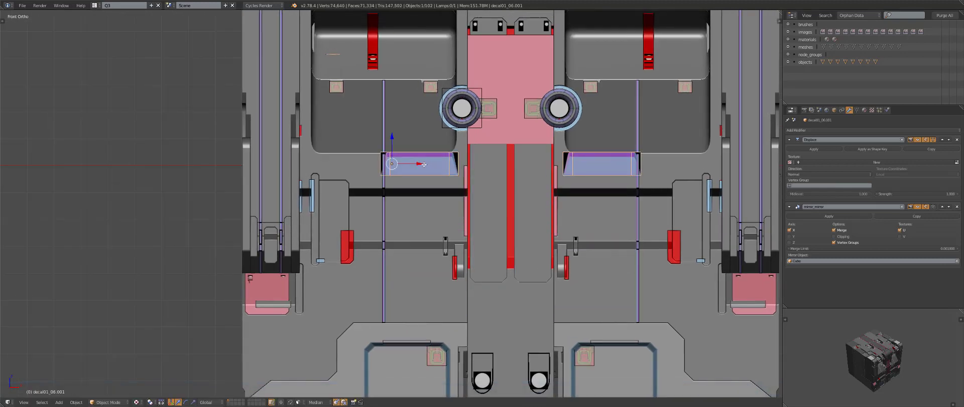
{"action": "type", "text": "r180"}
{"action": "left_click", "coordinate": [423, 165]}
Shrink the rotated copy and place it directly under the right half of the left box's lower edge
{"action": "scroll", "coordinate": [471, 186], "scroll_direction": "up", "scroll_amount": 4}
{"action": "key", "text": "s"}
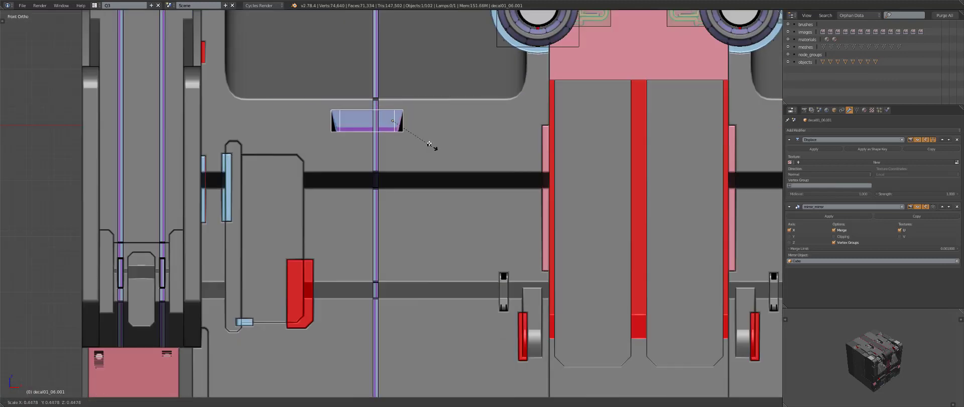
{"action": "left_click", "coordinate": [432, 149]}
{"action": "key", "text": "g"}
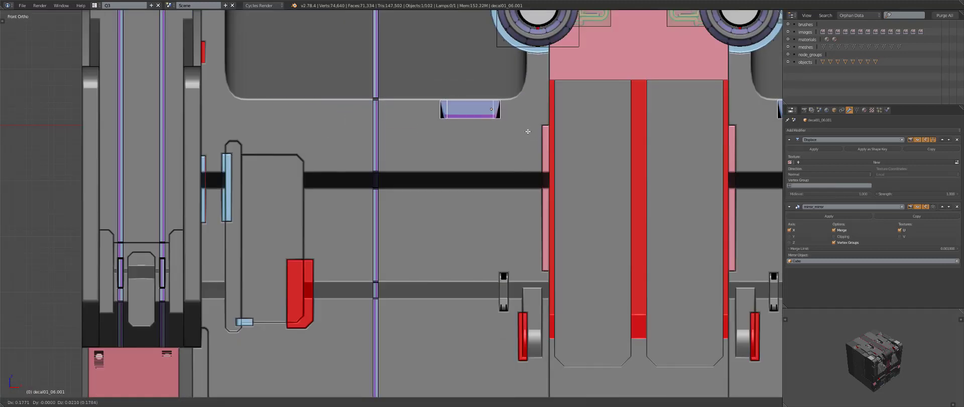
{"action": "left_click", "coordinate": [528, 131]}
Move the copy's left end face along X to lengthen the decal up to the vertical panel line
{"action": "key", "text": "Tab"}
{"action": "right_click", "coordinate": [443, 115]}
{"action": "key", "text": "g"}
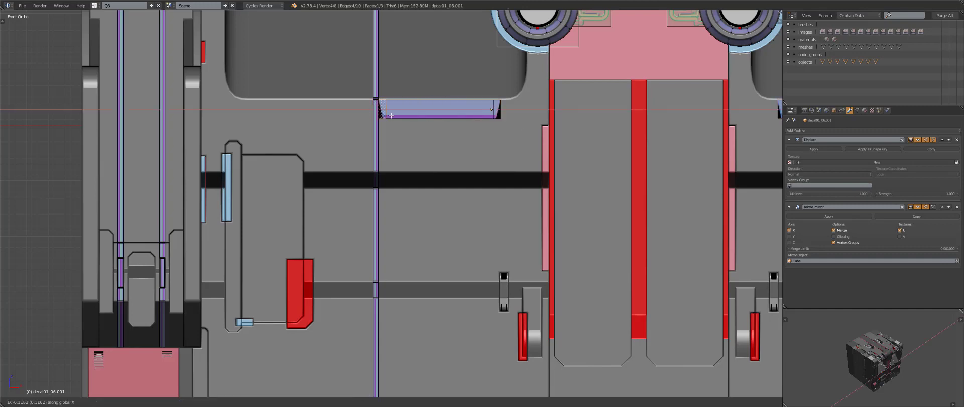
{"action": "left_click", "coordinate": [391, 115]}
{"action": "key", "text": "Tab"}
Duplicate the lengthened decal, flip the copy upside down, and place it along the left half of the box's lower edge
{"action": "scroll", "coordinate": [494, 292], "scroll_direction": "down", "scroll_amount": 7}
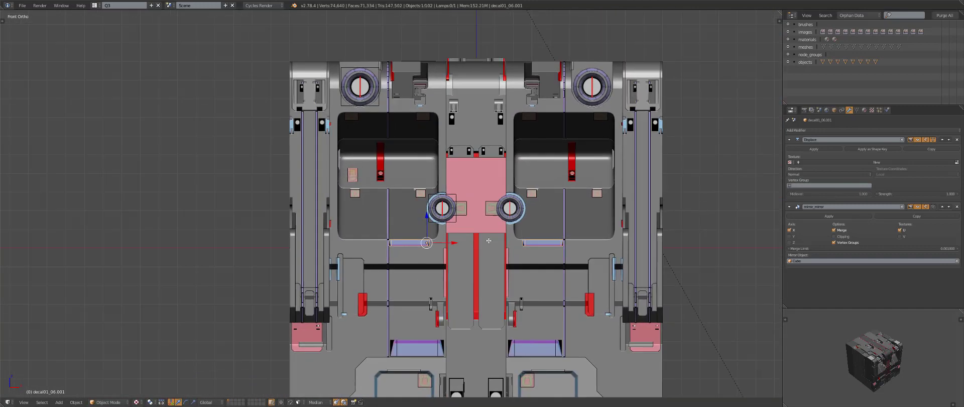
{"action": "scroll", "coordinate": [495, 292], "scroll_direction": "up", "scroll_amount": 3}
{"action": "middle_click_drag", "start_coordinate": [495, 292], "coordinate": [482, 286]}
{"action": "scroll", "coordinate": [482, 286], "scroll_direction": "up", "scroll_amount": 3}
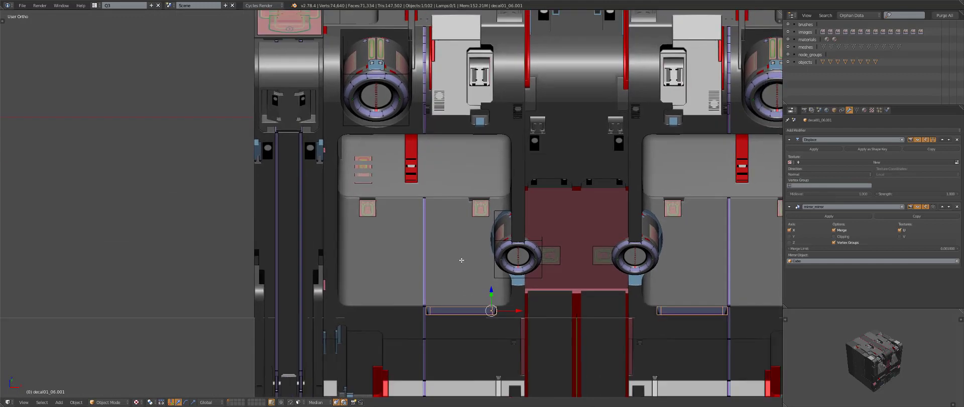
{"action": "key", "text": "shift+d"}
{"action": "left_click", "coordinate": [403, 275]}
{"action": "key", "text": "r"}
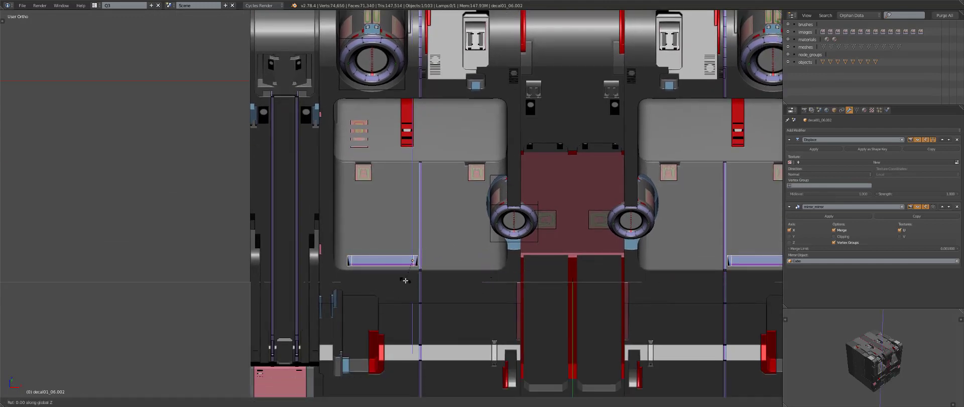
{"action": "key", "text": "z"}
{"action": "key", "text": "z"}
{"action": "key", "text": "9"}
{"action": "key", "text": "Escape"}
{"action": "scroll", "coordinate": [405, 280], "scroll_direction": "up", "scroll_amount": 2}
{"action": "key", "text": "g"}
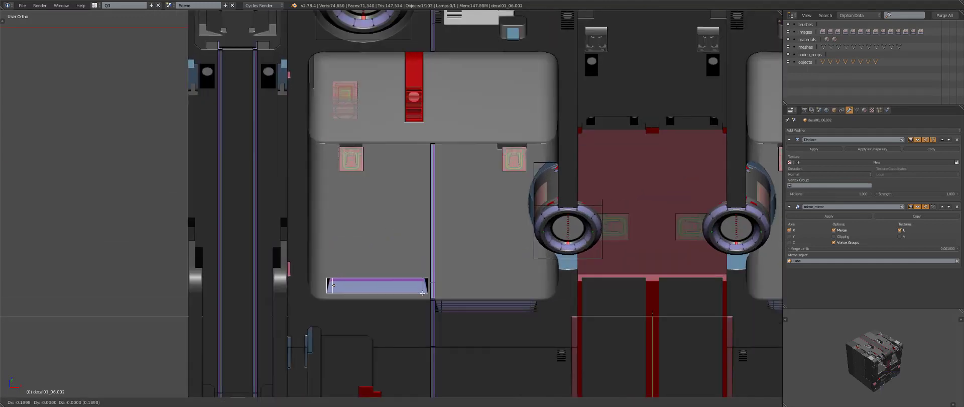
{"action": "left_click", "coordinate": [424, 297]}
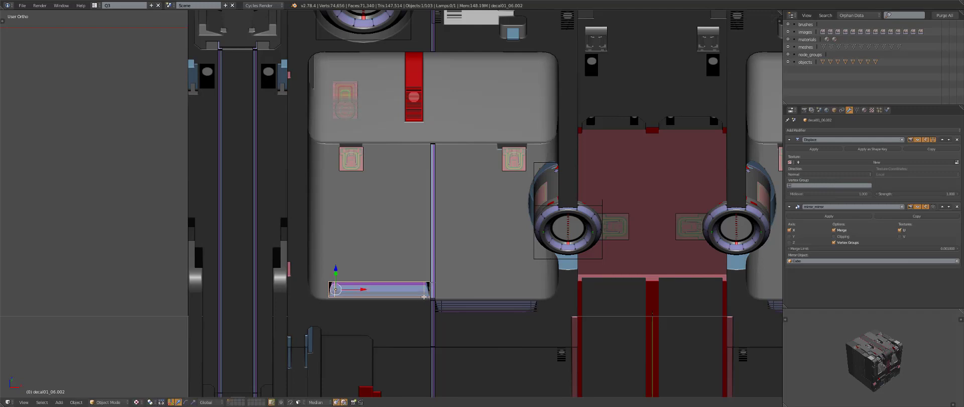
Duplicate that decal along X to the right half of the box's lower edge and deselect everything
{"action": "key", "text": "shift+d"}
{"action": "key", "text": "x"}
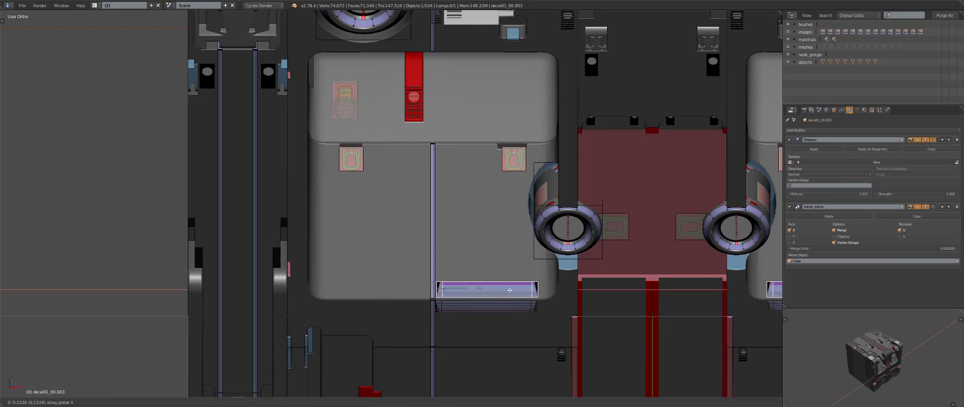
{"action": "key", "text": "Escape"}
{"action": "key", "text": "a"}
{"action": "scroll", "coordinate": [440, 268], "scroll_direction": "down", "scroll_amount": 3}
{"action": "scroll", "coordinate": [432, 286], "scroll_direction": "up", "scroll_amount": 2, "text": "shift"}
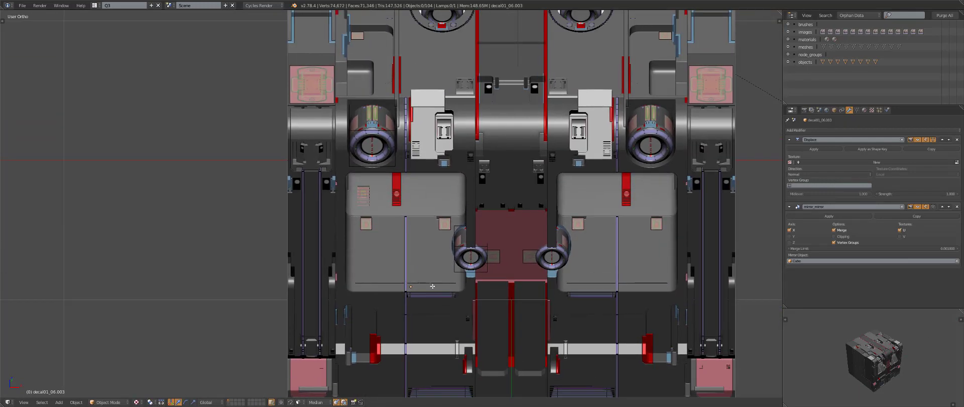
Duplicate the long tapered decal and move the copy up onto the cube's top face
{"action": "key", "text": "g"}
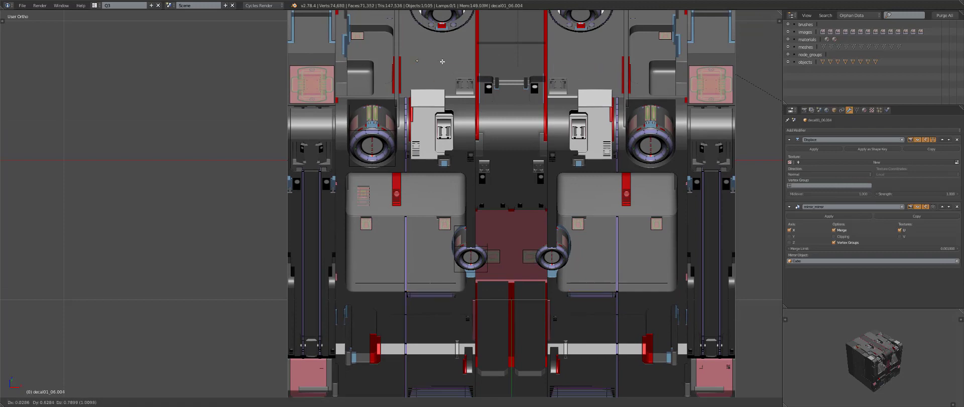
{"action": "left_click", "coordinate": [442, 61]}
{"action": "key", "text": "g"}
{"action": "key", "text": "z"}
{"action": "left_click", "coordinate": [442, 60]}
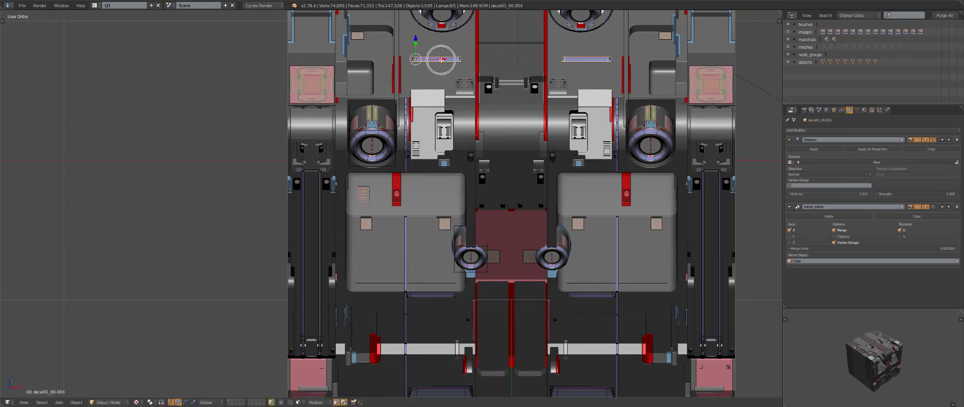
Enlarge the decal copy on the top face and place it between the recessed pocket and the rounded panel line
{"action": "key", "text": "KP_7"}
{"action": "key", "text": "KP_Decimal"}
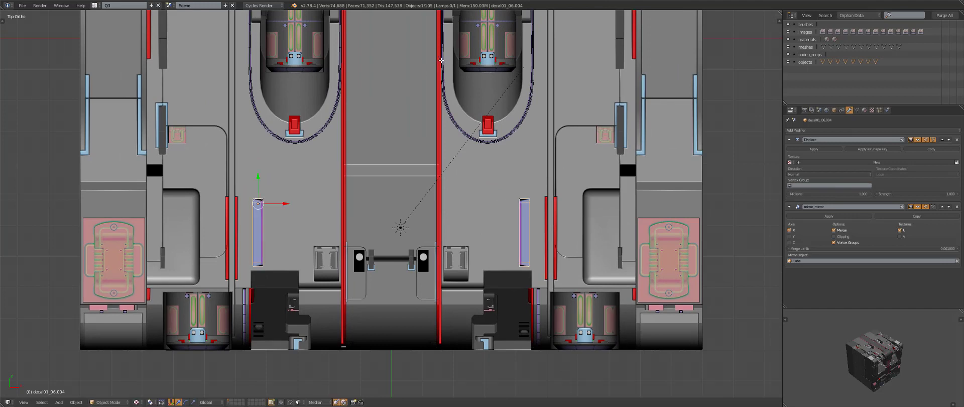
{"action": "middle_click_drag", "start_coordinate": [300, 210], "coordinate": [467, 211], "text": "shift"}
{"action": "scroll", "coordinate": [467, 211], "scroll_direction": "up", "scroll_amount": 3}
{"action": "key", "text": "g"}
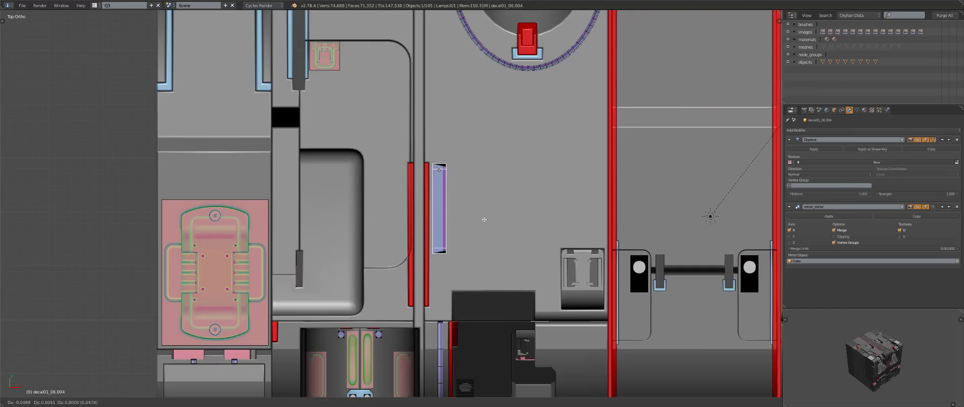
{"action": "key", "text": "s"}
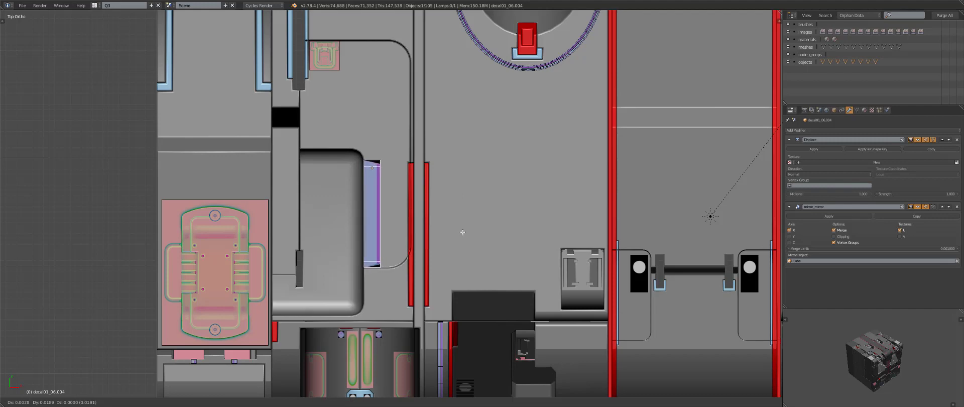
{"action": "key", "text": "s"}
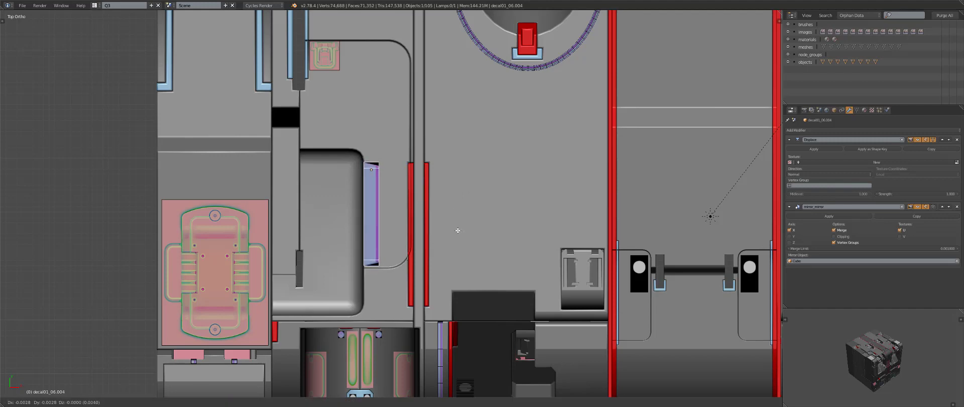
{"action": "left_click", "coordinate": [459, 230]}
{"action": "scroll", "coordinate": [459, 230], "scroll_direction": "down", "scroll_amount": 3}
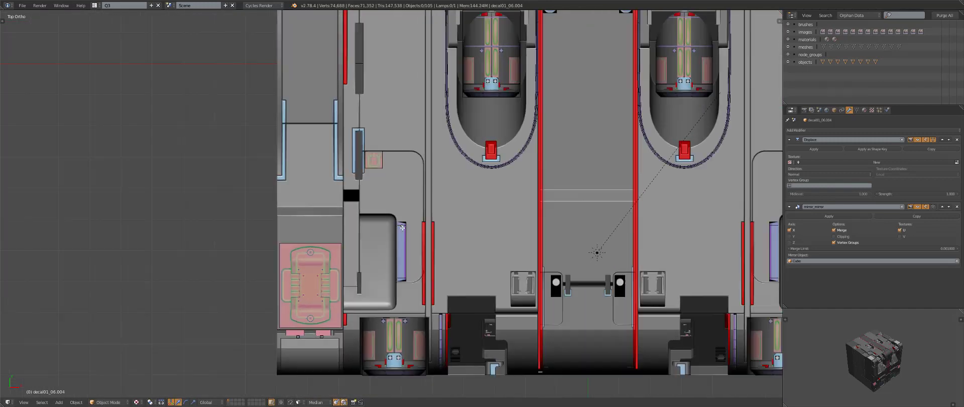
Duplicate the long decal onto the top of the outer side block, enlarge the copy, and align it along the block's outer edge
{"action": "key", "text": "z"}
{"action": "scroll", "coordinate": [411, 216], "scroll_direction": "down", "scroll_amount": 2}
{"action": "key", "text": "z"}
{"action": "middle_click_drag", "start_coordinate": [430, 208], "coordinate": [448, 273], "text": "shift"}
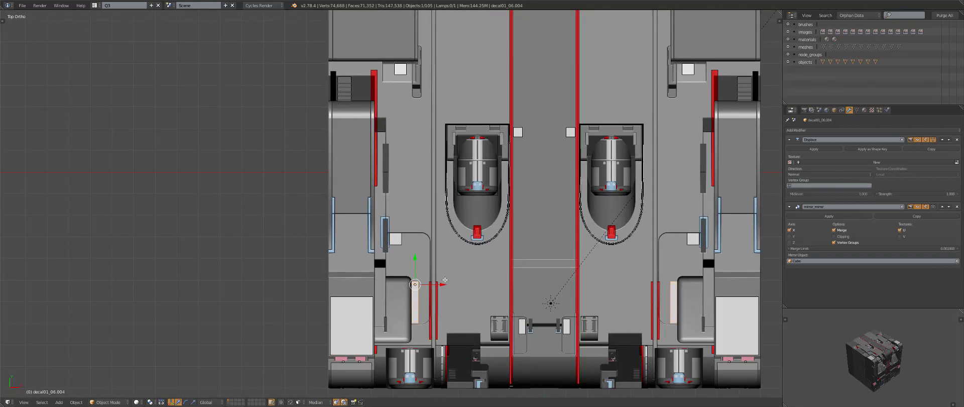
{"action": "key", "text": "shift+d"}
{"action": "left_click", "coordinate": [366, 120]}
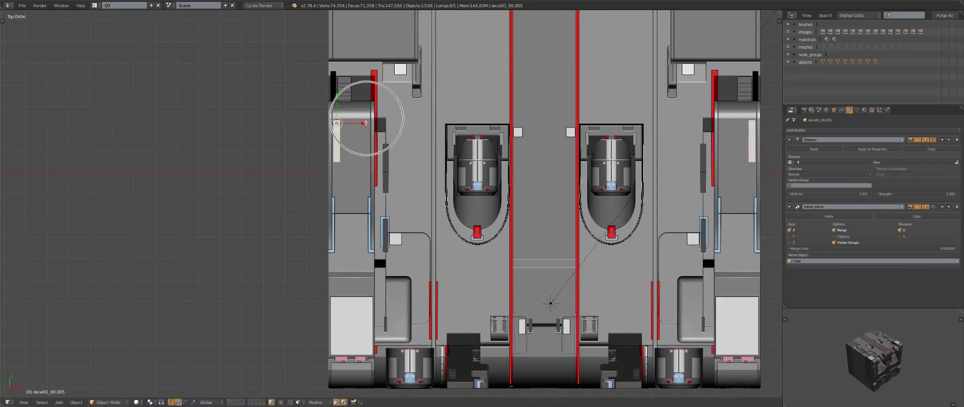
{"action": "scroll", "coordinate": [366, 120], "scroll_direction": "up", "scroll_amount": 4}
{"action": "key", "text": "s"}
{"action": "left_click", "coordinate": [533, 314]}
{"action": "key", "text": "g"}
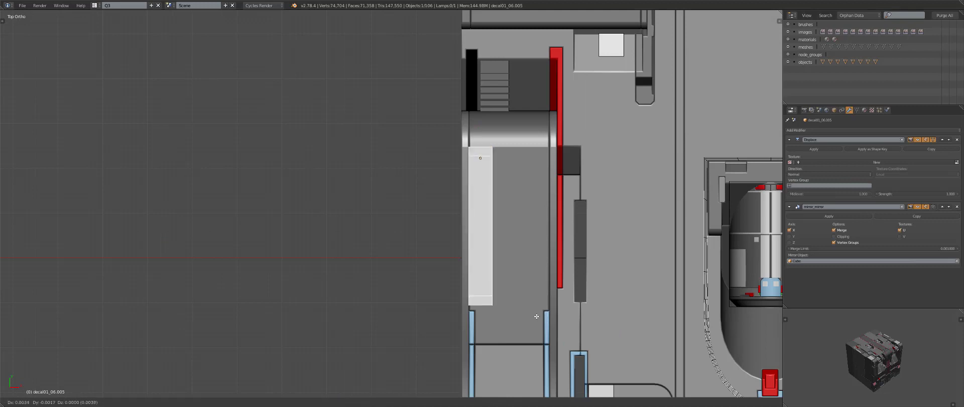
{"action": "left_click", "coordinate": [536, 315]}
Try to mirror the side block's long decal in X about the side block
{"action": "right_click", "coordinate": [523, 263], "text": "shift"}
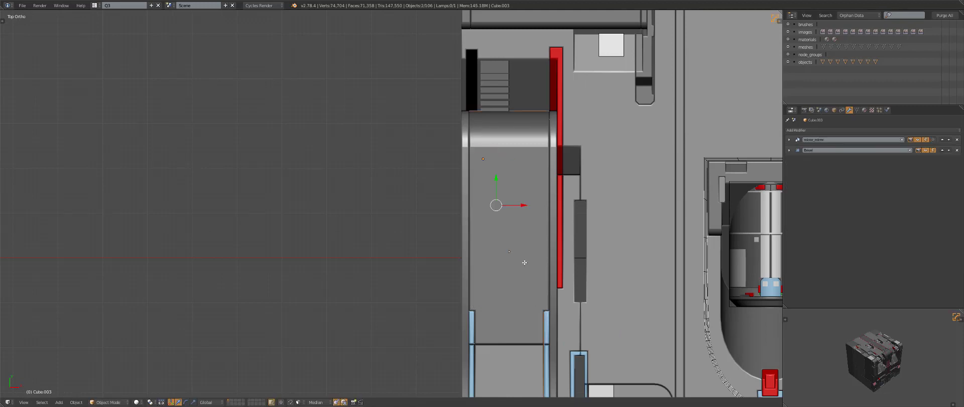
{"action": "key", "text": "alt+shift+x"}
{"action": "right_click", "coordinate": [536, 213]}
{"action": "key", "text": "z"}
{"action": "key", "text": "z"}
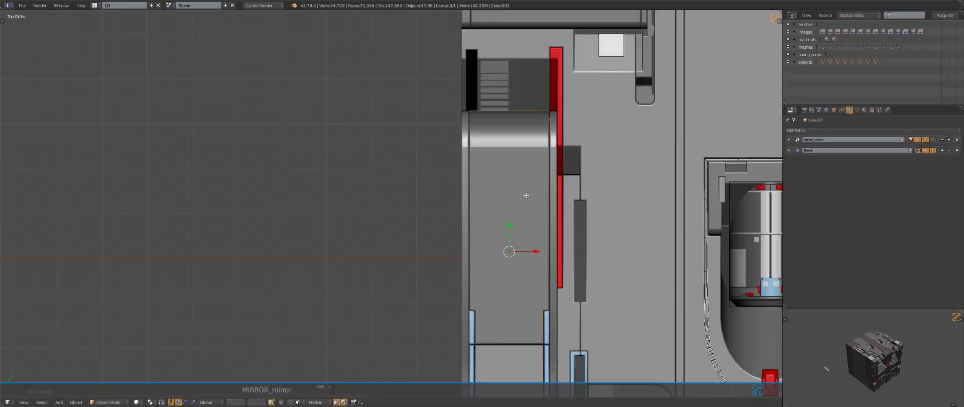
{"action": "key", "text": "z"}
{"action": "right_click", "coordinate": [524, 190]}
{"action": "key", "text": "z"}
{"action": "scroll", "coordinate": [591, 199], "scroll_direction": "down", "scroll_amount": 1}
{"action": "scroll", "coordinate": [592, 199], "scroll_direction": "down", "scroll_amount": 2}
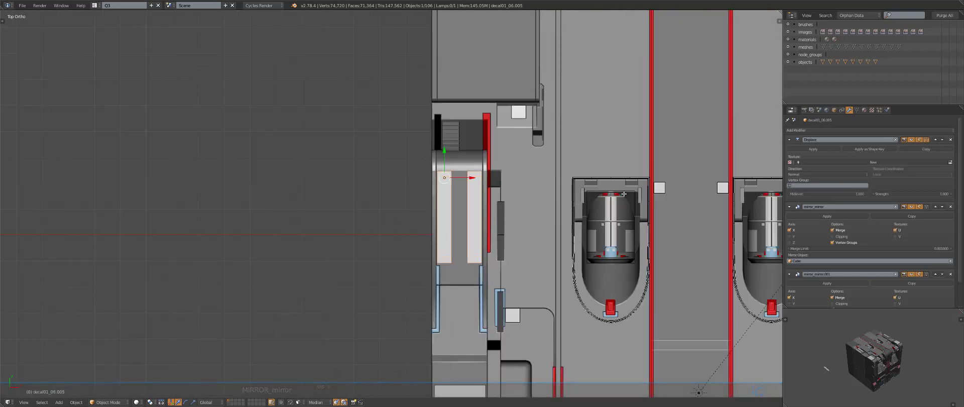
{"action": "scroll", "coordinate": [624, 194], "scroll_direction": "down", "scroll_amount": 3}
{"action": "right_click", "coordinate": [565, 156], "text": "shift"}
{"action": "key", "text": "z"}
Remove both mirror modifiers from the side block's long decal
{"action": "right_click", "coordinate": [437, 188]}
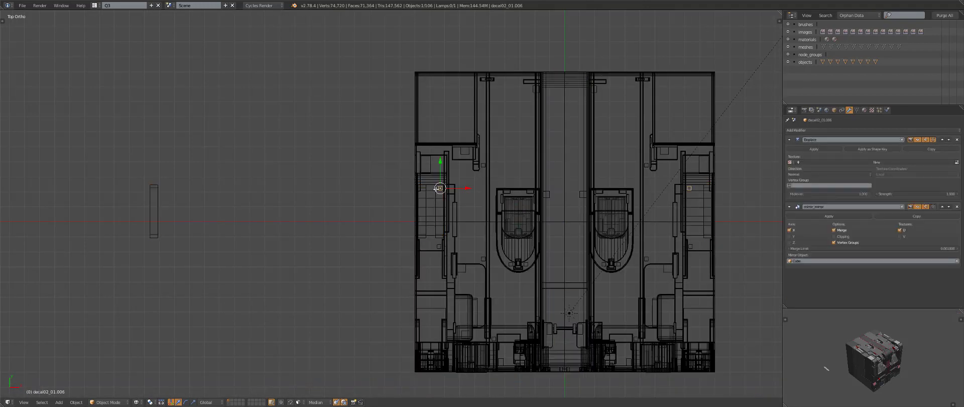
{"action": "right_click", "coordinate": [430, 191]}
{"action": "right_click", "coordinate": [423, 191]}
{"action": "key", "text": "ctrl+grave"}
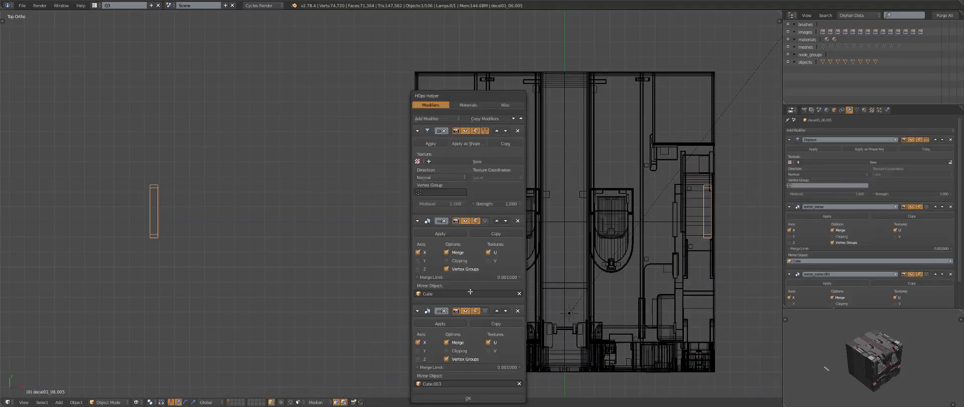
{"action": "left_click", "coordinate": [518, 310]}
{"action": "left_click", "coordinate": [516, 311]}
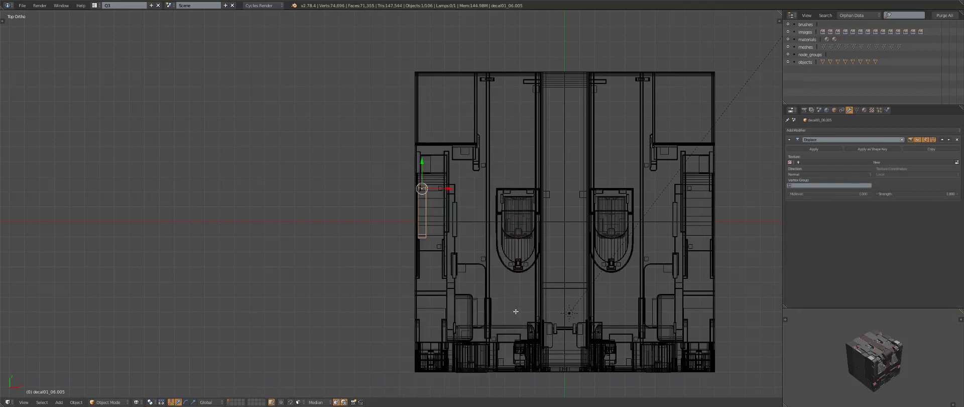
Mirror the long decal in X about the side block, then about the main cube, and deselect everything
{"action": "key", "text": "z"}
{"action": "right_click", "coordinate": [430, 208], "text": "shift"}
{"action": "key", "text": "alt+shift+x"}
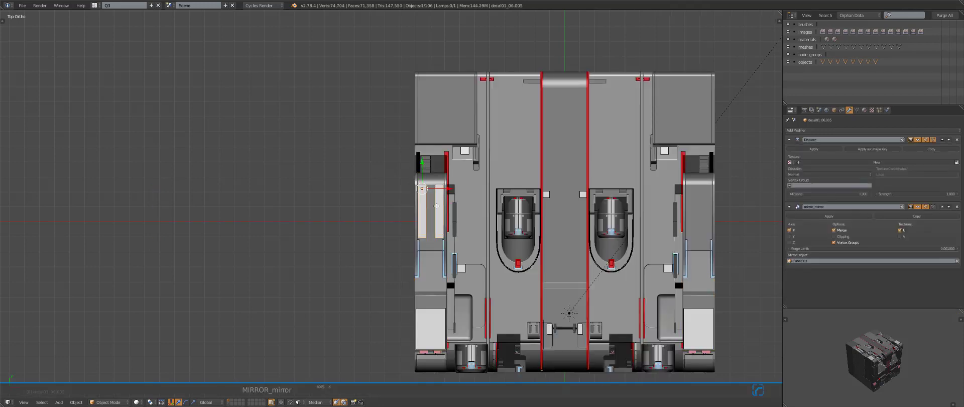
{"action": "right_click", "coordinate": [525, 136], "text": "shift"}
{"action": "key", "text": "alt+shift+x"}
{"action": "key", "text": "a"}
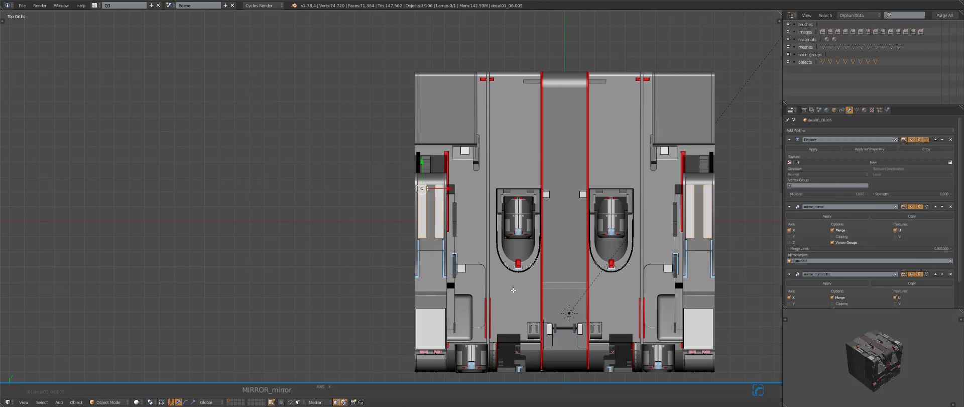
Duplicate a horizontal long decal, move the copy onto the rear part of the cube's top face, and rotate it 90°
{"action": "middle_click_drag", "start_coordinate": [513, 290], "coordinate": [449, 279]}
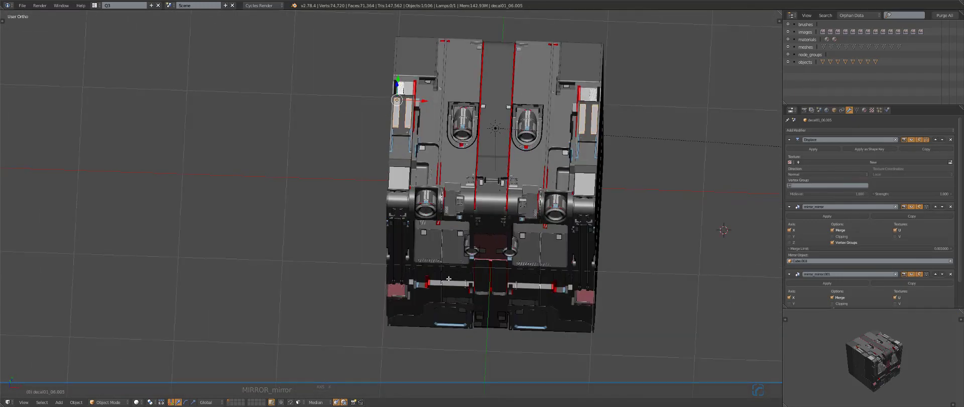
{"action": "key", "text": "shift+d"}
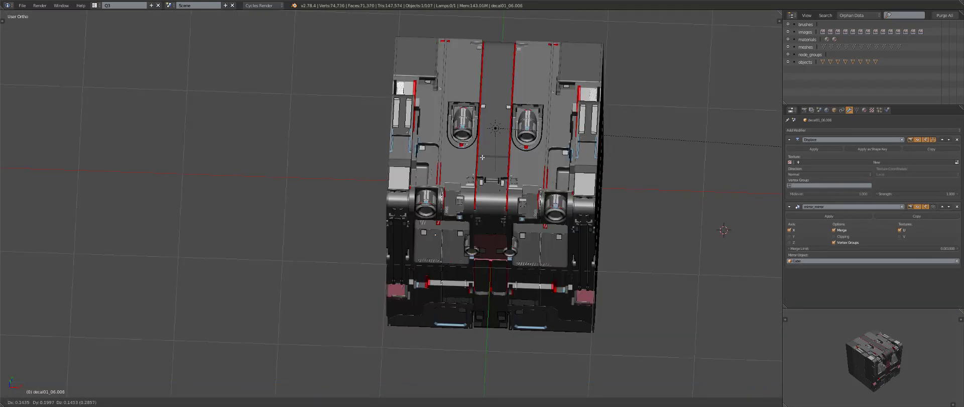
{"action": "left_click", "coordinate": [485, 84]}
{"action": "key", "text": "KP_7"}
{"action": "key", "text": "KP_Decimal"}
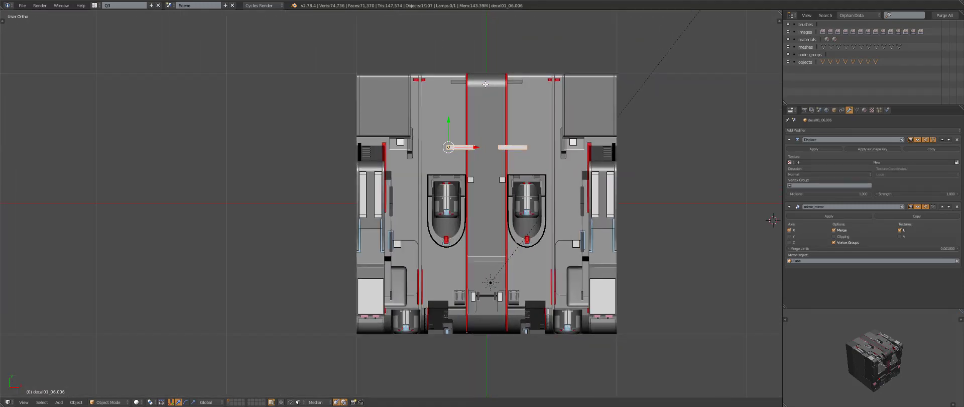
{"action": "scroll", "coordinate": [387, 177], "scroll_direction": "down", "scroll_amount": 3}
{"action": "type", "text": "r90"}
{"action": "key", "text": "Return"}
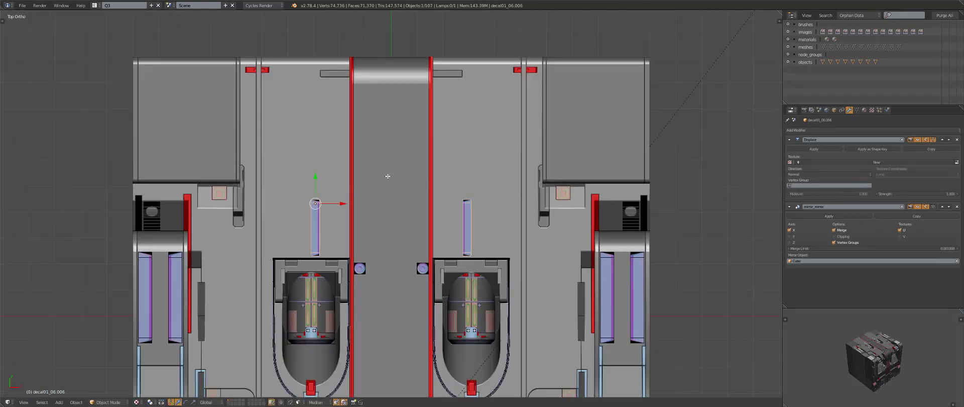
Enlarge the rotated decal and place it against the central red strip, behind the cylinder recess
{"action": "key", "text": "g"}
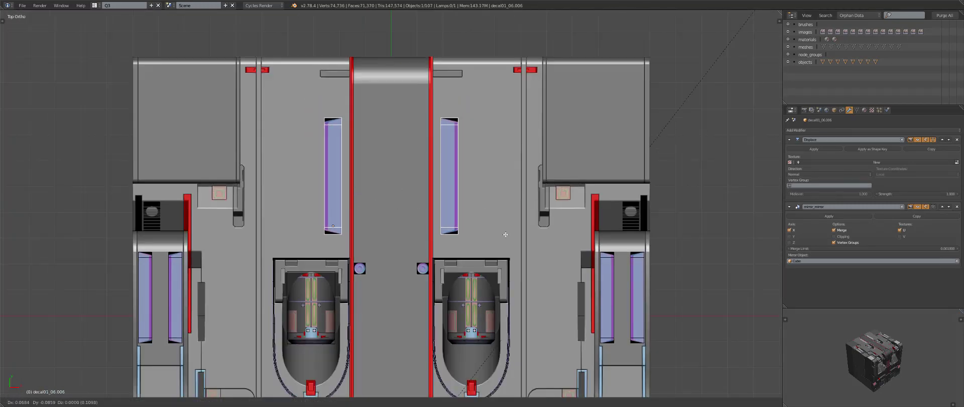
{"action": "left_click", "coordinate": [472, 213]}
{"action": "scroll", "coordinate": [471, 213], "scroll_direction": "down", "scroll_amount": 2}
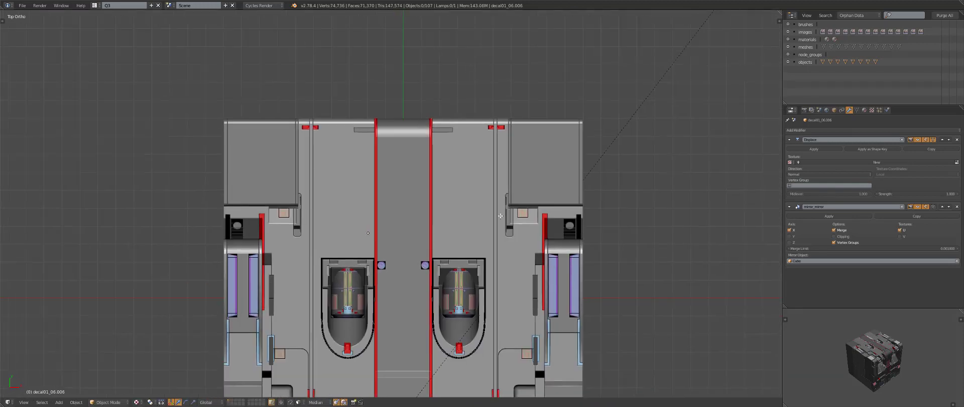
{"action": "key", "text": "z"}
{"action": "scroll", "coordinate": [494, 195], "scroll_direction": "up", "scroll_amount": 2}
{"action": "key", "text": "z"}
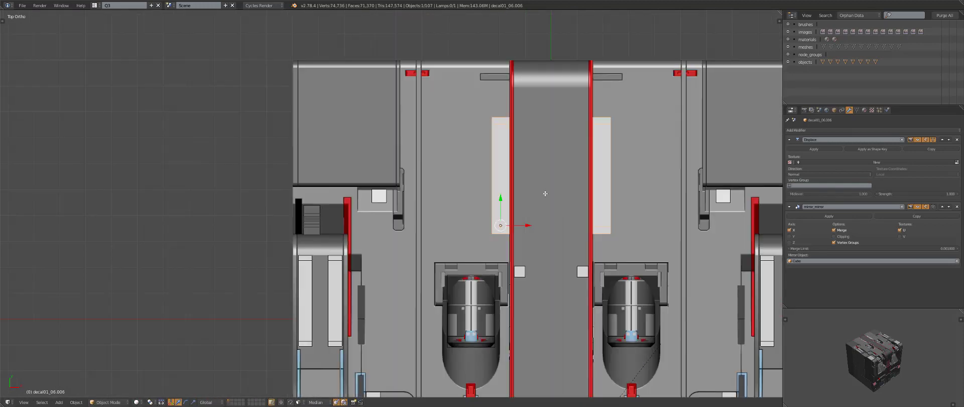
Duplicate the enlarged decal onto the rear corner block, alongside the block's inner edge
{"action": "key", "text": "shift+d"}
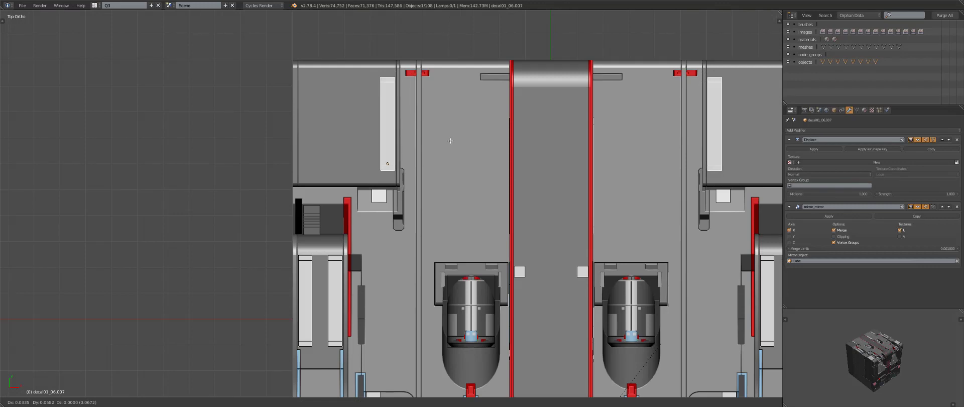
{"action": "left_click", "coordinate": [450, 140]}
{"action": "scroll", "coordinate": [412, 171], "scroll_direction": "up", "scroll_amount": 1}
Duplicate the small round decal beside the red strip and place the copy in the rear corner block's front outer corner
{"action": "right_click", "coordinate": [381, 199]}
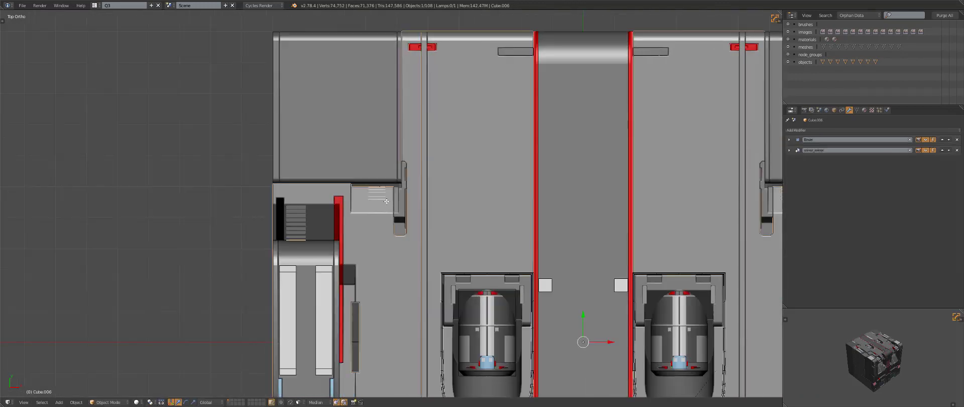
{"action": "right_click", "coordinate": [386, 201]}
{"action": "key", "text": "alt+z"}
{"action": "middle_click_drag", "start_coordinate": [375, 241], "coordinate": [417, 263], "text": "shift"}
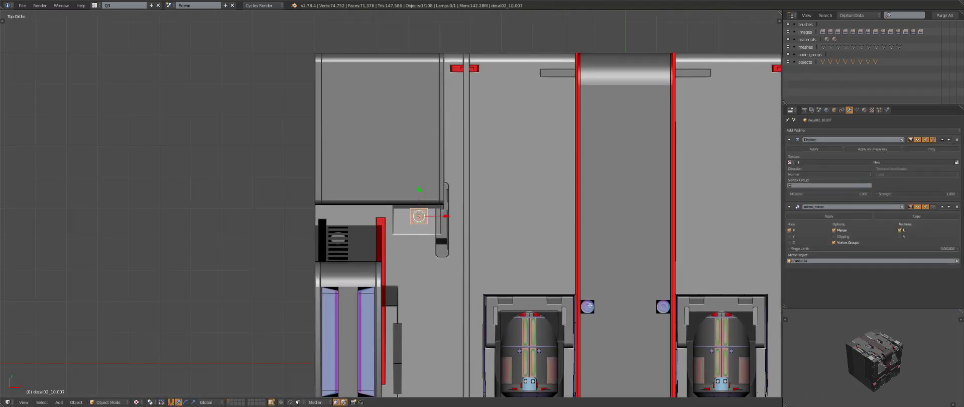
{"action": "right_click", "coordinate": [589, 305]}
{"action": "key", "text": "z"}
{"action": "key", "text": "z"}
{"action": "key", "text": "shift+d"}
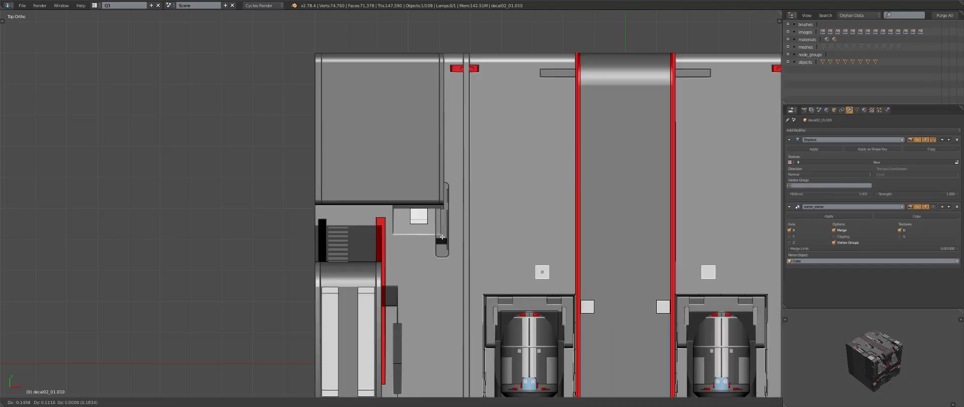
{"action": "left_click", "coordinate": [351, 202]}
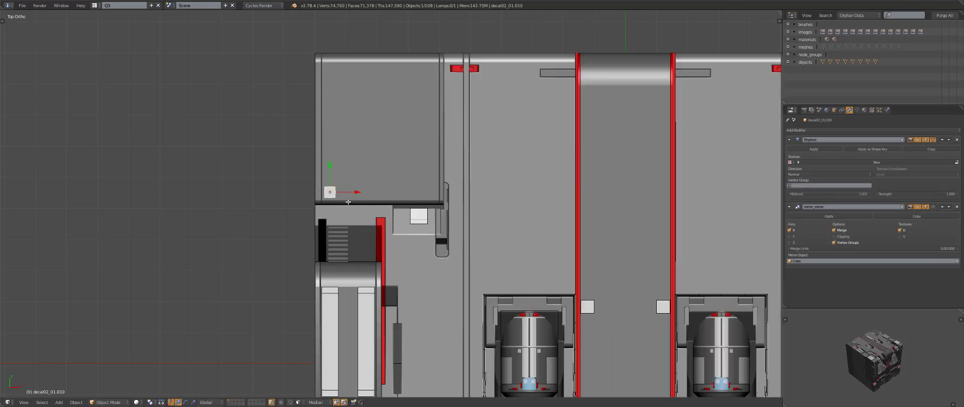
Duplicate that round decal along Y into the corner block's rear outer corner
{"action": "key", "text": "shift+d"}
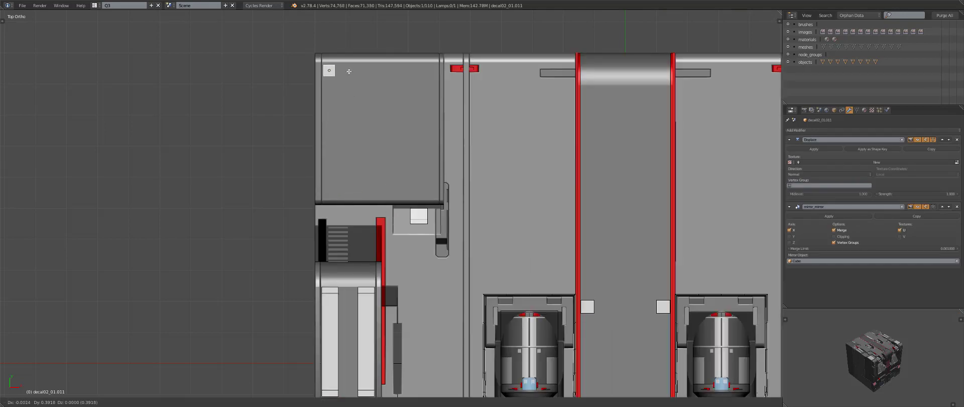
{"action": "left_click", "coordinate": [348, 71]}
{"action": "scroll", "coordinate": [493, 269], "scroll_direction": "down", "scroll_amount": 10}
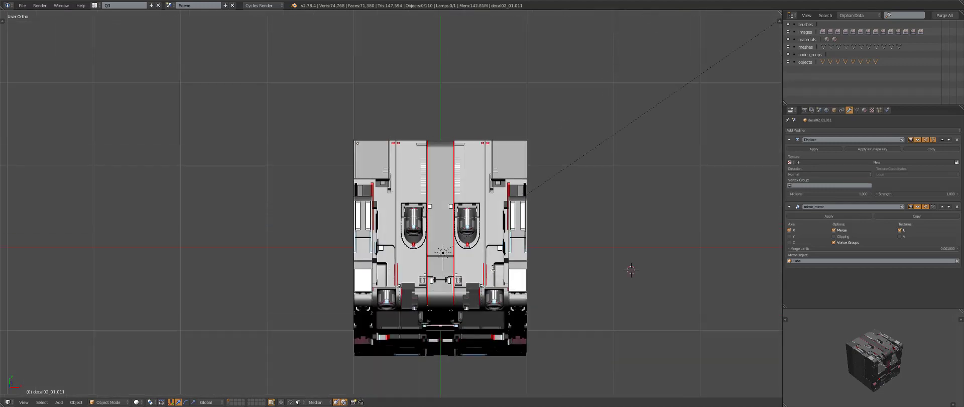
Insert the decal01_12 decal from the DECALmachine library and move it onto the rounded beam along the cube's upper front edge
{"action": "middle_click_drag", "start_coordinate": [493, 270], "coordinate": [433, 286]}
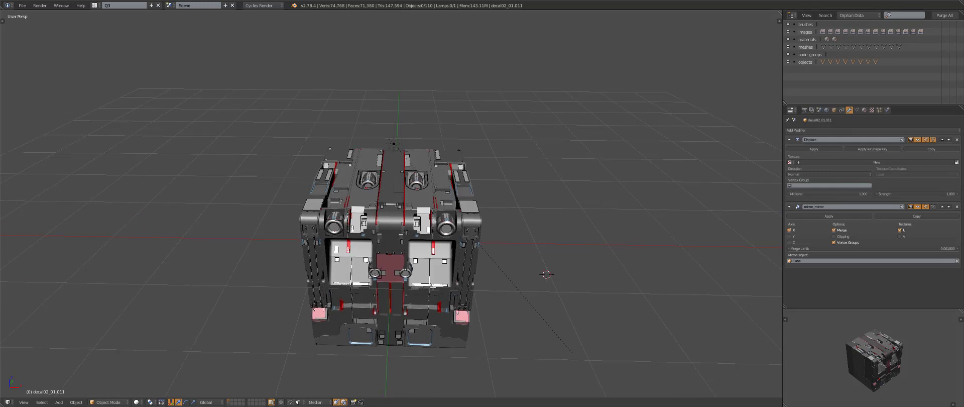
{"action": "scroll", "coordinate": [431, 287], "scroll_direction": "up", "scroll_amount": 3}
{"action": "key", "text": "d"}
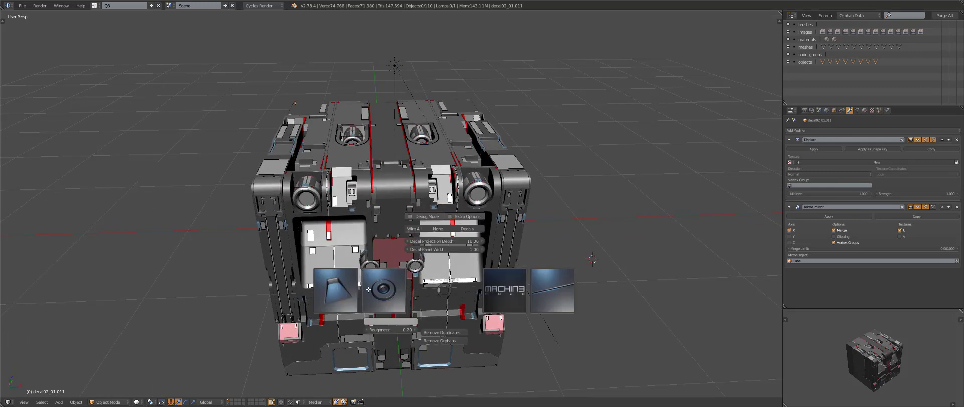
{"action": "left_click", "coordinate": [339, 289]}
{"action": "left_click", "coordinate": [336, 291]}
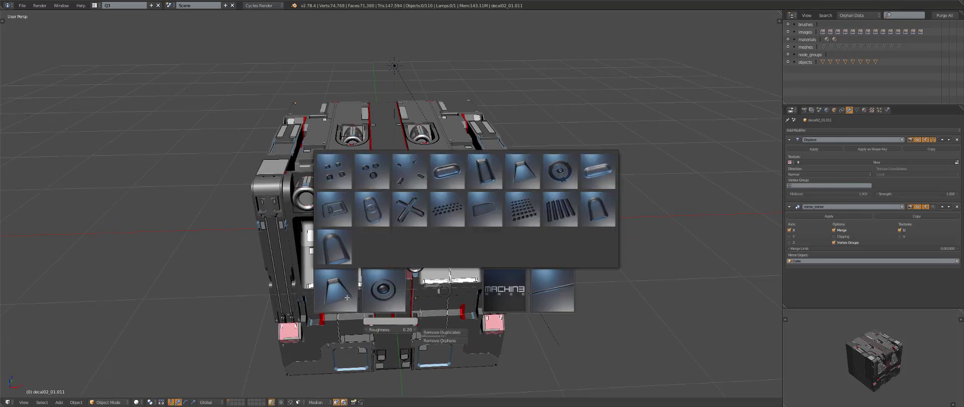
{"action": "left_click", "coordinate": [335, 290]}
{"action": "left_click", "coordinate": [451, 202]}
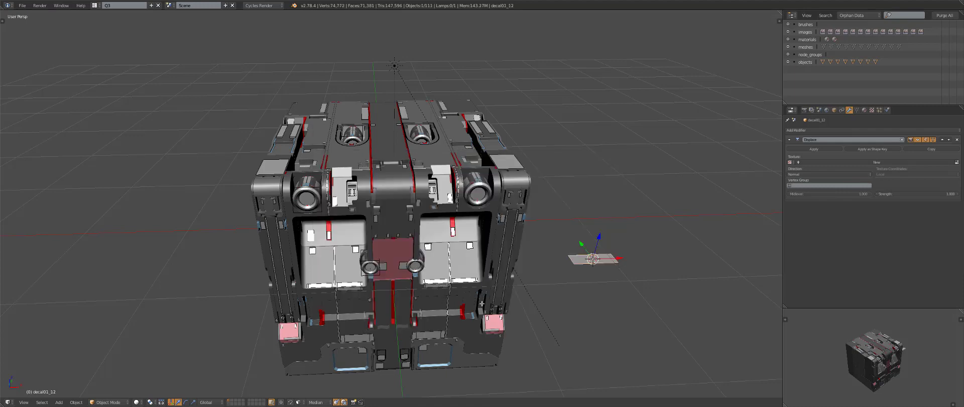
{"action": "left_click", "coordinate": [253, 224]}
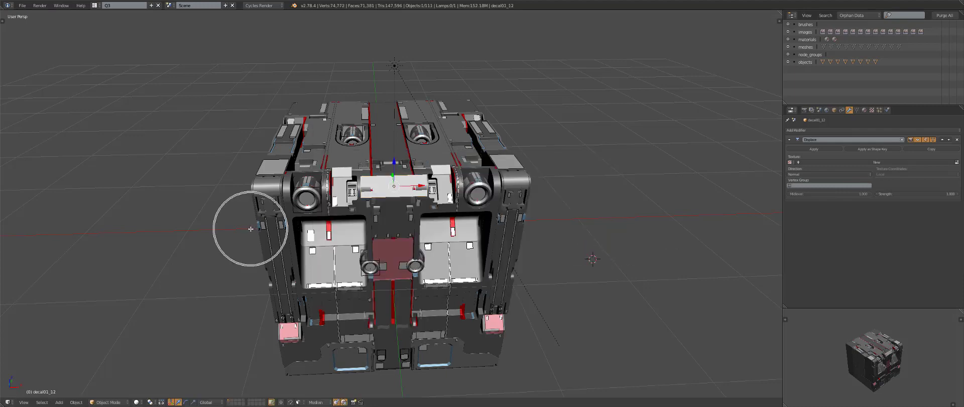
Rotate the new decal 90° about its local Z axis and scale it down to about half its size
{"action": "scroll", "coordinate": [425, 201], "scroll_direction": "up", "scroll_amount": 5}
{"action": "key", "text": "r"}
{"action": "key", "text": "z"}
{"action": "key", "text": "z"}
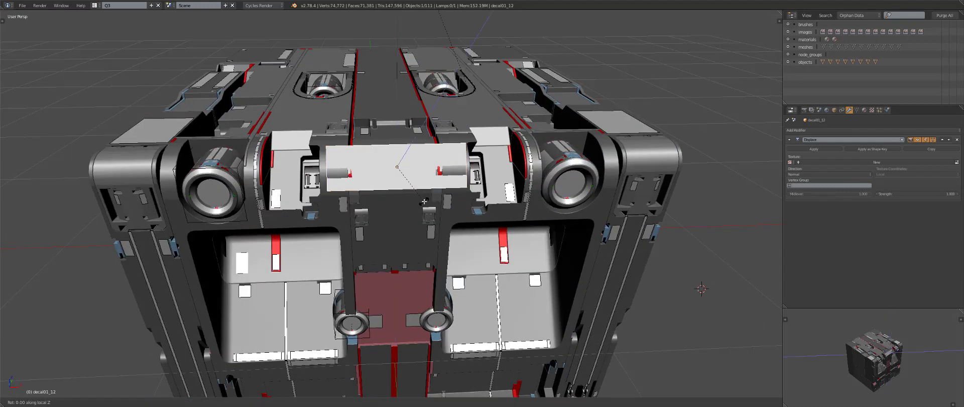
{"action": "type", "text": "90"}
{"action": "key", "text": "Return"}
{"action": "scroll", "coordinate": [424, 201], "scroll_direction": "up", "scroll_amount": 5}
{"action": "key", "text": "s"}
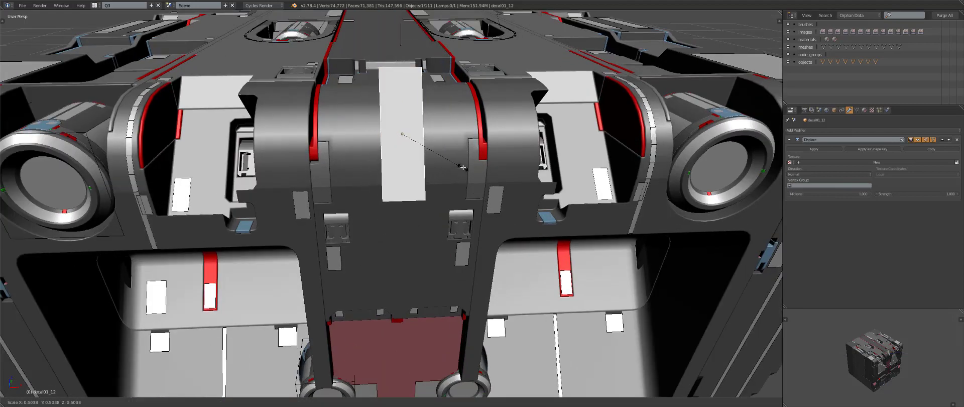
{"action": "left_click", "coordinate": [462, 167]}
Adjust the decal's size slightly in orthographic view and move it along X on the rounded beam, toward the nearer red strip
{"action": "middle_click_drag", "start_coordinate": [462, 167], "coordinate": [468, 203]}
{"action": "key", "text": "KP_5"}
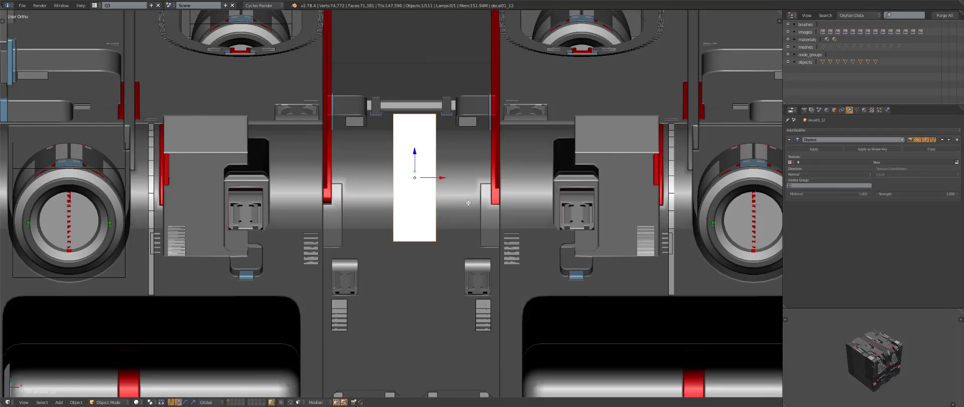
{"action": "scroll", "coordinate": [469, 203], "scroll_direction": "up", "scroll_amount": 5}
{"action": "key", "text": "s"}
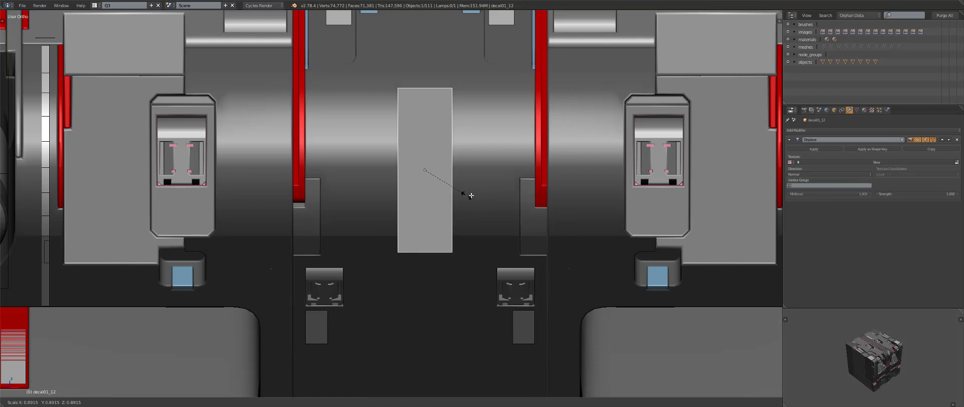
{"action": "left_click", "coordinate": [472, 194]}
{"action": "key", "text": "g"}
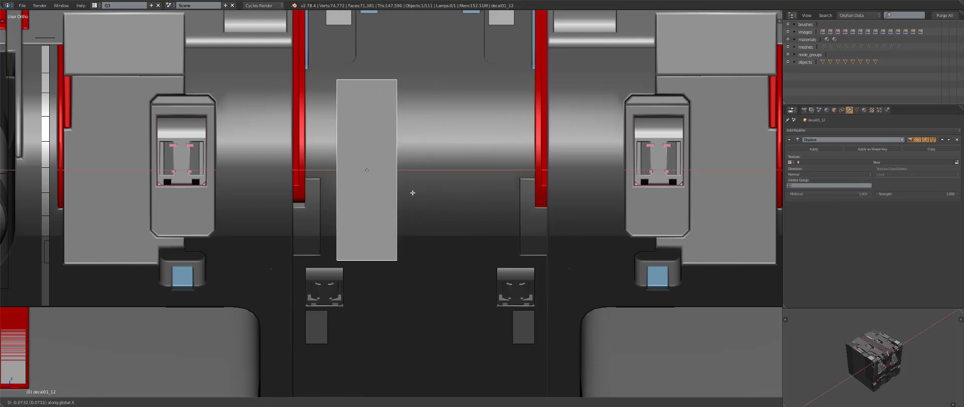
{"action": "left_click", "coordinate": [412, 190]}
Try to project the decal onto the rounded beam, inspect it in textured shading, and undo the projection
{"action": "right_click", "coordinate": [439, 167], "text": "shift"}
{"action": "key", "text": "d"}
{"action": "left_click", "coordinate": [388, 170]}
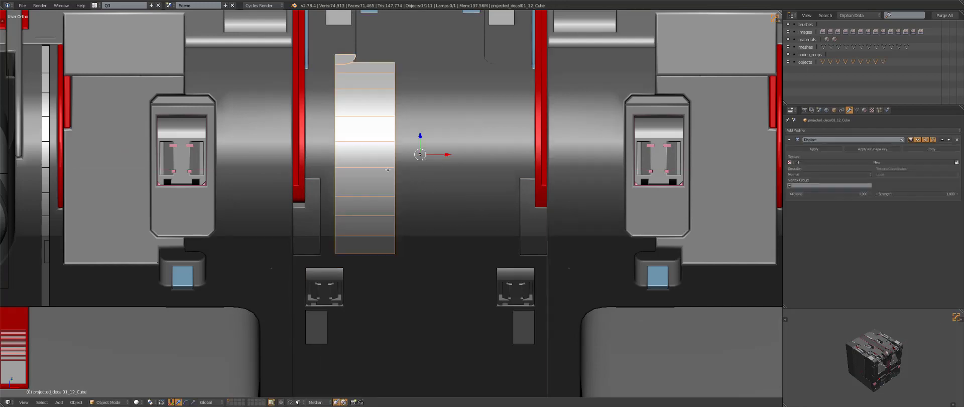
{"action": "scroll", "coordinate": [385, 170], "scroll_direction": "down", "scroll_amount": 1}
{"action": "right_click", "coordinate": [386, 170]}
{"action": "middle_click_drag", "start_coordinate": [386, 170], "coordinate": [483, 243]}
{"action": "key", "text": "alt+z"}
{"action": "key", "text": "ctrl+z"}
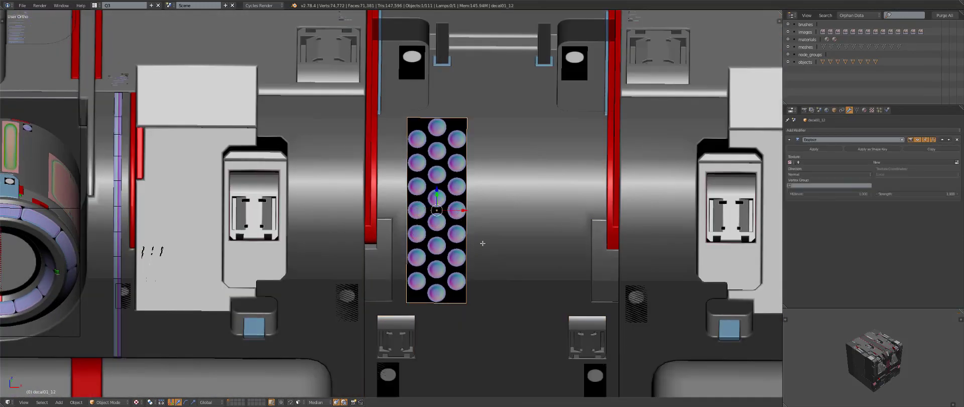
Scale the perforated decal down to about half its size and project it onto the rounded beam
{"action": "key", "text": "s"}
{"action": "left_click", "coordinate": [486, 223]}
{"action": "right_click", "coordinate": [485, 223], "text": "shift"}
{"action": "key", "text": "d"}
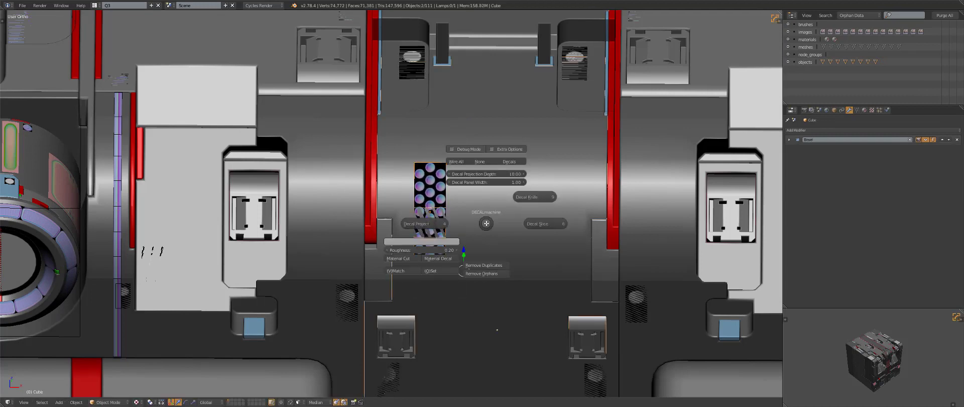
{"action": "left_click", "coordinate": [430, 209]}
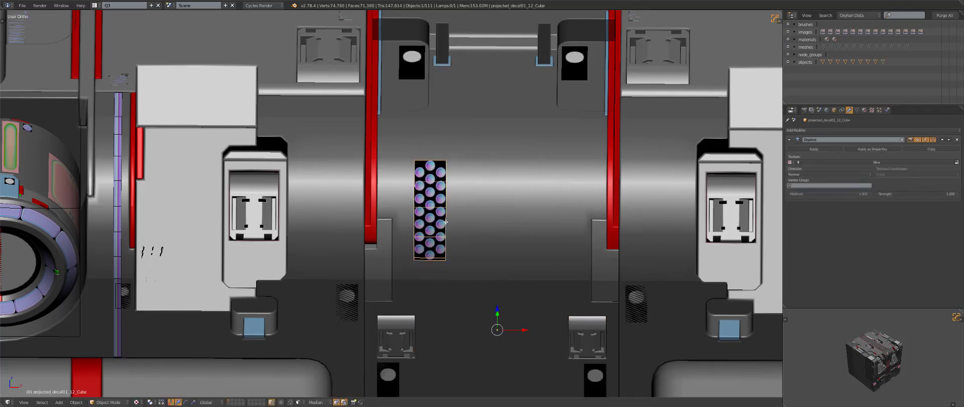
Mirror the projected perforated decal across X on the beam and preview the pair in rendered shading
{"action": "middle_click_drag", "start_coordinate": [446, 222], "coordinate": [490, 214]}
{"action": "key", "text": "alt+shift+x"}
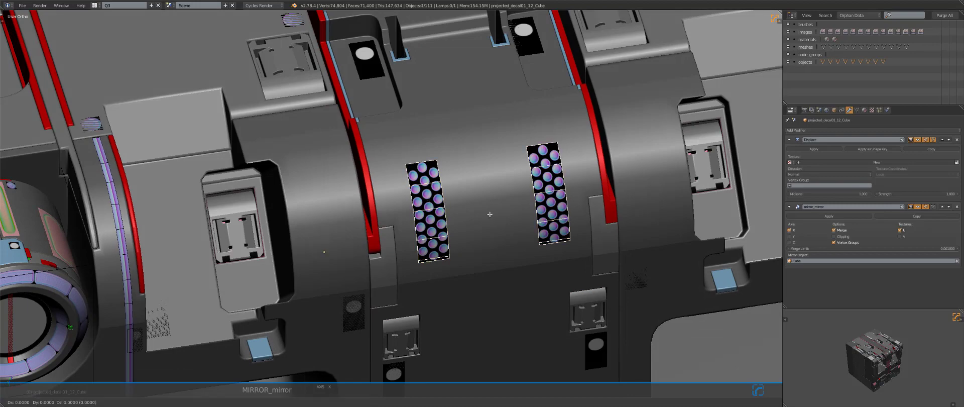
{"action": "key", "text": "x"}
{"action": "left_click", "coordinate": [478, 218]}
{"action": "middle_click_drag", "start_coordinate": [478, 217], "coordinate": [469, 224]}
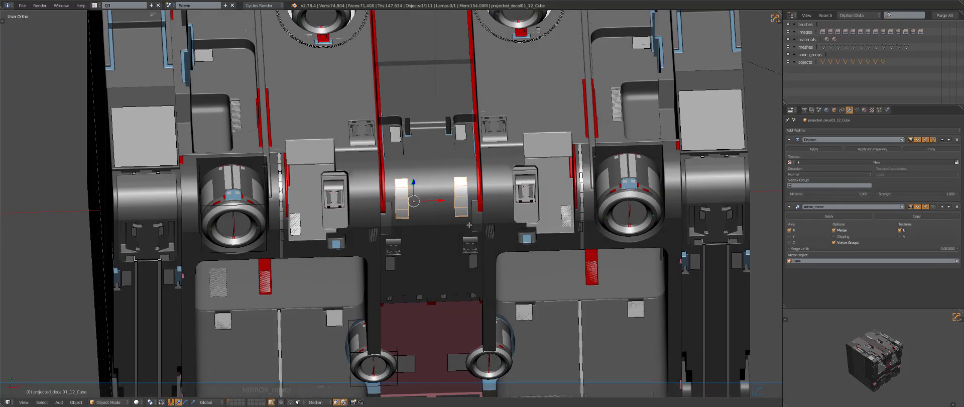
{"action": "key", "text": "shift+z"}
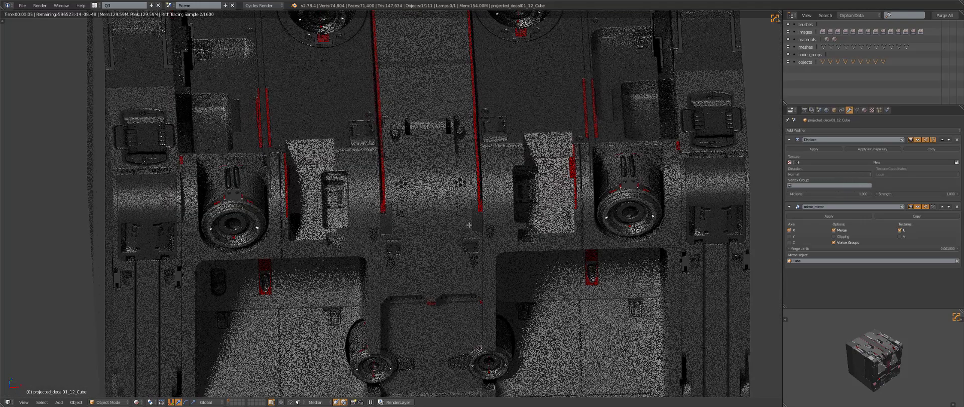
{"action": "scroll", "coordinate": [469, 224], "scroll_direction": "down", "scroll_amount": 6}
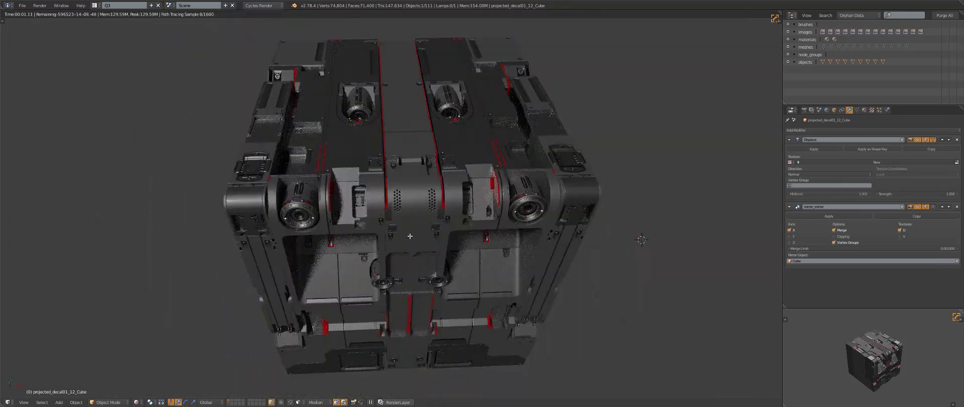
{"action": "key", "text": "shift+z"}
Duplicate the mirrored perforated decal, revert the copy to its flat source decal, and position it on the cube's rounded front corner block
{"action": "key", "text": "shift+d"}
{"action": "key", "text": "x"}
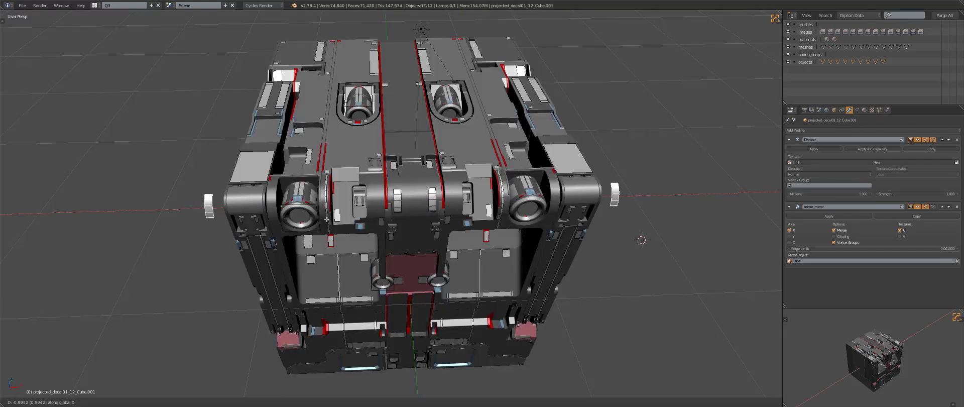
{"action": "left_click", "coordinate": [333, 219]}
{"action": "scroll", "coordinate": [333, 219], "scroll_direction": "up", "scroll_amount": 4}
{"action": "key", "text": "d"}
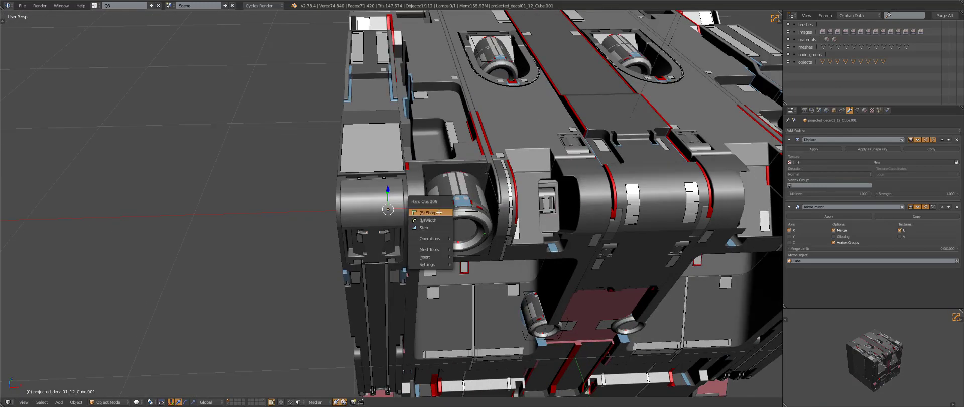
{"action": "left_click", "coordinate": [476, 192]}
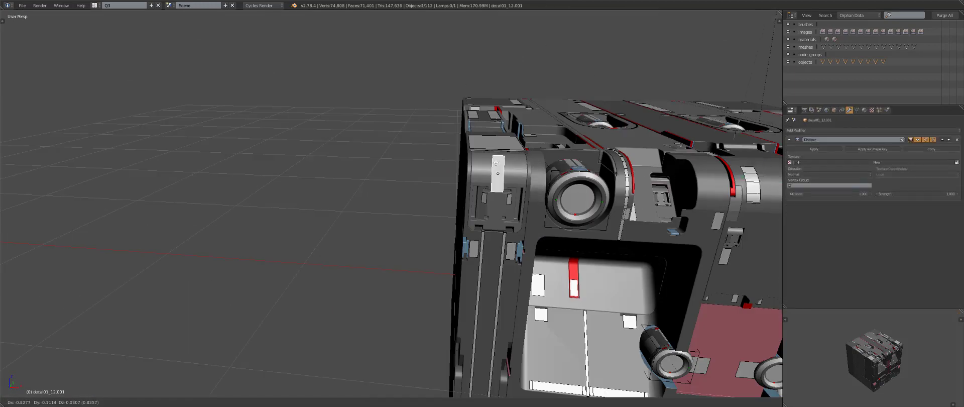
{"action": "key", "text": "g"}
{"action": "left_click", "coordinate": [500, 165]}
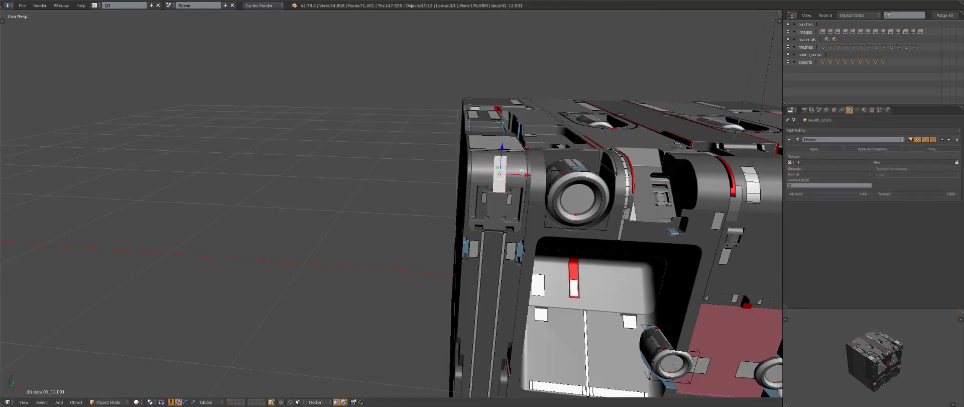
Try to project the flat perforated decal onto the rounded corner block, and undo the attempt
{"action": "scroll", "coordinate": [501, 166], "scroll_direction": "up", "scroll_amount": 3}
{"action": "right_click", "coordinate": [534, 208], "text": "shift"}
{"action": "key", "text": "d"}
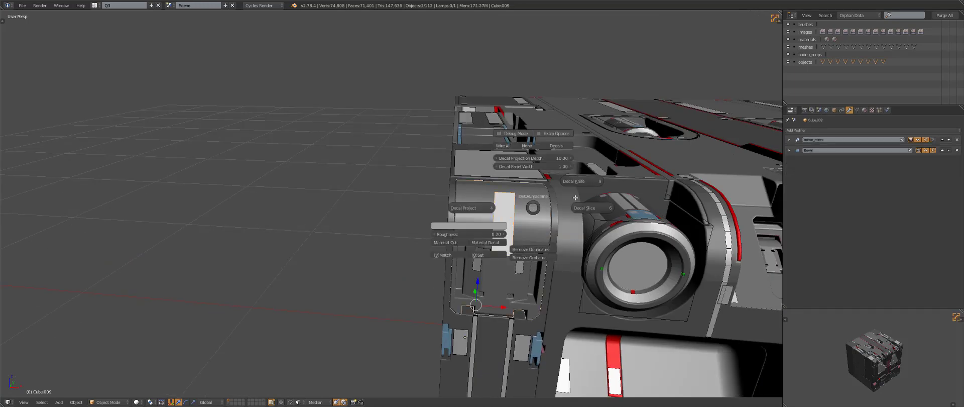
{"action": "left_click", "coordinate": [492, 205]}
{"action": "middle_click_drag", "start_coordinate": [511, 245], "coordinate": [516, 176]}
{"action": "scroll", "coordinate": [534, 223], "scroll_direction": "up", "scroll_amount": 3}
{"action": "key", "text": "a"}
{"action": "key", "text": "ctrl+z"}
{"action": "key", "text": "ctrl+z"}
{"action": "key", "text": "ctrl+z"}
Project the perforated decal onto the rounded corner block, mirror it across X, and move it along X toward the block's outer edge
{"action": "right_click", "coordinate": [559, 183], "text": "shift"}
{"action": "key", "text": "d"}
{"action": "left_click", "coordinate": [520, 181]}
{"action": "key", "text": "alt+shift+x"}
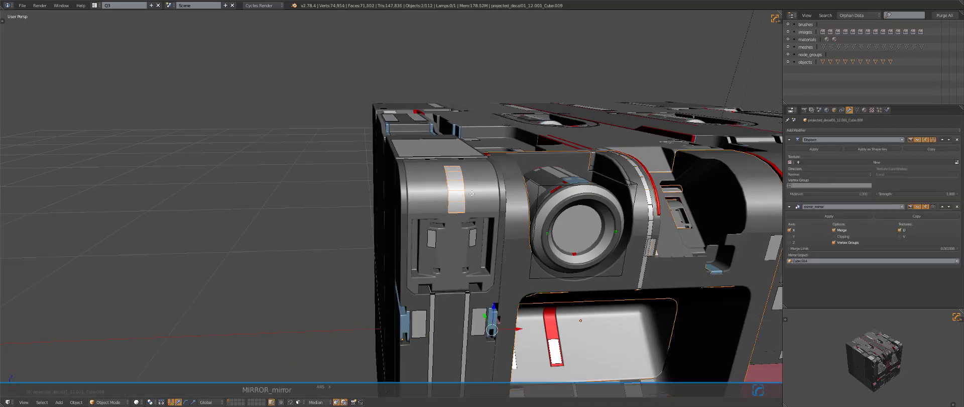
{"action": "key", "text": "g"}
{"action": "key", "text": "x"}
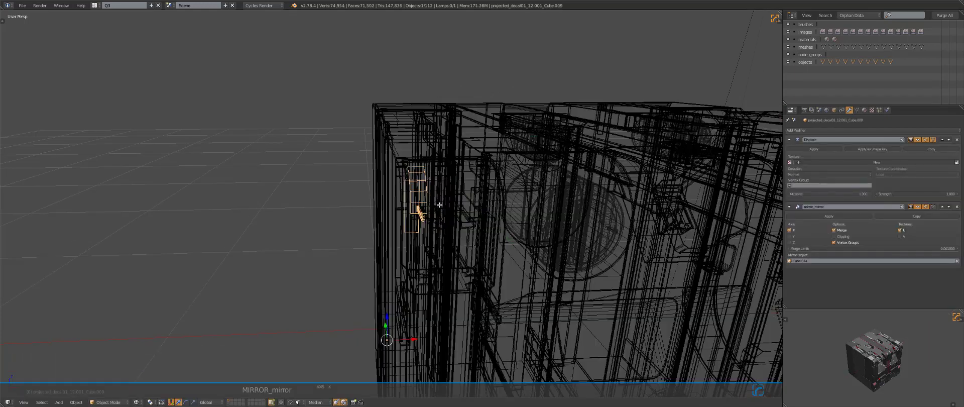
{"action": "left_click", "coordinate": [440, 206]}
Try to delete the linked vertices of the corner decal's mesh, and undo the deletion
{"action": "middle_click_drag", "start_coordinate": [440, 206], "coordinate": [440, 234]}
{"action": "key", "text": "alt+z"}
{"action": "scroll", "coordinate": [437, 201], "scroll_direction": "up", "scroll_amount": 4}
{"action": "key", "text": "Tab"}
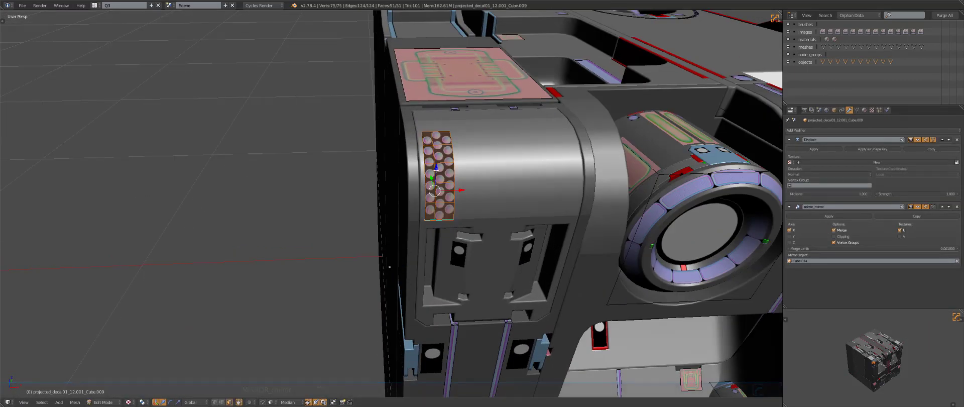
{"action": "key", "text": "a"}
{"action": "key", "text": "l"}
{"action": "key", "text": "x"}
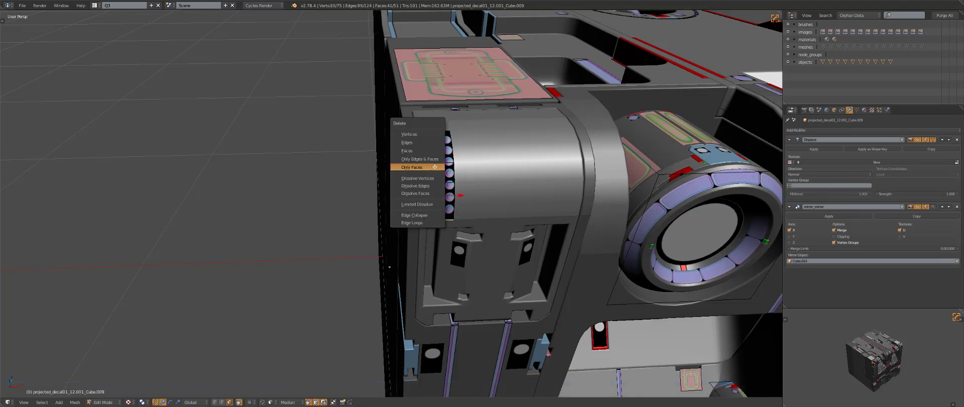
{"action": "left_click", "coordinate": [434, 134]}
{"action": "key", "text": "Tab"}
{"action": "scroll", "coordinate": [465, 155], "scroll_direction": "down", "scroll_amount": 2}
{"action": "scroll", "coordinate": [464, 155], "scroll_direction": "up", "scroll_amount": 2}
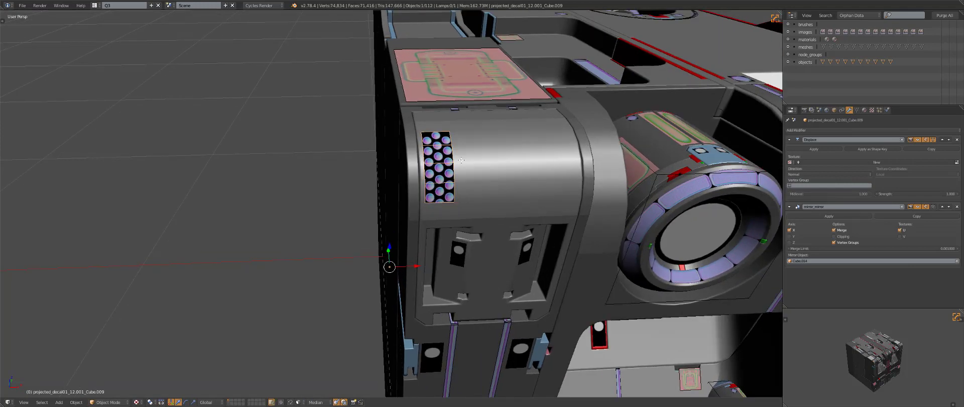
{"action": "key", "text": "Tab"}
{"action": "key", "text": "ctrl+z"}
Lasso the stray projected geometry of the corner decal in wireframe vertex mode and delete its vertices
{"action": "scroll", "coordinate": [475, 205], "scroll_direction": "up", "scroll_amount": 2}
{"action": "key", "text": "z"}
{"action": "middle_click_drag", "start_coordinate": [474, 205], "coordinate": [500, 193]}
{"action": "key", "text": "ctrl+Tab"}
{"action": "left_click", "coordinate": [606, 215]}
{"action": "key", "text": "a"}
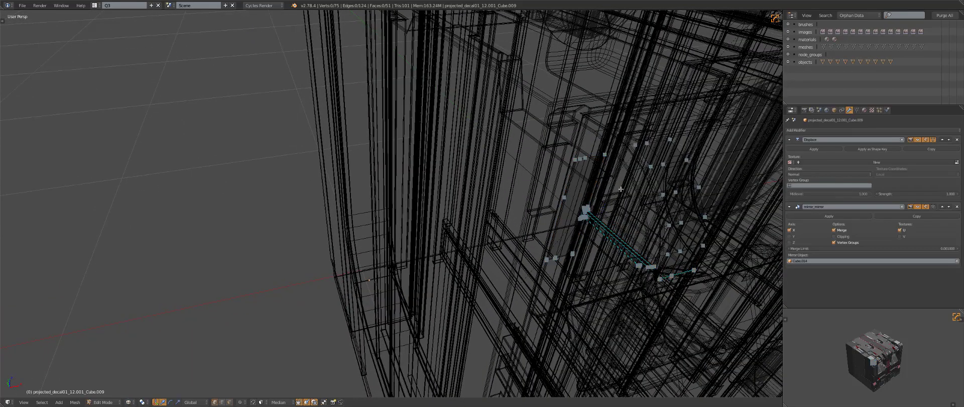
{"action": "mouse_move", "coordinate": [612, 140]}
{"action": "left_mouse_down", "text": "ctrl"}
{"action": "mouse_move", "coordinate": [502, 231]}
{"action": "mouse_move", "coordinate": [602, 306]}
{"action": "mouse_move", "coordinate": [659, 270]}
{"action": "left_mouse_up", "text": "ctrl"}
{"action": "key", "text": "x"}
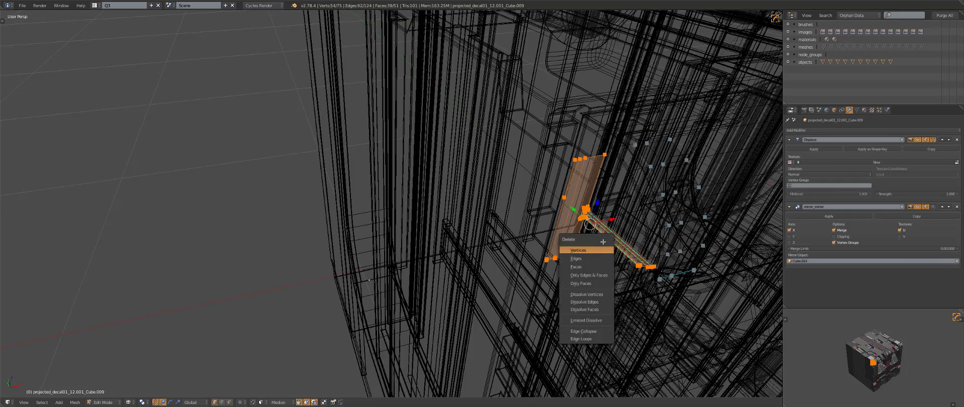
{"action": "left_click", "coordinate": [603, 251]}
{"action": "key", "text": "z"}
{"action": "key", "text": "Tab"}
Examine the whole cube from the front in rendered shading
{"action": "middle_click_drag", "start_coordinate": [602, 250], "coordinate": [420, 247]}
{"action": "scroll", "coordinate": [466, 264], "scroll_direction": "down", "scroll_amount": 3}
{"action": "scroll", "coordinate": [465, 264], "scroll_direction": "down", "scroll_amount": 2}
{"action": "middle_click_drag", "start_coordinate": [421, 247], "coordinate": [421, 254]}
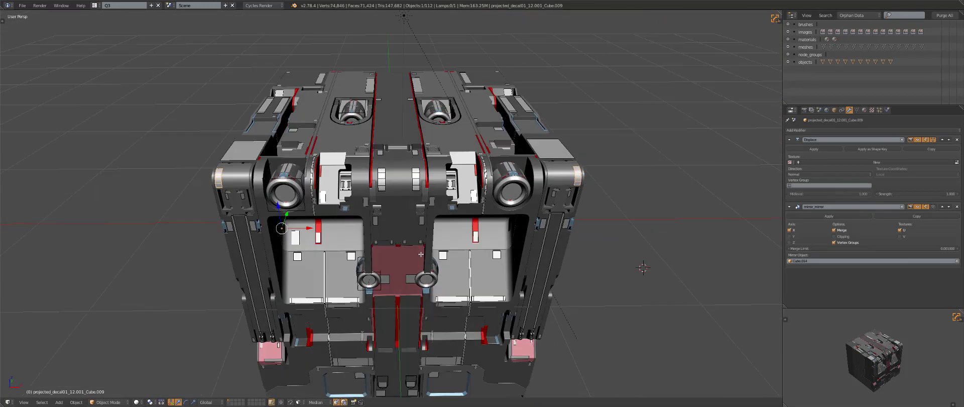
{"action": "key", "text": "shift+z"}
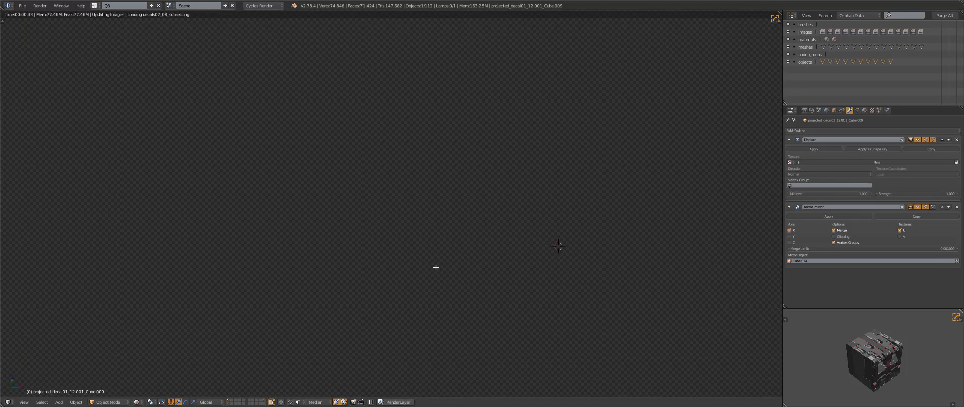
{"action": "scroll", "coordinate": [436, 267], "scroll_direction": "down", "scroll_amount": 2}
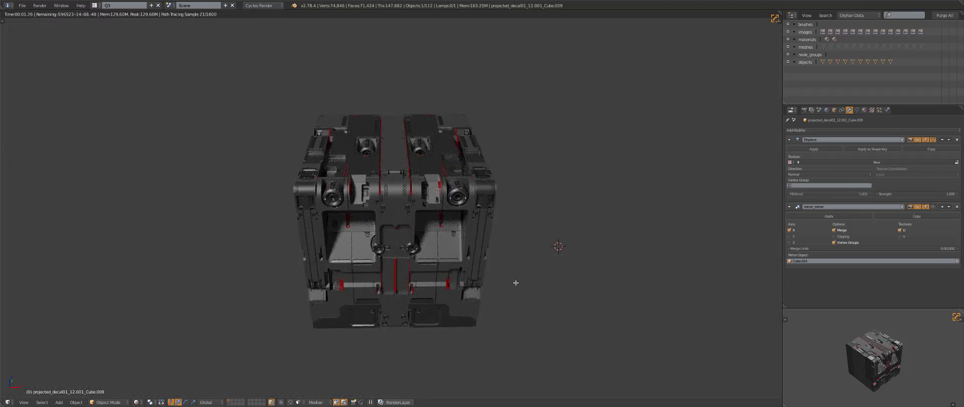
{"action": "middle_click_drag", "start_coordinate": [516, 282], "coordinate": [515, 281]}
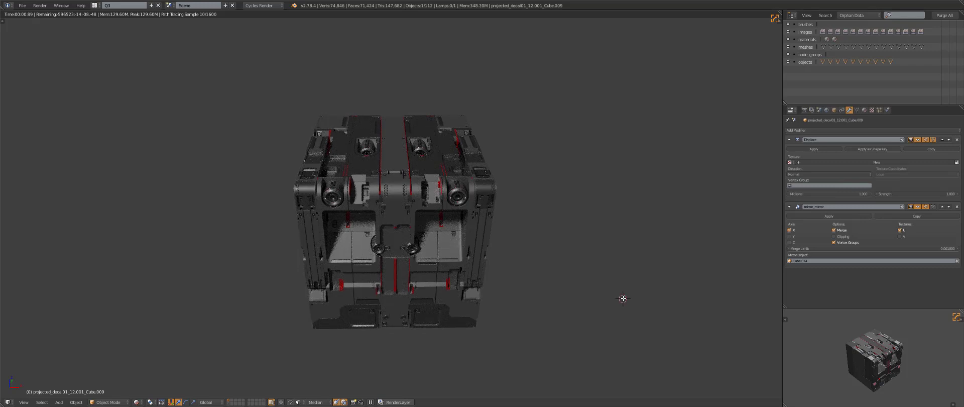
{"action": "key", "text": "shift+z"}
Insert the info01_52 decal from the DECALmachine info library and move it to the cube's lower front corner
{"action": "key", "text": "d"}
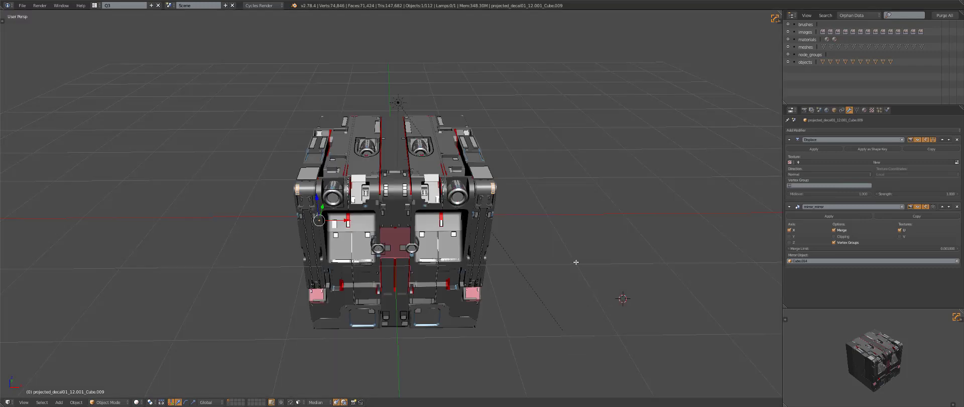
{"action": "key", "text": "a"}
{"action": "key", "text": "d"}
{"action": "left_click", "coordinate": [631, 269]}
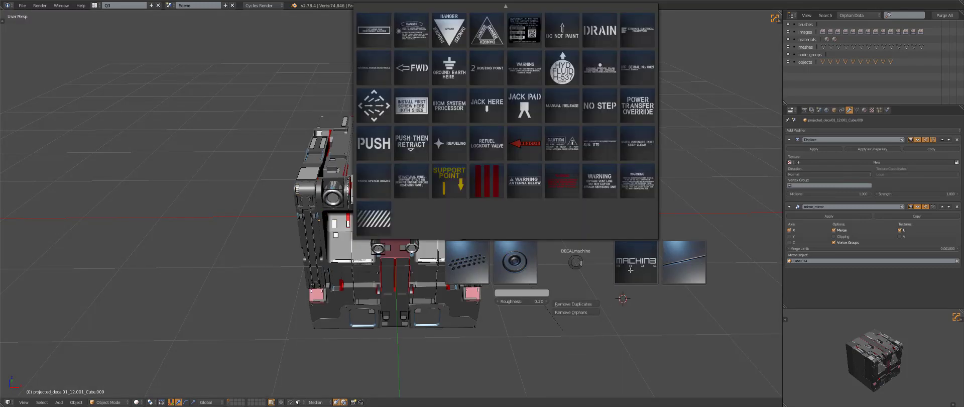
{"action": "left_click", "coordinate": [531, 178]}
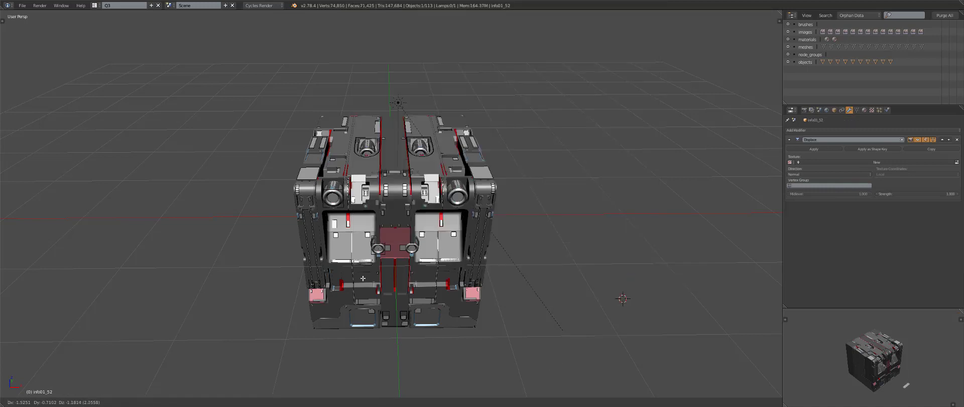
{"action": "key", "text": "g"}
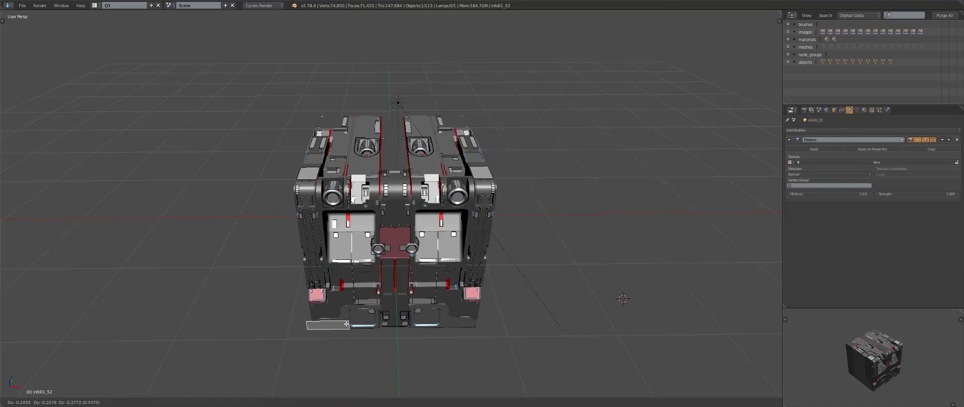
{"action": "left_click", "coordinate": [347, 324]}
Scale down the info01_52 decal and position it on the lower front corner panel beside the octagonal recess
{"action": "key", "text": "KP_1"}
{"action": "key", "text": "KP_Decimal"}
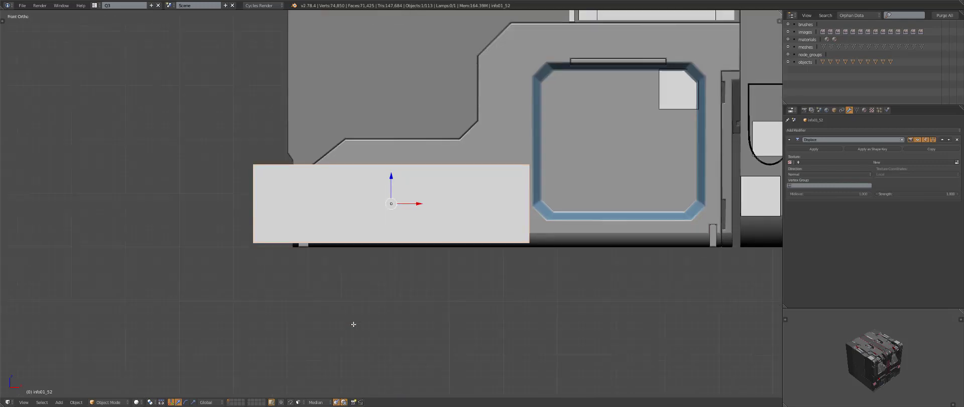
{"action": "key", "text": "g"}
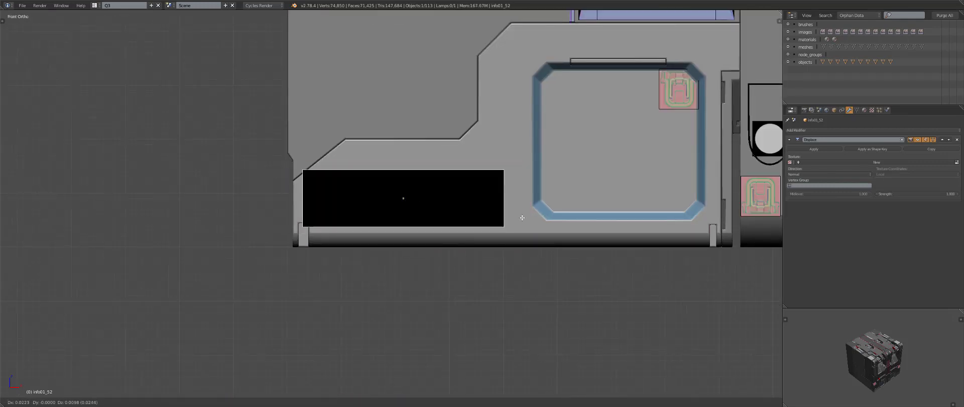
{"action": "left_click", "coordinate": [530, 217]}
{"action": "key", "text": "g"}
{"action": "left_click", "coordinate": [542, 216]}
{"action": "scroll", "coordinate": [541, 217], "scroll_direction": "down", "scroll_amount": 1}
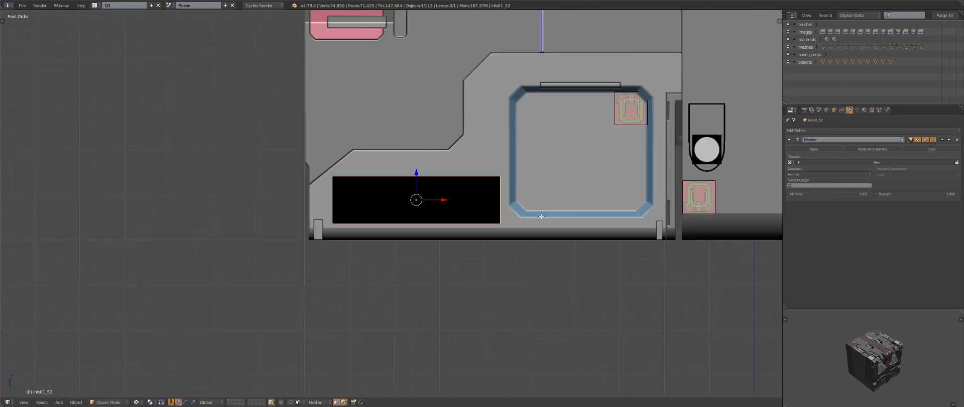
Insert the INSTALL FIRST SCREW HERE BOTH SIDES decal (info01_33) and move it over the cube's upper front recess
{"action": "key", "text": "KP_5"}
{"action": "scroll", "coordinate": [541, 216], "scroll_direction": "down", "scroll_amount": 3}
{"action": "scroll", "coordinate": [469, 221], "scroll_direction": "up", "scroll_amount": 2}
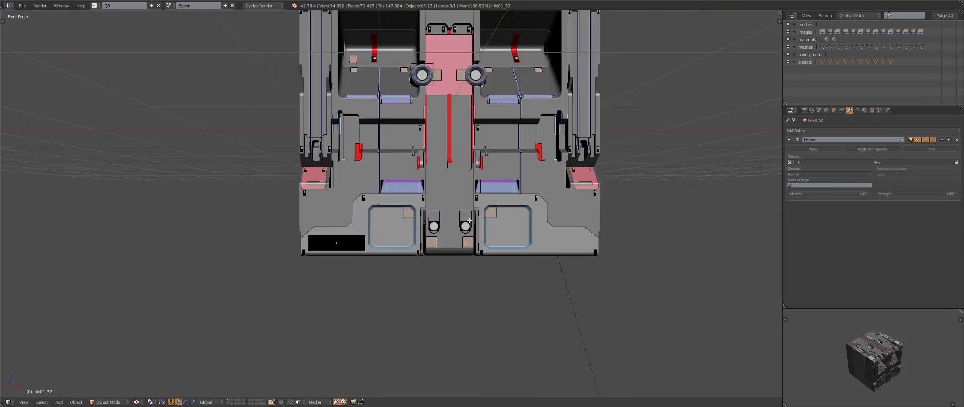
{"action": "scroll", "coordinate": [469, 220], "scroll_direction": "up", "scroll_amount": 2}
{"action": "key", "text": "d"}
{"action": "left_click", "coordinate": [503, 255]}
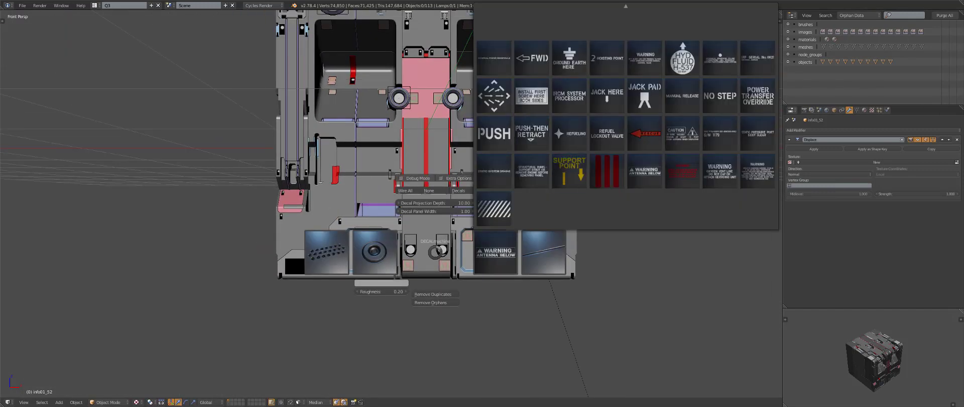
{"action": "left_click", "coordinate": [525, 99]}
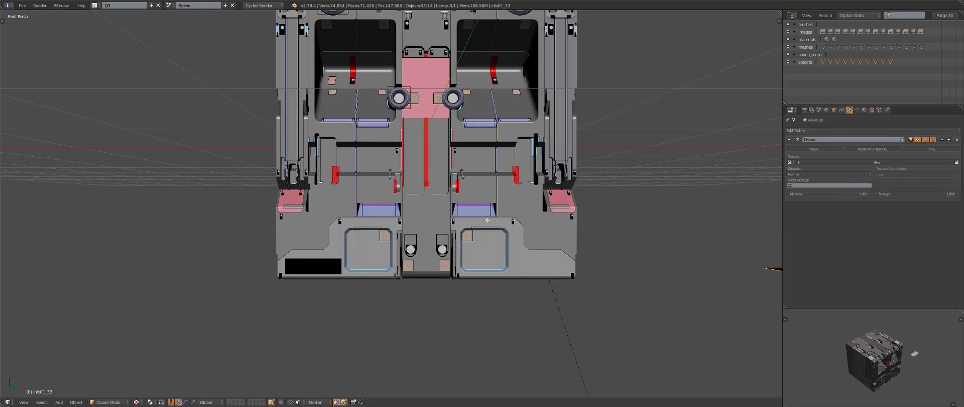
{"action": "key", "text": "g"}
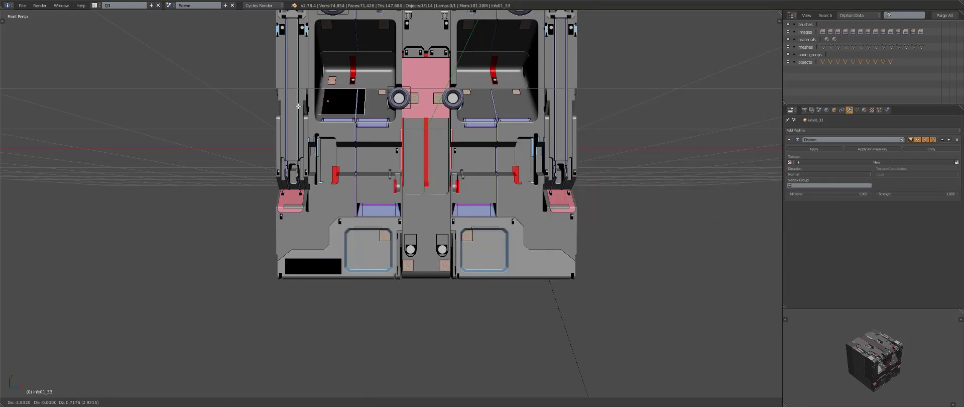
{"action": "left_click", "coordinate": [321, 112]}
Move the info01_33 decal to the upper part of the central red front panel and scale it to the panel's width
{"action": "middle_click_drag", "start_coordinate": [326, 113], "coordinate": [368, 198], "text": "shift"}
{"action": "scroll", "coordinate": [374, 198], "scroll_direction": "up", "scroll_amount": 2}
{"action": "key", "text": "g"}
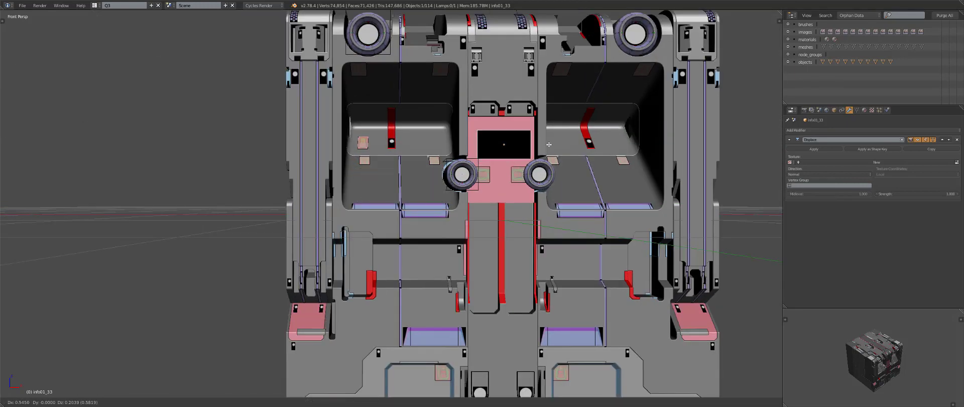
{"action": "left_click", "coordinate": [546, 135]}
{"action": "key", "text": "s"}
{"action": "left_click", "coordinate": [557, 151]}
{"action": "key", "text": "g"}
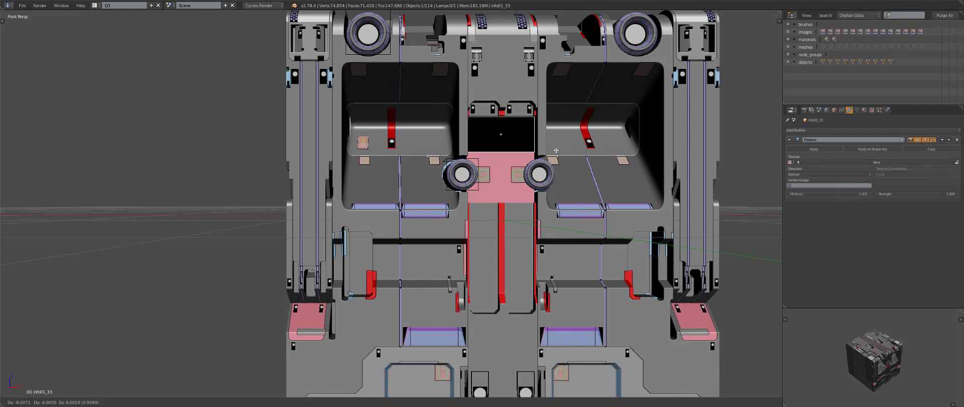
{"action": "left_click", "coordinate": [556, 150]}
{"action": "key", "text": "s"}
{"action": "left_click", "coordinate": [554, 149]}
{"action": "key", "text": "a"}
{"action": "scroll", "coordinate": [554, 149], "scroll_direction": "down", "scroll_amount": 3}
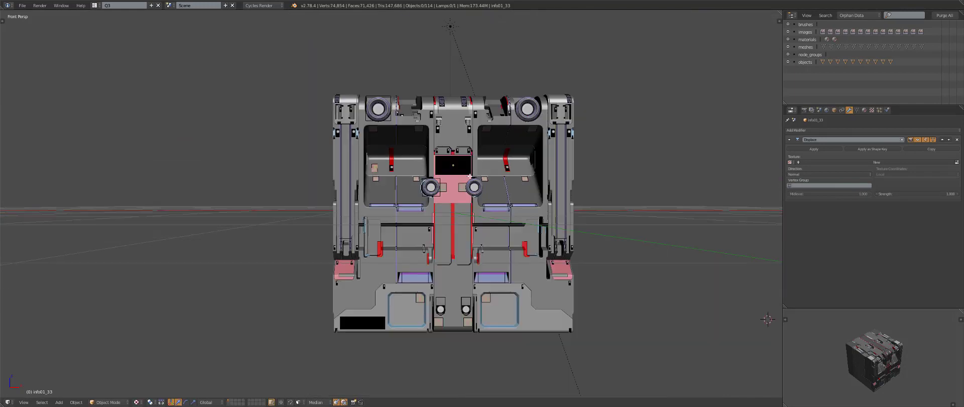
Insert the MACHIN3 logo decal (info01_00) and place it on the cube's top face near the front edge
{"action": "middle_click_drag", "start_coordinate": [554, 149], "coordinate": [414, 210]}
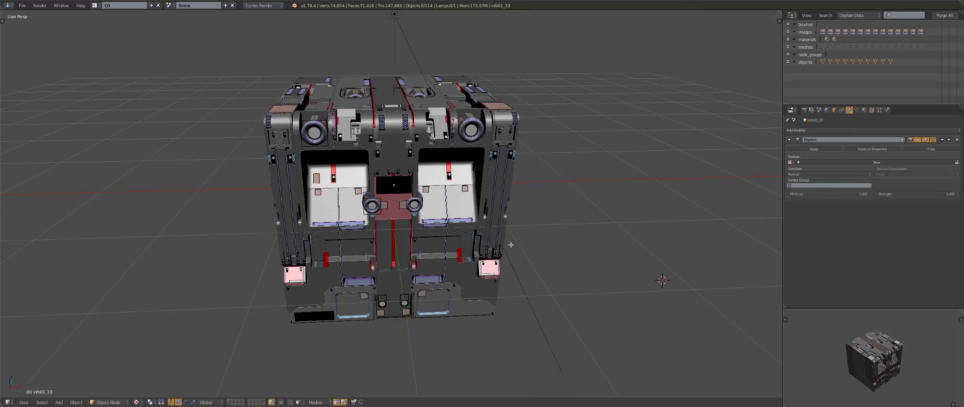
{"action": "key", "text": "d"}
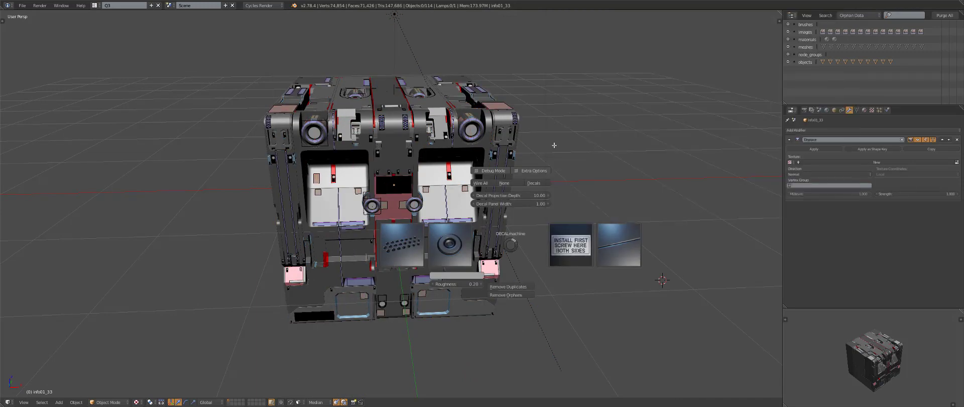
{"action": "left_click", "coordinate": [568, 231]}
{"action": "scroll", "coordinate": [572, 68], "scroll_direction": "up", "scroll_amount": 3}
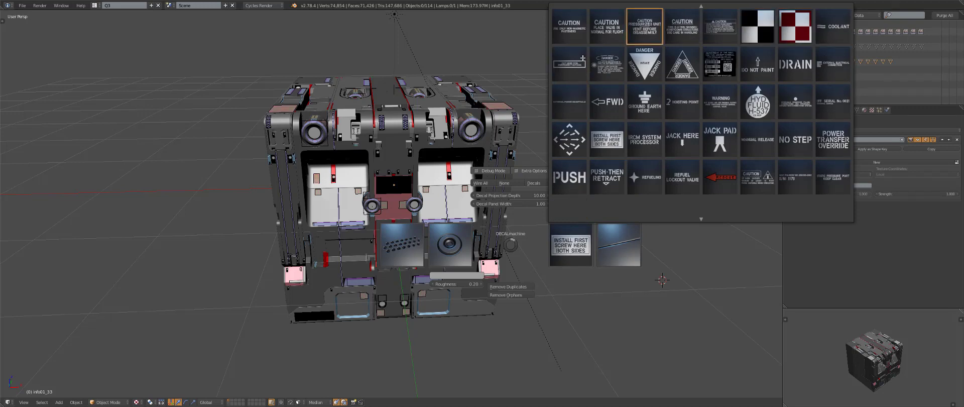
{"action": "scroll", "coordinate": [583, 59], "scroll_direction": "up", "scroll_amount": 1}
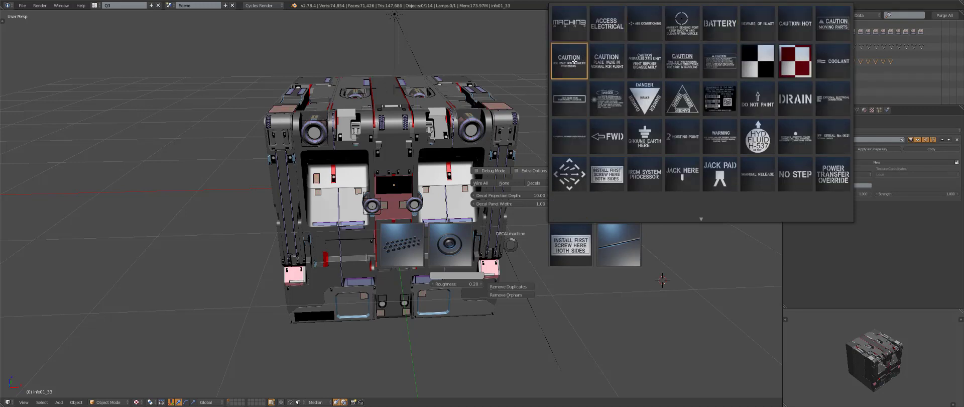
{"action": "left_click", "coordinate": [575, 42]}
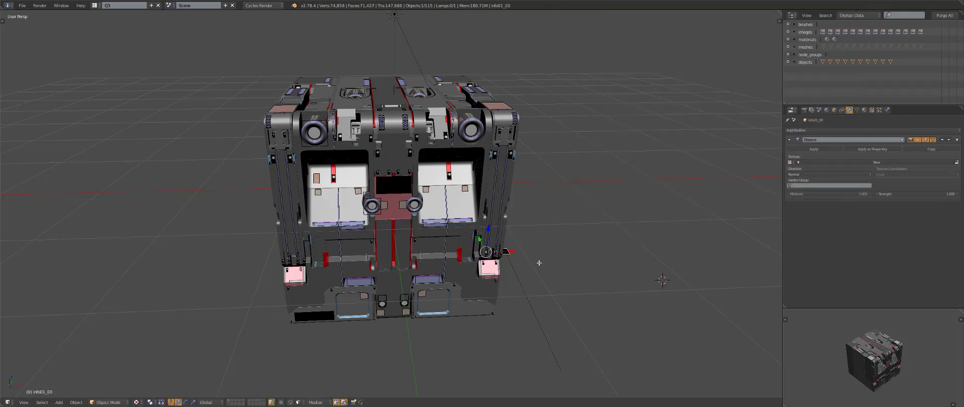
{"action": "middle_click_drag", "start_coordinate": [429, 106], "coordinate": [430, 166]}
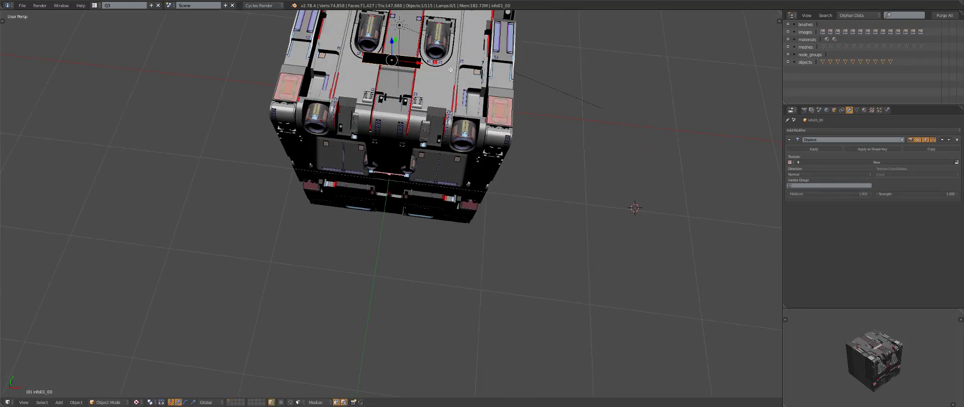
{"action": "scroll", "coordinate": [431, 165], "scroll_direction": "up", "scroll_amount": 3}
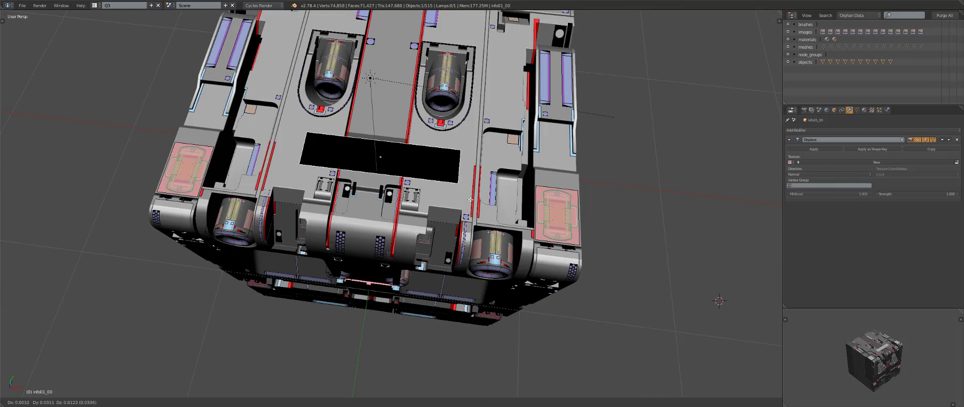
{"action": "left_click", "coordinate": [463, 192]}
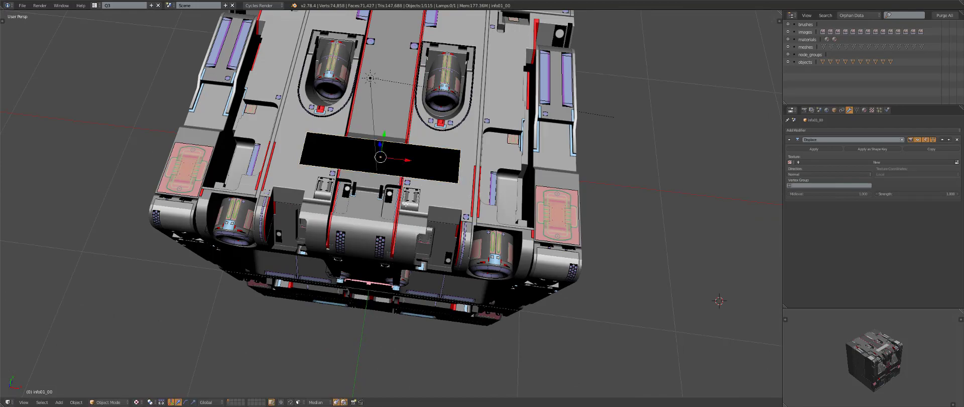
Preview the MACHIN3 decal in rendered shading and nudge it across the central strip of the top face
{"action": "key", "text": "shift+z"}
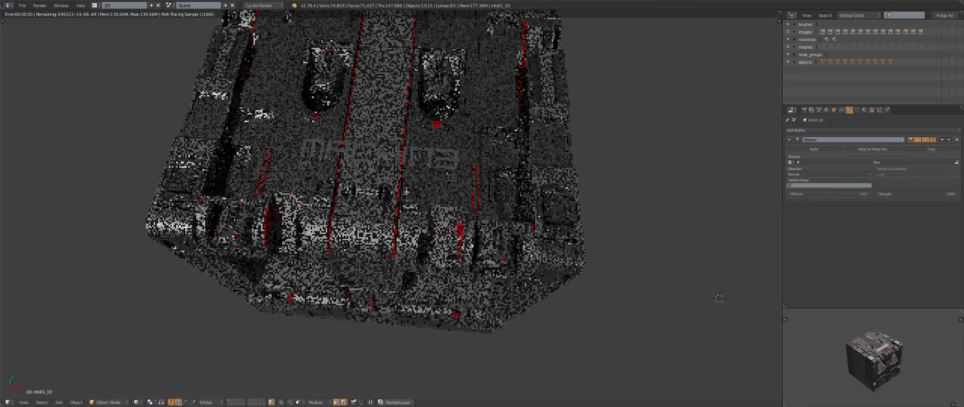
{"action": "key", "text": "shift+z"}
{"action": "mouse_move", "coordinate": [406, 191]}
{"action": "middle_mouse_down"}
{"action": "mouse_move", "coordinate": [425, 182]}
{"action": "mouse_move", "coordinate": [437, 224]}
{"action": "middle_mouse_up"}
{"action": "scroll", "coordinate": [437, 225], "scroll_direction": "up", "scroll_amount": 2}
{"action": "key", "text": "g"}
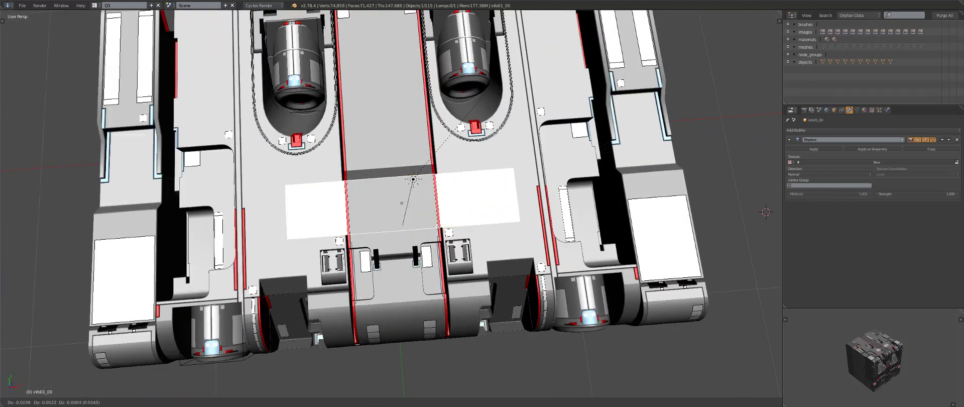
{"action": "left_click", "coordinate": [437, 224]}
{"action": "key", "text": "c"}
{"action": "middle_click_drag", "start_coordinate": [496, 171], "coordinate": [504, 248]}
Rotate the MACHIN3 decal 90° in top view and move it onto the central strip between the red lines
{"action": "key", "text": "KP_7"}
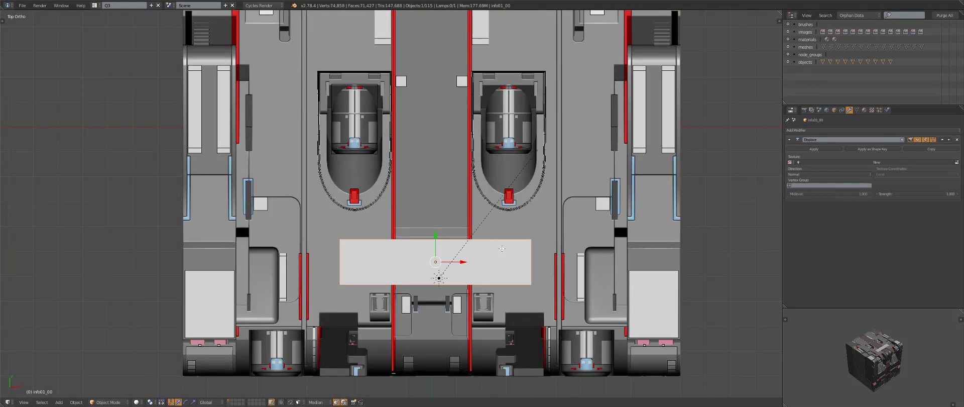
{"action": "key", "text": "r"}
{"action": "key", "text": "9"}
{"action": "key", "text": "0"}
{"action": "key", "text": "Return"}
{"action": "key", "text": "g"}
{"action": "left_click", "coordinate": [463, 116]}
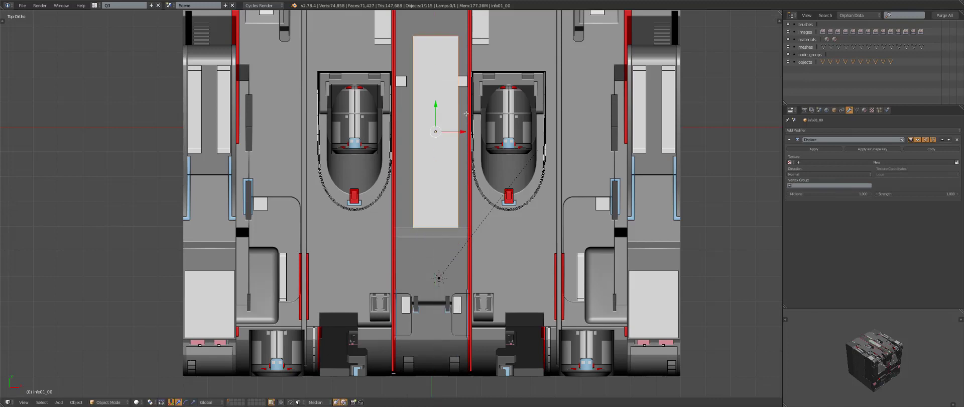
{"action": "key", "text": "g"}
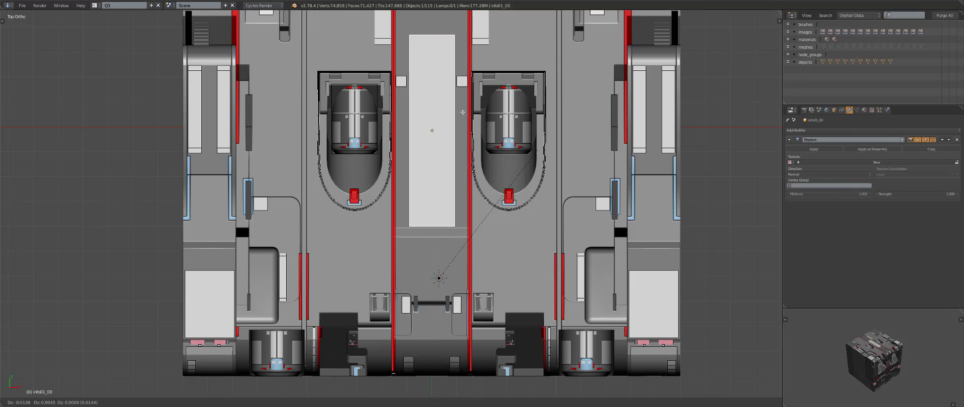
{"action": "left_click", "coordinate": [463, 112]}
{"action": "scroll", "coordinate": [472, 161], "scroll_direction": "down", "scroll_amount": 3}
{"action": "key", "text": "d"}
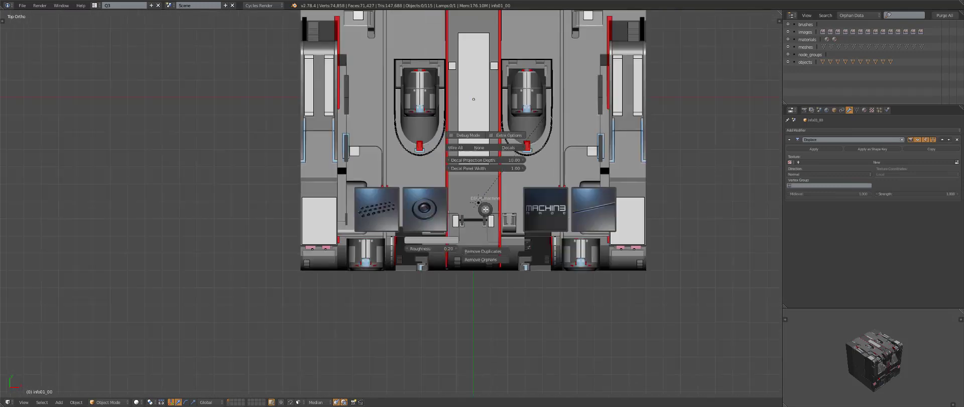
{"action": "left_click", "coordinate": [530, 223]}
{"action": "scroll", "coordinate": [566, 76], "scroll_direction": "up", "scroll_amount": 3}
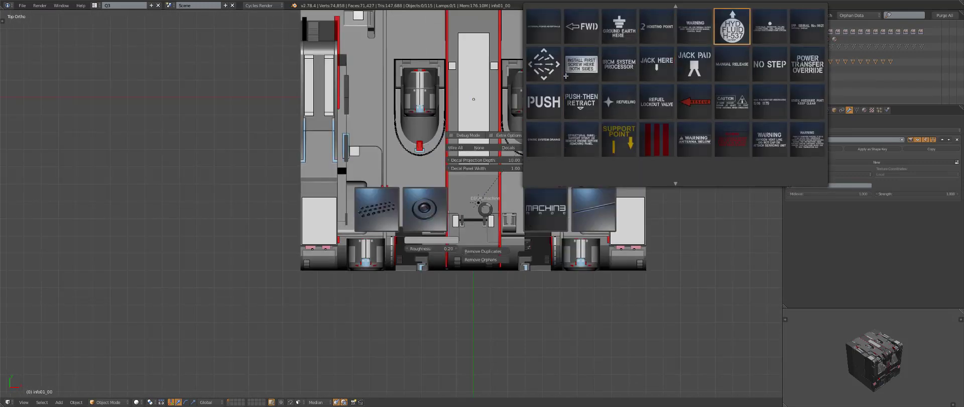
{"action": "scroll", "coordinate": [566, 77], "scroll_direction": "up", "scroll_amount": 7}
{"action": "left_click", "coordinate": [573, 77]}
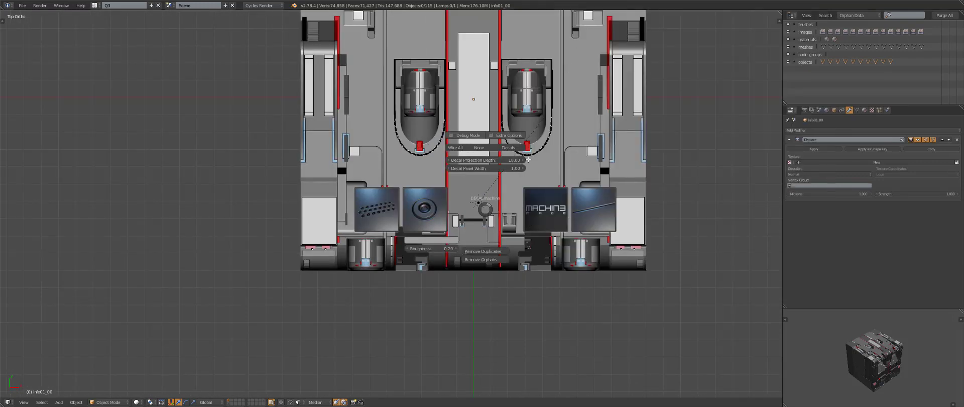
{"action": "key", "text": "Escape"}
Insert the CAUTION MOVING PARTS decal (info01_07) and place it on the top face near the front hinge
{"action": "key", "text": "d"}
{"action": "left_click", "coordinate": [592, 174]}
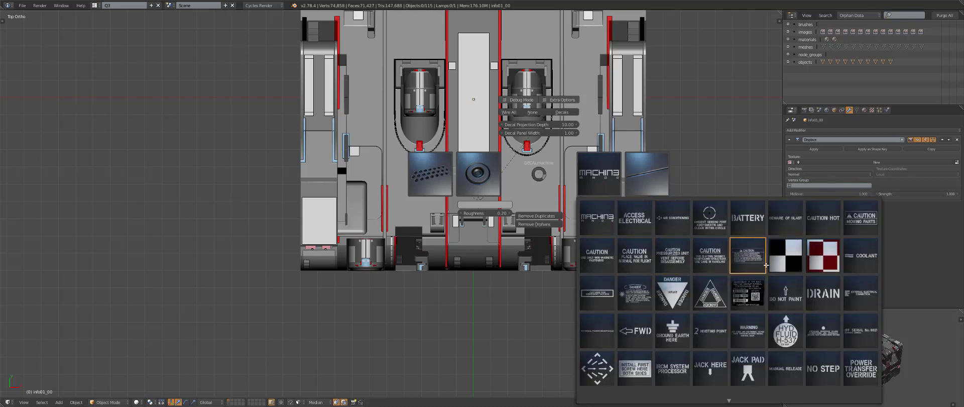
{"action": "left_click", "coordinate": [847, 232]}
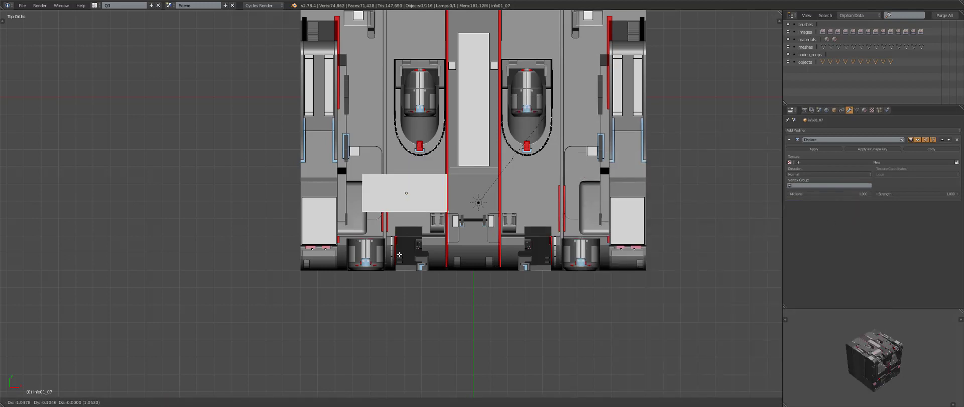
{"action": "left_click", "coordinate": [456, 221]}
{"action": "key", "text": "g"}
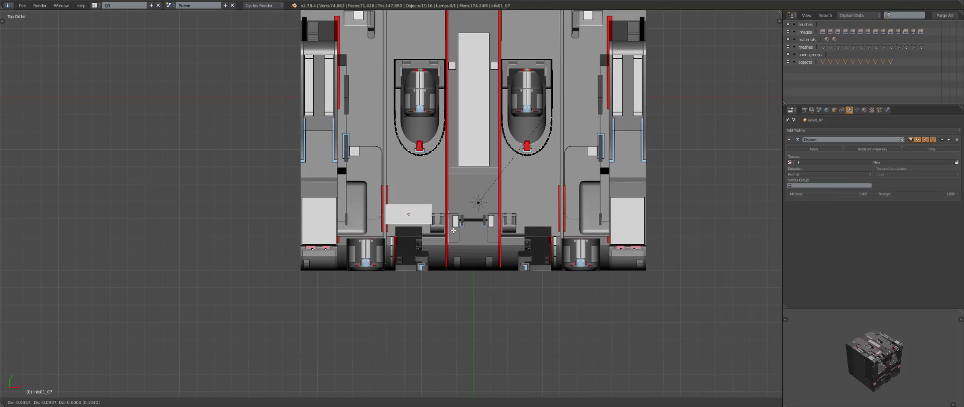
{"action": "left_click", "coordinate": [452, 229]}
Scale and shift the CAUTION MOVING PARTS decal to fit between the red line and the latch
{"action": "scroll", "coordinate": [452, 229], "scroll_direction": "up", "scroll_amount": 4}
{"action": "key", "text": "s"}
{"action": "left_click", "coordinate": [457, 239]}
{"action": "key", "text": "g"}
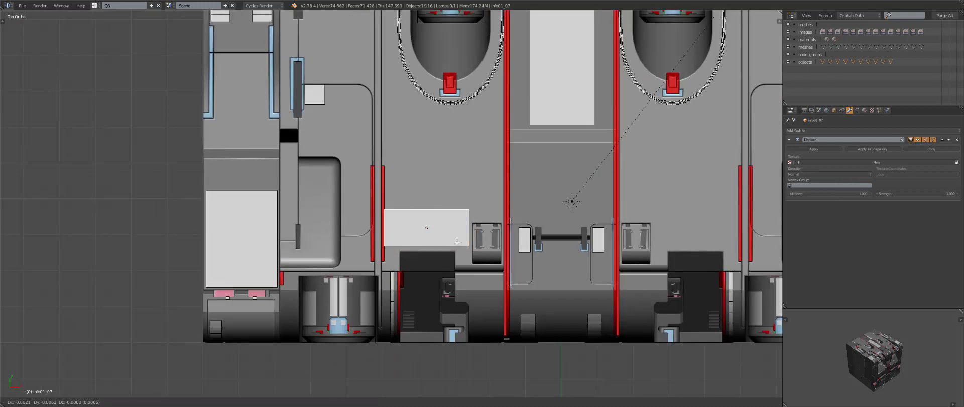
{"action": "left_click", "coordinate": [458, 243]}
{"action": "key", "text": "s"}
{"action": "left_click", "coordinate": [482, 249]}
{"action": "key", "text": "g"}
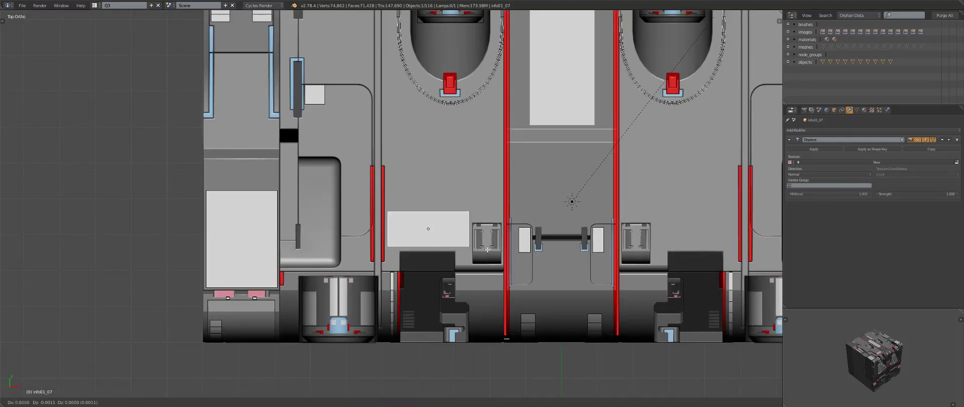
{"action": "left_click", "coordinate": [487, 250]}
Insert the CAUTION USE ONLY NON-MAGNETIC FASTENERS decal (info01_08) and place it on the right recessed panel of the cube's front
{"action": "scroll", "coordinate": [487, 250], "scroll_direction": "down", "scroll_amount": 5}
{"action": "middle_click_drag", "start_coordinate": [487, 250], "coordinate": [497, 216]}
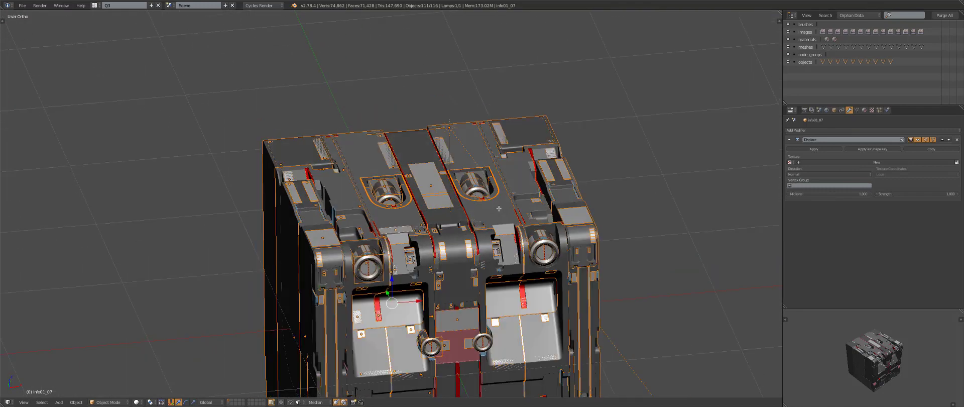
{"action": "key", "text": "a"}
{"action": "key", "text": "KP_1"}
{"action": "scroll", "coordinate": [498, 208], "scroll_direction": "down", "scroll_amount": 3}
{"action": "key", "text": "d"}
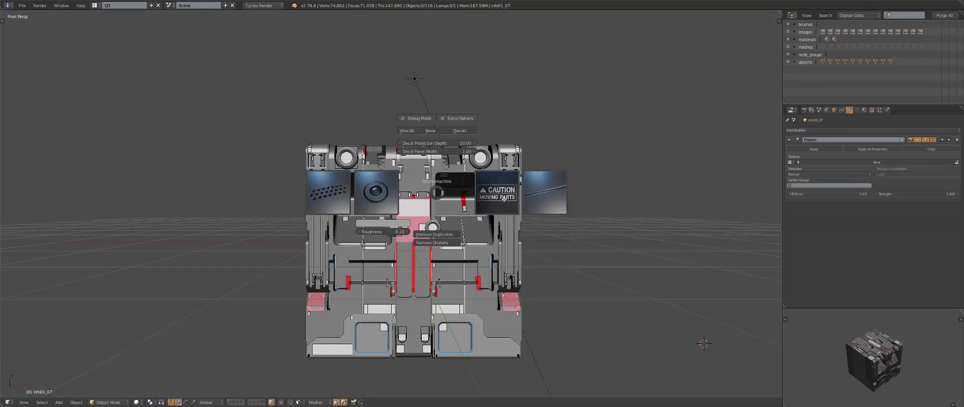
{"action": "left_click", "coordinate": [520, 201]}
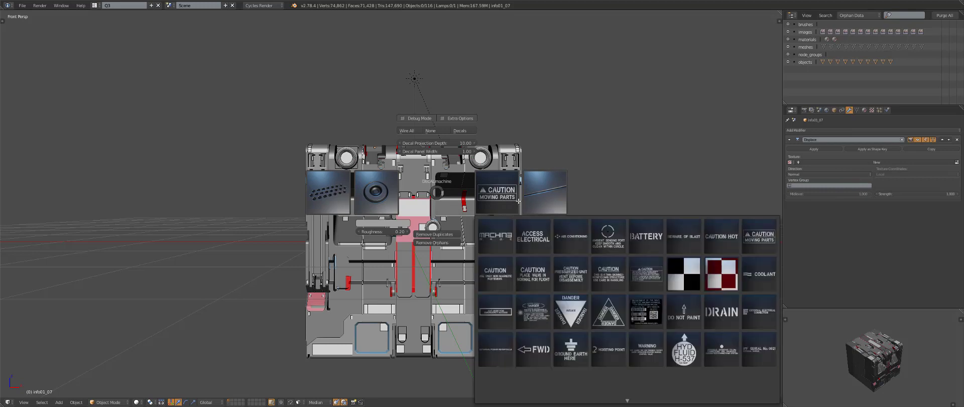
{"action": "left_click", "coordinate": [504, 191]}
{"action": "left_click", "coordinate": [505, 278]}
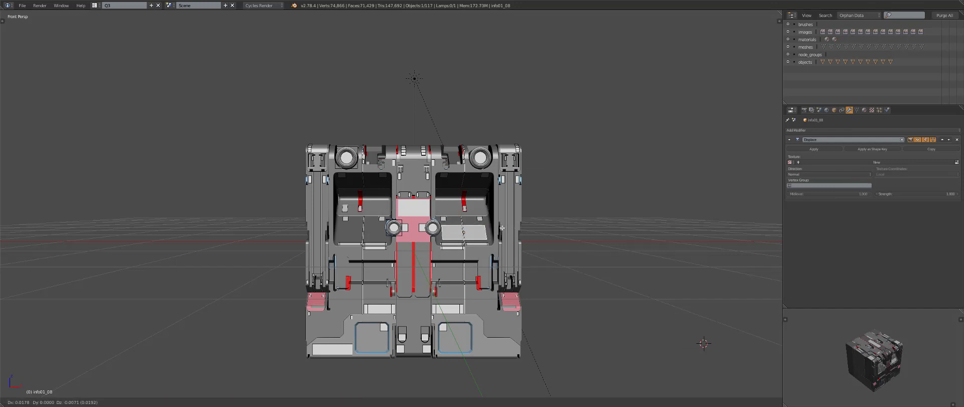
{"action": "left_click", "coordinate": [504, 241]}
Insert the round HYD FLUID H-537 decal (info01_29), place it on the left recessed front panel and scale it to fit there
{"action": "key", "text": "d"}
{"action": "key", "text": "d"}
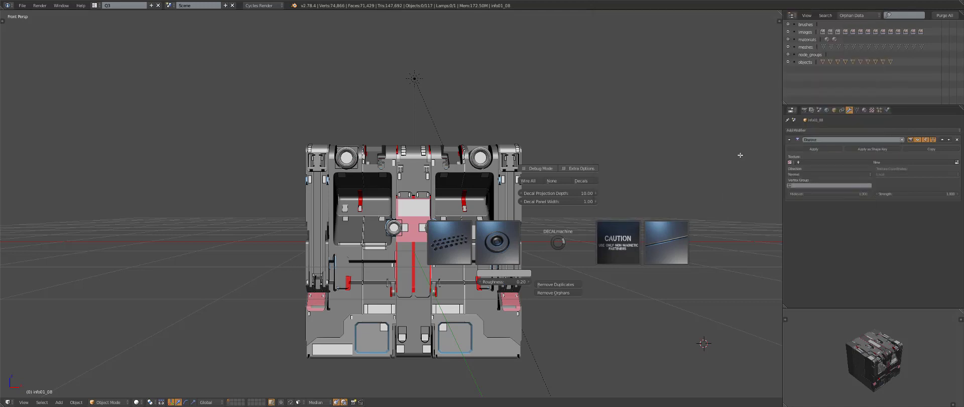
{"action": "left_click", "coordinate": [616, 247]}
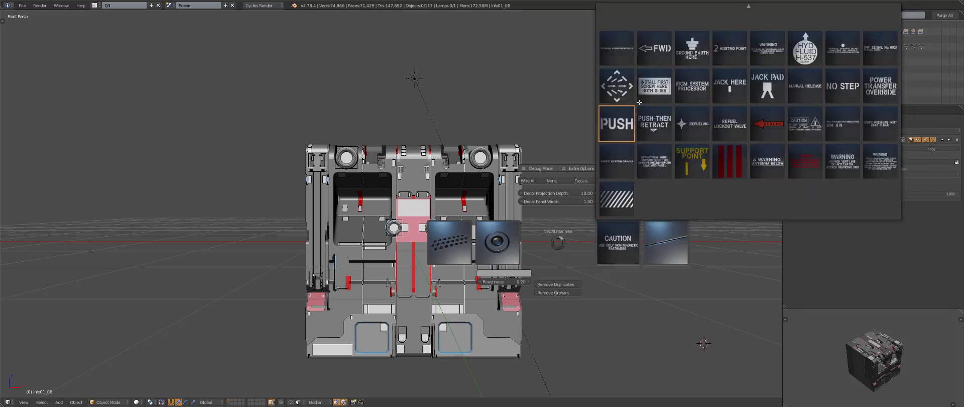
{"action": "left_click", "coordinate": [799, 37]}
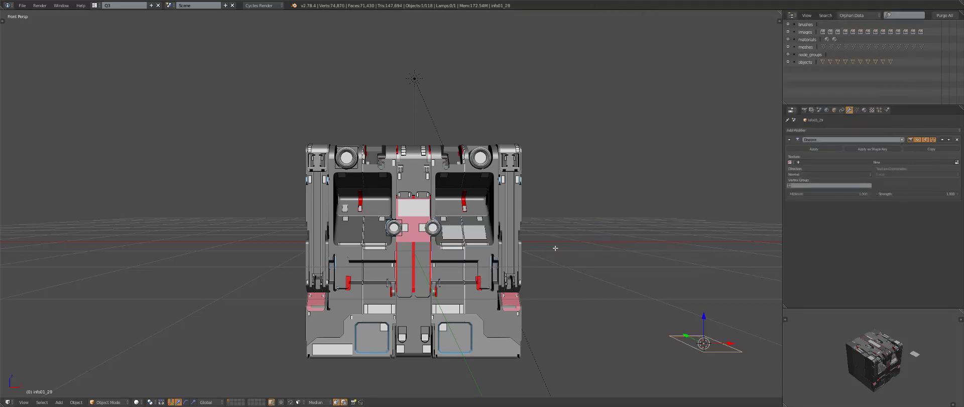
{"action": "left_click", "coordinate": [359, 231]}
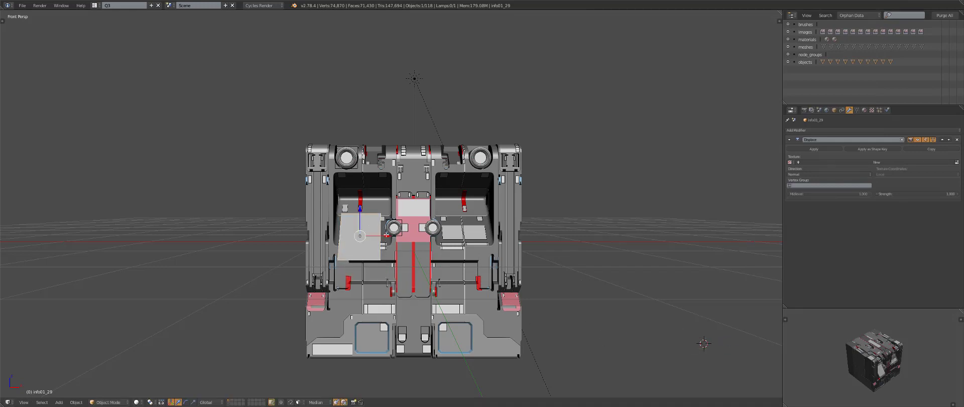
{"action": "middle_click_drag", "start_coordinate": [359, 230], "coordinate": [414, 268]}
{"action": "key", "text": "s"}
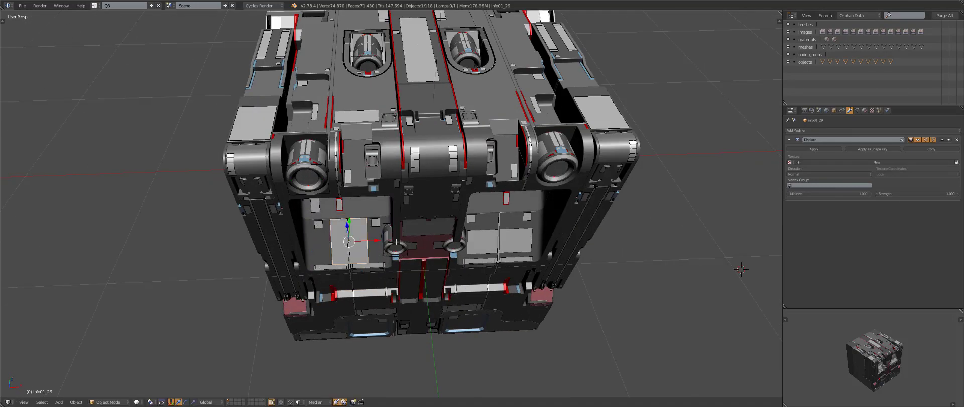
{"action": "left_click", "coordinate": [391, 241]}
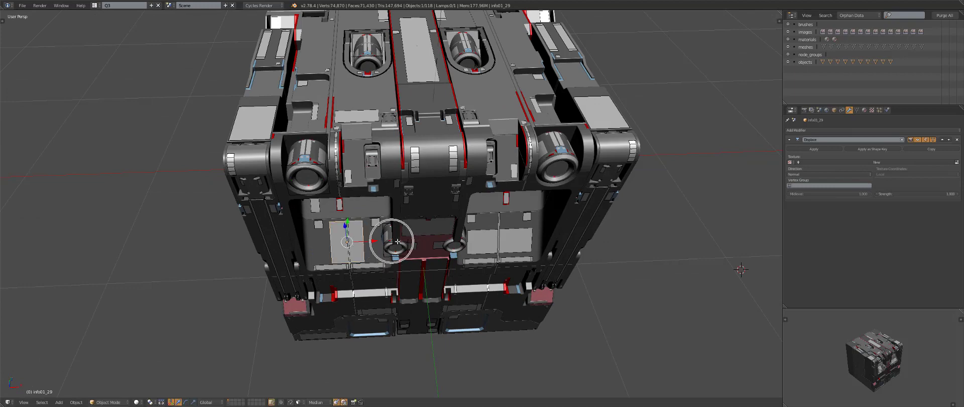
Preview the cube in rendered shading and move the MACHIN3 decal about 0.18 along the global Y axis on the top face
{"action": "middle_click_drag", "start_coordinate": [392, 241], "coordinate": [447, 254]}
{"action": "key", "text": "KP_5"}
{"action": "scroll", "coordinate": [402, 239], "scroll_direction": "down", "scroll_amount": 5}
{"action": "scroll", "coordinate": [422, 248], "scroll_direction": "up", "scroll_amount": 3}
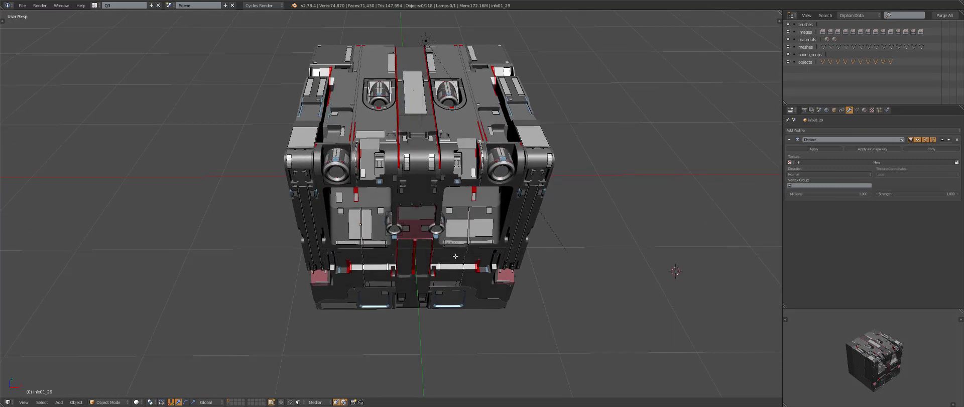
{"action": "key", "text": "shift+z"}
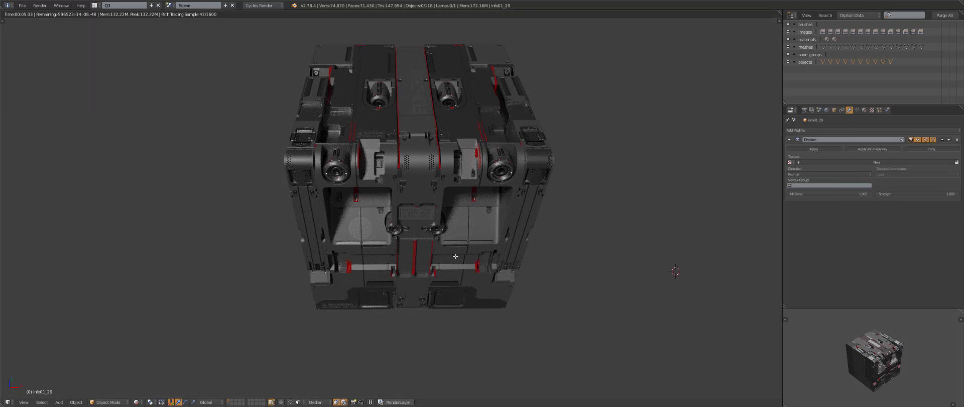
{"action": "right_click", "coordinate": [419, 87]}
{"action": "key", "text": "g"}
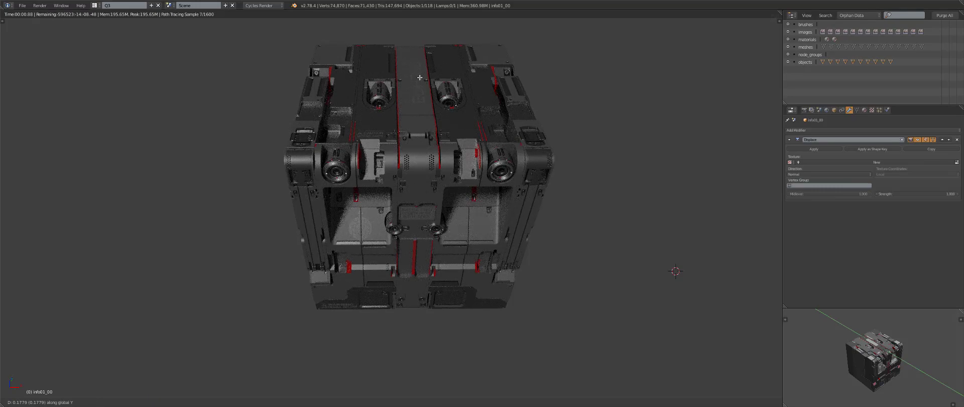
{"action": "left_click", "coordinate": [420, 77]}
Enable the Pro Lighting Studio lights in the world settings and bring up its floor options
{"action": "scroll", "coordinate": [507, 194], "scroll_direction": "up", "scroll_amount": 3}
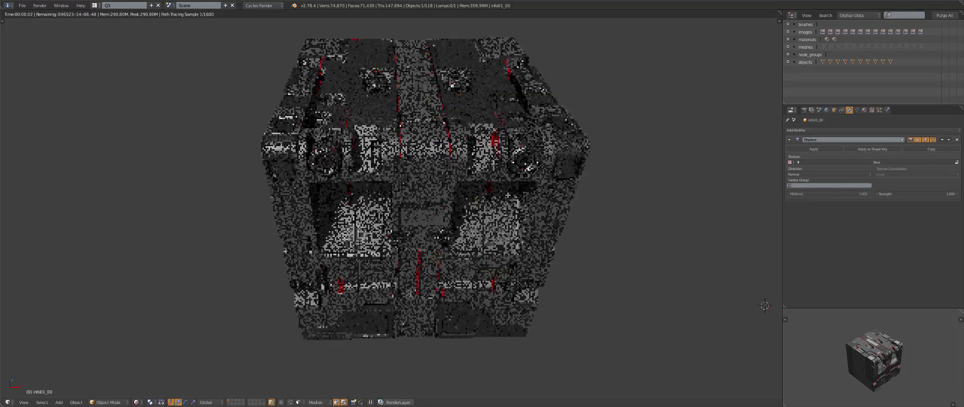
{"action": "scroll", "coordinate": [507, 195], "scroll_direction": "up", "scroll_amount": 2}
{"action": "scroll", "coordinate": [510, 200], "scroll_direction": "down", "scroll_amount": 2}
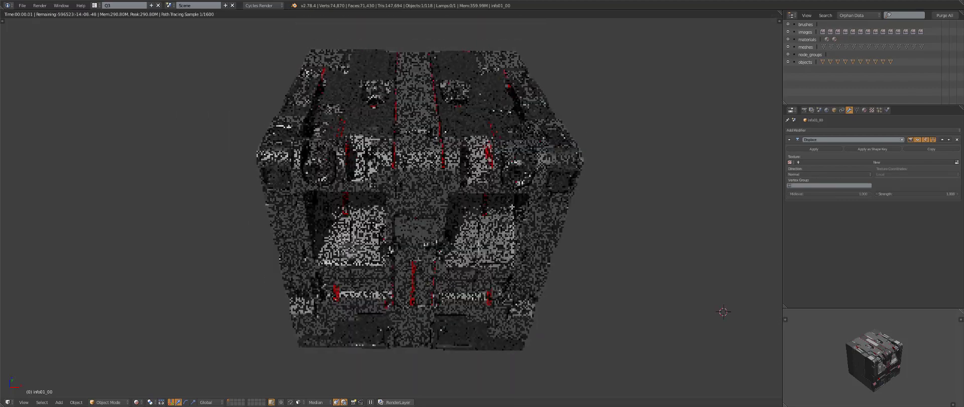
{"action": "scroll", "coordinate": [512, 206], "scroll_direction": "down", "scroll_amount": 1}
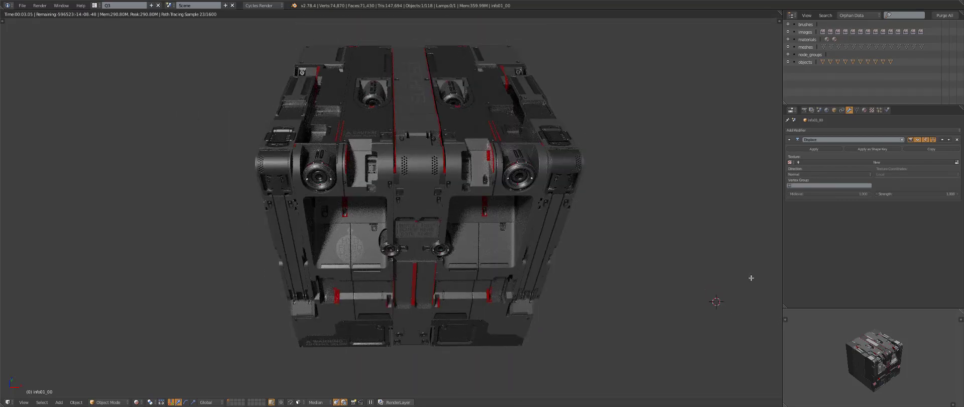
{"action": "left_click", "coordinate": [825, 109]}
{"action": "scroll", "coordinate": [912, 211], "scroll_direction": "down", "scroll_amount": 3}
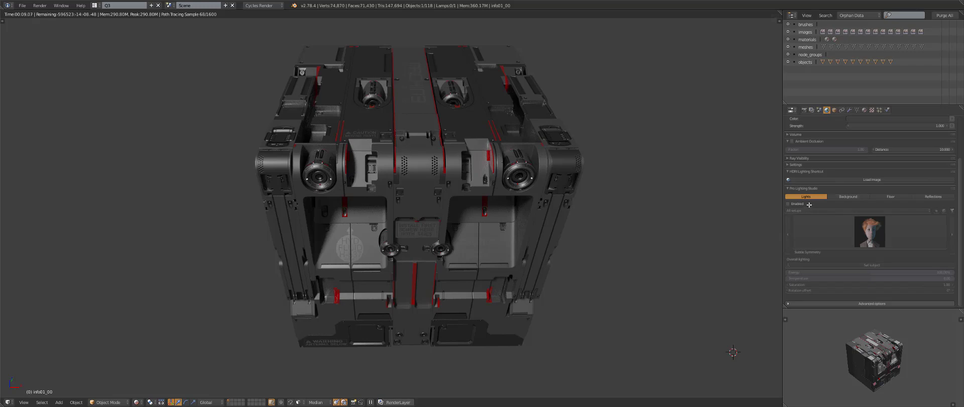
{"action": "left_click", "coordinate": [887, 197]}
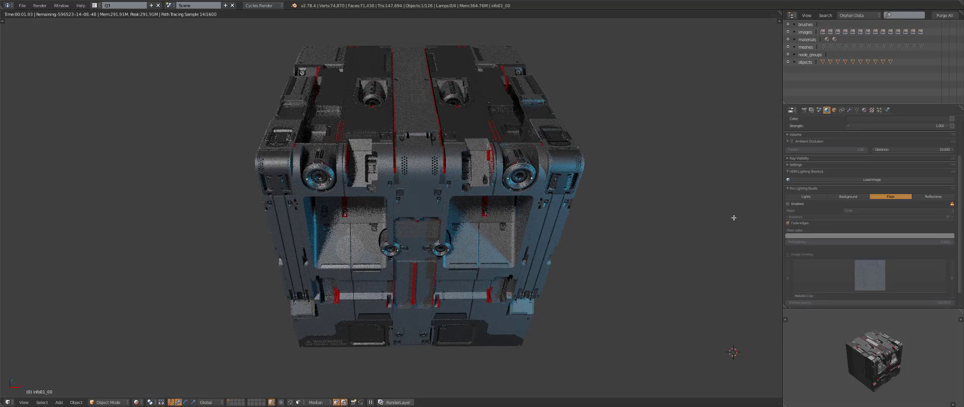
Return to solid shading, enable the studio floor as a Backdrop and scale the backdrop down to about 0.44
{"action": "key", "text": "shift+z"}
{"action": "scroll", "coordinate": [466, 113], "scroll_direction": "down", "scroll_amount": 2}
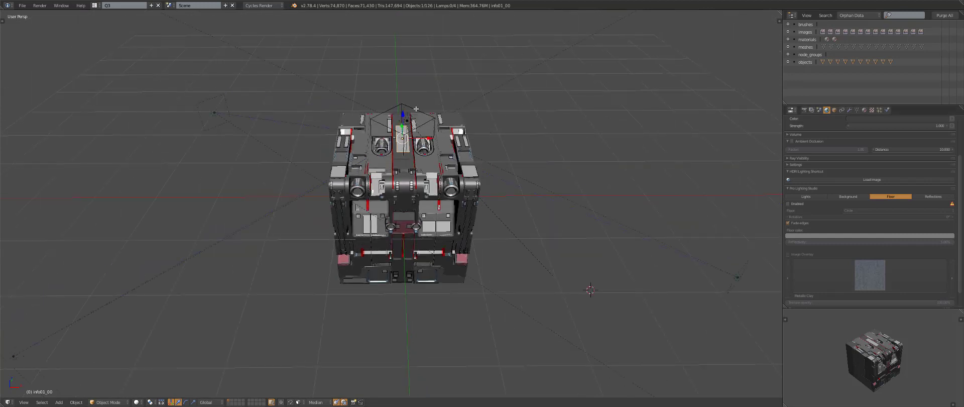
{"action": "right_click", "coordinate": [479, 216]}
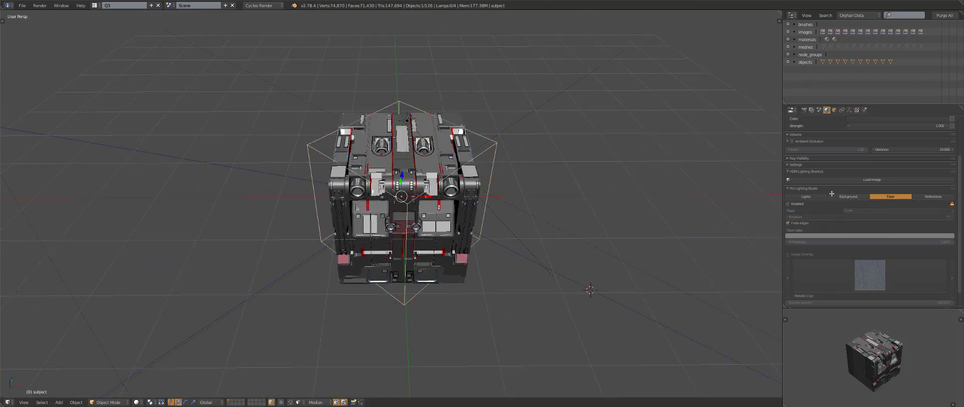
{"action": "left_click", "coordinate": [793, 203]}
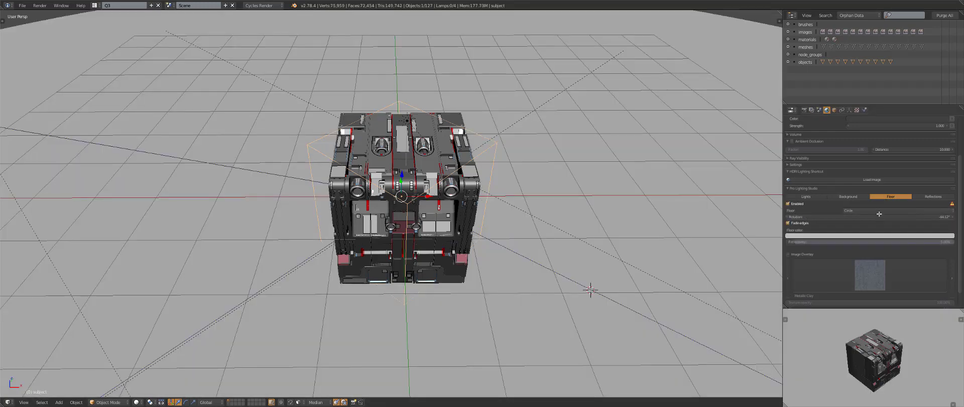
{"action": "left_click", "coordinate": [864, 211]}
{"action": "left_click", "coordinate": [851, 191]}
{"action": "scroll", "coordinate": [572, 254], "scroll_direction": "down", "scroll_amount": 10}
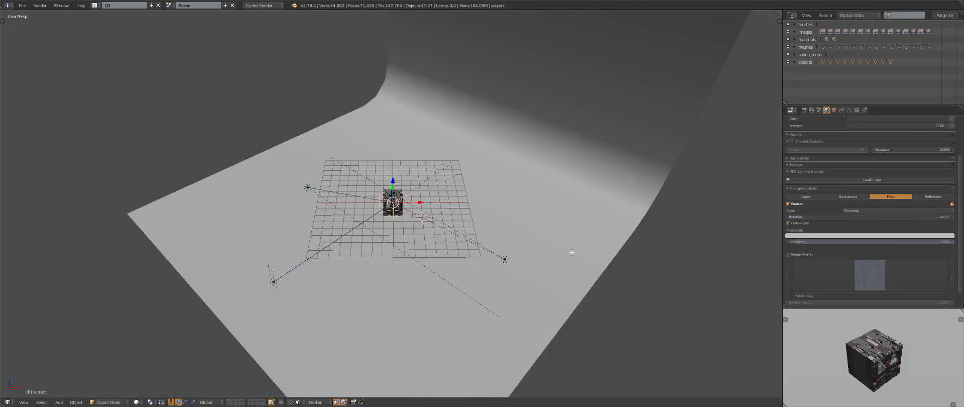
{"action": "key", "text": "s"}
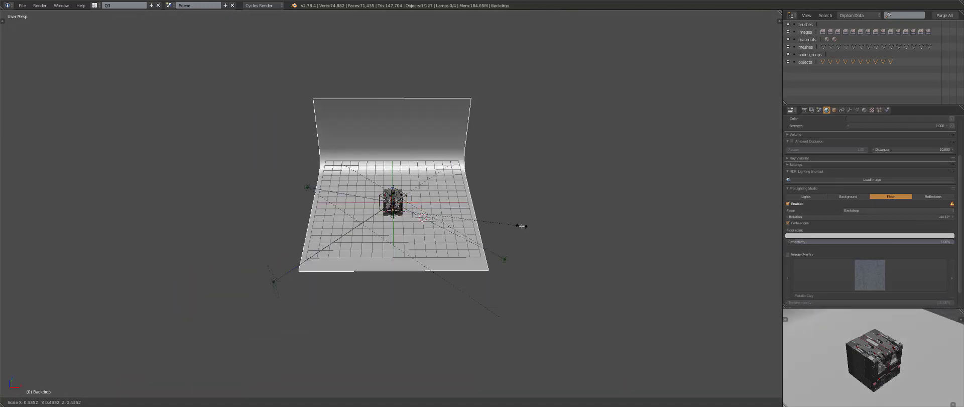
{"action": "left_click", "coordinate": [521, 225]}
Frame the cube from the front in a slightly raised perspective view and align the camera to it
{"action": "key", "text": "KP_0"}
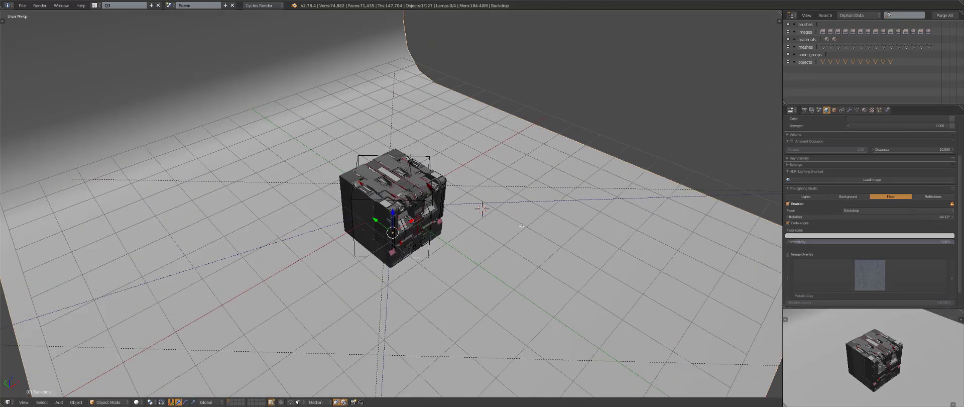
{"action": "key", "text": "KP_1"}
{"action": "key", "text": "KP_8"}
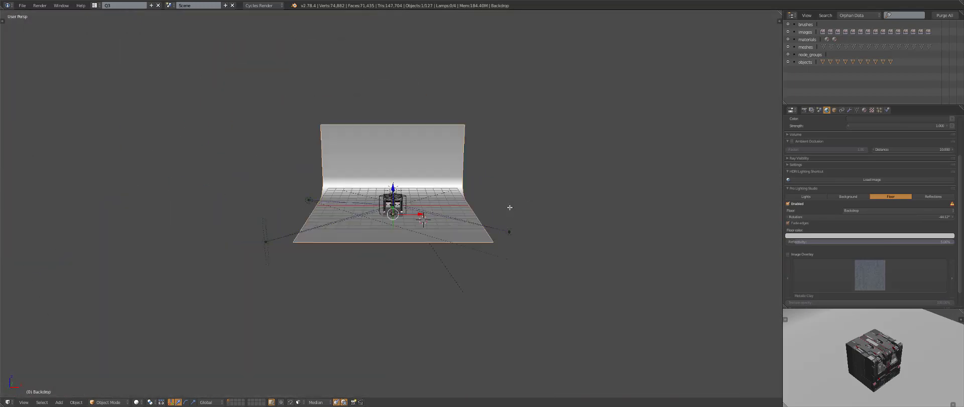
{"action": "key", "text": "KP_5"}
{"action": "key", "text": "KP_5"}
{"action": "scroll", "coordinate": [509, 206], "scroll_direction": "up", "scroll_amount": 6}
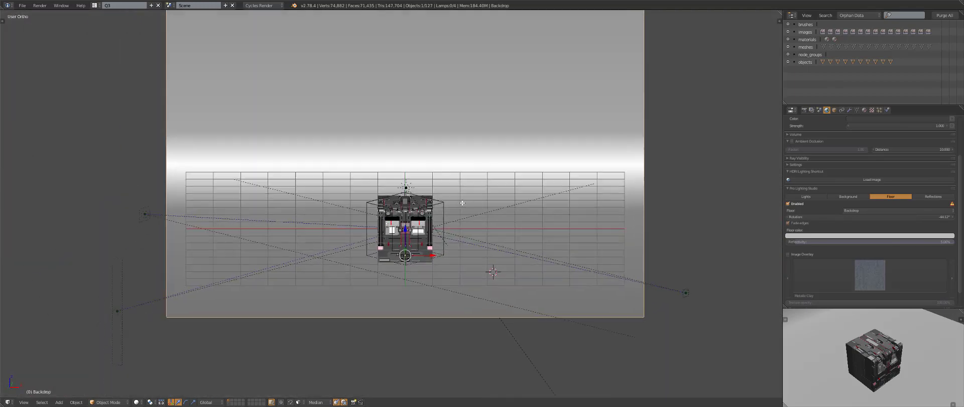
{"action": "scroll", "coordinate": [461, 201], "scroll_direction": "up", "scroll_amount": 3}
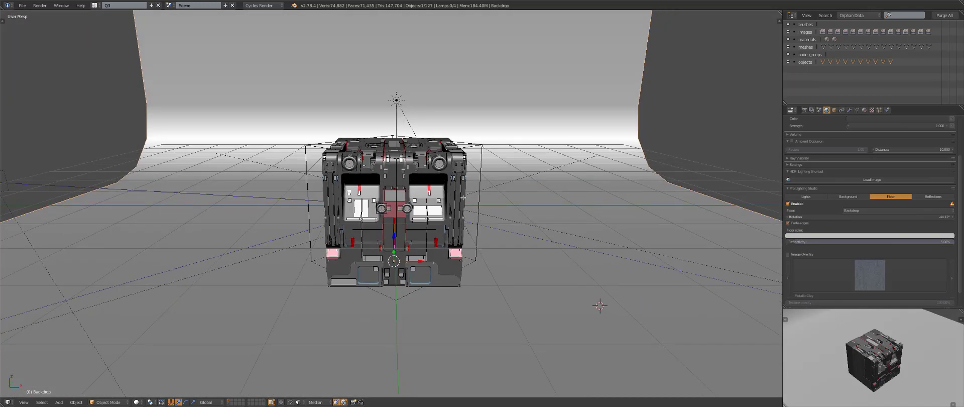
{"action": "key", "text": "KP_0"}
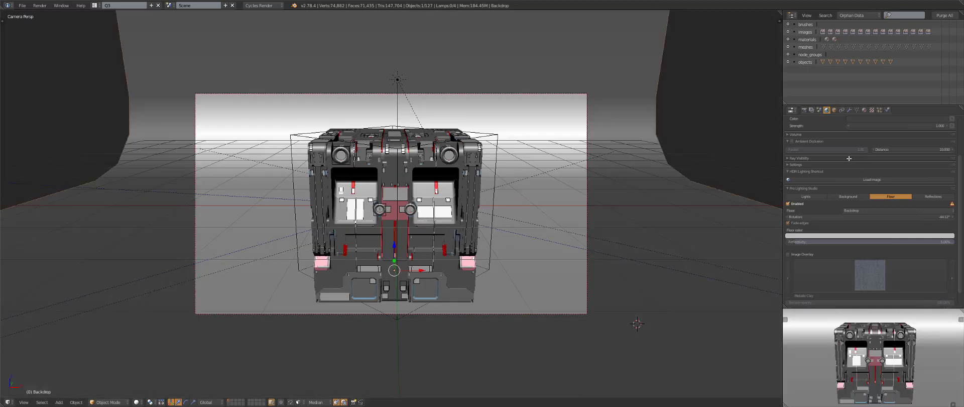
Set the render resolution to 1000 px wide and 2000 px high
{"action": "left_click", "coordinate": [804, 109]}
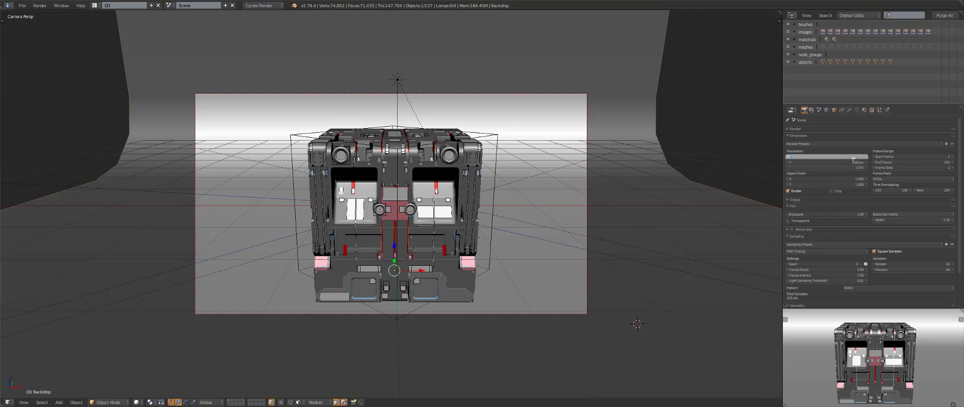
{"action": "type", "text": "00"}
{"action": "key", "text": "Tab"}
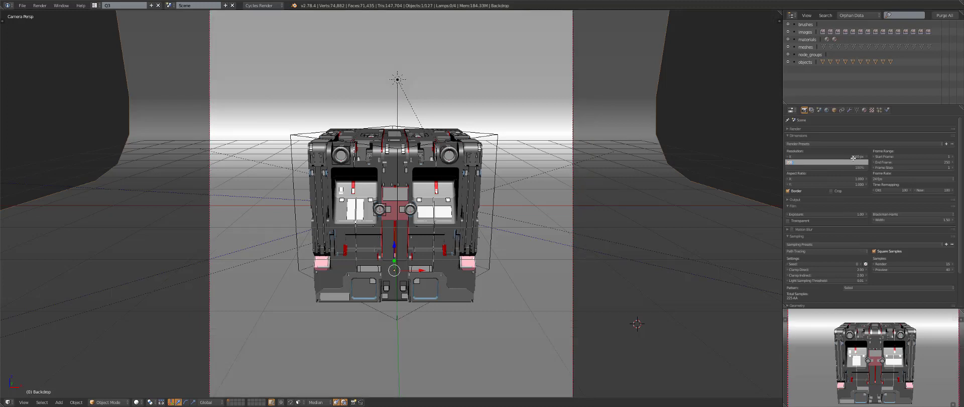
{"action": "key", "text": "Return"}
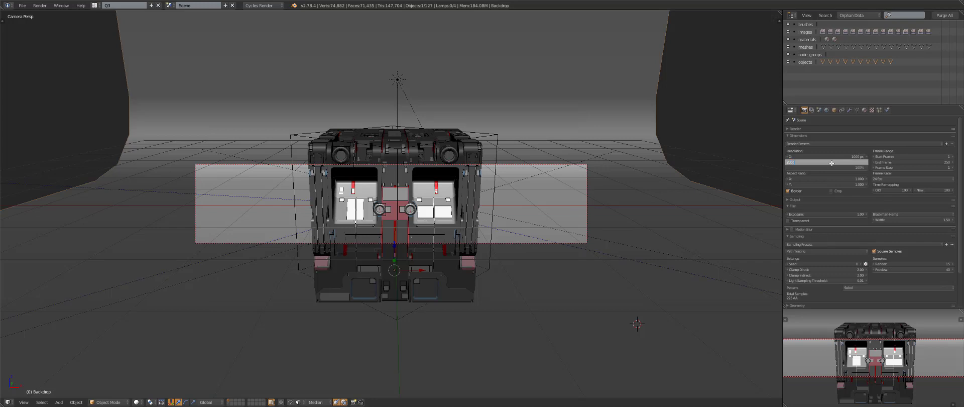
{"action": "key", "text": "Return"}
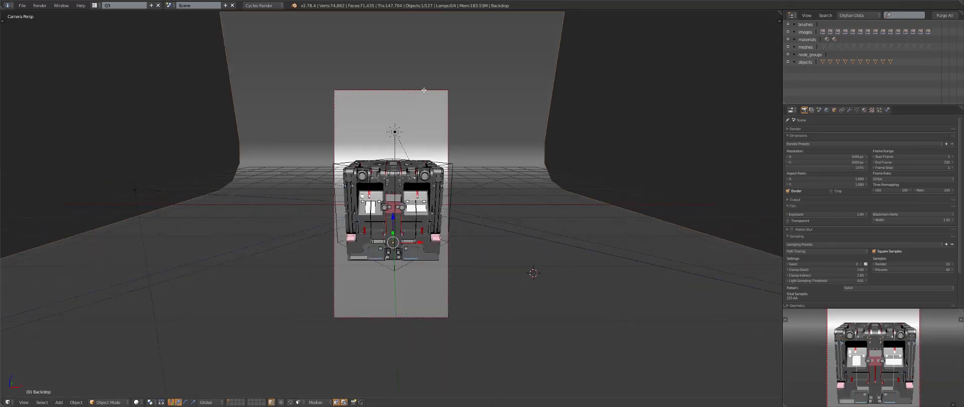
Lock the camera to the view and reframe the cube from a higher angle inside the portrait frame
{"action": "key", "text": "n"}
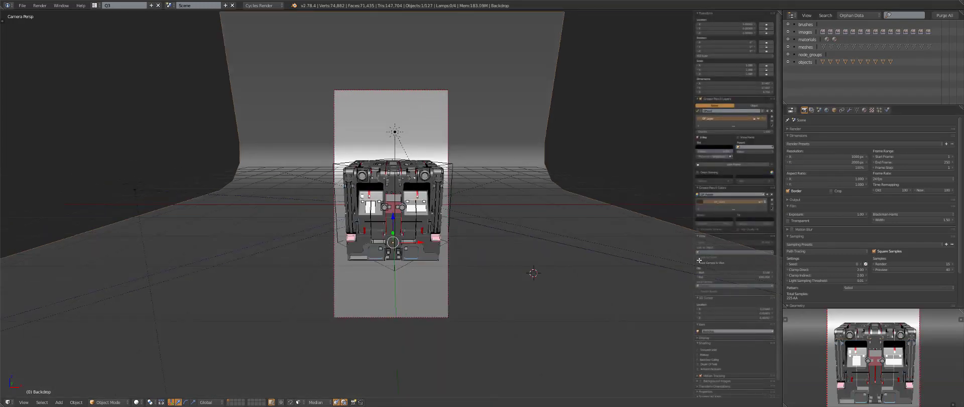
{"action": "scroll", "coordinate": [549, 282], "scroll_direction": "up", "scroll_amount": 5}
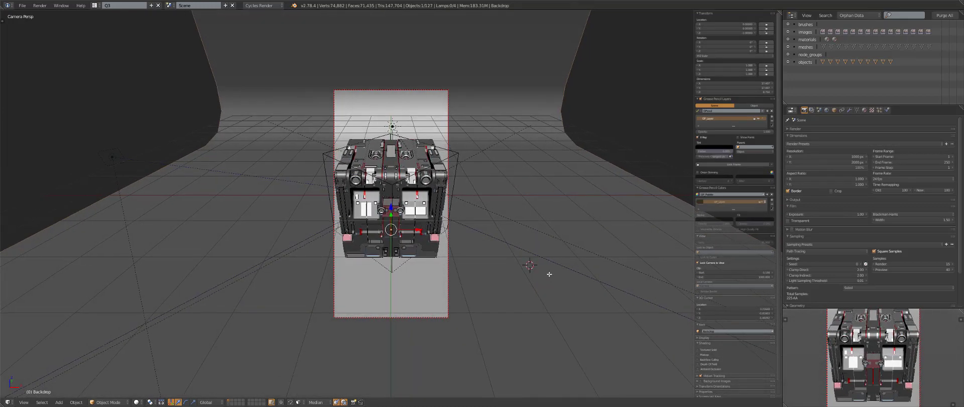
{"action": "scroll", "coordinate": [551, 279], "scroll_direction": "down", "scroll_amount": 2}
{"action": "key", "text": "c"}
{"action": "middle_click_drag", "start_coordinate": [551, 282], "coordinate": [552, 275], "text": "shift"}
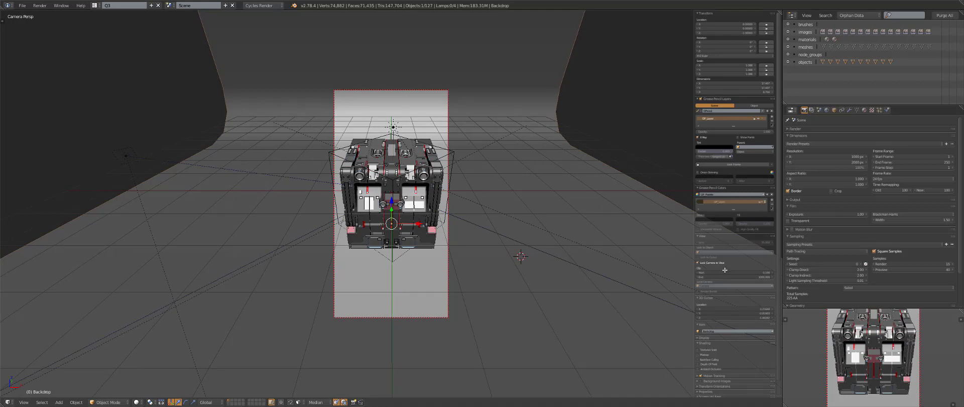
{"action": "scroll", "coordinate": [476, 214], "scroll_direction": "up", "scroll_amount": 2}
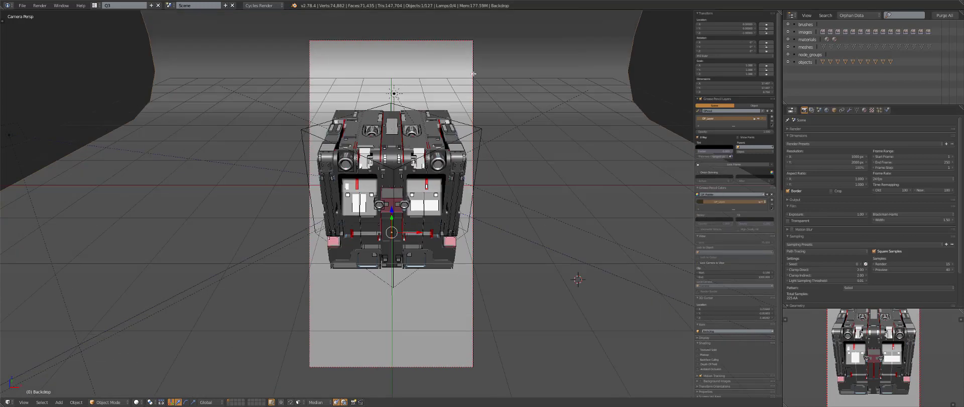
{"action": "key", "text": "alt+h"}
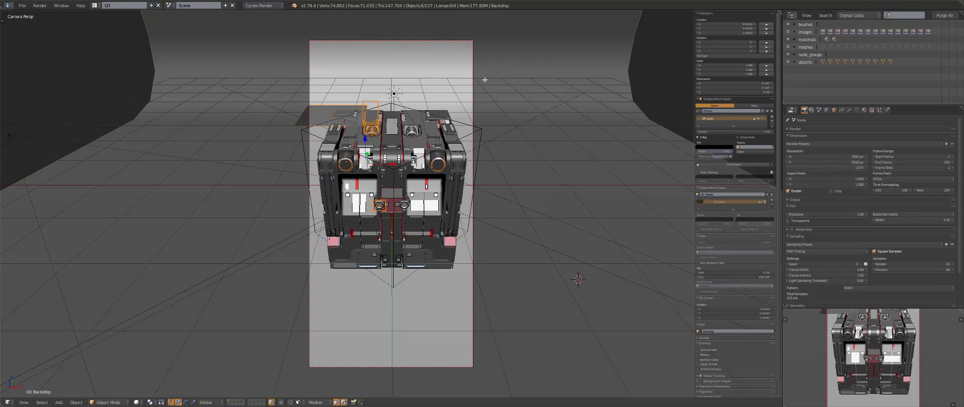
{"action": "key", "text": "ctrl+z"}
{"action": "key", "text": "a"}
{"action": "key", "text": "a"}
{"action": "key", "text": "a"}
{"action": "key", "text": "alt+m"}
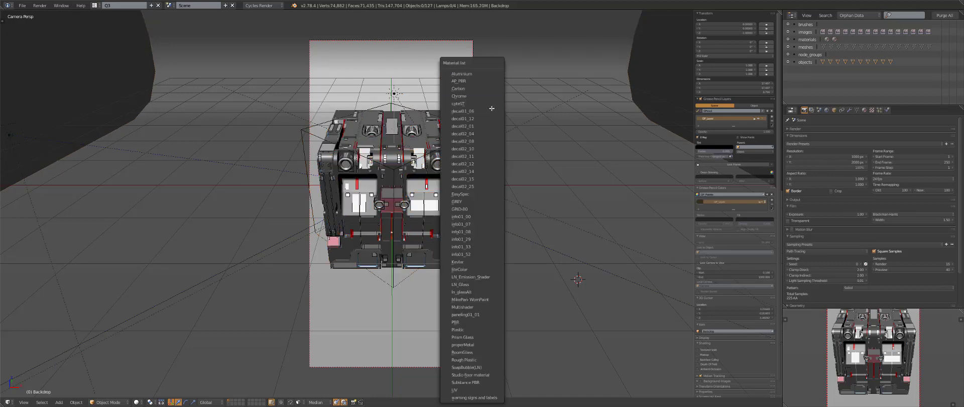
Reveal the hidden objects, move them to layer 2 and display that layer
{"action": "key", "text": "alt+h"}
{"action": "key", "text": "m"}
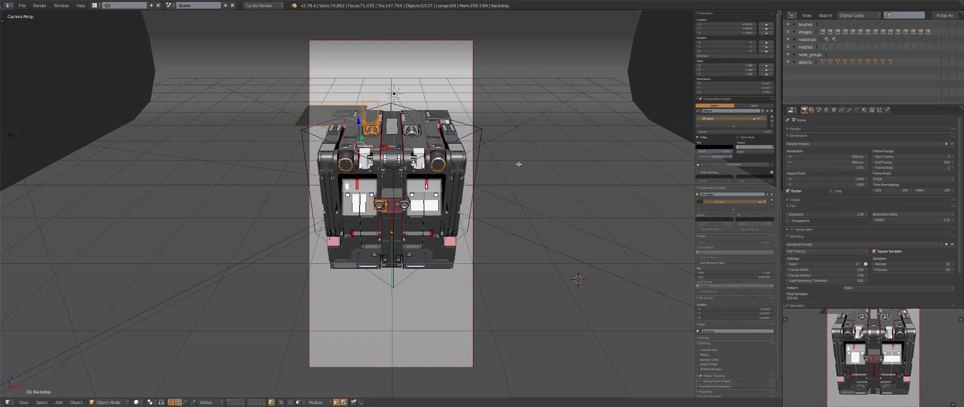
{"action": "key", "text": "m"}
{"action": "left_click", "coordinate": [533, 179]}
{"action": "key", "text": "2"}
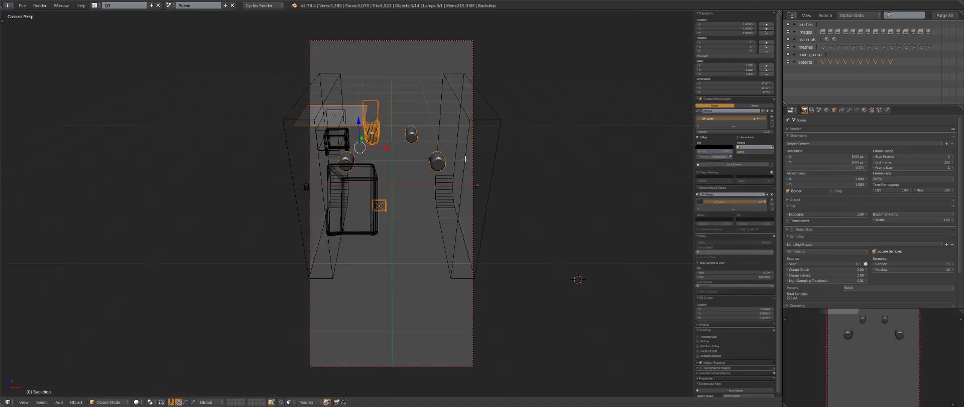
Move the camera to layer 1 and display layer 1 with the cube again
{"action": "right_click", "coordinate": [441, 39]}
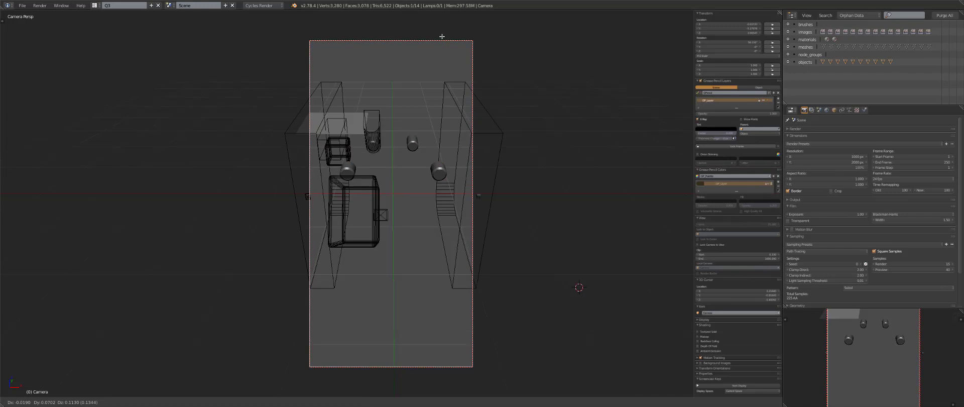
{"action": "key", "text": "m"}
{"action": "key", "text": "1"}
{"action": "key", "text": "Return"}
{"action": "key", "text": "1"}
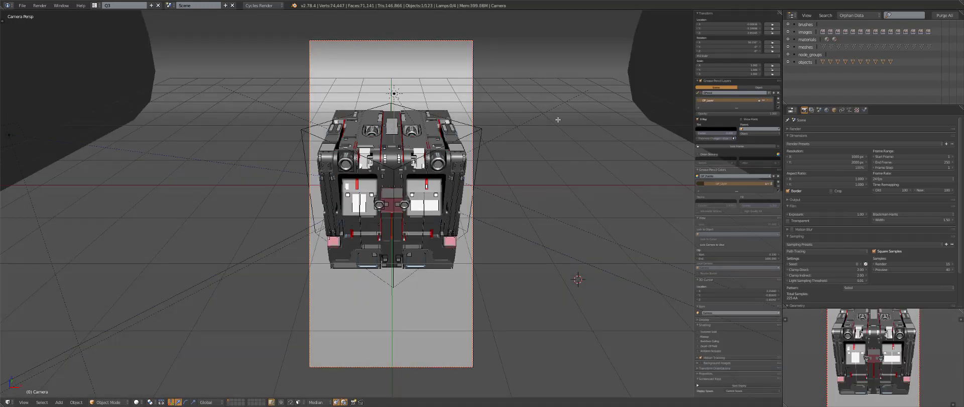
Switch the camera view to rendered shading and nudge the camera slightly along the X axis
{"action": "key", "text": "shift+z"}
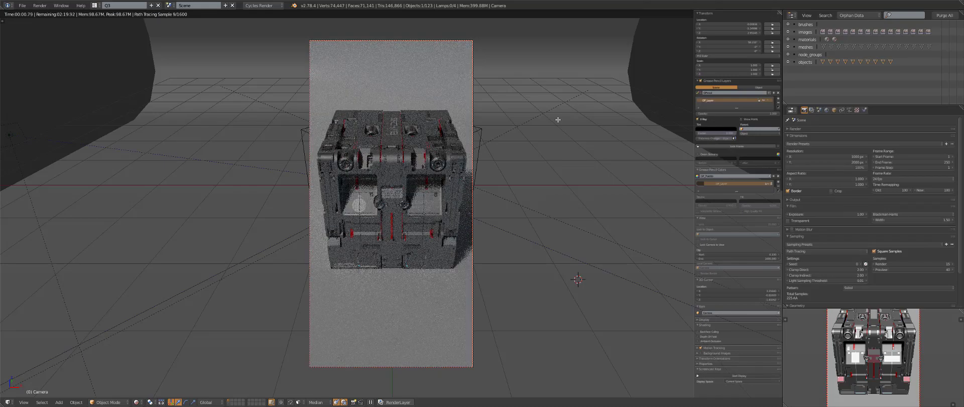
{"action": "key", "text": "g"}
{"action": "key", "text": "x"}
{"action": "left_click", "coordinate": [475, 103]}
{"action": "scroll", "coordinate": [552, 138], "scroll_direction": "up", "scroll_amount": 3}
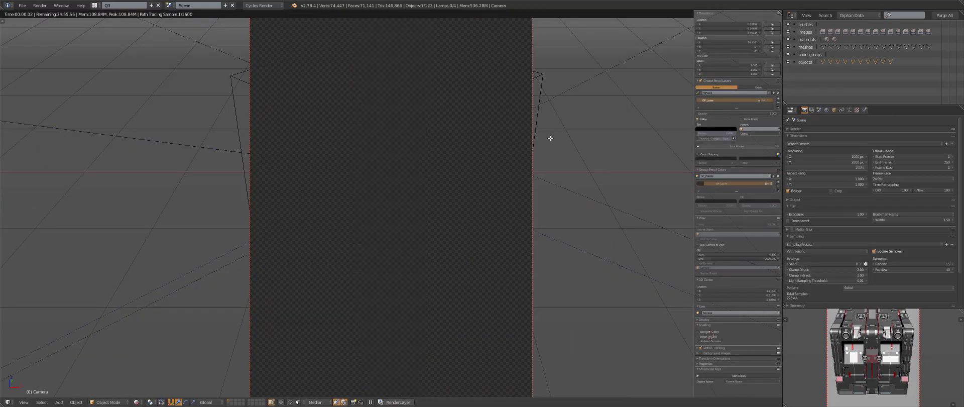
{"action": "scroll", "coordinate": [552, 138], "scroll_direction": "down", "scroll_amount": 2}
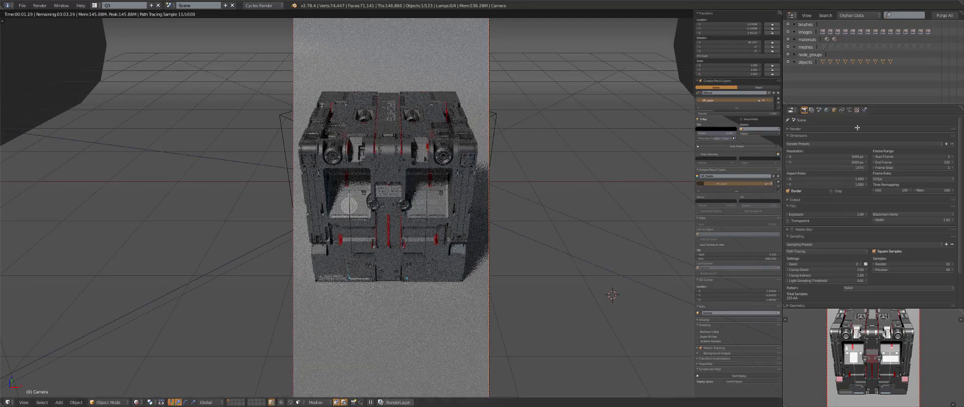
Load the Pro Lighting Studio lights into the scene and set the light category to Vehicle setups
{"action": "left_click", "coordinate": [827, 109]}
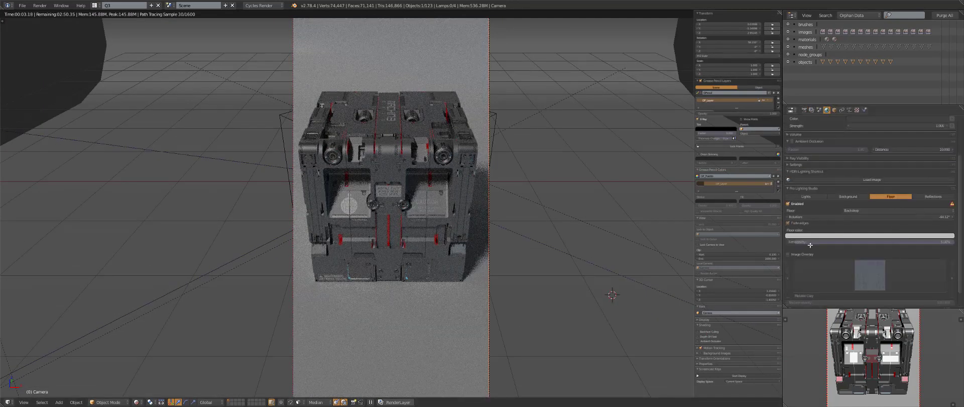
{"action": "left_click", "coordinate": [803, 196]}
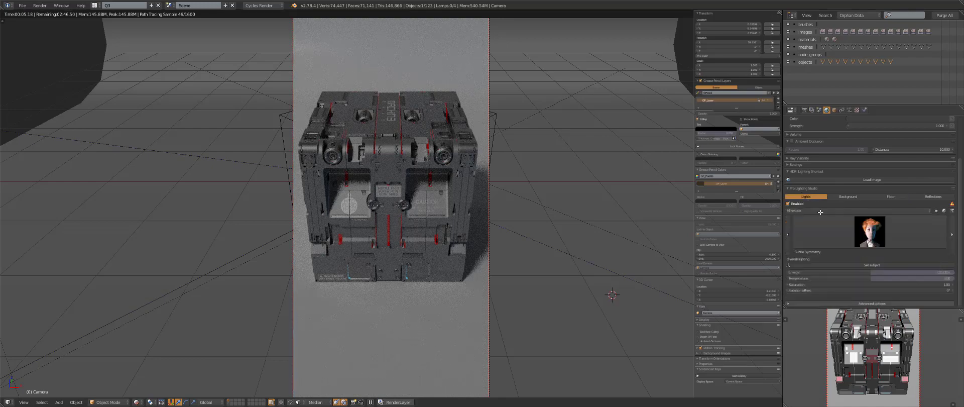
{"action": "left_click", "coordinate": [952, 204]}
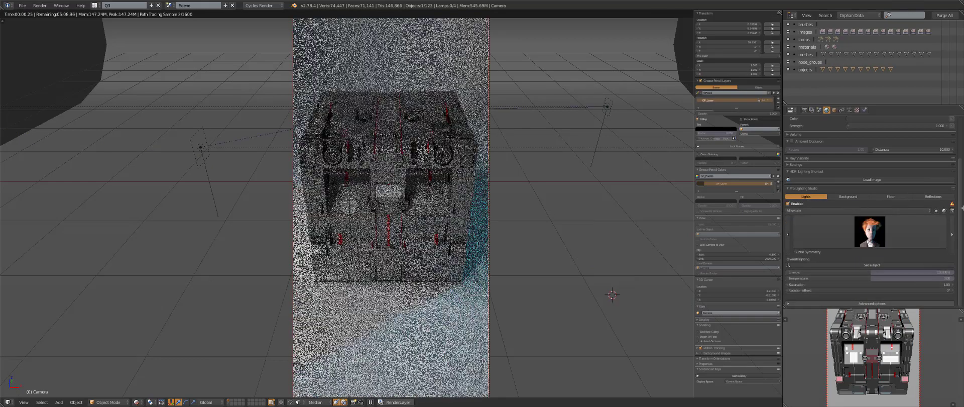
{"action": "left_click", "coordinate": [952, 203]}
{"action": "left_click", "coordinate": [934, 204]}
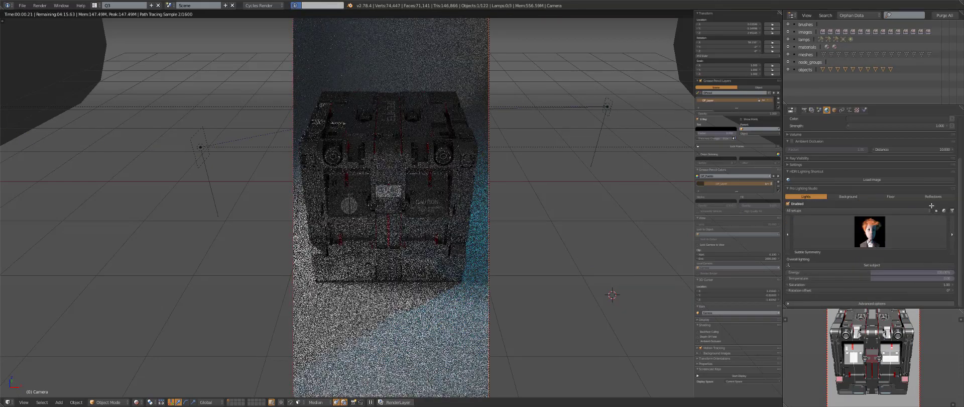
{"action": "left_click", "coordinate": [827, 210]}
{"action": "left_click", "coordinate": [817, 208]}
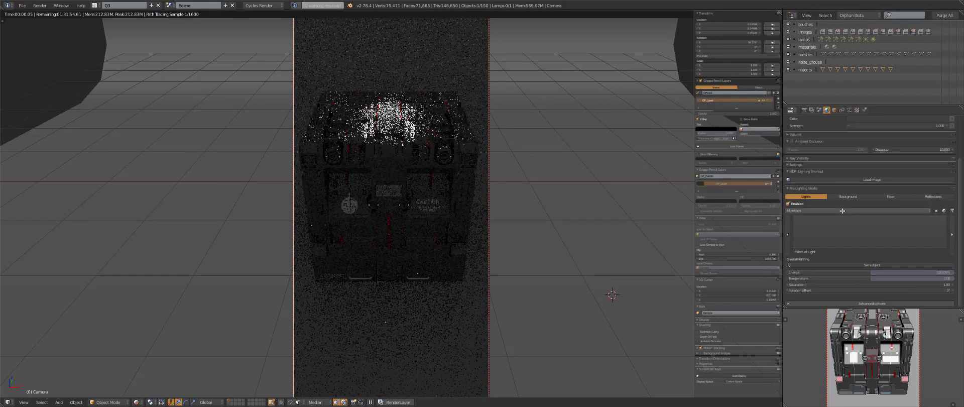
{"action": "left_click", "coordinate": [803, 210]}
{"action": "left_click", "coordinate": [803, 186]}
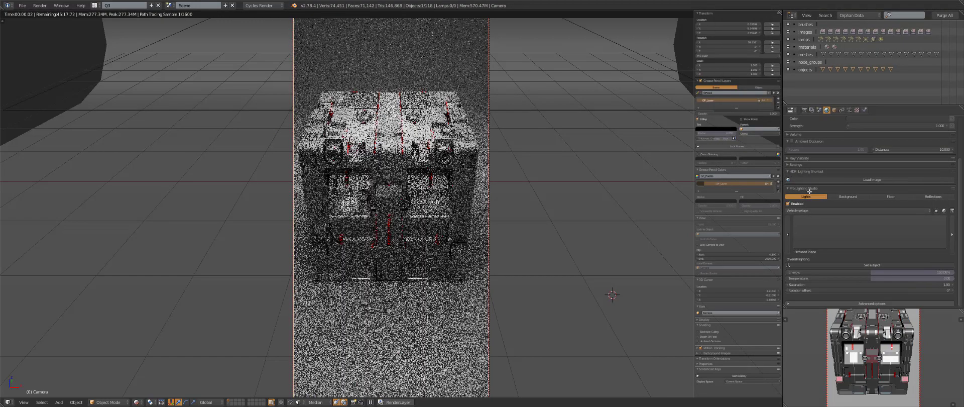
Preview the vehicle lighting setups on the cube one after another, from Diffused Plane up to Balanced Light
{"action": "left_click", "coordinate": [951, 232]}
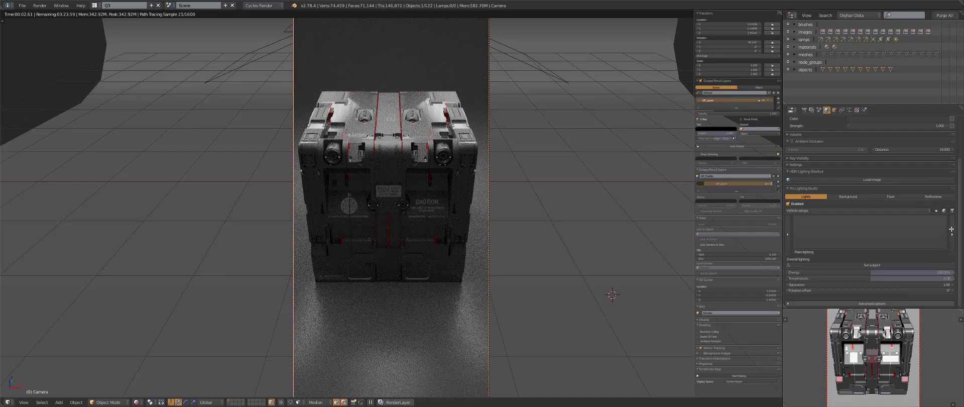
{"action": "left_click", "coordinate": [952, 229]}
{"action": "left_click", "coordinate": [952, 229]}
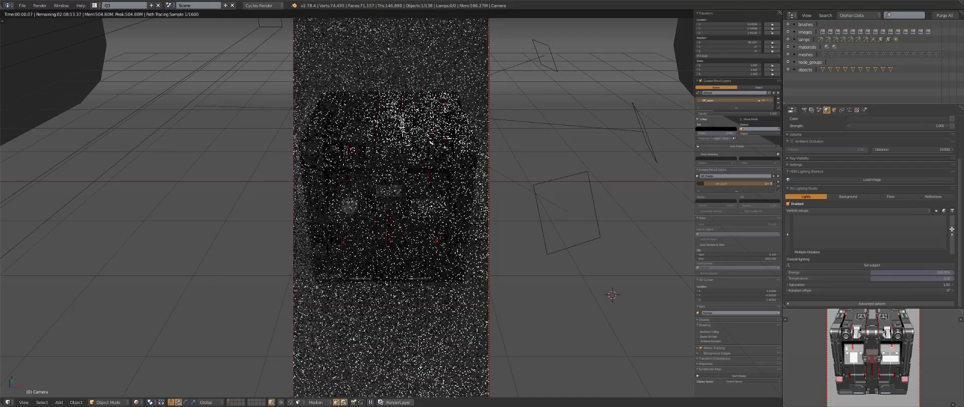
{"action": "left_click", "coordinate": [951, 229]}
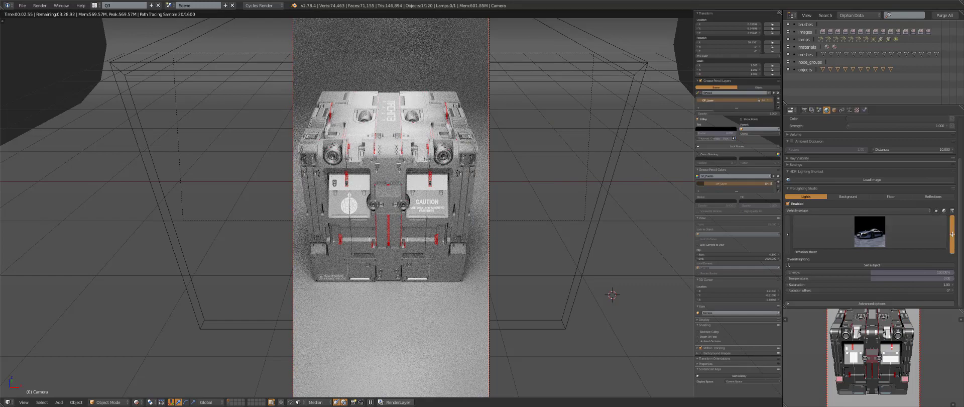
{"action": "left_click", "coordinate": [952, 234]}
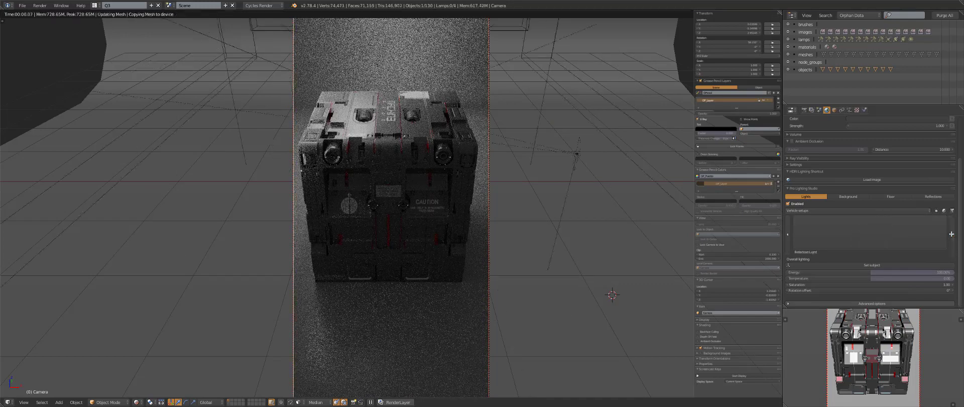
Try further vehicle lighting setups, including Halogen light, and pick Frontal Light from the setup thumbnails
{"action": "left_click", "coordinate": [951, 234]}
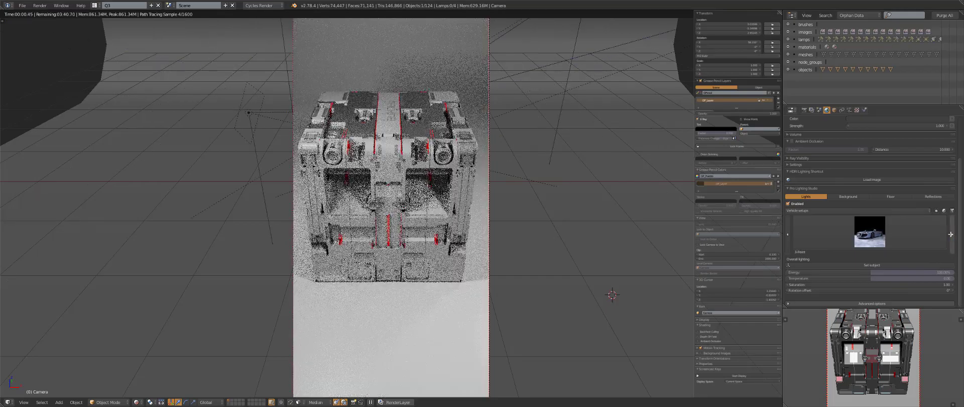
{"action": "left_click", "coordinate": [950, 234]}
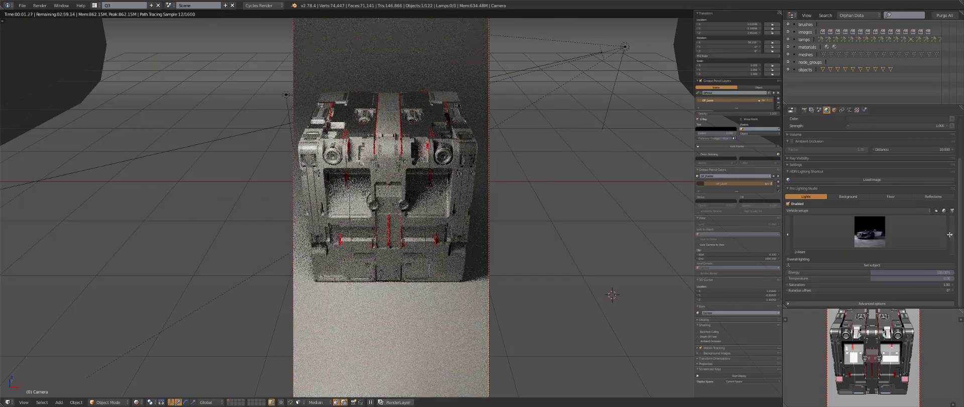
{"action": "left_click", "coordinate": [950, 235]}
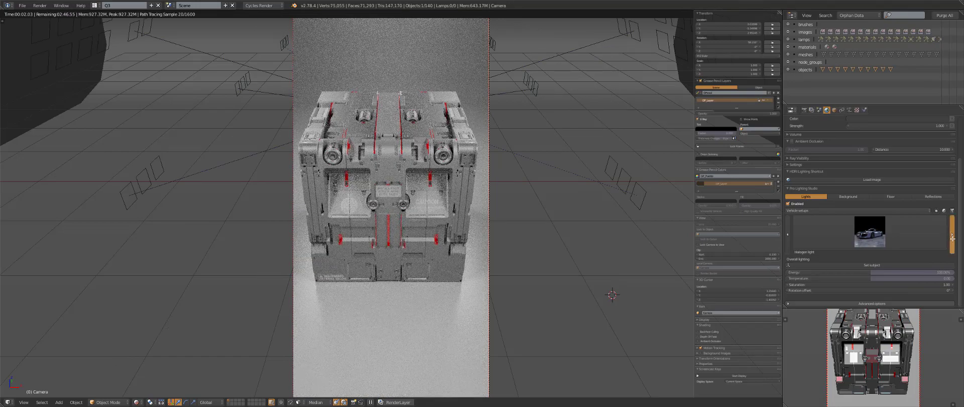
{"action": "left_click", "coordinate": [950, 235]}
{"action": "left_click", "coordinate": [949, 235]}
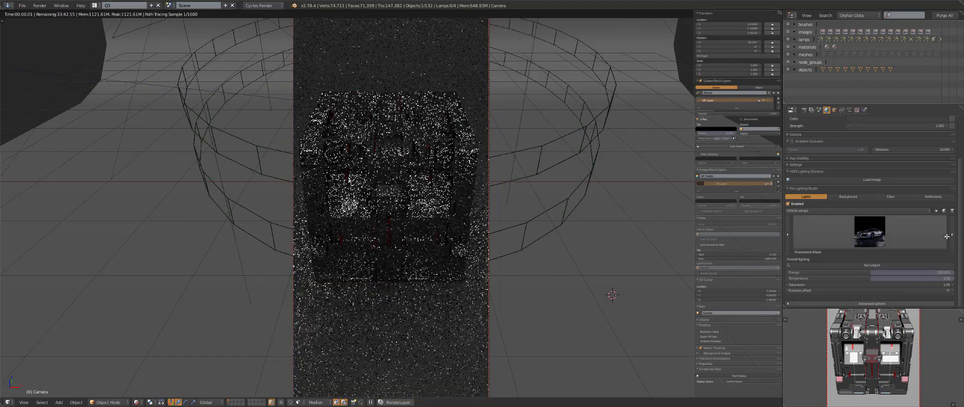
{"action": "left_click", "coordinate": [947, 235]}
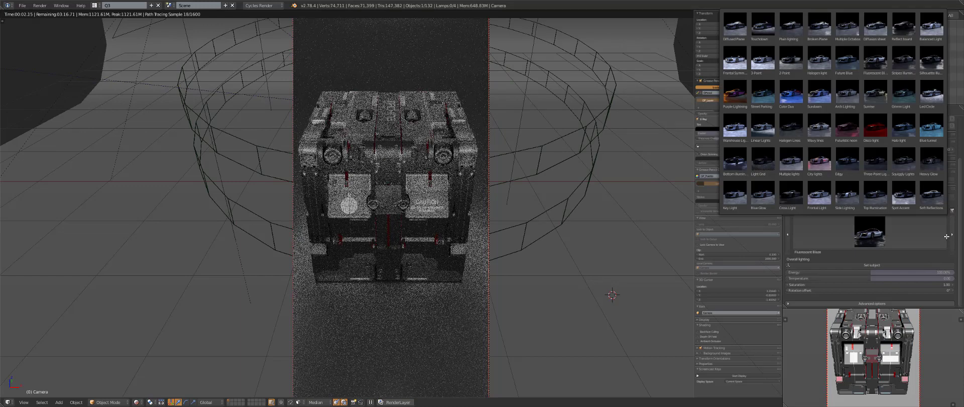
{"action": "left_click", "coordinate": [950, 239]}
{"action": "left_click", "coordinate": [951, 238]}
{"action": "left_click", "coordinate": [821, 212]}
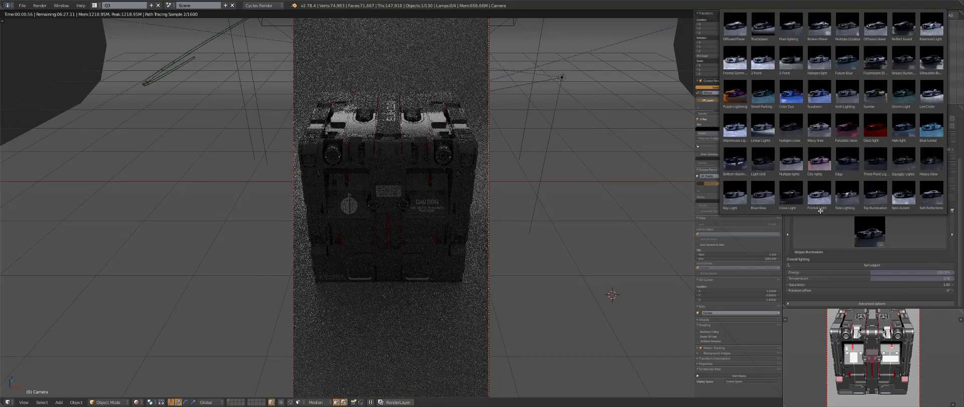
{"action": "left_click", "coordinate": [820, 210]}
Set the light category to Object setups and try its presets on the cube up to Single point light
{"action": "left_click", "coordinate": [806, 210]}
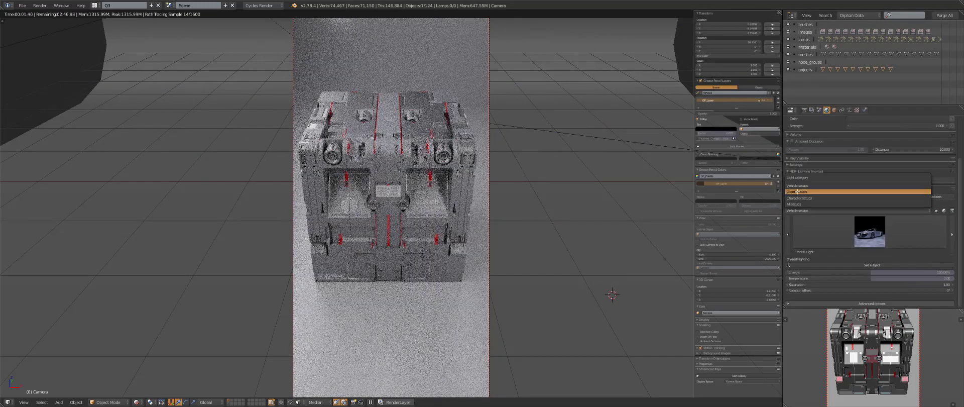
{"action": "left_click", "coordinate": [797, 192]}
{"action": "left_click", "coordinate": [949, 222]}
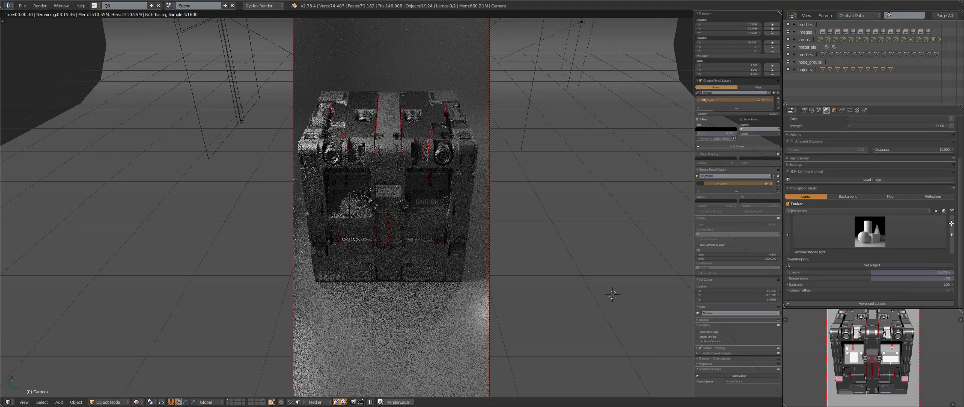
{"action": "left_click", "coordinate": [951, 222]}
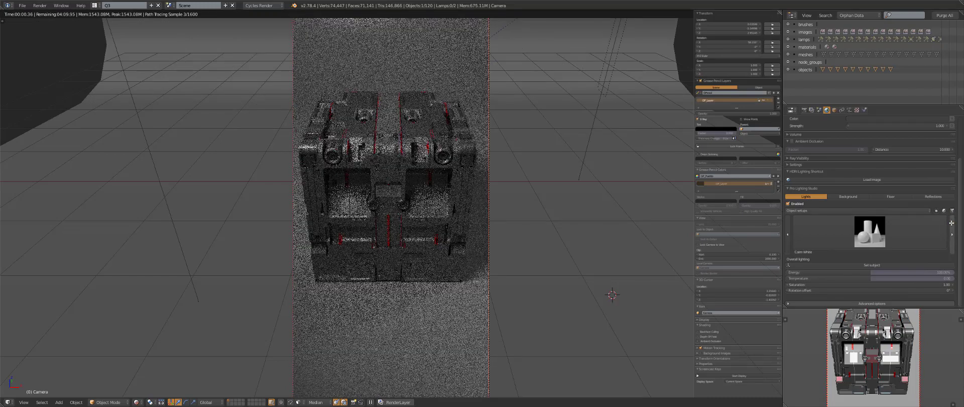
{"action": "left_click", "coordinate": [950, 223]}
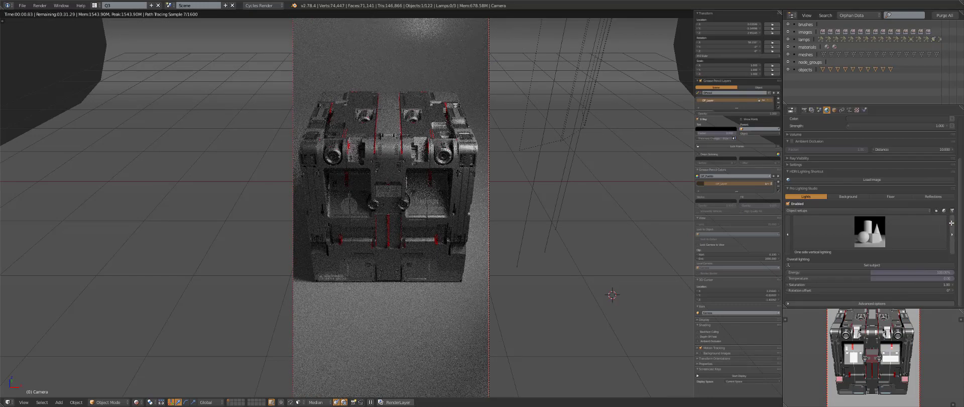
{"action": "left_click", "coordinate": [951, 223]}
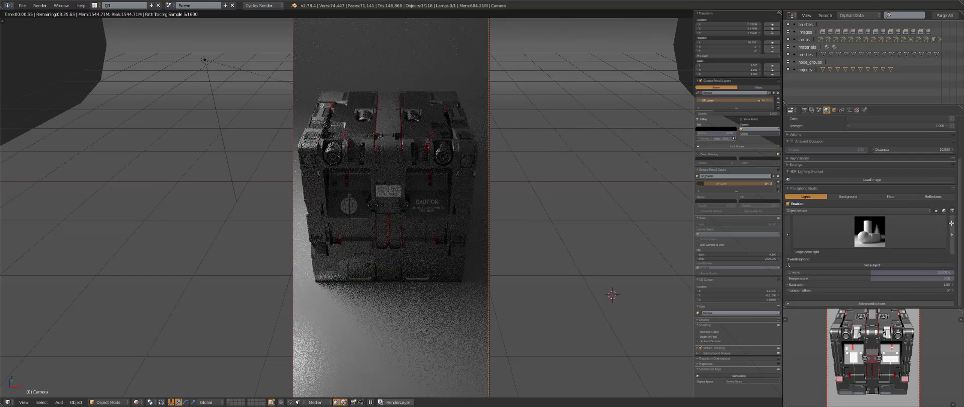
Preview further object lighting setups on the cube, from White Diffused through Three point, Heavy Contrast and Silhouette Light to the rear spot light
{"action": "left_click", "coordinate": [951, 233]}
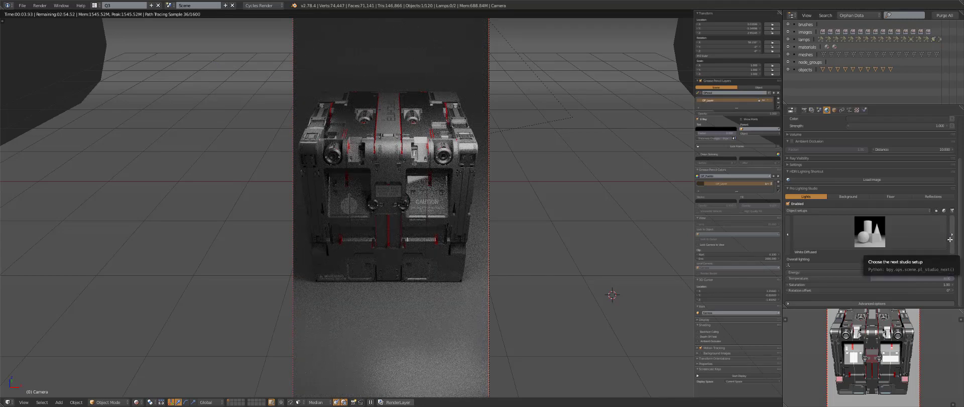
{"action": "left_click", "coordinate": [949, 239]}
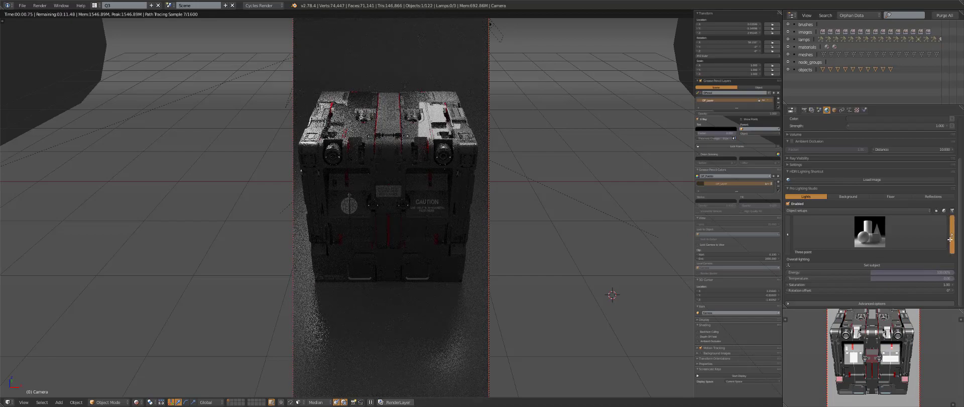
{"action": "left_click", "coordinate": [949, 240]}
{"action": "left_click", "coordinate": [950, 240]}
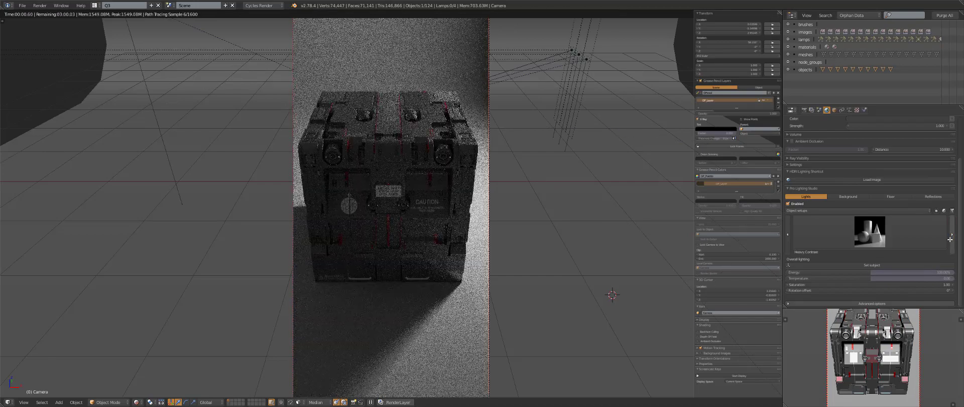
{"action": "left_click", "coordinate": [949, 239]}
{"action": "left_click", "coordinate": [950, 240]}
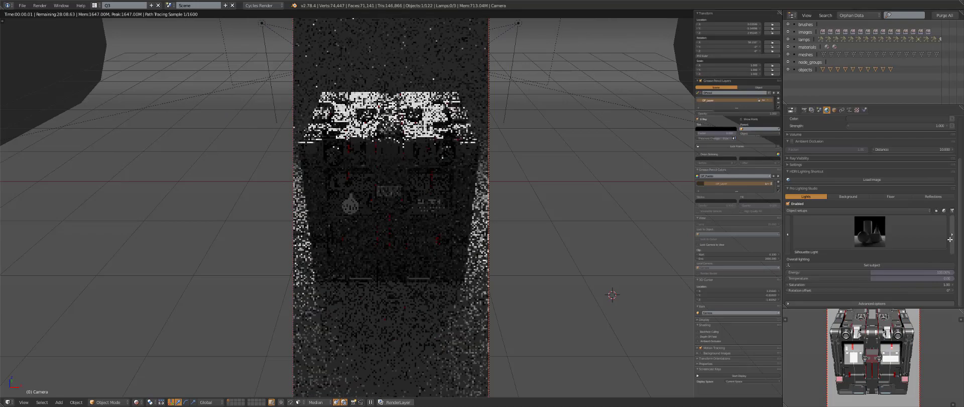
{"action": "left_click", "coordinate": [949, 239]}
{"action": "left_click", "coordinate": [949, 240]}
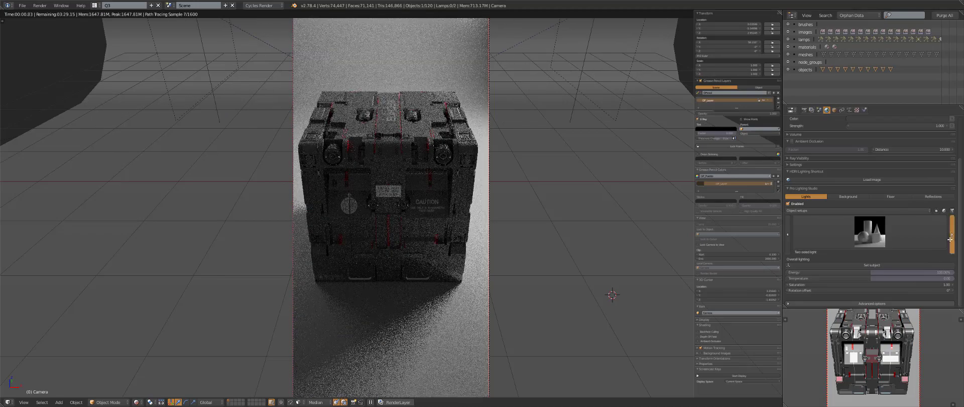
{"action": "left_click", "coordinate": [949, 239]}
{"action": "left_click", "coordinate": [949, 240]}
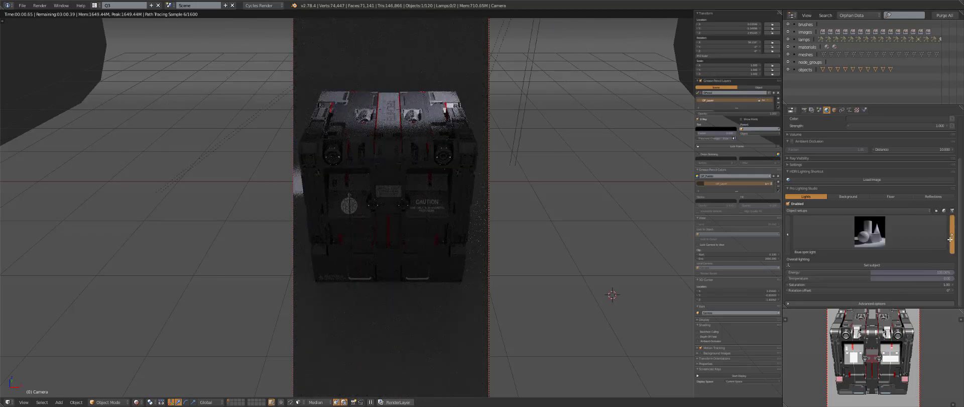
Preview the tinted object lighting setups on the cube, from Orange accent through Magnetic to the warm yellow setup
{"action": "left_click", "coordinate": [950, 239]}
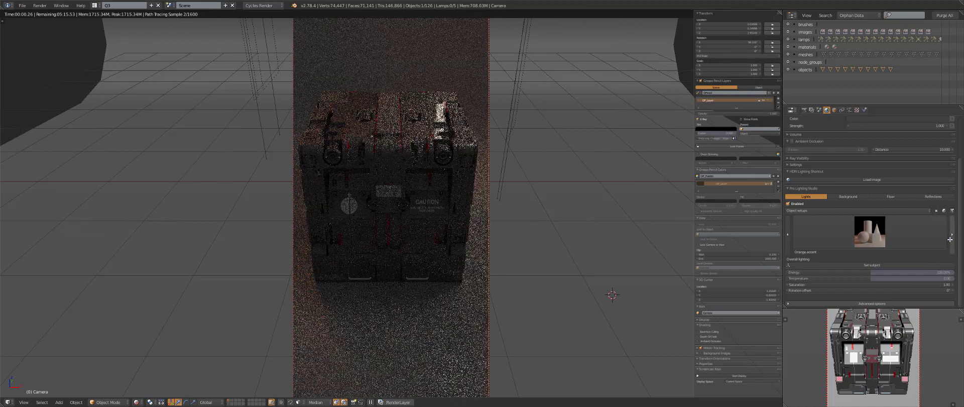
{"action": "left_click", "coordinate": [949, 239]}
{"action": "left_click", "coordinate": [949, 239]}
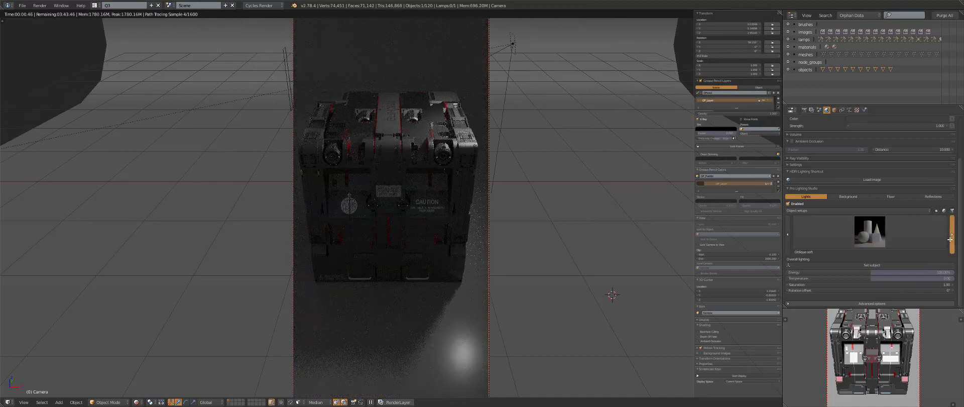
{"action": "left_click", "coordinate": [949, 240]}
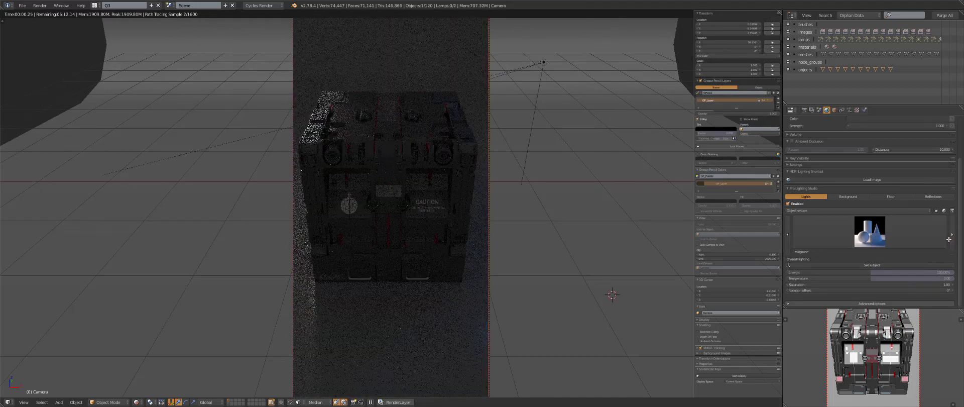
{"action": "left_click", "coordinate": [949, 239]}
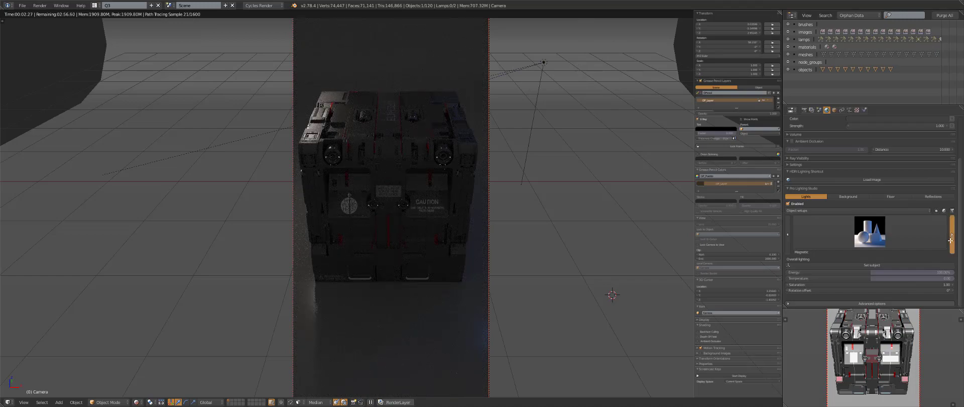
{"action": "left_click", "coordinate": [950, 240]}
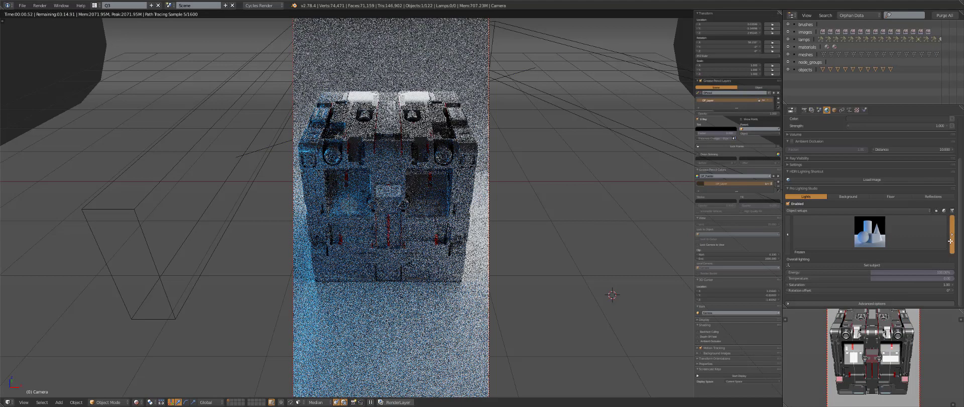
{"action": "left_click", "coordinate": [950, 240]}
{"action": "left_click", "coordinate": [949, 240]}
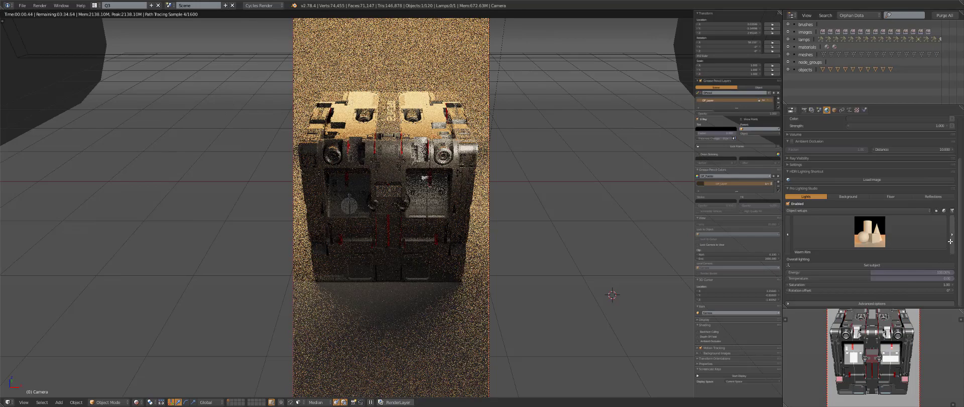
Preview the strongly coloured object lighting setups on the cube, including Pink morning, Dark Night and the green setup
{"action": "left_click", "coordinate": [950, 241]}
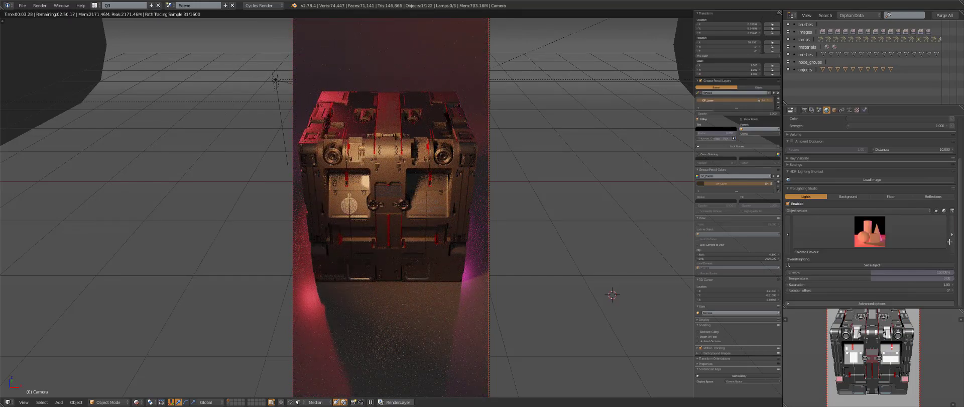
{"action": "left_click", "coordinate": [950, 241]}
{"action": "left_click", "coordinate": [950, 239]}
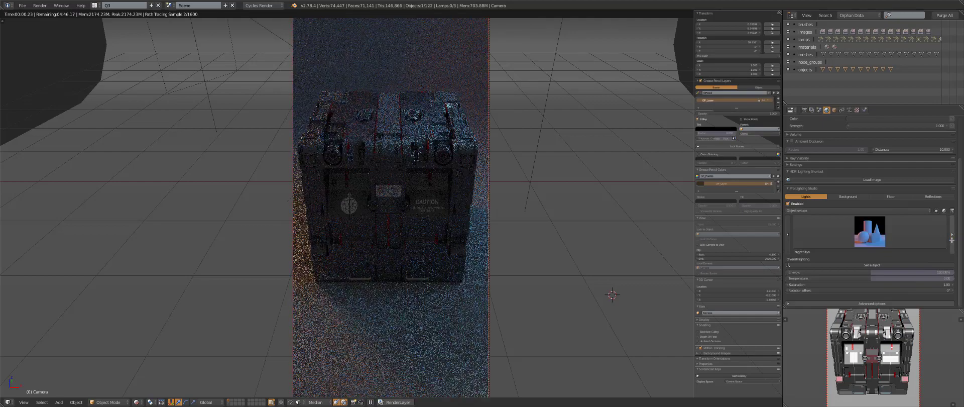
{"action": "left_click", "coordinate": [951, 240]}
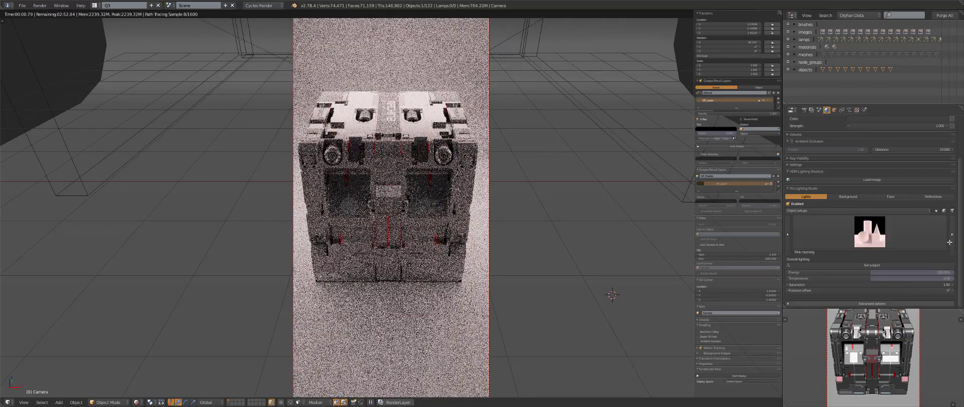
{"action": "left_click", "coordinate": [951, 243]}
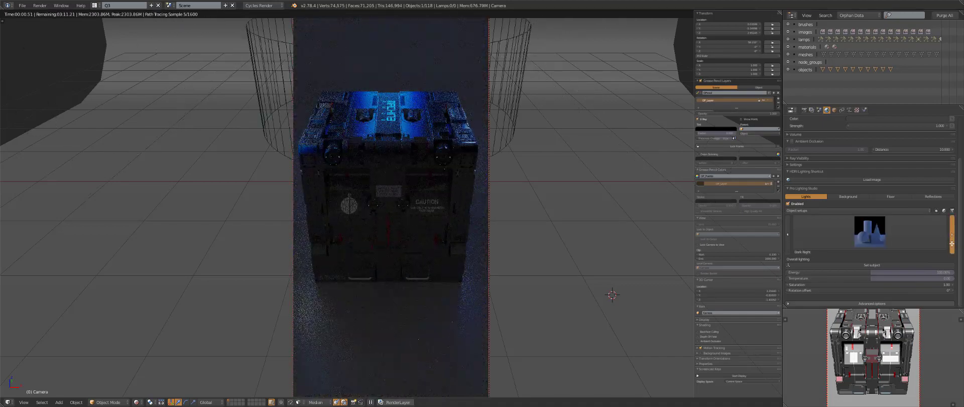
{"action": "left_click", "coordinate": [951, 243]}
{"action": "left_click", "coordinate": [951, 243]}
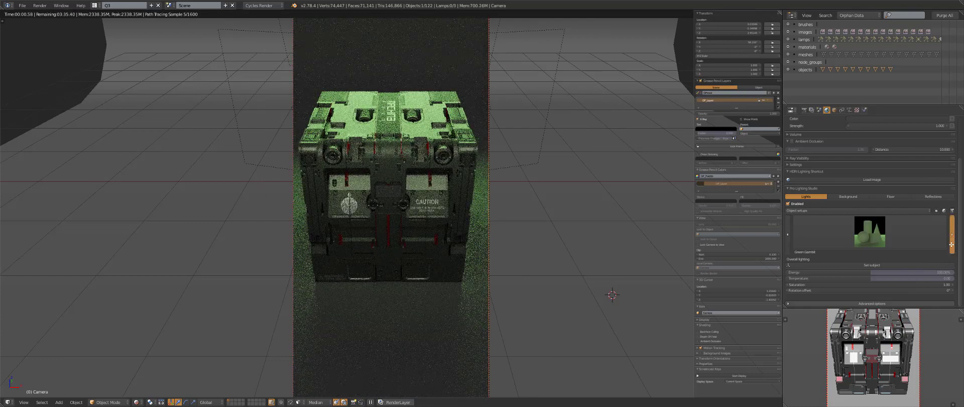
Preview the next object lighting setups on the cube, including Soft Key and the red-and-white setup
{"action": "left_click", "coordinate": [950, 244]}
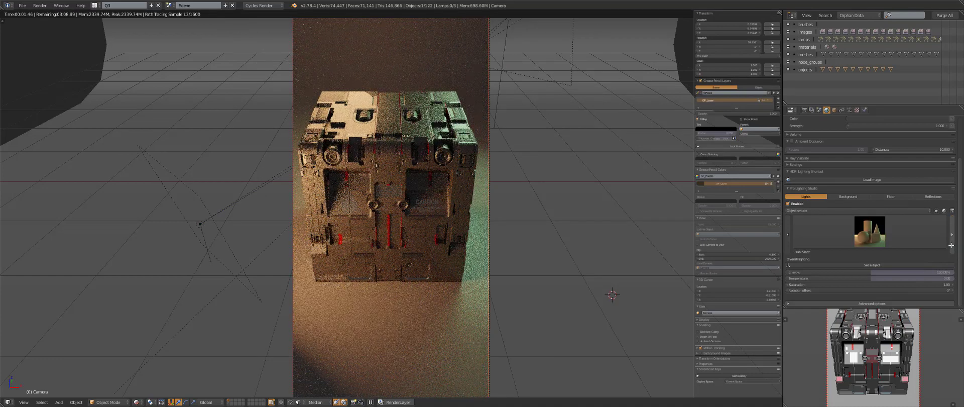
{"action": "left_click", "coordinate": [950, 244]}
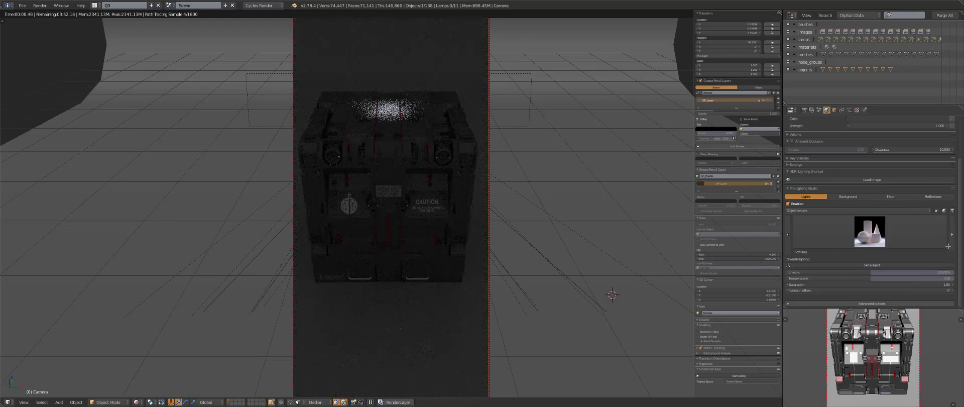
{"action": "left_click", "coordinate": [950, 244]}
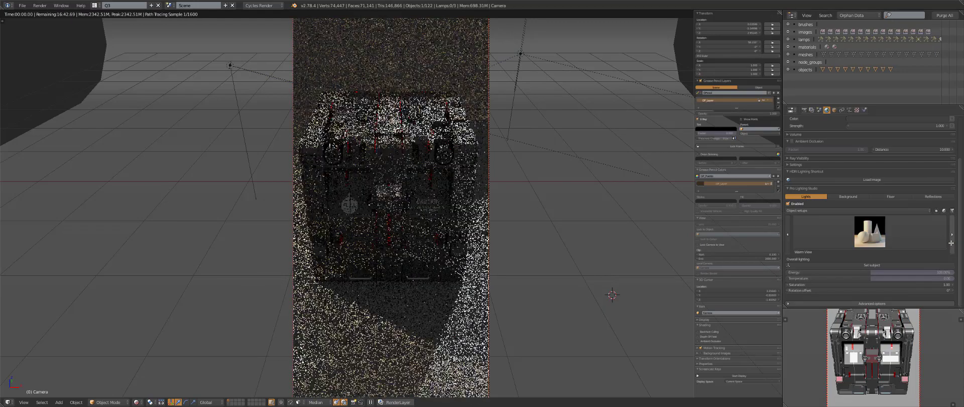
{"action": "left_click", "coordinate": [950, 242]}
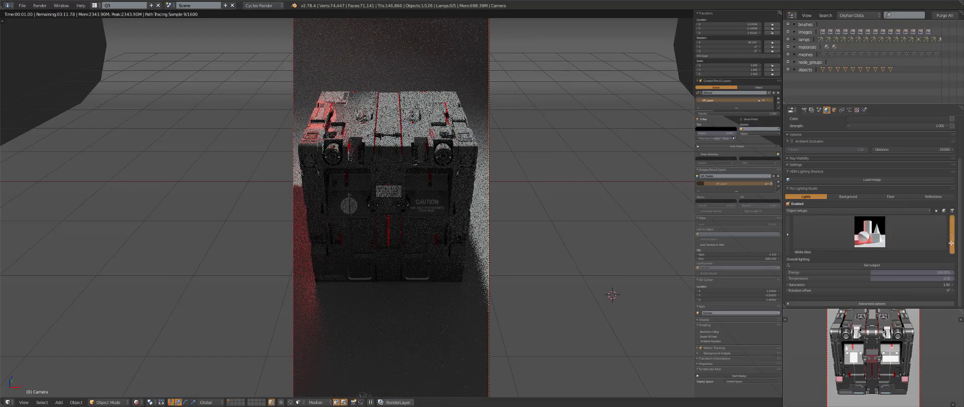
{"action": "left_click", "coordinate": [951, 243]}
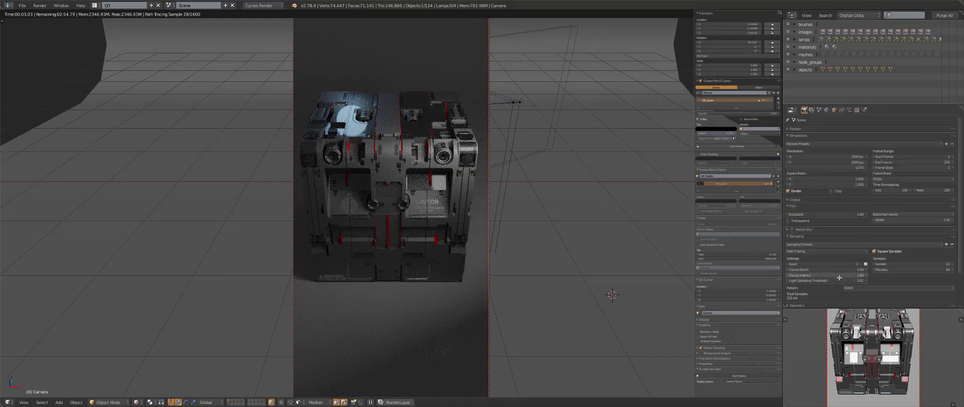
Set the Light Sampling Threshold in the render sampling settings to 0
{"action": "left_click", "coordinate": [834, 279]}
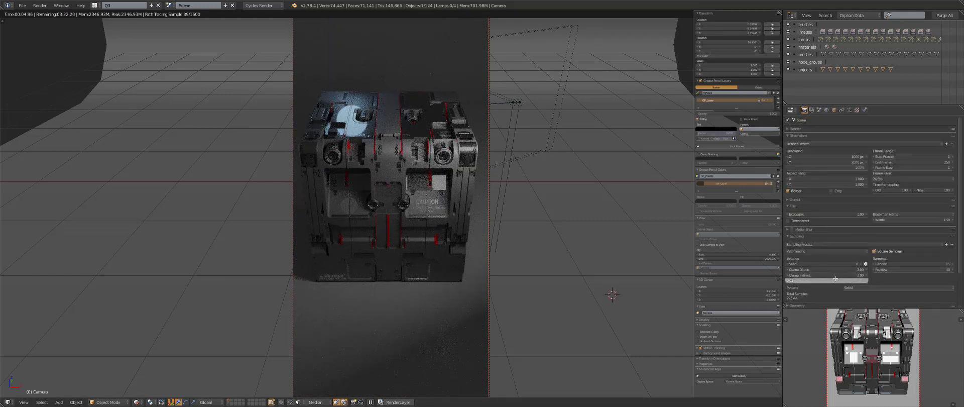
{"action": "type", "text": "0"}
{"action": "key", "text": "Return"}
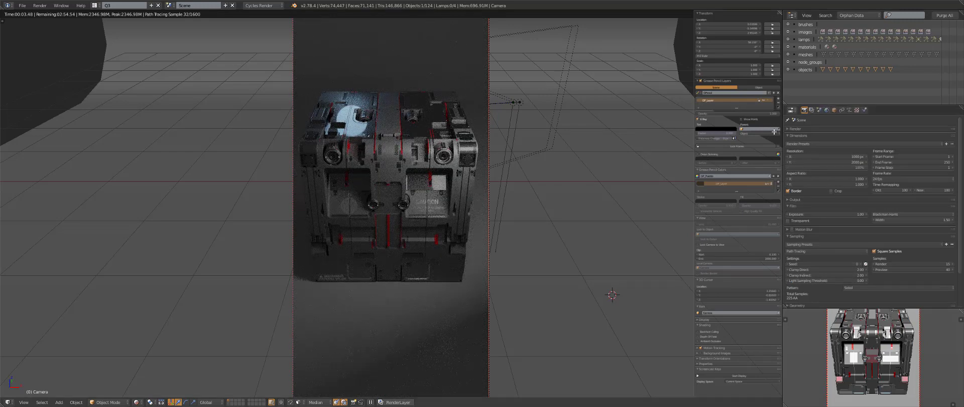
Return to the Pro Lighting Studio settings and try the remaining object setups, including Copper Glow, settling on Soft Box
{"action": "left_click", "coordinate": [826, 110]}
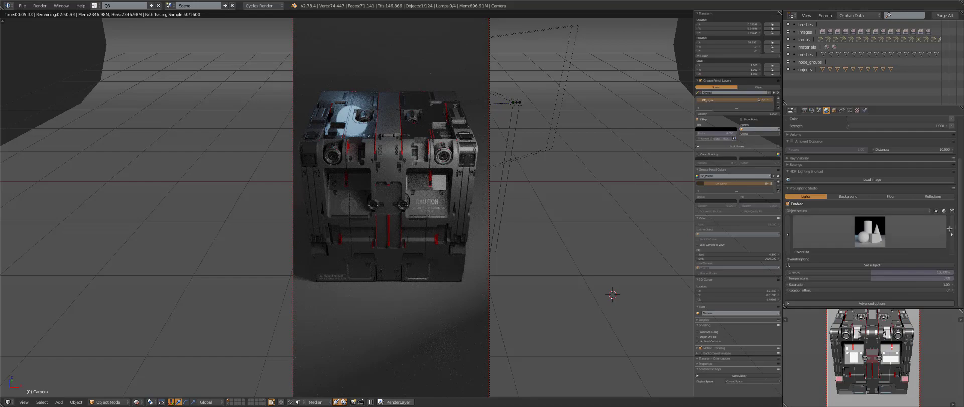
{"action": "left_click", "coordinate": [953, 230]}
{"action": "left_click", "coordinate": [952, 227]}
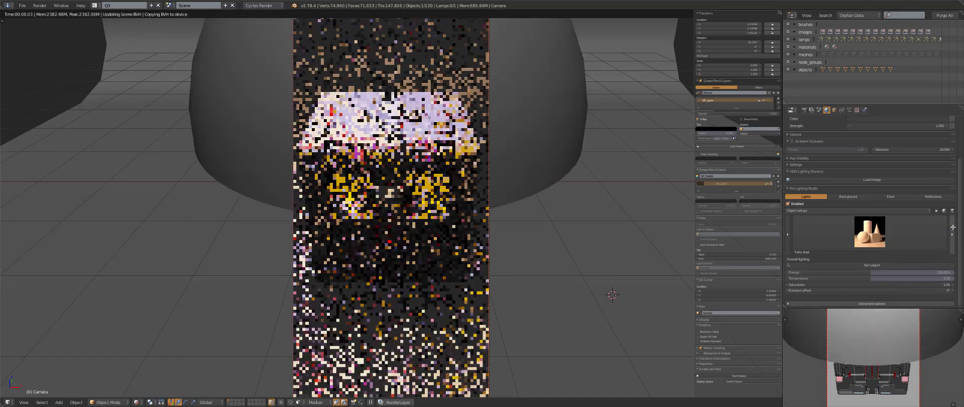
{"action": "left_click", "coordinate": [952, 227]}
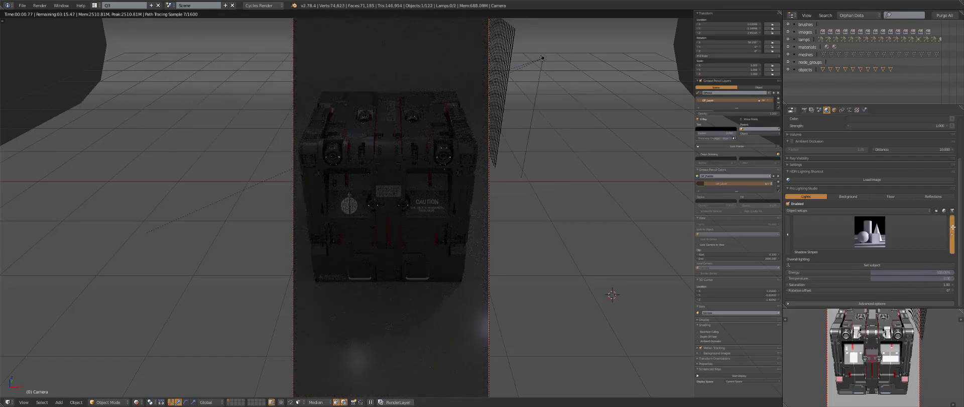
{"action": "left_click", "coordinate": [952, 227]}
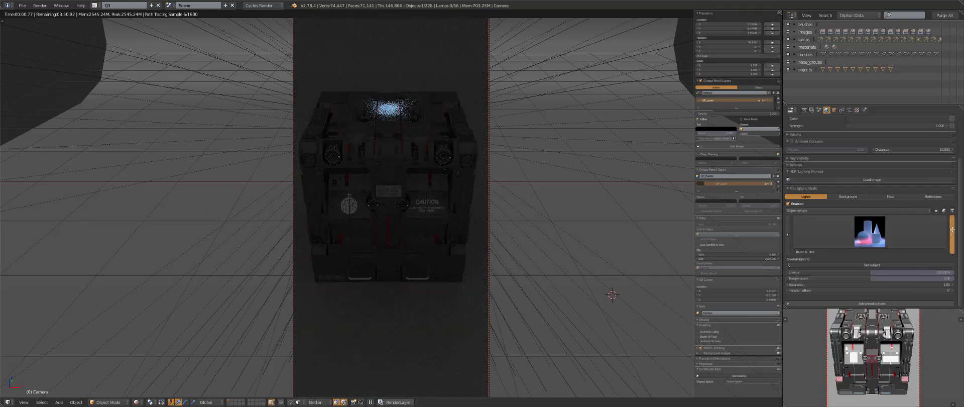
{"action": "left_click", "coordinate": [952, 230]}
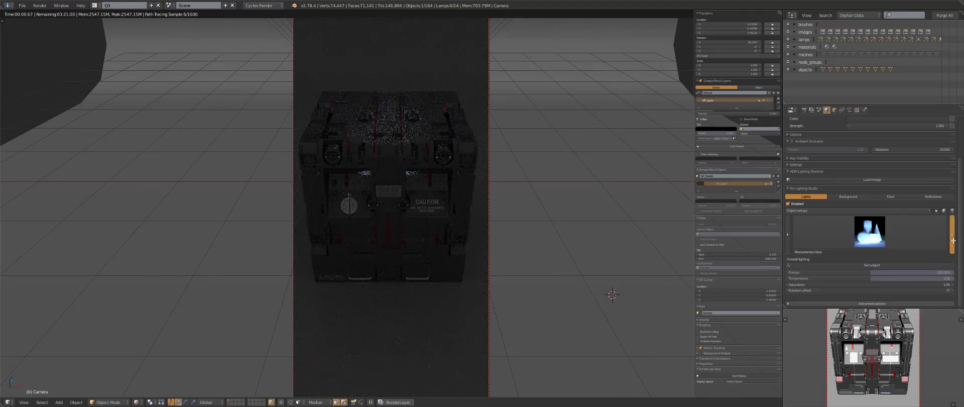
{"action": "left_click", "coordinate": [953, 239]}
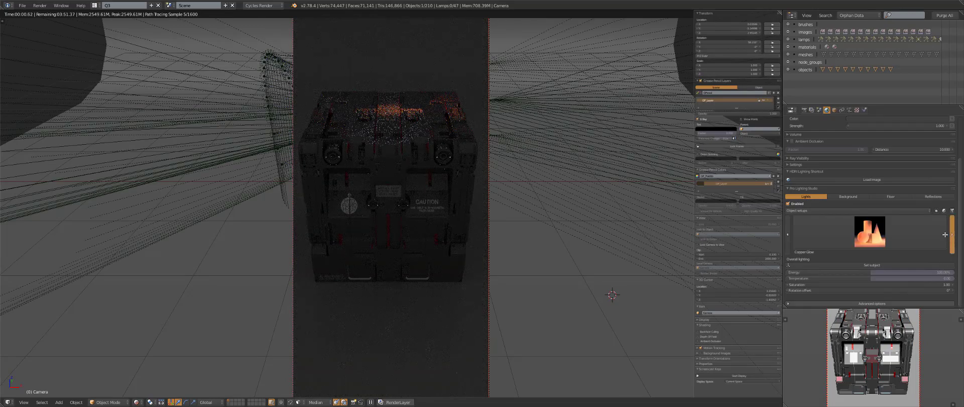
{"action": "left_click", "coordinate": [951, 235]}
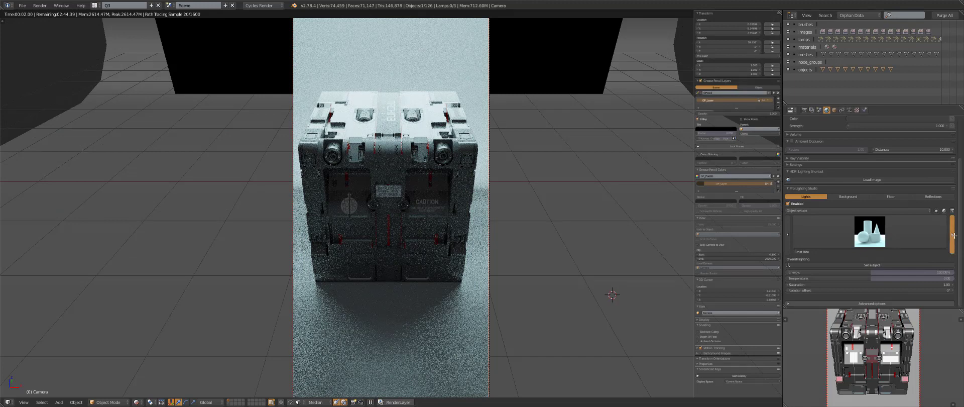
{"action": "left_click", "coordinate": [951, 233]}
{"action": "left_click", "coordinate": [950, 233]}
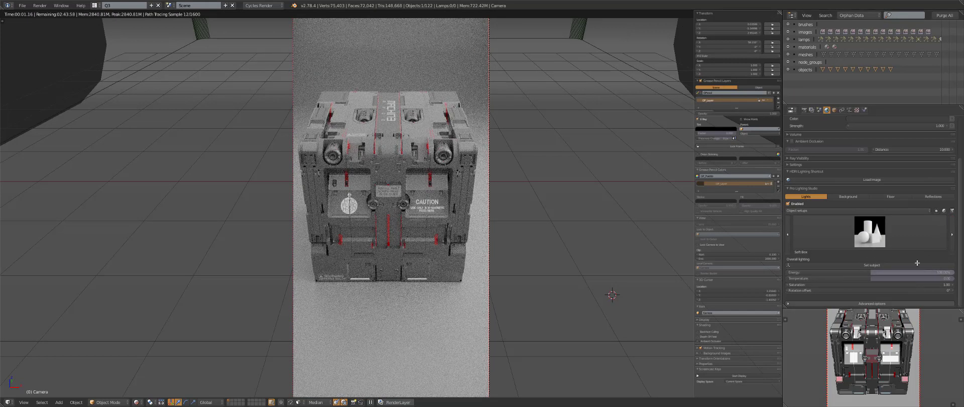
Lower the overall lighting energy of the Soft Box setup
{"action": "left_click_drag", "start_coordinate": [861, 270], "coordinate": [821, 275]}
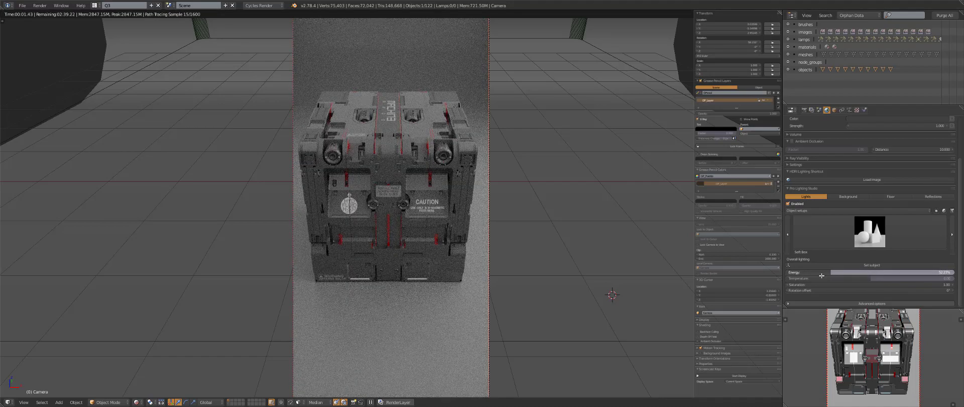
{"action": "left_click", "coordinate": [540, 377]}
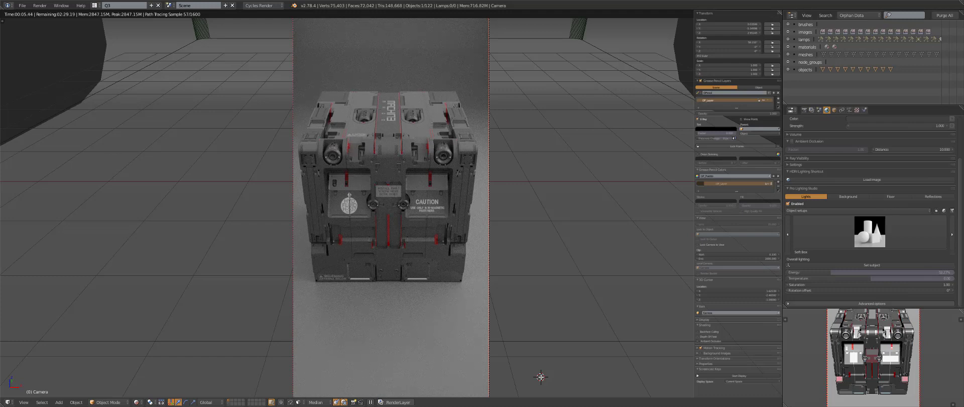
Scale down the info decal at the centre of the cube's front and check it in rendered shading
{"action": "key", "text": "shift+z"}
{"action": "right_click", "coordinate": [392, 193]}
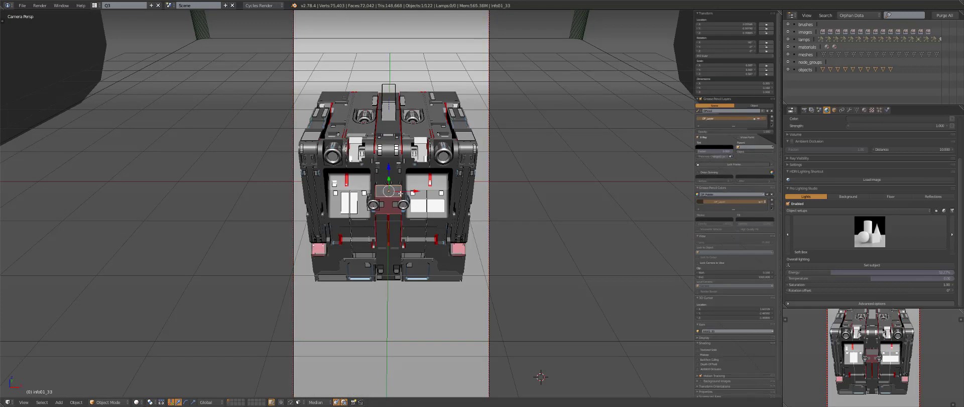
{"action": "key", "text": "s"}
{"action": "left_click", "coordinate": [401, 200]}
{"action": "key", "text": "shift+z"}
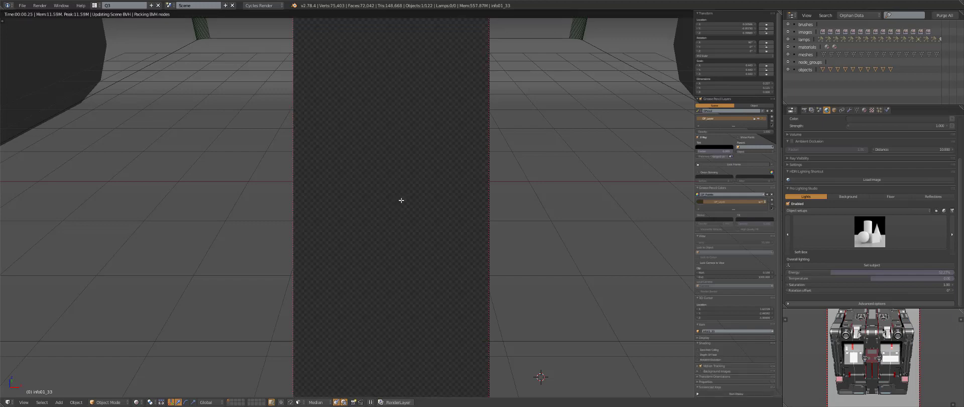
Enable the image overlay for the Pro Lighting Studio floor on the backdrop, using Steel Floor 1
{"action": "right_click", "coordinate": [455, 288]}
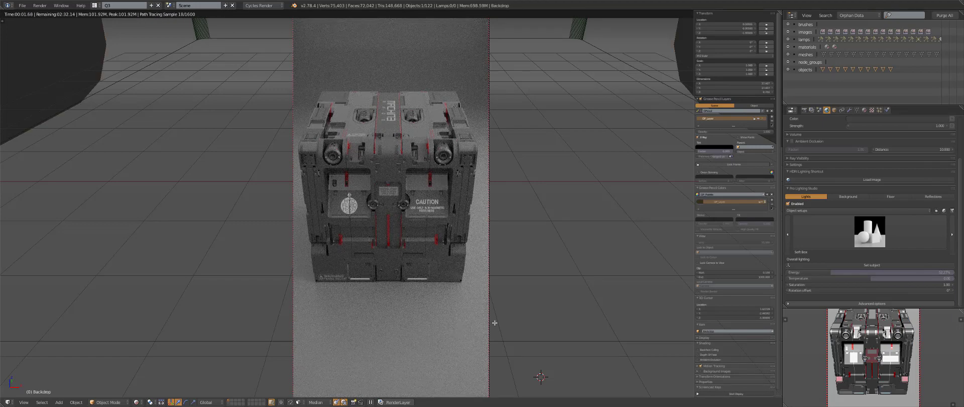
{"action": "left_click", "coordinate": [850, 195]}
{"action": "left_click", "coordinate": [890, 196]}
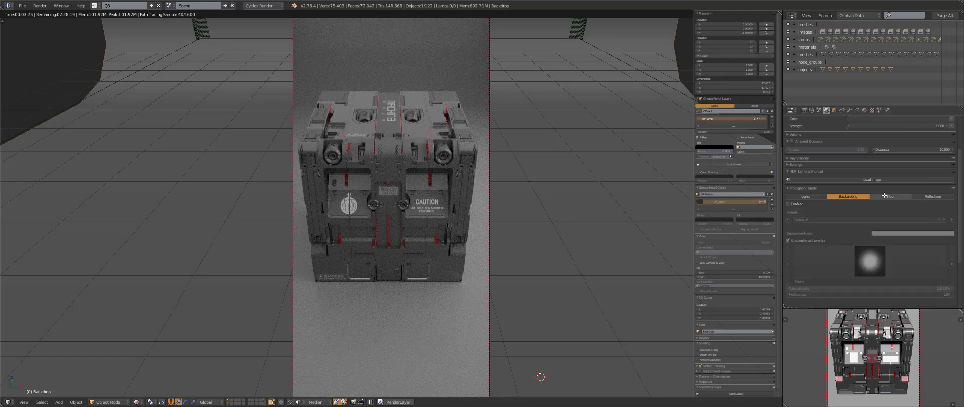
{"action": "left_click", "coordinate": [787, 254]}
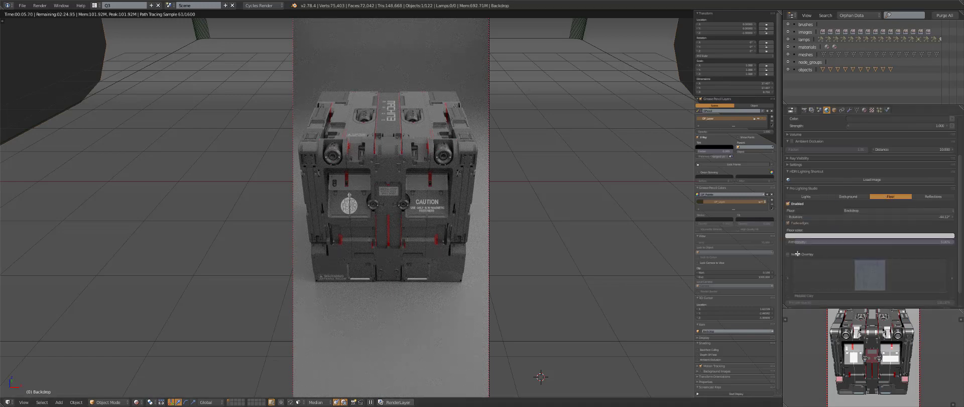
{"action": "left_click", "coordinate": [866, 279]}
{"action": "left_click", "coordinate": [819, 307]}
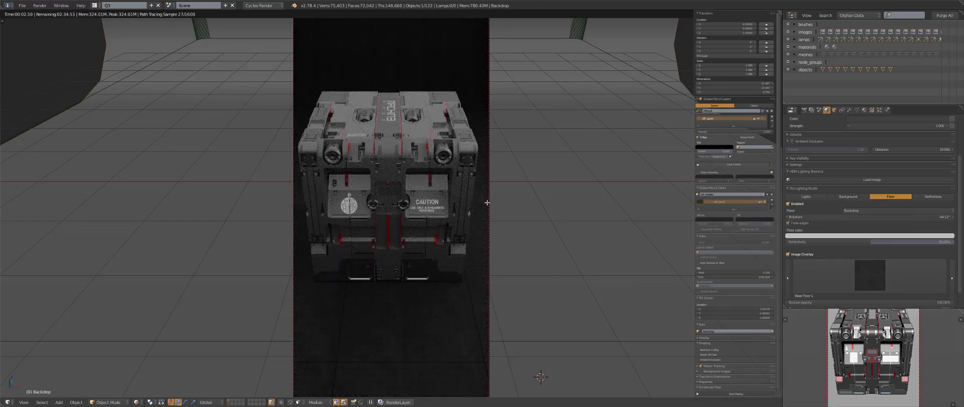
Shift the camera framing slightly with the camera locked to view, and declutter the viewport by hiding the grid and properties
{"action": "left_click", "coordinate": [709, 262]}
{"action": "middle_click_drag", "start_coordinate": [564, 272], "coordinate": [565, 268], "text": "shift"}
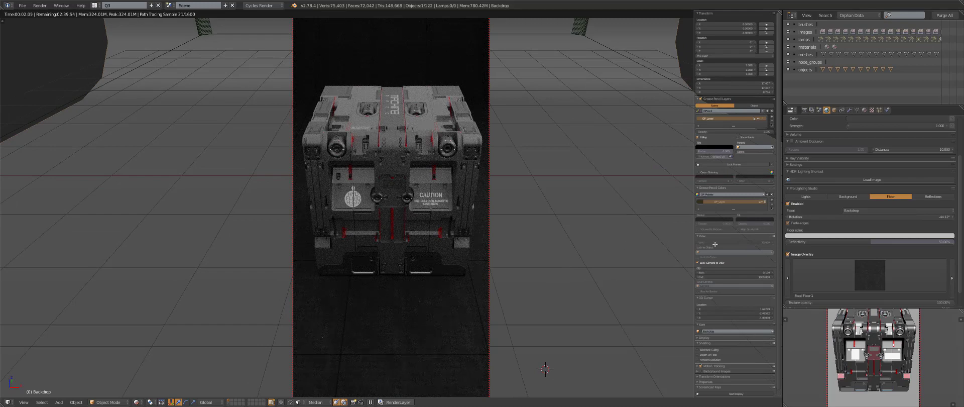
{"action": "key", "text": "w"}
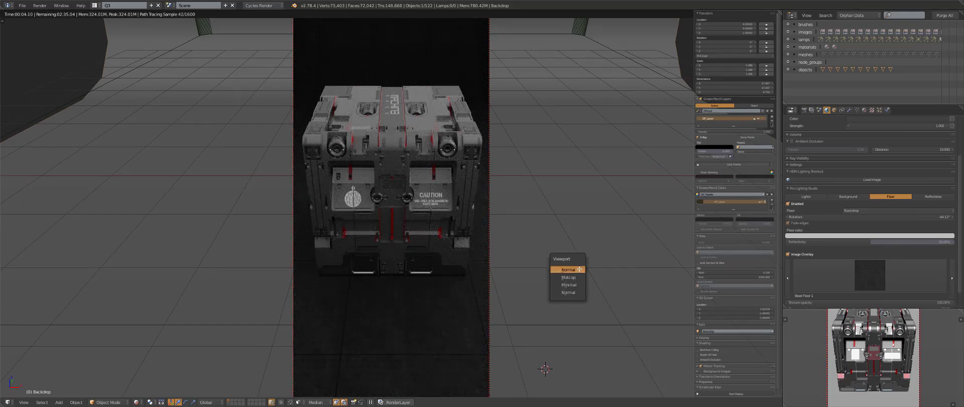
{"action": "left_click", "coordinate": [568, 280]}
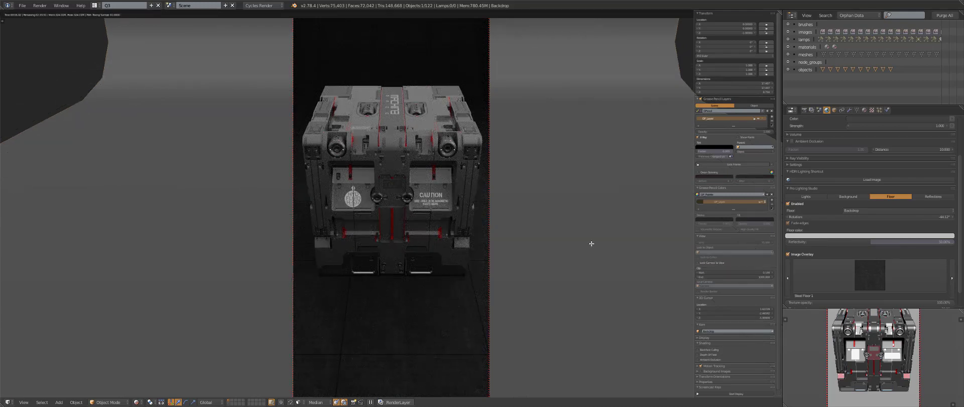
{"action": "key", "text": "n"}
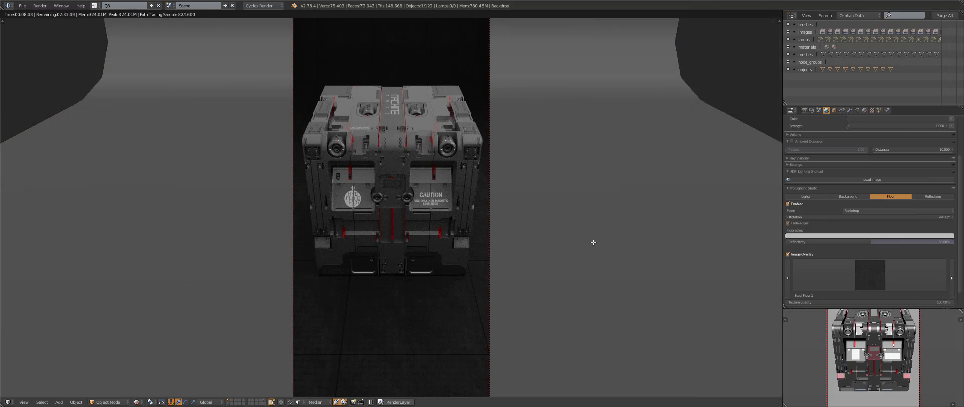
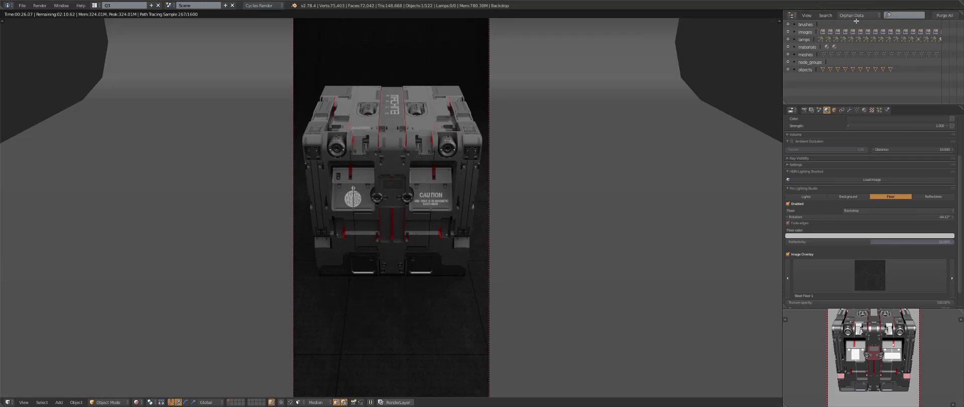
Purge all unused orphan data-blocks from the file, repeating the purge until the leftover images and materials are cleared
{"action": "left_click", "coordinate": [944, 15]}
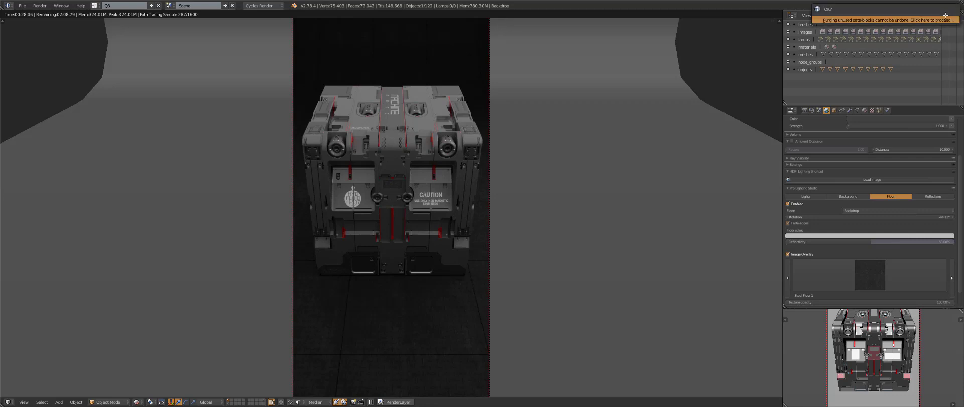
{"action": "left_click", "coordinate": [946, 19]}
{"action": "left_click", "coordinate": [945, 15]}
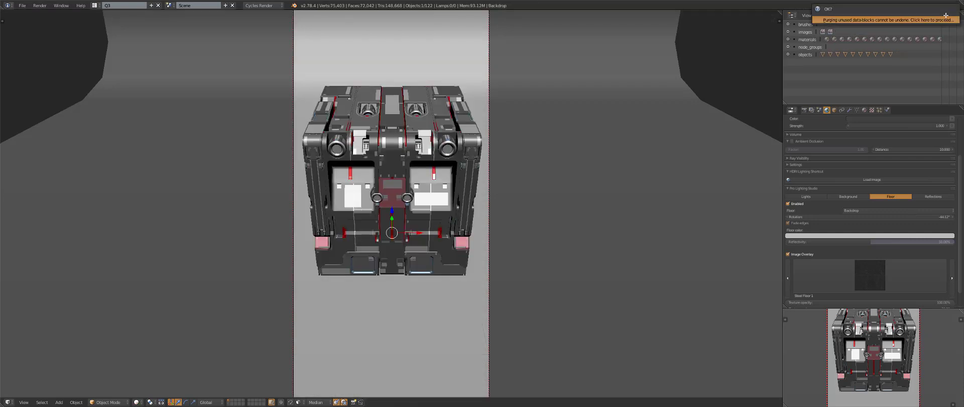
{"action": "left_click", "coordinate": [945, 19]}
{"action": "left_click", "coordinate": [946, 15]}
{"action": "left_click", "coordinate": [946, 19]}
Delete the remaining orphan materials and purge the unused data-blocks again
{"action": "left_click", "coordinate": [793, 32]}
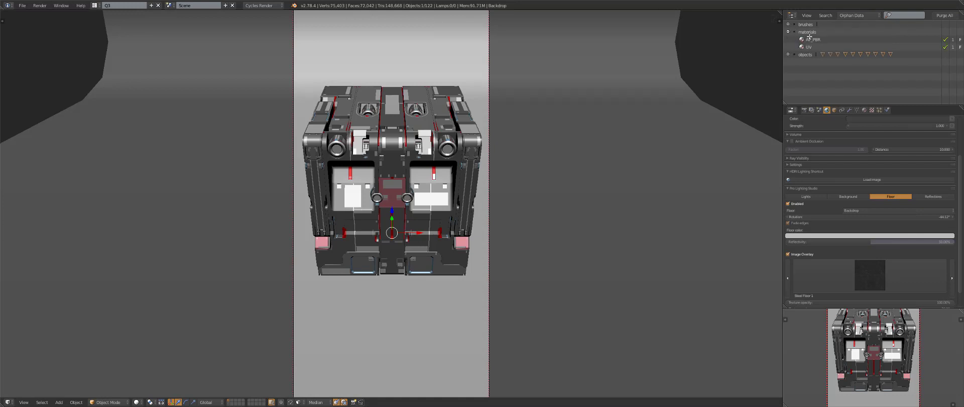
{"action": "right_click", "coordinate": [809, 37]}
{"action": "right_click", "coordinate": [806, 47]}
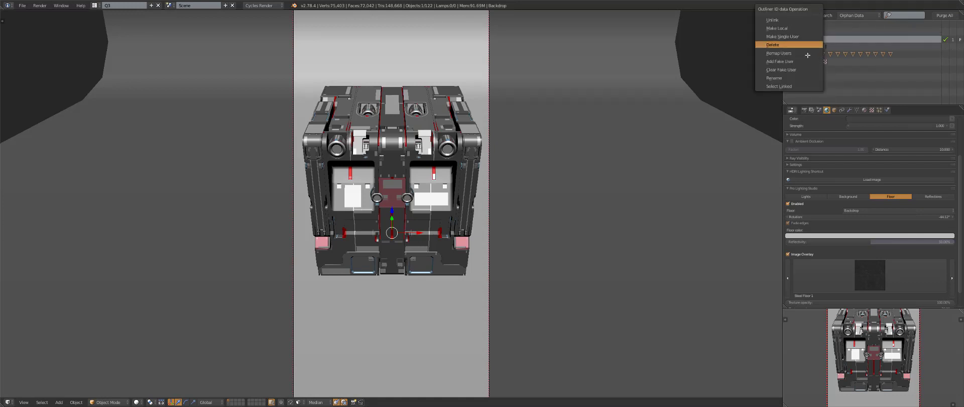
{"action": "left_click", "coordinate": [802, 45]}
{"action": "left_click", "coordinate": [956, 15]}
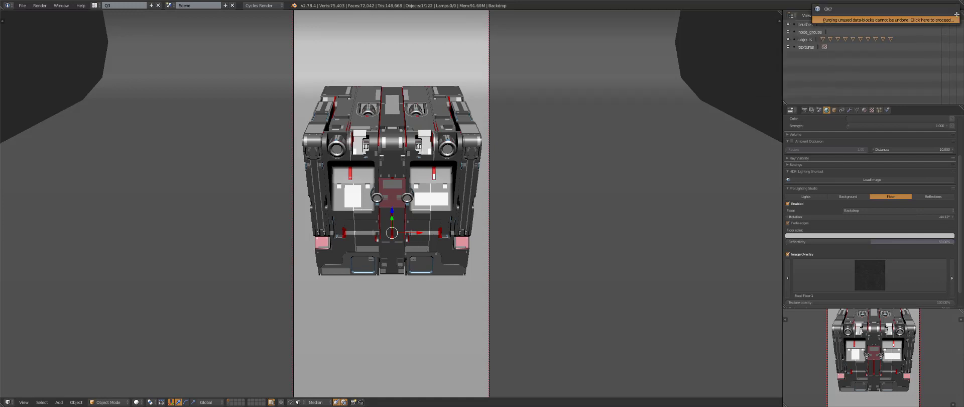
{"action": "left_click", "coordinate": [938, 20]}
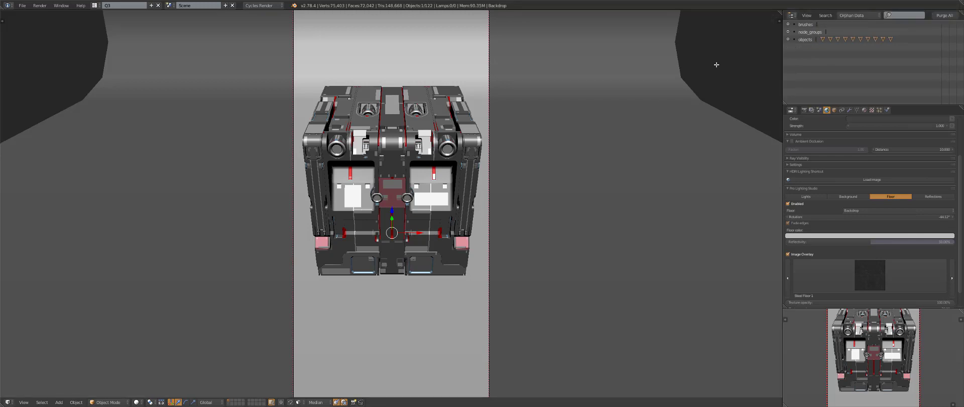
Preview the cube on the steel floor in rendered shading and open the render layer settings
{"action": "scroll", "coordinate": [614, 155], "scroll_direction": "down", "scroll_amount": 1}
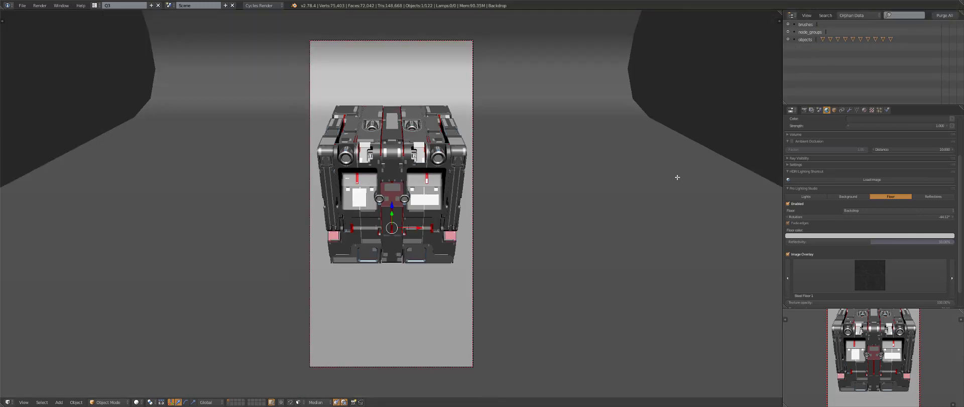
{"action": "key", "text": "shift+z"}
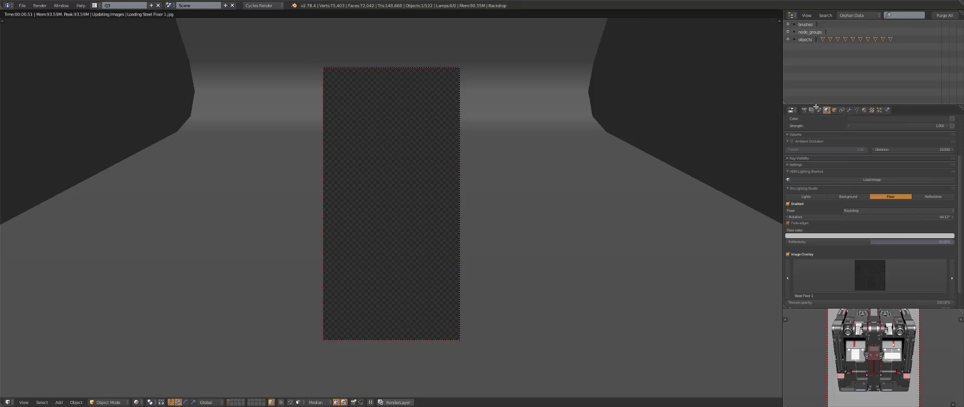
{"action": "left_click", "coordinate": [812, 110]}
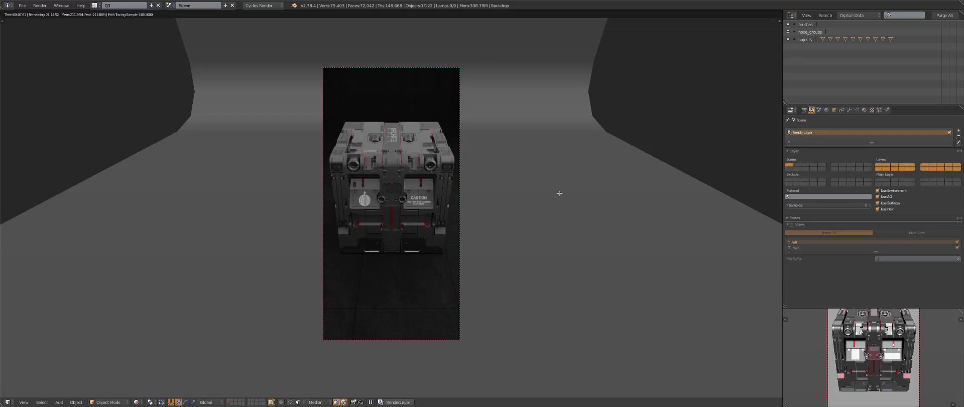
{"action": "key", "text": "shift+q"}
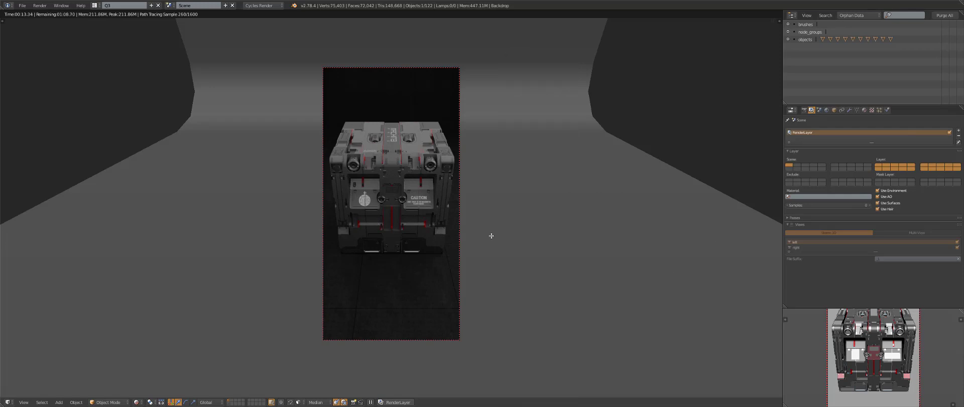
{"action": "key", "text": "shift+z"}
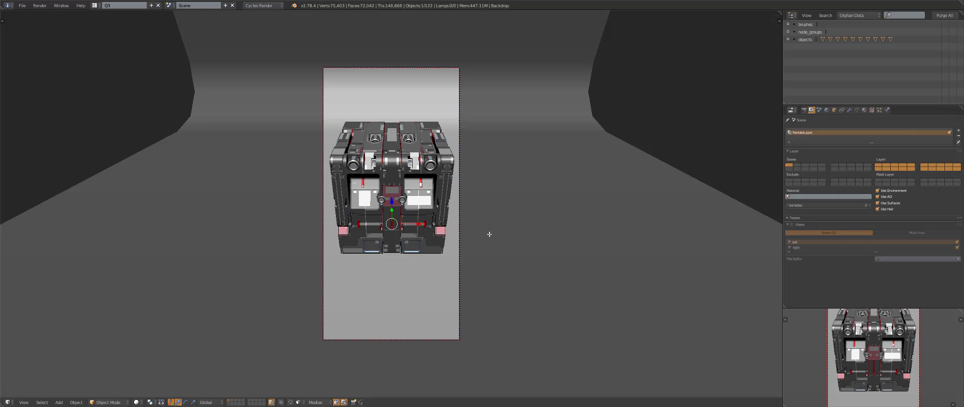
Move the warning signs and labels plane from layer 10 to layer 1, and display layer 1
{"action": "middle_click_drag", "start_coordinate": [489, 234], "coordinate": [480, 157]}
{"action": "scroll", "coordinate": [480, 158], "scroll_direction": "down", "scroll_amount": 4}
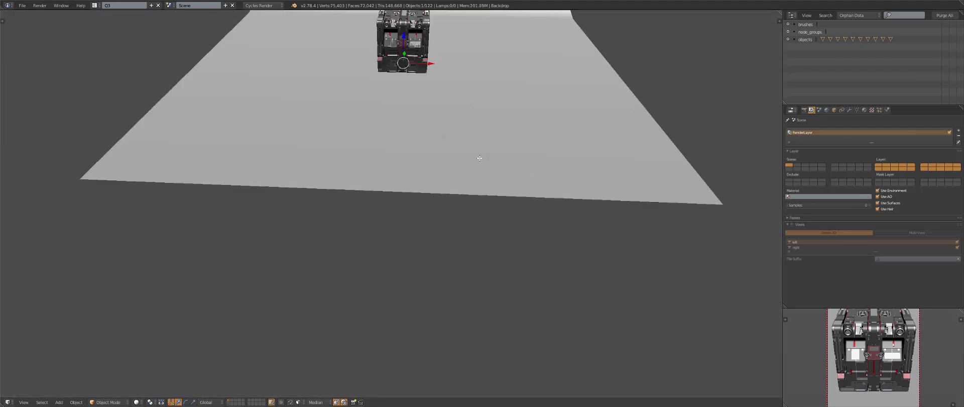
{"action": "key", "text": "0"}
{"action": "right_click", "coordinate": [449, 55]}
{"action": "middle_click_drag", "start_coordinate": [472, 35], "coordinate": [489, 113], "text": "shift"}
{"action": "scroll", "coordinate": [489, 114], "scroll_direction": "up", "scroll_amount": 2}
{"action": "key", "text": "z"}
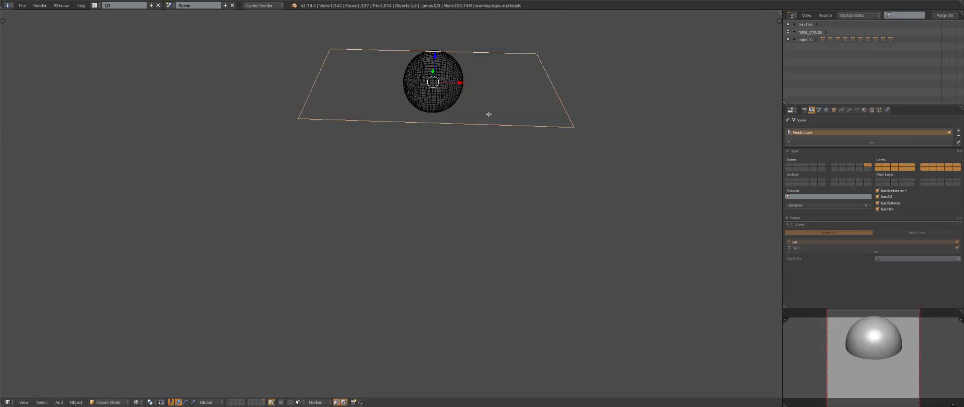
{"action": "key", "text": "m"}
{"action": "key", "text": "1"}
{"action": "key", "text": "1"}
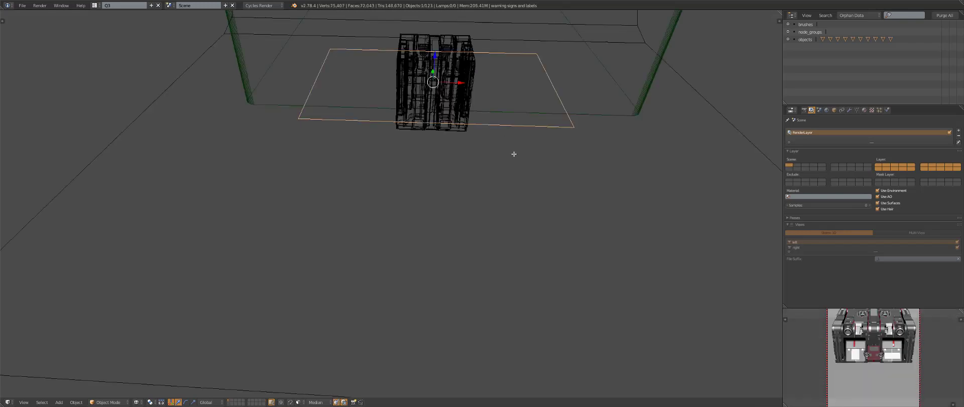
In the orthographic top view, move the warning signs plane out beside the backdrop
{"action": "middle_click_drag", "start_coordinate": [513, 154], "coordinate": [548, 215], "text": "shift"}
{"action": "key", "text": "z"}
{"action": "key", "text": "KP_7"}
{"action": "key", "text": "KP_5"}
{"action": "key", "text": "z"}
{"action": "scroll", "coordinate": [535, 193], "scroll_direction": "down", "scroll_amount": 6}
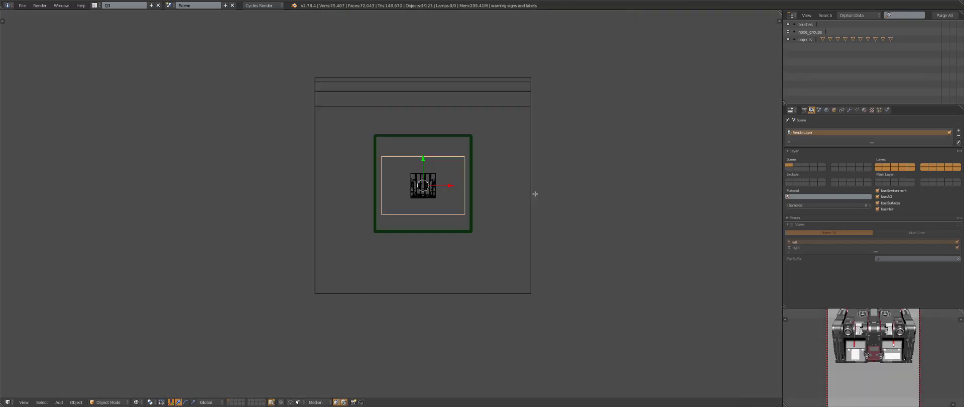
{"action": "key", "text": "g"}
{"action": "left_click", "coordinate": [381, 231]}
{"action": "key", "text": "z"}
{"action": "middle_click_drag", "start_coordinate": [390, 230], "coordinate": [554, 216], "text": "shift"}
{"action": "scroll", "coordinate": [553, 216], "scroll_direction": "up", "scroll_amount": 3}
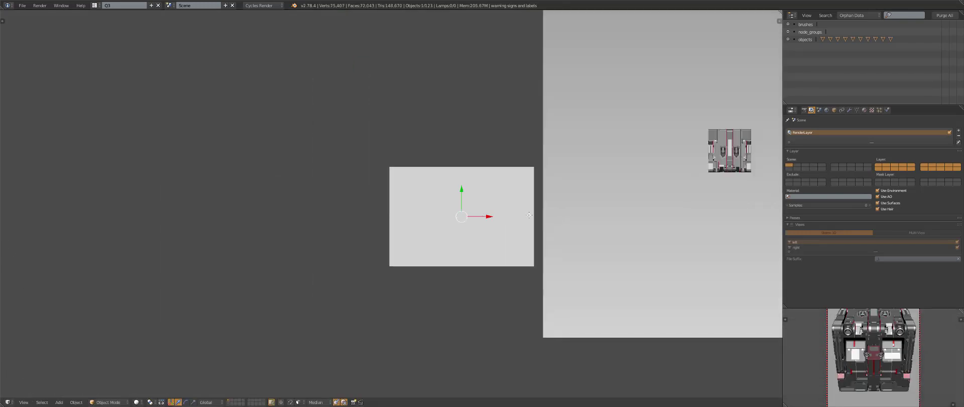
In textured shading, add a horizontal loop cut across the middle of the warning signs plane's mesh
{"action": "key", "text": "alt+z"}
{"action": "scroll", "coordinate": [529, 215], "scroll_direction": "up", "scroll_amount": 10}
{"action": "scroll", "coordinate": [529, 215], "scroll_direction": "down", "scroll_amount": 4}
{"action": "key", "text": "Tab"}
{"action": "middle_click_drag", "start_coordinate": [593, 239], "coordinate": [452, 204], "text": "shift"}
{"action": "scroll", "coordinate": [452, 205], "scroll_direction": "up", "scroll_amount": 2}
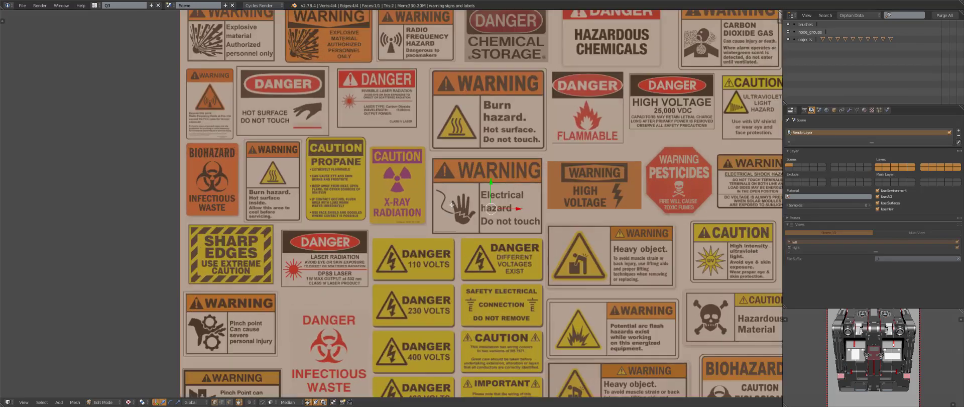
{"action": "key", "text": "a"}
{"action": "middle_click_drag", "start_coordinate": [133, 206], "coordinate": [241, 207], "text": "shift"}
{"action": "scroll", "coordinate": [241, 207], "scroll_direction": "up", "scroll_amount": 3}
{"action": "key", "text": "ctrl+r"}
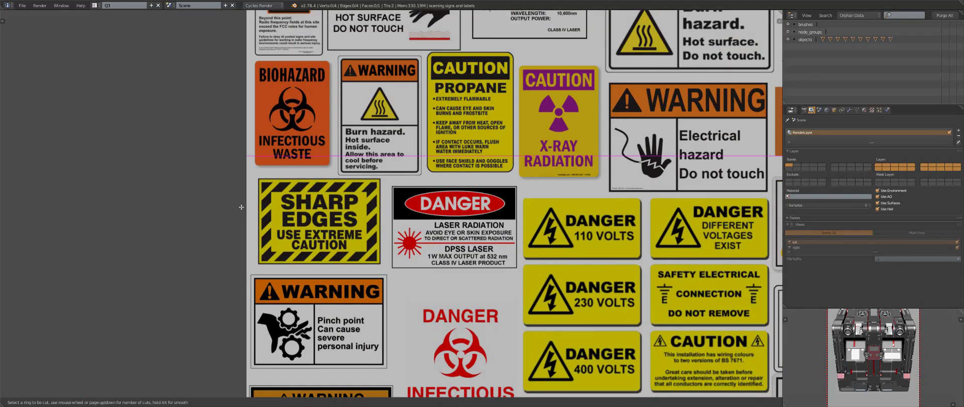
{"action": "left_click", "coordinate": [241, 206]}
{"action": "left_click", "coordinate": [414, 205]}
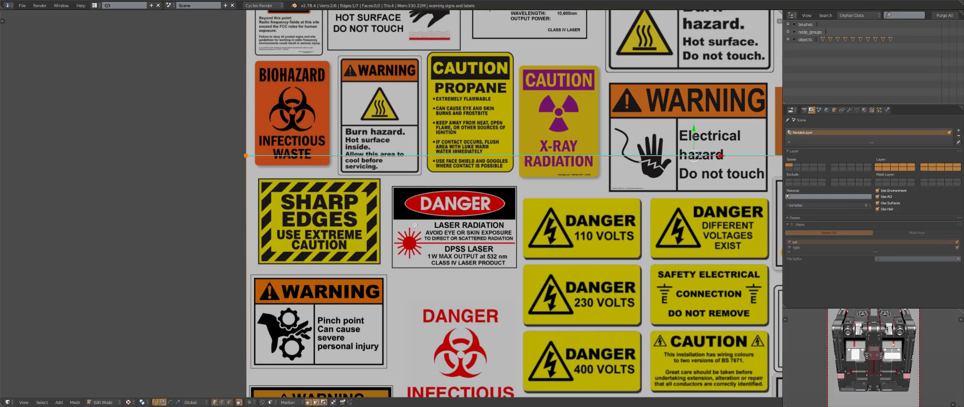
Slide the new horizontal edge loop downward on the warning signs plane
{"action": "key", "text": "g"}
{"action": "key", "text": "g"}
{"action": "left_click", "coordinate": [279, 168]}
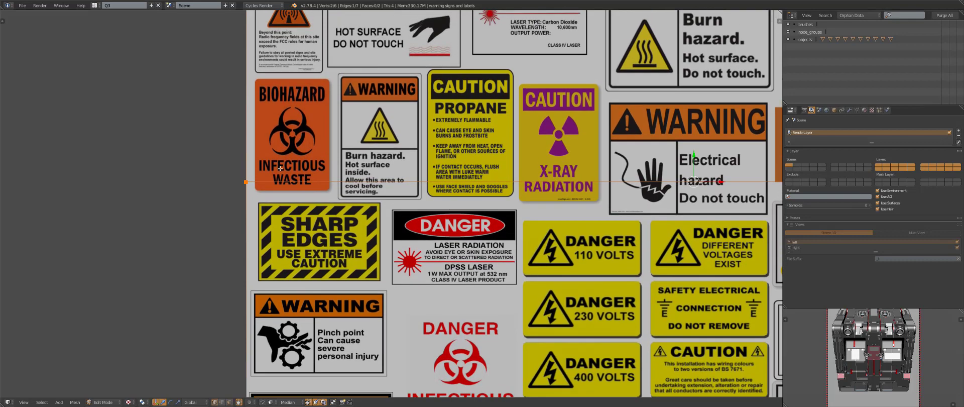
{"action": "scroll", "coordinate": [376, 192], "scroll_direction": "down", "scroll_amount": 6}
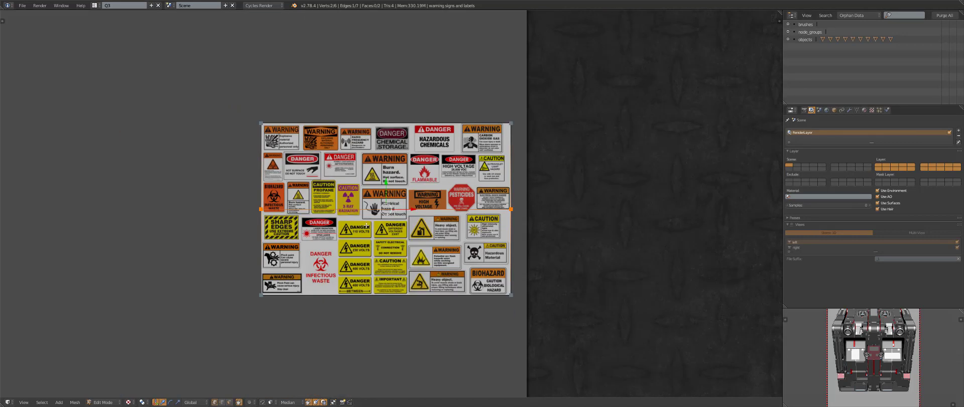
Return to object mode and show the warning signs plane with its texture from above
{"action": "middle_click_drag", "start_coordinate": [367, 224], "coordinate": [407, 148]}
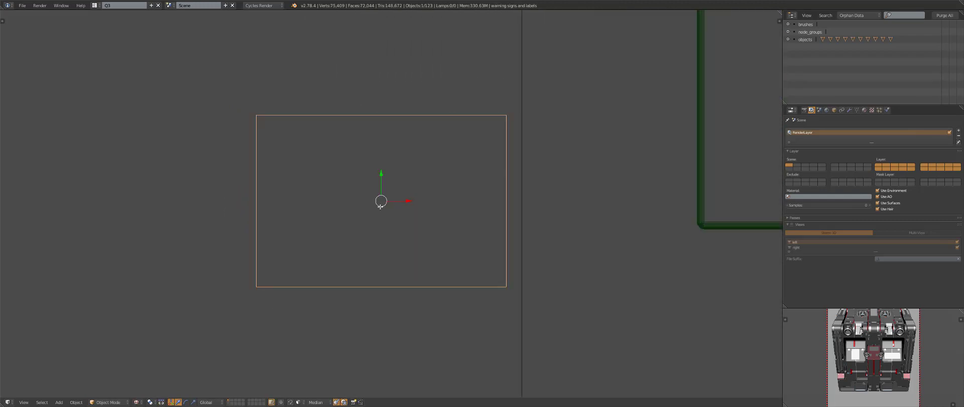
{"action": "key", "text": "z"}
{"action": "scroll", "coordinate": [468, 76], "scroll_direction": "up", "scroll_amount": 2}
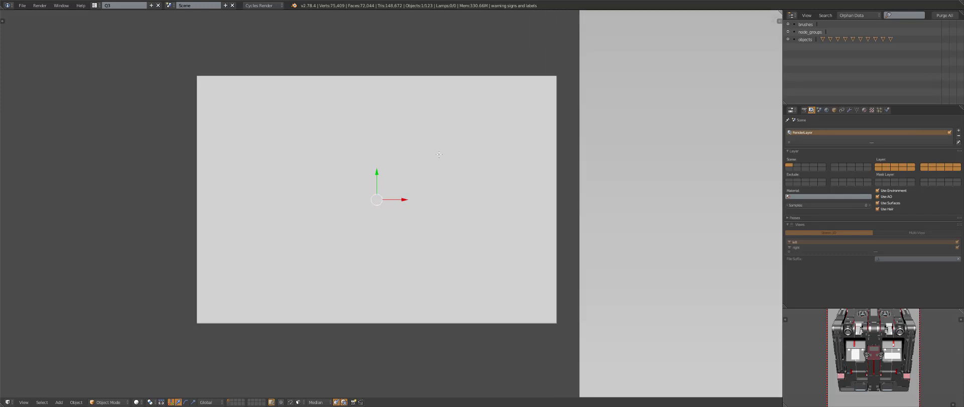
{"action": "key", "text": "alt+z"}
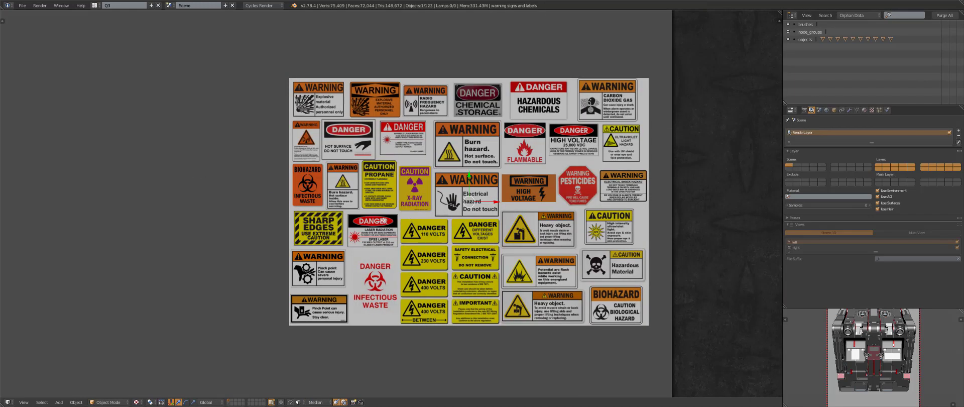
Slide the warning signs plane's horizontal edge loop down towards the SHARP EDGES sign, with Correct UVs enabled for the slide
{"action": "scroll", "coordinate": [384, 220], "scroll_direction": "up", "scroll_amount": 5}
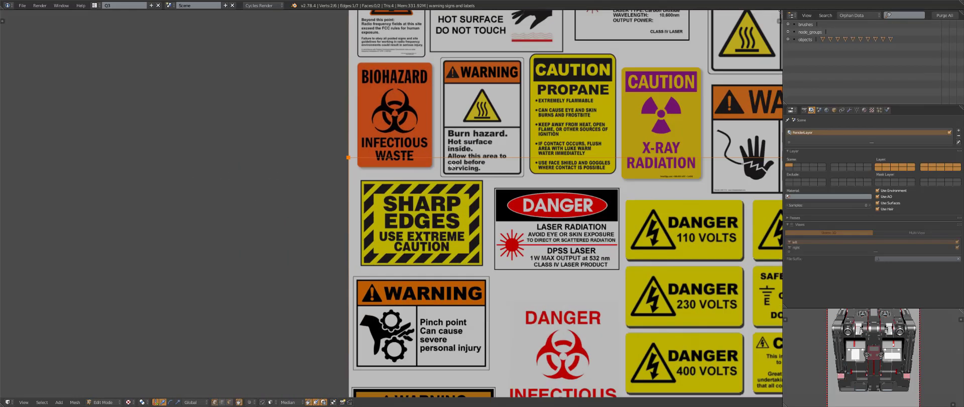
{"action": "key", "text": "Tab"}
{"action": "key", "text": "ctrl+r"}
{"action": "left_click", "coordinate": [444, 180]}
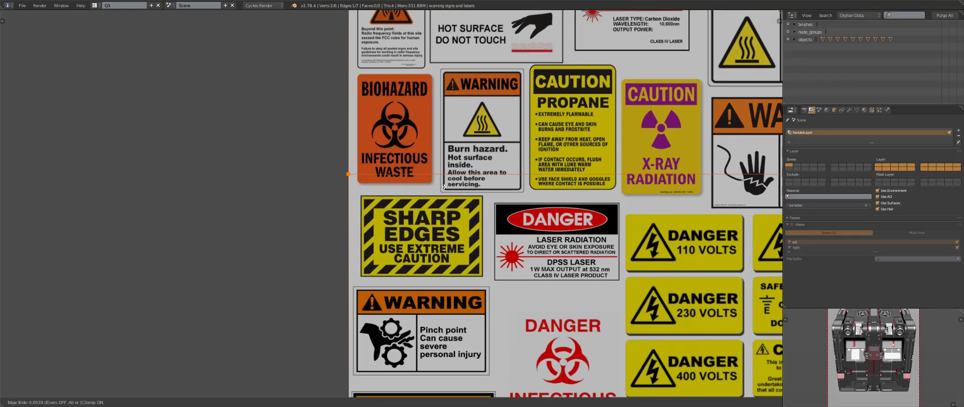
{"action": "left_click", "coordinate": [452, 208]}
{"action": "key", "text": "F6"}
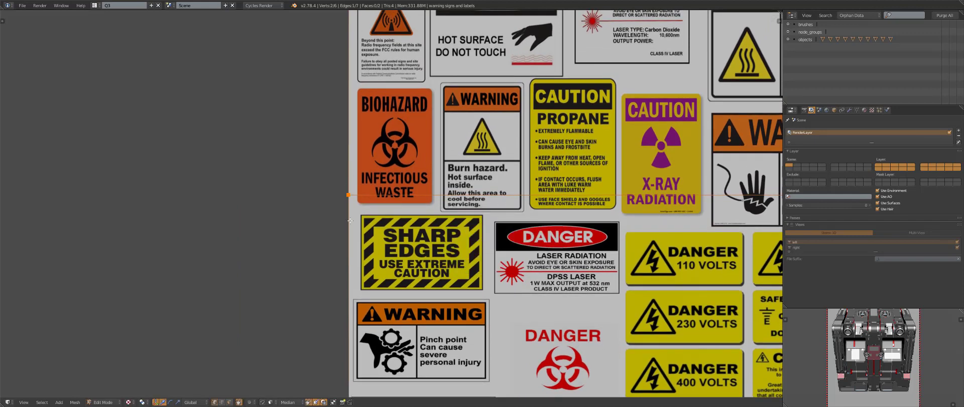
{"action": "key", "text": "F6"}
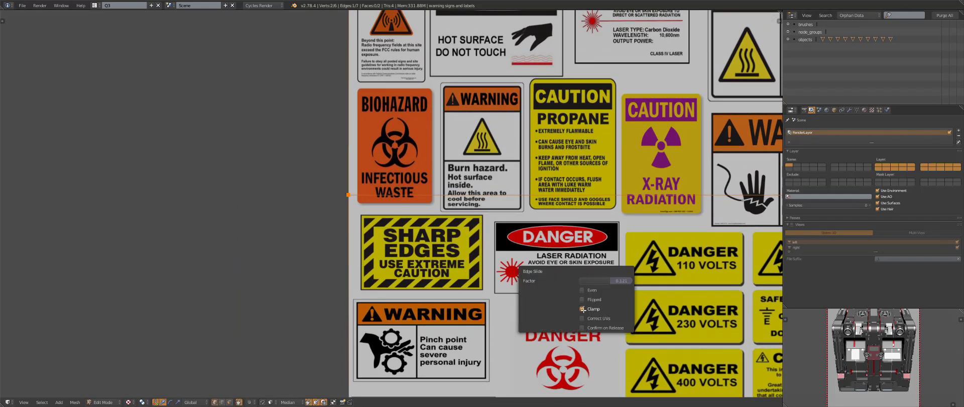
{"action": "scroll", "coordinate": [556, 204], "scroll_direction": "down", "scroll_amount": 2, "text": "shift"}
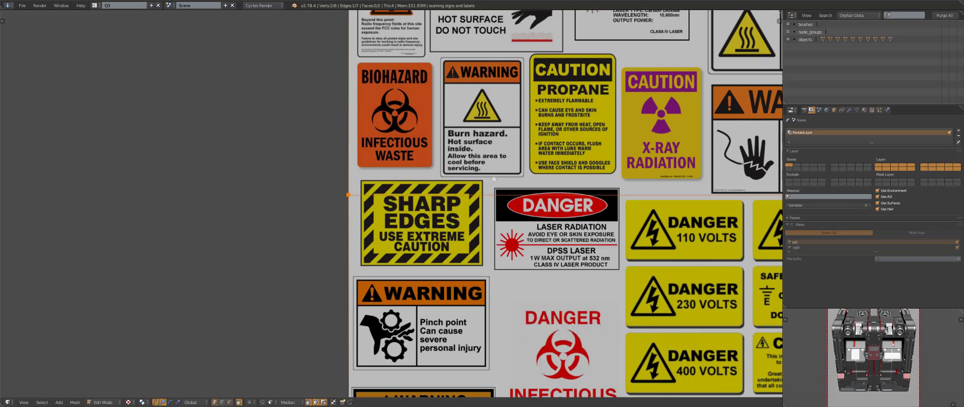
Align the horizontal edge loop with the SHARP EDGES sign's upper border and add another loop cut along its lower border
{"action": "scroll", "coordinate": [556, 204], "scroll_direction": "up", "scroll_amount": 3}
{"action": "key", "text": "g"}
{"action": "key", "text": "g"}
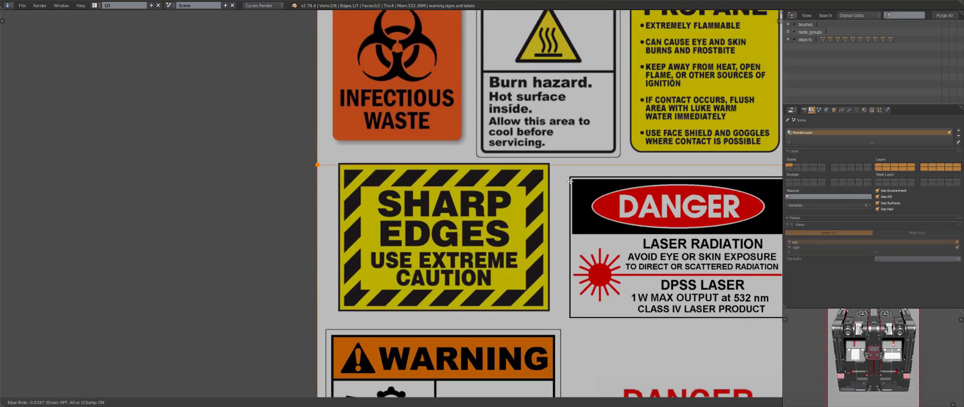
{"action": "left_click", "coordinate": [351, 221]}
{"action": "key", "text": "ctrl+r"}
{"action": "left_click", "coordinate": [331, 223]}
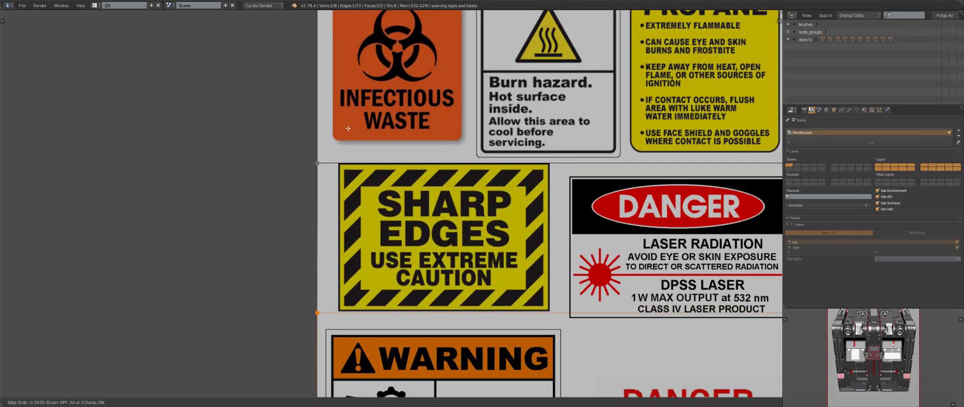
{"action": "left_click", "coordinate": [343, 148]}
Add two vertical loop cuts along the left and right borders of the SHARP EDGES sign
{"action": "key", "text": "ctrl+r"}
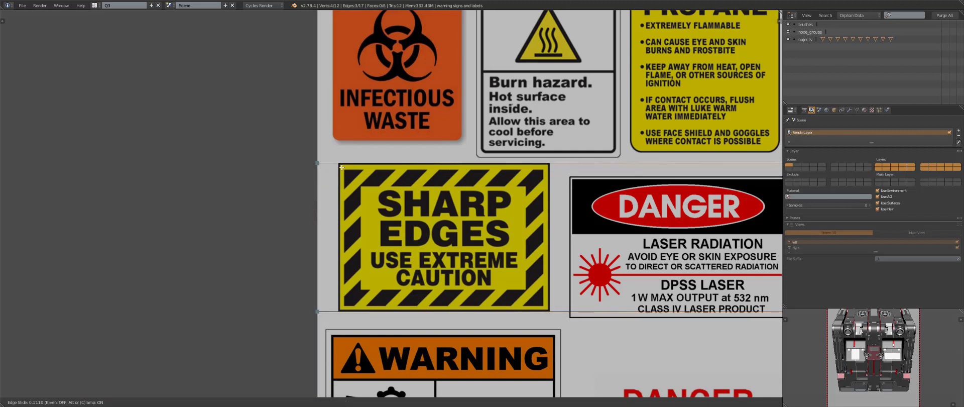
{"action": "left_click", "coordinate": [631, 186]}
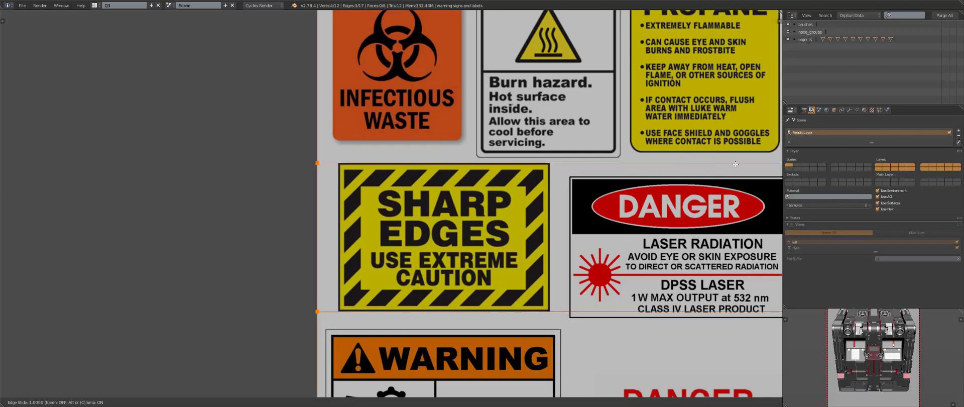
{"action": "left_click", "coordinate": [6, 138]}
{"action": "key", "text": "ctrl+r"}
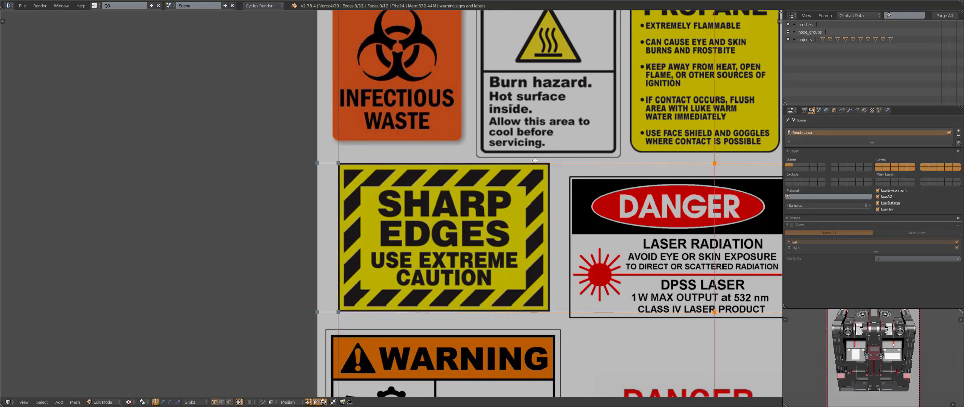
{"action": "left_click", "coordinate": [505, 169]}
{"action": "left_click", "coordinate": [376, 156]}
Separate the SHARP EDGES face into its own object and move it out to the left of the signs sheet
{"action": "key", "text": "ctrl+Tab"}
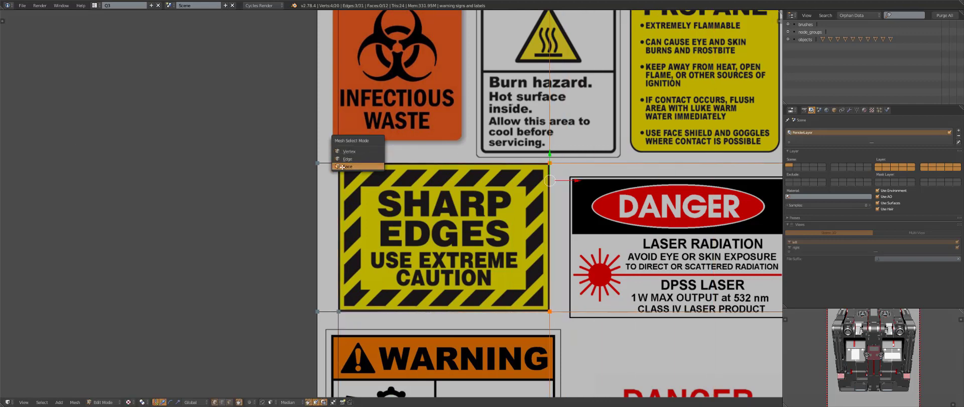
{"action": "left_click", "coordinate": [374, 151]}
{"action": "key", "text": "p"}
{"action": "left_click", "coordinate": [507, 200]}
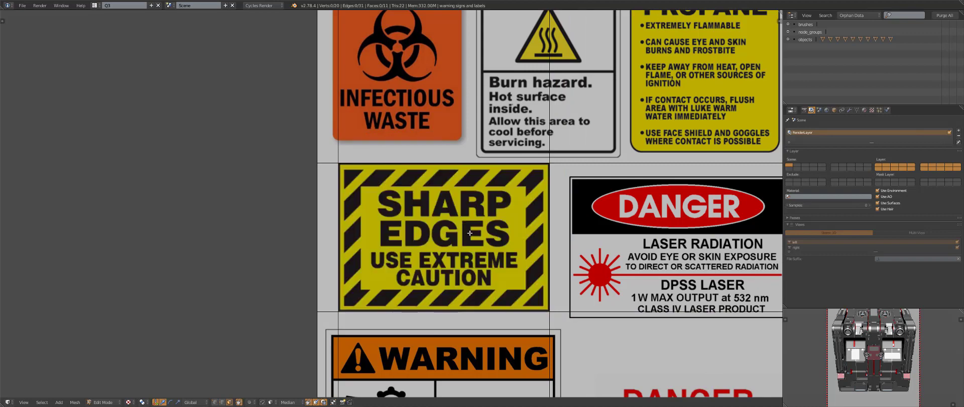
{"action": "key", "text": "Tab"}
{"action": "scroll", "coordinate": [553, 225], "scroll_direction": "down", "scroll_amount": 2}
{"action": "key", "text": "g"}
{"action": "left_click", "coordinate": [260, 189]}
{"action": "scroll", "coordinate": [261, 189], "scroll_direction": "down", "scroll_amount": 2}
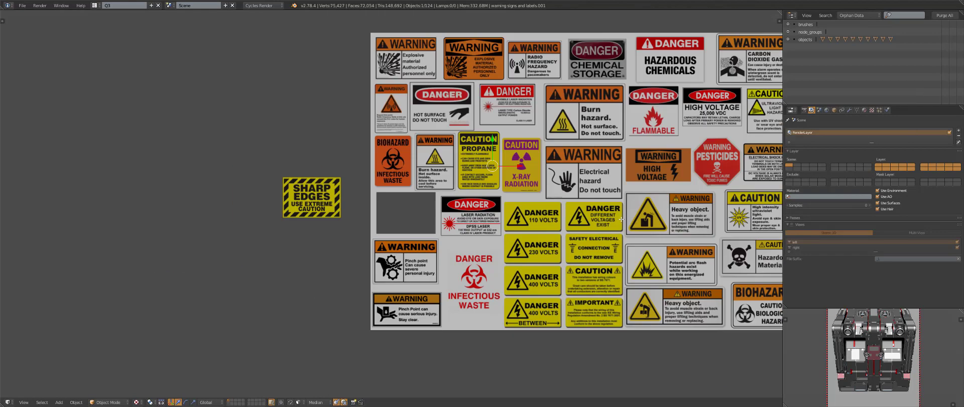
Add horizontal loop cuts to the signs sheet along the upper and lower borders of the WARNING HIGH VOLTAGE sign
{"action": "middle_click_drag", "start_coordinate": [773, 197], "coordinate": [597, 198], "text": "shift"}
{"action": "right_click", "coordinate": [613, 197]}
{"action": "key", "text": "Tab"}
{"action": "scroll", "coordinate": [561, 97], "scroll_direction": "up", "scroll_amount": 5}
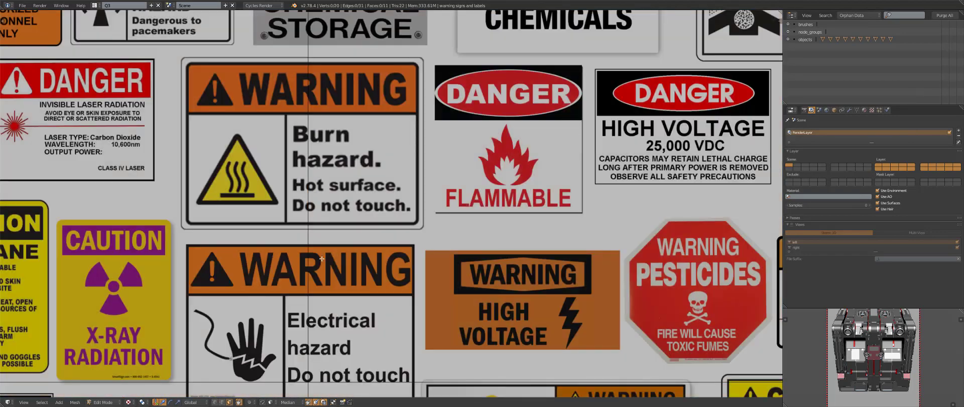
{"action": "key", "text": "ctrl+r"}
{"action": "left_click", "coordinate": [310, 256]}
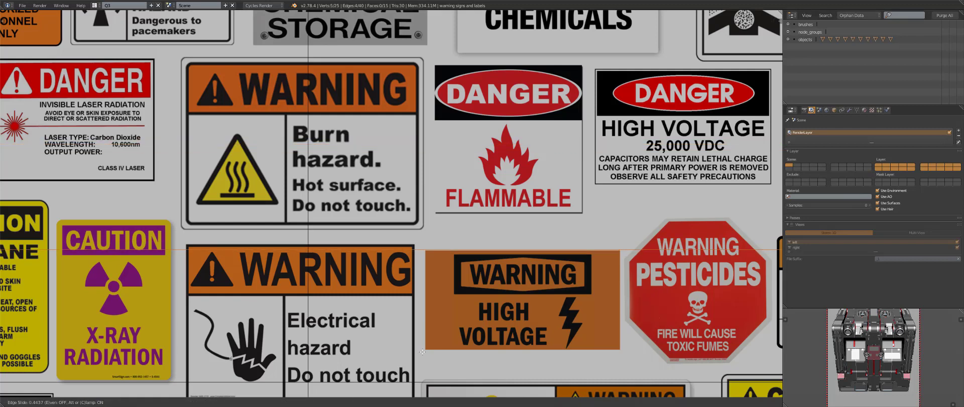
{"action": "left_click", "coordinate": [426, 357]}
{"action": "key", "text": "ctrl+r"}
{"action": "left_click", "coordinate": [386, 369]}
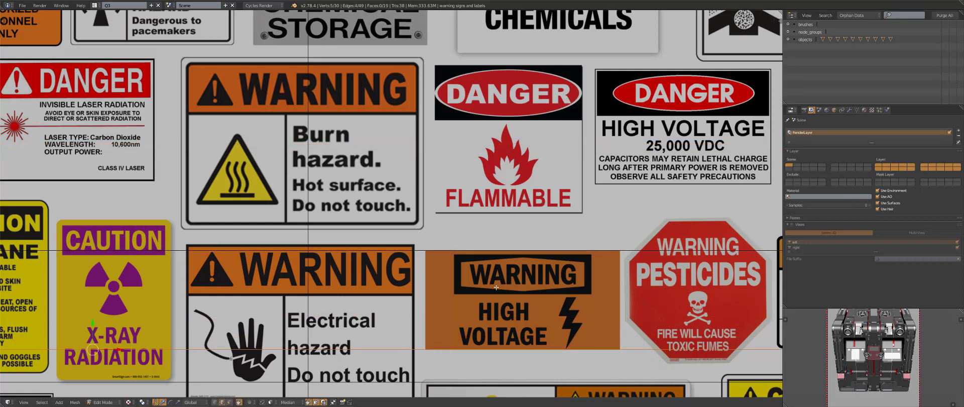
{"action": "left_click", "coordinate": [353, 385]}
Add vertical loop cuts along the left and right borders of the WARNING HIGH VOLTAGE sign
{"action": "key", "text": "ctrl+r"}
{"action": "left_click", "coordinate": [338, 242]}
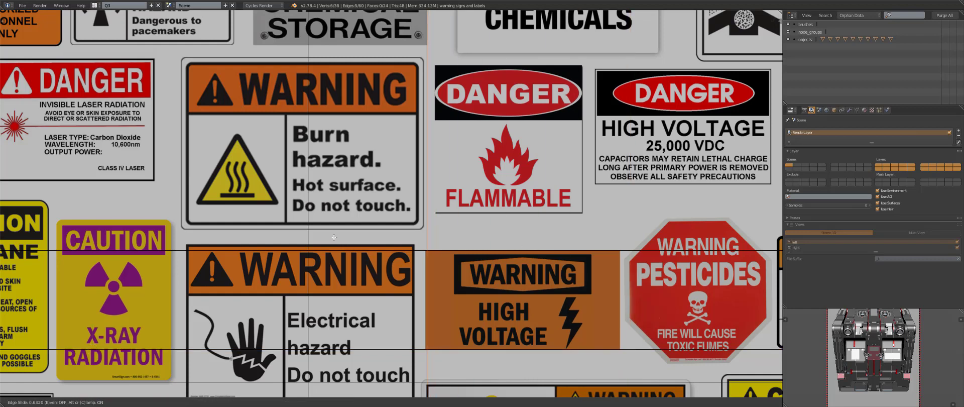
{"action": "left_click", "coordinate": [333, 237]}
{"action": "key", "text": "ctrl+r"}
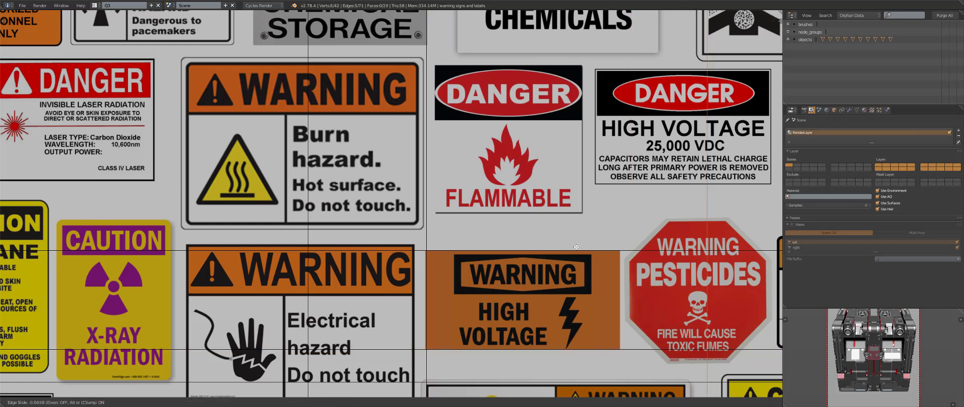
{"action": "left_click", "coordinate": [482, 231]}
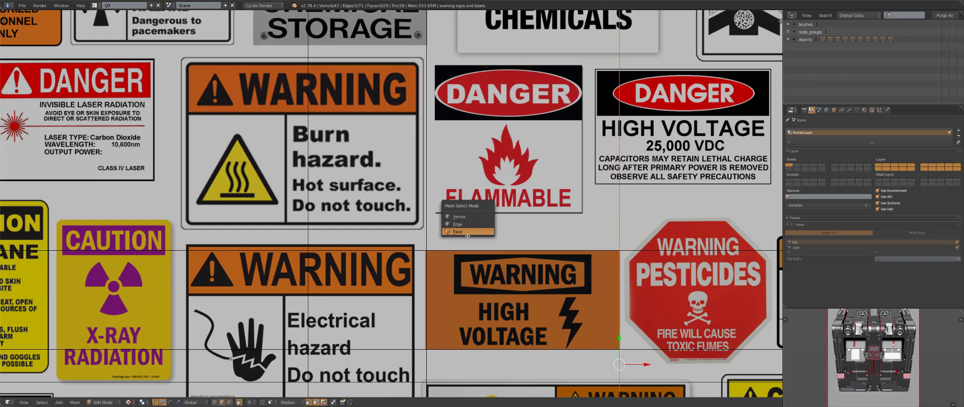
Separate the HIGH VOLTAGE face into its own object and move it out beside the SHARP EDGES label
{"action": "left_click", "coordinate": [467, 231]}
{"action": "key", "text": "Tab"}
{"action": "scroll", "coordinate": [474, 251], "scroll_direction": "down", "scroll_amount": 3}
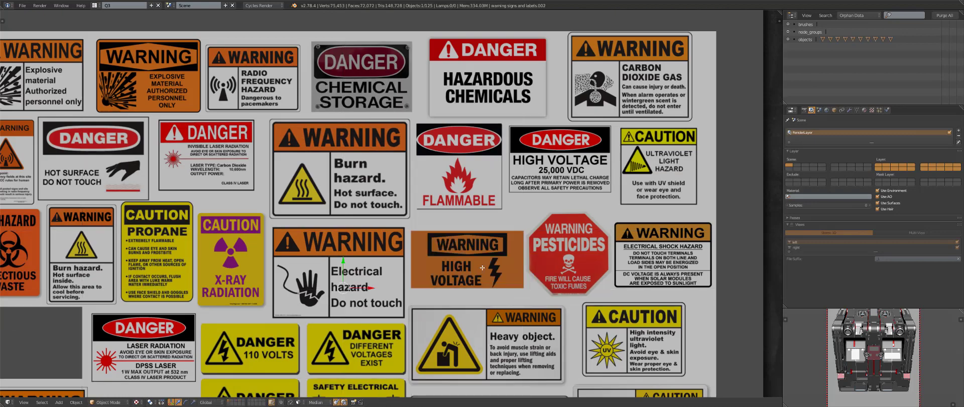
{"action": "scroll", "coordinate": [482, 268], "scroll_direction": "down", "scroll_amount": 7}
{"action": "key", "text": "z"}
{"action": "middle_click_drag", "start_coordinate": [417, 275], "coordinate": [571, 266], "text": "shift"}
{"action": "scroll", "coordinate": [592, 253], "scroll_direction": "up", "scroll_amount": 3}
{"action": "key", "text": "z"}
{"action": "key", "text": "g"}
{"action": "left_click", "coordinate": [359, 226]}
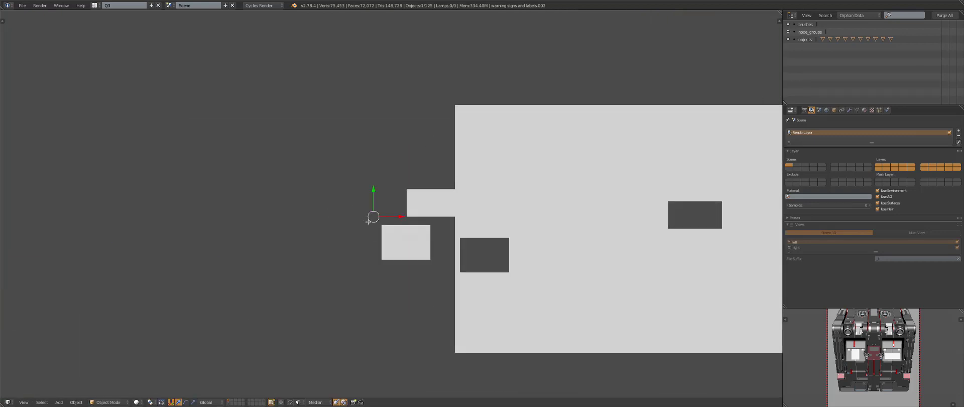
Set the origins of both cut-out labels to their geometry and hide the signs sheet
{"action": "left_click", "coordinate": [490, 237], "text": "shift"}
{"action": "key", "text": "shift+s"}
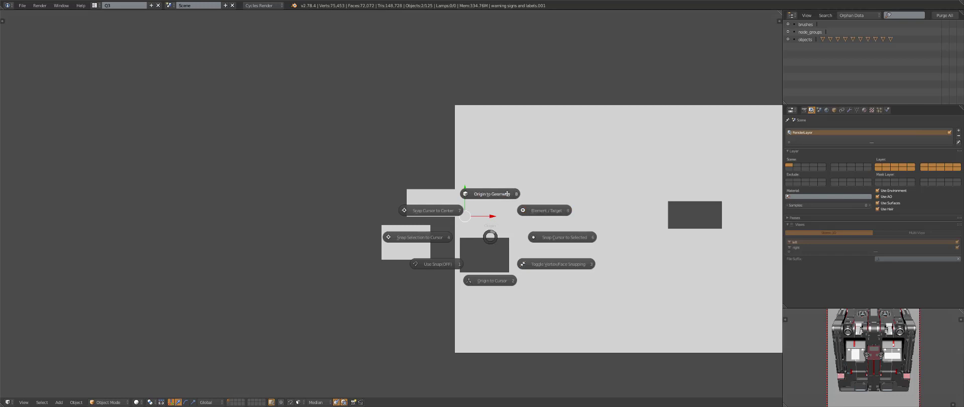
{"action": "left_click", "coordinate": [507, 193]}
{"action": "key", "text": "shift+h"}
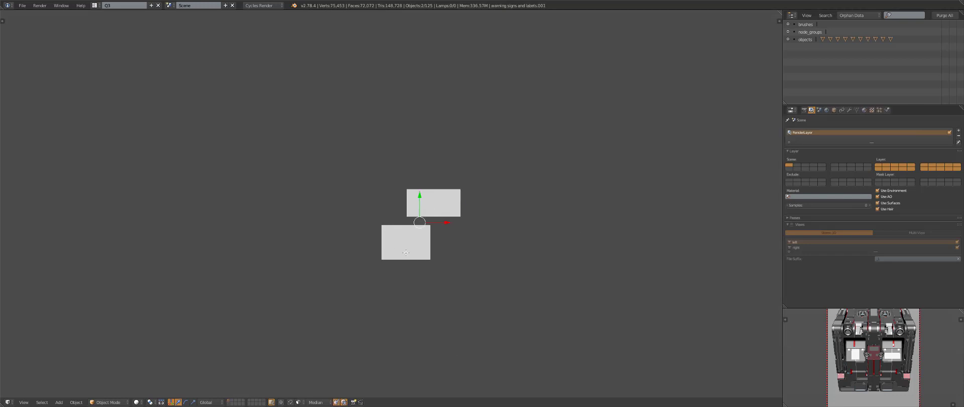
Move both cut-out labels across the top view towards the cube
{"action": "middle_click_drag", "start_coordinate": [535, 250], "coordinate": [320, 263], "text": "shift"}
{"action": "scroll", "coordinate": [321, 261], "scroll_direction": "down", "scroll_amount": 2}
{"action": "key", "text": "g"}
{"action": "left_click", "coordinate": [670, 240]}
{"action": "key", "text": "z"}
{"action": "middle_click_drag", "start_coordinate": [669, 242], "coordinate": [573, 243]}
{"action": "scroll", "coordinate": [437, 256], "scroll_direction": "down", "scroll_amount": 2}
In the front view, move both labels close to the cube's left side
{"action": "key", "text": "KP_1"}
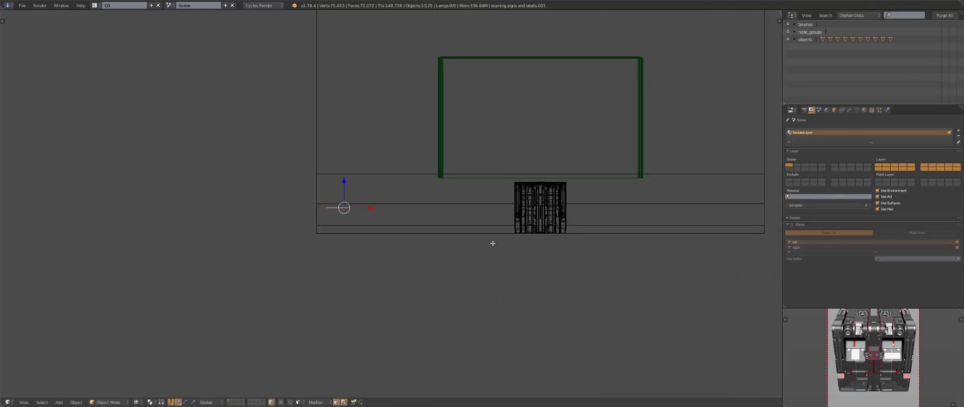
{"action": "scroll", "coordinate": [489, 242], "scroll_direction": "up", "scroll_amount": 1}
{"action": "key", "text": "g"}
{"action": "left_click", "coordinate": [606, 213]}
{"action": "middle_click_drag", "start_coordinate": [580, 213], "coordinate": [468, 213], "text": "shift"}
{"action": "scroll", "coordinate": [432, 201], "scroll_direction": "up", "scroll_amount": 5}
{"action": "middle_click_drag", "start_coordinate": [423, 197], "coordinate": [427, 221]}
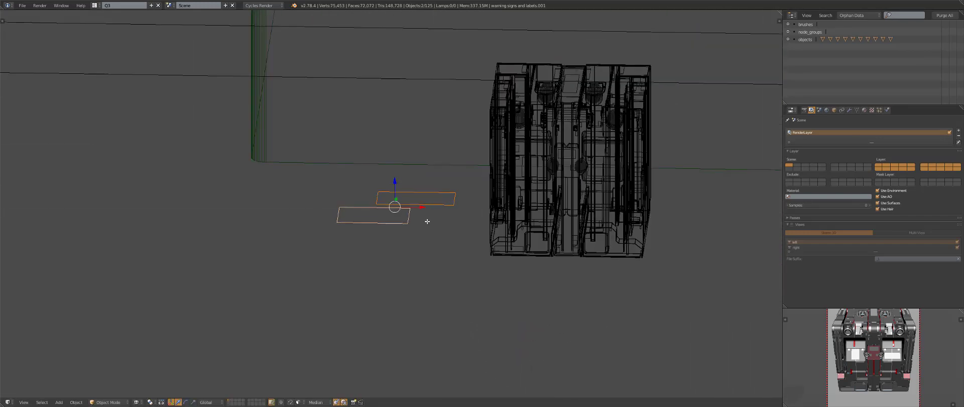
In the textured view, place the HIGH VOLTAGE label on the cube's front face and scale it down
{"action": "key", "text": "z"}
{"action": "right_click", "coordinate": [437, 194]}
{"action": "key", "text": "g"}
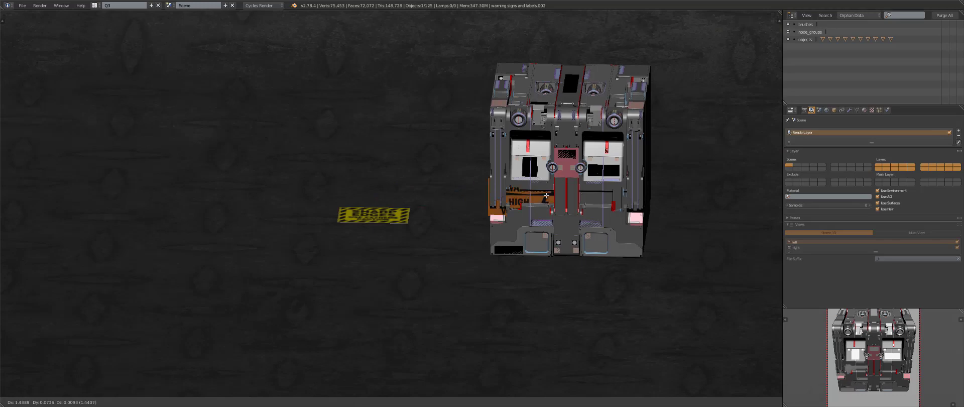
{"action": "left_click", "coordinate": [546, 195]}
{"action": "scroll", "coordinate": [546, 196], "scroll_direction": "up", "scroll_amount": 4}
{"action": "key", "text": "s"}
{"action": "left_click", "coordinate": [679, 210]}
Scale the HIGH VOLTAGE label to fit the cube's front panel above the horizontal bar
{"action": "middle_click_drag", "start_coordinate": [680, 210], "coordinate": [506, 224], "text": "shift"}
{"action": "scroll", "coordinate": [505, 224], "scroll_direction": "up", "scroll_amount": 5}
{"action": "key", "text": "s"}
{"action": "left_click", "coordinate": [721, 321]}
{"action": "middle_click_drag", "start_coordinate": [714, 273], "coordinate": [535, 279], "text": "shift"}
{"action": "scroll", "coordinate": [538, 277], "scroll_direction": "up", "scroll_amount": 2}
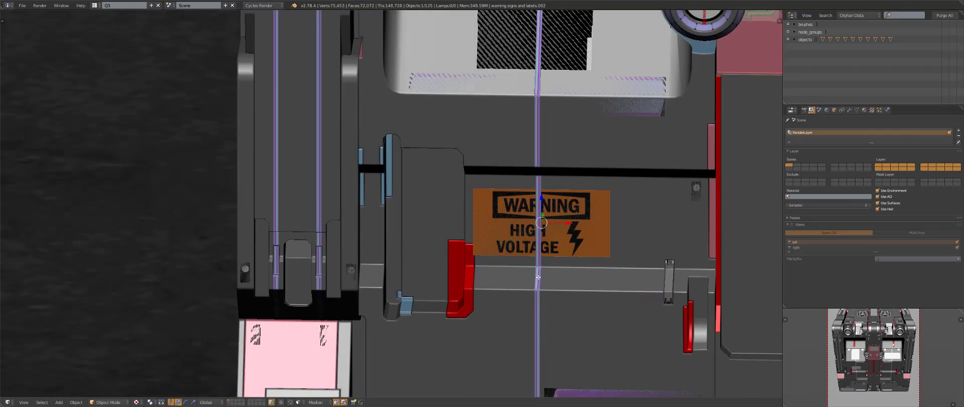
{"action": "key", "text": "s"}
{"action": "left_click", "coordinate": [588, 307]}
Shift the HIGH VOLTAGE label within the XZ plane on the panel above the bar and make it slightly smaller
{"action": "key", "text": "g"}
{"action": "key", "text": "shift+y"}
{"action": "left_click", "coordinate": [628, 303]}
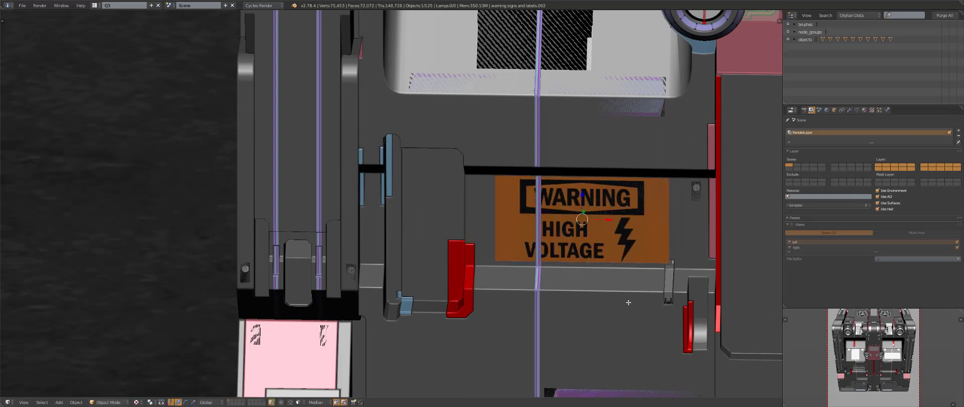
{"action": "key", "text": "s"}
{"action": "left_click", "coordinate": [624, 297]}
{"action": "key", "text": "g"}
{"action": "key", "text": "shift+y"}
{"action": "left_click", "coordinate": [611, 295]}
{"action": "scroll", "coordinate": [595, 273], "scroll_direction": "down", "scroll_amount": 1}
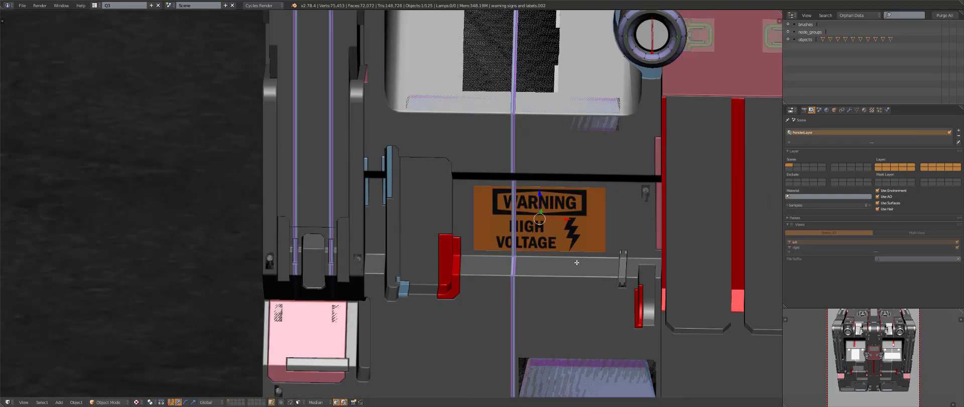
Move the HIGH VOLTAGE label within the XZ plane to just below the bar, above the left vent, and scale it down
{"action": "scroll", "coordinate": [576, 262], "scroll_direction": "down", "scroll_amount": 2}
{"action": "key", "text": "g"}
{"action": "key", "text": "shift+y"}
{"action": "left_click", "coordinate": [604, 312]}
{"action": "key", "text": "s"}
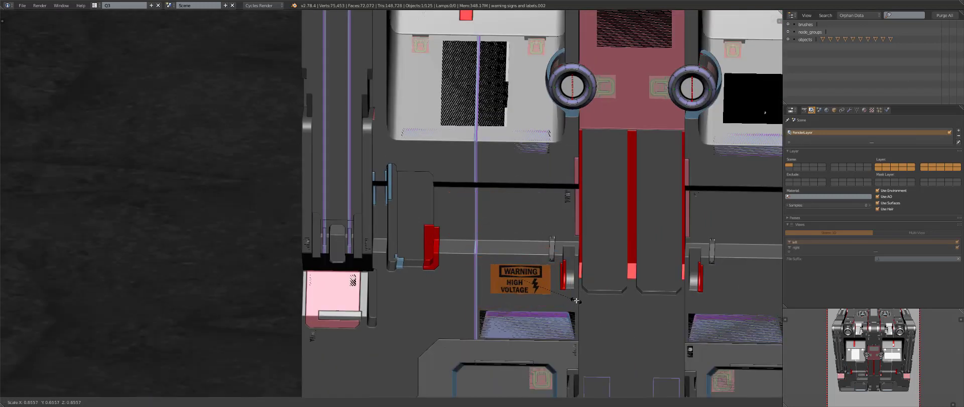
{"action": "left_click", "coordinate": [564, 291]}
{"action": "scroll", "coordinate": [408, 195], "scroll_direction": "down", "scroll_amount": 5}
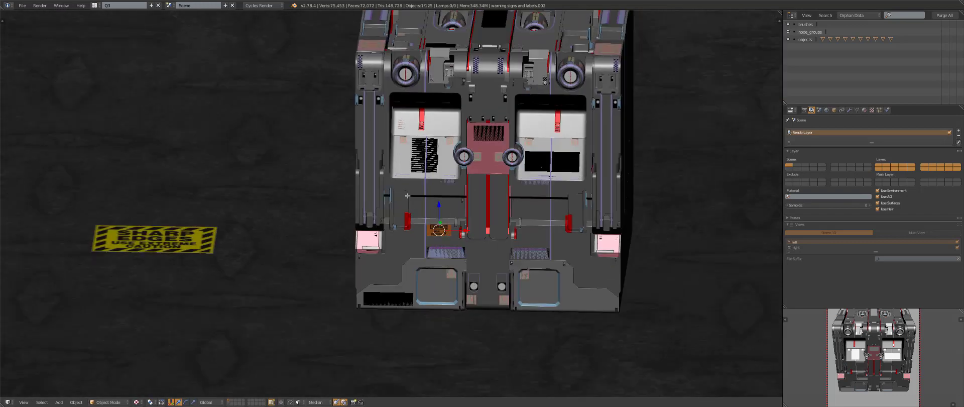
Move the SHARP EDGES label from beside the cube onto the centre front panel above the red plate
{"action": "right_click", "coordinate": [187, 228]}
{"action": "key", "text": "g"}
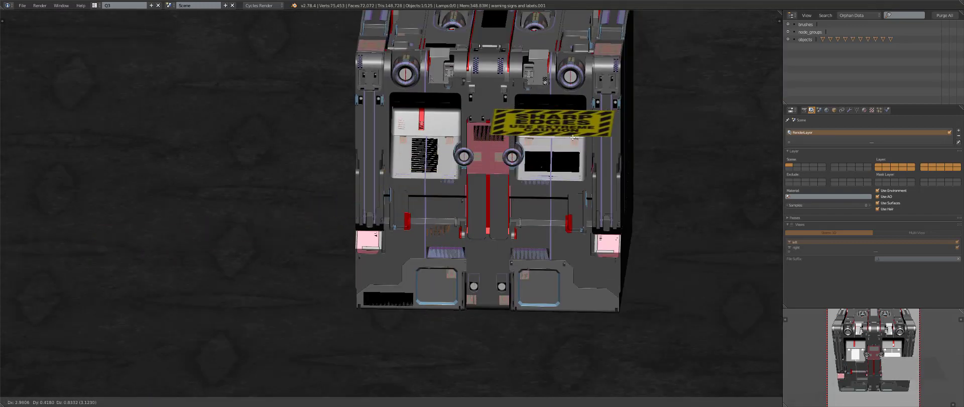
{"action": "scroll", "coordinate": [518, 111], "scroll_direction": "up", "scroll_amount": 5}
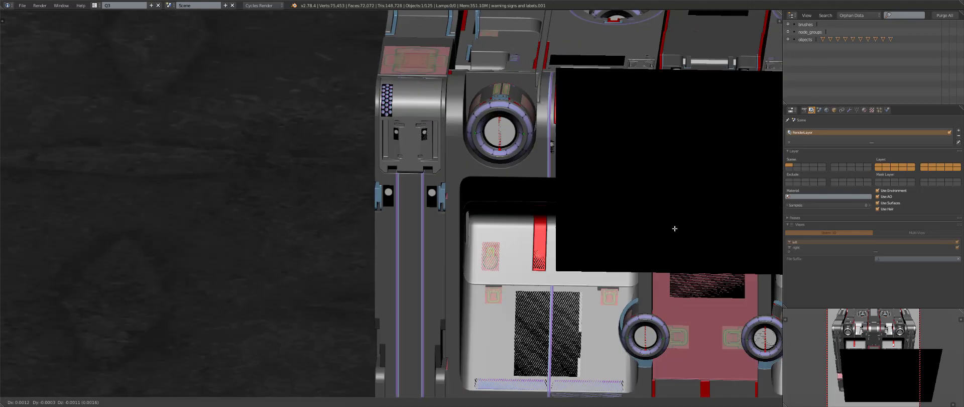
{"action": "left_click", "coordinate": [706, 183]}
Scale the SHARP EDGES label down to fit between the two small brackets and centre it on the panel
{"action": "key", "text": "s"}
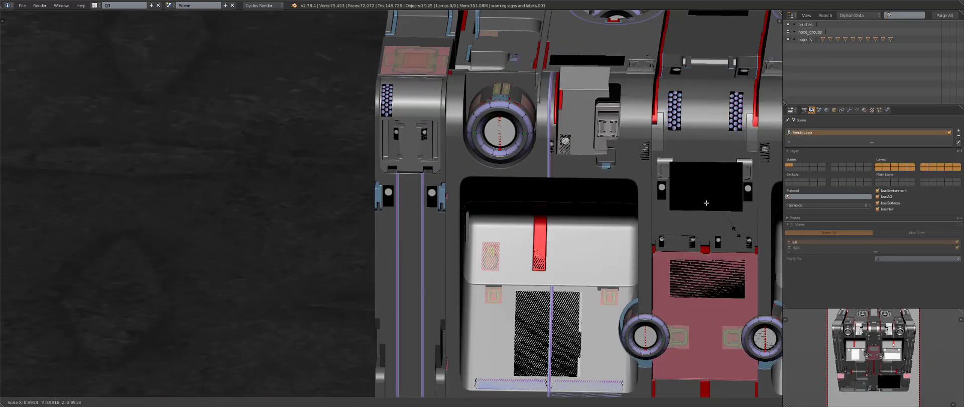
{"action": "scroll", "coordinate": [693, 146], "scroll_direction": "up", "scroll_amount": 2}
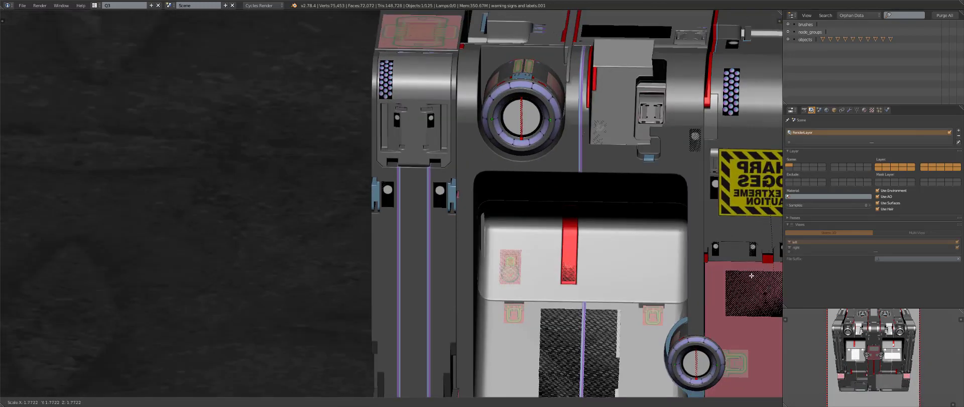
{"action": "scroll", "coordinate": [673, 181], "scroll_direction": "down", "scroll_amount": 4, "text": "ctrl"}
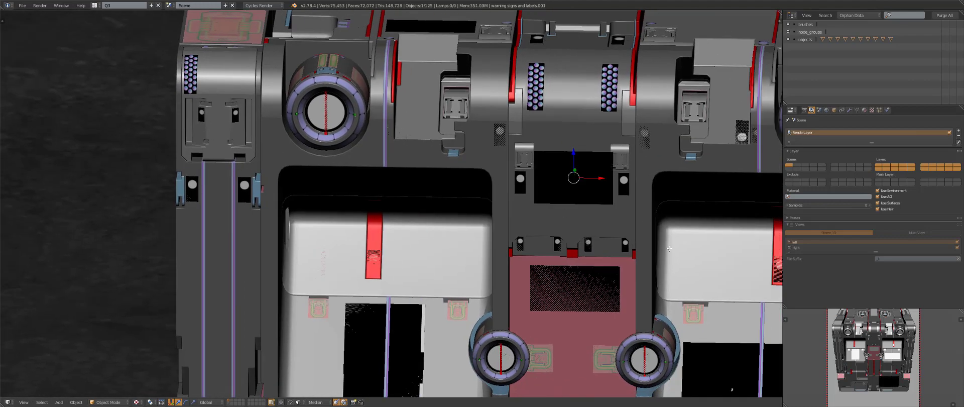
{"action": "left_click", "coordinate": [646, 228]}
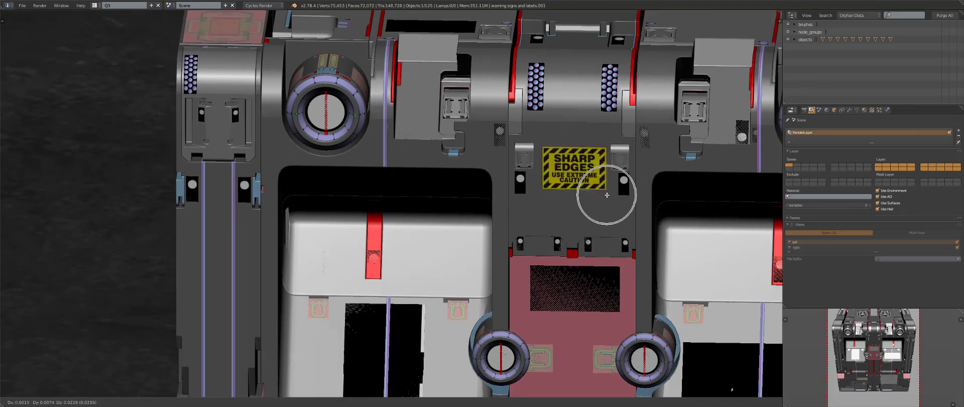
Switch the viewport display preset to Normal
{"action": "middle_click_drag", "start_coordinate": [606, 195], "coordinate": [393, 256]}
{"action": "scroll", "coordinate": [581, 217], "scroll_direction": "down", "scroll_amount": 8}
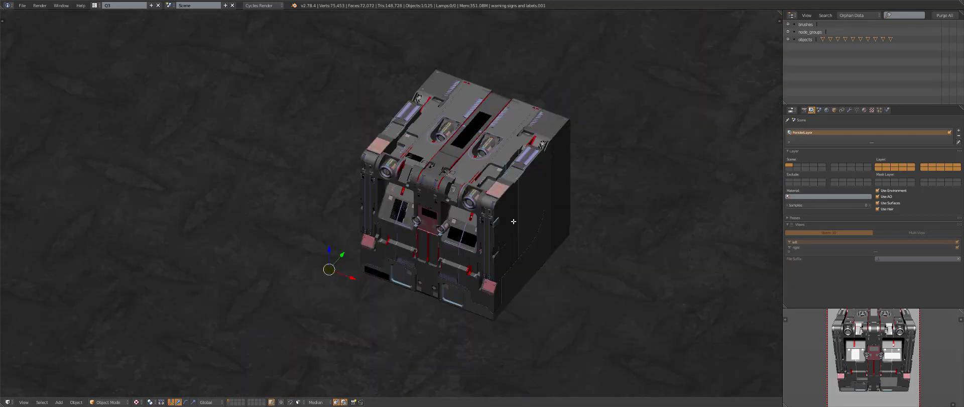
{"action": "key", "text": "w"}
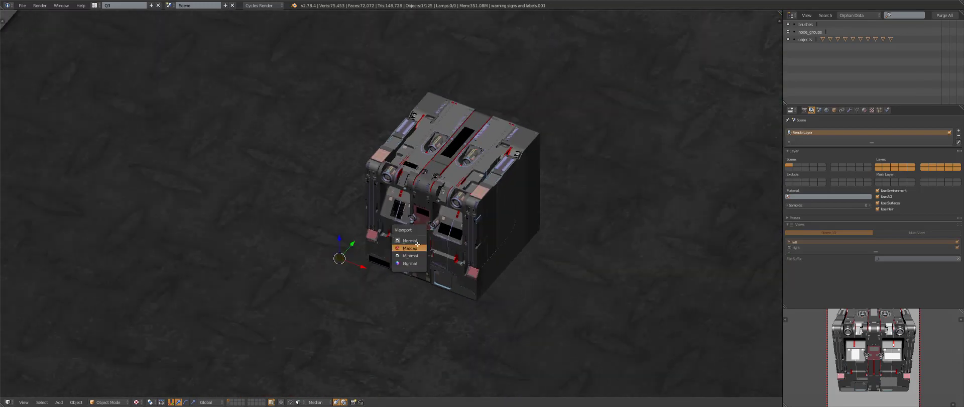
{"action": "left_click", "coordinate": [392, 251]}
Isolate the SHARP EDGES label and the cube's central body in local view, and place the label on the panel above the red plate
{"action": "middle_click_drag", "start_coordinate": [392, 251], "coordinate": [466, 145]}
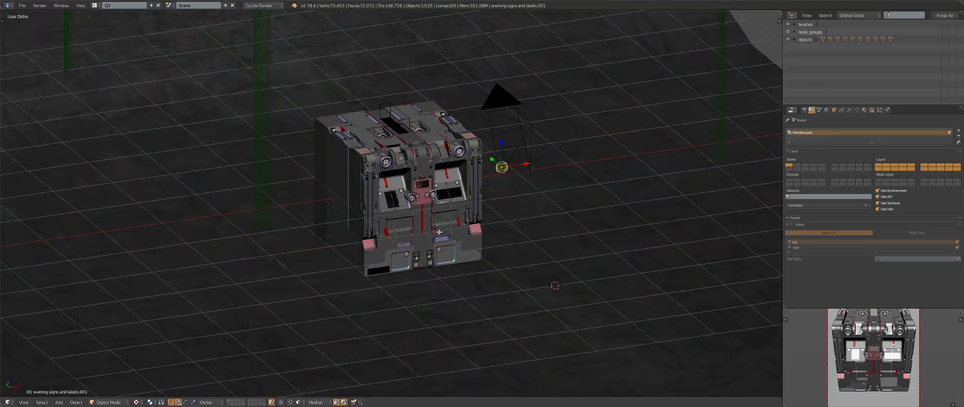
{"action": "scroll", "coordinate": [472, 137], "scroll_direction": "up", "scroll_amount": 6}
{"action": "right_click", "coordinate": [467, 137], "text": "shift"}
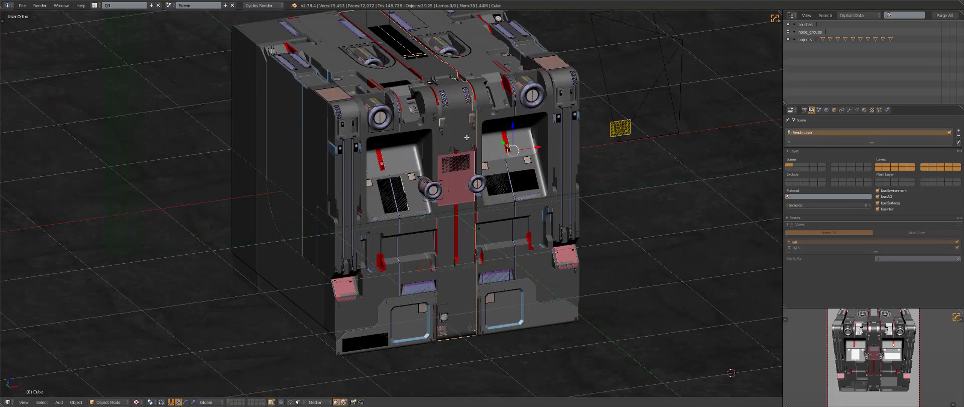
{"action": "key", "text": "KP_Divide"}
{"action": "right_click", "coordinate": [516, 150]}
{"action": "key", "text": "g"}
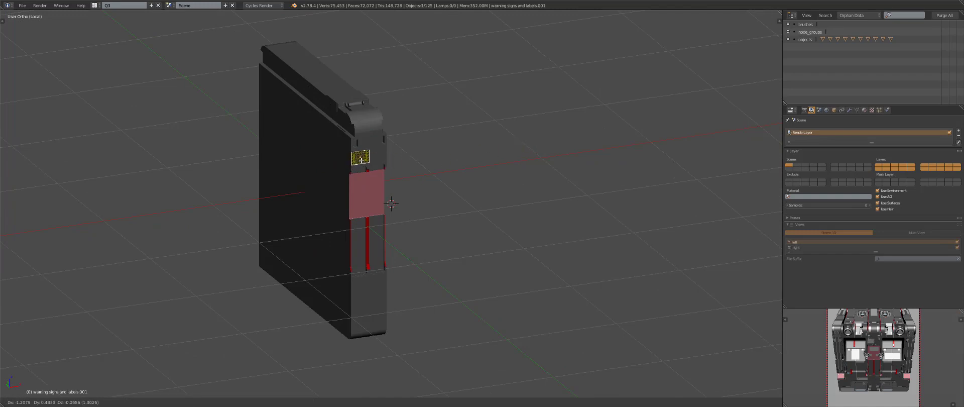
{"action": "left_click", "coordinate": [370, 142]}
Shift the SHARP EDGES label slightly higher on its panel, then return to the full scene with the label selected and framed
{"action": "key", "text": "KP_Decimal"}
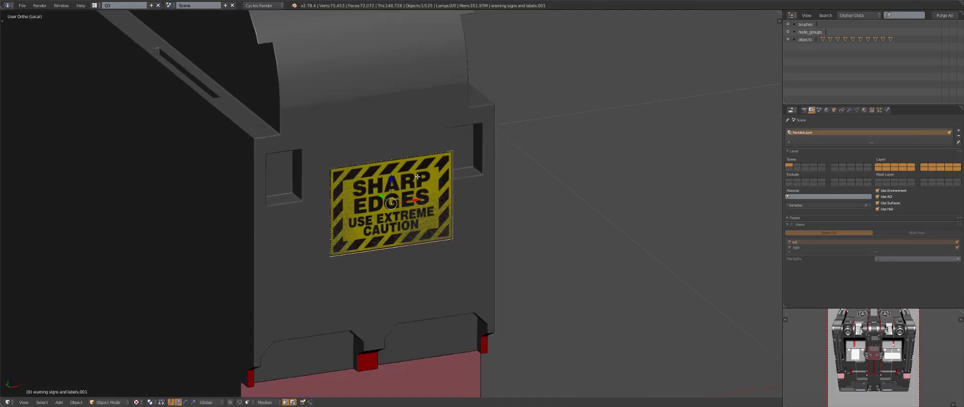
{"action": "key", "text": "g"}
{"action": "left_click", "coordinate": [427, 143]}
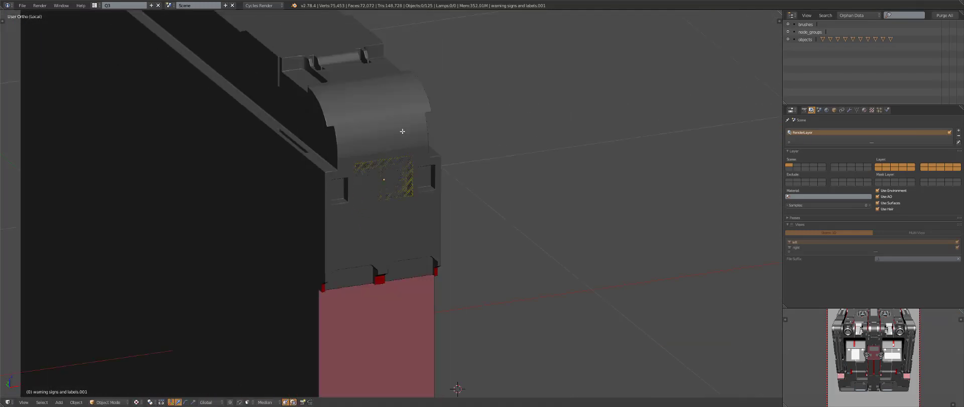
{"action": "key", "text": "KP_Divide"}
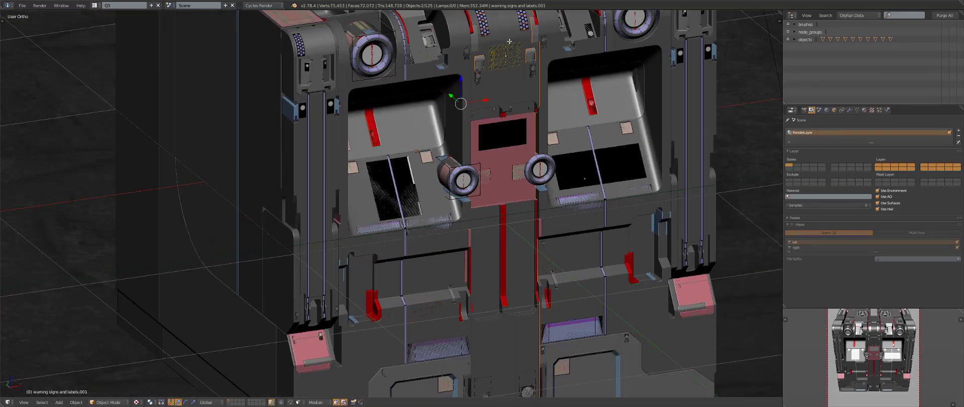
{"action": "right_click", "coordinate": [505, 56]}
{"action": "key", "text": "KP_Decimal"}
{"action": "key", "text": "q"}
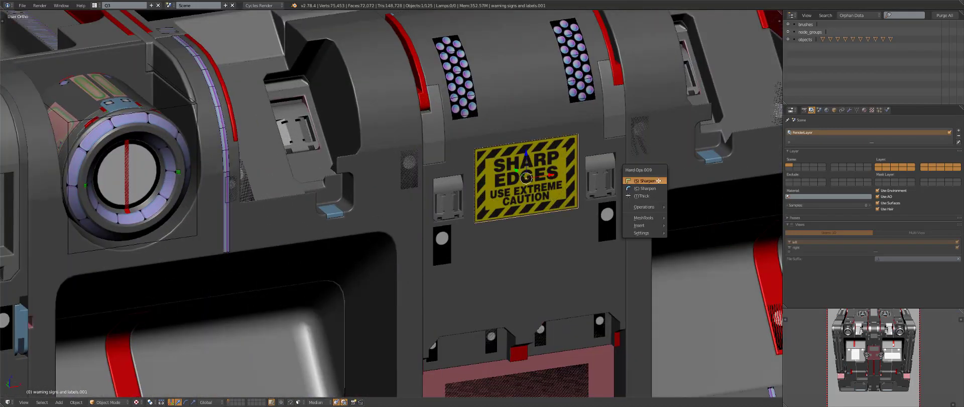
{"action": "left_click", "coordinate": [658, 180]}
{"action": "scroll", "coordinate": [649, 172], "scroll_direction": "up", "scroll_amount": 5}
{"action": "key", "text": "F6"}
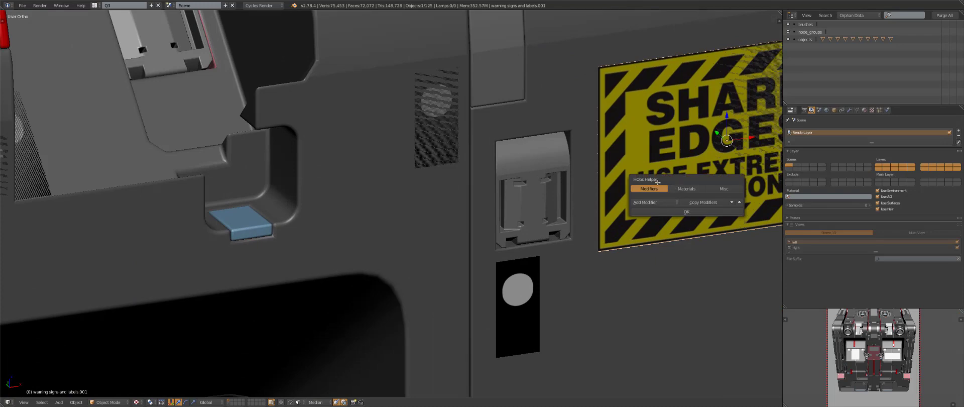
{"action": "left_click", "coordinate": [640, 188]}
{"action": "left_click", "coordinate": [640, 189]}
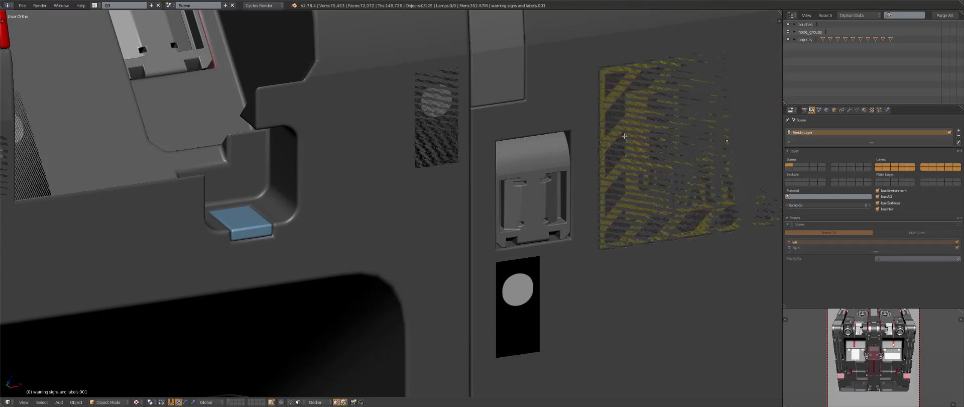
Give the SHARP EDGES label a slight thickness with the Hard Ops thickness operation, checking it in wireframe
{"action": "key", "text": "ctrl+grave"}
{"action": "middle_click_drag", "start_coordinate": [598, 169], "coordinate": [575, 178]}
{"action": "key", "text": "Tab"}
{"action": "key", "text": "z"}
{"action": "key", "text": "Tab"}
{"action": "key", "text": "q"}
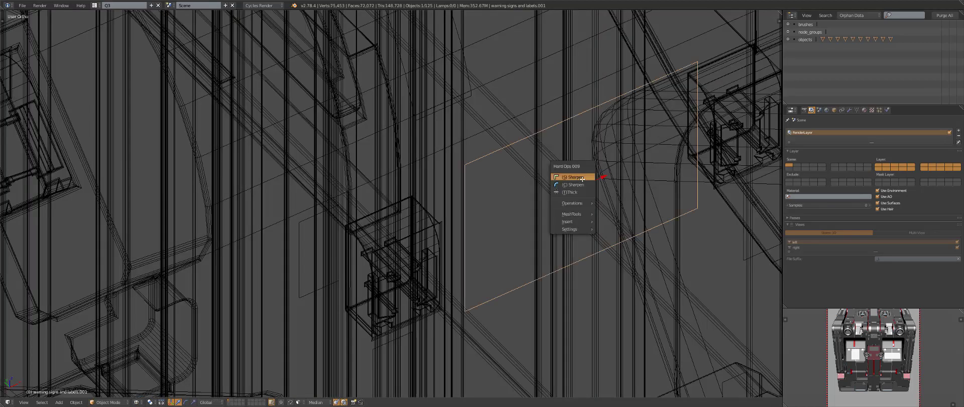
{"action": "left_click", "coordinate": [575, 189]}
{"action": "left_click", "coordinate": [575, 190]}
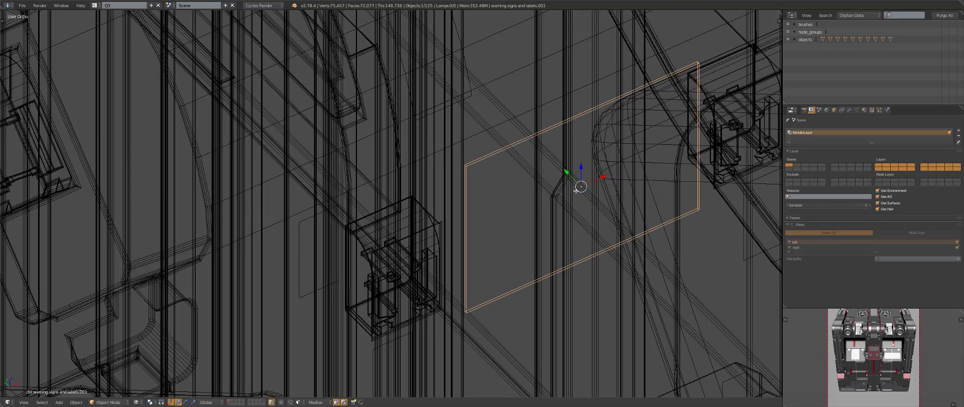
{"action": "key", "text": "z"}
Select the WARNING HIGH VOLTAGE label below the horizontal bar and thicken it with the same Hard Ops thickness operation
{"action": "scroll", "coordinate": [411, 354], "scroll_direction": "down", "scroll_amount": 3}
{"action": "scroll", "coordinate": [410, 354], "scroll_direction": "down", "scroll_amount": 3}
{"action": "middle_click_drag", "start_coordinate": [411, 354], "coordinate": [455, 312]}
{"action": "key", "text": "z"}
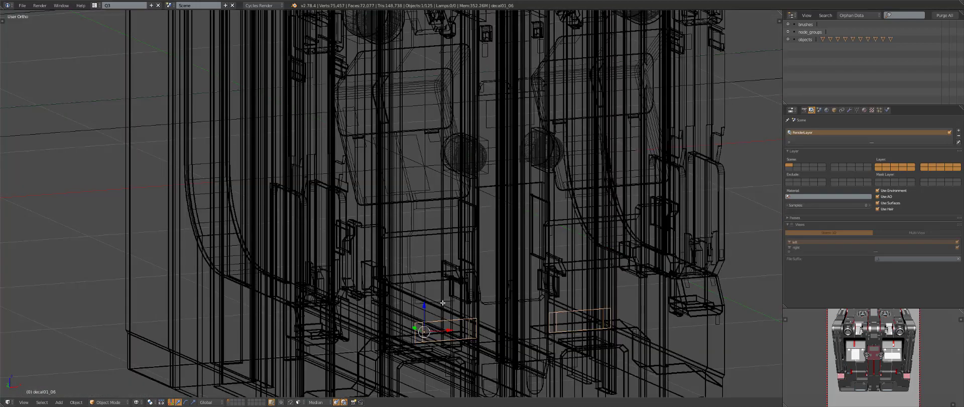
{"action": "right_click", "coordinate": [442, 301]}
{"action": "key", "text": "z"}
{"action": "key", "text": "z"}
{"action": "key", "text": "z"}
{"action": "key", "text": "KP_Decimal"}
{"action": "middle_click_drag", "start_coordinate": [521, 216], "coordinate": [499, 266]}
{"action": "scroll", "coordinate": [499, 266], "scroll_direction": "up", "scroll_amount": 3}
{"action": "scroll", "coordinate": [500, 267], "scroll_direction": "up", "scroll_amount": 7}
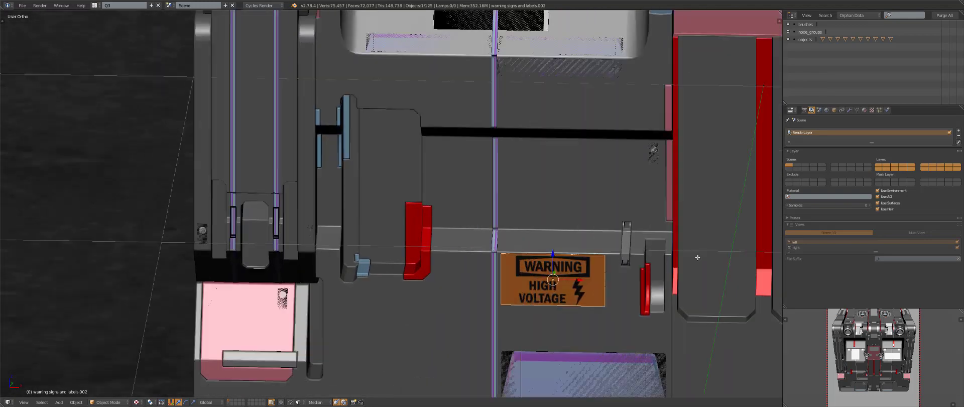
{"action": "key", "text": "q"}
{"action": "left_click", "coordinate": [679, 256]}
{"action": "left_click", "coordinate": [679, 256]}
Deselect everything and preview the labelled cube in rendered shading from the camera view
{"action": "scroll", "coordinate": [589, 264], "scroll_direction": "down", "scroll_amount": 4}
{"action": "middle_click_drag", "start_coordinate": [588, 264], "coordinate": [521, 287], "text": "shift"}
{"action": "scroll", "coordinate": [520, 287], "scroll_direction": "down", "scroll_amount": 2}
{"action": "key", "text": "a"}
{"action": "key", "text": "a"}
{"action": "key", "text": "KP_1"}
{"action": "key", "text": "a"}
{"action": "key", "text": "KP_0"}
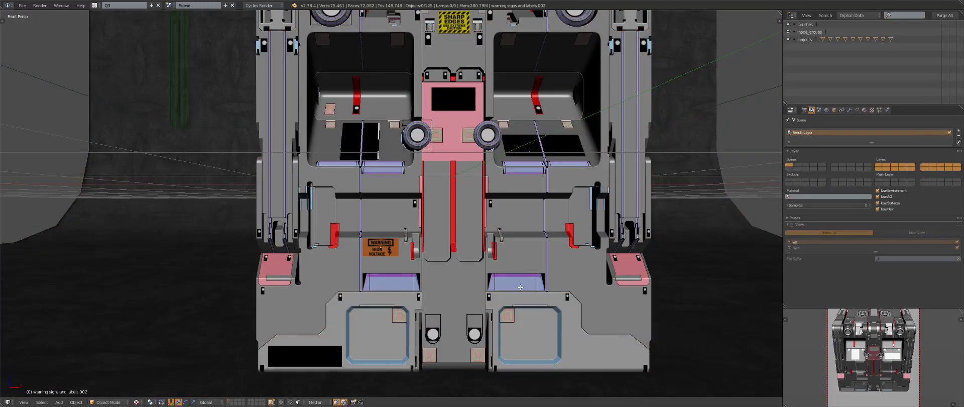
{"action": "scroll", "coordinate": [509, 256], "scroll_direction": "up", "scroll_amount": 5}
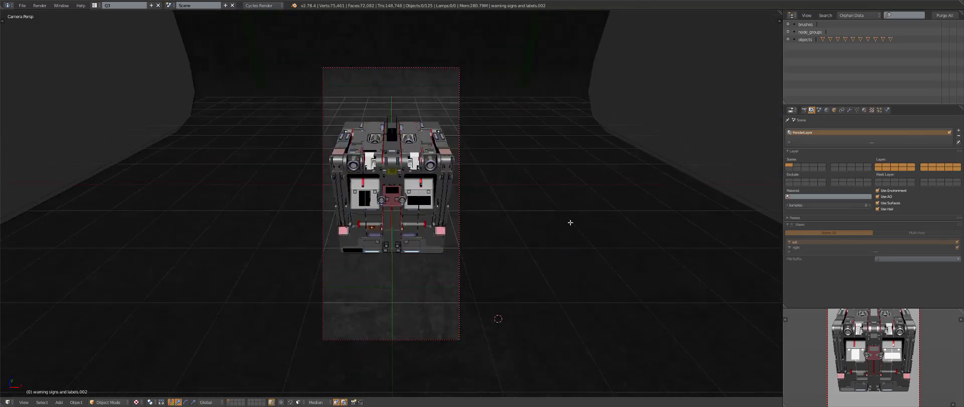
{"action": "middle_click_drag", "start_coordinate": [572, 187], "coordinate": [580, 221], "text": "shift"}
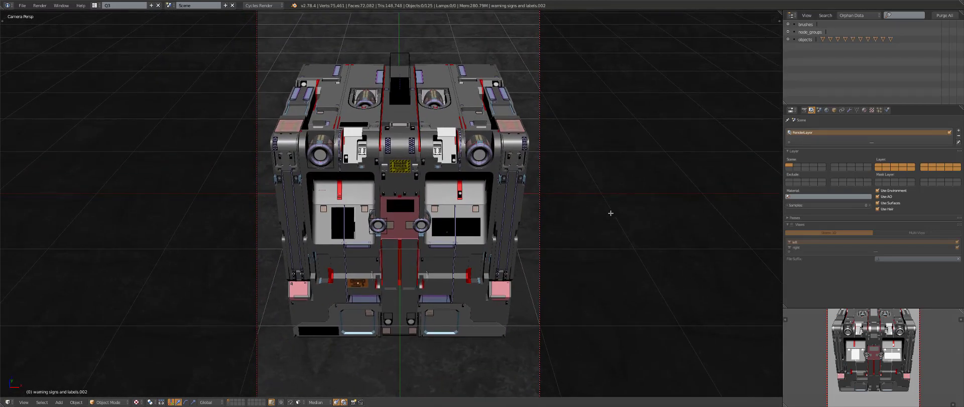
{"action": "key", "text": "shift+z"}
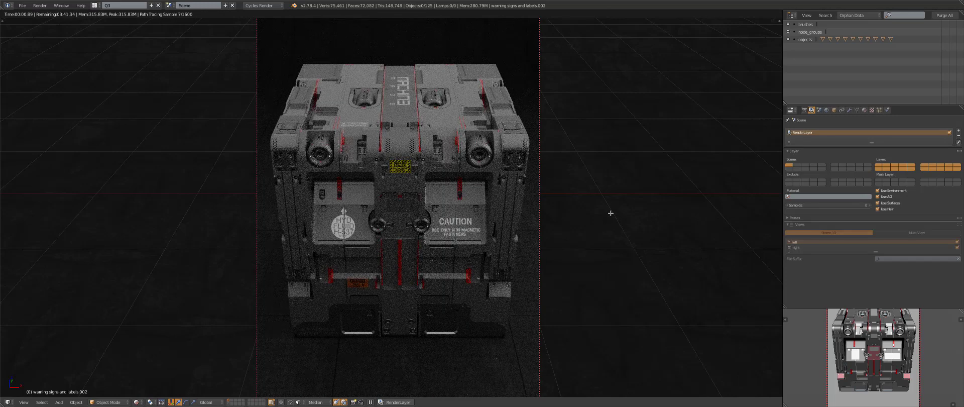